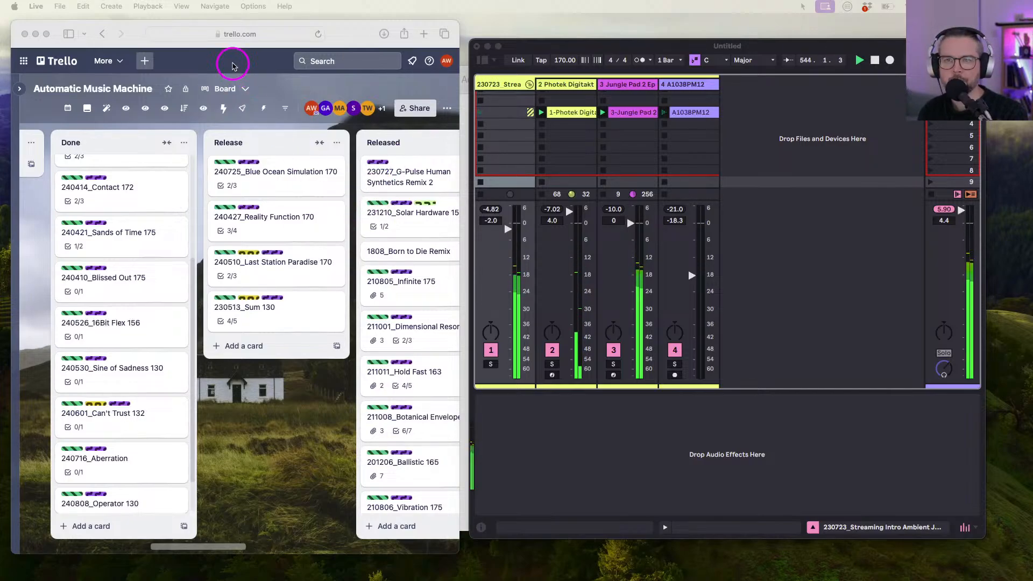
# Review the revision checklists on the four Release cards: Blue Ocean Simulation, Reality Function, Last Station Paradise and Sum.
pyautogui.click(362, 36)
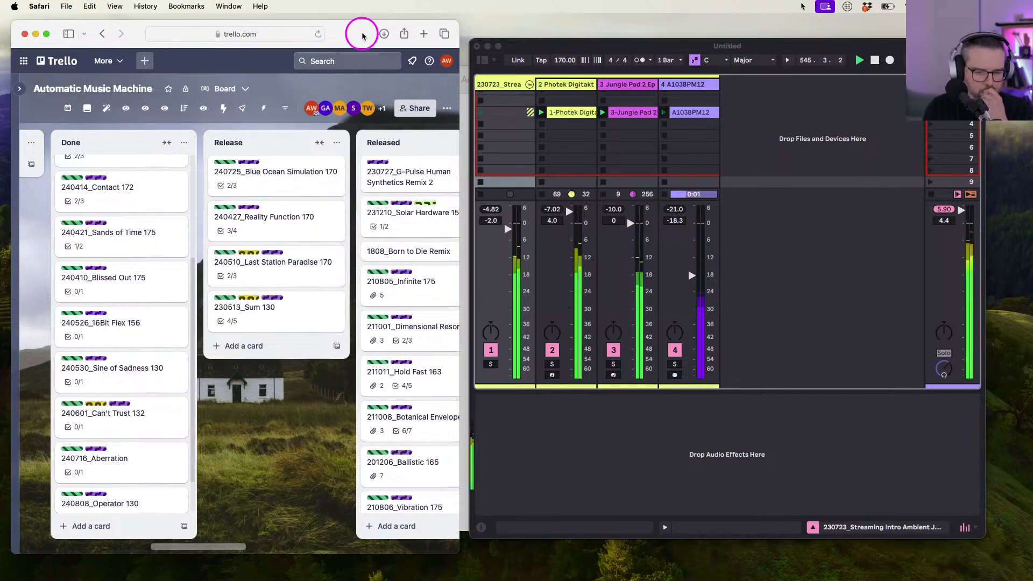
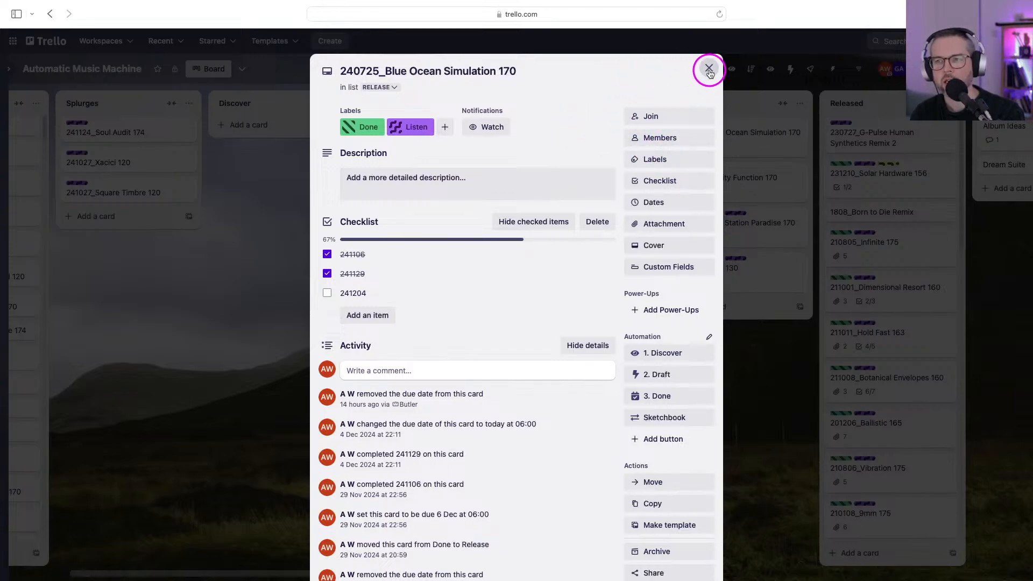
pyautogui.click(709, 70)
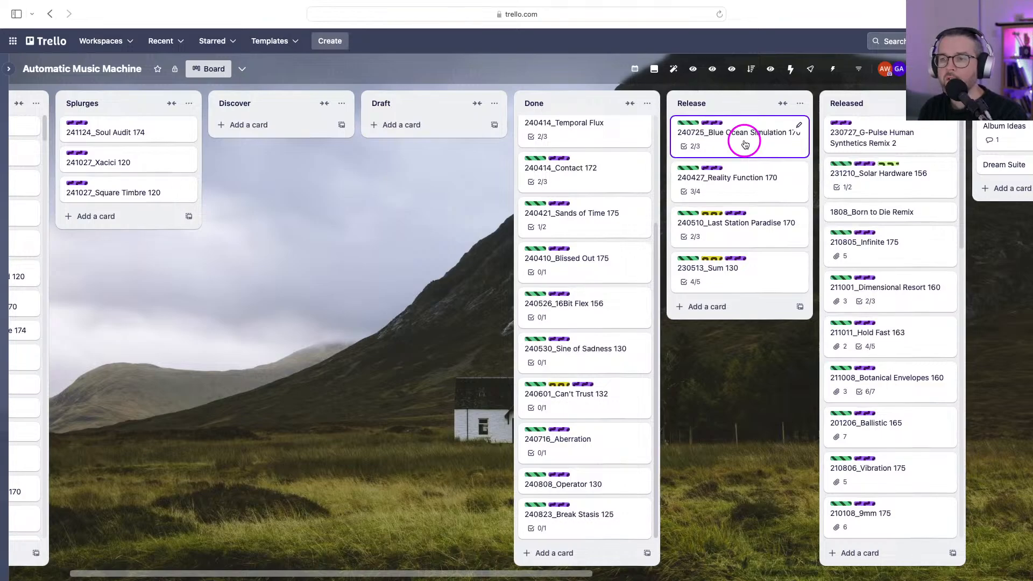
pyautogui.click(753, 187)
pyautogui.click(704, 69)
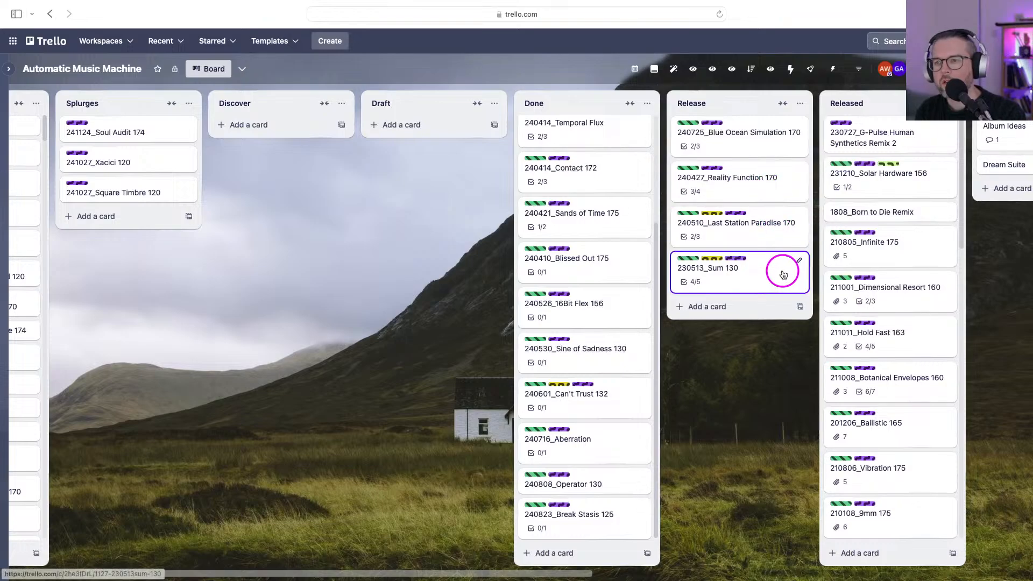
pyautogui.click(760, 200)
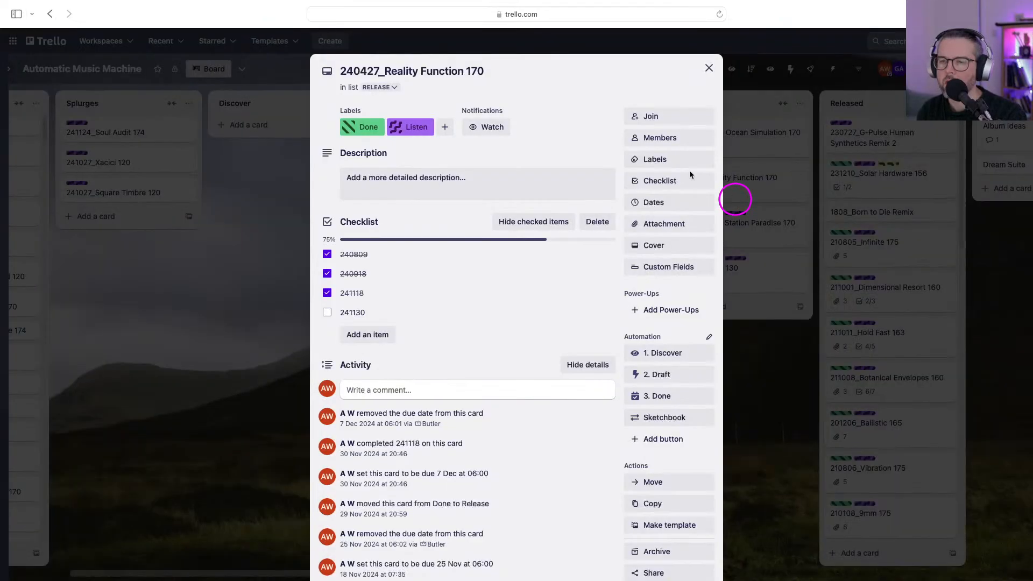
pyautogui.click(709, 69)
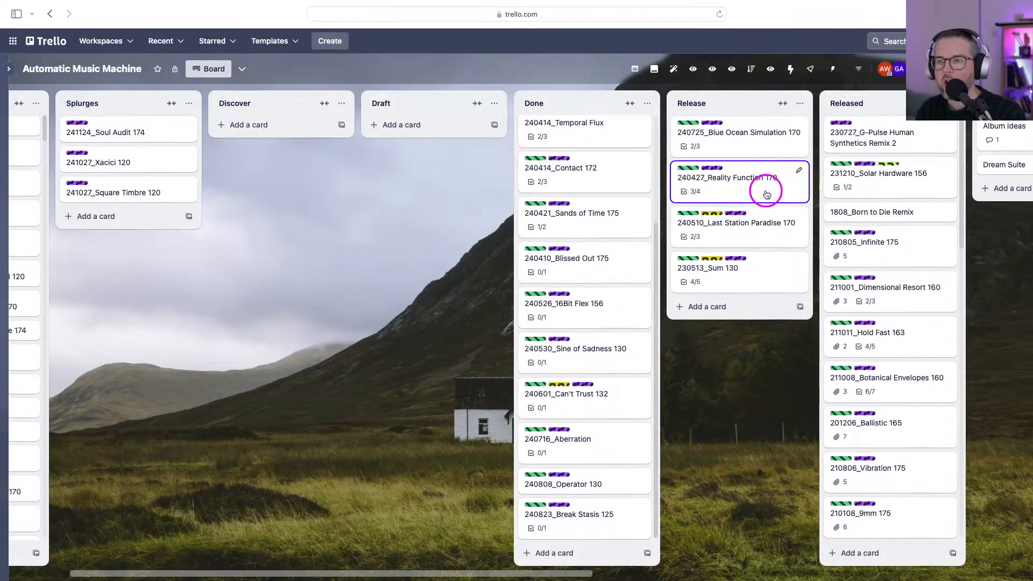
pyautogui.click(754, 226)
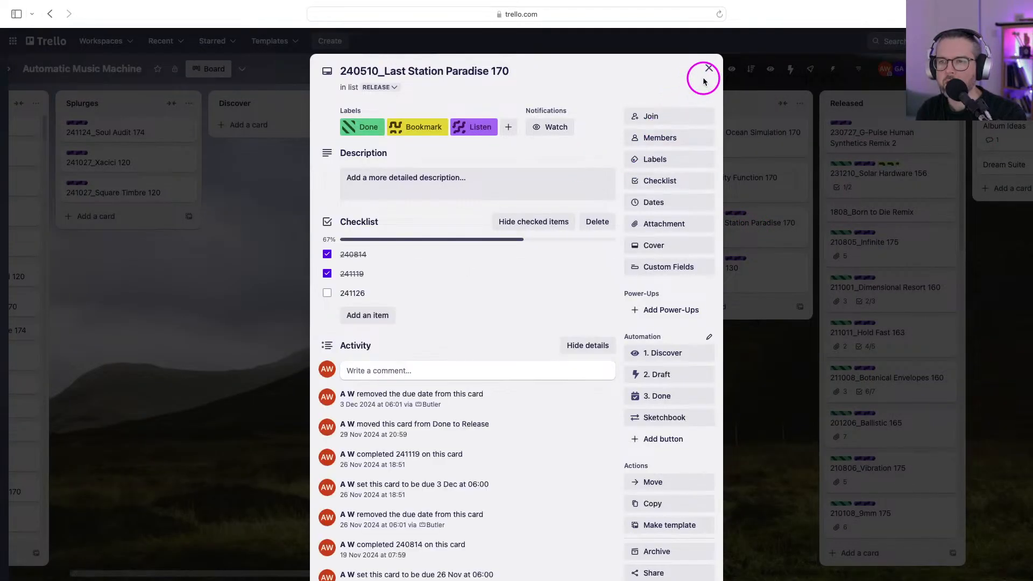
pyautogui.click(709, 67)
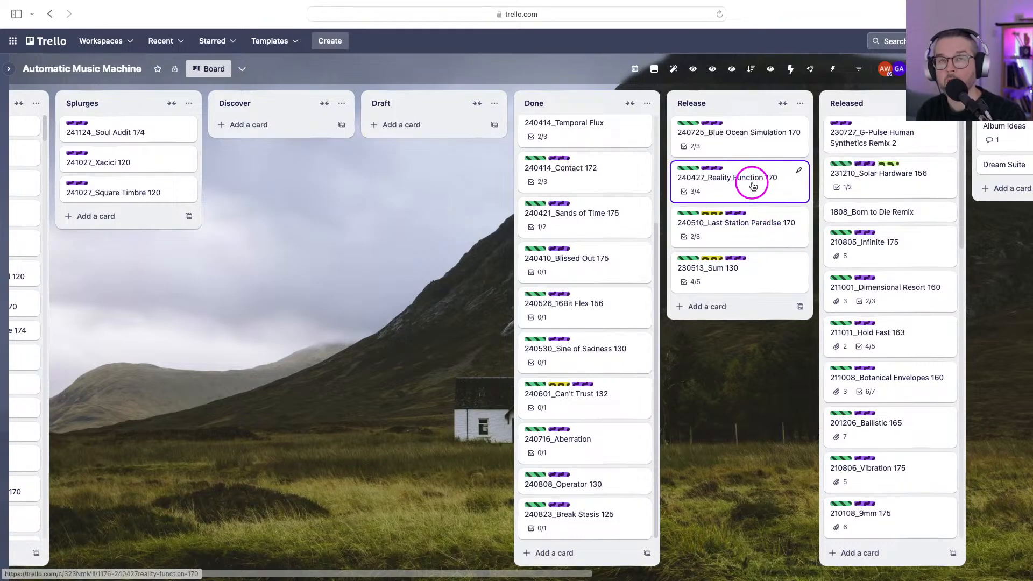
pyautogui.click(759, 270)
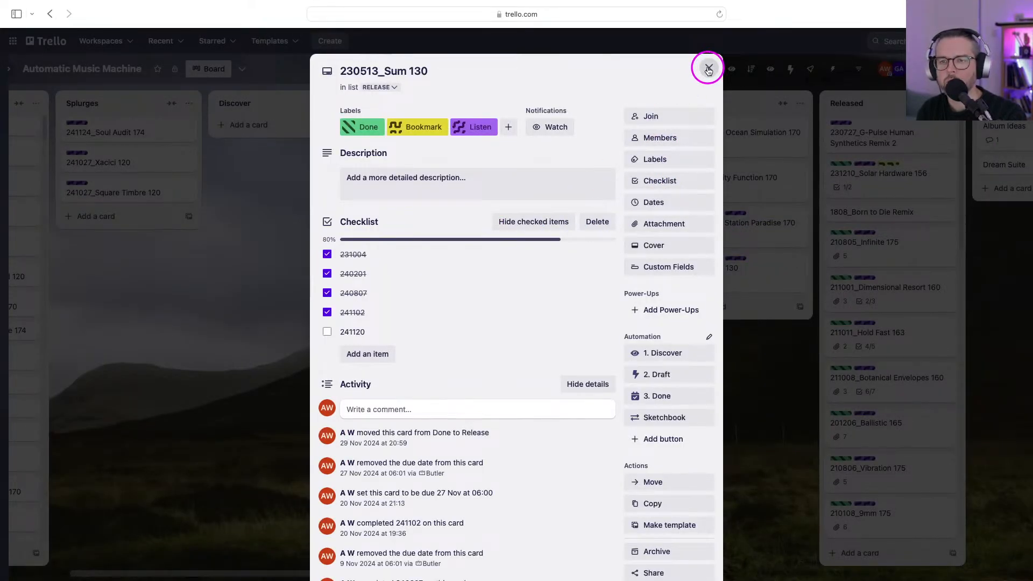
pyautogui.click(708, 69)
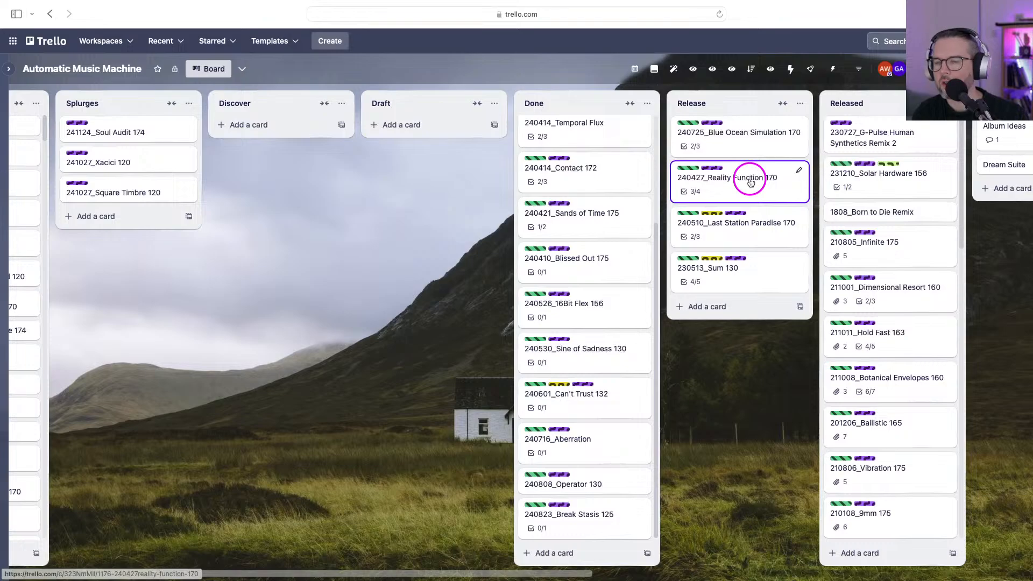
# Look through the tracks in the Done list and recheck the Reality Function 170 card in the Release list.
pyautogui.scroll(3, 585, 354)
pyautogui.hscroll(-3, 495, 318)
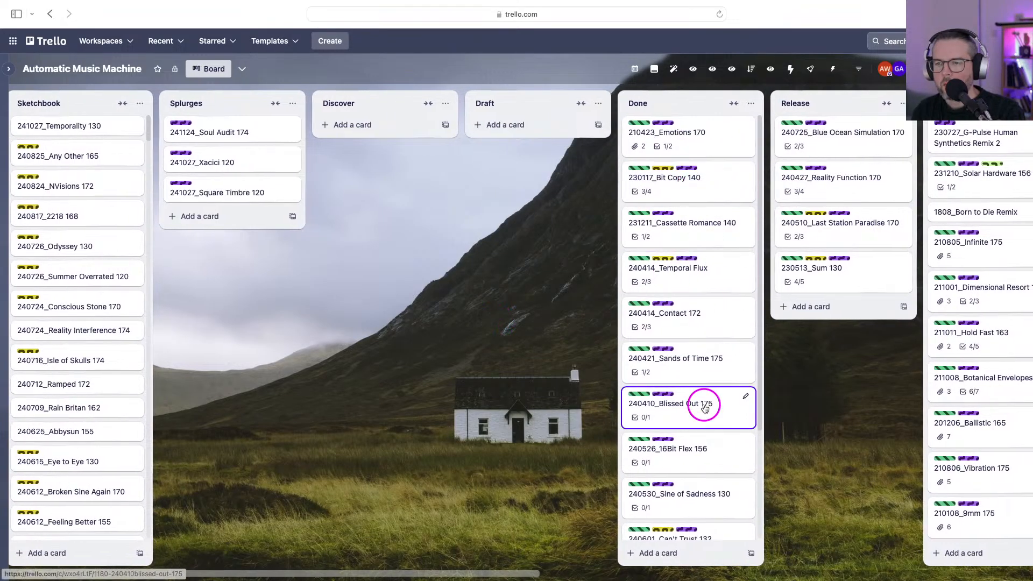
pyautogui.scroll(-5, 704, 409)
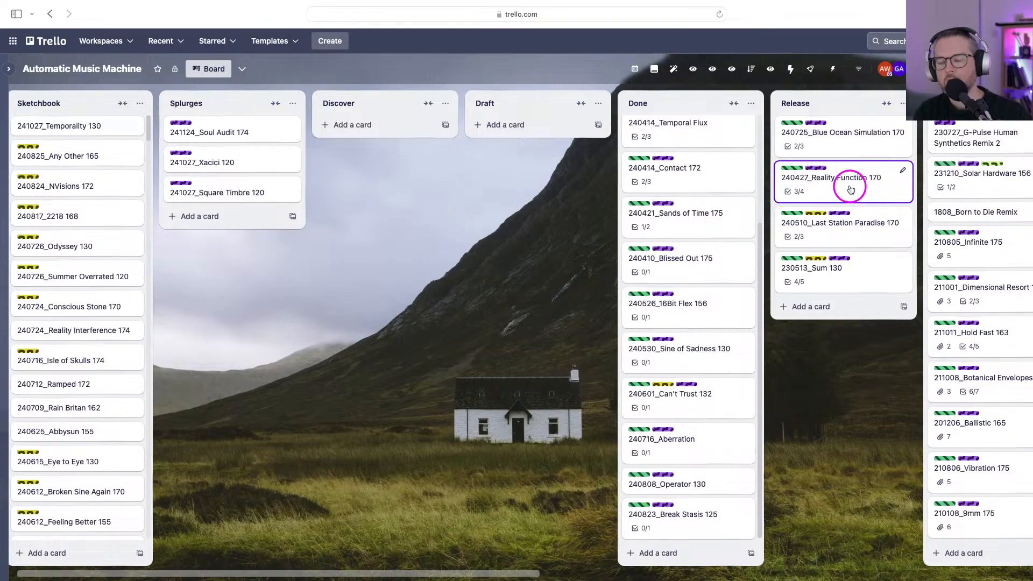
pyautogui.scroll(3, 728, 279)
pyautogui.scroll(1, 729, 281)
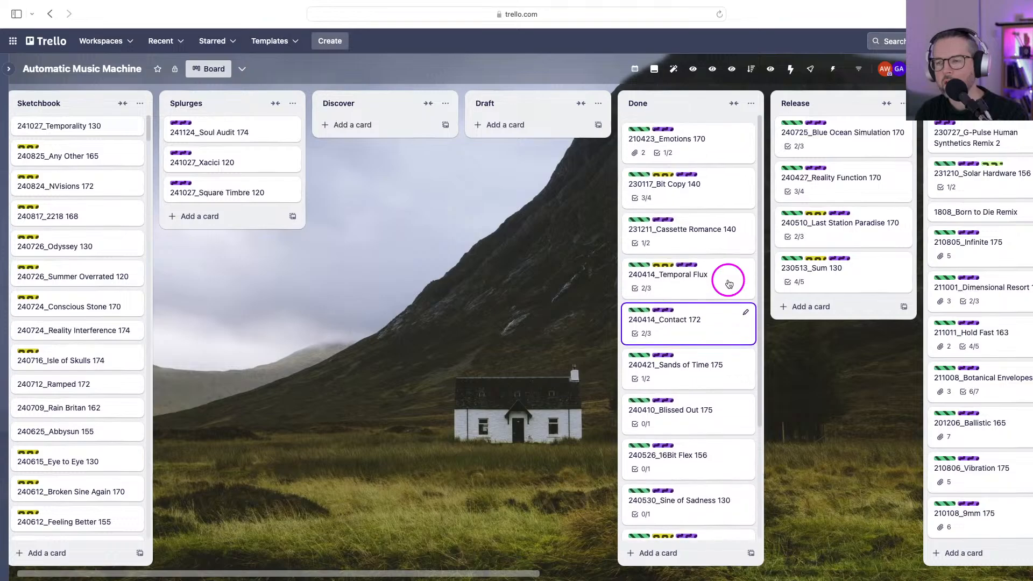
pyautogui.scroll(-5, 734, 347)
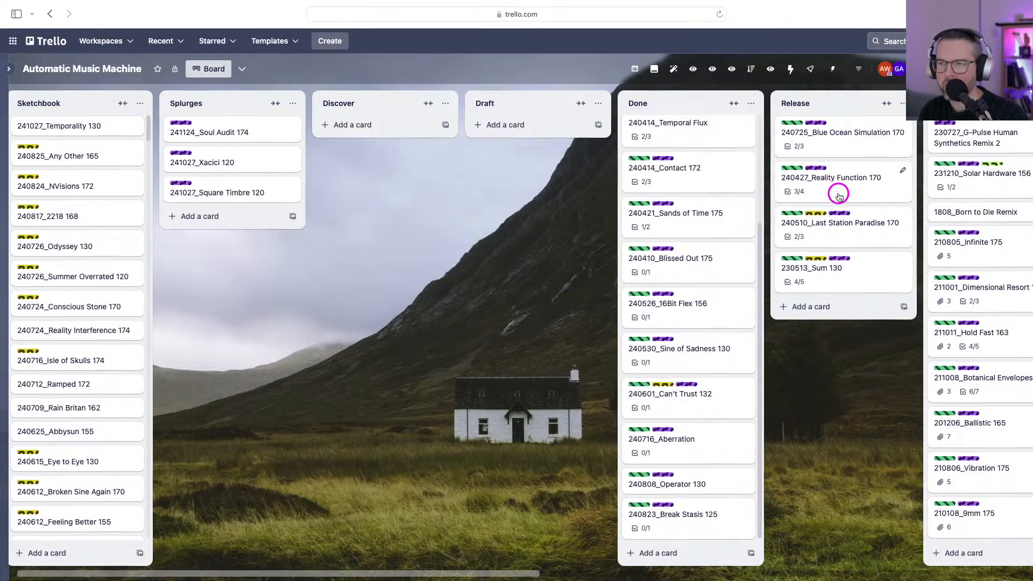
pyautogui.click(839, 195)
pyautogui.click(708, 68)
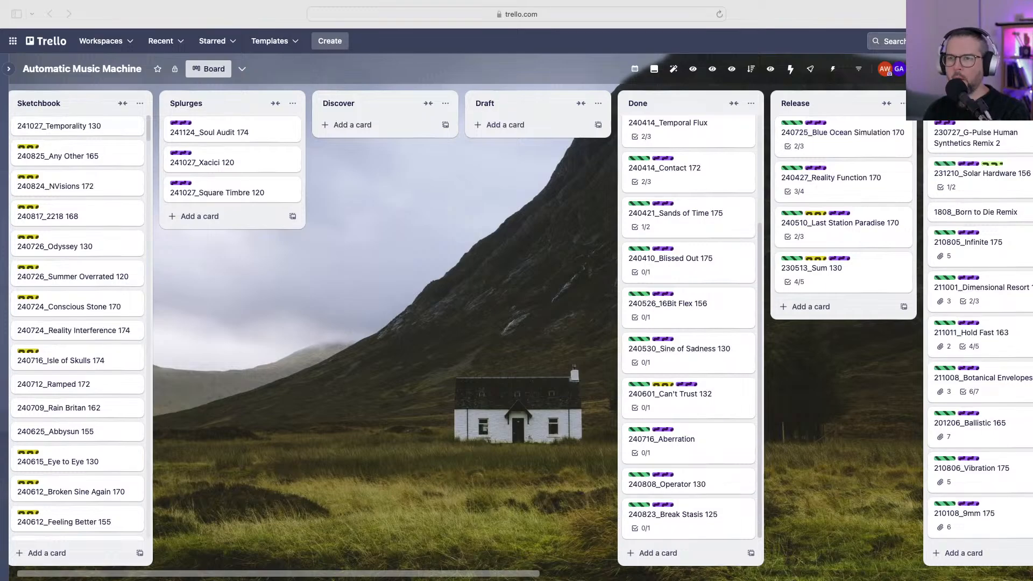
# Take the browser out of full-screen view and switch to the 11 December 2024 note in Notes.
pyautogui.moveTo(91, 6)
pyautogui.click(35, 27)
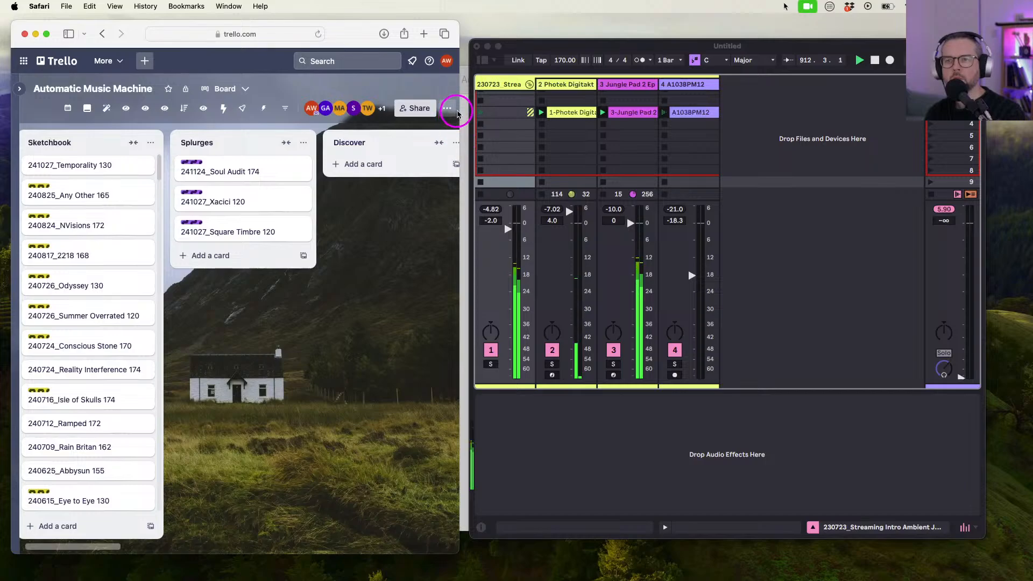
pyautogui.press('super+shift+n')
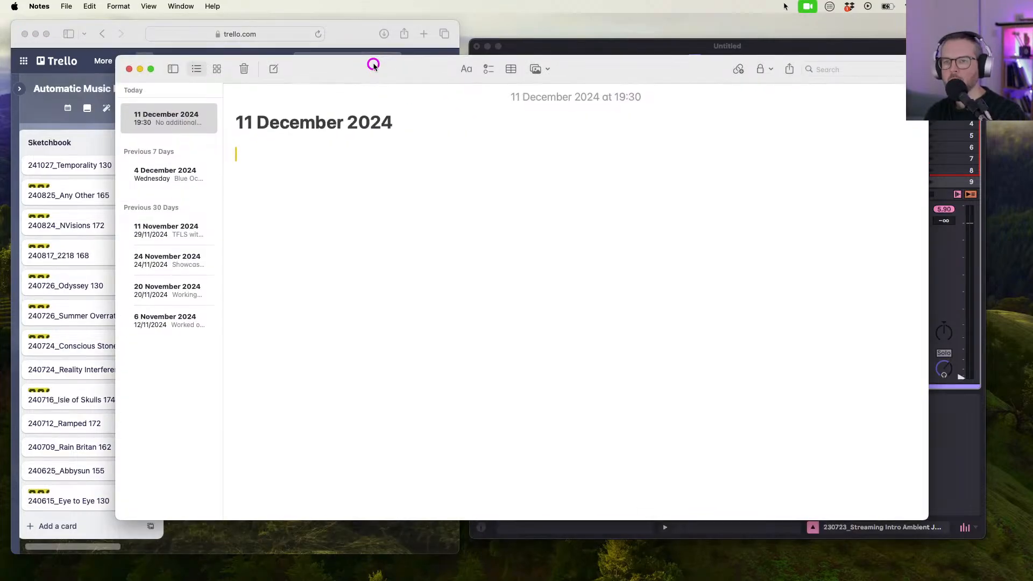
pyautogui.moveTo(373, 65); pyautogui.dragTo(372, 65)
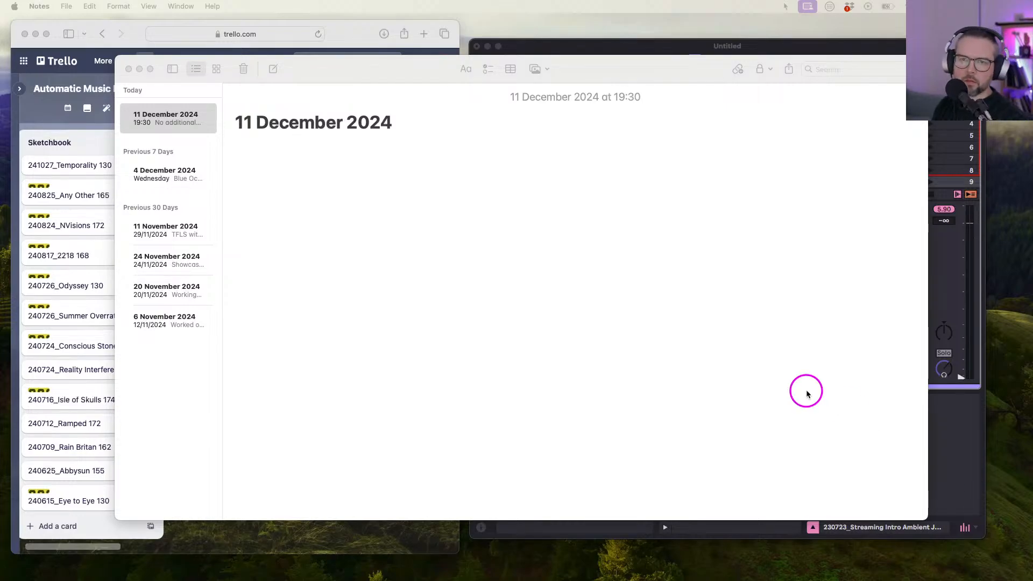
# Add the track title "Reality Function" as a plain text line beneath the note's date heading.
pyautogui.click(396, 63)
pyautogui.click(486, 68)
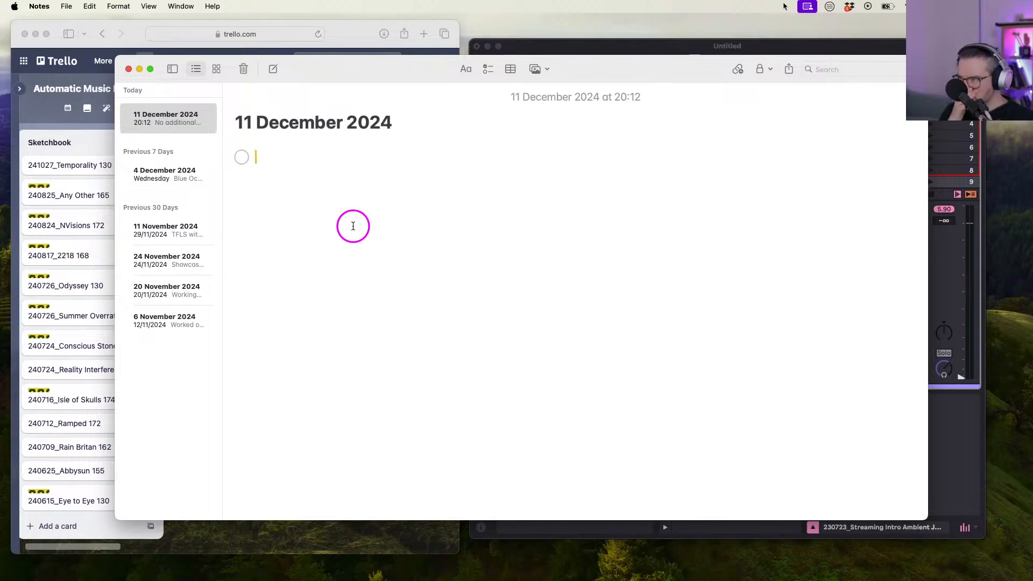
pyautogui.press('BackSpace')
pyautogui.write('Reality Function')
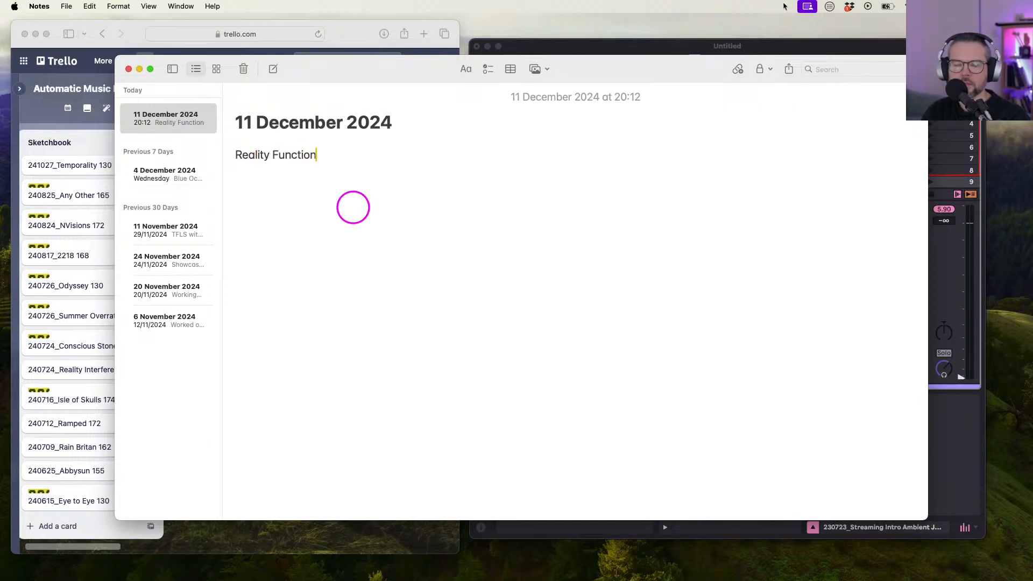
pyautogui.press('Return')
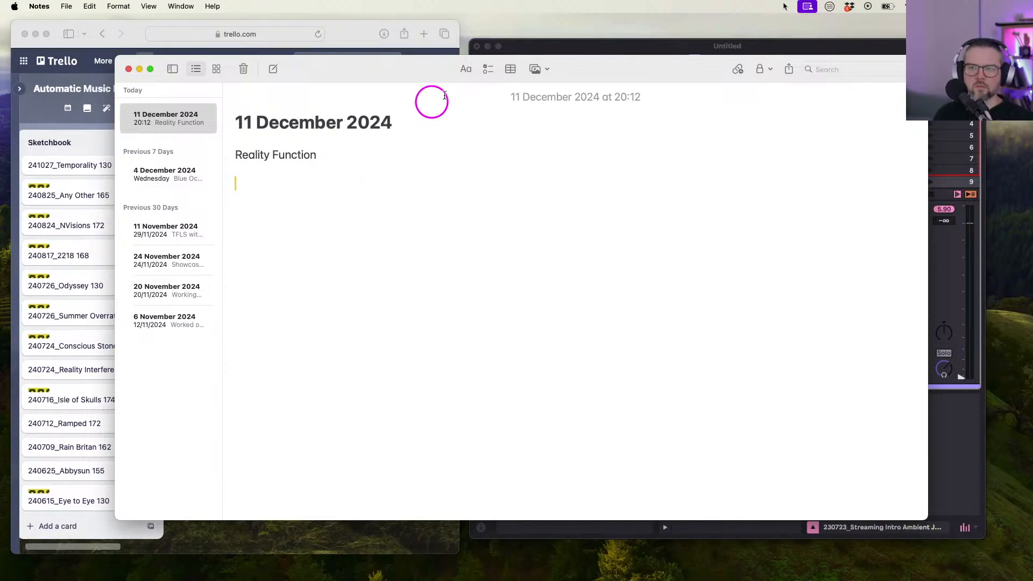
# Start a checklist under the track title with the item "Voice elements? Too much/silly?".
pyautogui.click(489, 70)
pyautogui.write('Voic')
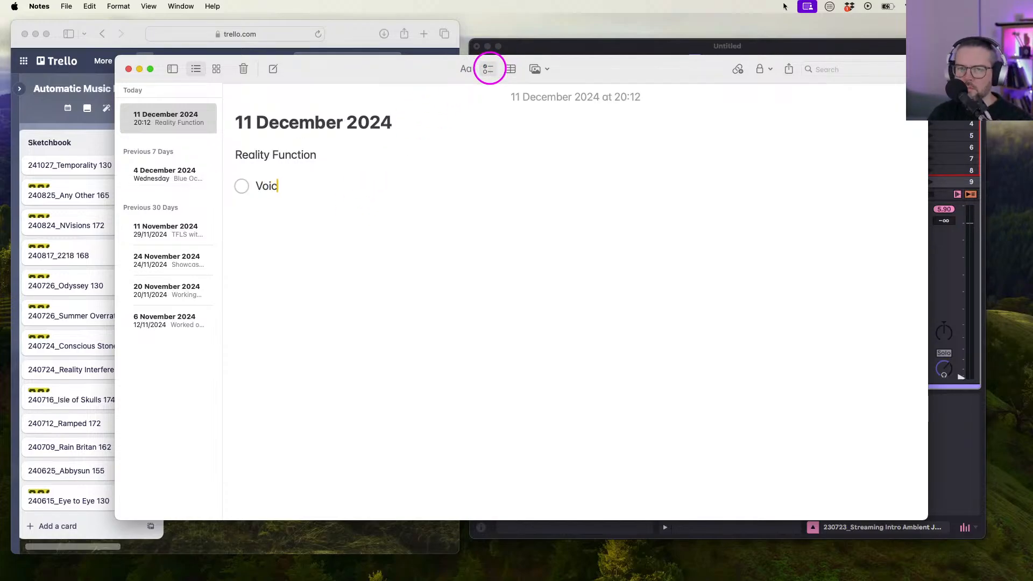
pyautogui.write('e elements?')
pyautogui.press('Return')
pyautogui.click(360, 183)
pyautogui.write('Too much')
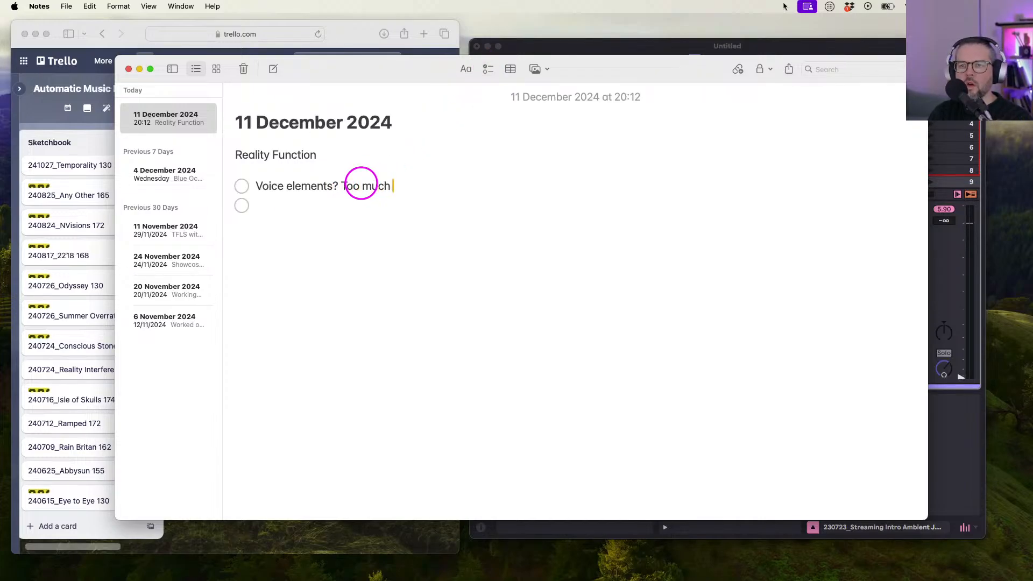
pyautogui.press('BackSpace')
pyautogui.write('/silly?')
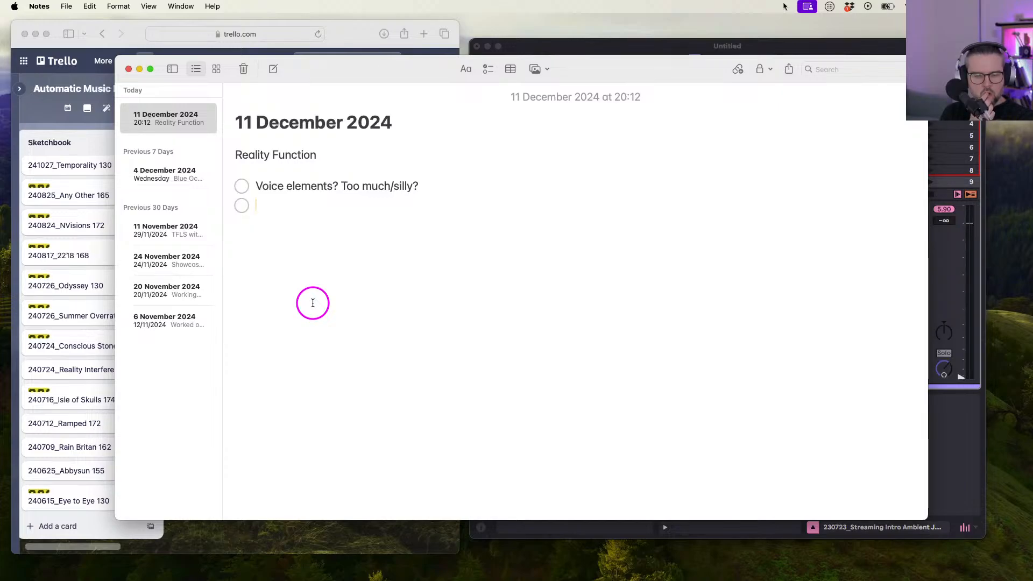
# Add the checklist item "Bass line notes - work on" below the voice elements item.
pyautogui.write('Bass l;')
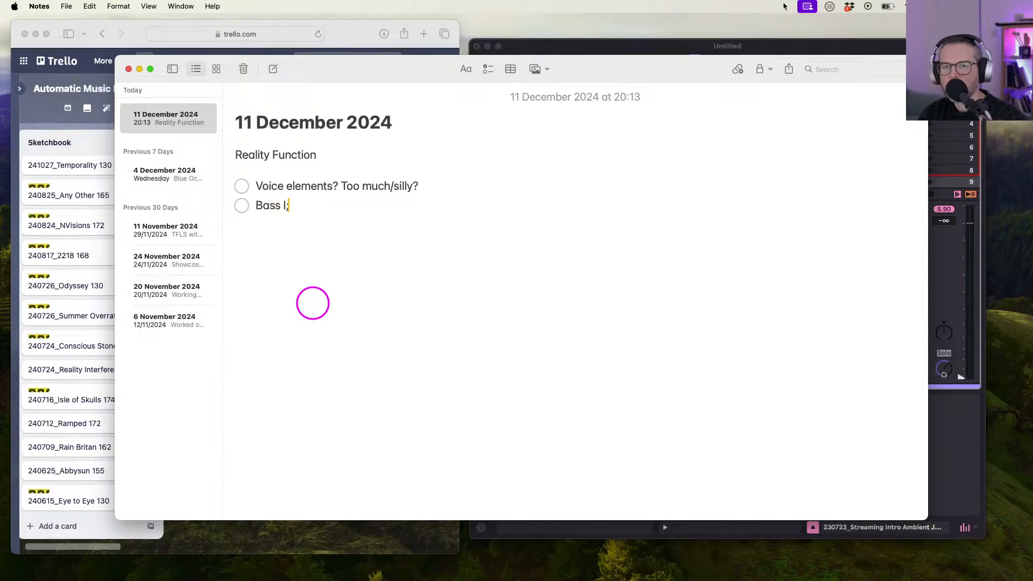
pyautogui.press('BackSpace')
pyautogui.write('ine note')
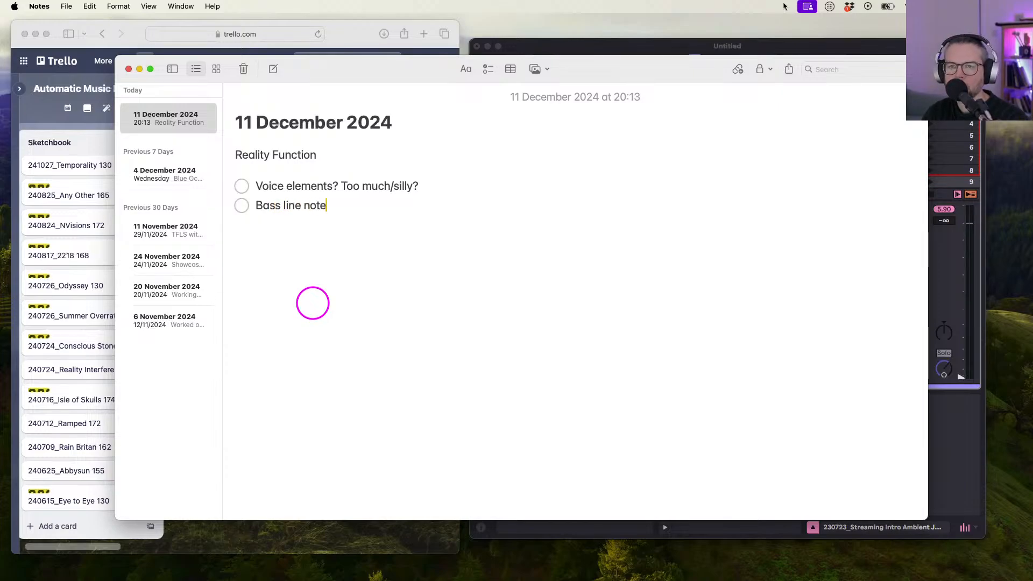
pyautogui.write('s - ')
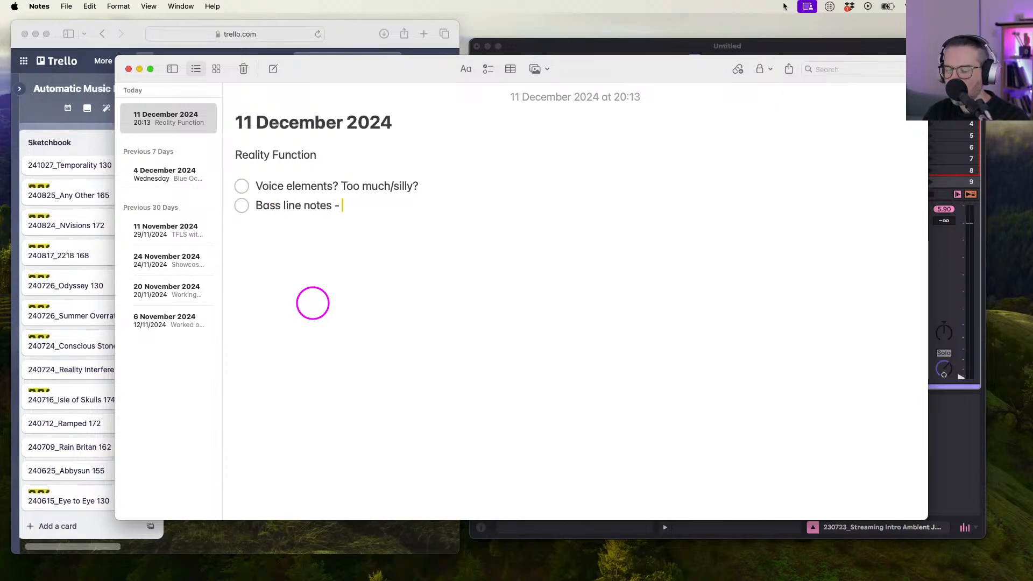
pyautogui.write('work o')
pyautogui.press('BackSpace')
pyautogui.press('BackSpace')
pyautogui.press('BackSpace')
pyautogui.write('rk on')
pyautogui.press('Return')
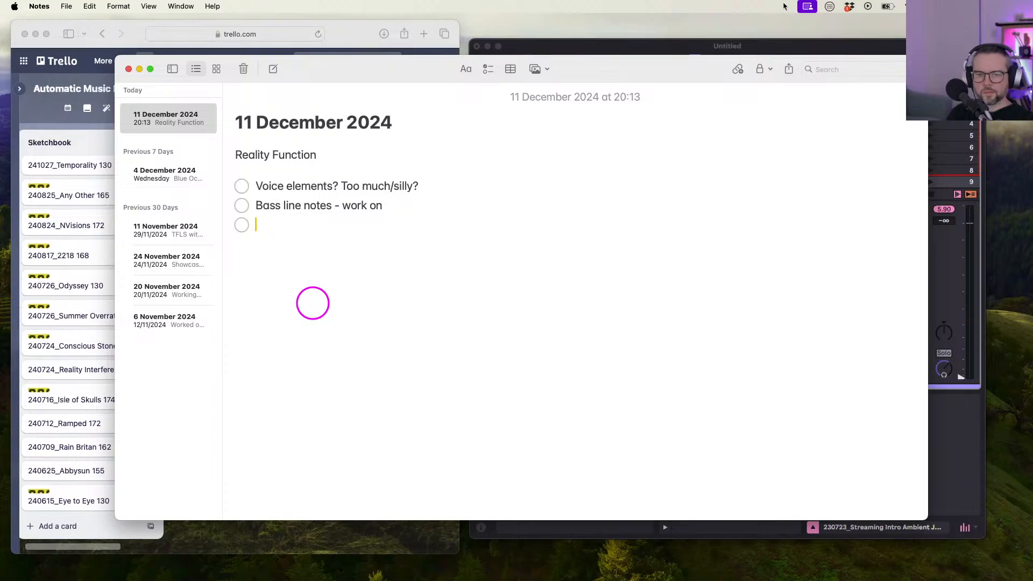
# Add the checklist item "Dark minimal drop - too much elements" below the bass line item.
pyautogui.write('Dark min')
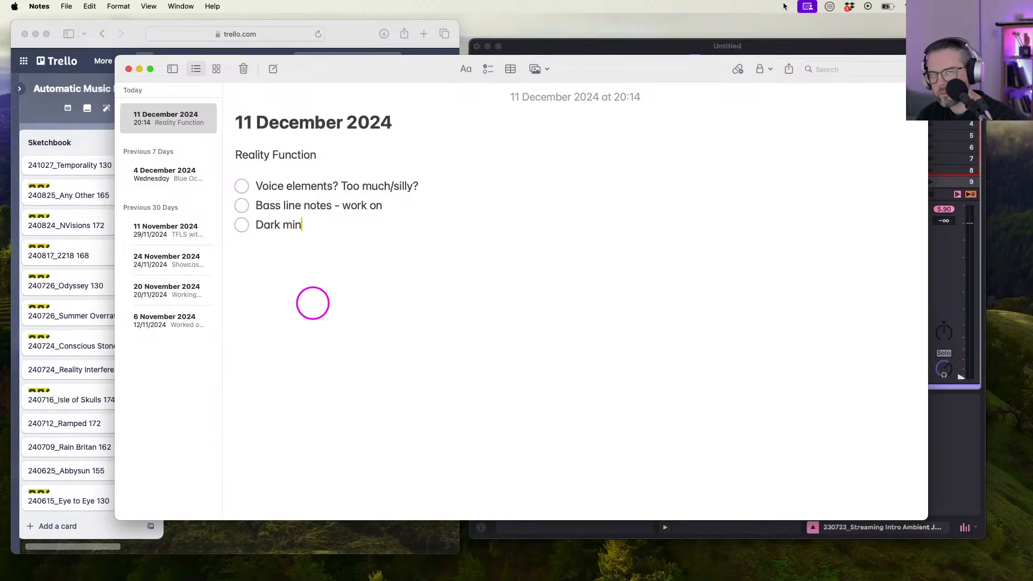
pyautogui.write('imal drop ')
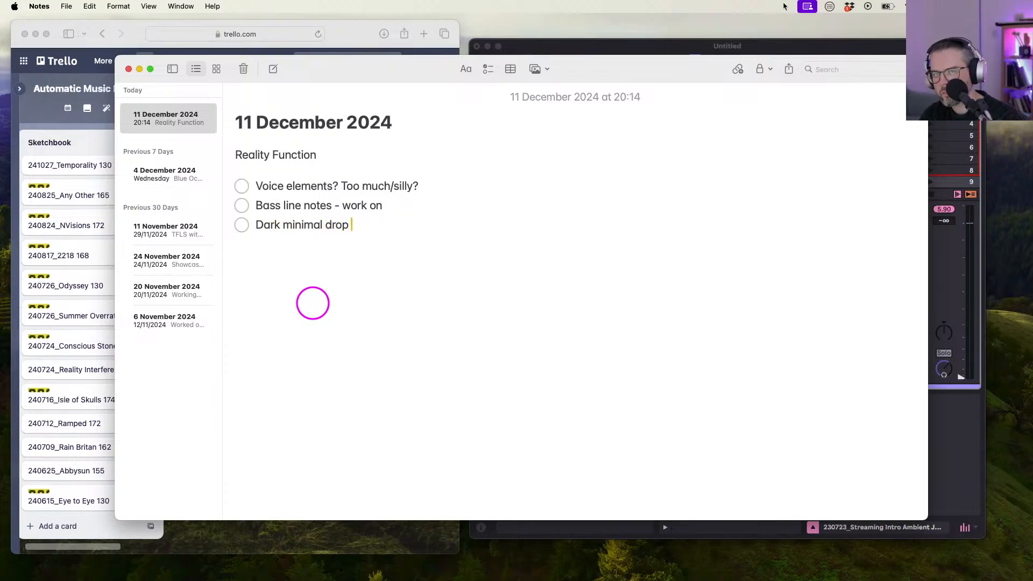
pyautogui.write('- too much ')
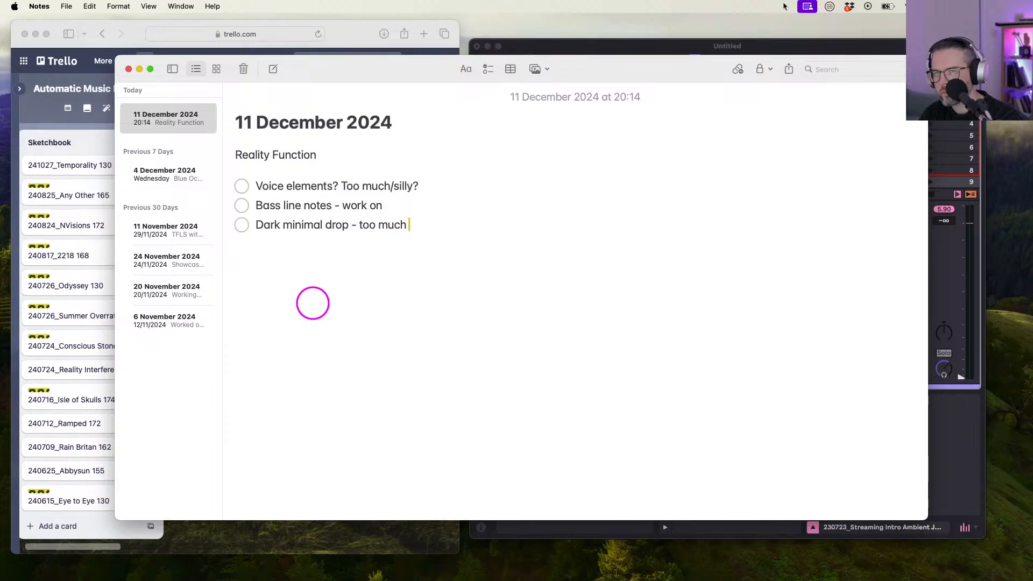
pyautogui.write('elements')
pyautogui.press('Return')
# Add the checklist item "Break gestural snare hits at the end of every 8 bars" below the minimal drop item.
pyautogui.write('Break ges')
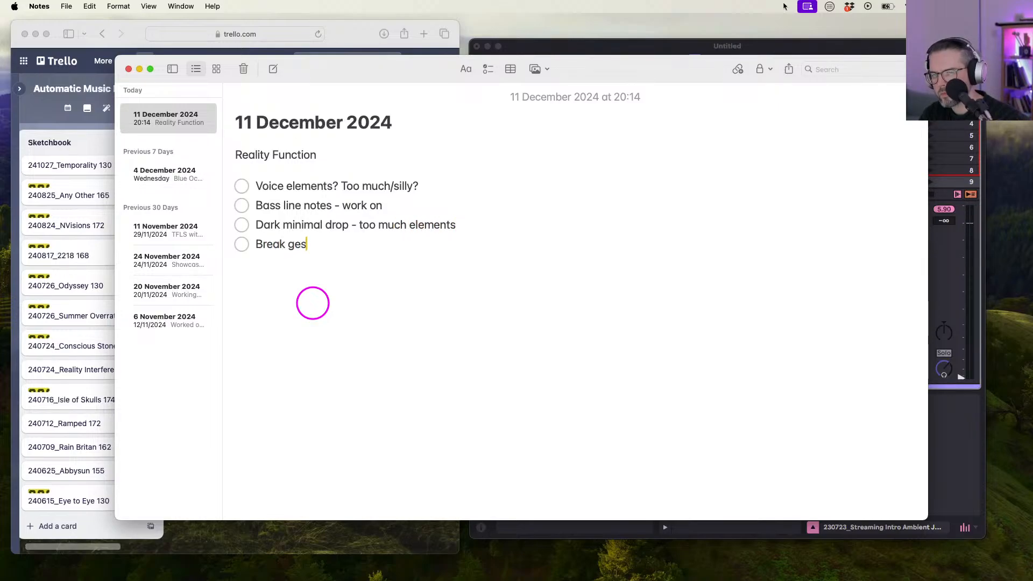
pyautogui.write('tural snare hits at the end ')
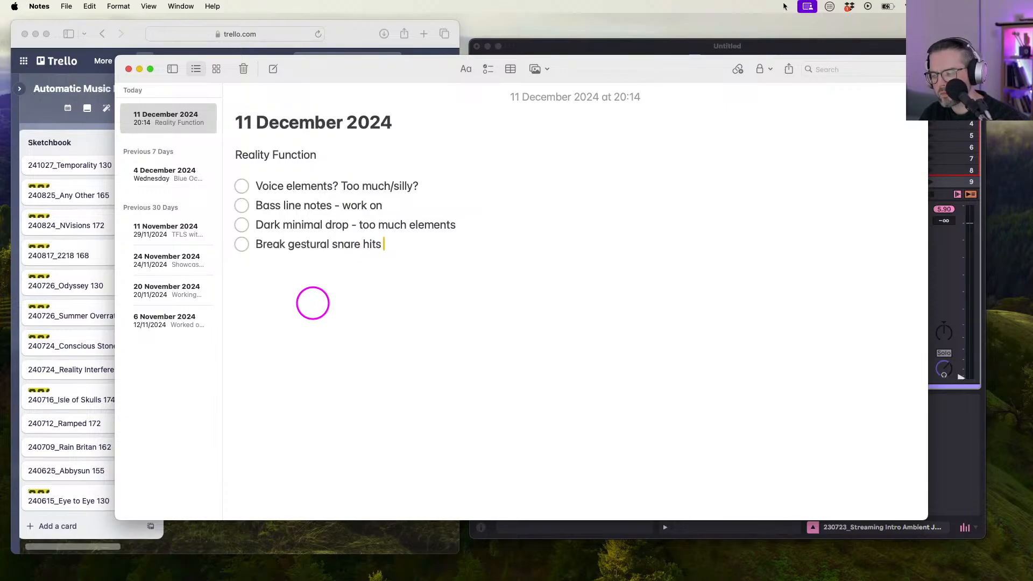
pyautogui.write('of every 8')
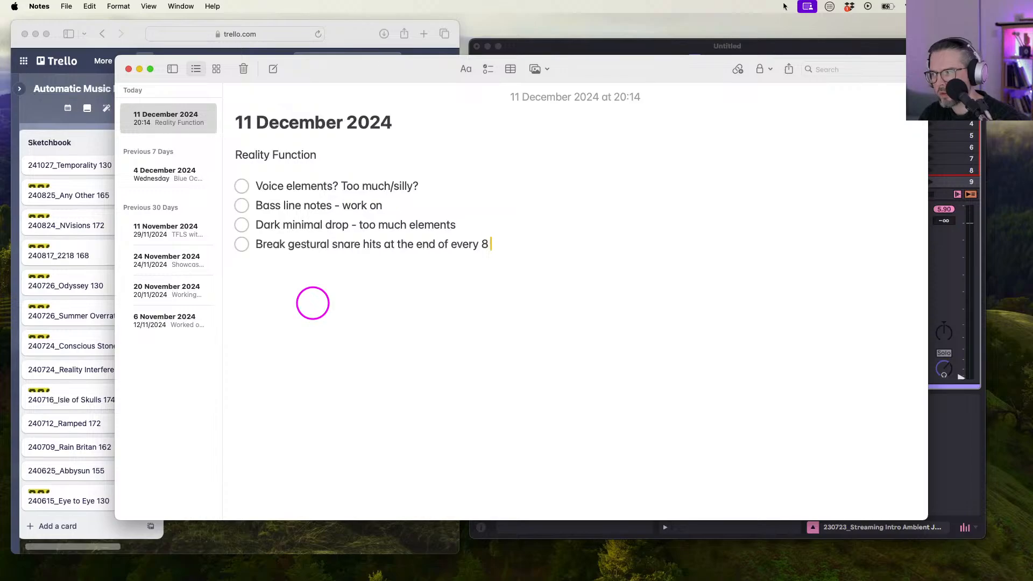
pyautogui.write(' bars')
pyautogui.press('Return')
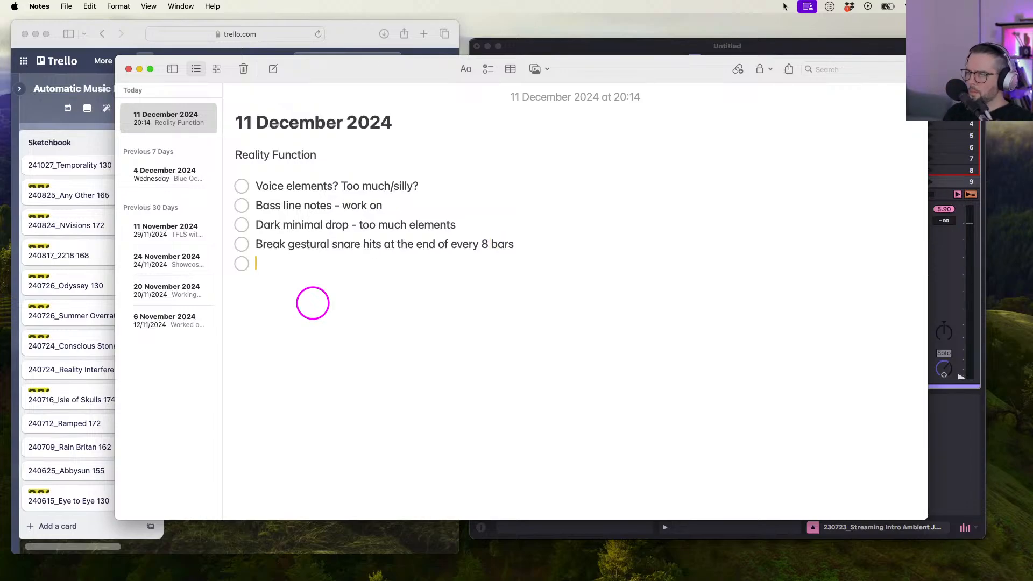
# Enlarge the note text and add the checklist item "Arp part work on" below the gestural snare hits item.
pyautogui.press('super+shift+period')
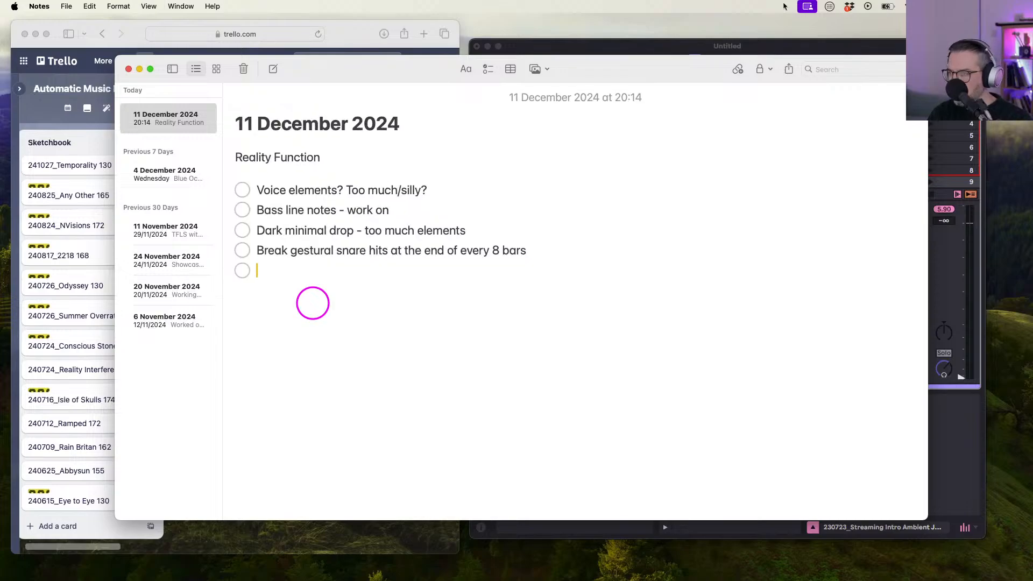
pyautogui.press('super+shift+period')
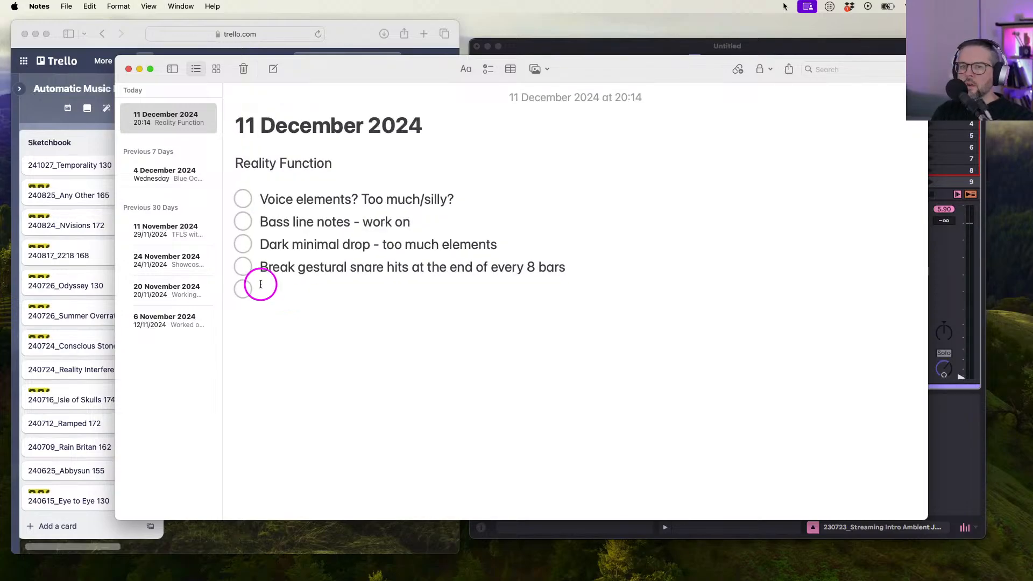
pyautogui.write('Arp ')
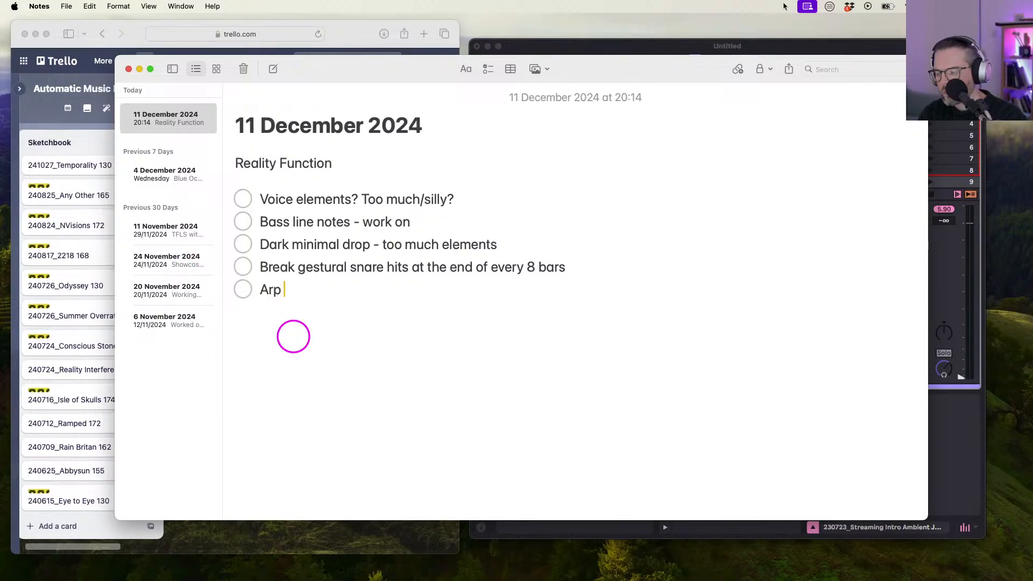
pyautogui.write('part work on')
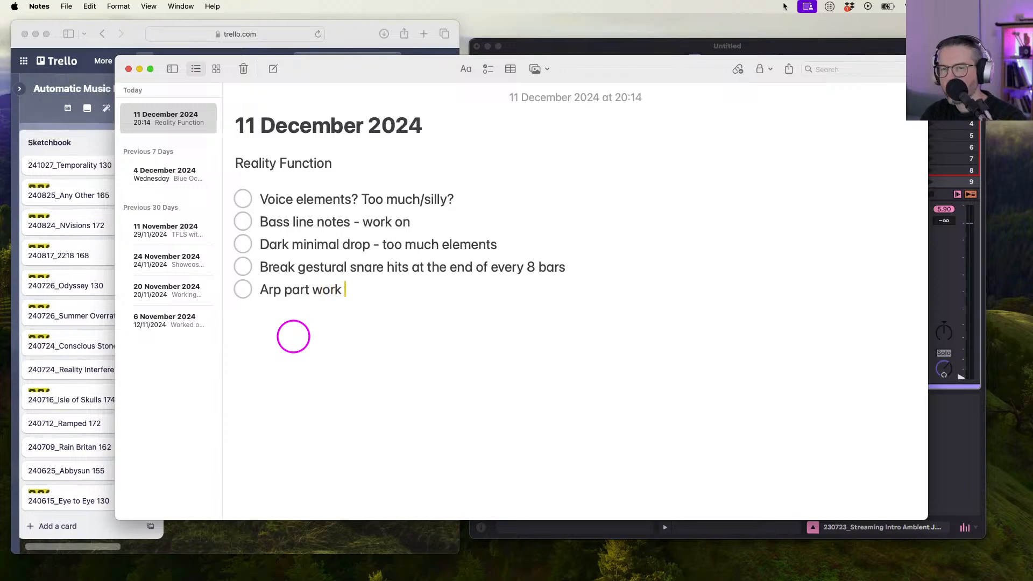
pyautogui.press('Return')
pyautogui.press('Return')
pyautogui.press('Up')
pyautogui.click(369, 293)
# Add the checklist item "Break fills" below the arp item.
pyautogui.press('Return')
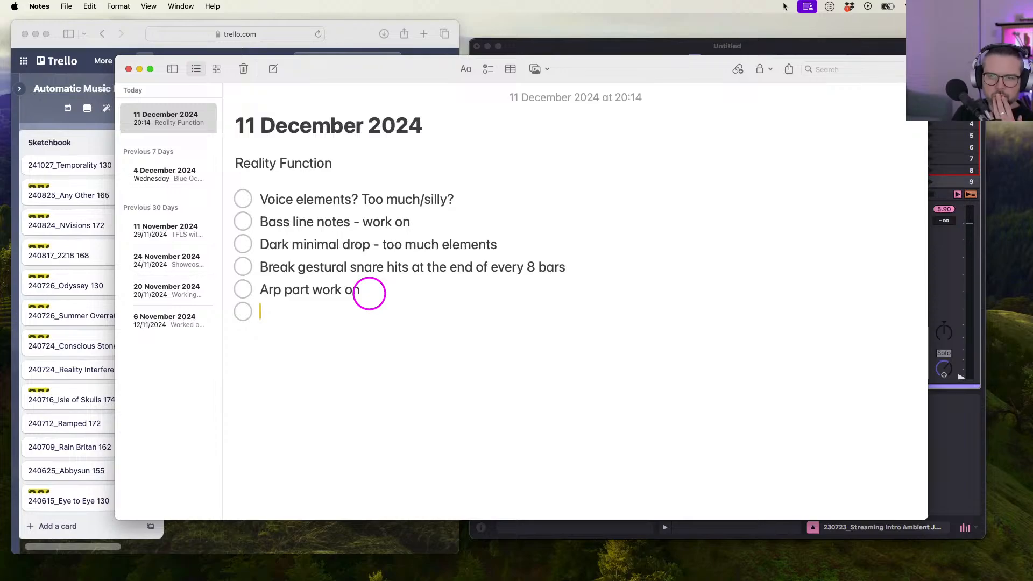
pyautogui.write('Fills')
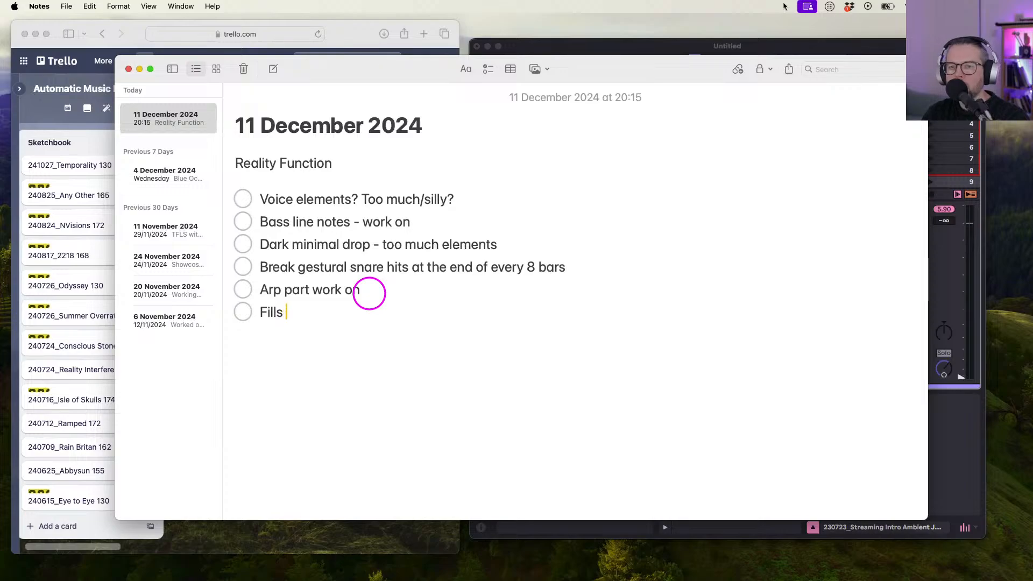
pyautogui.press('BackSpace')
pyautogui.press('BackSpace')
pyautogui.press('BackSpace')
pyautogui.press('BackSpace')
pyautogui.press('BackSpace')
pyautogui.press('BackSpace')
pyautogui.write('Break fills')
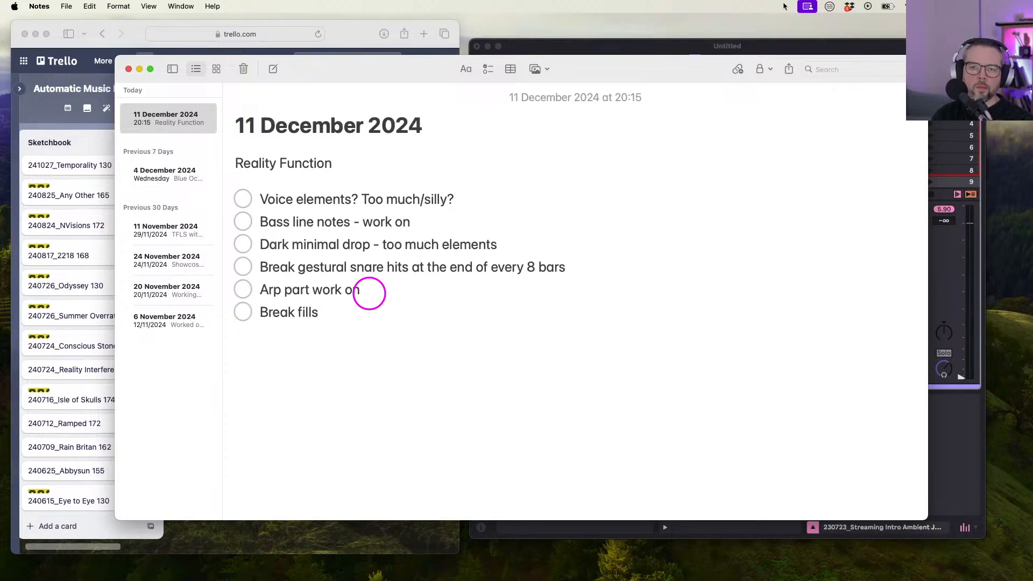
# Extend the arp checklist item with "- goes too wild at points".
pyautogui.click(360, 292)
pyautogui.write('- ')
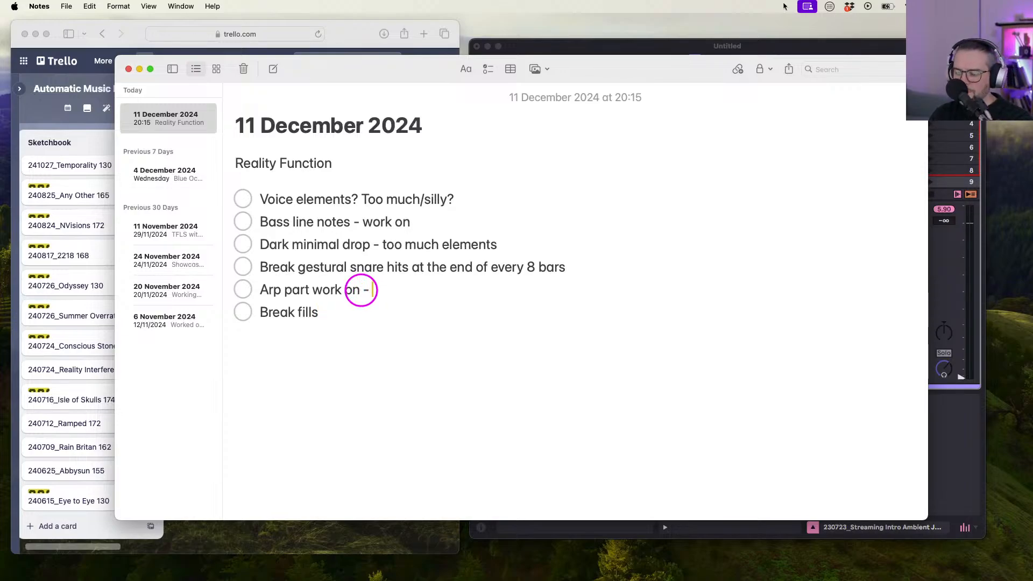
pyautogui.write('goes too wild ')
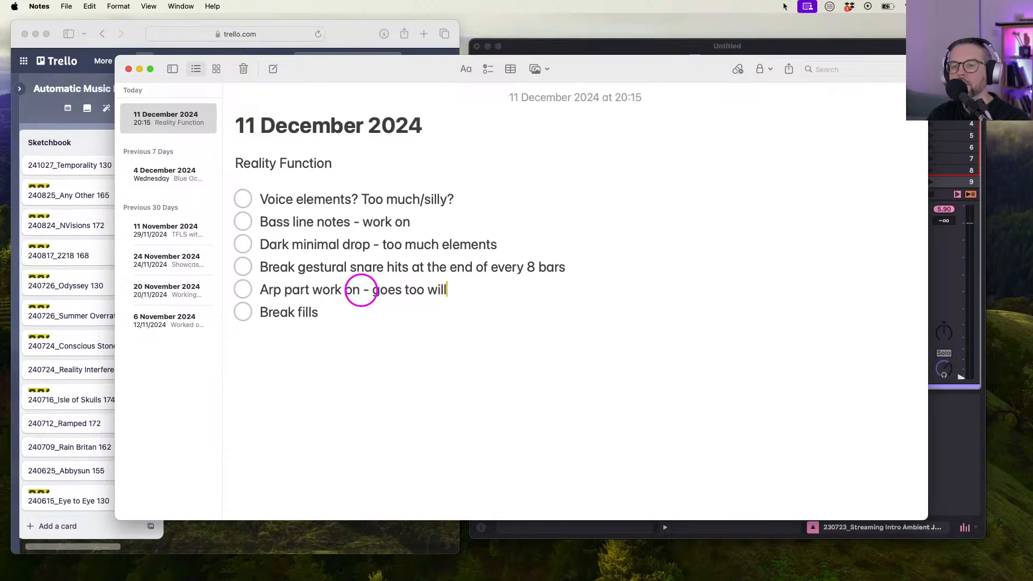
pyautogui.write('at pongs')
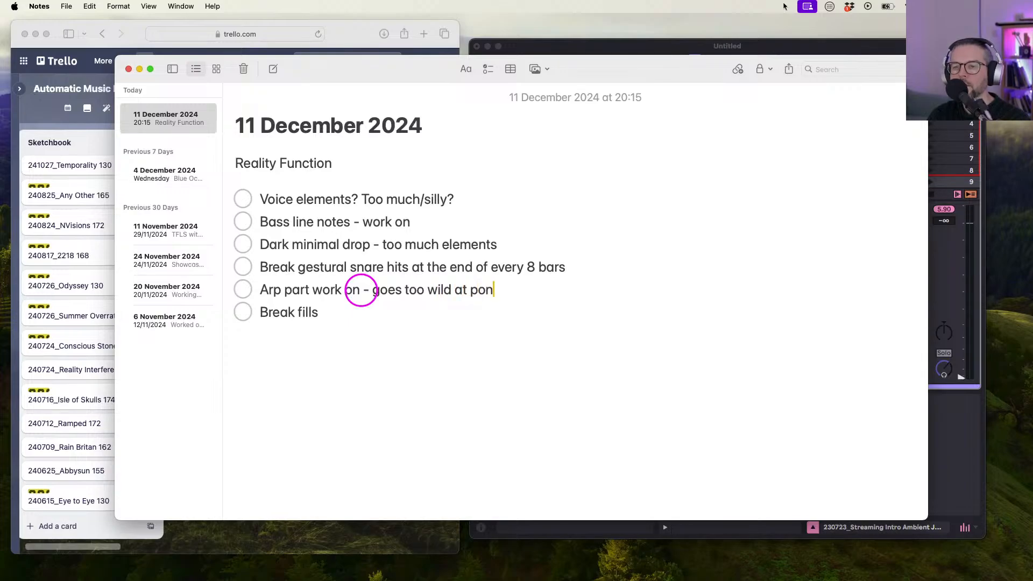
pyautogui.press('BackSpace')
pyautogui.press('BackSpace')
pyautogui.press('BackSpace')
pyautogui.press('BackSpace')
pyautogui.write('int')
pyautogui.press('BackSpace')
pyautogui.press('BackSpace')
pyautogui.press('BackSpace')
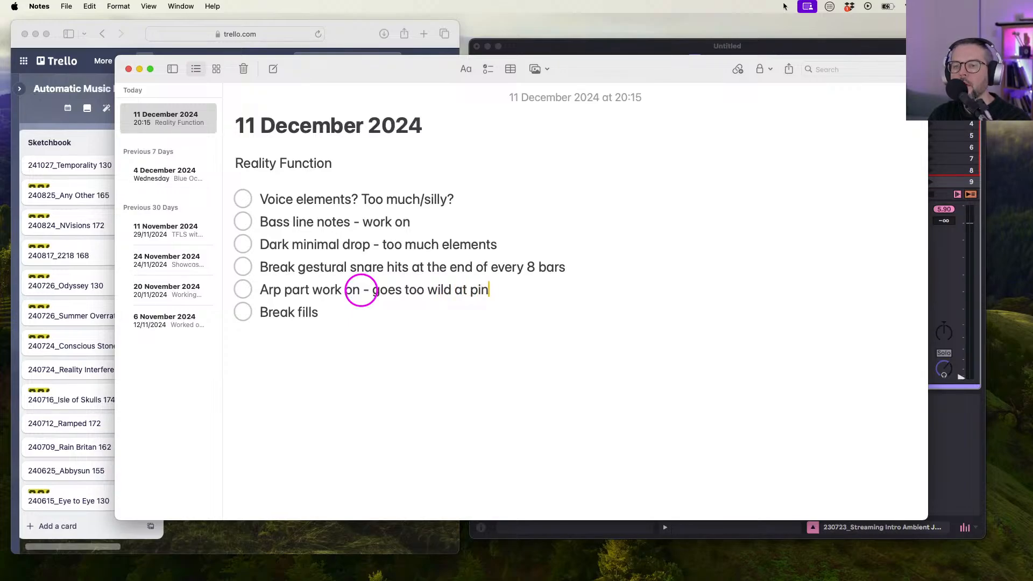
pyautogui.write('oints')
pyautogui.press('Down')
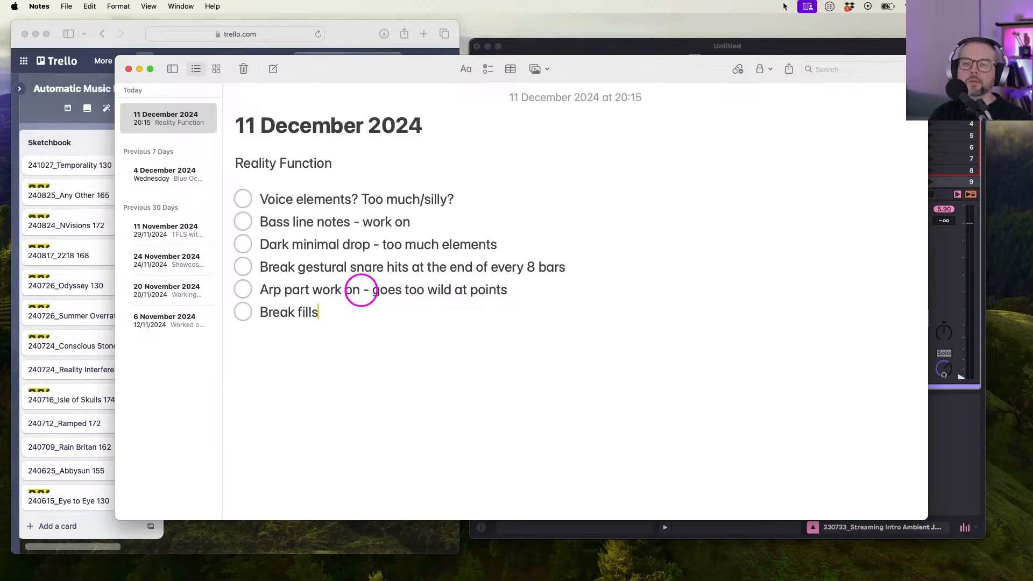
# Add the checklist items "Rolling for second drop" and "Change of bass for second drop" below the break fills item.
pyautogui.press('Return')
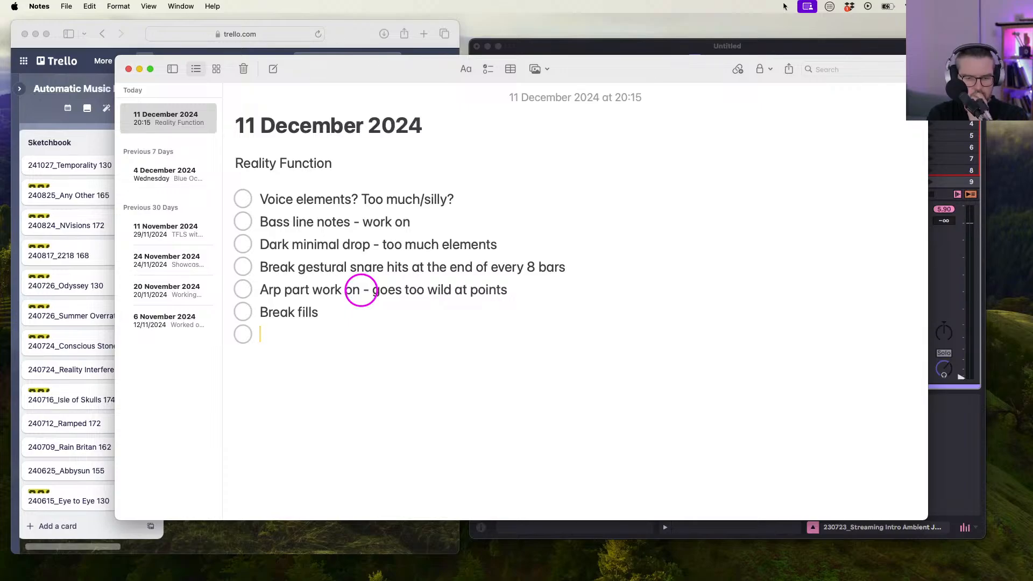
pyautogui.write('Rolling for second drop')
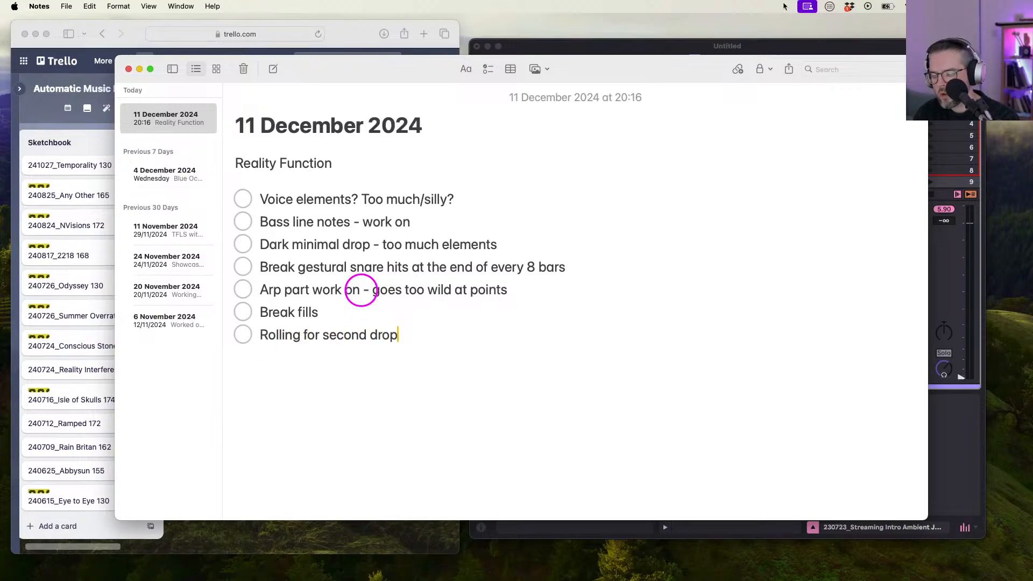
pyautogui.press('Return')
pyautogui.write('Change of bass for second drop')
pyautogui.press('Return')
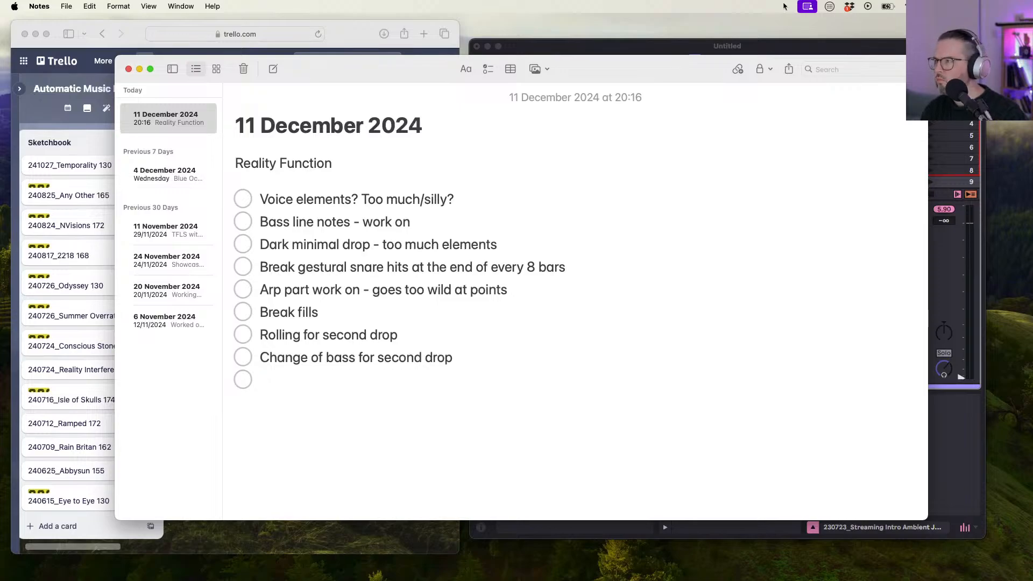
# Add the checklist item "Outro work on" below the second drop bass item.
pyautogui.click(785, 6)
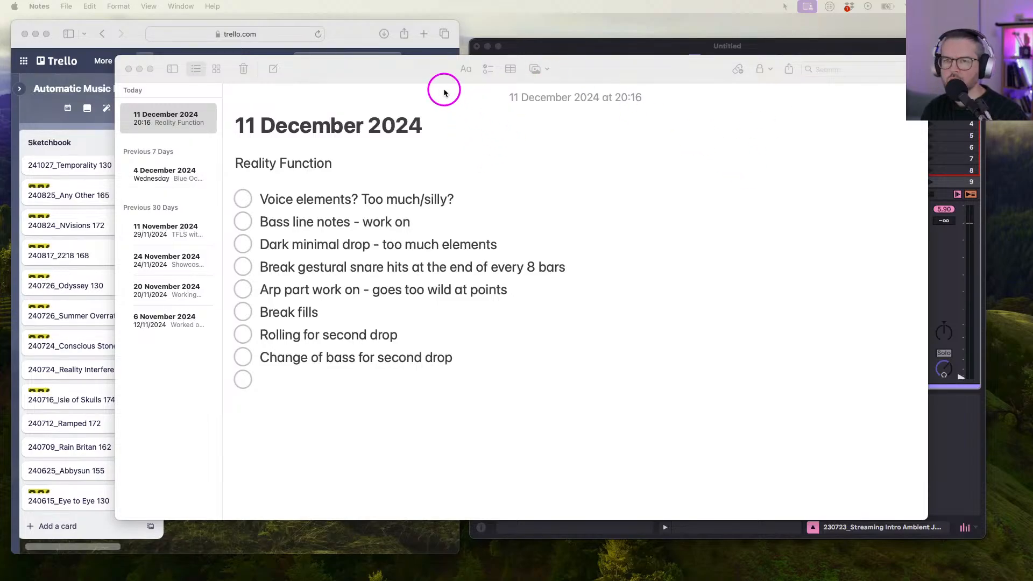
pyautogui.click(411, 77)
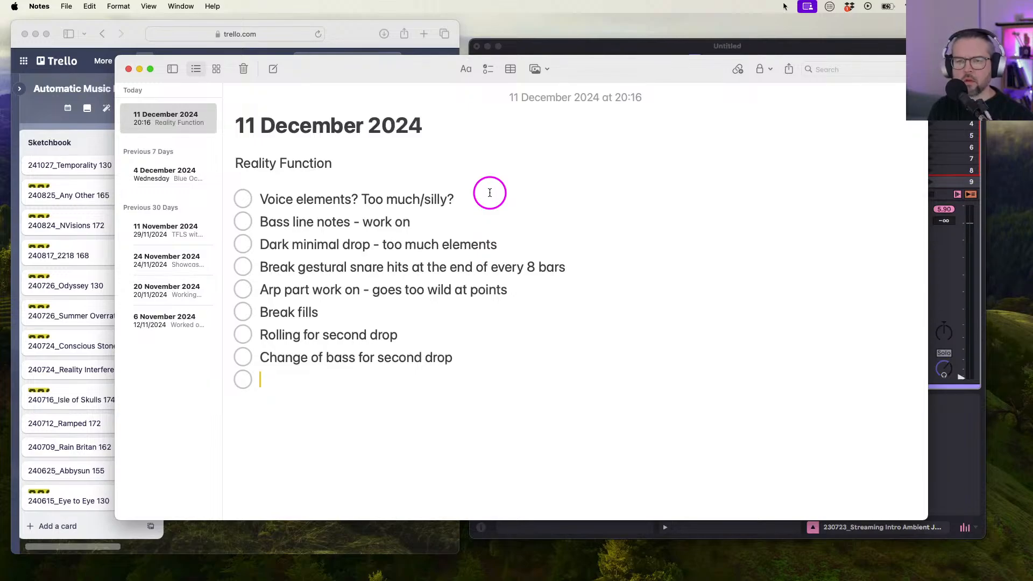
pyautogui.write('Ot')
pyautogui.write('utro wor')
pyautogui.write('k on')
pyautogui.press('Return')
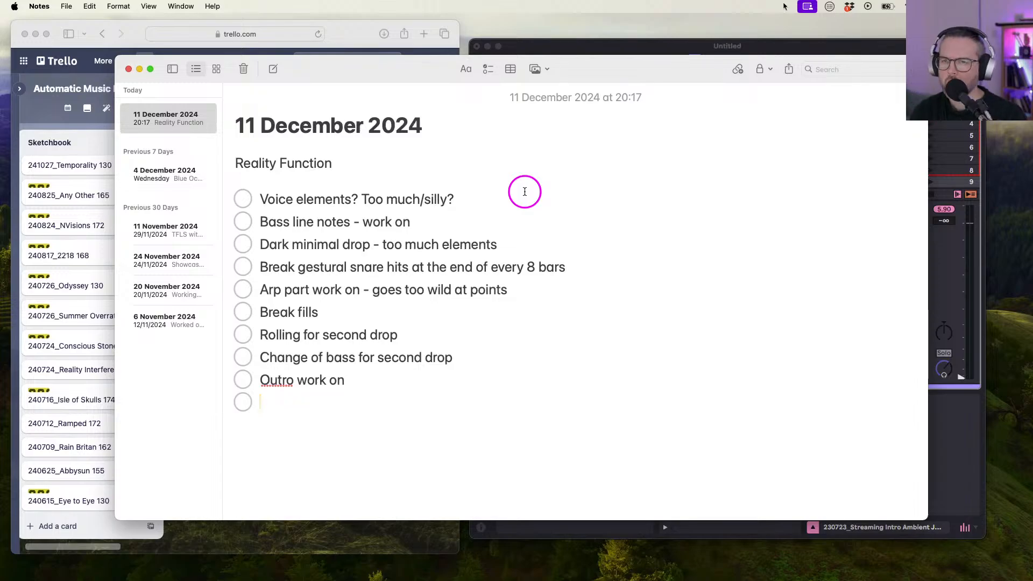
# Switch to Ableton Live, stop all playing clips in the untitled set, and return to Notes.
pyautogui.click(707, 49)
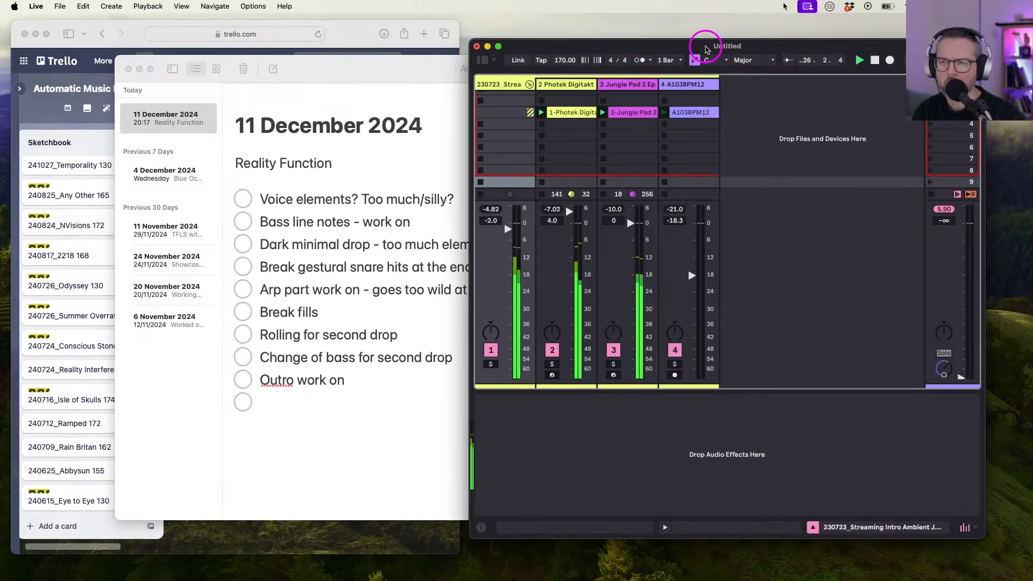
pyautogui.click(931, 194)
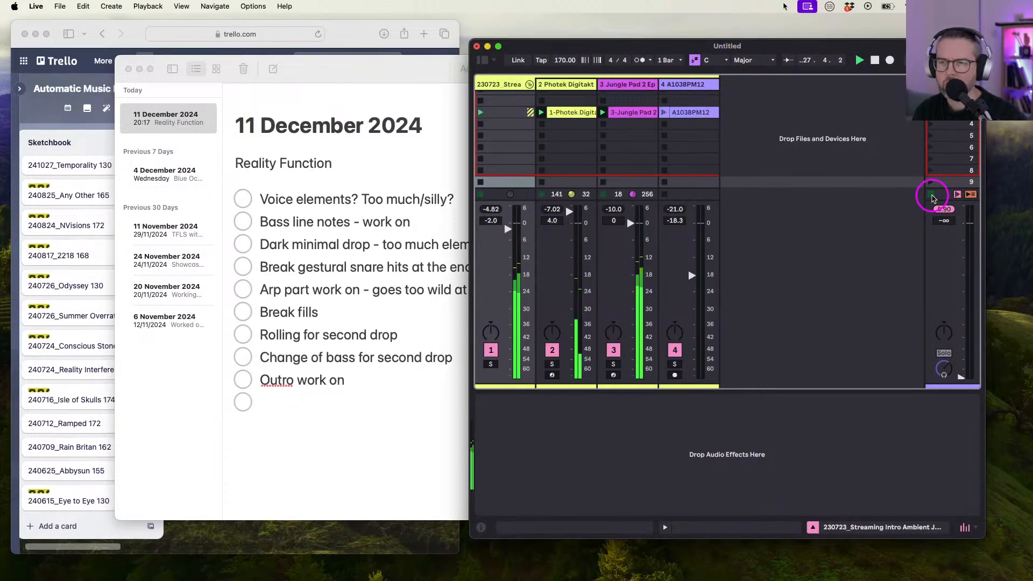
pyautogui.click(317, 80)
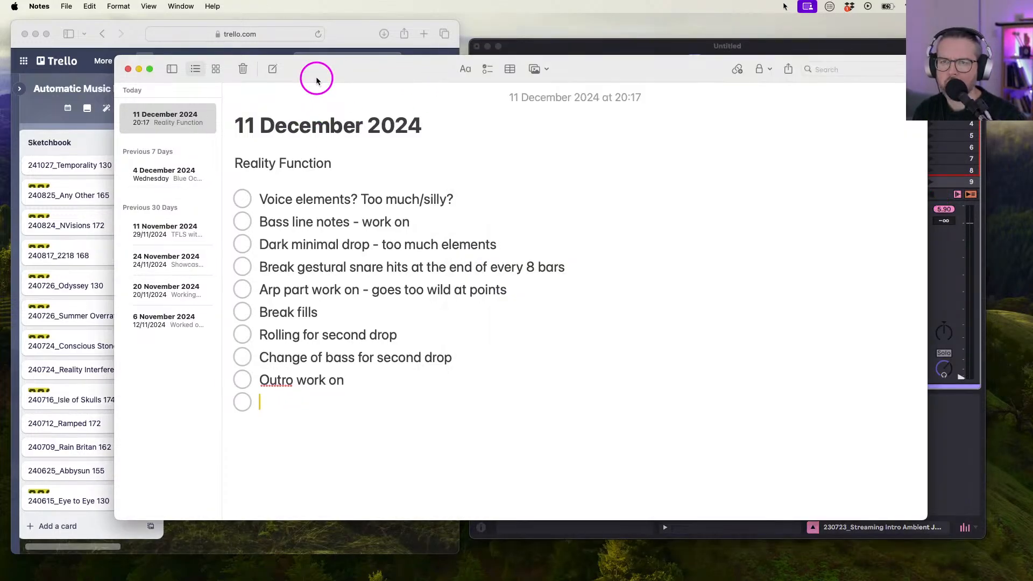
# In Ableton Live, open the recent set 241130_Reality Function 170.als without saving the untitled set.
pyautogui.click(555, 45)
pyautogui.click(58, 11)
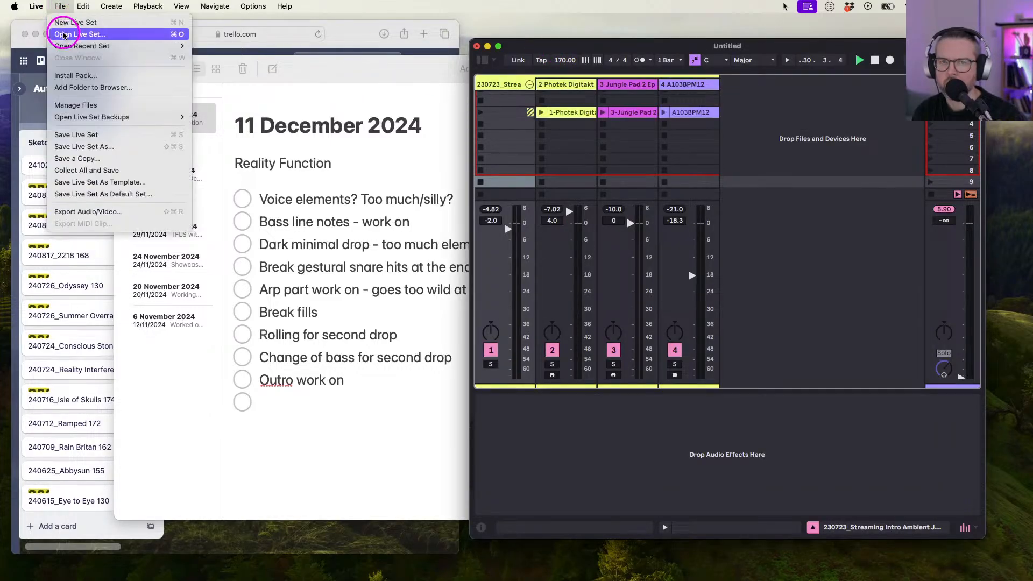
pyautogui.moveTo(84, 46)
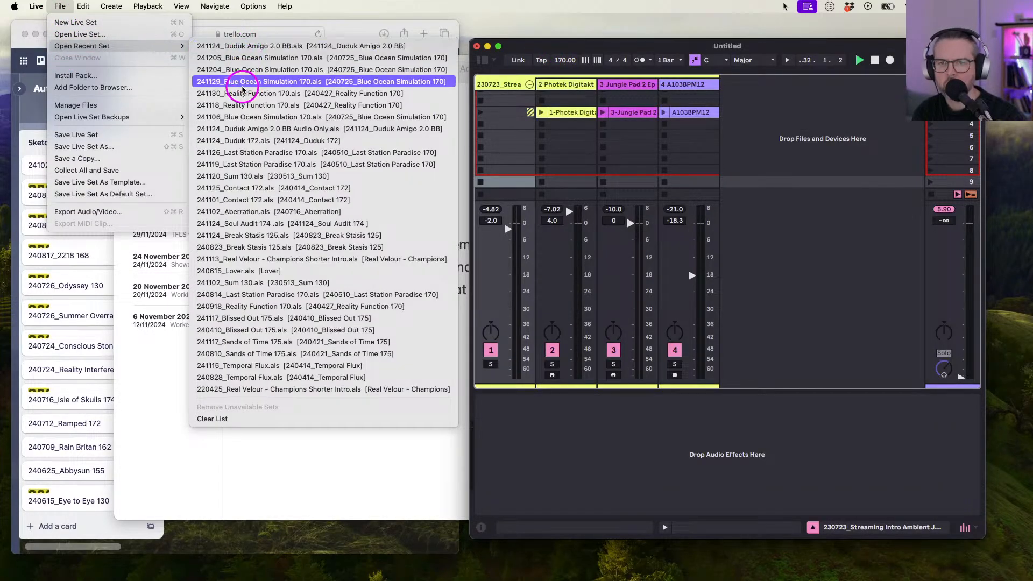
pyautogui.click(240, 93)
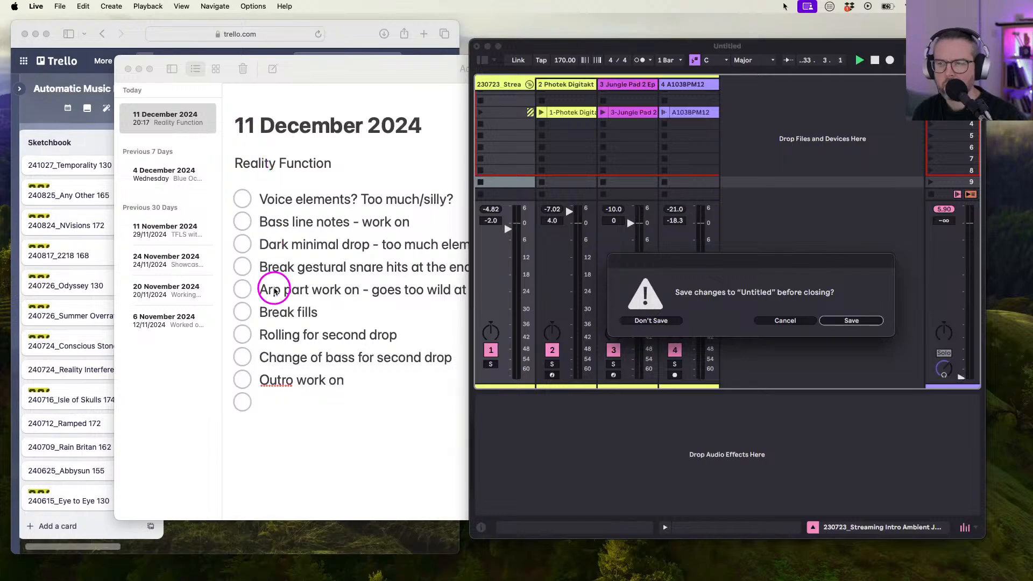
pyautogui.click(640, 325)
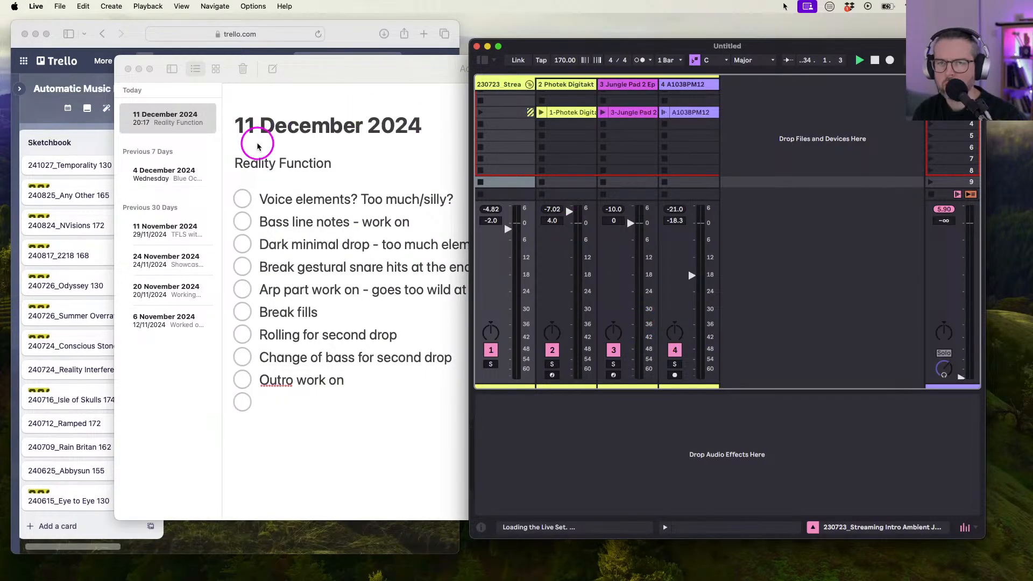
# Switch to the Trello board in Safari and examine the cards in the Release list.
pyautogui.doubleClick(334, 70)
pyautogui.moveTo(334, 70)
pyautogui.mouseDown()
pyautogui.moveTo(293, 63)
pyautogui.moveTo(326, 67)
pyautogui.mouseUp()
pyautogui.click(349, 36)
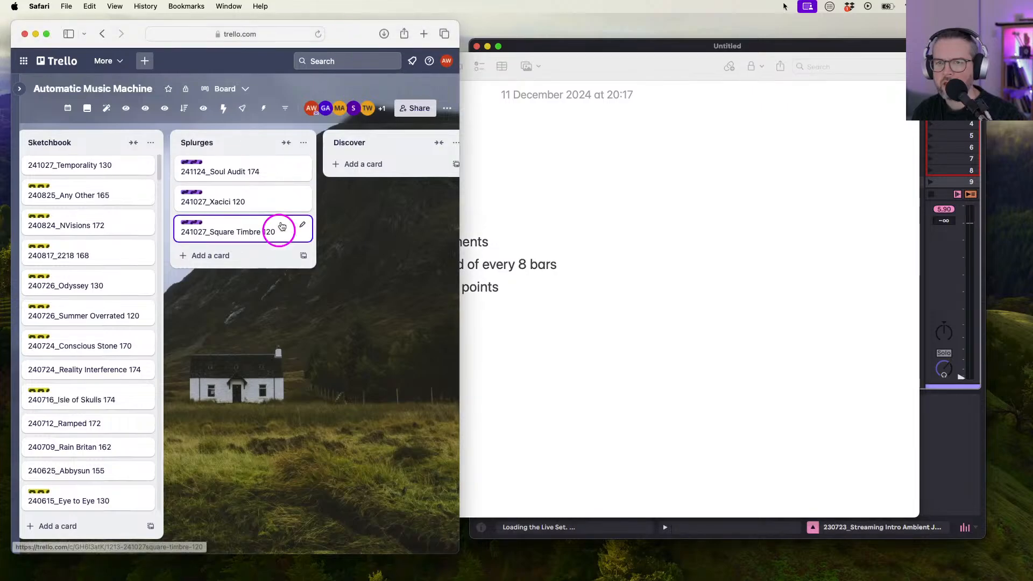
pyautogui.hscroll(10, 277, 230)
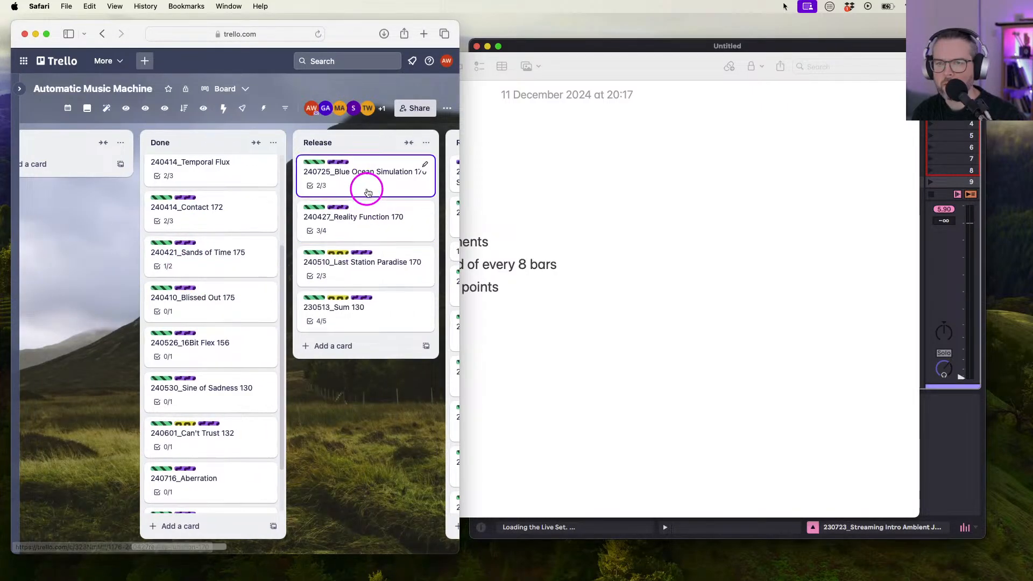
pyautogui.hscroll(3, 364, 192)
pyautogui.click(595, 65)
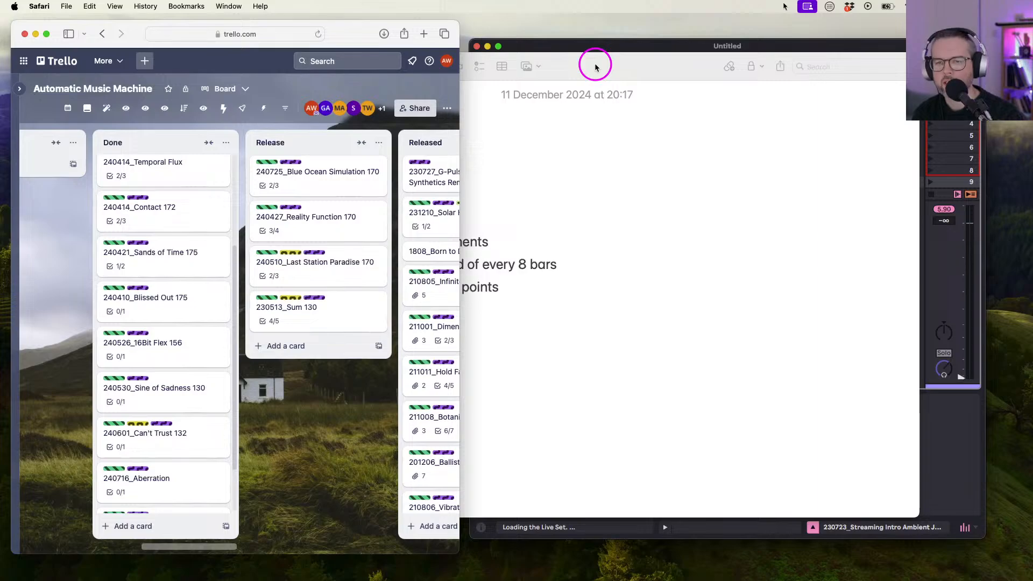
pyautogui.click(918, 32)
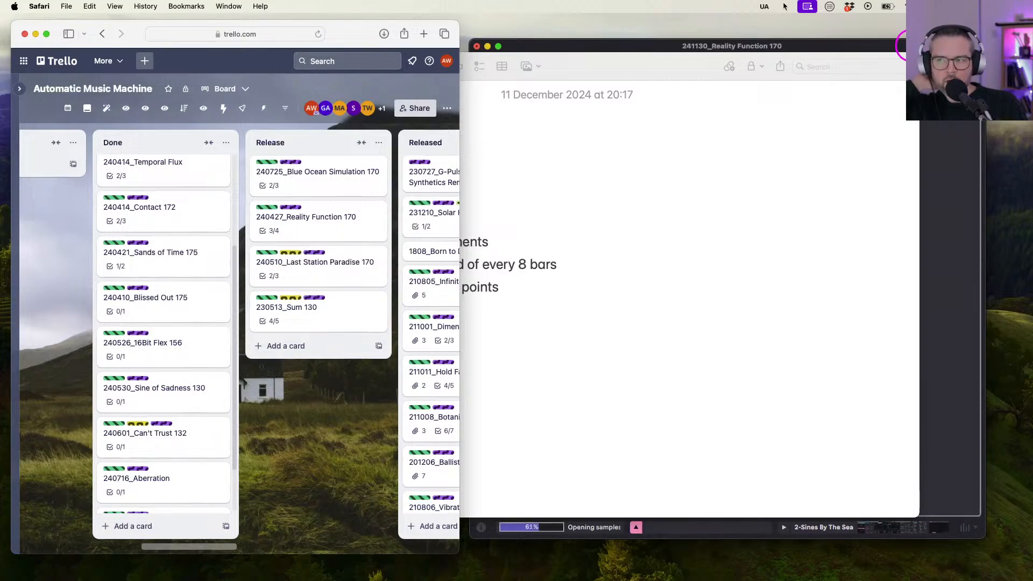
# Bring Ableton Live to full screen and enlarge the arrangement area so that all tracks of the Reality Function set show.
pyautogui.click(901, 45)
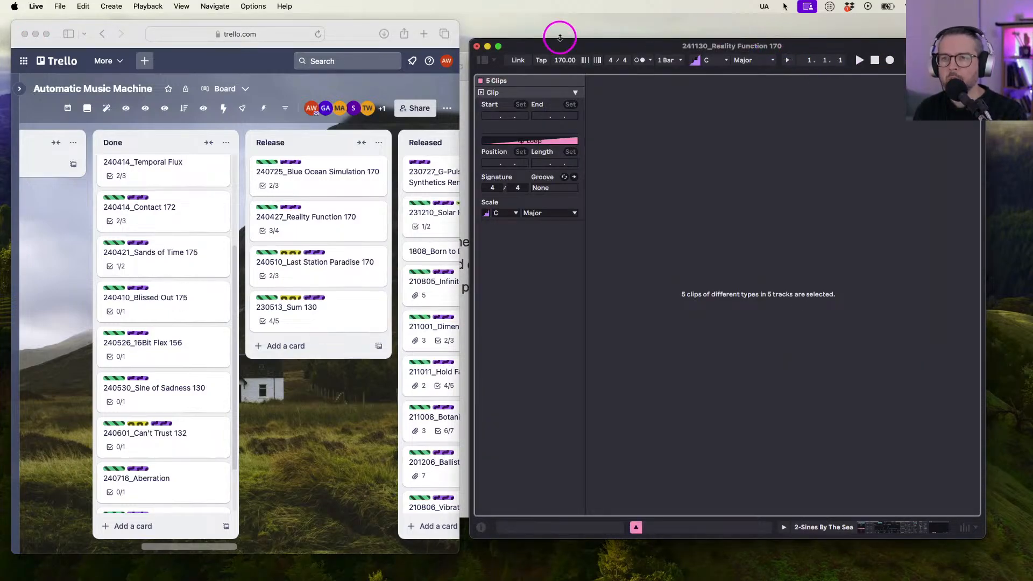
pyautogui.moveTo(542, 47); pyautogui.dragTo(416, 30)
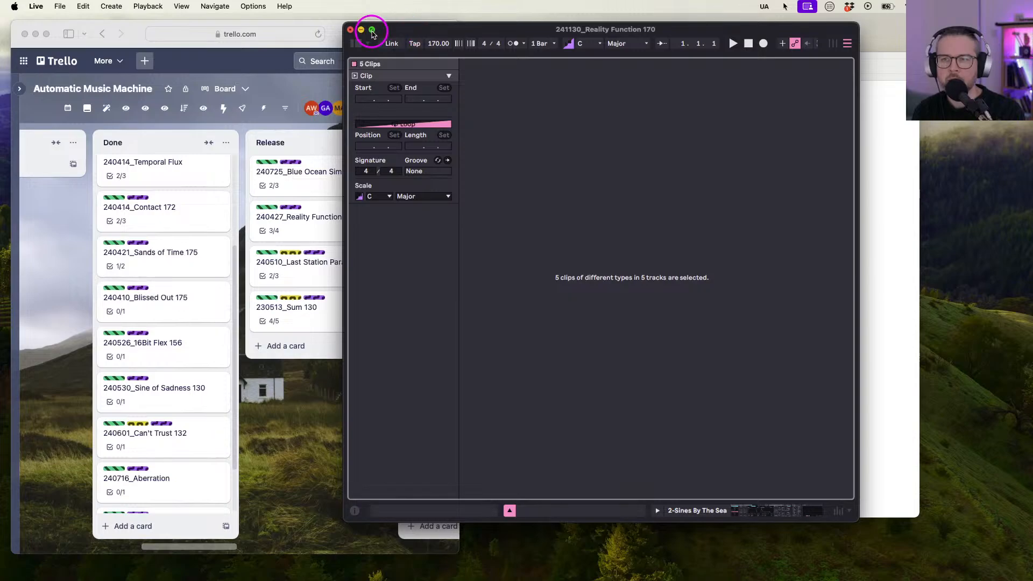
pyautogui.click(373, 34)
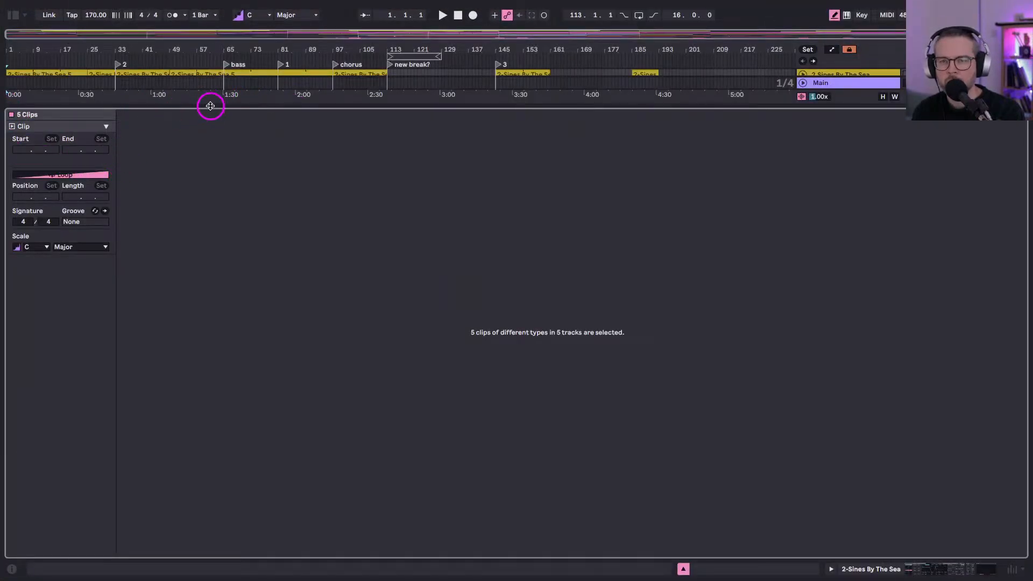
pyautogui.moveTo(208, 106); pyautogui.dragTo(212, 410)
pyautogui.click(350, 51)
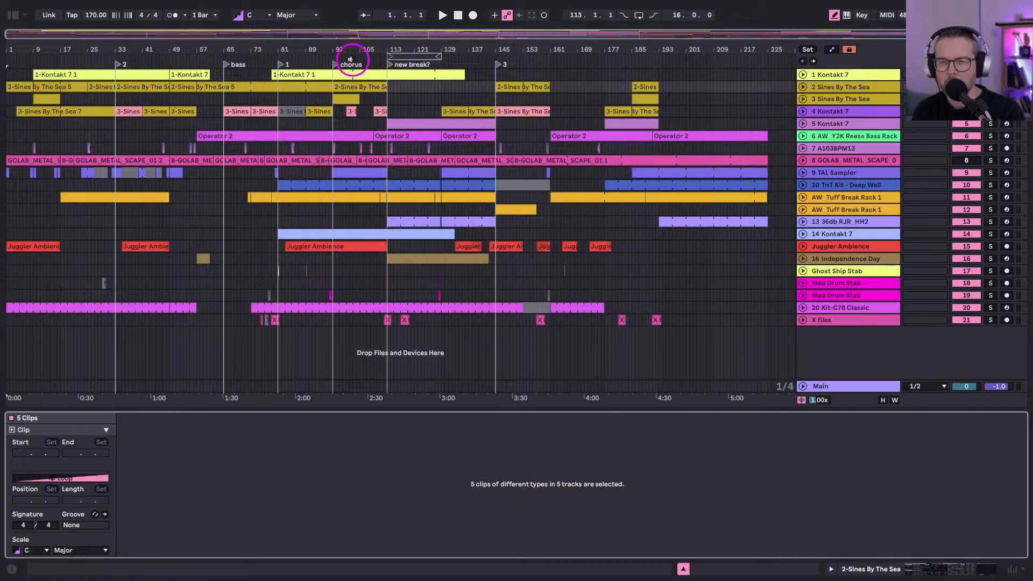
pyautogui.click(357, 51)
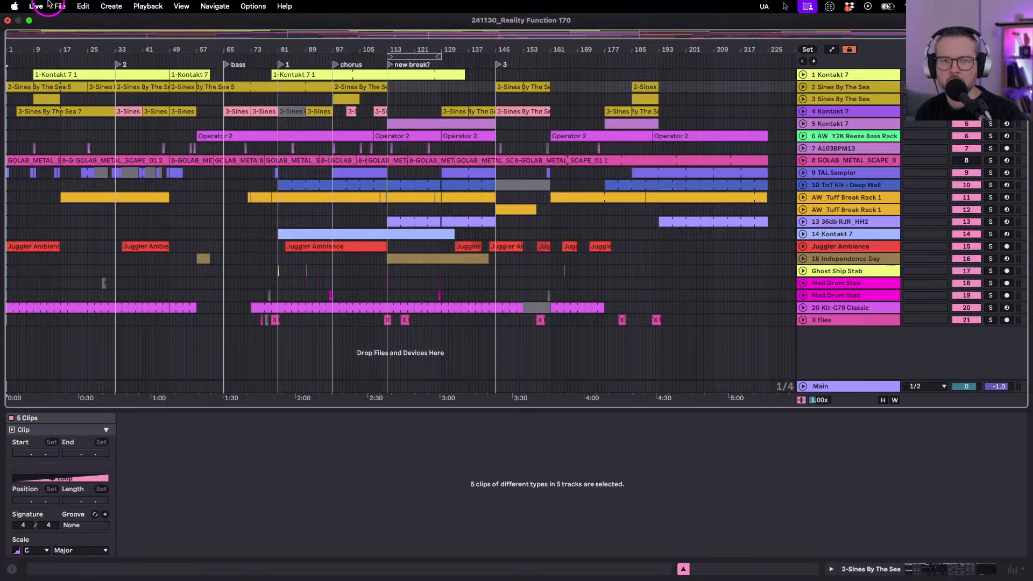
# Save the Live set under the new name 241211_Reality Function 170 in the same project folder.
pyautogui.click(60, 6)
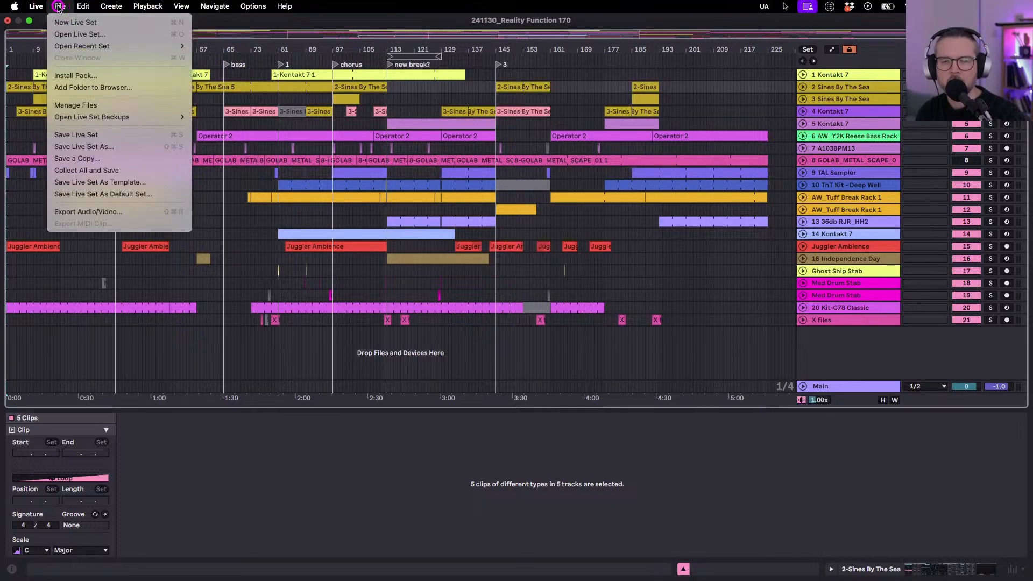
pyautogui.click(92, 151)
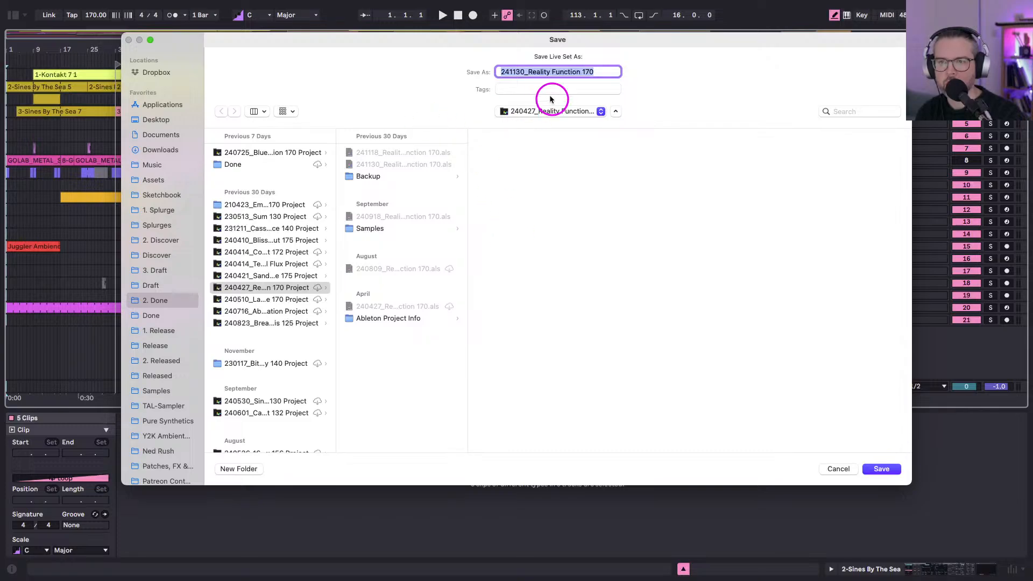
pyautogui.click(521, 72)
pyautogui.press('BackSpace')
pyautogui.press('BackSpace')
pyautogui.press('BackSpace')
pyautogui.write('2110')
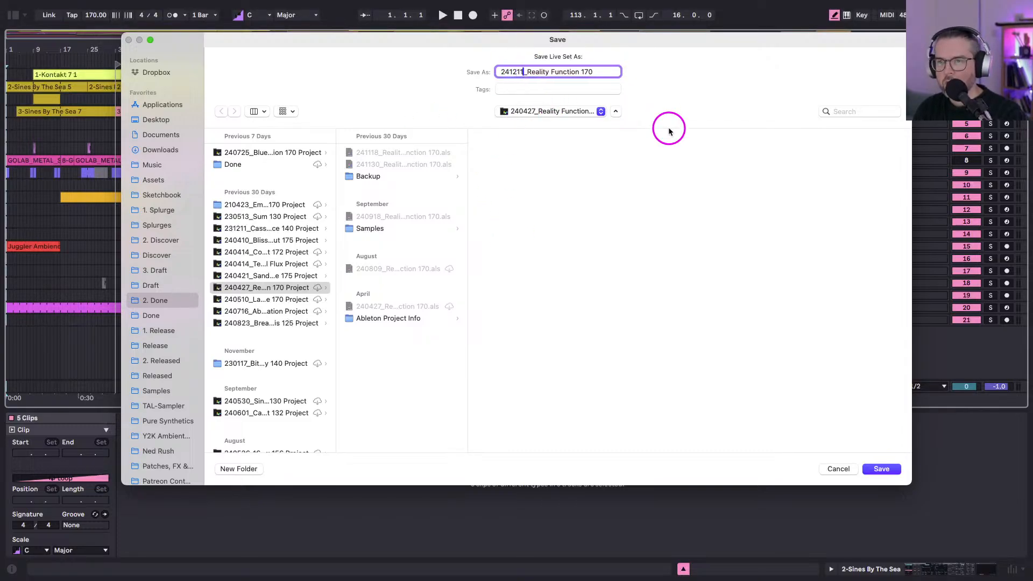
pyautogui.press('Return')
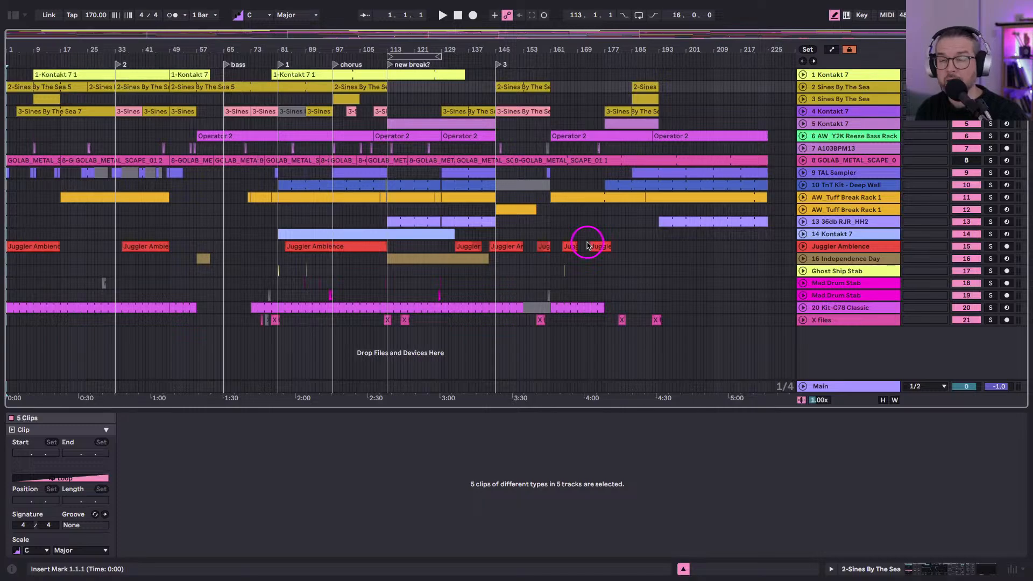
# Switch to Notes, make the window narrower and taller, and remove the empty last item of the Reality Function checklist.
pyautogui.hotkey('ctrl', 'Up')
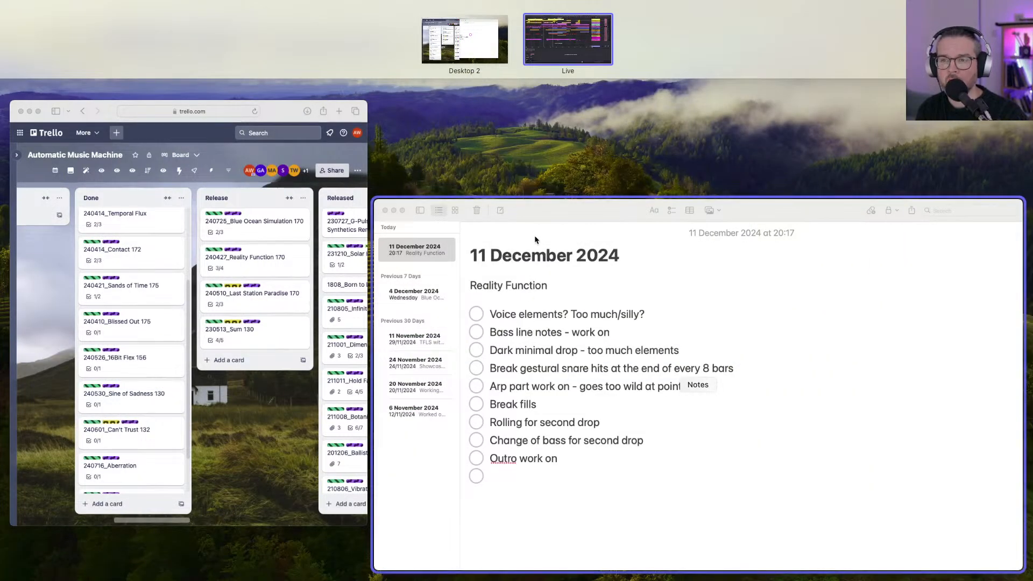
pyautogui.click(532, 205)
pyautogui.moveTo(306, 63); pyautogui.dragTo(253, 31)
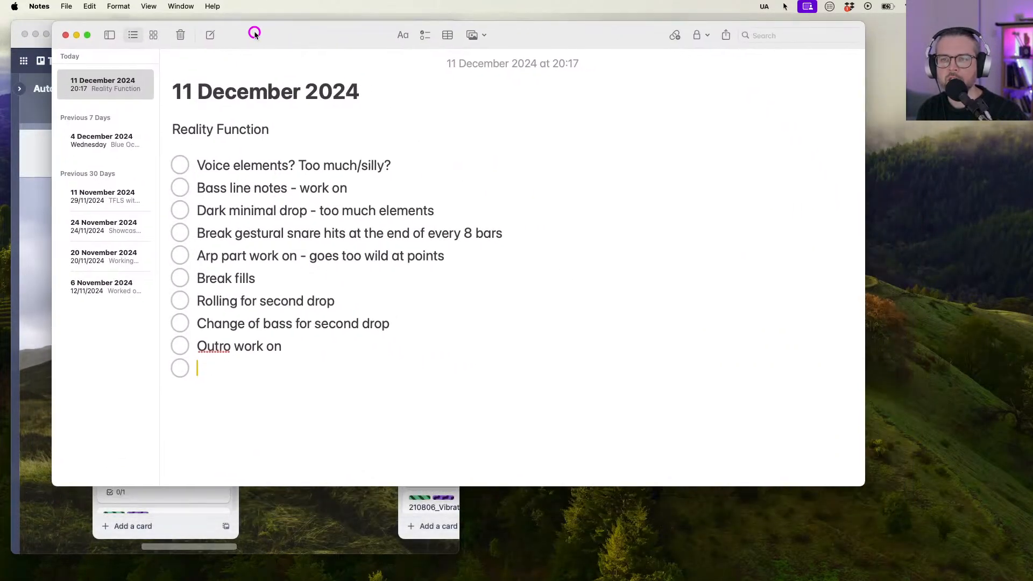
pyautogui.moveTo(863, 486); pyautogui.dragTo(681, 519)
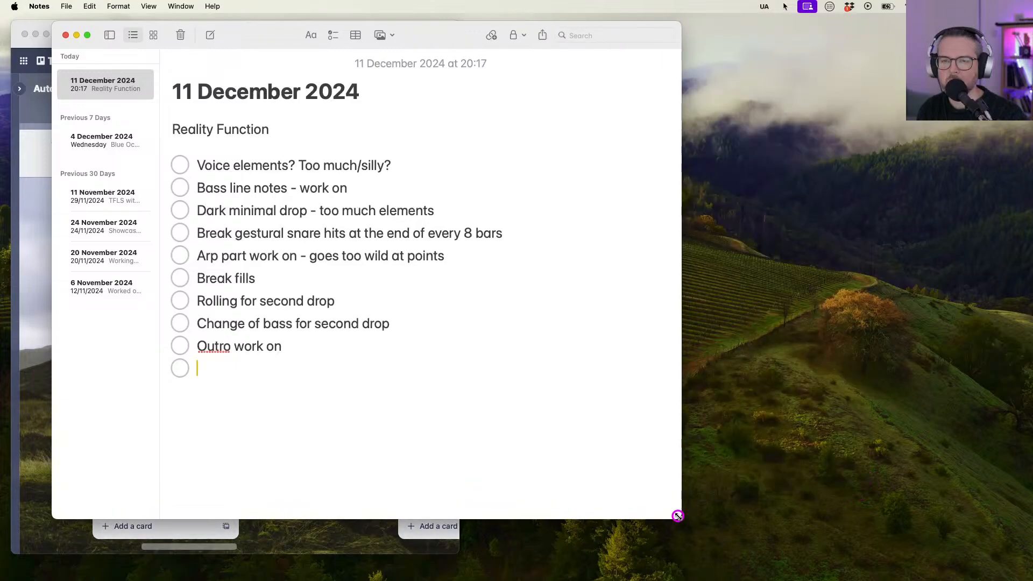
pyautogui.moveTo(249, 37); pyautogui.dragTo(333, 52)
pyautogui.press('BackSpace')
pyautogui.press('BackSpace')
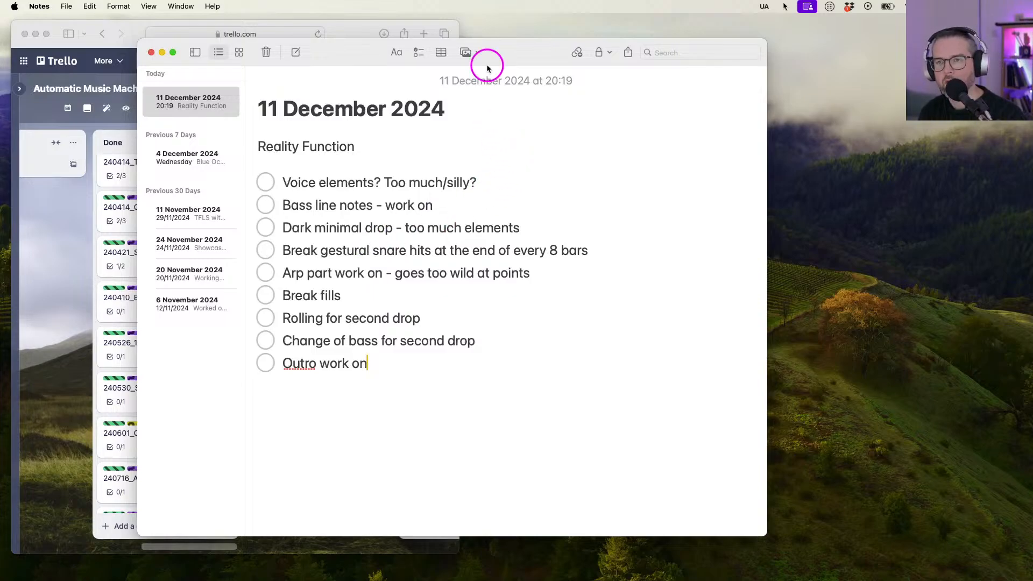
# Narrow the Notes window further so it just fits the checklist, and place it over the Trello window.
pyautogui.moveTo(504, 63); pyautogui.dragTo(404, 43)
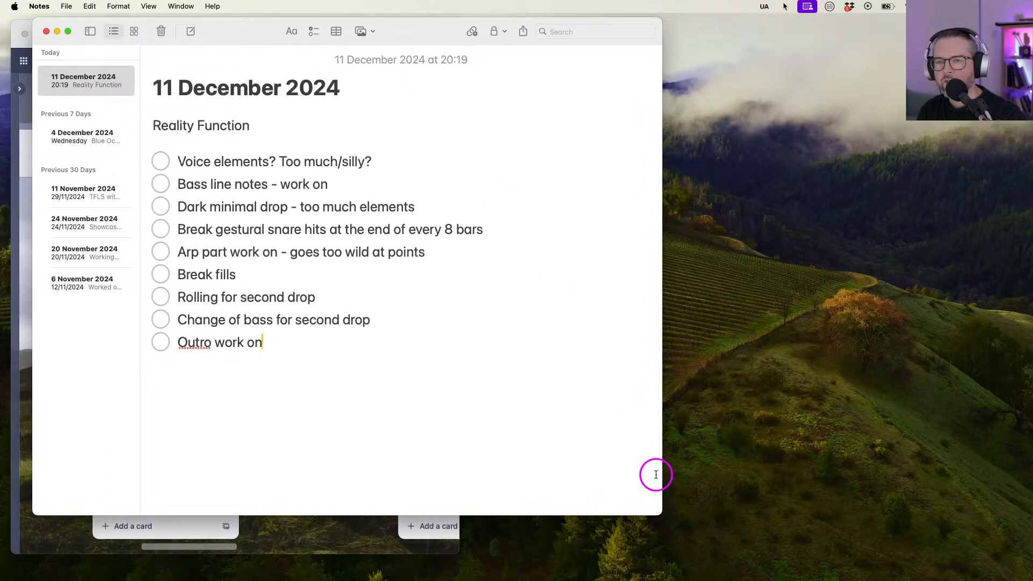
pyautogui.moveTo(659, 516); pyautogui.dragTo(552, 506)
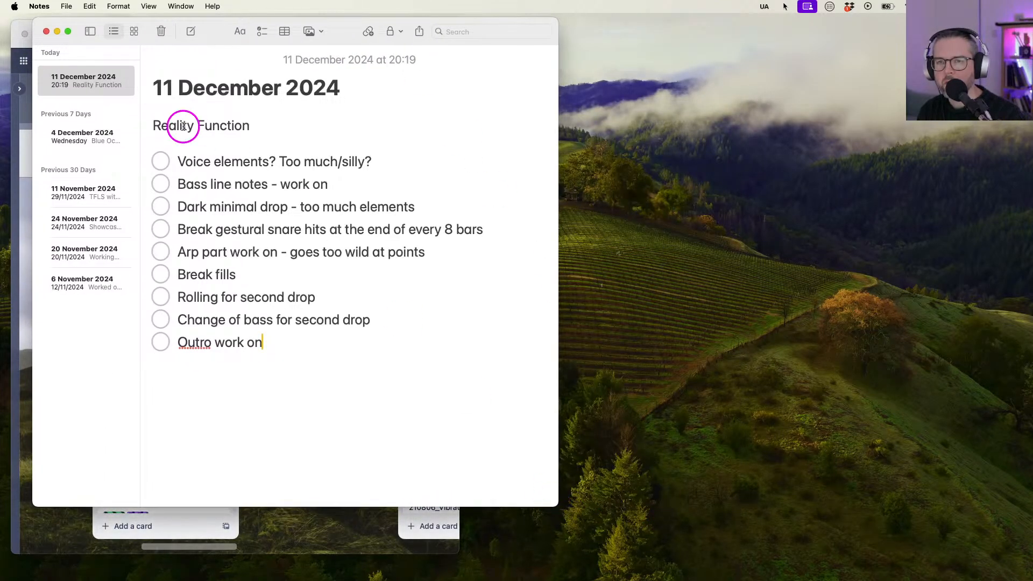
pyautogui.moveTo(214, 41); pyautogui.dragTo(218, 56)
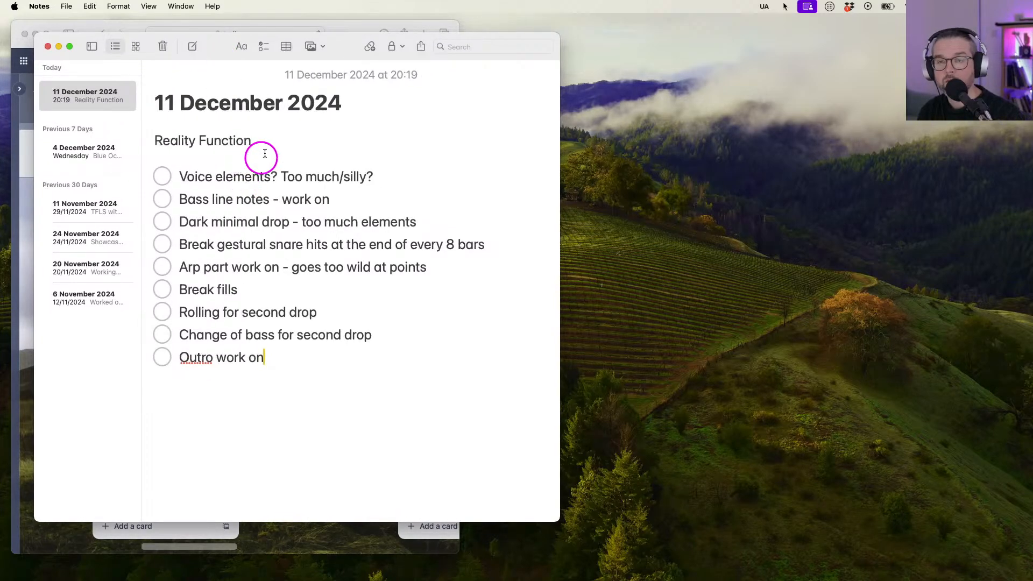
pyautogui.moveTo(338, 54); pyautogui.dragTo(339, 56)
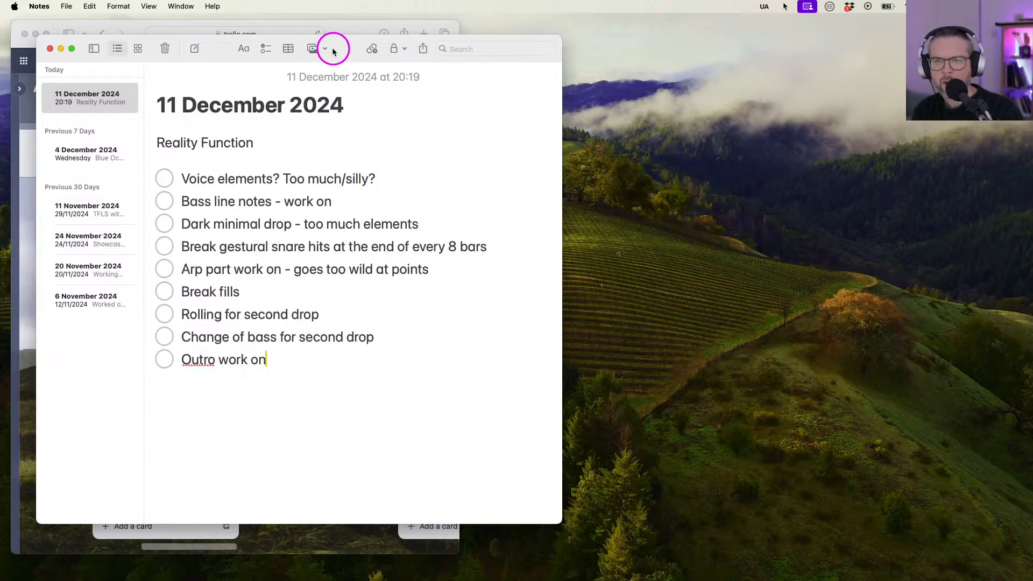
pyautogui.moveTo(339, 46); pyautogui.dragTo(338, 49)
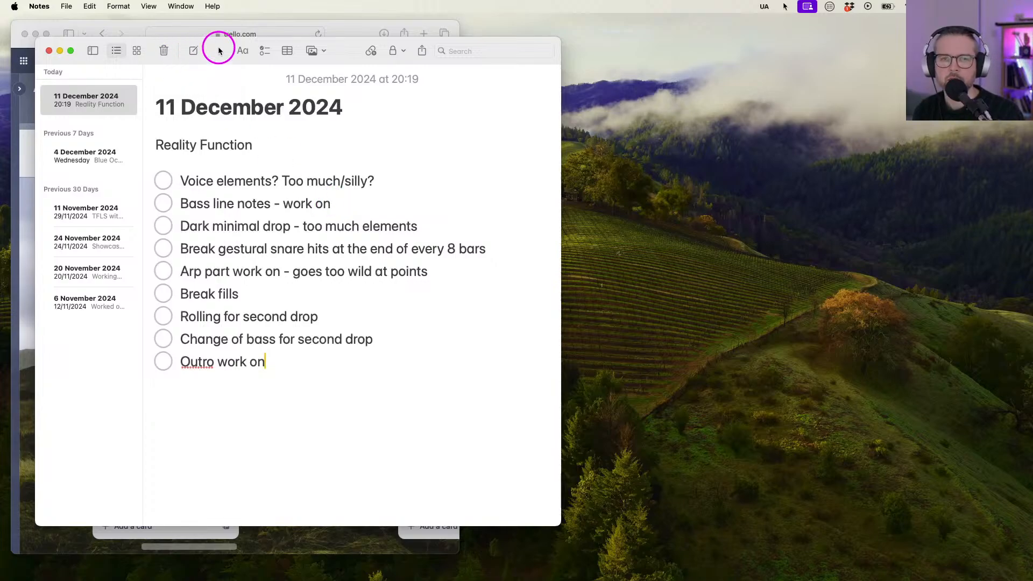
pyautogui.moveTo(222, 53); pyautogui.dragTo(215, 45)
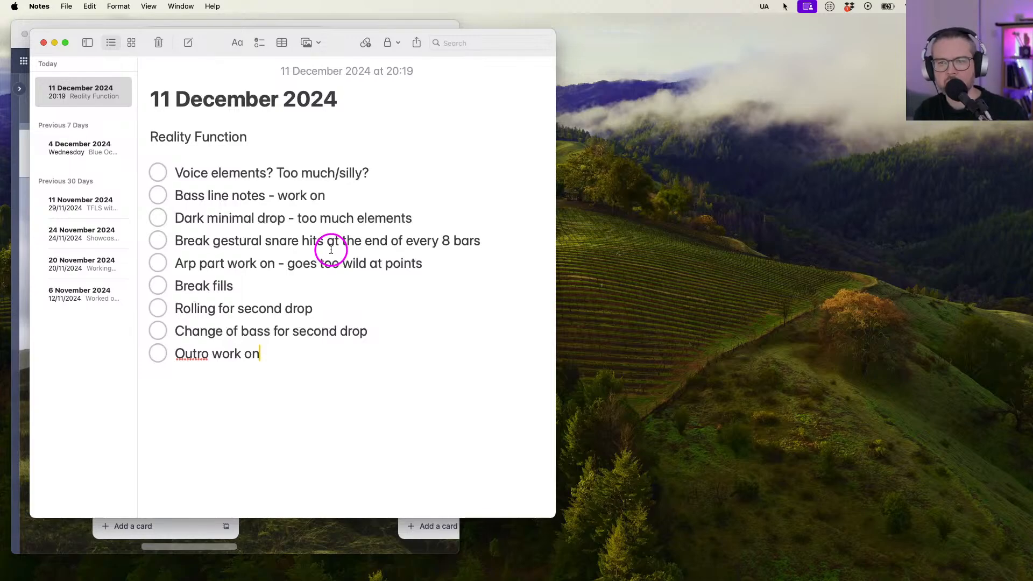
# Switch to Ableton Live and play the arrangement around bar 129, at the end of the "new break?" loop.
pyautogui.hotkey('ctrl', 'Up')
pyautogui.click(613, 22)
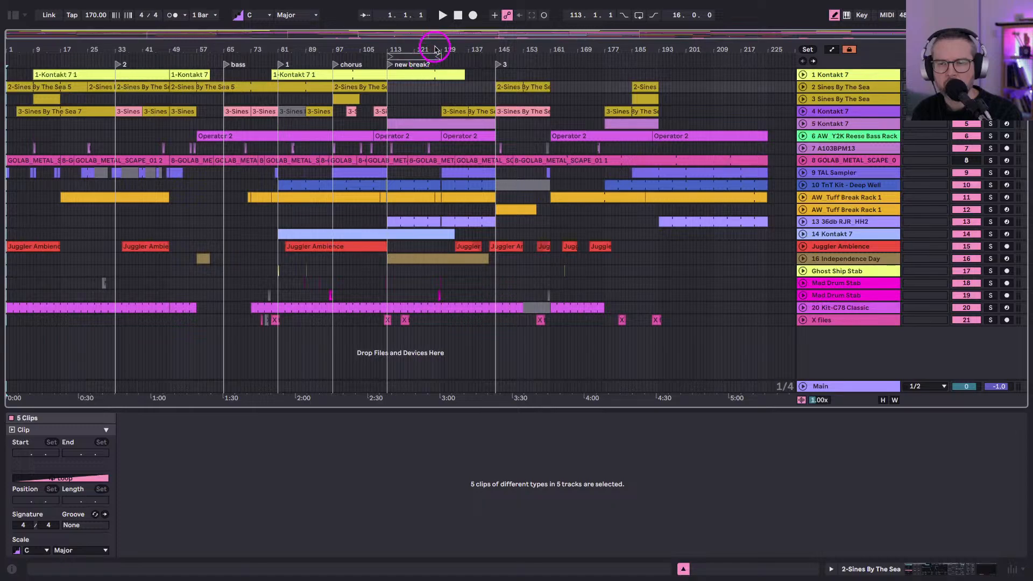
pyautogui.moveTo(437, 48); pyautogui.dragTo(427, 65)
pyautogui.click(364, 63)
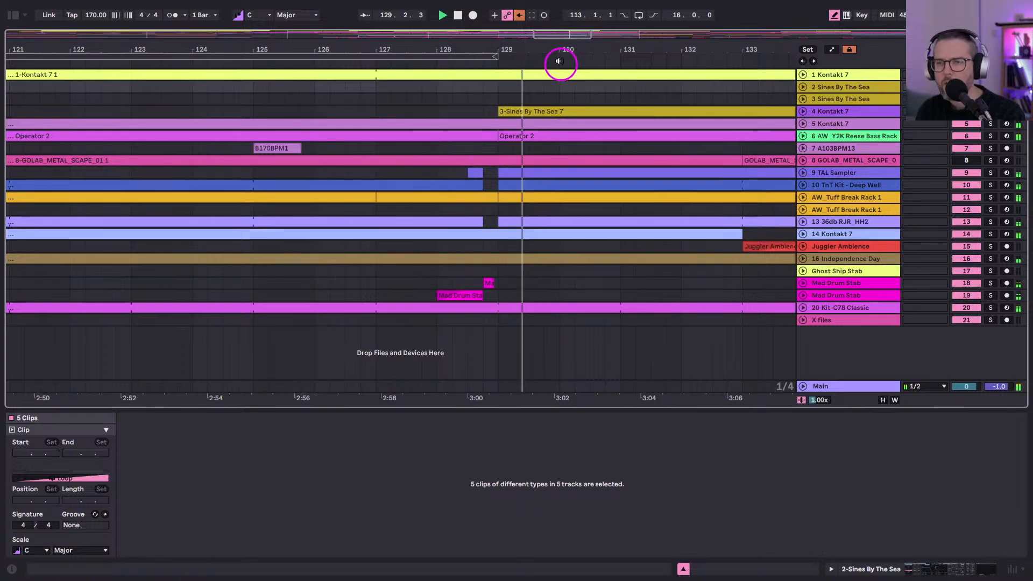
pyautogui.moveTo(544, 49); pyautogui.dragTo(537, 41)
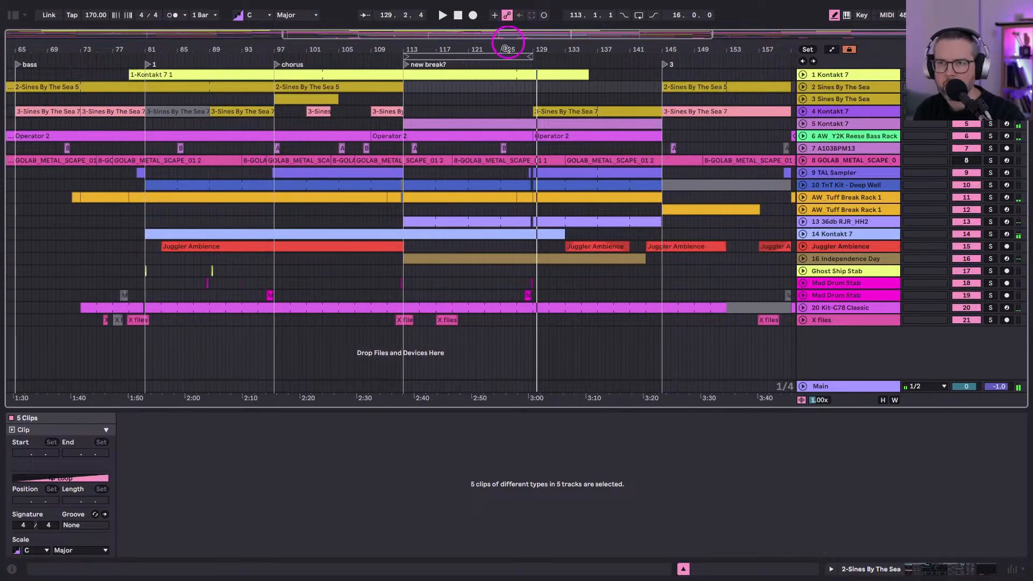
# Switch to Notes to review the Reality Function checklist, and bring the Trello board in Safari to the front.
pyautogui.hotkey('ctrl', 'Up')
pyautogui.click(494, 214)
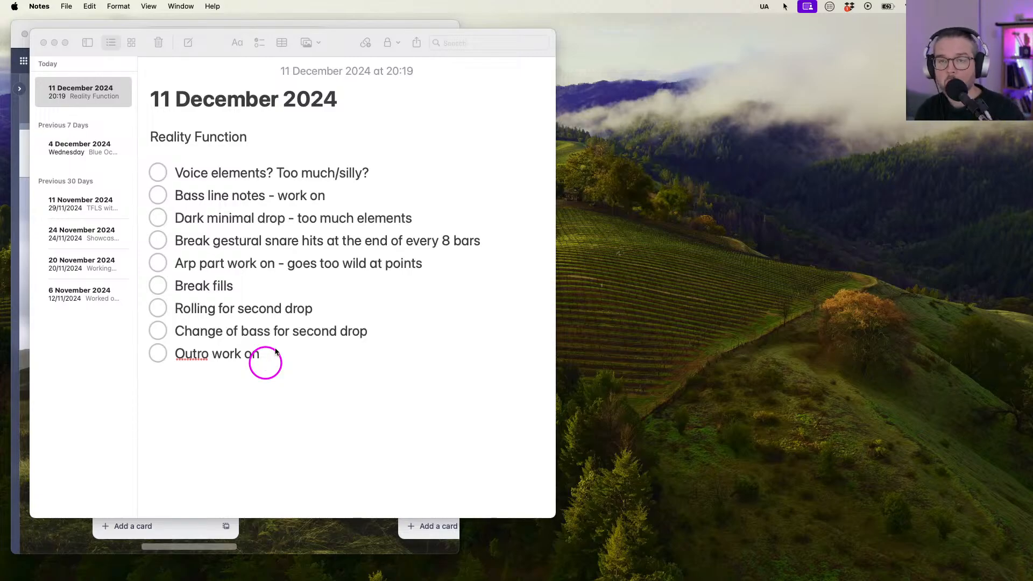
pyautogui.moveTo(331, 50); pyautogui.dragTo(353, 62)
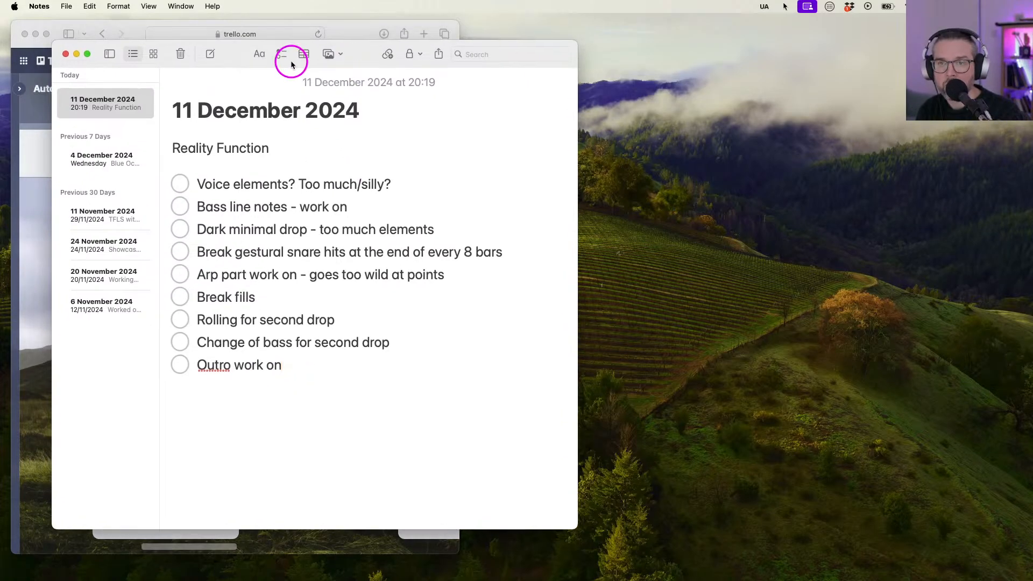
pyautogui.click(339, 34)
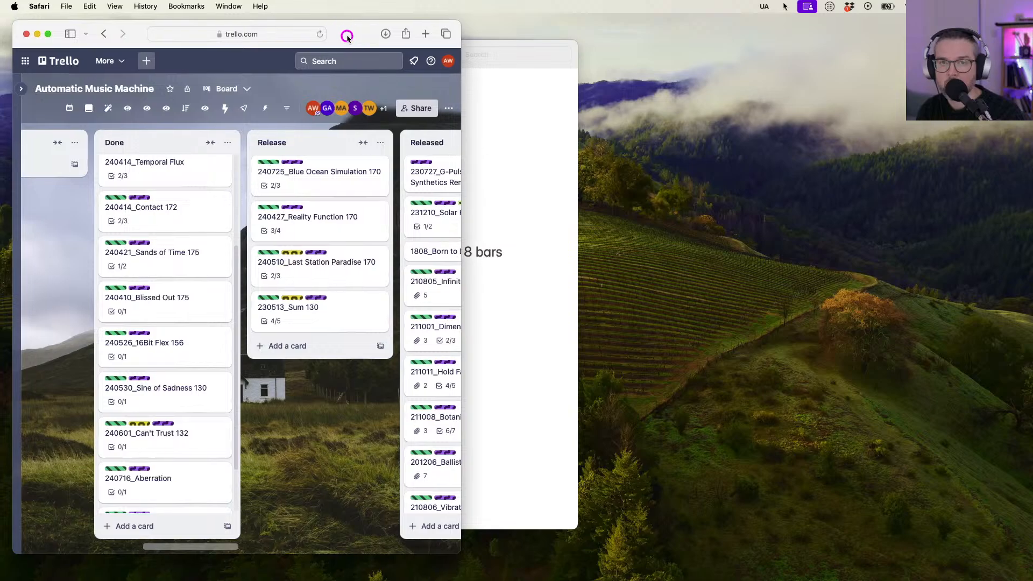
pyautogui.click(541, 65)
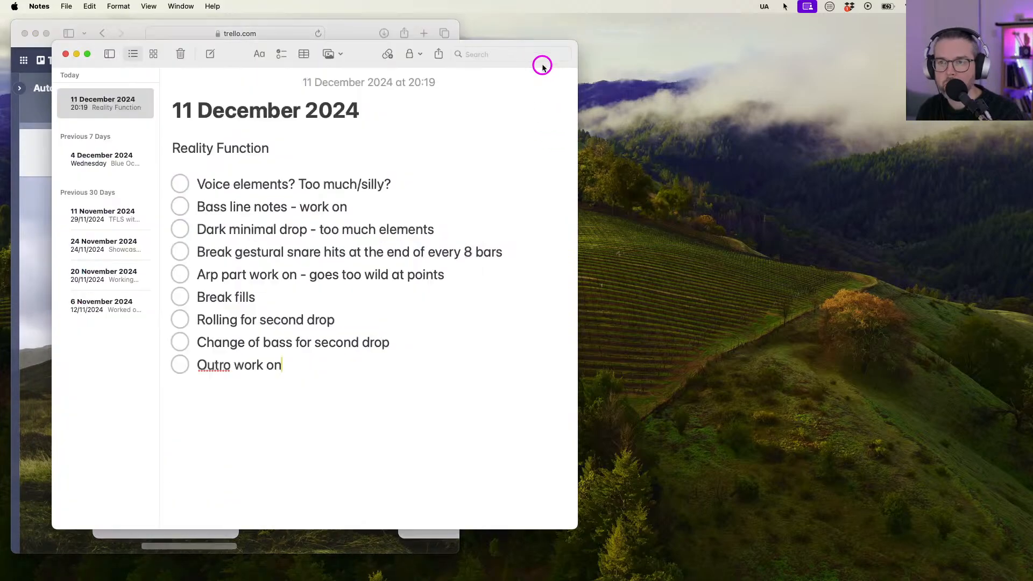
pyautogui.click(357, 38)
# Return to Ableton Live, show the whole arrangement and reset the playback position to bar 1.
pyautogui.hotkey('ctrl', 'Up')
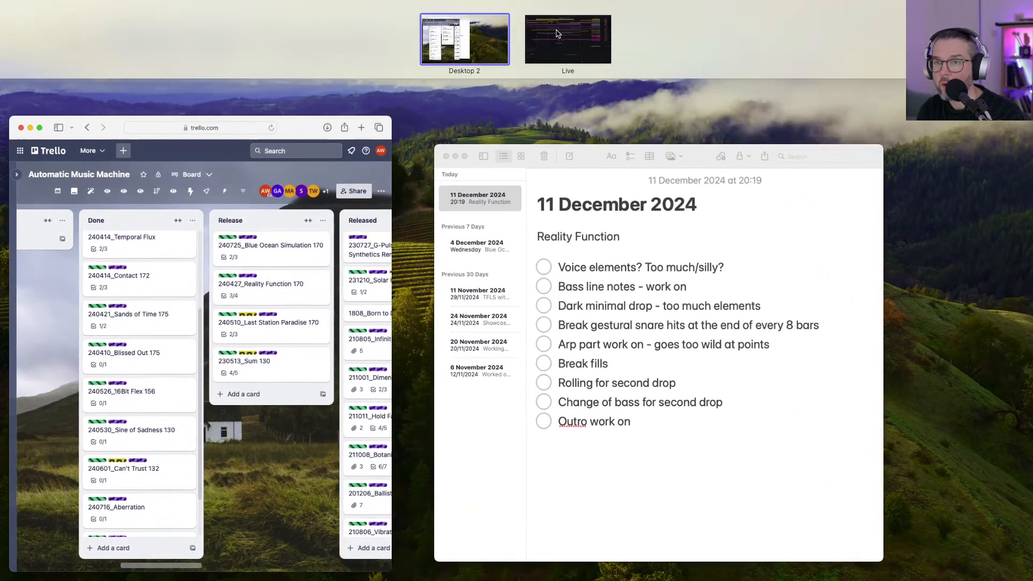
pyautogui.click(557, 34)
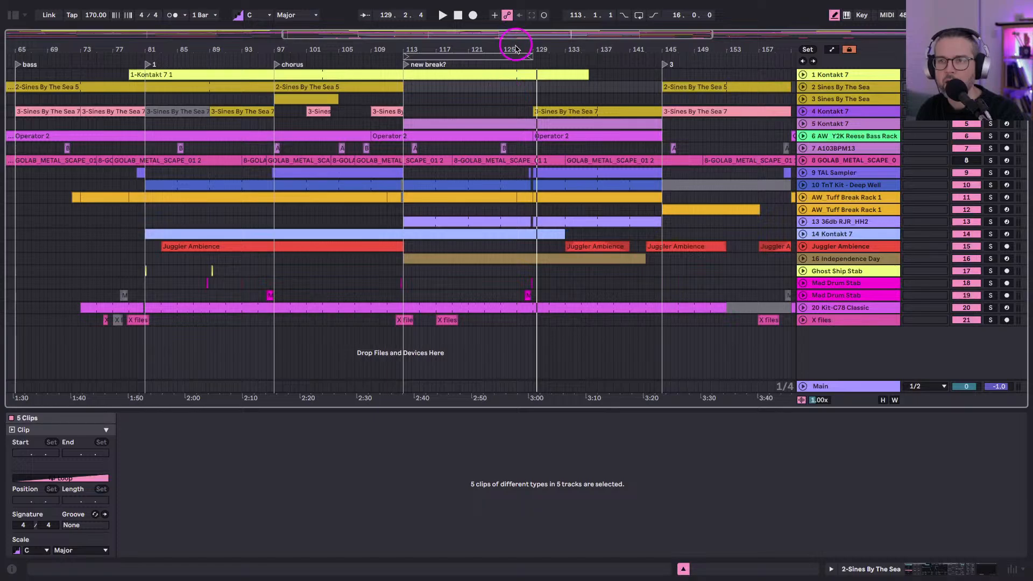
pyautogui.moveTo(542, 48); pyautogui.dragTo(452, 46)
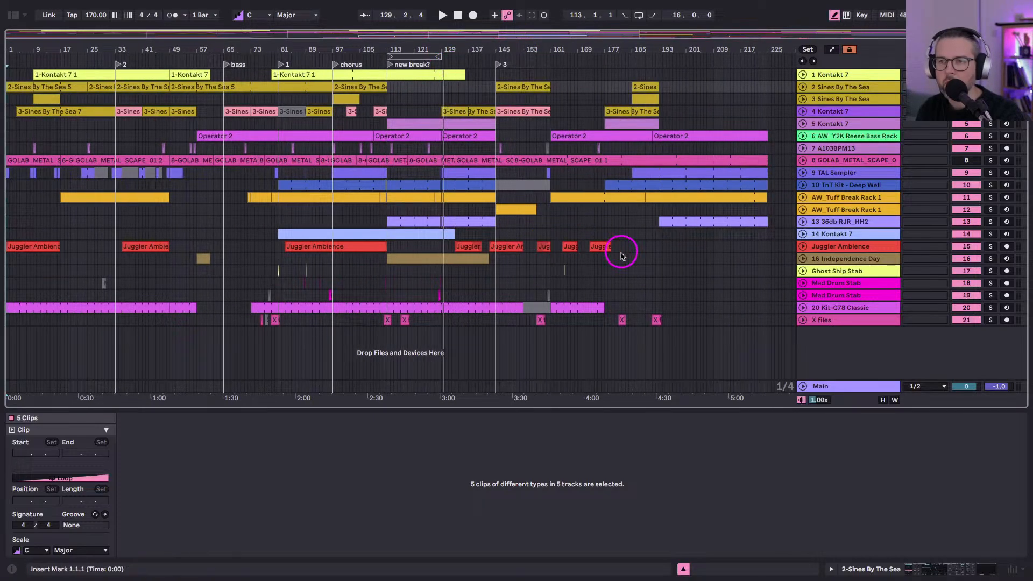
pyautogui.moveTo(668, 28)
pyautogui.mouseDown()
pyautogui.moveTo(669, 39)
pyautogui.moveTo(669, 28)
pyautogui.mouseUp()
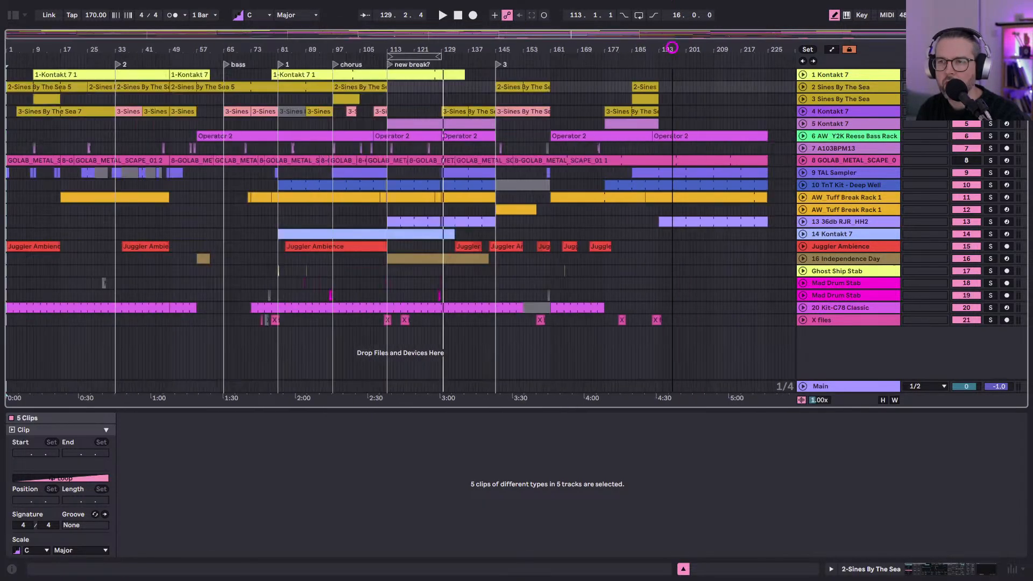
pyautogui.click(418, 44)
pyautogui.click(457, 16)
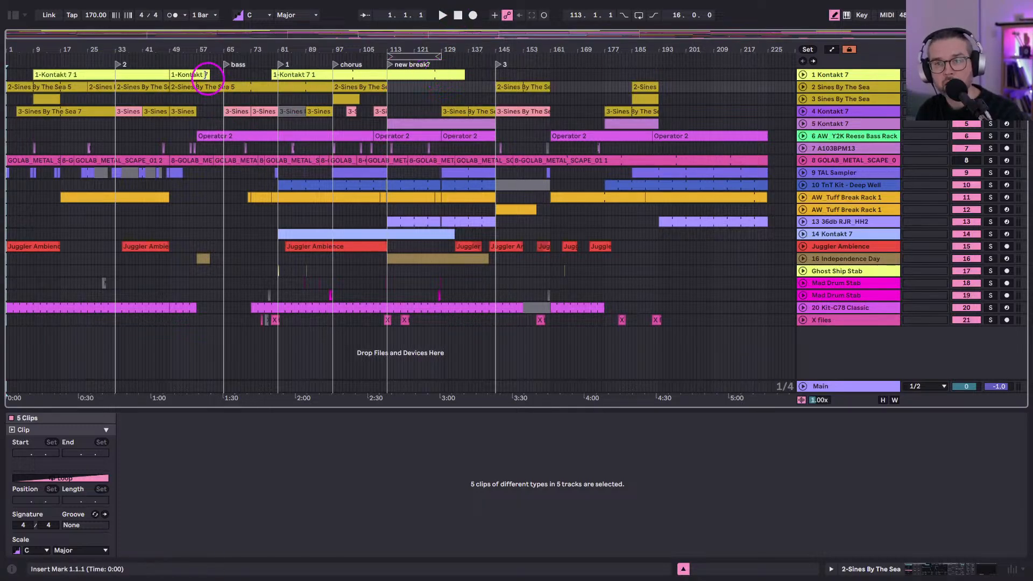
pyautogui.moveTo(208, 44); pyautogui.dragTo(212, 48)
pyautogui.click(459, 41)
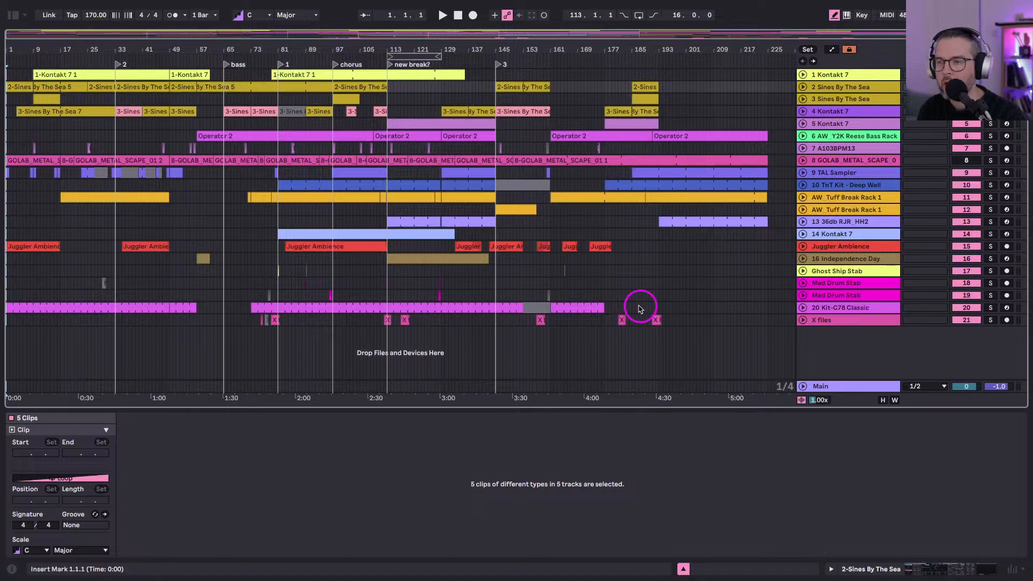
# Unfold the X files track and play it soloed from its first clip near bar 76.
pyautogui.click(803, 322)
pyautogui.scroll(-1, 588, 341)
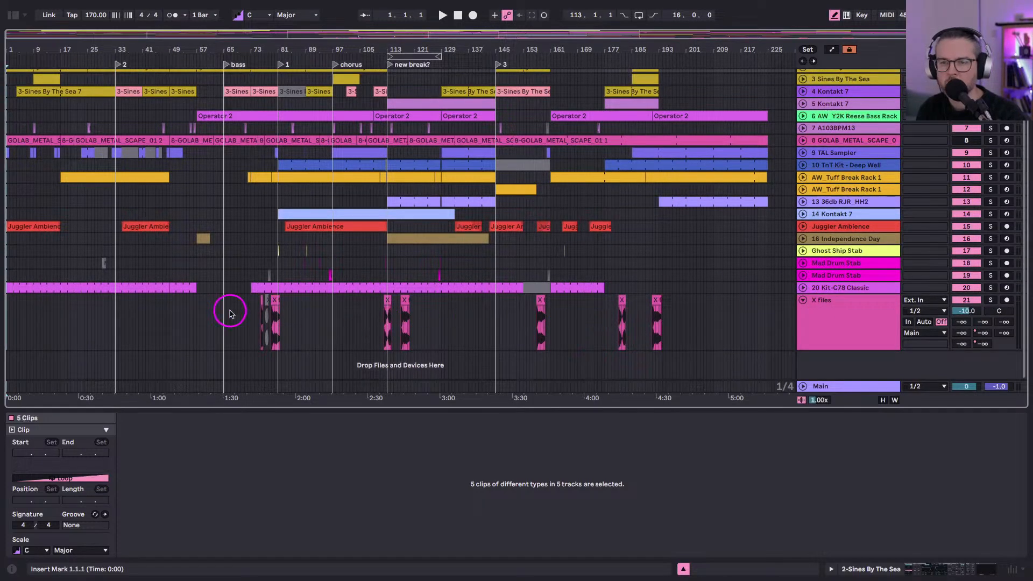
pyautogui.moveTo(260, 41); pyautogui.dragTo(260, 44)
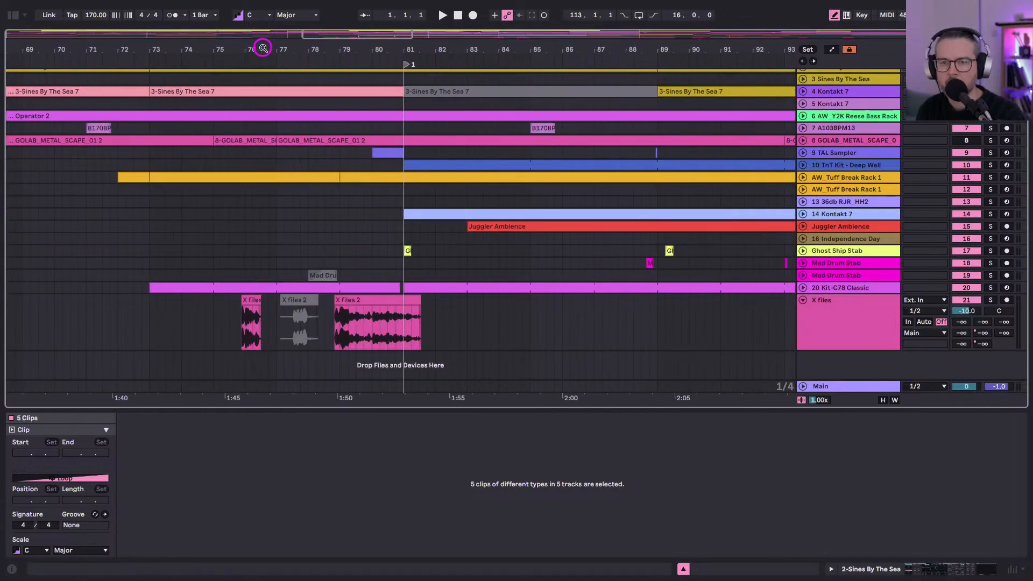
pyautogui.click(240, 322)
pyautogui.press('s')
pyautogui.press('space')
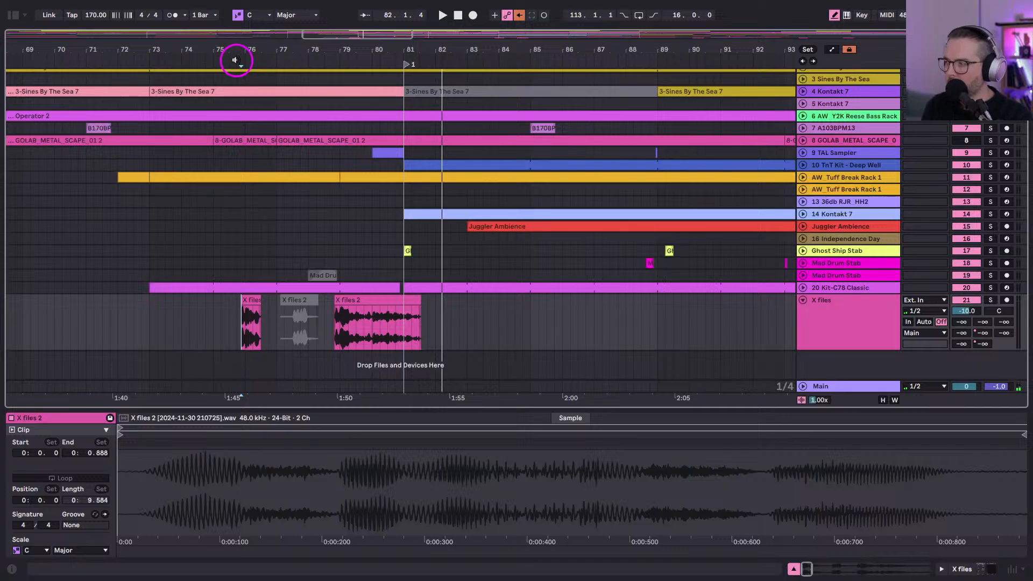
# Show the full arrangement with all tracks again and return the insert marker to the start of the song.
pyautogui.hscroll(-3, 281, 202)
pyautogui.scroll(2, 282, 202)
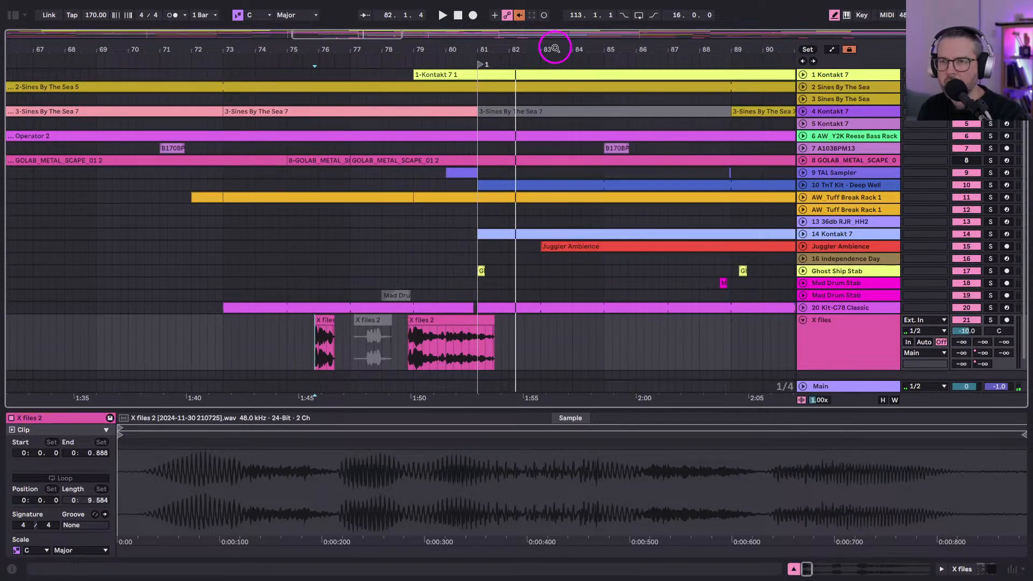
pyautogui.scroll(-5, 554, 48)
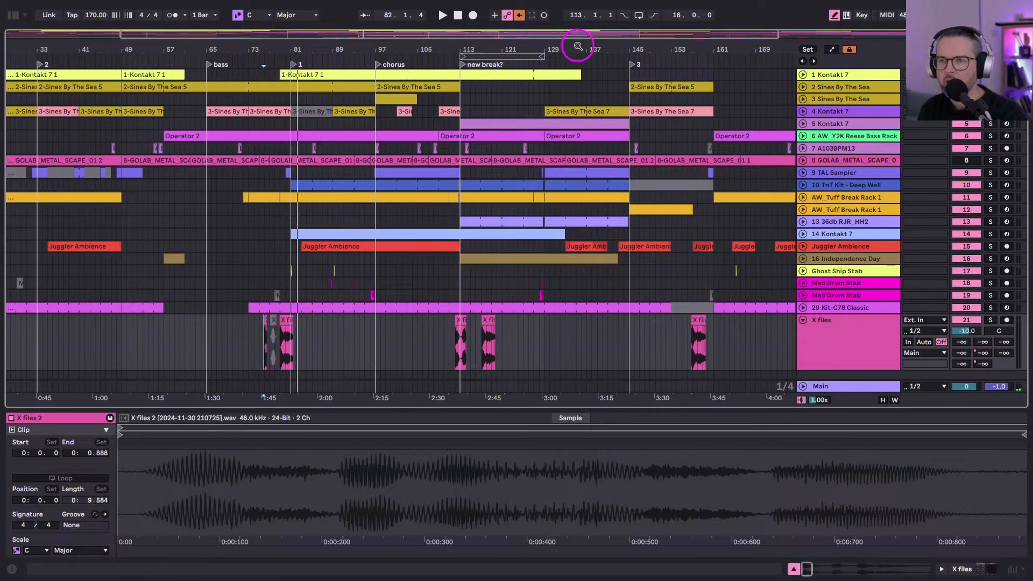
pyautogui.scroll(-3, 578, 45)
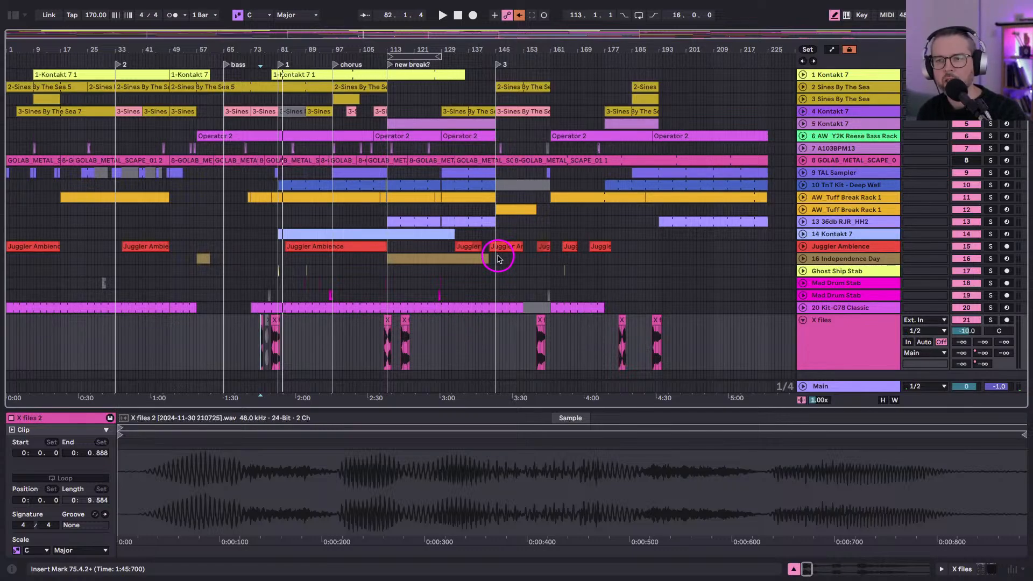
pyautogui.click(496, 289)
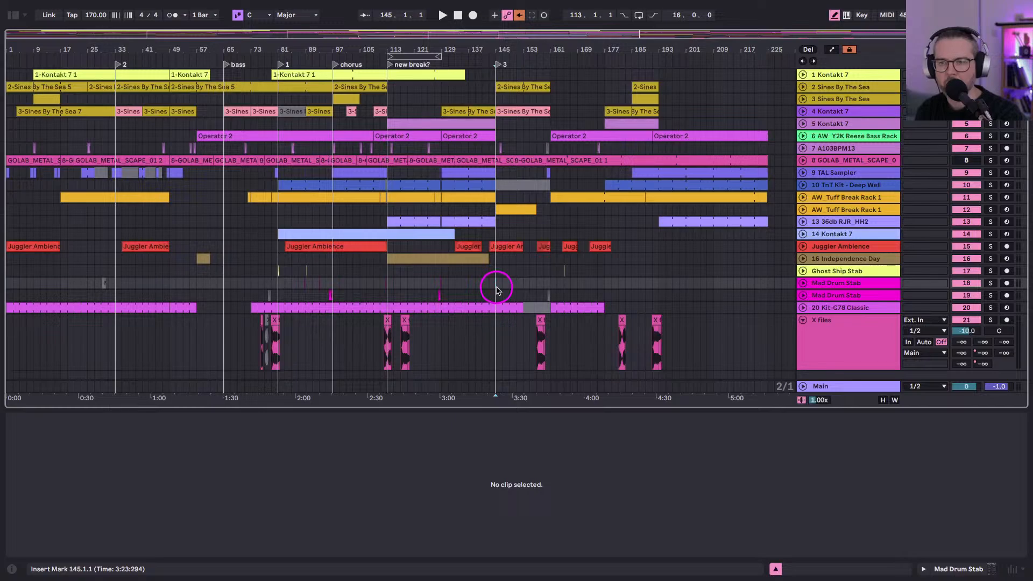
pyautogui.moveTo(460, 49)
pyautogui.mouseDown()
pyautogui.moveTo(460, 70)
pyautogui.moveTo(460, 49)
pyautogui.mouseUp()
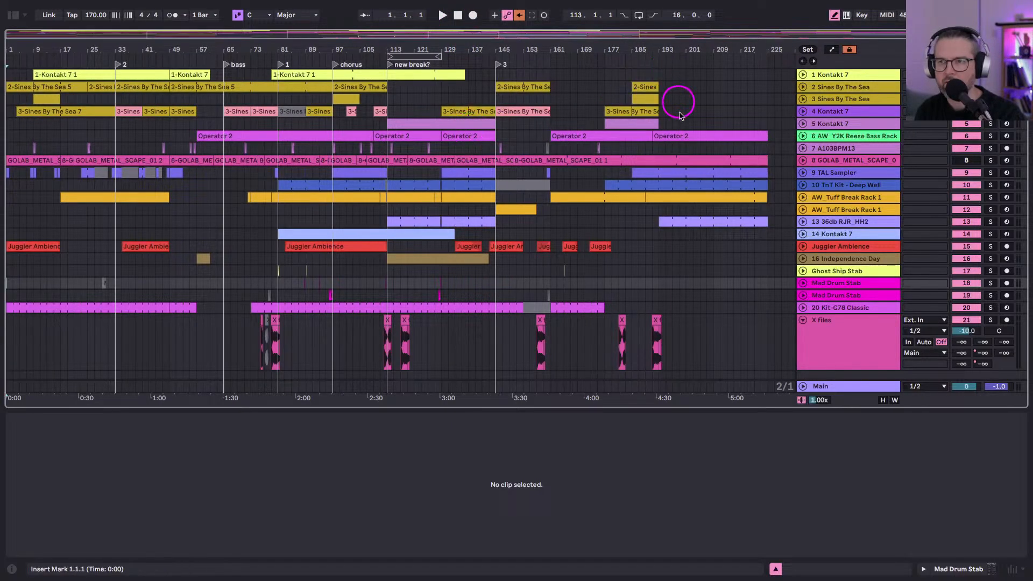
# Hide the sends section in the Session mixer, return to the Arrangement and reset playback to bar 1.
pyautogui.press('space')
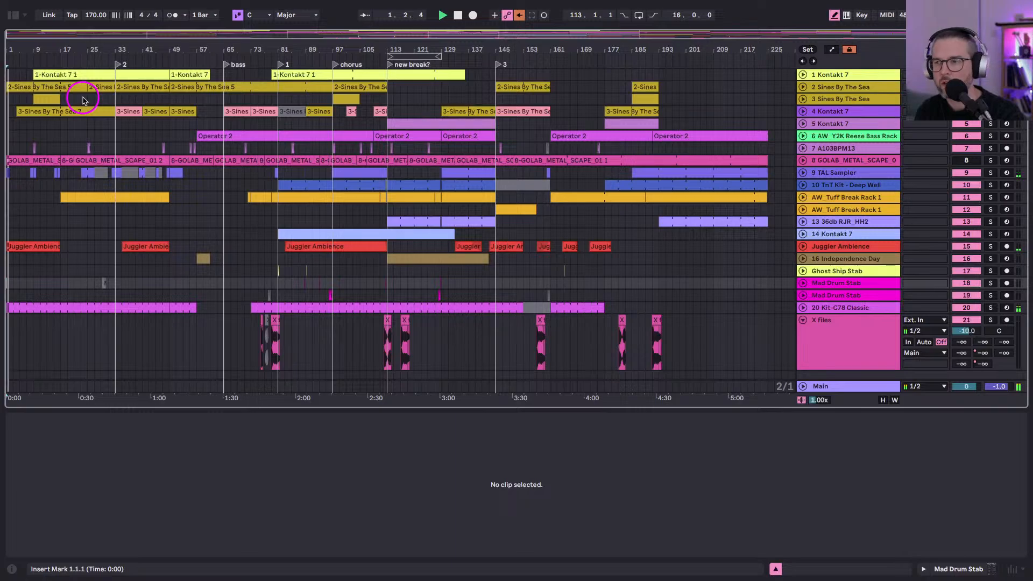
pyautogui.moveTo(45, 3)
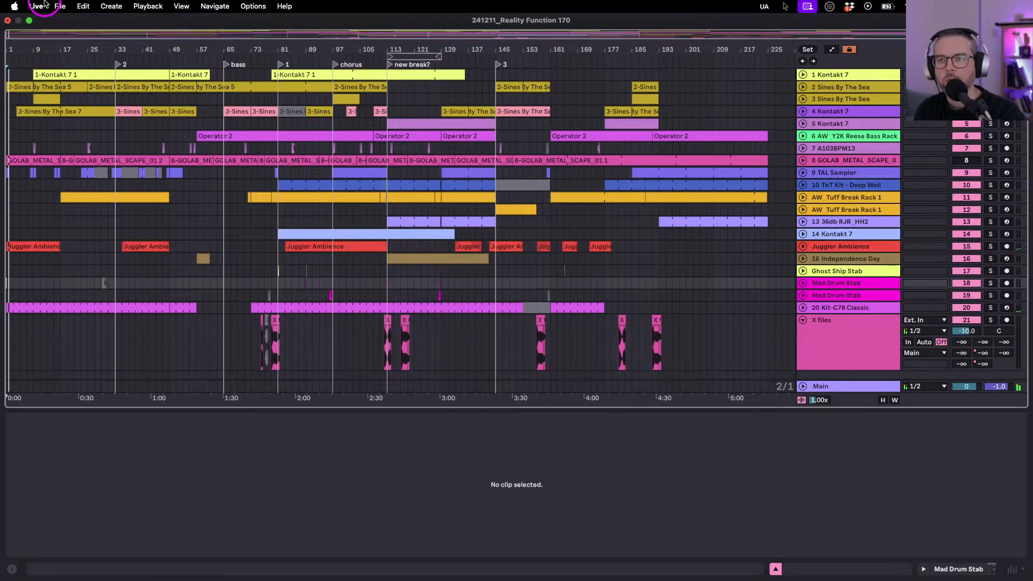
pyautogui.press('Tab')
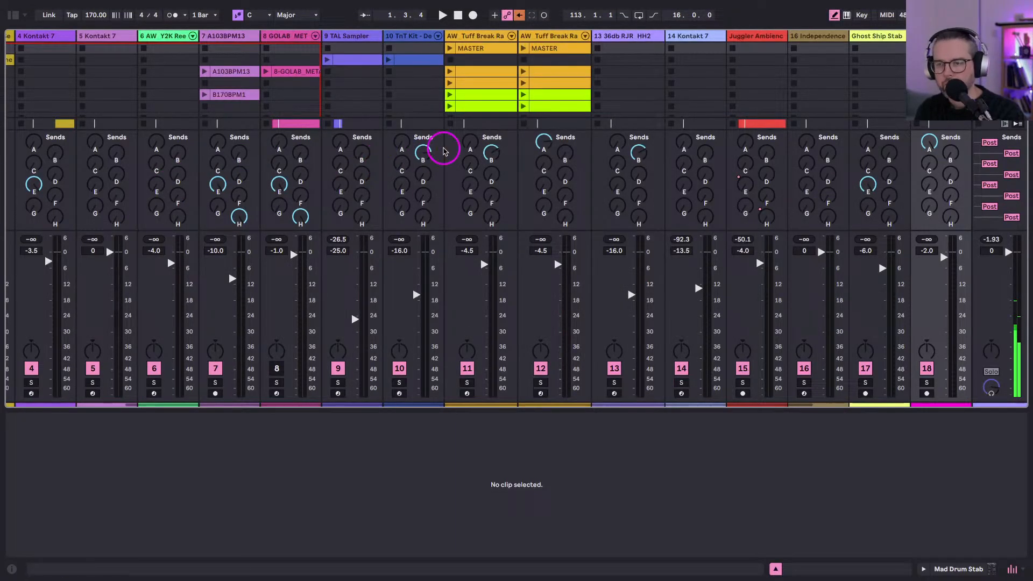
pyautogui.press('super+alt+s')
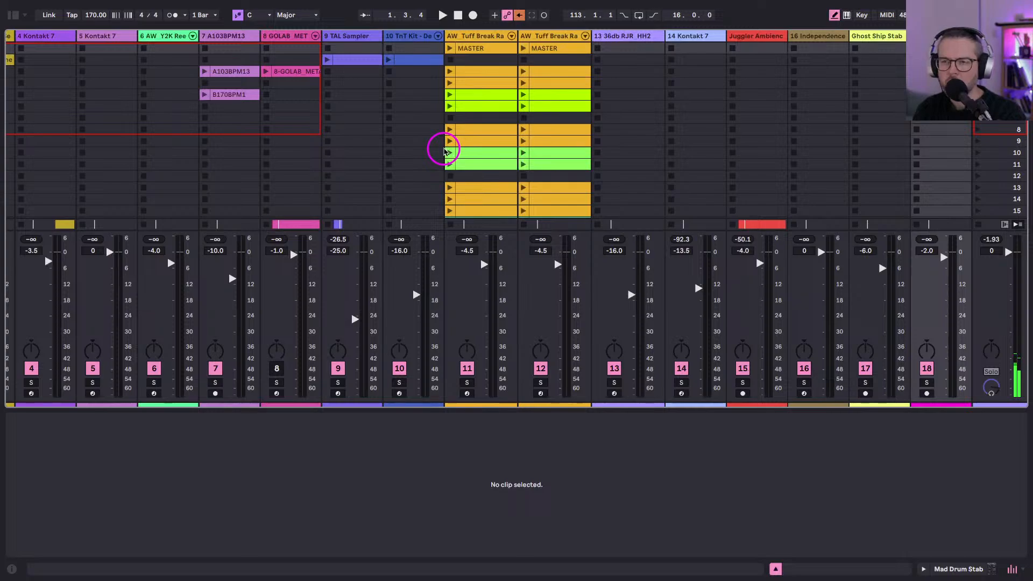
pyautogui.press('Tab')
pyautogui.moveTo(468, 41); pyautogui.dragTo(468, 44)
pyautogui.click(458, 15)
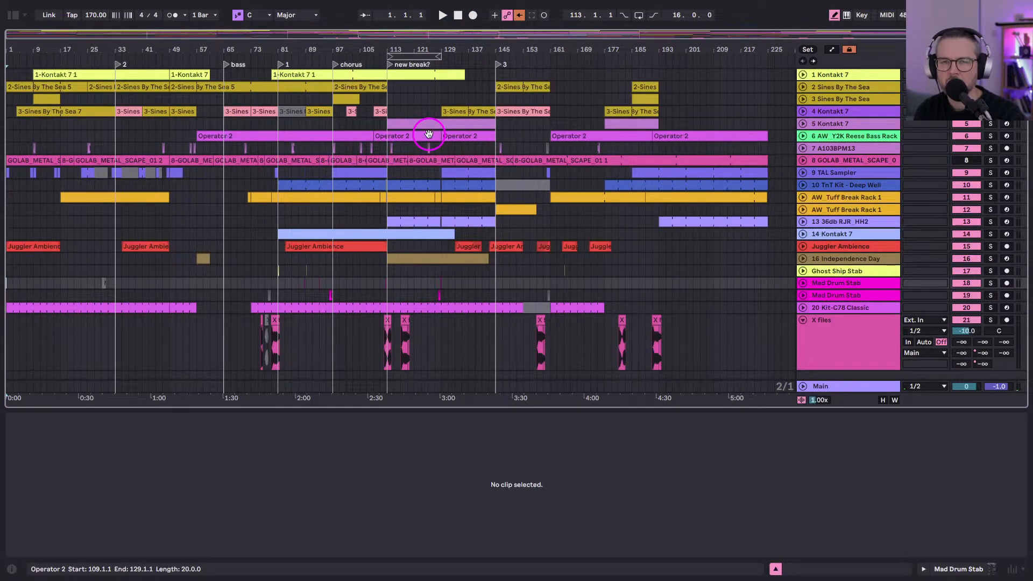
# Switch to Notes, then widen and reposition the window showing the Reality Function checklist.
pyautogui.hotkey('ctrl', 'Up')
pyautogui.click(482, 327)
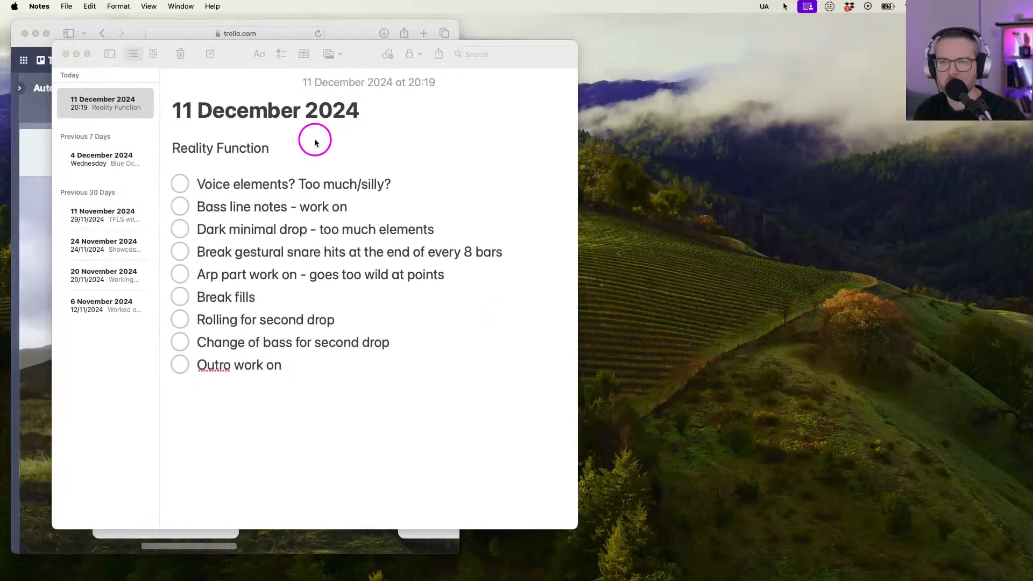
pyautogui.click(486, 62)
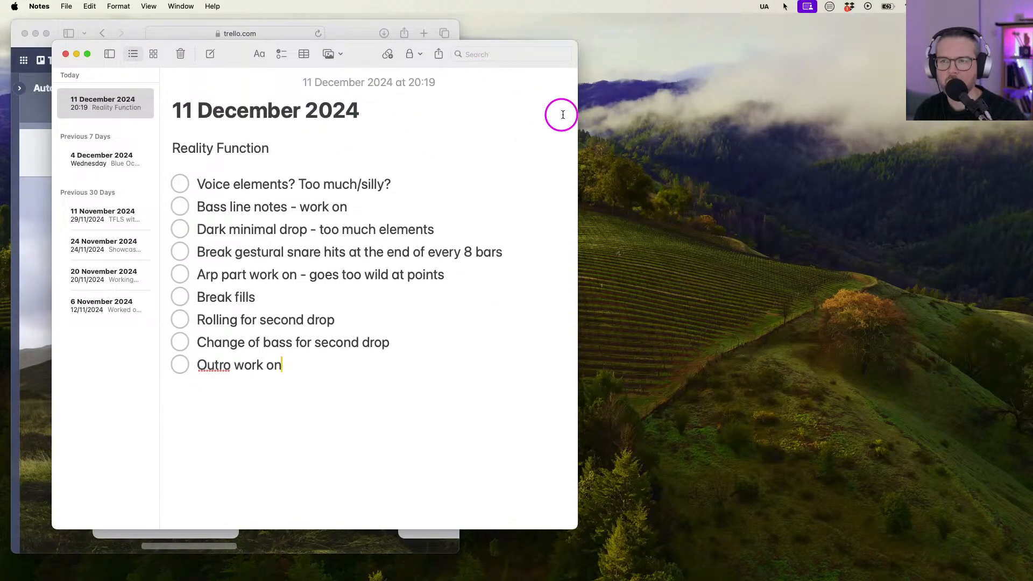
pyautogui.moveTo(576, 107); pyautogui.dragTo(717, 121)
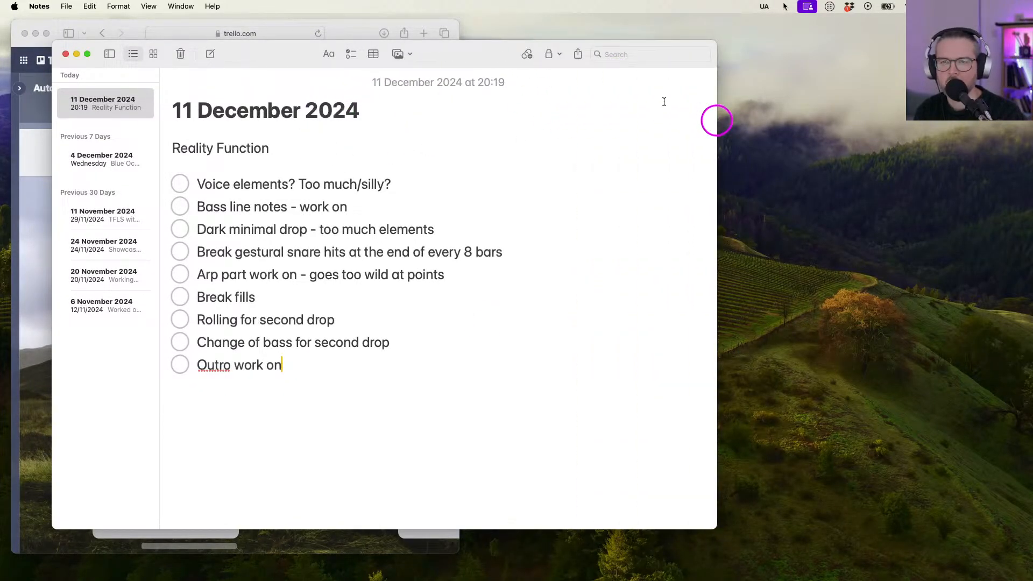
pyautogui.moveTo(281, 56); pyautogui.dragTo(268, 50)
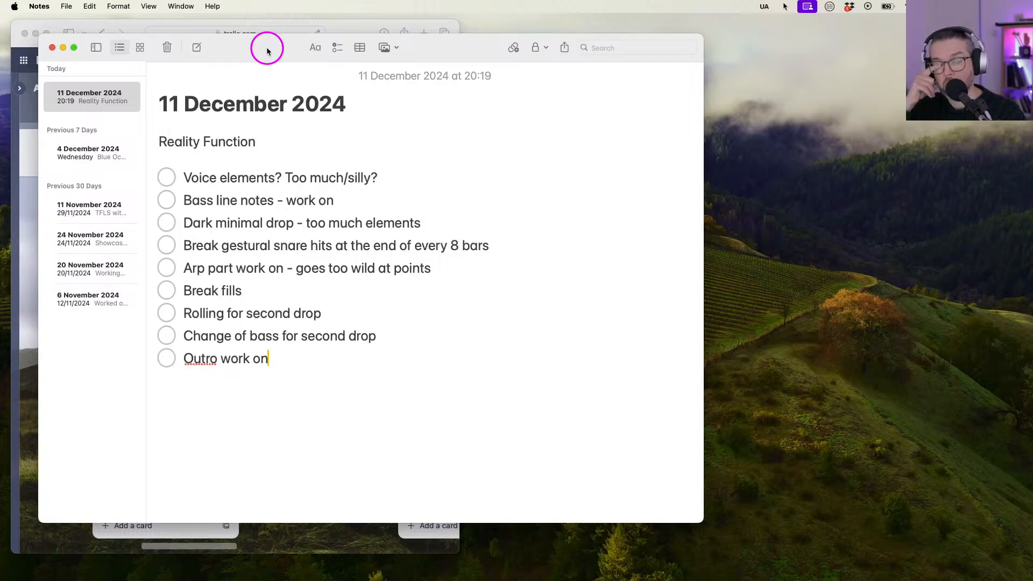
pyautogui.moveTo(268, 50)
pyautogui.mouseDown()
pyautogui.moveTo(257, 51)
pyautogui.moveTo(276, 56)
pyautogui.moveTo(272, 46)
pyautogui.moveTo(274, 58)
pyautogui.mouseUp()
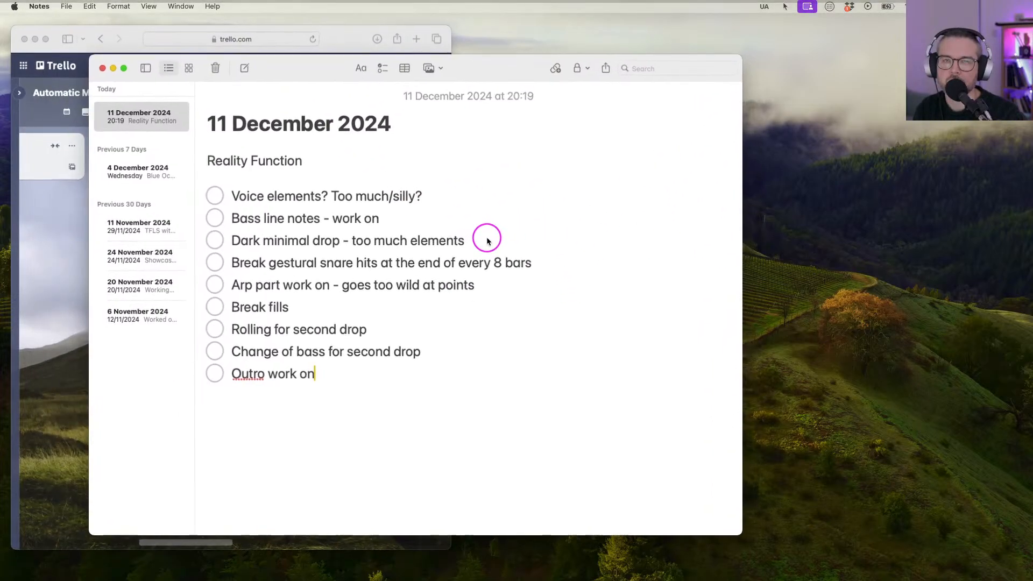
# Return to Ableton Live and look over all the tracks in the arrangement.
pyautogui.hotkey('ctrl', 'Up')
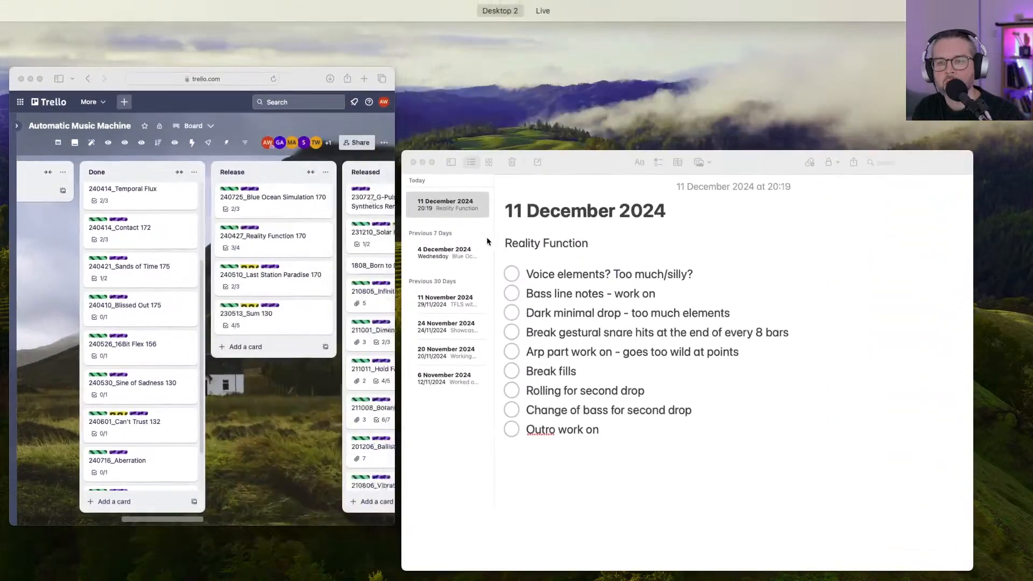
pyautogui.moveTo(610, 48)
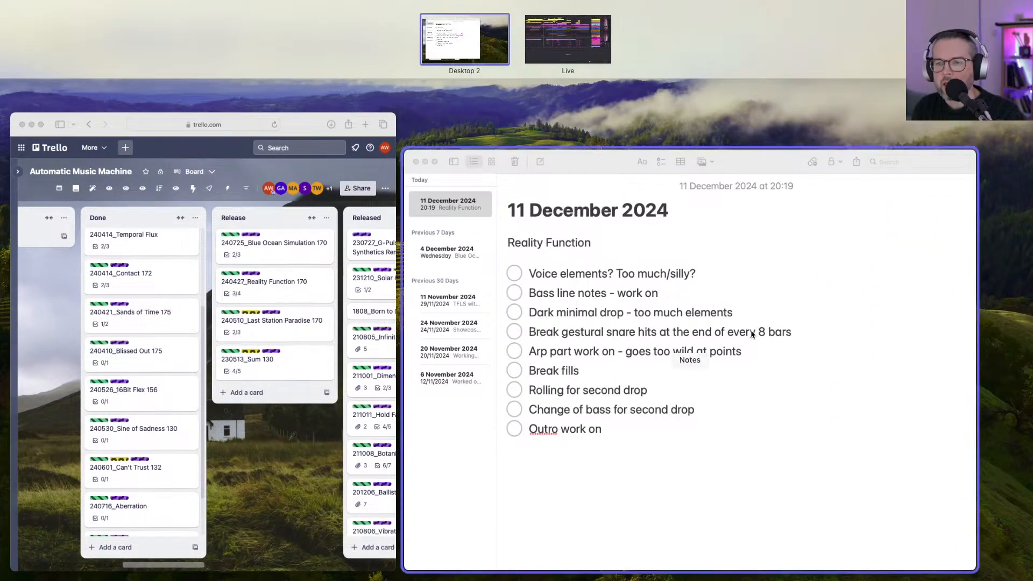
pyautogui.click(557, 52)
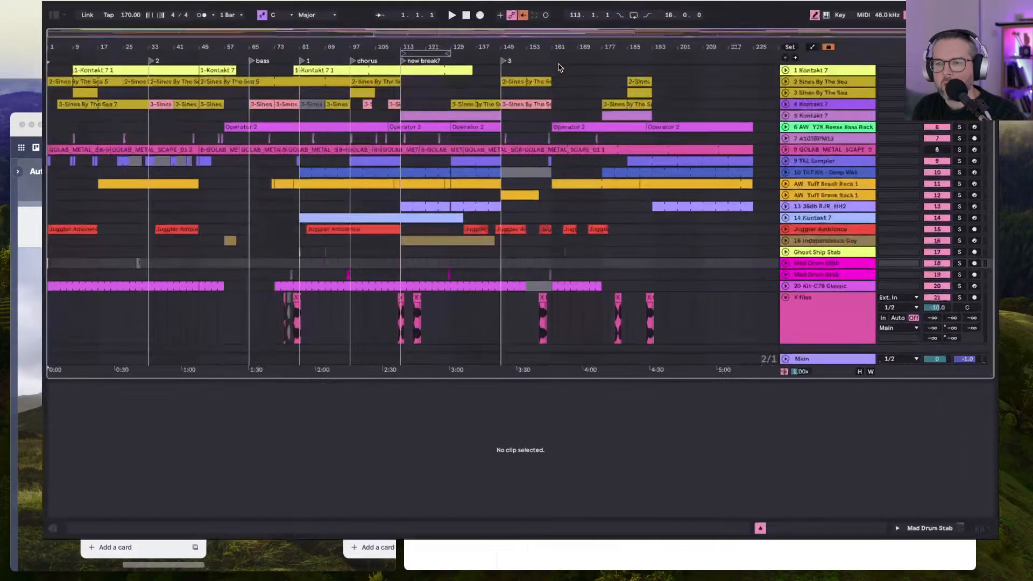
pyautogui.scroll(-2, 478, 274)
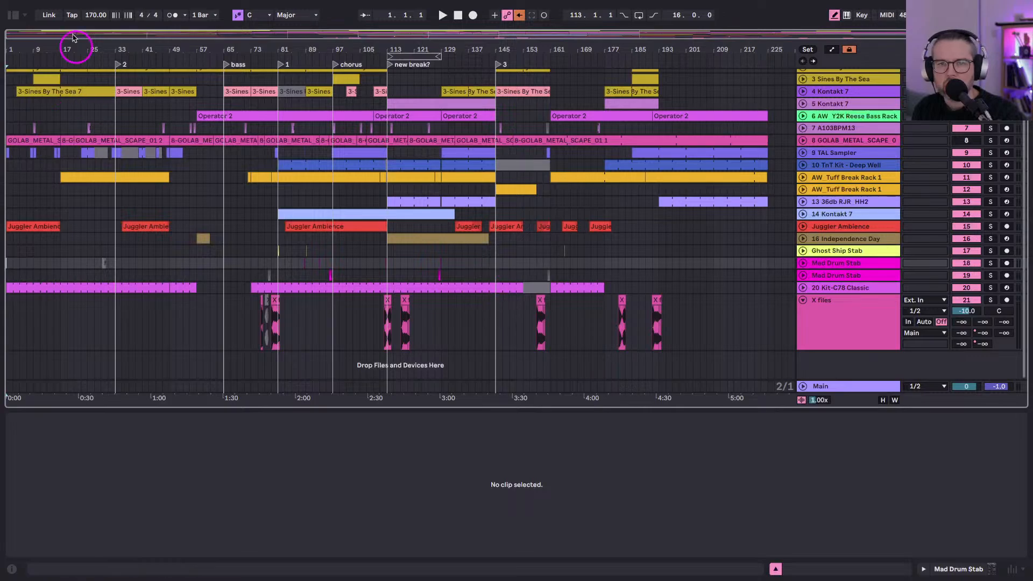
pyautogui.scroll(3, 80, 47)
pyautogui.scroll(-3, 84, 47)
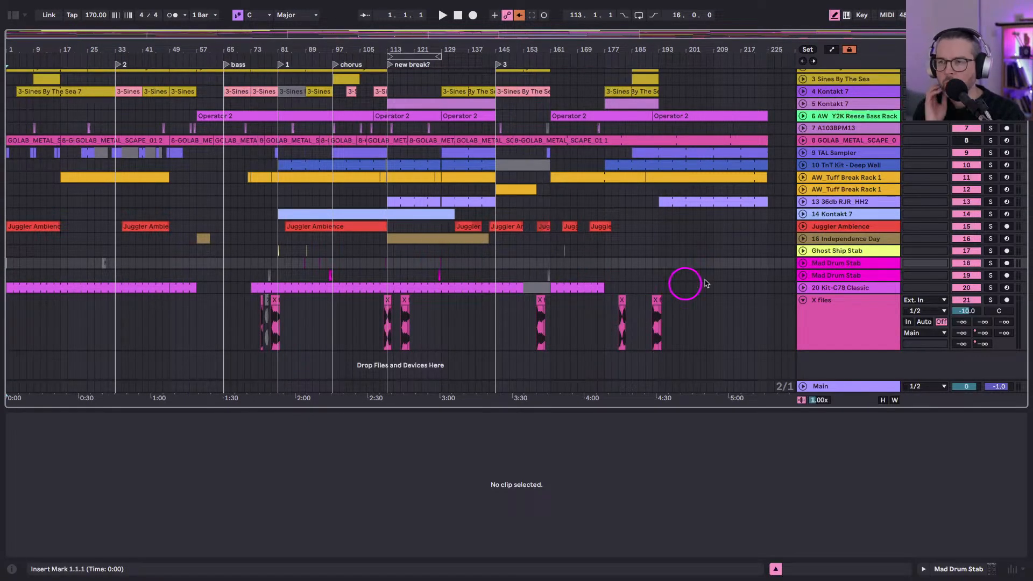
pyautogui.scroll(2, 699, 282)
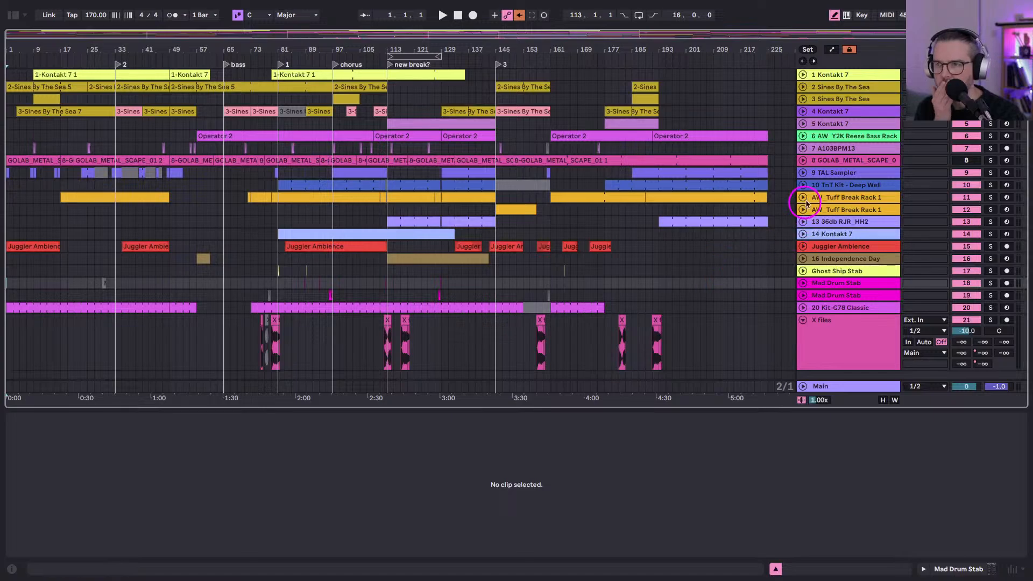
# Unfold track 11 AW_Tuff Break Rack 1, open its break clip in an enlarged note editor and play from the chorus marker at bar 97.
pyautogui.click(826, 200)
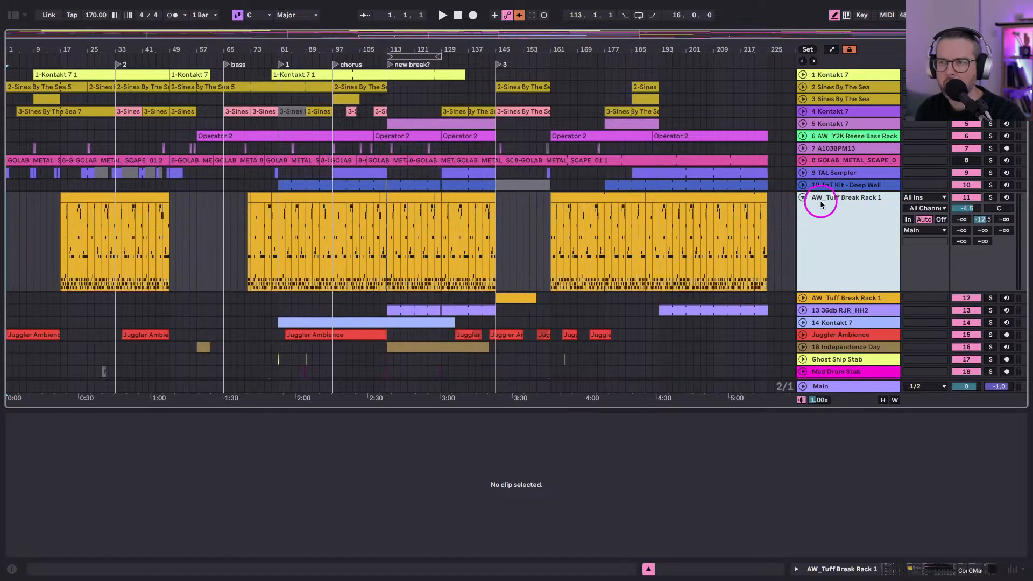
pyautogui.moveTo(253, 217); pyautogui.dragTo(276, 258)
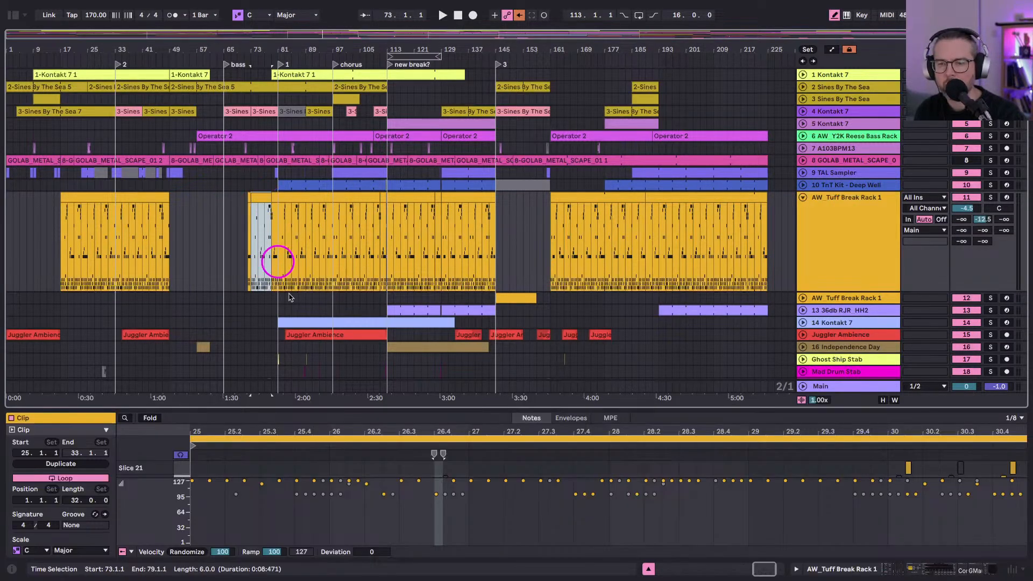
pyautogui.moveTo(315, 410); pyautogui.dragTo(330, 206)
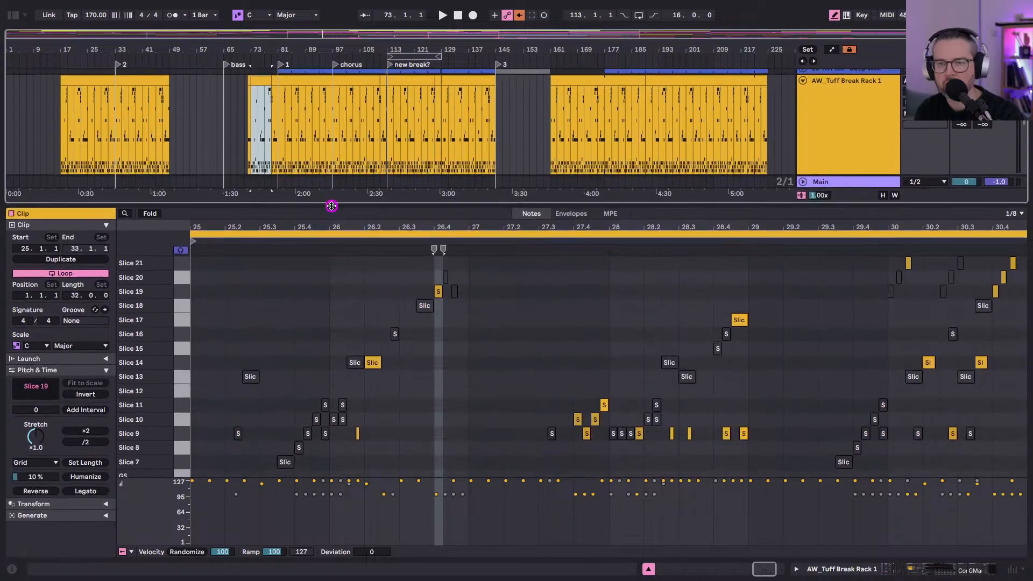
pyautogui.click(333, 116)
pyautogui.press('space')
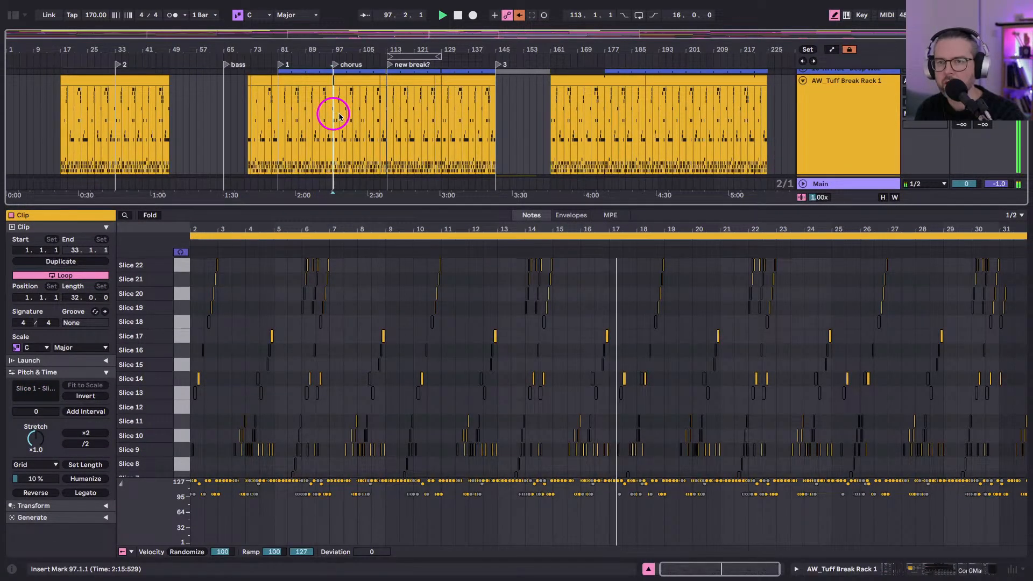
# Solo the break rack track and examine its device chain, from the effects back to the Snapback devices inside the instrument rack.
pyautogui.click(881, 127)
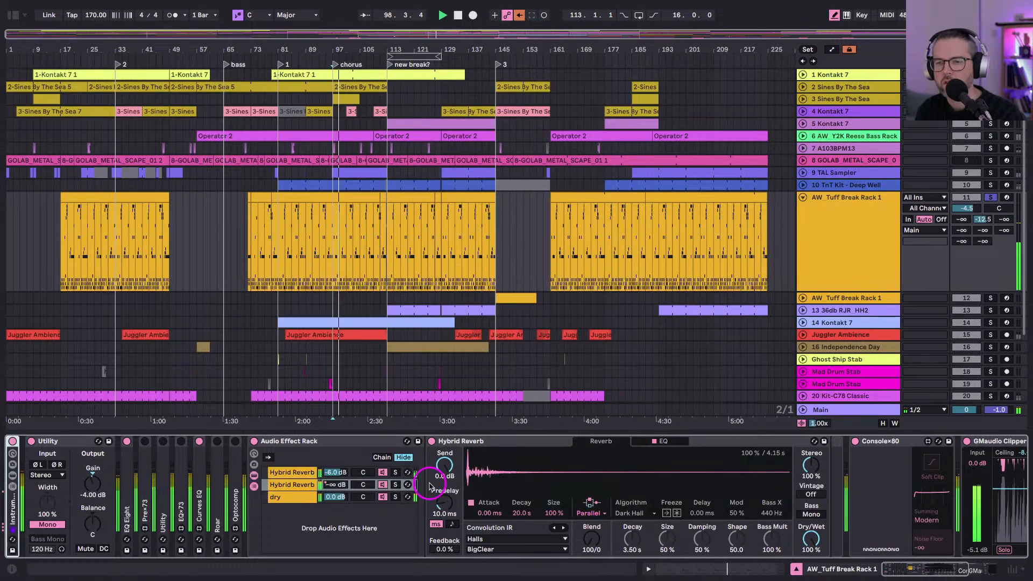
pyautogui.hscroll(1, 287, 511)
pyautogui.hscroll(-1, 290, 521)
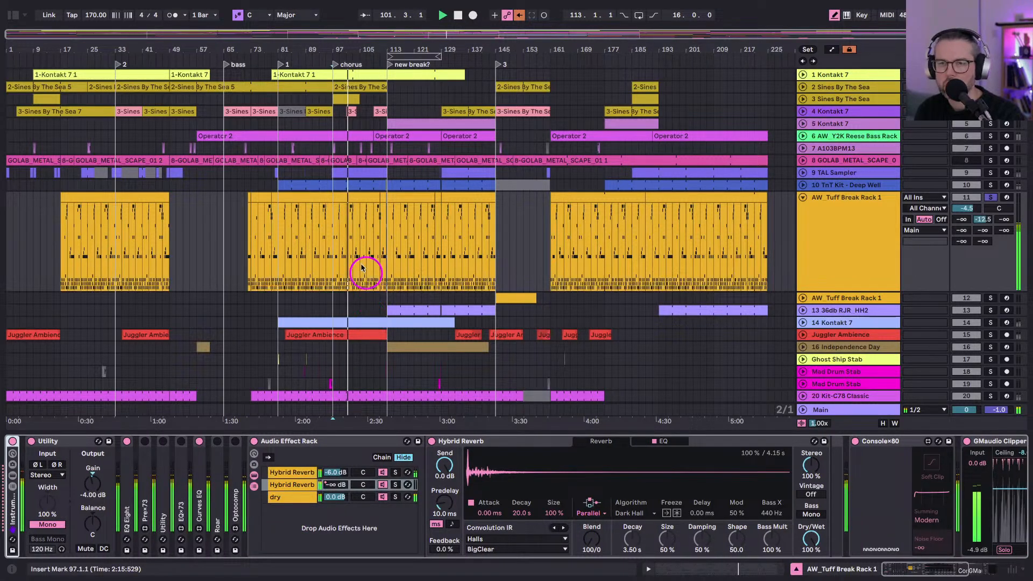
pyautogui.hscroll(10, 250, 479)
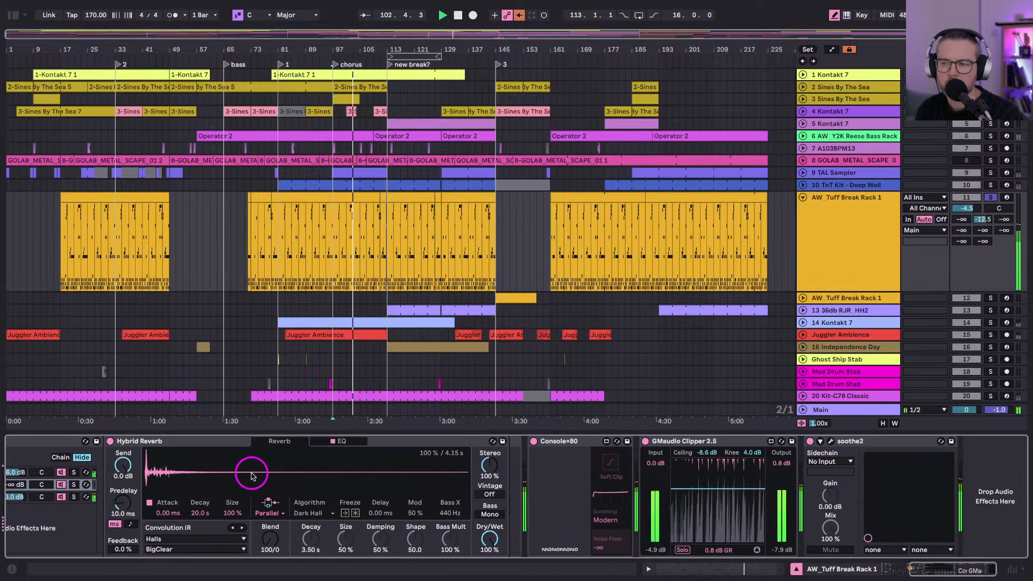
pyautogui.hscroll(-10, 655, 495)
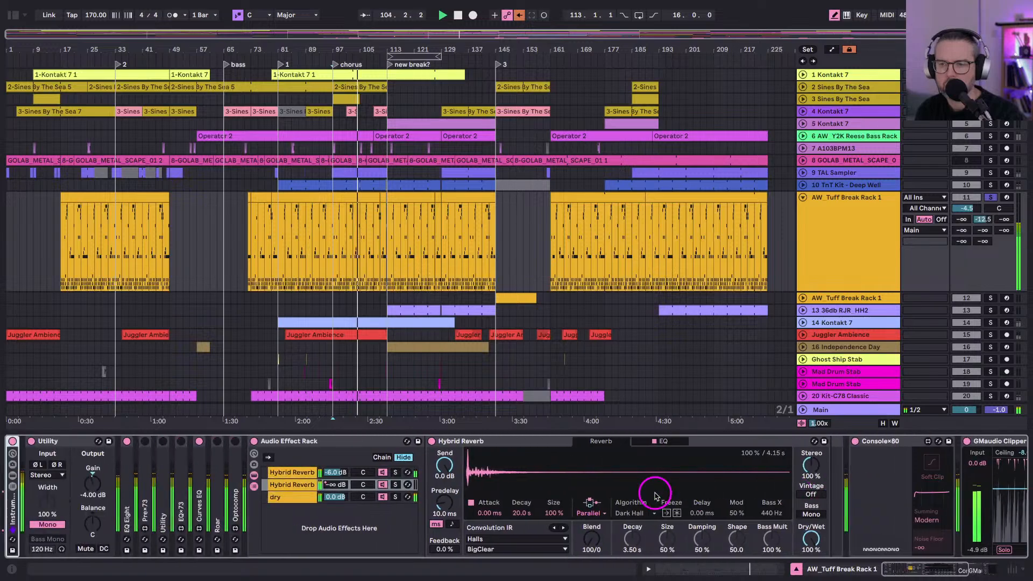
pyautogui.click(20, 476)
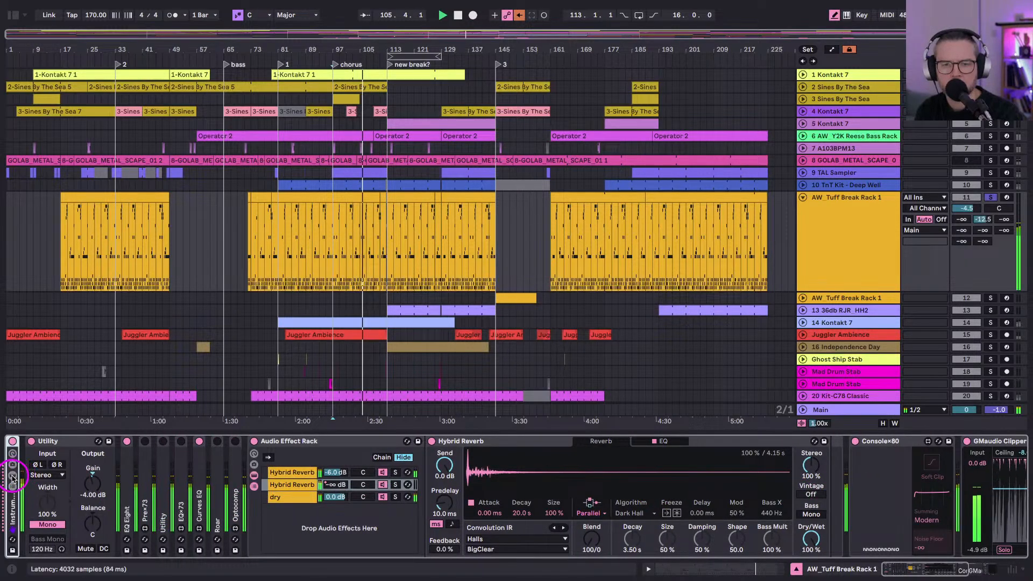
pyautogui.click(662, 548)
pyautogui.hscroll(10, 662, 548)
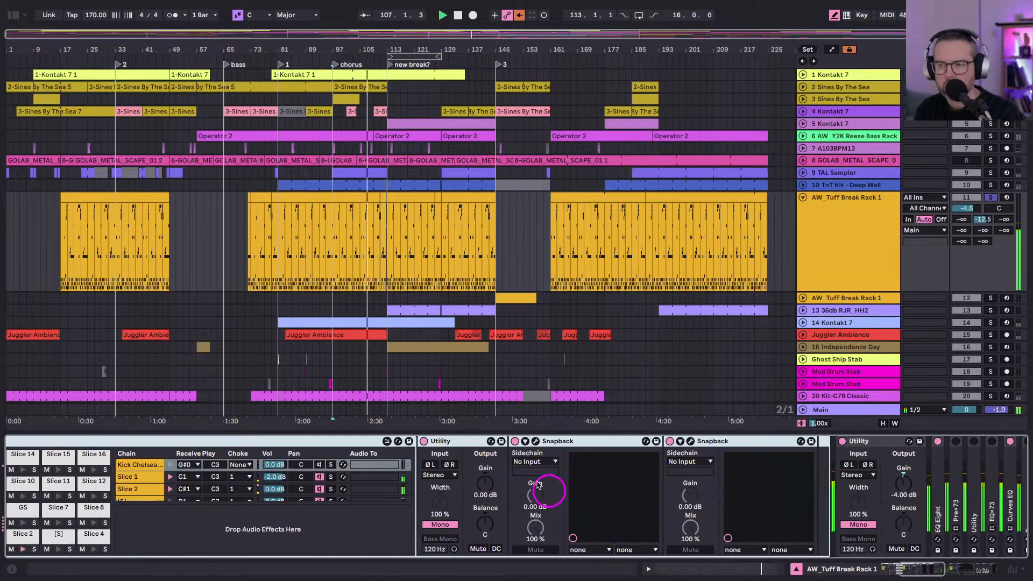
# Bypass both Snapback devices on the break, open the first one's plug-in window and switch it back on to compare the sound.
pyautogui.click(514, 441)
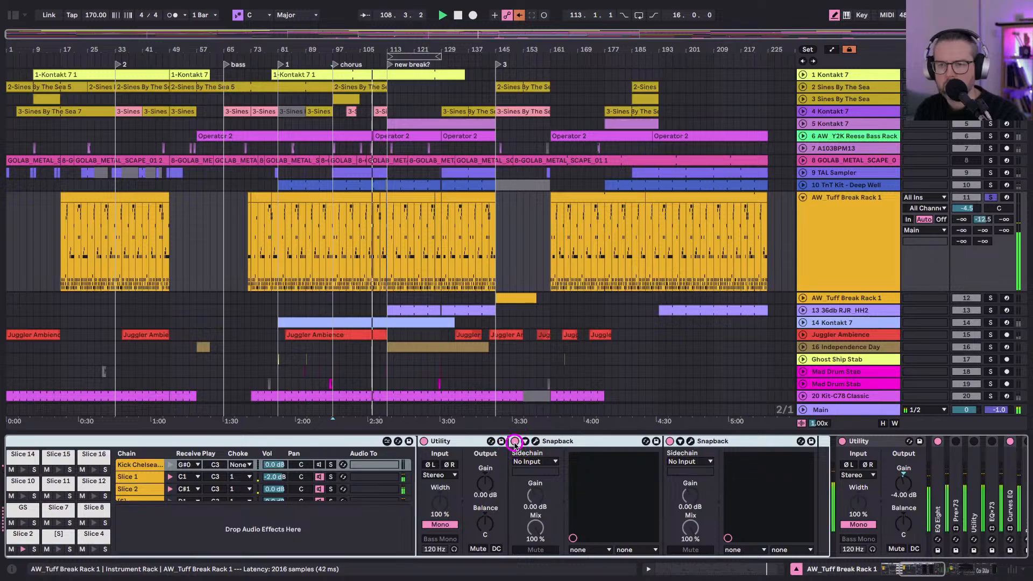
pyautogui.click(669, 441)
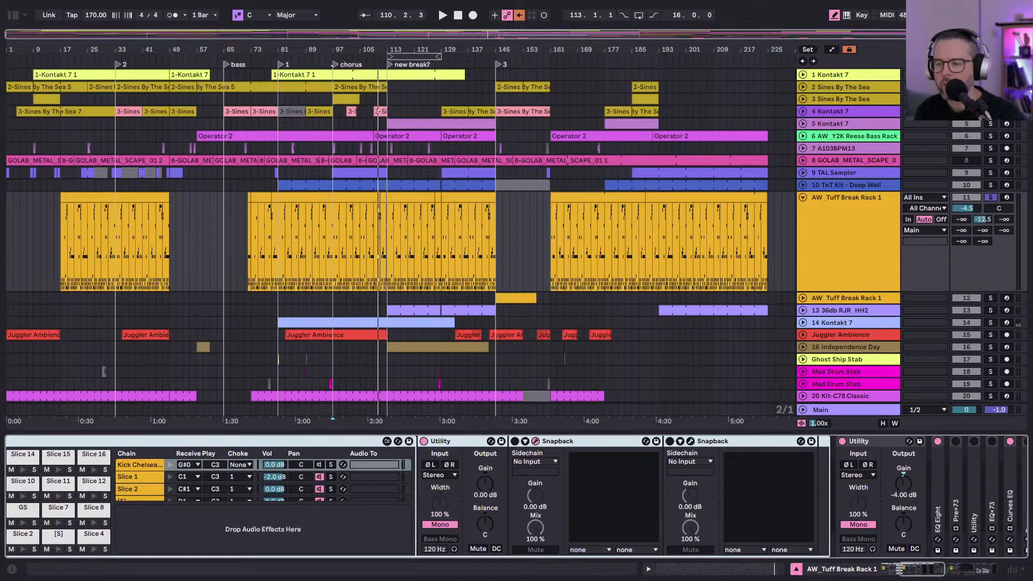
pyautogui.click(535, 441)
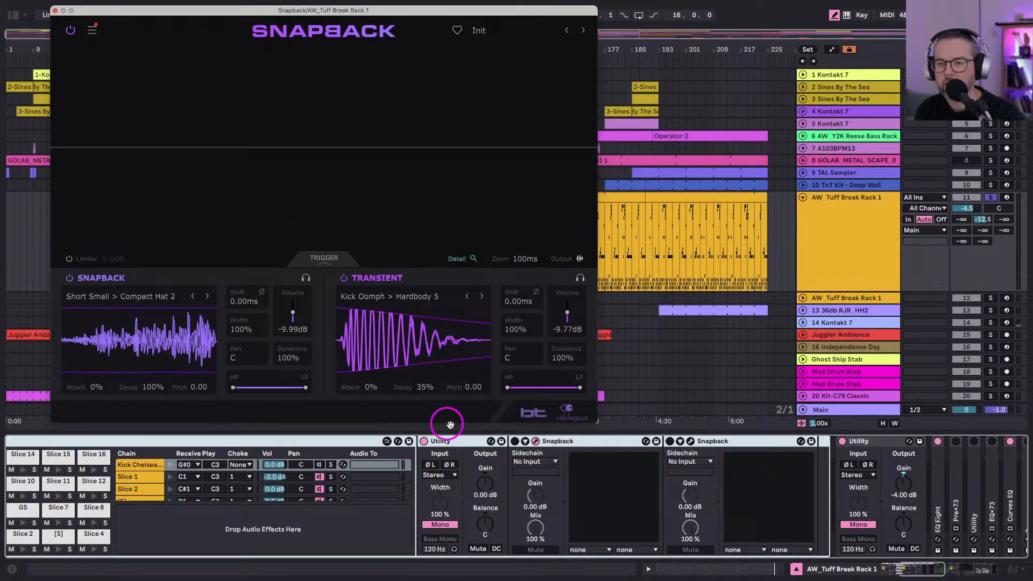
pyautogui.click(515, 442)
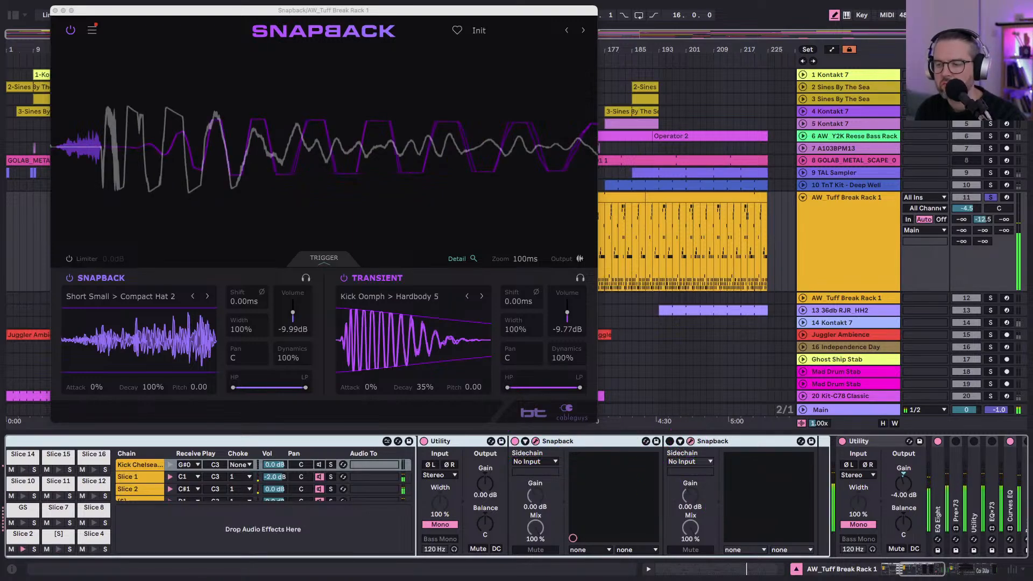
# Open the second Snapback's window, compare the break with it on and off, leave it enabled and close its window.
pyautogui.click(690, 441)
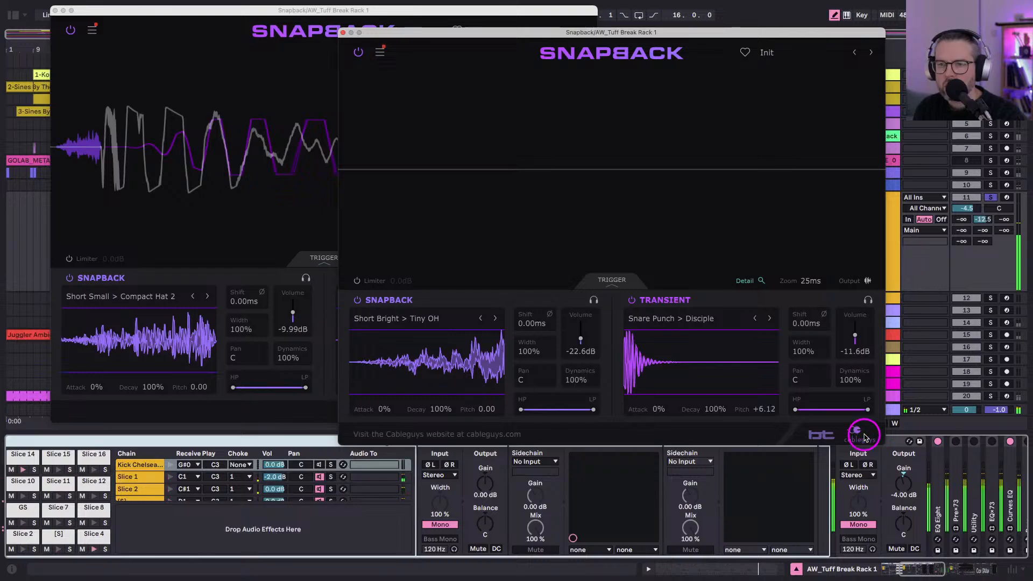
pyautogui.moveTo(474, 32); pyautogui.dragTo(182, 50)
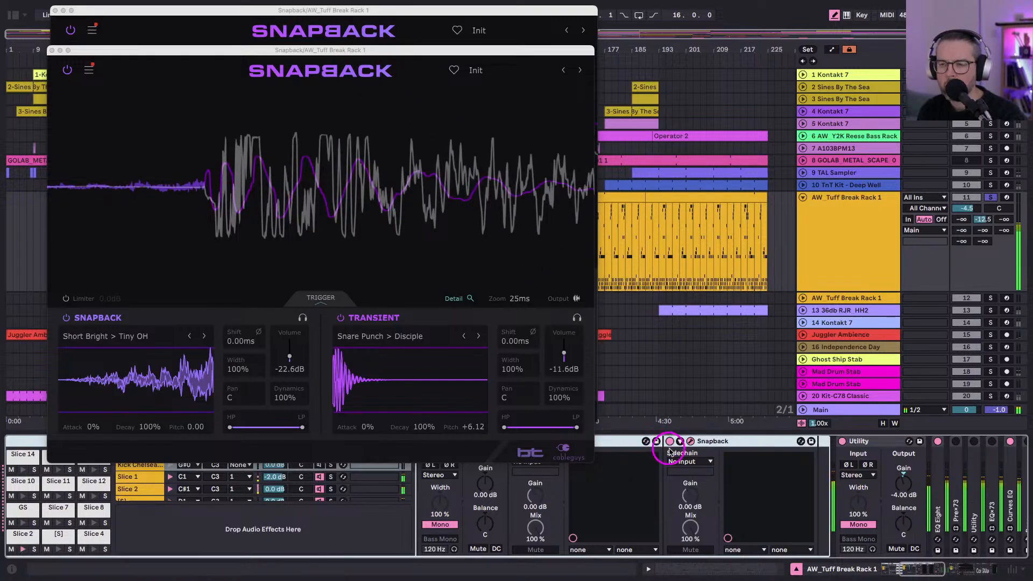
pyautogui.click(670, 441)
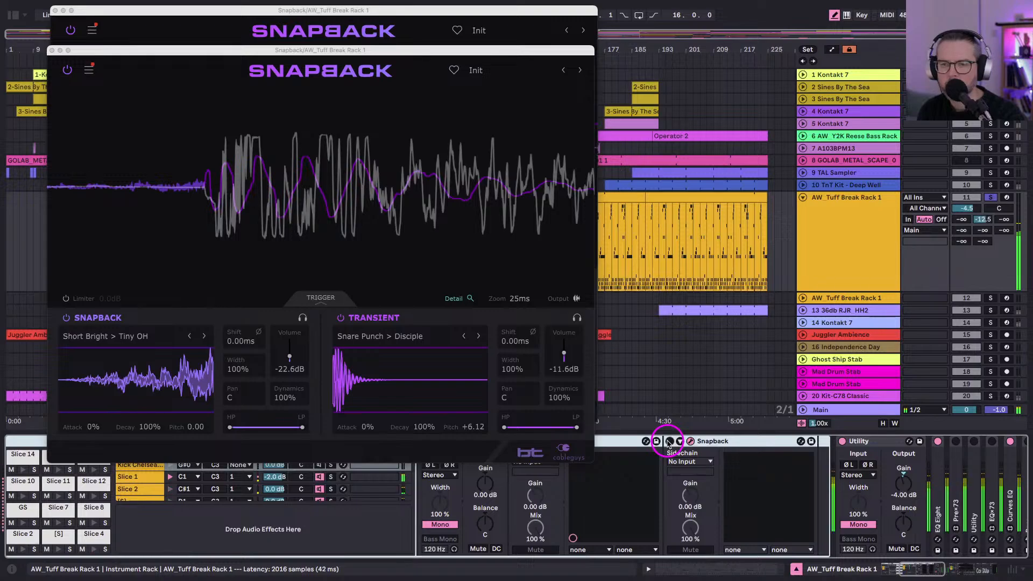
pyautogui.click(670, 441)
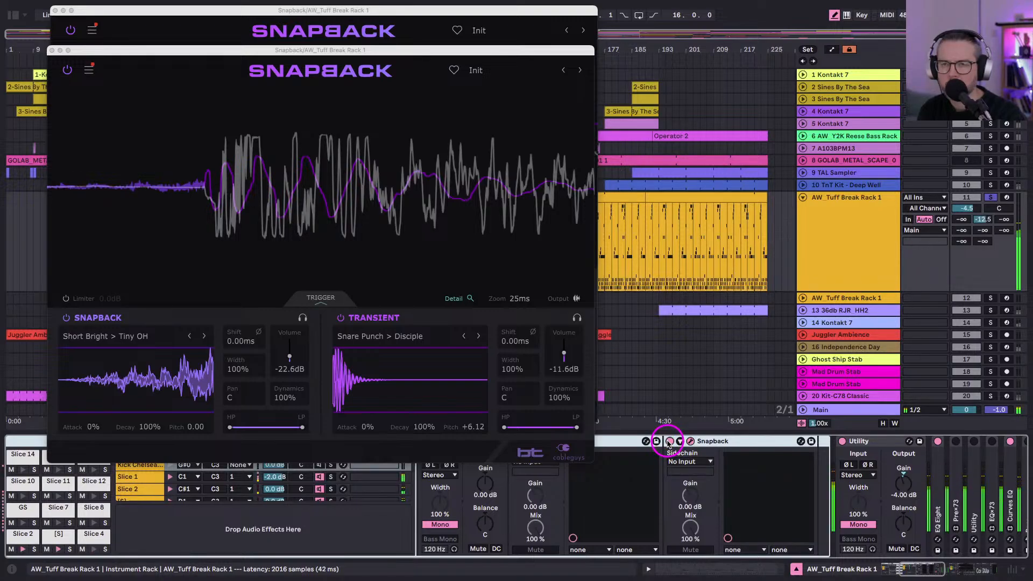
pyautogui.click(51, 50)
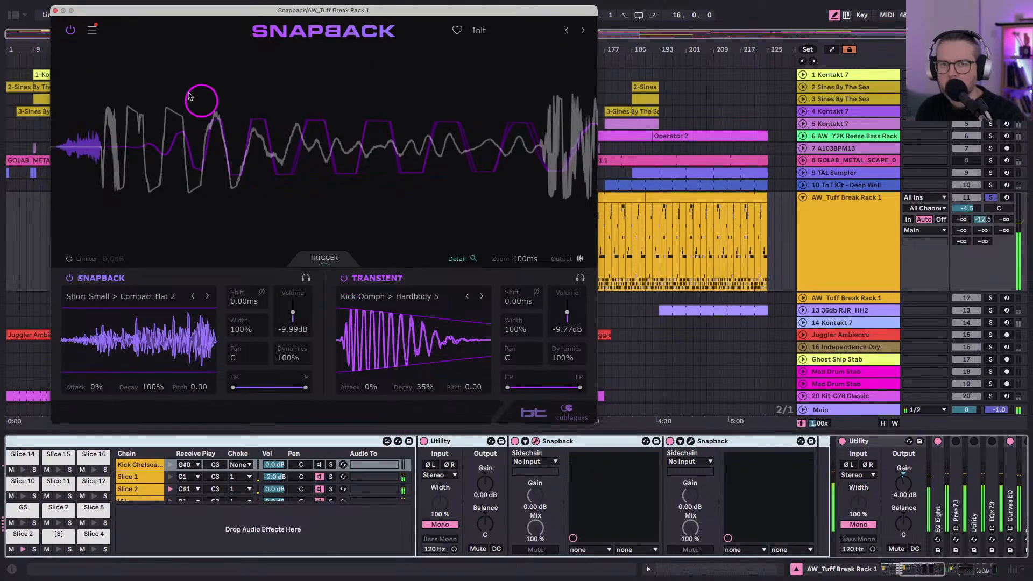
# Close the Snapback window, switch to the session mixer and solo return track B SuperPlate.
pyautogui.click(55, 10)
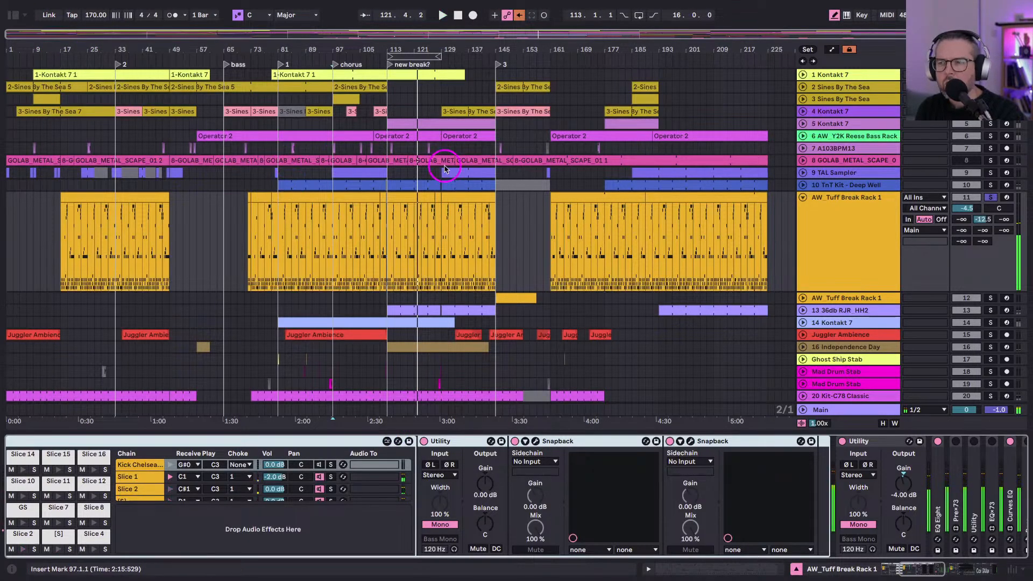
pyautogui.press('Tab')
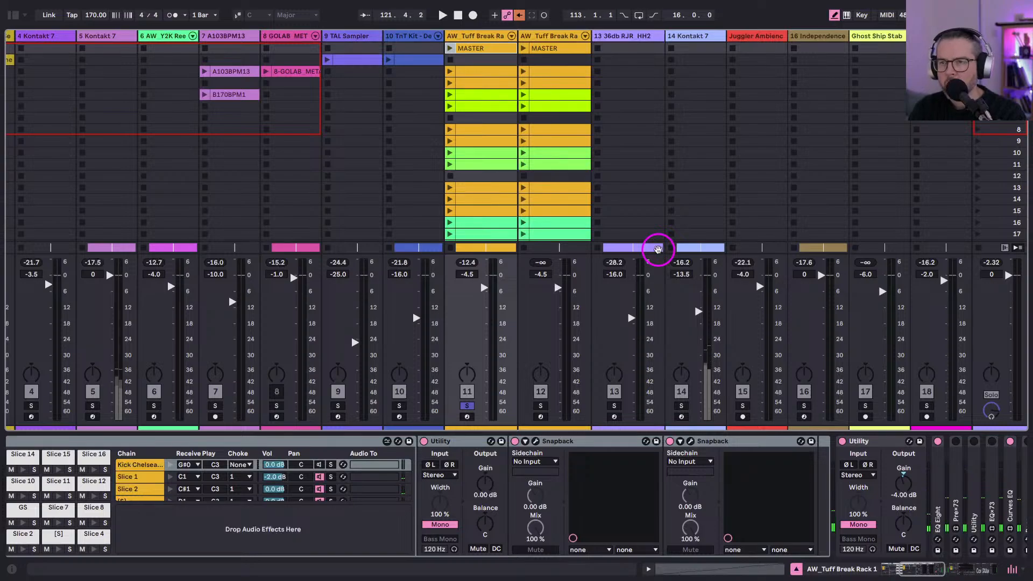
pyautogui.press('Left')
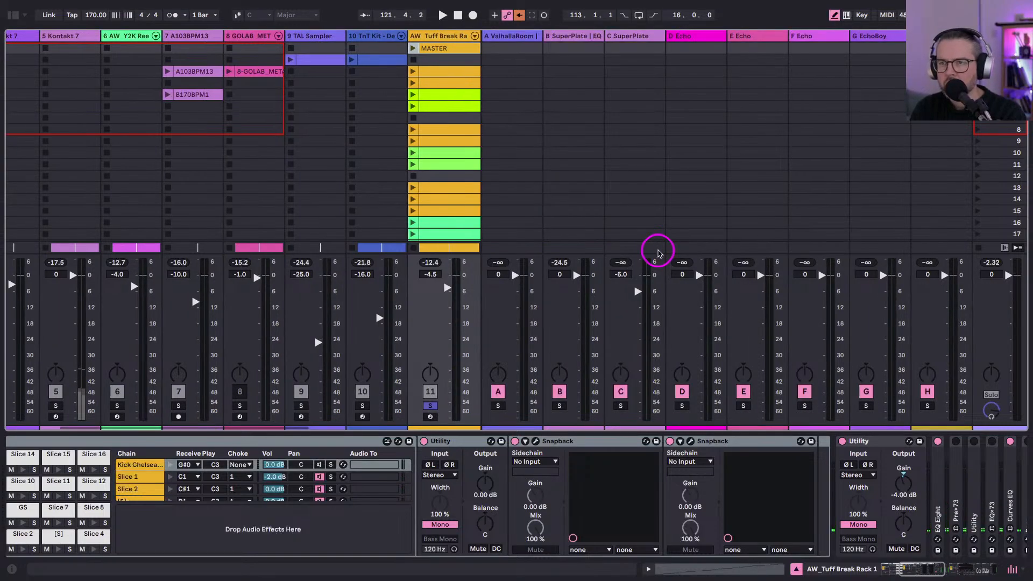
pyautogui.click(560, 406)
pyautogui.click(558, 407)
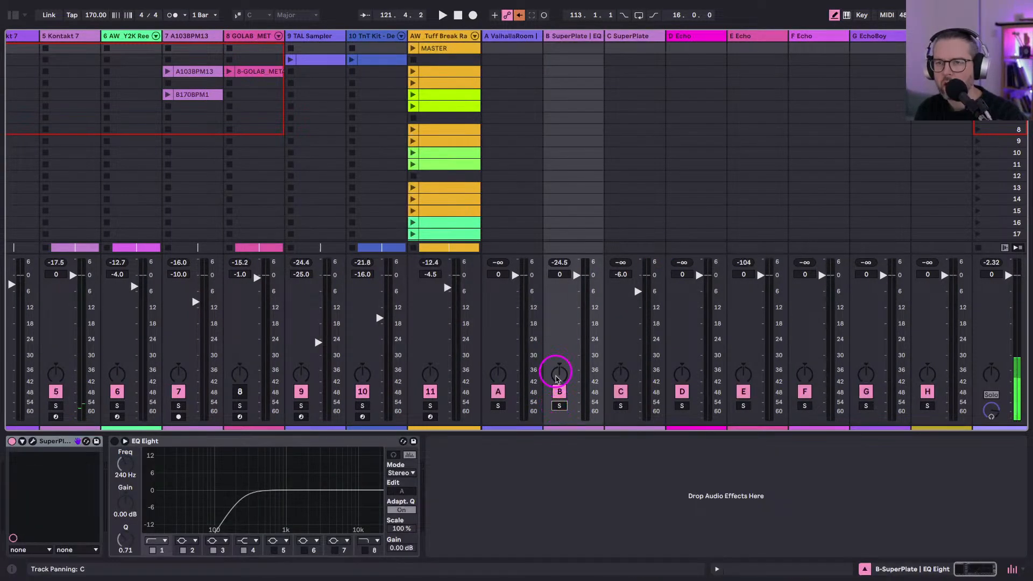
pyautogui.click(558, 406)
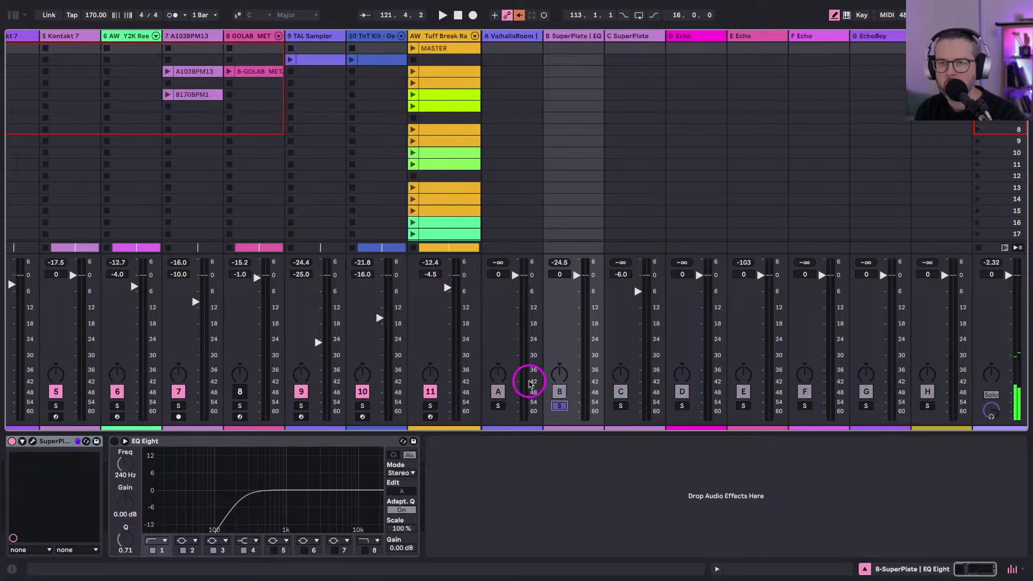
pyautogui.hotkey('alt', 'u')
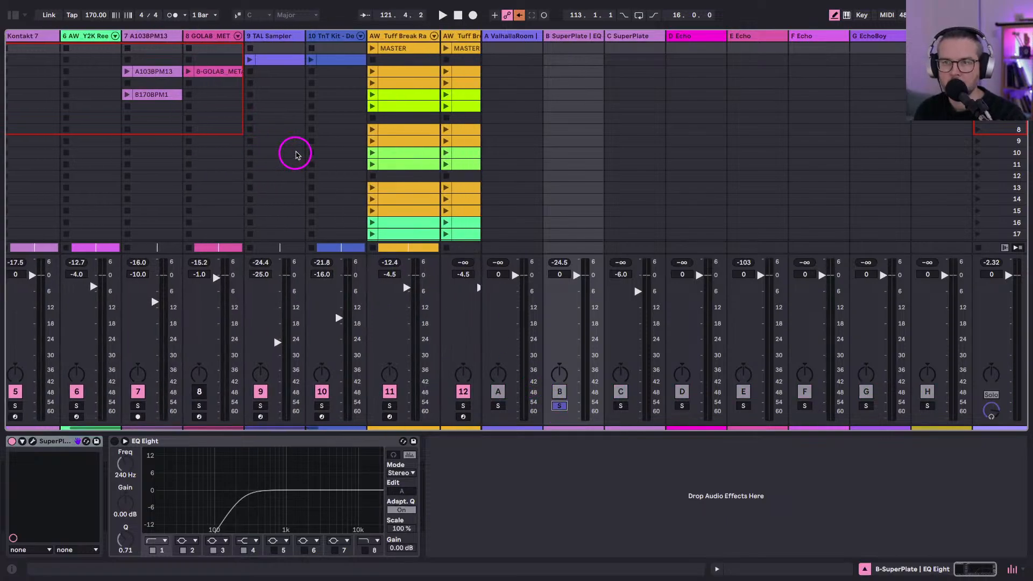
# Select track 11 AW_Tuff Break Rack 1 and solo it in place of the SuperPlate return.
pyautogui.click(381, 37)
pyautogui.hscroll(2, 316, 281)
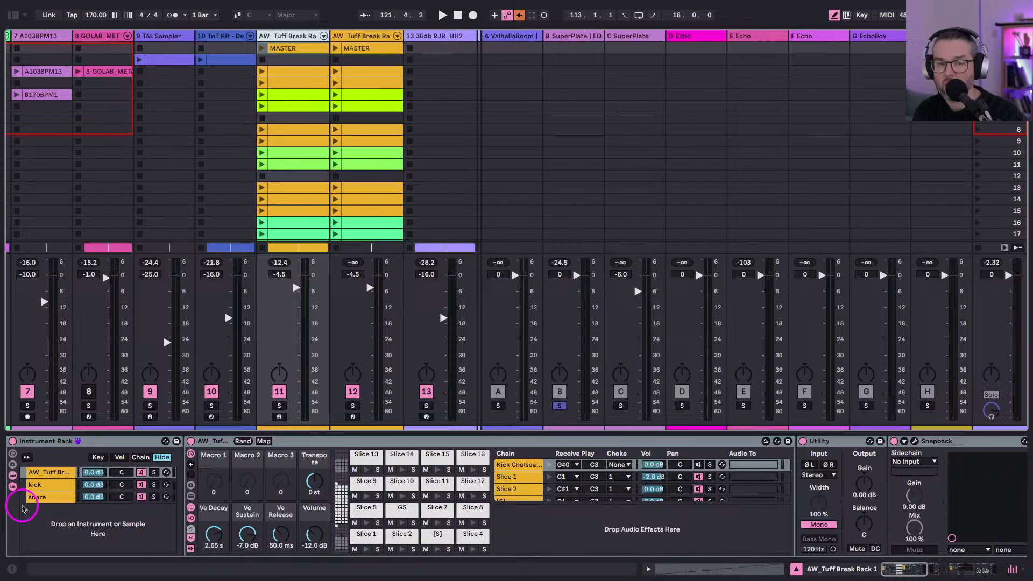
pyautogui.click(286, 93)
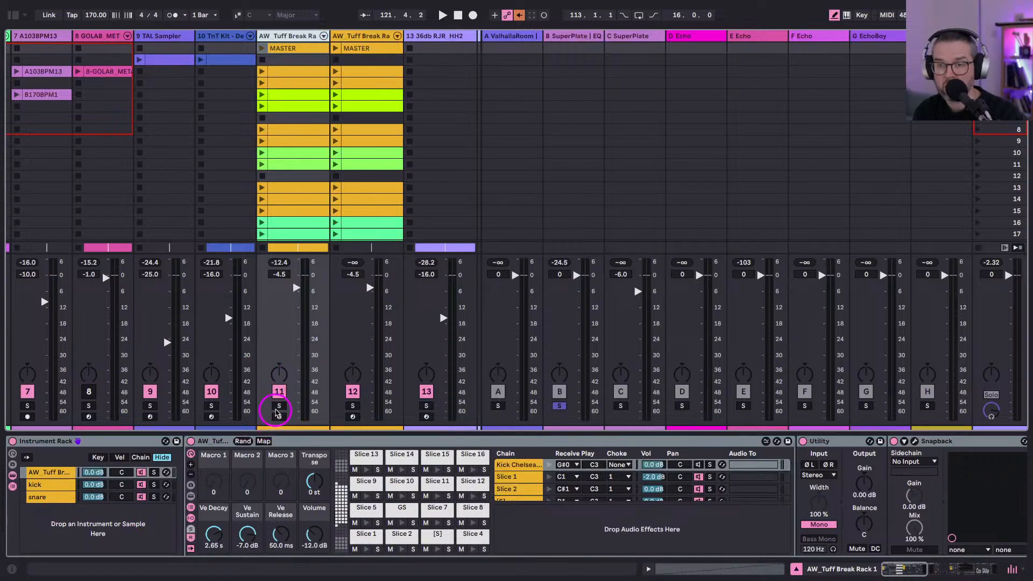
pyautogui.click(278, 408)
# Examine the break track's effects from the Hybrid Reverb rack through soothe2, and show the snare chain of its instrument rack.
pyautogui.hotkey('ctrl', 'alt', 'm')
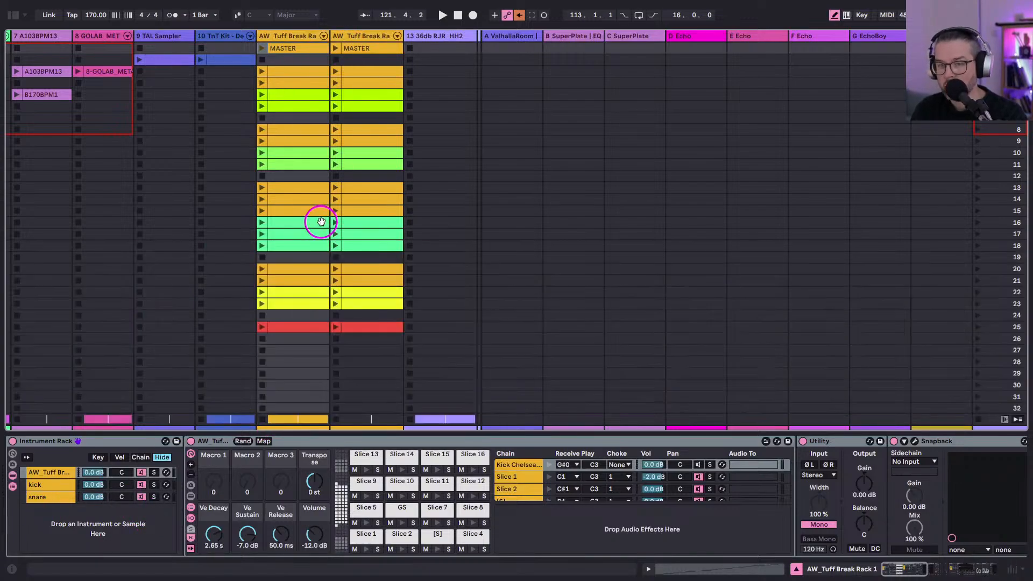
pyautogui.hscroll(15, 624, 522)
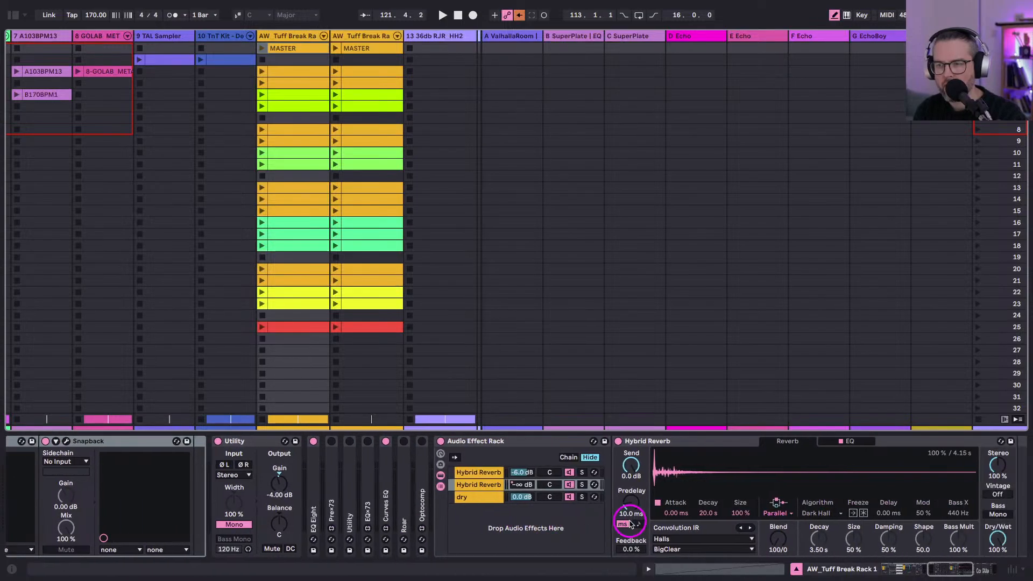
pyautogui.hscroll(15, 483, 476)
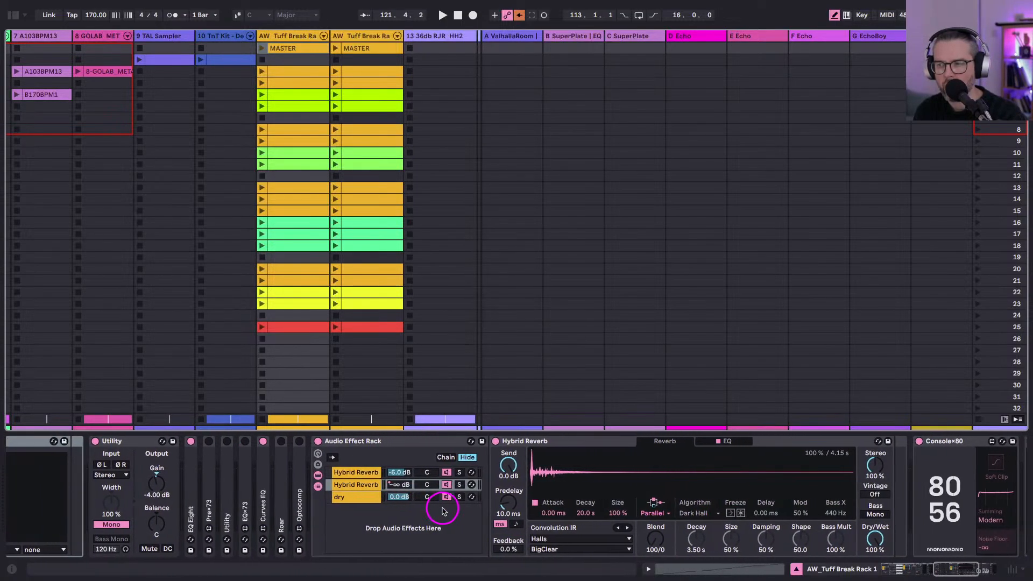
pyautogui.hscroll(3, 793, 512)
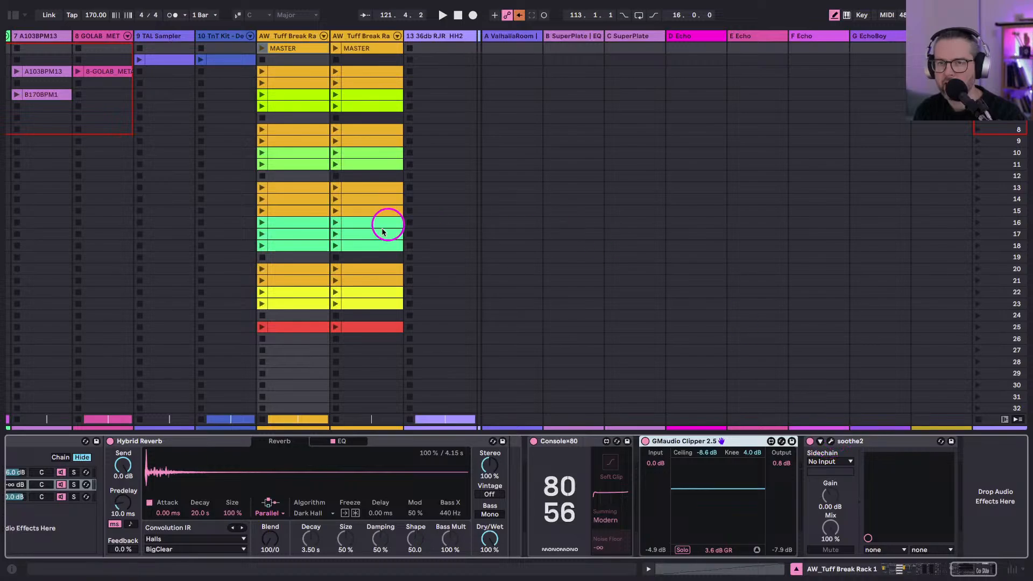
pyautogui.hotkey('ctrl', 'alt', 'm')
pyautogui.hscroll(-20, 298, 531)
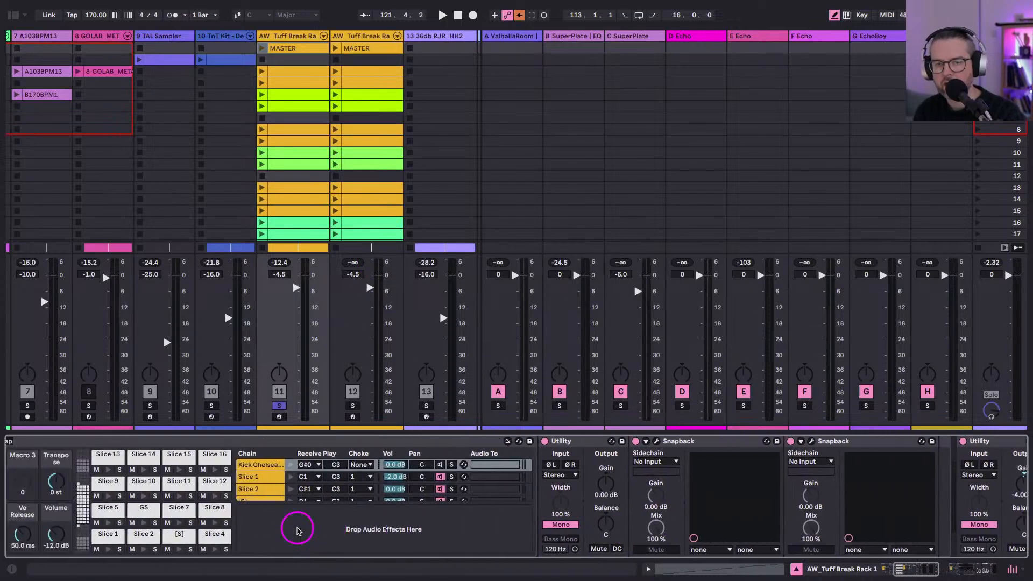
pyautogui.click(36, 495)
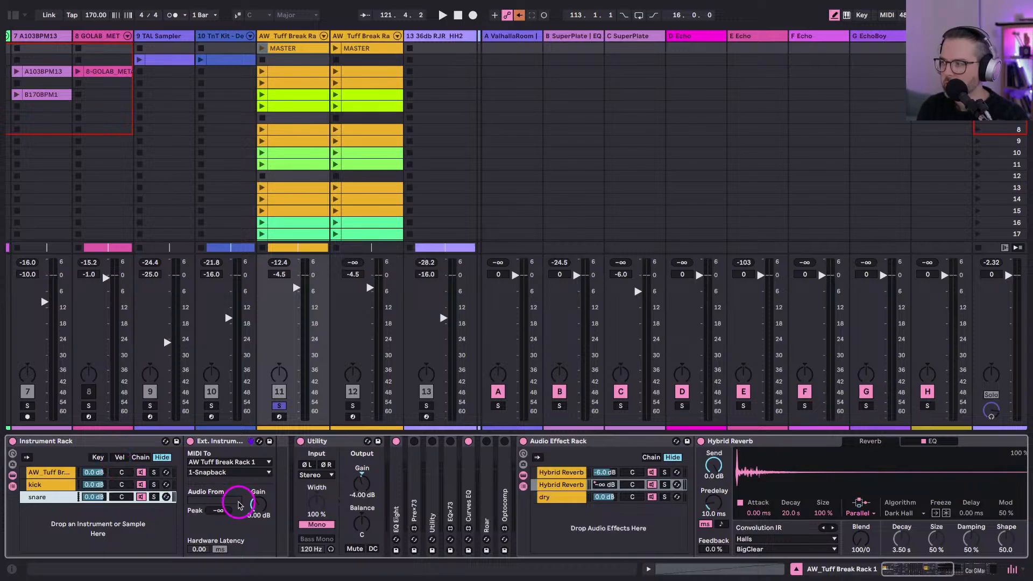
# Delete the switched-off Pre>73, Utility, EQ>73, Roar and Optocomp devices from the break track's effects chain.
pyautogui.click(419, 491)
pyautogui.press('Delete')
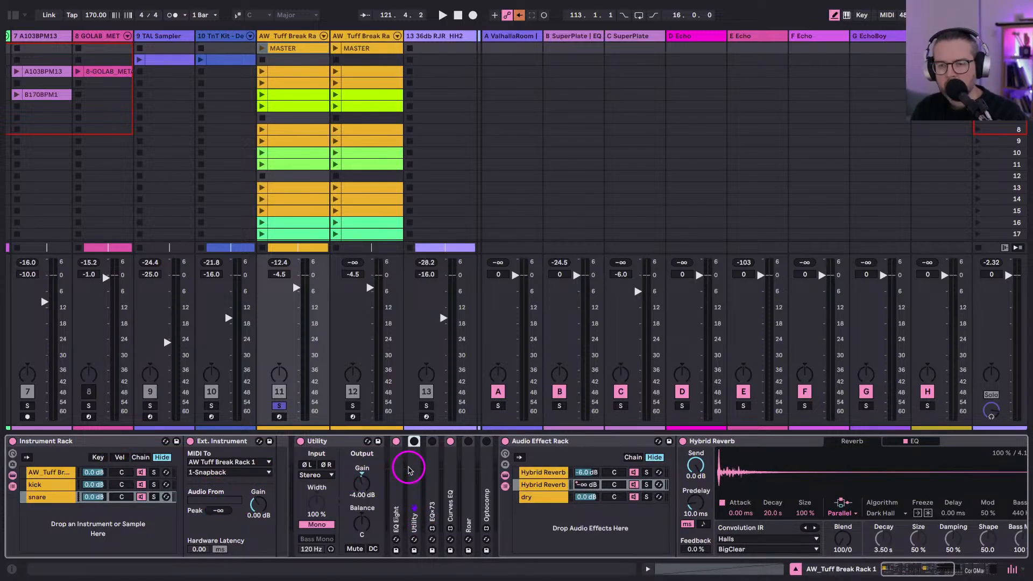
pyautogui.press('Delete')
pyautogui.press('Delete')
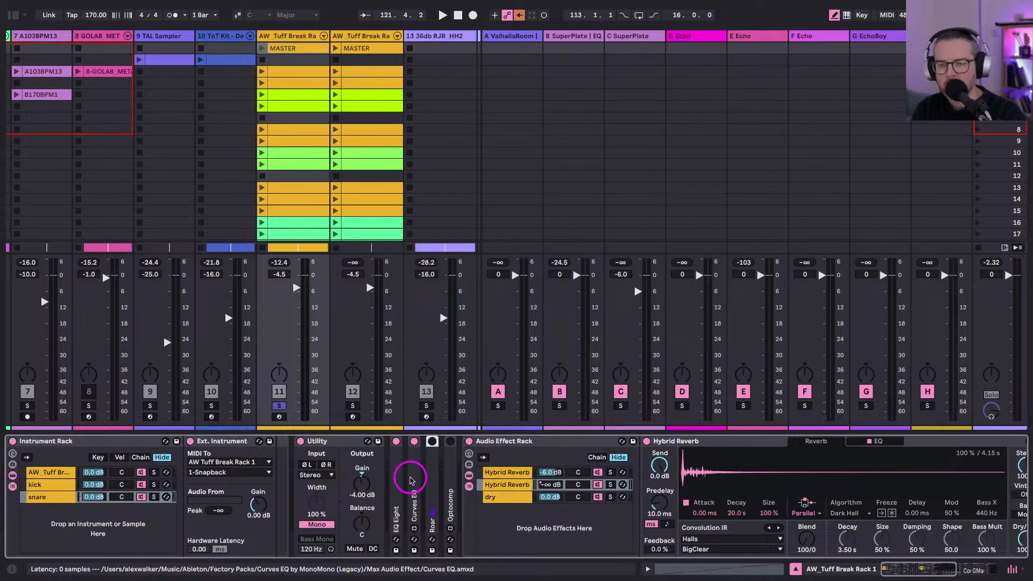
pyautogui.press('Delete')
pyautogui.click(430, 514)
pyautogui.press('Delete')
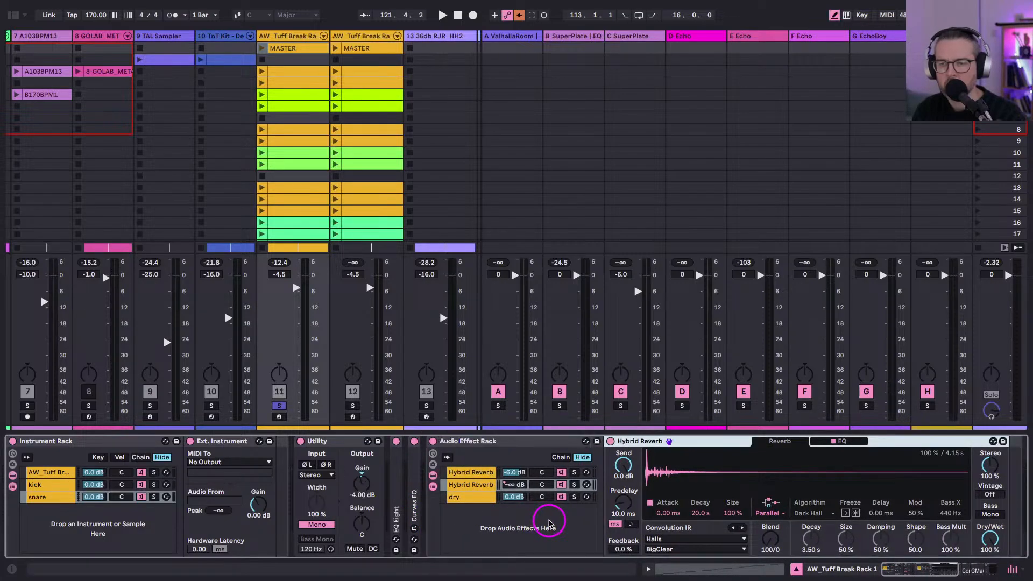
# Show the first Hybrid Reverb chain of the break track's audio effect rack and play the soloed break.
pyautogui.hscroll(2, 549, 484)
pyautogui.click(549, 473)
pyautogui.press('space')
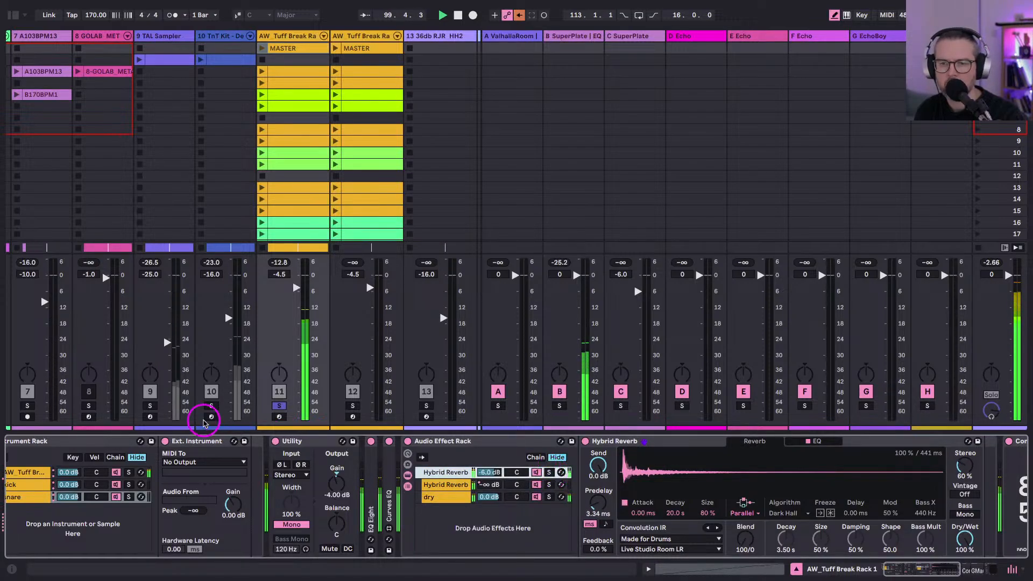
# Solo return B during playback, check the preset in its SuperPlate plug-in window, close the window and unsolo the return.
pyautogui.click(560, 406)
pyautogui.click(558, 121)
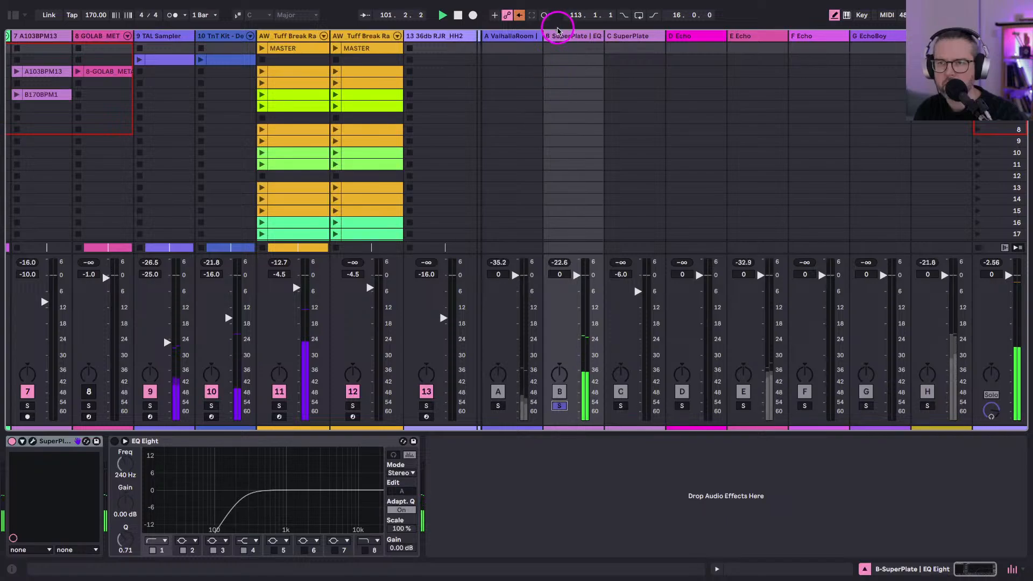
pyautogui.click(556, 36)
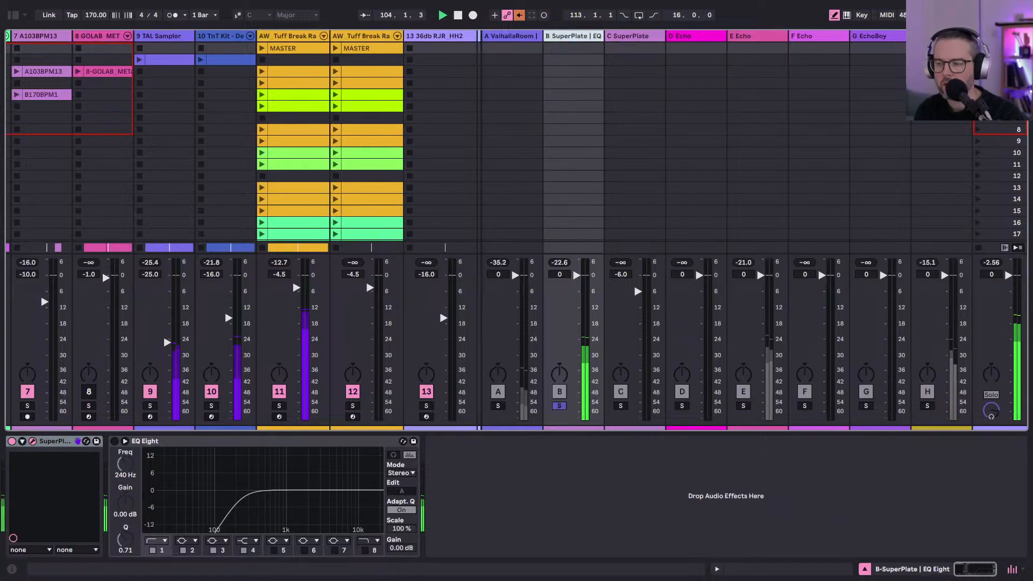
pyautogui.moveTo(279, 139); pyautogui.dragTo(306, 81)
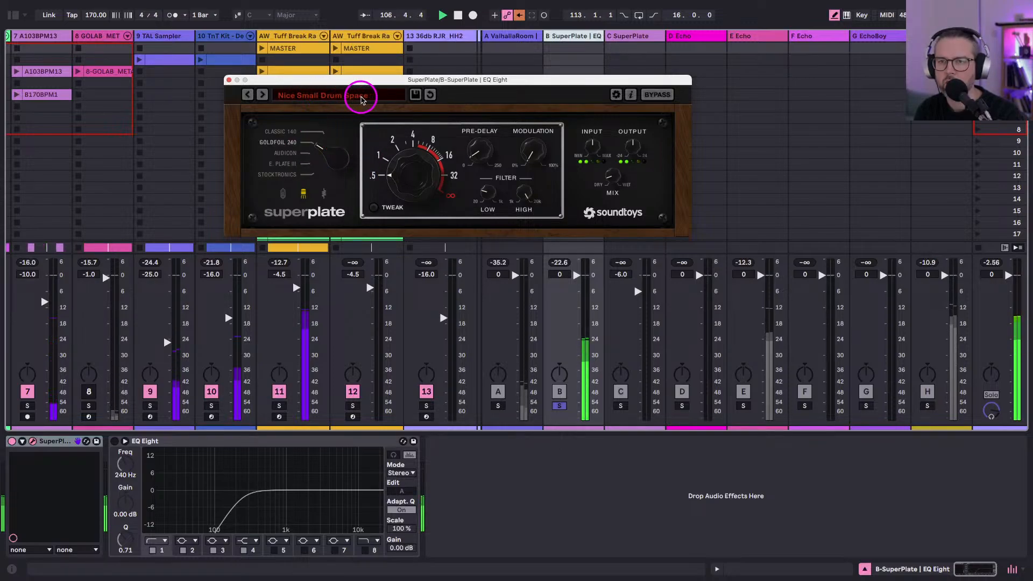
pyautogui.click(228, 81)
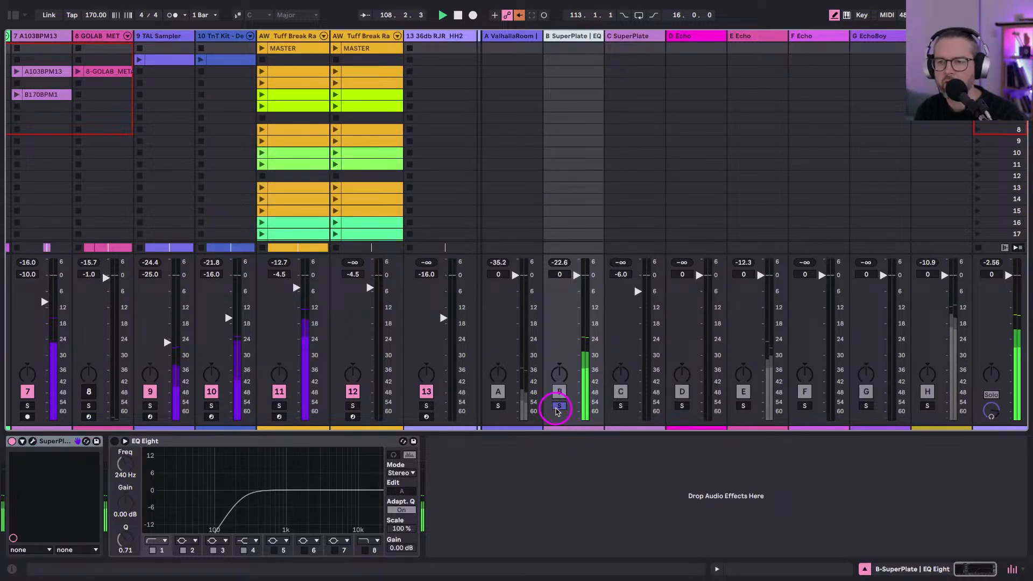
pyautogui.click(559, 407)
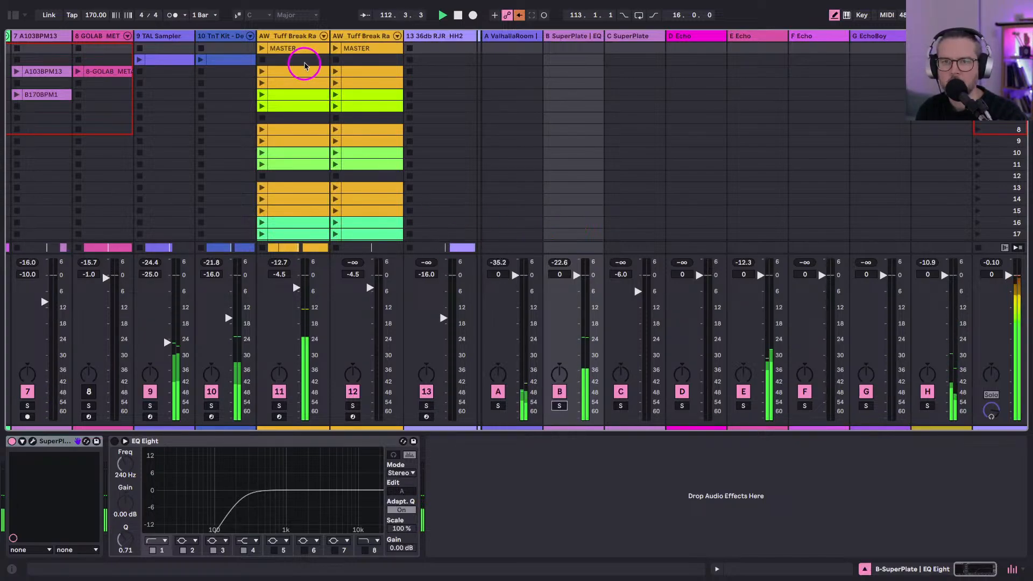
# Show the break chain of track 11's instrument rack, restart playback and open the Snapback window with the Hardbody 5 transient.
pyautogui.click(283, 36)
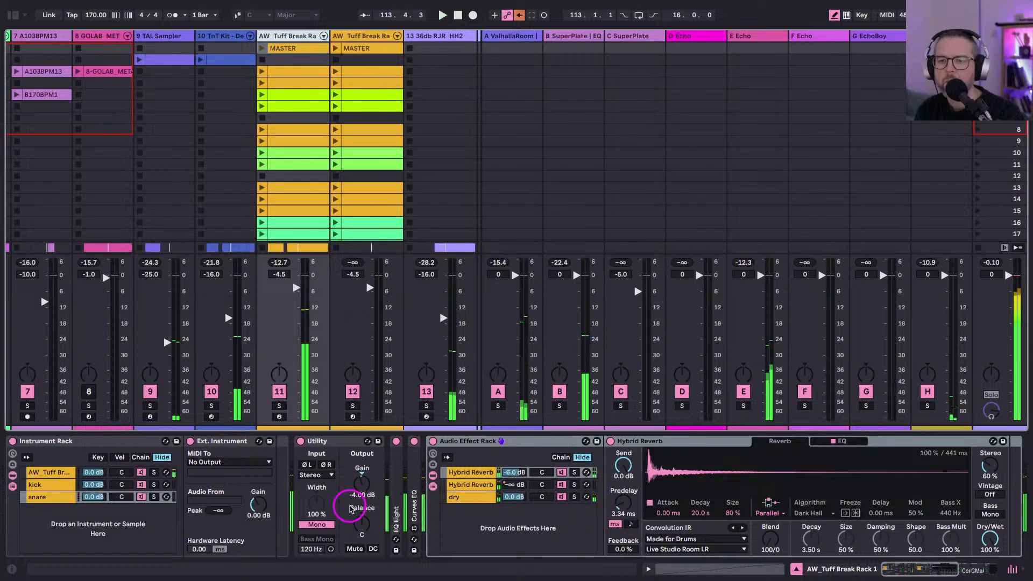
pyautogui.click(51, 472)
pyautogui.hscroll(5, 653, 530)
pyautogui.press('space')
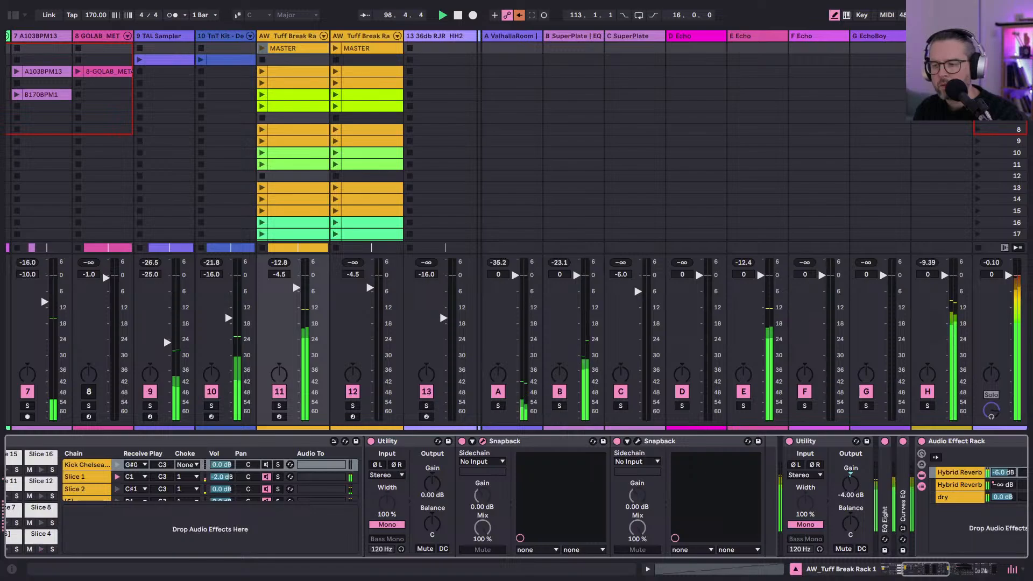
pyautogui.click(638, 441)
pyautogui.click(407, 53)
pyautogui.click(513, 287)
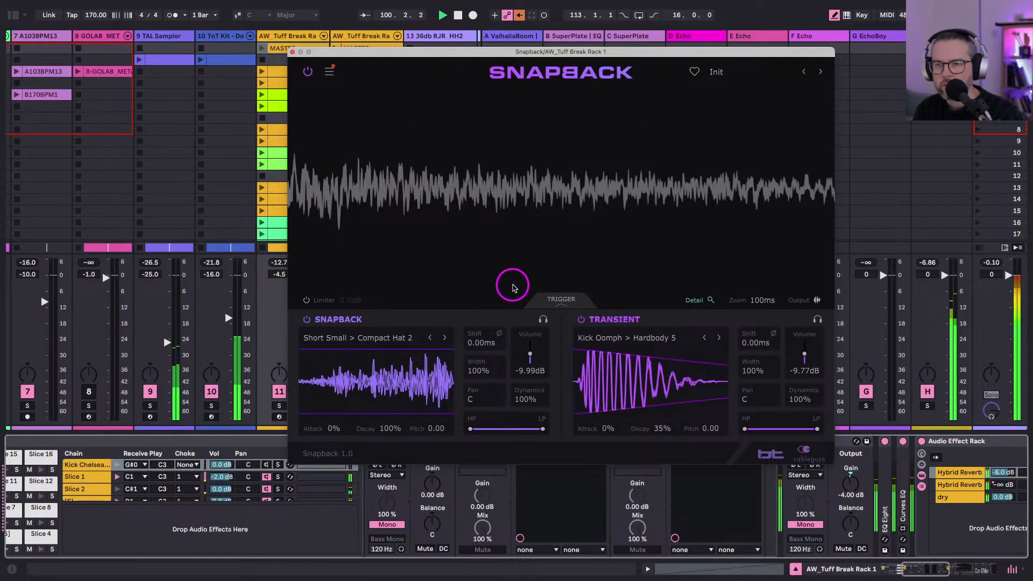
pyautogui.click(301, 312)
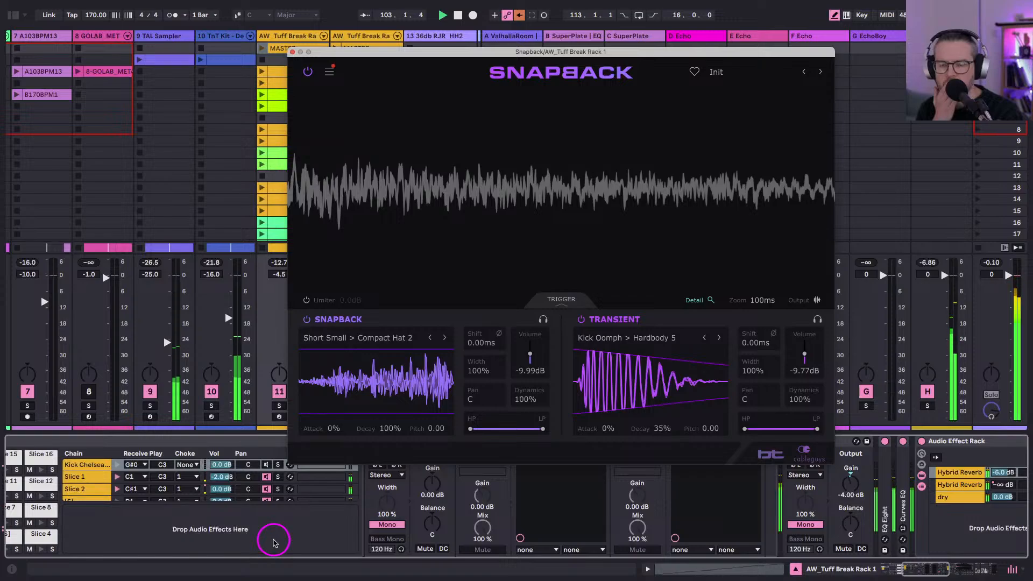
# Check the MIDI destination of the External Instrument in the kick and snare chains of the instrument rack.
pyautogui.hscroll(-10, 273, 542)
pyautogui.click(37, 484)
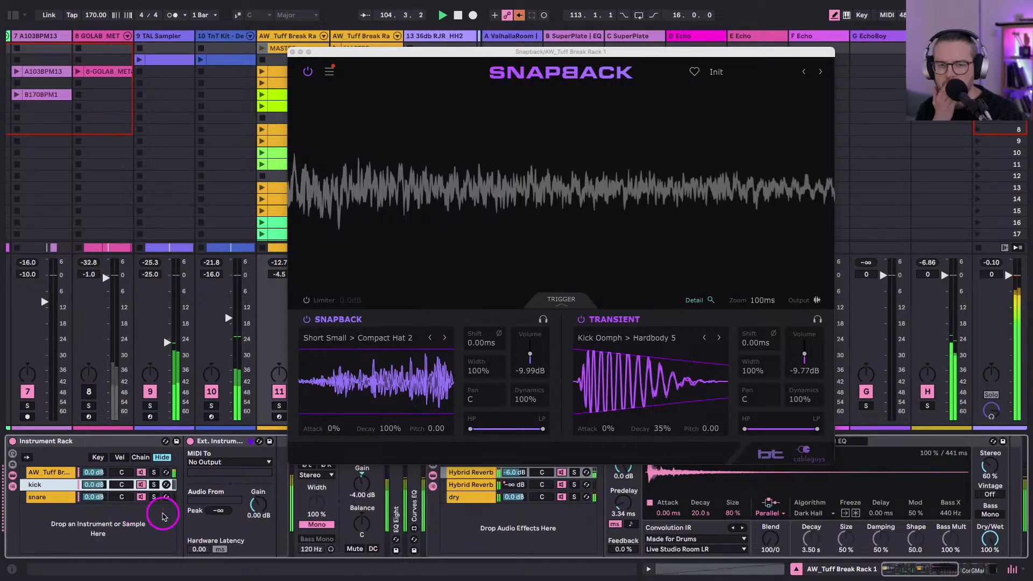
pyautogui.click(201, 461)
pyautogui.click(200, 461)
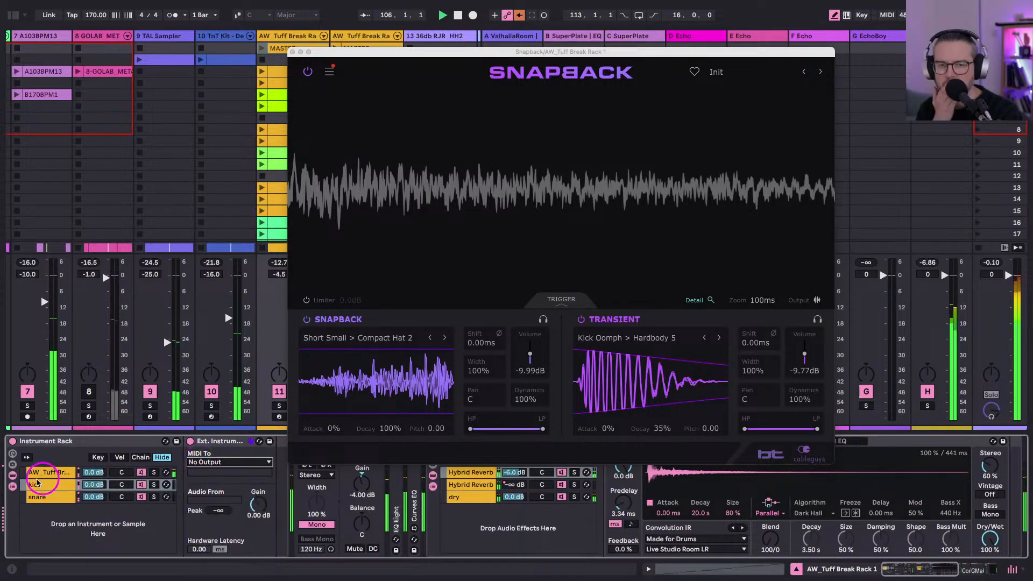
pyautogui.click(37, 497)
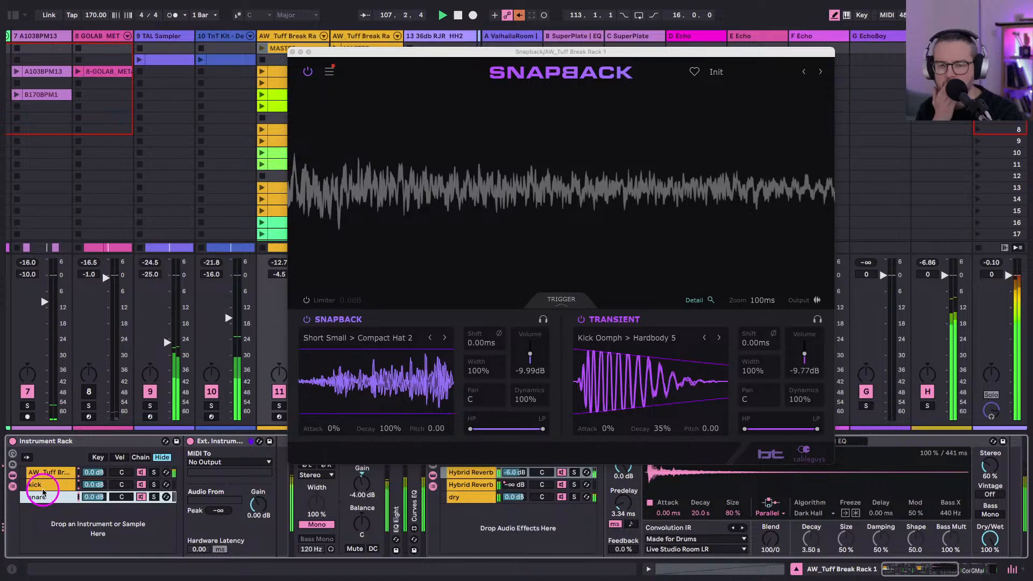
# Route the kick chain's External Instrument MIDI to AW_Tuff Break Rack 1, input 1-Snapback, and play to test the trigger.
pyautogui.click(43, 486)
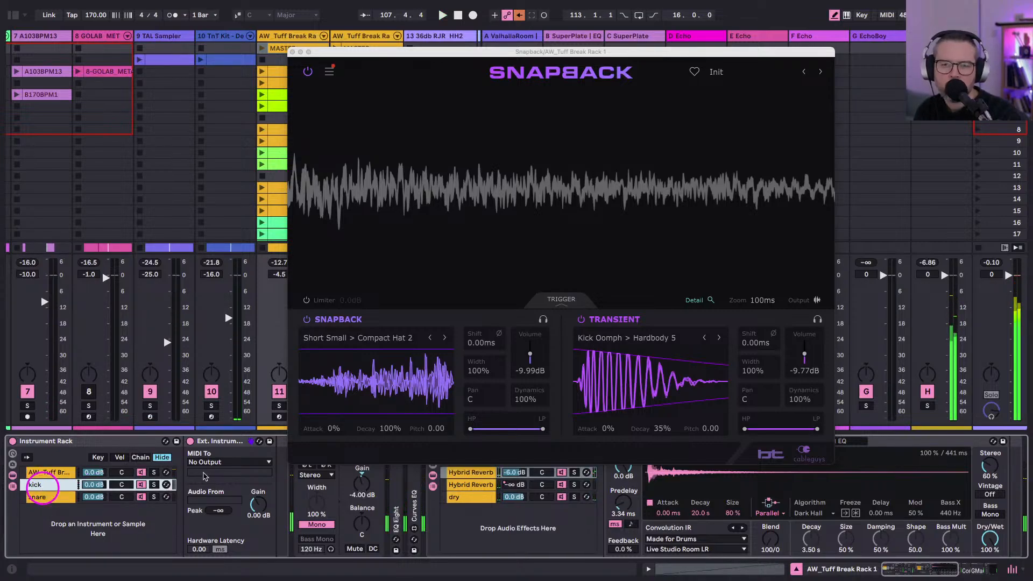
pyautogui.click(204, 463)
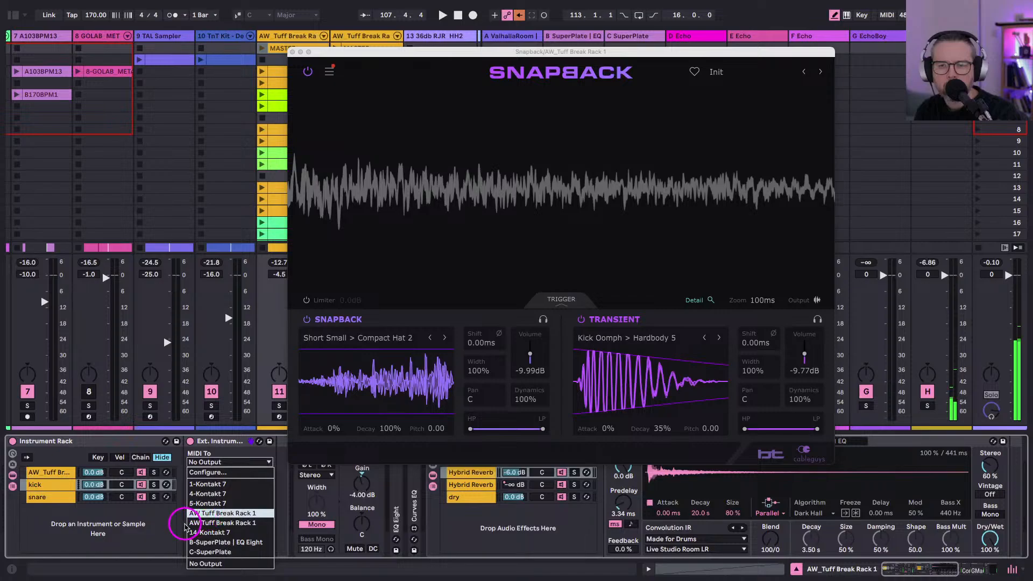
pyautogui.click(185, 515)
pyautogui.press('space')
# Route the snare chain's External Instrument MIDI to AW_Tuff Break Rack 1, input 1-Snapback, test it in playback and close the Snapback window.
pyautogui.click(50, 497)
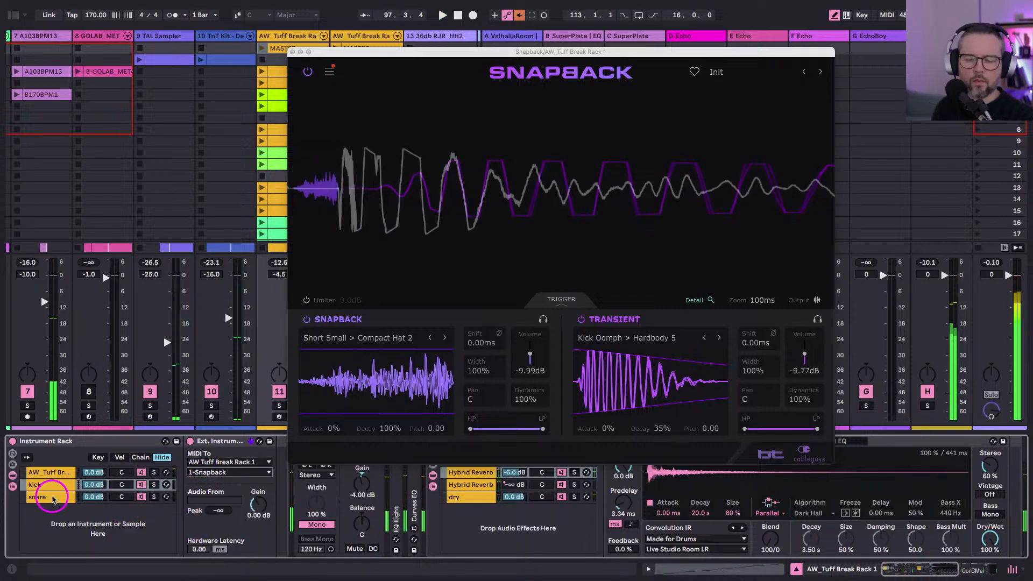
pyautogui.click(52, 498)
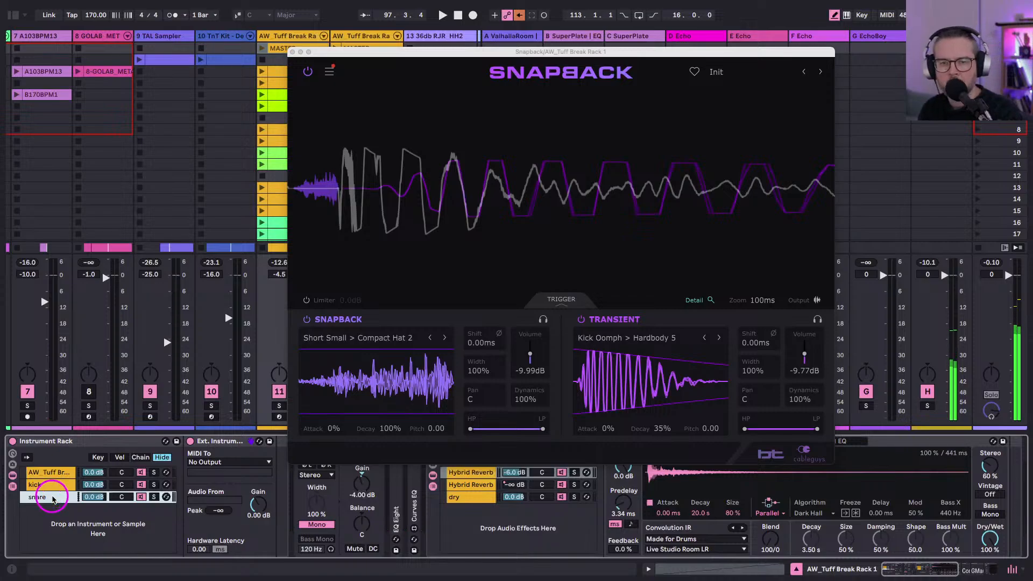
pyautogui.click(200, 461)
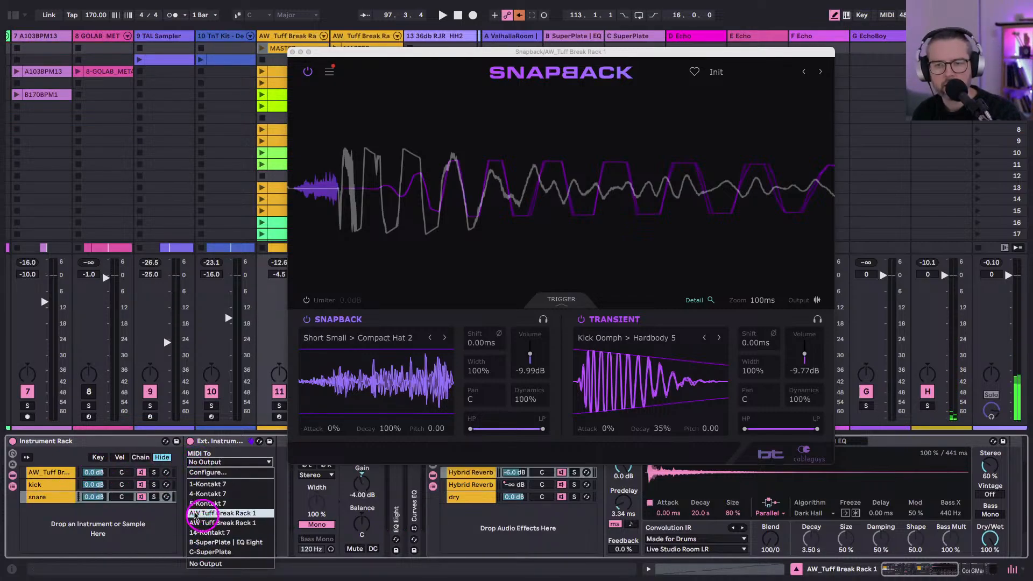
pyautogui.click(205, 516)
pyautogui.press('space')
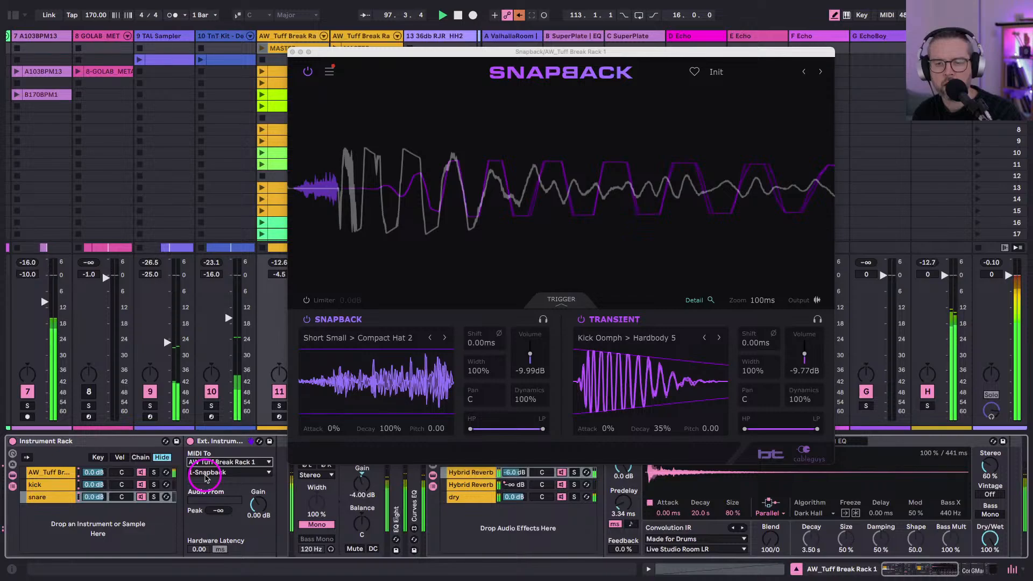
pyautogui.click(291, 53)
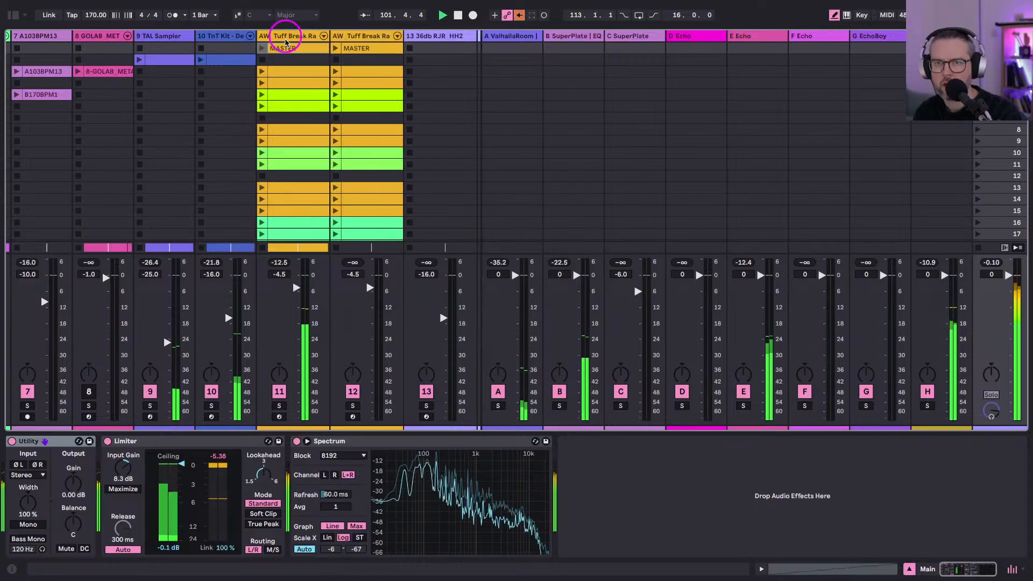
# Select track 11 and show its device chain from the Instrument Rack through the Hybrid Reverb.
pyautogui.click(285, 40)
pyautogui.click(394, 528)
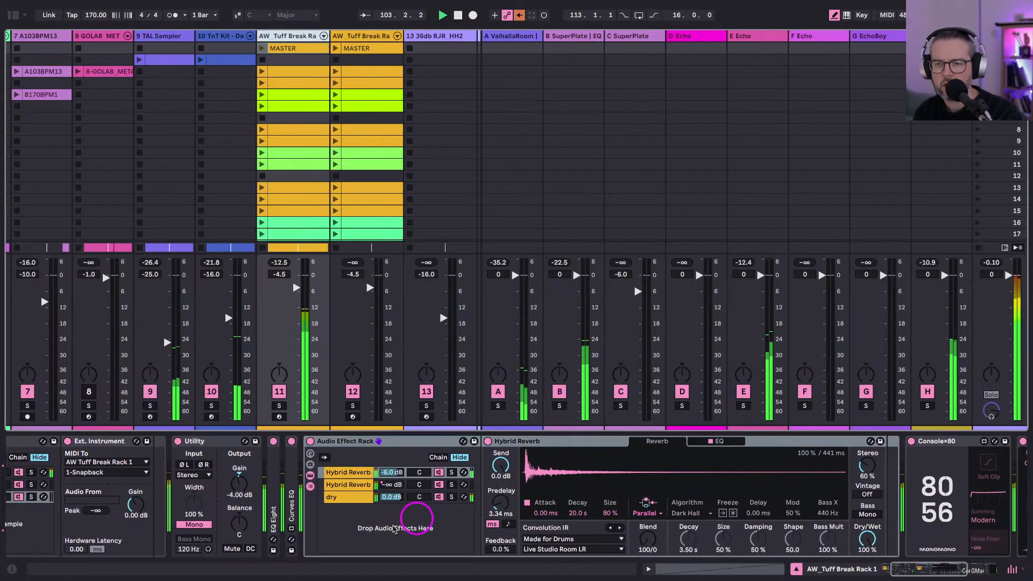
pyautogui.hscroll(-3, 371, 519)
pyautogui.click(179, 517)
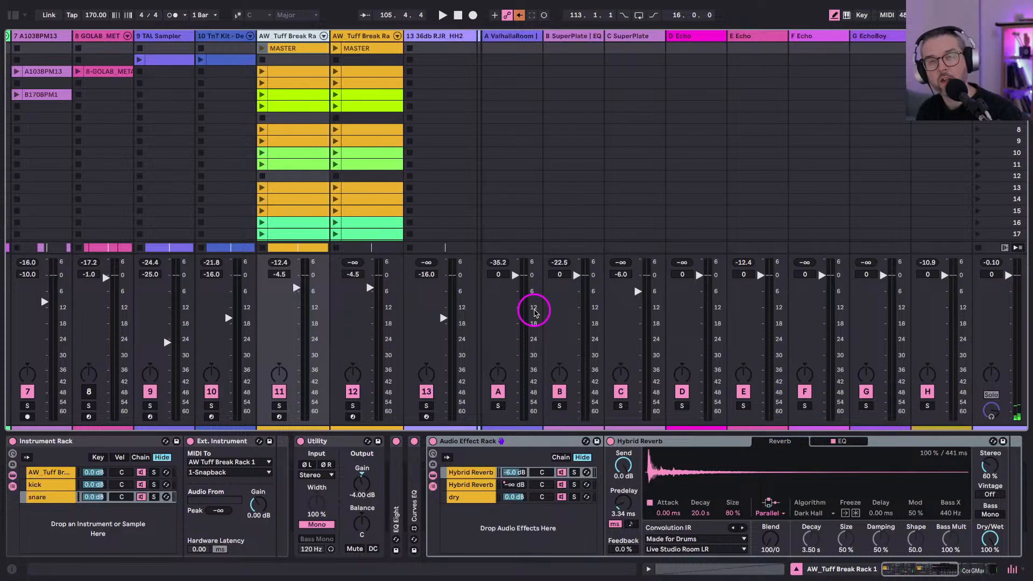
# Hide the return tracks and enlarge the mixer section to give the track meters more height.
pyautogui.hotkey('ctrl', 'alt', 'r')
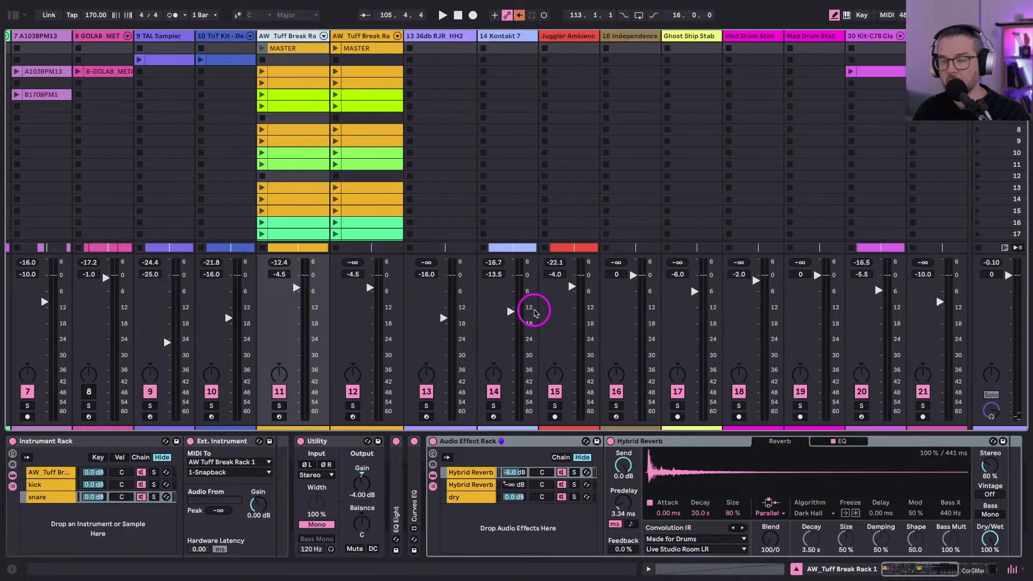
pyautogui.hscroll(-3, 557, 195)
pyautogui.hscroll(-4, 558, 196)
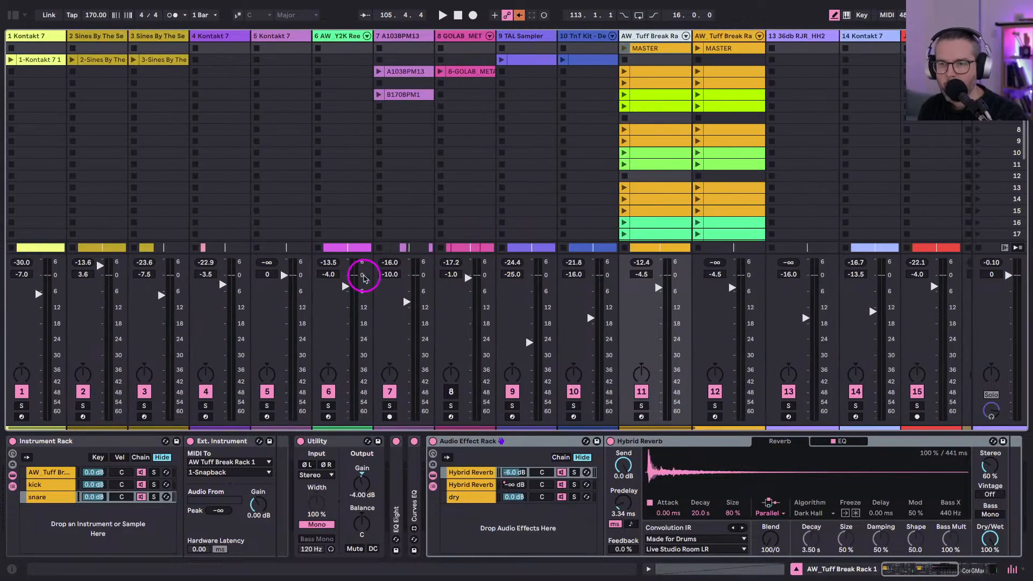
pyautogui.moveTo(345, 252); pyautogui.dragTo(335, 162)
# Show the second Hybrid Reverb chain of track 11's Audio Effect Rack and switch to the Arrangement View.
pyautogui.hscroll(6, 409, 226)
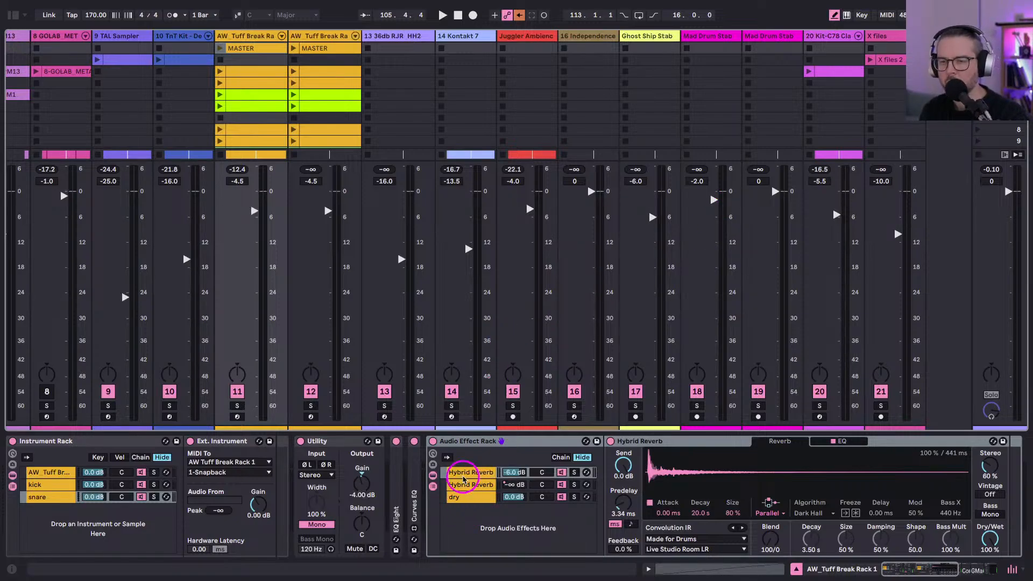
pyautogui.click(464, 484)
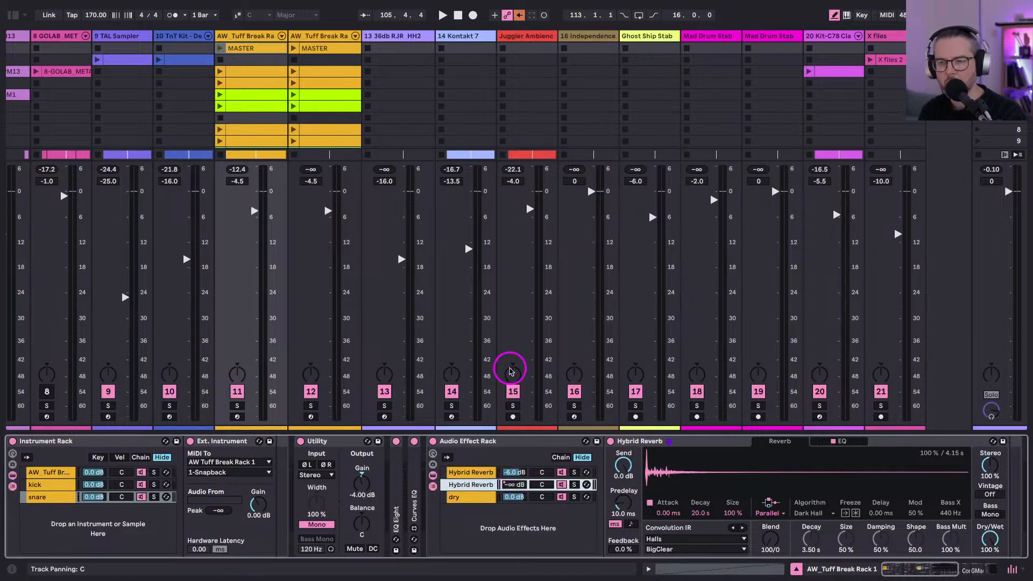
pyautogui.press('Tab')
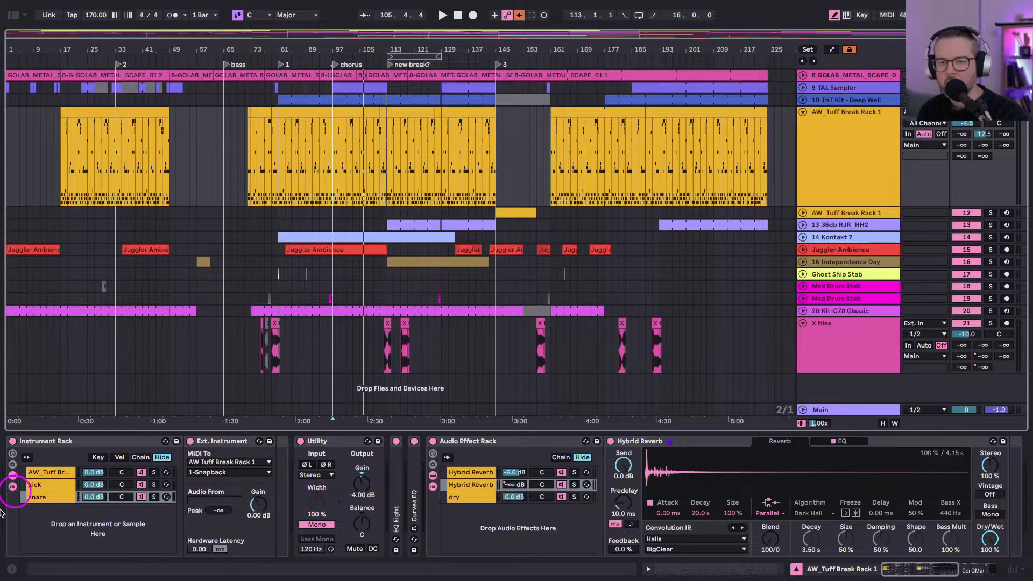
# Examine the break chain of the Instrument Rack, including its drum rack, the Slice 1 chain, the Utility and both Snapback devices.
pyautogui.click(37, 473)
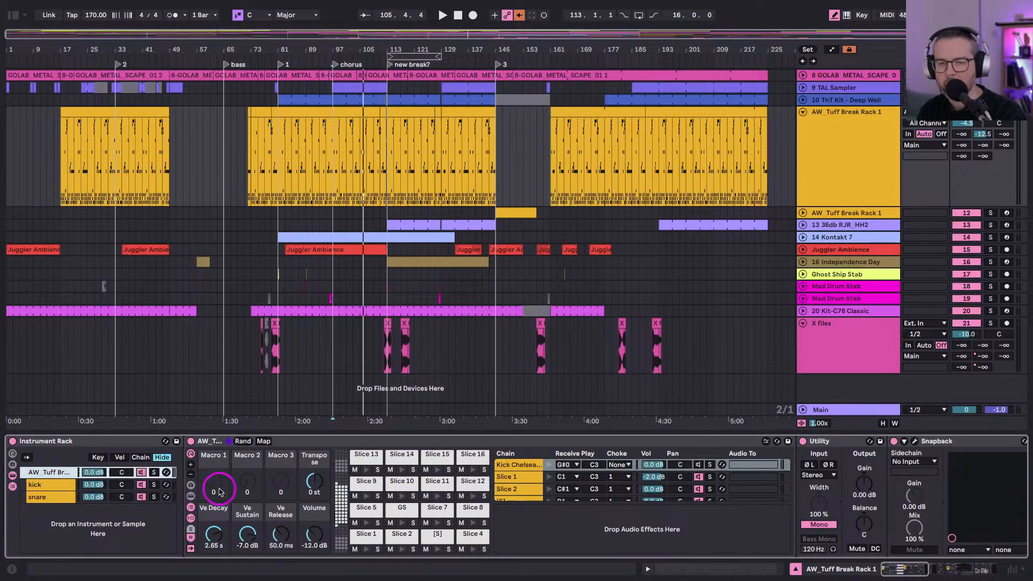
pyautogui.hscroll(4, 191, 508)
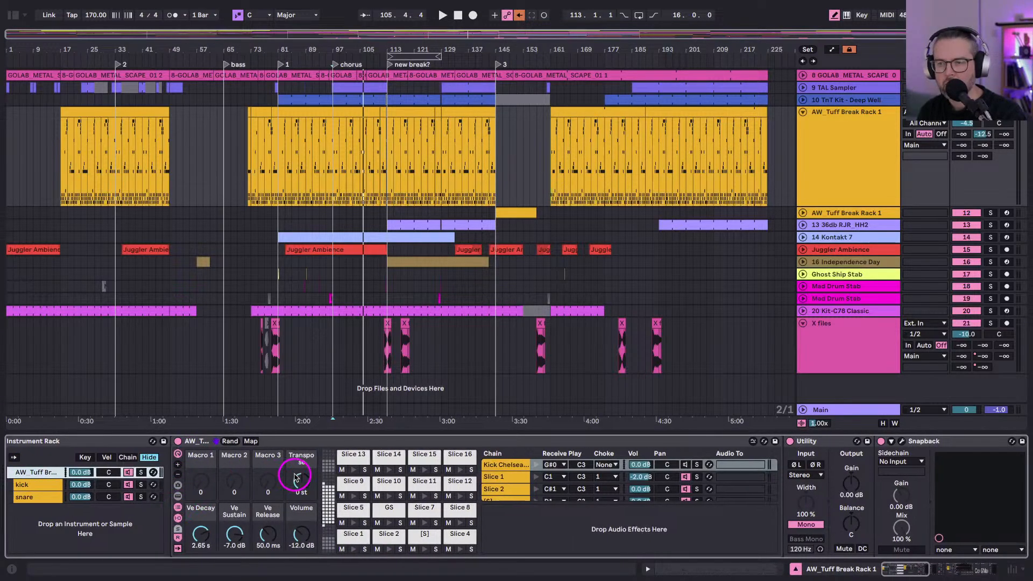
pyautogui.hscroll(-4, 147, 504)
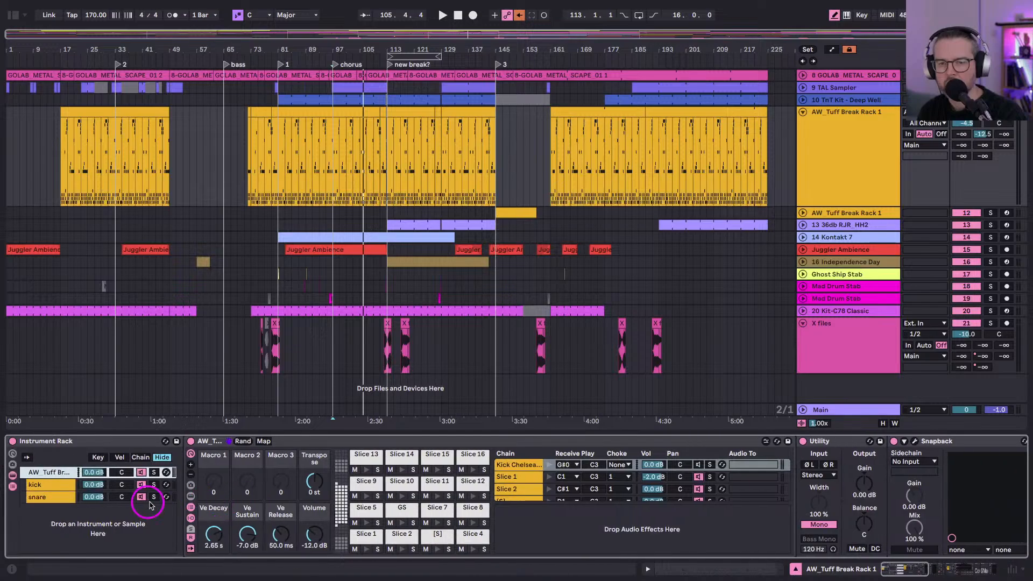
pyautogui.click(202, 441)
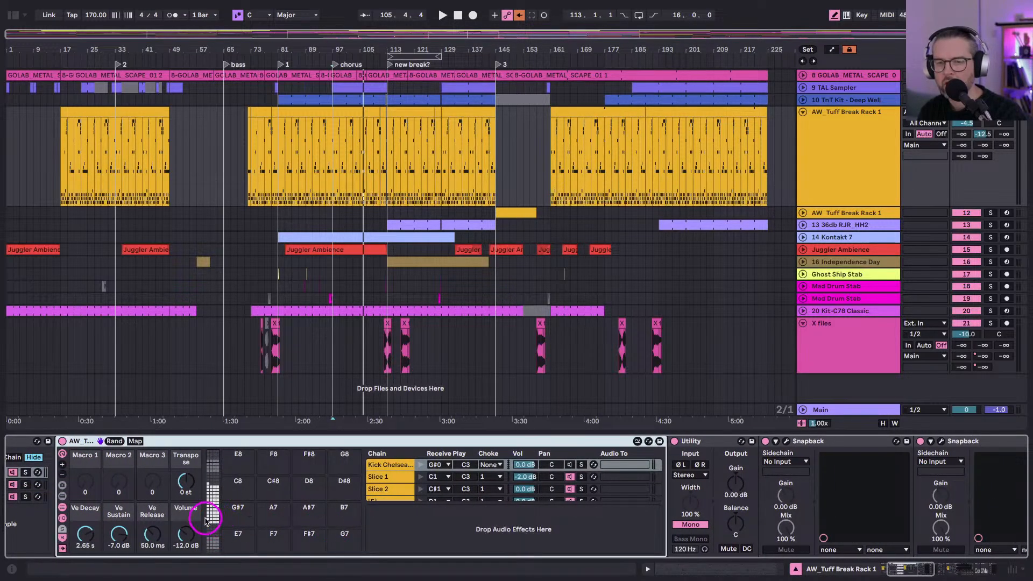
pyautogui.hscroll(5, 210, 519)
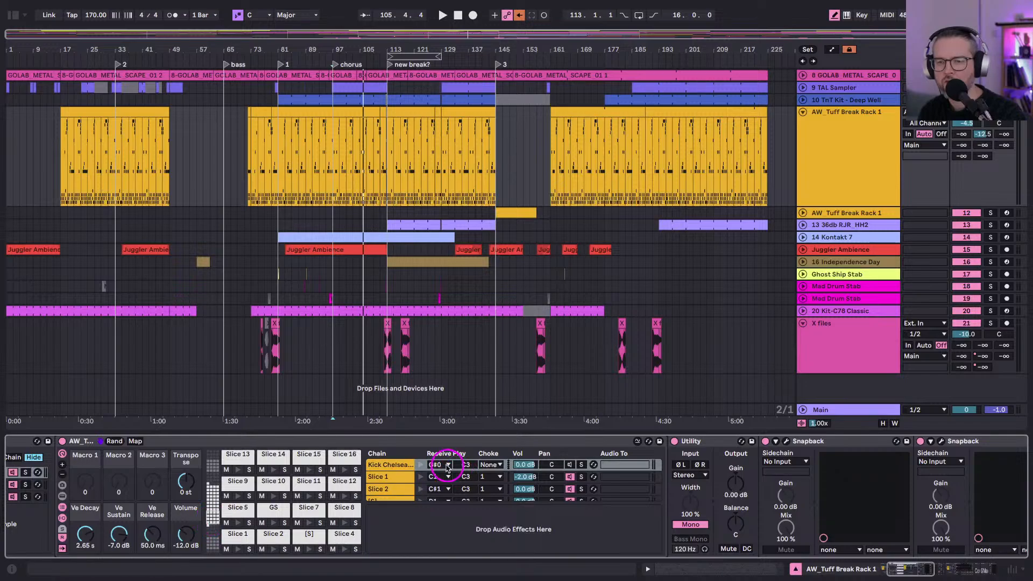
pyautogui.click(401, 477)
pyautogui.hscroll(1, 372, 487)
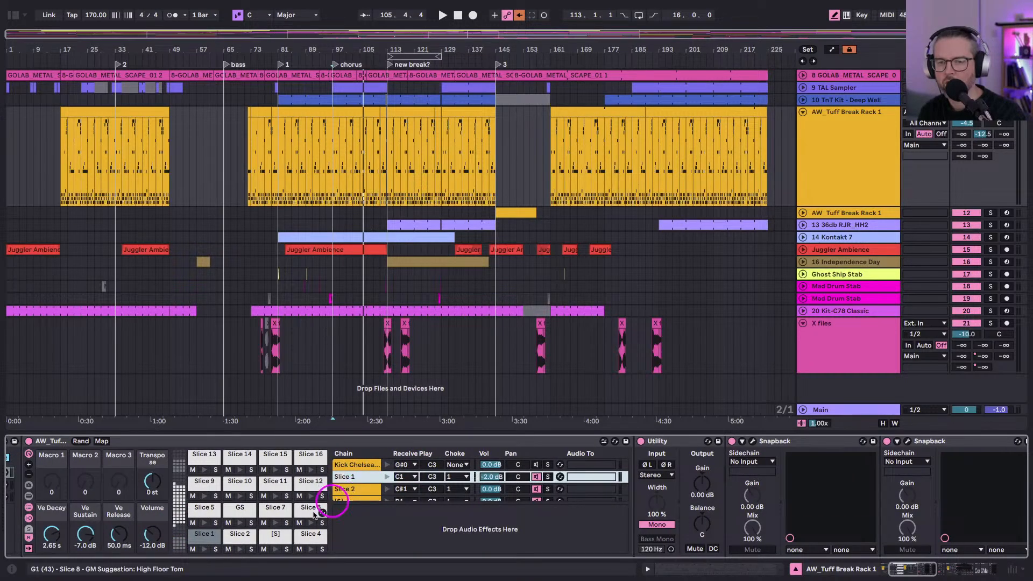
pyautogui.hscroll(5, 305, 518)
pyautogui.hscroll(2, 293, 520)
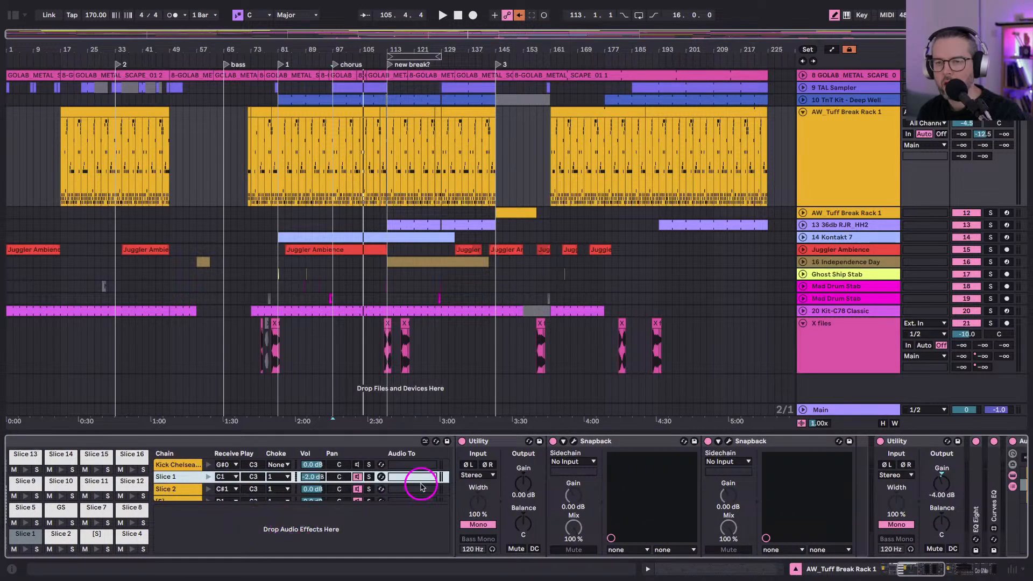
pyautogui.hscroll(6, 421, 486)
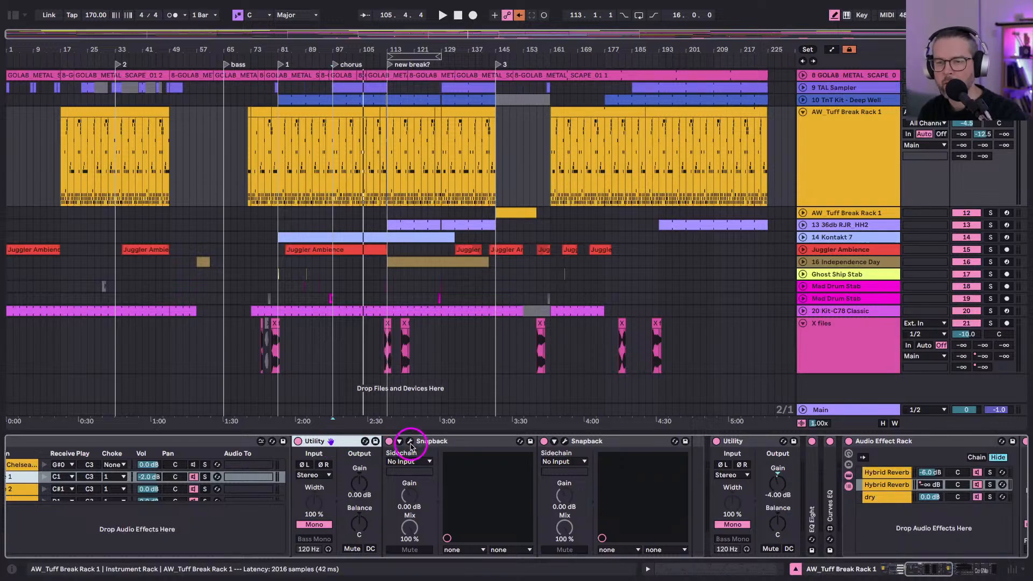
# Start playback and loop the four bars from 97 to 101 at the chorus marker.
pyautogui.press('space')
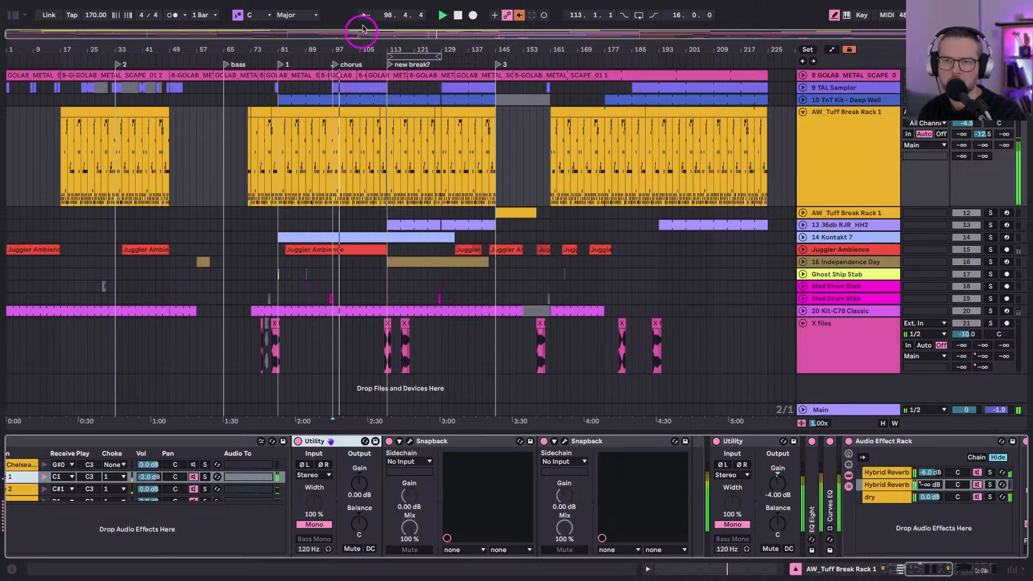
pyautogui.moveTo(358, 46); pyautogui.dragTo(357, 41)
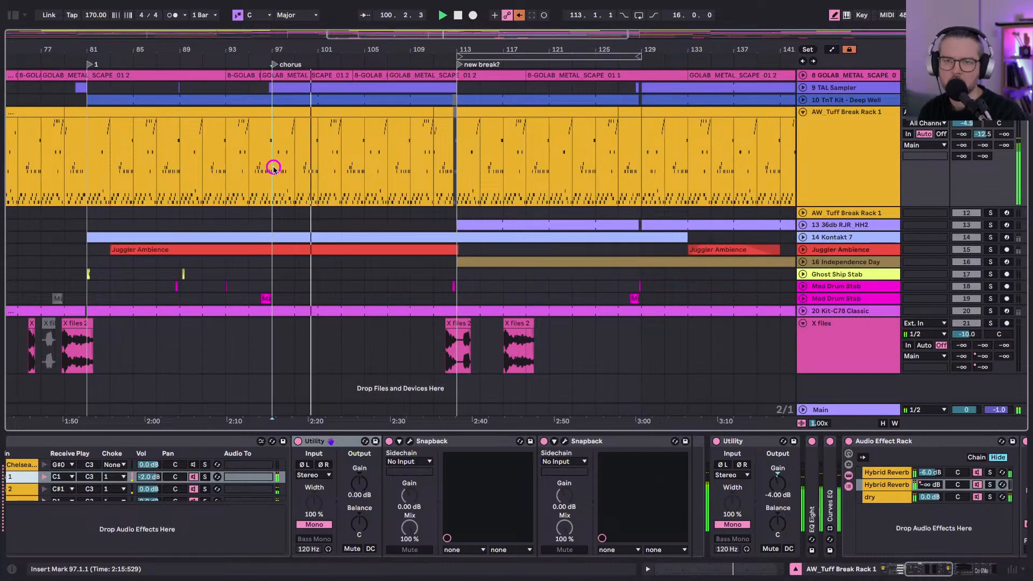
pyautogui.moveTo(272, 166); pyautogui.dragTo(311, 169)
pyautogui.hotkey('ctrl', 'l')
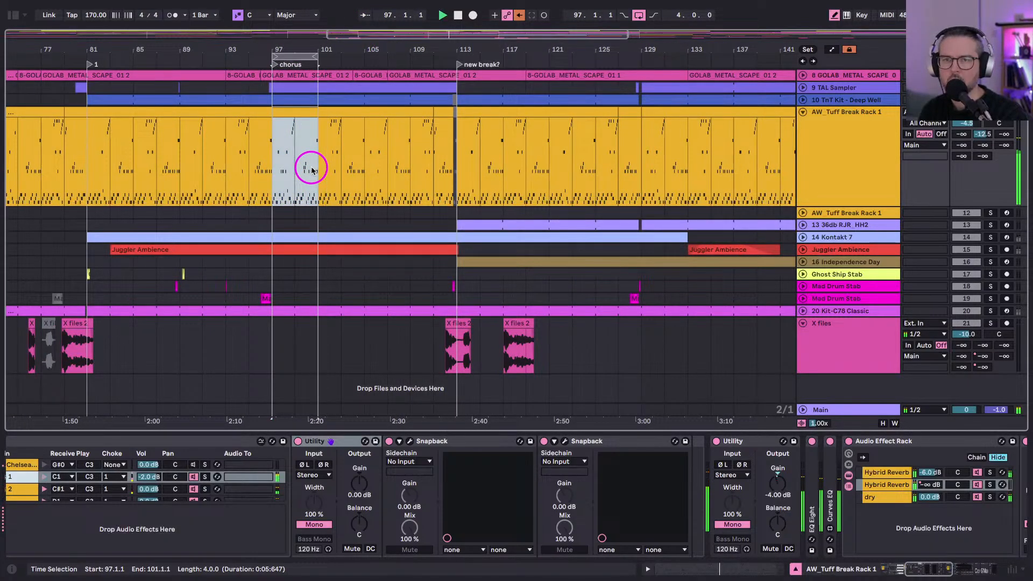
# Examine the snare chain's External Instrument and the effects following the Instrument Rack while the chorus loop plays.
pyautogui.hscroll(5, 503, 480)
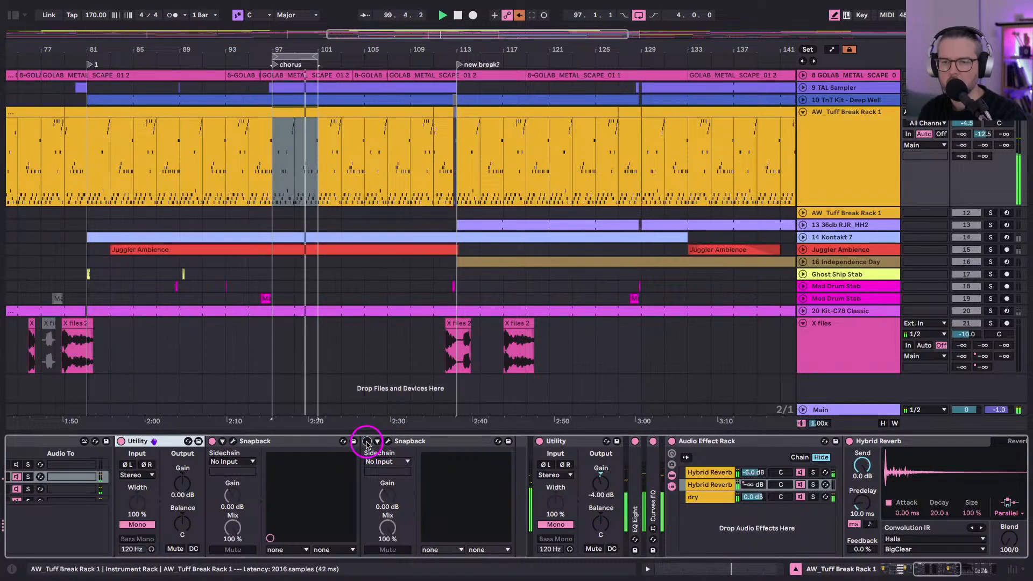
pyautogui.hscroll(-15, 388, 496)
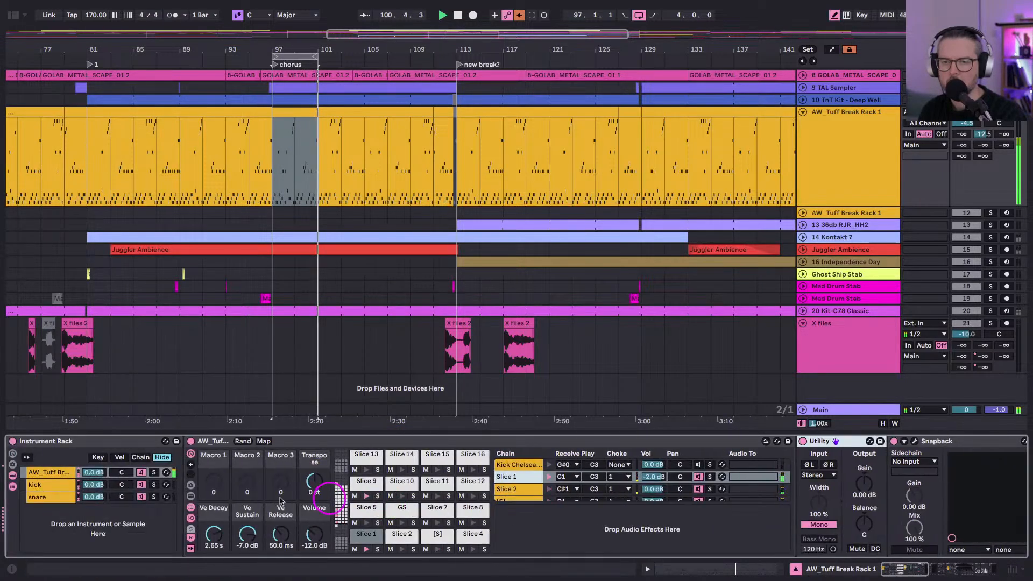
pyautogui.click(123, 487)
pyautogui.click(396, 504)
pyautogui.hscroll(-3, 396, 504)
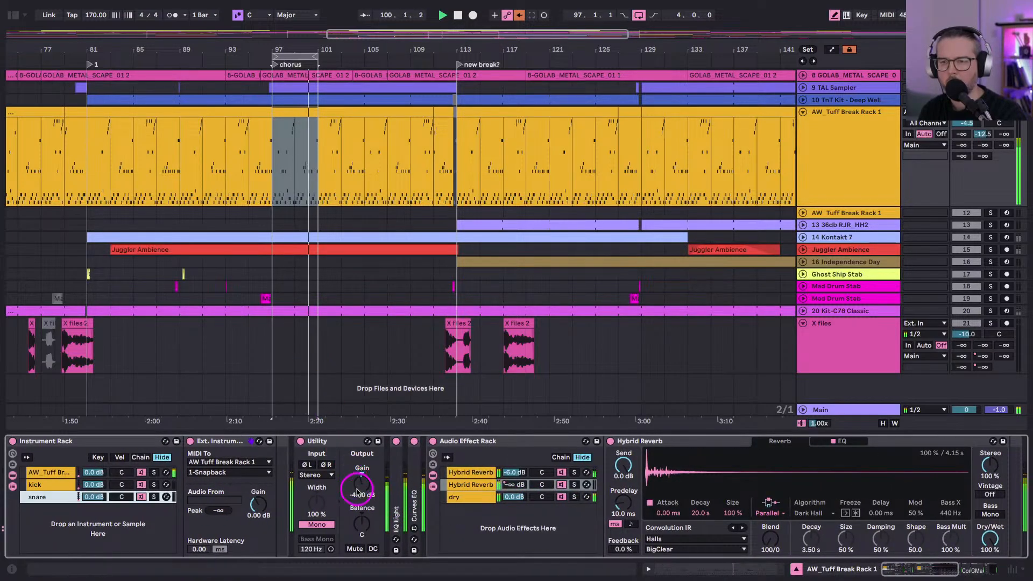
pyautogui.hscroll(10, 409, 489)
pyautogui.hscroll(-10, 452, 484)
pyautogui.click(62, 492)
pyautogui.click(53, 498)
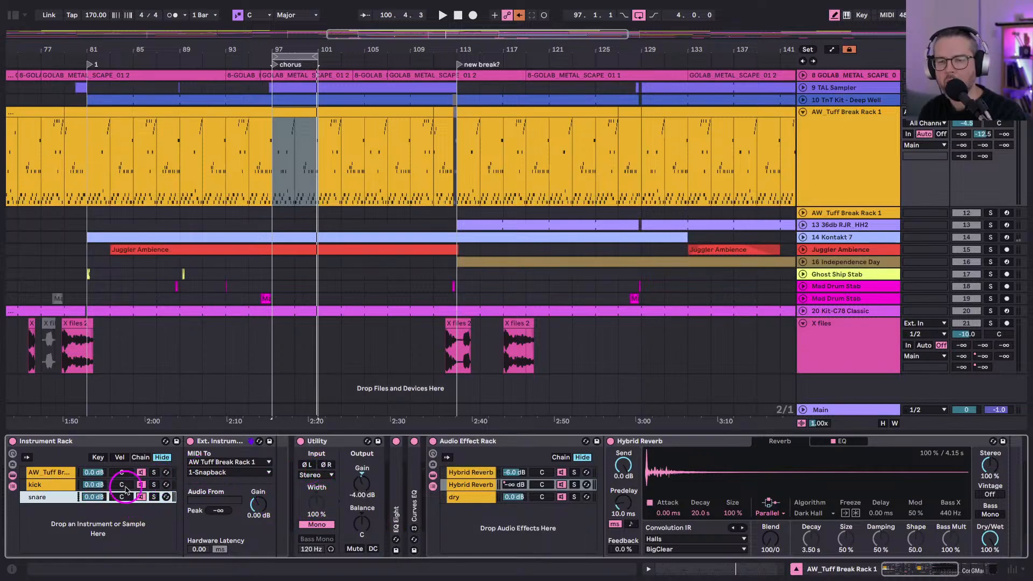
# Play the loop with the break chain shown and compare the sound with the second Snapback bypassed and re-enabled.
pyautogui.press('space')
pyautogui.click(48, 472)
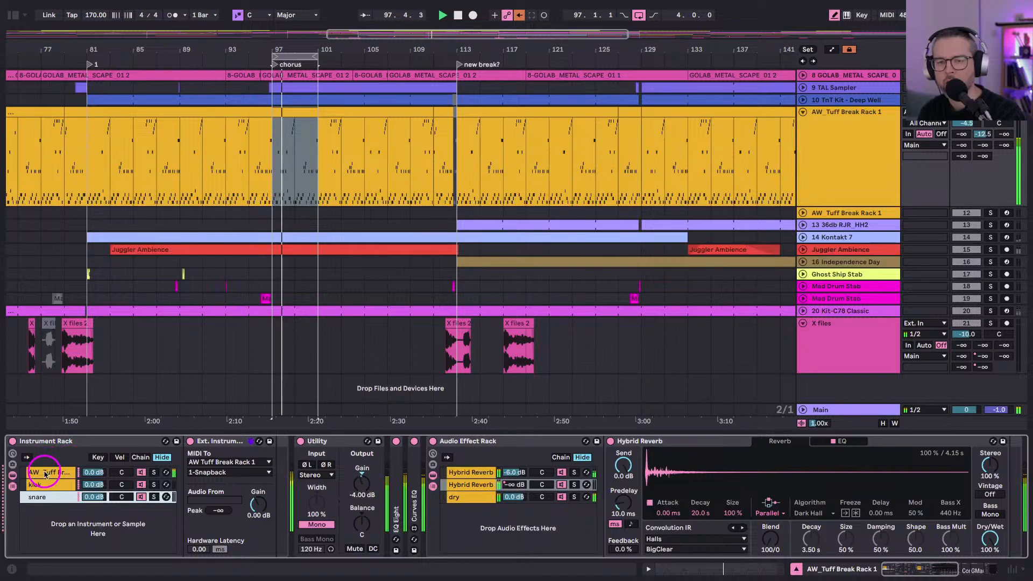
pyautogui.hscroll(10, 430, 484)
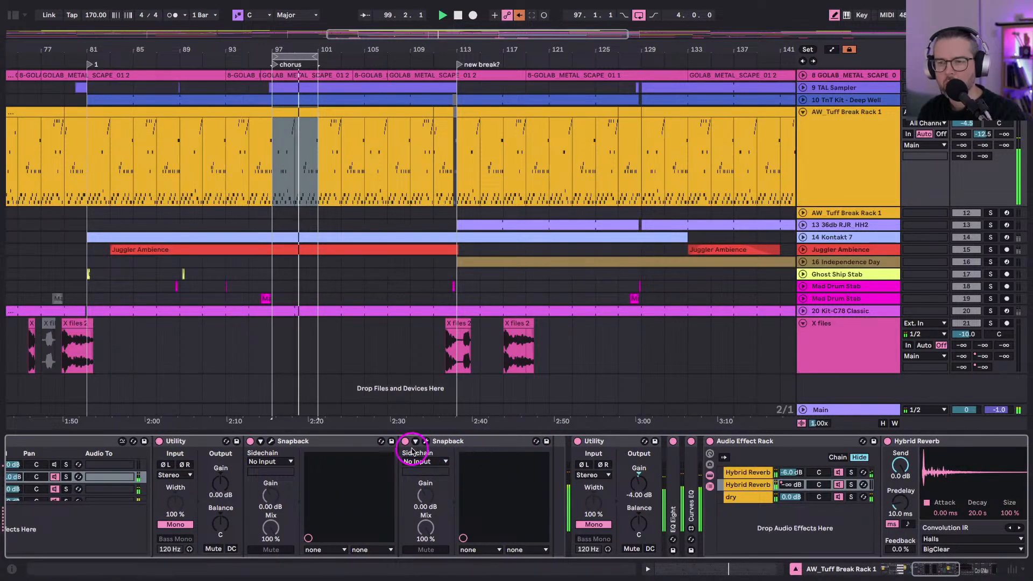
pyautogui.click(404, 442)
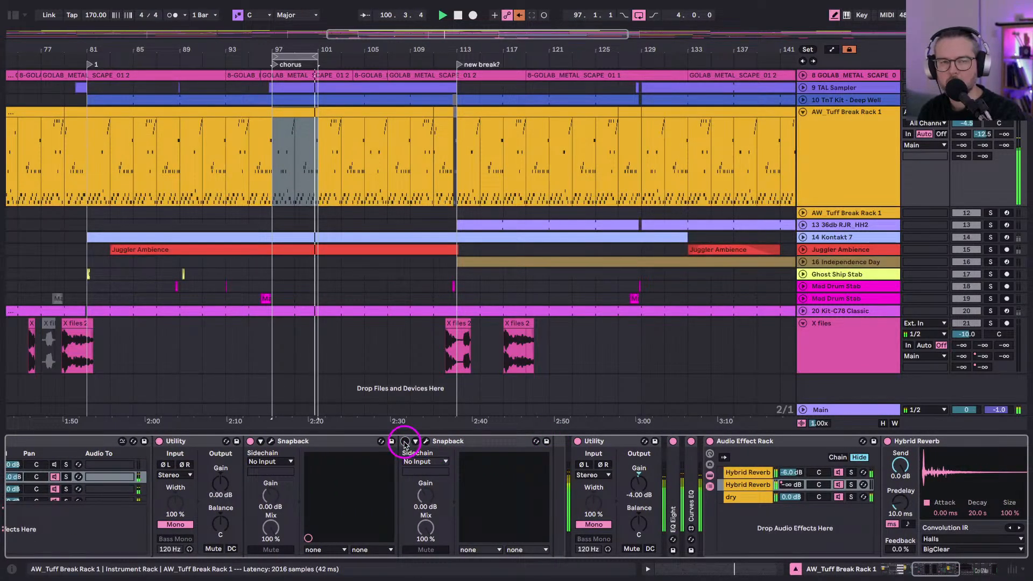
pyautogui.click(404, 442)
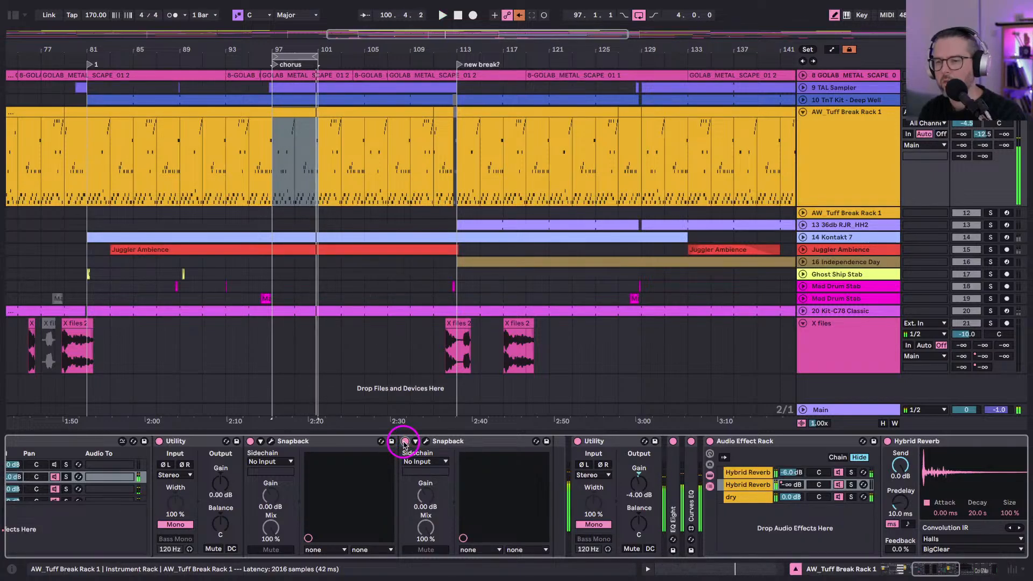
# Expand track 11's EQ Eight to check its curve, fold it again and expand the Curves EQ.
pyautogui.hscroll(5, 517, 510)
pyautogui.hscroll(3, 518, 510)
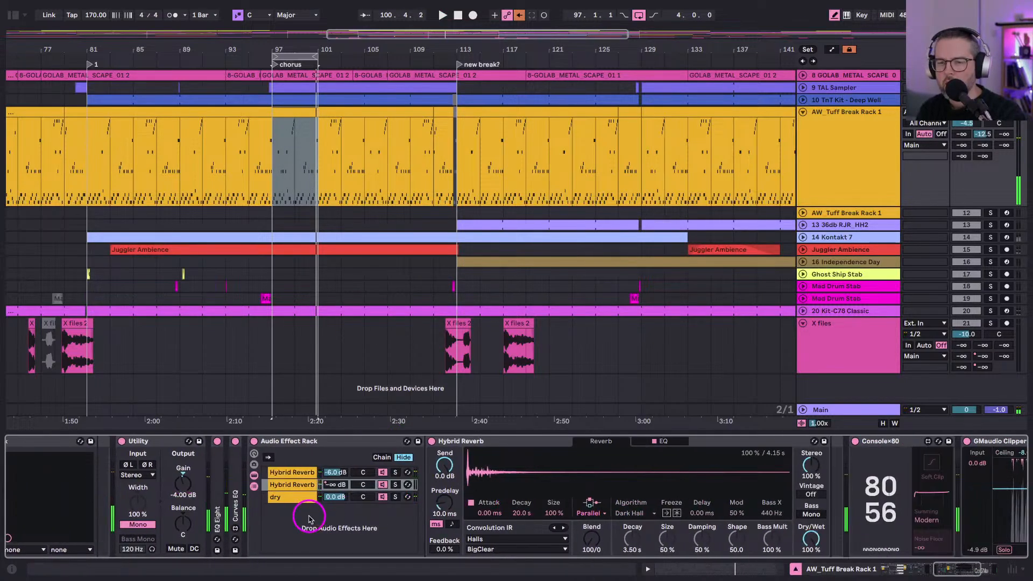
pyautogui.doubleClick(214, 476)
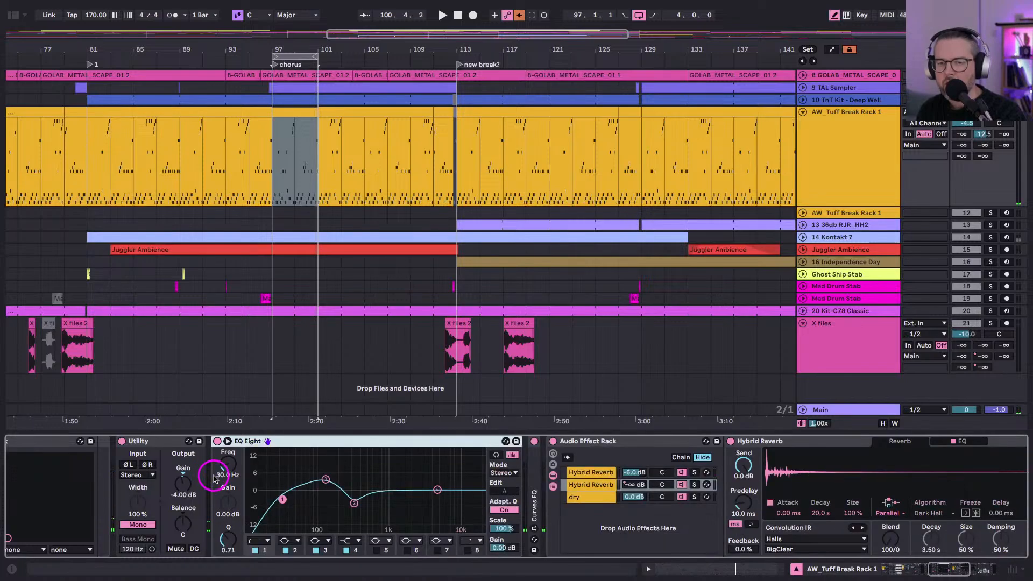
pyautogui.doubleClick(265, 445)
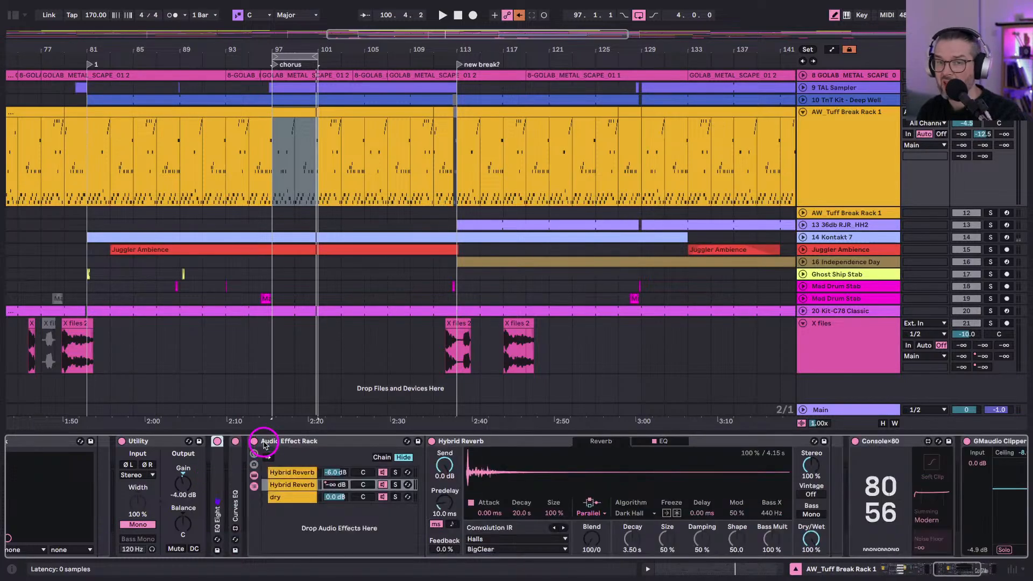
pyautogui.doubleClick(236, 463)
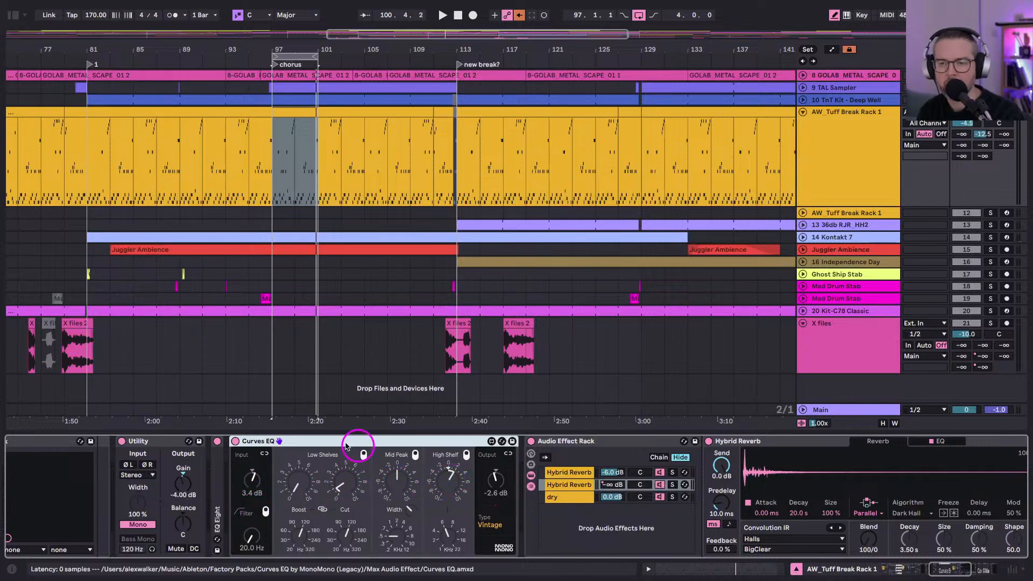
# Fold the Curves EQ and select the second Hybrid Reverb chain in the Audio Effect Rack.
pyautogui.doubleClick(283, 440)
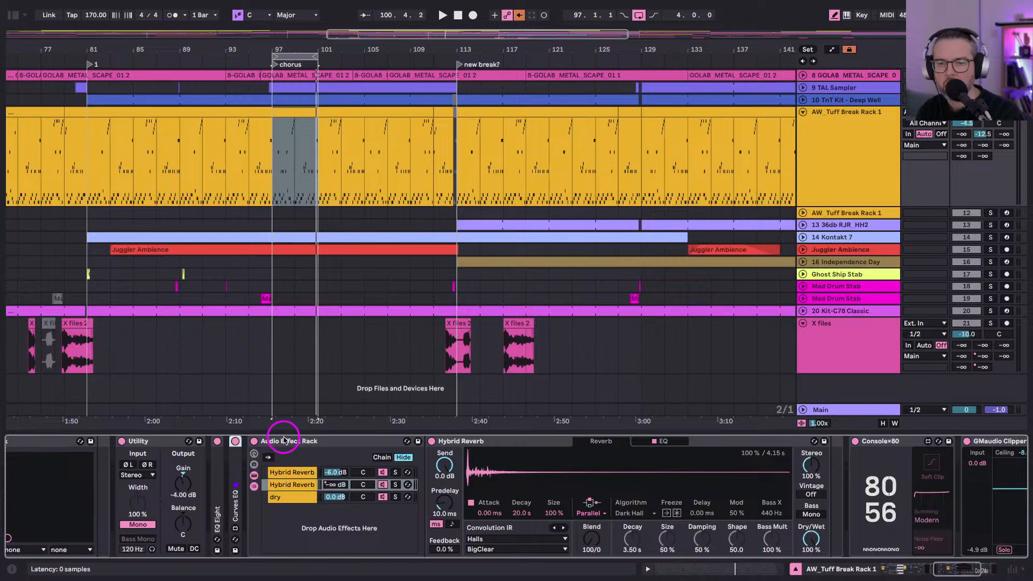
pyautogui.click(282, 442)
pyautogui.click(301, 498)
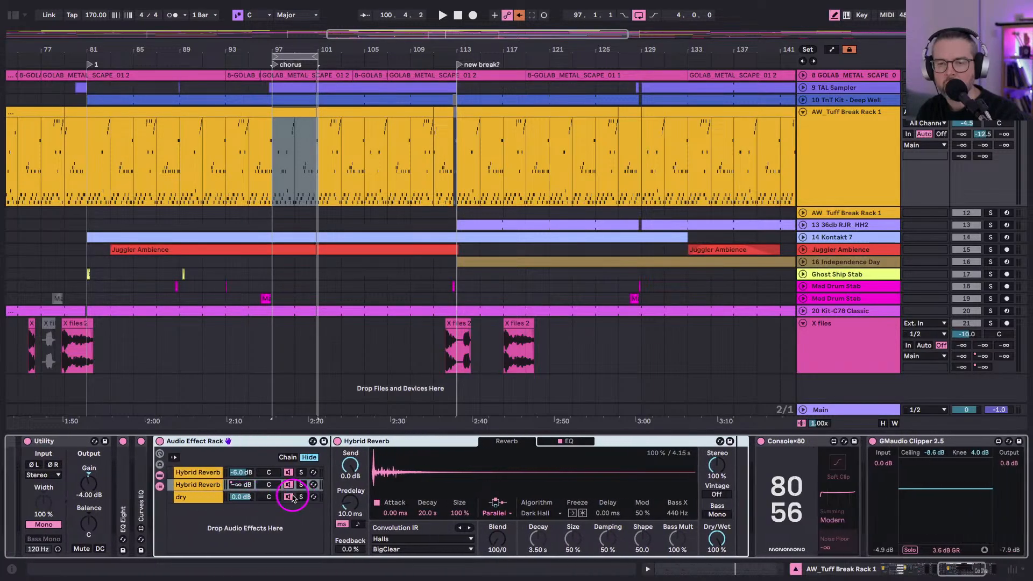
pyautogui.click(194, 484)
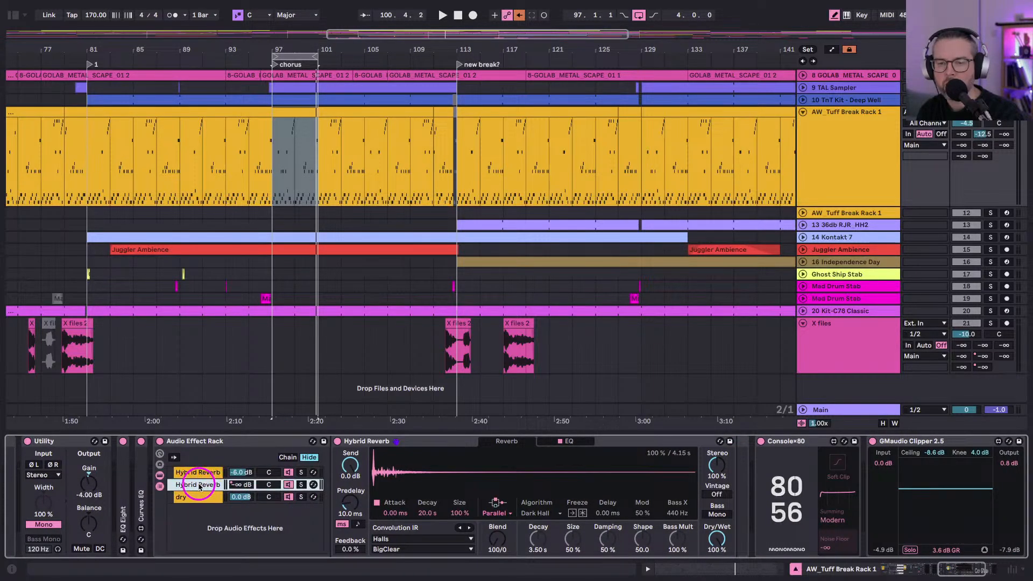
# Try automating the second Hybrid Reverb chain's volume to 6.0 dB across bars 97 and 98 while the chorus loop plays.
pyautogui.press('a')
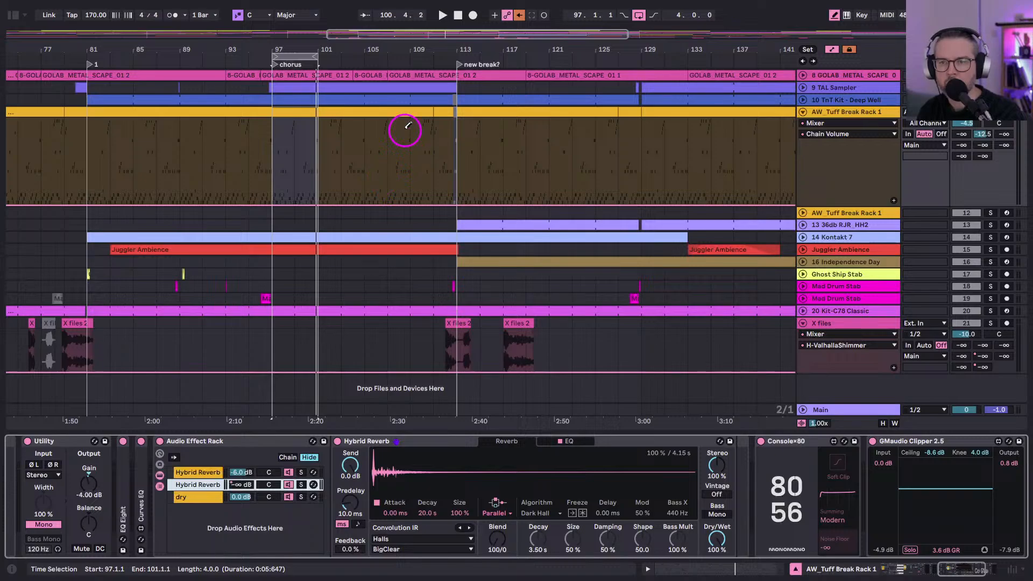
pyautogui.moveTo(385, 33); pyautogui.dragTo(379, 24)
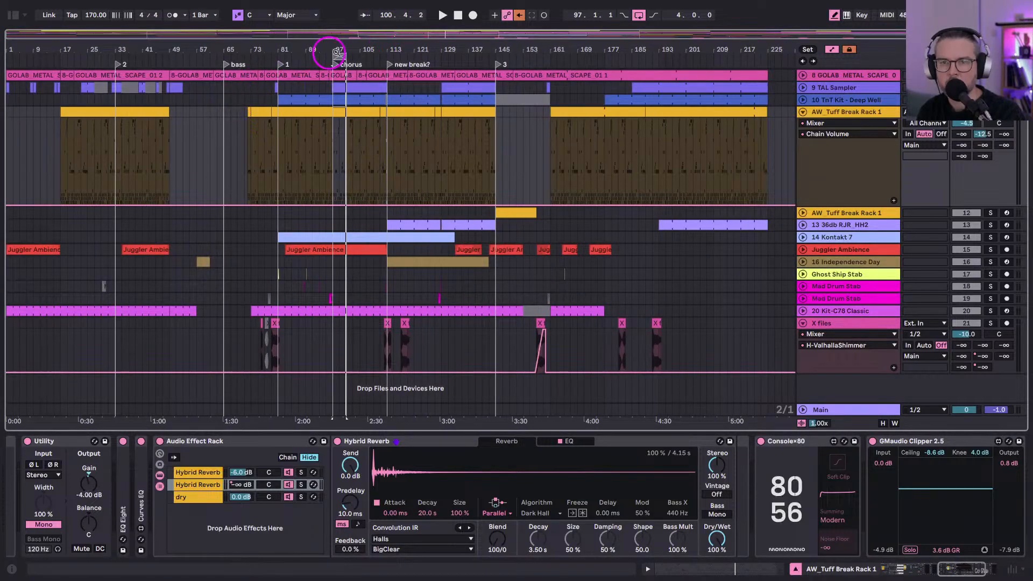
pyautogui.moveTo(318, 46); pyautogui.dragTo(314, 49)
pyautogui.scroll(5, 517, 162)
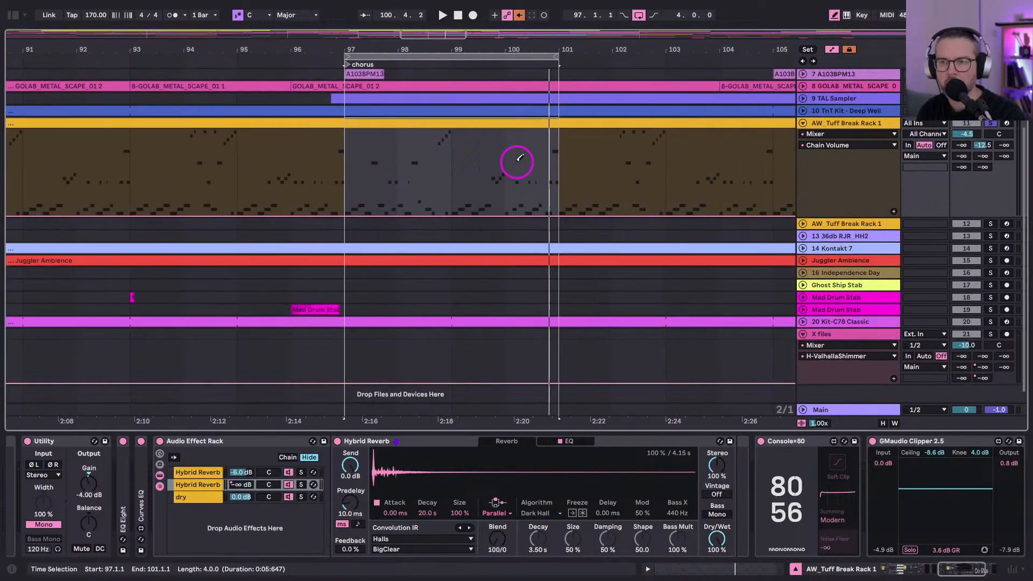
pyautogui.press('space')
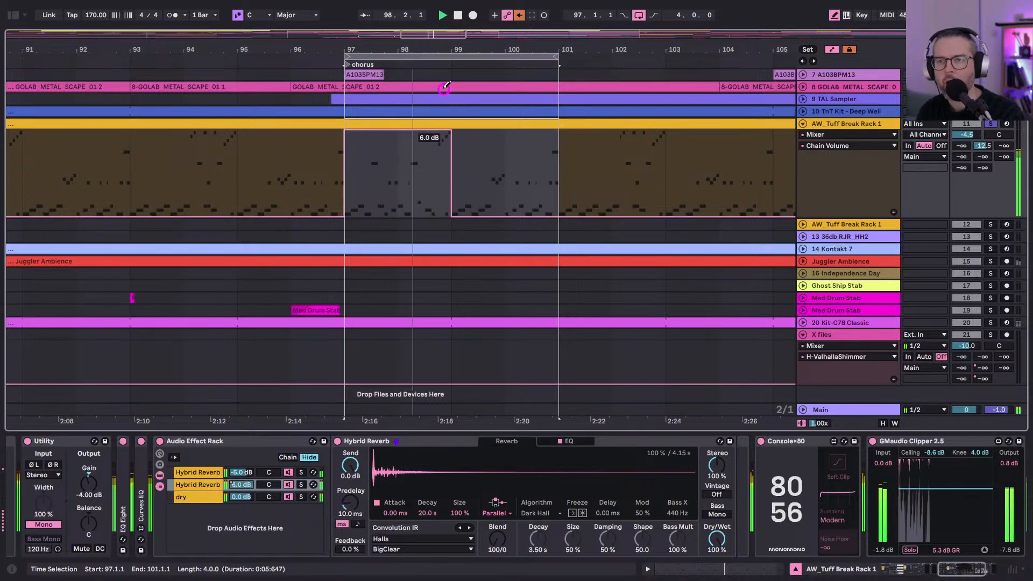
pyautogui.press('b')
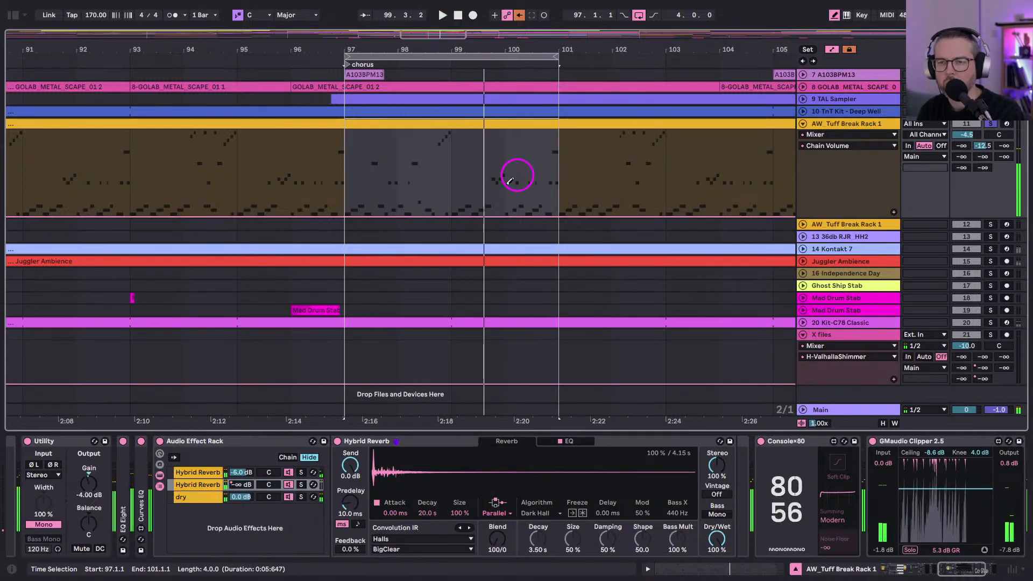
# Delete the second Hybrid Reverb chain from the Audio Effect Rack and show the remaining Hybrid Reverb.
pyautogui.click(204, 486)
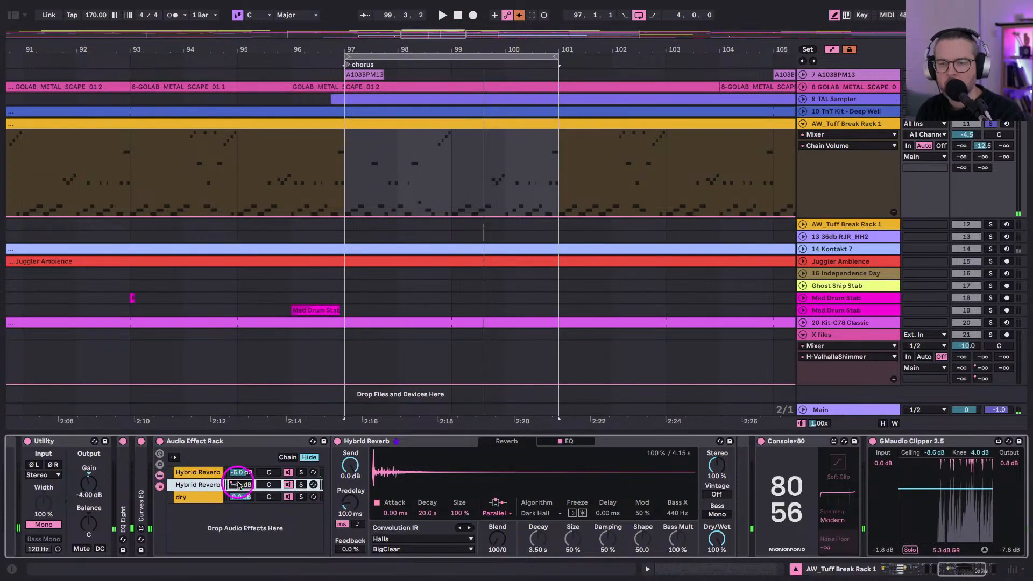
pyautogui.press('Delete')
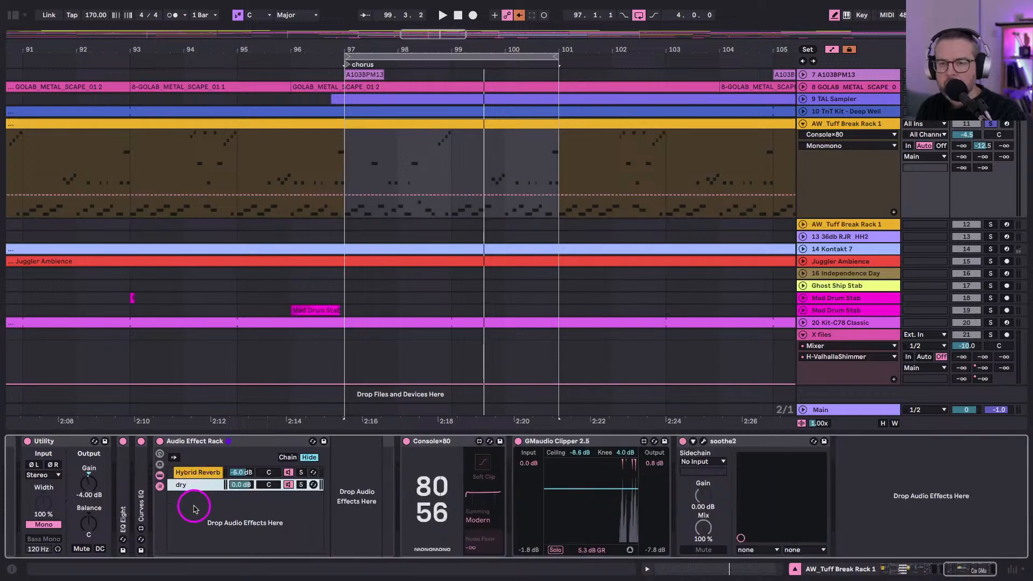
pyautogui.click(193, 472)
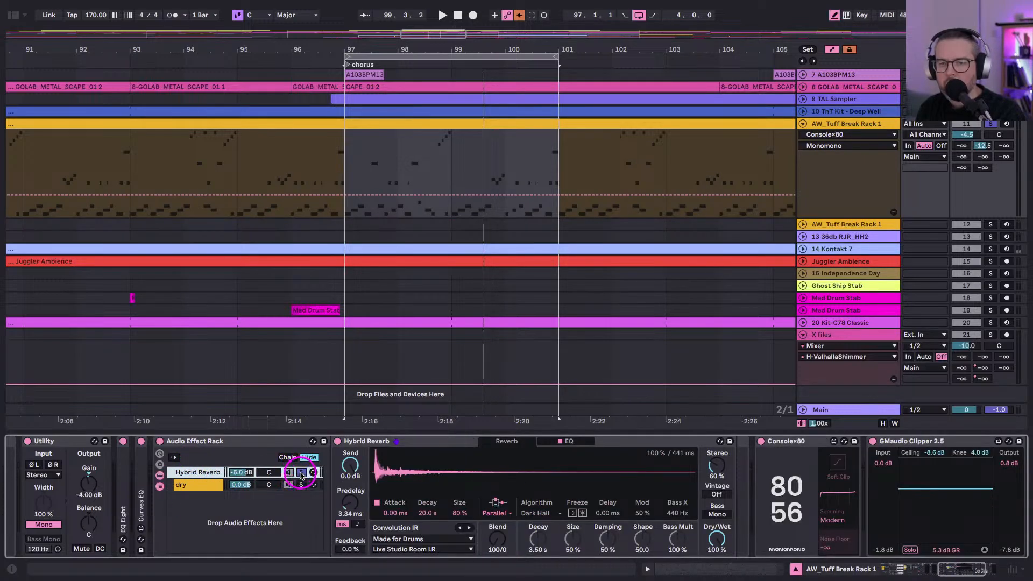
# Play the chorus loop and compare the remaining Hybrid Reverb chain soloed and unsoloed.
pyautogui.click(325, 422)
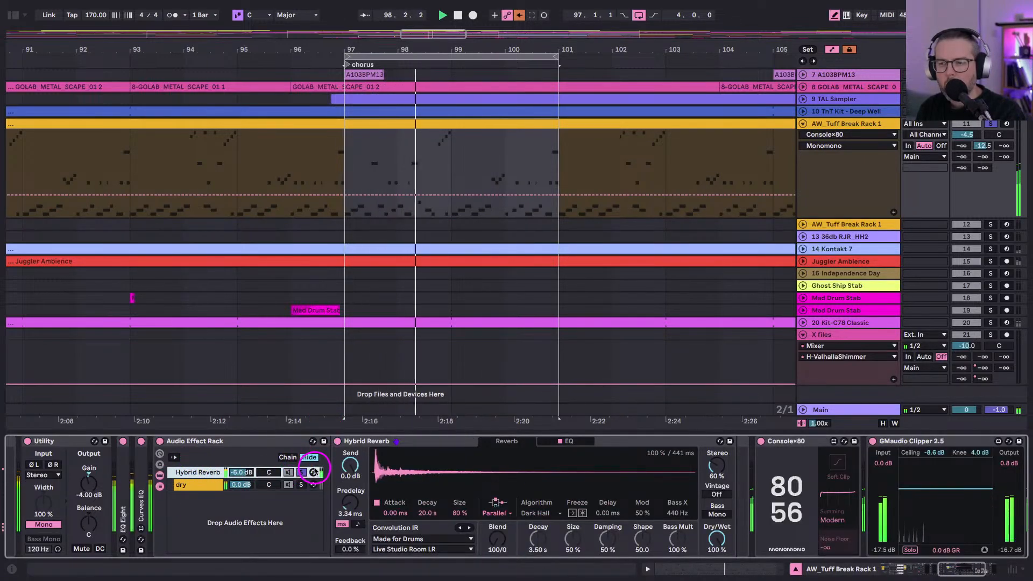
pyautogui.click(313, 472)
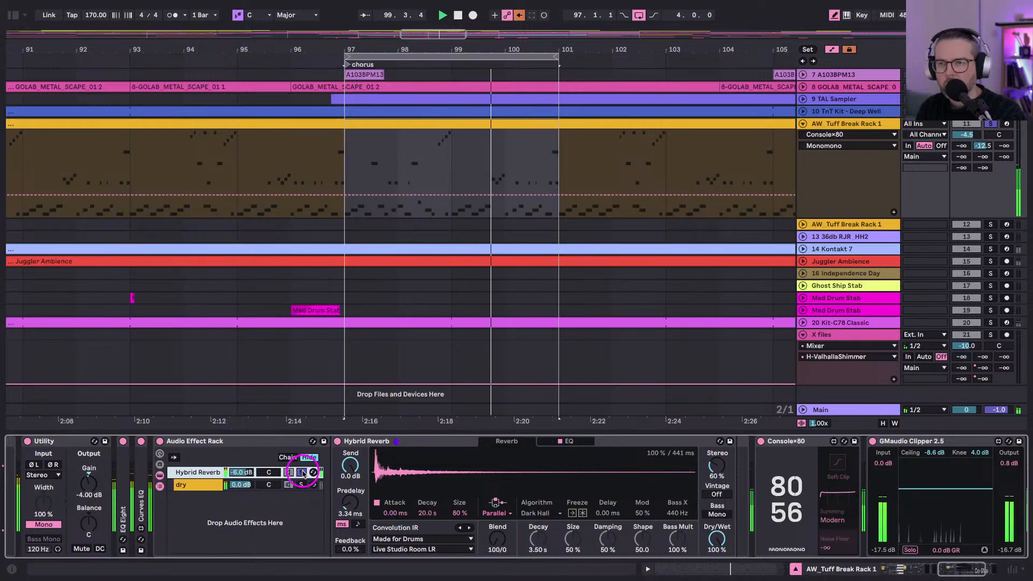
pyautogui.click(303, 472)
pyautogui.press('space')
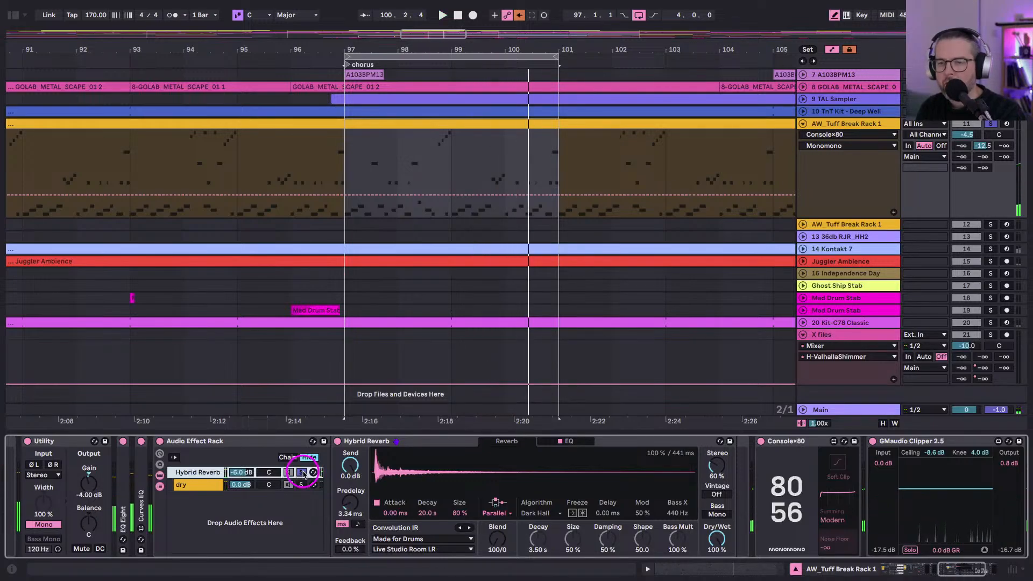
pyautogui.click(301, 473)
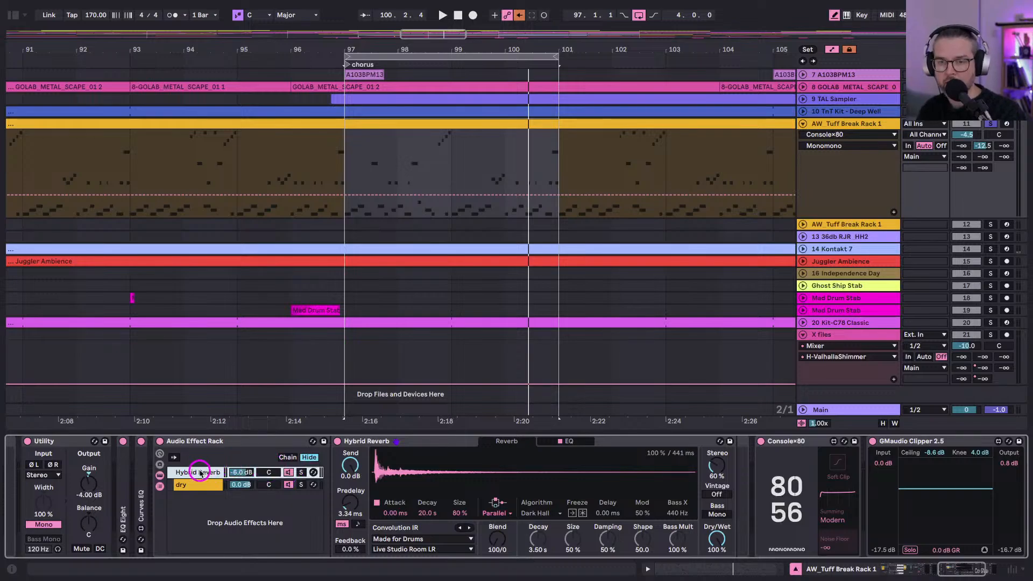
# Hide the automation lanes and show a wider stretch of the arrangement around the chorus.
pyautogui.click(191, 442)
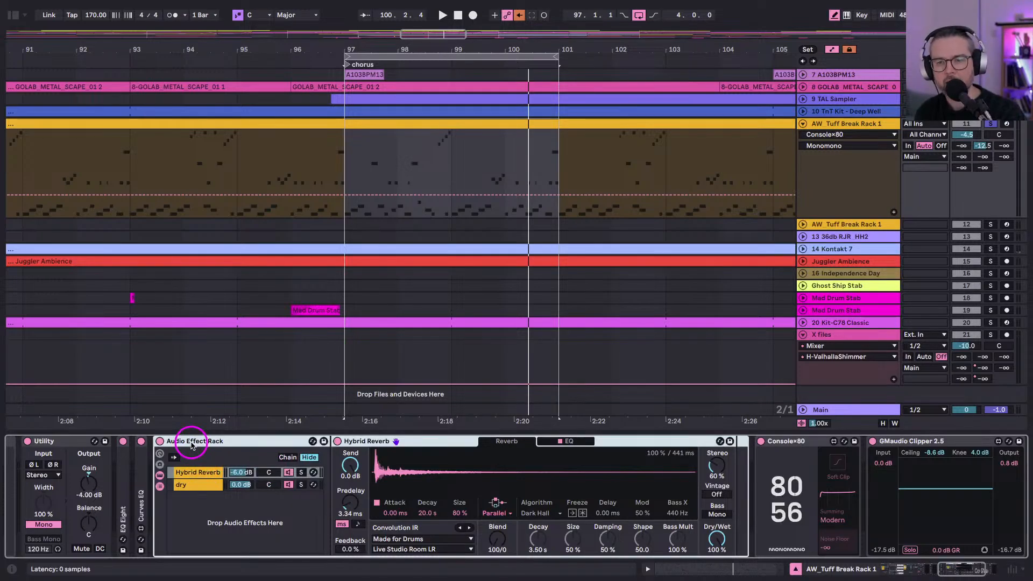
pyautogui.click(198, 473)
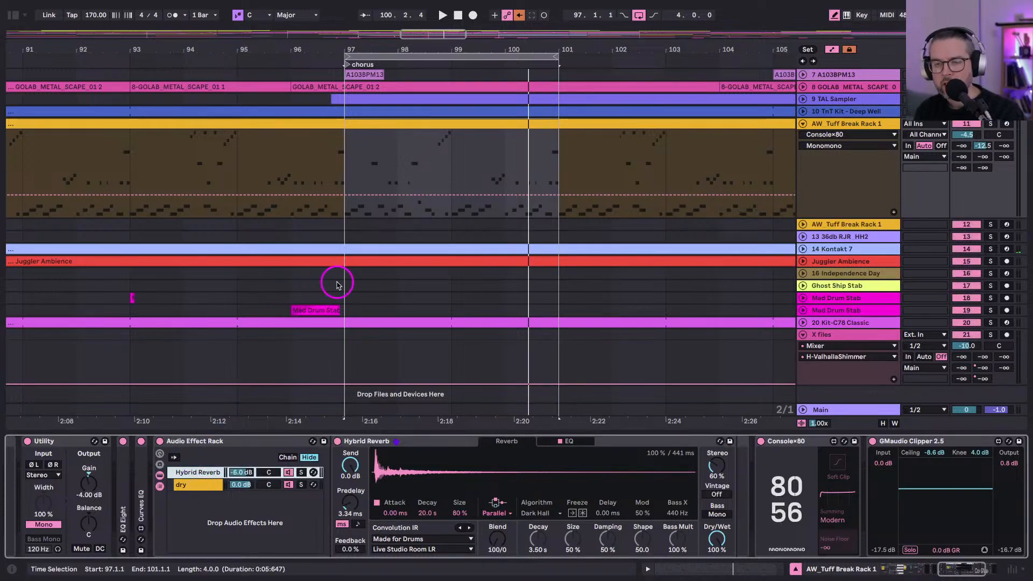
pyautogui.press('a')
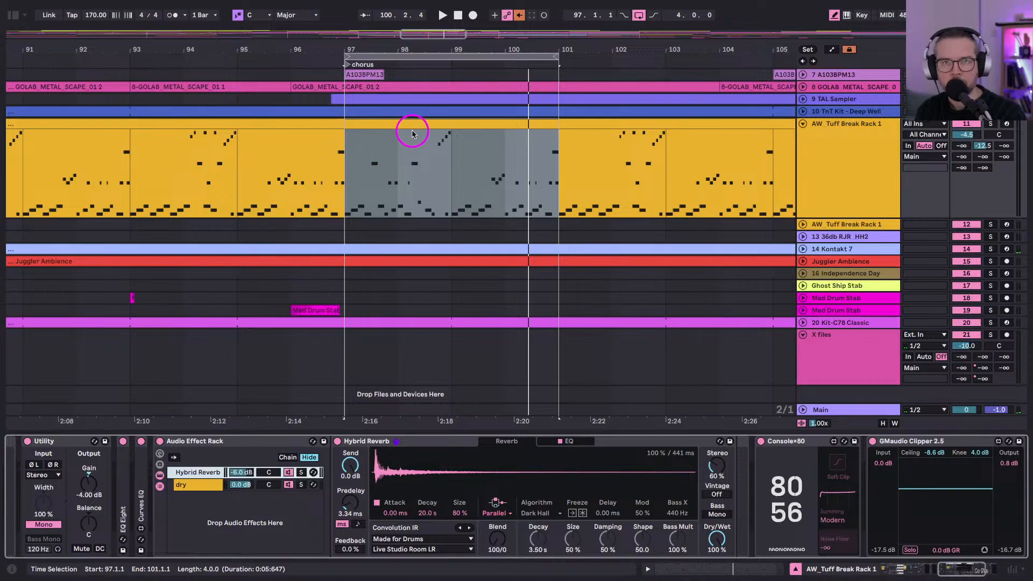
pyautogui.moveTo(454, 46); pyautogui.dragTo(461, 52)
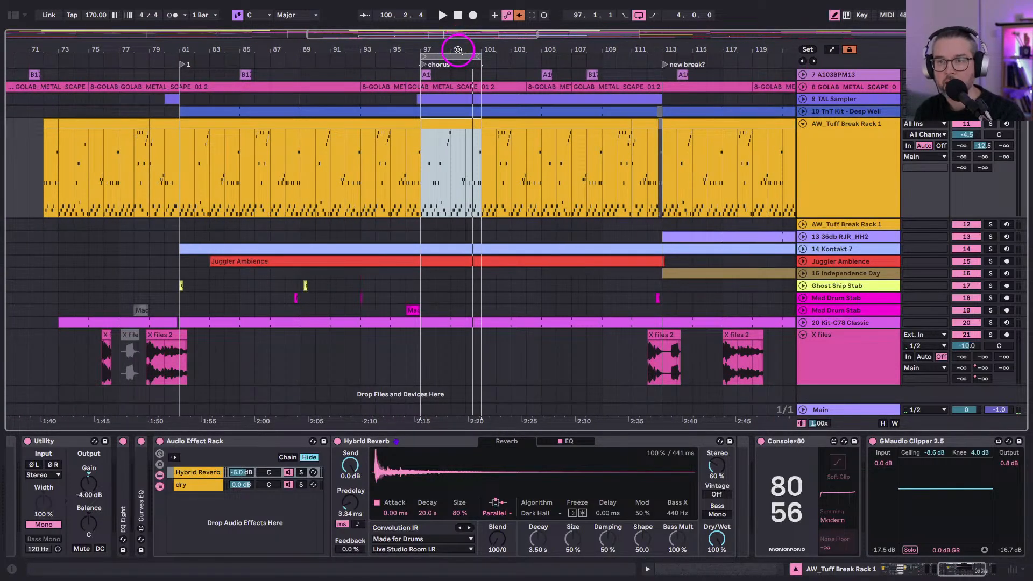
# Show the return tracks in the Session mixer, solo return B and open its SuperPlate plug-in.
pyautogui.press('Tab')
pyautogui.hotkey('ctrl', 'alt', 'r')
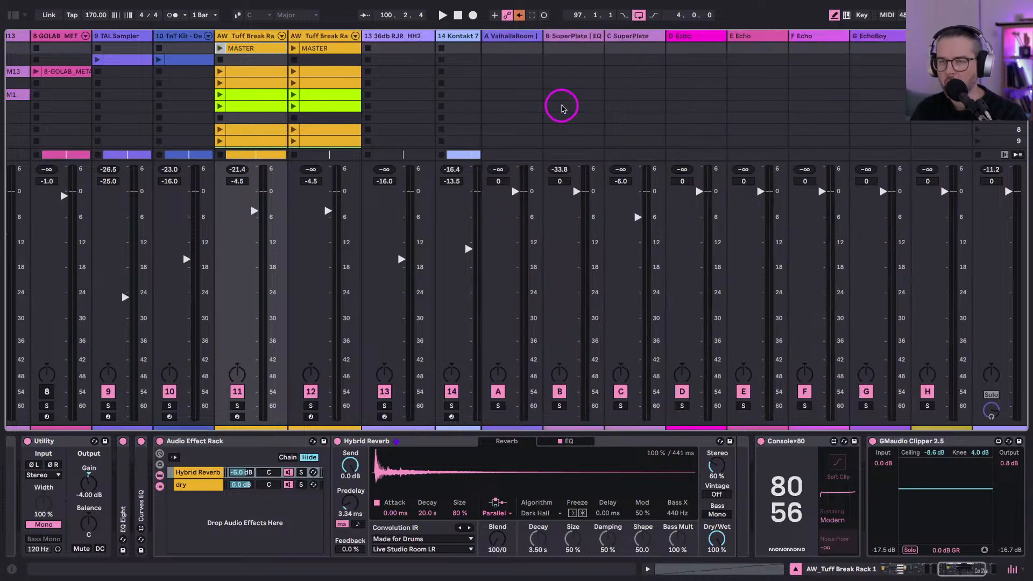
pyautogui.click(557, 405)
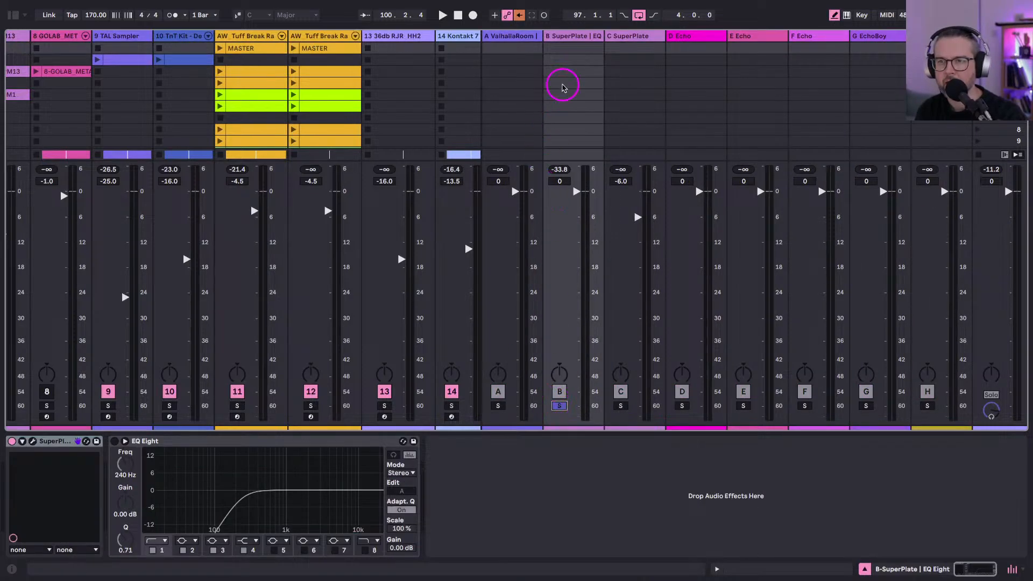
pyautogui.click(564, 39)
pyautogui.click(42, 443)
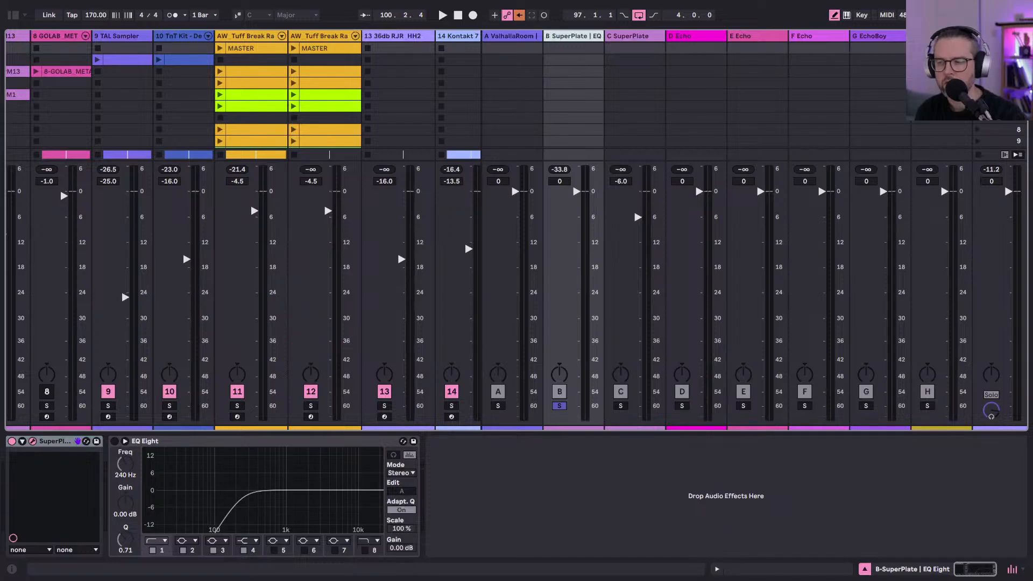
# Play the chorus loop with return B soloed beside its SuperPlate settings, and compare it with the full mix.
pyautogui.moveTo(341, 143); pyautogui.dragTo(449, 97)
pyautogui.click(454, 261)
pyautogui.press('space')
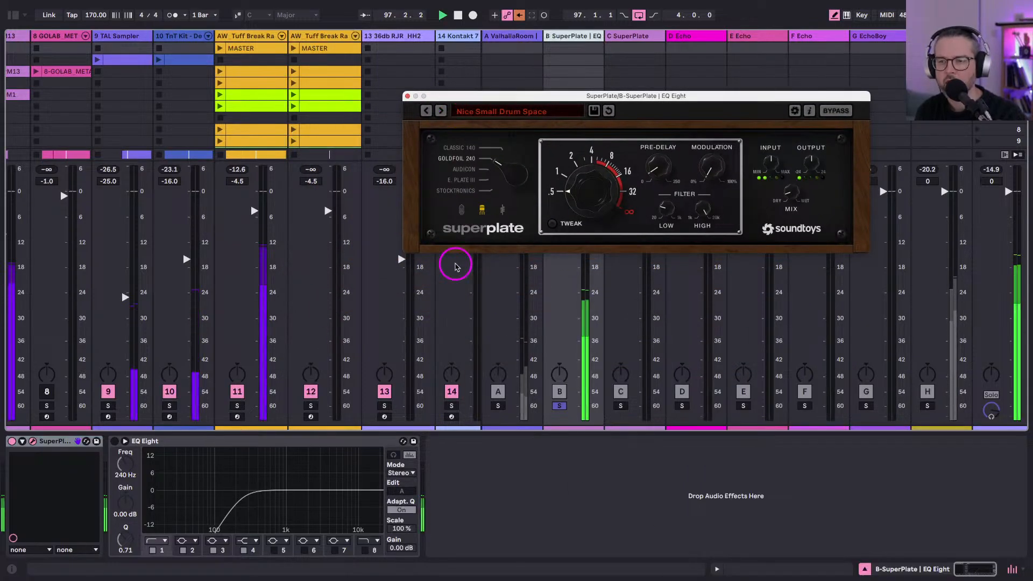
pyautogui.click(559, 406)
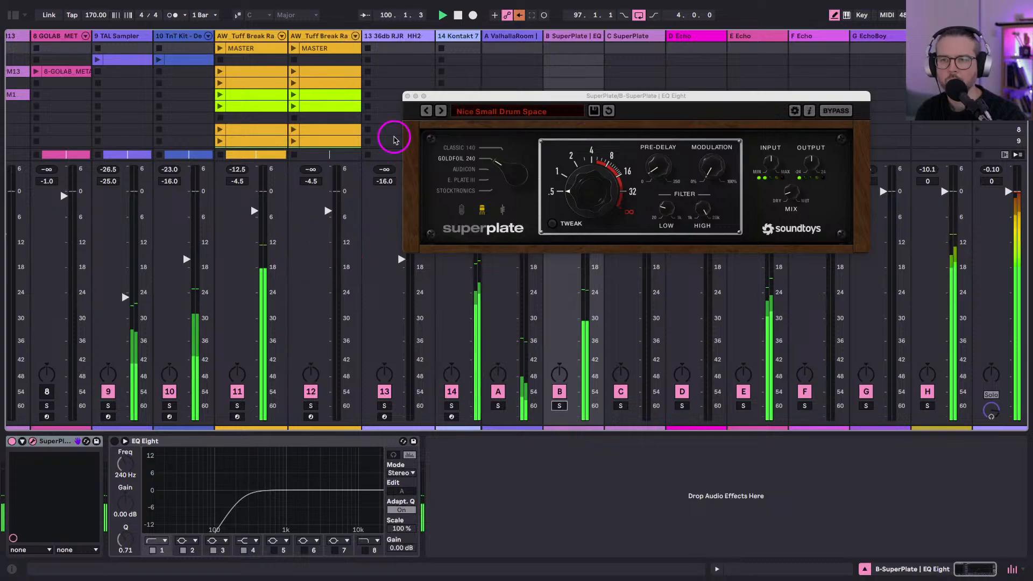
# Close the SuperPlate window and hide the return tracks in the mixer.
pyautogui.click(407, 96)
pyautogui.press('super+alt+r')
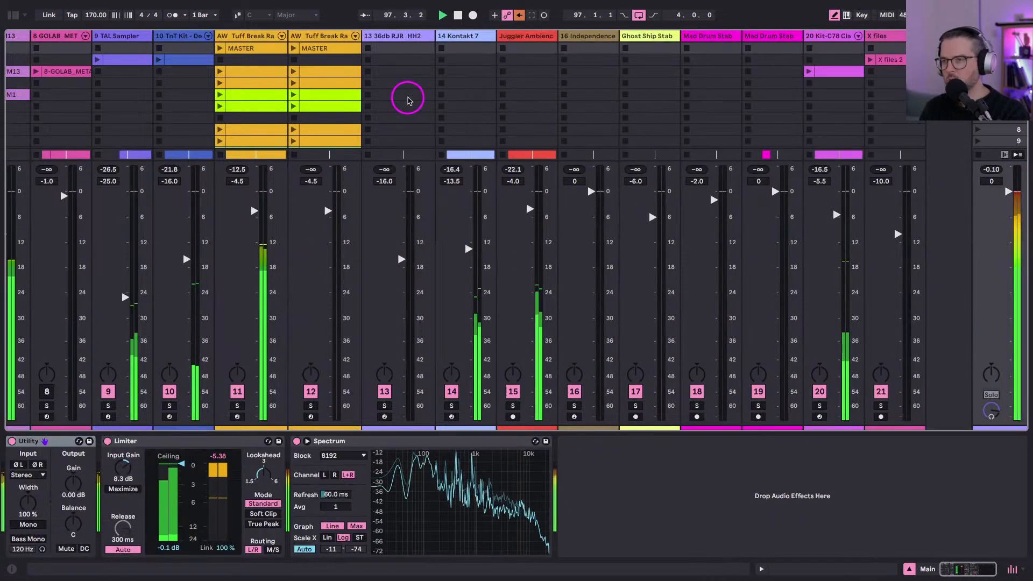
# Review the kick, snare and break chains in track 11's Instrument Rack, ending on the break chain.
pyautogui.hscroll(-5, 677, 131)
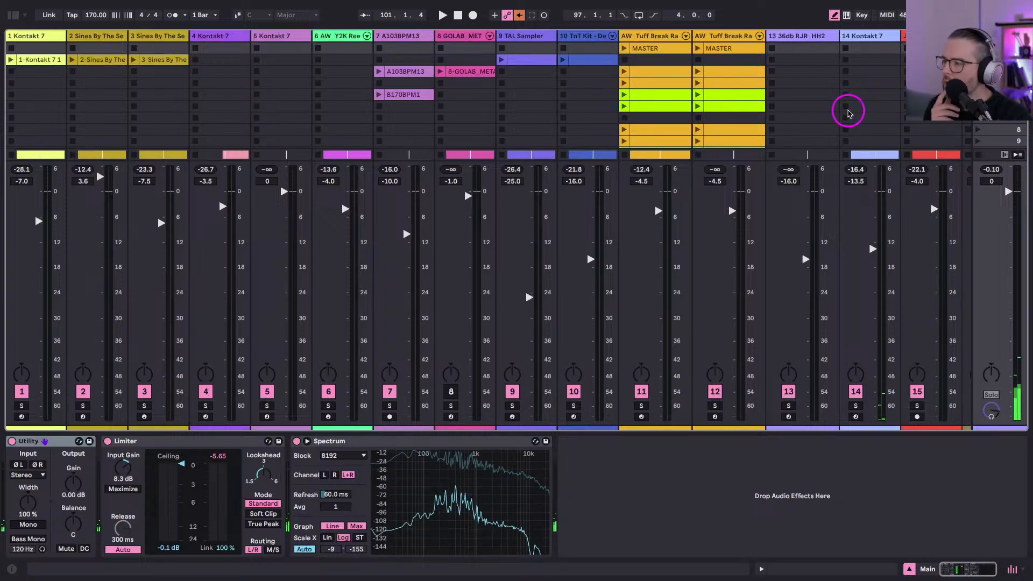
pyautogui.click(652, 36)
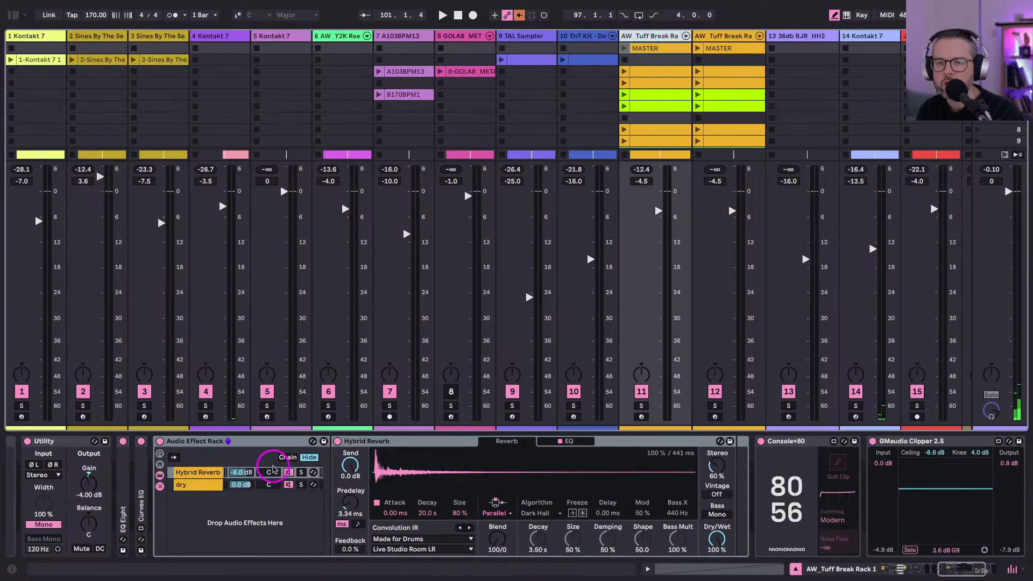
pyautogui.hscroll(-3, 132, 484)
pyautogui.hscroll(-5, 132, 483)
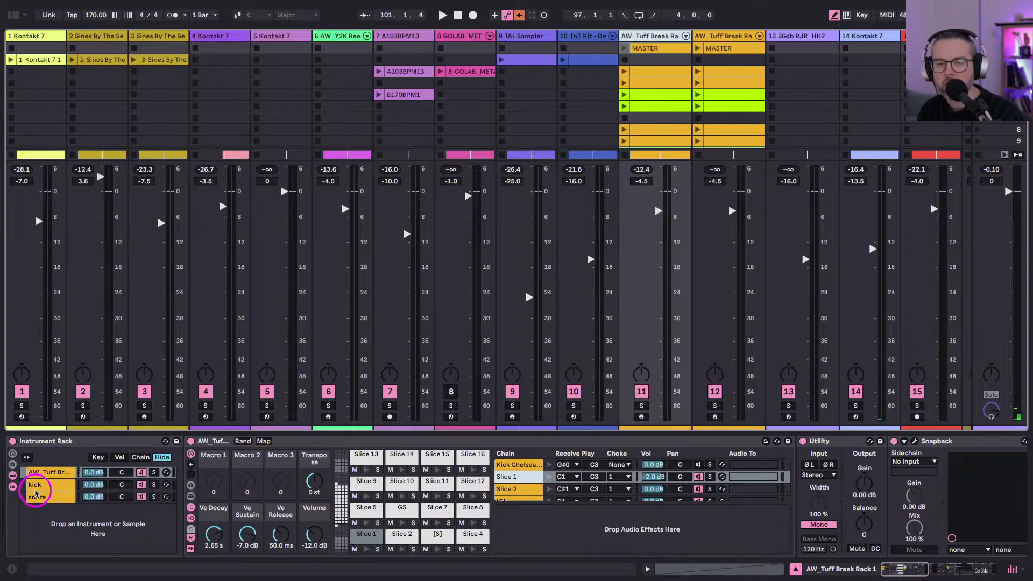
pyautogui.click(34, 485)
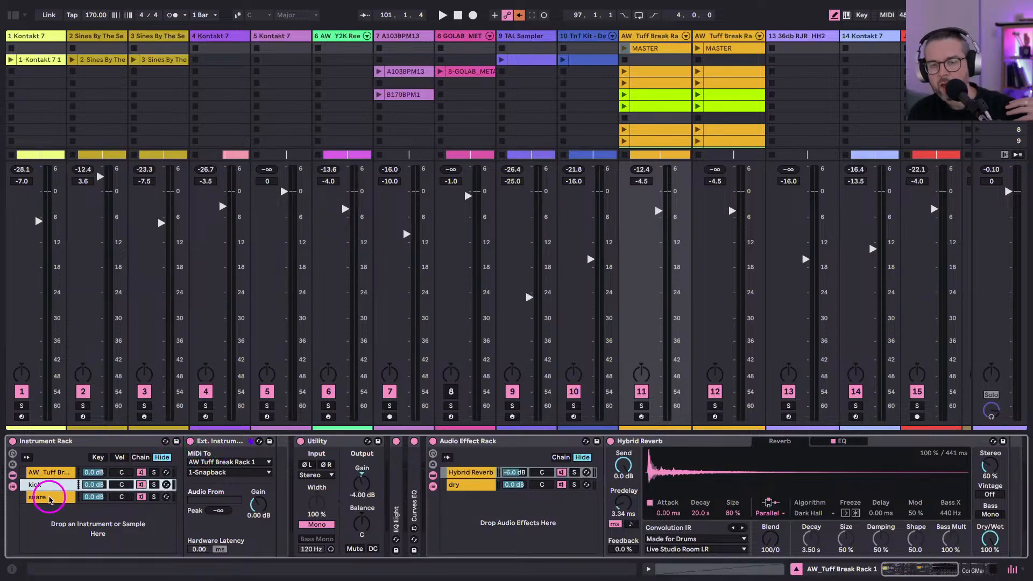
pyautogui.click(49, 500)
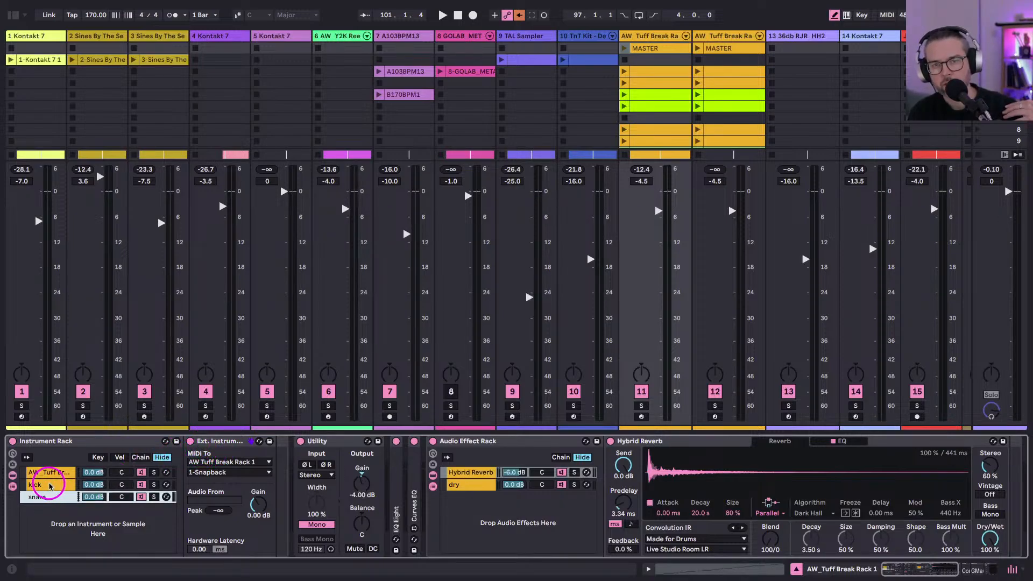
pyautogui.click(49, 486)
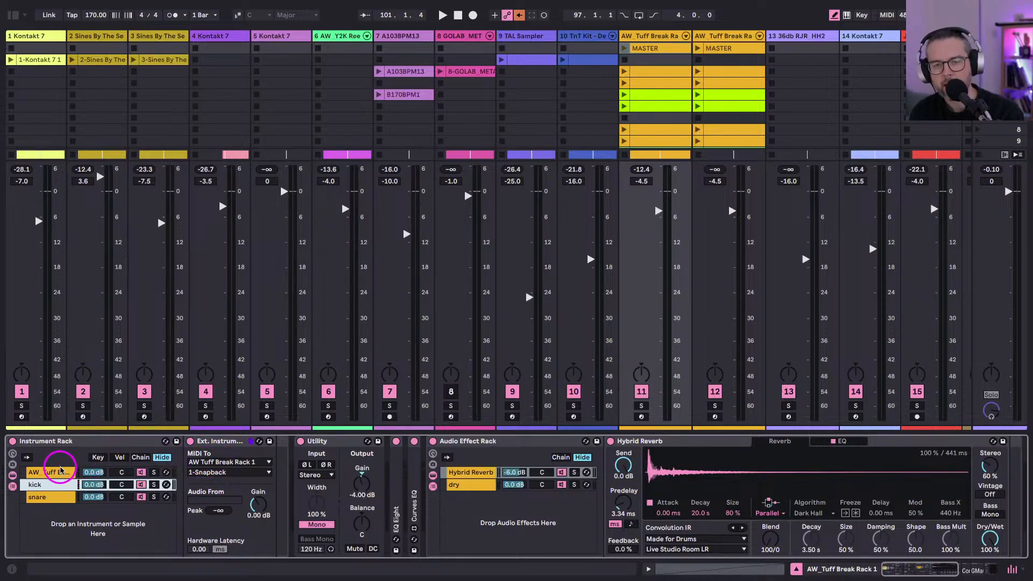
pyautogui.click(60, 471)
# Open the second Snapback on the break chain, watch its waveform during playback and show its trigger settings.
pyautogui.hscroll(5, 565, 514)
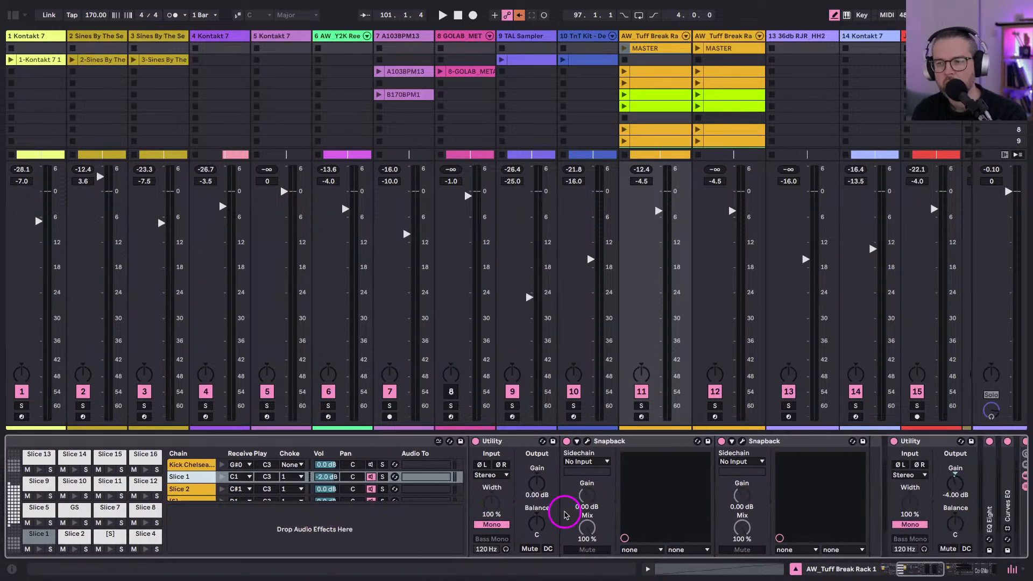
pyautogui.click(741, 441)
pyautogui.moveTo(1003, 463); pyautogui.dragTo(134, 48)
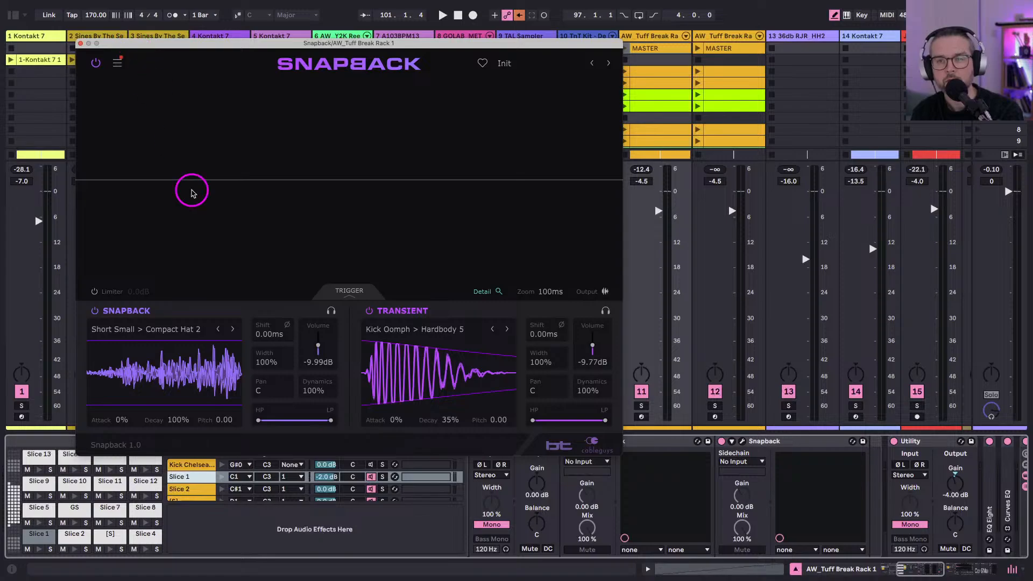
pyautogui.press('space')
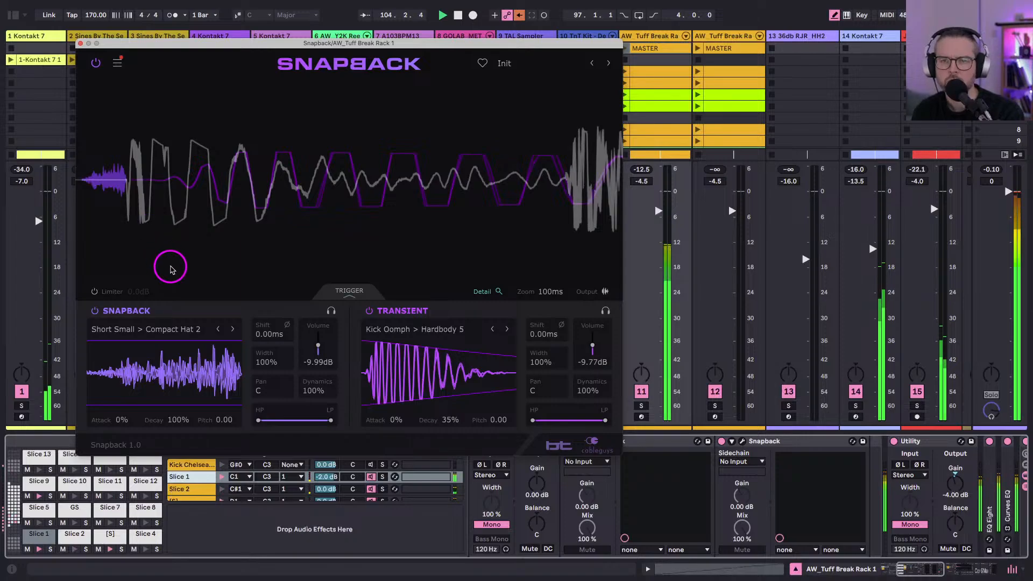
pyautogui.click(350, 292)
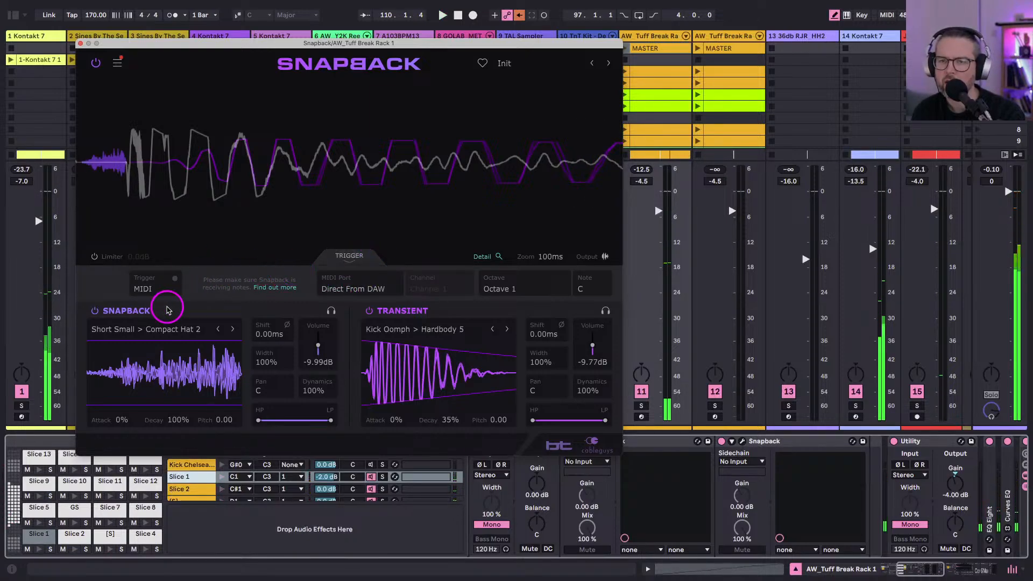
# Open the break chain's Snapback with the Snare Punch transient beside the kick one, and show its trigger settings.
pyautogui.click(743, 441)
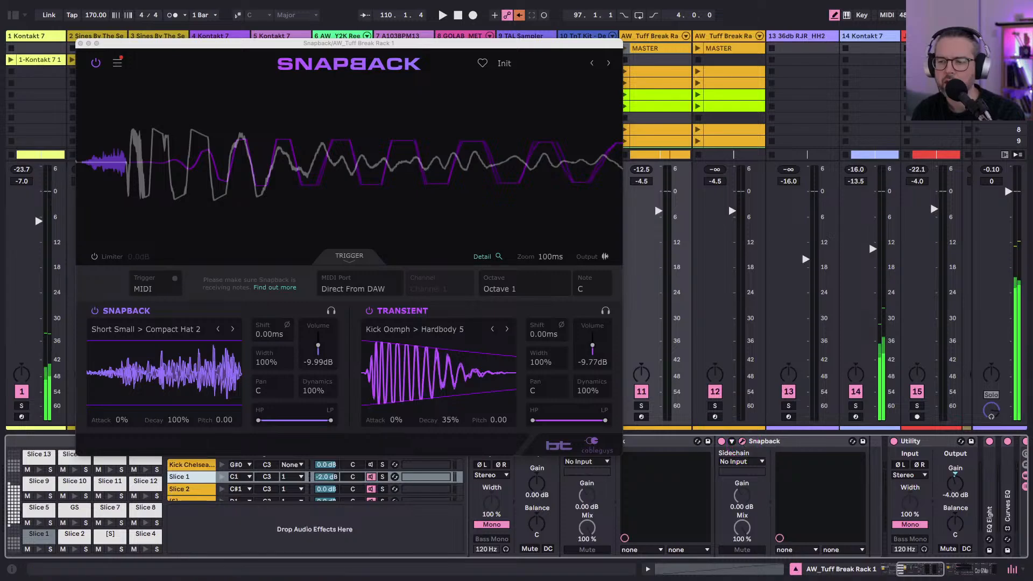
pyautogui.moveTo(392, 64); pyautogui.dragTo(414, 67)
pyautogui.press('space')
pyautogui.click(542, 313)
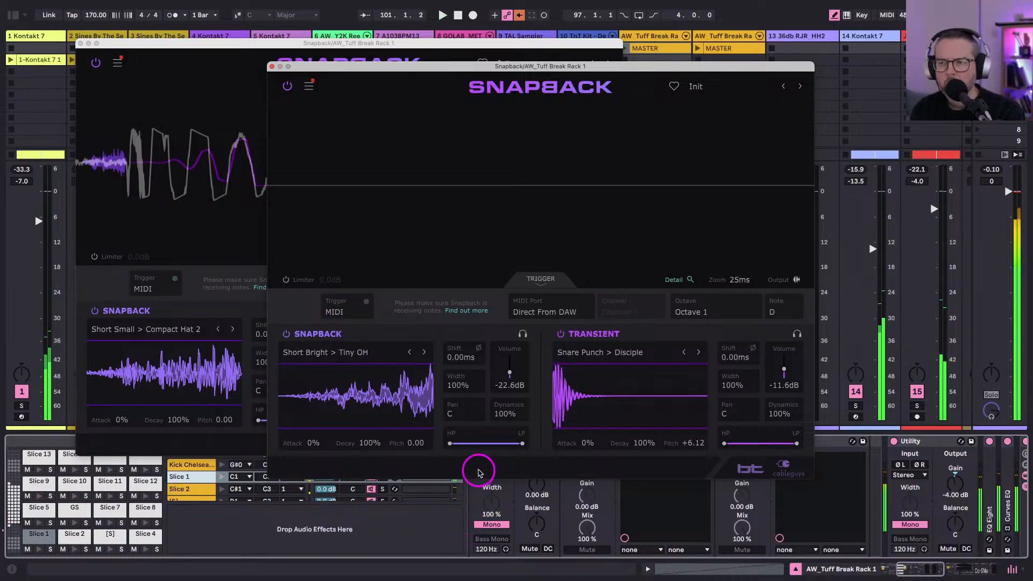
# Check which Snapback the snare chain's Ext. Instrument sends MIDI to, and play the track to watch the snare waveform.
pyautogui.hscroll(-5, 430, 501)
pyautogui.click(46, 497)
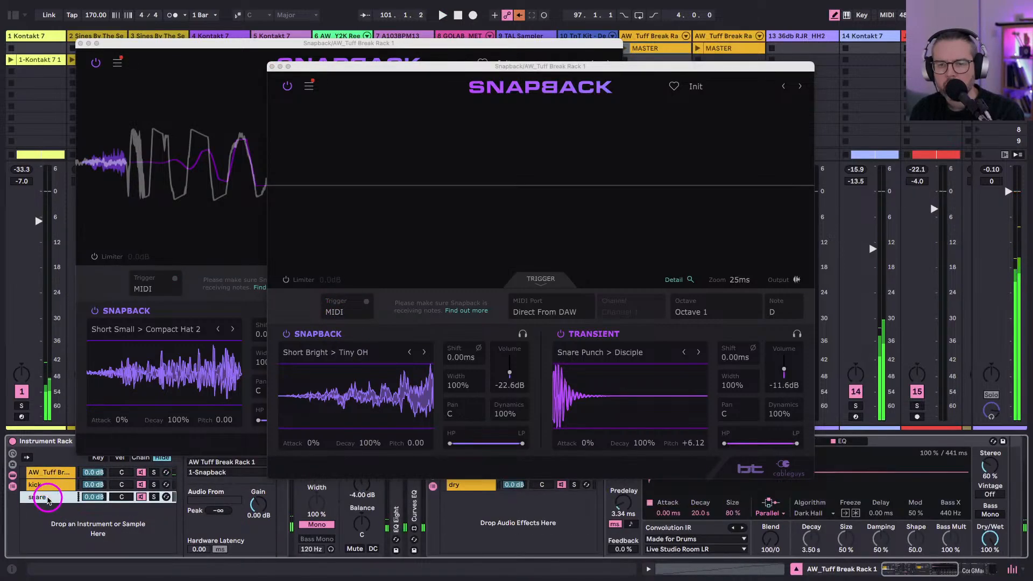
pyautogui.click(197, 474)
pyautogui.click(350, 446)
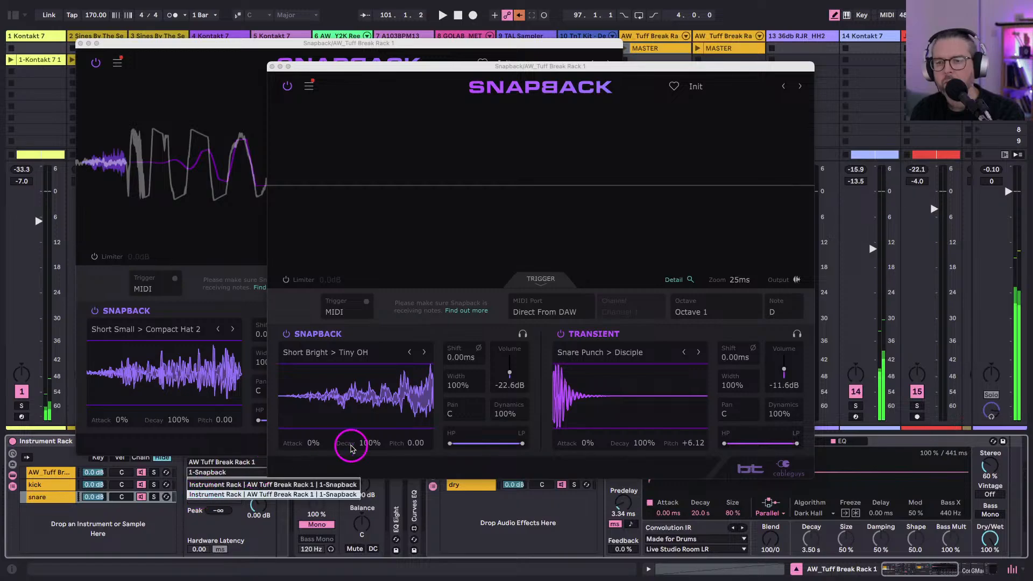
pyautogui.click(386, 485)
pyautogui.press('space')
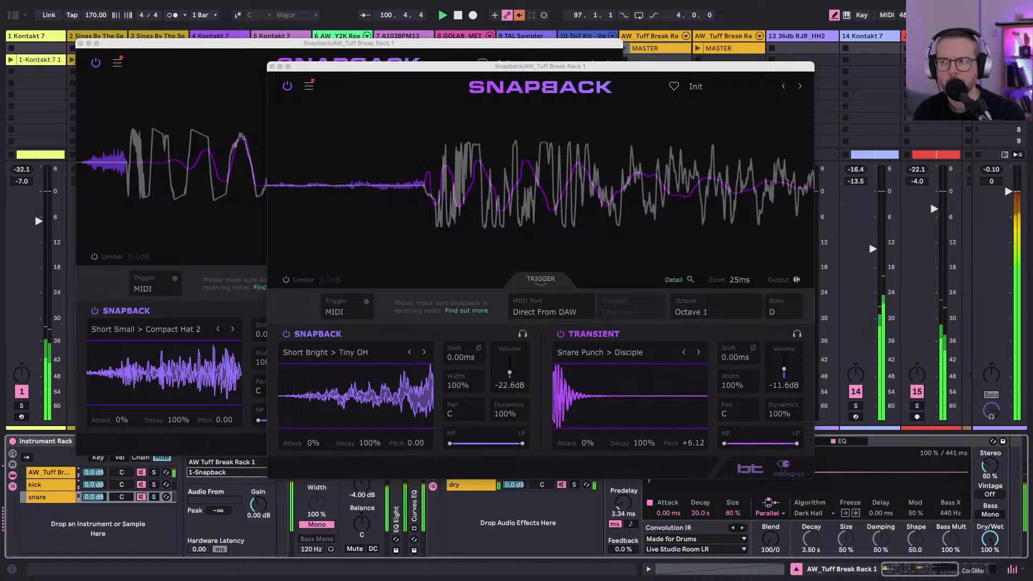
# Show the main track's devices, close both Snapback windows and listen to the full mix.
pyautogui.click(991, 279)
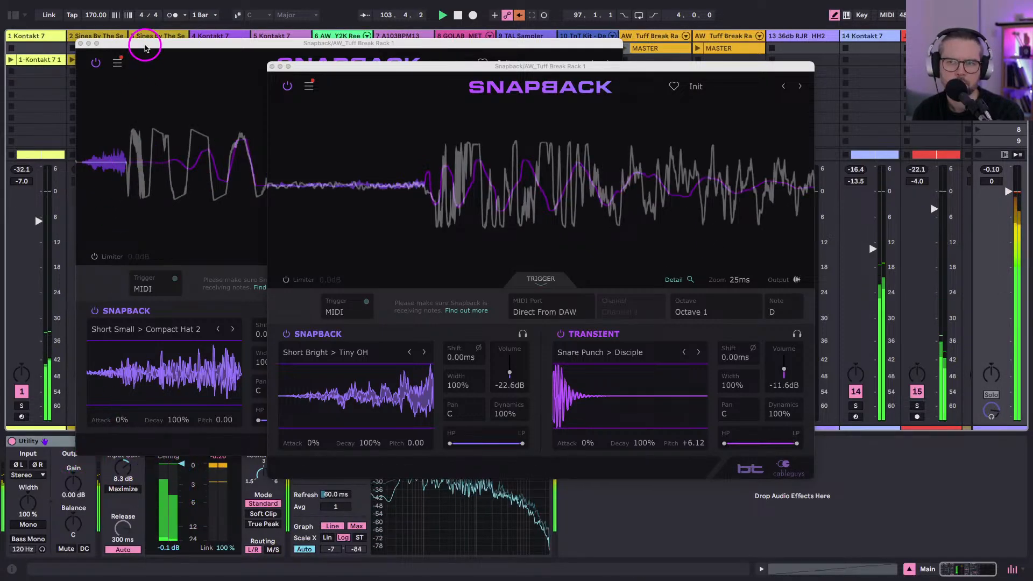
pyautogui.click(279, 66)
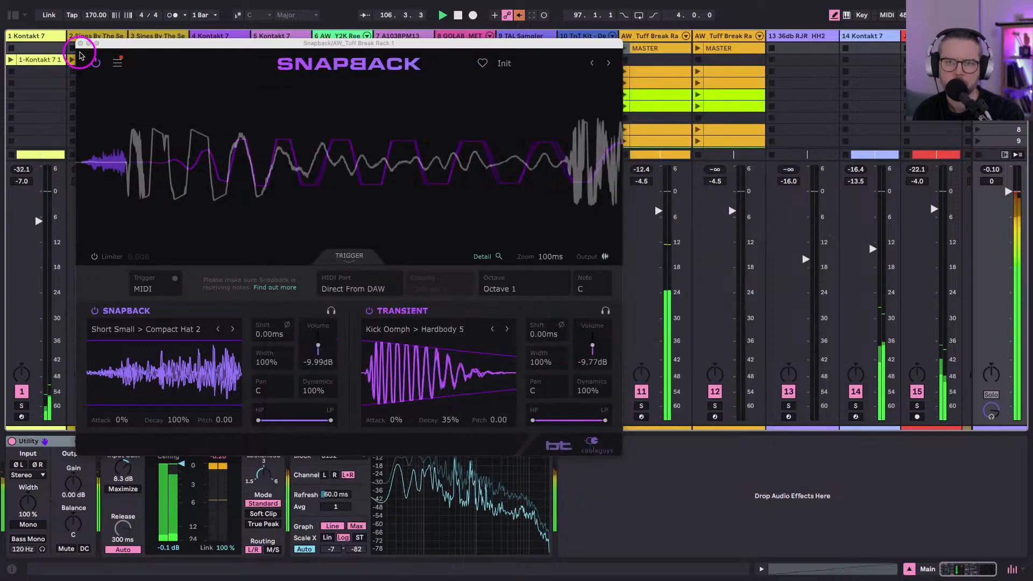
pyautogui.click(80, 43)
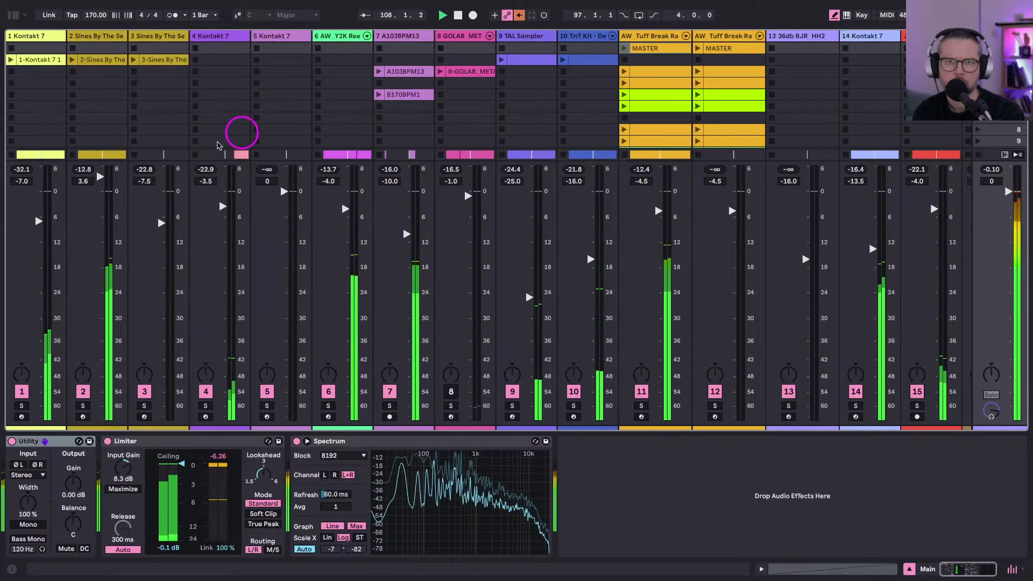
pyautogui.hscroll(5, 394, 116)
pyautogui.hscroll(-5, 480, 127)
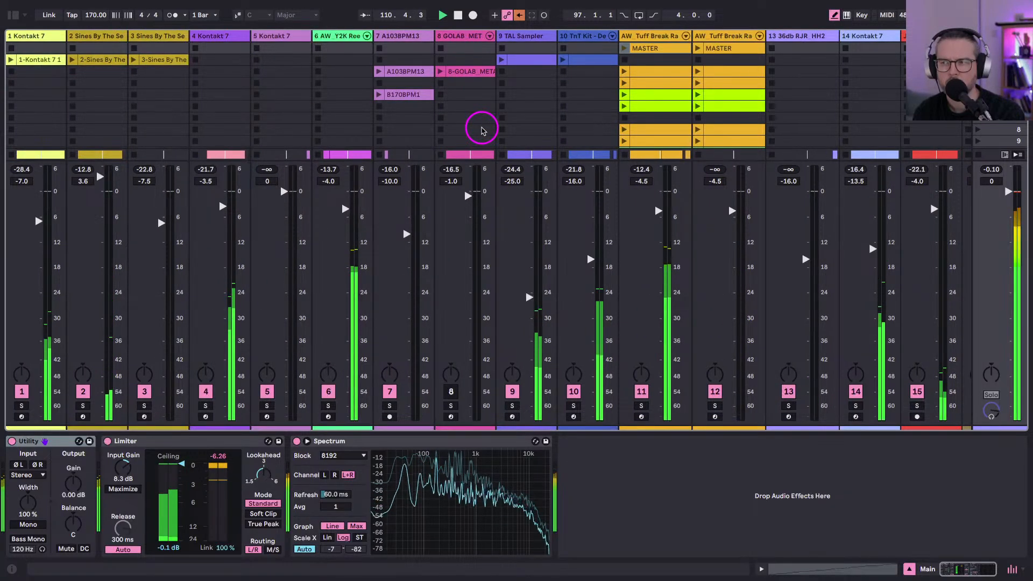
pyautogui.click(220, 462)
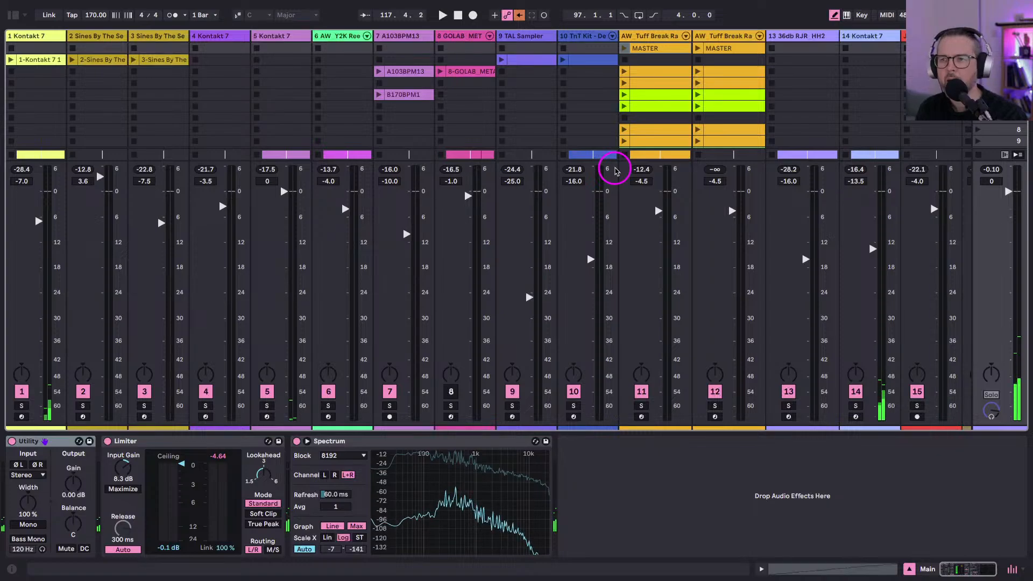
# Open the first Snapback on track 11's break chain, examine its Snapback and Transient samples, and close it.
pyautogui.click(634, 38)
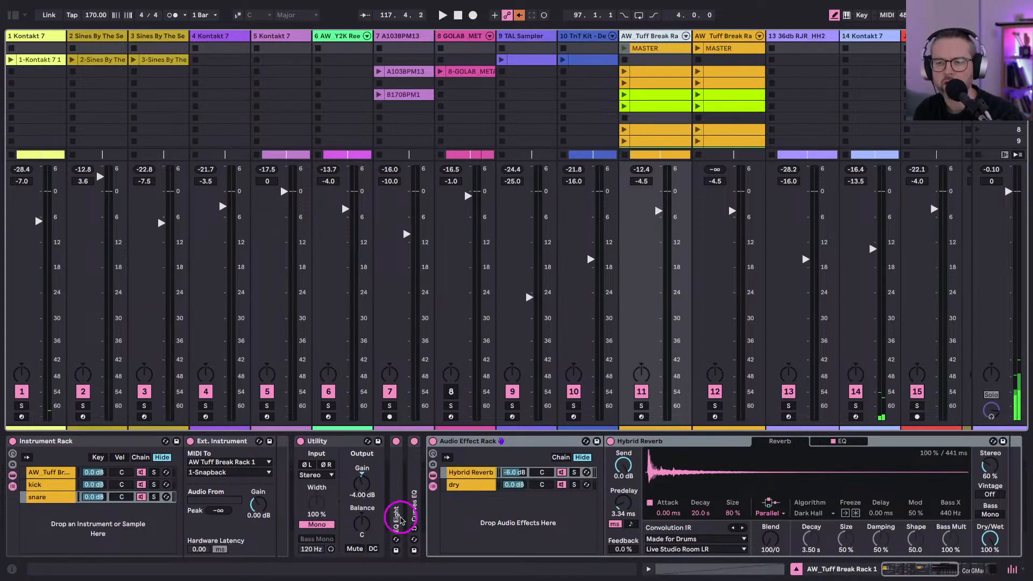
pyautogui.click(37, 473)
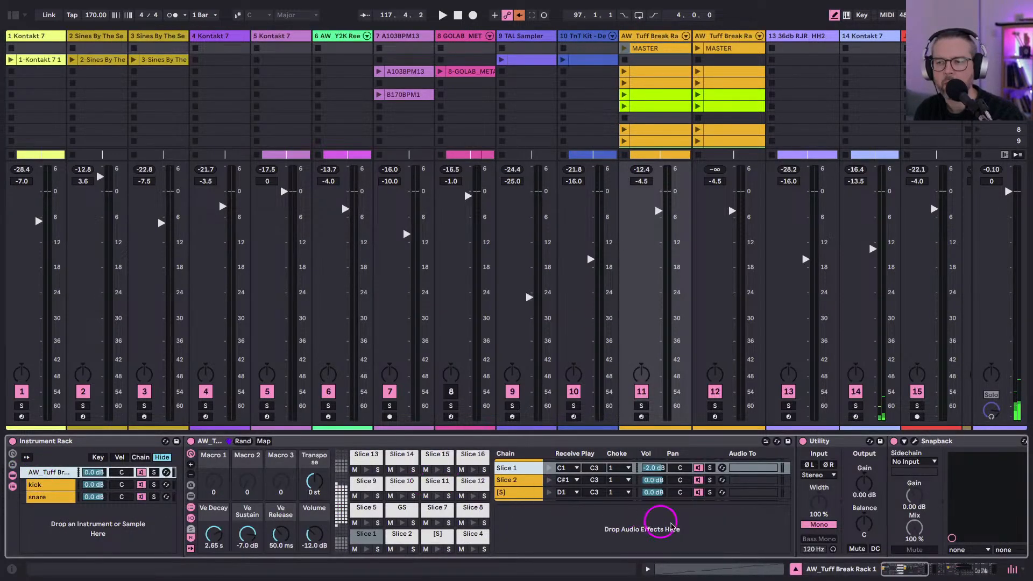
pyautogui.hscroll(5, 661, 524)
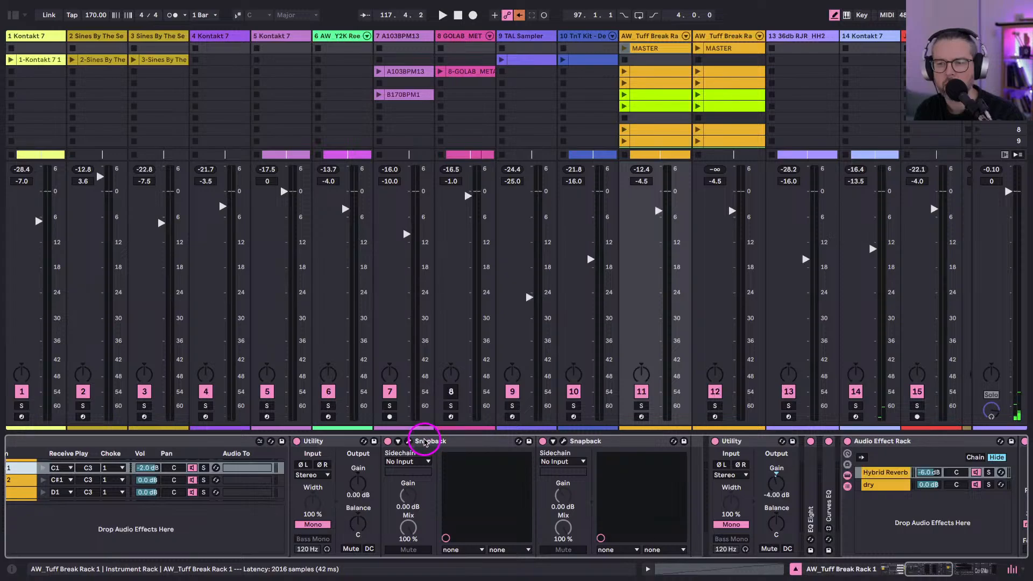
pyautogui.click(407, 442)
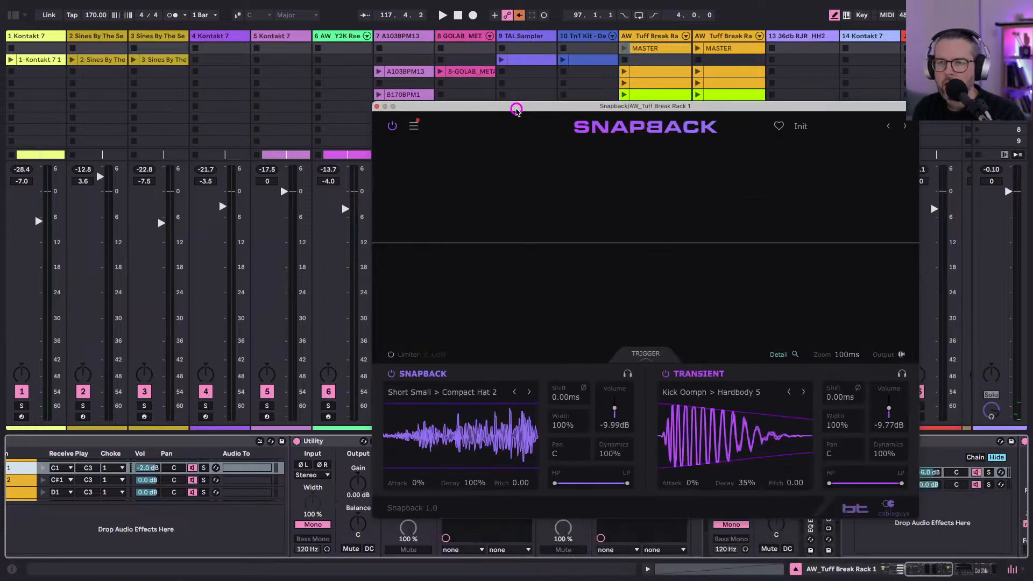
pyautogui.moveTo(514, 104); pyautogui.dragTo(589, 27)
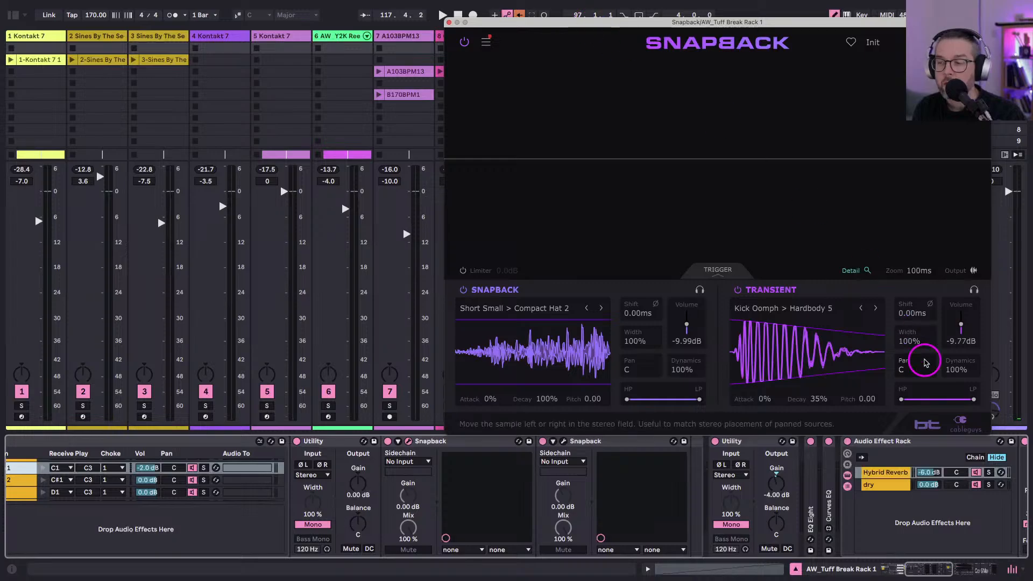
pyautogui.moveTo(509, 26); pyautogui.dragTo(93, 21)
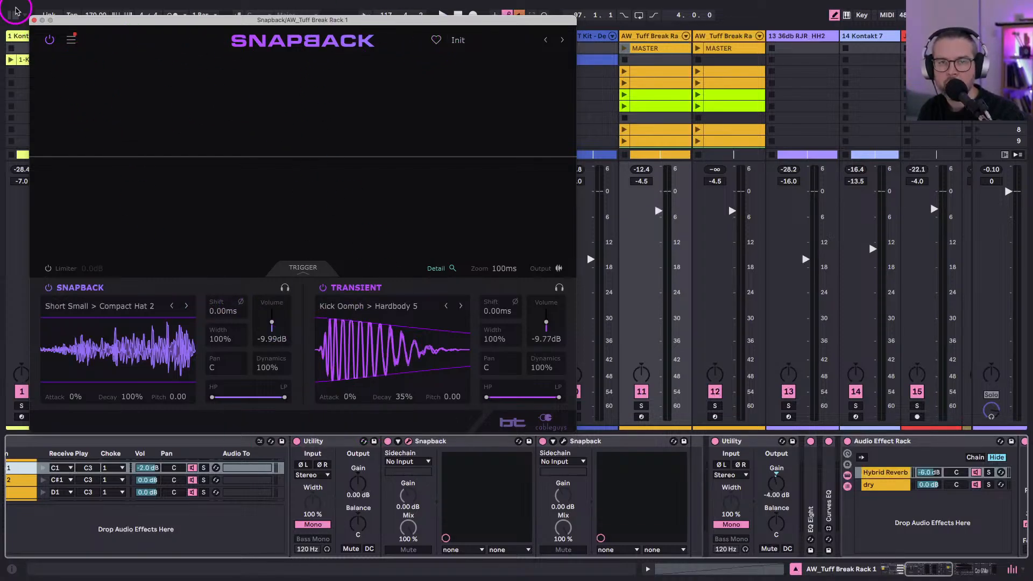
pyautogui.click(32, 21)
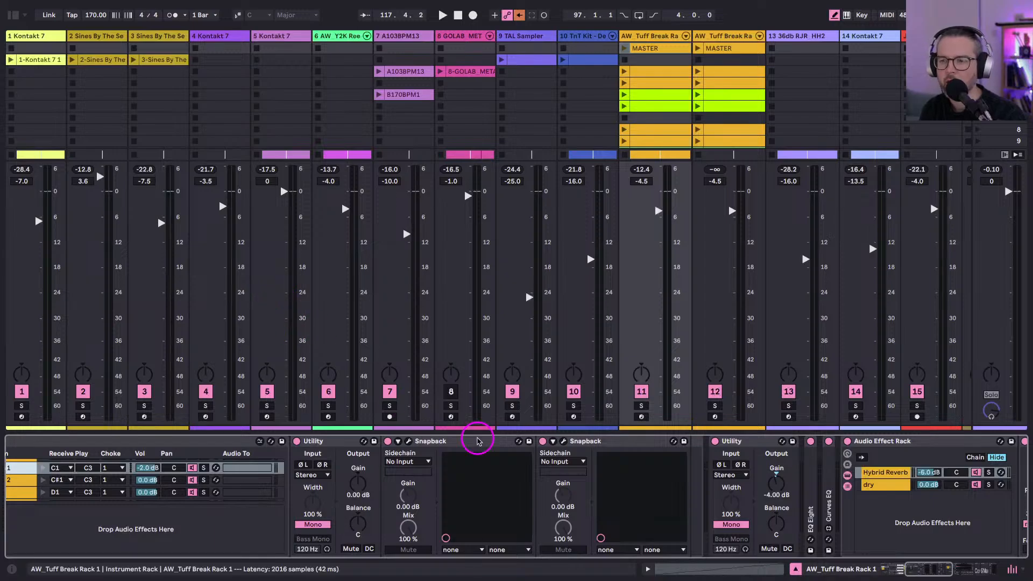
# Reopen the break chain's kick Snapback for another look at its layers, and close its window.
pyautogui.click(408, 442)
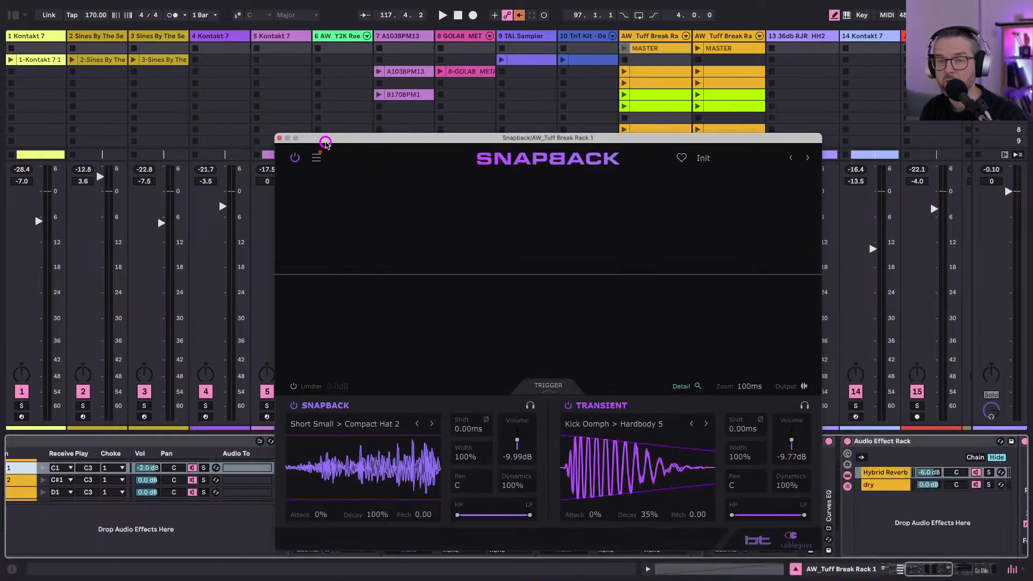
pyautogui.moveTo(325, 143); pyautogui.dragTo(138, 40)
pyautogui.click(339, 441)
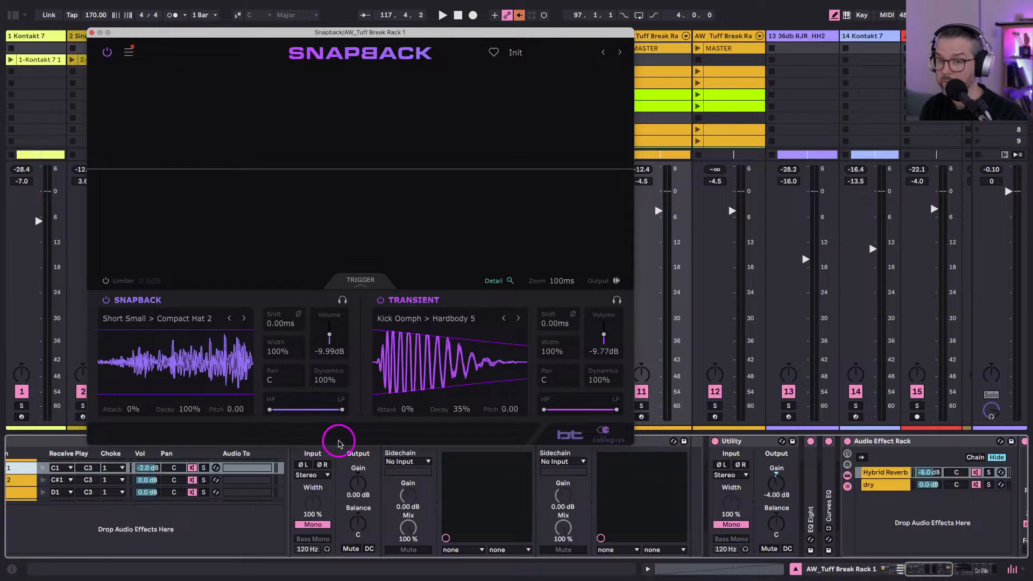
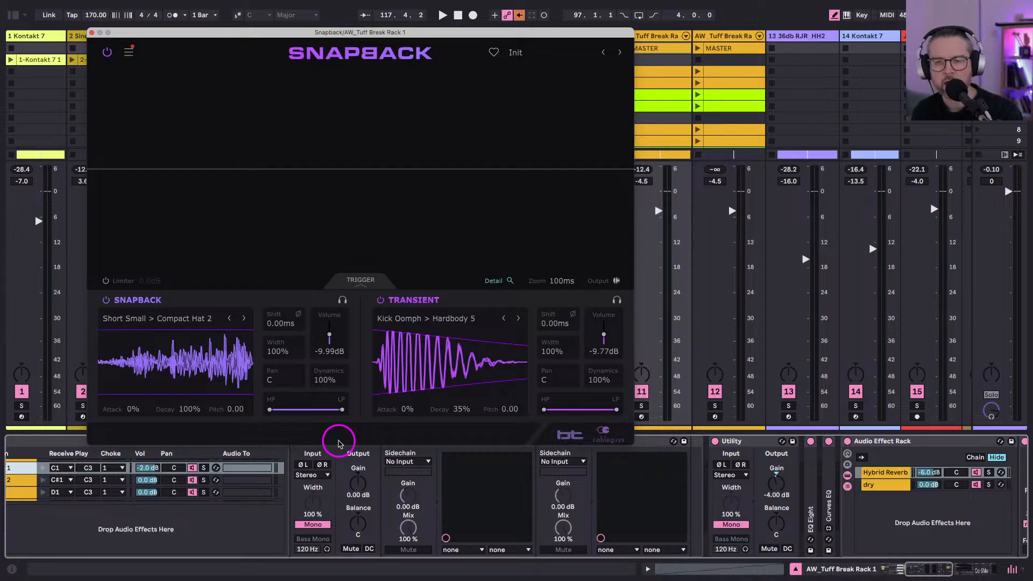
pyautogui.click(92, 32)
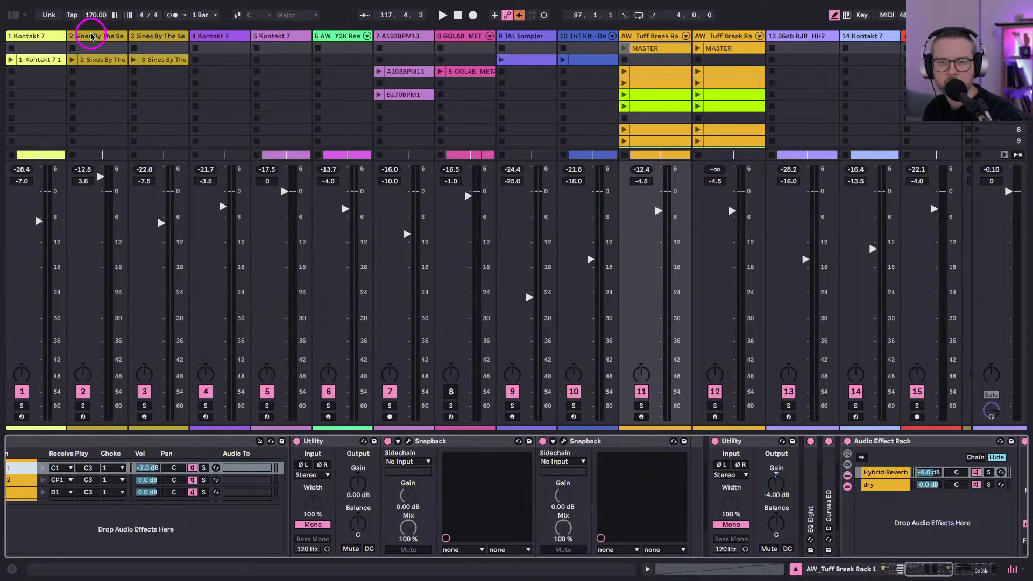
# Review the kick and snare chains in track 11's Instrument Rack, including the kick chain's Ext. Instrument routing.
pyautogui.hscroll(-5, 258, 477)
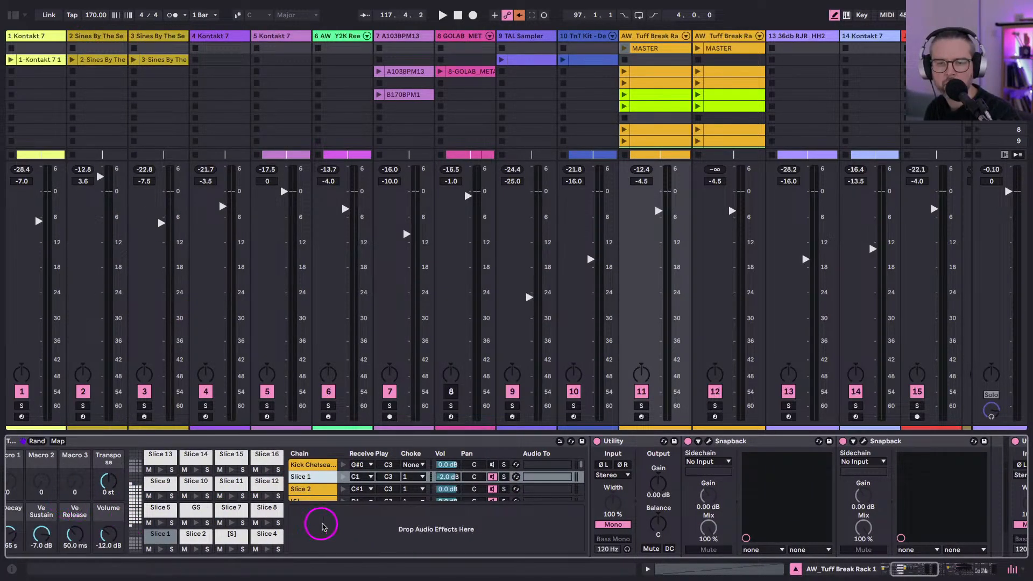
pyautogui.hscroll(-3, 312, 527)
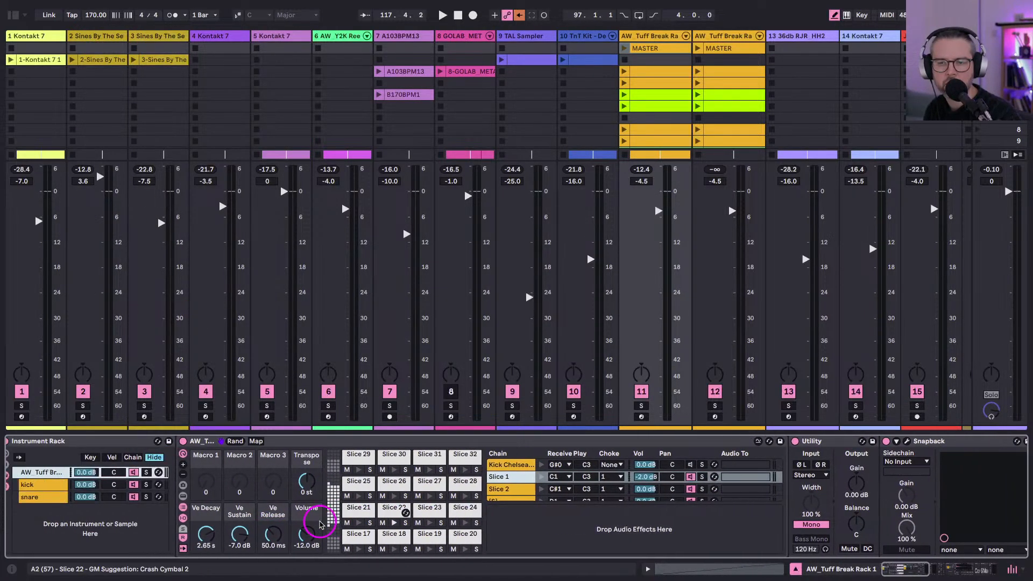
pyautogui.click(31, 487)
pyautogui.click(30, 498)
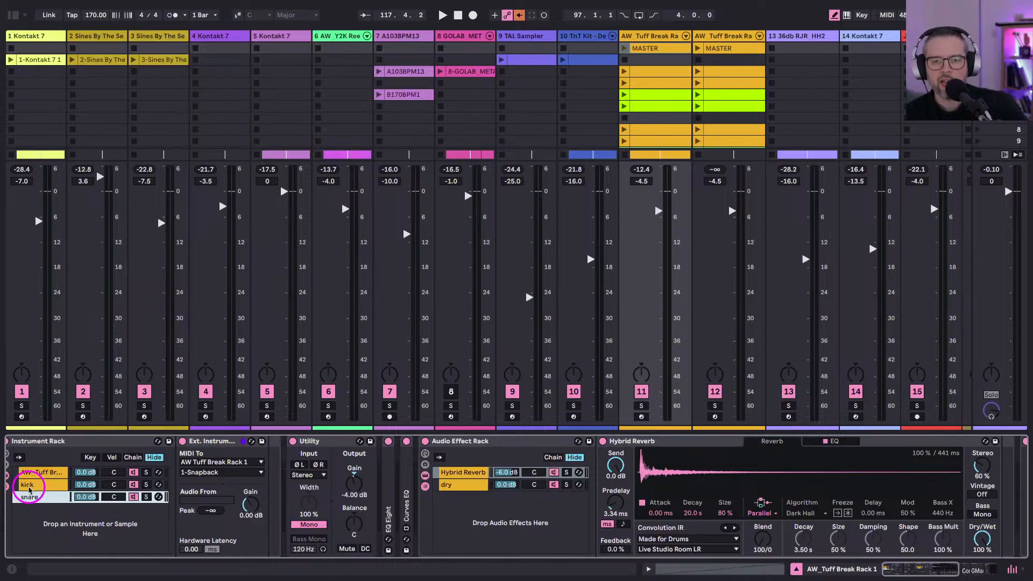
pyautogui.click(28, 486)
pyautogui.click(222, 494)
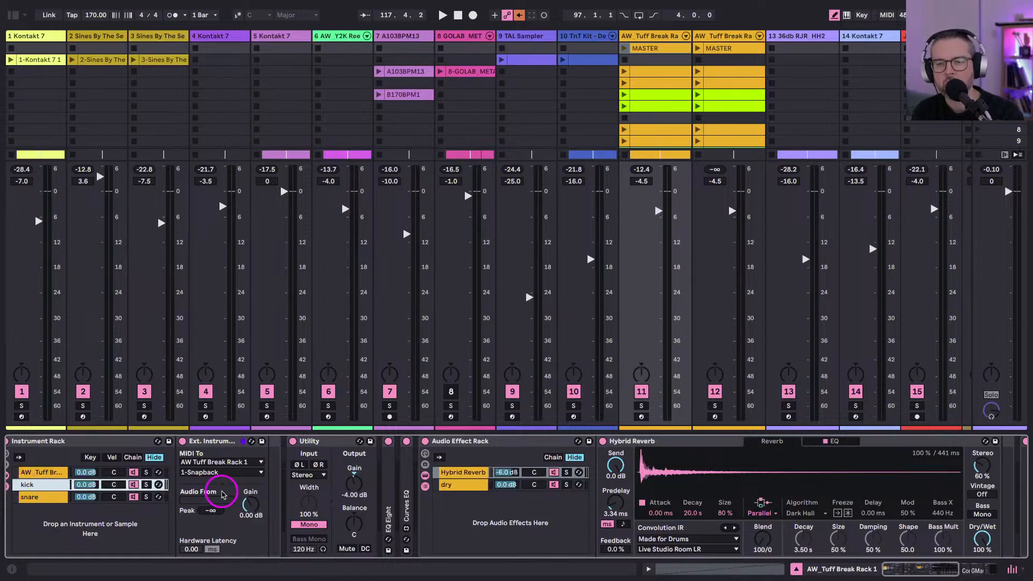
# Show the break chain's Drum Rack and audition Slice 17, Slice 18 and Slice 19.
pyautogui.click(39, 473)
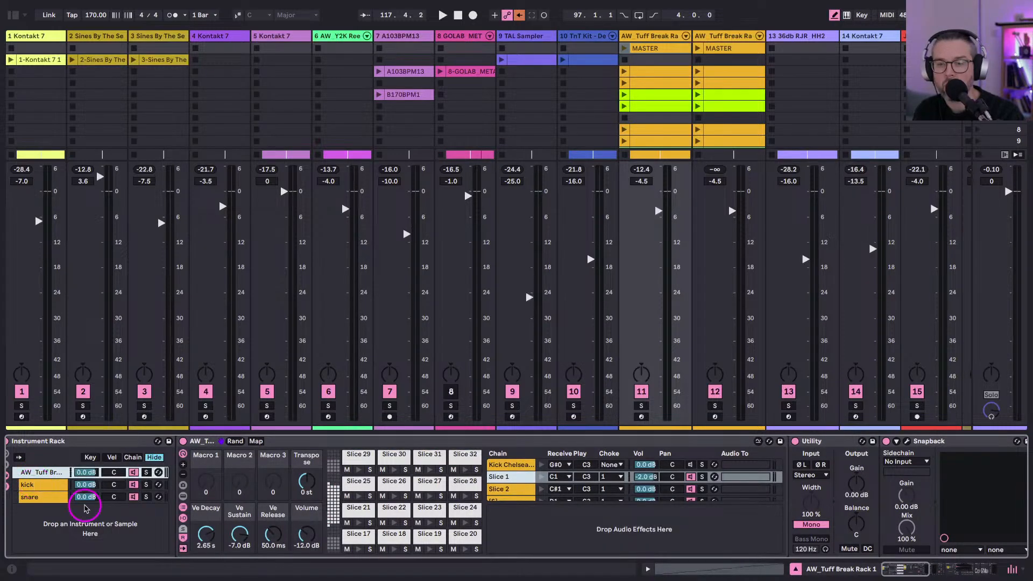
pyautogui.click(350, 535)
pyautogui.moveTo(328, 523); pyautogui.dragTo(332, 523)
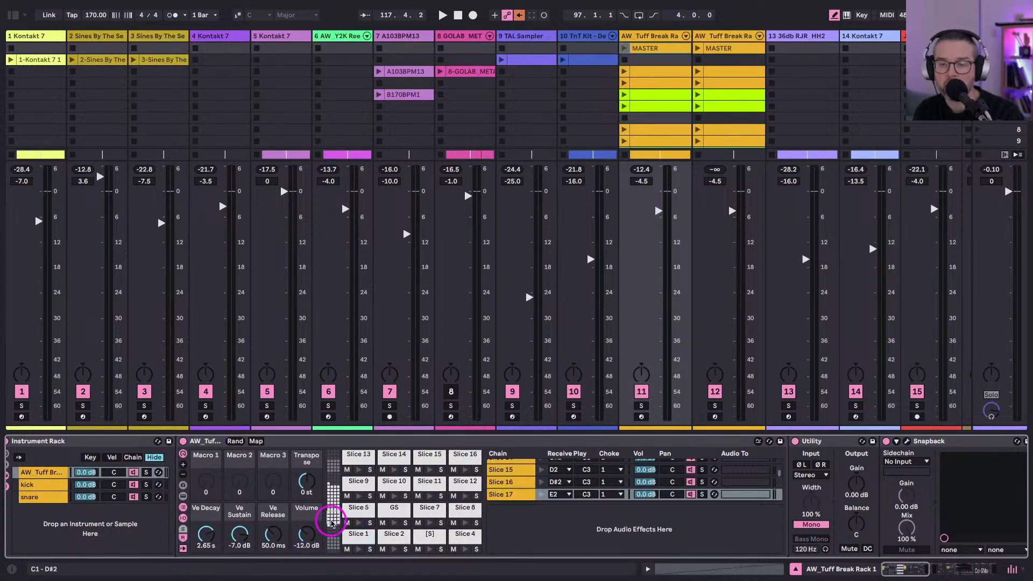
pyautogui.click(333, 499)
pyautogui.click(358, 550)
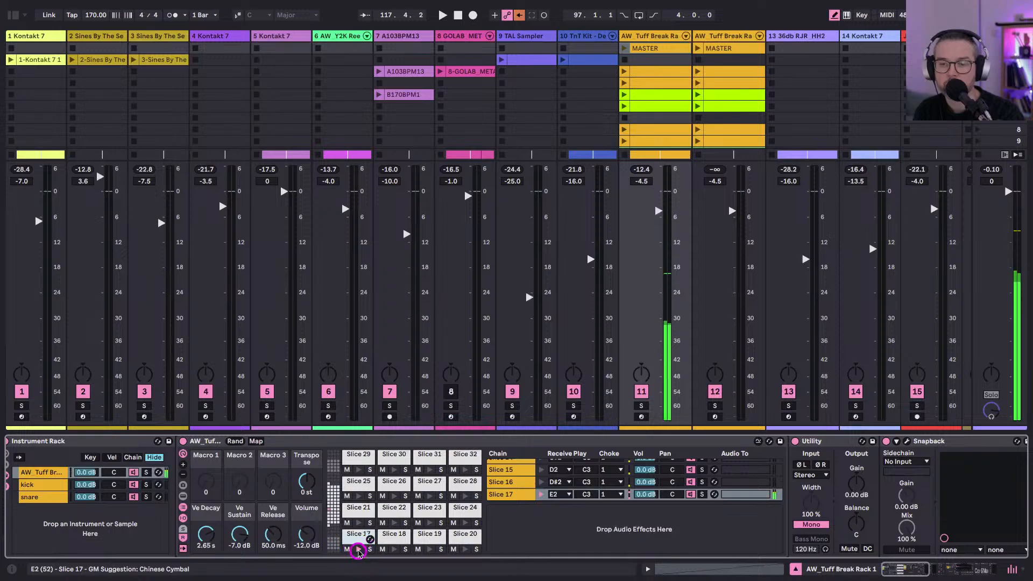
pyautogui.click(394, 550)
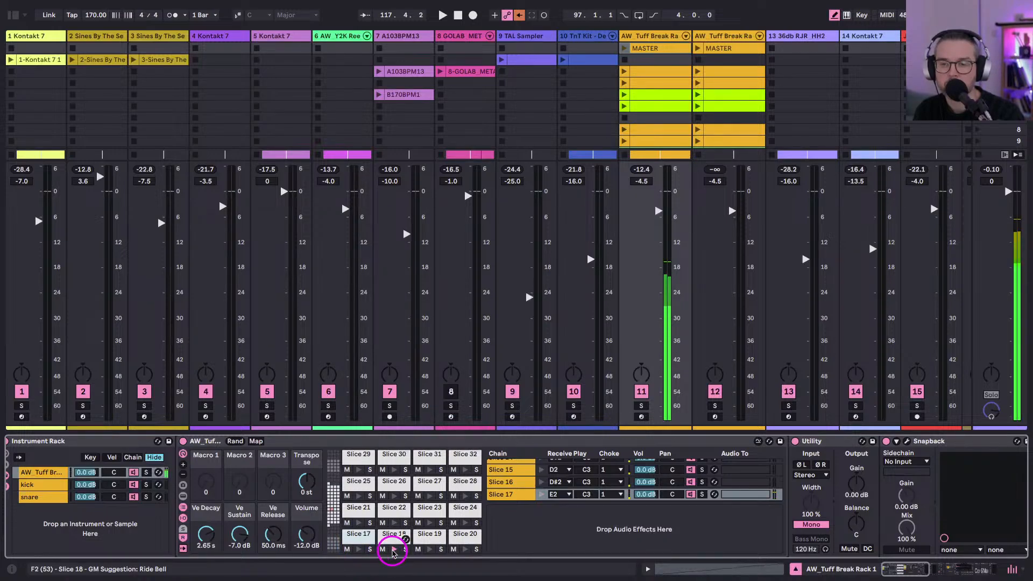
pyautogui.click(429, 549)
pyautogui.click(359, 549)
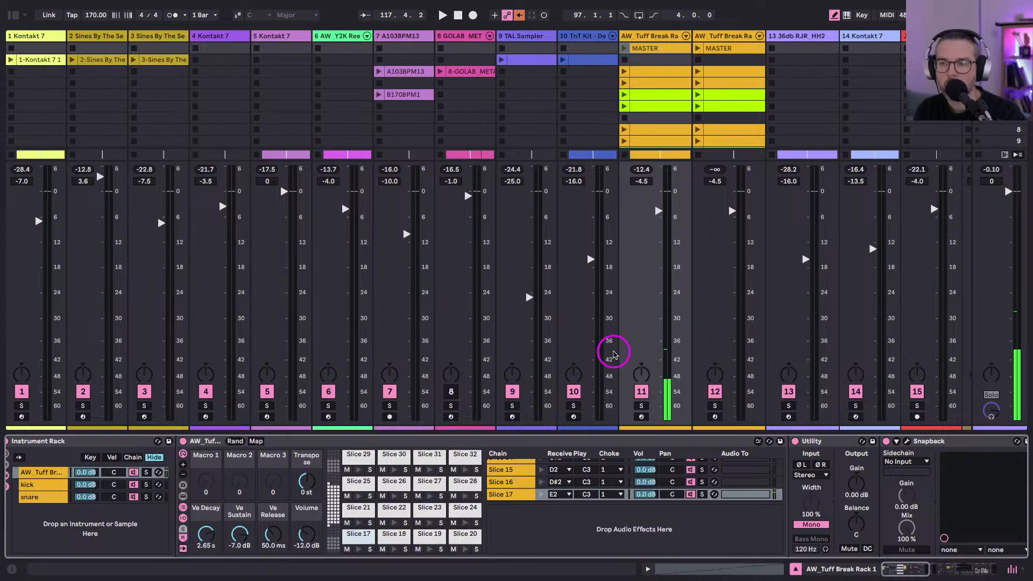
# Solo track 11, play its MASTER clip to hear the break alone, and stop the clip and unsolo the track.
pyautogui.click(640, 406)
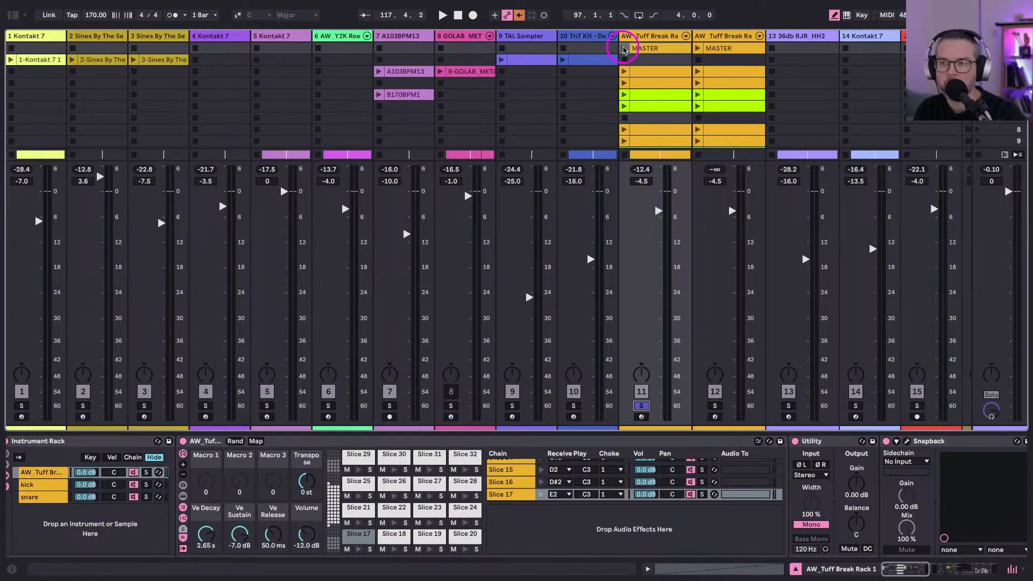
pyautogui.click(624, 48)
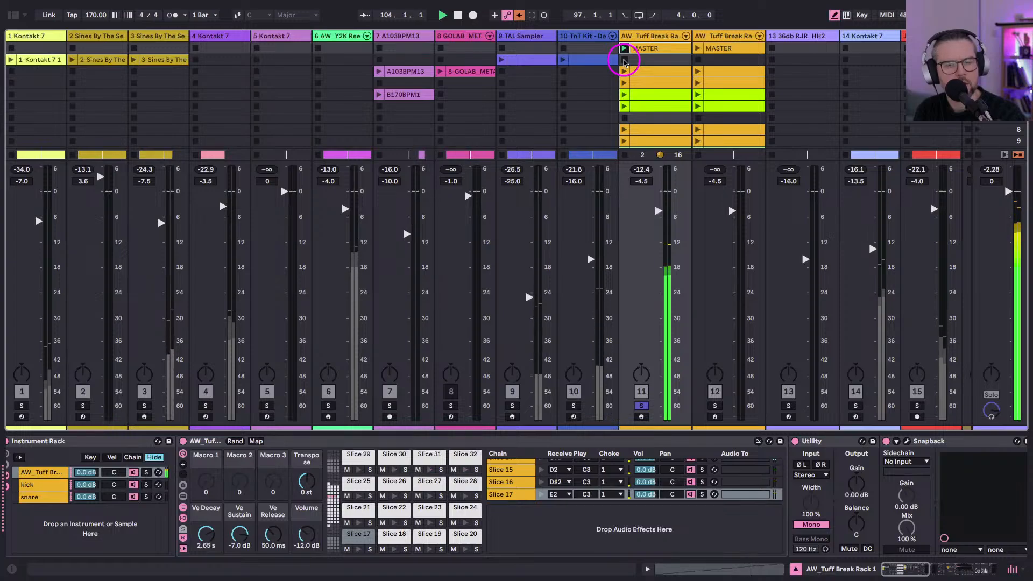
pyautogui.click(624, 60)
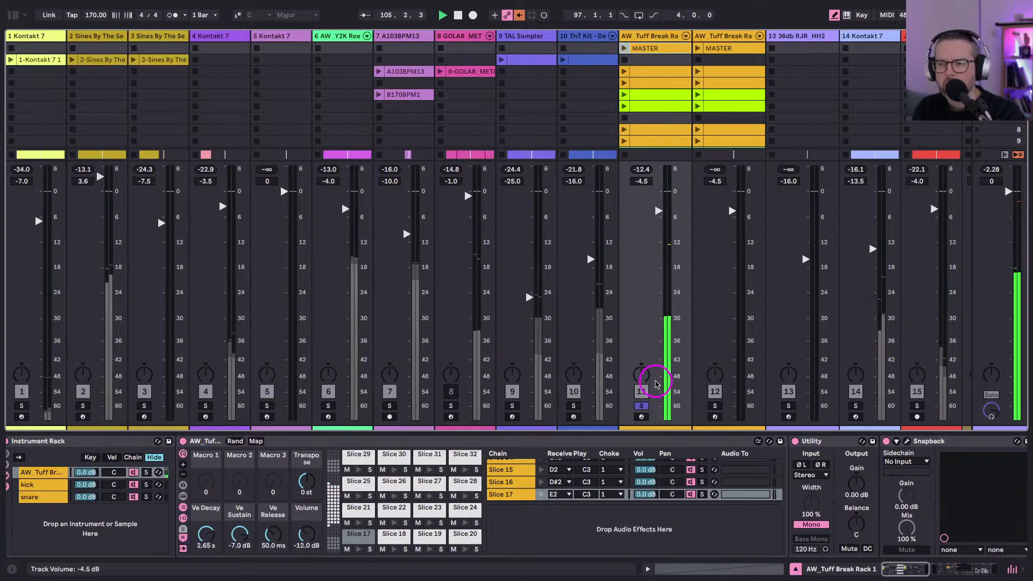
pyautogui.click(641, 405)
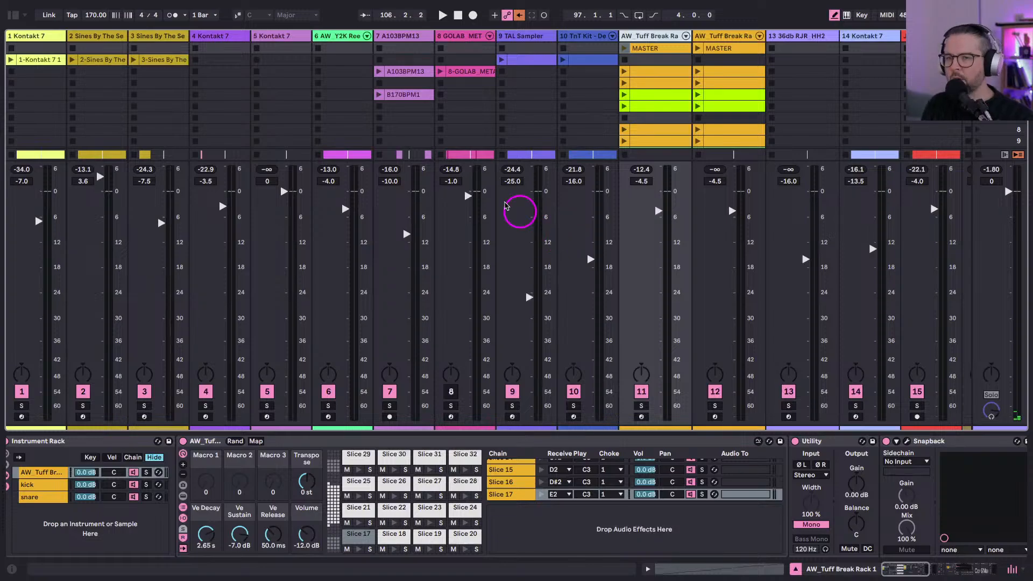
pyautogui.moveTo(560, 159)
pyautogui.mouseDown()
pyautogui.moveTo(560, 251)
pyautogui.moveTo(560, 158)
pyautogui.mouseUp()
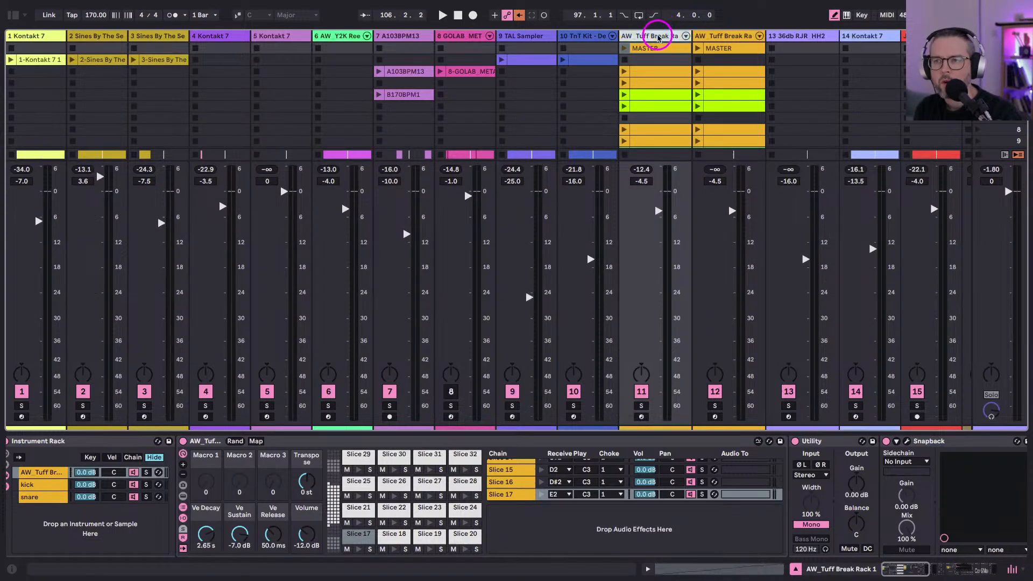
# Hide the chain devices in track 11's Instrument Rack and select the kick and break chains in turn.
pyautogui.click(685, 35)
pyautogui.click(685, 43)
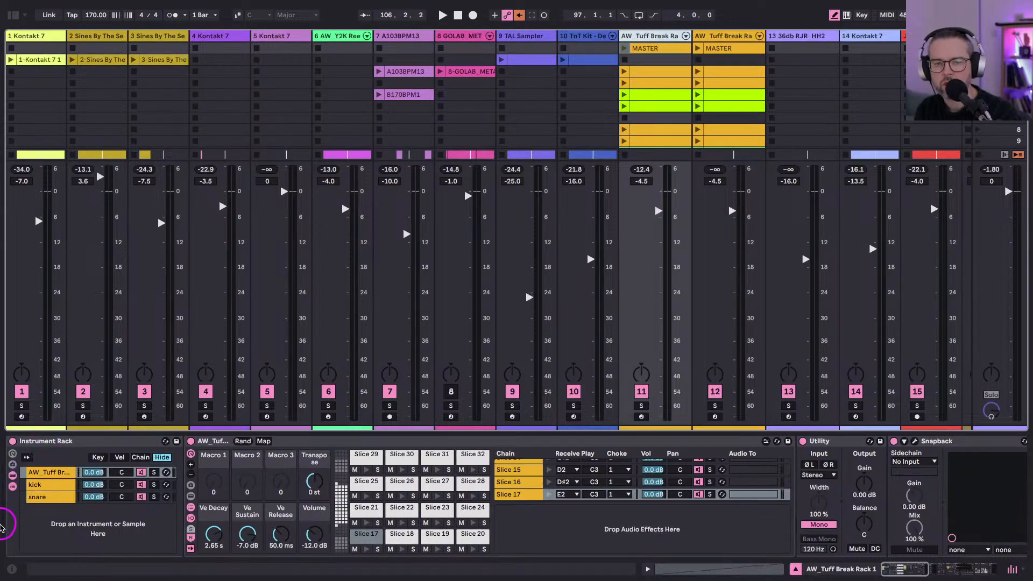
pyautogui.click(11, 487)
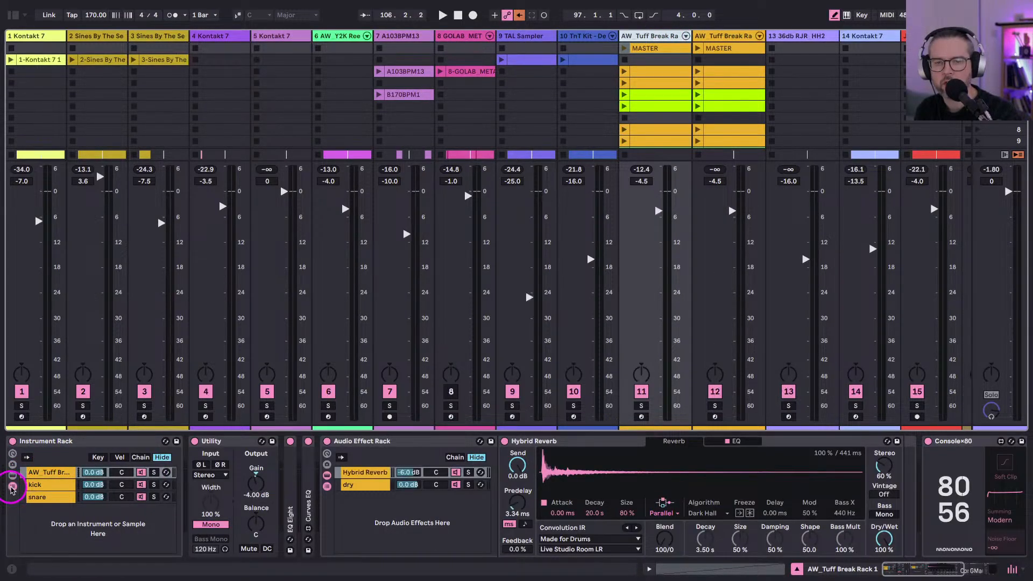
pyautogui.click(11, 488)
pyautogui.click(11, 488)
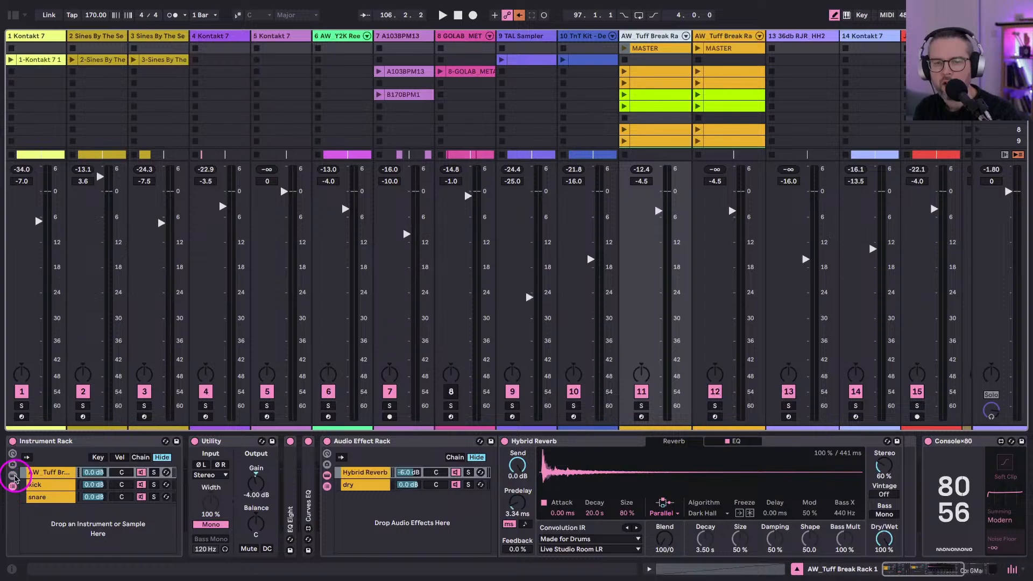
pyautogui.click(50, 486)
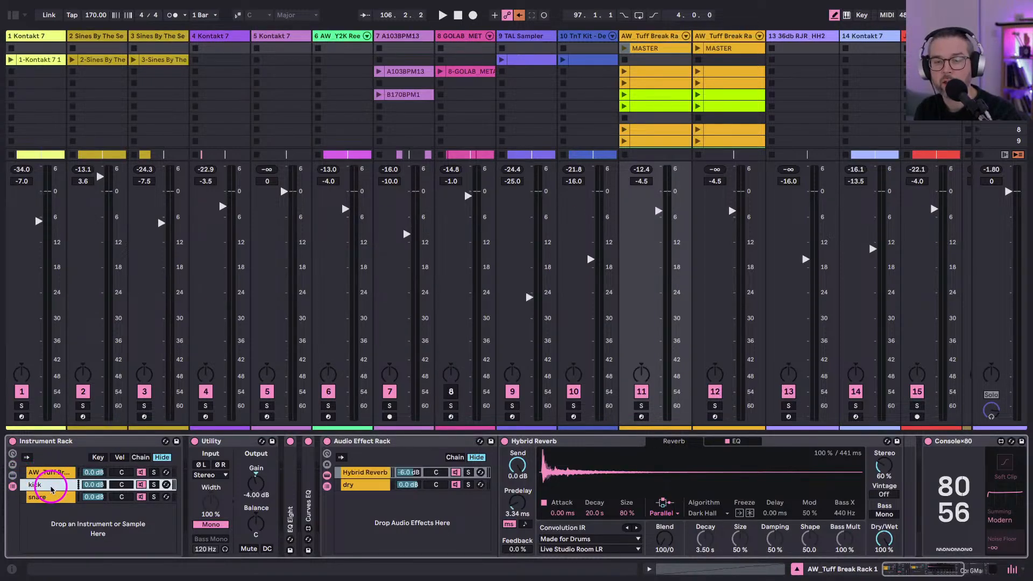
pyautogui.click(39, 474)
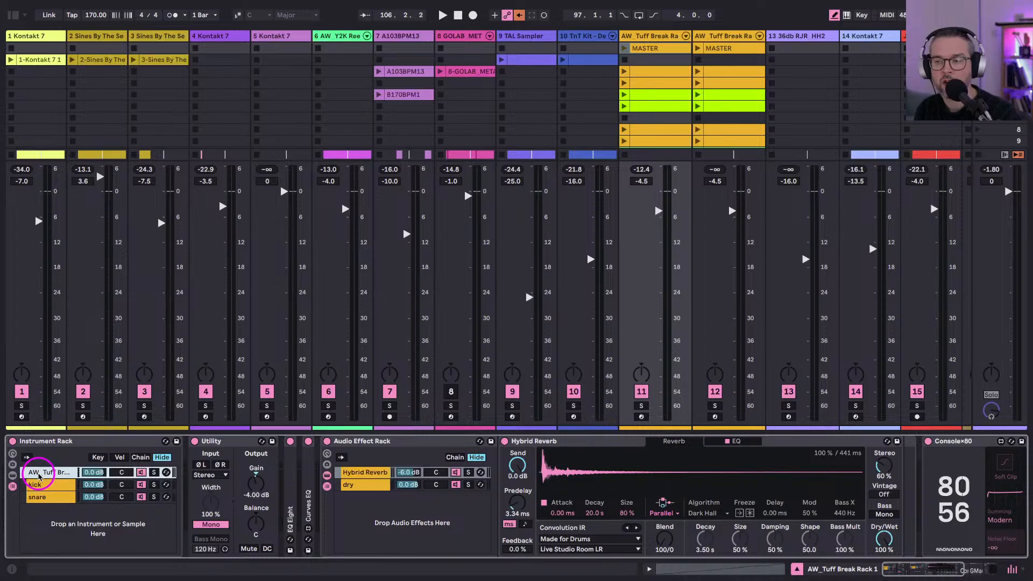
# Show the break chain's devices and inspect the Transient layer's decay and pitch in its kick Snapback.
pyautogui.click(39, 473)
pyautogui.hscroll(5, 638, 508)
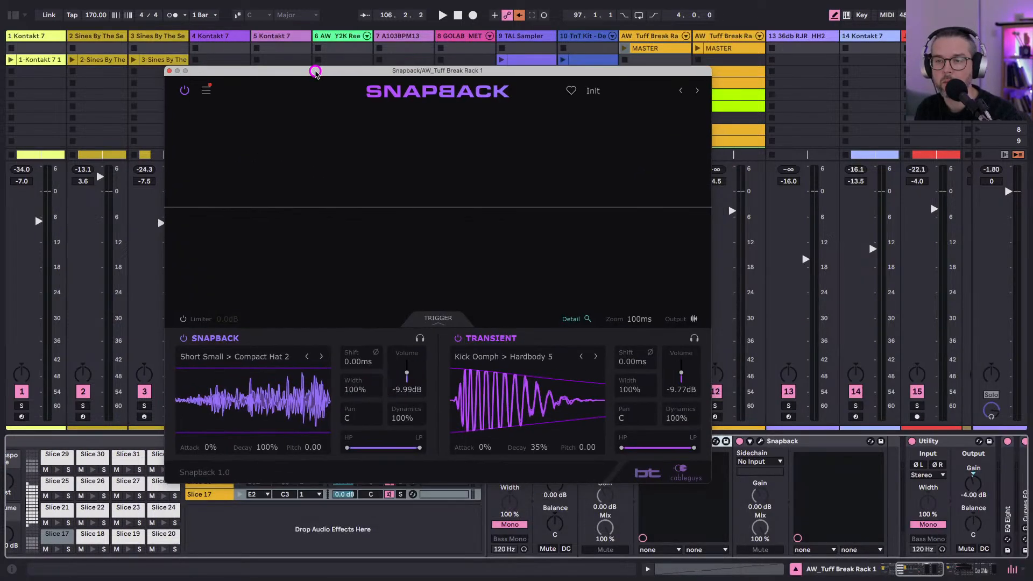
pyautogui.click(386, 125)
pyautogui.click(593, 378)
pyautogui.click(553, 419)
pyautogui.click(596, 428)
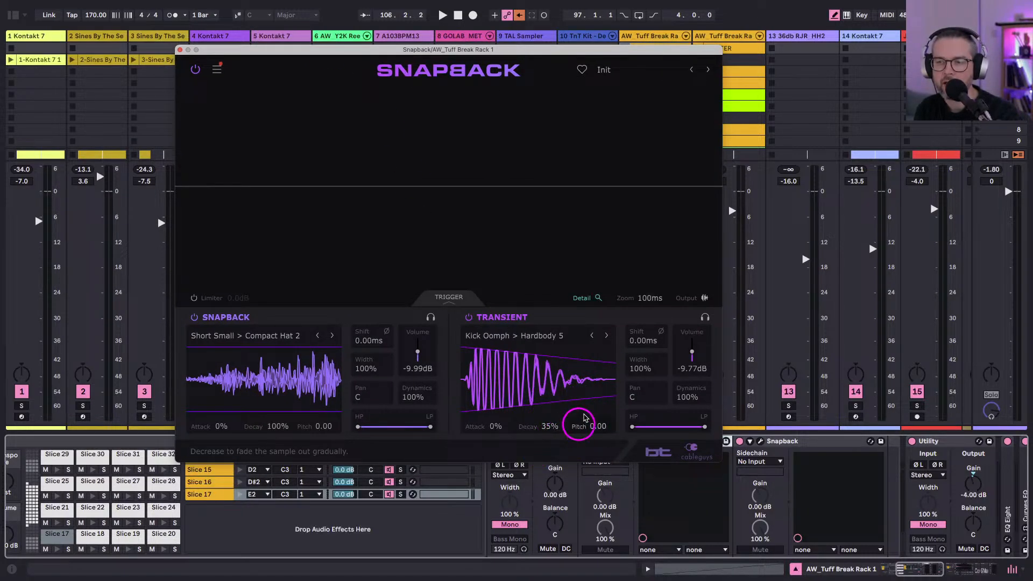
# Open the break chain's second Snapback to review its snare layers, and close both Snapback windows.
pyautogui.click(752, 445)
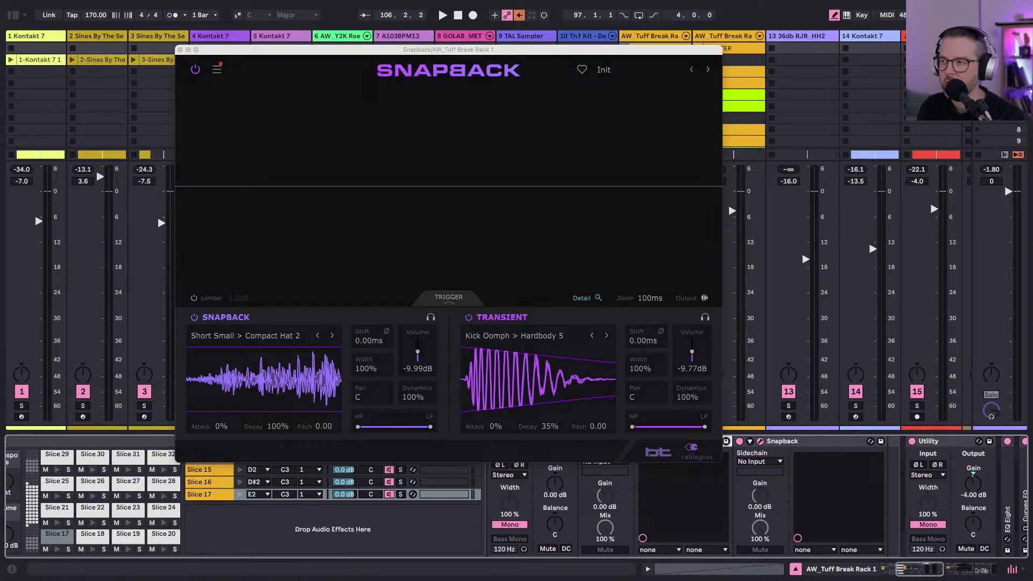
pyautogui.click(761, 441)
pyautogui.moveTo(198, 34); pyautogui.dragTo(205, 32)
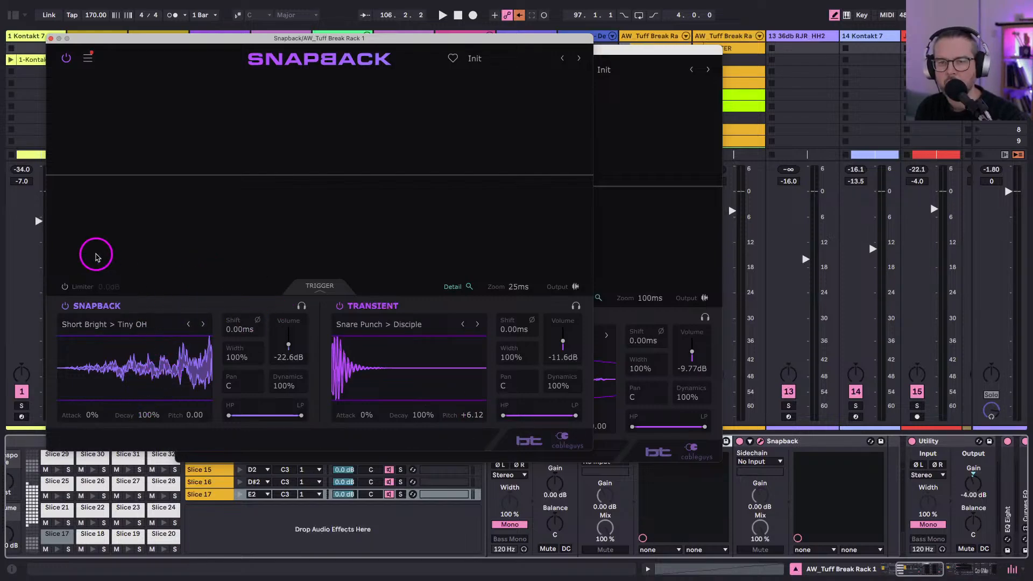
pyautogui.click(51, 40)
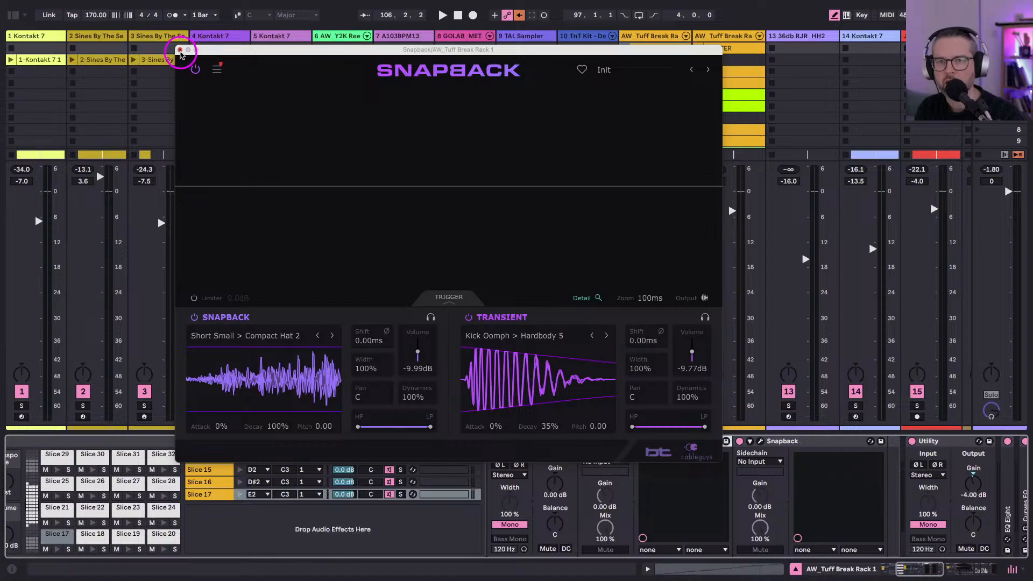
pyautogui.click(179, 51)
# Show the kick chain's Ext. Instrument routing and extend the clip slot area down to scene 14.
pyautogui.hscroll(-5, 305, 484)
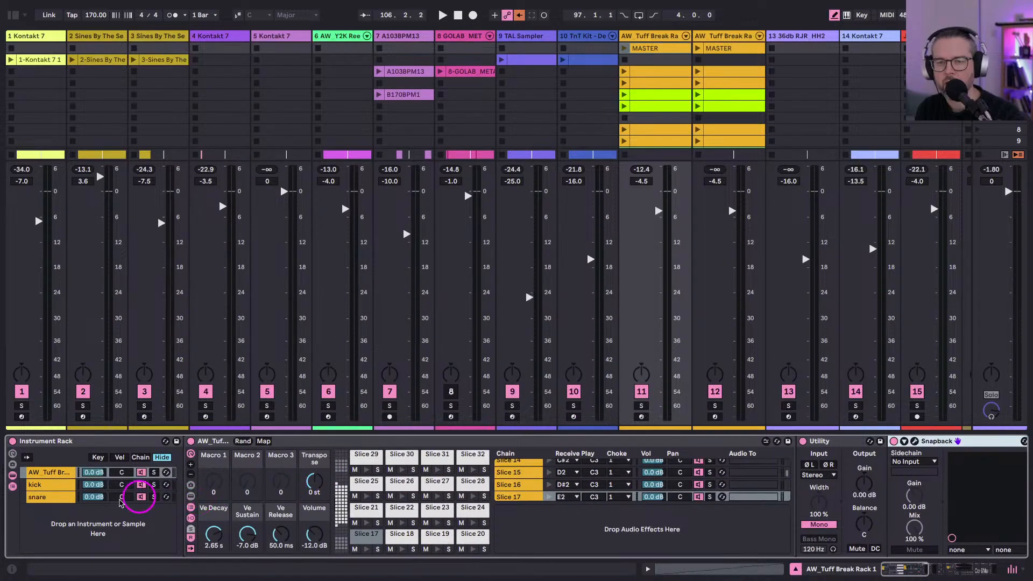
pyautogui.click(41, 486)
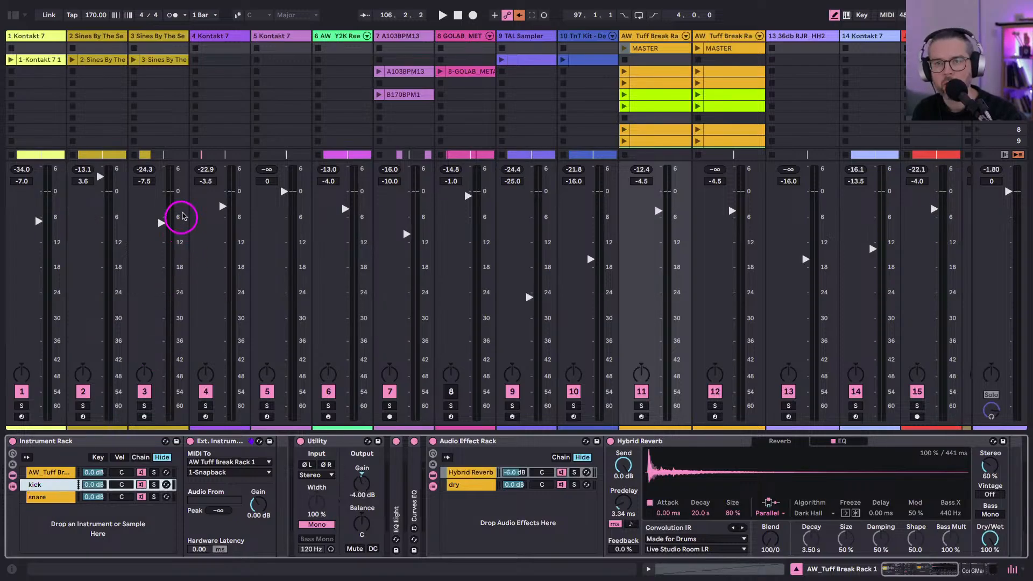
pyautogui.moveTo(211, 160); pyautogui.dragTo(225, 224)
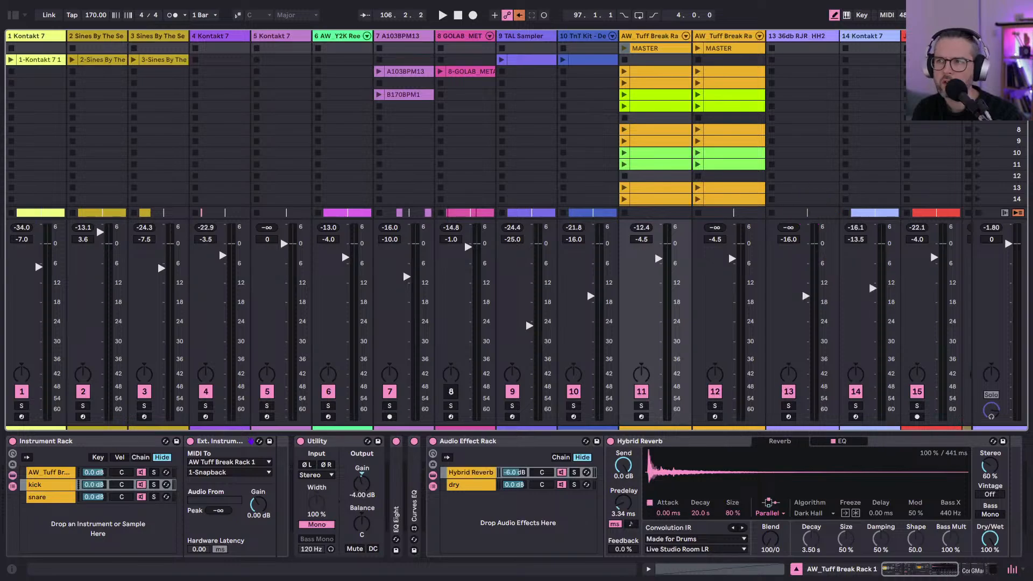
# Expand the Main track's Spectrum, examine the low end up to about 100 Hz, and collapse it again.
pyautogui.click(415, 376)
pyautogui.click(305, 443)
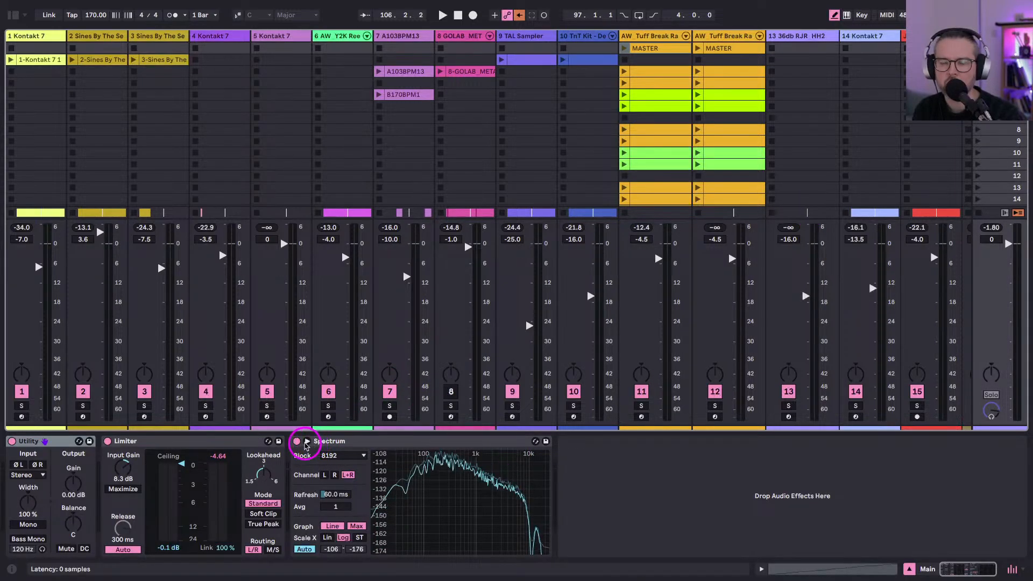
pyautogui.click(307, 441)
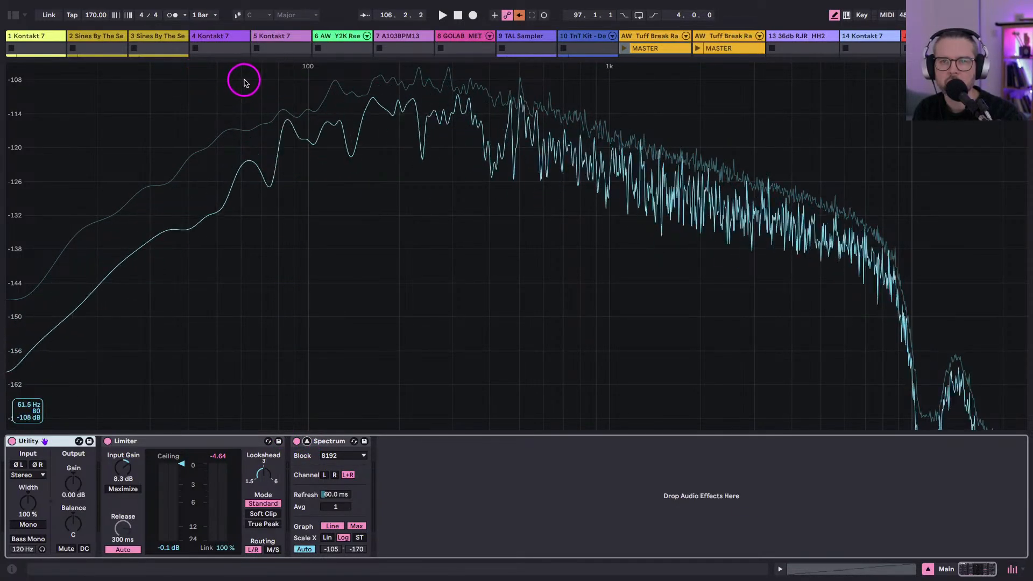
pyautogui.moveTo(289, 149); pyautogui.dragTo(299, 78)
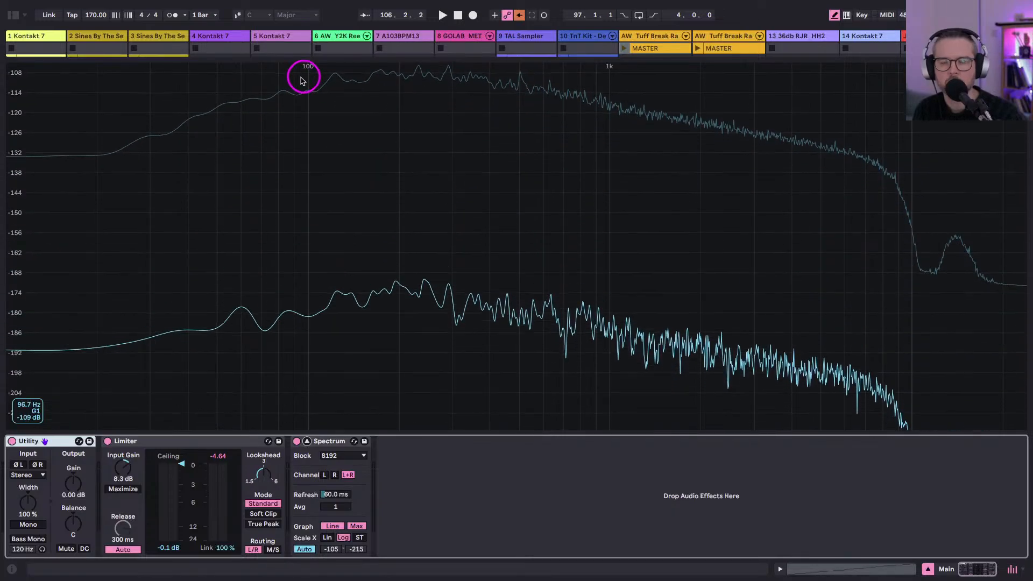
pyautogui.click(306, 442)
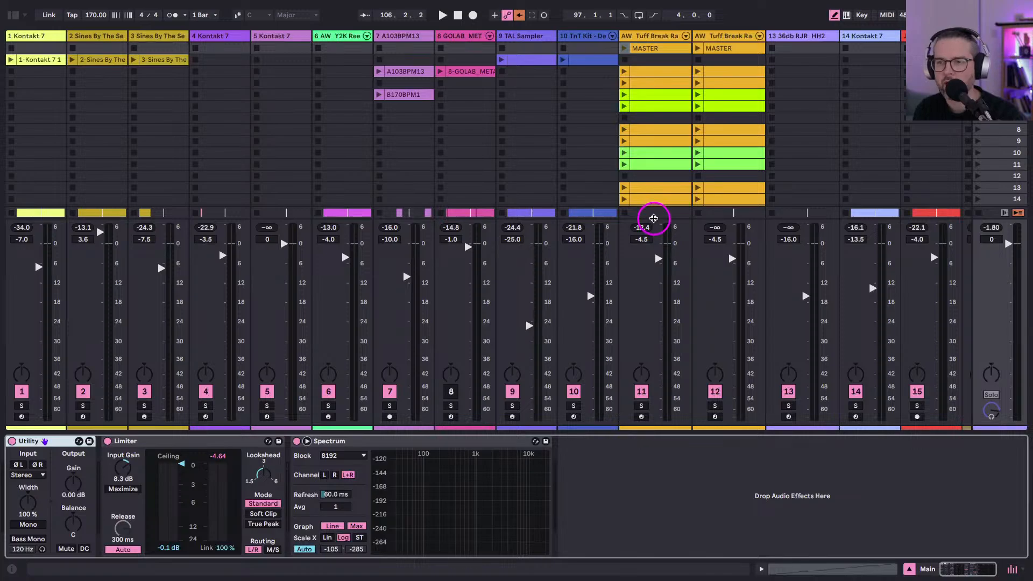
# Extend the clip slot area down to scene 20 and briefly reopen the Main track's enlarged Spectrum display.
pyautogui.moveTo(653, 218); pyautogui.dragTo(653, 284)
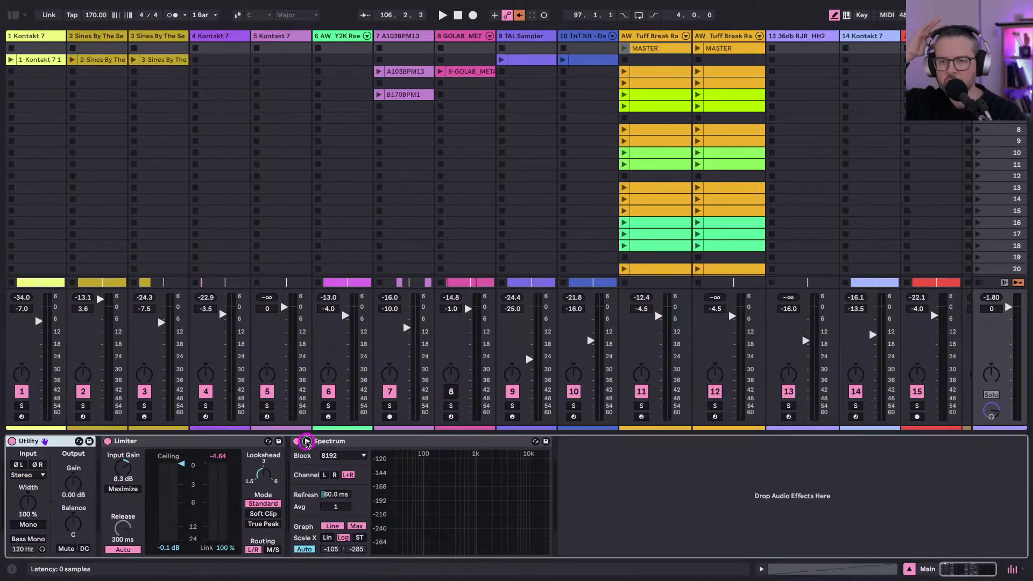
pyautogui.click(305, 440)
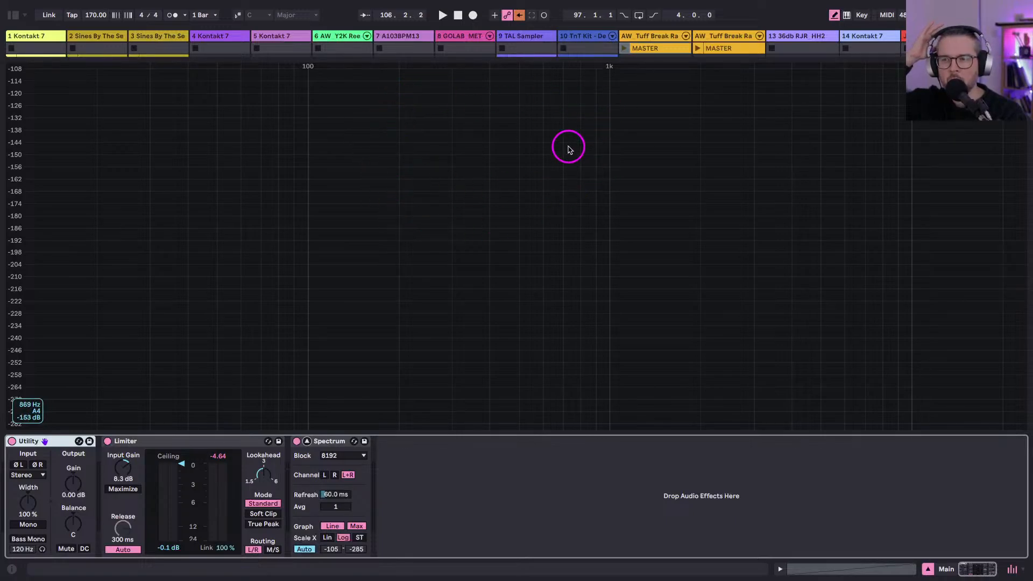
pyautogui.click(307, 442)
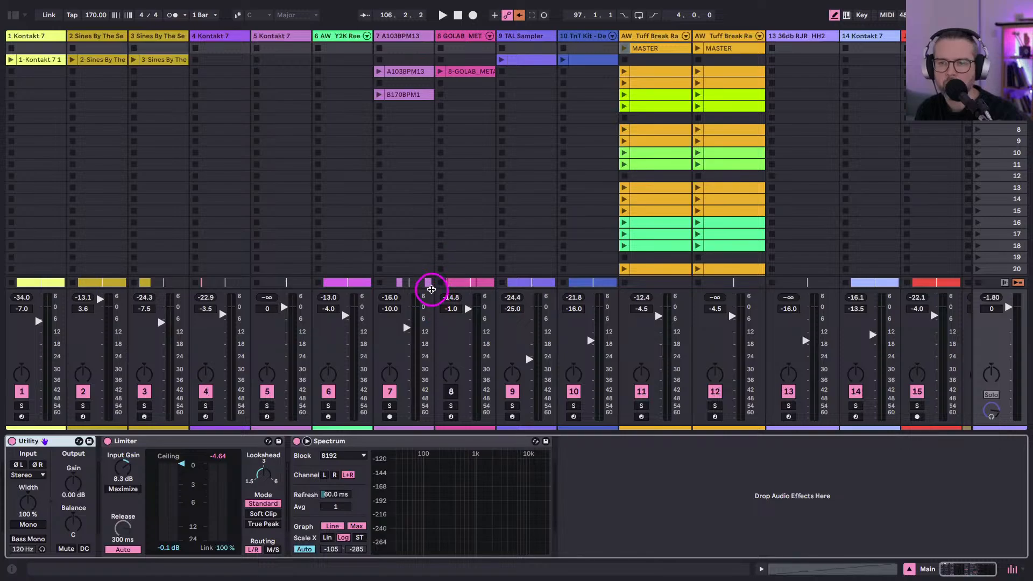
# Select track 11 and enlarge the mixer so that the clip slots end at scene 10.
pyautogui.moveTo(429, 289); pyautogui.dragTo(426, 259)
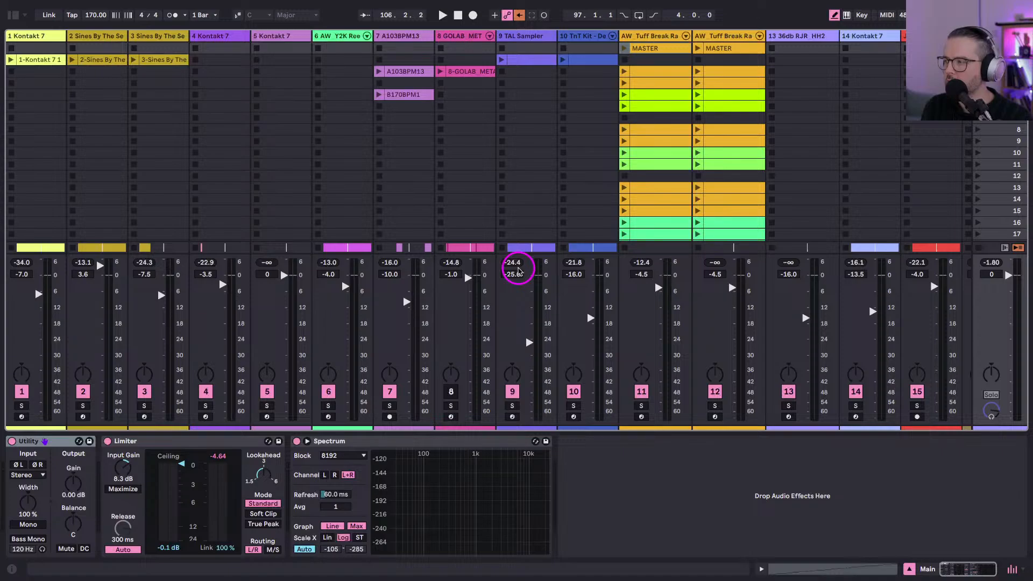
pyautogui.hscroll(3, 491, 243)
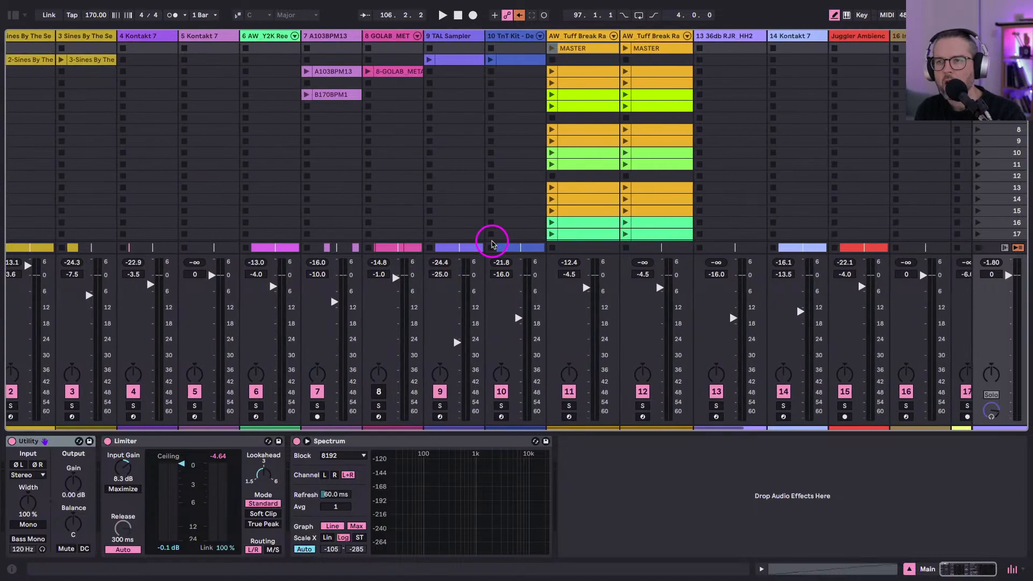
pyautogui.click(555, 36)
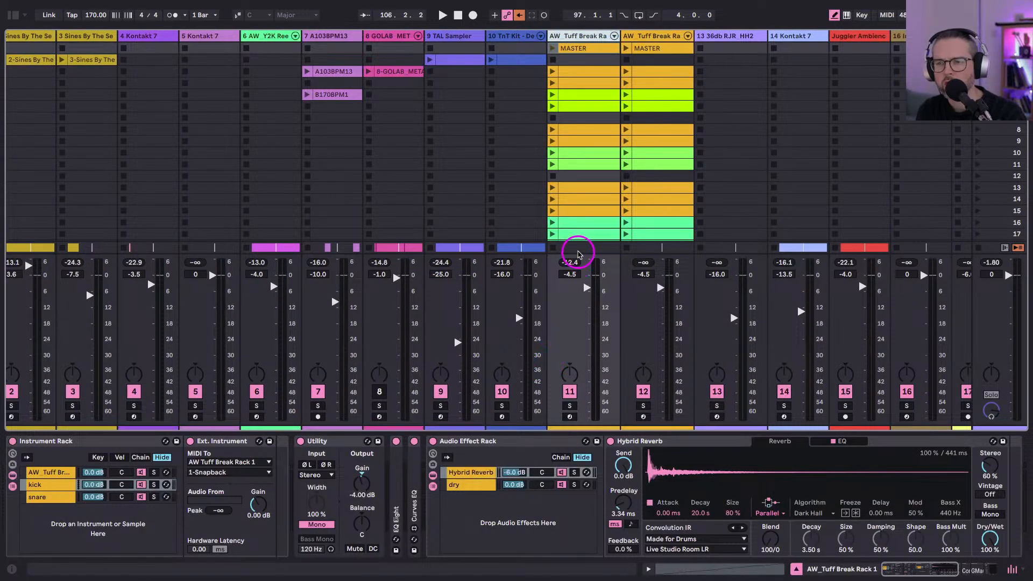
pyautogui.moveTo(579, 253); pyautogui.dragTo(582, 191)
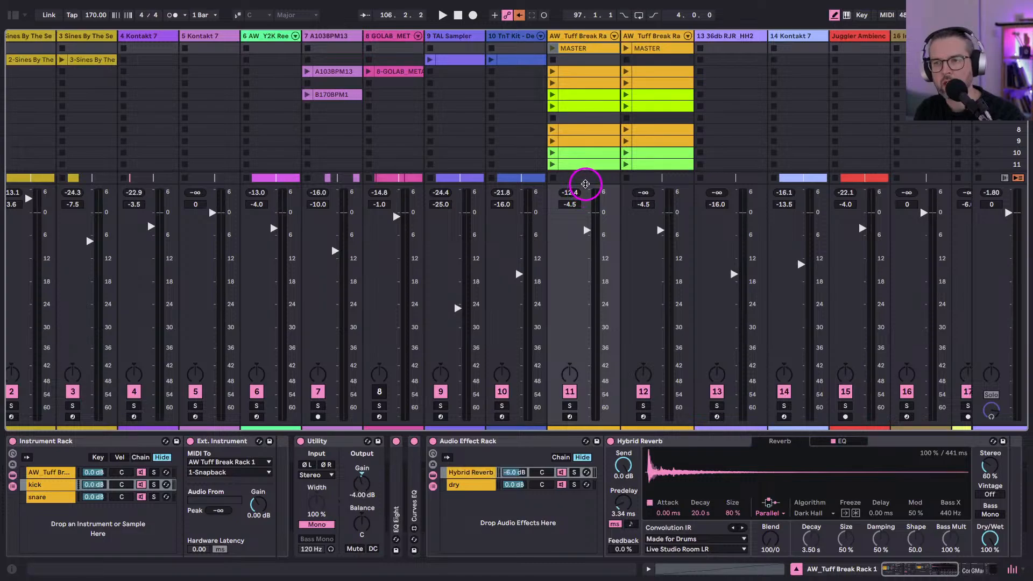
pyautogui.moveTo(586, 182); pyautogui.dragTo(585, 175)
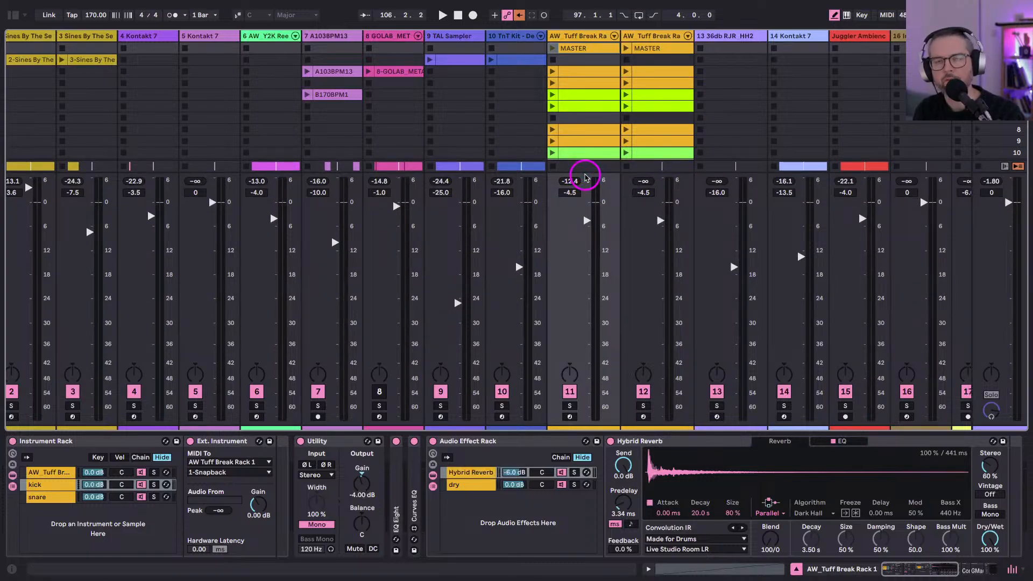
# Return all tracks to arrangement playback, play briefly from the chorus at bar 97, and go back to Session View.
pyautogui.hotkey('shift', 'Tab')
pyautogui.hotkey('shift', 'Tab')
pyautogui.press('Tab')
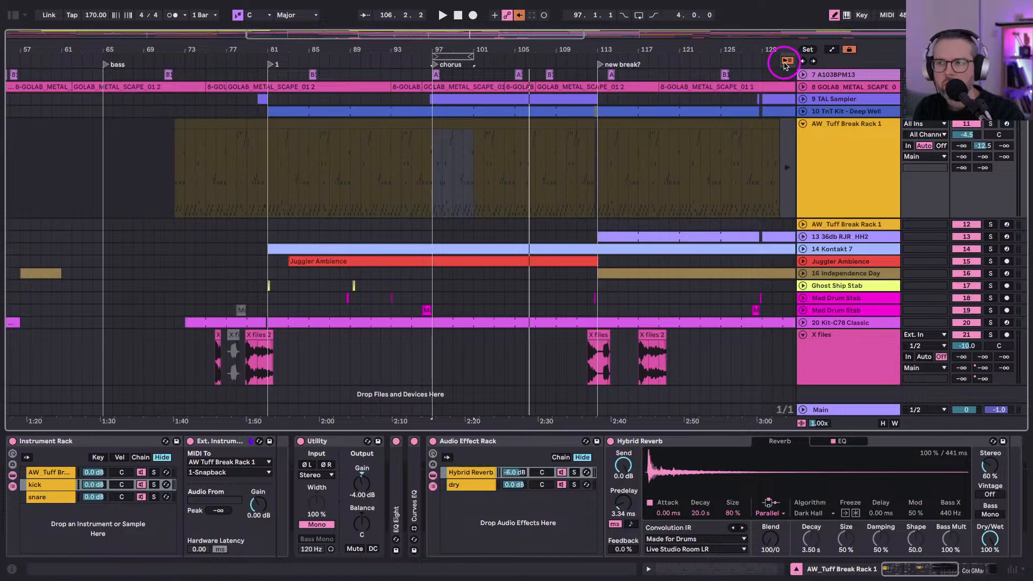
pyautogui.press('-')
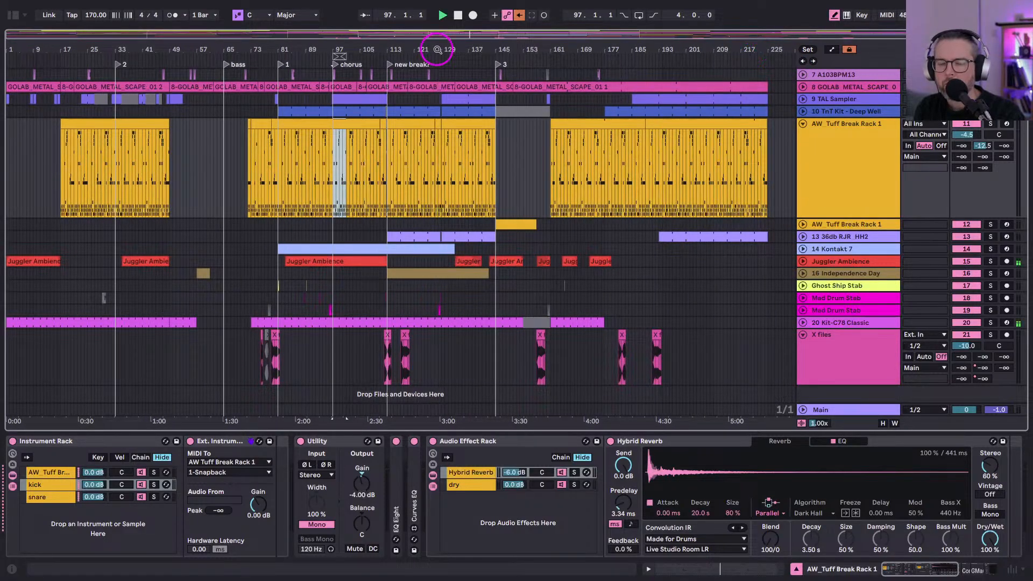
pyautogui.click(334, 166)
pyautogui.press('Tab')
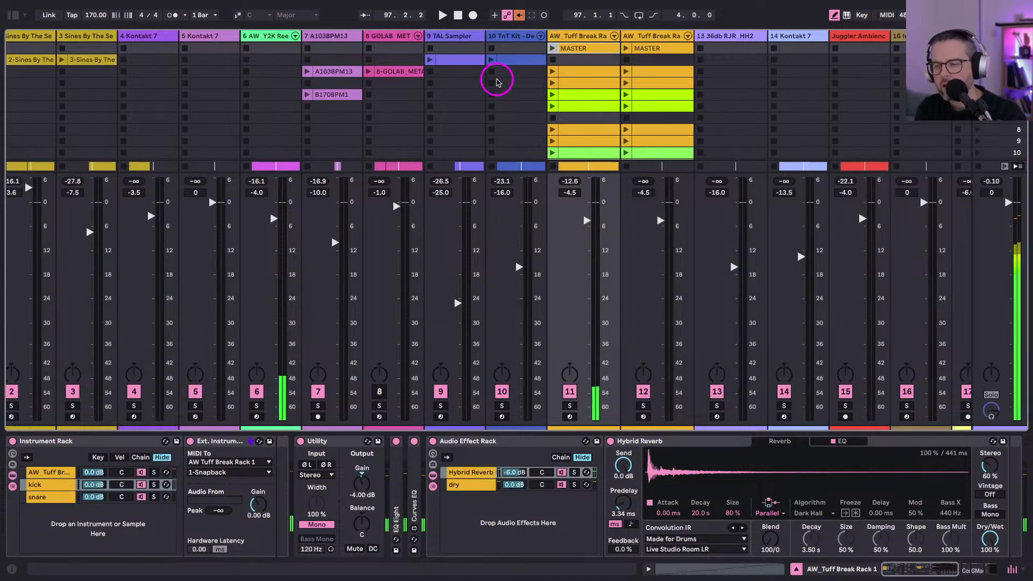
# Check the Reality Function checklist in Notes, and return to the Arrangement View in Ableton Live.
pyautogui.hotkey('ctrl', 'Up')
pyautogui.click(495, 348)
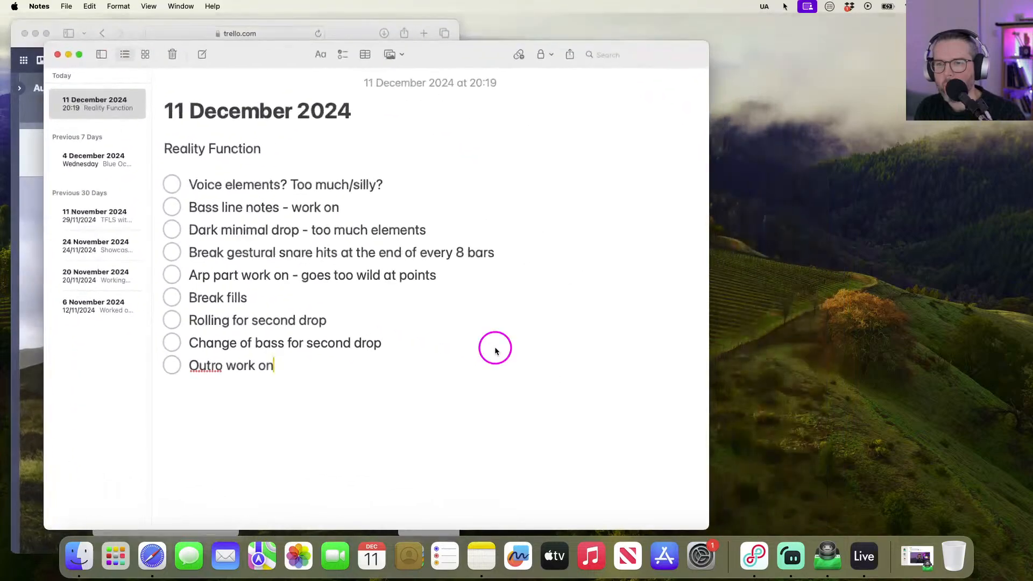
pyautogui.hotkey('ctrl', 'Up')
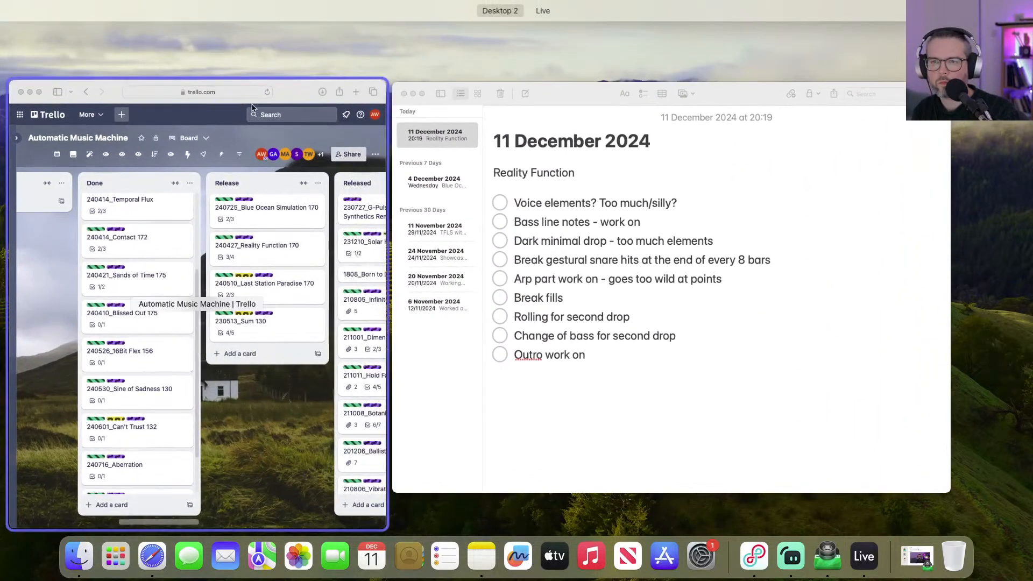
pyautogui.hotkey('ctrl', 'Right')
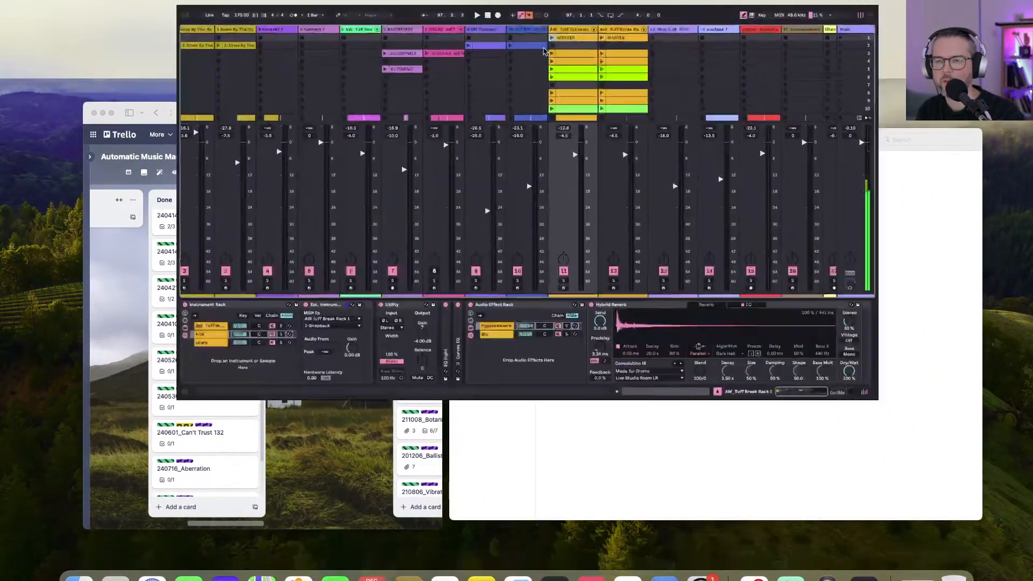
pyautogui.hotkey('ctrl', 'Up')
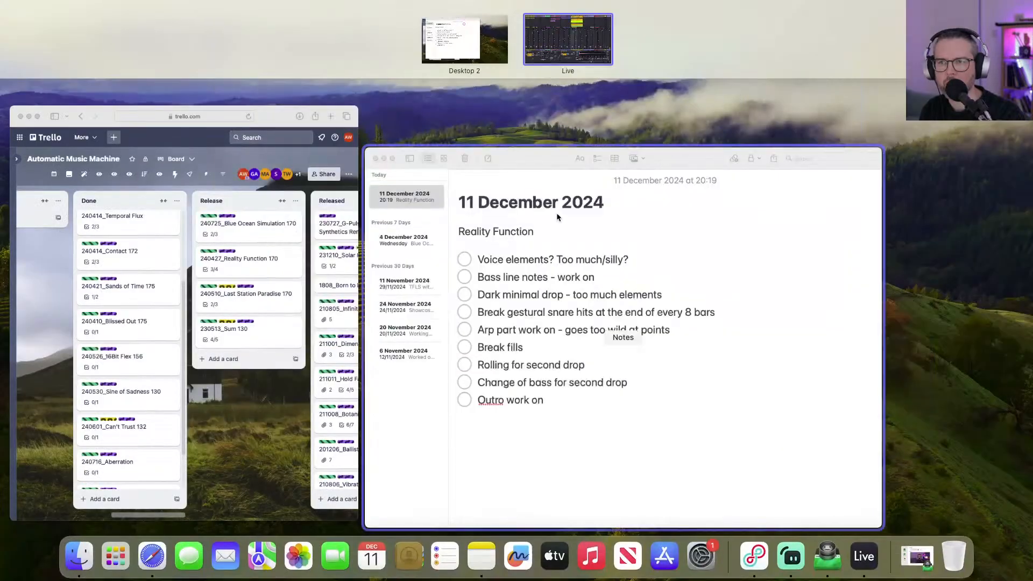
pyautogui.click(428, 259)
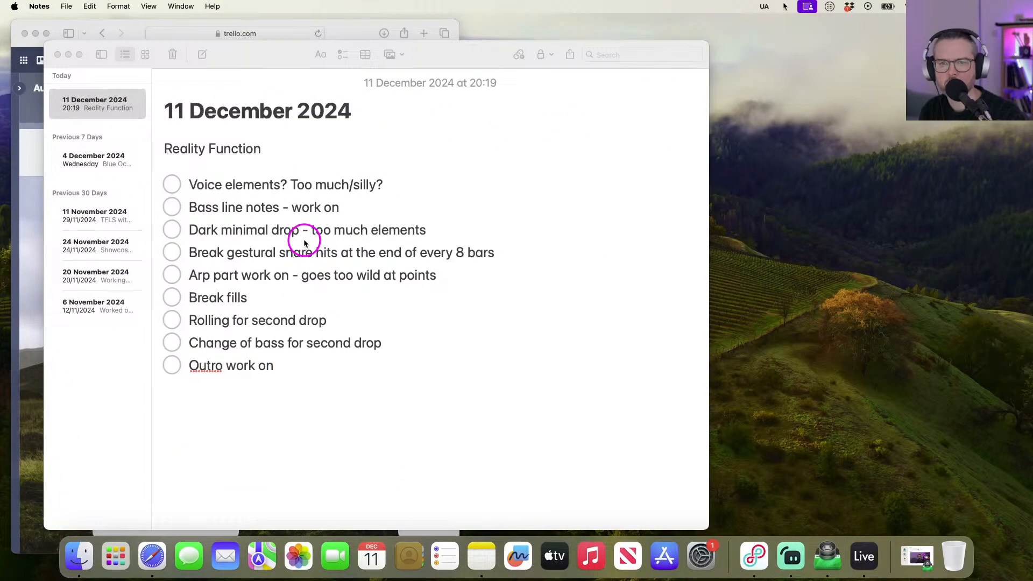
pyautogui.hotkey('ctrl', 'Up')
pyautogui.hotkey('ctrl', 'Right')
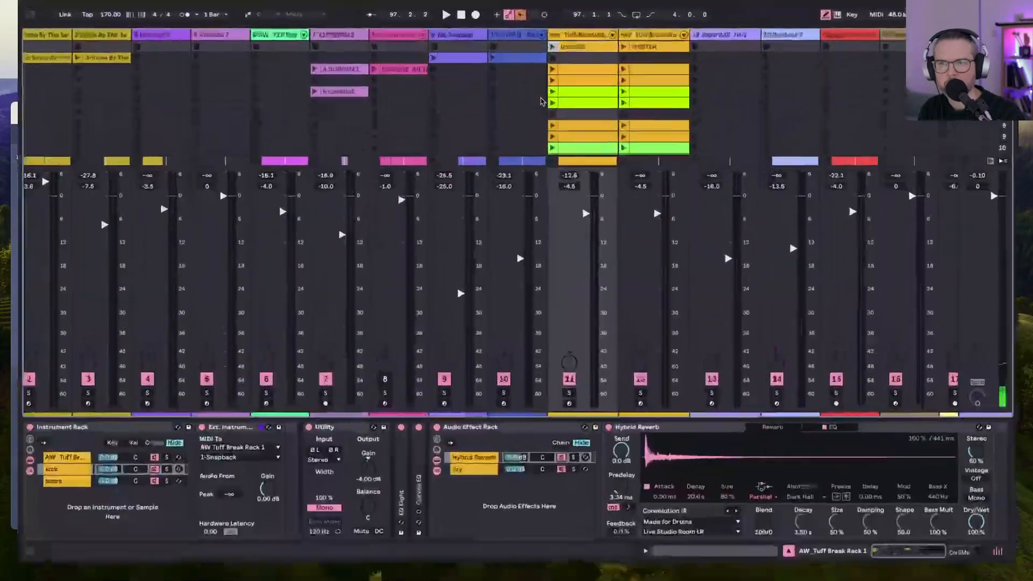
pyautogui.press('Tab')
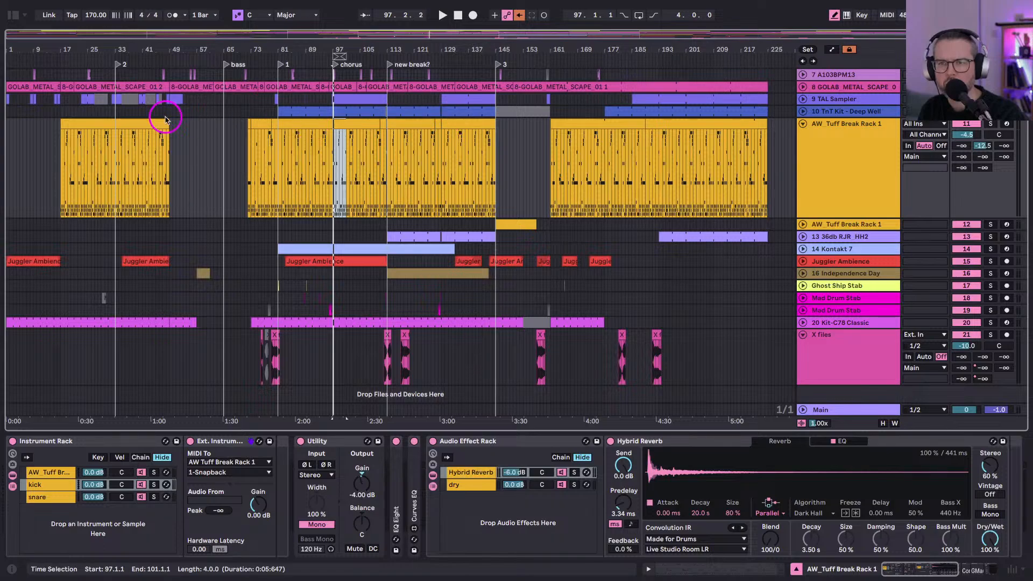
# Play the arrangement from the bass locator and examine the section between bars 65 and 97.
pyautogui.scroll(5, 377, 135)
pyautogui.click(225, 64)
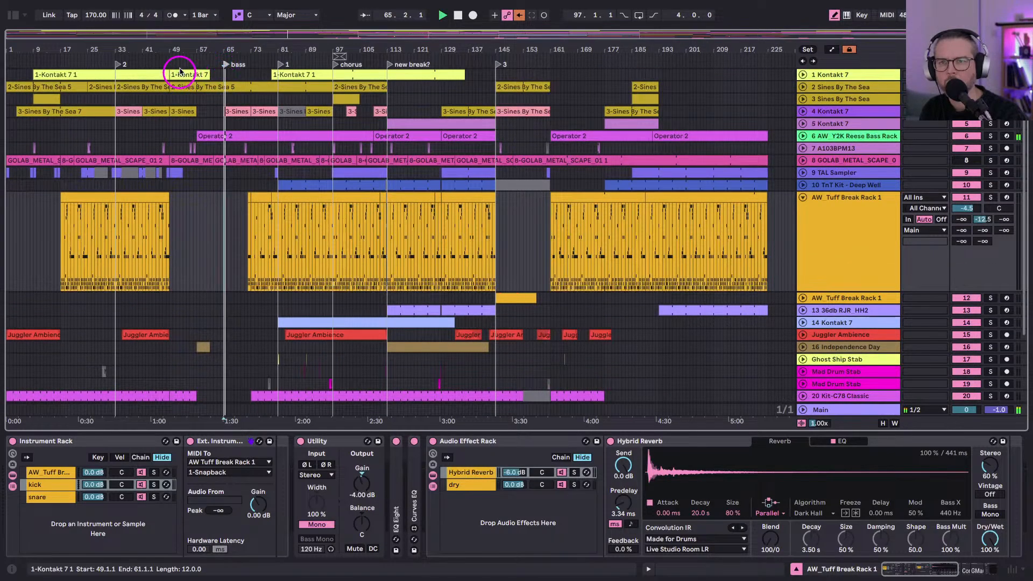
pyautogui.moveTo(193, 42); pyautogui.dragTo(193, 47)
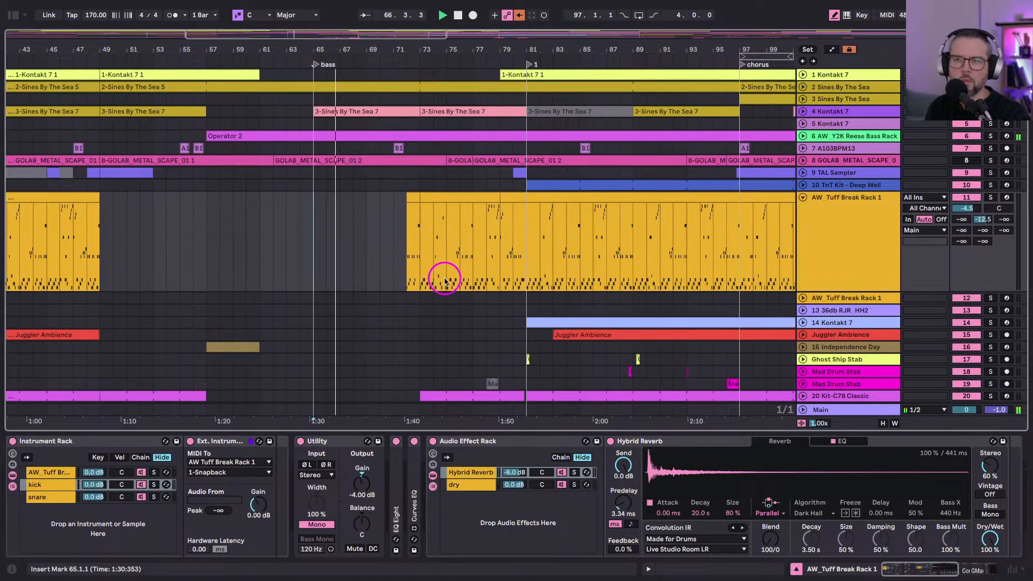
pyautogui.hscroll(-5, 442, 279)
pyautogui.hscroll(4, 444, 280)
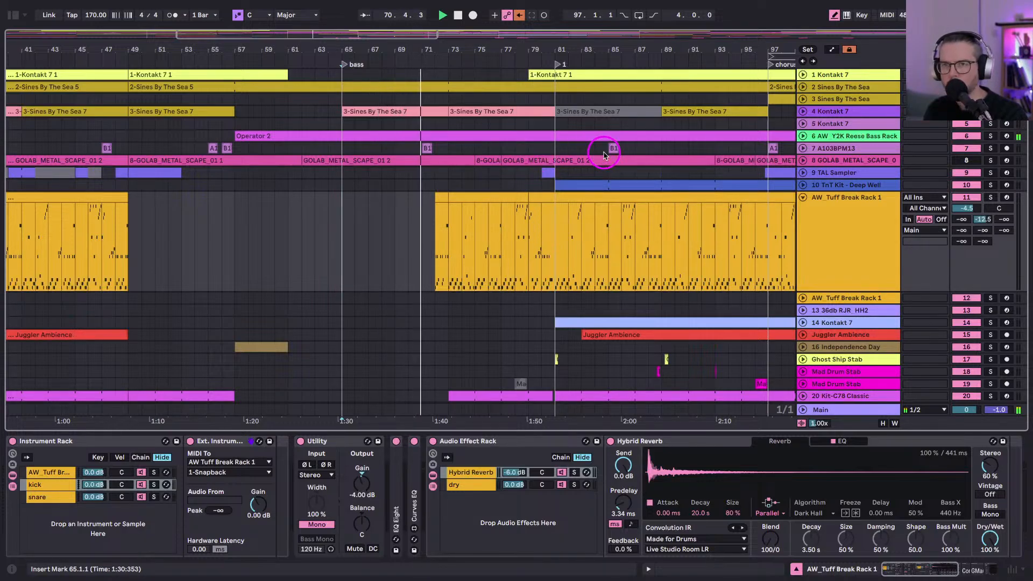
# Unfold track 4 Kontakt 7 and select its clip spanning bars 73 to 81.
pyautogui.click(802, 111)
pyautogui.click(483, 111)
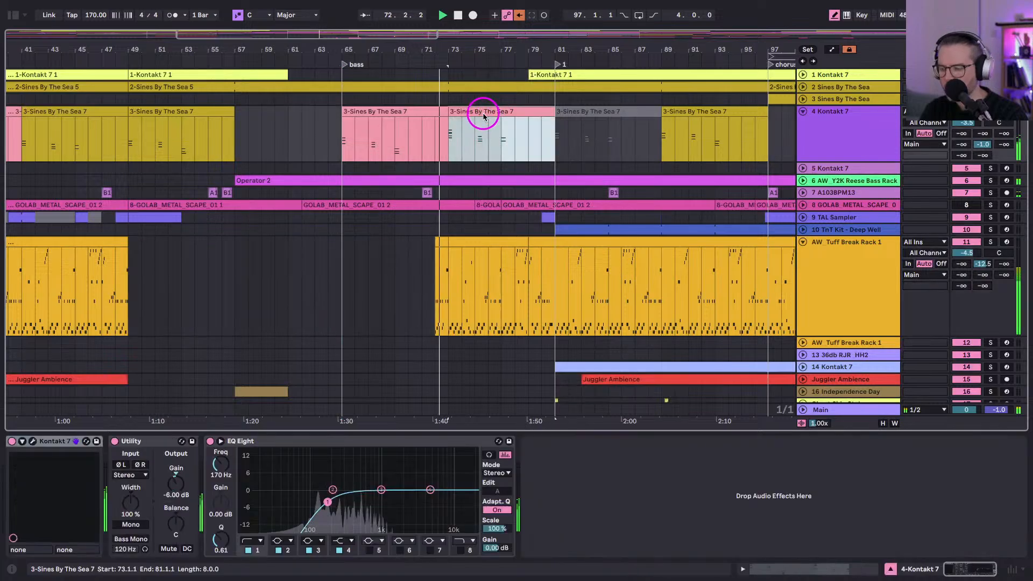
pyautogui.scroll(-3, 441, 209)
pyautogui.scroll(3, 436, 208)
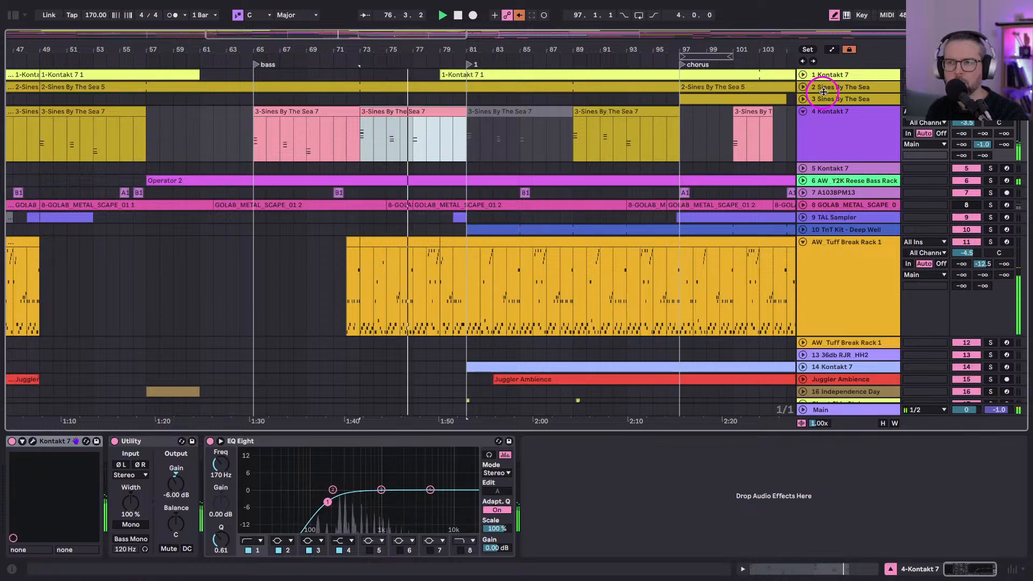
# Unfold track 1 Kontakt 7 and trim the start of its clip before the chorus to bar 89.
pyautogui.click(803, 74)
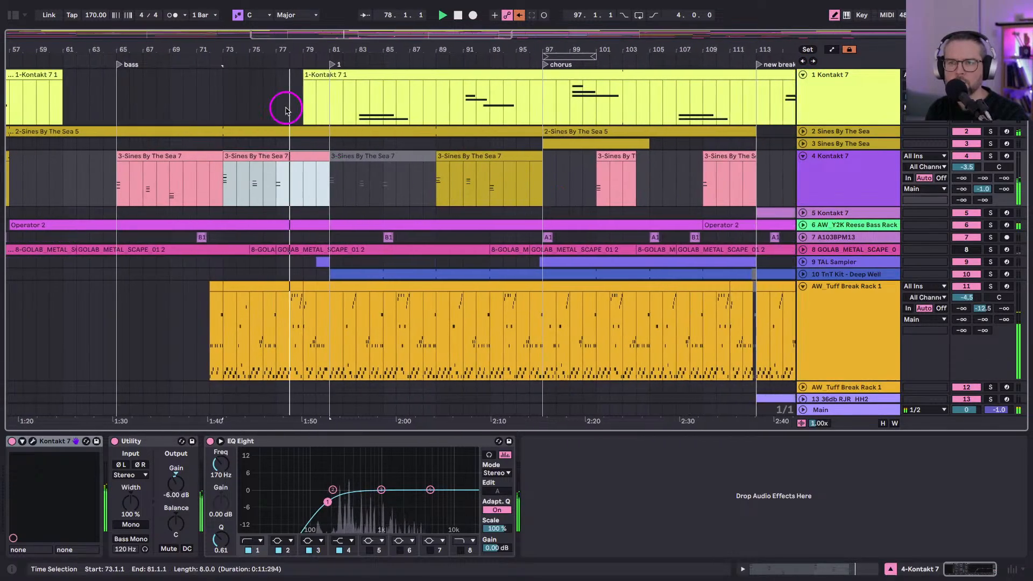
pyautogui.click(303, 73)
pyautogui.moveTo(302, 73); pyautogui.dragTo(439, 92)
# Unfold tracks 8, 14 Kontakt 7 and Juggler Ambience, and place the insert marker at bar 75 on the Juggler Ambience track.
pyautogui.scroll(-5, 381, 192)
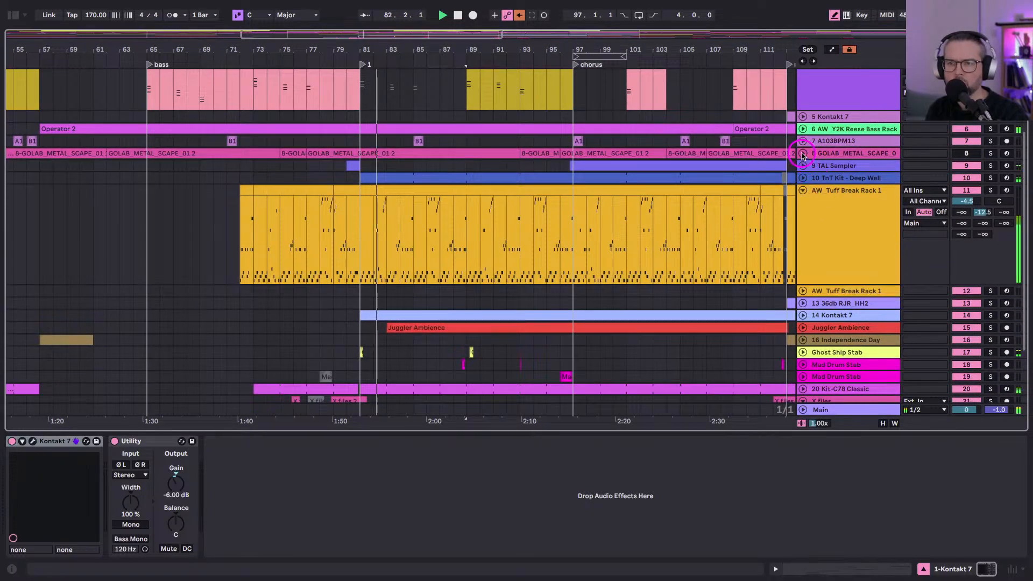
pyautogui.scroll(-3, 431, 236)
pyautogui.click(560, 247)
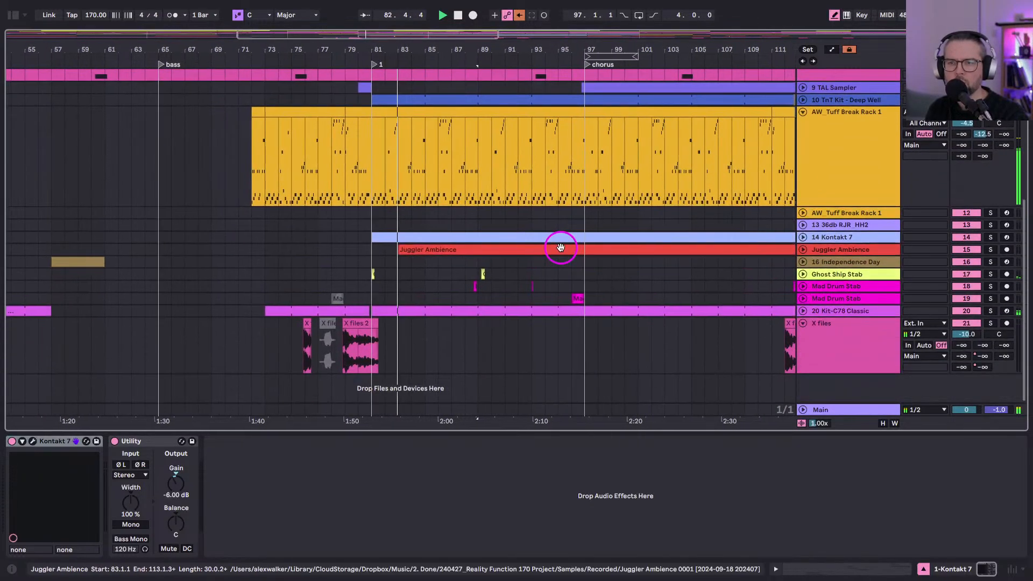
pyautogui.press('u')
pyautogui.click(802, 249)
pyautogui.scroll(-2, 801, 250)
pyautogui.moveTo(403, 58); pyautogui.dragTo(402, 47)
pyautogui.click(360, 243)
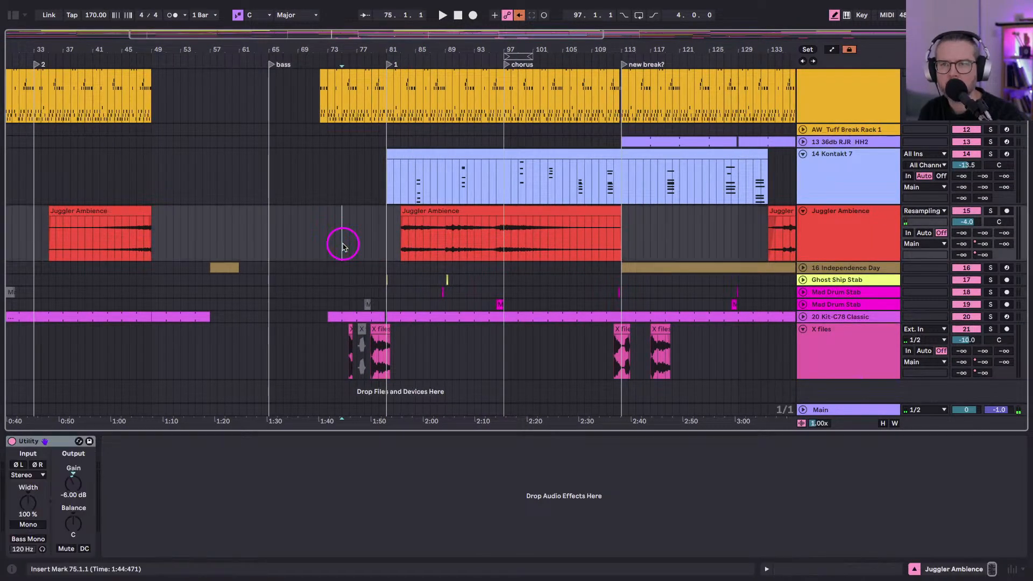
# Deactivate bar 72 of the Tuff Break Rack clip on track 11 and play from the break's new entry.
pyautogui.scroll(10, 333, 234)
pyautogui.click(318, 266)
pyautogui.press('space')
pyautogui.click(329, 227)
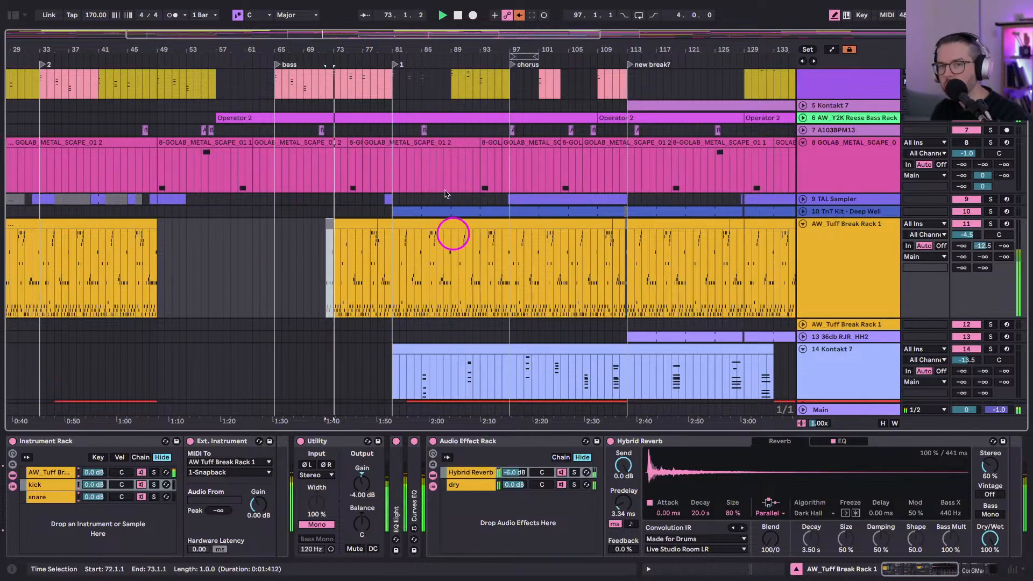
# Deactivate the Sines By The Sea 7 clip on track 4 from bar 73 to 81.
pyautogui.scroll(-3, 307, 169)
pyautogui.hscroll(-3, 307, 169)
pyautogui.scroll(8, 306, 171)
pyautogui.click(441, 157)
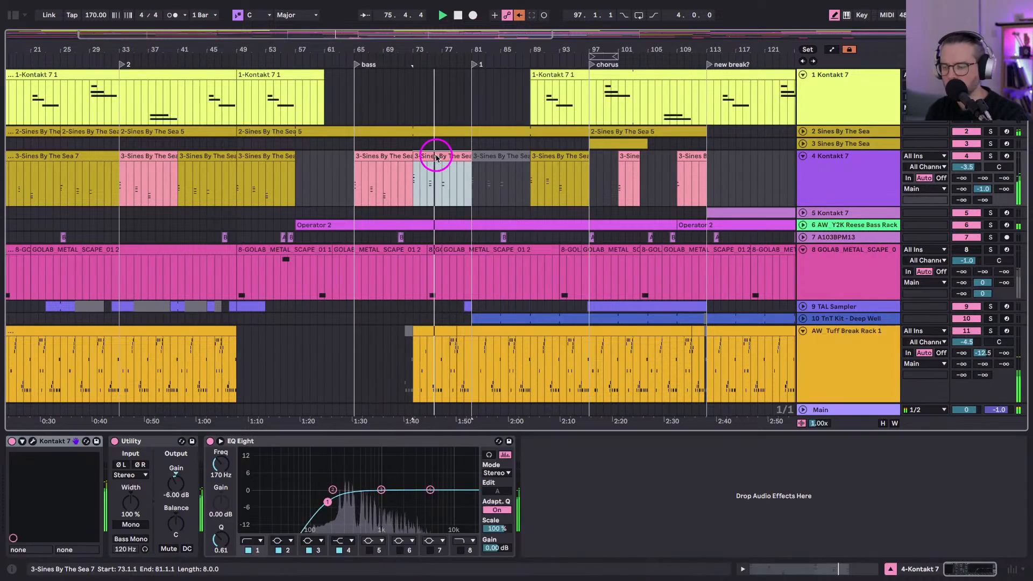
pyautogui.hscroll(-3, 369, 171)
pyautogui.scroll(-3, 374, 171)
# Unfold track 20 Kit-C78 Classic and trim the end of its clip before locator 1 to 80.1.3.
pyautogui.scroll(-10, 373, 171)
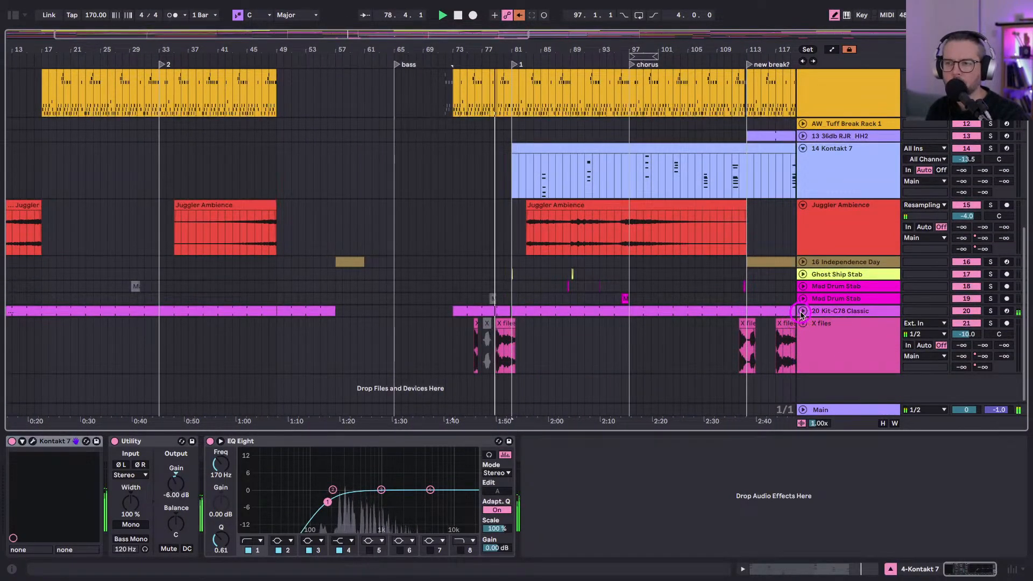
pyautogui.click(802, 311)
pyautogui.scroll(-2, 563, 330)
pyautogui.scroll(5, 497, 53)
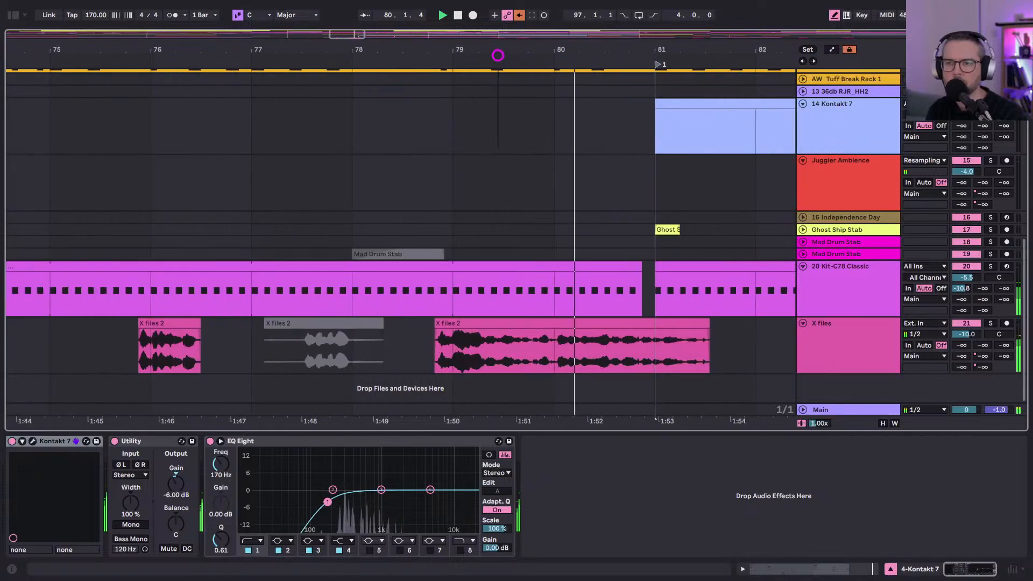
pyautogui.moveTo(659, 262); pyautogui.dragTo(569, 265)
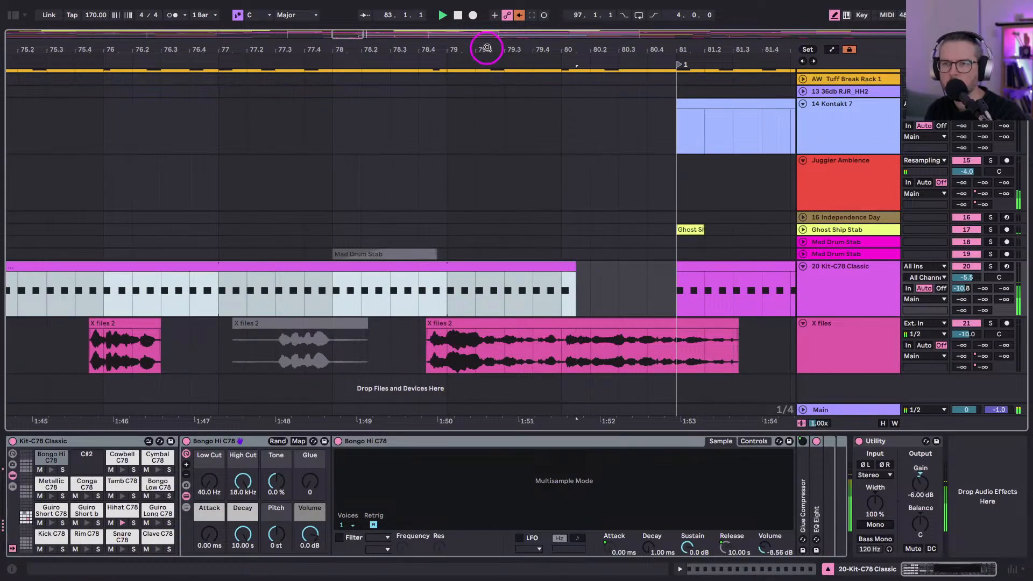
# Unfold track 10 TnT Kit - Deep Well to show its pattern around locator 1.
pyautogui.scroll(-3, 484, 46)
pyautogui.scroll(10, 473, 262)
pyautogui.scroll(-3, 473, 263)
pyautogui.hscroll(2, 472, 262)
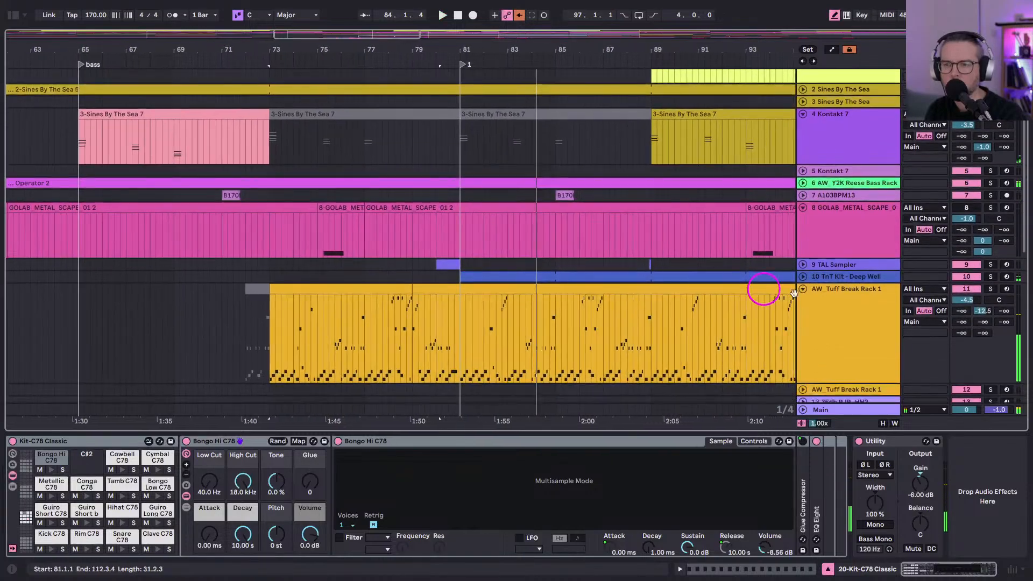
pyautogui.click(803, 274)
pyautogui.scroll(-2, 565, 258)
pyautogui.hscroll(3, 565, 258)
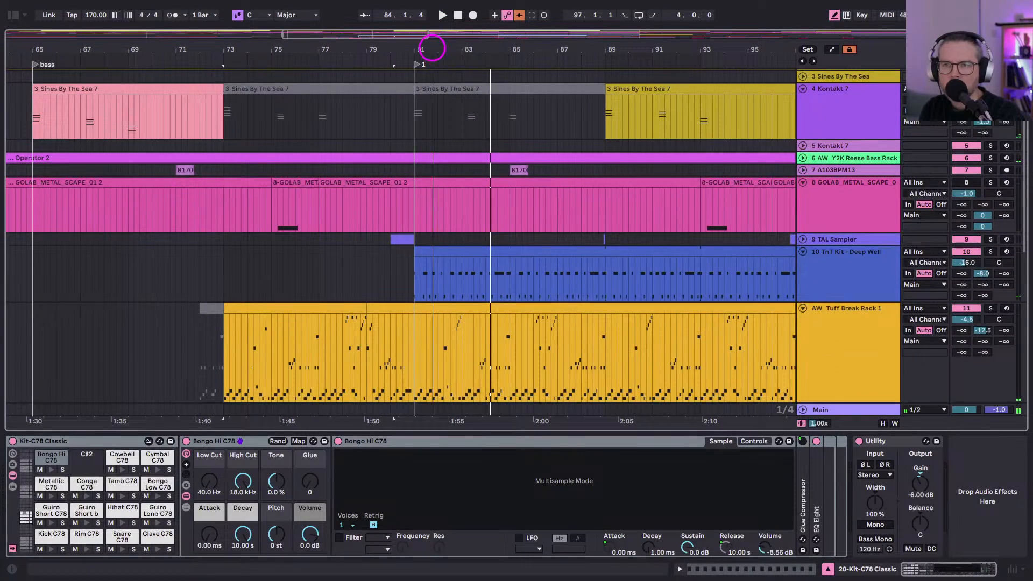
# Unfold the Y2K Reese Bass Rack track, select its Operator 2 clip from bar 57, and unfold track 2 Sines By The Sea.
pyautogui.scroll(-3, 433, 45)
pyautogui.scroll(3, 435, 283)
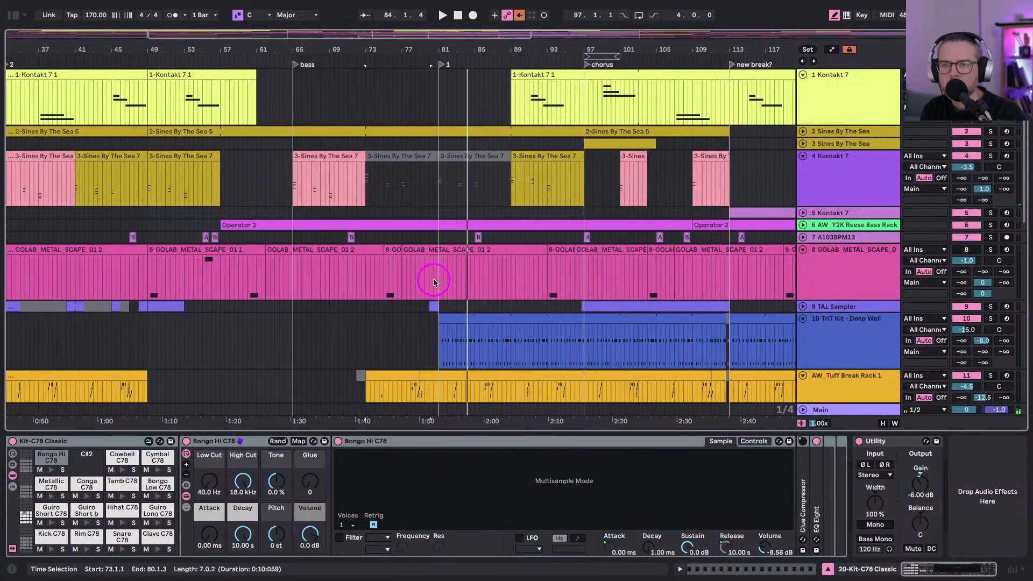
pyautogui.click(803, 225)
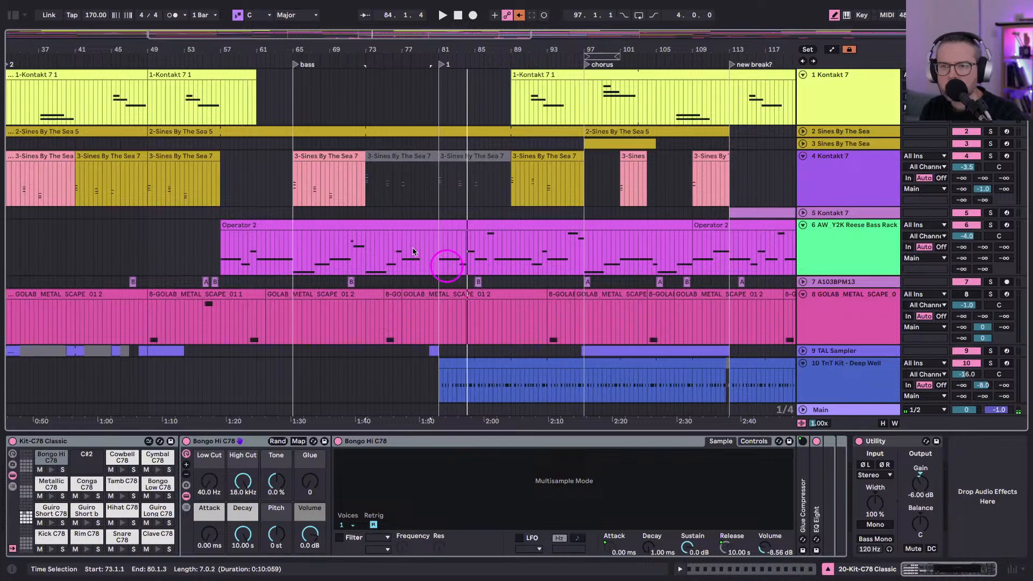
pyautogui.click(366, 222)
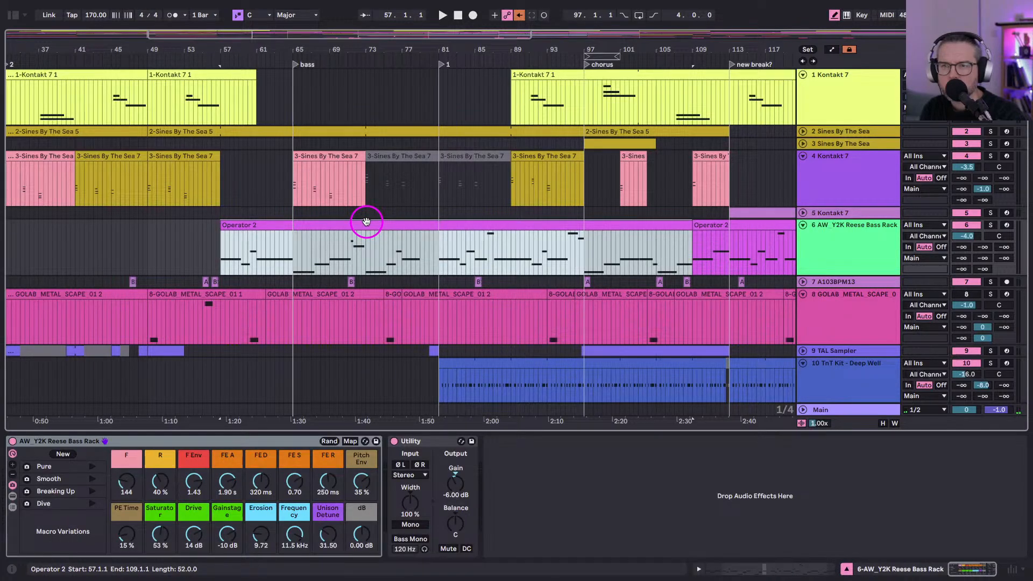
pyautogui.hscroll(3, 366, 222)
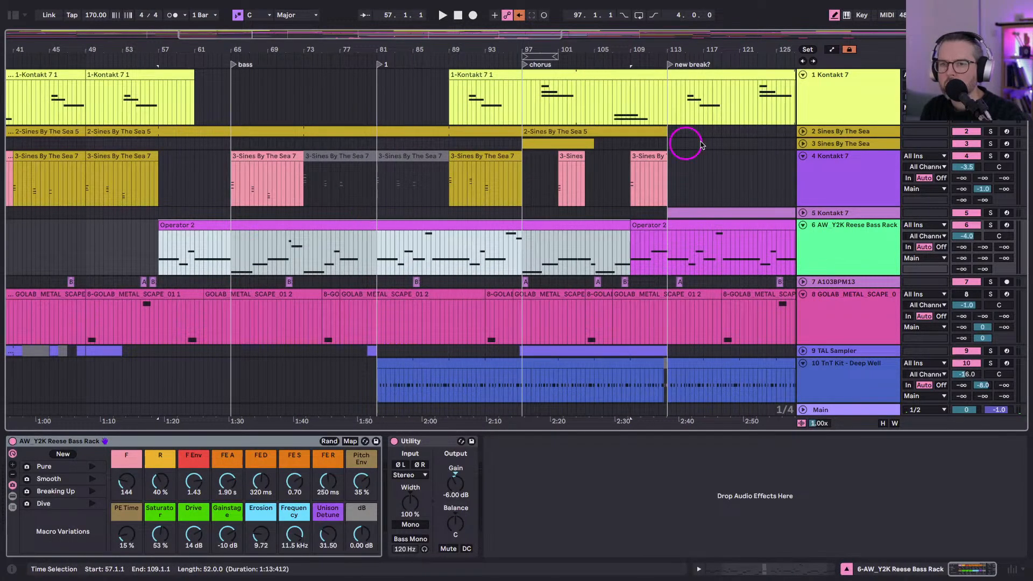
pyautogui.click(803, 131)
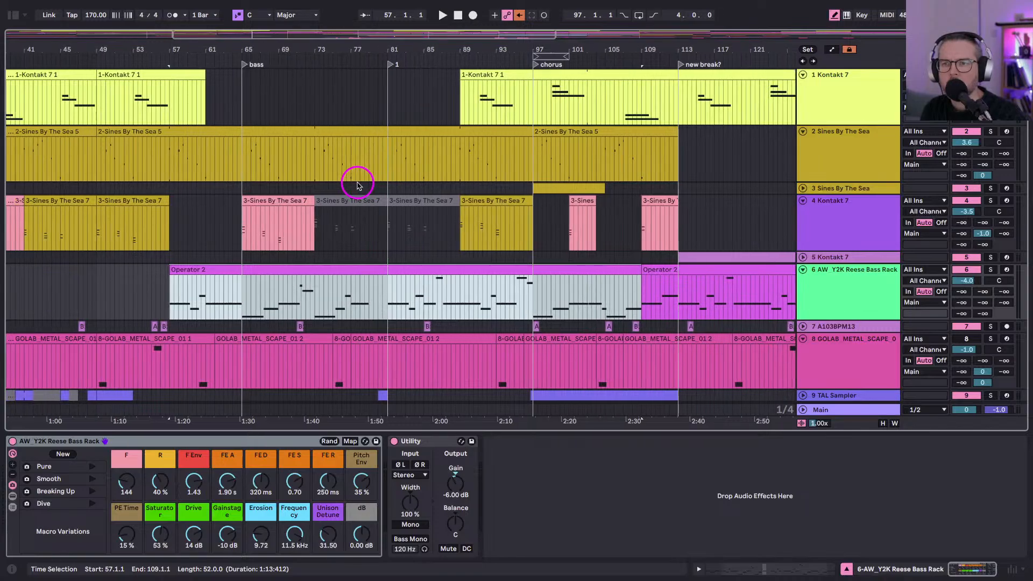
# Play from bar 80 and examine which tracks enter at locator 1 across the whole arrangement.
pyautogui.scroll(-10, 357, 178)
pyautogui.scroll(-5, 389, 275)
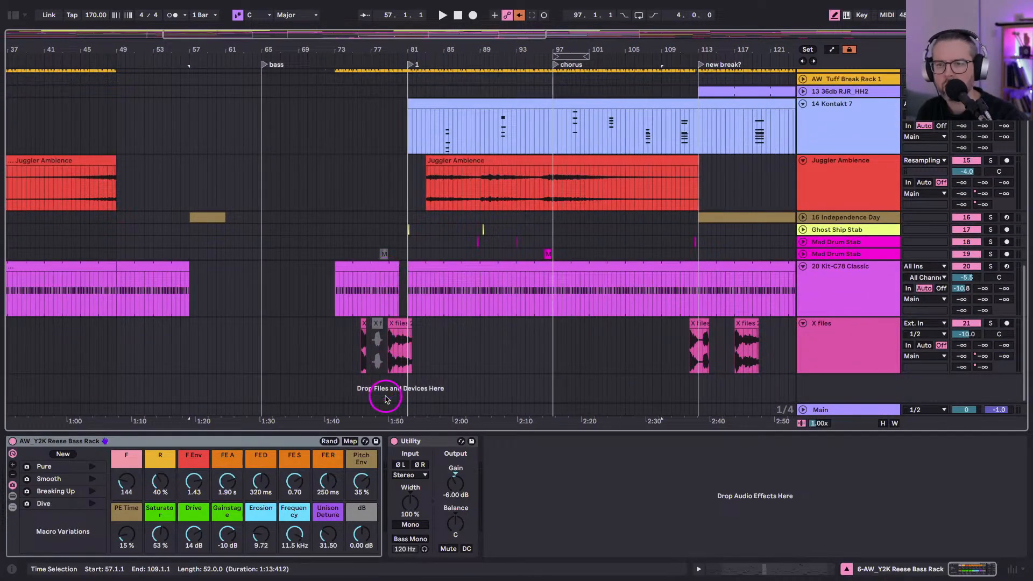
pyautogui.scroll(15, 387, 328)
pyautogui.press('space')
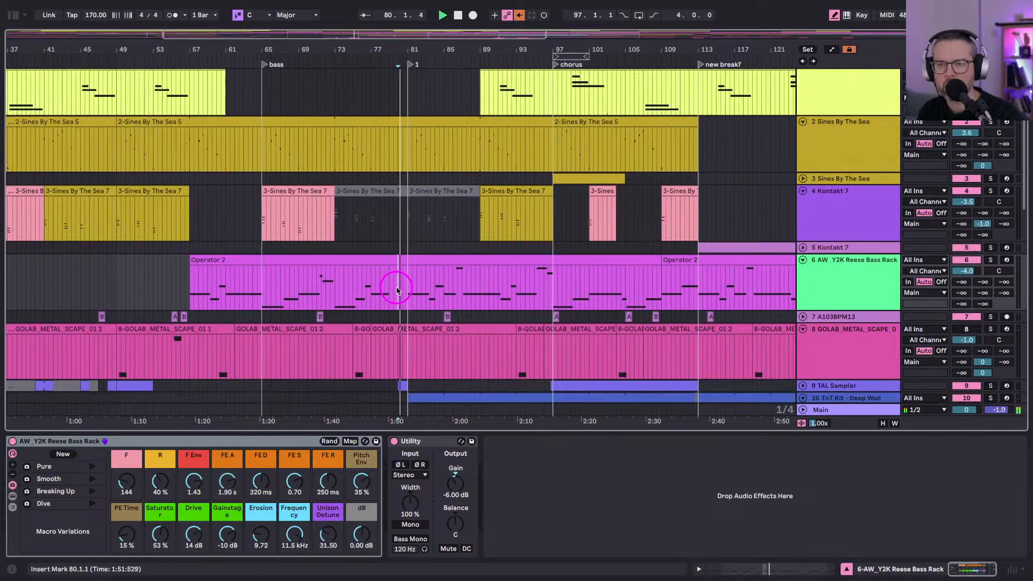
pyautogui.scroll(-5, 396, 285)
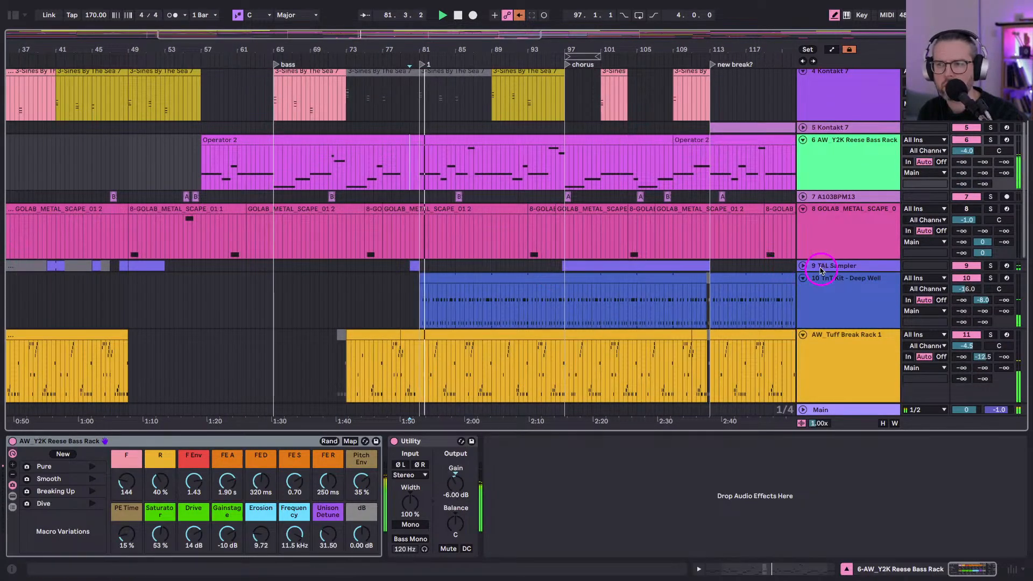
pyautogui.scroll(-1, 800, 265)
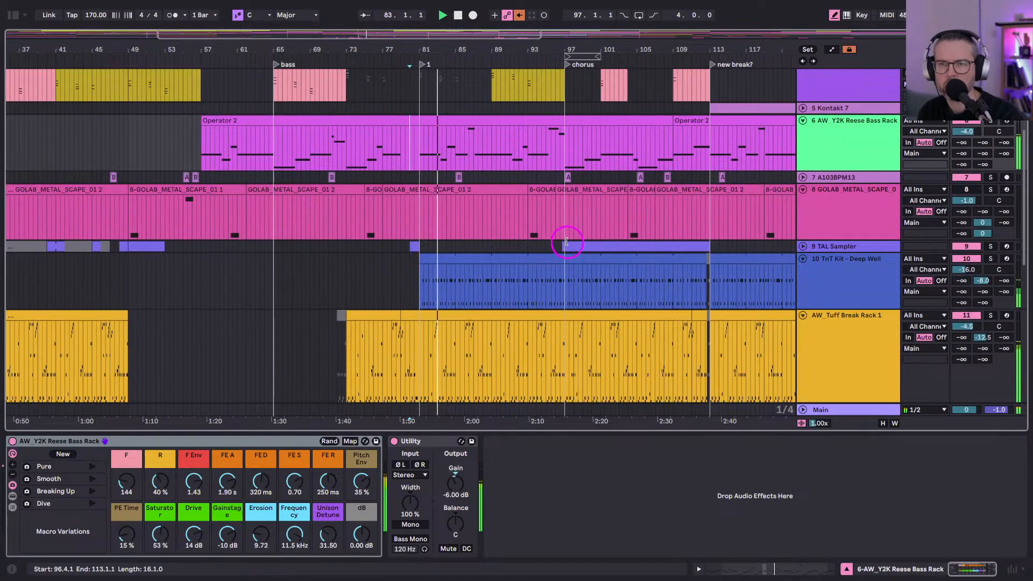
pyautogui.scroll(7, 567, 241)
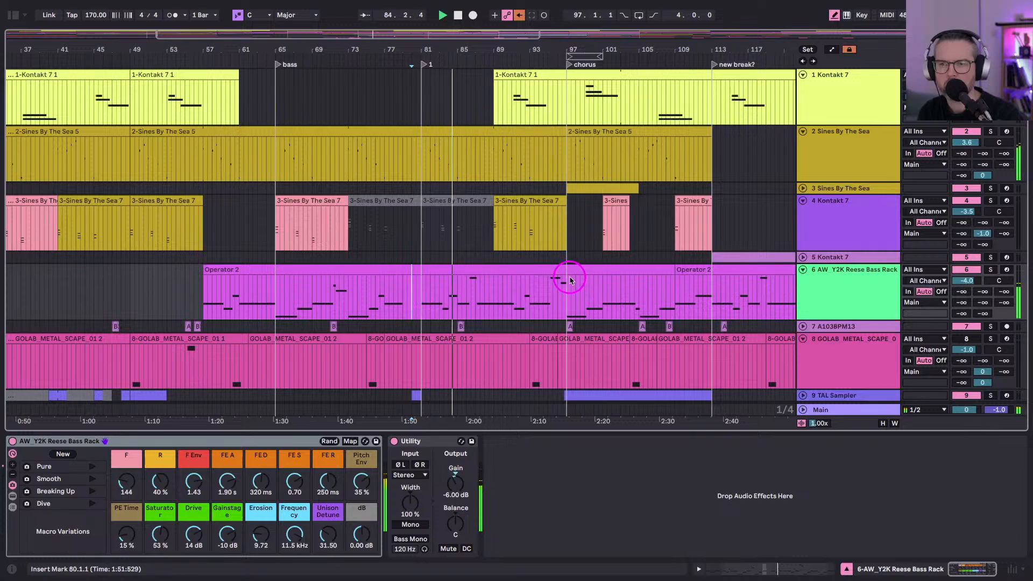
pyautogui.scroll(-3, 571, 280)
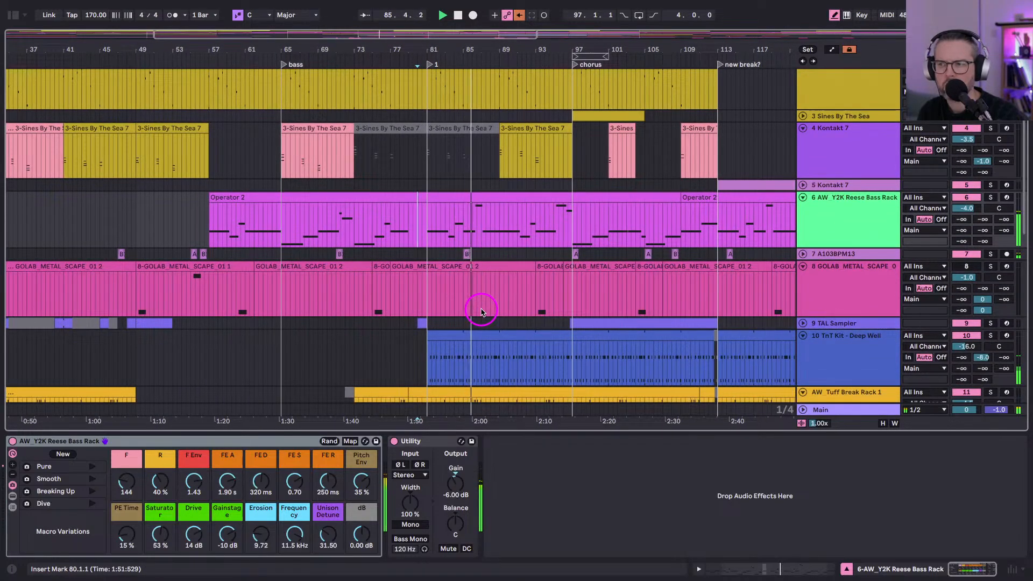
pyautogui.scroll(-12, 481, 312)
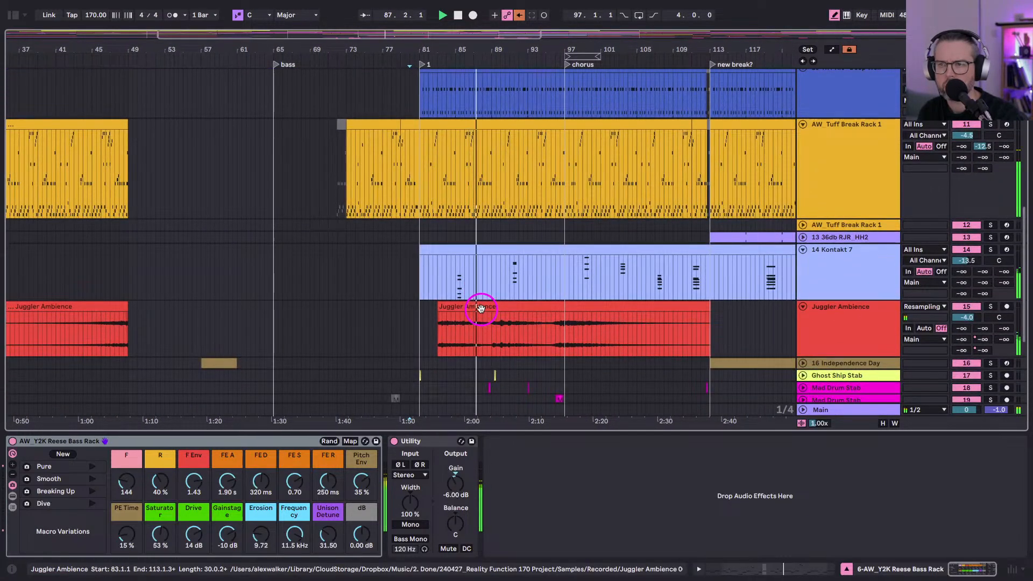
# Trim the start of the track 14 Kontakt 7 clip to 91.1.1 and play again from bar 81.
pyautogui.moveTo(422, 250); pyautogui.dragTo(509, 254)
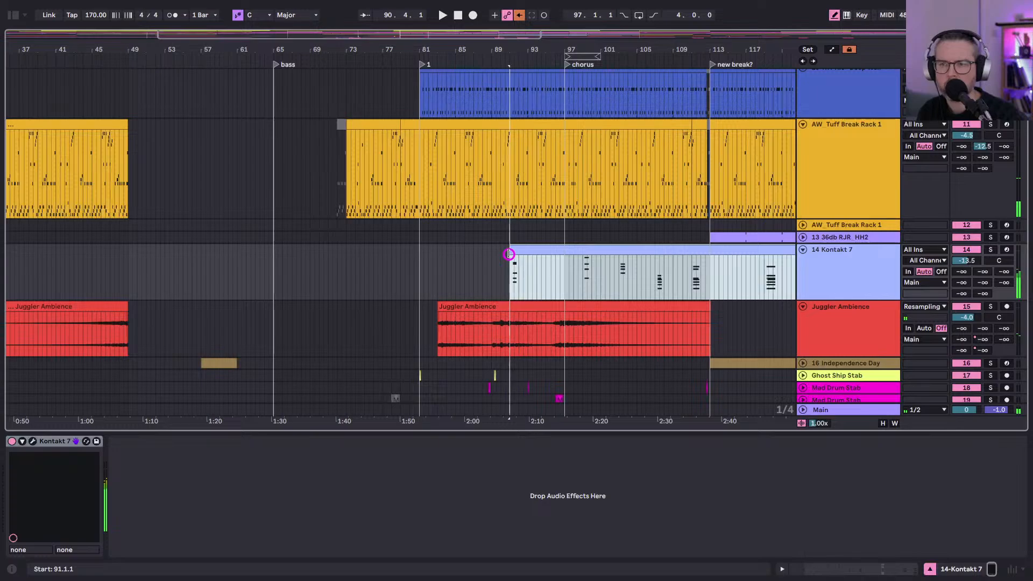
pyautogui.click(457, 284)
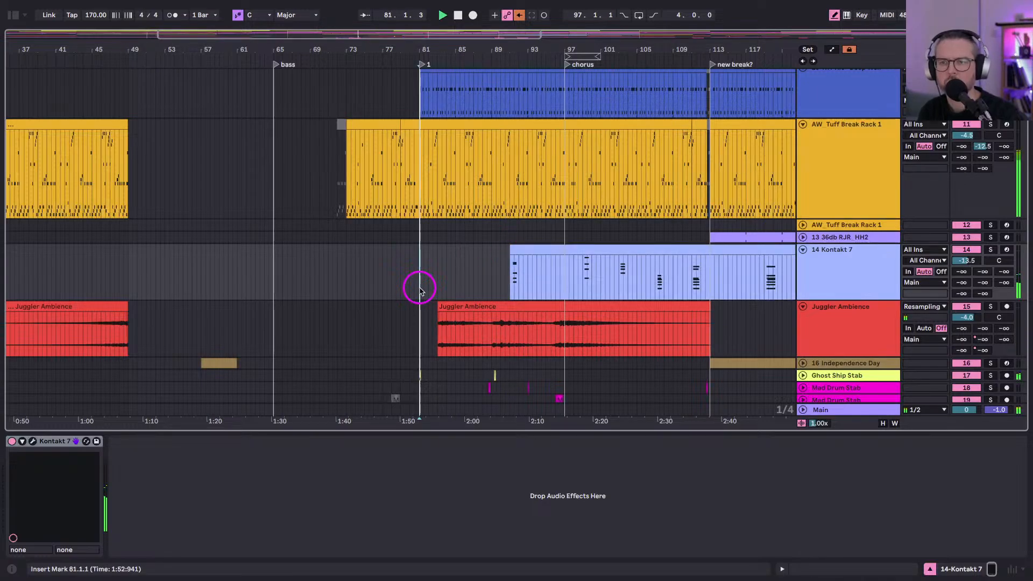
pyautogui.scroll(-3, 420, 290)
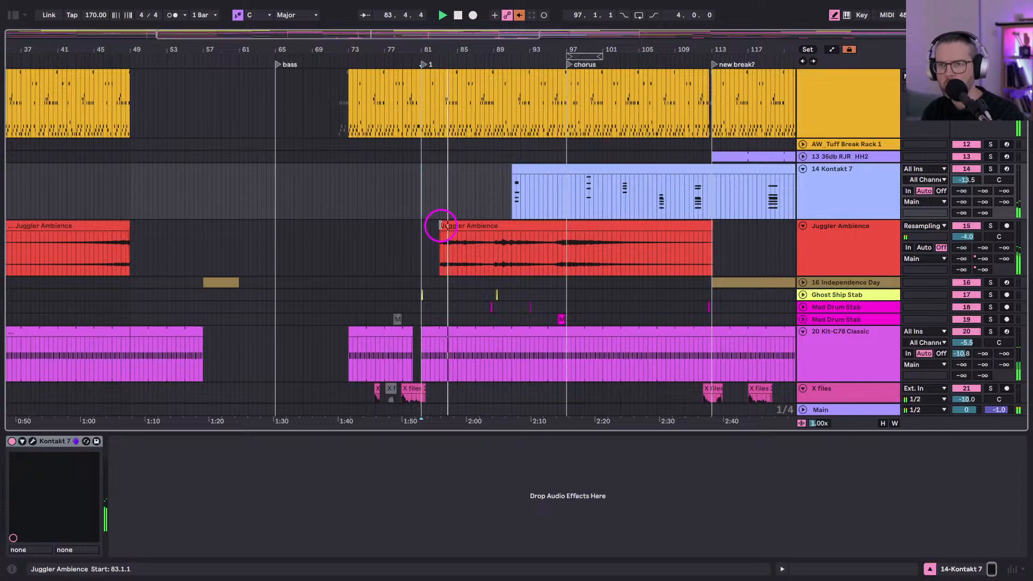
# Trim the Juggler Ambience clip's start to about bar 87, cut a gap from about bar 88 to 95, and place the insert marker at 95.2.1.
pyautogui.moveTo(440, 226); pyautogui.dragTo(480, 227)
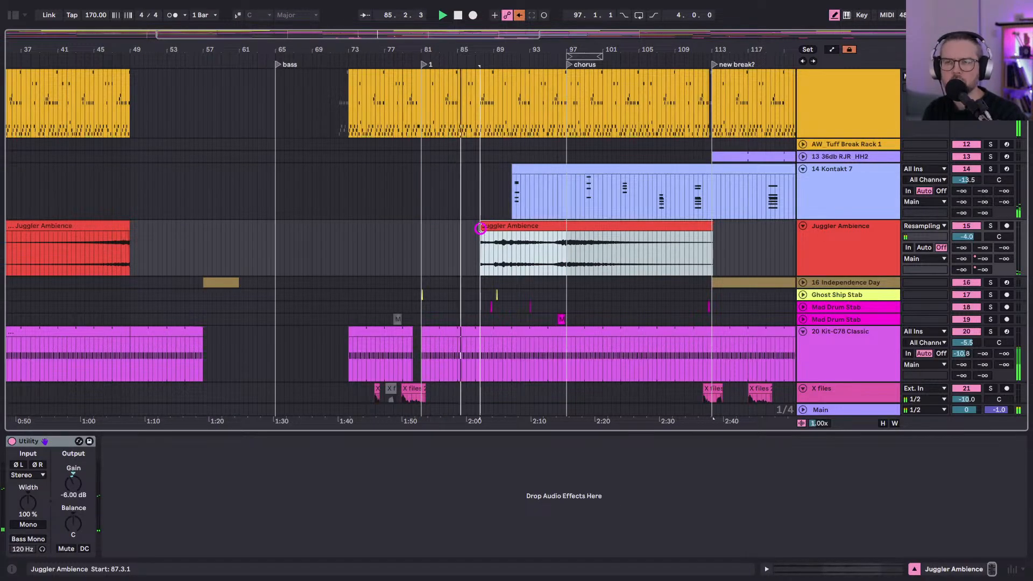
pyautogui.moveTo(480, 227)
pyautogui.mouseDown()
pyautogui.moveTo(495, 249)
pyautogui.moveTo(514, 253)
pyautogui.moveTo(520, 227)
pyautogui.moveTo(553, 227)
pyautogui.moveTo(491, 229)
pyautogui.mouseUp()
pyautogui.press('0')
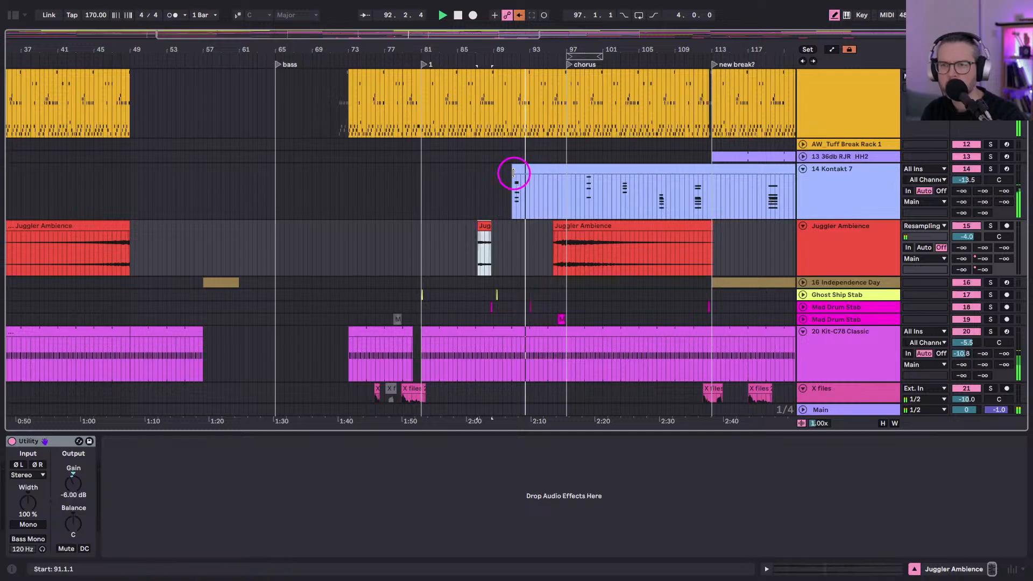
pyautogui.moveTo(512, 167)
pyautogui.mouseDown()
pyautogui.moveTo(424, 169)
pyautogui.moveTo(511, 173)
pyautogui.mouseUp()
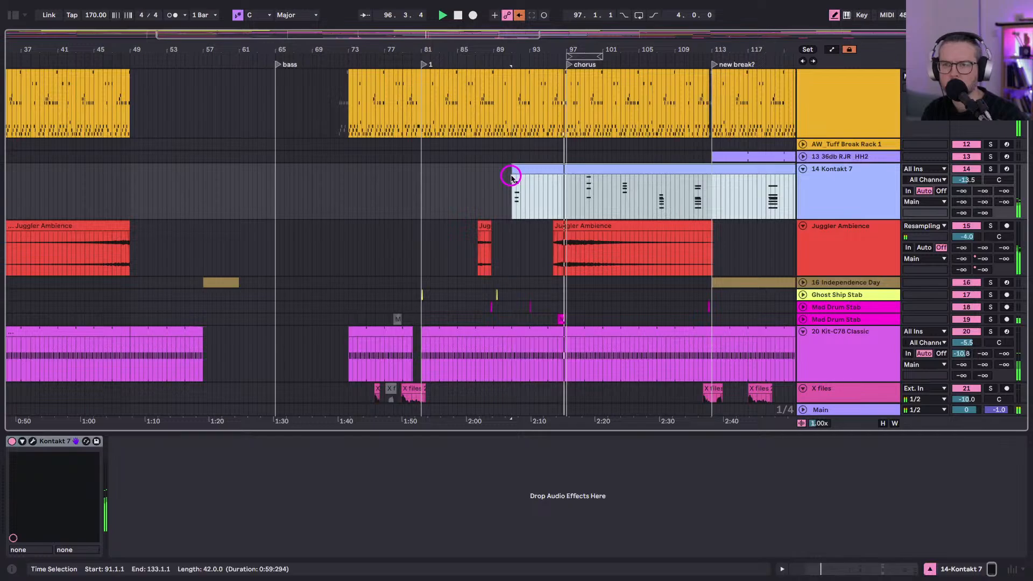
pyautogui.click(470, 258)
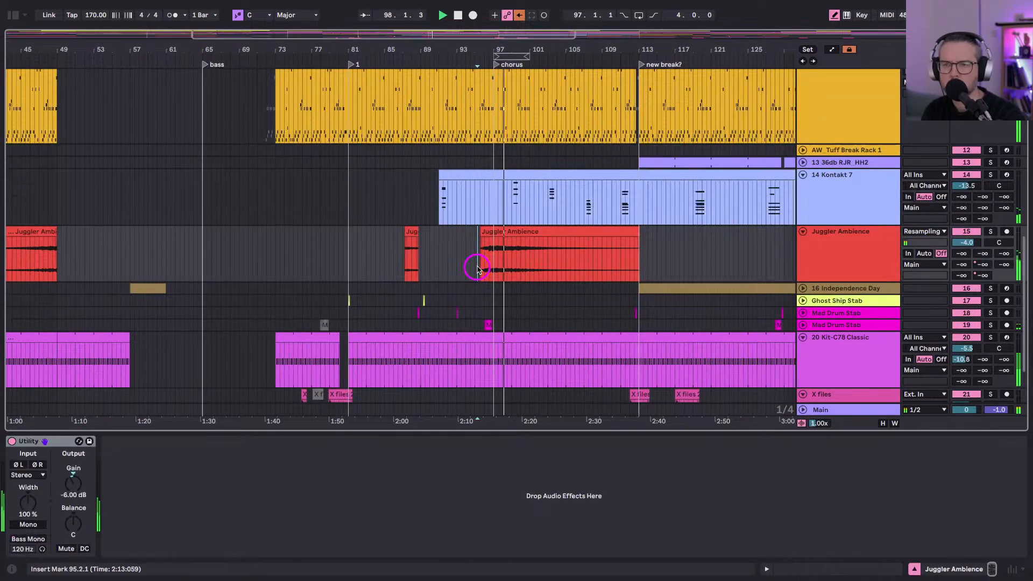
# Trim the end of the Juggler Ambience clip that starts just before the chorus to 97.1.1.
pyautogui.moveTo(638, 243); pyautogui.dragTo(506, 232)
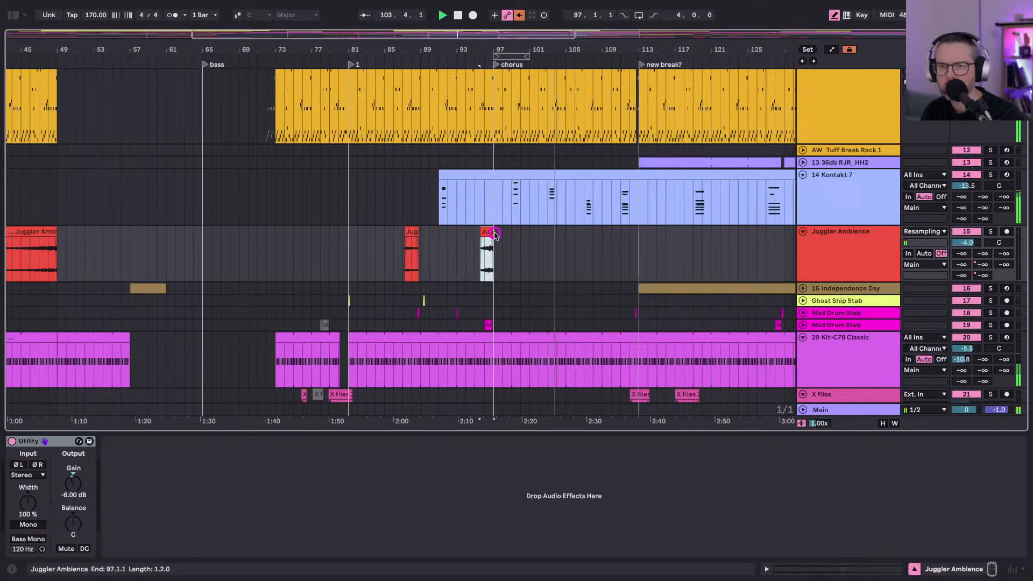
# Select the TnT Kit - Deep Well clip starting at bar 81, audition its track in solo, and return to the full mix.
pyautogui.scroll(8, 461, 270)
pyautogui.click(436, 276)
pyautogui.click(403, 250)
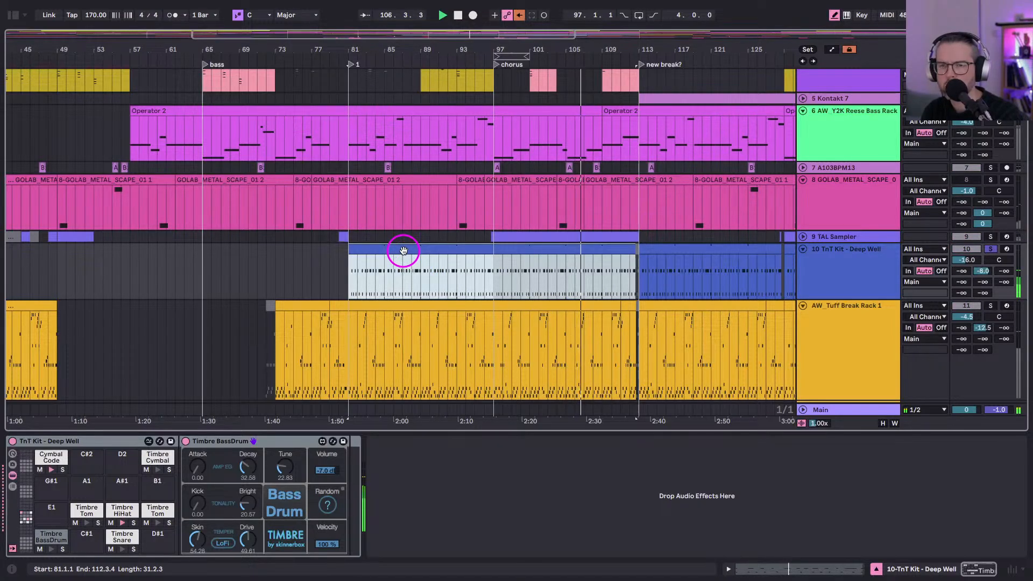
pyautogui.scroll(-5, 493, 47)
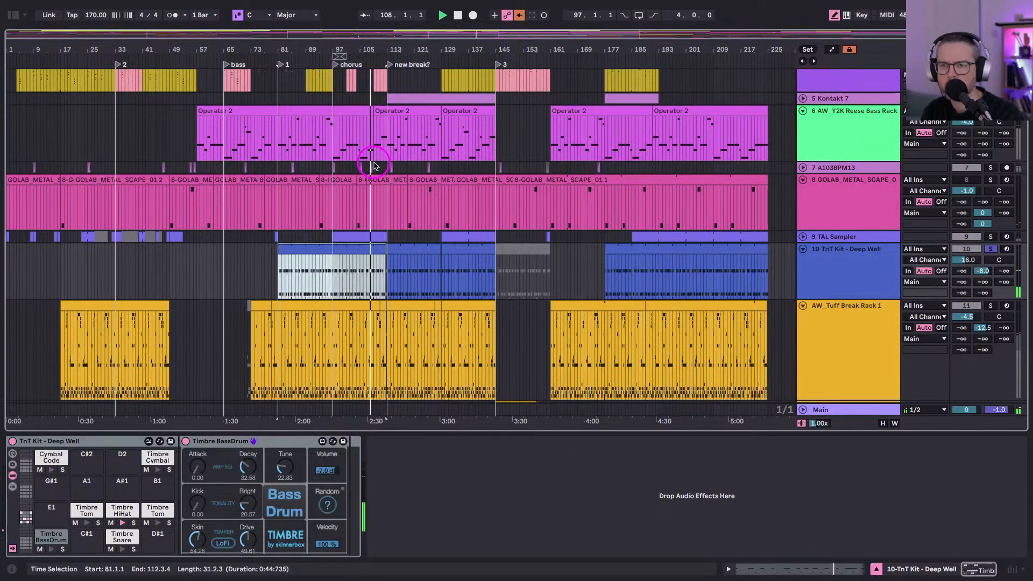
pyautogui.click(858, 271)
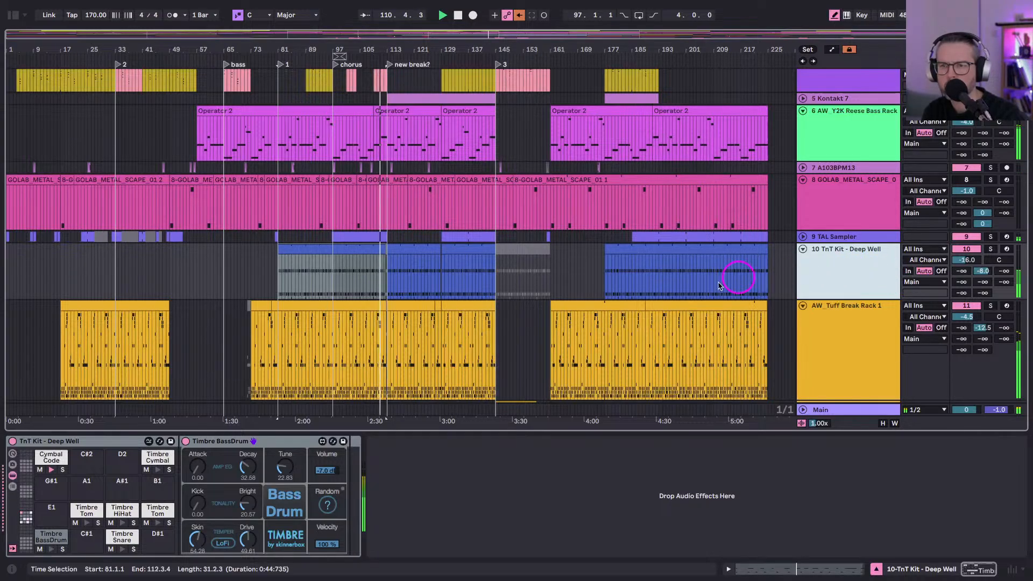
# Play the arrangement again from locator 1 at bar 81.
pyautogui.scroll(-4, 694, 293)
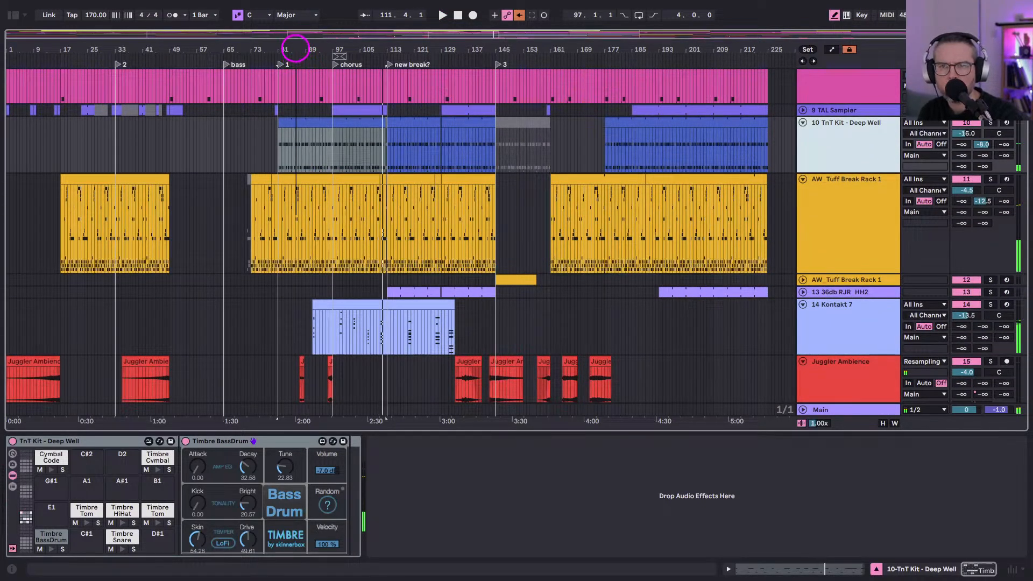
pyautogui.scroll(5, 296, 48)
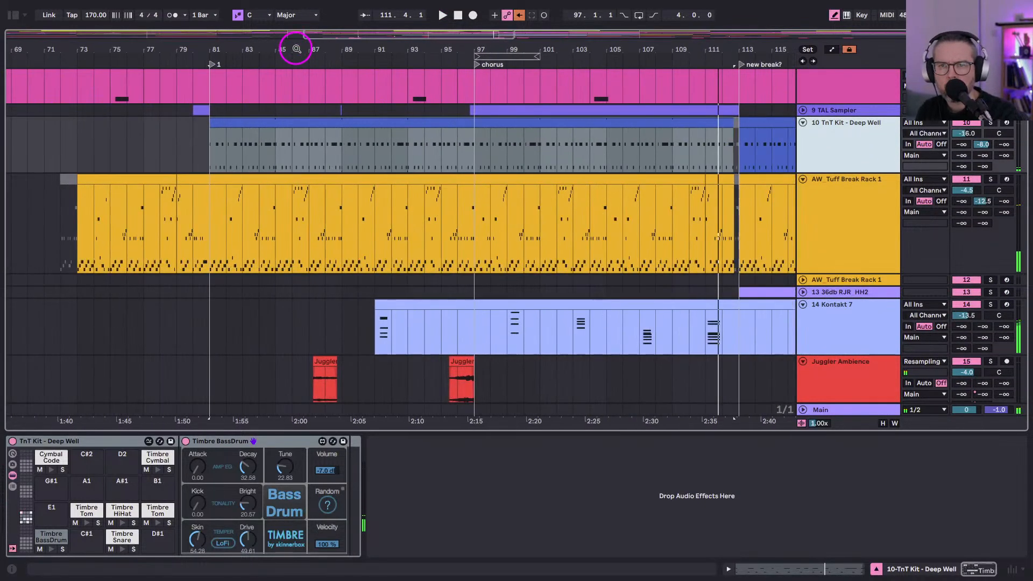
pyautogui.click(213, 64)
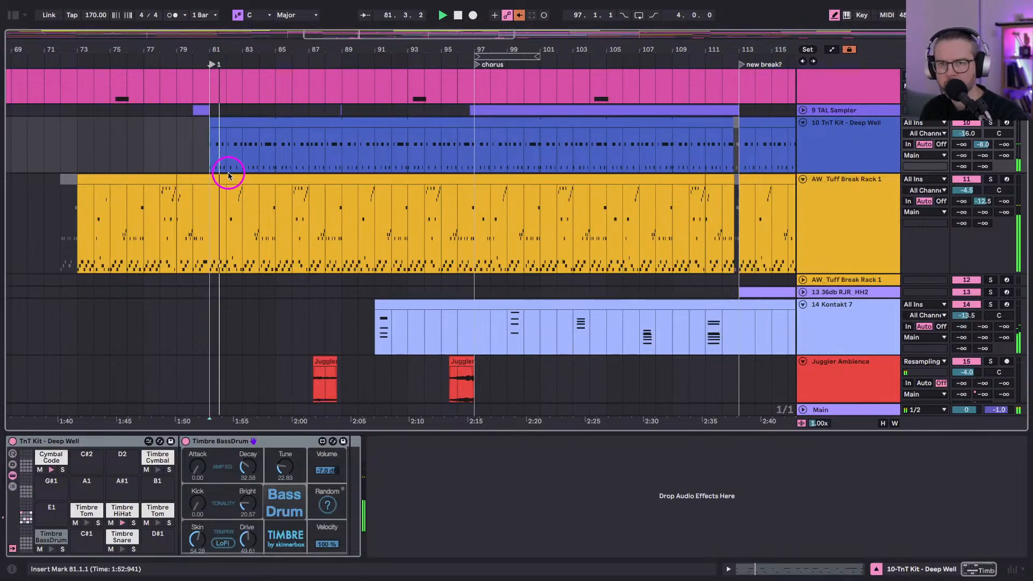
# Deactivate the 3-Sines By The Sea 7 clip on the 4 Kontakt 7 track spanning bars 89 to 97.
pyautogui.hscroll(-4, 226, 168)
pyautogui.scroll(7, 199, 226)
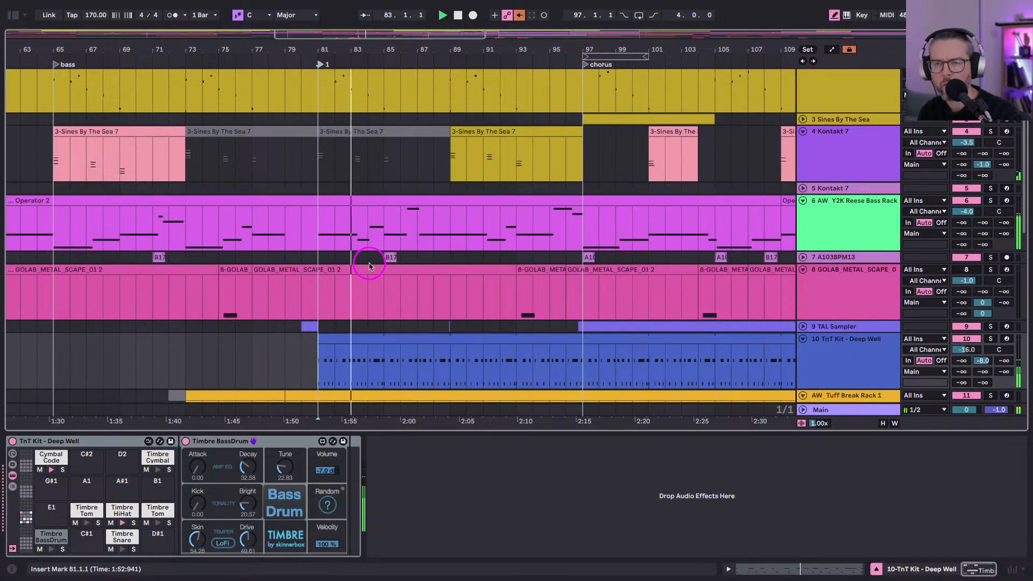
pyautogui.click(463, 133)
pyautogui.click(440, 187)
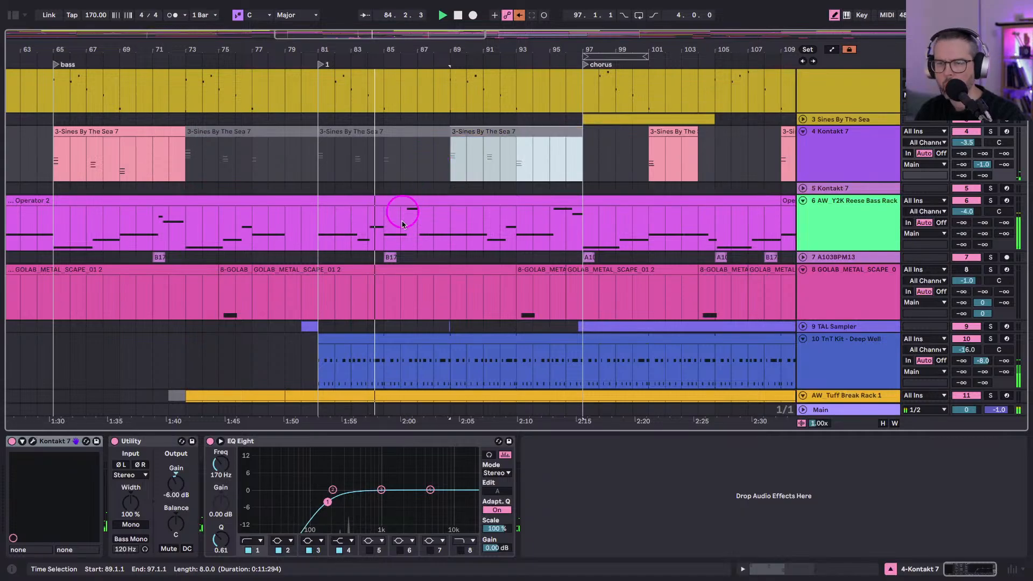
# Expand the A103BPM13 track and select its vocal clip at bar 85.
pyautogui.scroll(-10, 452, 172)
pyautogui.hscroll(-4, 439, 234)
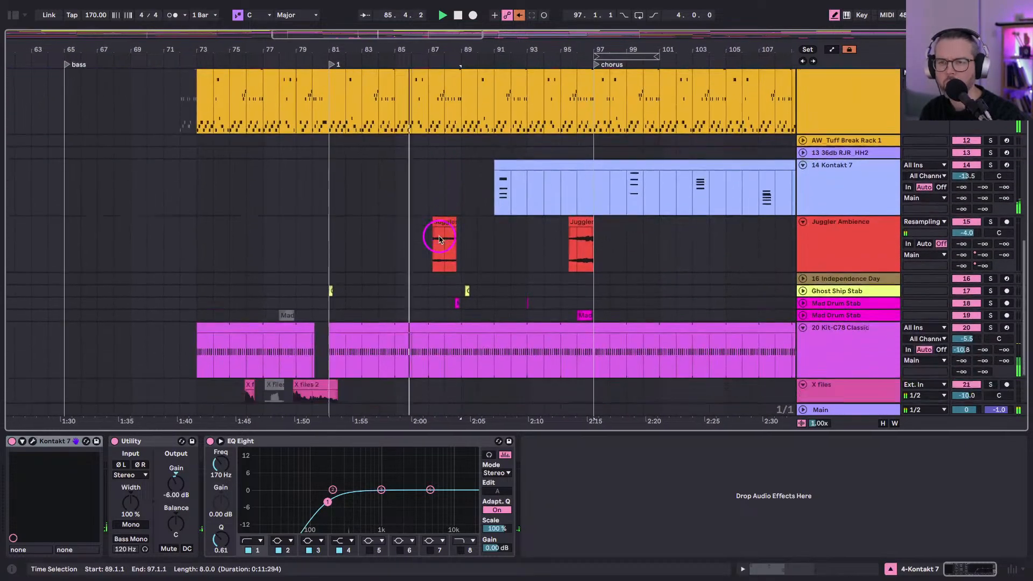
pyautogui.scroll(10, 441, 242)
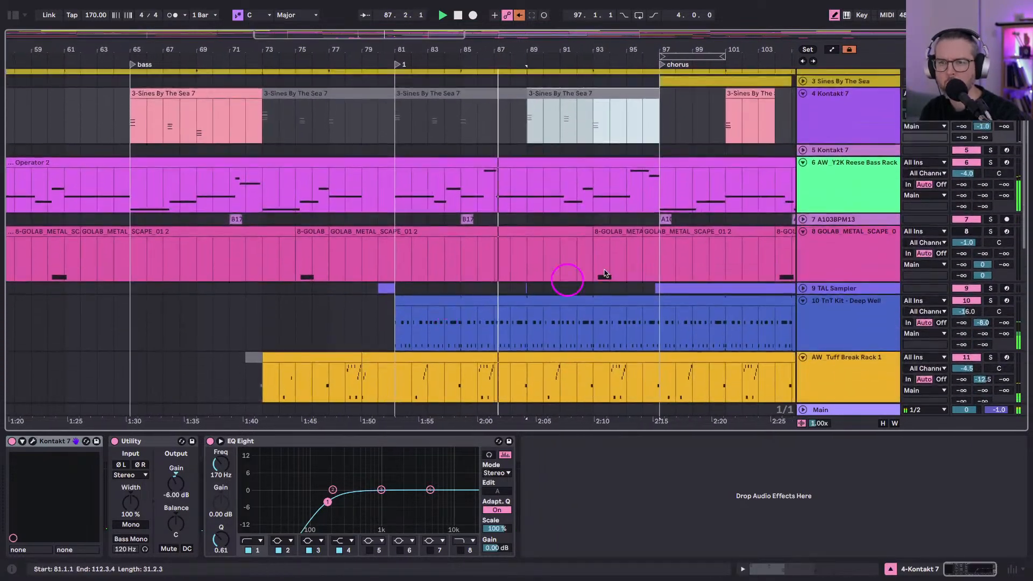
pyautogui.click(796, 219)
pyautogui.click(463, 232)
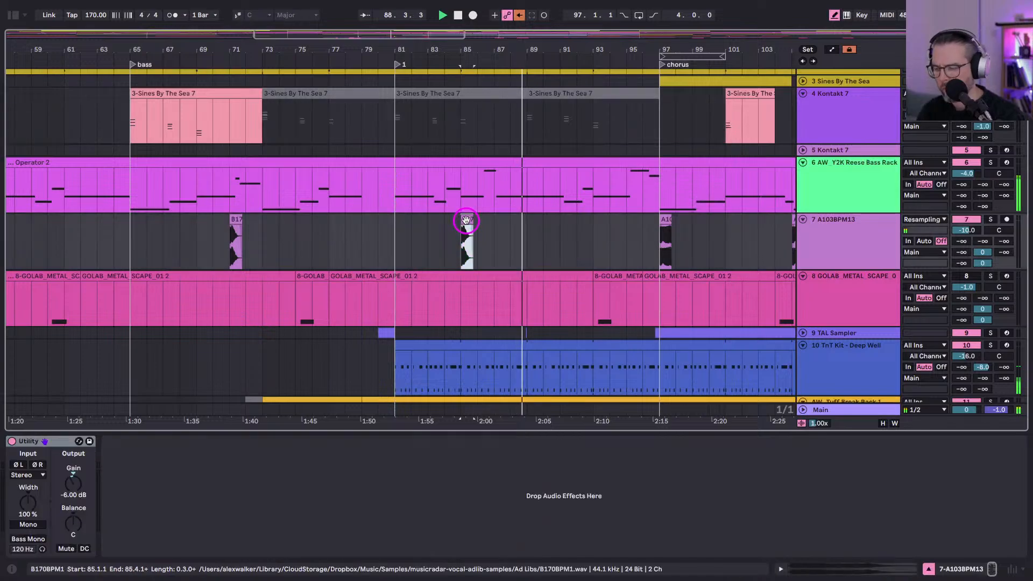
# Expand the upper Mad Drum Stab track and move it directly below the first AW_Tuff Break Rack 1 track.
pyautogui.scroll(-10, 461, 346)
pyautogui.hscroll(-2, 542, 226)
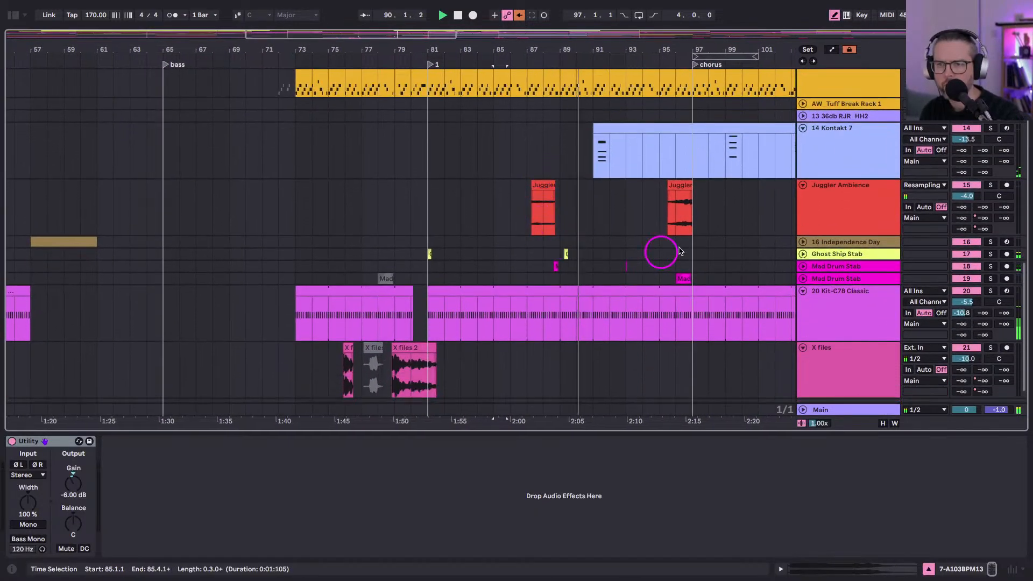
pyautogui.click(801, 267)
pyautogui.moveTo(549, 34); pyautogui.dragTo(554, 46)
pyautogui.scroll(3, 657, 254)
pyautogui.hscroll(1, 658, 258)
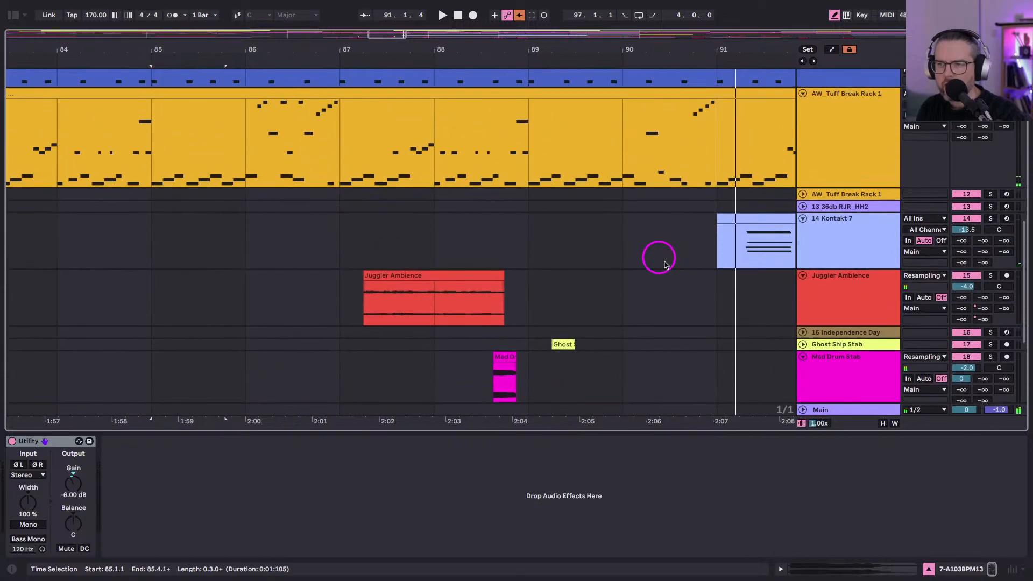
pyautogui.click(851, 382)
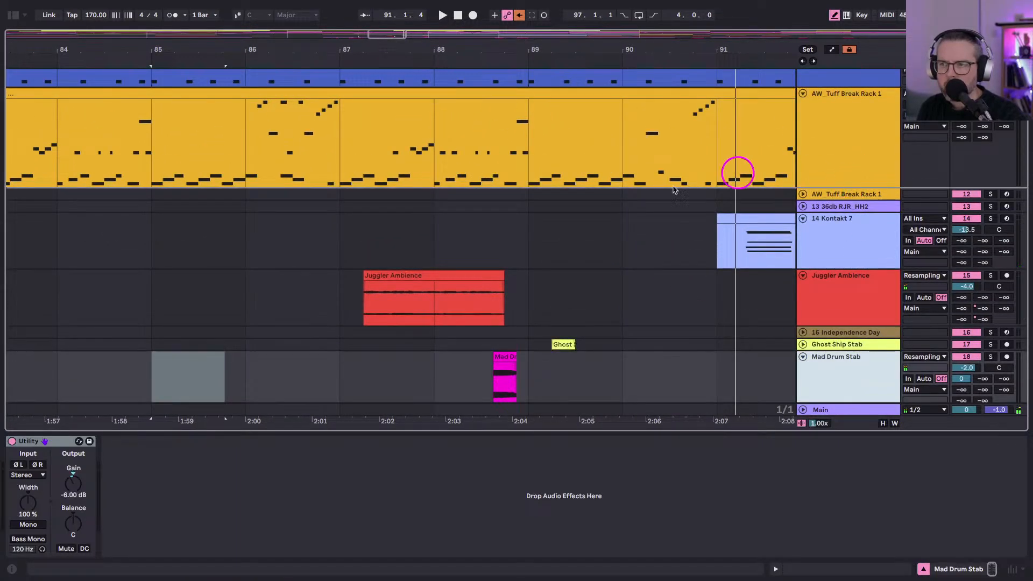
pyautogui.moveTo(574, 283); pyautogui.dragTo(487, 249)
# Play from bar 87 and split off bars 87 to 89 of the AW_Tuff Break Rack 1 clip.
pyautogui.click(339, 208)
pyautogui.press('space')
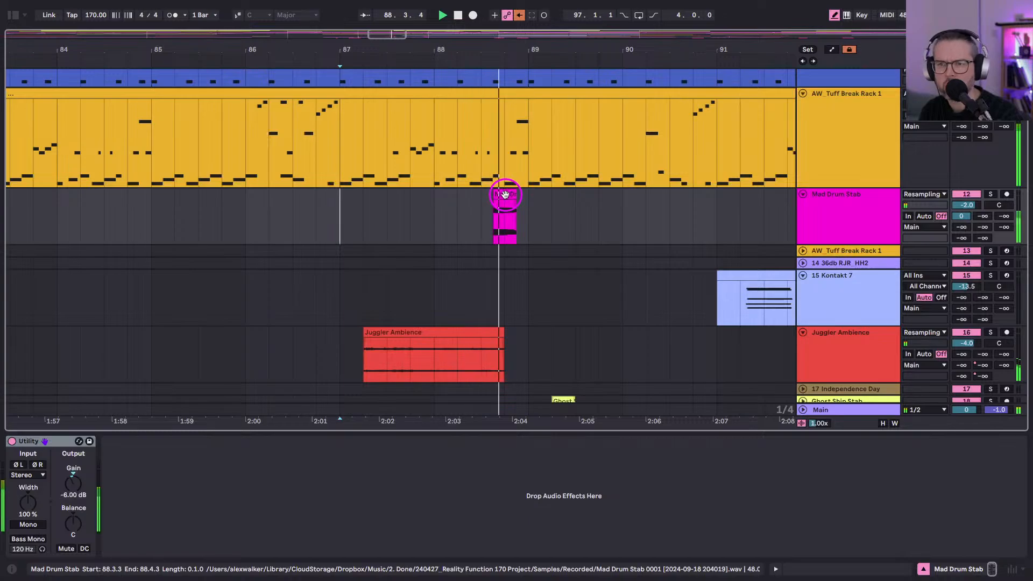
pyautogui.click(454, 97)
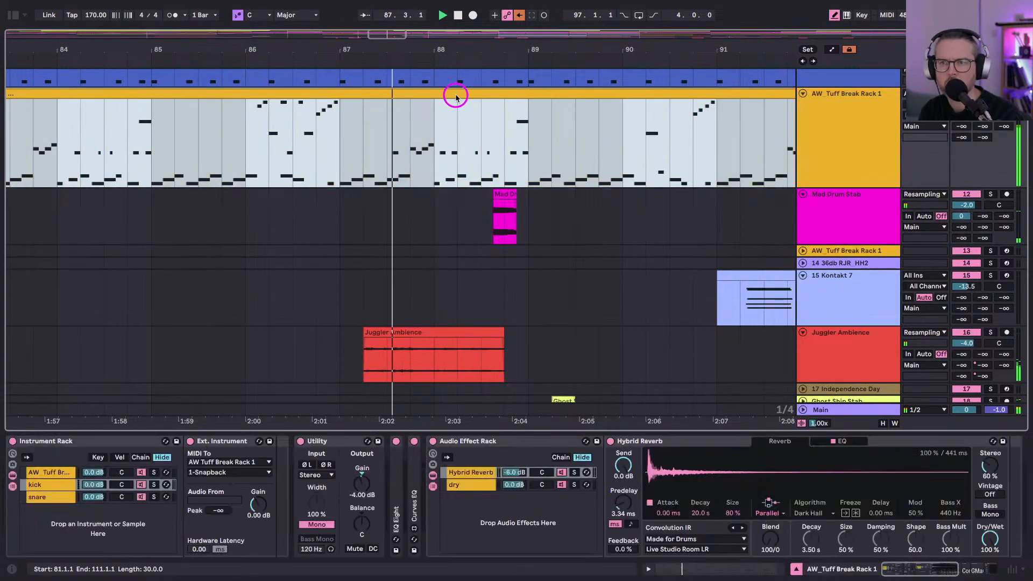
pyautogui.moveTo(528, 136); pyautogui.dragTo(339, 108)
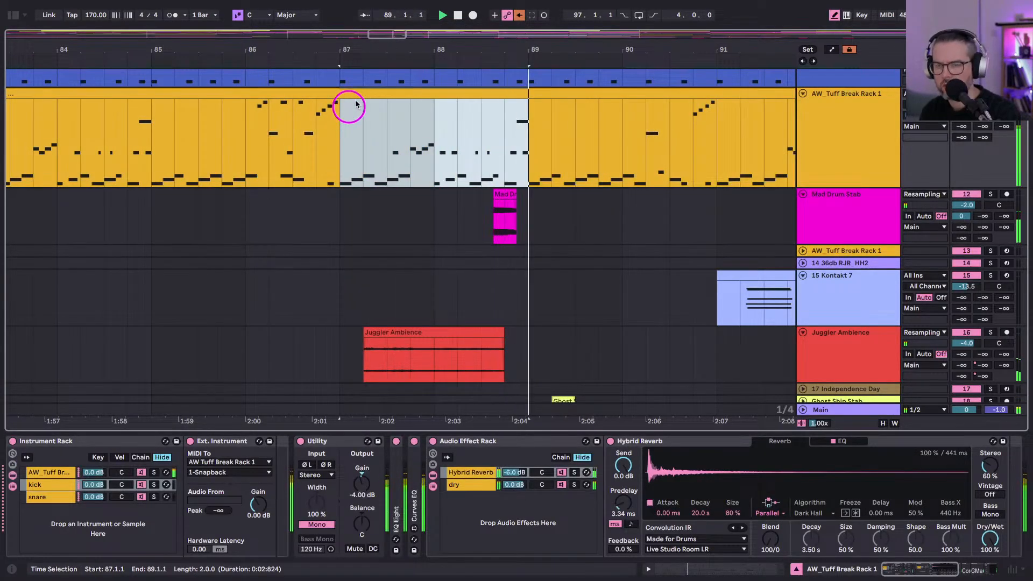
# Open the split break section's notes and deactivate the Slice 9 note at 8.3.2 and all notes from 8.4 to 9.
pyautogui.hotkey('shift', 'Tab')
pyautogui.scroll(-3, 703, 261)
pyautogui.hscroll(2, 704, 261)
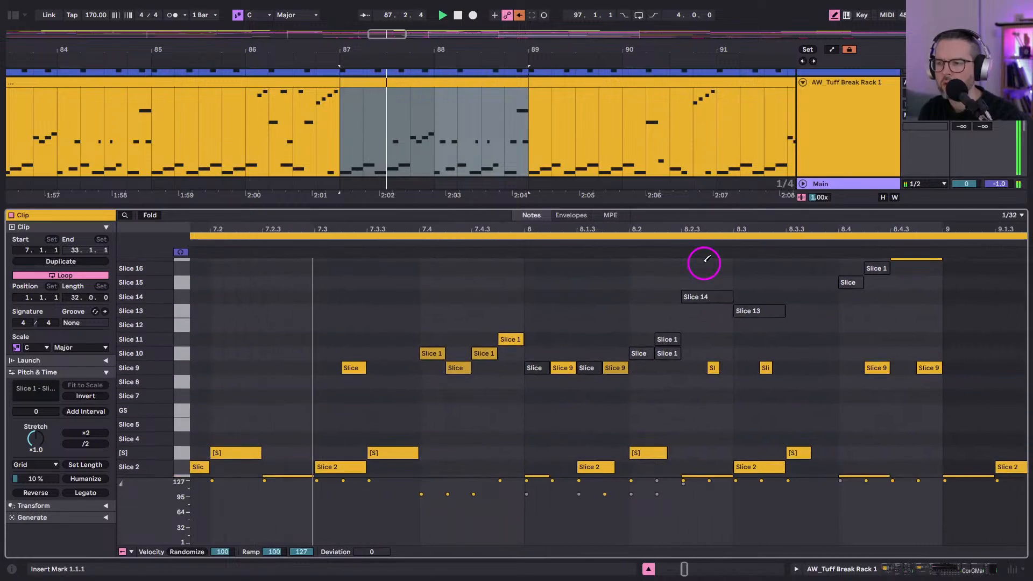
pyautogui.moveTo(131, 358); pyautogui.dragTo(122, 358)
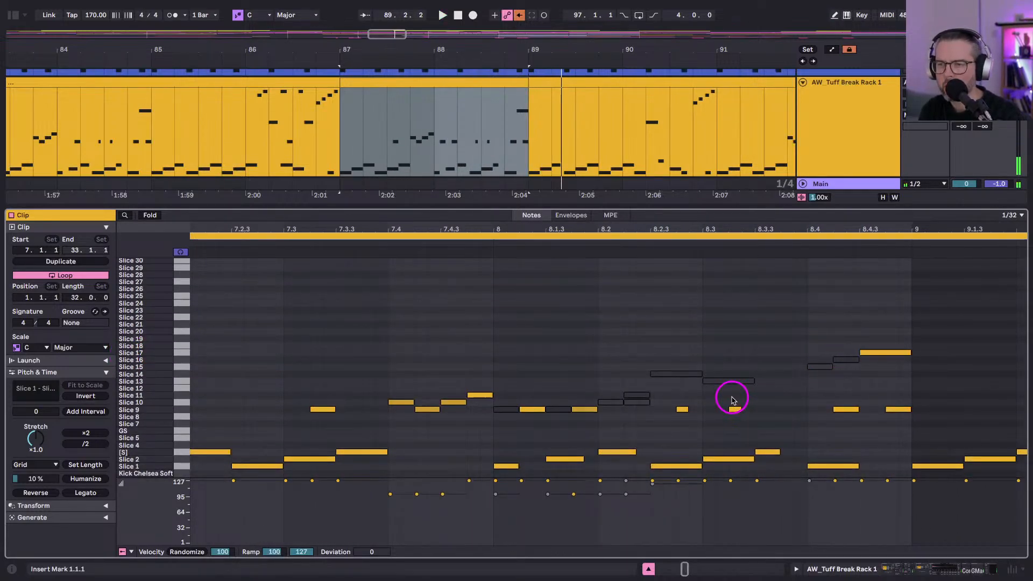
pyautogui.moveTo(724, 394); pyautogui.dragTo(909, 410)
pyautogui.moveTo(882, 325); pyautogui.dragTo(838, 468)
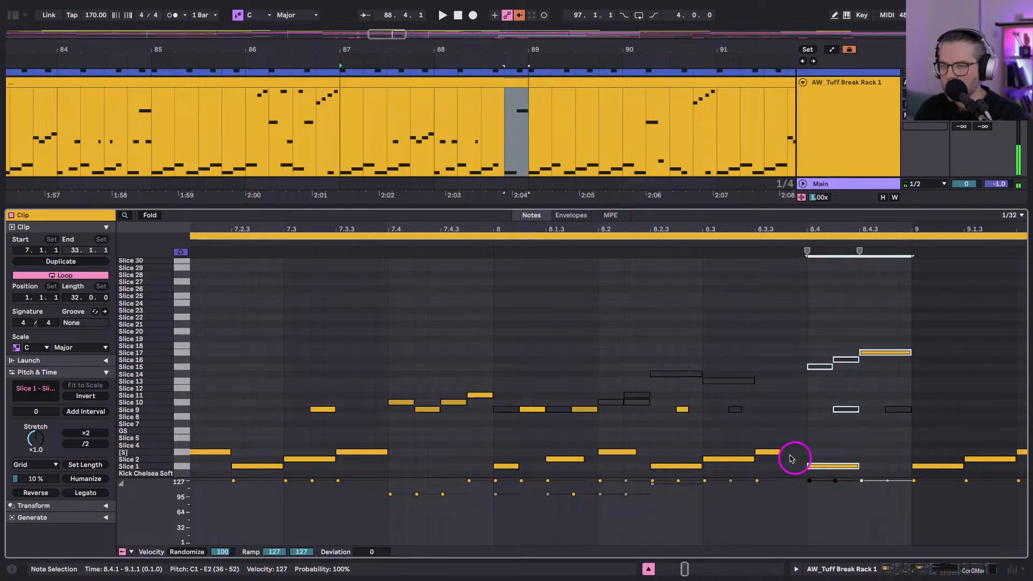
# Try deactivating the [S] snare note at 8.3.3 and turn it back on.
pyautogui.click(768, 450)
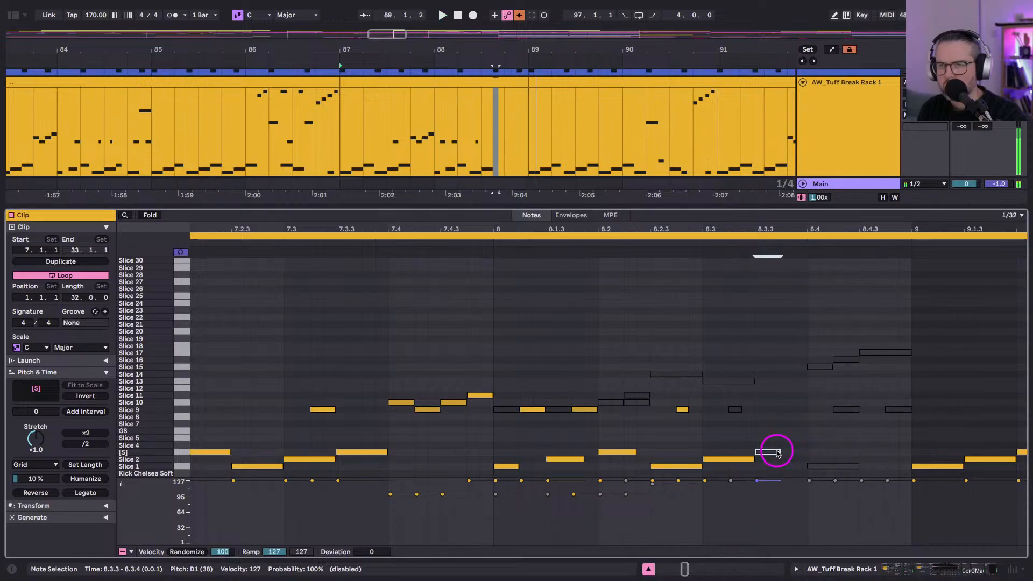
pyautogui.press('0')
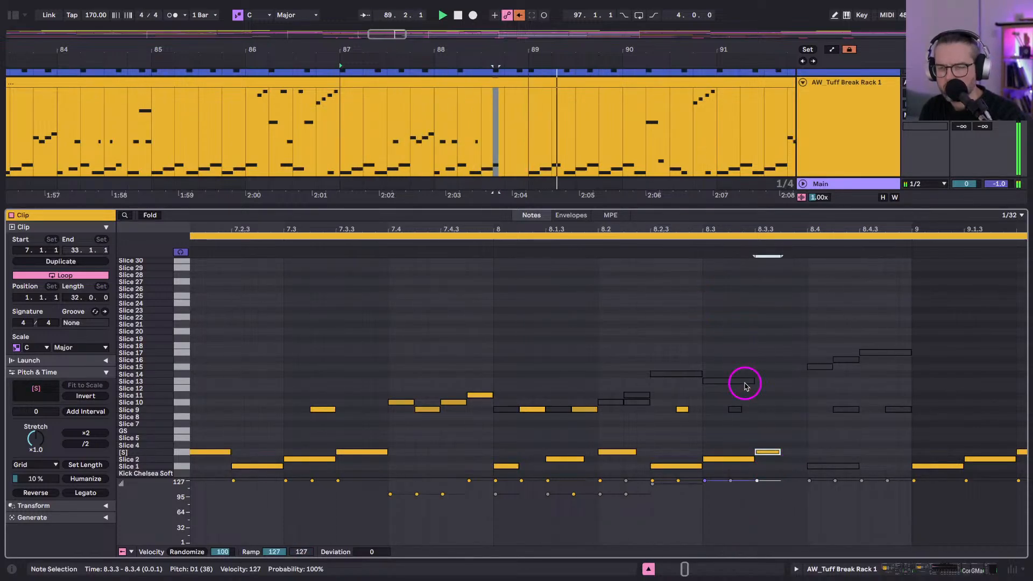
# Back in the arrangement, try shortening the Mad Drum Stab clip to end at 88.4.1, listen from 88.2.1, and undo the trim.
pyautogui.hotkey('shift', 'Tab')
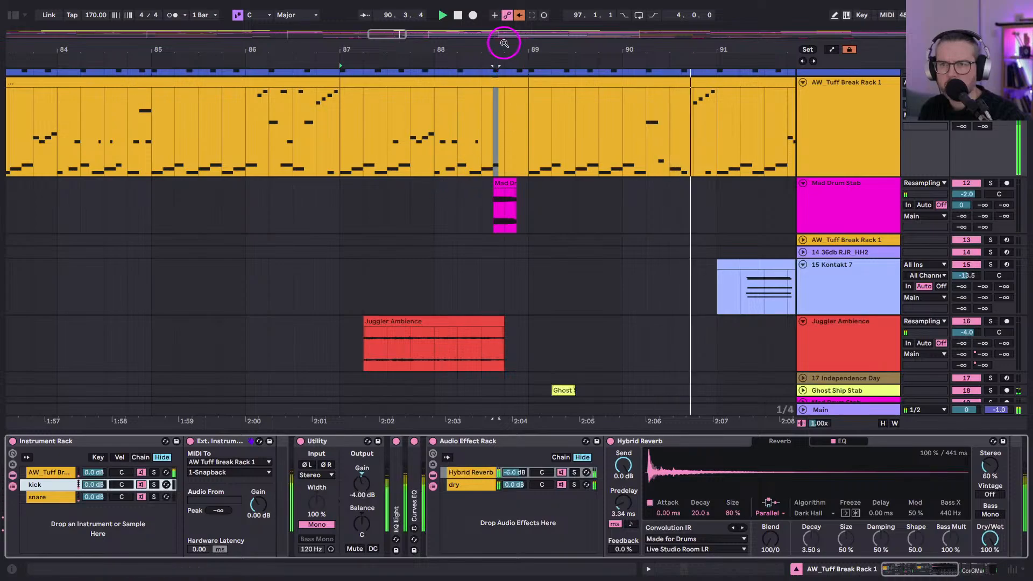
pyautogui.moveTo(504, 43); pyautogui.dragTo(506, 45)
pyautogui.click(299, 227)
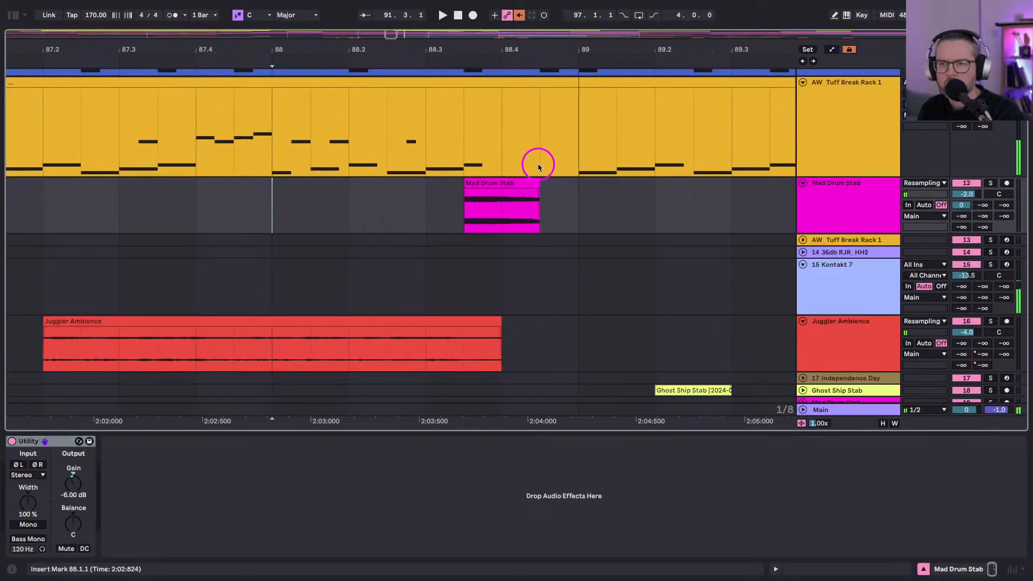
pyautogui.moveTo(545, 181); pyautogui.dragTo(502, 182)
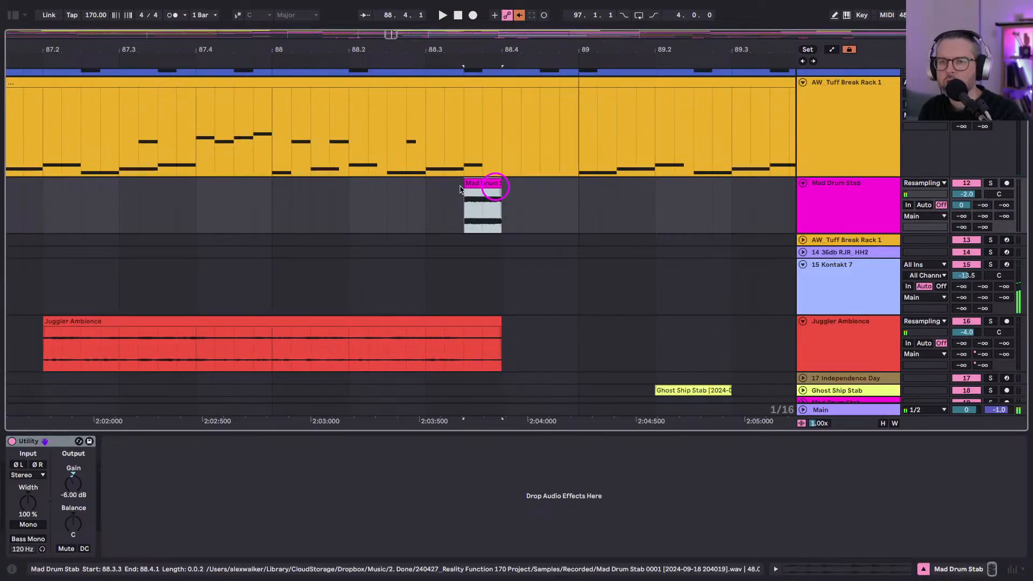
pyautogui.click(348, 215)
pyautogui.press('space')
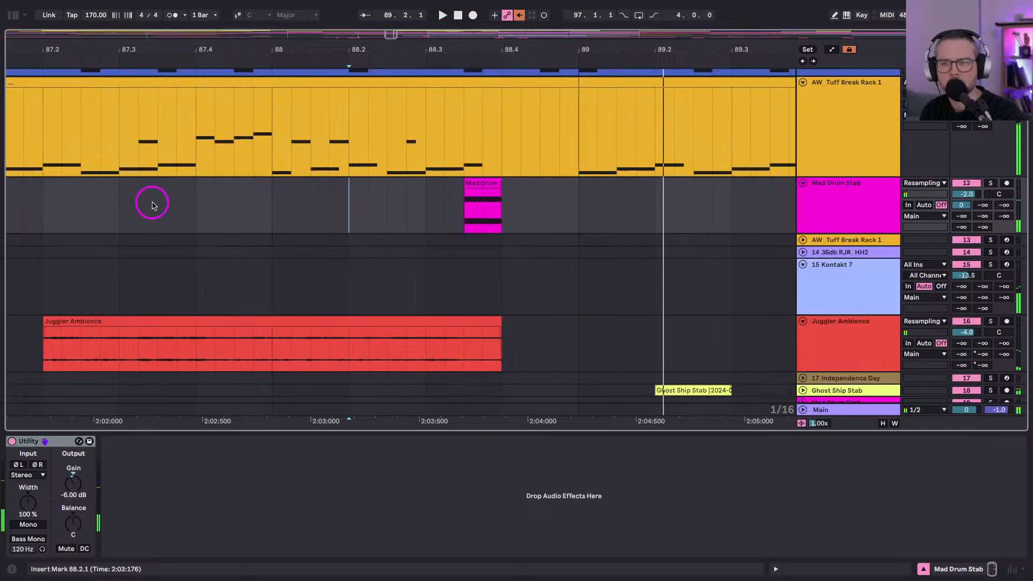
pyautogui.hotkey('ctrl', 'z')
# Open the Mad Drum Stab clip at 88.3.3 and try adjusting its pitch.
pyautogui.click(124, 199)
pyautogui.doubleClick(473, 183)
pyautogui.moveTo(85, 457); pyautogui.dragTo(88, 469)
pyautogui.click(240, 322)
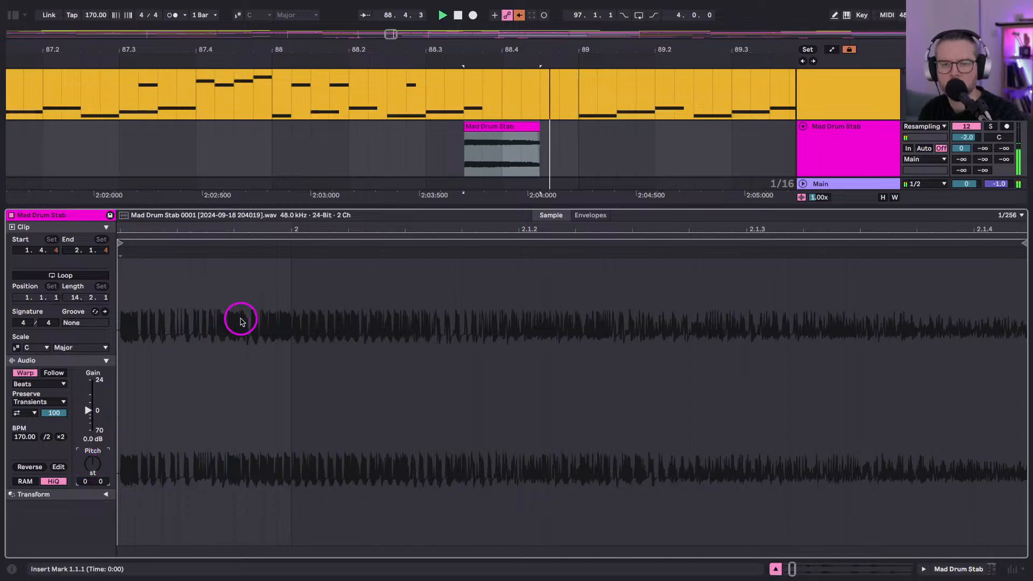
# Return to the arrangement and lower the Mad Drum Stab track's volume to about -6.5 dB.
pyautogui.click(385, 210)
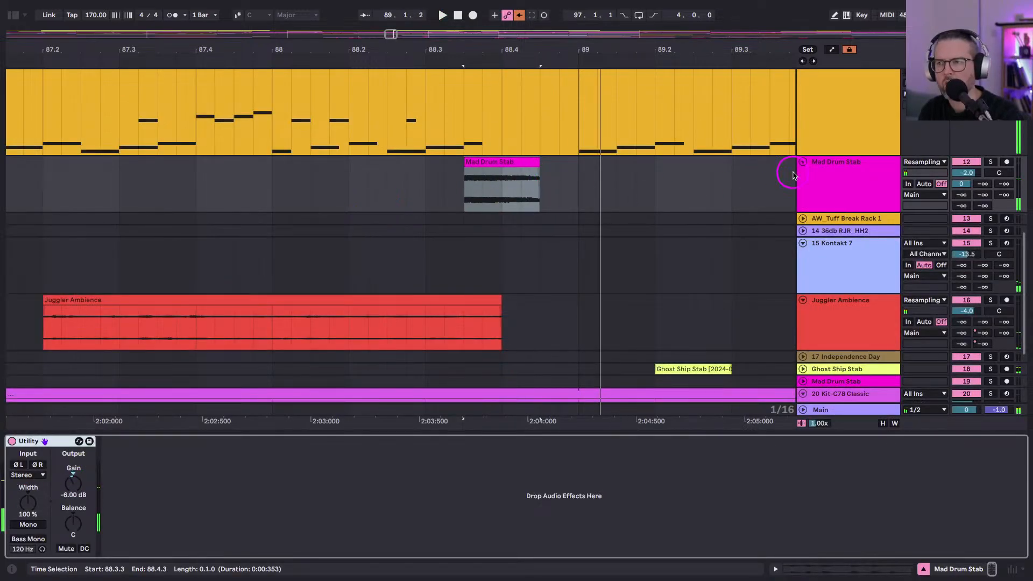
pyautogui.moveTo(962, 171); pyautogui.dragTo(959, 174)
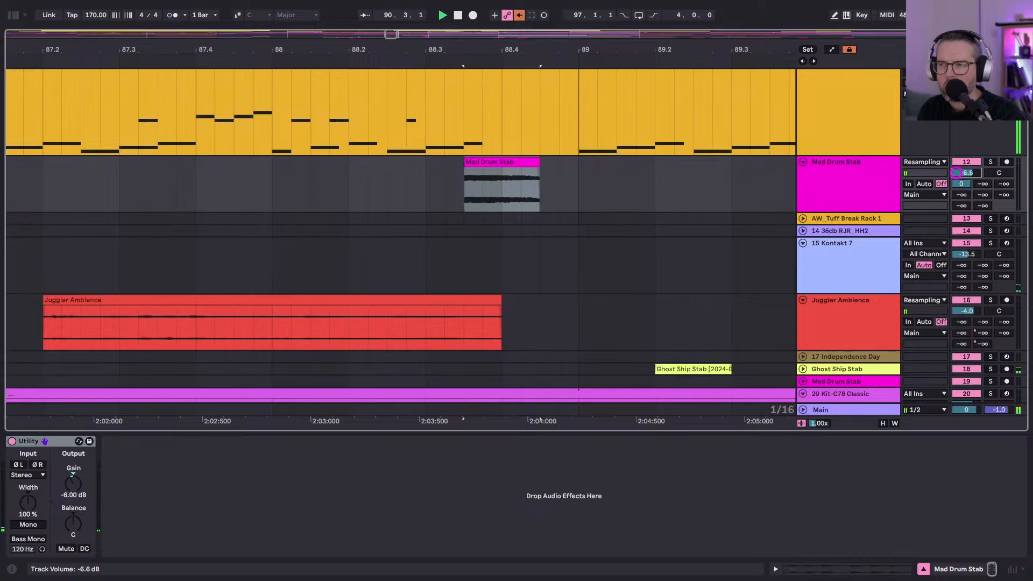
# Move the Mad Drum Stab clip at bar 93 to 96.4.1 and play from 96.1.2.
pyautogui.moveTo(398, 48); pyautogui.dragTo(414, 42)
pyautogui.hscroll(3, 376, 280)
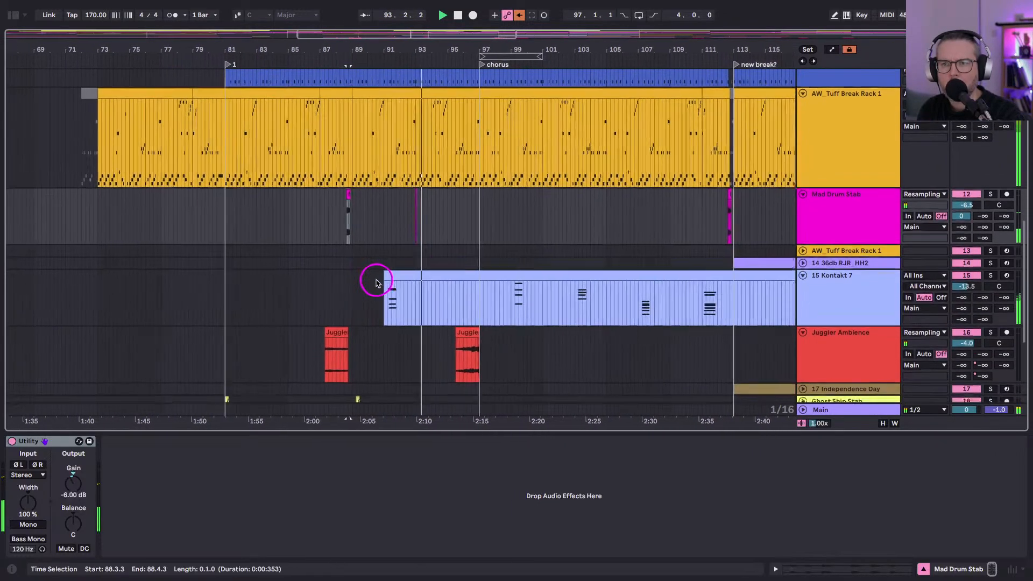
pyautogui.scroll(5, 428, 50)
pyautogui.scroll(4, 429, 48)
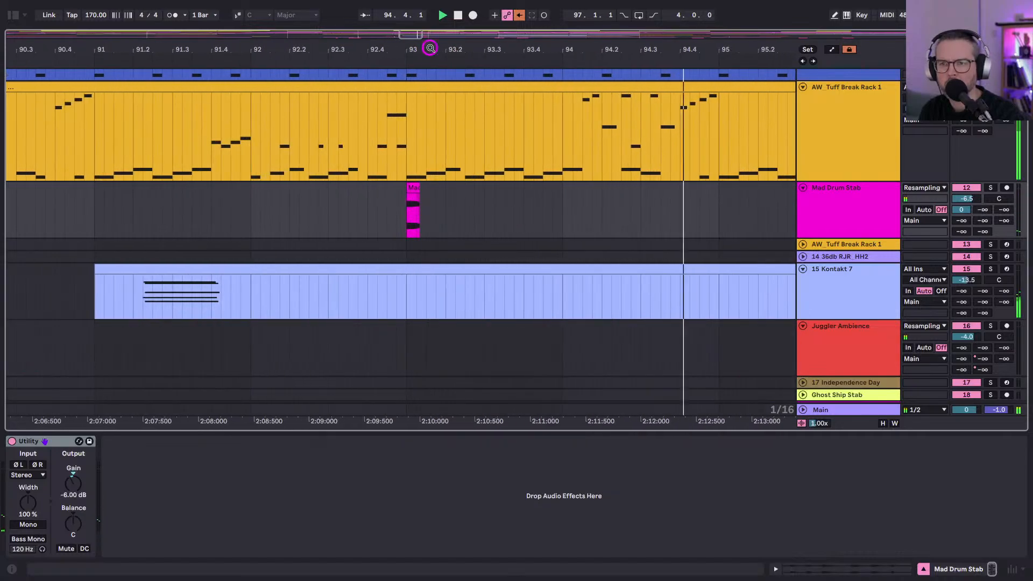
pyautogui.hscroll(5, 375, 214)
pyautogui.hscroll(2, 231, 206)
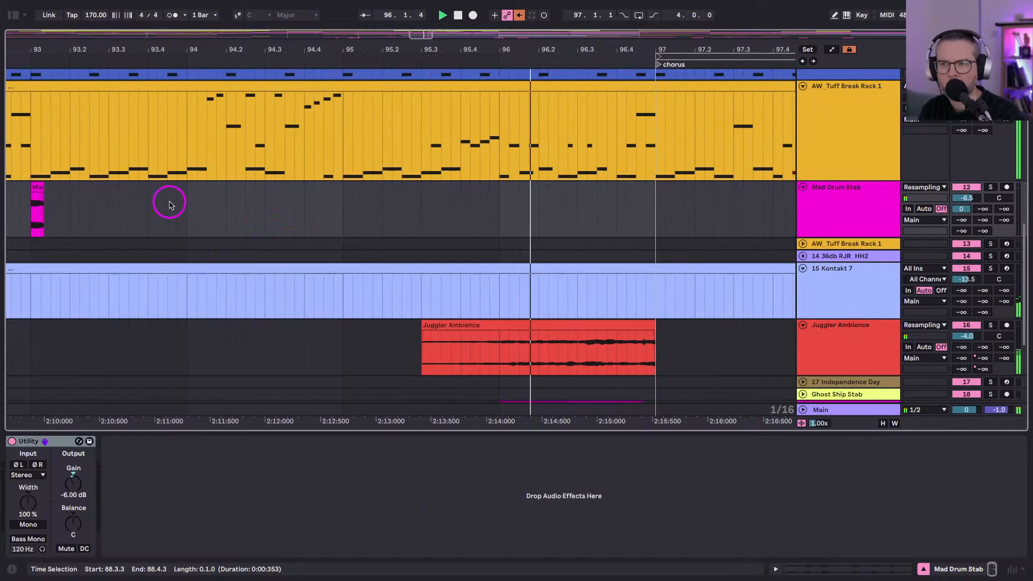
pyautogui.scroll(-2, 246, 49)
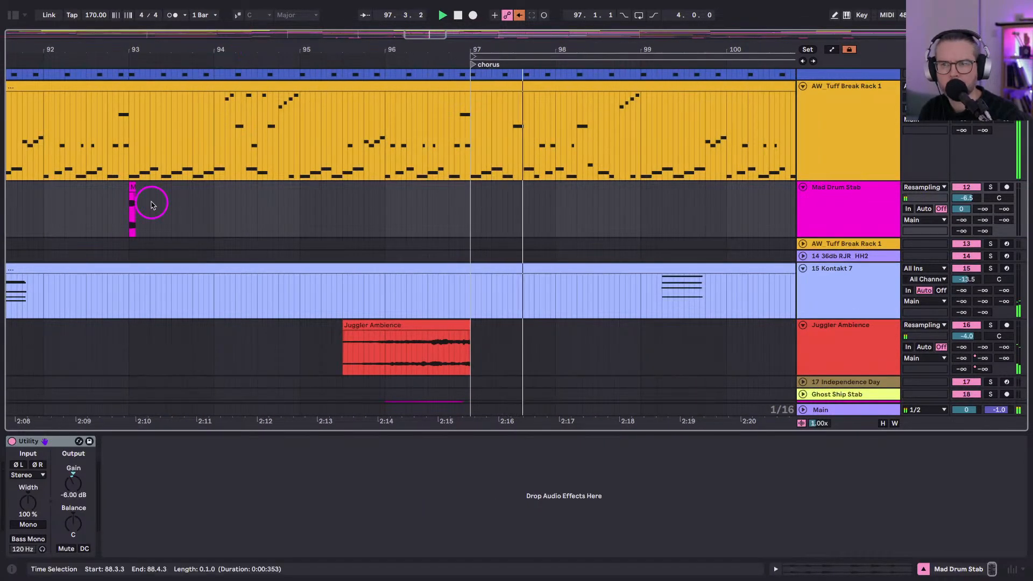
pyautogui.click(132, 189)
pyautogui.moveTo(133, 188); pyautogui.dragTo(452, 200)
pyautogui.click(390, 204)
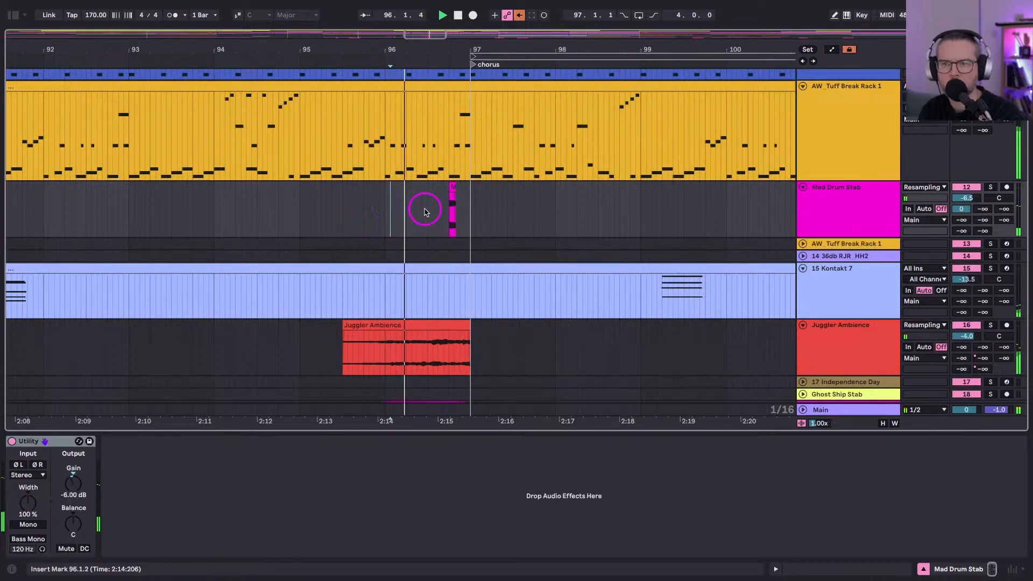
# Split off bar 96 of the AW_Tuff Break Rack 1 clip and open its notes for editing.
pyautogui.hscroll(-3, 409, 226)
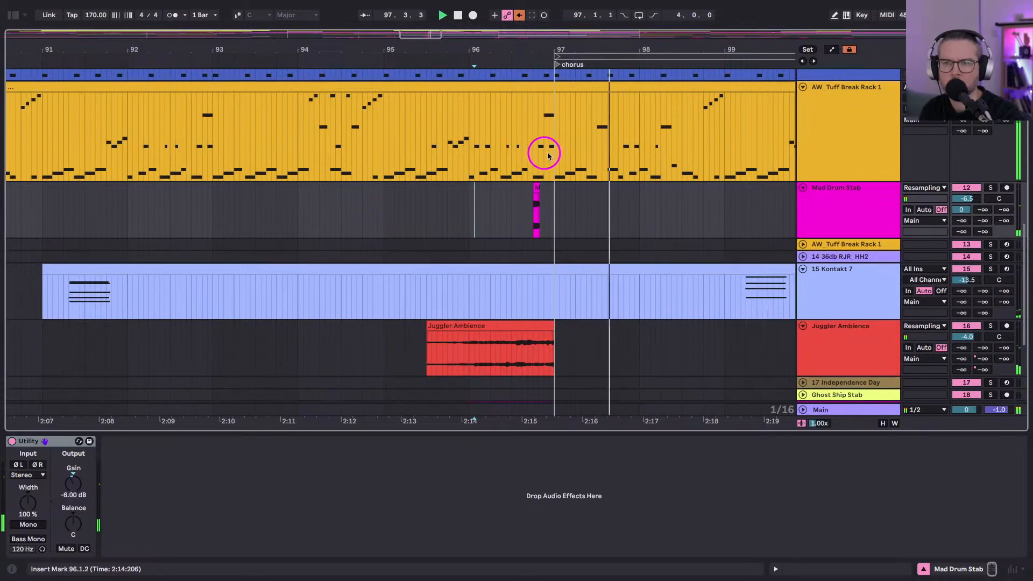
pyautogui.click(529, 130)
pyautogui.moveTo(549, 131); pyautogui.dragTo(468, 133)
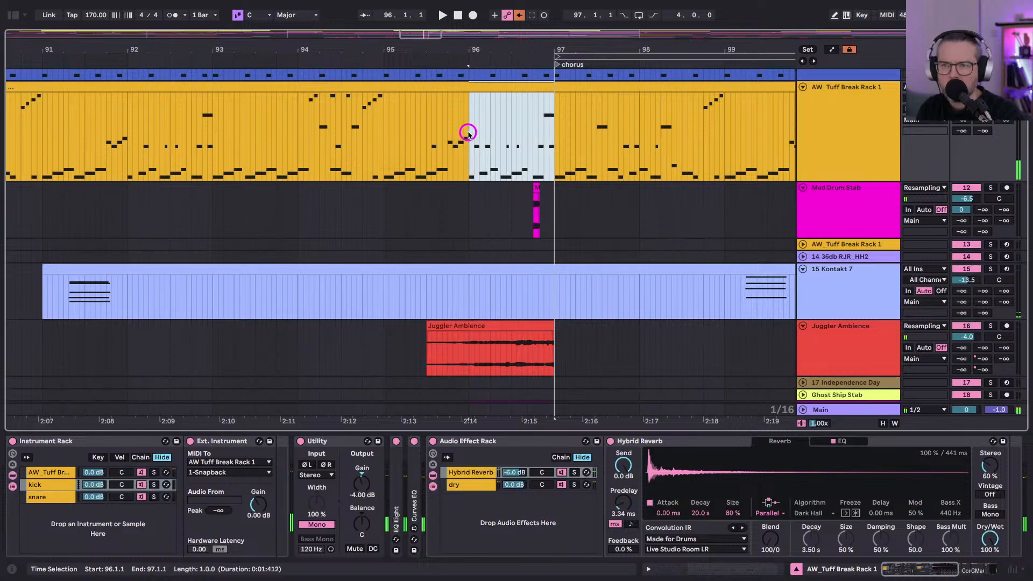
pyautogui.doubleClick(498, 90)
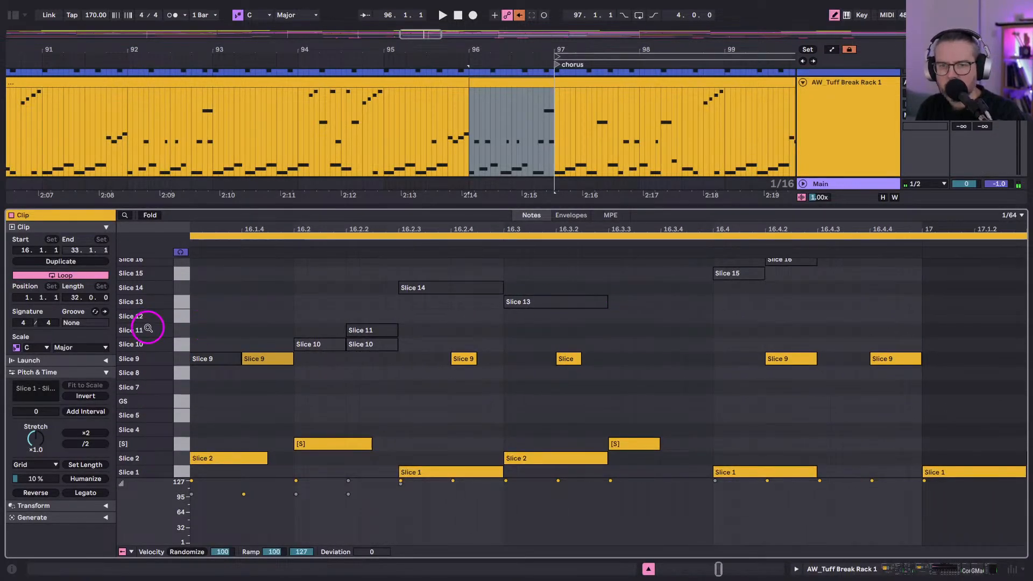
pyautogui.moveTo(148, 328); pyautogui.dragTo(148, 326)
pyautogui.moveTo(557, 377); pyautogui.dragTo(569, 372)
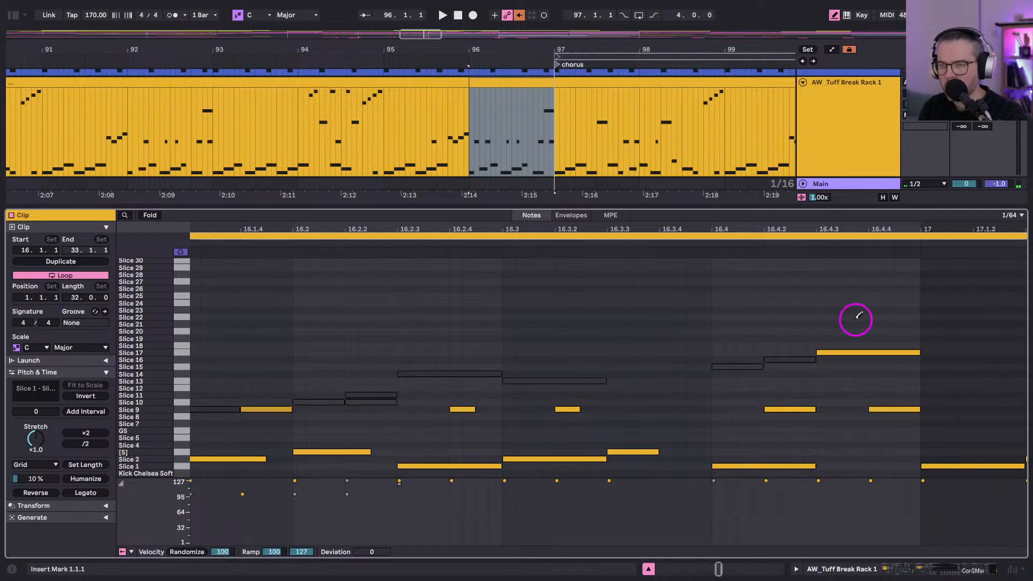
# Deactivate the notes above the Slice 1 hit from 16.4 to 17, and return to the arrangement.
pyautogui.moveTo(896, 325); pyautogui.dragTo(729, 429)
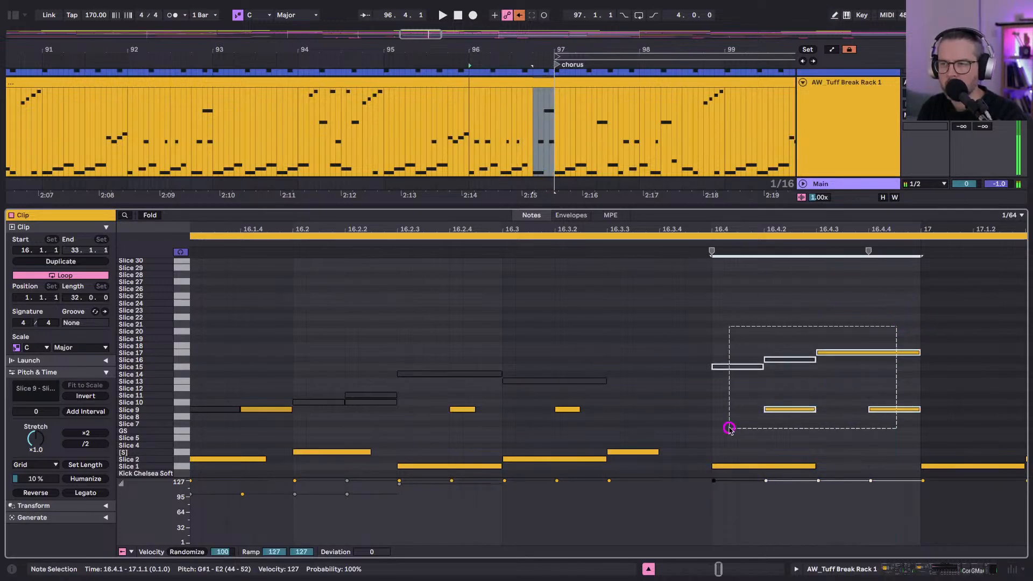
pyautogui.press('0')
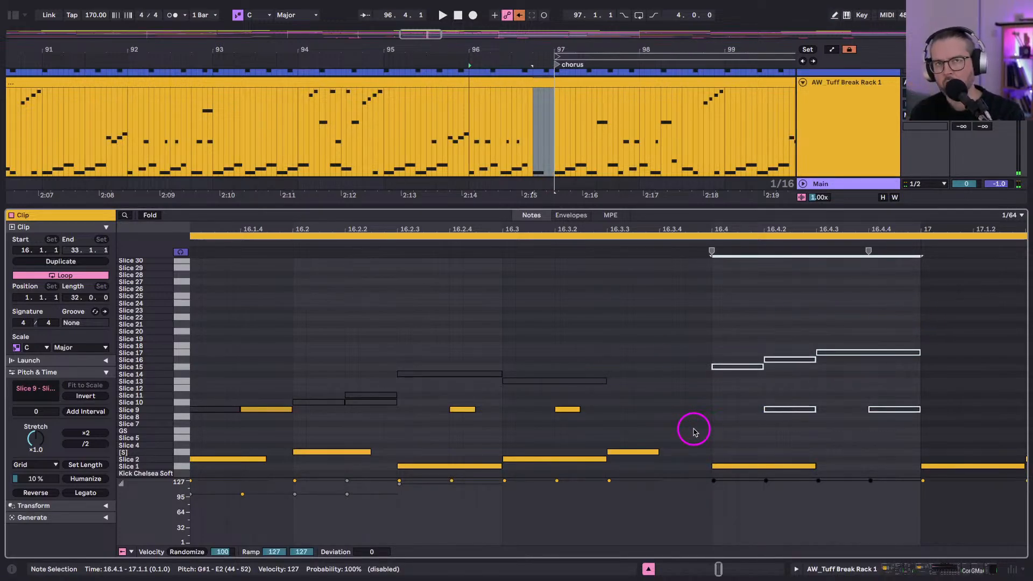
pyautogui.hotkey('shift', 'Tab')
pyautogui.scroll(1, 484, 88)
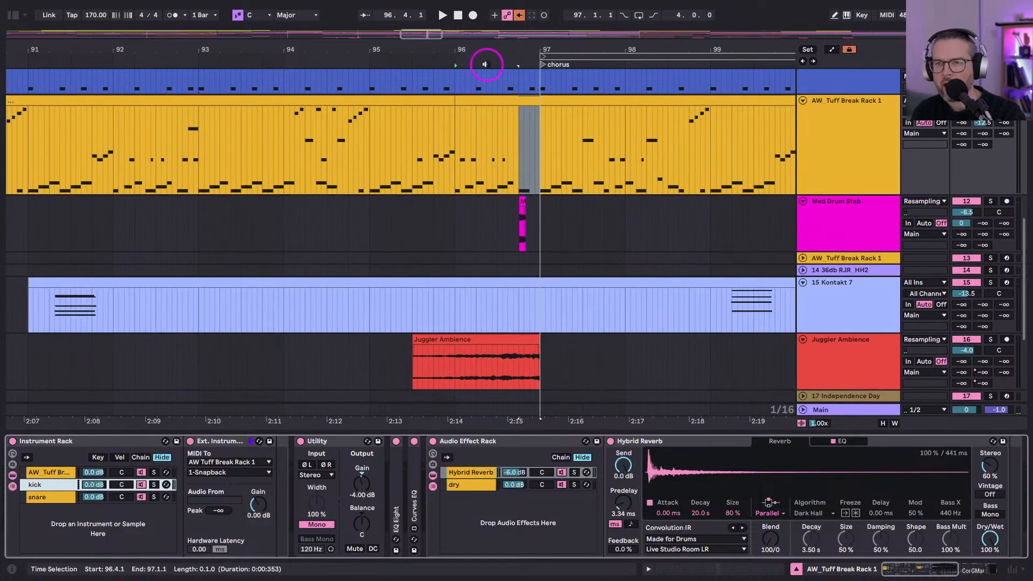
# Play the arrangement from the Mad Drum Stab hit at 88.3.3 and examine the bars leading into the chorus.
pyautogui.scroll(-2, 490, 47)
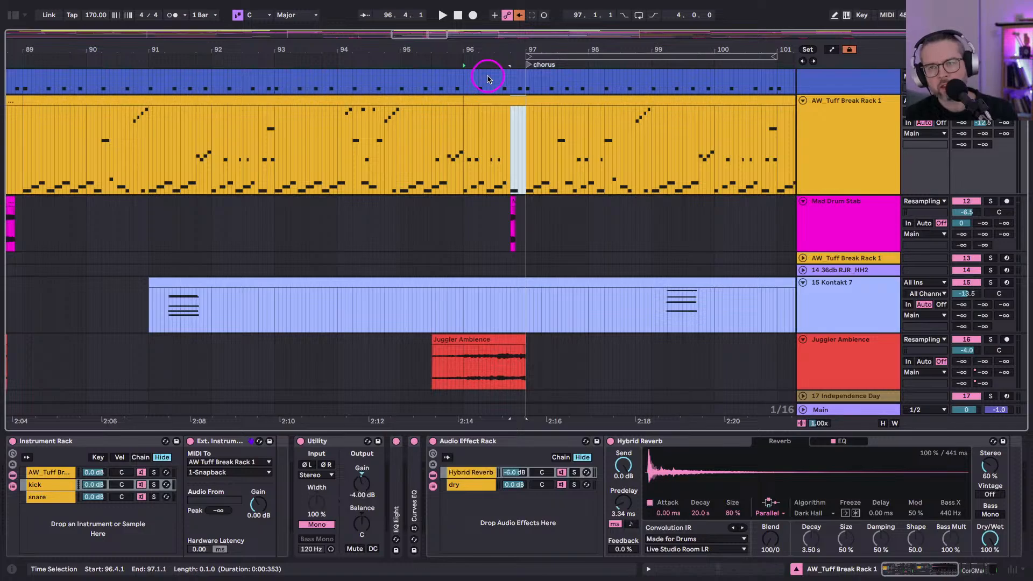
pyautogui.scroll(-2, 473, 42)
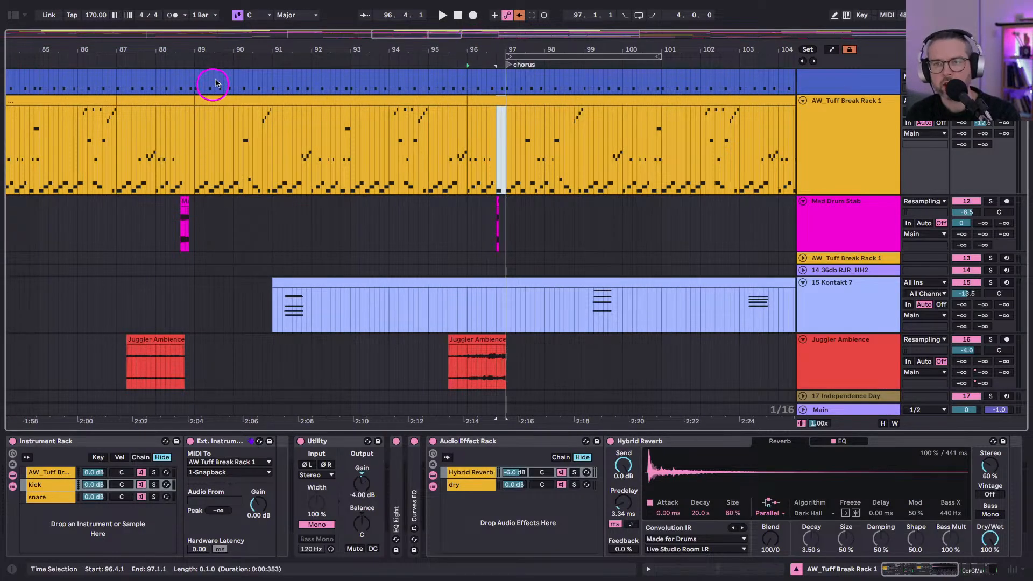
pyautogui.scroll(-3, 228, 47)
pyautogui.scroll(-1, 219, 152)
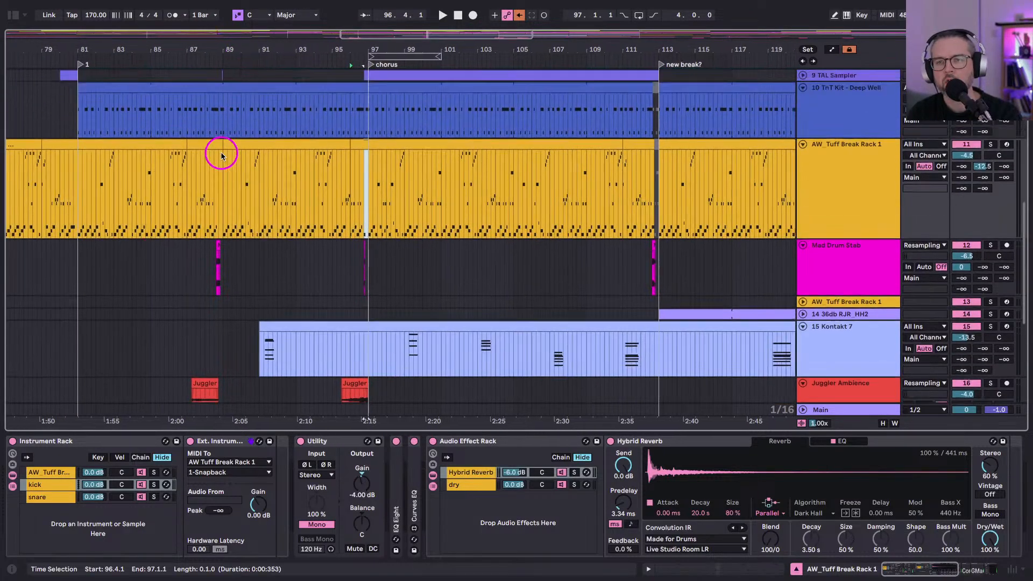
pyautogui.click(244, 203)
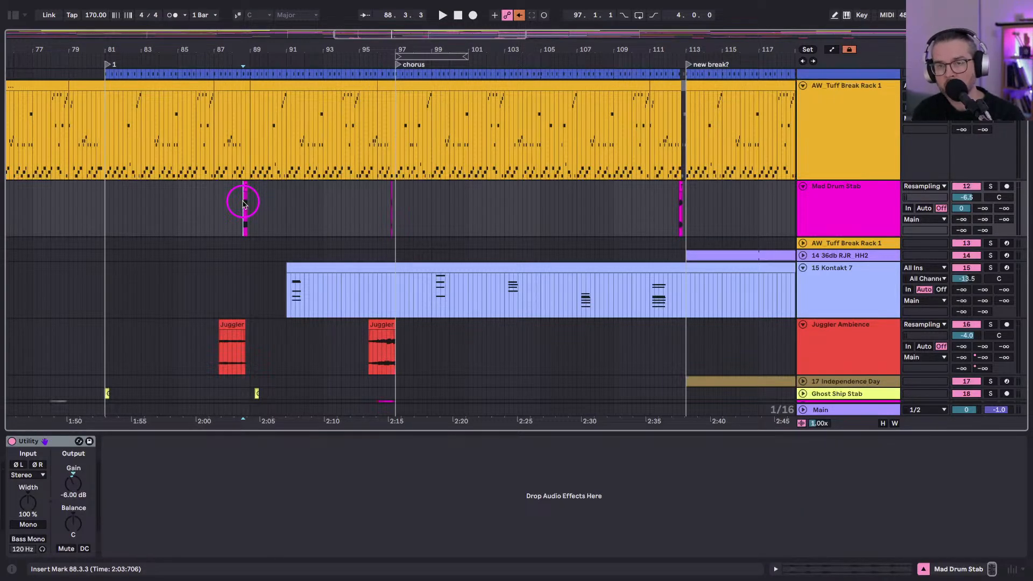
pyautogui.press('space')
pyautogui.scroll(-2, 231, 348)
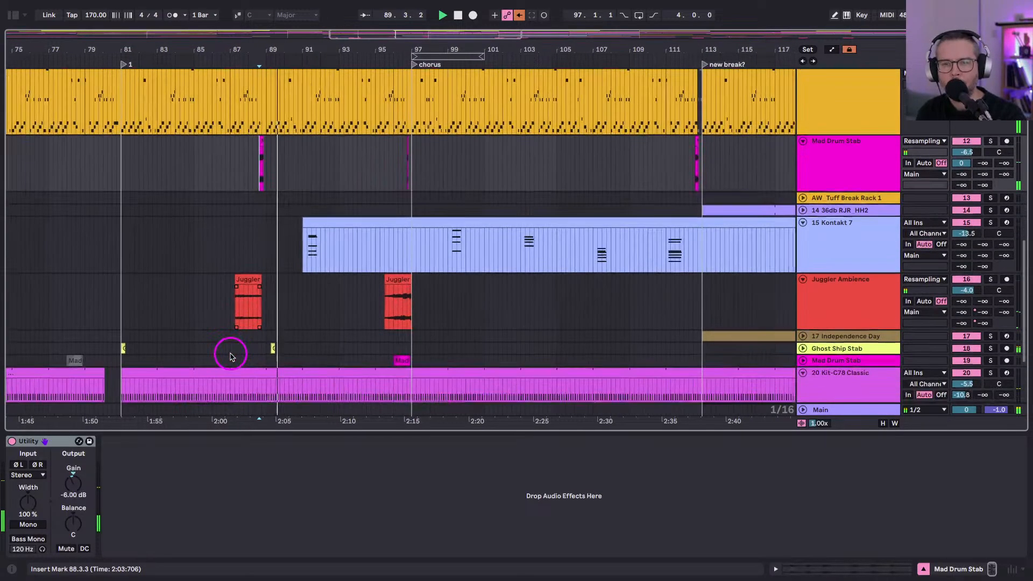
pyautogui.scroll(3, 264, 43)
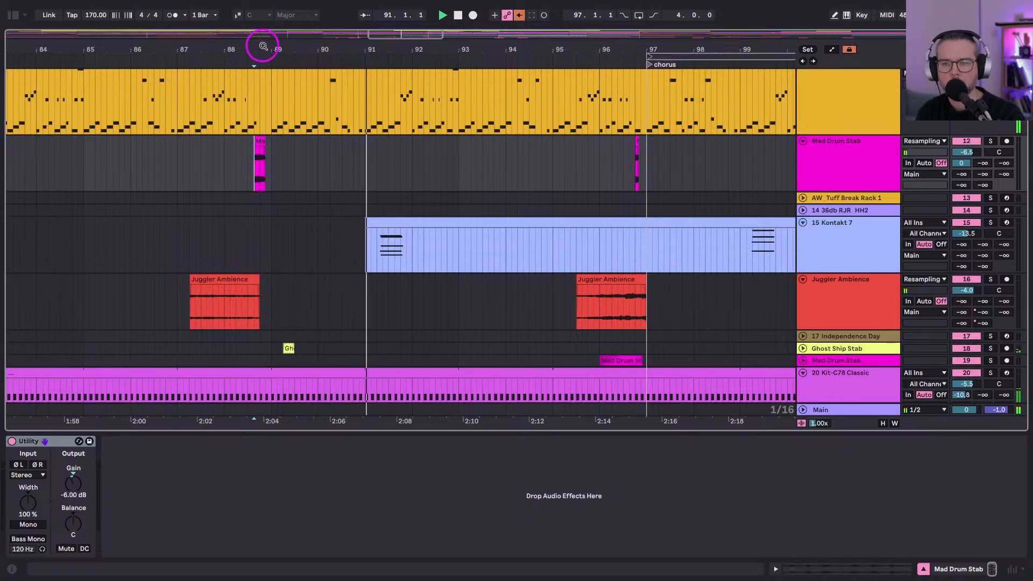
pyautogui.scroll(3, 292, 212)
pyautogui.scroll(-4, 287, 301)
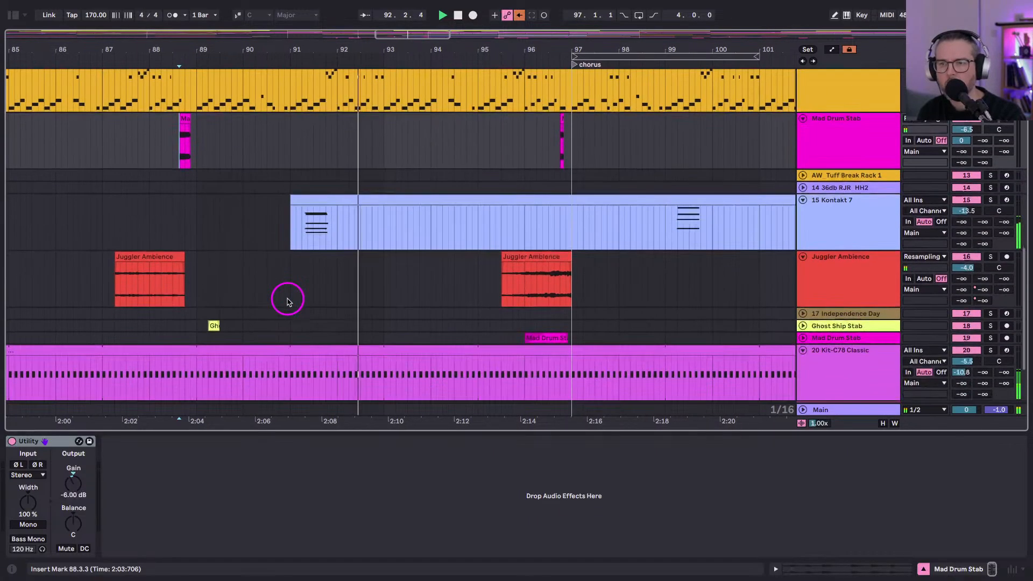
# Resize the Juggler Ambience clip before the chorus to span 93.2.1 to 96.4.1, and unfold the second Mad Drum Stab track.
pyautogui.moveTo(497, 258); pyautogui.dragTo(396, 258)
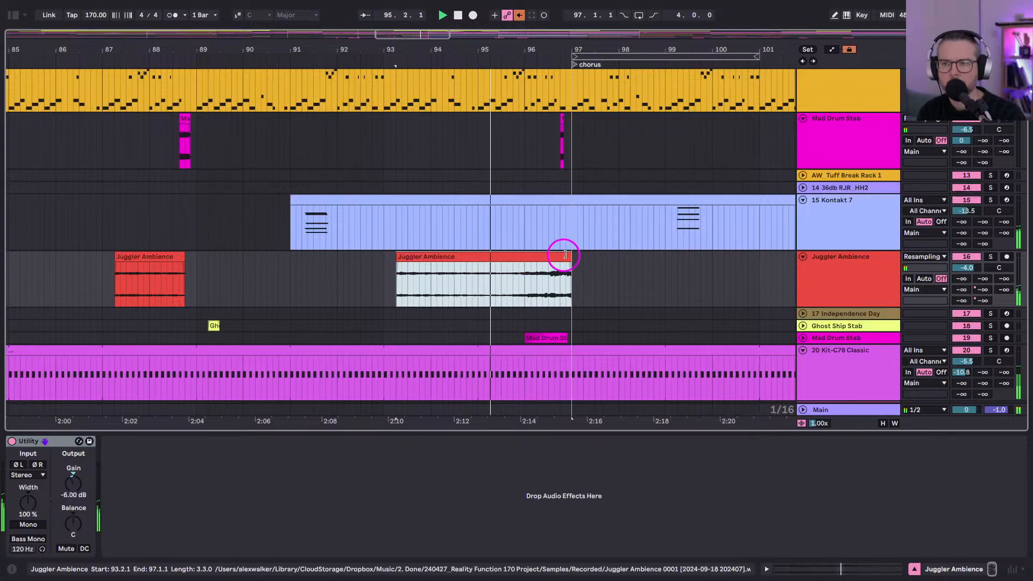
pyautogui.moveTo(567, 253); pyautogui.dragTo(560, 253)
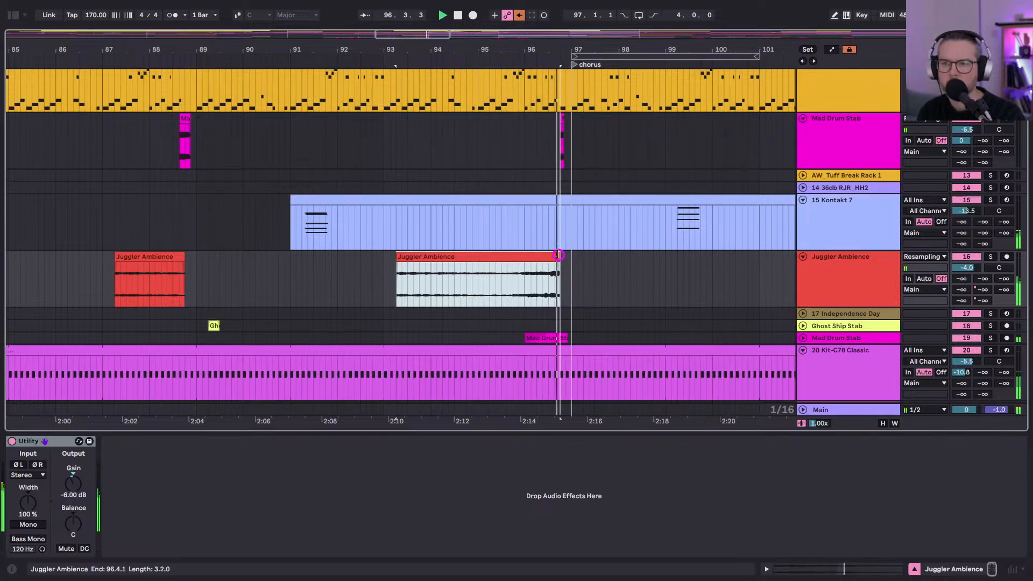
pyautogui.click(510, 305)
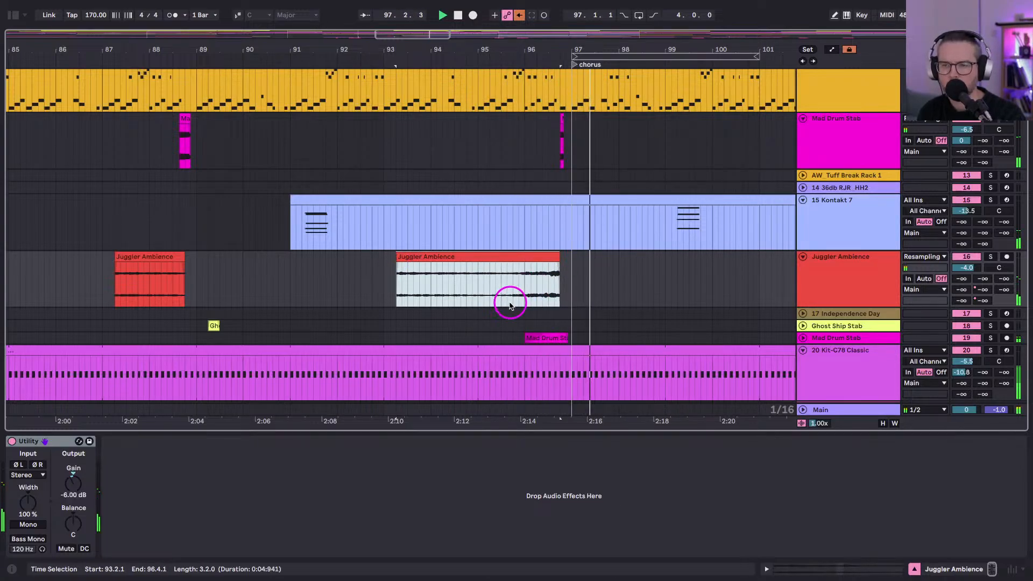
pyautogui.click(802, 338)
# In the bar 96 AW_Tuff Break Rack 1 clip, move the Slice 1 note at 16.4.1 up to [S] and play from 95.4.3.
pyautogui.press('space')
pyautogui.moveTo(547, 51); pyautogui.dragTo(562, 354)
pyautogui.scroll(4, 537, 240)
pyautogui.doubleClick(541, 177)
pyautogui.click(761, 429)
pyautogui.click(834, 451)
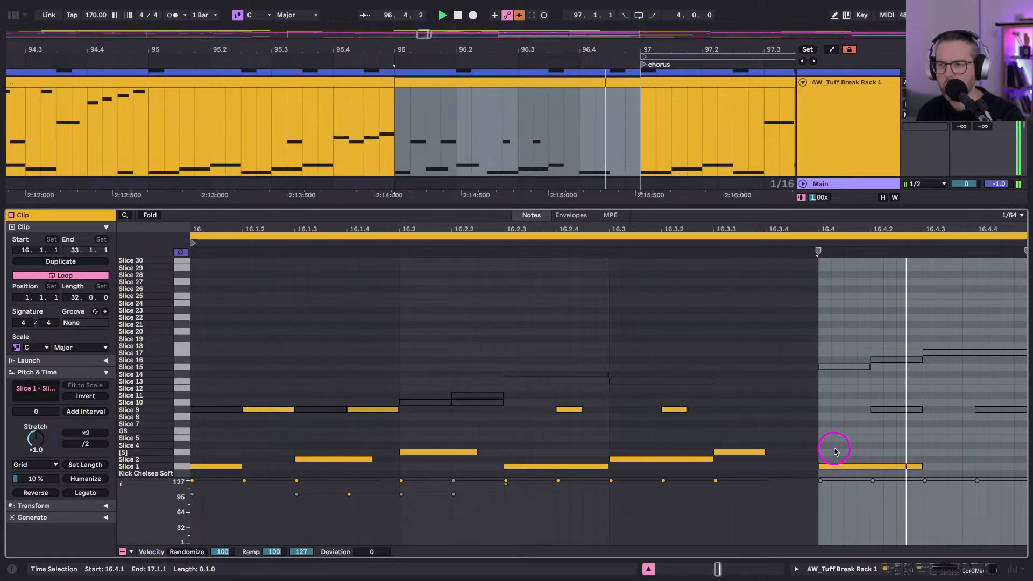
pyautogui.click(847, 466)
pyautogui.press('Up')
pyautogui.press('Up')
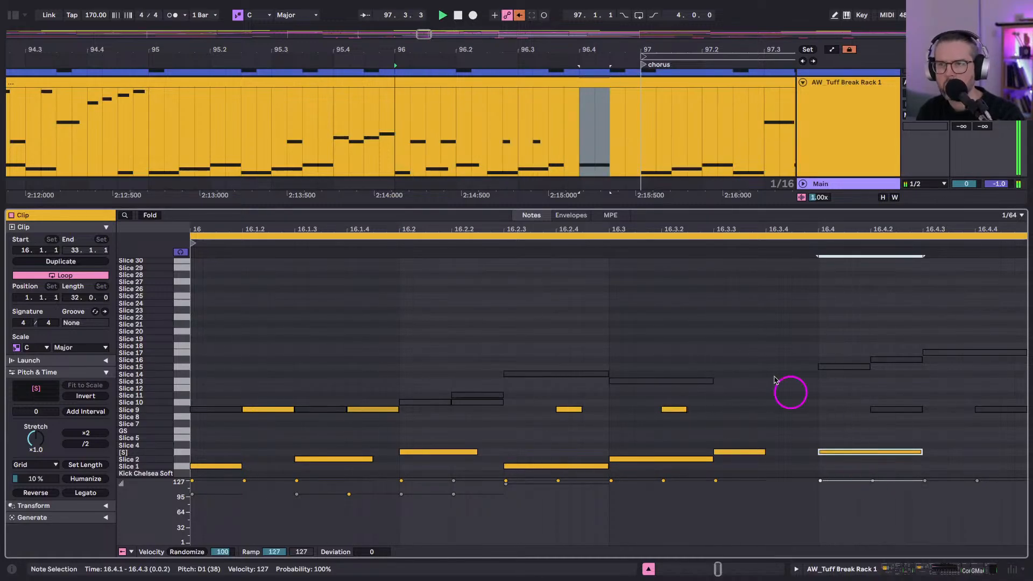
pyautogui.hotkey('shift', 'Tab')
pyautogui.click(362, 203)
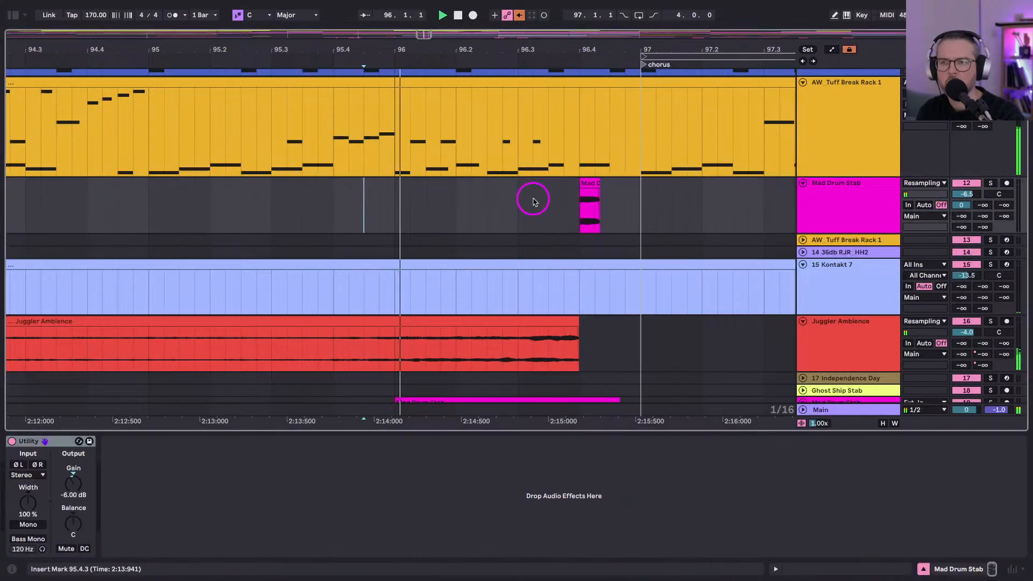
# Reset the pitch of the Mad Drum Stab clip at 96.4.1 to 0 semitones and turn on warping.
pyautogui.click(589, 191)
pyautogui.doubleClick(589, 182)
pyautogui.click(123, 319)
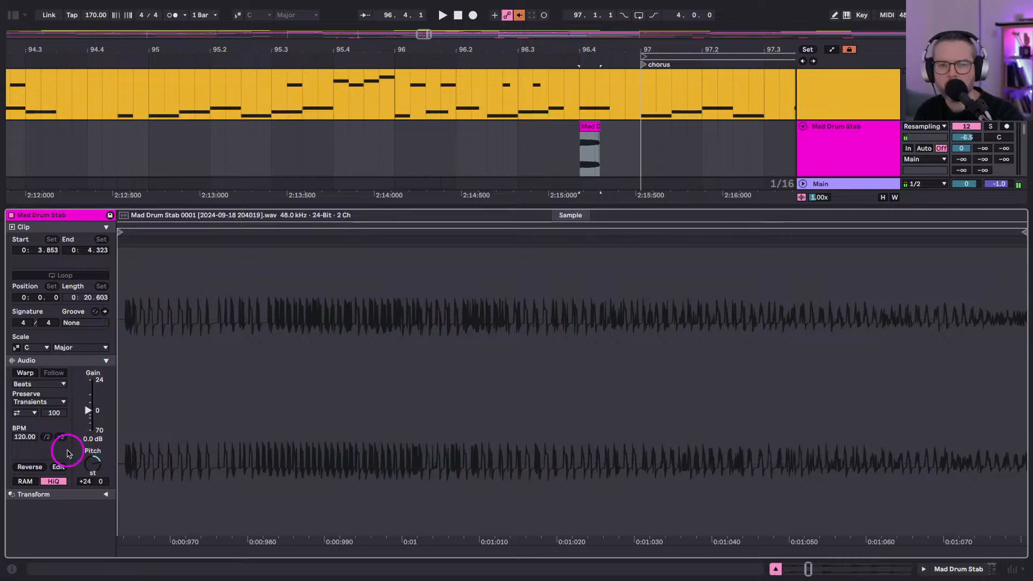
pyautogui.doubleClick(93, 464)
pyautogui.press('space')
pyautogui.click(448, 222)
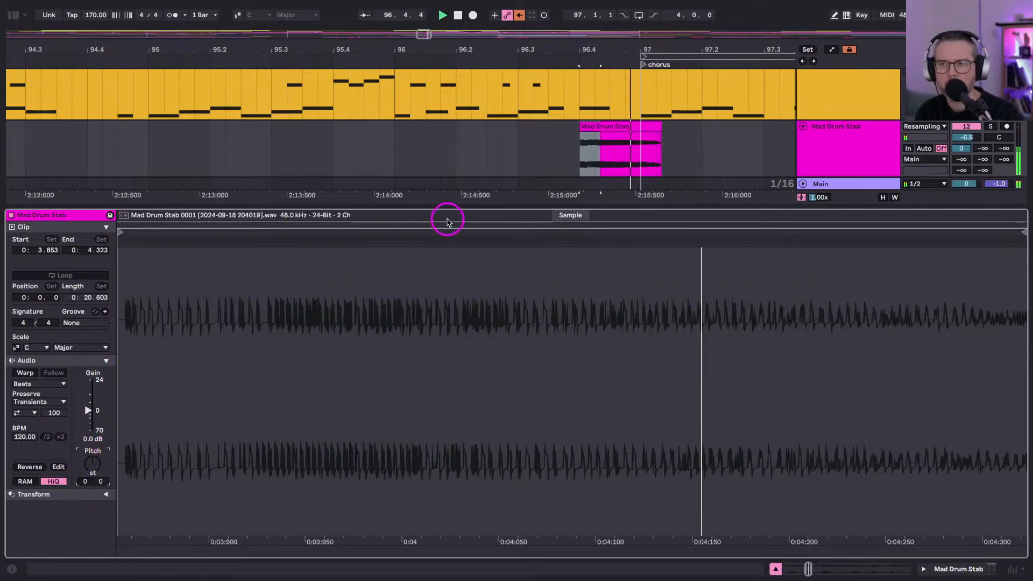
pyautogui.click(30, 376)
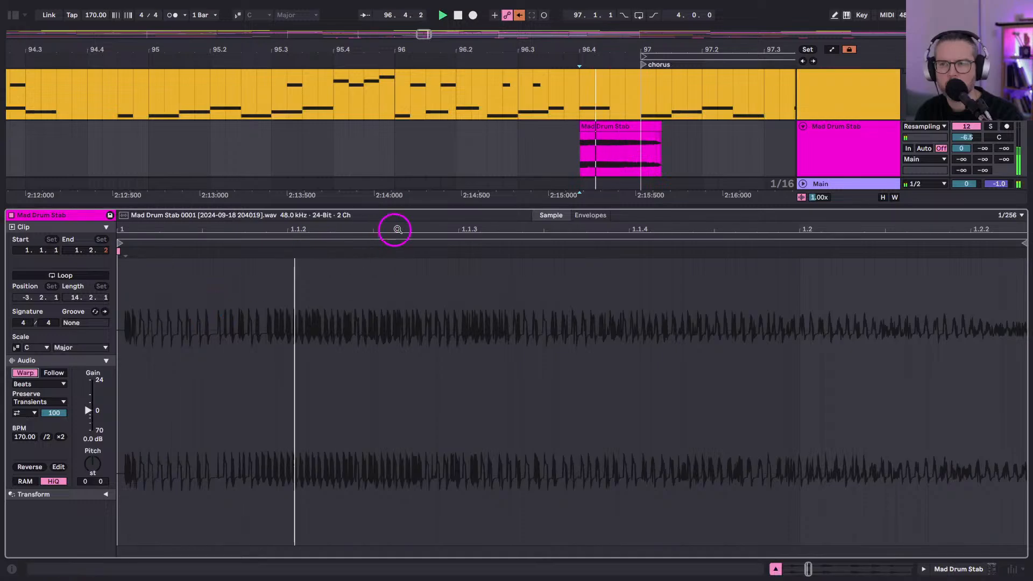
# Shorten the Mad Drum Stab clip at 96.4.1 to end just after 96.4.2 and deactivate it.
pyautogui.hotkey('shift', 'Tab')
pyautogui.moveTo(659, 132); pyautogui.dragTo(600, 129)
pyautogui.click(593, 127)
pyautogui.press('0')
# Play from bar 91 and replace the deactivated stab at 96.4.1 with a copy of the bar 88 Mad Drum Stab clip.
pyautogui.moveTo(519, 43); pyautogui.dragTo(518, 35)
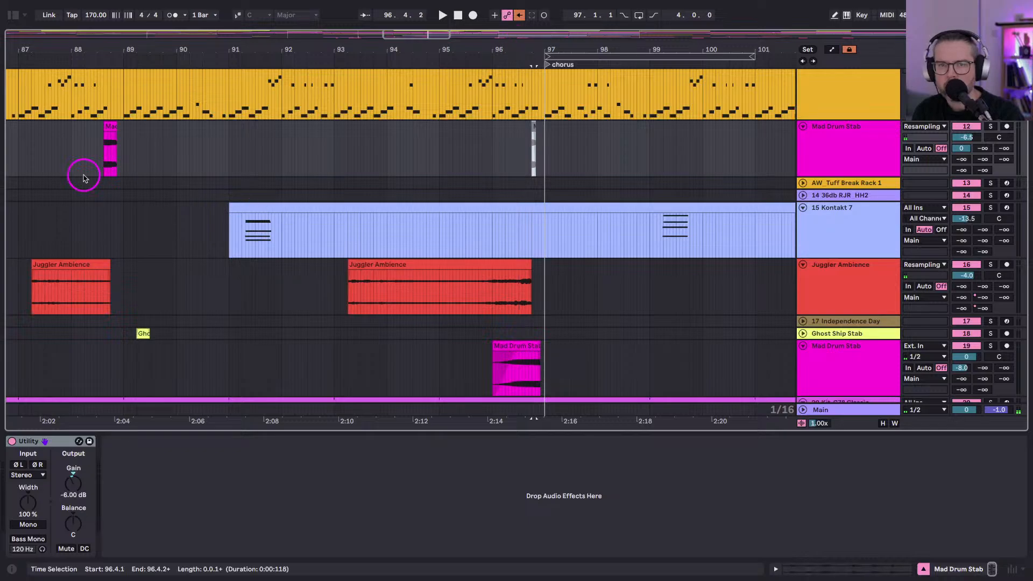
pyautogui.click(236, 156)
pyautogui.press('space')
pyautogui.hscroll(-3, 308, 157)
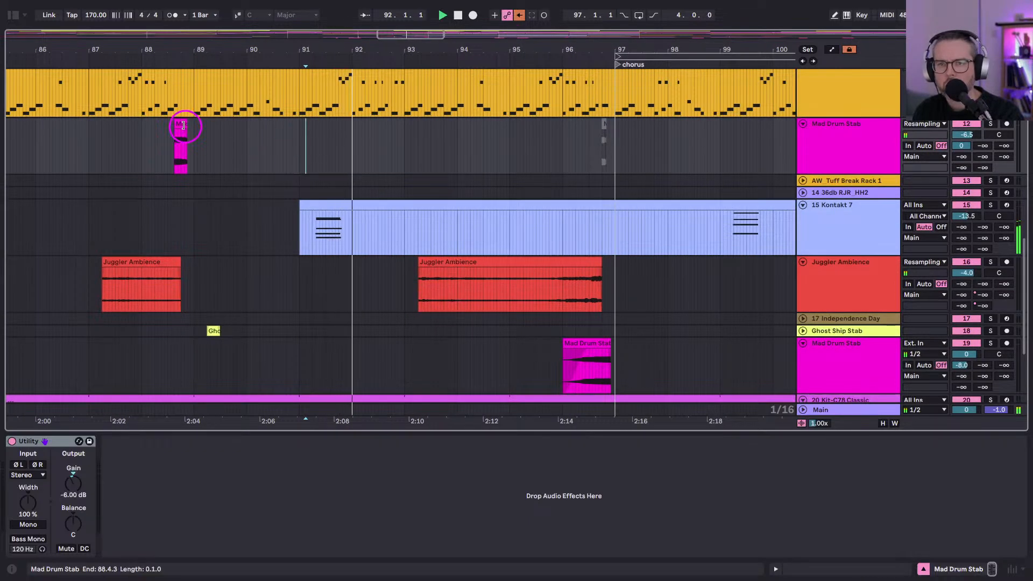
pyautogui.click(182, 124)
pyautogui.moveTo(607, 139); pyautogui.dragTo(606, 138)
pyautogui.press('space')
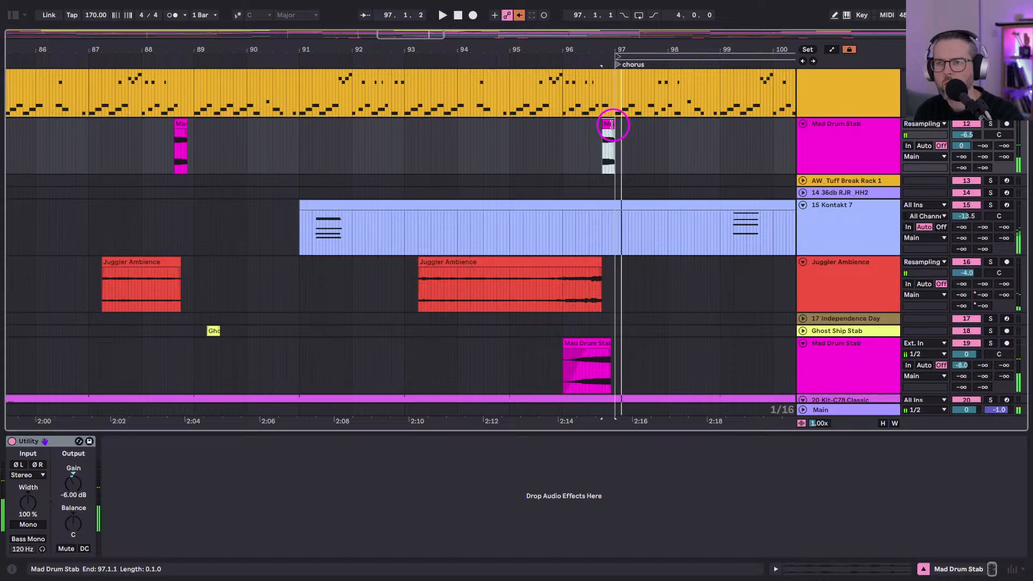
# Shorten the copied Mad Drum Stab clip to end at 96.4.3 and play from 96.2.4.
pyautogui.moveTo(600, 50); pyautogui.dragTo(626, 125)
pyautogui.click(543, 149)
pyautogui.press('space')
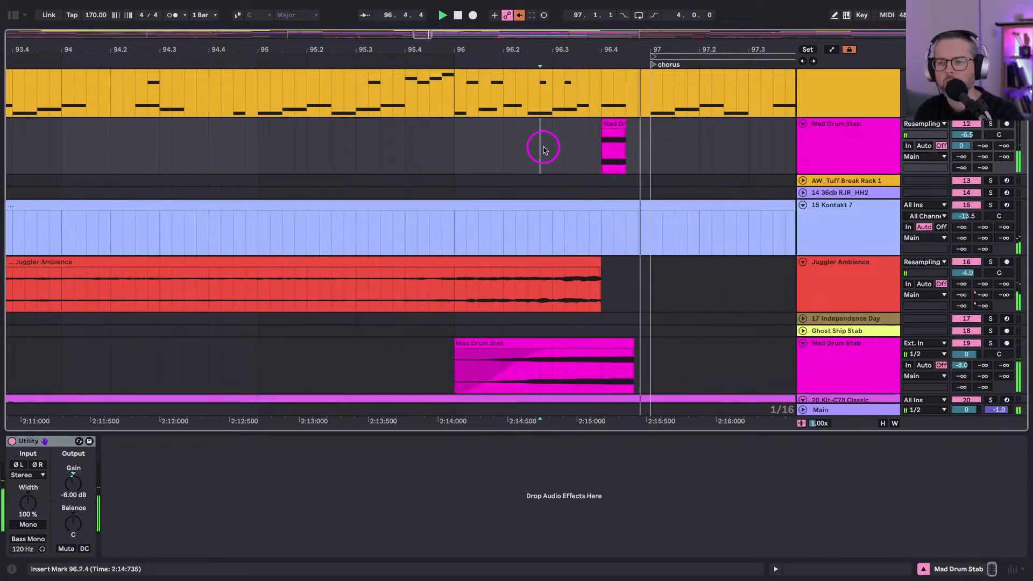
pyautogui.press('space')
# Trim the end of the faded Mad Drum Stab clip at bar 96 on track 19 to 96.4.1 and play from 95.3.4.
pyautogui.moveTo(632, 344); pyautogui.dragTo(601, 344)
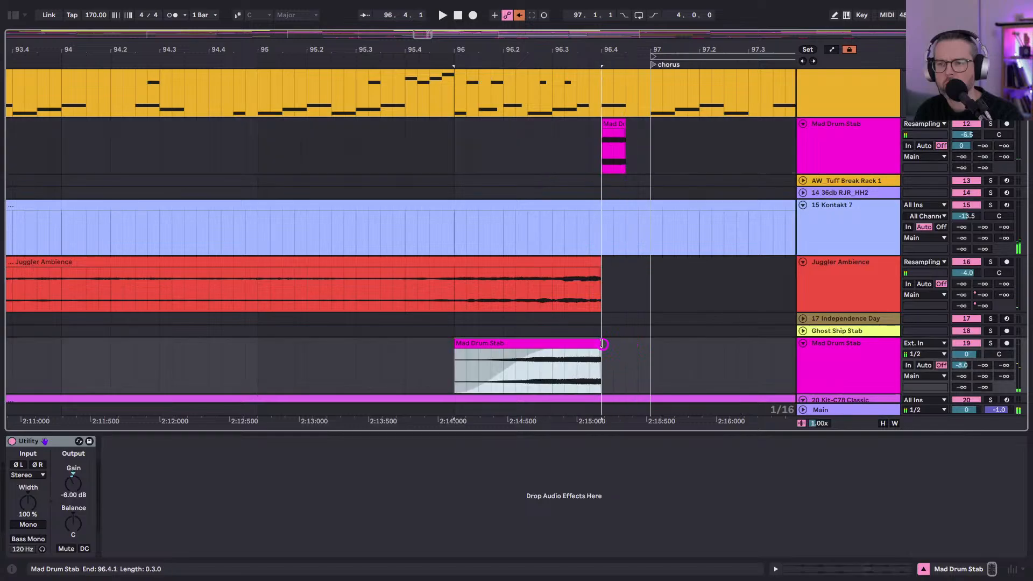
pyautogui.click(393, 383)
pyautogui.press('space')
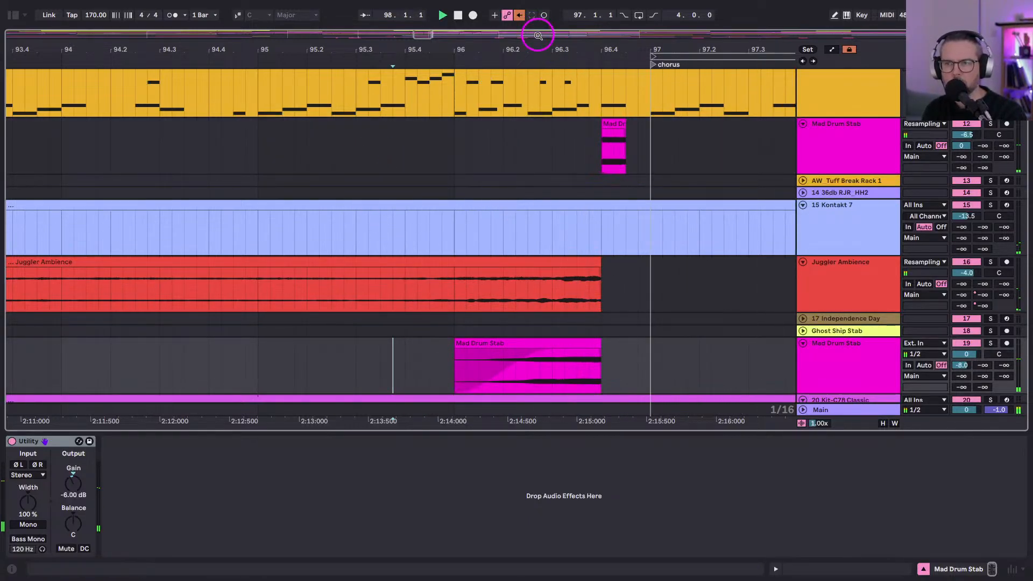
# Examine the clips across the whole arrangement, comparing the bass, chorus and new break sections.
pyautogui.scroll(-2, 533, 33)
pyautogui.scroll(-10, 533, 32)
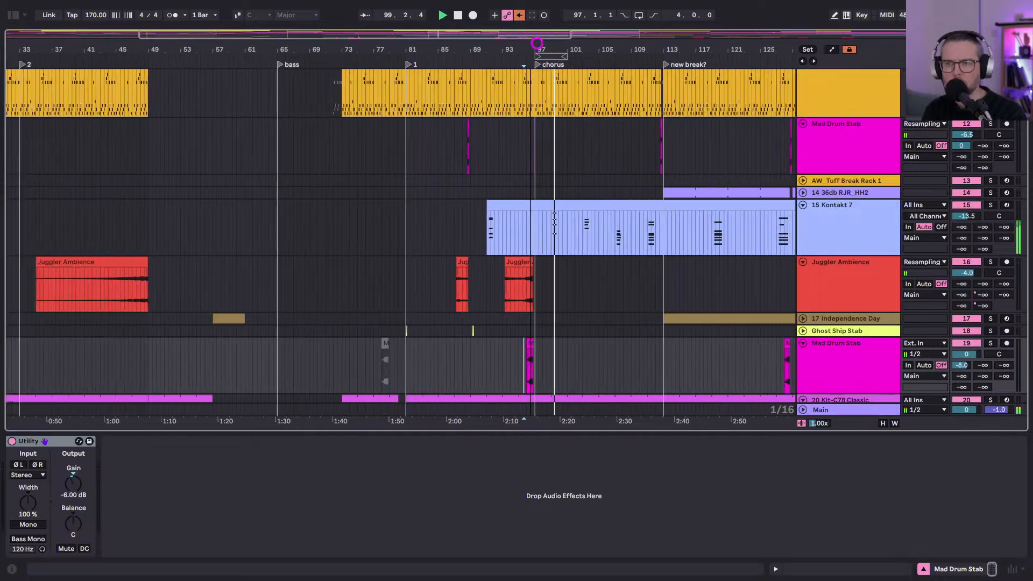
pyautogui.scroll(8, 645, 254)
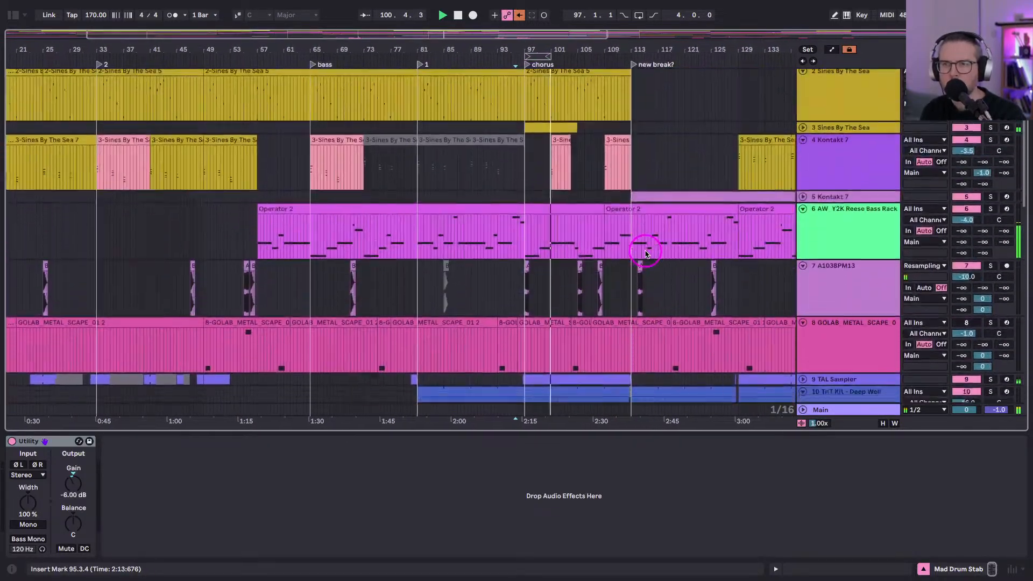
pyautogui.scroll(-3, 645, 254)
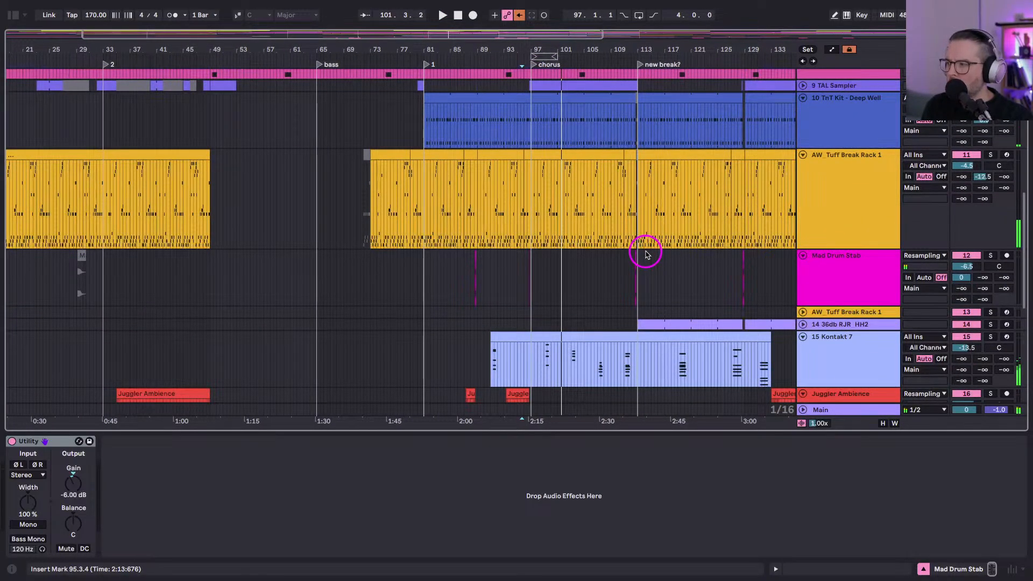
pyautogui.scroll(6, 578, 249)
pyautogui.moveTo(568, 49); pyautogui.dragTo(569, 50)
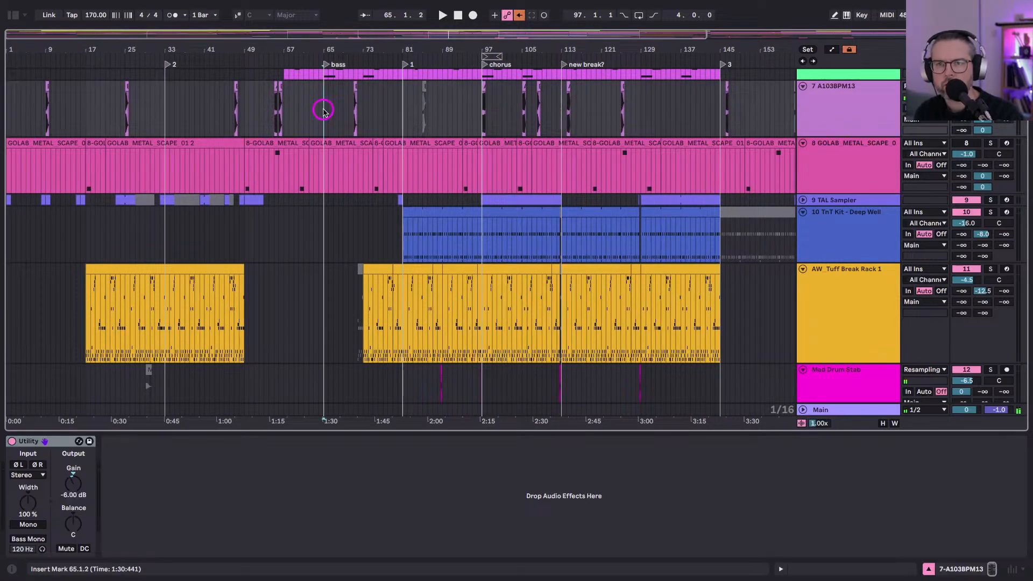
# Open the Operator 2 bass clip at bar 57 for note editing and deactivate its G#2 note at 12.2.1.
pyautogui.scroll(12, 323, 110)
pyautogui.click(322, 262)
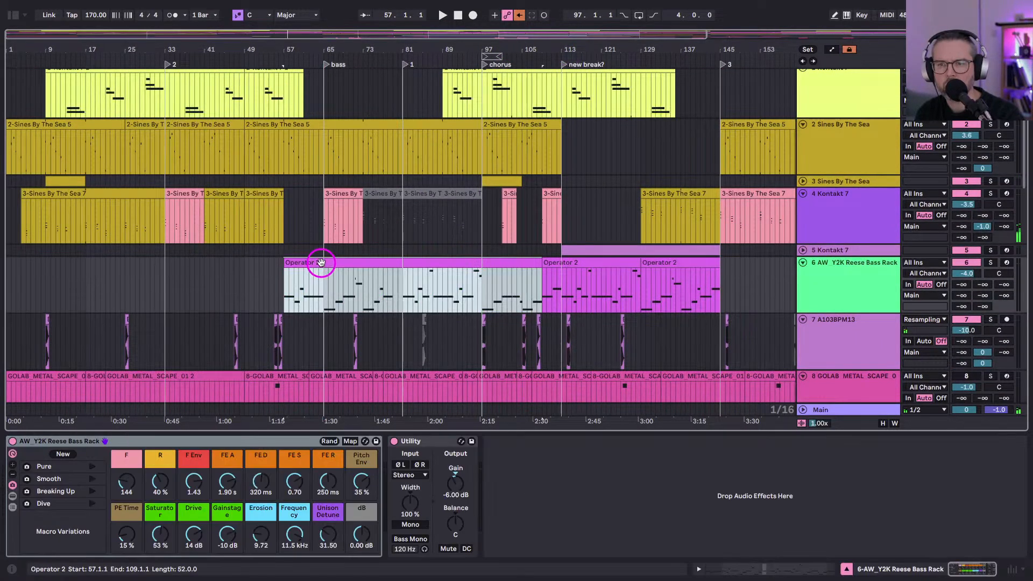
pyautogui.doubleClick(321, 262)
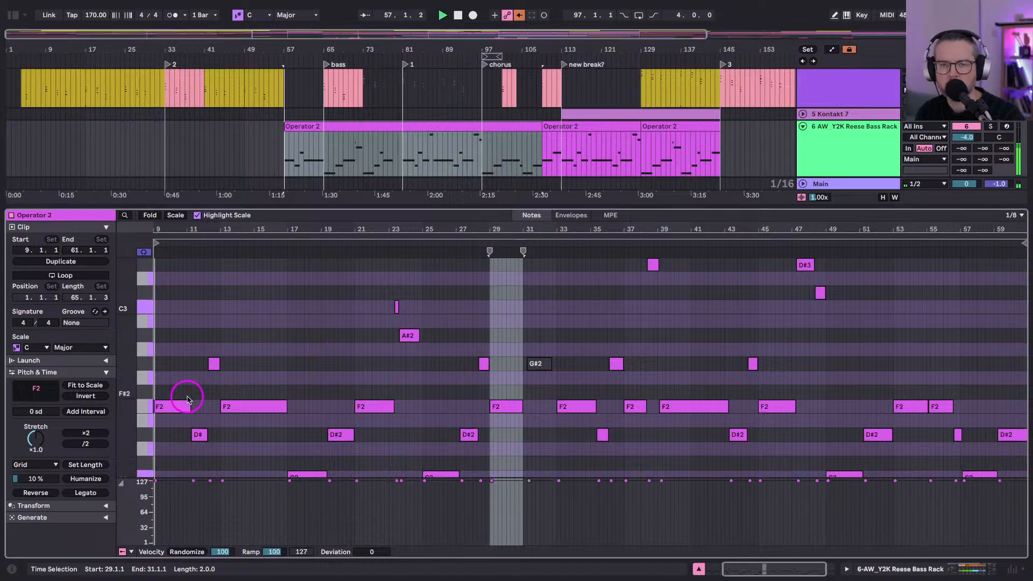
pyautogui.hotkey('ctrl', 'a')
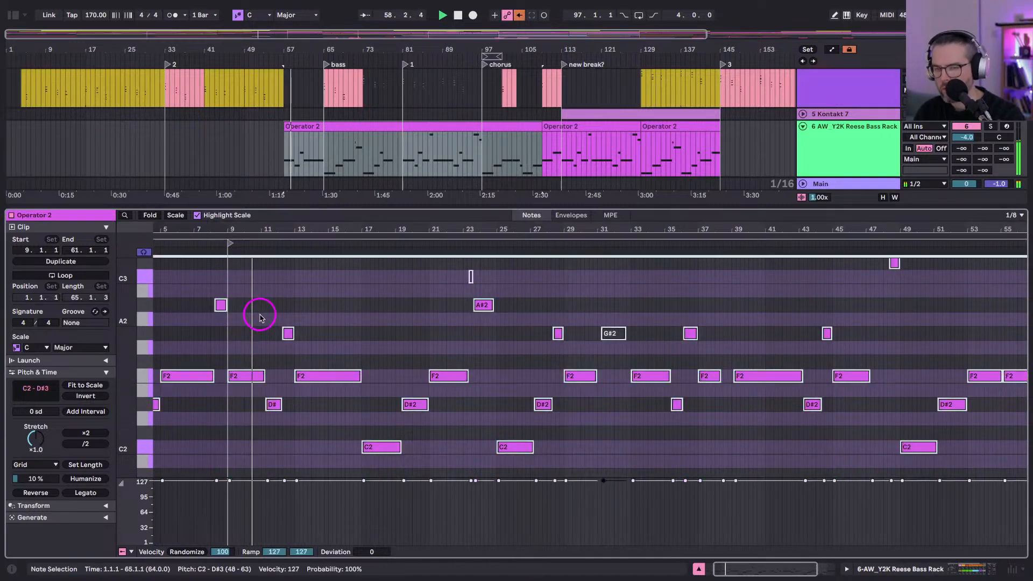
pyautogui.scroll(5, 265, 224)
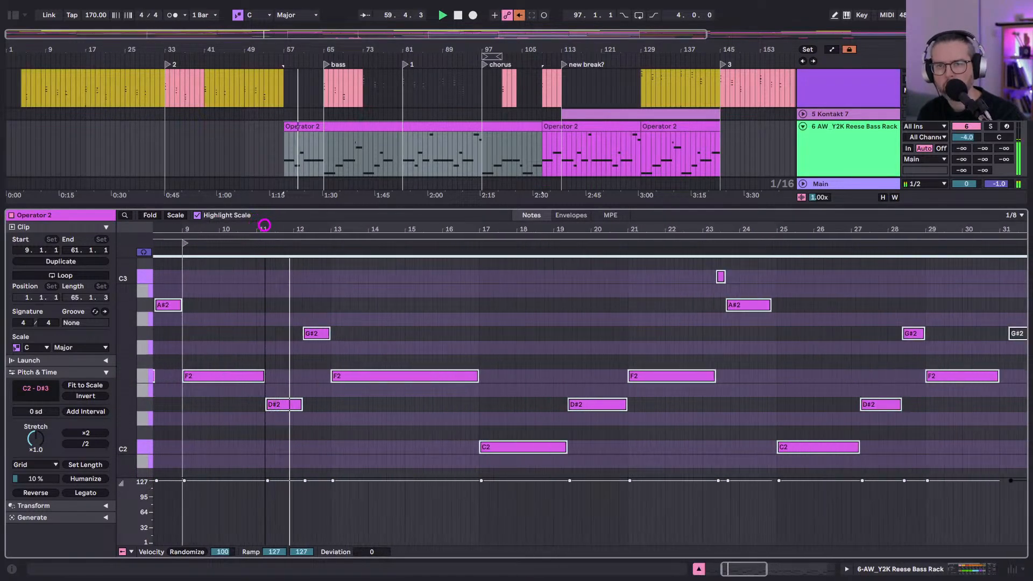
pyautogui.click(359, 335)
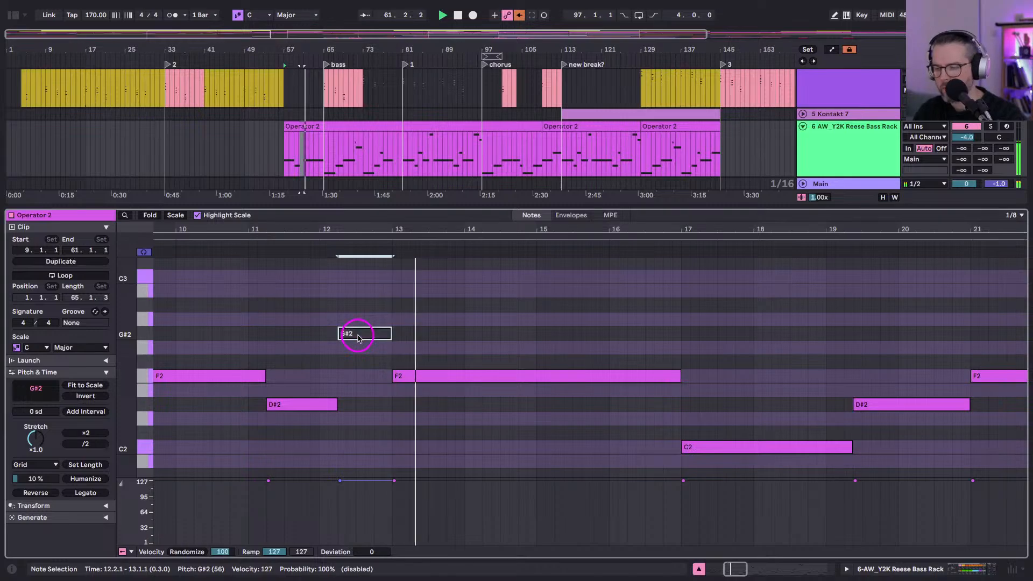
# Extend the D#2 note at 11.2.1 to 13.1.1, shorten the F2 note at 21.1.1 to end at 23.1.1, and return to the arrangement.
pyautogui.moveTo(408, 404); pyautogui.dragTo(459, 406)
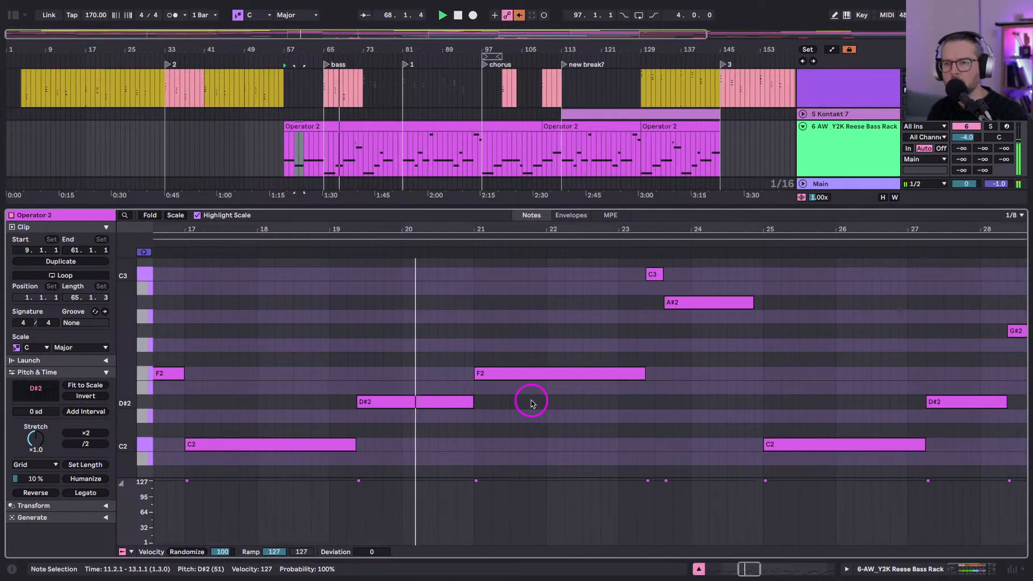
pyautogui.moveTo(645, 264); pyautogui.dragTo(618, 375)
pyautogui.scroll(-4, 630, 387)
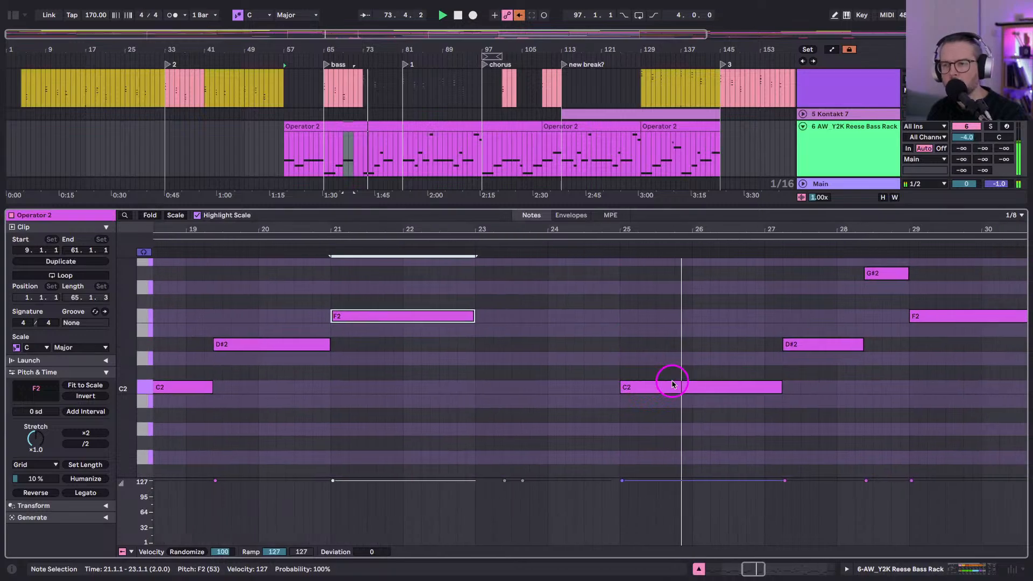
pyautogui.hotkey('shift', 'Tab')
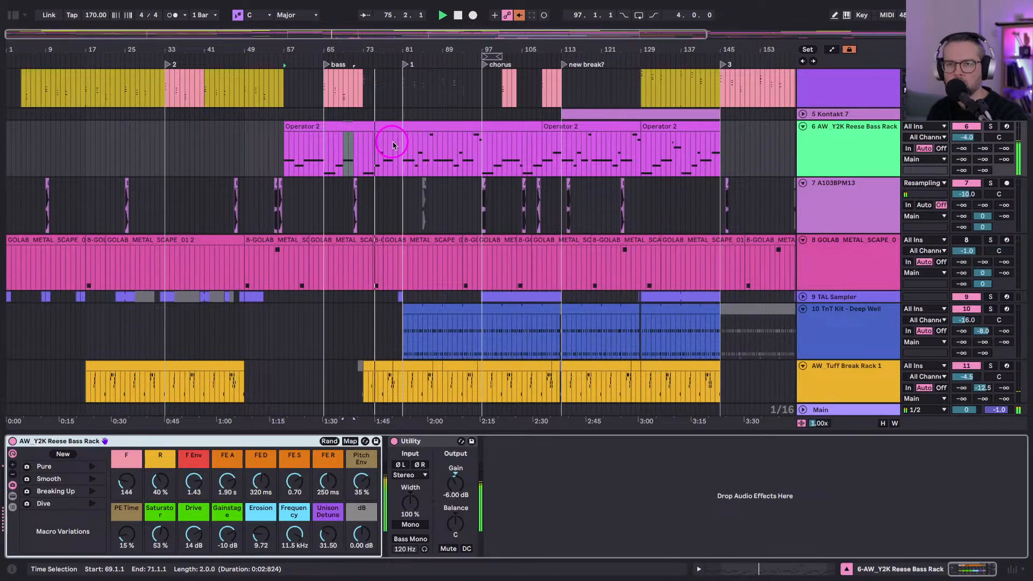
pyautogui.scroll(3, 415, 172)
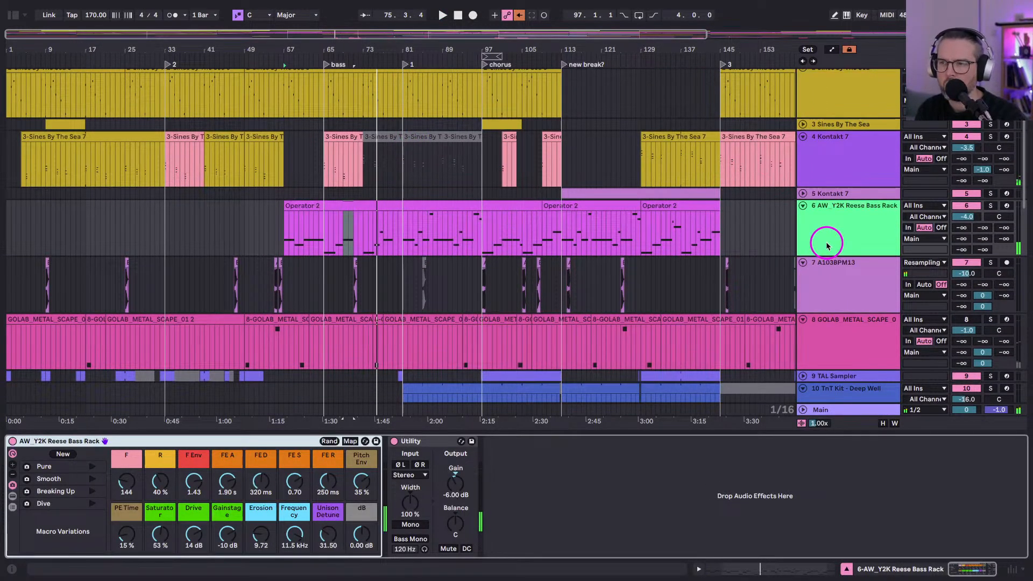
# Play from the bass marker at bar 65 and try lower settings of the reese bass rack's F macro.
pyautogui.scroll(-5, 833, 290)
pyautogui.moveTo(332, 52); pyautogui.dragTo(332, 86)
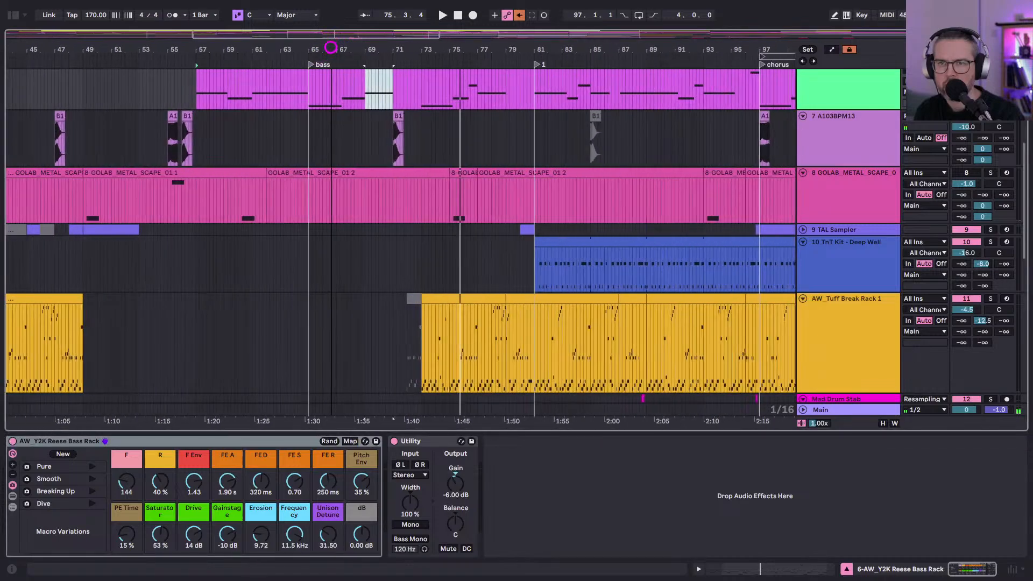
pyautogui.scroll(3, 283, 127)
pyautogui.click(308, 198)
pyautogui.press('space')
pyautogui.moveTo(126, 483); pyautogui.dragTo(128, 485)
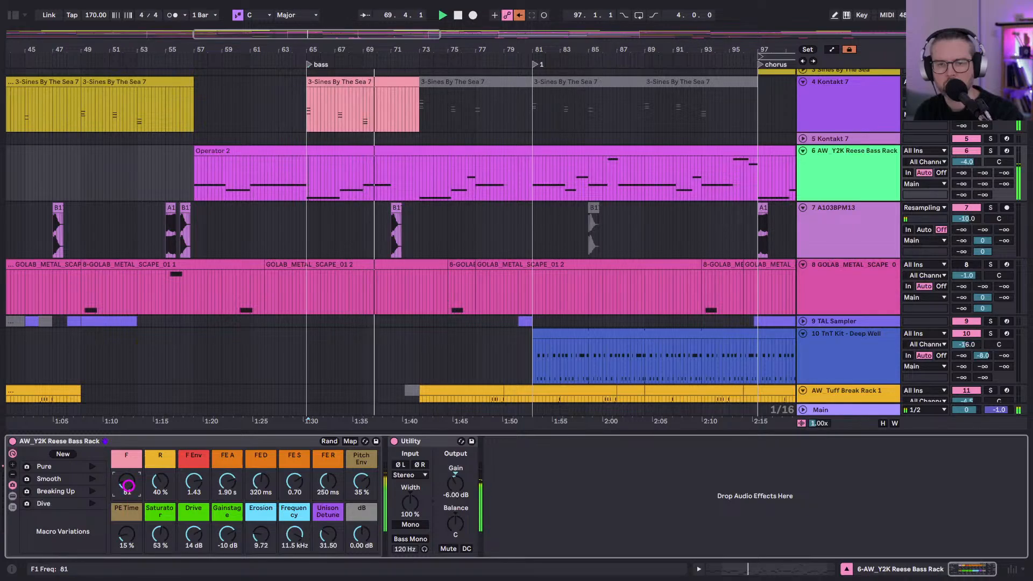
pyautogui.moveTo(129, 487); pyautogui.dragTo(128, 483)
pyautogui.click(159, 480)
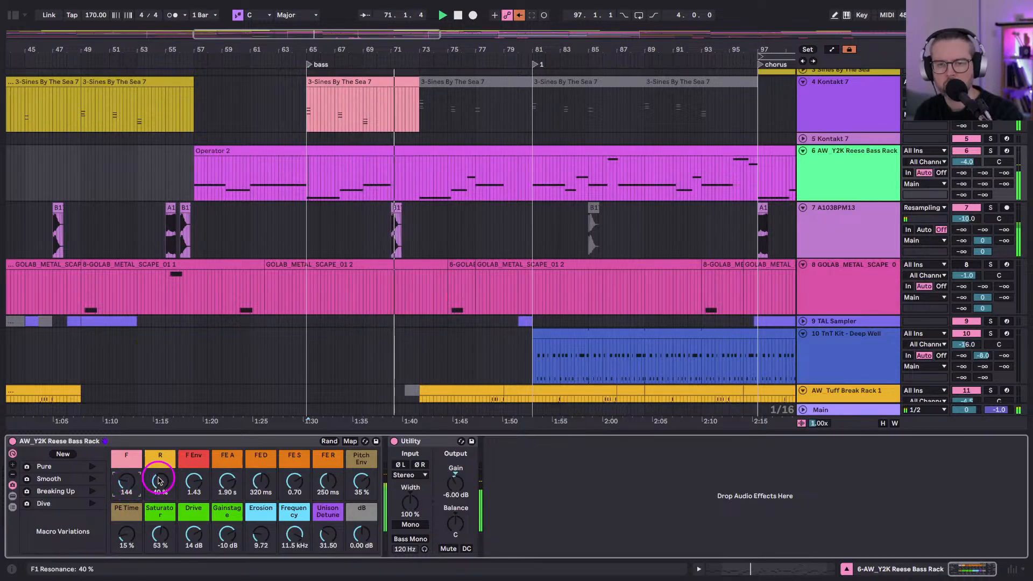
# Extend the F2 note starting at bar 69 in the Operator 2 clip to 72.3.3 and audition the F macro from 68.4.2.
pyautogui.click(370, 151)
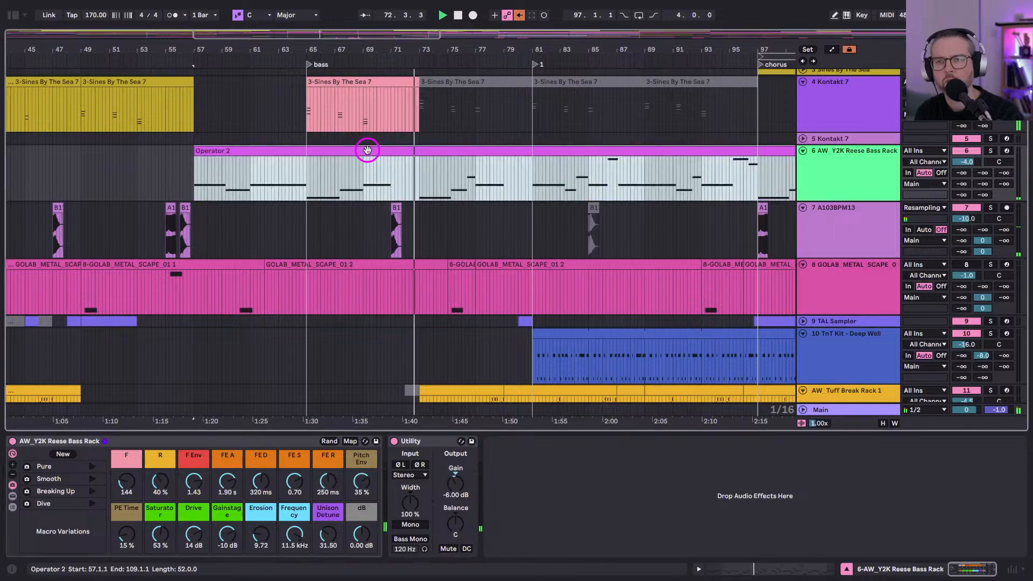
pyautogui.doubleClick(370, 151)
pyautogui.click(386, 316)
pyautogui.moveTo(388, 316); pyautogui.dragTo(414, 316)
pyautogui.hotkey('shift', 'Tab')
pyautogui.scroll(1, 422, 210)
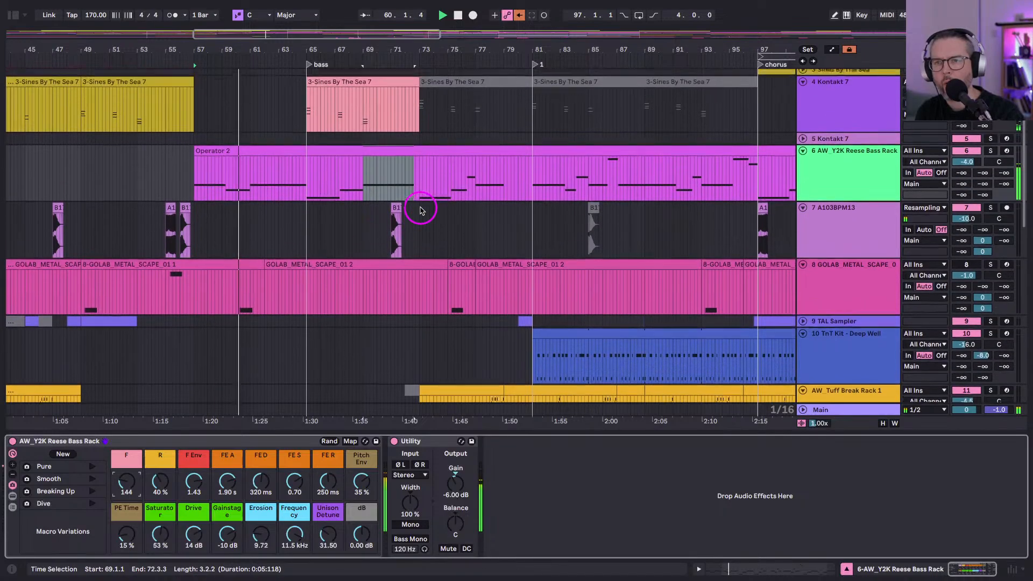
pyautogui.click(359, 187)
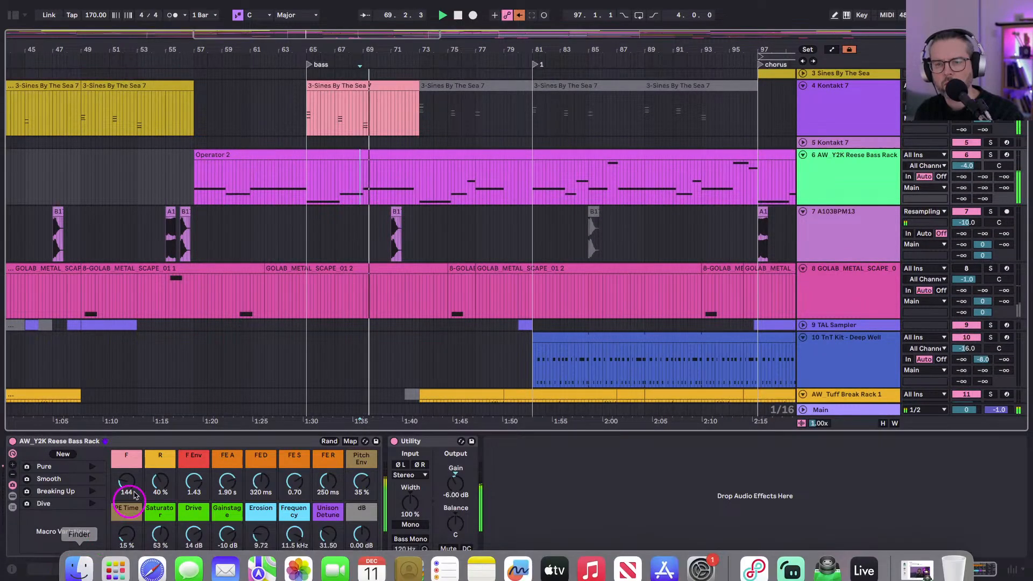
pyautogui.moveTo(125, 482); pyautogui.dragTo(123, 482)
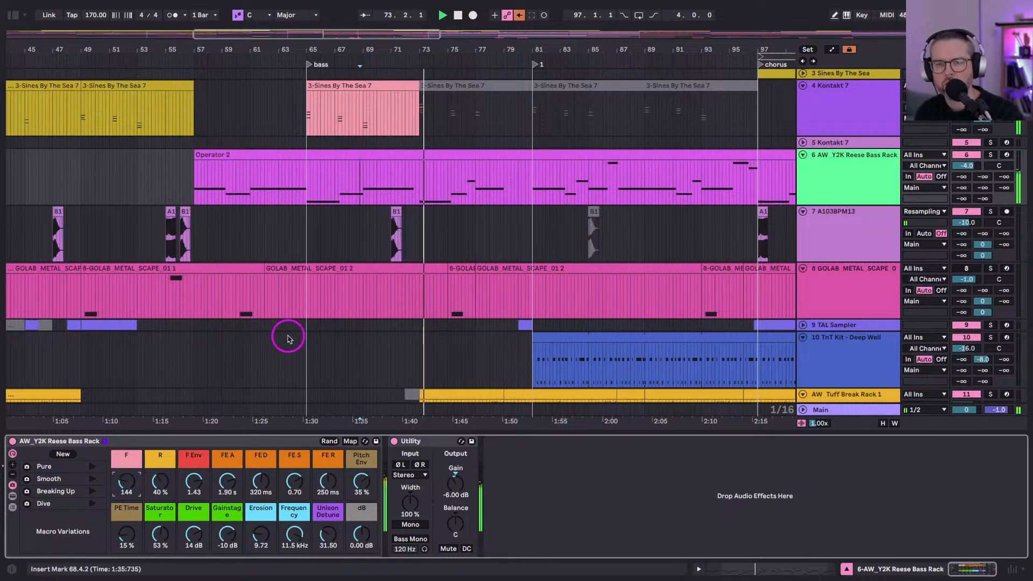
# Add the Soundtoys FilterFreak1 plug-in after Utility on track 6 and move its window clear of the bass clip.
pyautogui.click(824, 183)
pyautogui.click(13, 19)
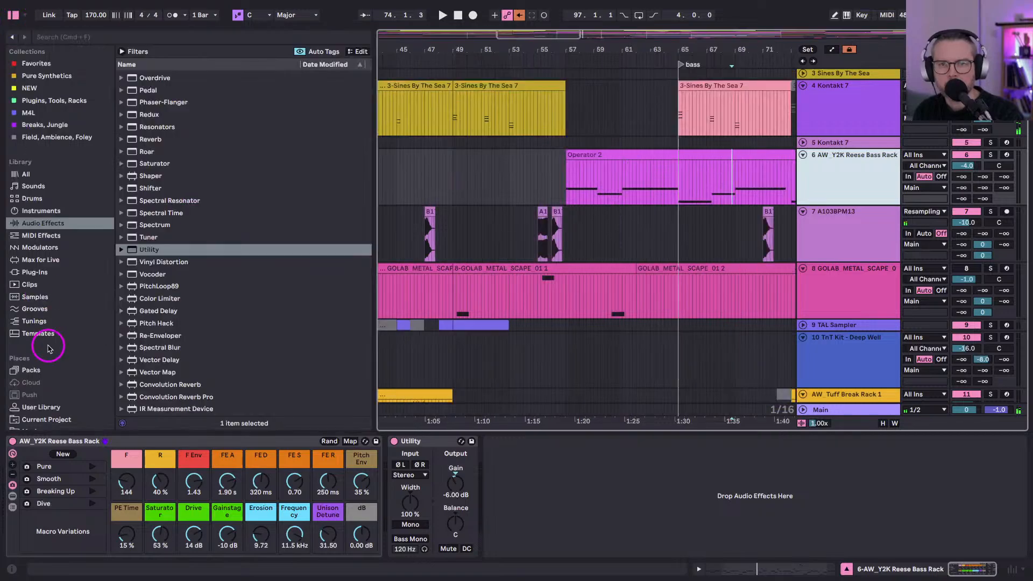
pyautogui.click(34, 271)
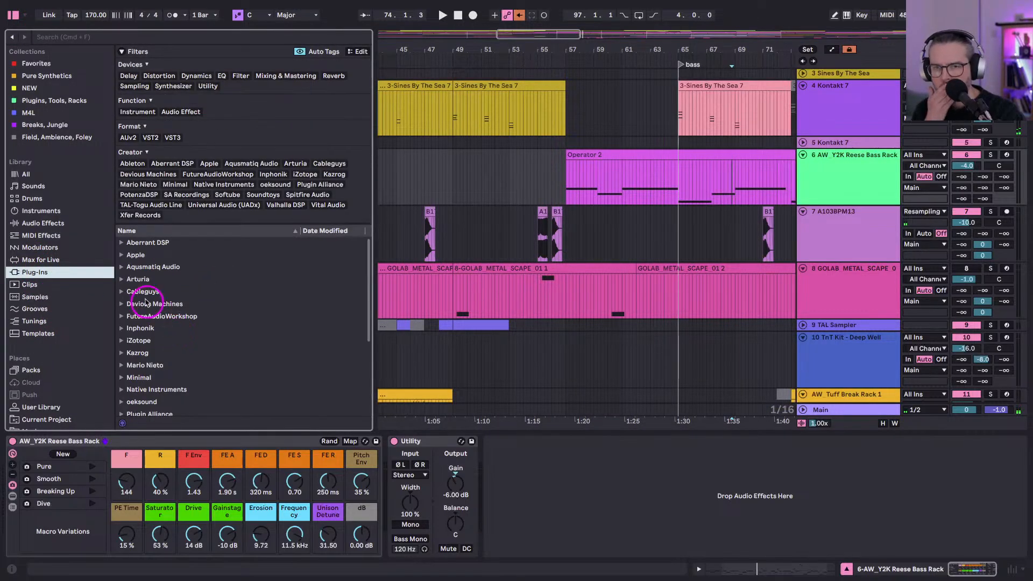
pyautogui.scroll(-5, 136, 340)
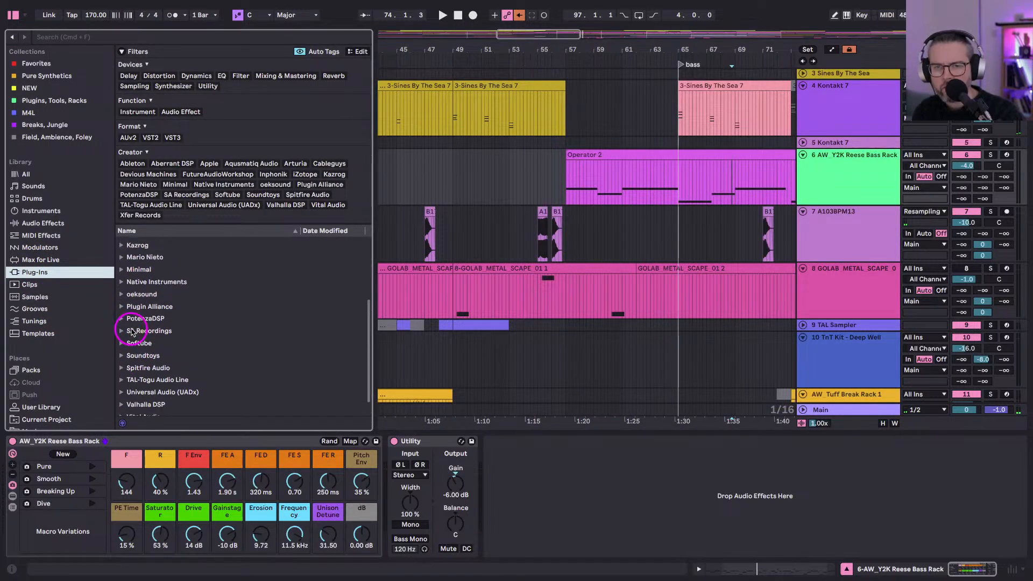
pyautogui.click(121, 348)
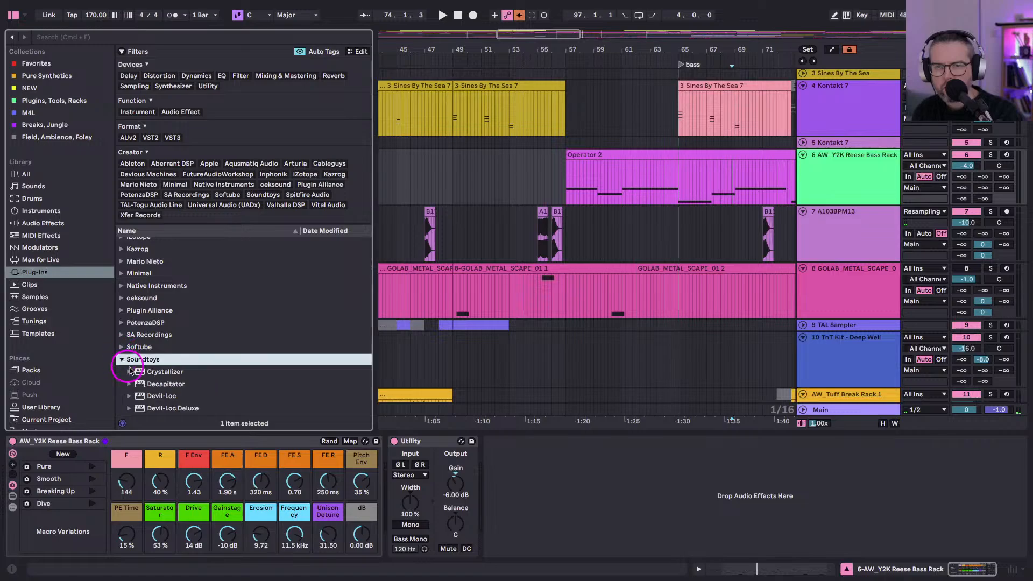
pyautogui.scroll(-5, 133, 369)
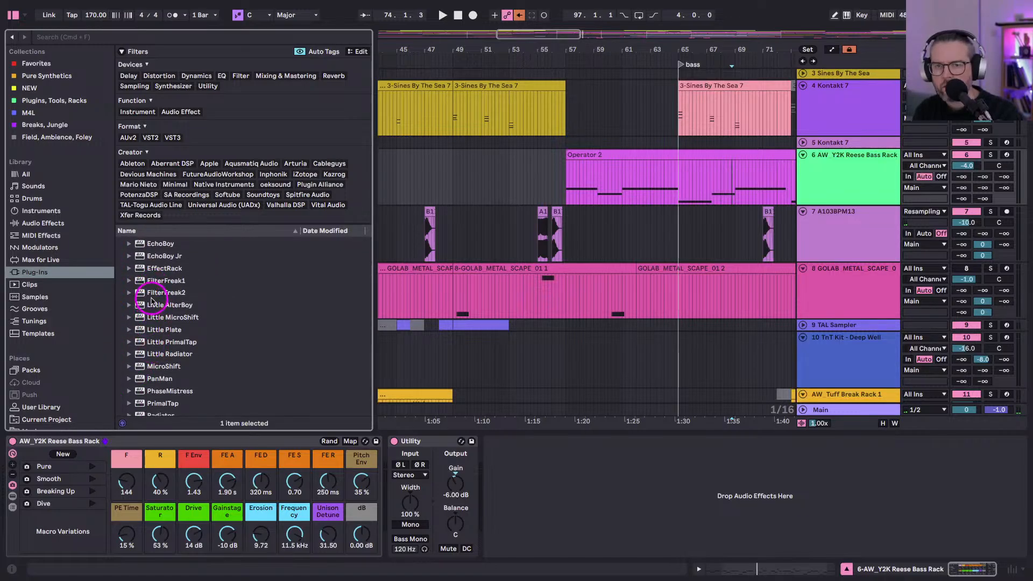
pyautogui.moveTo(157, 281); pyautogui.dragTo(569, 469)
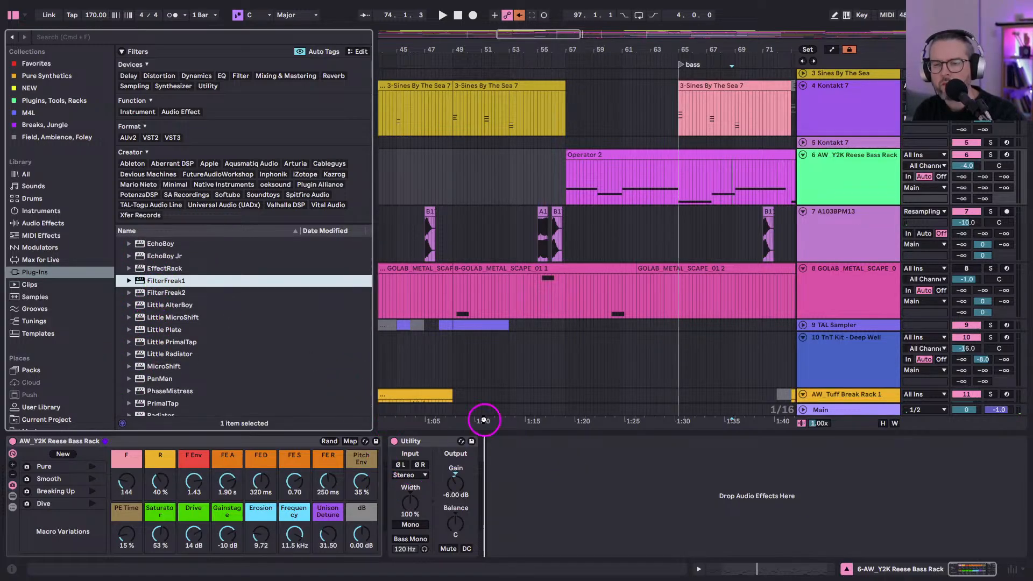
pyautogui.moveTo(483, 421); pyautogui.dragTo(465, 494)
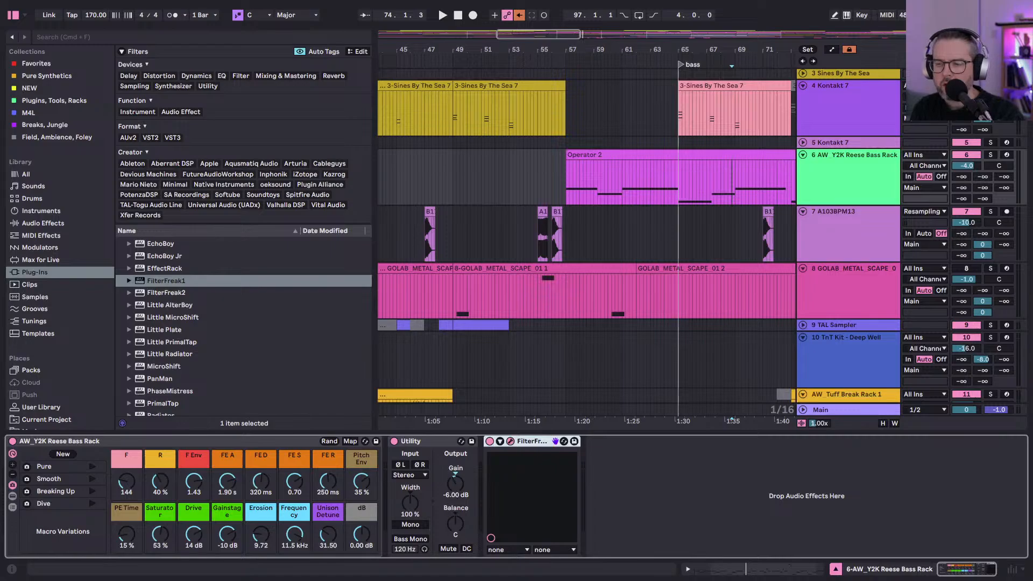
pyautogui.moveTo(307, 122); pyautogui.dragTo(271, 87)
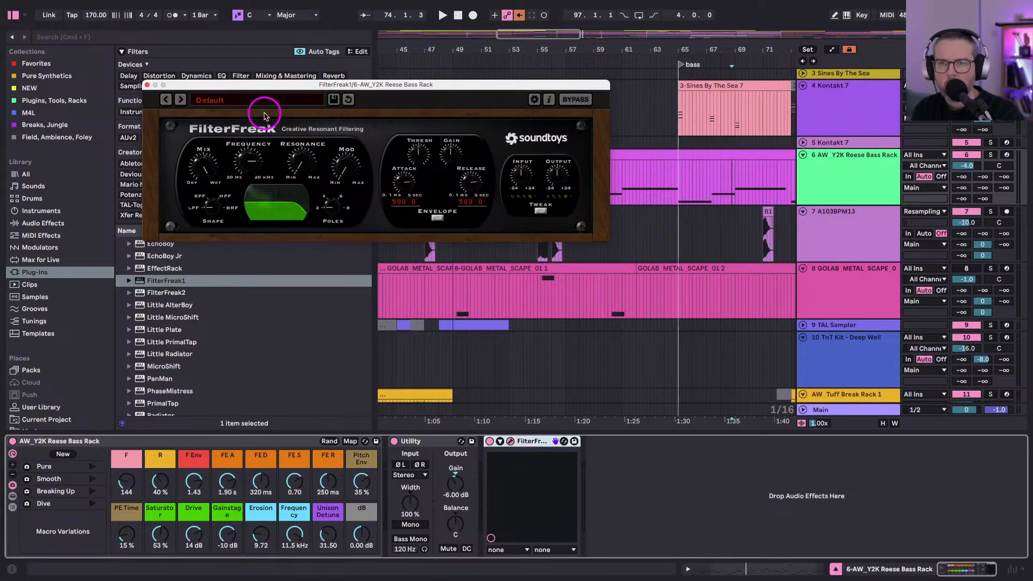
pyautogui.moveTo(265, 87); pyautogui.dragTo(673, 320)
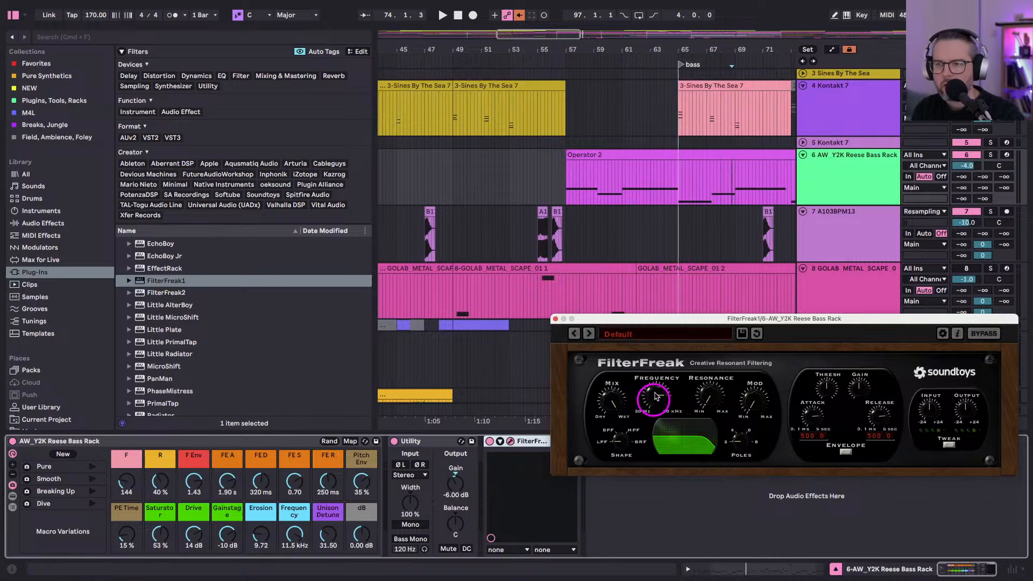
# Play the bass section while setting FilterFreak1 to a band-pass shape, turning its mix fully dry and lowering its frequency.
pyautogui.press('space')
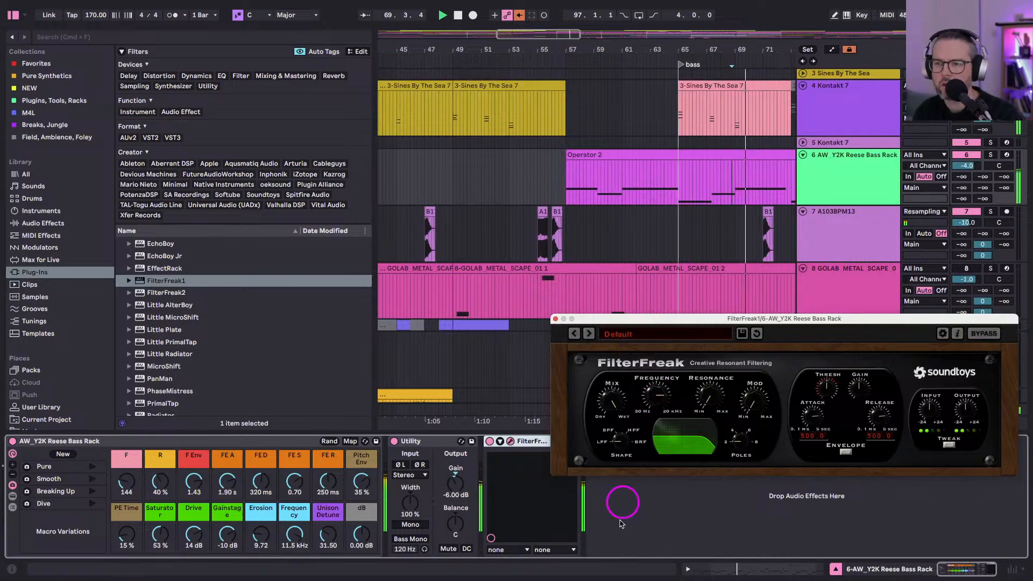
pyautogui.click(638, 436)
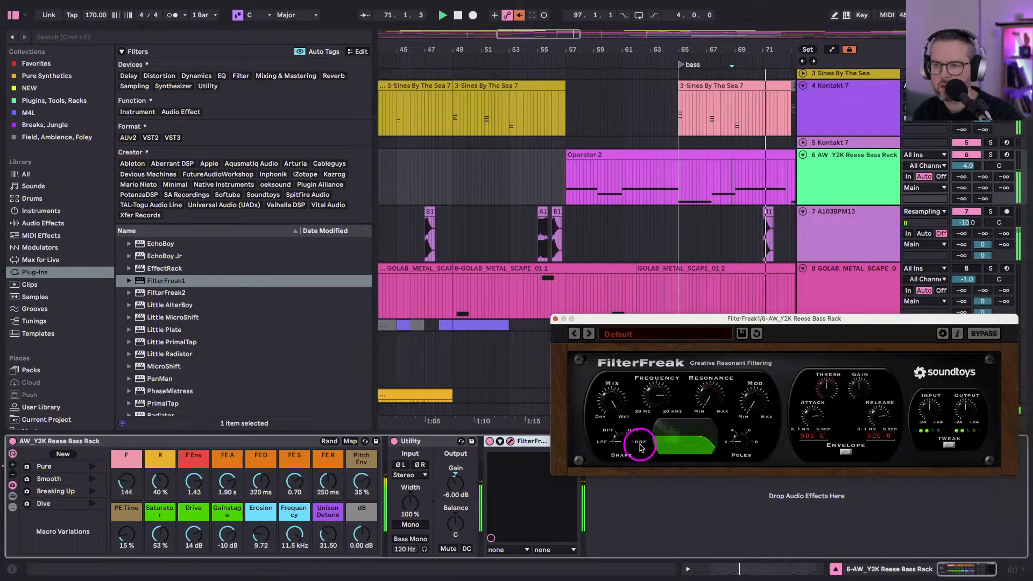
pyautogui.moveTo(618, 440); pyautogui.dragTo(623, 420)
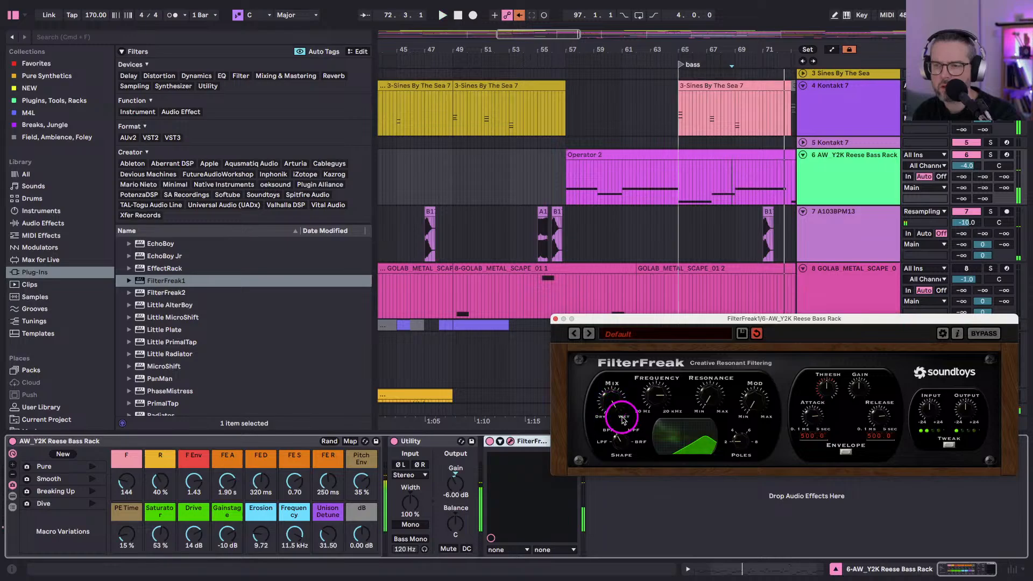
pyautogui.click(682, 185)
pyautogui.click(614, 414)
pyautogui.moveTo(660, 396); pyautogui.dragTo(649, 425)
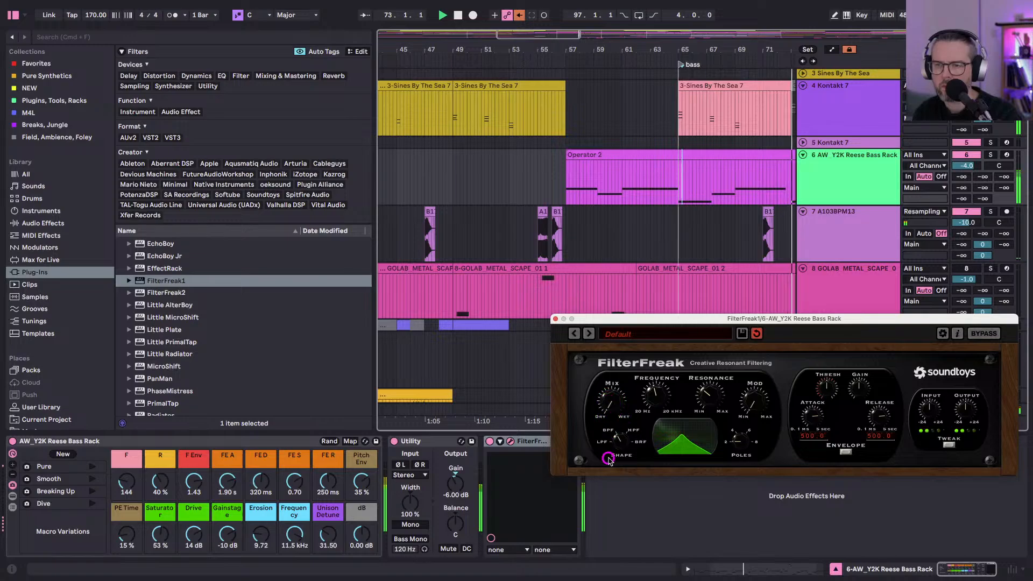
# Automate FilterFreak1's mix to rise from fully dry at bar 69 to its maximum at bar 73, drop back to dry, and audition the result.
pyautogui.press('a')
pyautogui.hscroll(5, 669, 240)
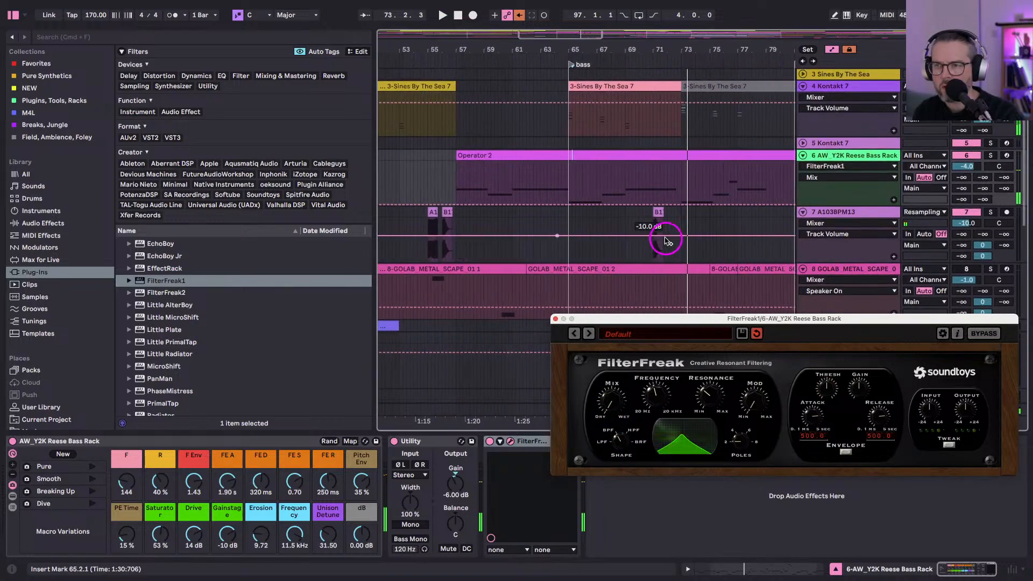
pyautogui.click(601, 204)
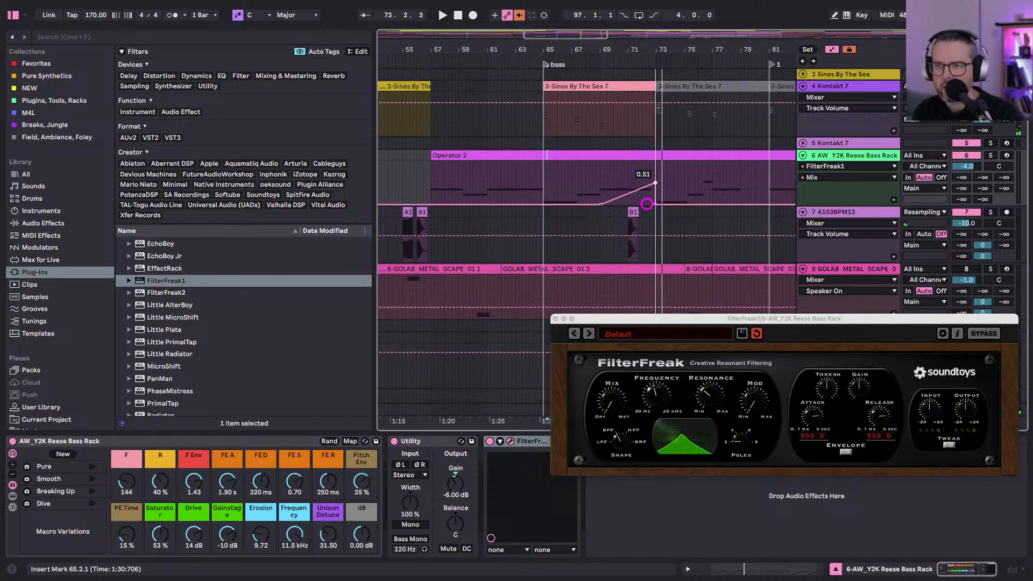
pyautogui.press('space')
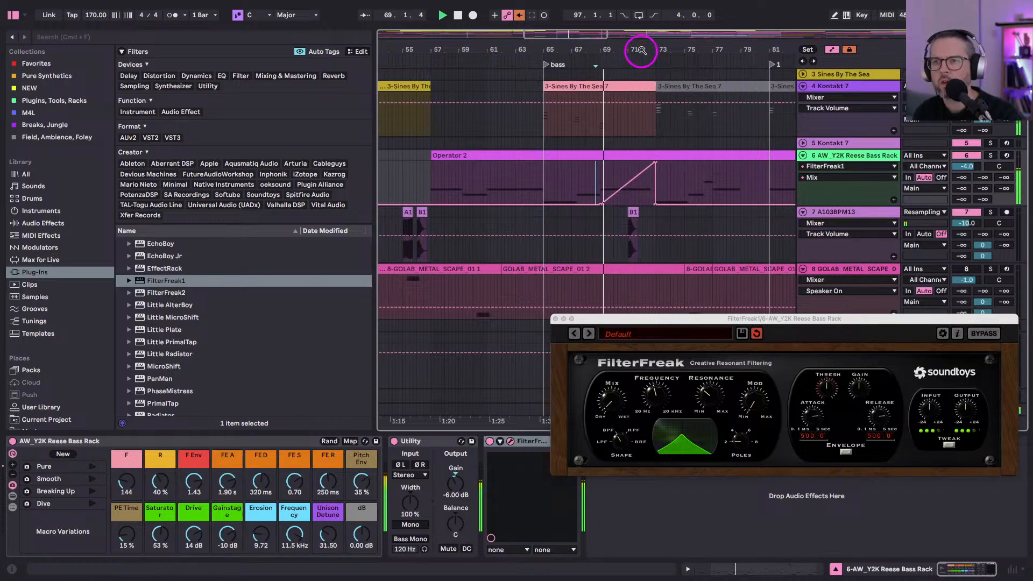
pyautogui.moveTo(708, 46); pyautogui.dragTo(641, 47)
pyautogui.moveTo(127, 483); pyautogui.dragTo(126, 475)
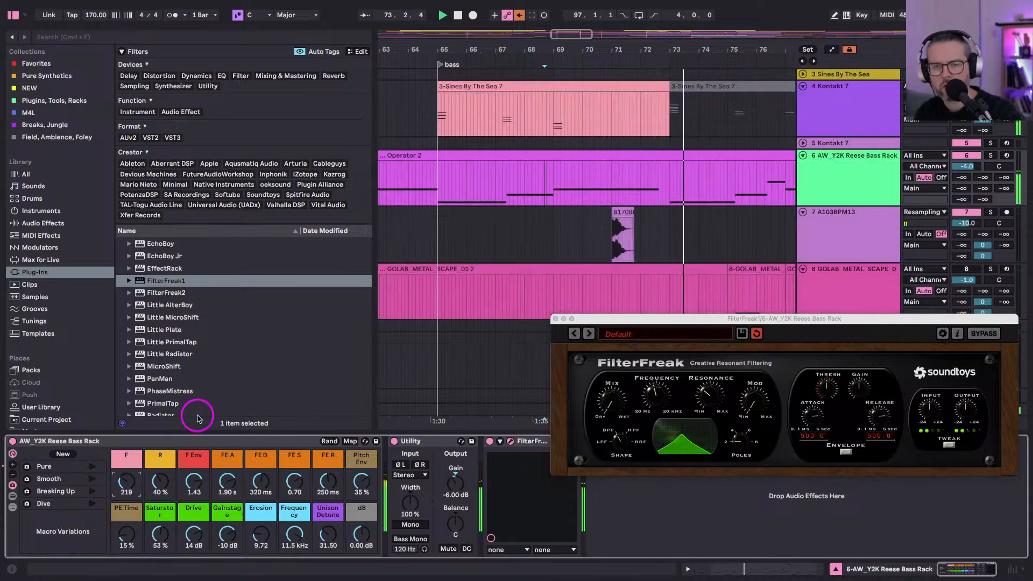
# Extend the F2 note at 21.1.1 in the Operator 2 clip to 25.1.1, close the FilterFreak1 window and return to the arrangement.
pyautogui.doubleClick(653, 153)
pyautogui.click(413, 316)
pyautogui.moveTo(414, 317); pyautogui.dragTo(419, 316)
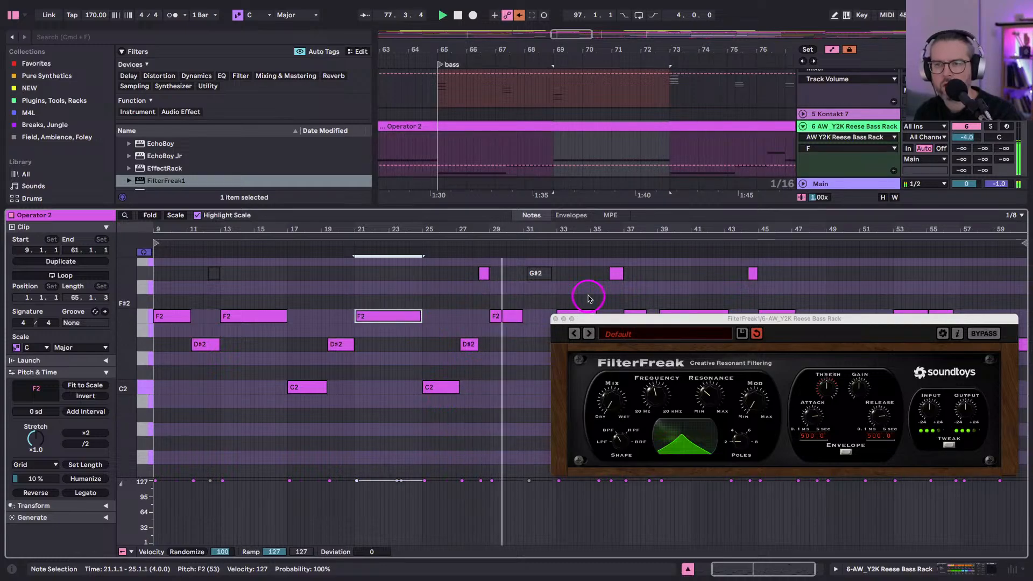
pyautogui.click(555, 319)
pyautogui.hotkey('shift', 'Tab')
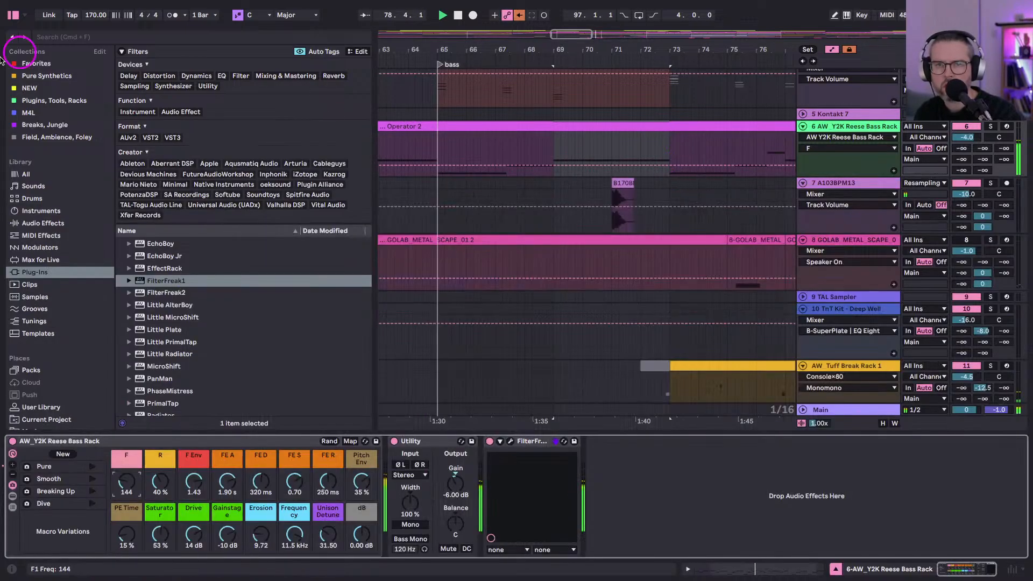
# Hide the browser, widen the grid to 1/4 and select 79.1.1 to 81.1.1 on the AW_Tuff Break Rack 1 track.
pyautogui.click(8, 18)
pyautogui.scroll(-6, 336, 224)
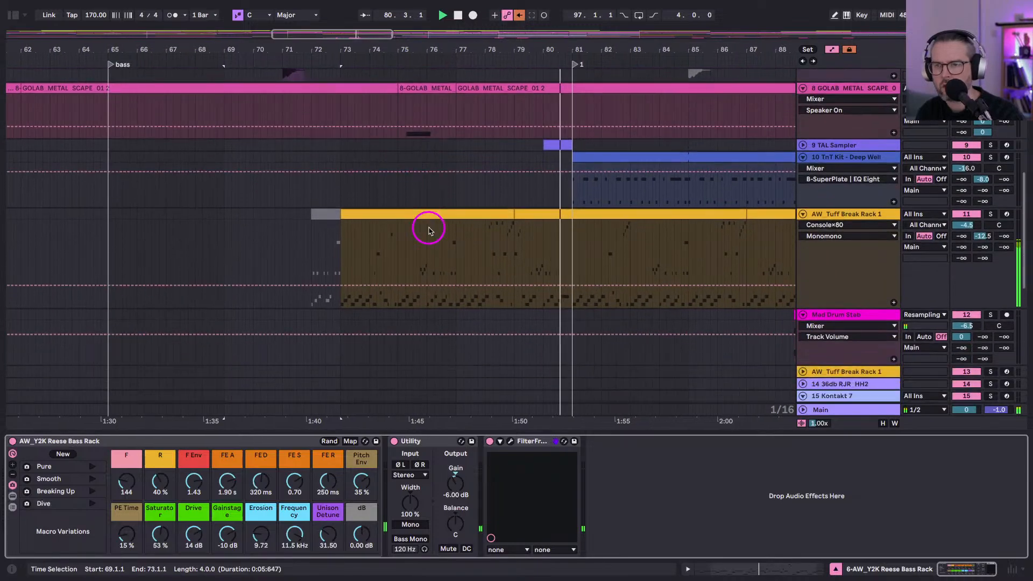
pyautogui.moveTo(566, 249); pyautogui.dragTo(512, 249)
pyautogui.hotkey('ctrl', '2')
pyautogui.hotkey('ctrl', '2')
pyautogui.moveTo(568, 227); pyautogui.dragTo(514, 229)
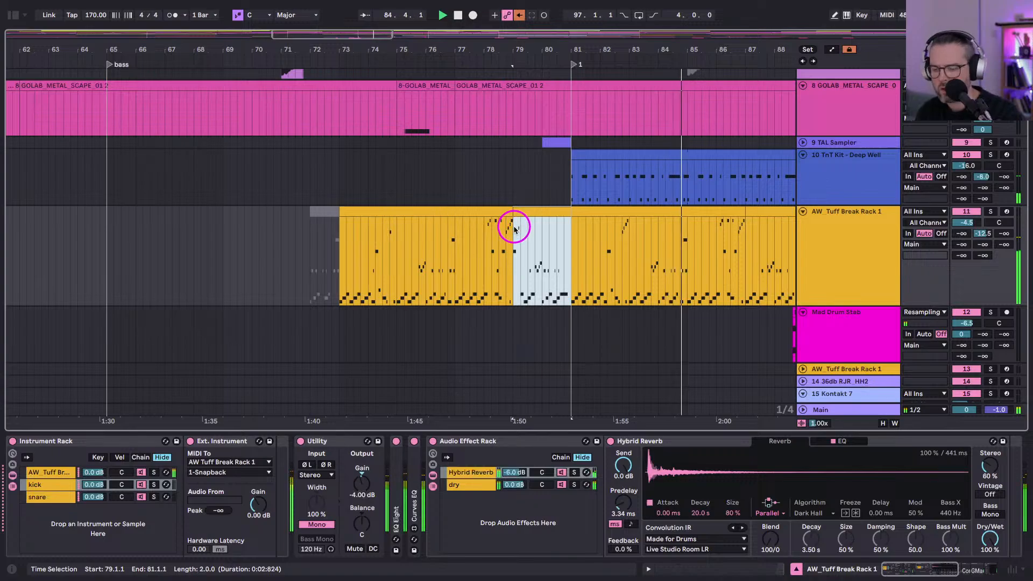
# Examine the slice notes of the break clip at bar 79, especially the fill before bar 81, and return to the arrangement.
pyautogui.doubleClick(537, 211)
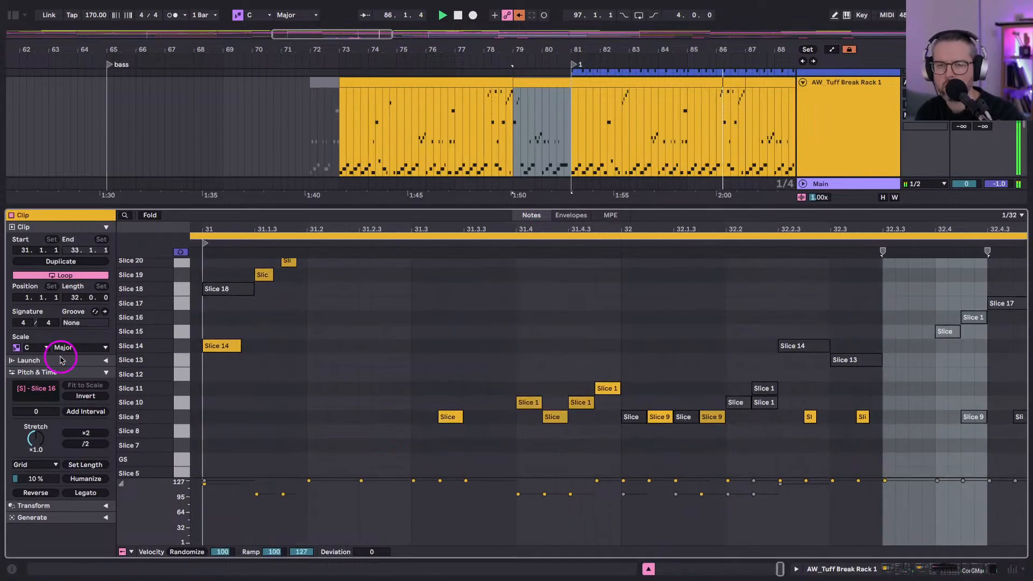
pyautogui.moveTo(156, 363); pyautogui.dragTo(147, 363)
pyautogui.scroll(2, 438, 330)
pyautogui.hscroll(1, 438, 330)
pyautogui.scroll(-2, 438, 330)
pyautogui.hotkey('shift', 'Tab')
pyautogui.scroll(6, 547, 224)
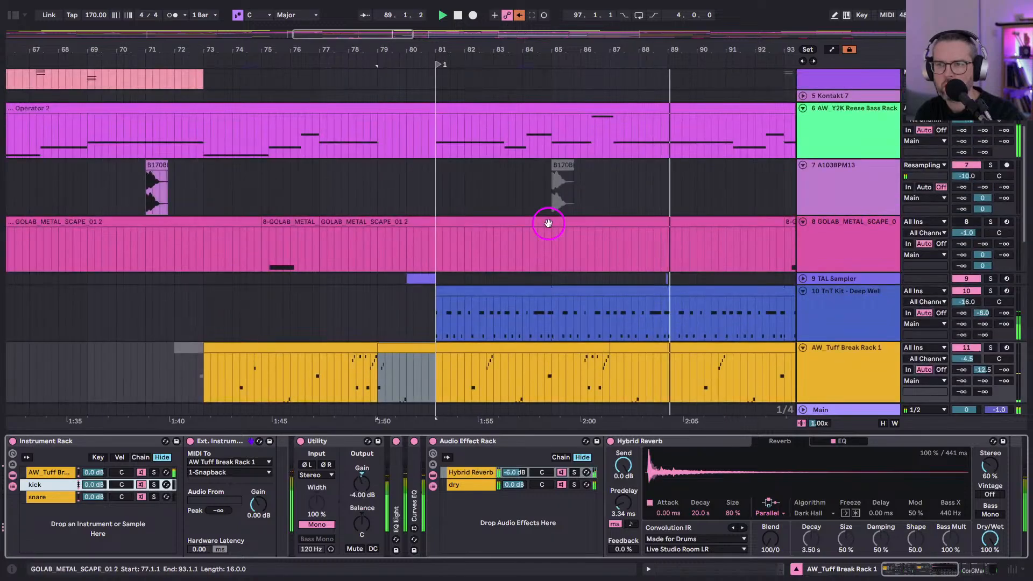
# Split the Operator 2 bass clip on track 6 at bars 65, 81 and 97, and select the section from 65.1.1 to 81.1.1.
pyautogui.moveTo(509, 33); pyautogui.dragTo(512, 42)
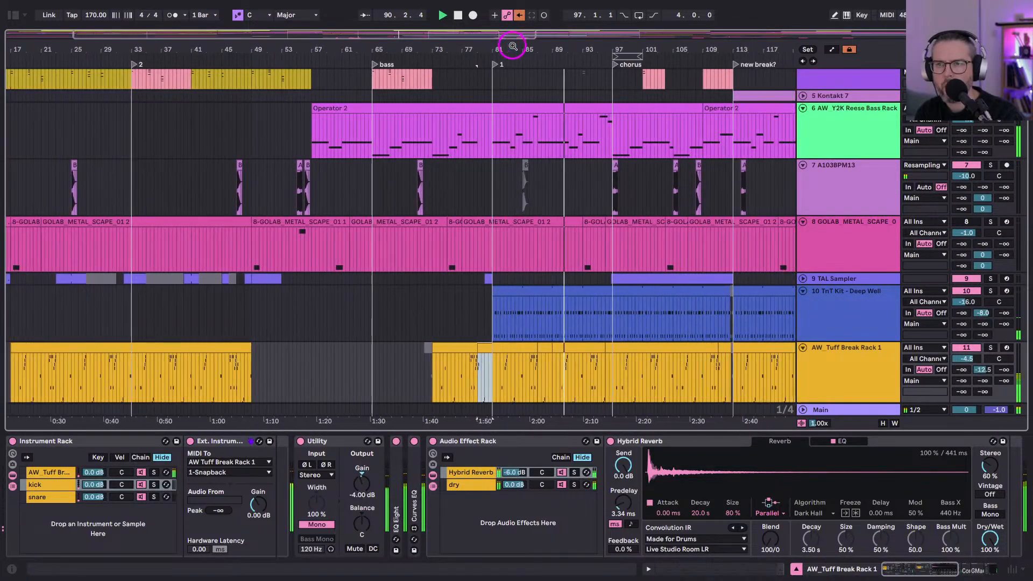
pyautogui.click(517, 111)
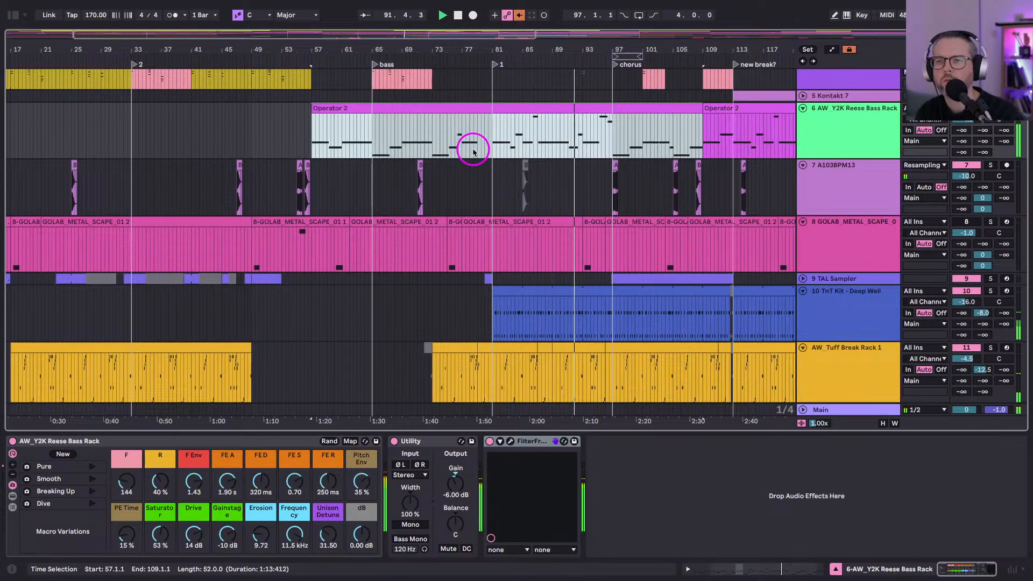
pyautogui.moveTo(492, 146); pyautogui.dragTo(519, 146)
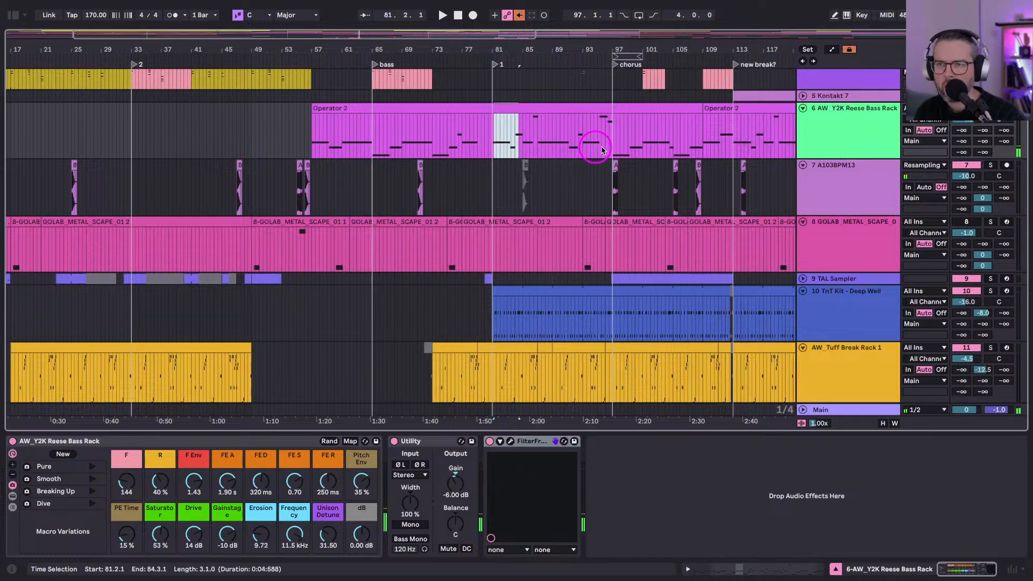
pyautogui.moveTo(611, 145); pyautogui.dragTo(490, 140)
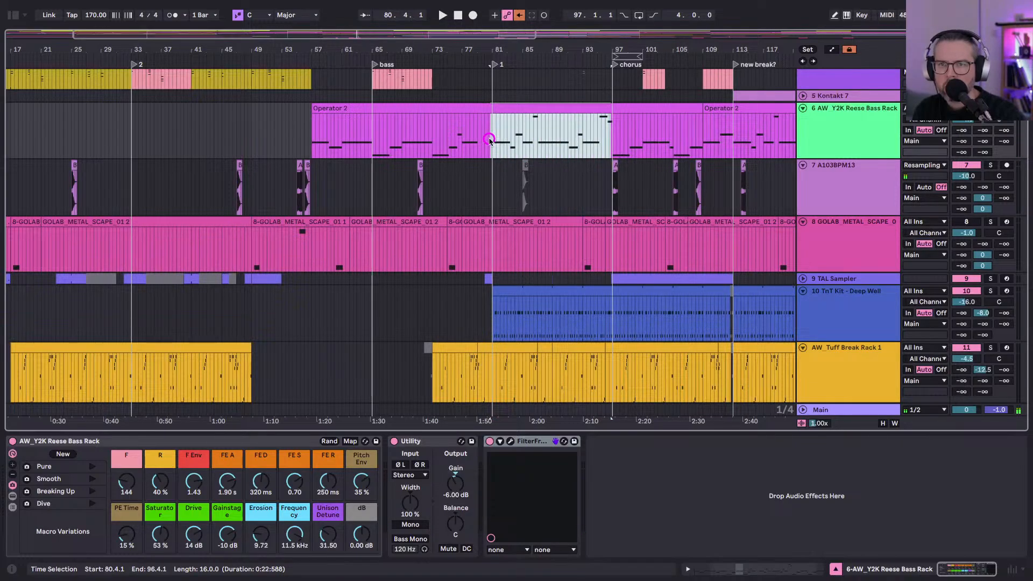
pyautogui.moveTo(594, 54); pyautogui.dragTo(624, 199)
pyautogui.moveTo(629, 139); pyautogui.dragTo(153, 139)
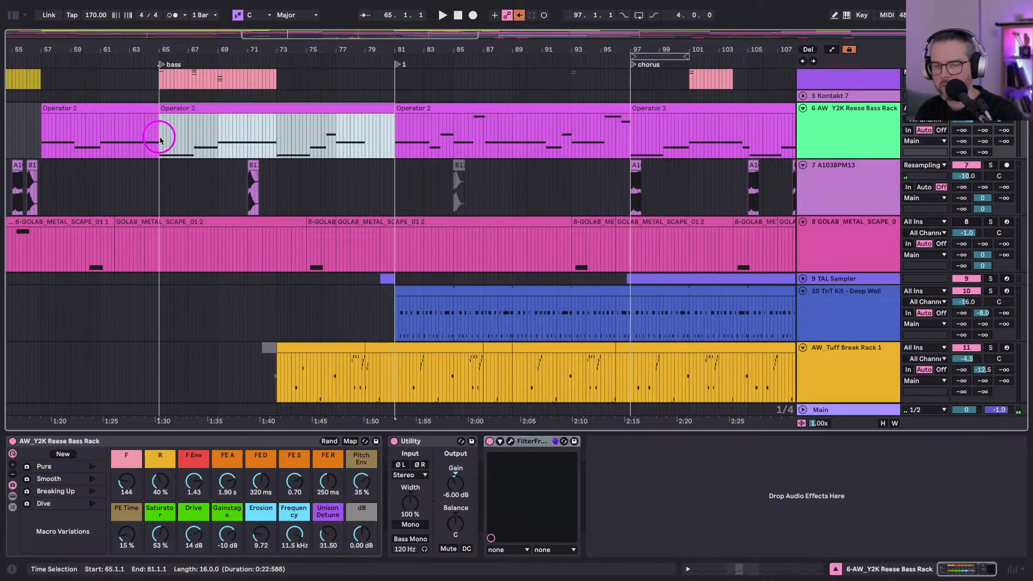
# Display the FilterFreak1 Mix automation on the reese bass track and bend the rising ramp before bar 73 into a curve.
pyautogui.click(169, 139)
pyautogui.press('space')
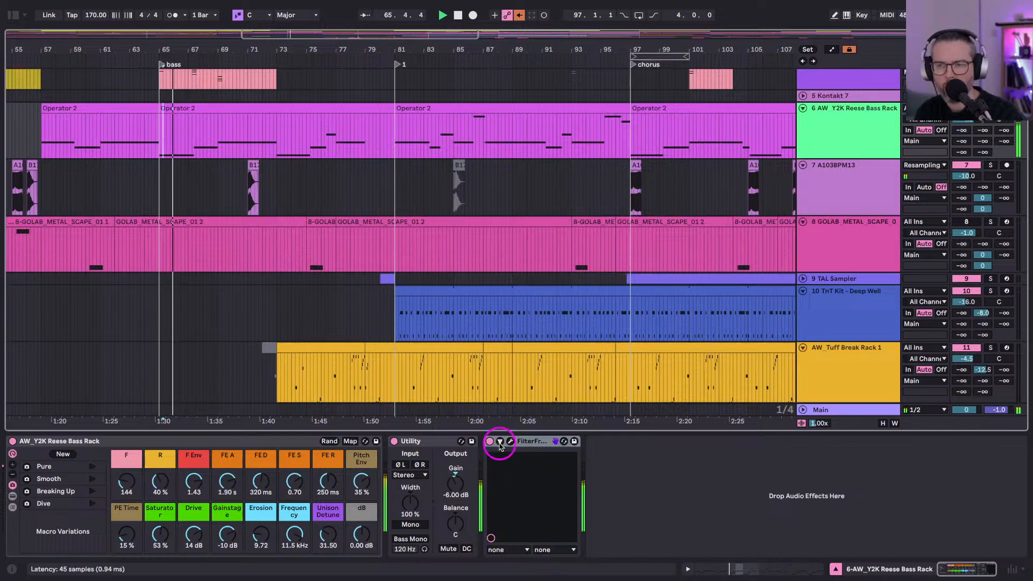
pyautogui.click(500, 441)
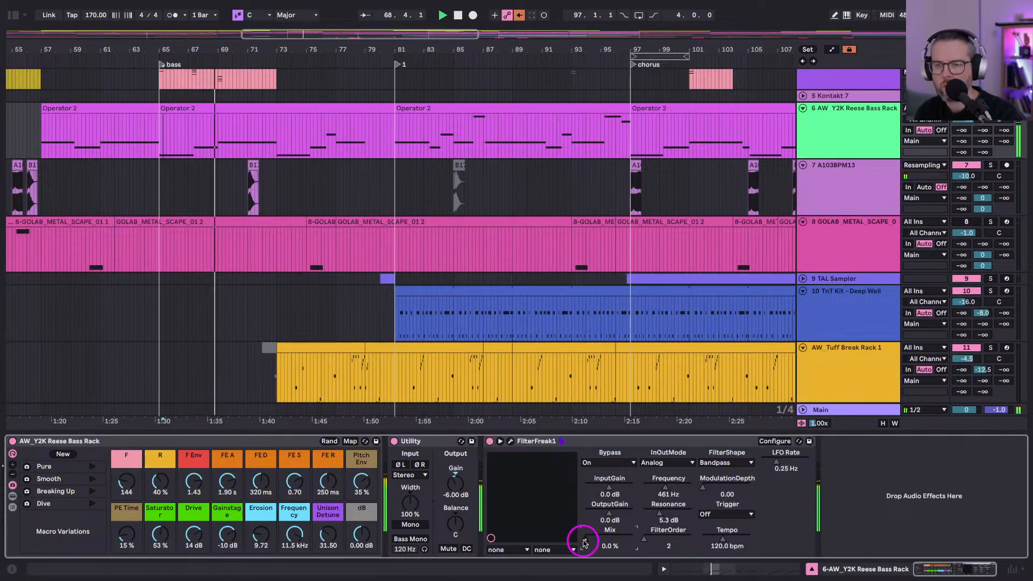
pyautogui.press('a')
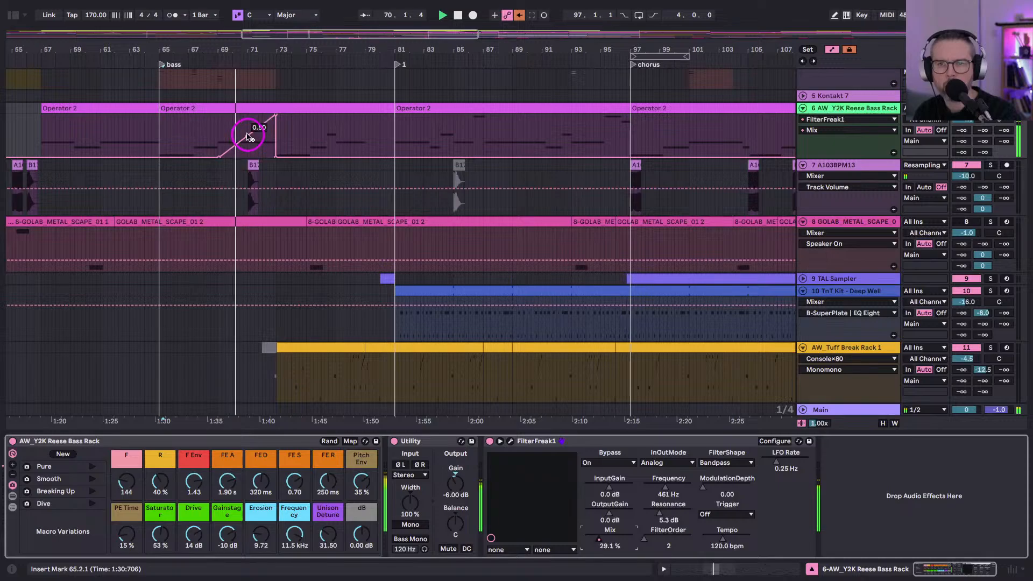
pyautogui.moveTo(256, 133); pyautogui.dragTo(265, 120)
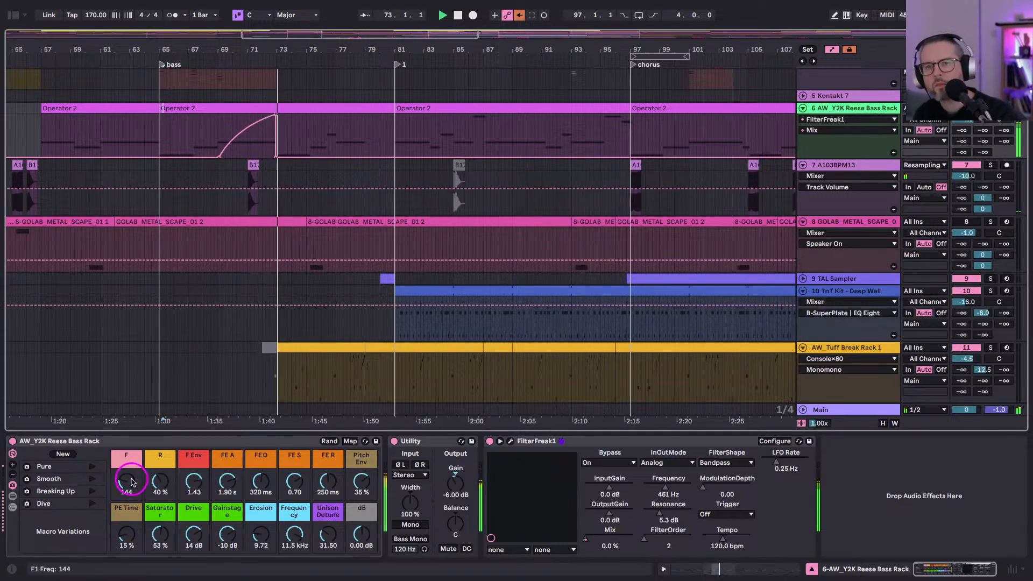
# Align the drop and peak points of the bass Mix automation ramp exactly with bar 73.
pyautogui.moveTo(260, 40); pyautogui.dragTo(261, 107)
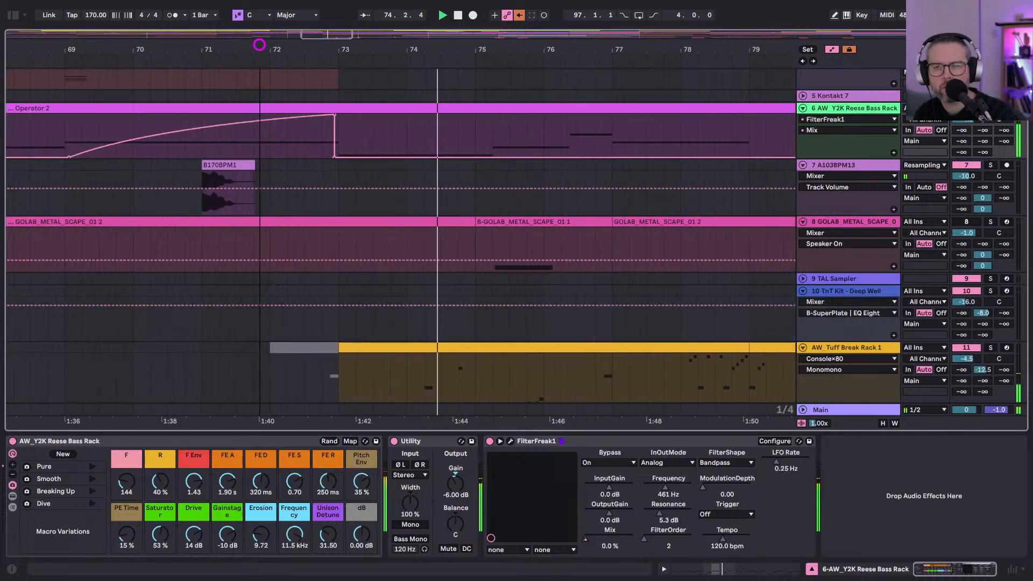
pyautogui.moveTo(333, 156); pyautogui.dragTo(337, 156)
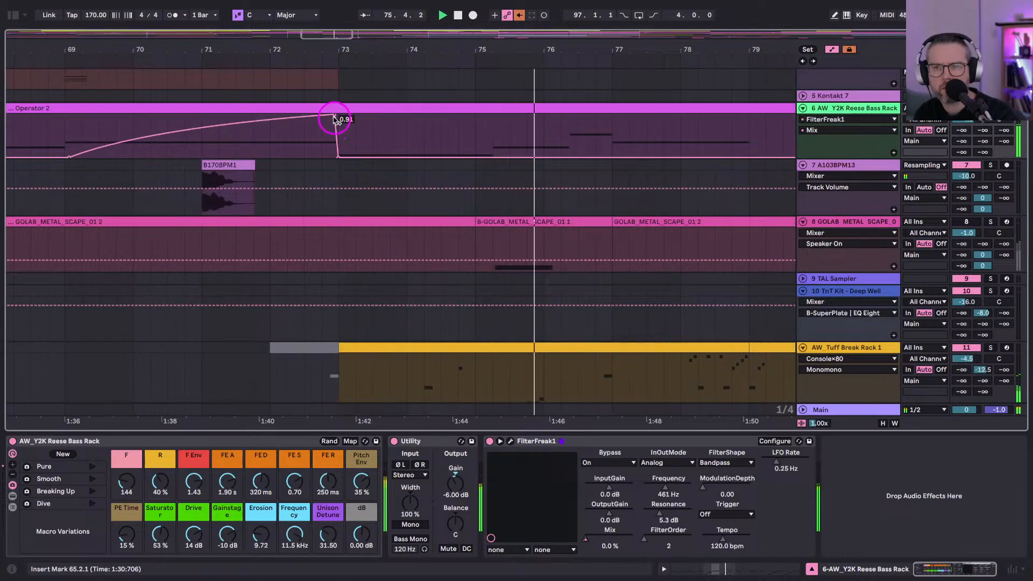
pyautogui.moveTo(334, 114); pyautogui.dragTo(338, 115)
# Audition the Mix ramp from 68.4.1, fine-tune its curve around bar 71, and hide the automation.
pyautogui.click(48, 126)
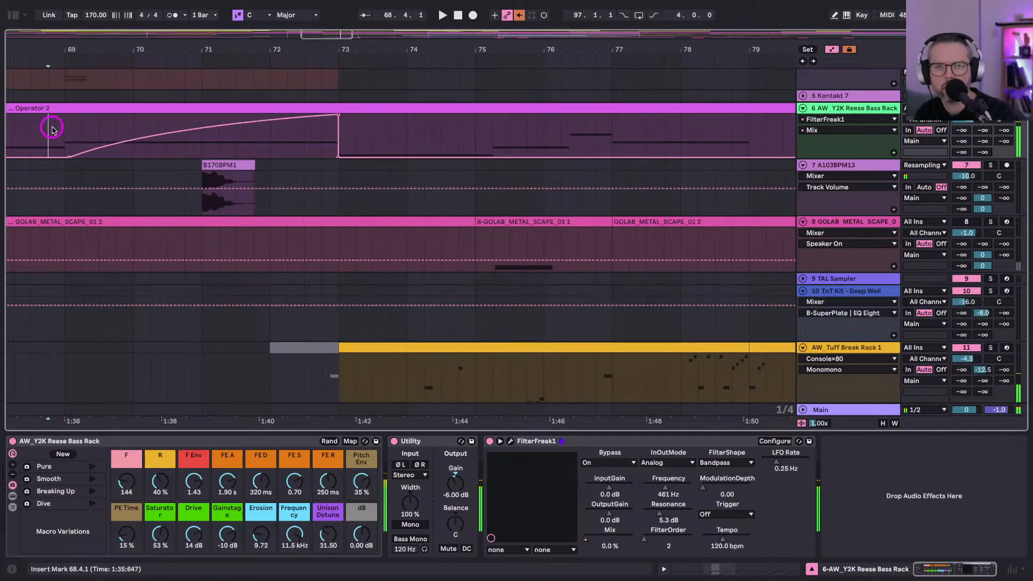
pyautogui.hscroll(-2, 51, 127)
pyautogui.scroll(1, 50, 127)
pyautogui.hscroll(-4, 105, 169)
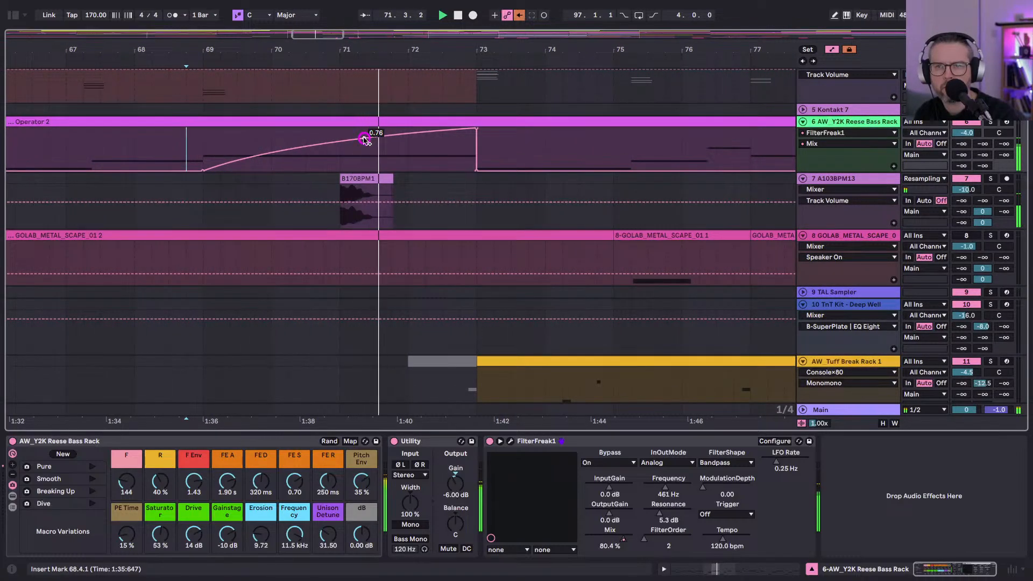
pyautogui.moveTo(364, 140); pyautogui.dragTo(363, 137)
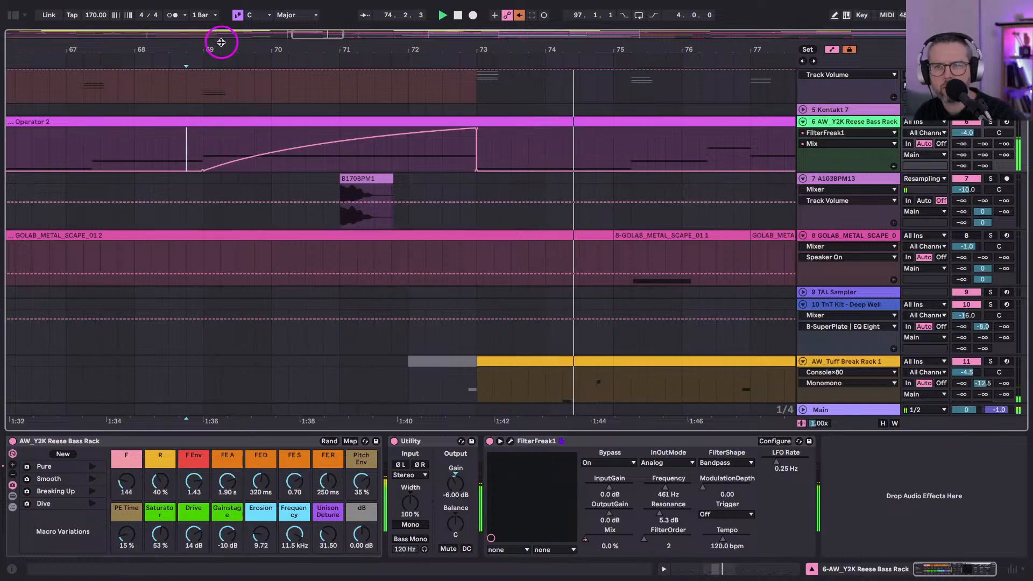
pyautogui.moveTo(219, 36); pyautogui.dragTo(224, 43)
pyautogui.press('a')
pyautogui.hscroll(-5, 242, 150)
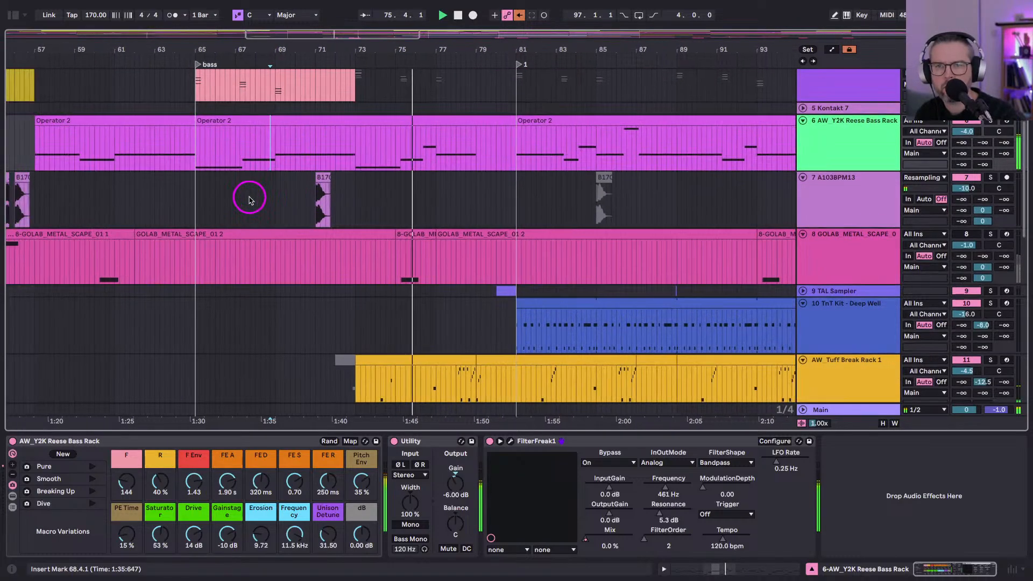
# Deactivate the B170BPM1 vocal clip at bar 71 on track 7 while playing the bass section.
pyautogui.click(218, 202)
pyautogui.click(333, 203)
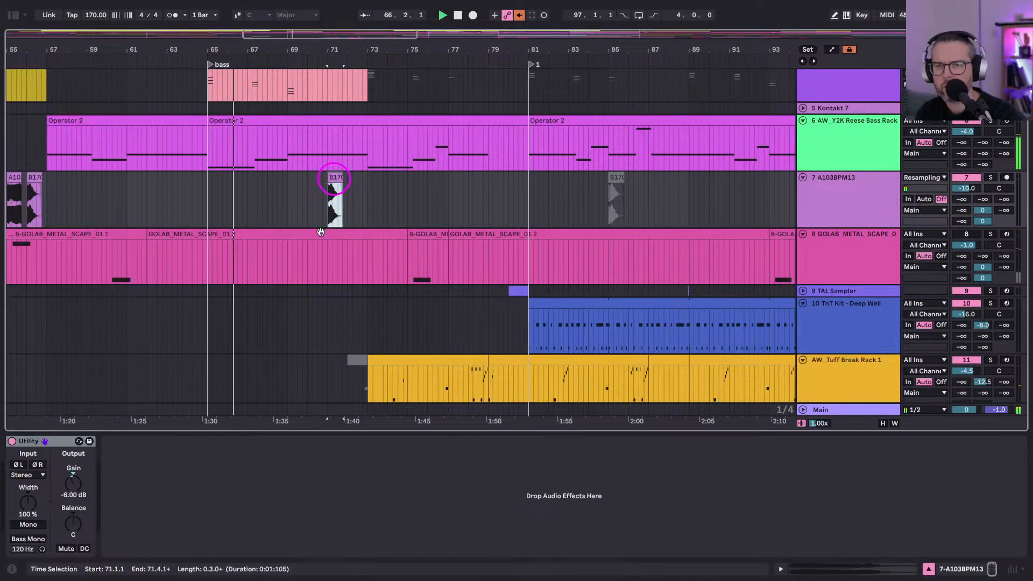
pyautogui.scroll(-5, 336, 235)
pyautogui.hscroll(-3, 336, 235)
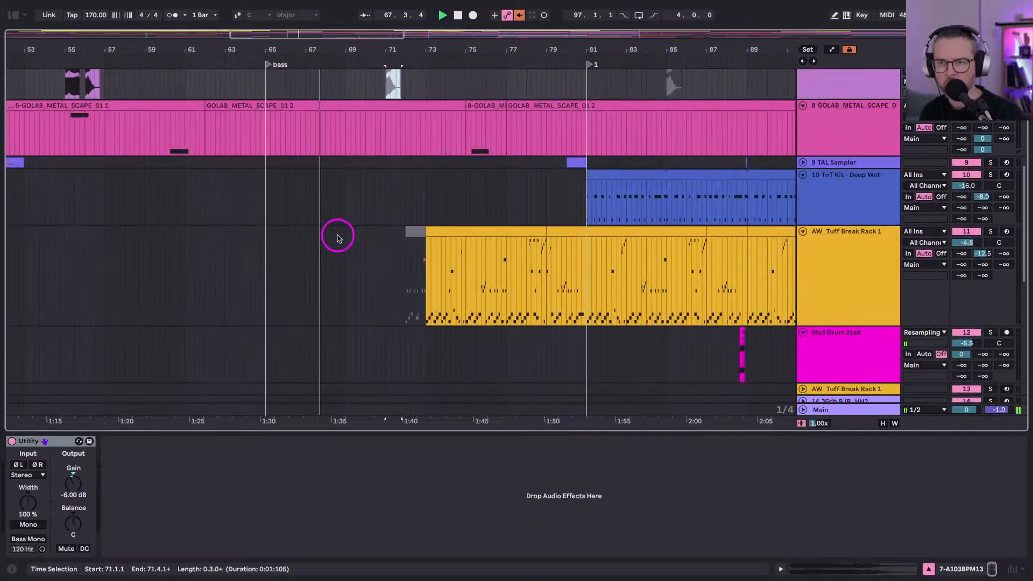
# Delete the GOLAB_METAL_SCAPE clip from 62.1.1 to 75.1.1 on track 8 and deactivate the clip from 75.1.1 to 77.1.1.
pyautogui.scroll(3, 296, 172)
pyautogui.click(303, 163)
pyautogui.scroll(2, 485, 170)
pyautogui.hscroll(2, 484, 169)
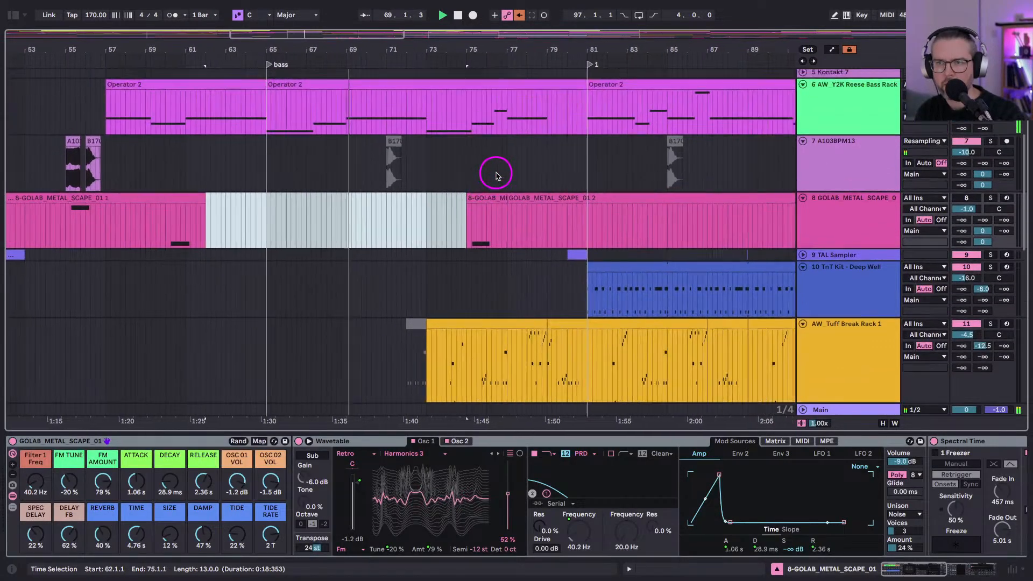
pyautogui.press('Delete')
pyautogui.click(456, 218)
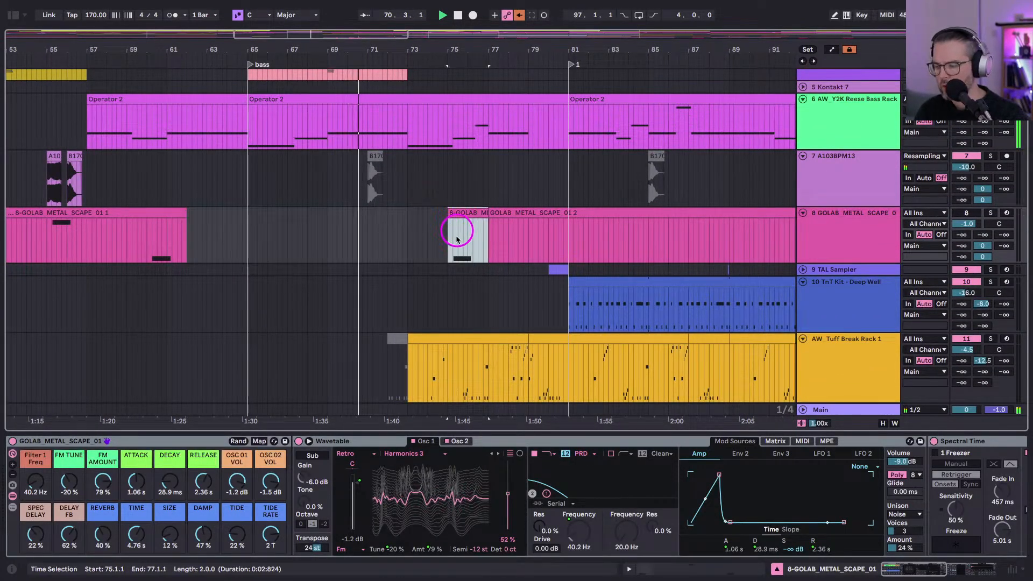
# Lower the peak of the reese bass FilterFreak1 Mix ramp at bar 73 to about 0.60 and audition it from 69.1.1.
pyautogui.scroll(5, 421, 261)
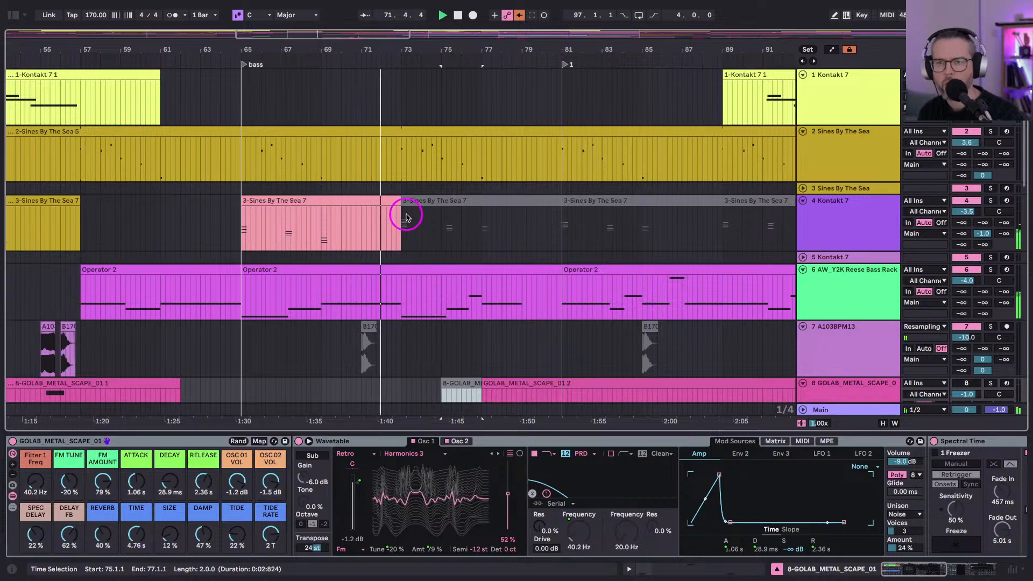
pyautogui.scroll(-3, 406, 214)
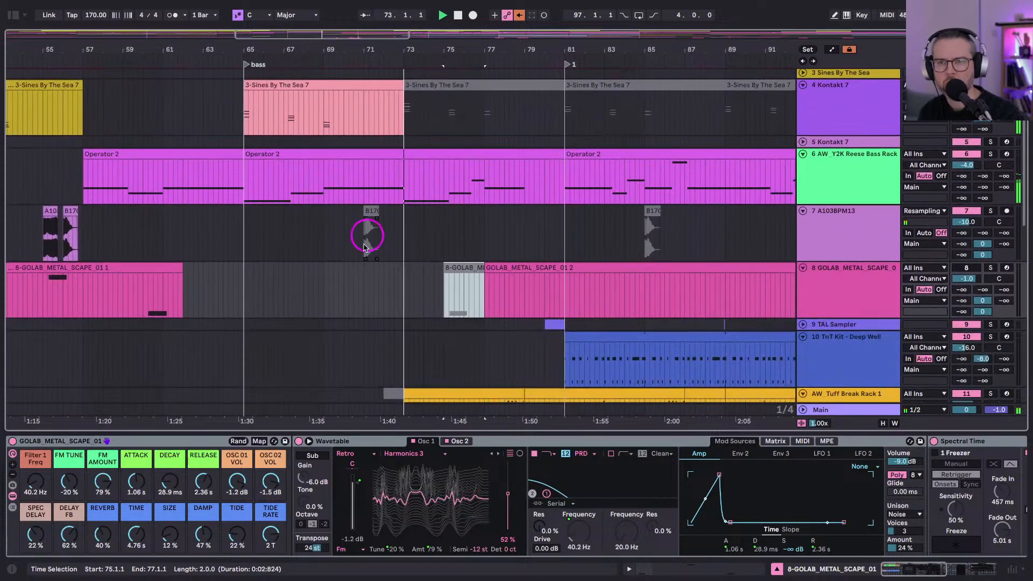
pyautogui.click(337, 164)
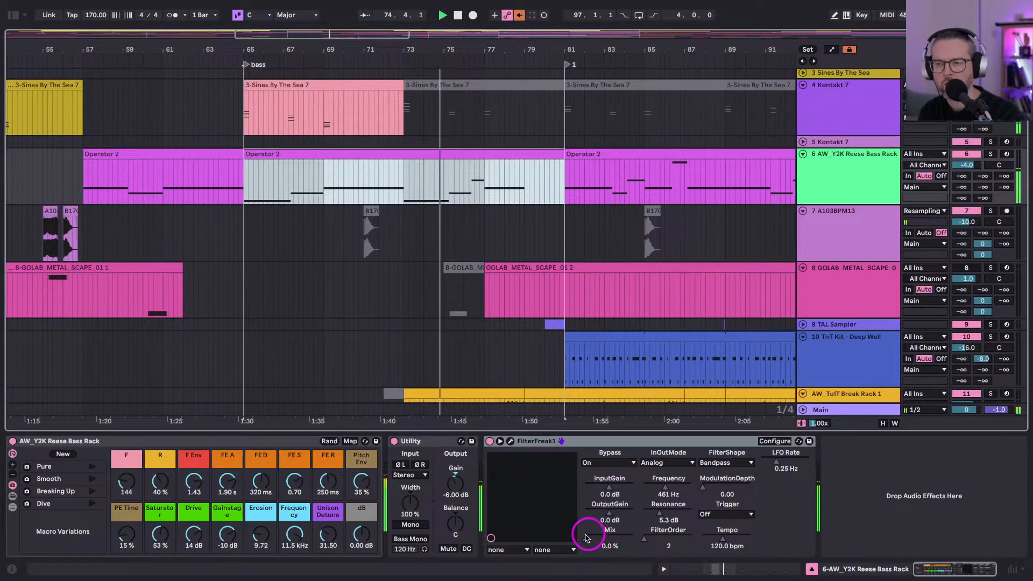
pyautogui.click(586, 539)
pyautogui.press('a')
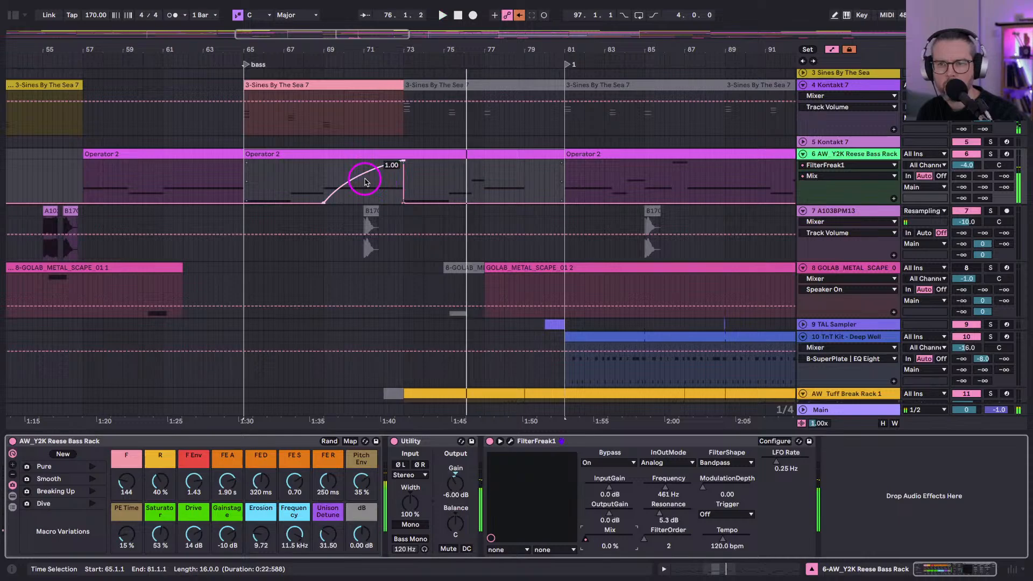
pyautogui.click(327, 181)
pyautogui.moveTo(403, 164); pyautogui.dragTo(403, 161)
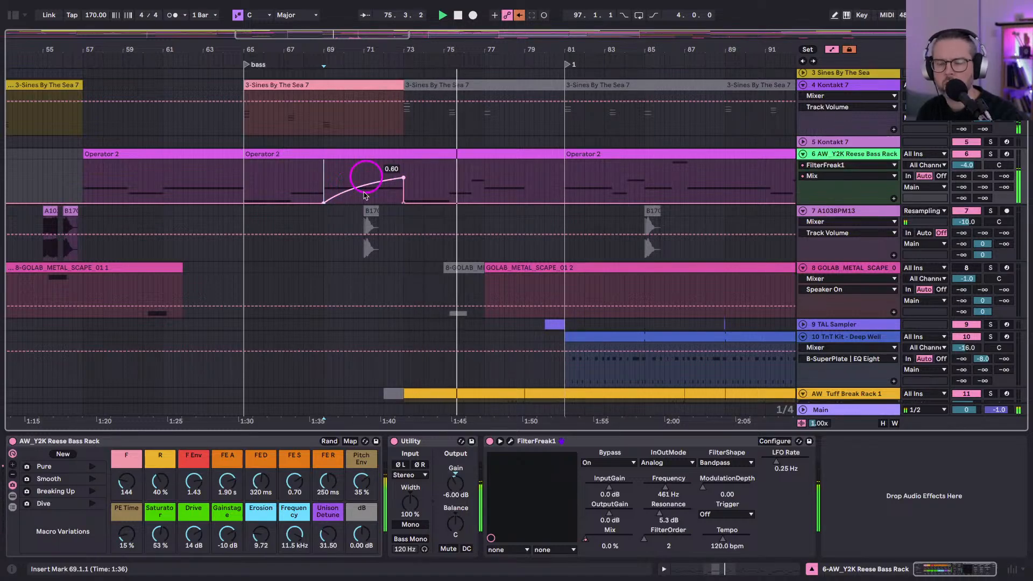
# Reactivate and reverse the B170BPM1 vocal clip at bar 71, move it to 72.2.1, and play it back with automation hidden.
pyautogui.click(370, 212)
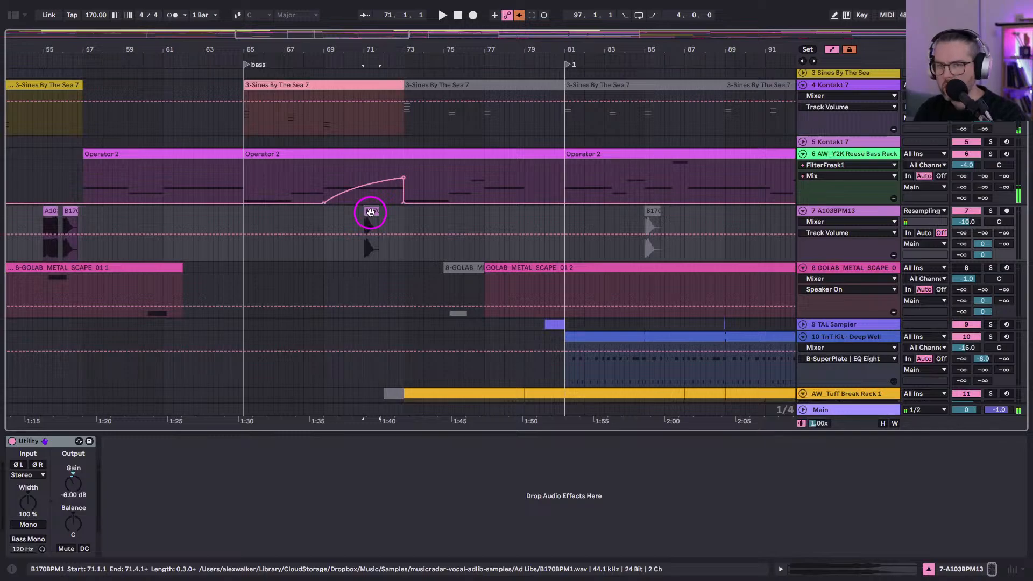
pyautogui.press('r')
pyautogui.moveTo(370, 212); pyautogui.dragTo(392, 212)
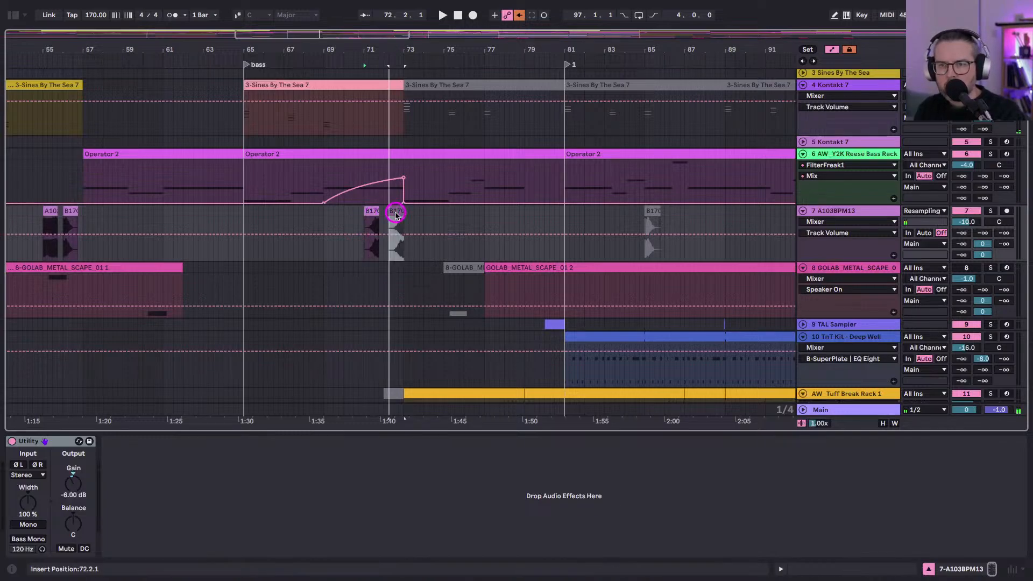
pyautogui.press('space')
pyautogui.press('a')
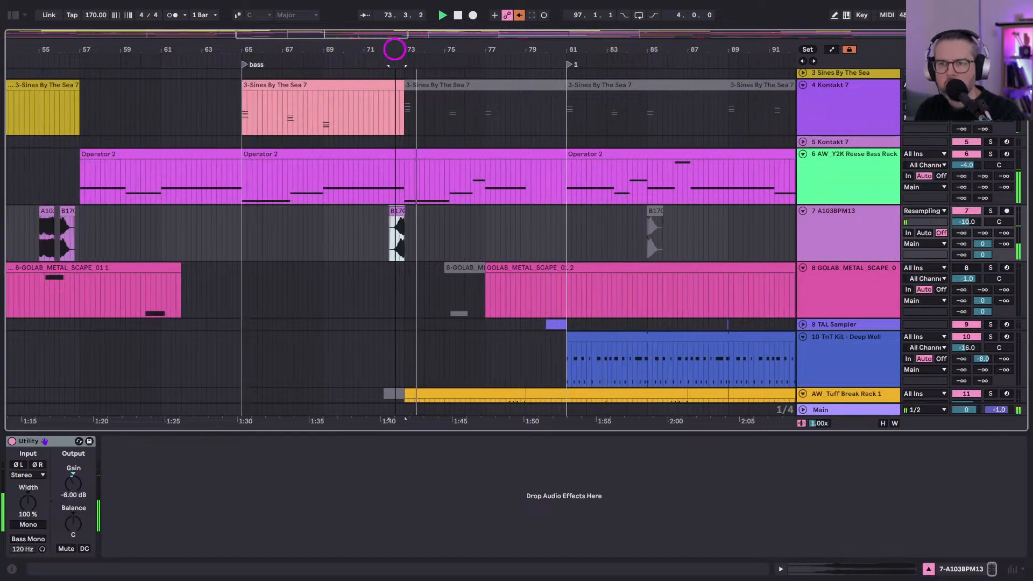
# Trim the reversed B170BPM1 clip to two beats and place it from 72.3.1 to 73.1.1.
pyautogui.scroll(5, 397, 41)
pyautogui.moveTo(466, 212); pyautogui.dragTo(427, 213)
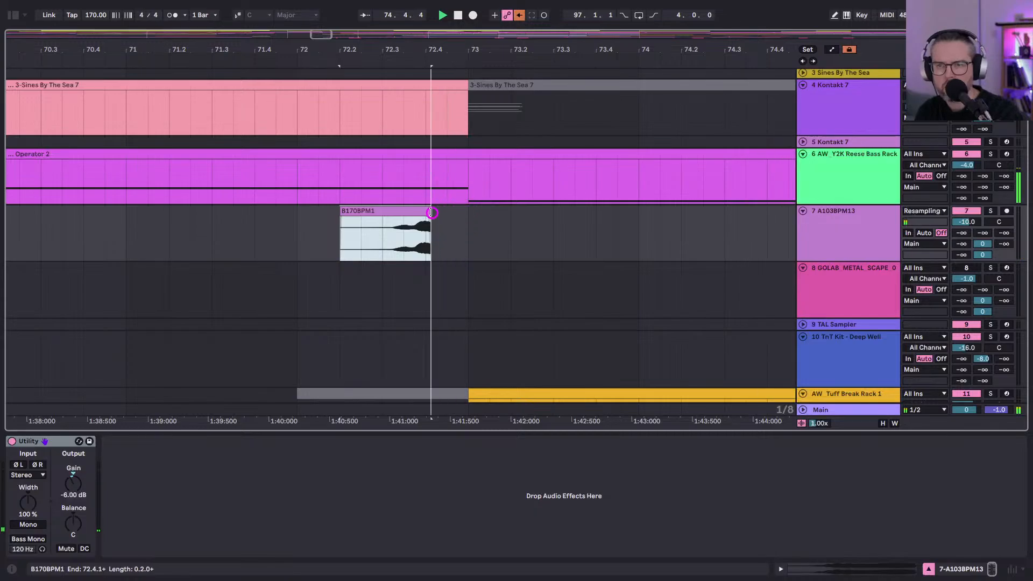
pyautogui.click(450, 221)
pyautogui.press('Delete')
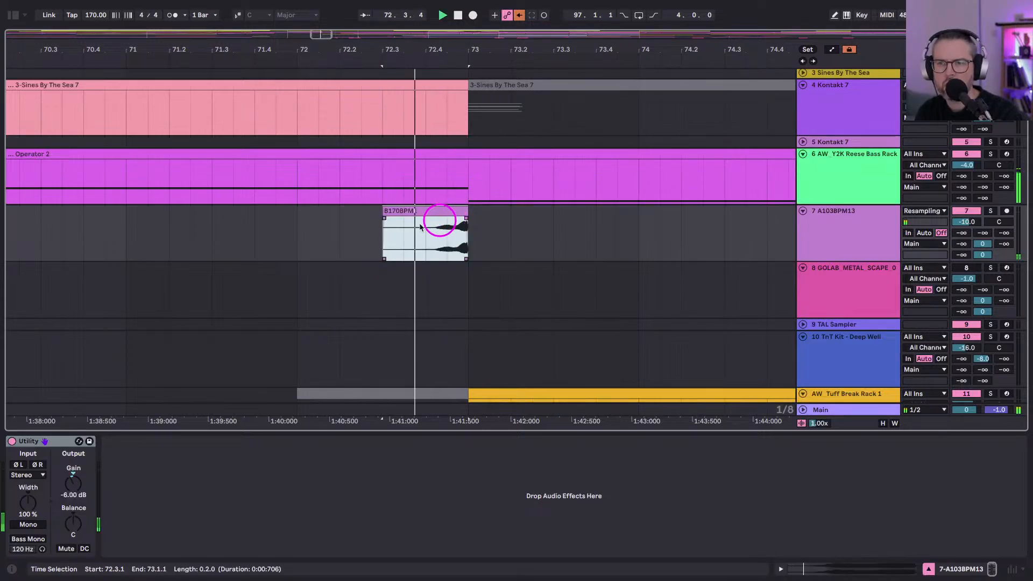
pyautogui.hscroll(-3, 269, 237)
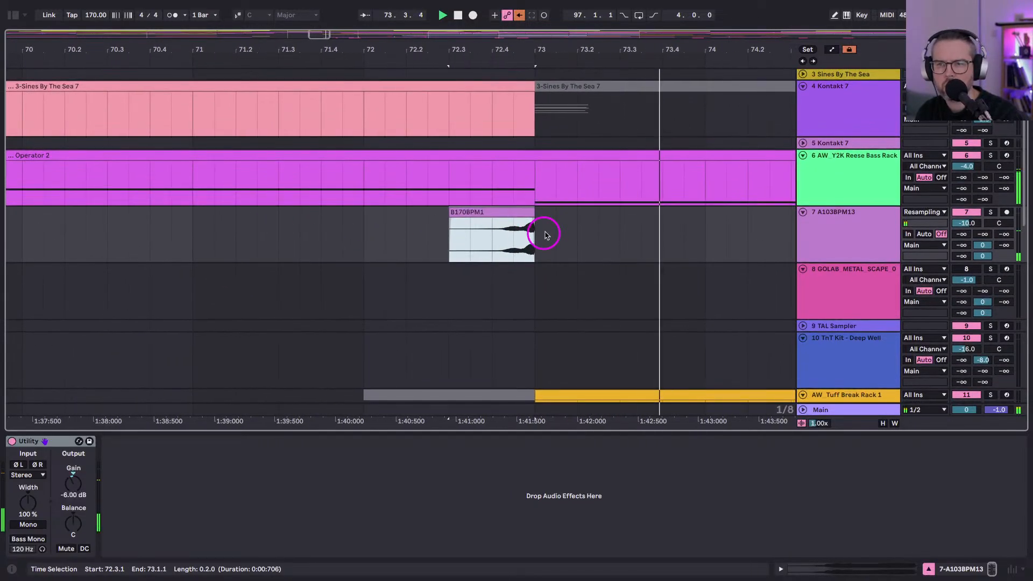
# Open the reversed B170BPM1 clip, set its pitch to -13 semitones, and play it back.
pyautogui.doubleClick(509, 213)
pyautogui.moveTo(95, 466); pyautogui.dragTo(93, 462)
pyautogui.press('space')
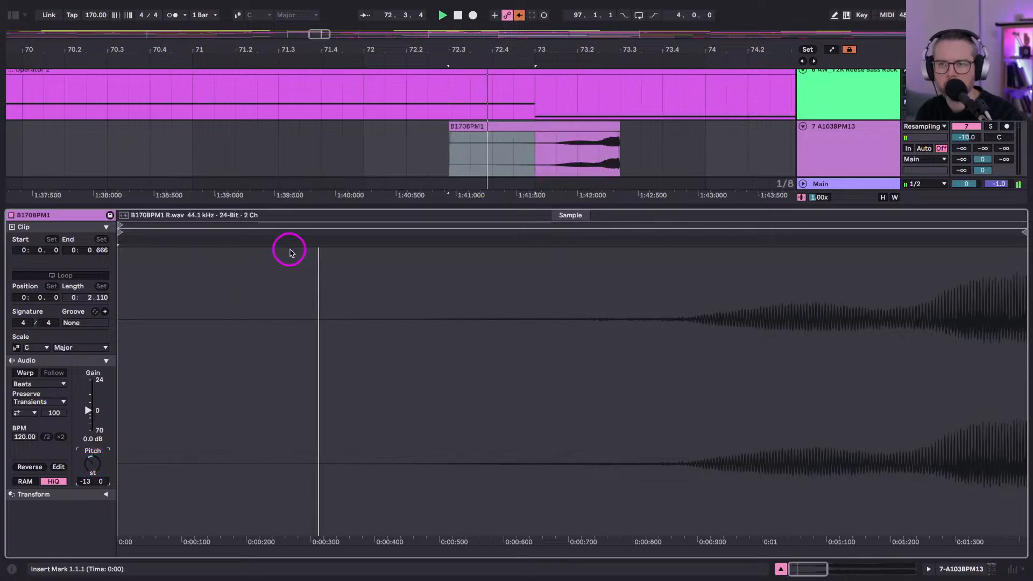
# Move the pitched B170BPM1 clip to end at bar 73, shorten it to span 72.1.3 to 73.1.1, and audition it.
pyautogui.click(558, 129)
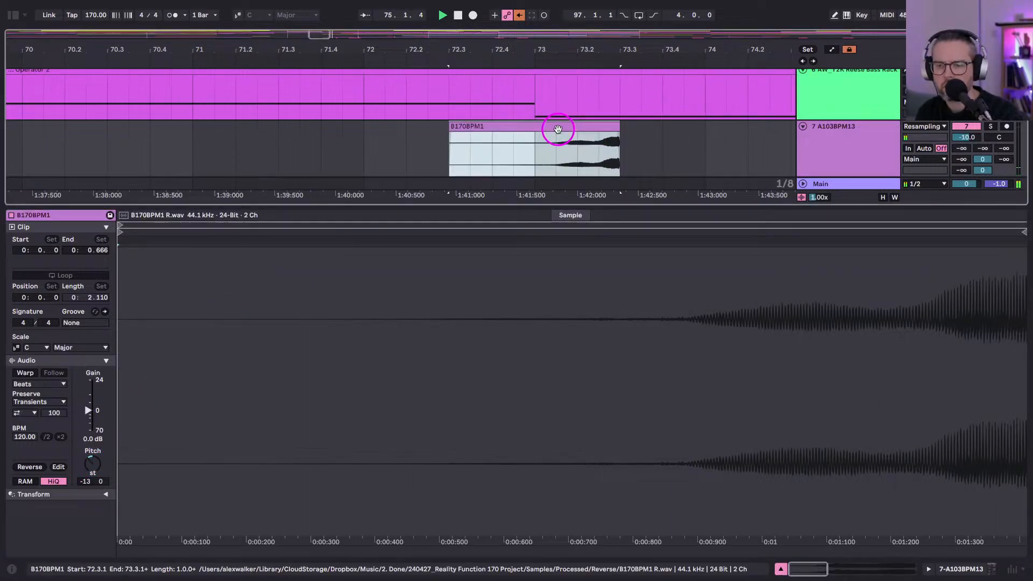
pyautogui.moveTo(558, 129); pyautogui.dragTo(482, 138)
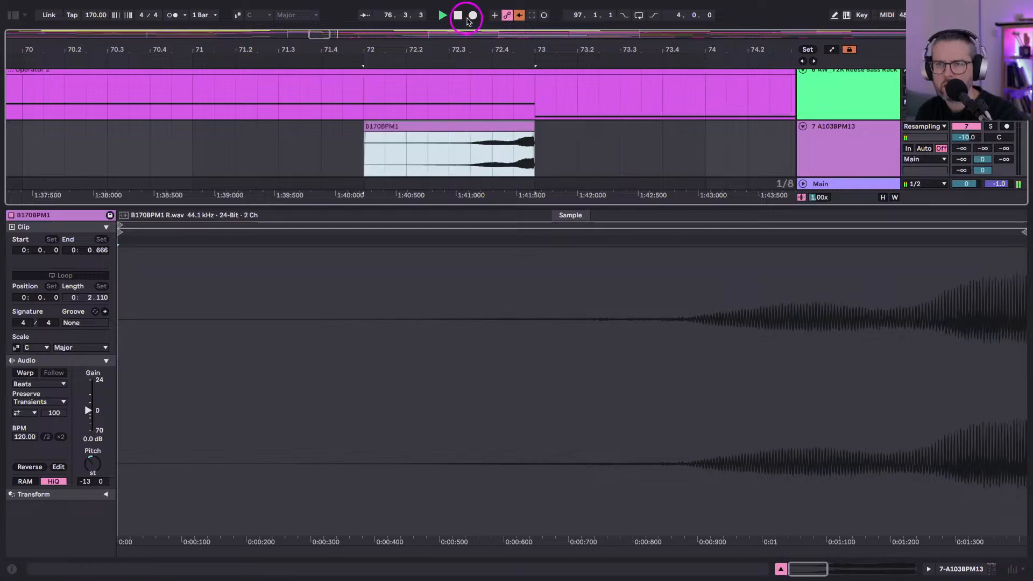
pyautogui.moveTo(470, 53); pyautogui.dragTo(468, 42)
pyautogui.click(461, 155)
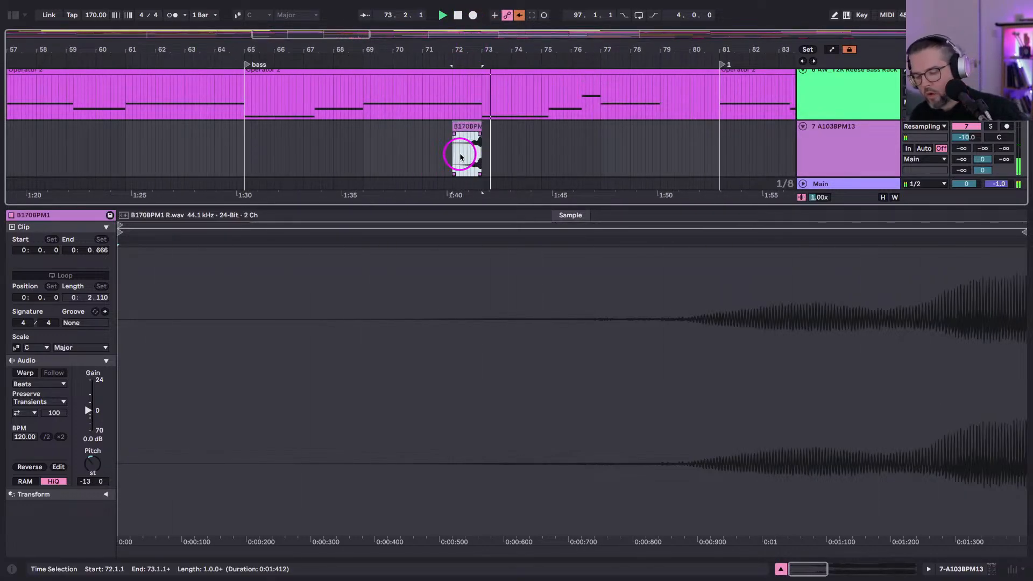
pyautogui.moveTo(461, 158)
pyautogui.mouseDown()
pyautogui.moveTo(485, 127)
pyautogui.moveTo(482, 139)
pyautogui.mouseUp()
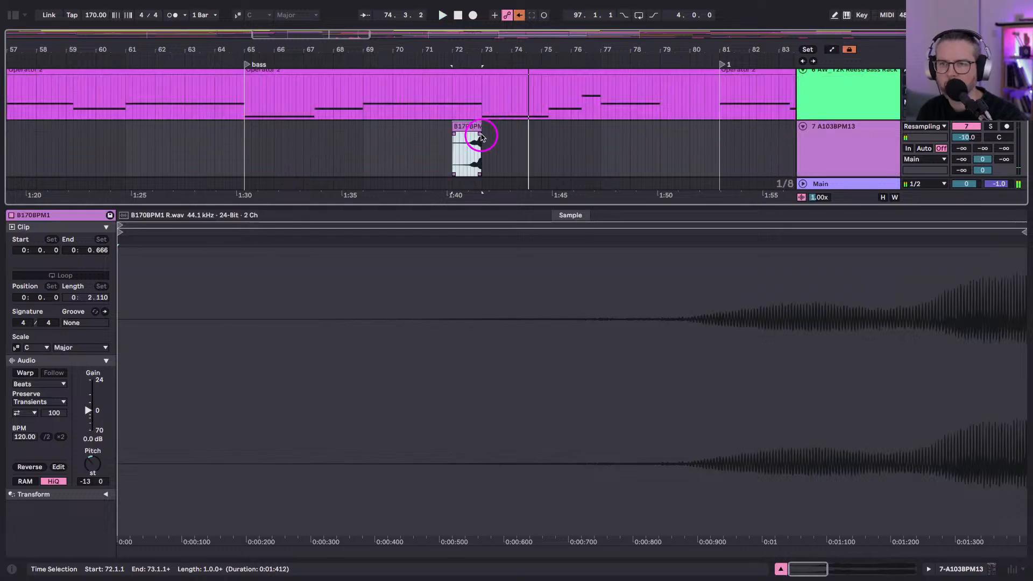
pyautogui.moveTo(461, 47); pyautogui.dragTo(461, 70)
pyautogui.moveTo(559, 129); pyautogui.dragTo(531, 125)
pyautogui.press('space')
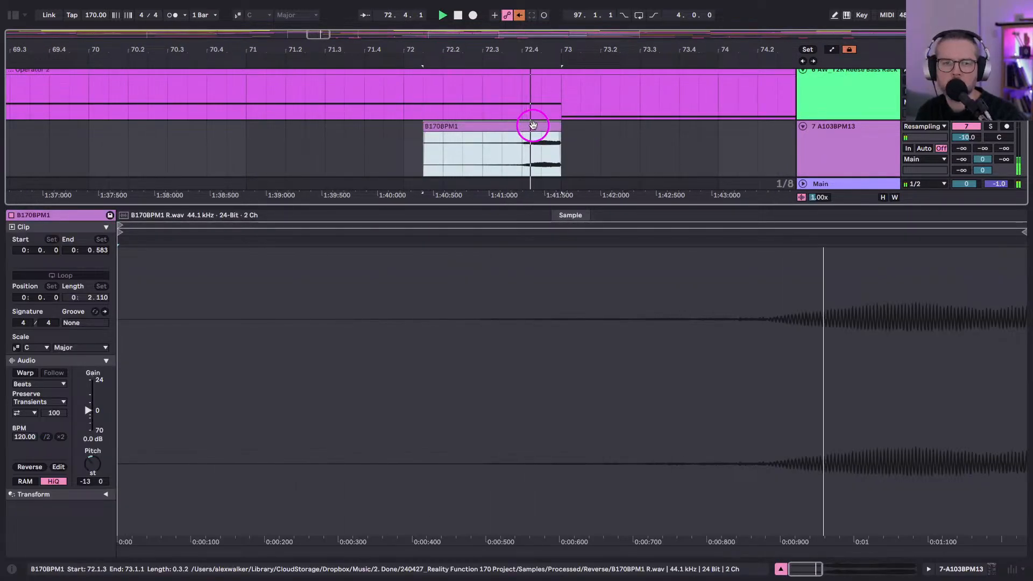
# Stop playback, delete the reversed B170BPM1 clip before bar 73, and return to the device view.
pyautogui.press('space')
pyautogui.press('Delete')
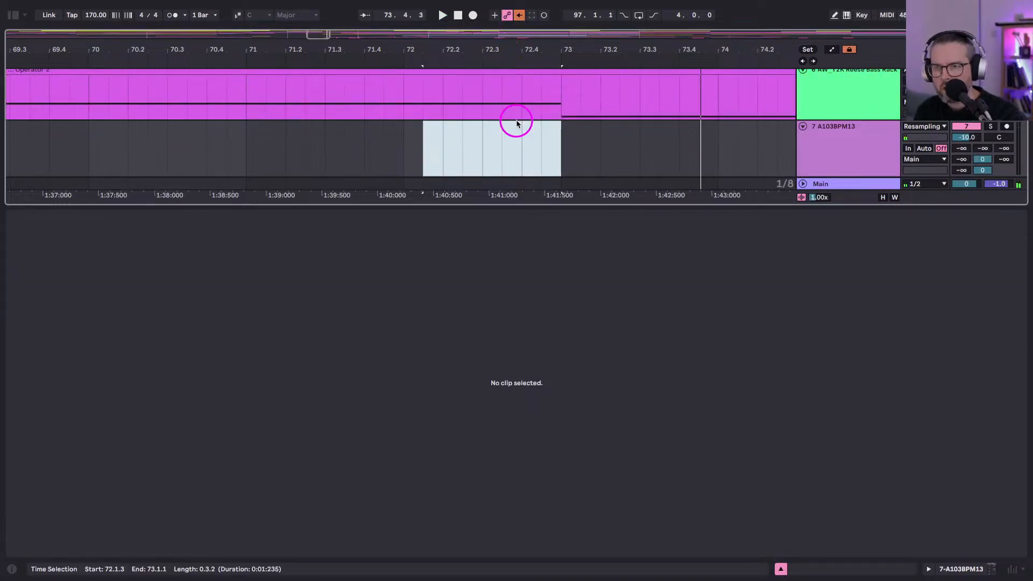
pyautogui.hotkey('shift', 'Tab')
# Insert a new audio track directly below the AW_Tuff Break Rack 1 track.
pyautogui.moveTo(497, 48); pyautogui.dragTo(439, 198)
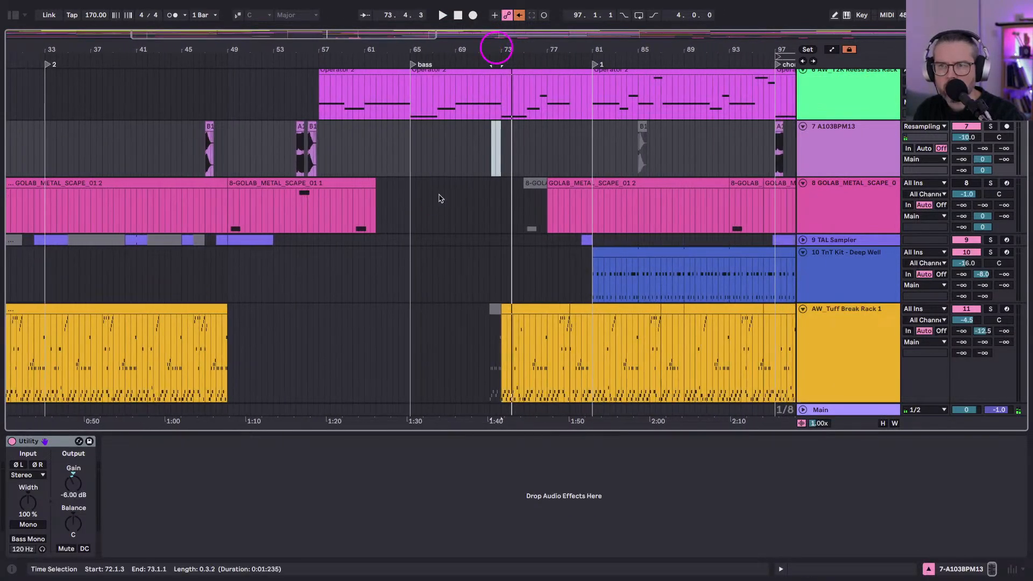
pyautogui.scroll(2, 792, 169)
pyautogui.scroll(-4, 812, 242)
pyautogui.click(833, 293)
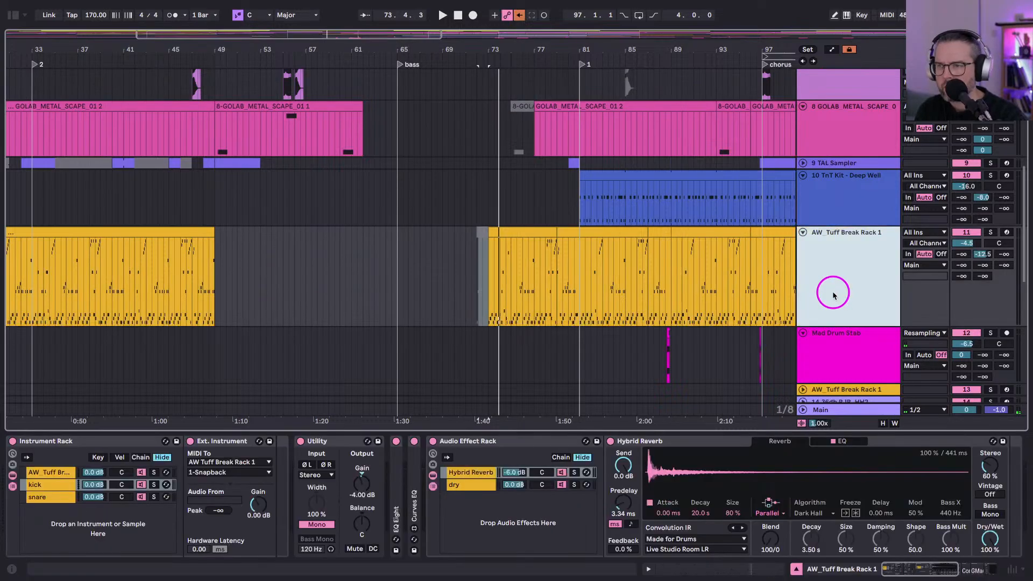
pyautogui.hotkey('ctrl', 't')
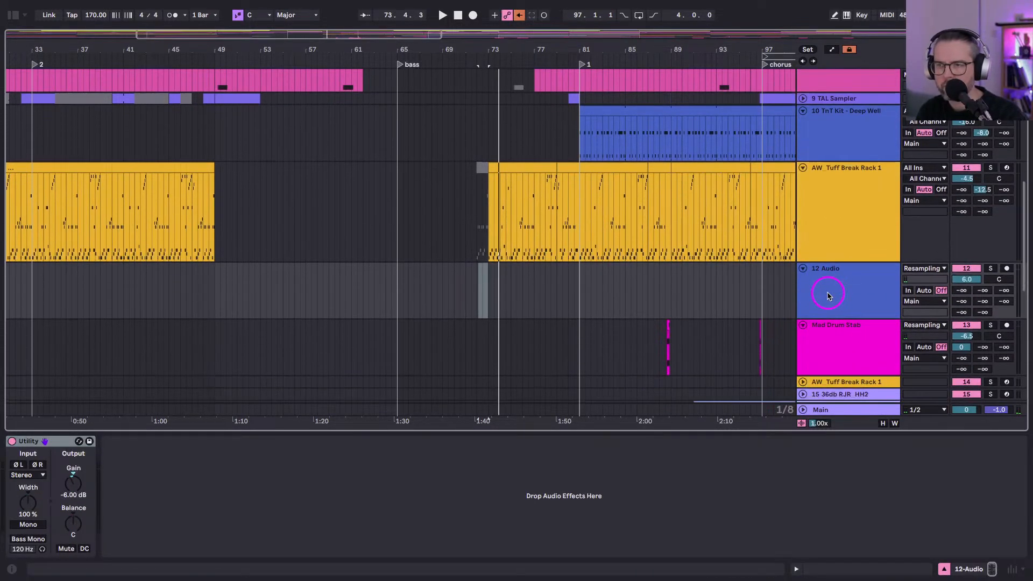
# Search the library's samples for "splash paradise".
pyautogui.click(13, 16)
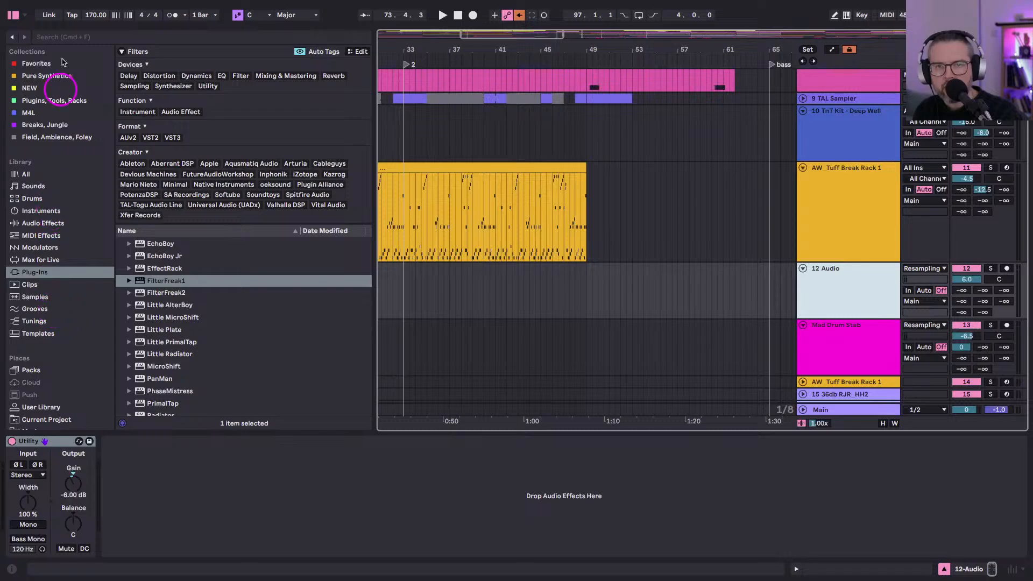
pyautogui.click(37, 224)
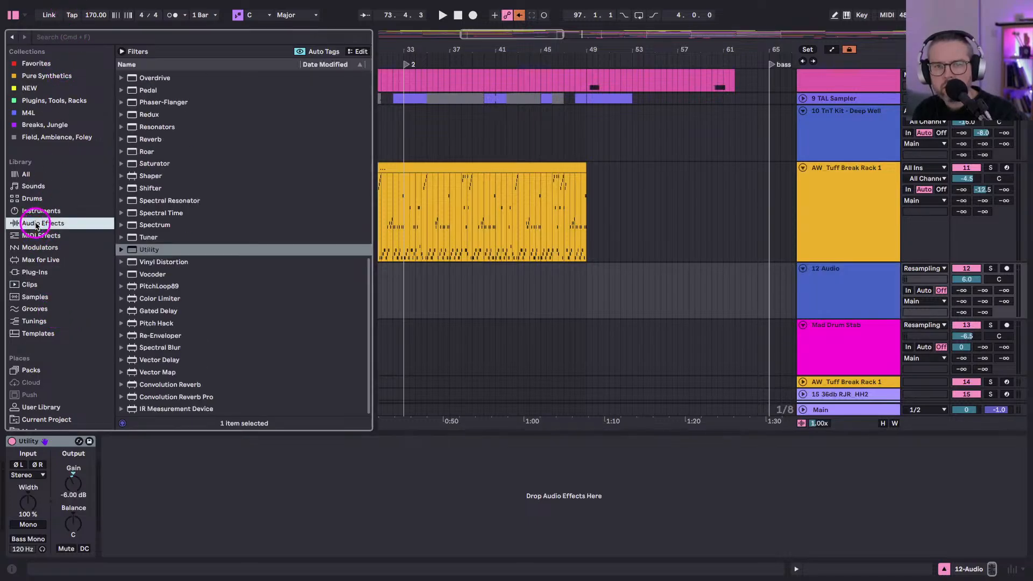
pyautogui.click(33, 212)
pyautogui.click(81, 37)
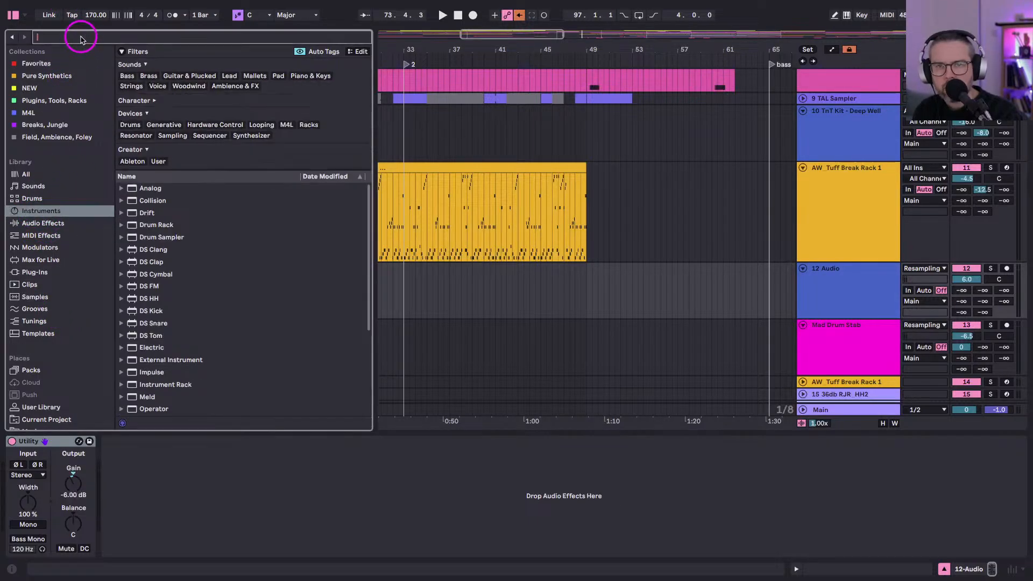
pyautogui.write('splash pa')
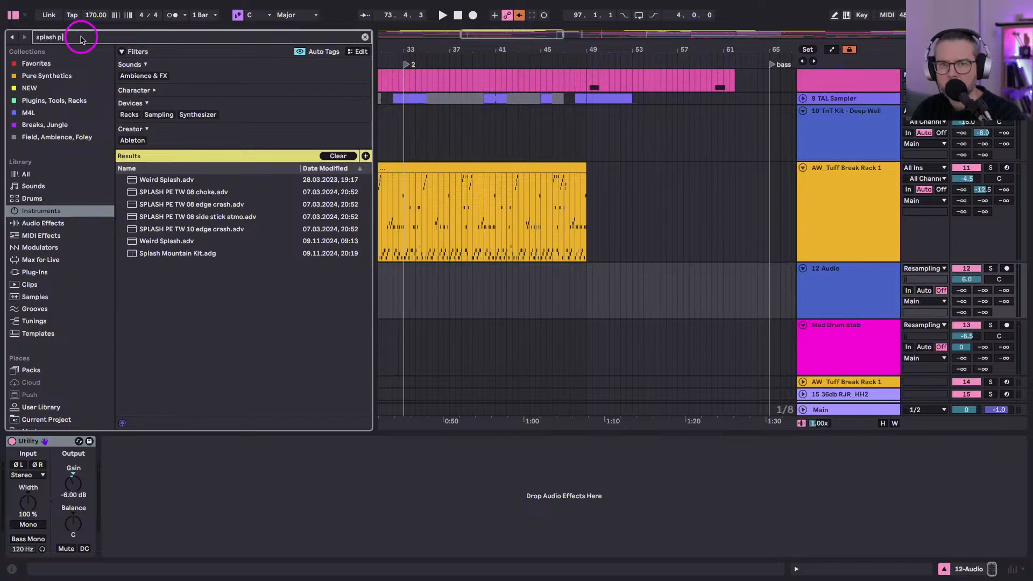
pyautogui.press('BackSpace')
pyautogui.press('BackSpace')
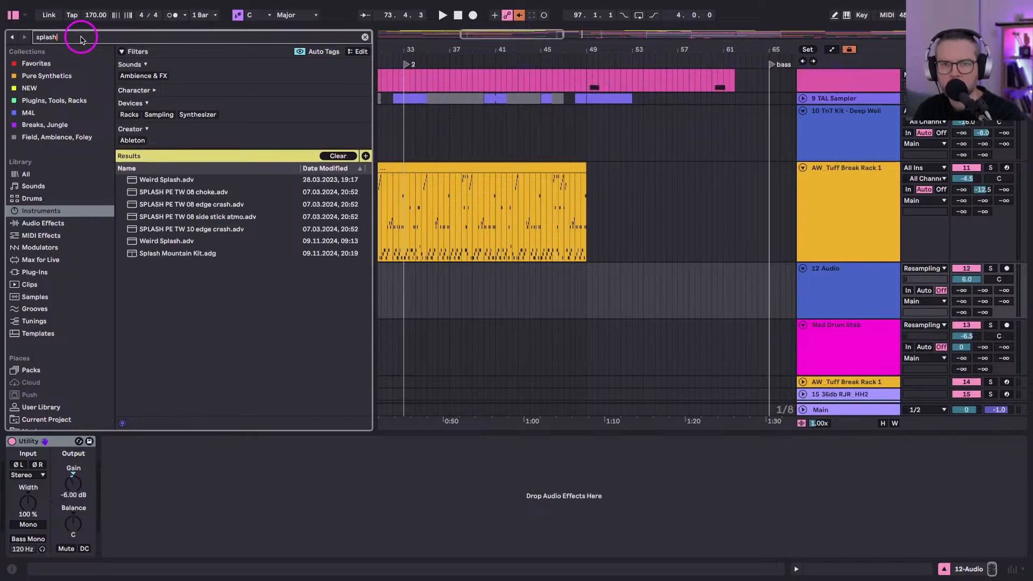
pyautogui.write('p')
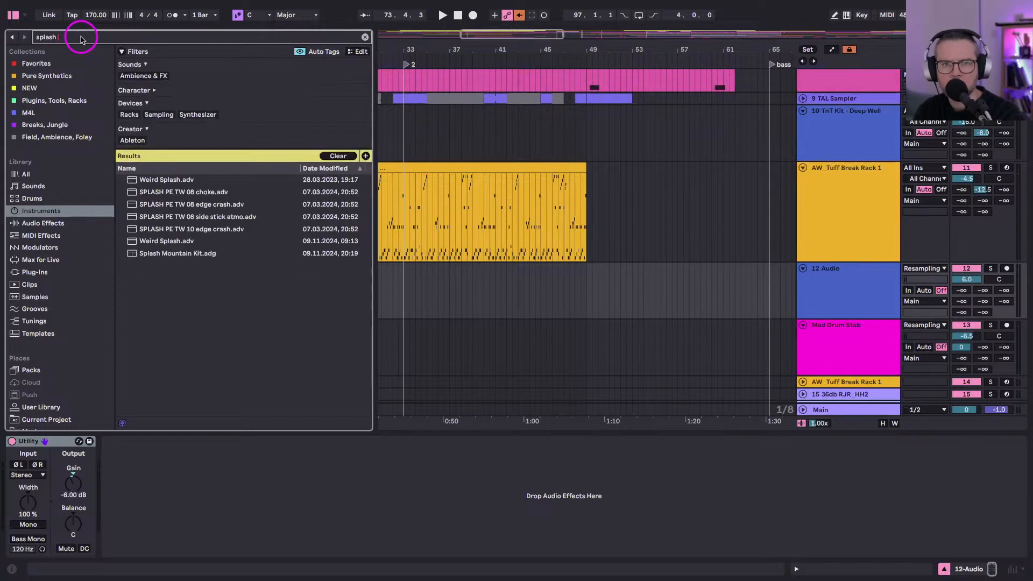
pyautogui.write(' p')
pyautogui.press('BackSpace')
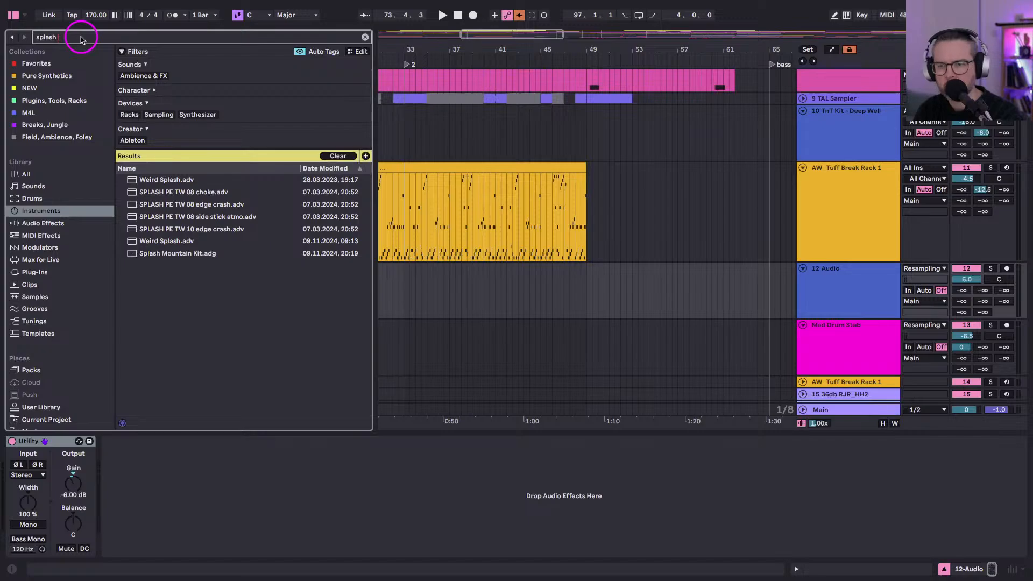
pyautogui.write('peradise')
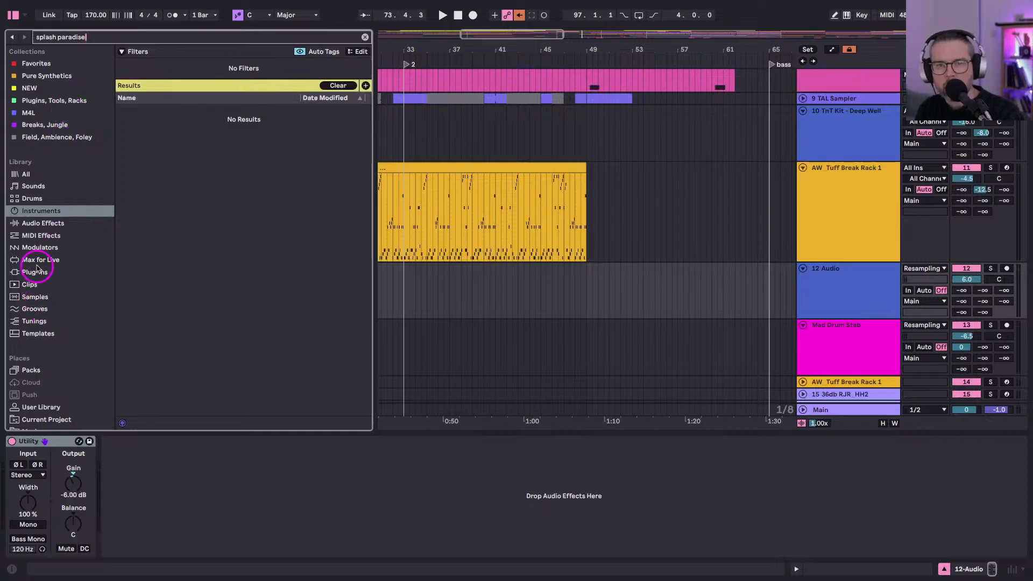
pyautogui.click(70, 296)
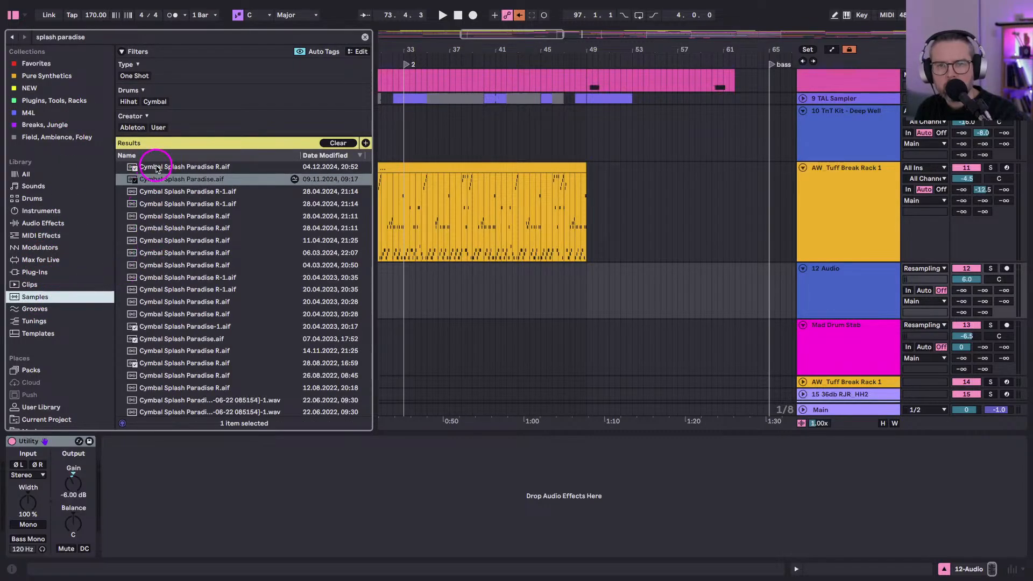
# Add the Cymbal Splash Paradise sample to the 12 Audio track as a reversed clip spanning 71.1.1 to 73.1.1.
pyautogui.moveTo(162, 181); pyautogui.dragTo(586, 289)
pyautogui.hscroll(4, 586, 289)
pyautogui.moveTo(486, 281); pyautogui.dragTo(627, 281)
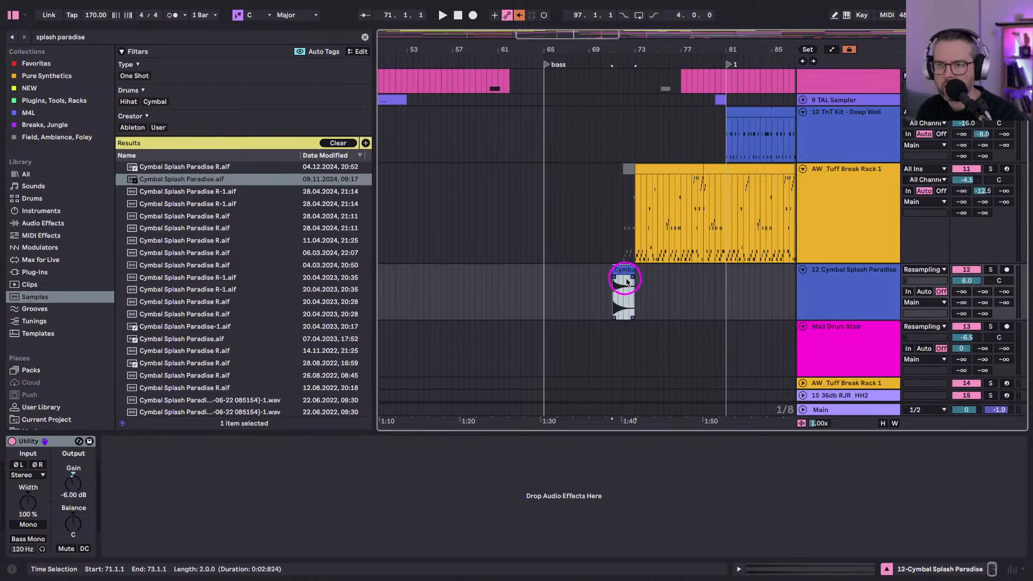
pyautogui.click(12, 16)
# Audition the reversed cymbal clip and set its track volume to 0 dB.
pyautogui.scroll(-3, 270, 180)
pyautogui.moveTo(501, 51)
pyautogui.mouseDown()
pyautogui.moveTo(502, 72)
pyautogui.moveTo(512, 46)
pyautogui.mouseUp()
pyautogui.click(508, 215)
pyautogui.press('space')
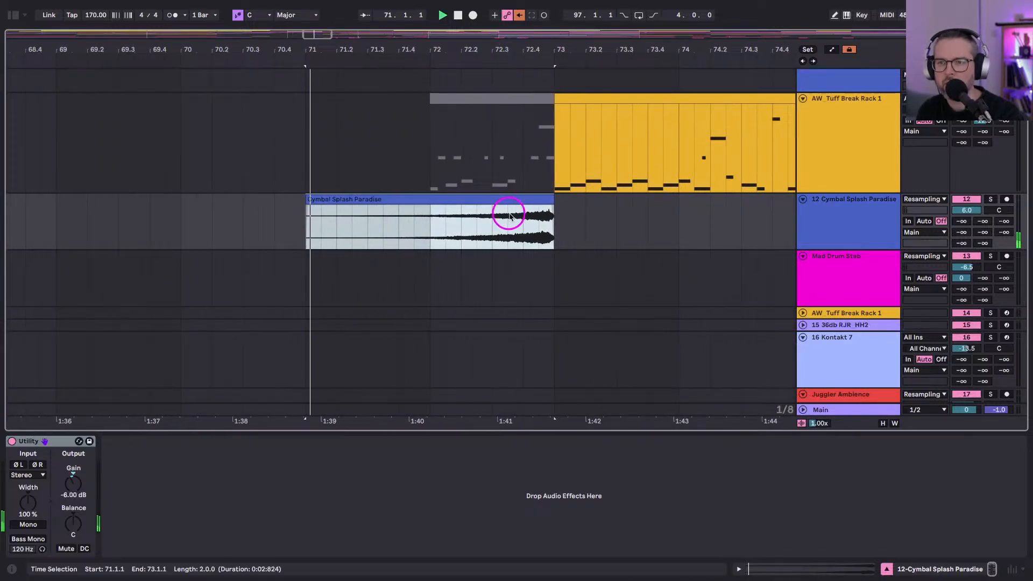
pyautogui.click(967, 211)
pyautogui.press('Delete')
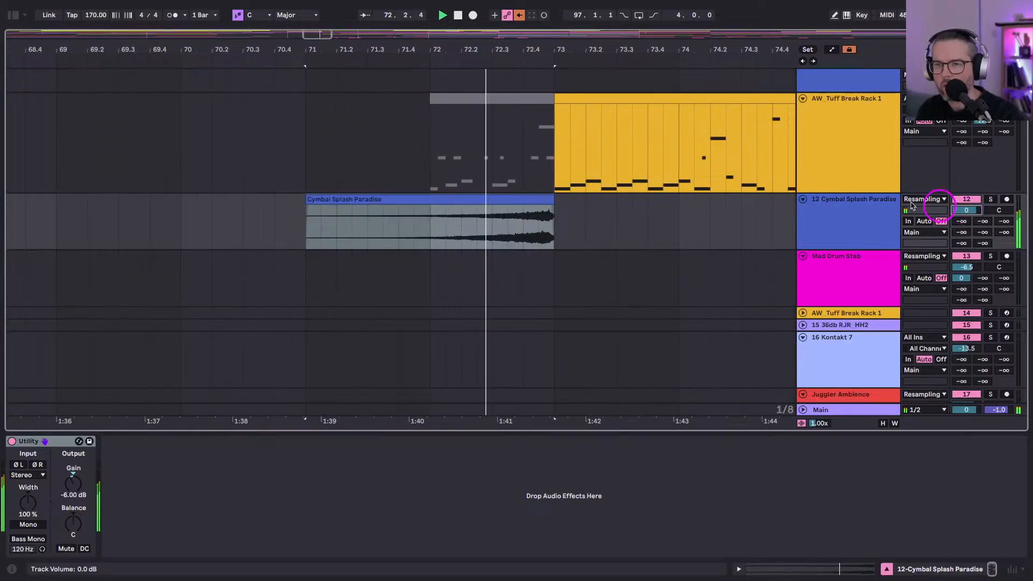
# Turn off warping for the Cymbal Splash Paradise clip and trim it to span 72.1.1 to 73.1.1.
pyautogui.doubleClick(438, 199)
pyautogui.click(34, 374)
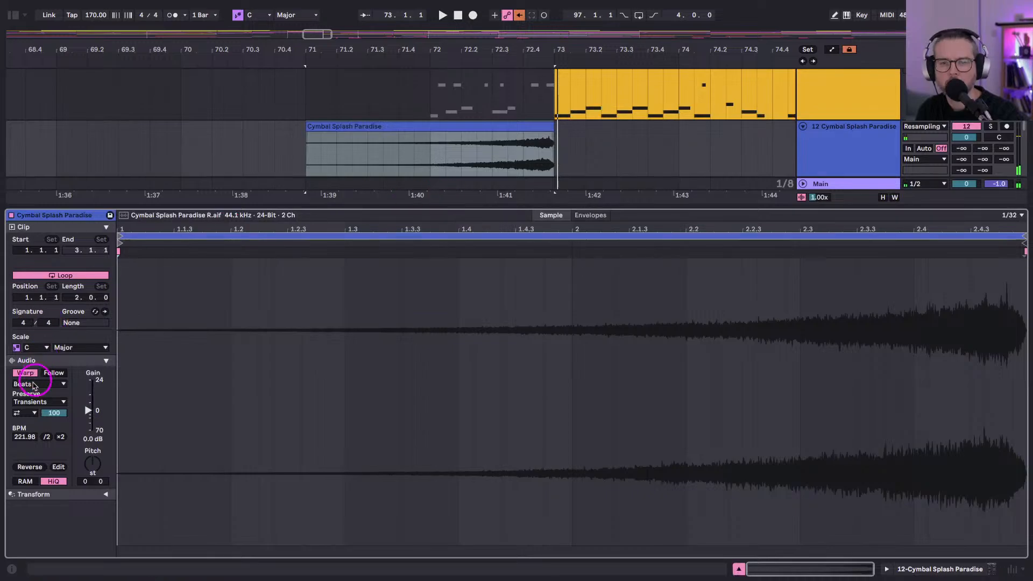
pyautogui.press('space')
pyautogui.click(593, 165)
pyautogui.moveTo(554, 132); pyautogui.dragTo(533, 135)
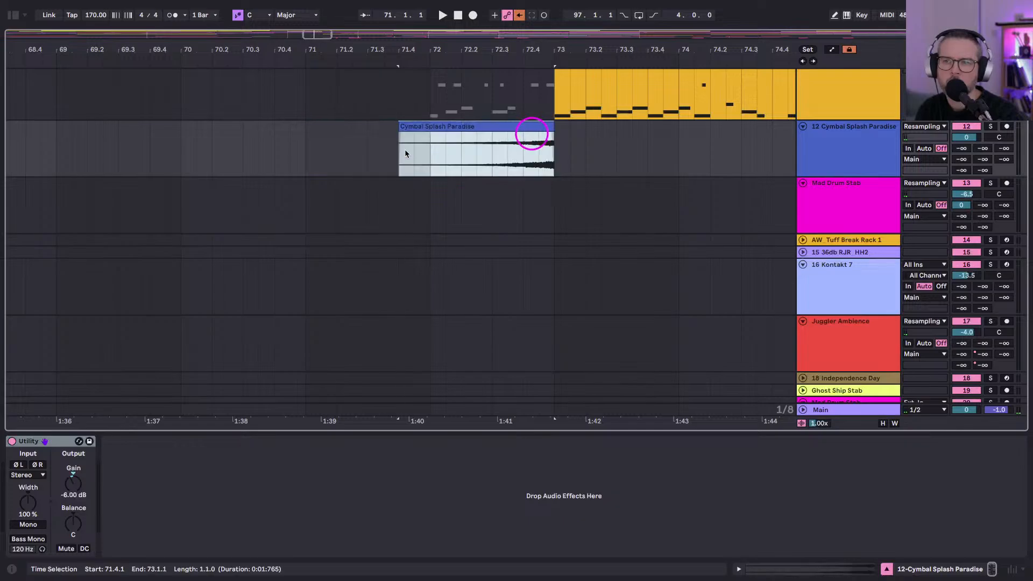
pyautogui.moveTo(403, 128); pyautogui.dragTo(431, 127)
# Lower the Cymbal Splash Paradise track volume to -9.3 dB and audition the transition into bar 73.
pyautogui.press('space')
pyautogui.moveTo(967, 137); pyautogui.dragTo(967, 140)
pyautogui.click(508, 147)
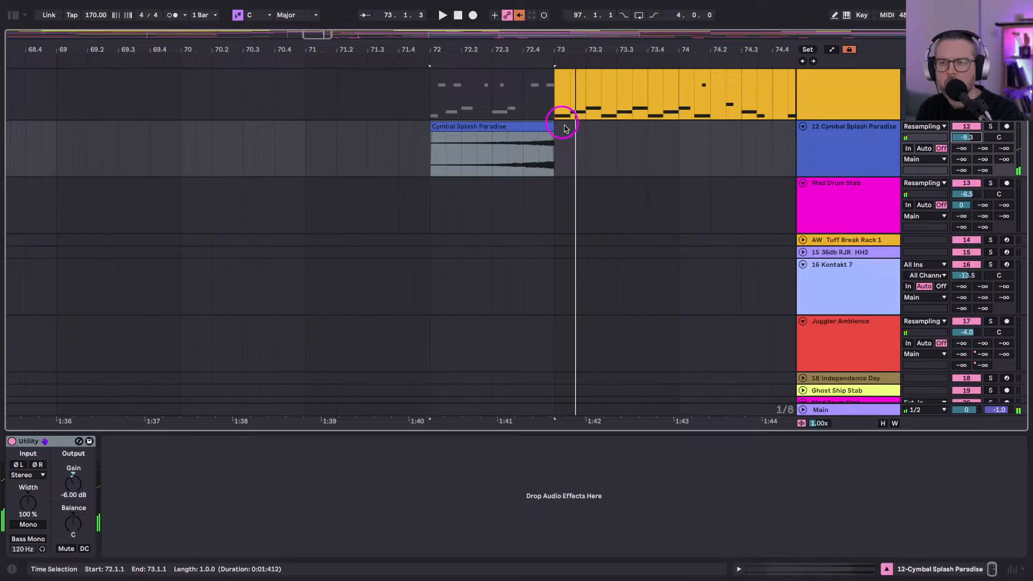
pyautogui.click(321, 153)
pyautogui.press('space')
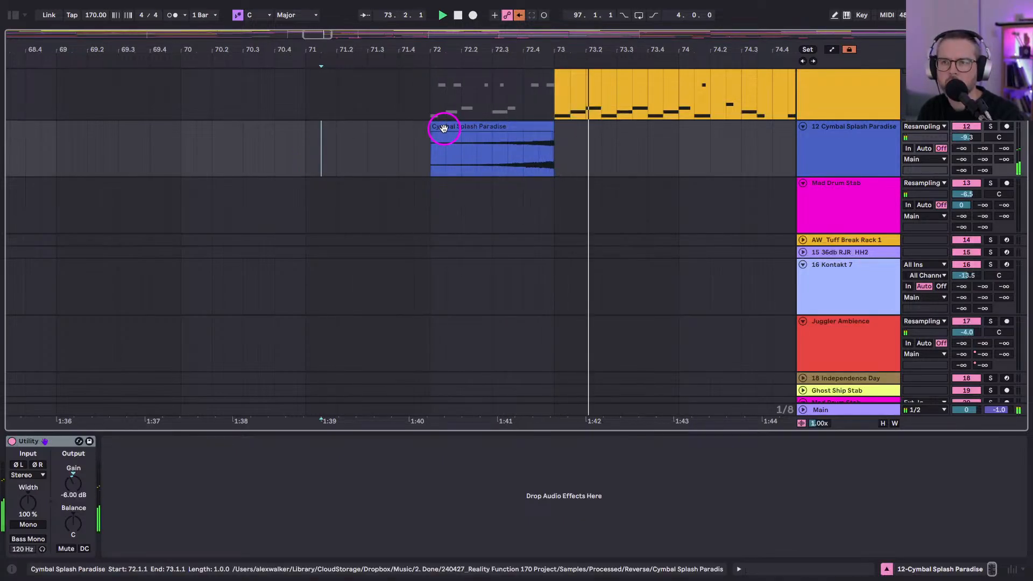
pyautogui.moveTo(410, 50); pyautogui.dragTo(403, 36)
pyautogui.scroll(3, 496, 149)
pyautogui.hscroll(-2, 497, 149)
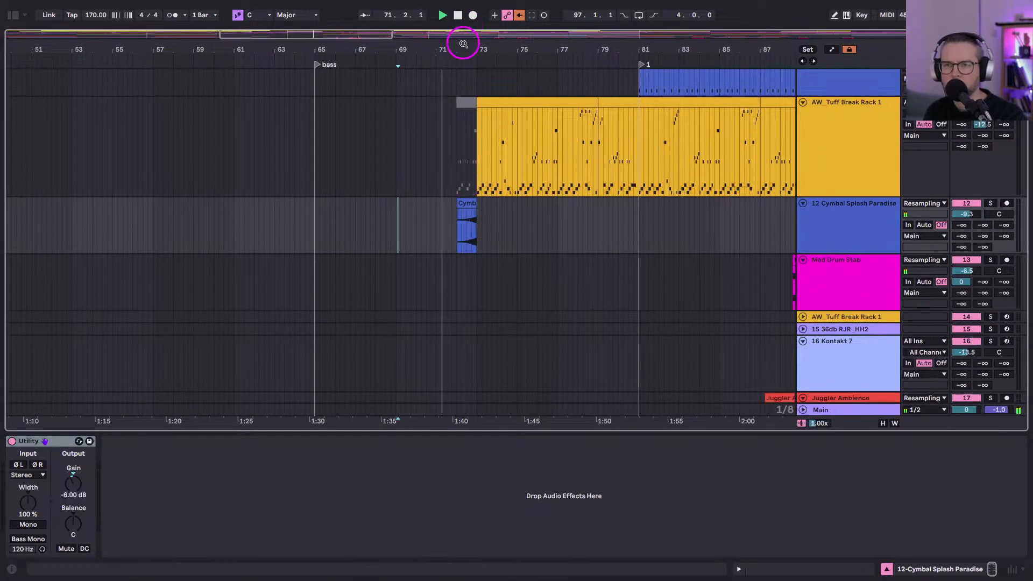
pyautogui.moveTo(461, 42); pyautogui.dragTo(461, 49)
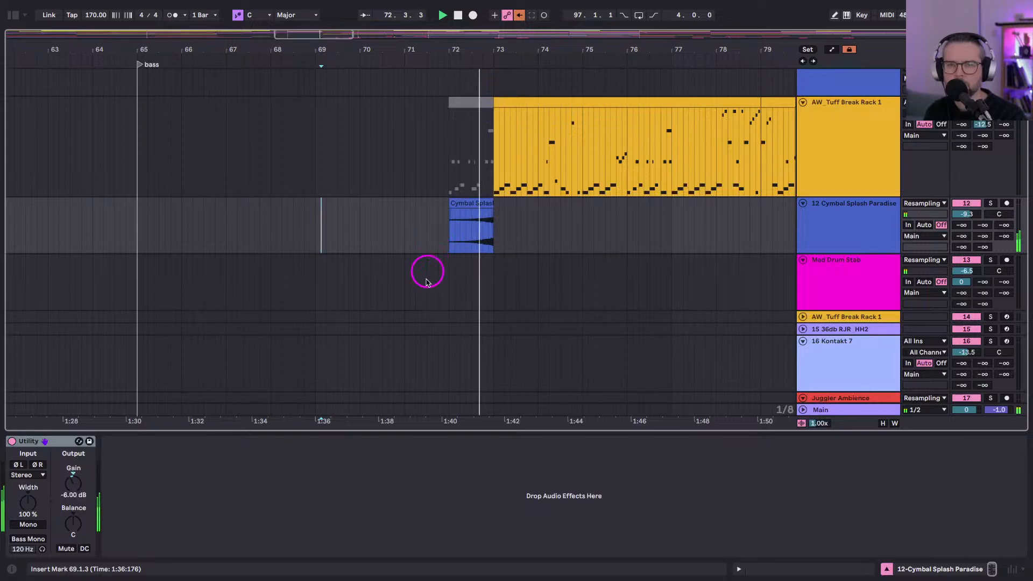
pyautogui.moveTo(449, 210); pyautogui.dragTo(456, 229)
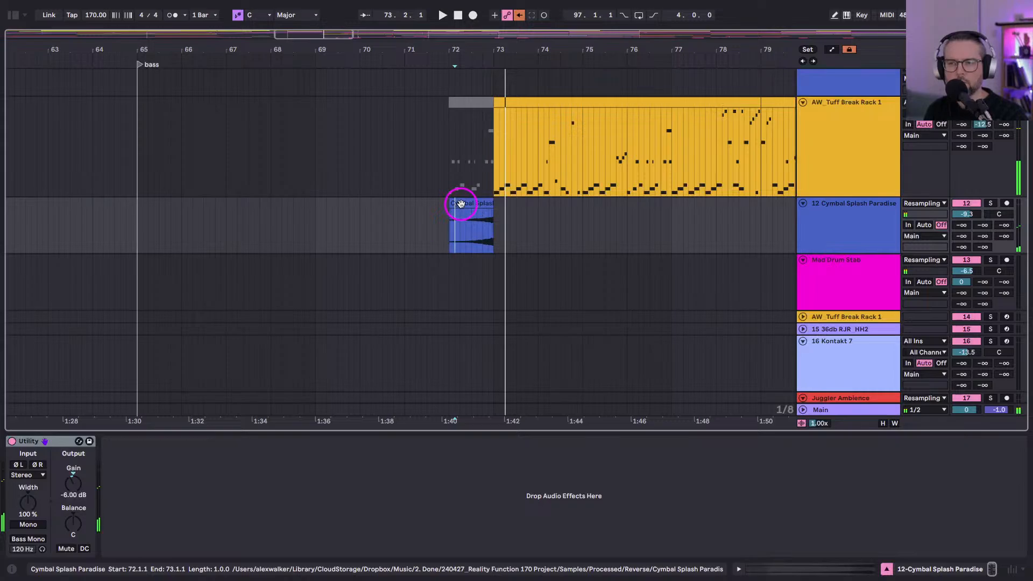
# Shorten the reversed cymbal clip to span 72.4.1 to 73.1.1 and set its track volume to 0 dB.
pyautogui.moveTo(462, 204); pyautogui.dragTo(489, 207)
pyautogui.click(486, 211)
# Add a fade-in across most of the shortened cymbal clip and audition the transition from bar 71.
pyautogui.moveTo(488, 213); pyautogui.dragTo(495, 214)
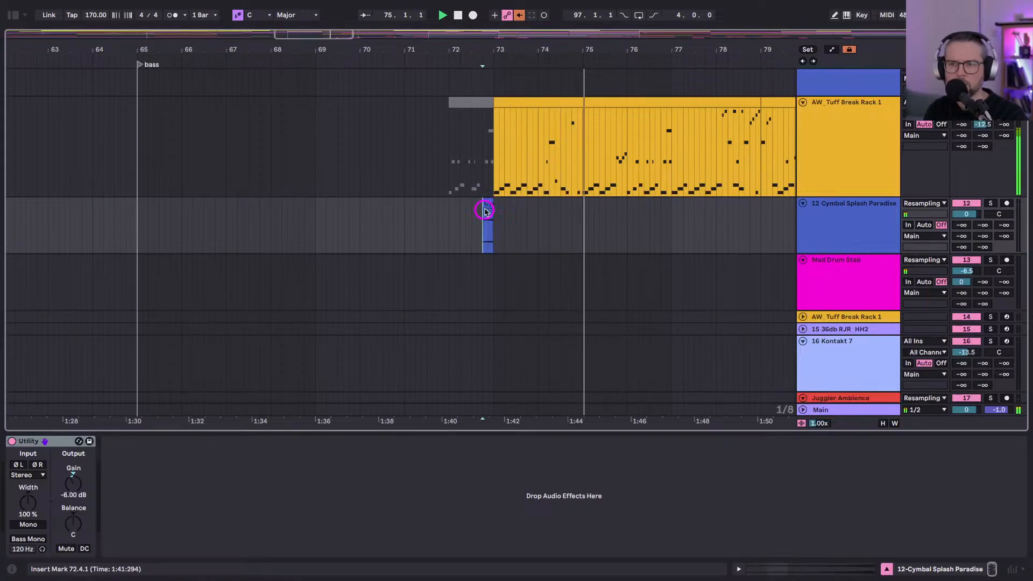
pyautogui.click(486, 205)
pyautogui.moveTo(485, 51); pyautogui.dragTo(486, 61)
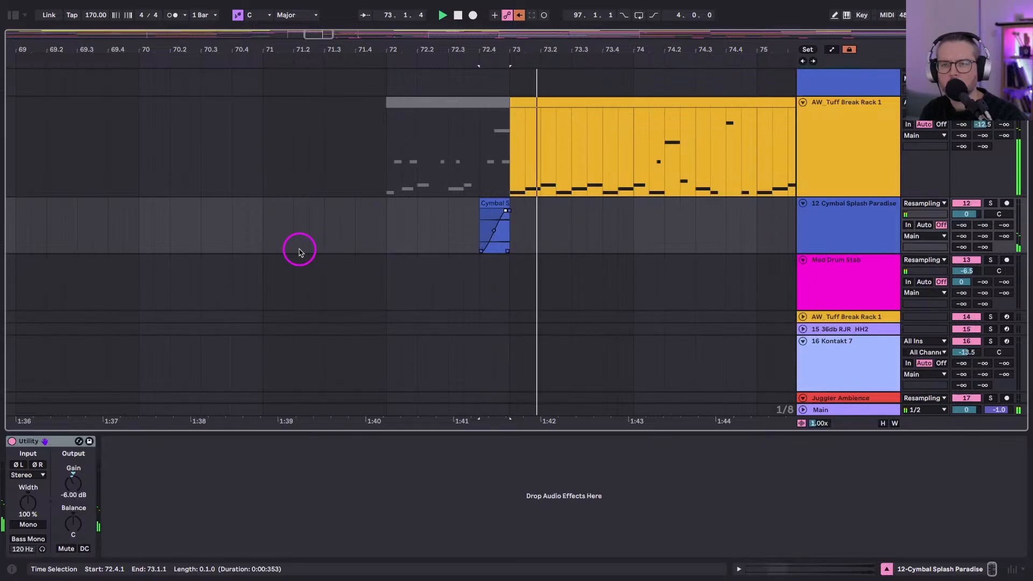
pyautogui.click(263, 233)
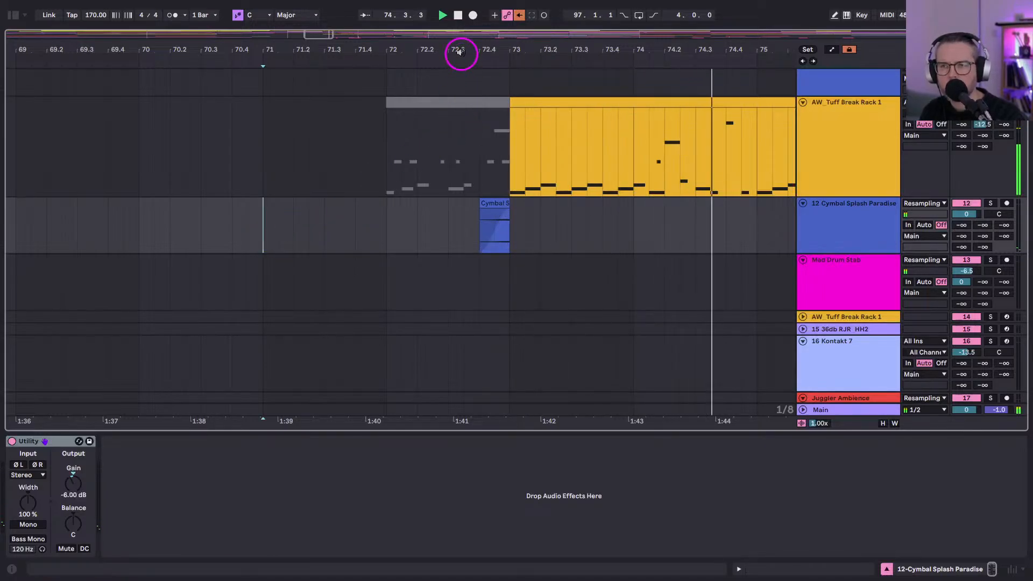
pyautogui.moveTo(461, 47); pyautogui.dragTo(461, 44)
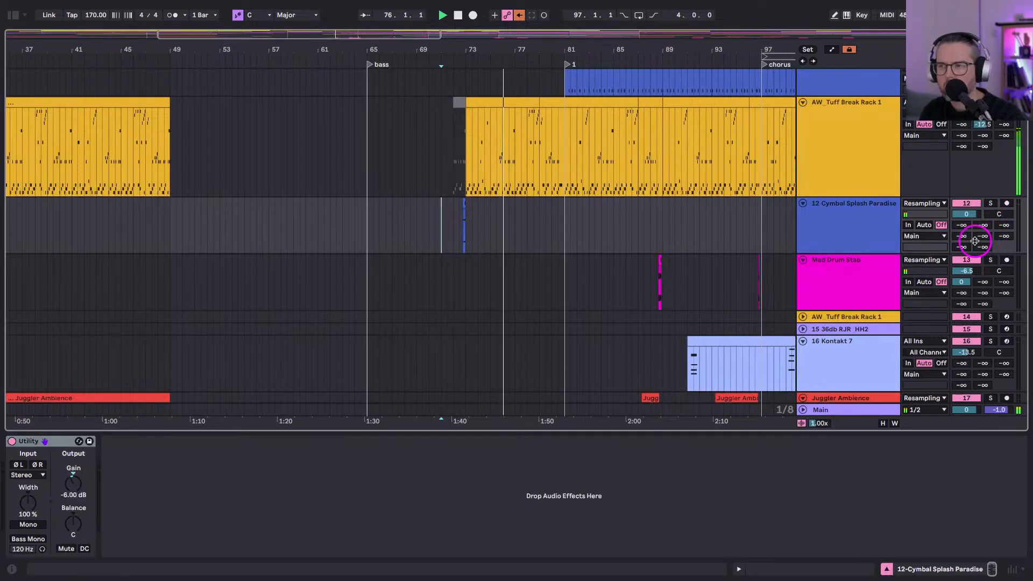
# Add an EQ Eight after the Tuner on the 2 Sines By The Sea track.
pyautogui.scroll(10, 601, 262)
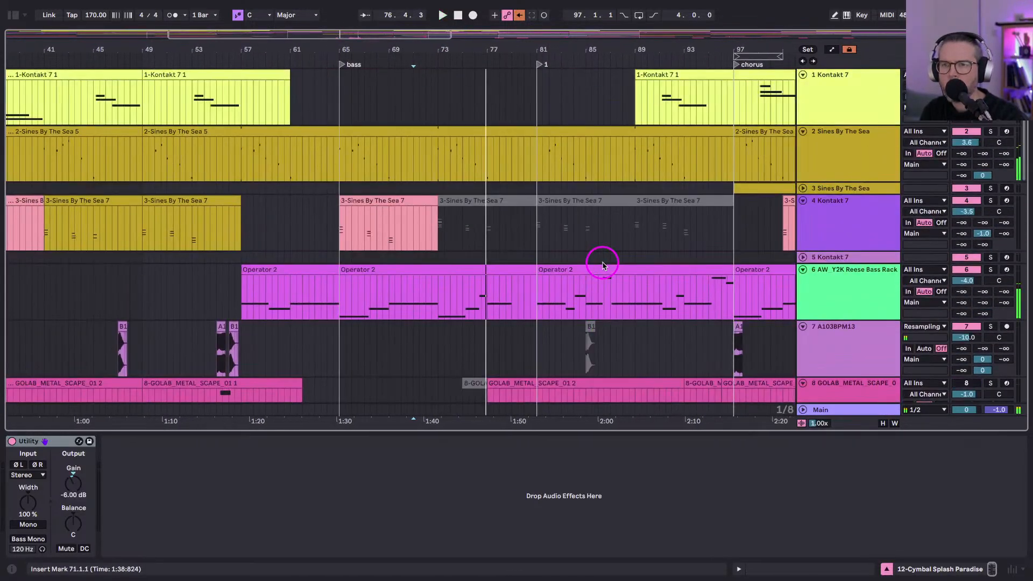
pyautogui.click(842, 165)
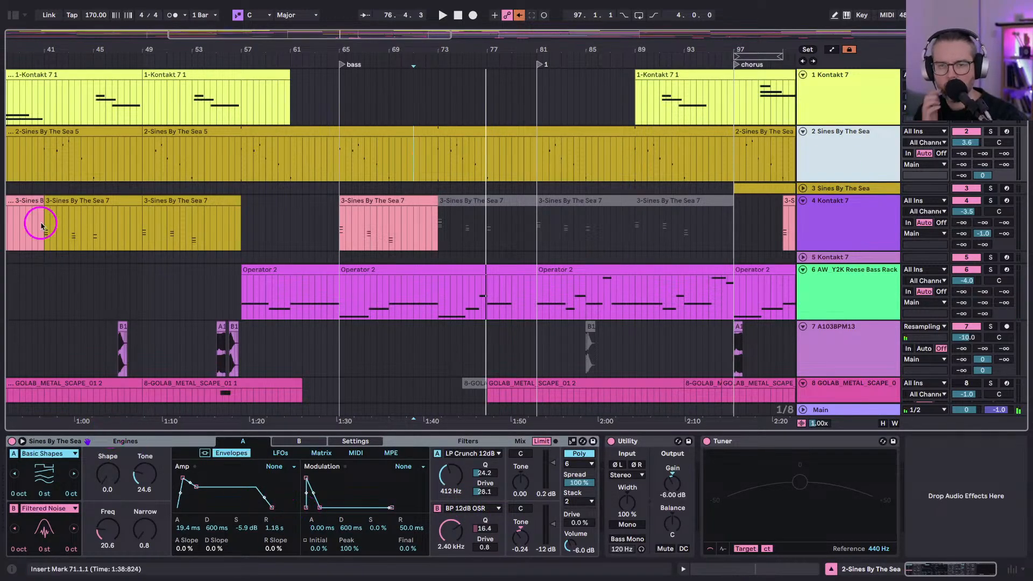
pyautogui.click(12, 17)
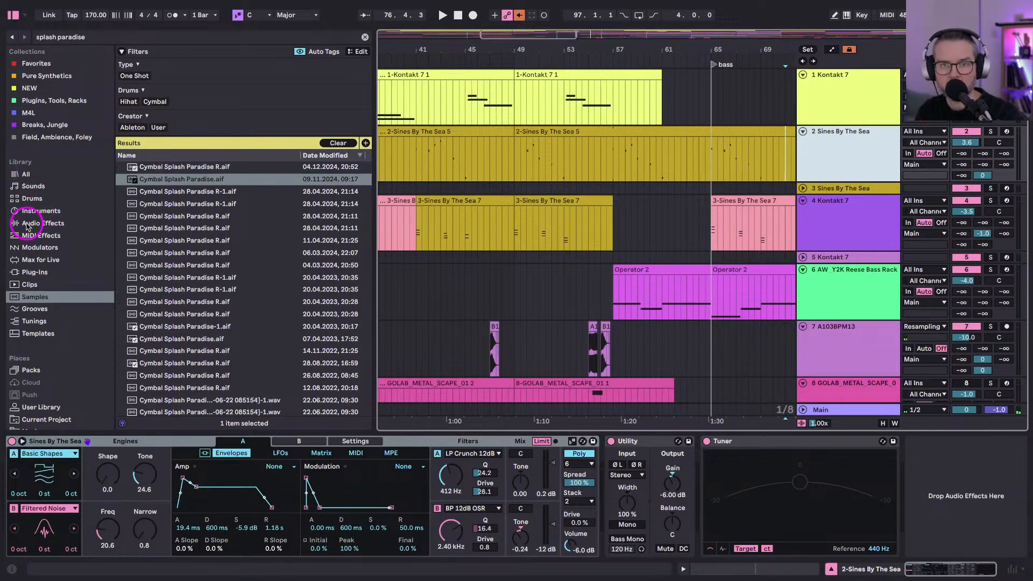
pyautogui.click(26, 223)
pyautogui.click(364, 39)
pyautogui.click(284, 234)
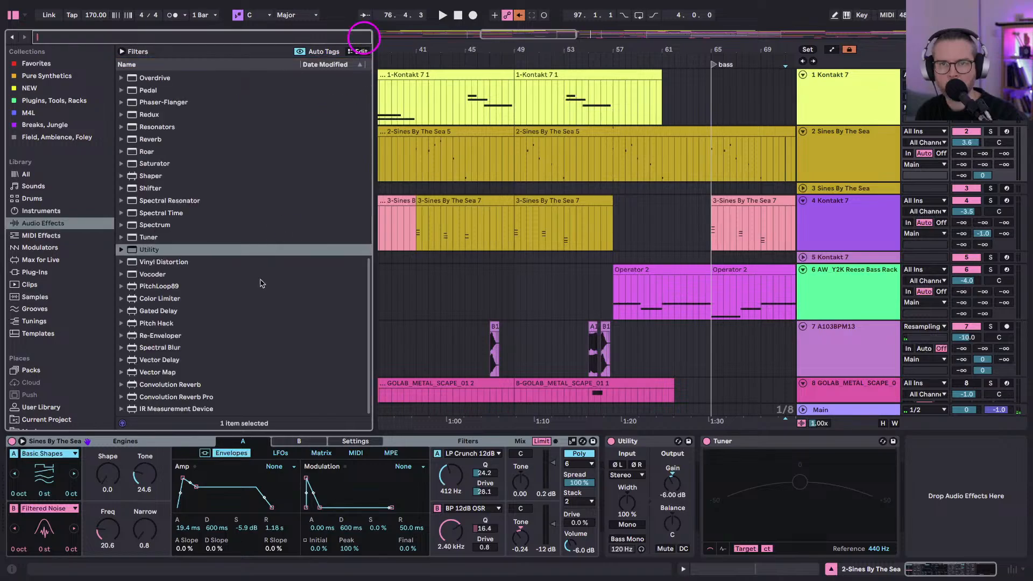
pyautogui.scroll(10, 180, 282)
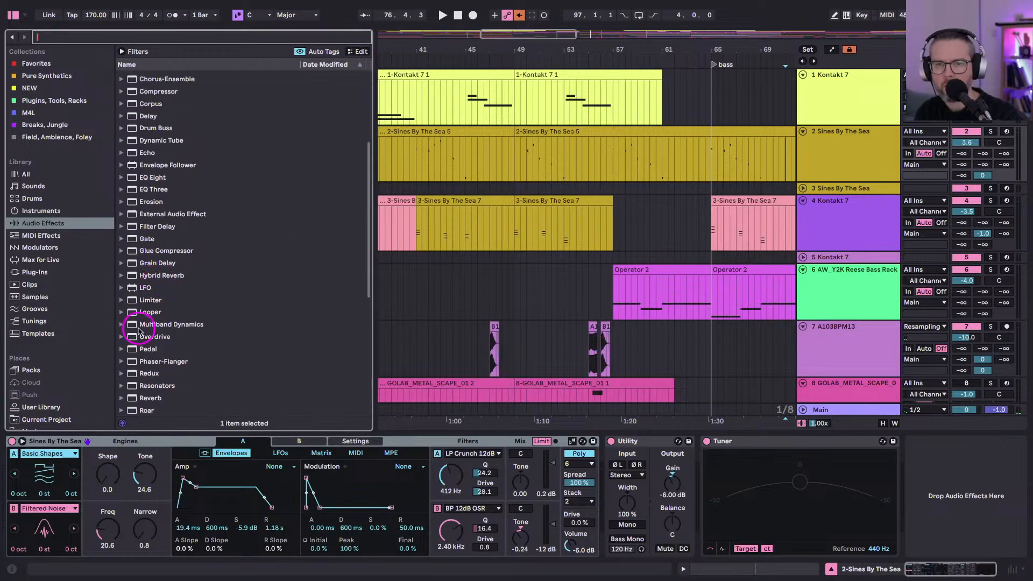
pyautogui.moveTo(150, 280); pyautogui.dragTo(682, 410)
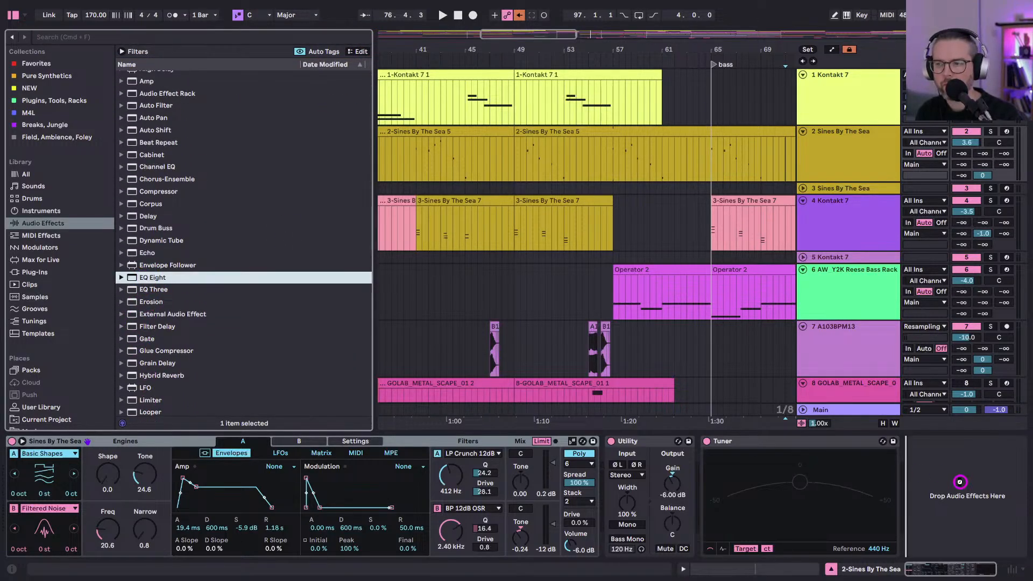
pyautogui.moveTo(959, 482); pyautogui.dragTo(961, 486)
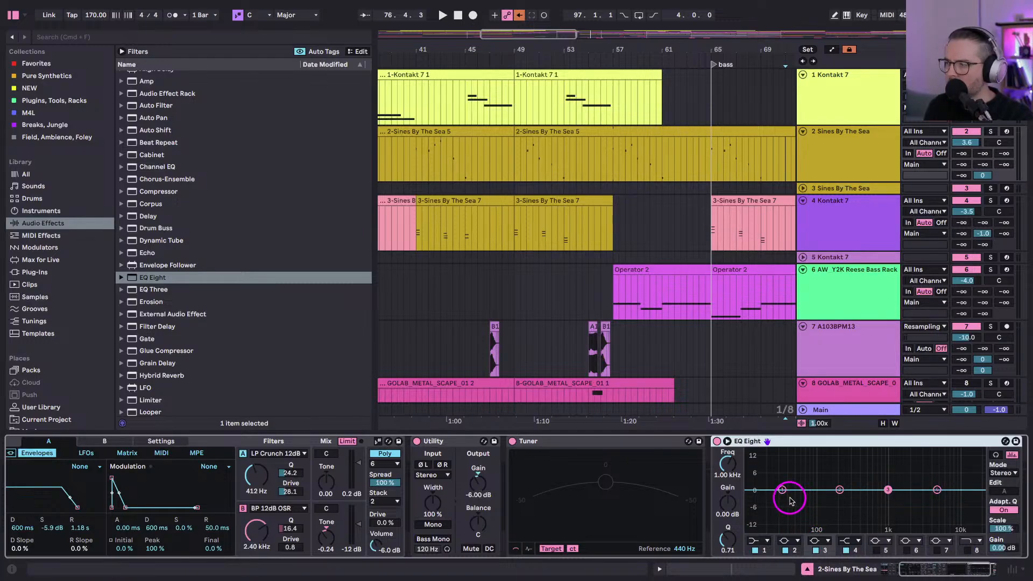
# Set band 1 of the EQ Eight to a low-cut filter at 30 Hz and hide the browser.
pyautogui.hscroll(3, 793, 500)
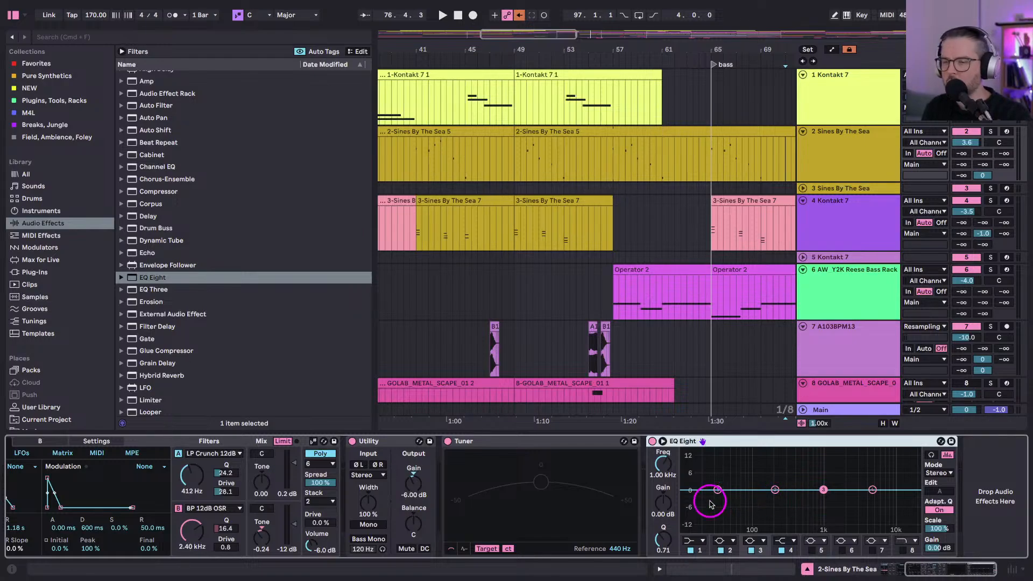
pyautogui.click(698, 540)
pyautogui.click(690, 475)
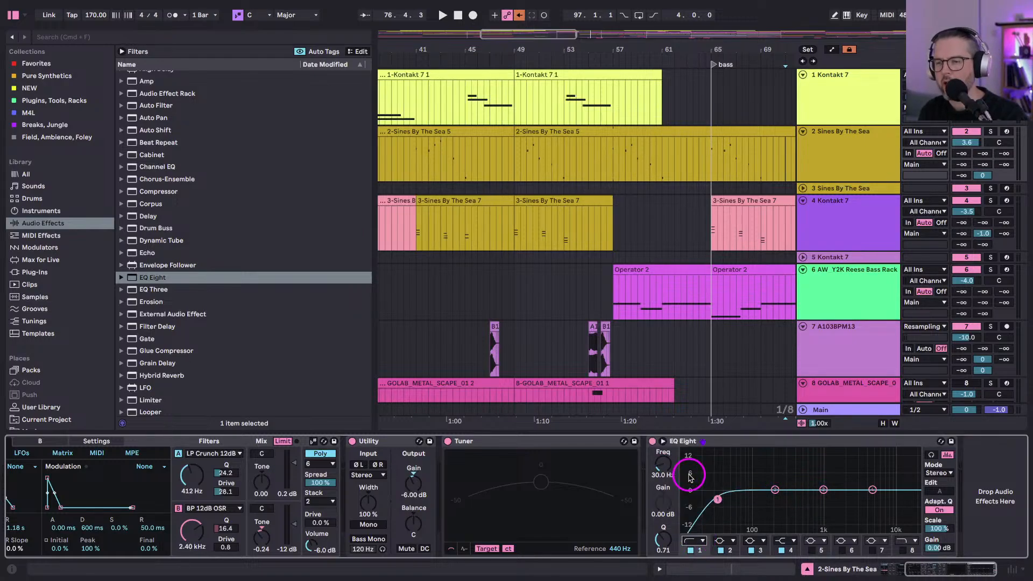
pyautogui.click(14, 18)
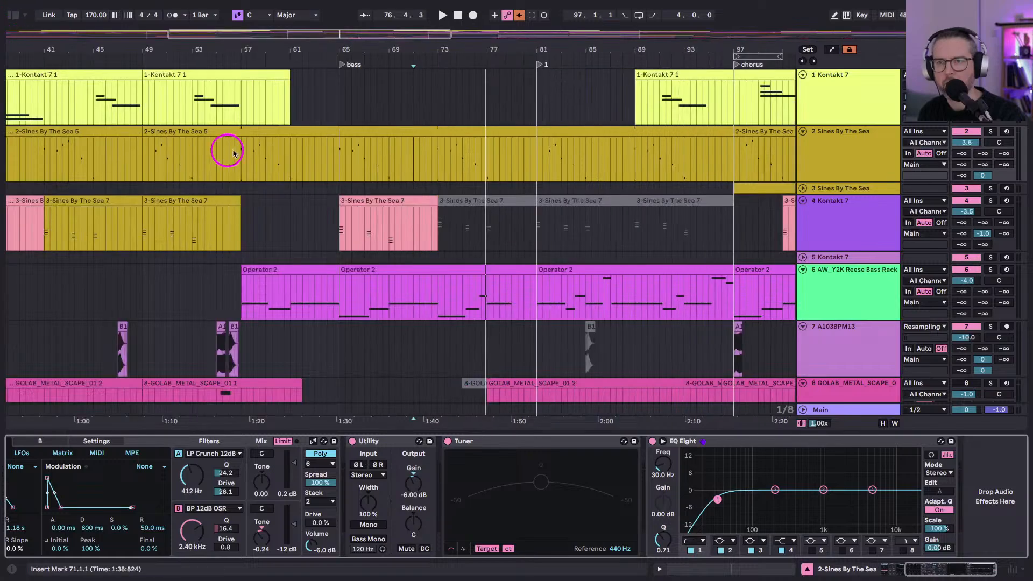
# Look over the whole arrangement and switch to the Session View mixer to examine the track levels.
pyautogui.moveTo(423, 36)
pyautogui.mouseDown()
pyautogui.moveTo(430, 47)
pyautogui.moveTo(420, 48)
pyautogui.mouseUp()
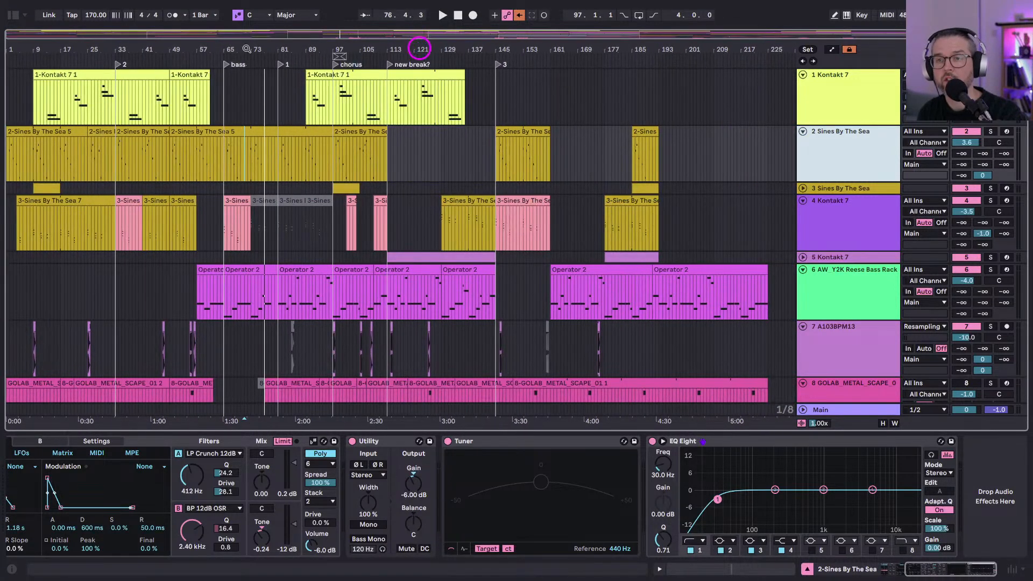
pyautogui.scroll(-5, 246, 167)
pyautogui.moveTo(220, 47); pyautogui.dragTo(221, 48)
pyautogui.moveTo(305, 51); pyautogui.dragTo(302, 46)
pyautogui.press('Tab')
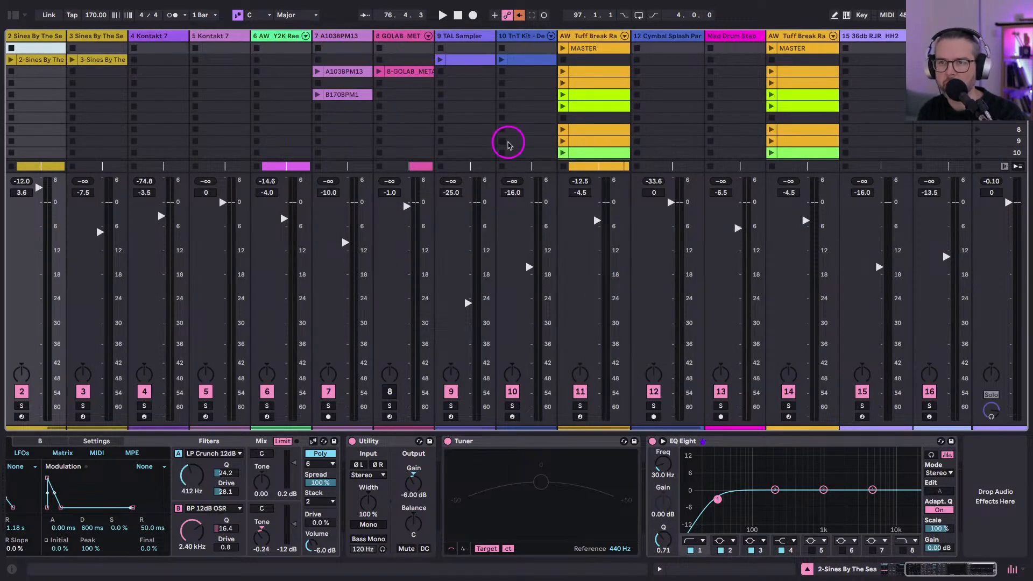
# Enlarge the Session View mixer to examine the track faders, and return to the Arrangement View.
pyautogui.hscroll(5, 498, 149)
pyautogui.hscroll(-6, 513, 138)
pyautogui.moveTo(484, 179); pyautogui.dragTo(505, 238)
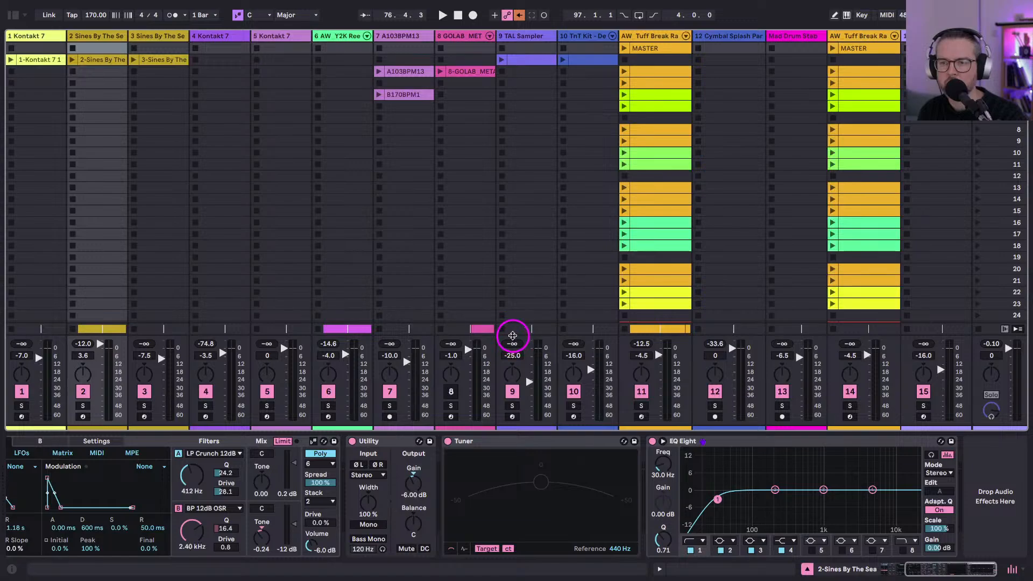
pyautogui.moveTo(513, 336); pyautogui.dragTo(510, 110)
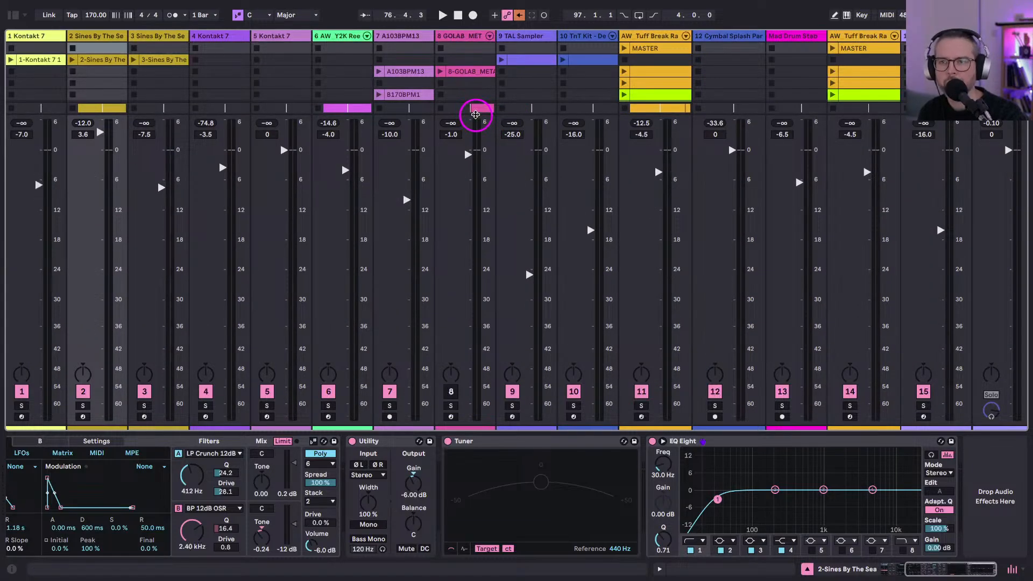
pyautogui.press('Tab')
pyautogui.moveTo(538, 43); pyautogui.dragTo(538, 41)
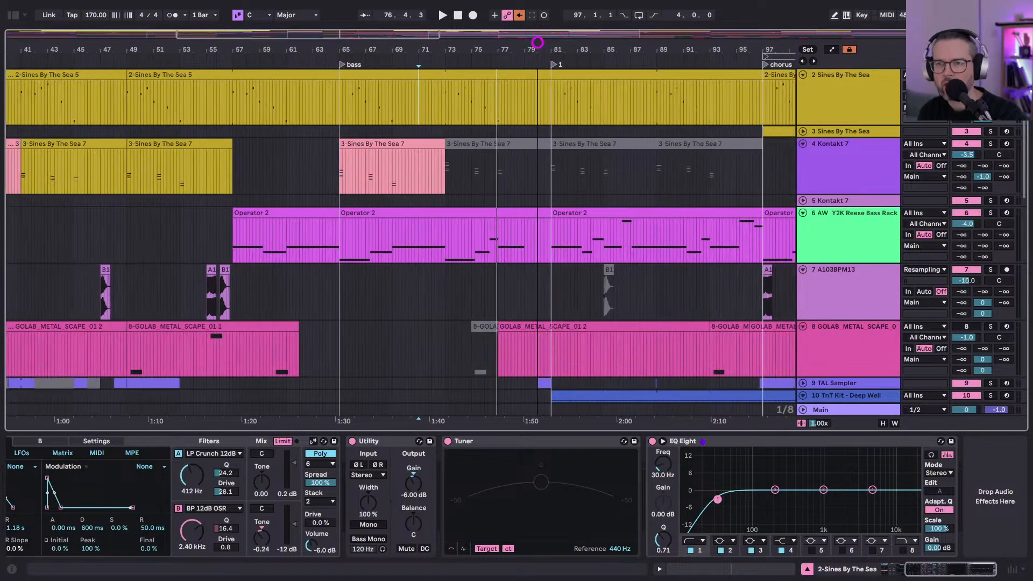
# Reactivate the muted GOLAB_METAL_SCAPE clip at bar 75 and audition the arrangement from there.
pyautogui.scroll(-1, 501, 226)
pyautogui.click(473, 168)
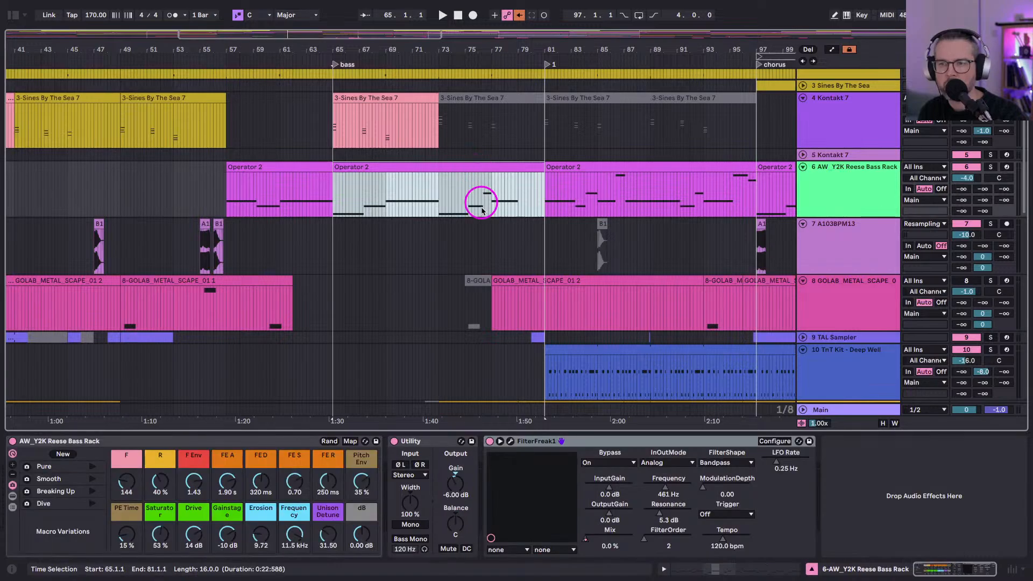
pyautogui.scroll(-3, 479, 216)
pyautogui.scroll(-1, 486, 276)
pyautogui.click(389, 173)
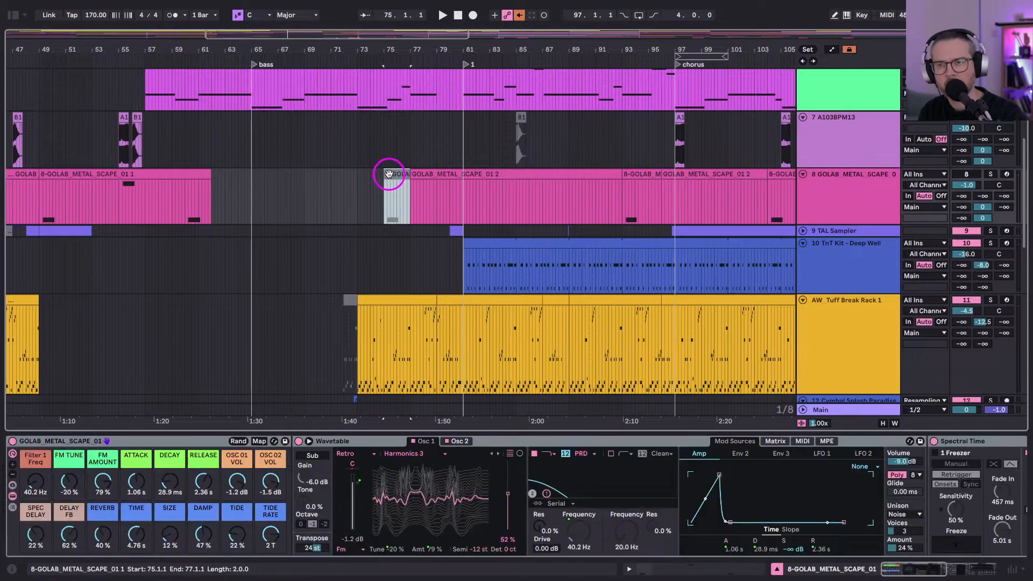
pyautogui.press('space')
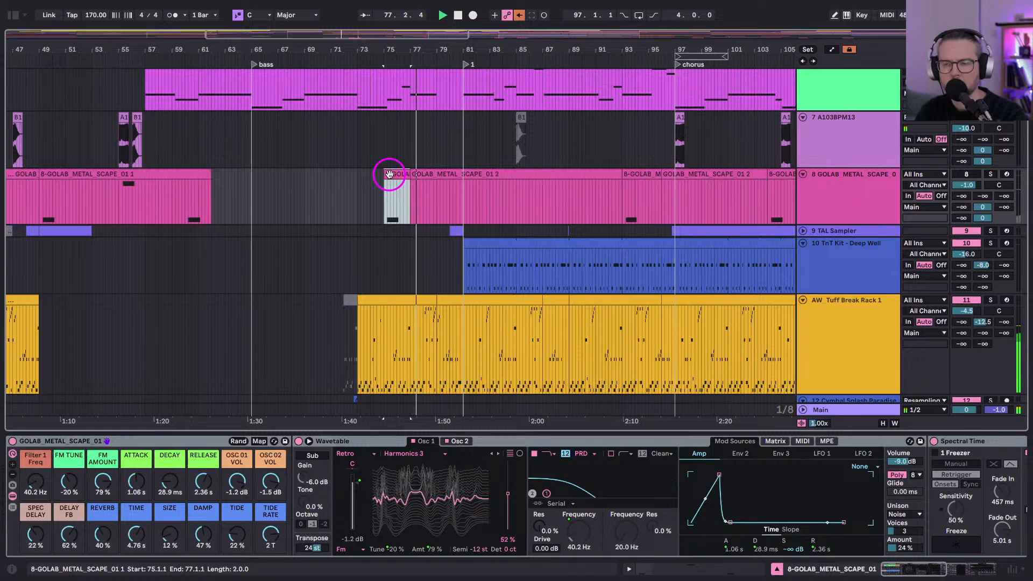
# Examine the notes of the AW_Tuff Break Rack clip that leads from bar 79 into bar 81.
pyautogui.scroll(-10, 390, 195)
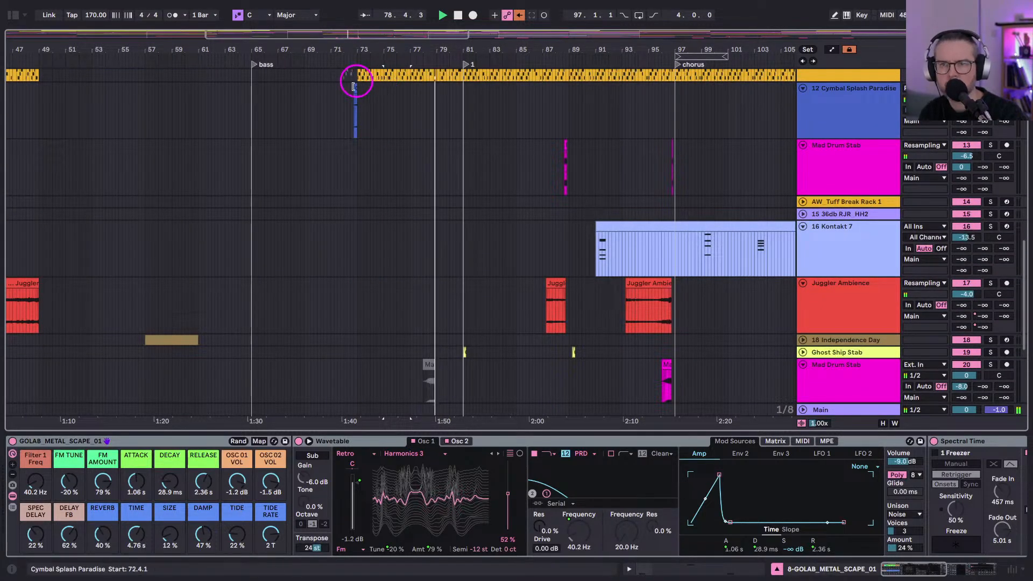
pyautogui.scroll(3, 356, 96)
pyautogui.doubleClick(445, 104)
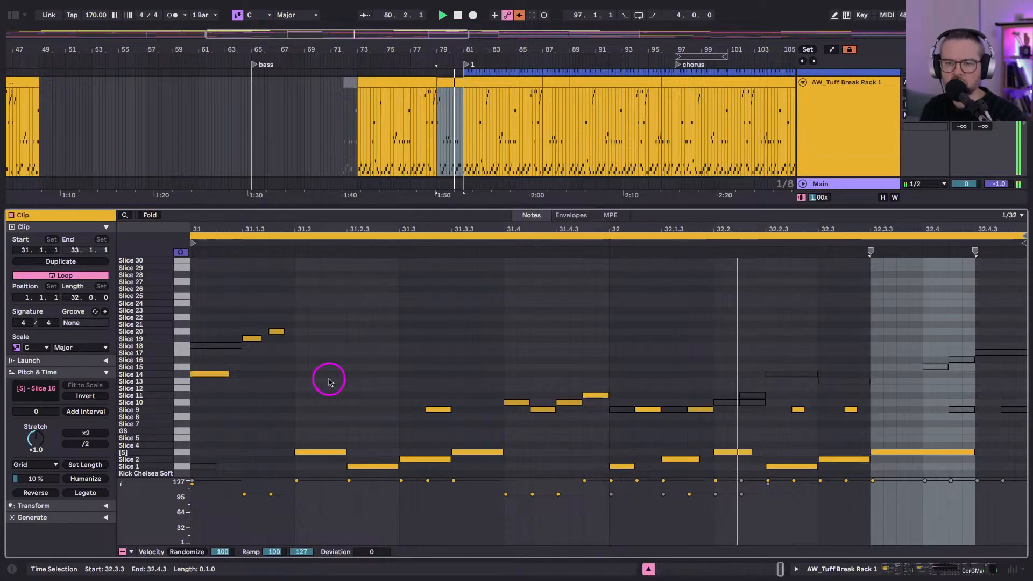
pyautogui.scroll(-3, 330, 382)
pyautogui.moveTo(326, 376); pyautogui.dragTo(316, 409)
pyautogui.press('space')
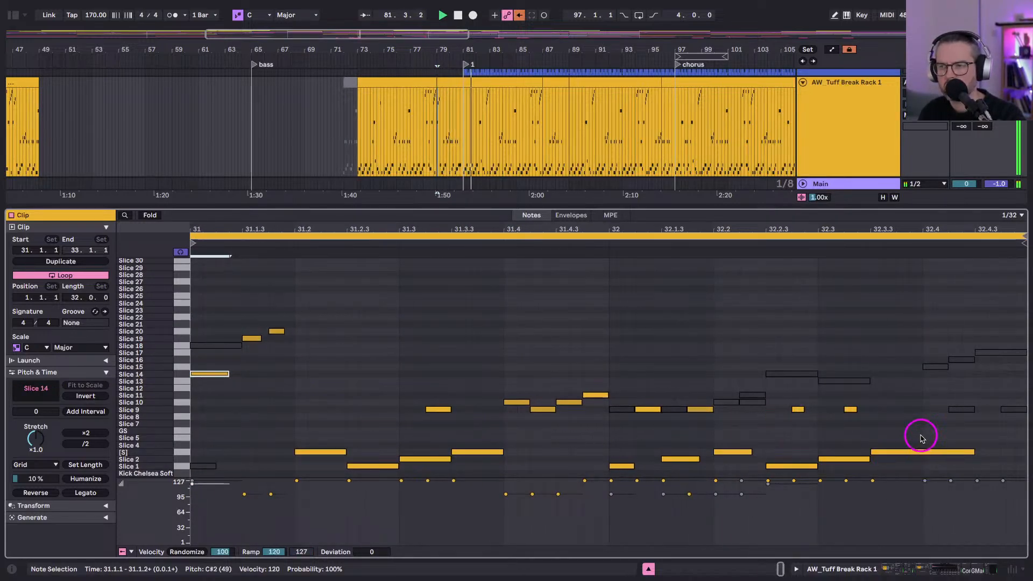
pyautogui.hotkey('shift', 'Tab')
# Play from the bass marker and set the EQ Eight low cut on the 2 Sines By The Sea track to 135 Hz with a Q of 0.56.
pyautogui.scroll(-5, 521, 269)
pyautogui.scroll(4, 491, 258)
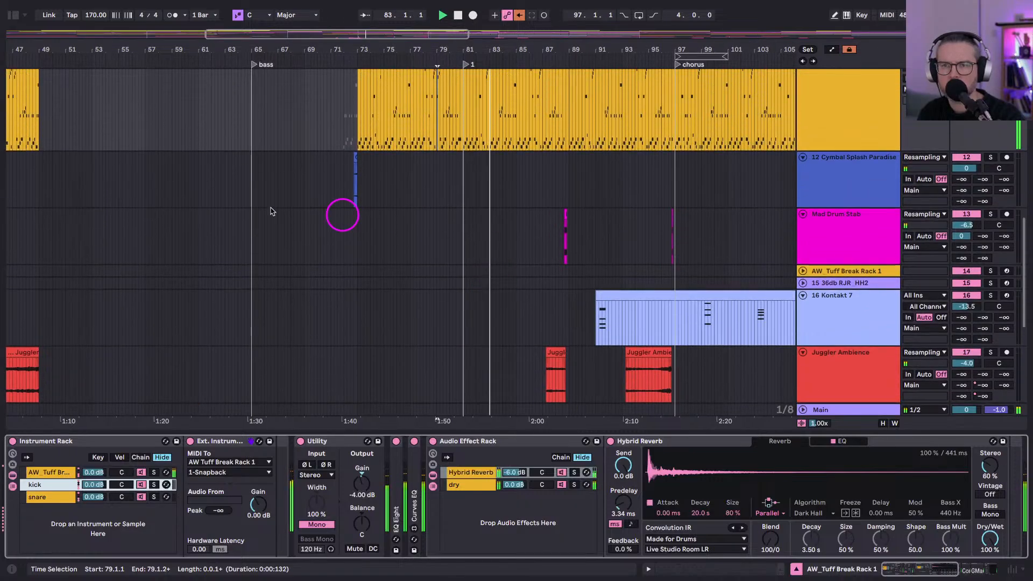
pyautogui.click(251, 193)
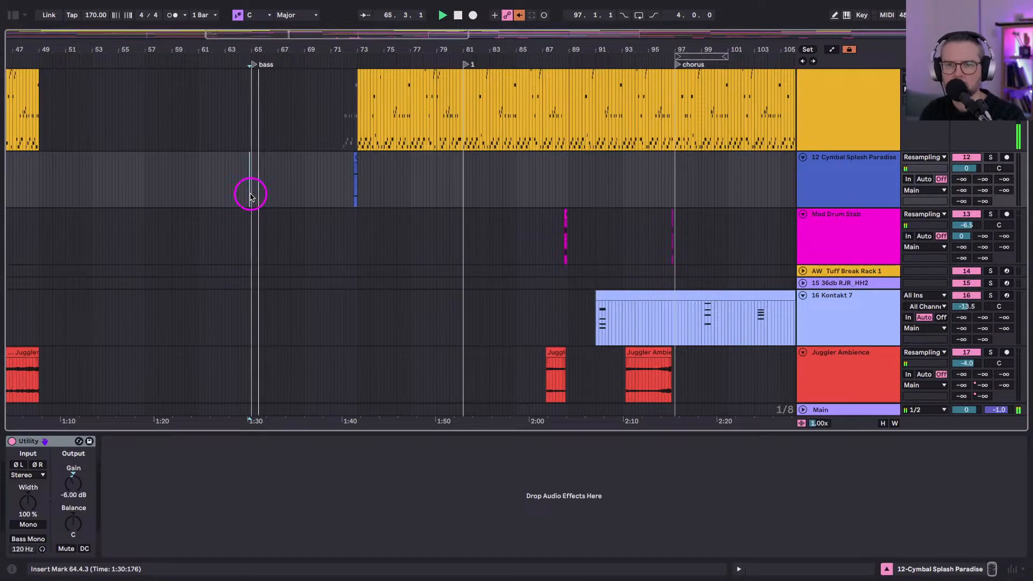
pyautogui.scroll(3, 434, 208)
pyautogui.scroll(10, 434, 209)
pyautogui.click(718, 153)
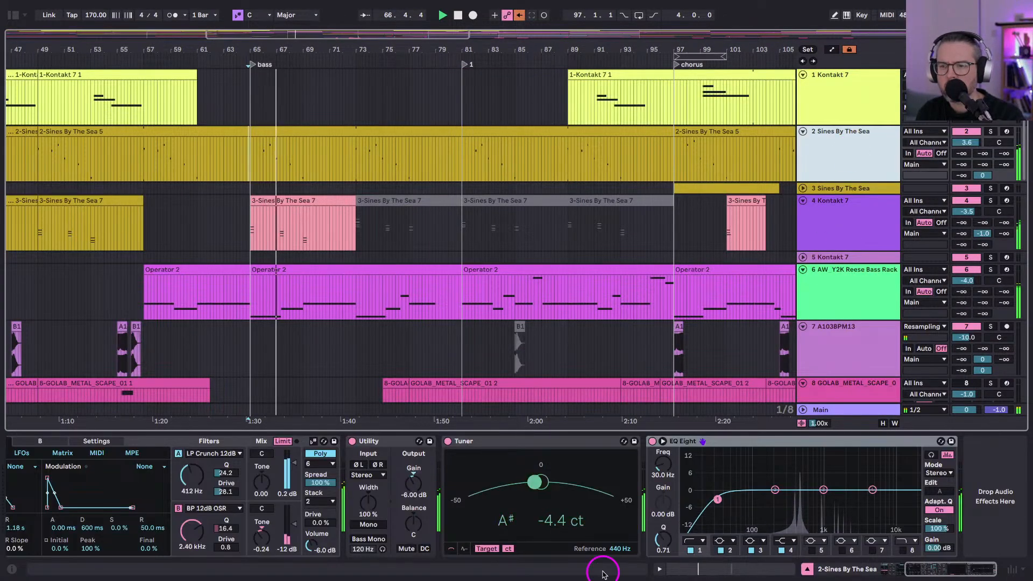
pyautogui.moveTo(659, 461); pyautogui.dragTo(660, 483)
pyautogui.moveTo(777, 499); pyautogui.dragTo(764, 504)
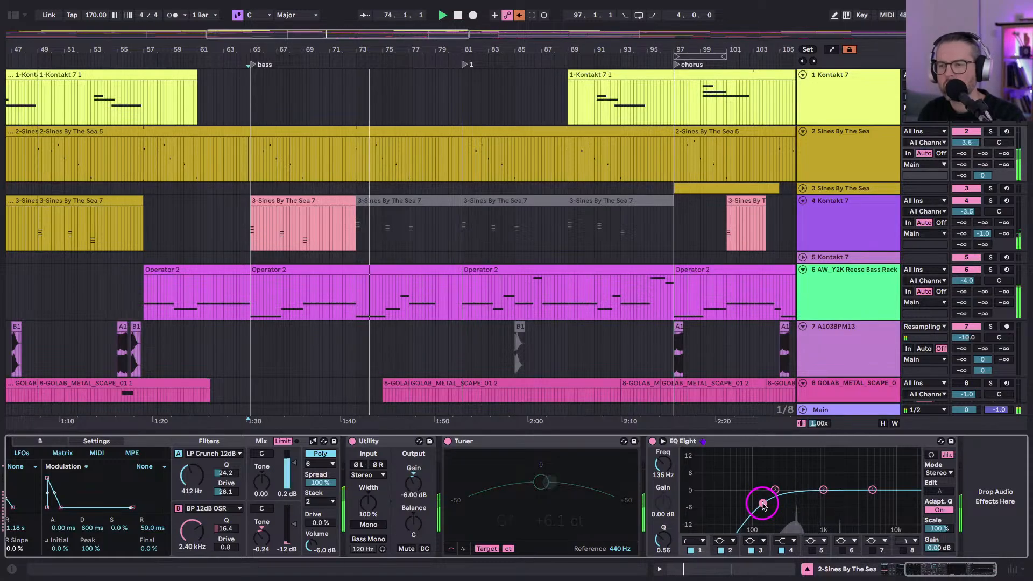
# Set the Cymbal Splash Paradise track's ValhallaShimmer send to 0 dB and audition the reversed cymbal soloed from bar 71.4.
pyautogui.scroll(-8, 327, 185)
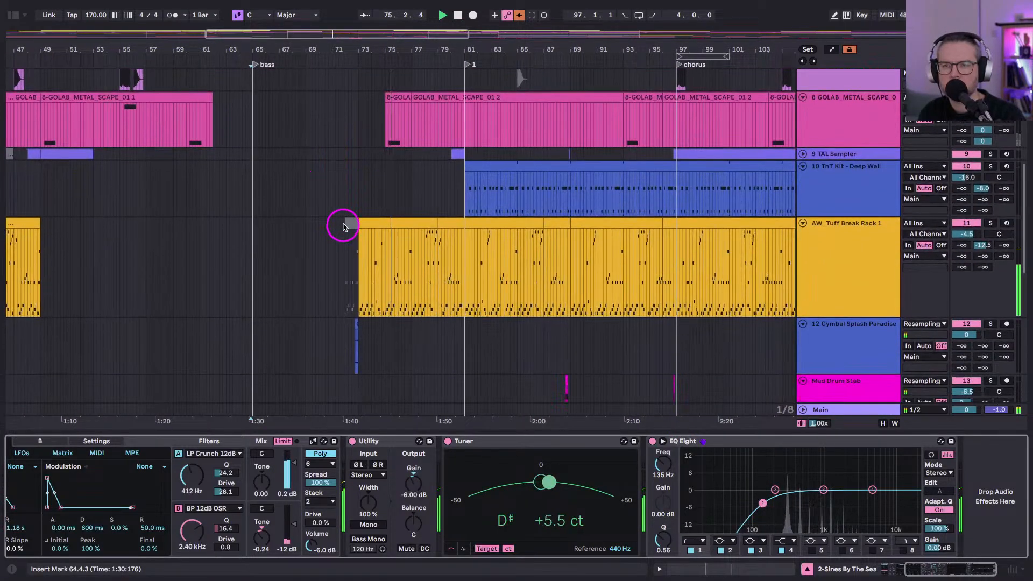
pyautogui.scroll(-6, 344, 227)
pyautogui.hscroll(-2, 343, 228)
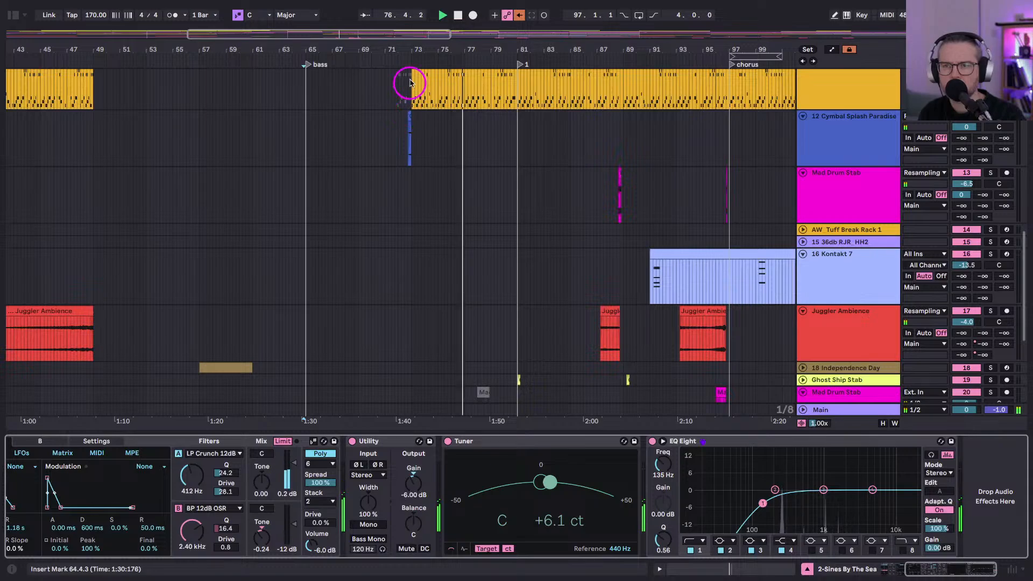
pyautogui.moveTo(410, 46)
pyautogui.mouseDown()
pyautogui.moveTo(410, 86)
pyautogui.moveTo(371, 117)
pyautogui.moveTo(415, 120)
pyautogui.moveTo(350, 126)
pyautogui.mouseUp()
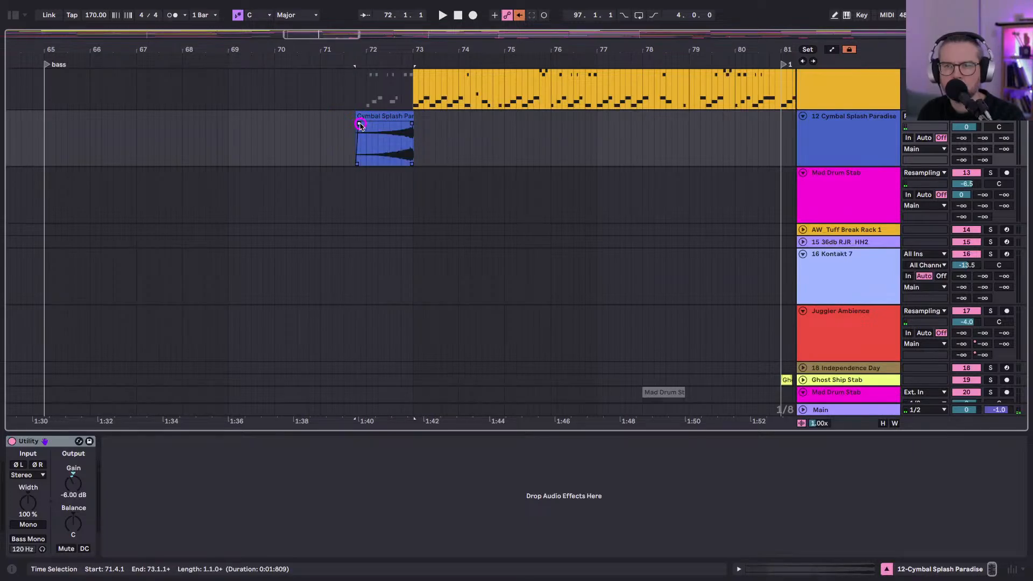
pyautogui.press('space')
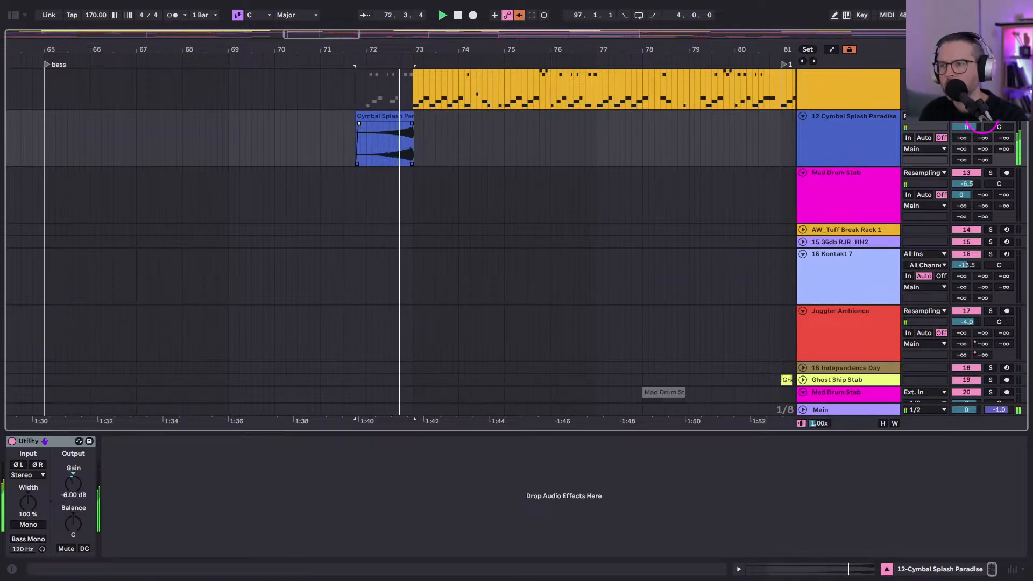
pyautogui.moveTo(982, 160); pyautogui.dragTo(982, 140)
pyautogui.press('space')
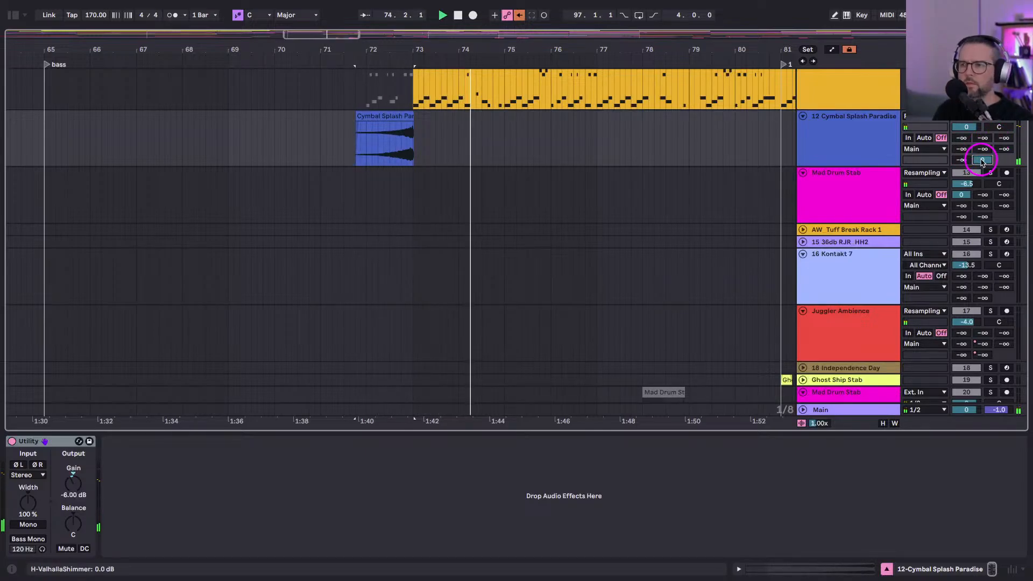
pyautogui.press('Tab')
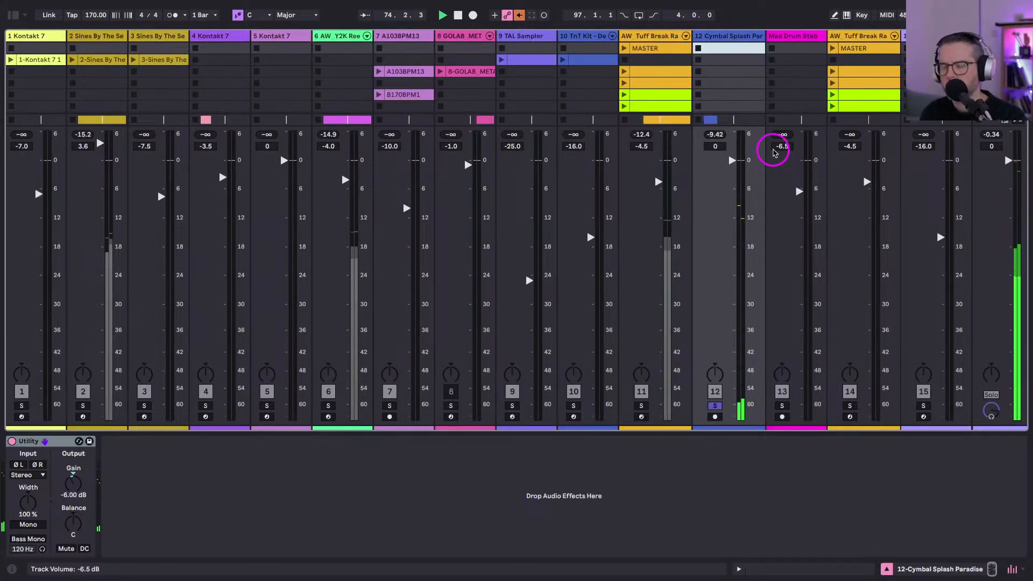
pyautogui.press('Tab')
# Insert an audio track below the cymbal track and set the cymbal's E Echo send to -9 dB.
pyautogui.click(827, 138)
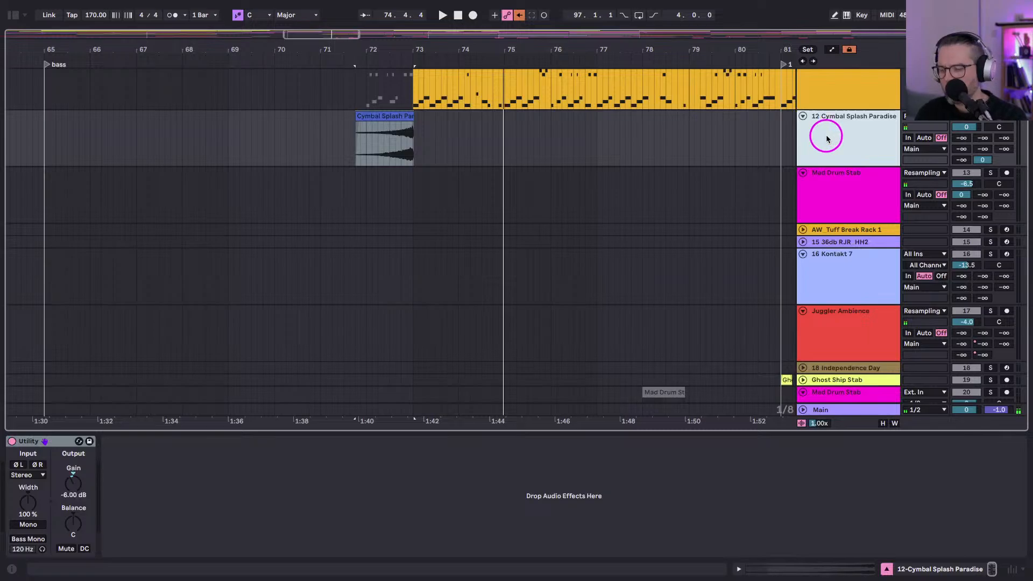
pyautogui.hotkey('ctrl', 't')
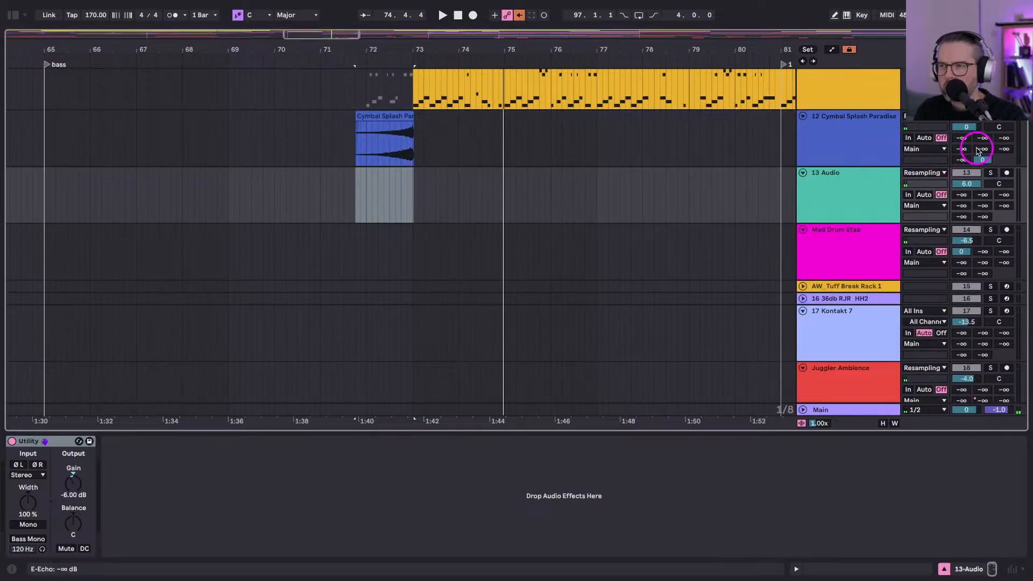
pyautogui.press('space')
pyautogui.moveTo(977, 149); pyautogui.dragTo(978, 150)
pyautogui.press('space')
# Rename the new audio track splash!
pyautogui.click(847, 143)
pyautogui.click(565, 187)
pyautogui.click(808, 195)
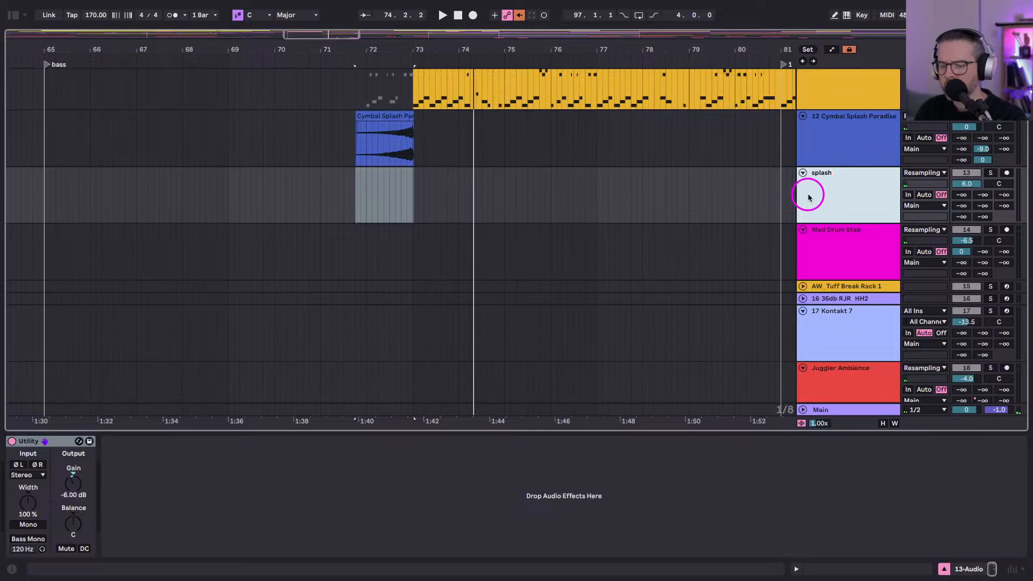
# Show the return tracks and examine the settings of the ValhallaShimmer and E Echo returns.
pyautogui.press('super+alt+r')
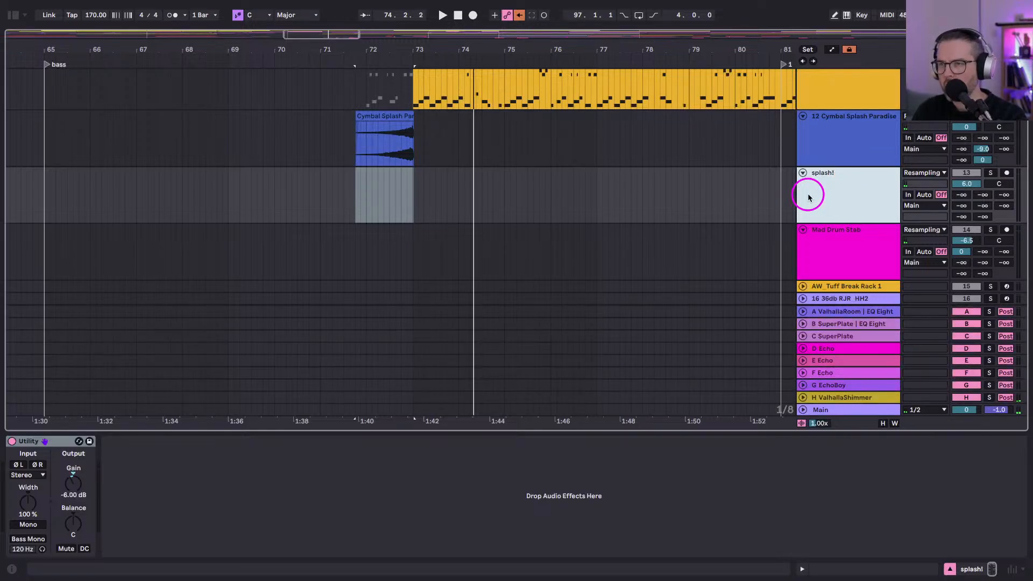
pyautogui.click(836, 398)
pyautogui.click(31, 442)
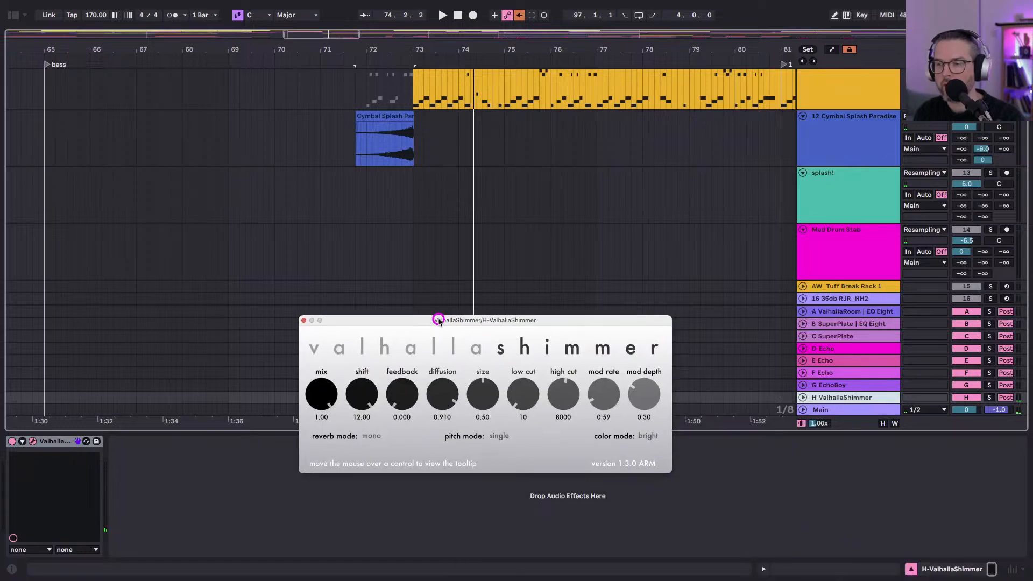
pyautogui.moveTo(436, 316); pyautogui.dragTo(350, 238)
pyautogui.click(821, 361)
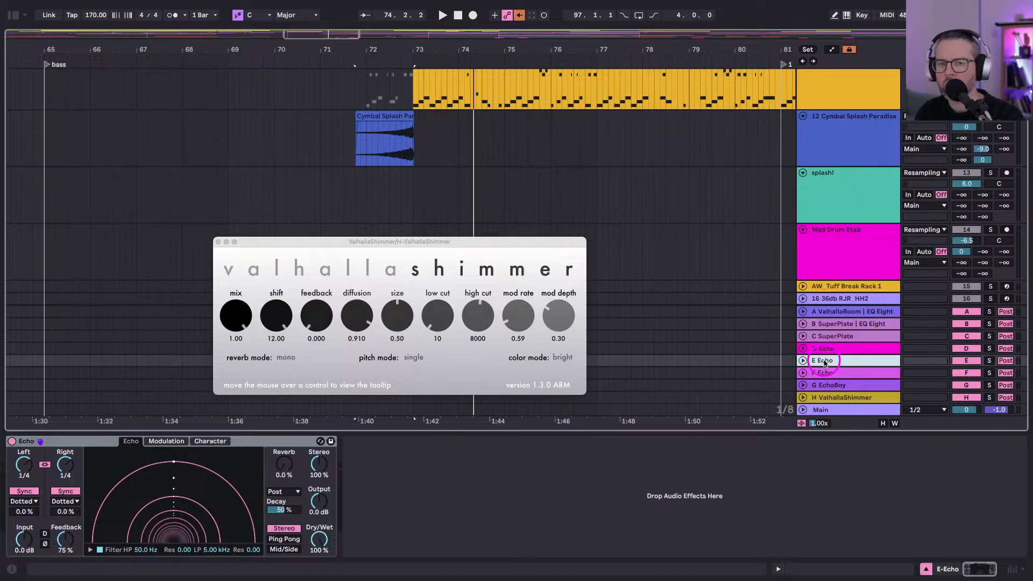
pyautogui.click(219, 243)
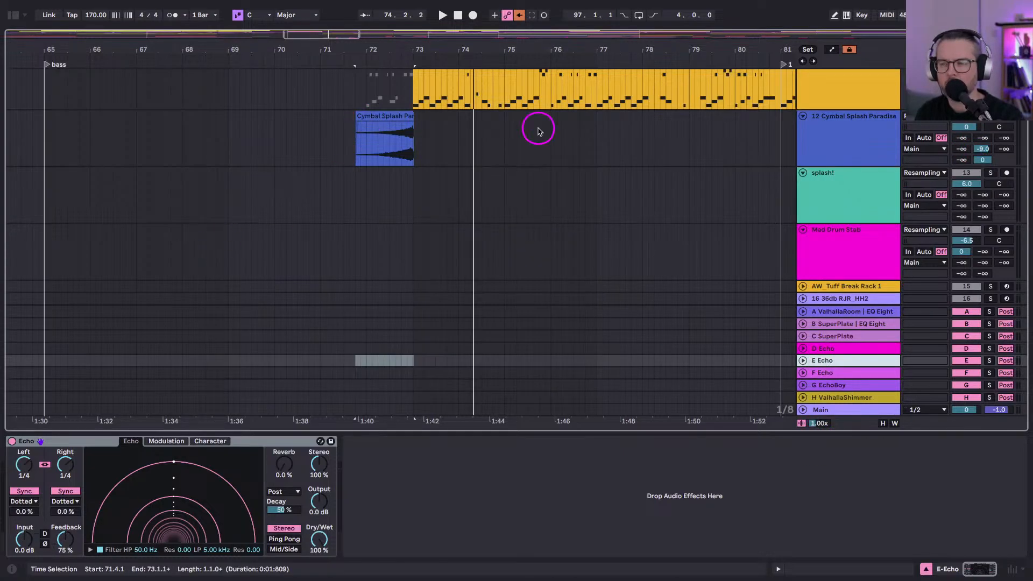
# Arm the splash! track and record the cymbal with its send effects by resampling from bar 71.4 to just past bar 81.
pyautogui.click(834, 134)
pyautogui.click(843, 212)
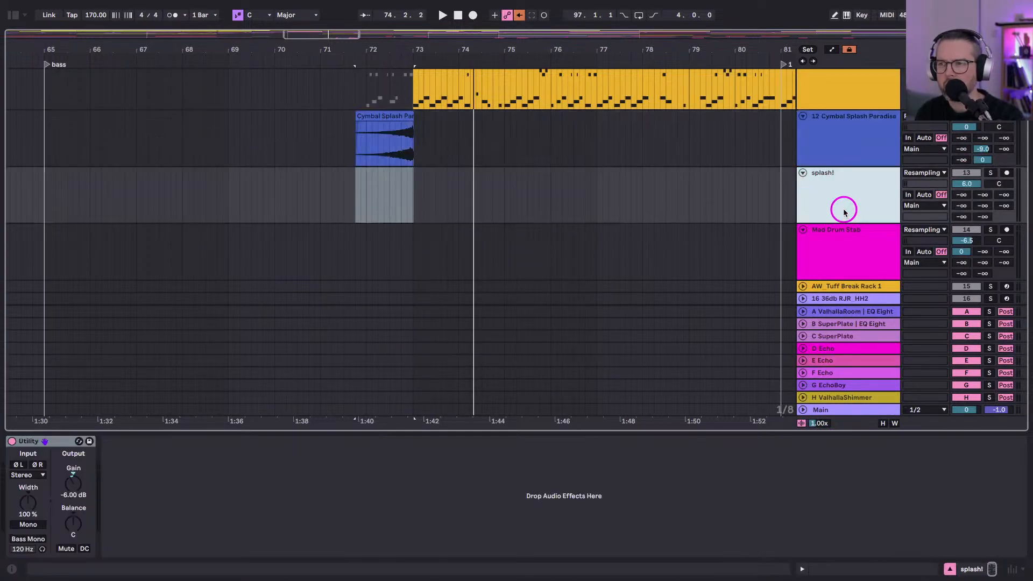
pyautogui.click(1006, 172)
pyautogui.click(461, 217)
pyautogui.click(356, 196)
pyautogui.moveTo(378, 46); pyautogui.dragTo(379, 27)
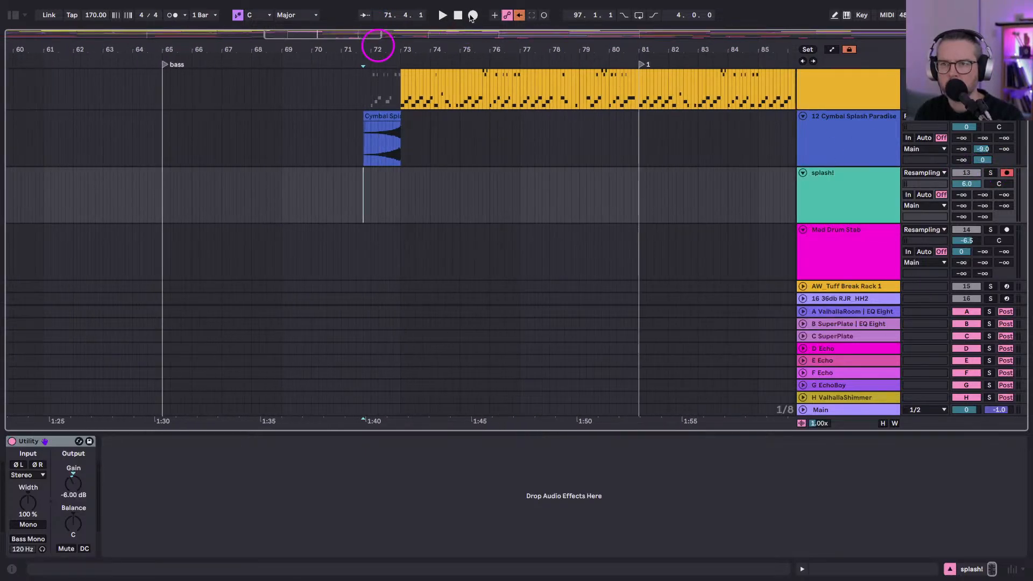
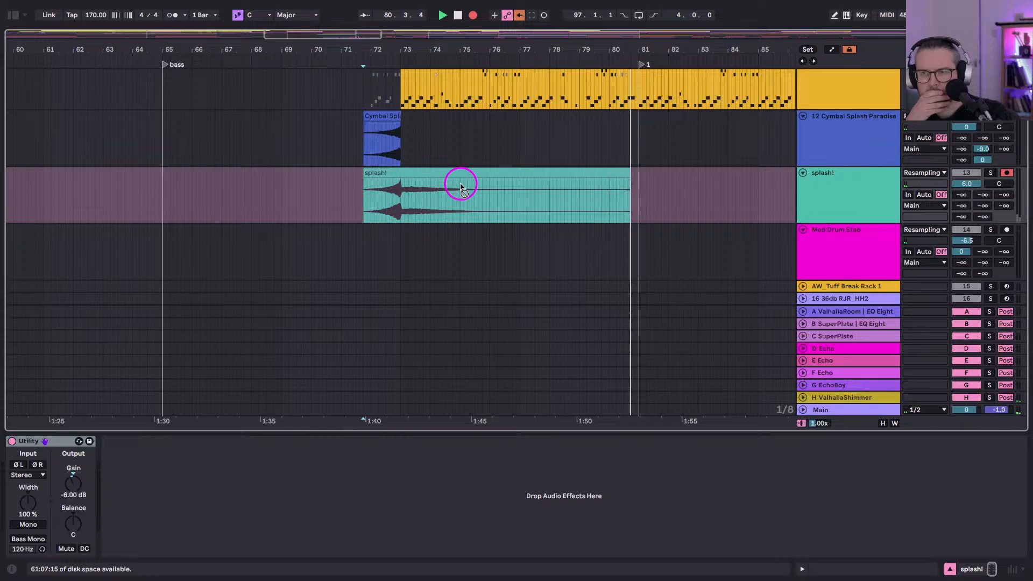
pyautogui.press('space')
# Duplicate the splash! track and delete the copied recording from the duplicate.
pyautogui.click(865, 200)
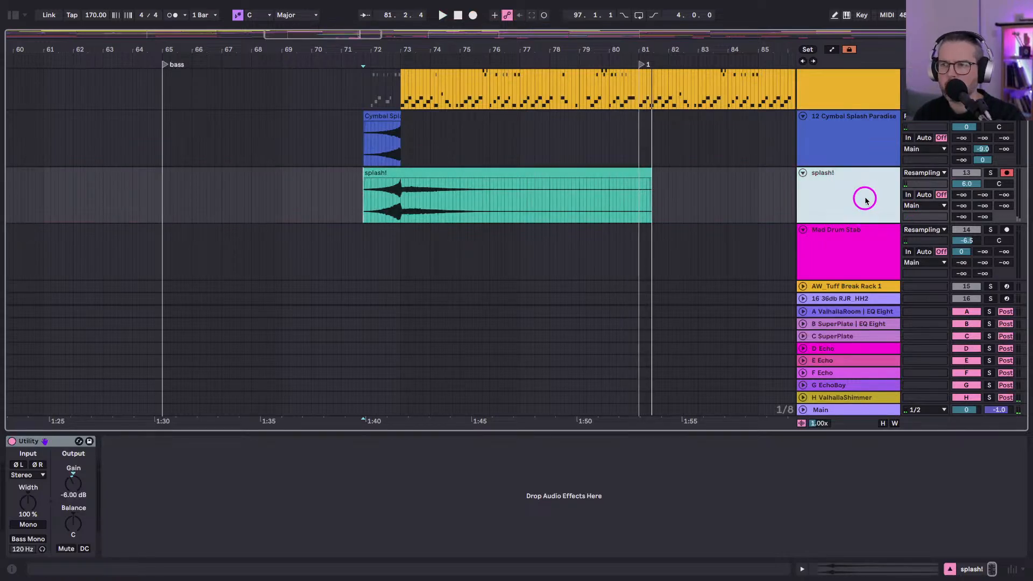
pyautogui.press('super+d')
pyautogui.scroll(-1, 463, 185)
pyautogui.click(386, 209)
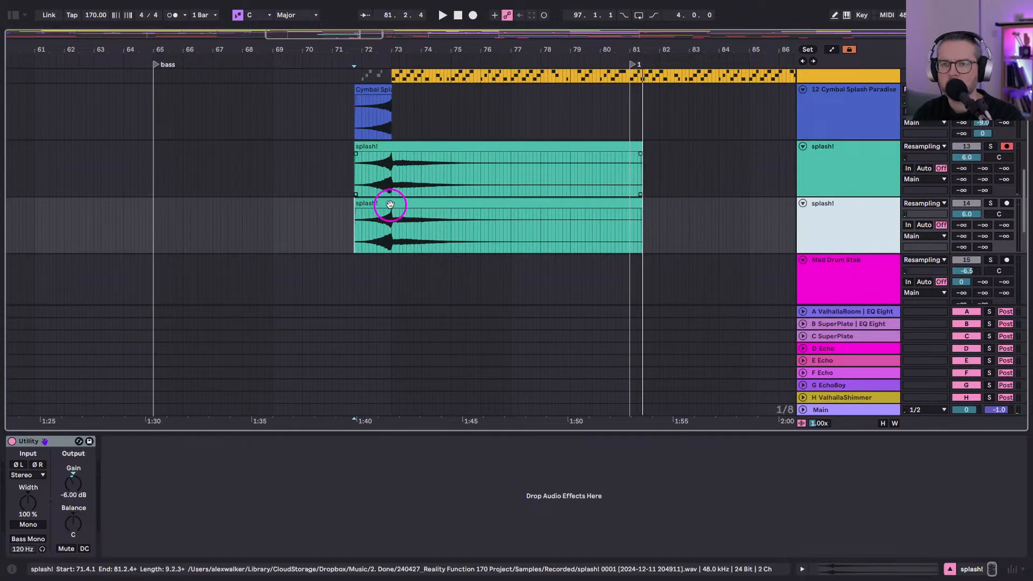
# Reverse the cymbal clip on the Cymbal Splash Paradise track.
pyautogui.click(357, 94)
pyautogui.click(838, 89)
pyautogui.click(368, 229)
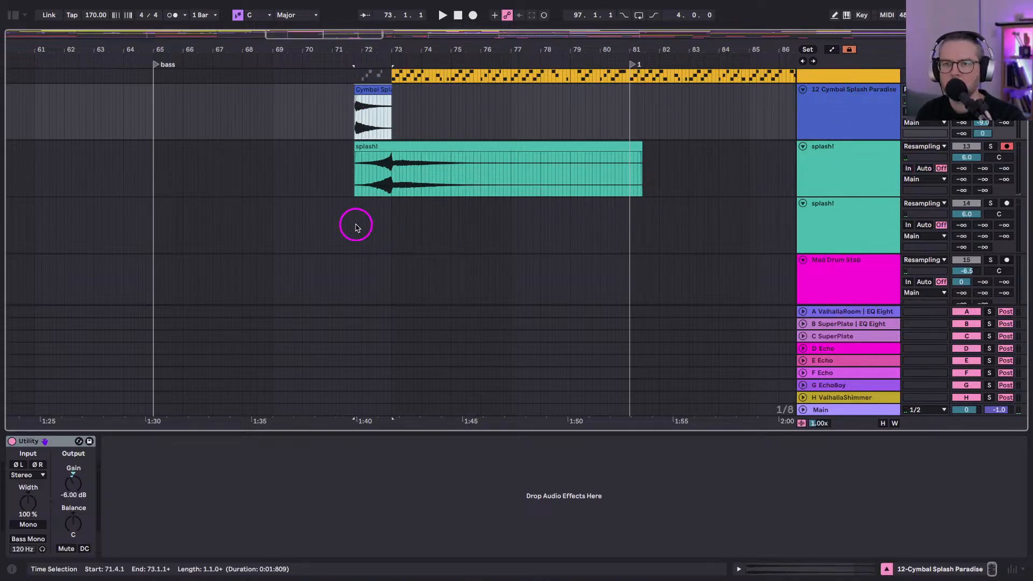
# Try to record the flipped cymbal with its effects onto the second splash! track from bar 71.4, and undo the take.
pyautogui.click(353, 229)
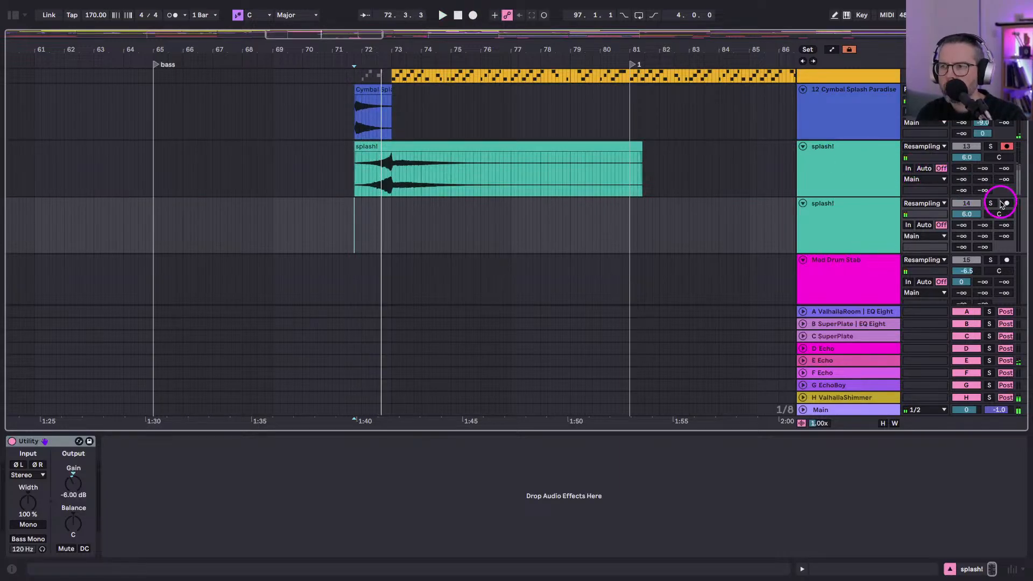
pyautogui.click(472, 15)
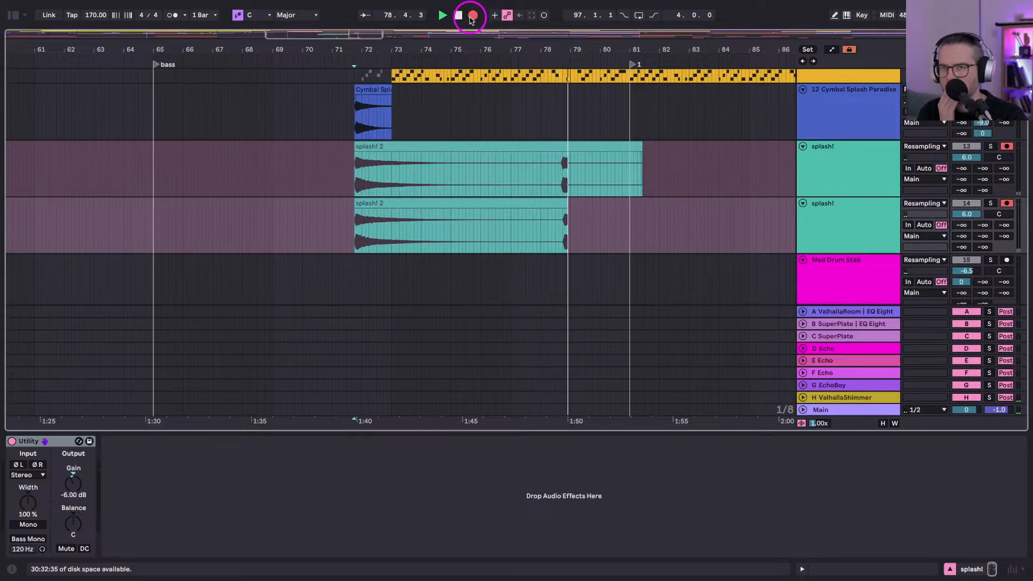
pyautogui.click(471, 17)
pyautogui.hotkey('ctrl', 'z')
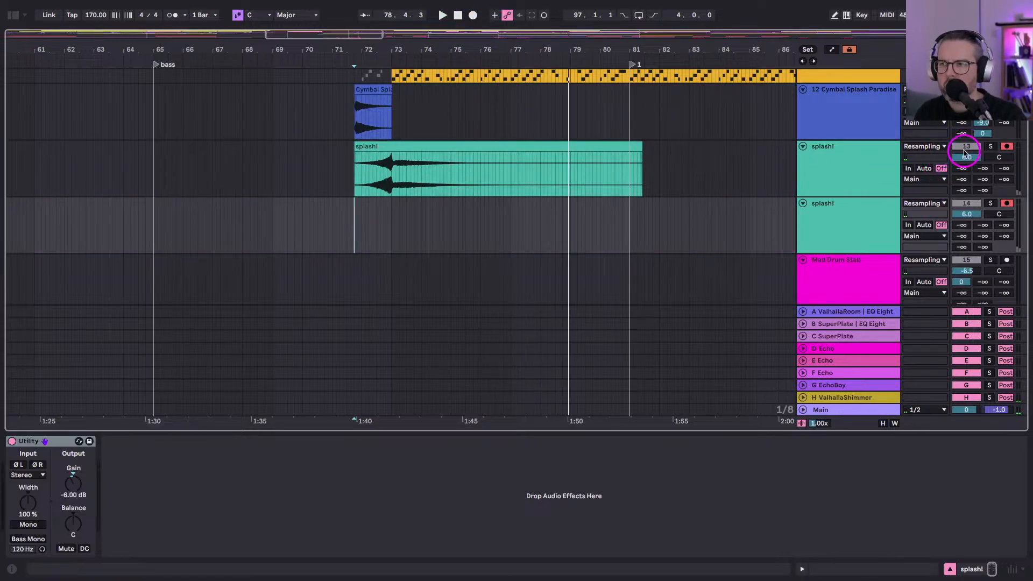
# Play the dry Cymbal Splash Paradise clip from bar 71.4 with the second splash! track disarmed, checking how its start sounds.
pyautogui.press('space')
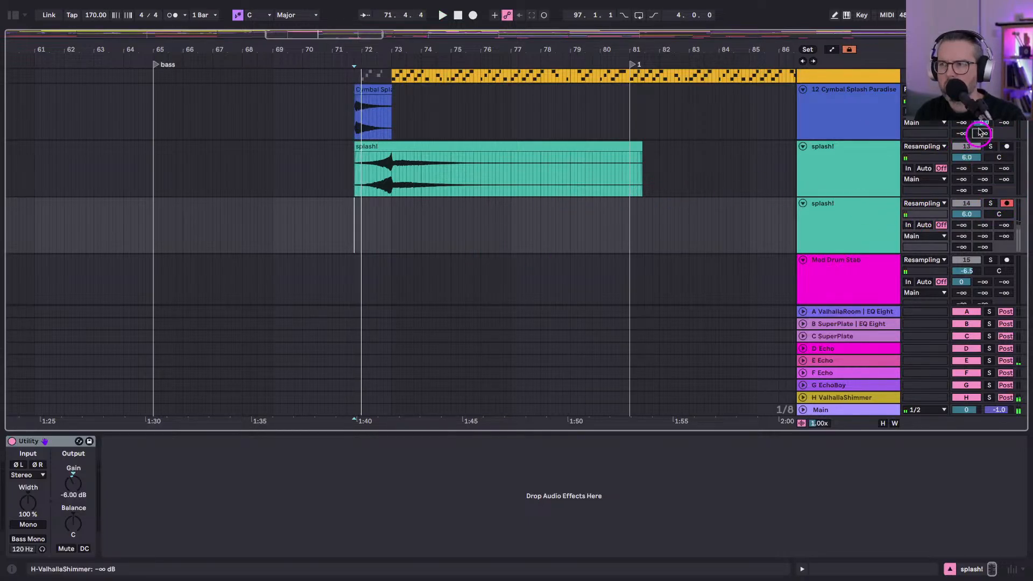
pyautogui.click(1007, 204)
pyautogui.press('space')
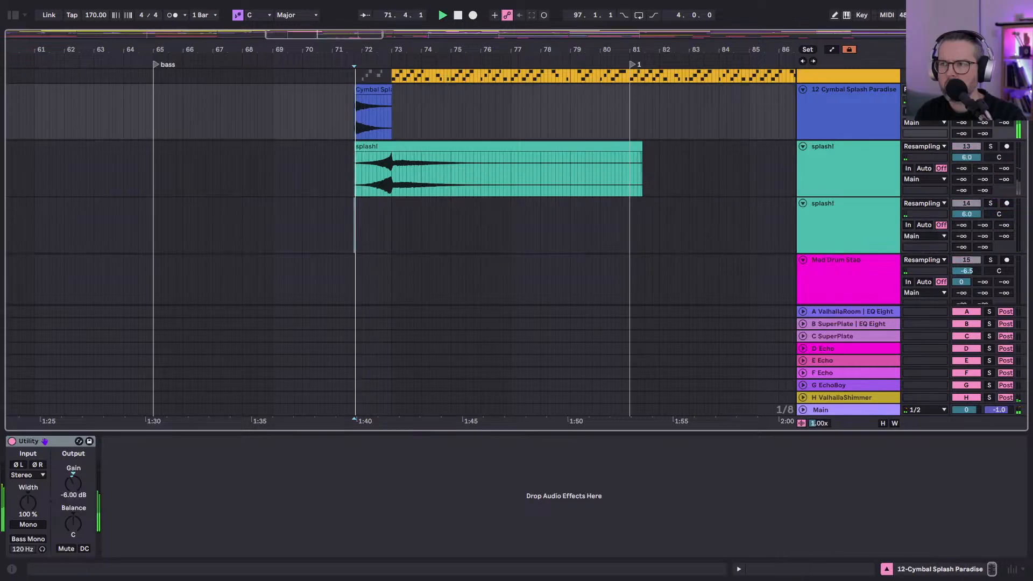
pyautogui.press('space')
pyautogui.press('space')
pyautogui.click(599, 103)
pyautogui.moveTo(361, 52); pyautogui.dragTo(358, 46)
pyautogui.click(339, 92)
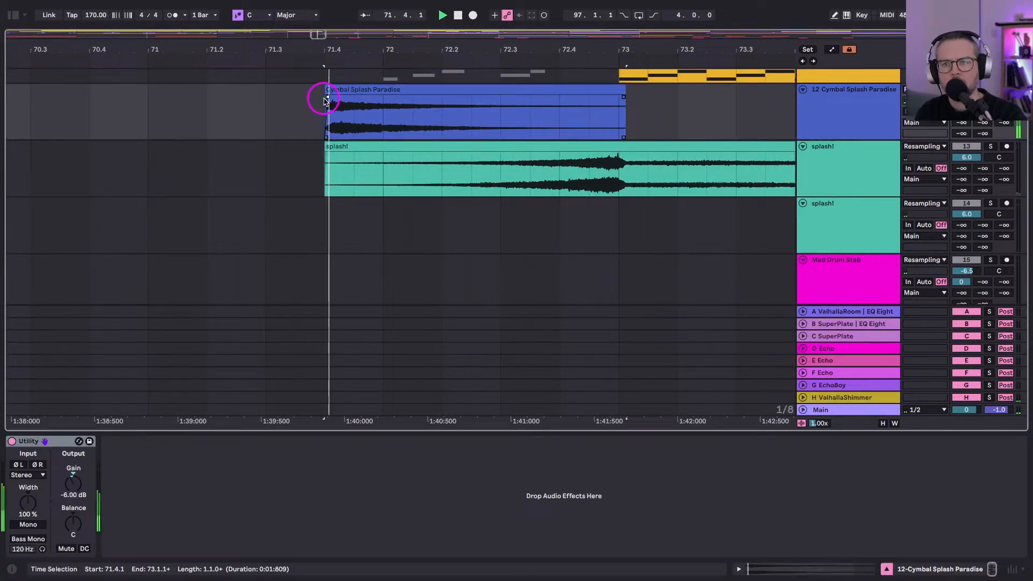
pyautogui.press('space')
pyautogui.press('space')
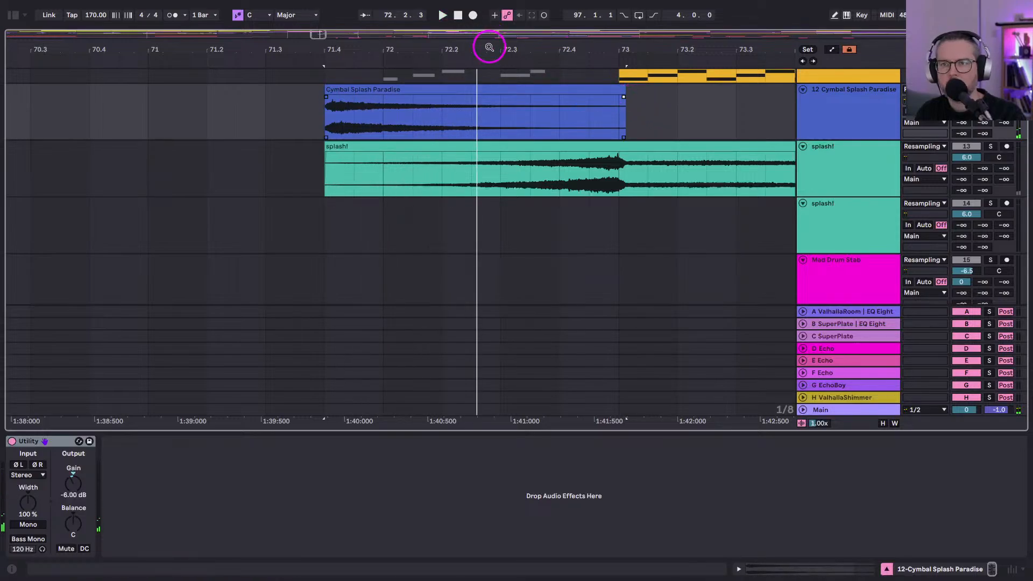
# Record the cymbal by resampling onto the second splash! track from bar 71.4 to bar 81, with the Echo send at -6 dB.
pyautogui.moveTo(489, 41); pyautogui.dragTo(487, 34)
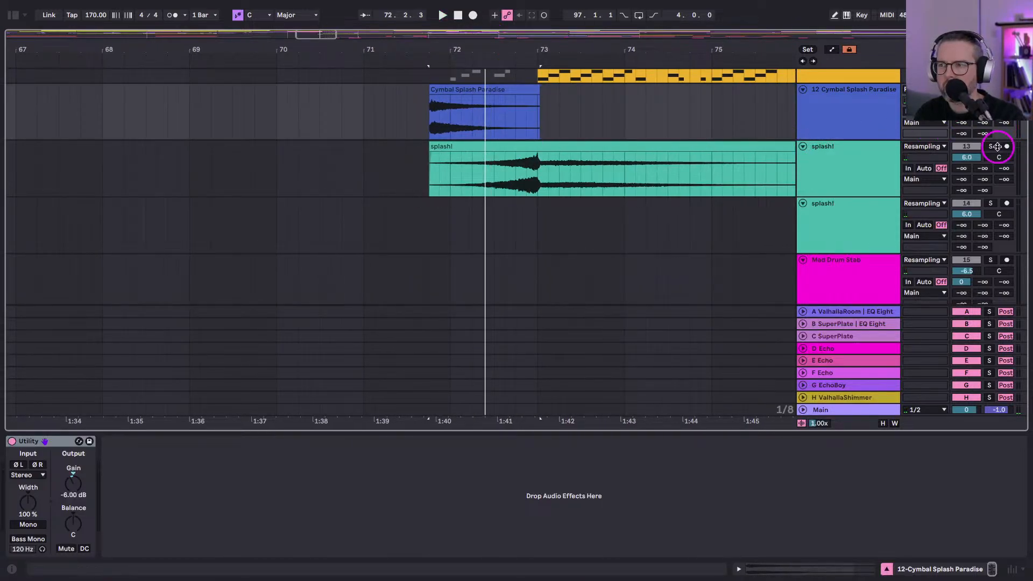
pyautogui.hscroll(1, 376, 222)
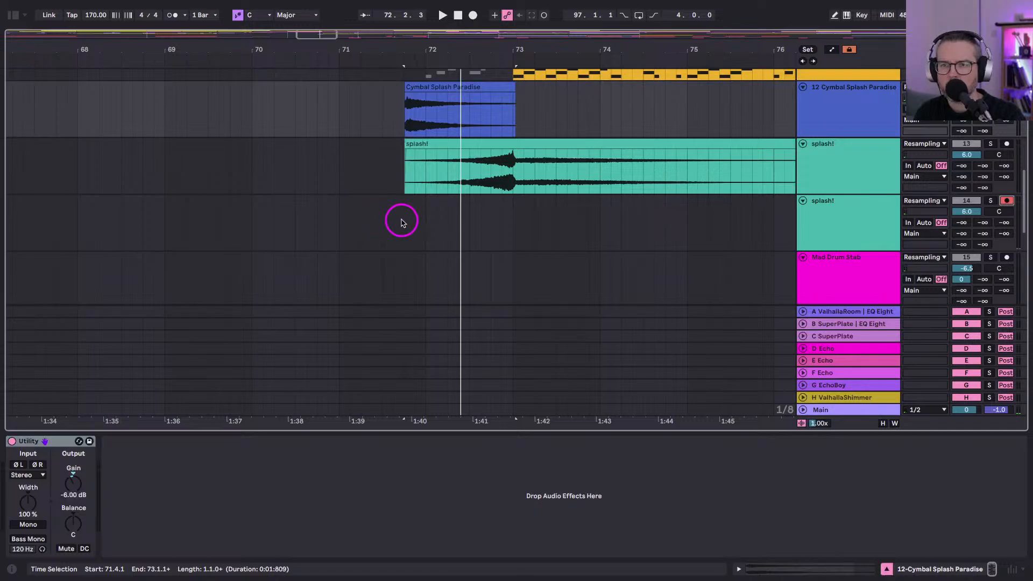
pyautogui.click(401, 222)
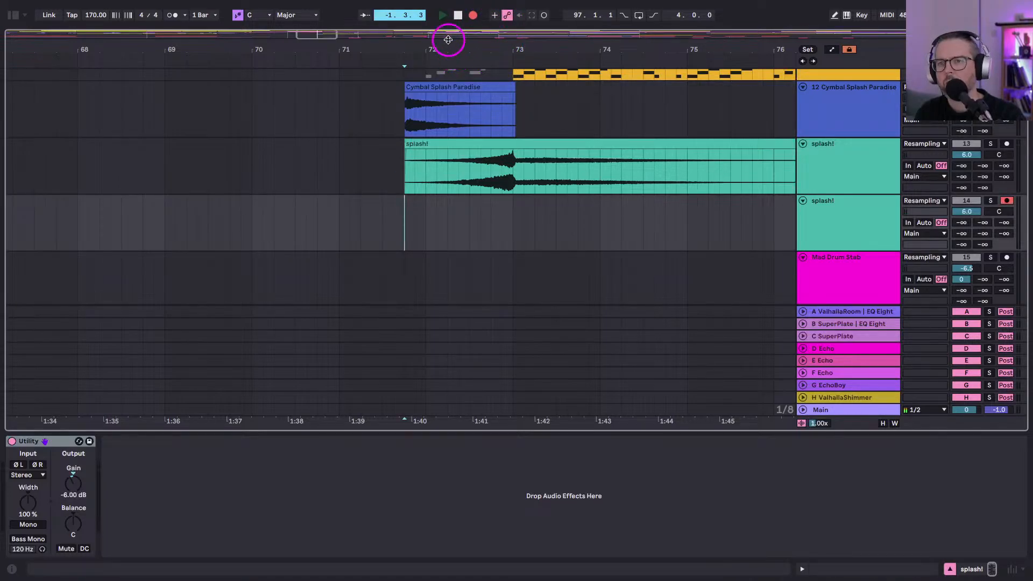
pyautogui.press('space')
pyautogui.hotkey('ctrl', 'z')
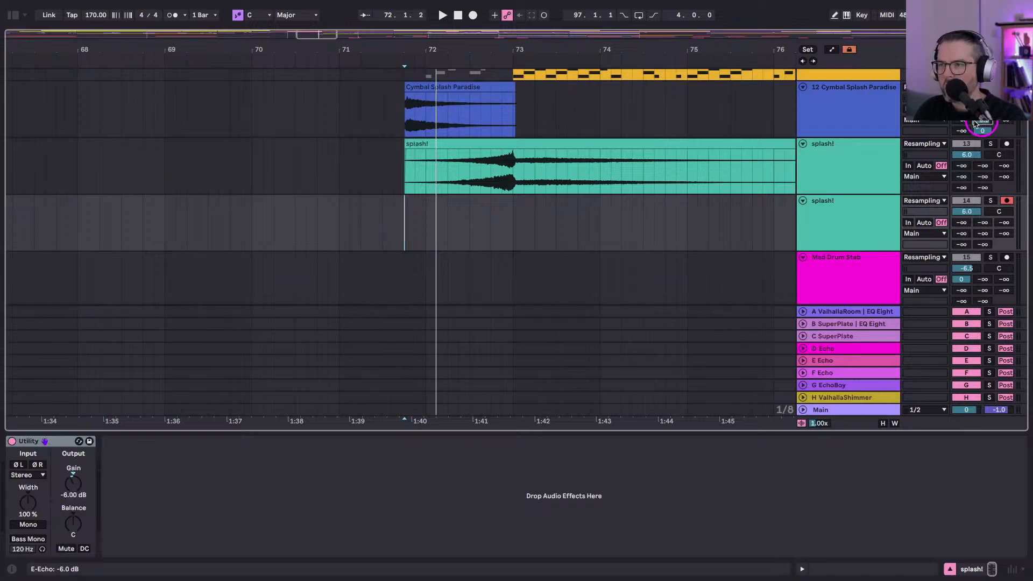
pyautogui.click(471, 16)
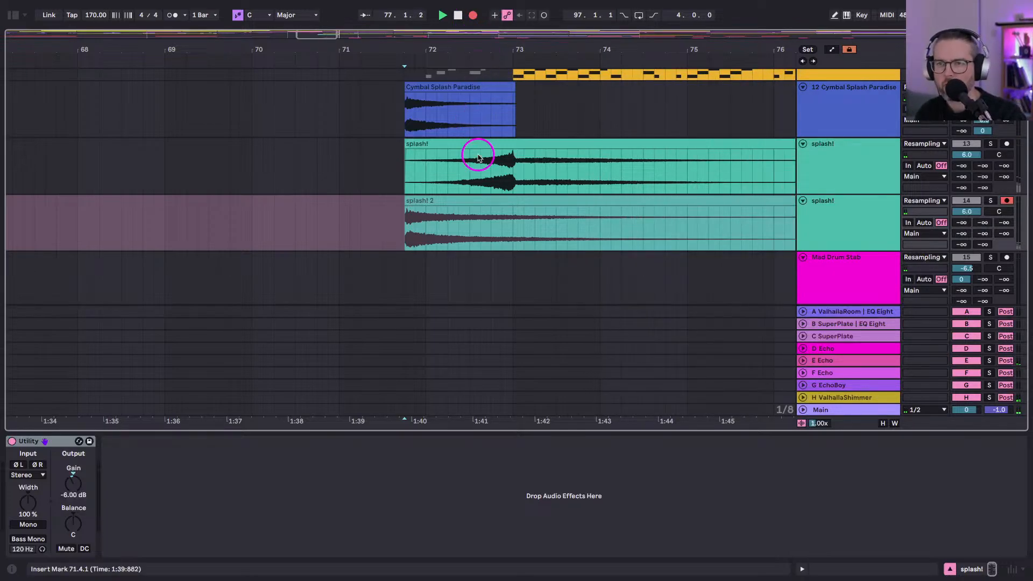
pyautogui.moveTo(391, 51); pyautogui.dragTo(392, 50)
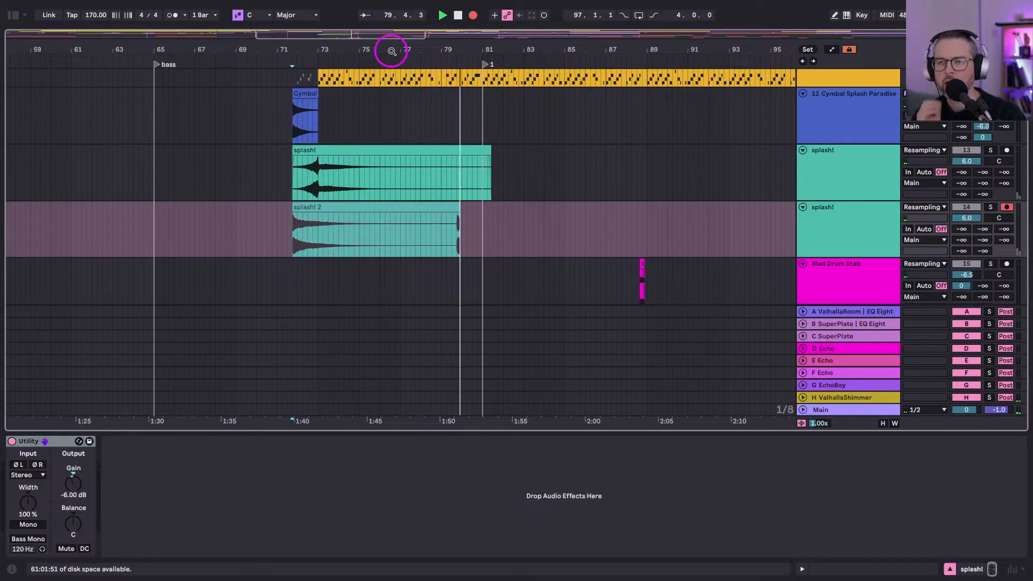
pyautogui.press('F9')
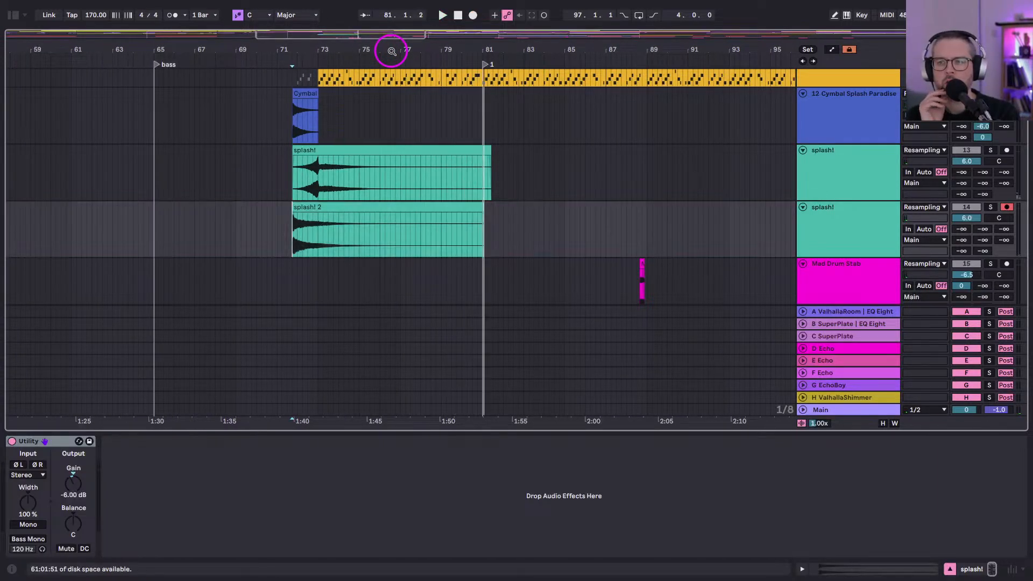
# Trim the ends of the two resampled splash clips to bar 76.
pyautogui.moveTo(483, 205); pyautogui.dragTo(379, 205)
pyautogui.moveTo(485, 153); pyautogui.dragTo(392, 156)
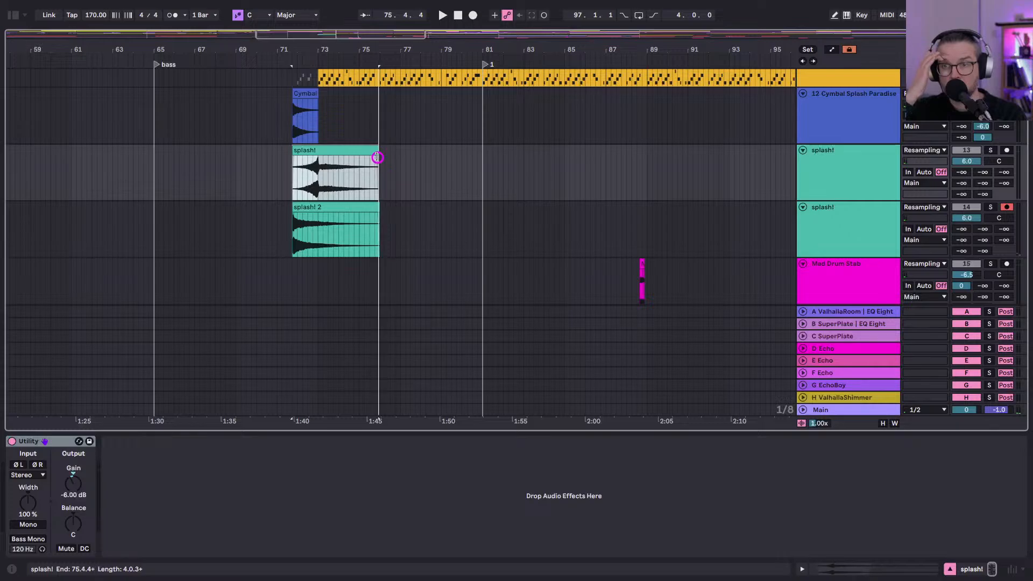
pyautogui.moveTo(379, 156); pyautogui.dragTo(380, 156)
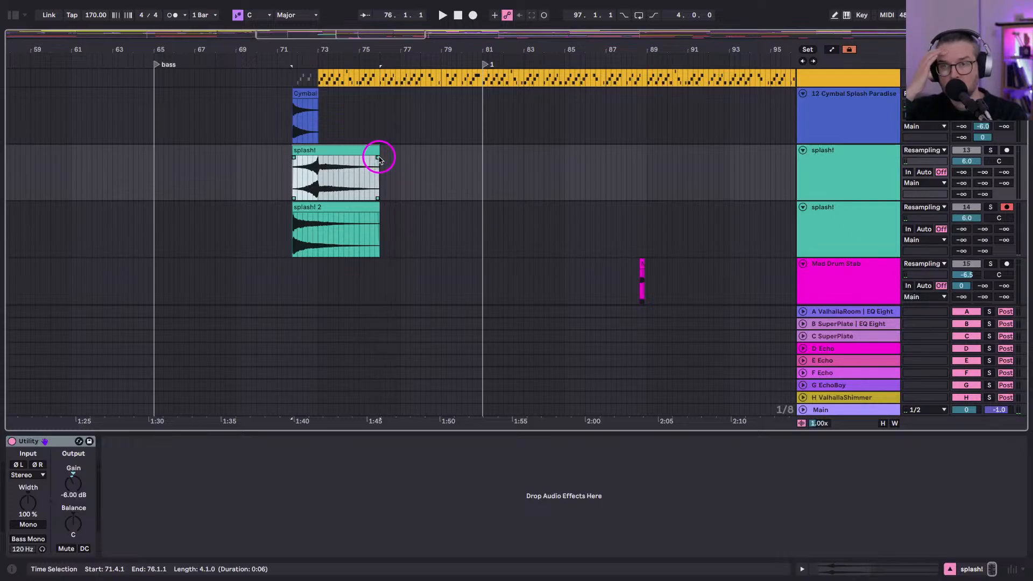
pyautogui.hscroll(-2, 341, 106)
pyautogui.moveTo(360, 49); pyautogui.dragTo(370, 113)
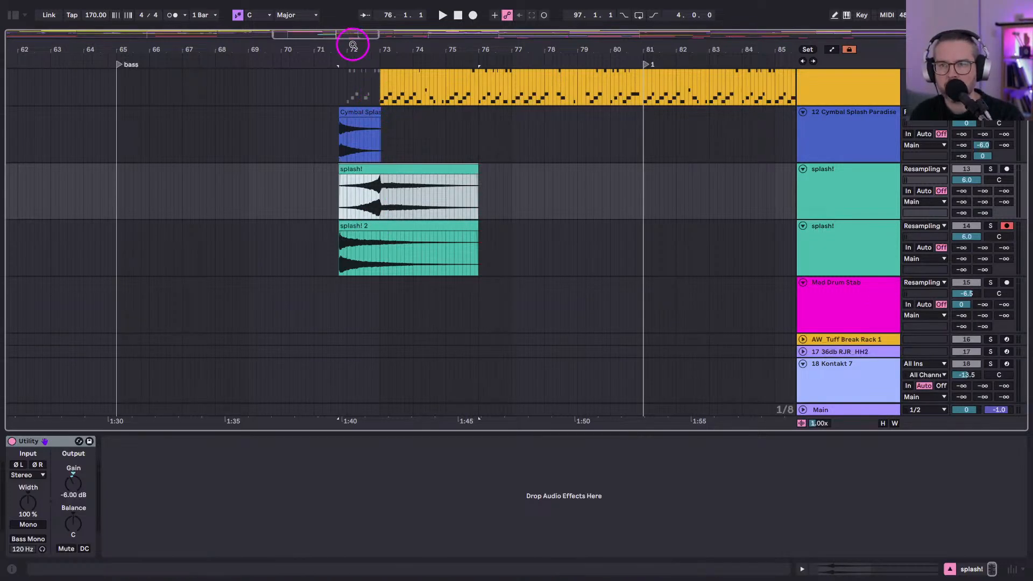
pyautogui.moveTo(352, 45); pyautogui.dragTo(352, 36)
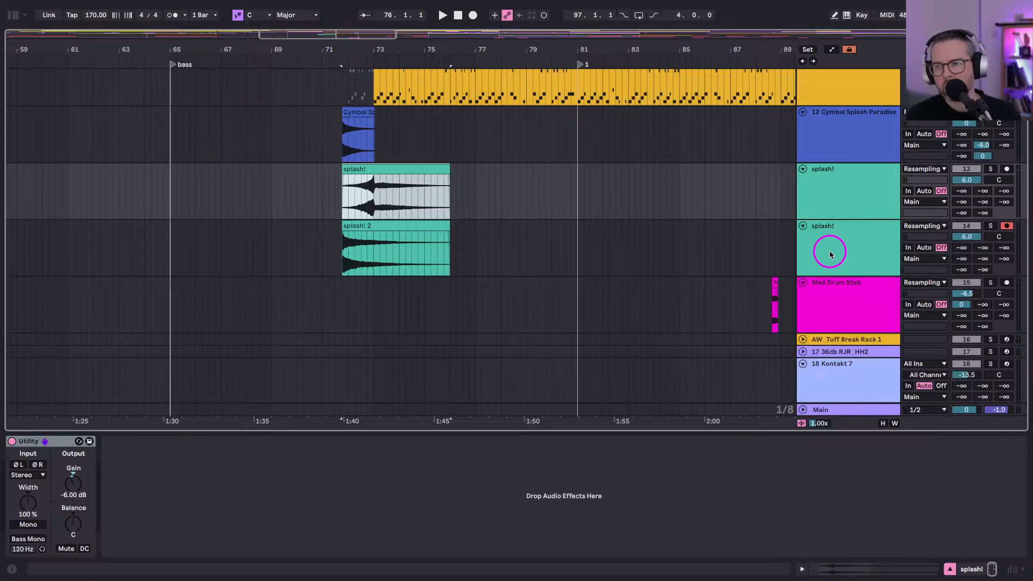
# Disarm the second splash! track and deactivate the original Cymbal Splash Paradise clip.
pyautogui.click(1007, 226)
pyautogui.click(815, 230)
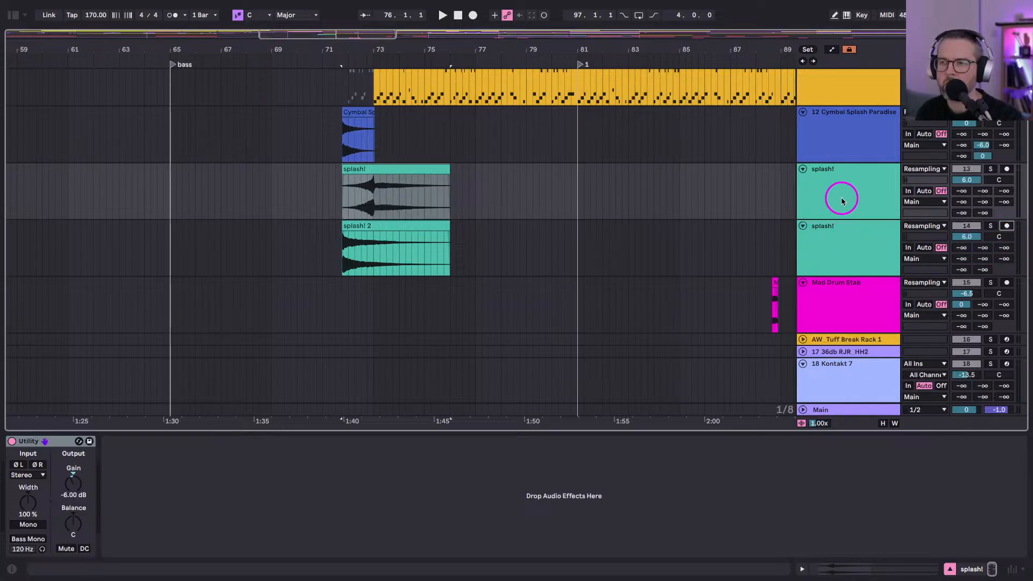
pyautogui.click(387, 226)
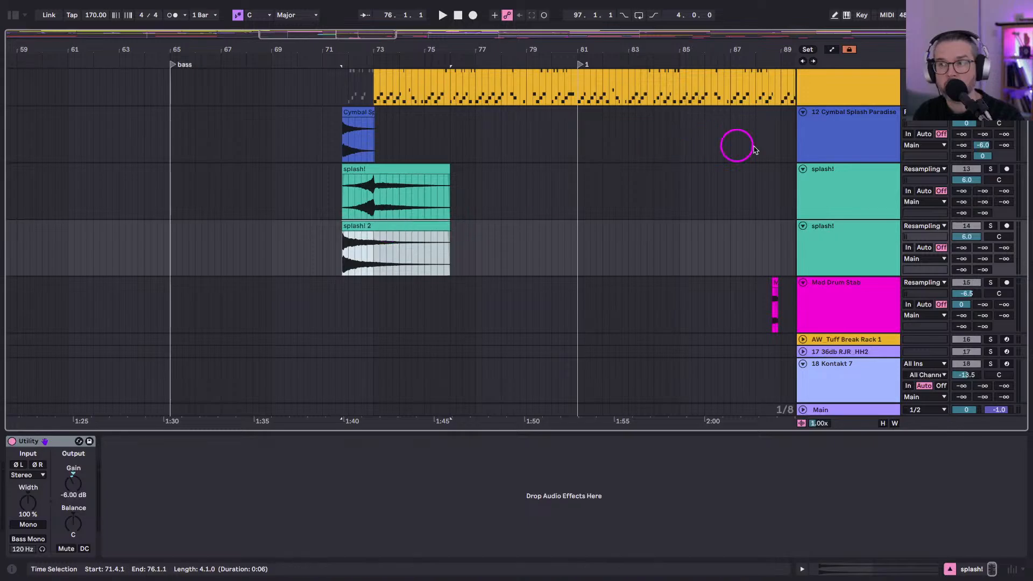
pyautogui.click(841, 146)
pyautogui.click(360, 110)
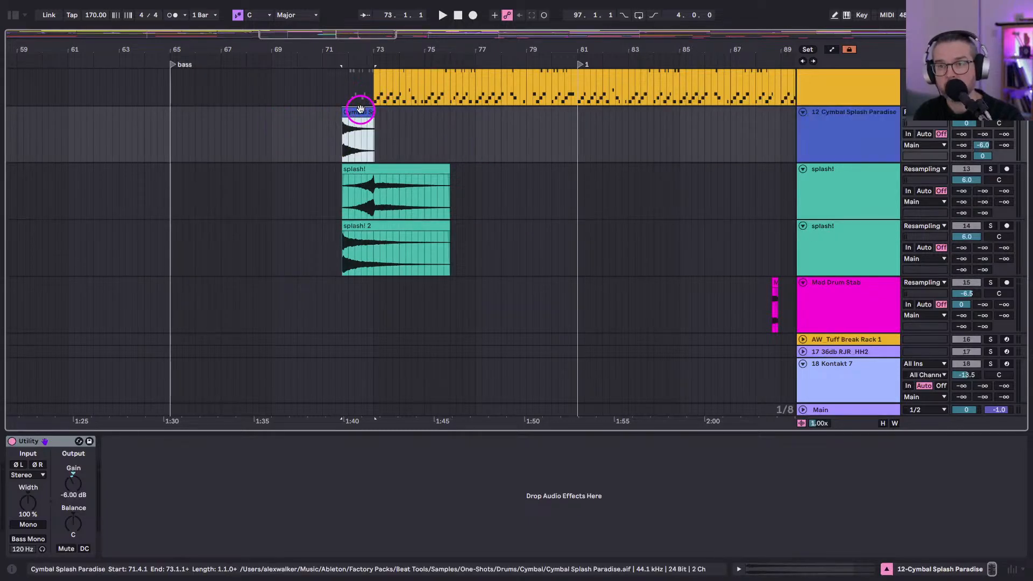
pyautogui.press('0')
# Reset the volume of both splash! tracks to 0 dB and reactivate the silenced tracks.
pyautogui.click(358, 175)
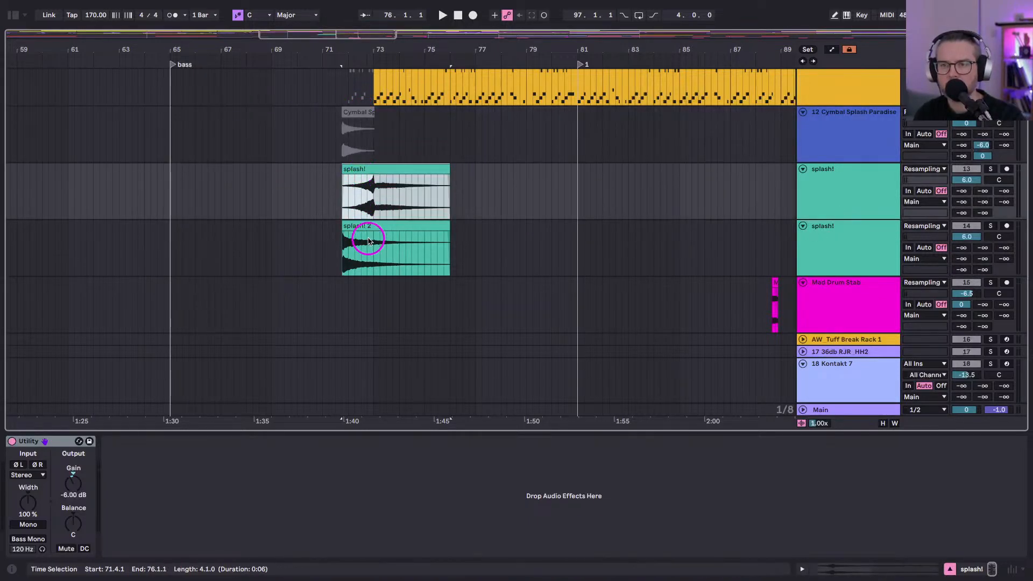
pyautogui.doubleClick(963, 238)
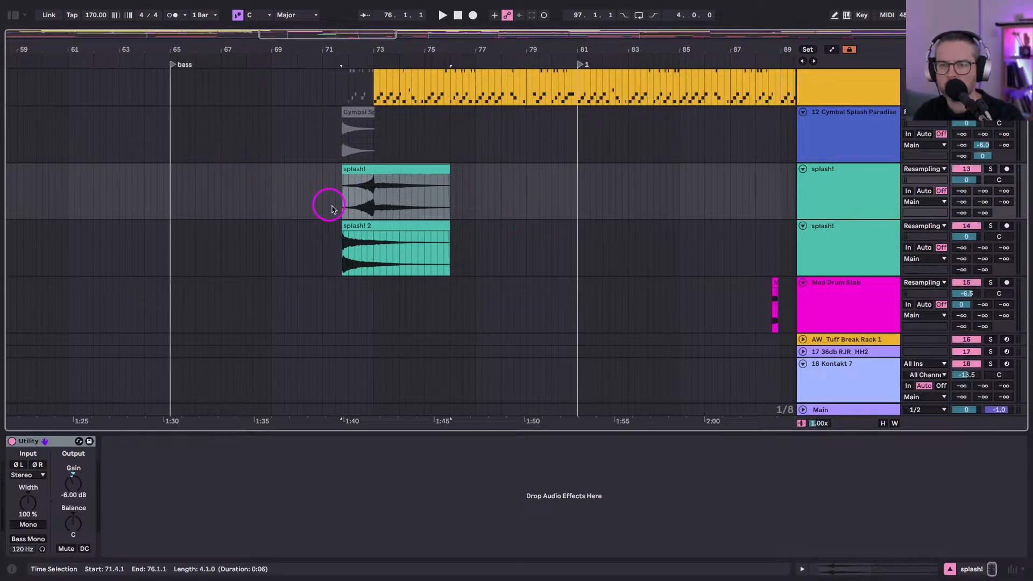
# Reverse the first splash! clip and move it earlier to start at 70.1.3, aligning its hit near bar 73.
pyautogui.click(375, 167)
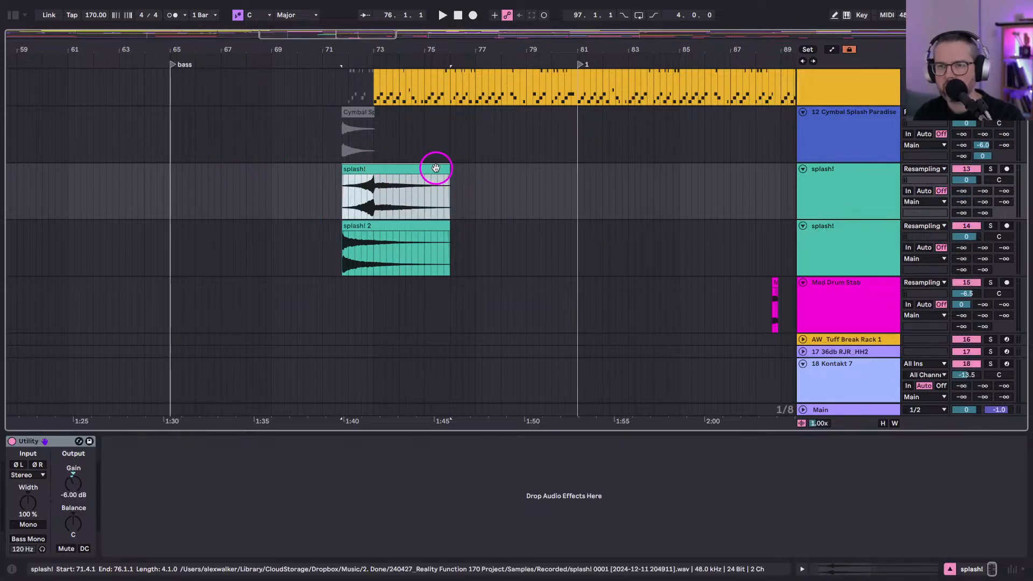
pyautogui.click(353, 182)
pyautogui.click(436, 167)
pyautogui.moveTo(425, 168); pyautogui.dragTo(380, 167)
pyautogui.press('space')
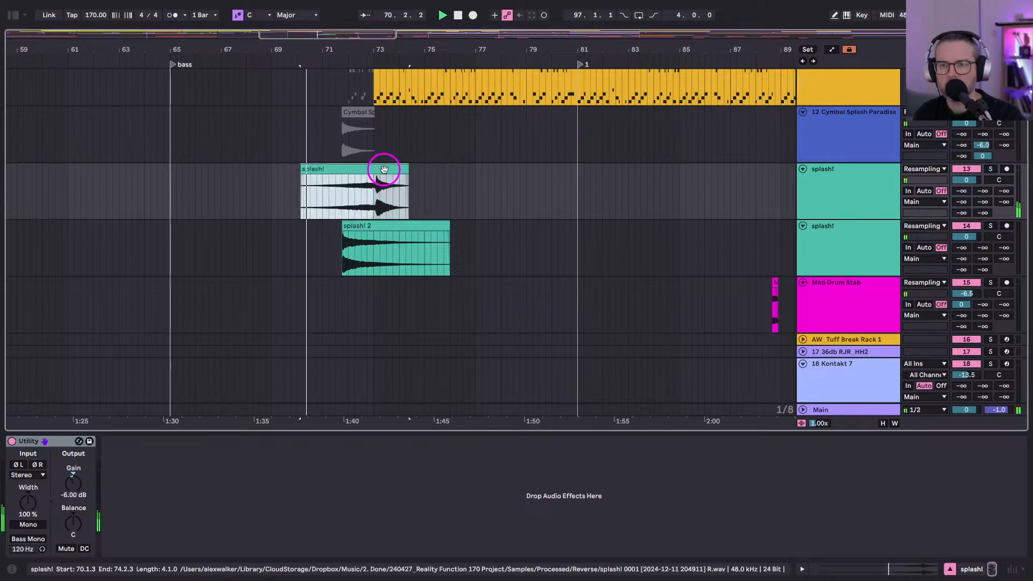
# Deactivate the splash! 2 clip, trim the reversed splash! clip's start to 70.2.1 and play it in context.
pyautogui.click(370, 242)
pyautogui.press('0')
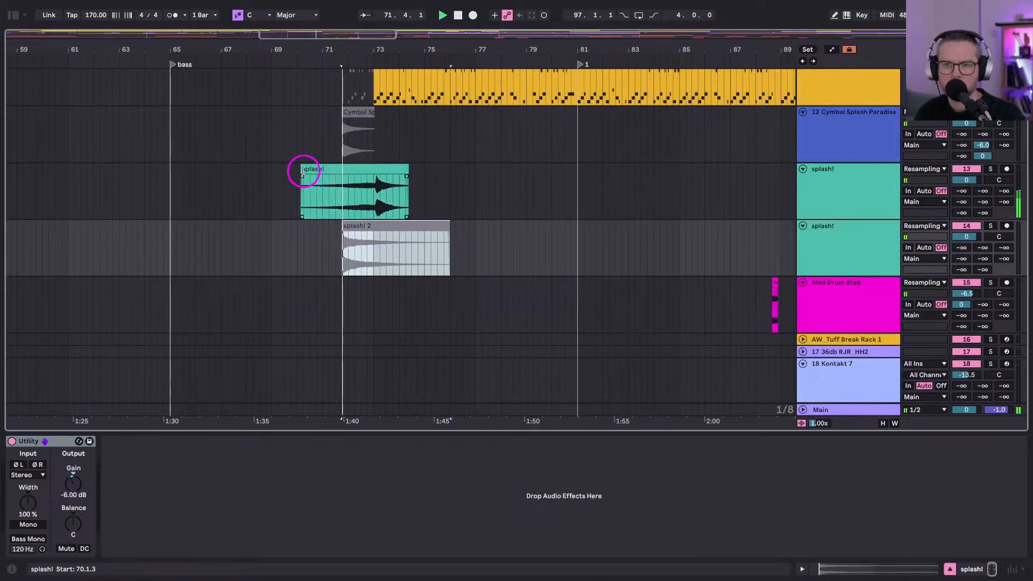
pyautogui.click(304, 171)
pyautogui.moveTo(303, 171); pyautogui.dragTo(303, 171)
pyautogui.press('space')
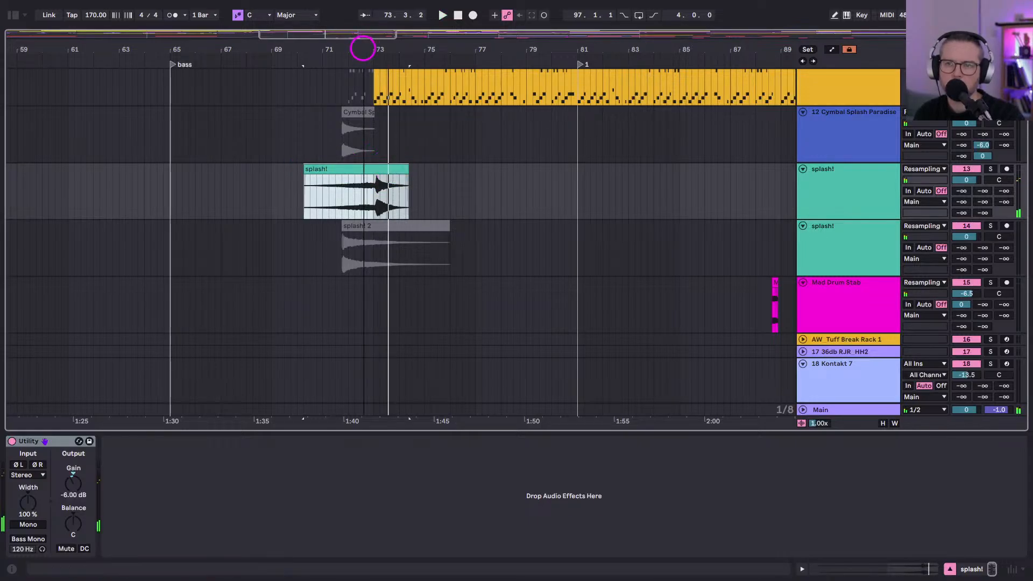
# Nudge the reversed splash! clip slightly earlier with the grid off so its hit lands on bar 73, and play it.
pyautogui.moveTo(362, 42); pyautogui.dragTo(364, 49)
pyautogui.click(421, 167)
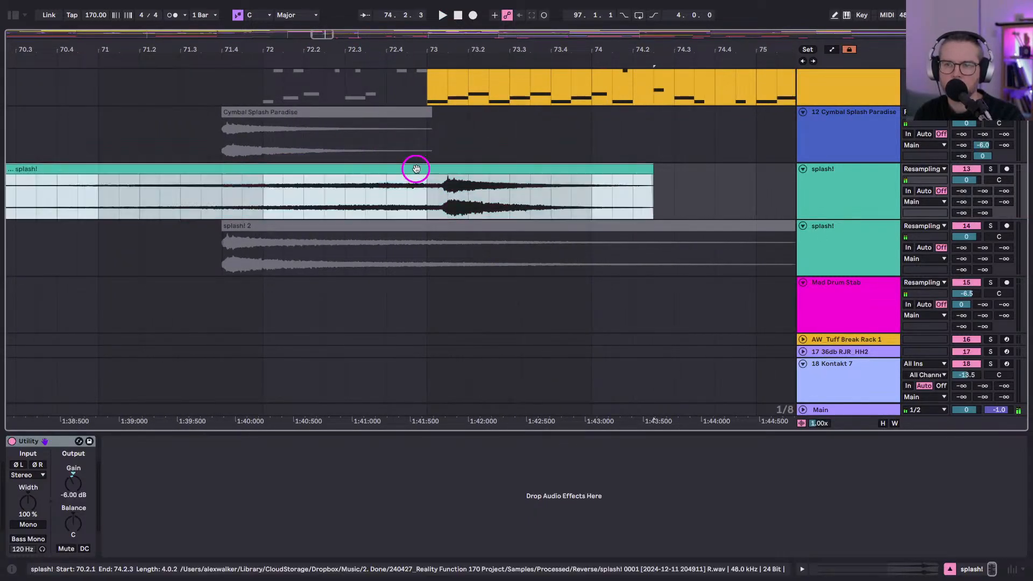
pyautogui.moveTo(417, 169)
pyautogui.mouseDown()
pyautogui.moveTo(396, 171)
pyautogui.moveTo(413, 169)
pyautogui.mouseUp()
pyautogui.press('space')
# Turn the grid back on and adjust the reversed splash! clip's edges so it runs from bar 70 to bar 73.
pyautogui.press('z')
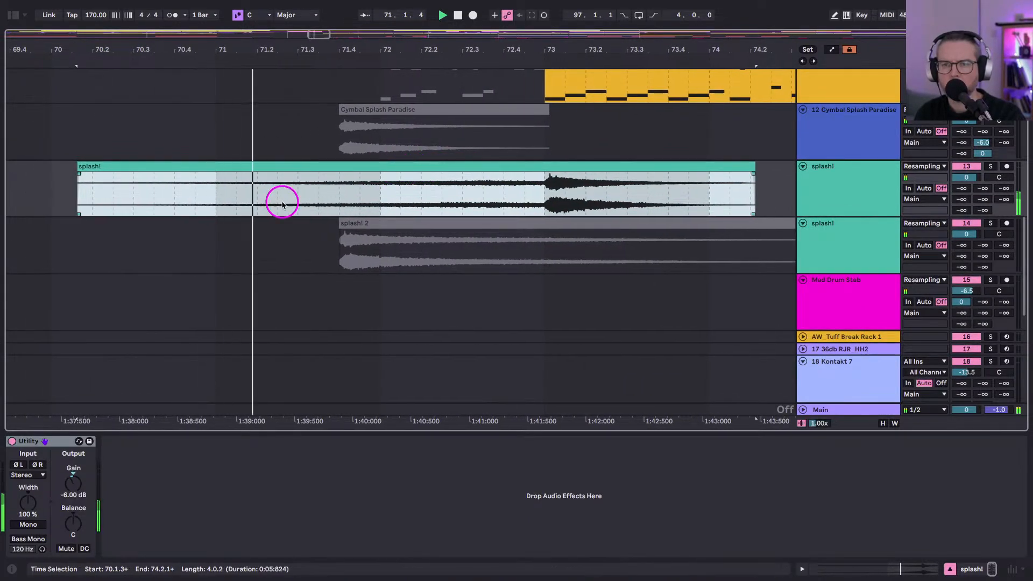
pyautogui.press('super+4')
pyautogui.moveTo(754, 166); pyautogui.dragTo(540, 167)
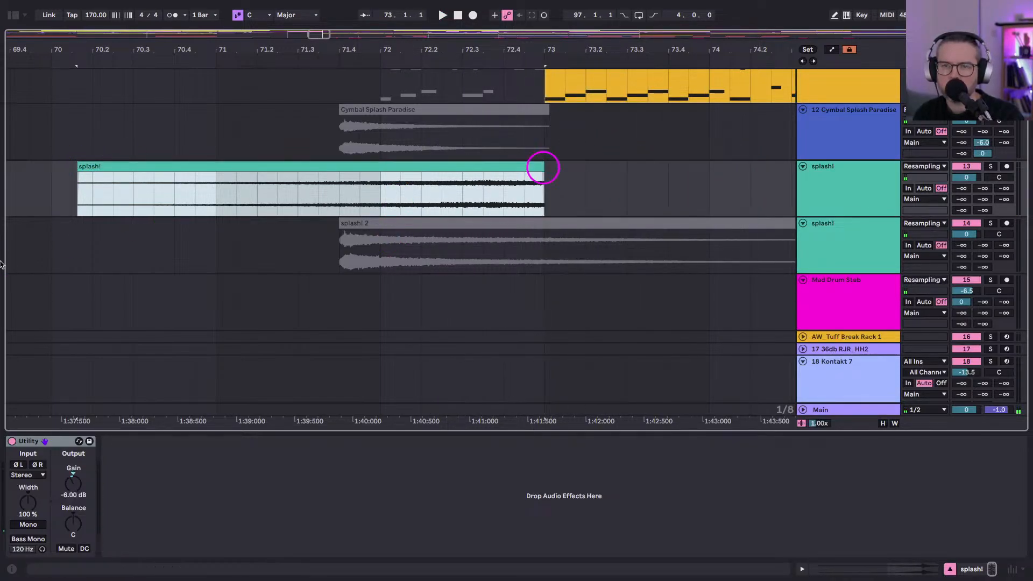
pyautogui.moveTo(77, 169); pyautogui.dragTo(51, 168)
# Turn off Warp for the reversed splash! clip and transpose it down 12 semitones.
pyautogui.doubleClick(76, 165)
pyautogui.click(25, 373)
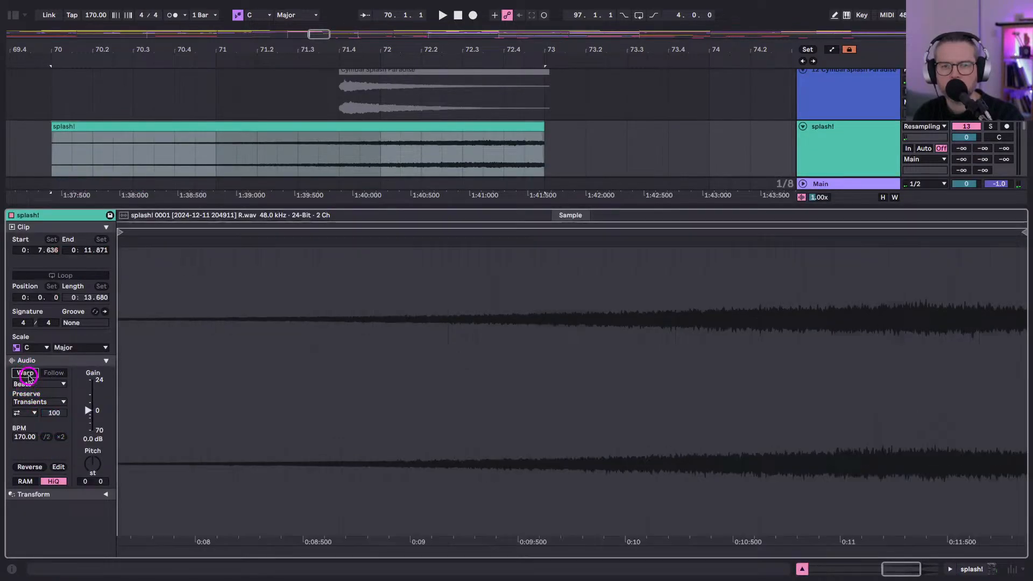
pyautogui.moveTo(95, 468); pyautogui.dragTo(94, 469)
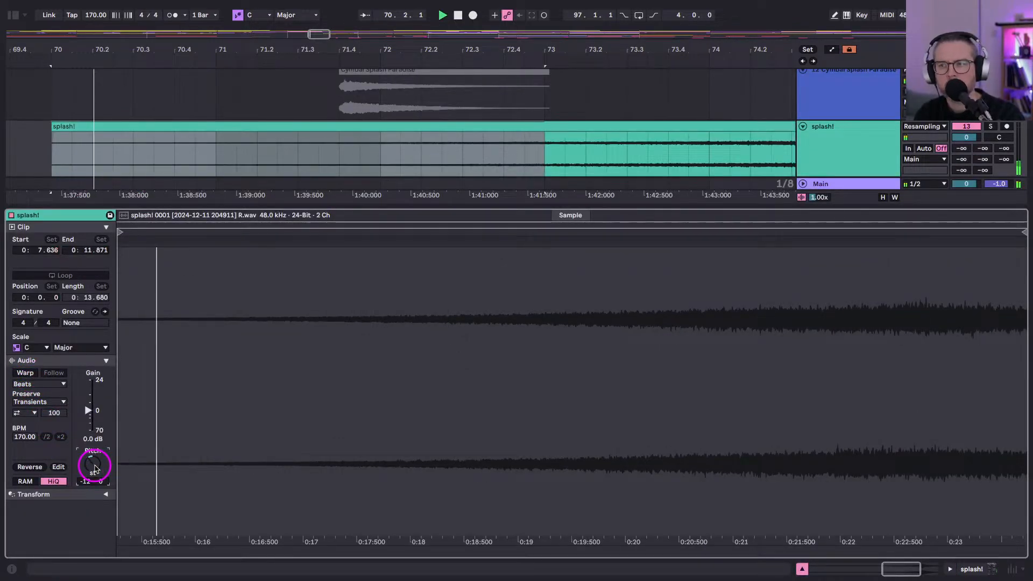
# Move the pitched-down splash! clip earlier to start at 67.4.3 and cut its tail so it ends at bar 73.
pyautogui.click(330, 106)
pyautogui.moveTo(323, 43); pyautogui.dragTo(396, 127)
pyautogui.hotkey('shift', 'Tab')
pyautogui.hscroll(-5, 341, 102)
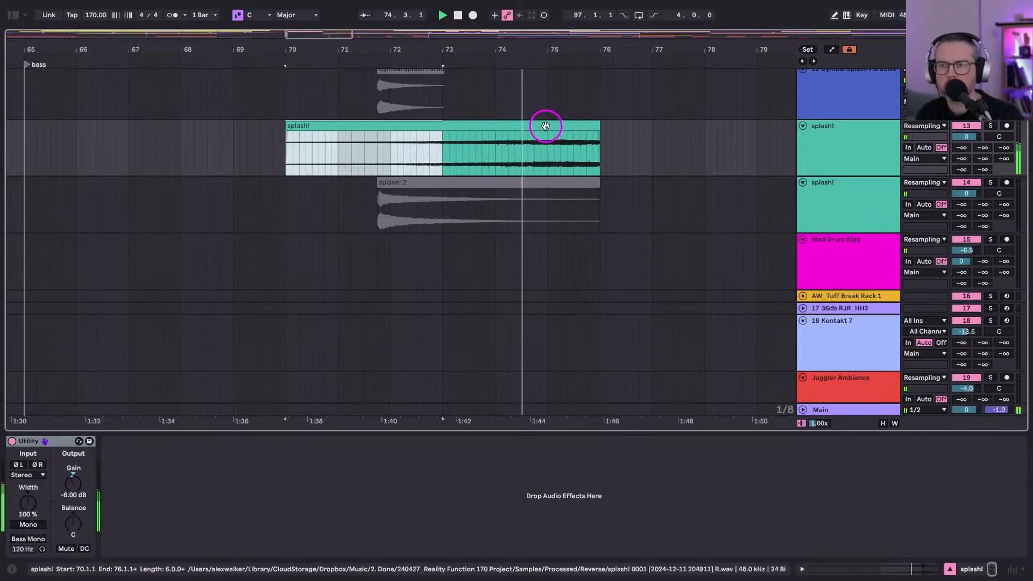
pyautogui.moveTo(545, 126); pyautogui.dragTo(456, 126)
pyautogui.press('Right')
pyautogui.press('space')
pyautogui.doubleClick(442, 125)
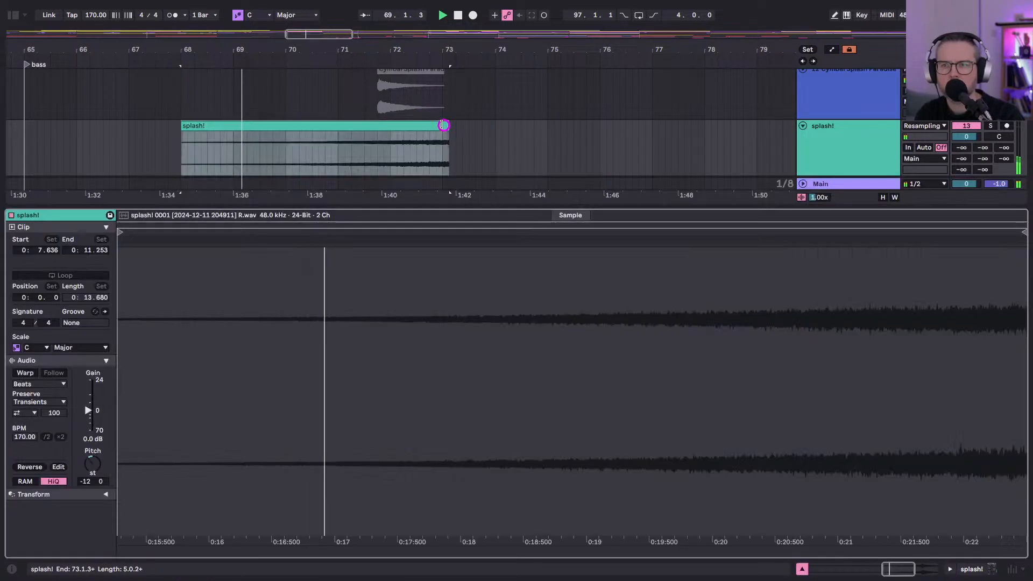
pyautogui.press('Left')
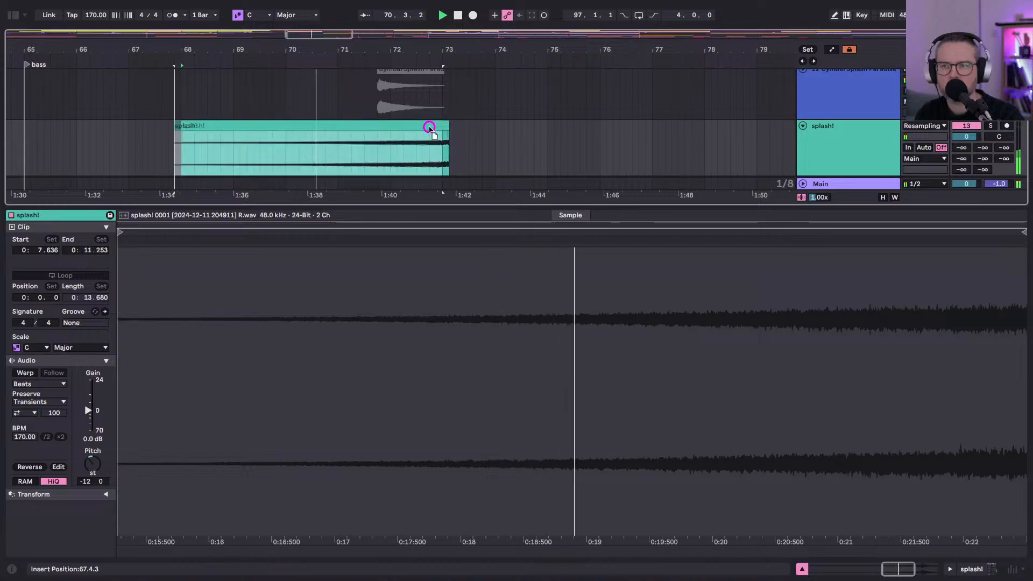
# Trim the splash! clip's start to bar 71 and add a fade-in reaching almost to bar 72.
pyautogui.click(177, 125)
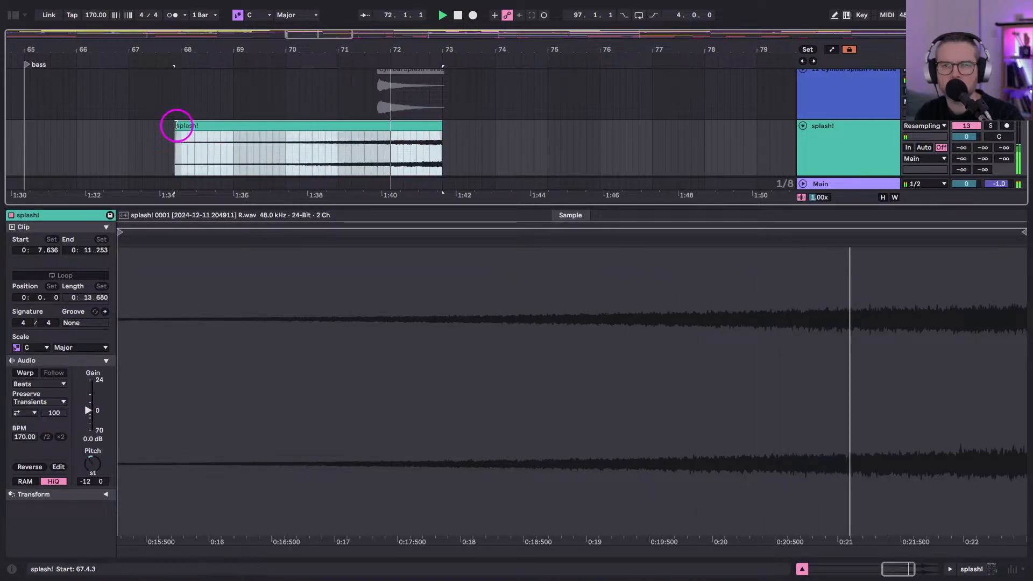
pyautogui.press('space')
pyautogui.moveTo(177, 126); pyautogui.dragTo(398, 136)
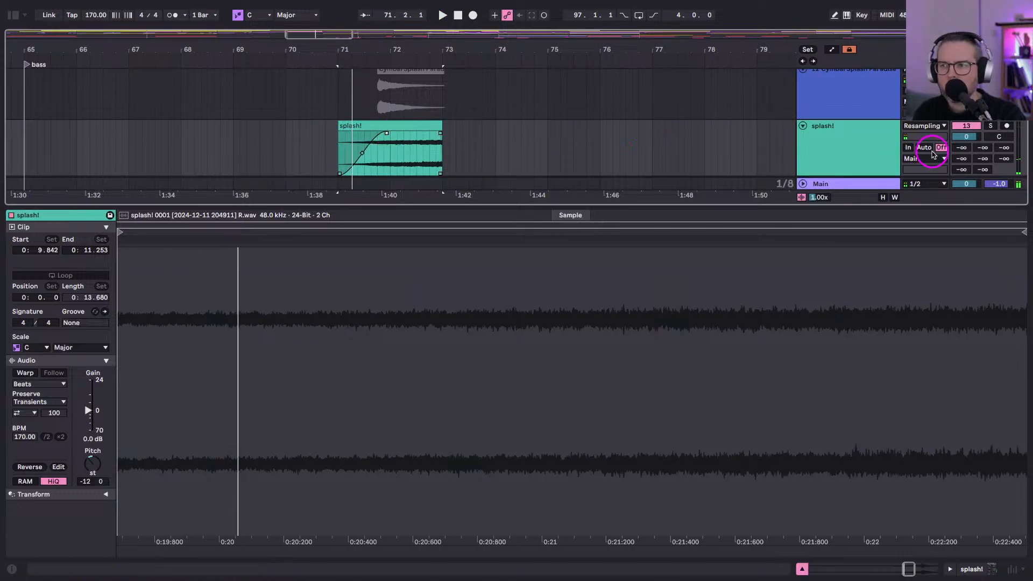
# Lower the volume of the track holding the reversed splash! clip to -14.0 dB during playback.
pyautogui.press('Tab')
pyautogui.press('Tab')
pyautogui.click(954, 143)
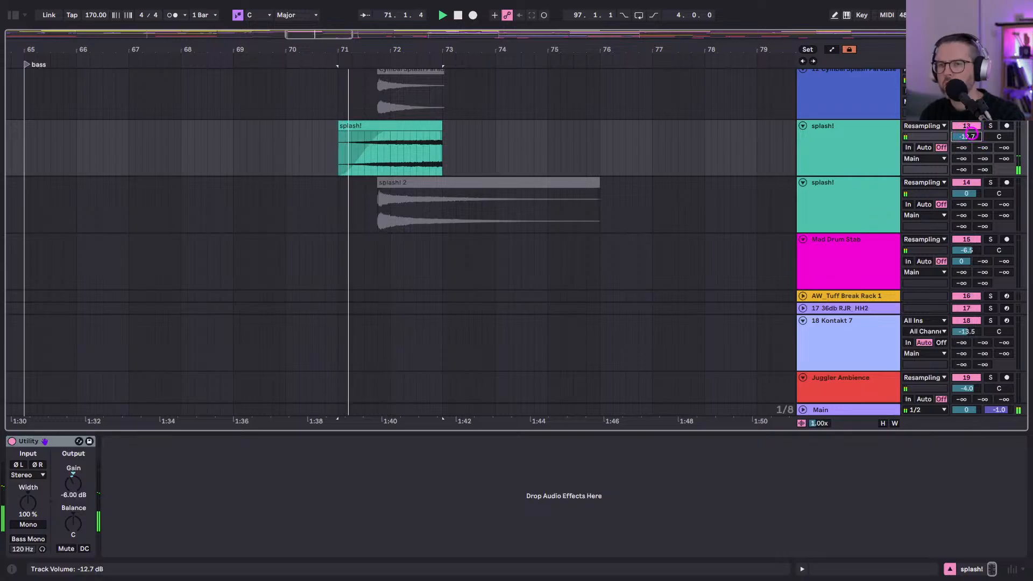
pyautogui.scroll(-1, 970, 135)
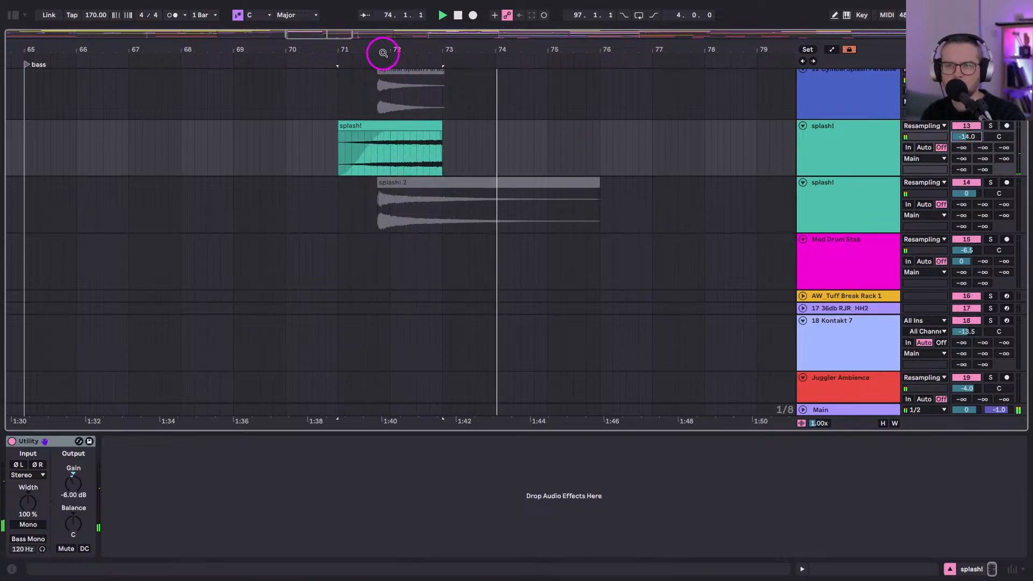
# Play the arrangement from bar 68 and just before bar 73 to check the reversed splash against the bass and drum tracks.
pyautogui.scroll(-5, 382, 52)
pyautogui.click(334, 155)
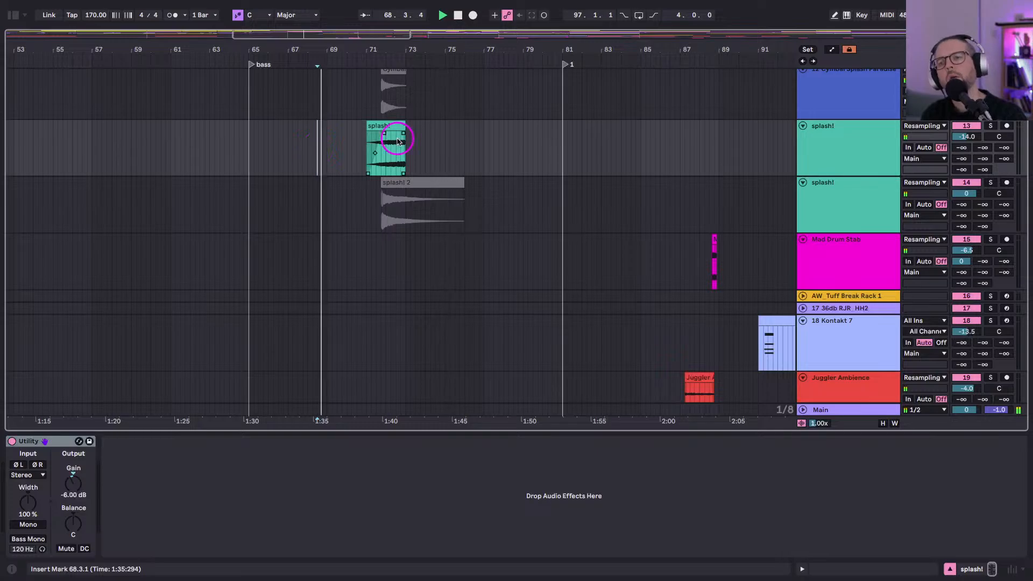
pyautogui.scroll(10, 393, 129)
pyautogui.scroll(8, 397, 261)
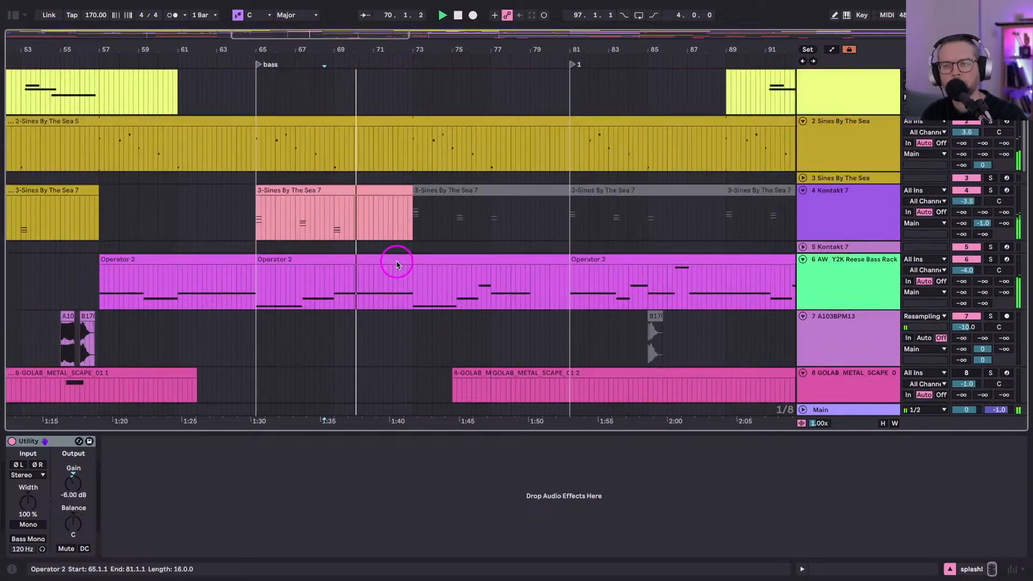
pyautogui.scroll(-4, 396, 264)
pyautogui.scroll(-8, 480, 235)
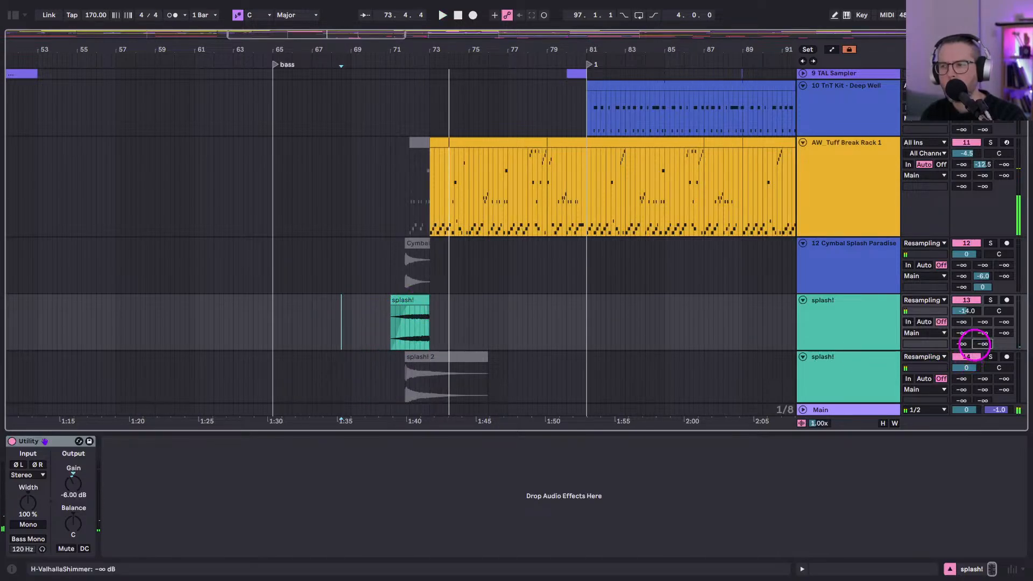
pyautogui.click(423, 321)
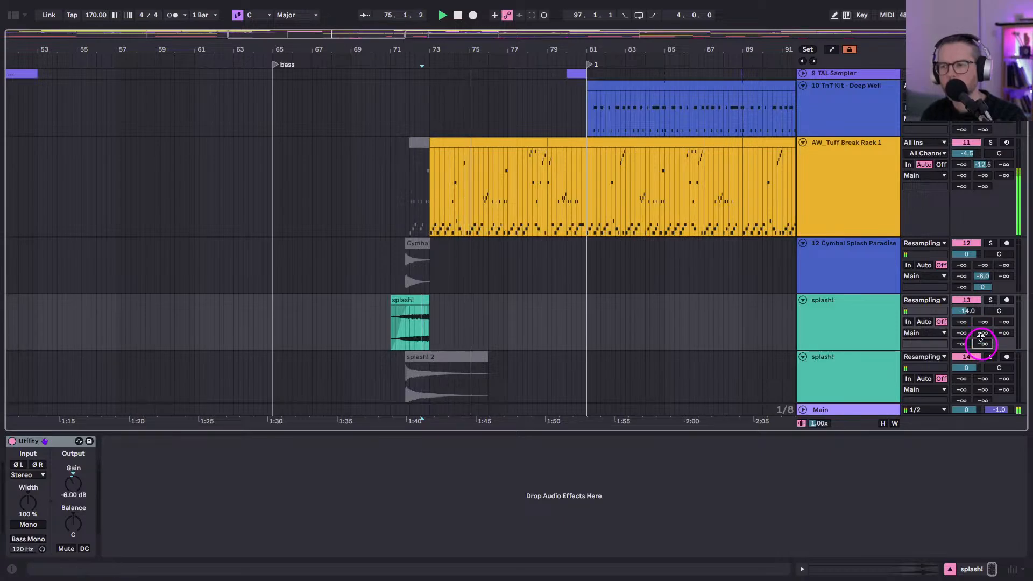
pyautogui.moveTo(983, 344); pyautogui.dragTo(983, 343)
# Transpose the reversed splash! clip further down and trim its lengthened tail to just before bar 73.
pyautogui.doubleClick(414, 312)
pyautogui.press('space')
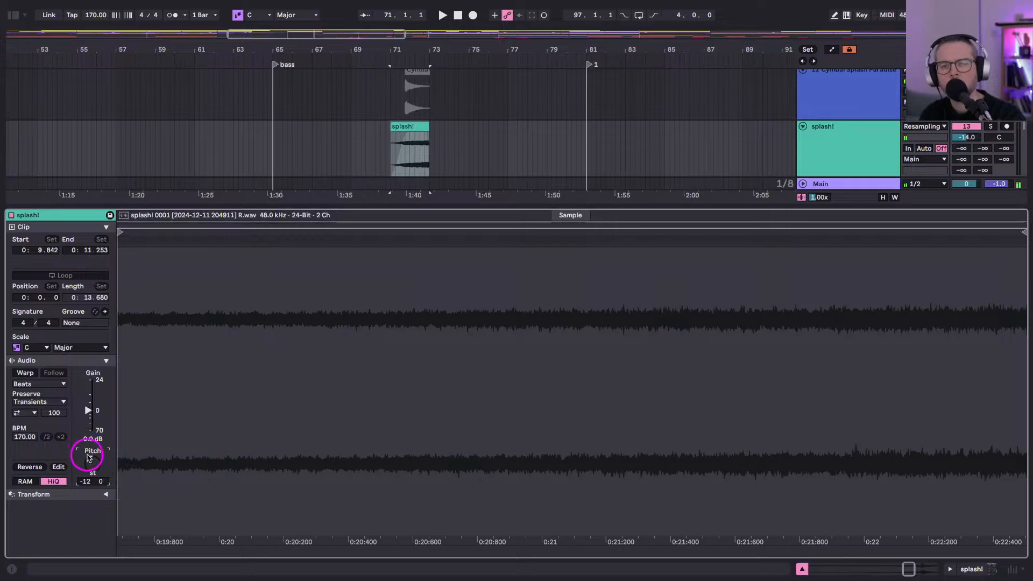
pyautogui.moveTo(89, 457); pyautogui.dragTo(89, 457)
pyautogui.click(495, 157)
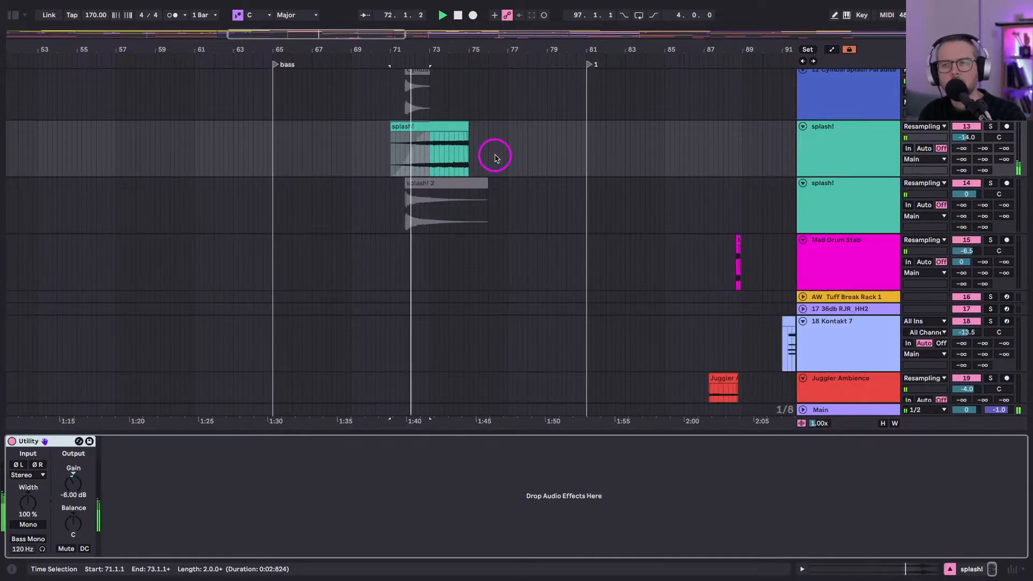
pyautogui.moveTo(464, 125); pyautogui.dragTo(425, 126)
pyautogui.click(380, 153)
pyautogui.press('space')
# Extend the reversed splash! clip's start back to bar 69, shorten its tail to about 72.2 and lengthen its fade-in.
pyautogui.scroll(3, 381, 159)
pyautogui.click(330, 281)
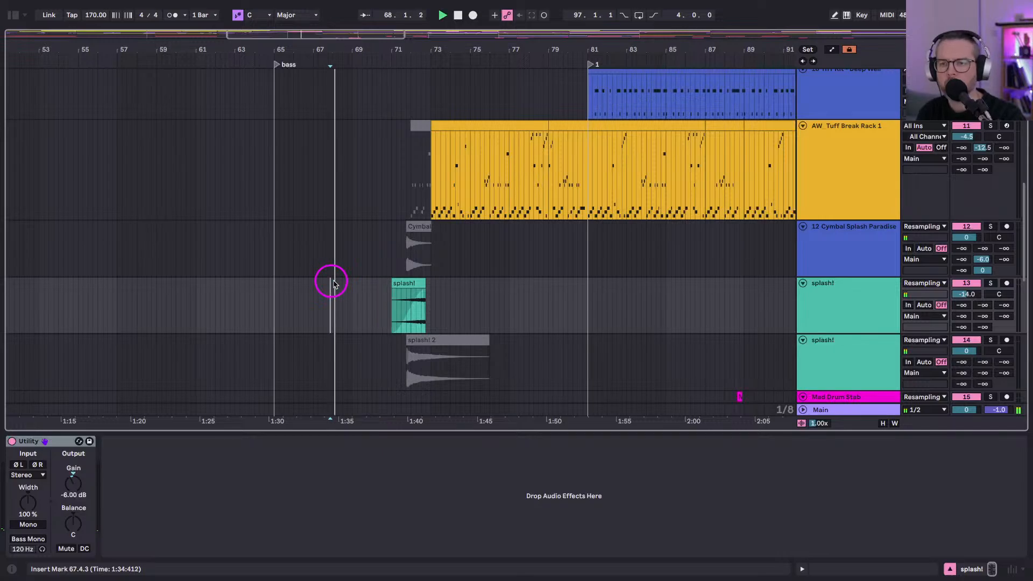
pyautogui.scroll(-2, 427, 295)
pyautogui.moveTo(406, 49); pyautogui.dragTo(408, 193)
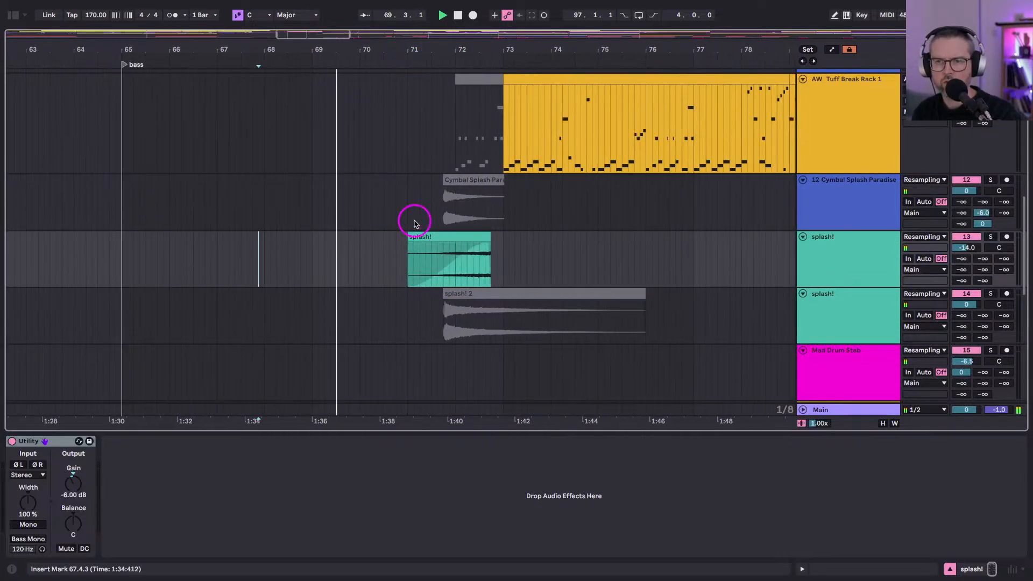
pyautogui.click(412, 238)
pyautogui.moveTo(412, 238); pyautogui.dragTo(313, 237)
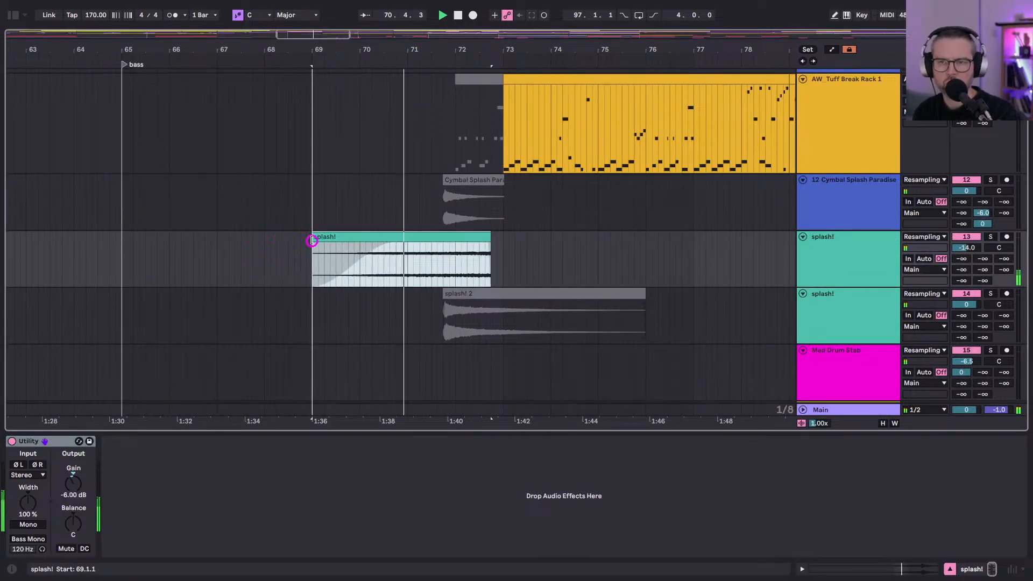
pyautogui.moveTo(395, 246); pyautogui.dragTo(473, 238)
pyautogui.click(316, 265)
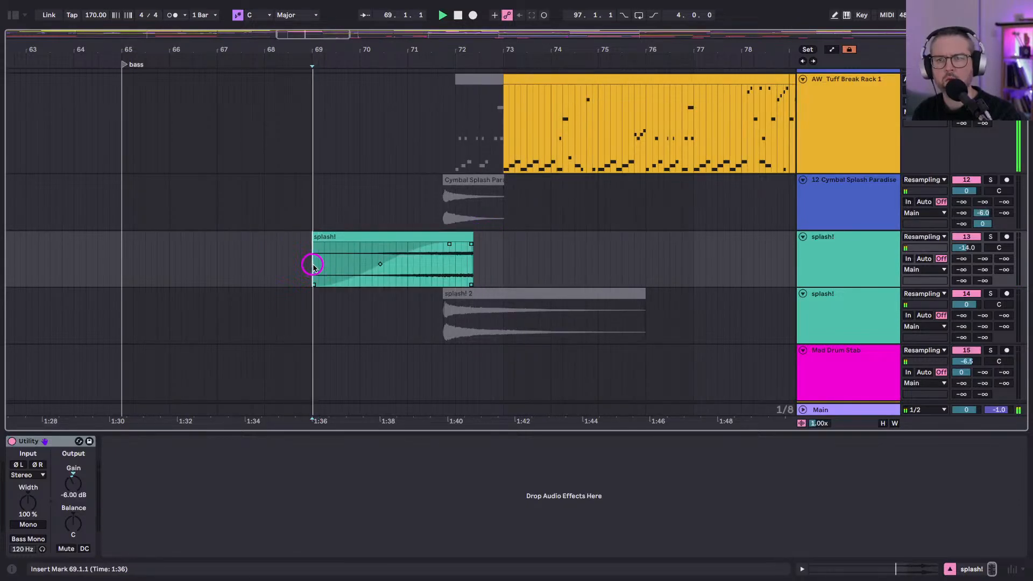
# Shorten the reversed splash! clip so it ends at 71.1.3, with its fade-in reaching bar 71.
pyautogui.moveTo(445, 51); pyautogui.dragTo(445, 52)
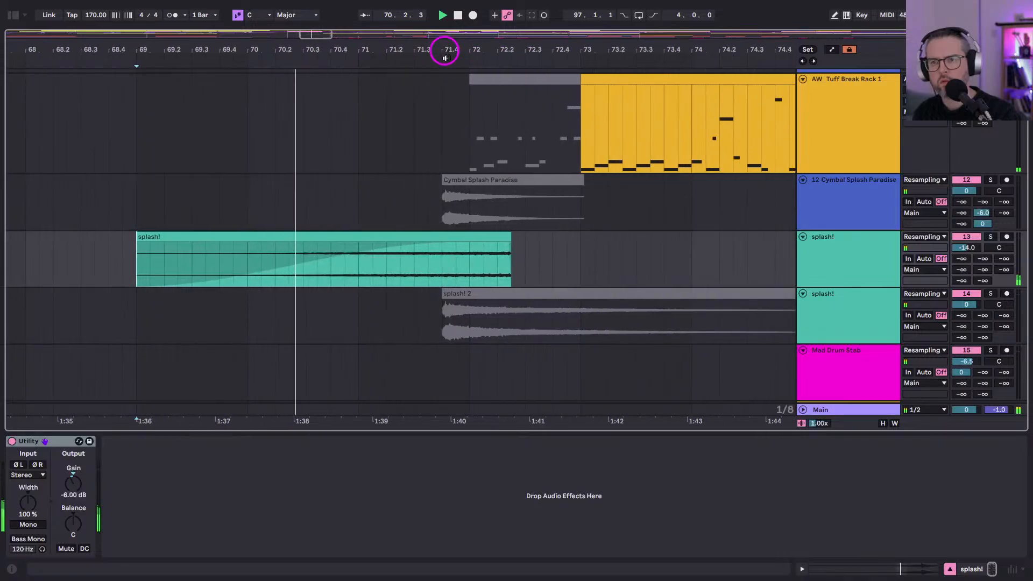
pyautogui.moveTo(503, 237); pyautogui.dragTo(356, 245)
pyautogui.click(359, 248)
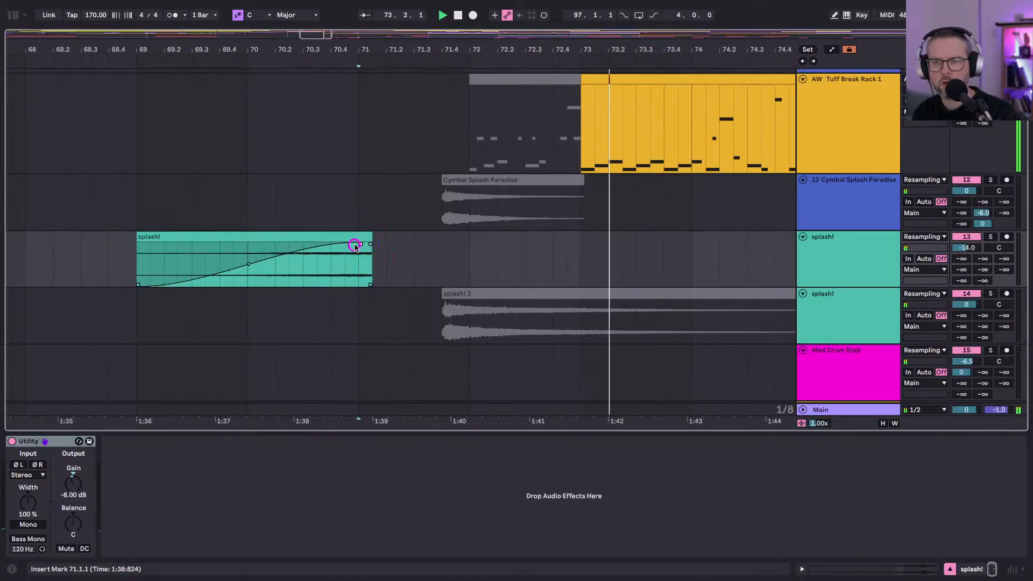
pyautogui.press('space')
# Move the deactivated splash! 2 clip to start at 71.1.3, split it at 71.2.1 and reactivate the first slice.
pyautogui.moveTo(454, 294); pyautogui.dragTo(383, 295)
pyautogui.click(379, 321)
pyautogui.press('super+e')
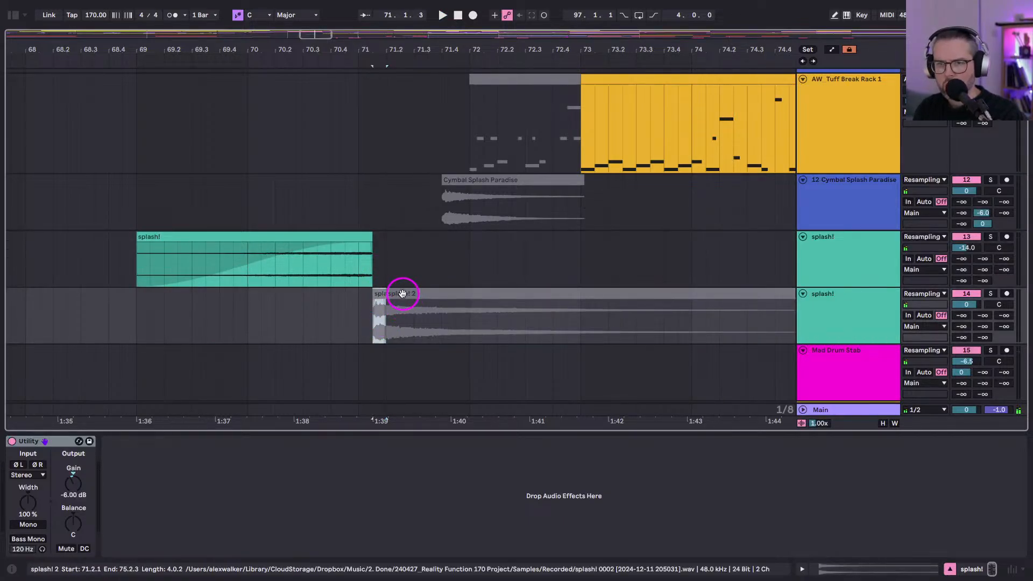
pyautogui.click(380, 297)
pyautogui.press('space')
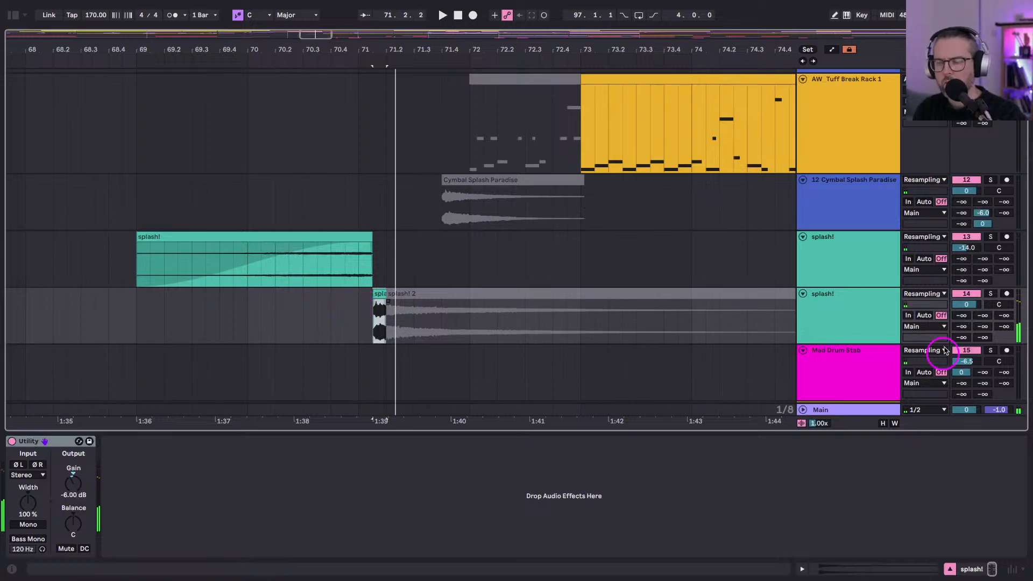
# Extend the active splash! 2 slice to bar 75 and lower its track's volume to -14.1 dB.
pyautogui.moveTo(397, 49); pyautogui.dragTo(397, 38)
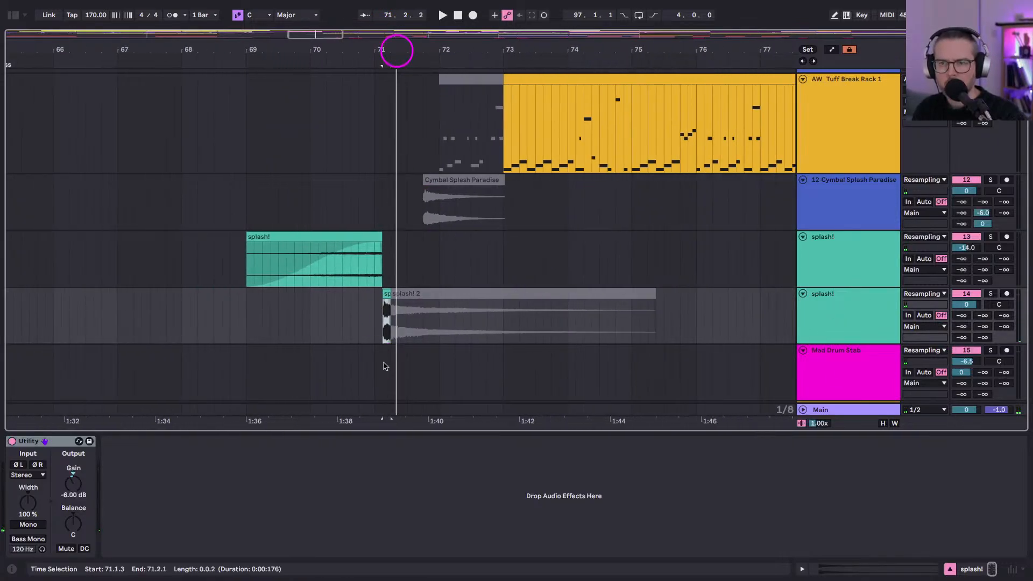
pyautogui.moveTo(389, 294); pyautogui.dragTo(628, 312)
pyautogui.press('space')
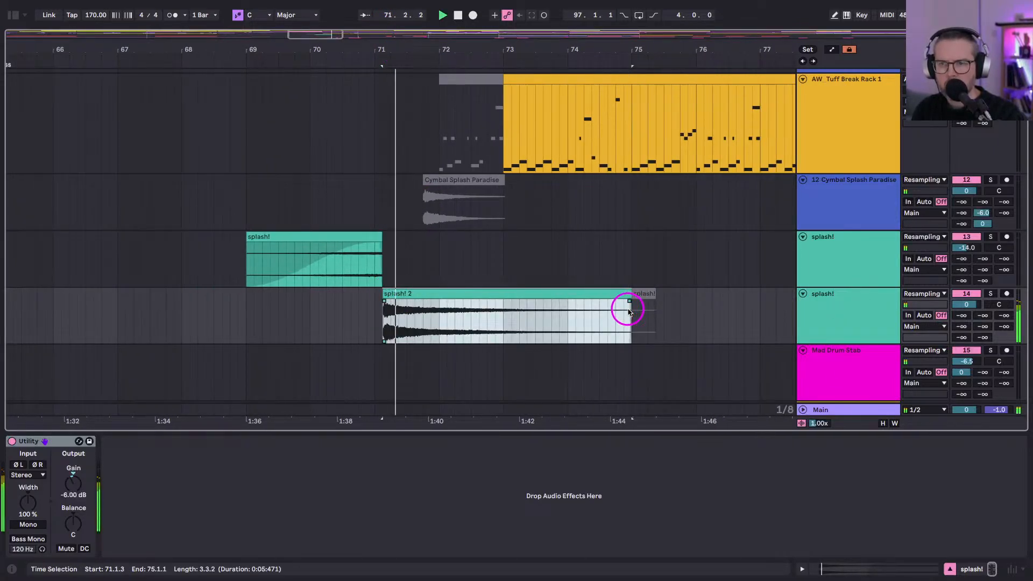
pyautogui.click(967, 306)
pyautogui.moveTo(967, 305); pyautogui.dragTo(969, 307)
pyautogui.press('space')
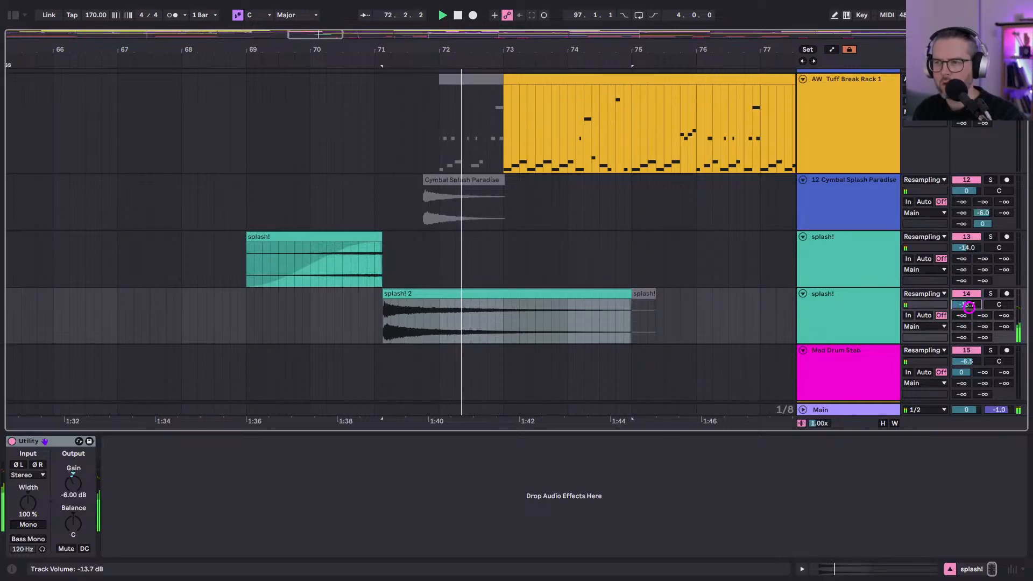
# Trim the attack off the splash! 2 clip and place it directly after the reversed splash at 71.1.3.
pyautogui.moveTo(383, 301); pyautogui.dragTo(400, 300)
pyautogui.press('super+z')
pyautogui.click(342, 315)
pyautogui.press('space')
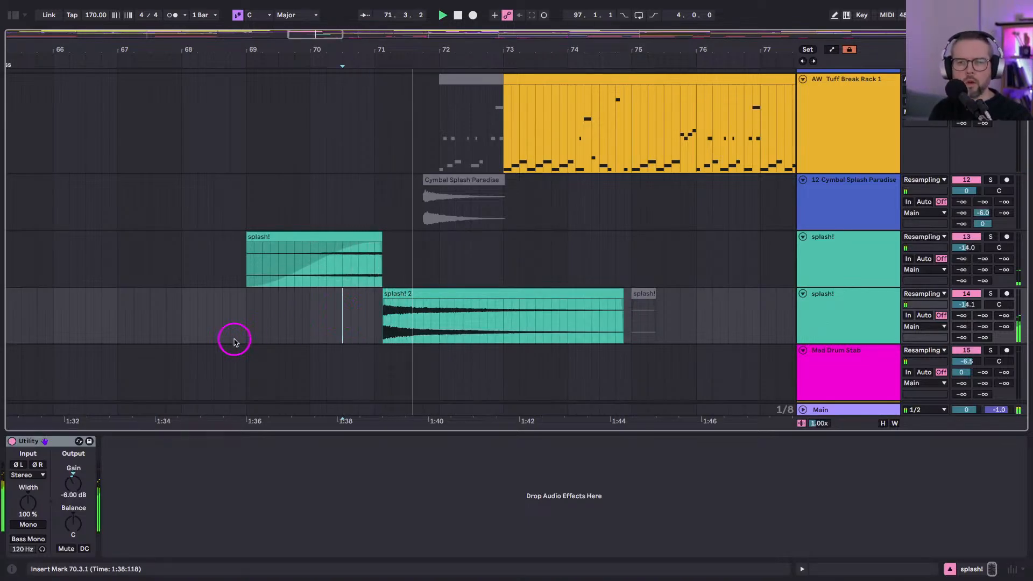
# Place the splash! 2 clip from 70.3.3 to 73.4.3 with a fade-in reaching bar 71, overlapping the reversed splash.
pyautogui.click(240, 327)
pyautogui.moveTo(384, 294)
pyautogui.mouseDown()
pyautogui.moveTo(445, 295)
pyautogui.moveTo(349, 297)
pyautogui.moveTo(380, 302)
pyautogui.mouseUp()
pyautogui.click(259, 321)
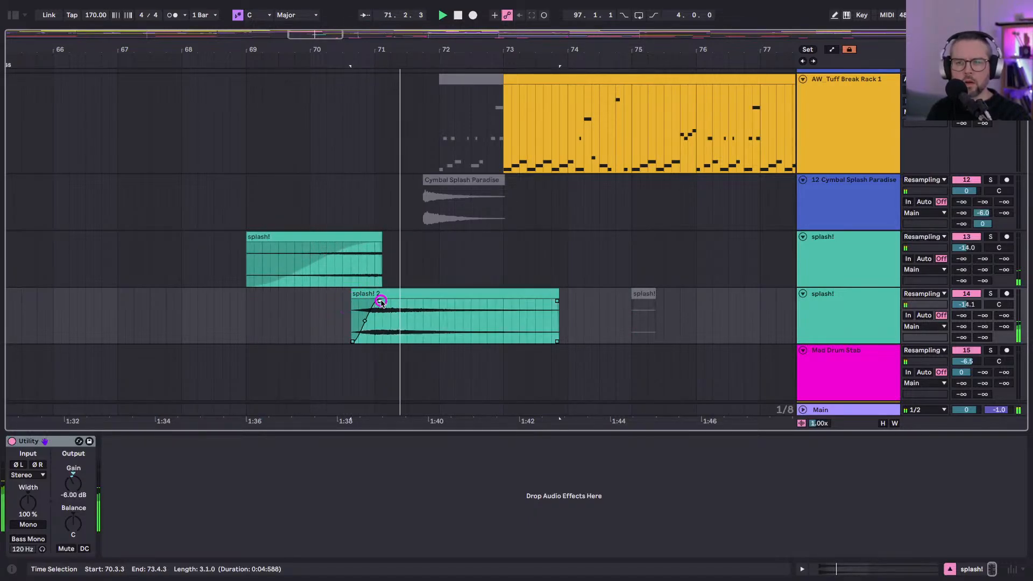
pyautogui.click(247, 320)
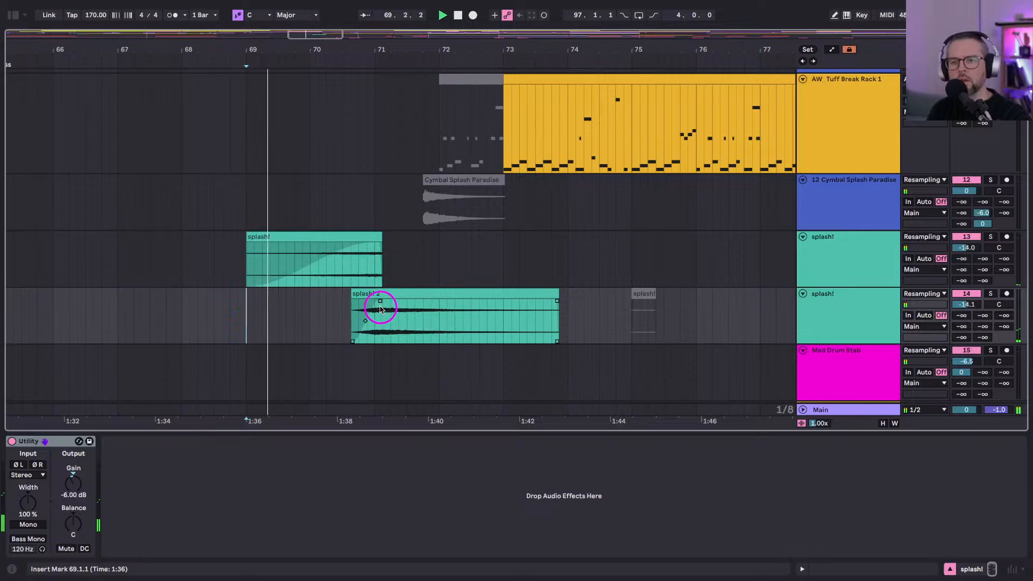
# Extend the splash! 2 clip's start to 70.3.1, trim its end to 73.1.1 and play the transition.
pyautogui.click(349, 293)
pyautogui.moveTo(349, 293); pyautogui.dragTo(345, 294)
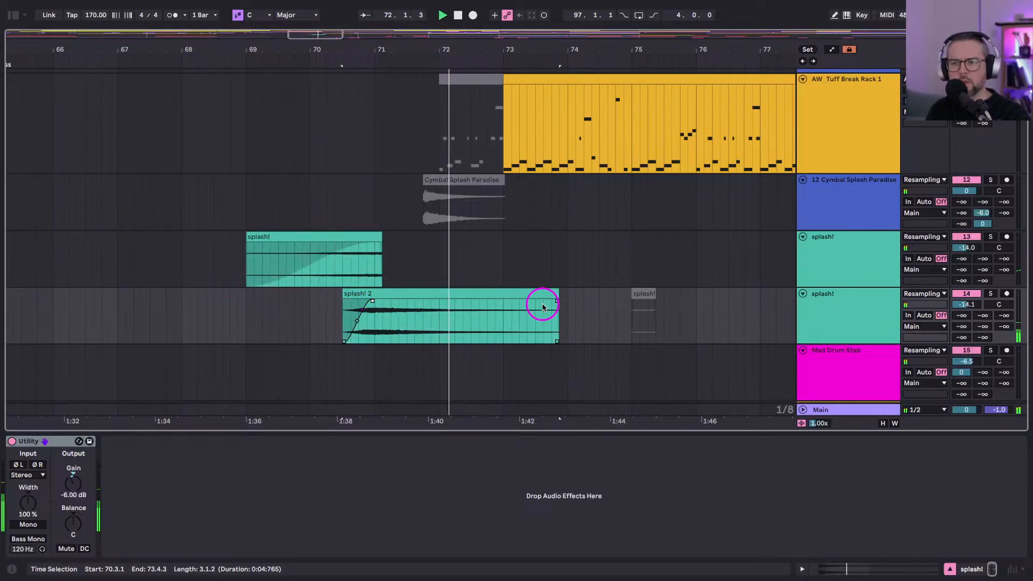
pyautogui.moveTo(557, 293); pyautogui.dragTo(500, 294)
pyautogui.click(241, 329)
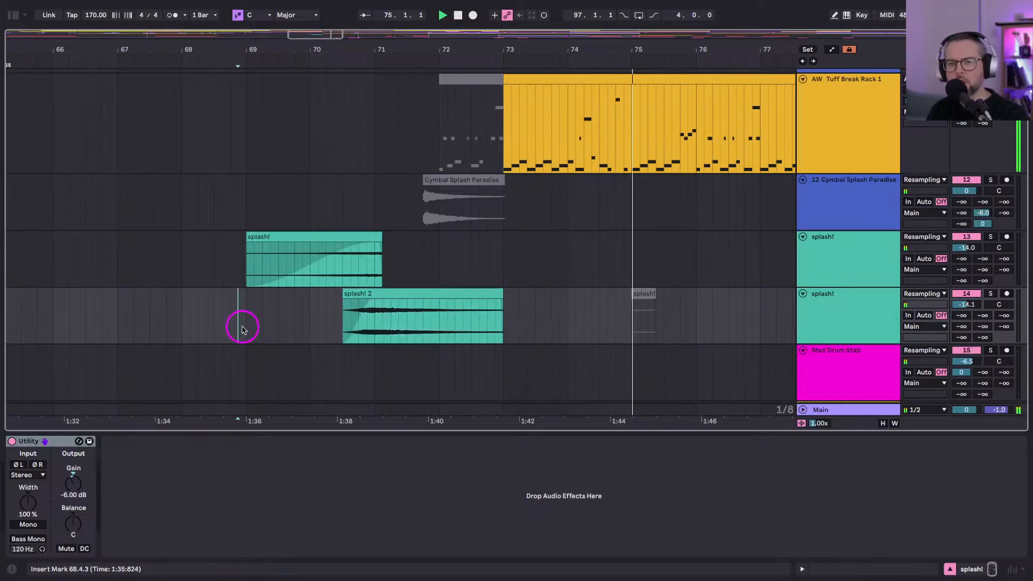
pyautogui.press('space')
pyautogui.press('space')
# Transpose the splash! 2 clip down 5 semitones.
pyautogui.doubleClick(374, 300)
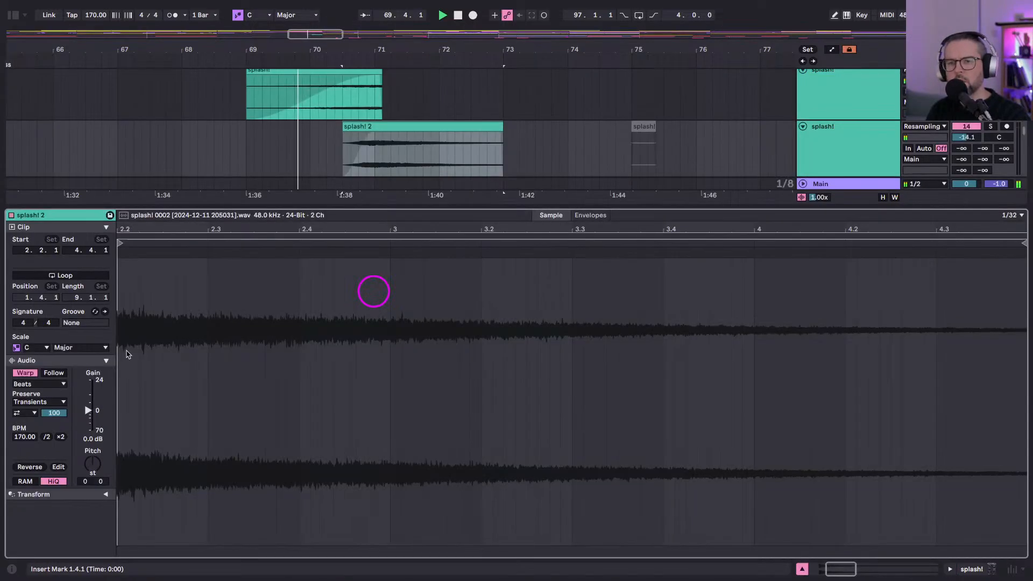
pyautogui.moveTo(92, 467); pyautogui.dragTo(92, 467)
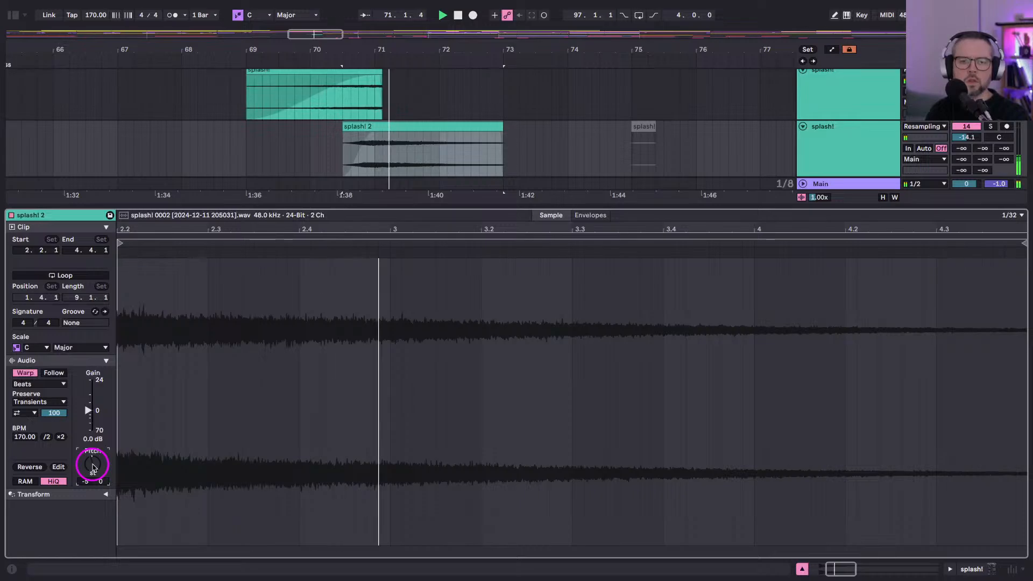
pyautogui.hotkey('shift', 'Tab')
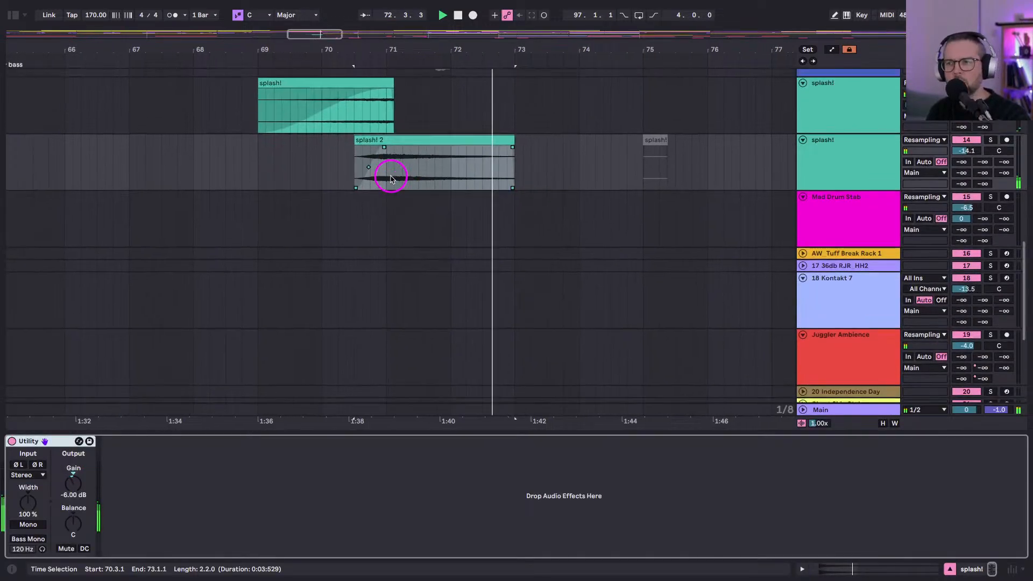
# Extend the splash! 2 clip's end to bar 75 and delete the leftover fragment behind it.
pyautogui.scroll(2, 476, 288)
pyautogui.hscroll(-1, 476, 289)
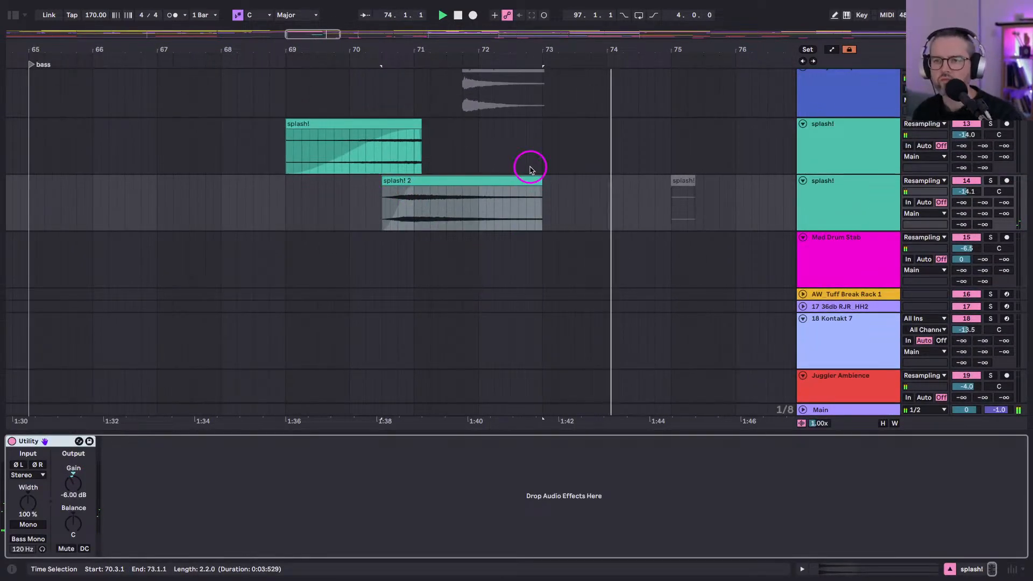
pyautogui.moveTo(541, 183); pyautogui.dragTo(676, 192)
pyautogui.click(676, 179)
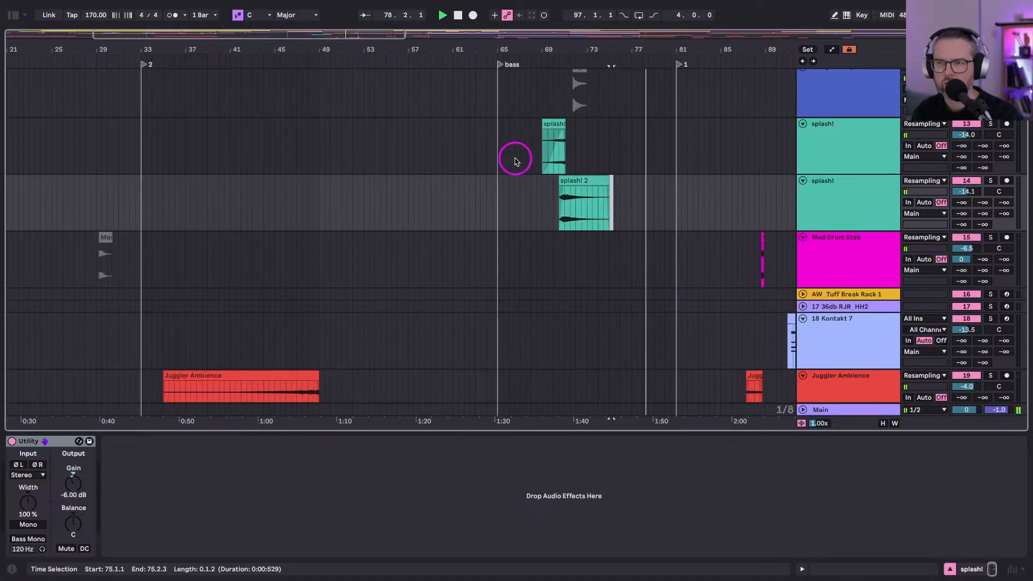
# Review the notes of the Operator 2 bass clip starting at bar 65 and split the clip at bar 73.
pyautogui.scroll(10, 515, 157)
pyautogui.doubleClick(510, 181)
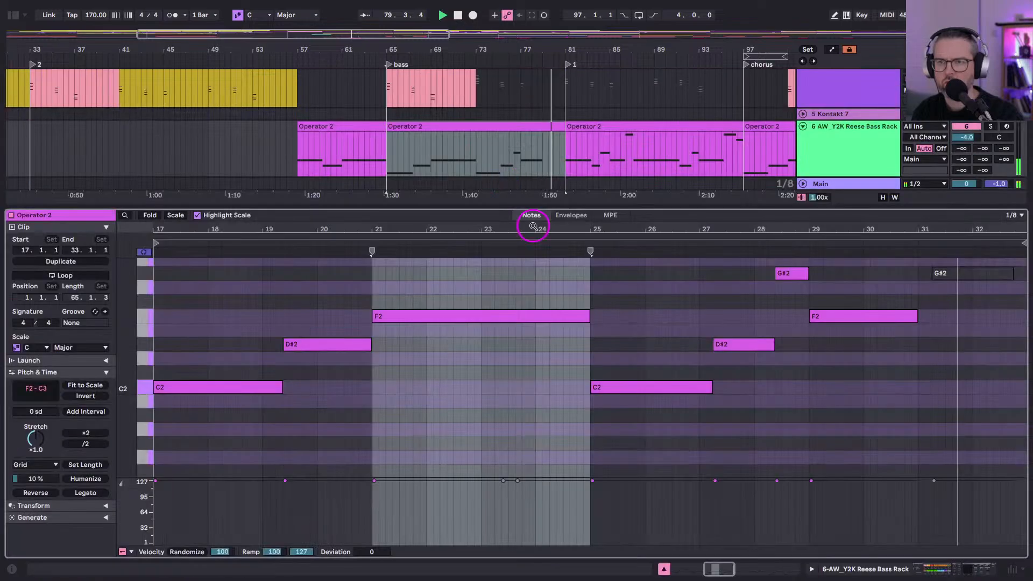
pyautogui.hscroll(-2, 576, 409)
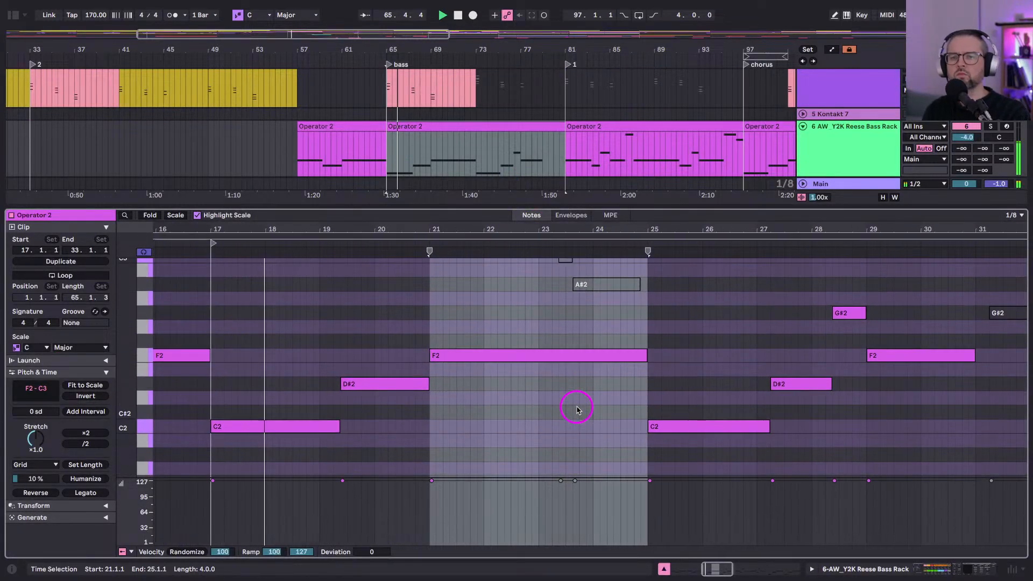
pyautogui.hscroll(3, 576, 408)
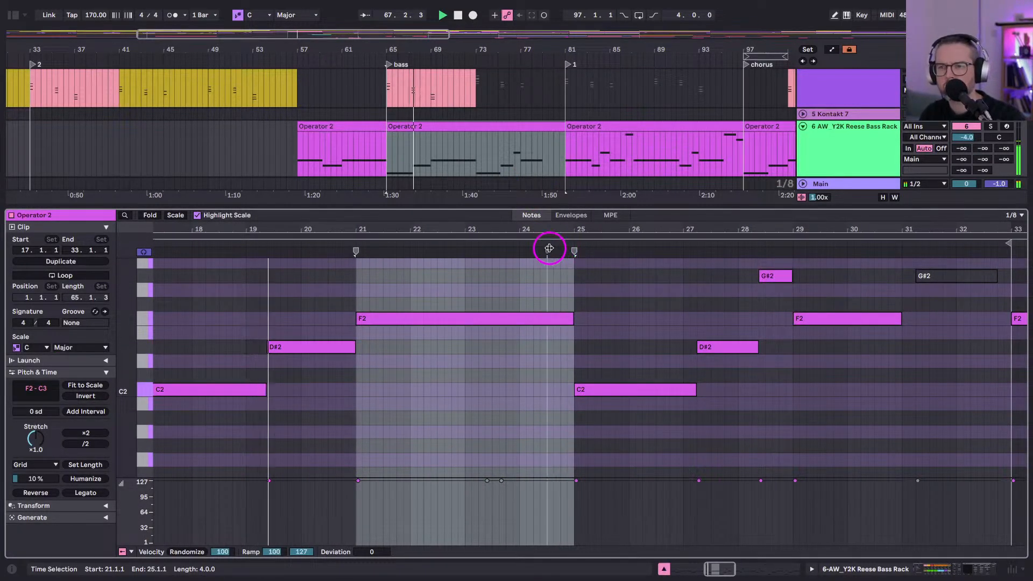
pyautogui.hscroll(1, 544, 248)
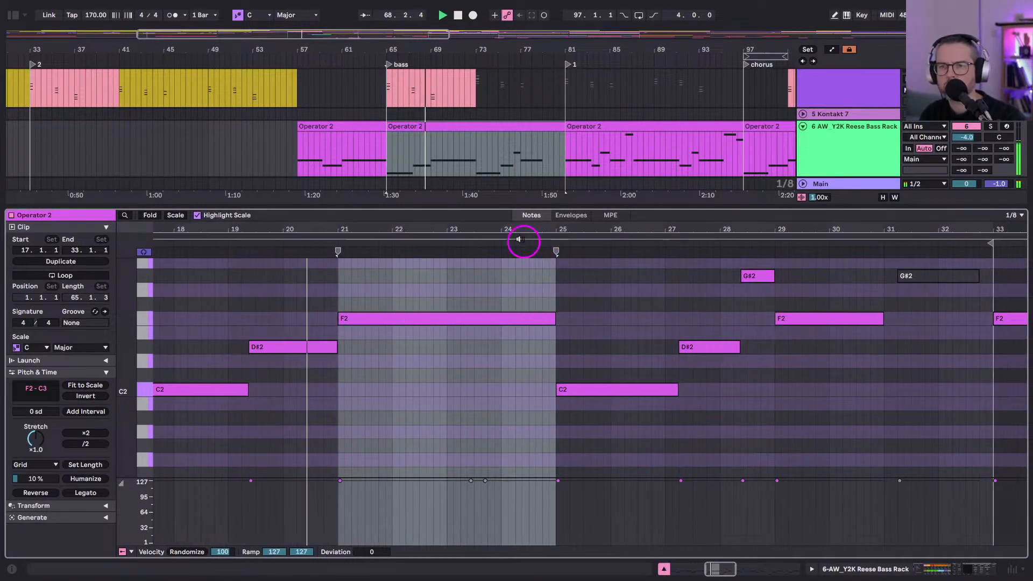
pyautogui.click(467, 153)
pyautogui.moveTo(466, 145); pyautogui.dragTo(388, 148)
pyautogui.hotkey('ctrl', 'e')
pyautogui.hotkey('shift', 'Tab')
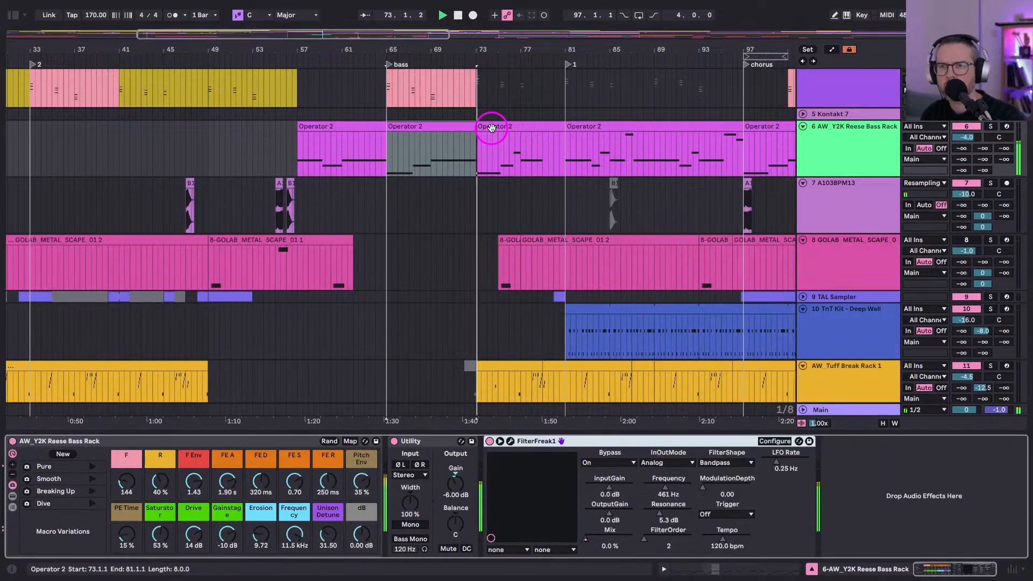
pyautogui.scroll(-10, 454, 289)
pyautogui.hscroll(-3, 454, 288)
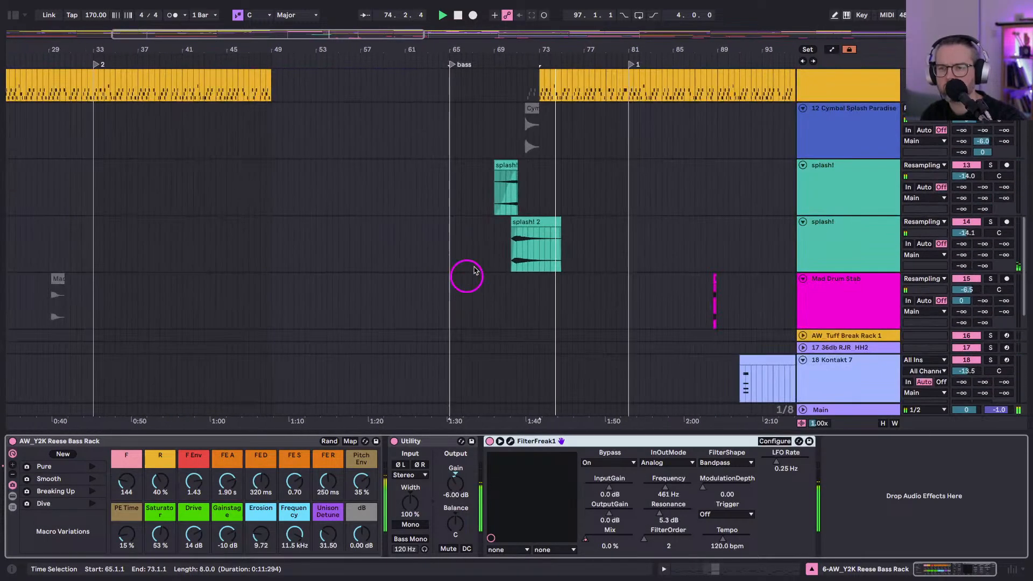
# Lengthen the fade-out at the end of the splash! clip, shorten its fade-in to make room, and play from bar 69.
pyautogui.moveTo(521, 48); pyautogui.dragTo(455, 181)
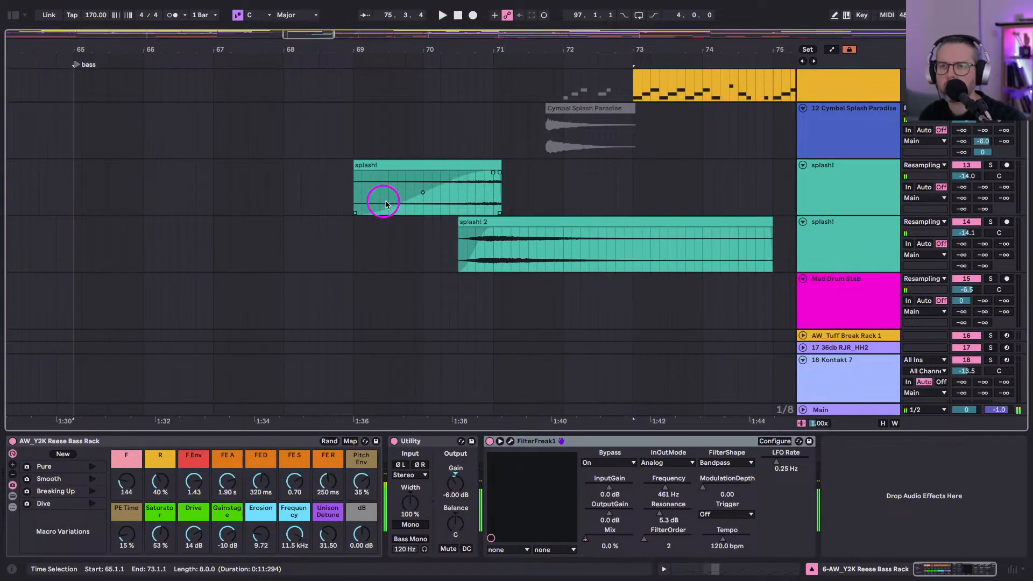
pyautogui.click(498, 165)
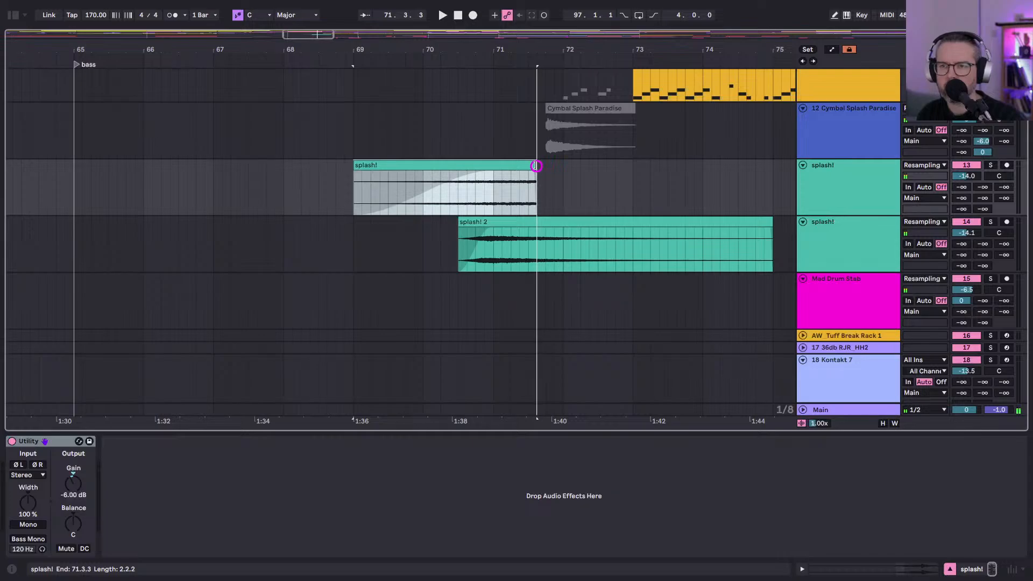
pyautogui.moveTo(496, 172); pyautogui.dragTo(492, 174)
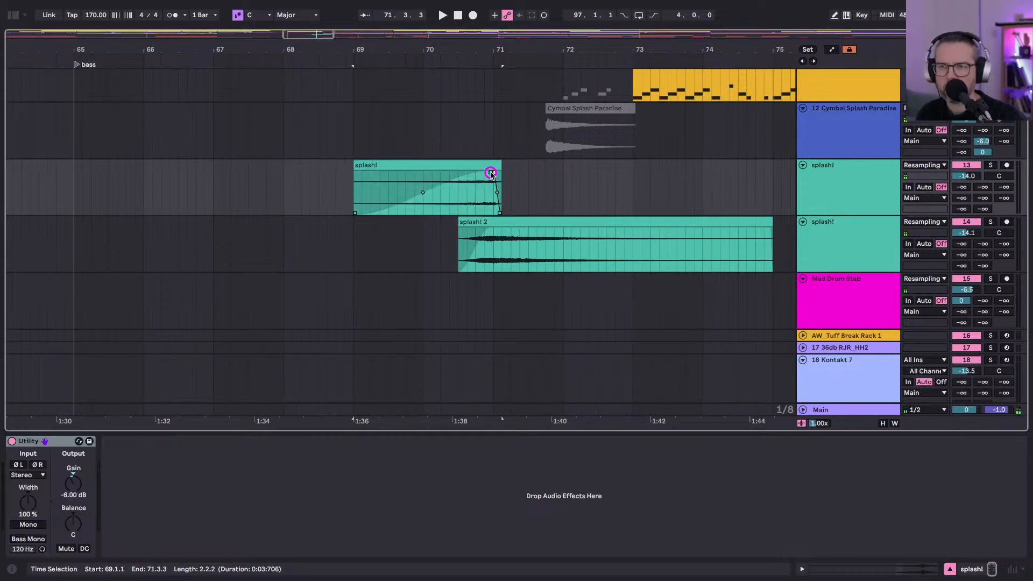
pyautogui.click(354, 189)
pyautogui.press('space')
pyautogui.moveTo(355, 173); pyautogui.dragTo(475, 174)
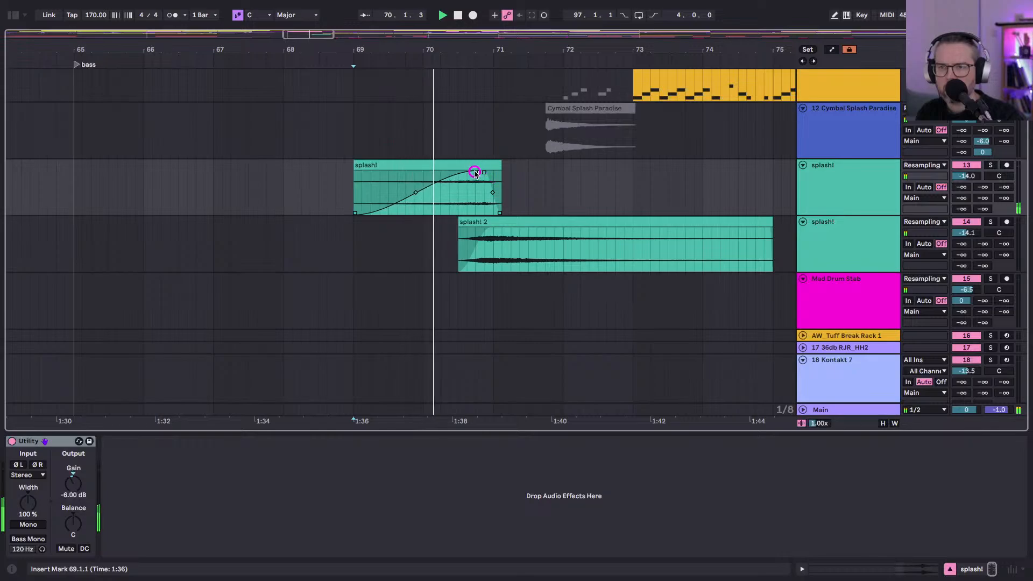
# Move the splash! 2 clip earlier to start at 70.2.1 and play the transition from bar 69.
pyautogui.click(527, 238)
pyautogui.press('space')
pyautogui.press('space')
pyautogui.moveTo(458, 222)
pyautogui.mouseDown()
pyautogui.moveTo(427, 224)
pyautogui.moveTo(470, 228)
pyautogui.moveTo(457, 224)
pyautogui.mouseUp()
pyautogui.click(414, 245)
pyautogui.click(352, 245)
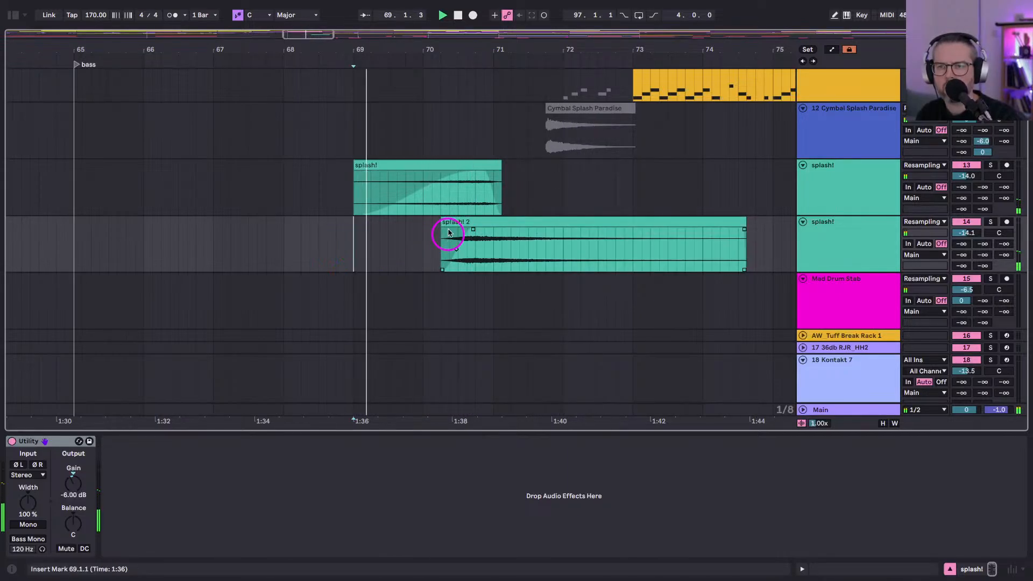
# Make the splash! 2 clip span bars 70 to 73, with its fade-in lasting until bar 71.
pyautogui.click(454, 223)
pyautogui.moveTo(464, 225); pyautogui.dragTo(494, 235)
pyautogui.click(363, 240)
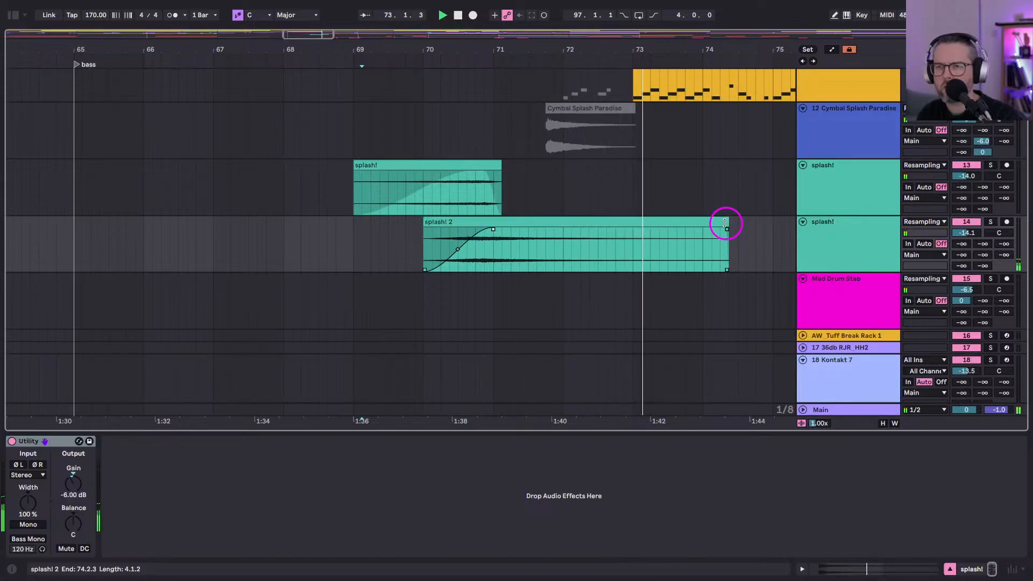
pyautogui.moveTo(726, 223); pyautogui.dragTo(628, 226)
# Deactivate the short X files 2 clip that ends at 76.3.1.
pyautogui.scroll(5, 505, 328)
pyautogui.scroll(6, 512, 218)
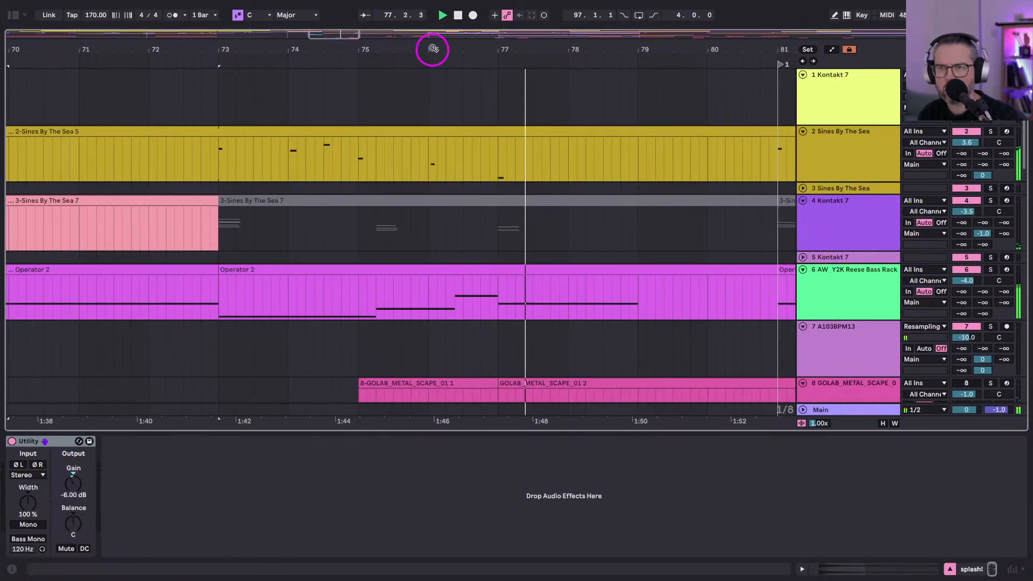
pyautogui.moveTo(433, 49); pyautogui.dragTo(449, 45)
pyautogui.scroll(-15, 460, 284)
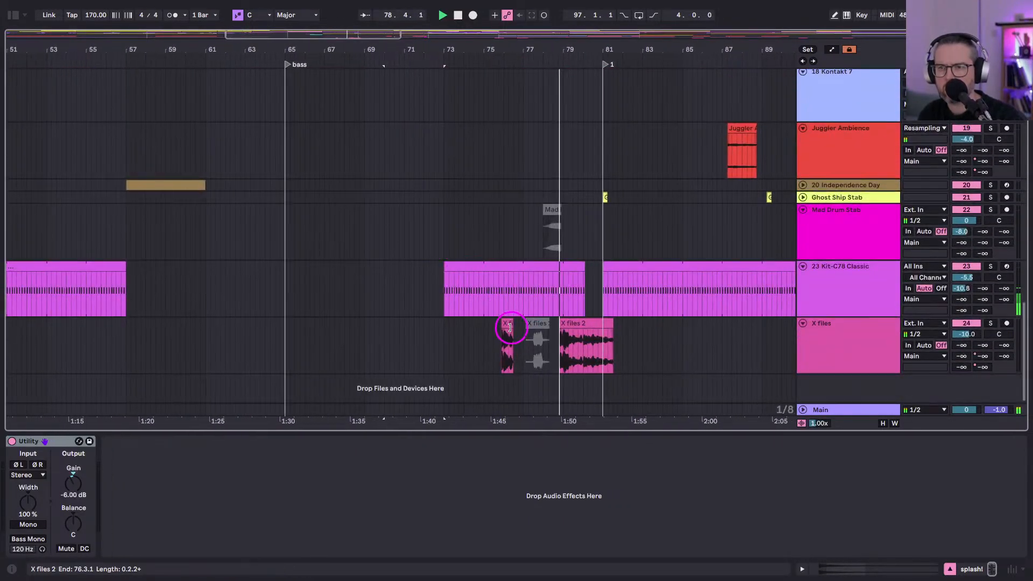
pyautogui.click(507, 325)
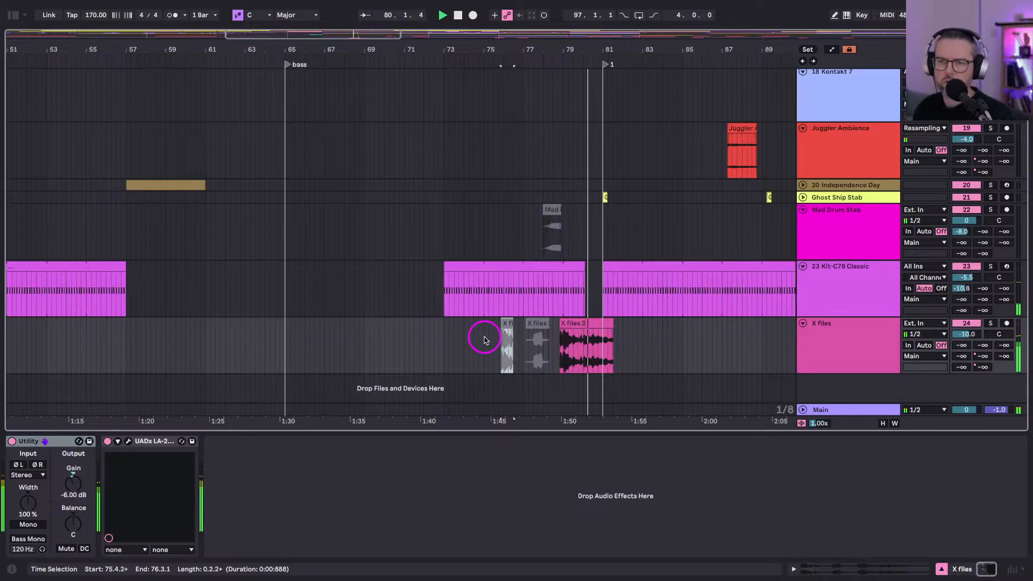
# In the Operator 2 bass clip starting at bar 73, deactivate the G#2 note between D#2 and F2.
pyautogui.scroll(6, 511, 336)
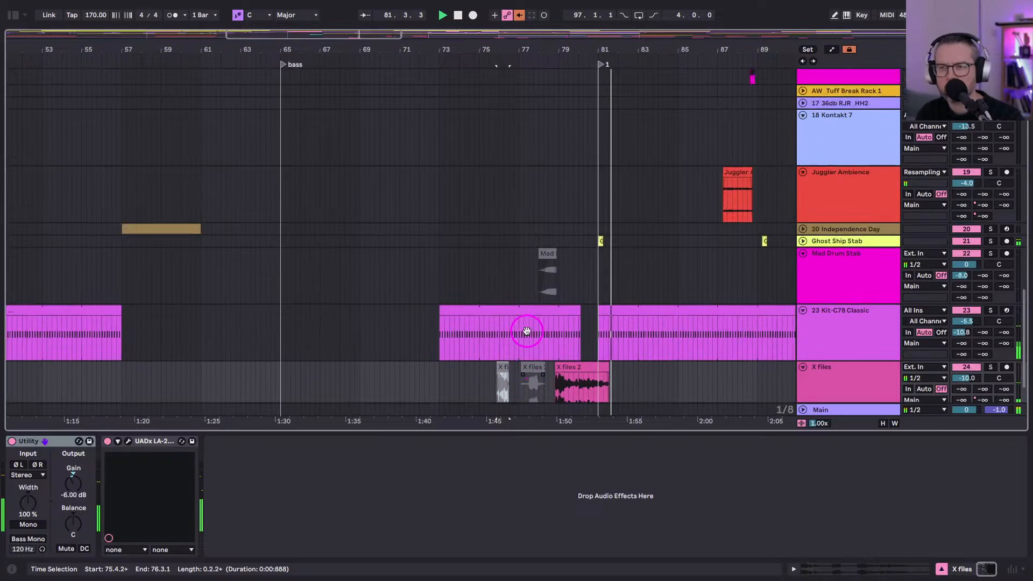
pyautogui.scroll(8, 527, 333)
pyautogui.click(525, 246)
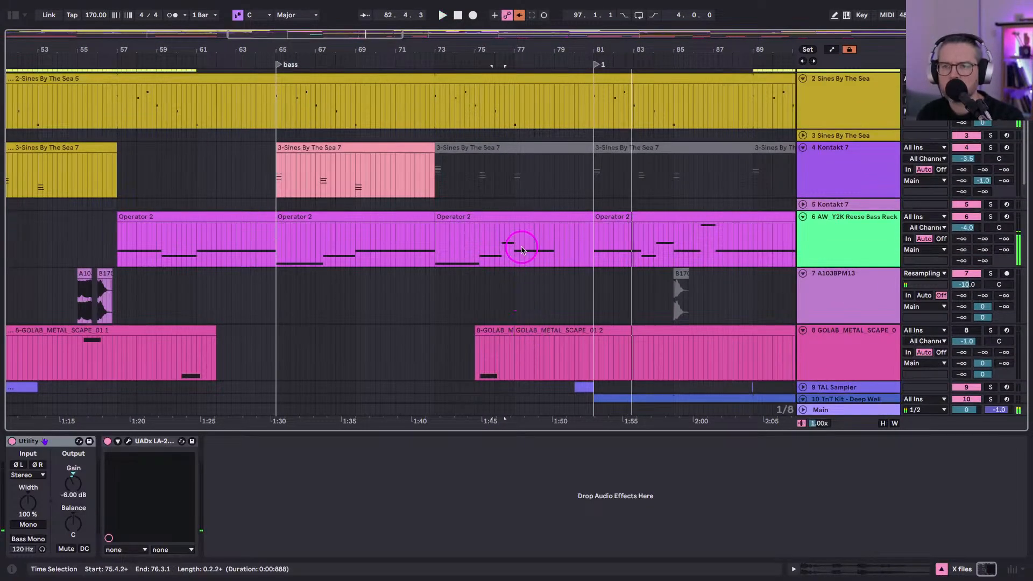
pyautogui.doubleClick(455, 214)
pyautogui.press('space')
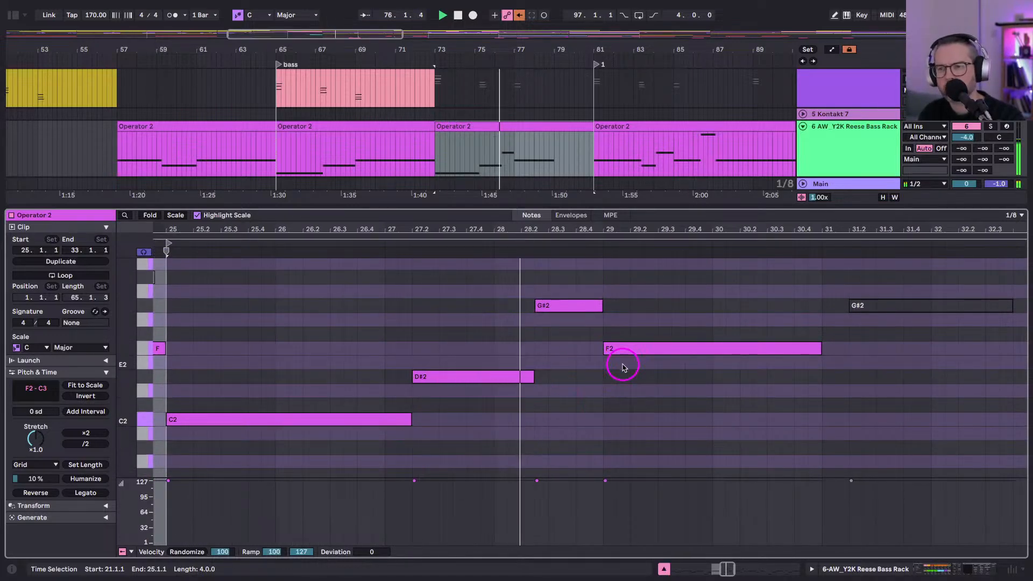
pyautogui.click(554, 304)
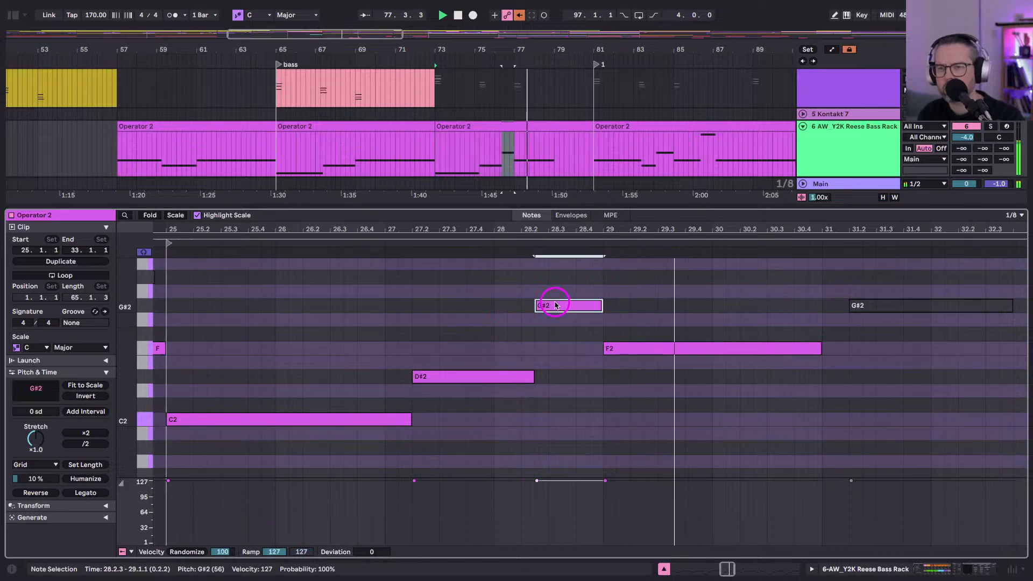
# Extend the bass clip's D#2 note to 29.1.1 and its long F2 note to 32.1.3.
pyautogui.moveTo(530, 371); pyautogui.dragTo(603, 374)
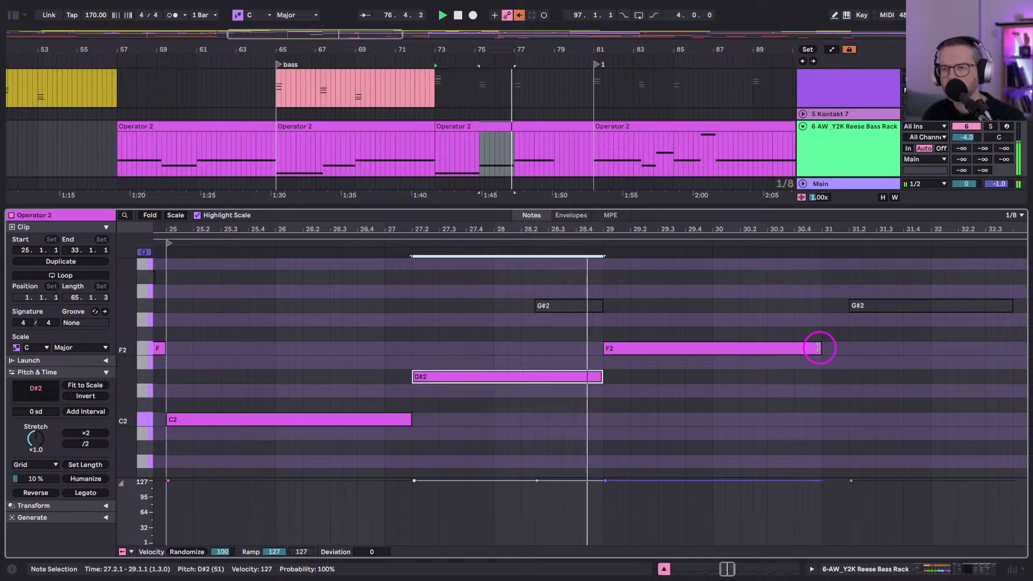
pyautogui.moveTo(818, 347); pyautogui.dragTo(939, 347)
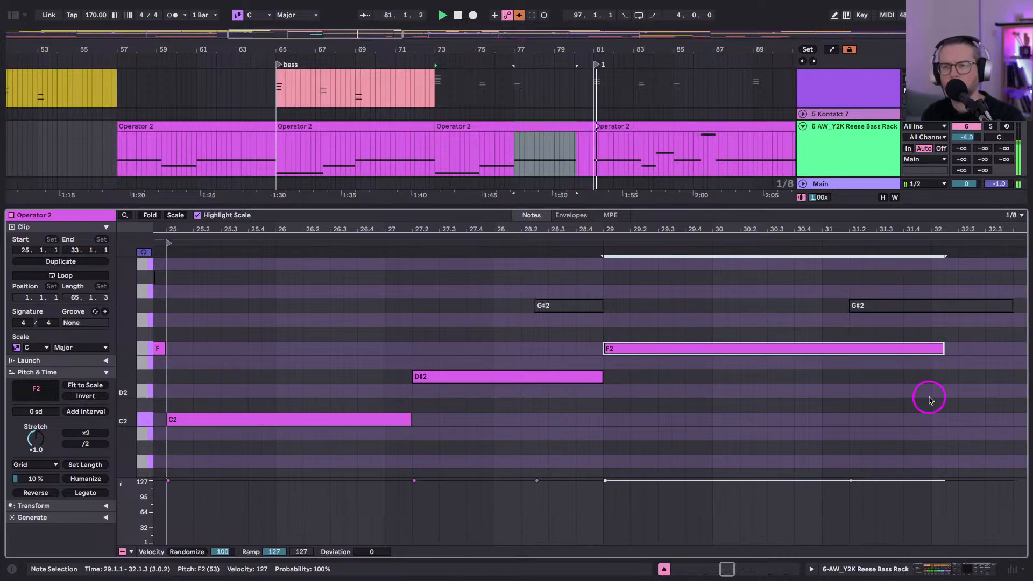
pyautogui.hotkey('shift', 'Tab')
# Open the AW_Tuff Break Rack 1 clip starting at bar 73 and examine its slice notes during playback.
pyautogui.scroll(-4, 417, 236)
pyautogui.hscroll(2, 417, 236)
pyautogui.press('space')
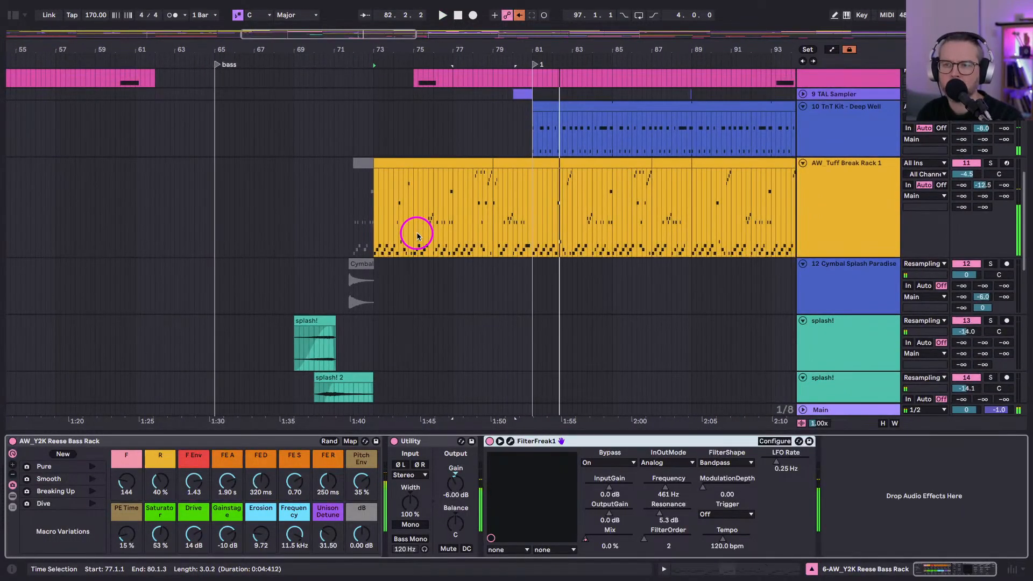
pyautogui.scroll(3, 417, 236)
pyautogui.scroll(2, 417, 236)
pyautogui.click(456, 330)
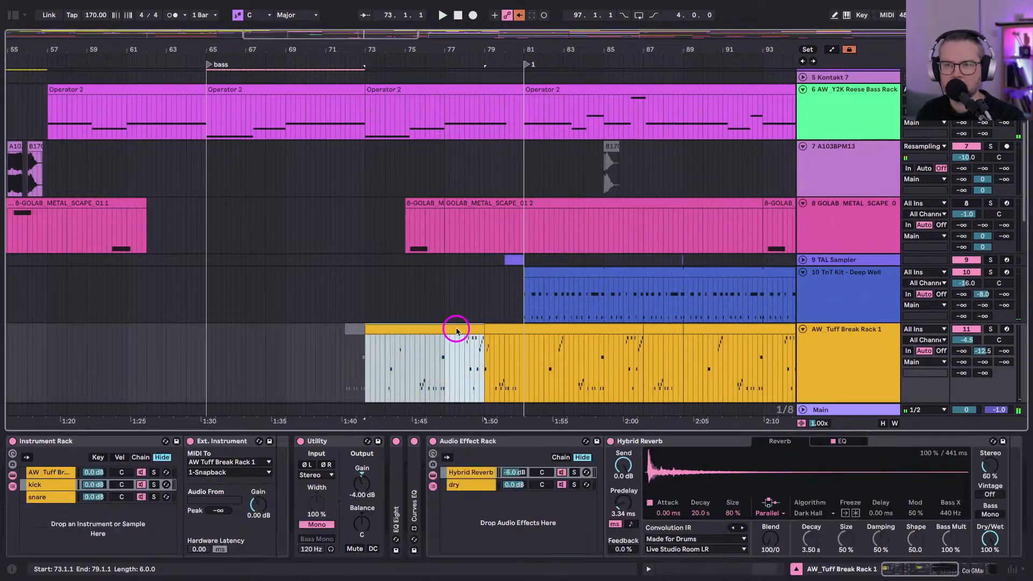
pyautogui.doubleClick(456, 330)
pyautogui.press('space')
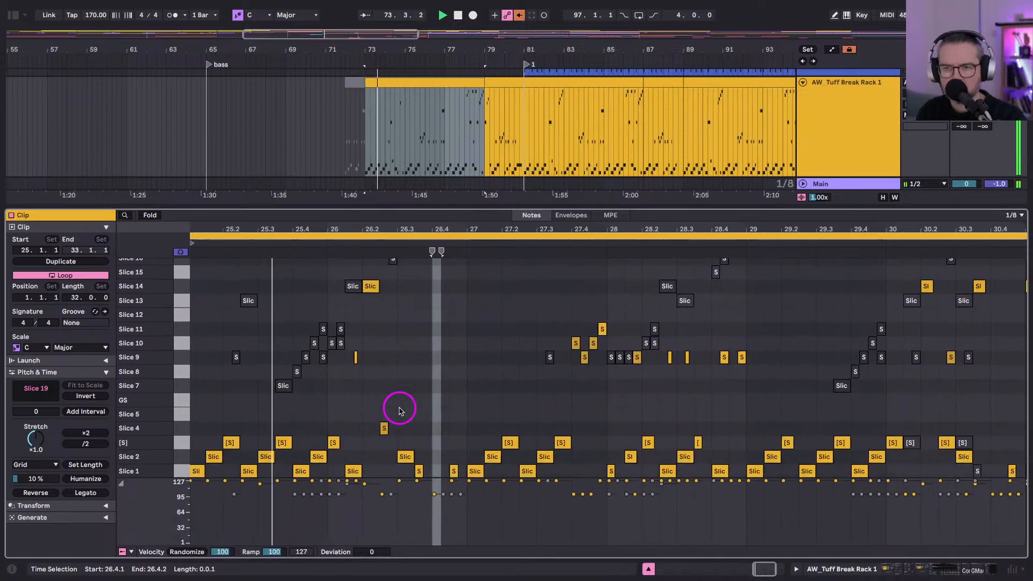
pyautogui.hscroll(-1, 399, 411)
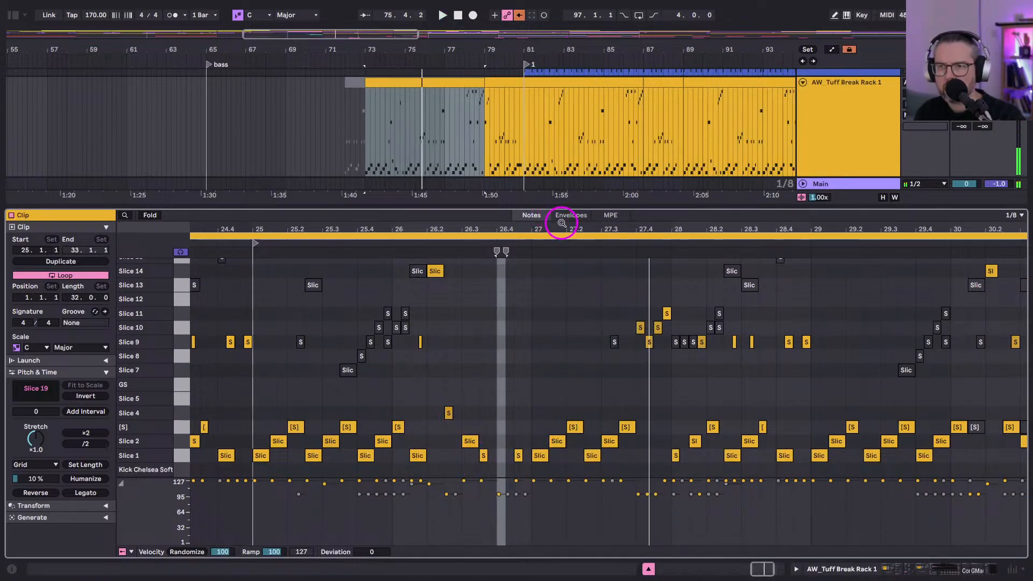
pyautogui.scroll(3, 561, 222)
pyautogui.press('space')
# Duplicate the Slice 1 note at 27.1.1 and place the copy at 27.2.1.
pyautogui.click(509, 453)
pyautogui.hotkey('ctrl', 'd')
pyautogui.press('space')
pyautogui.scroll(4, 509, 355)
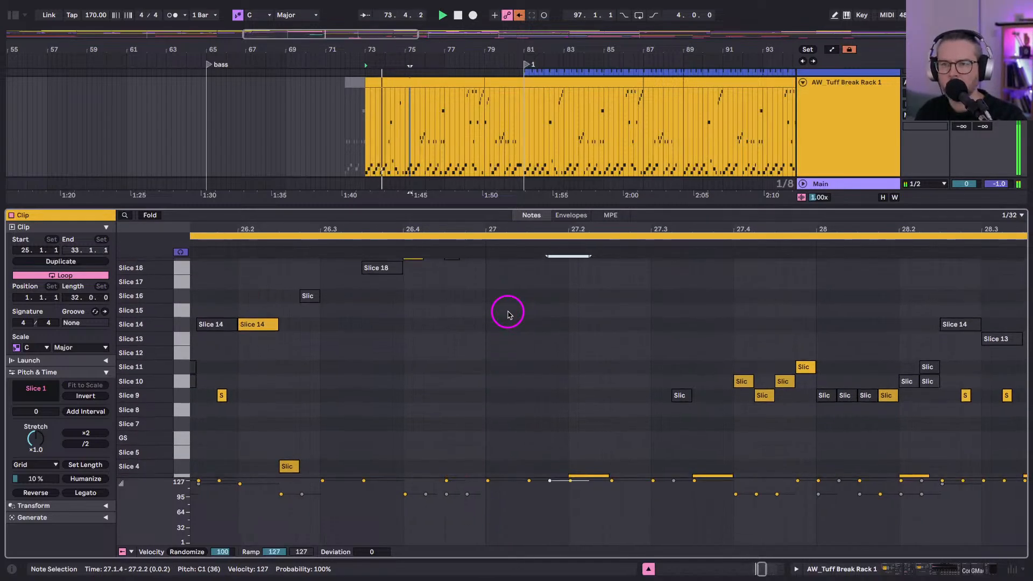
pyautogui.scroll(3, 458, 135)
pyautogui.scroll(-3, 461, 136)
pyautogui.scroll(-3, 461, 136)
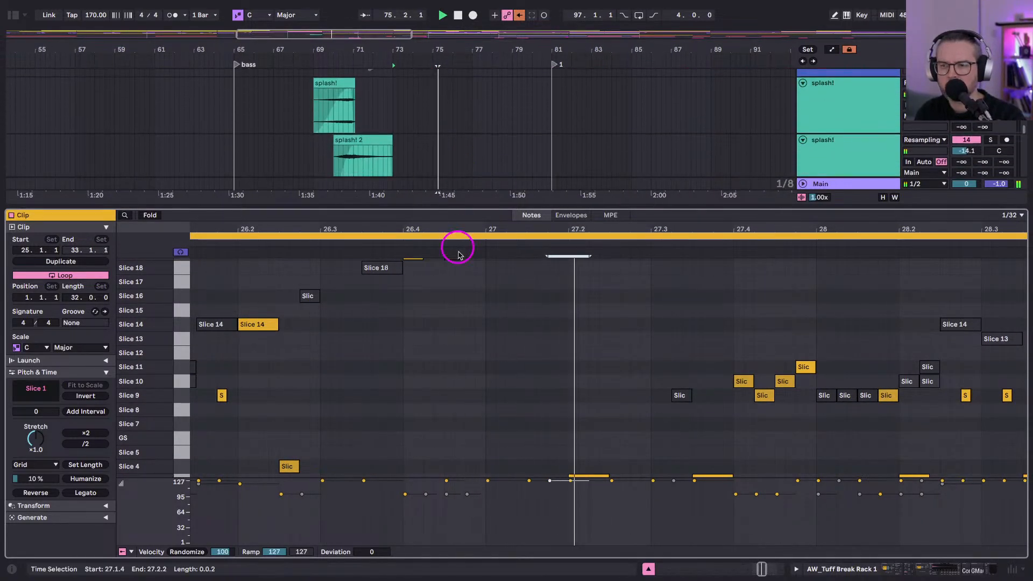
pyautogui.scroll(-4, 487, 371)
pyautogui.press('space')
pyautogui.hotkey('alt', 'Right')
pyautogui.hotkey('alt', 'Right')
pyautogui.press('Right')
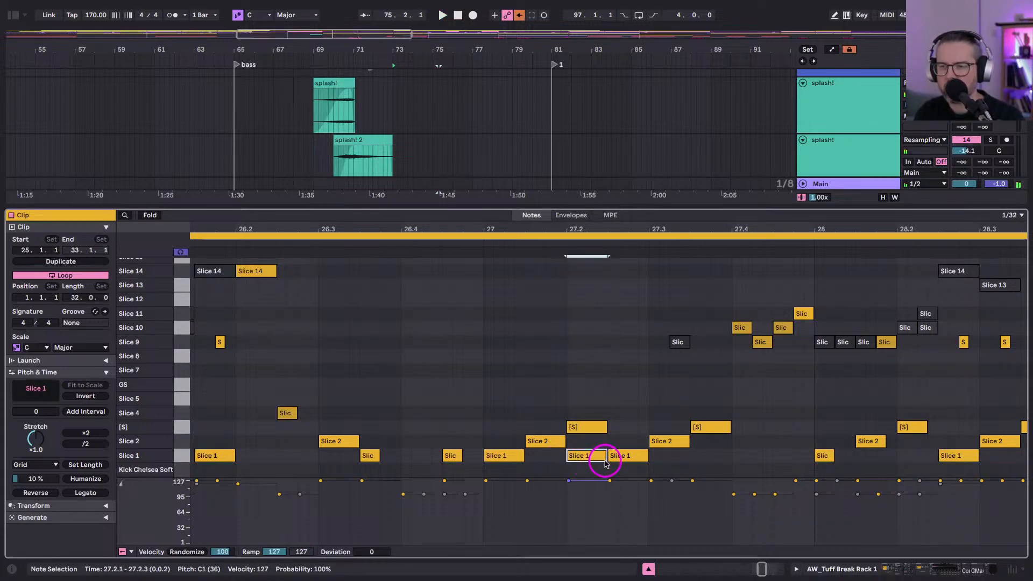
# Try deactivating the Slice 1 note at 27.2.3 and raising the Slice 1 note at 27.1.1 to the [S] row.
pyautogui.click(621, 456)
pyautogui.press('0')
pyautogui.click(507, 456)
pyautogui.press('Up')
pyautogui.press('Up')
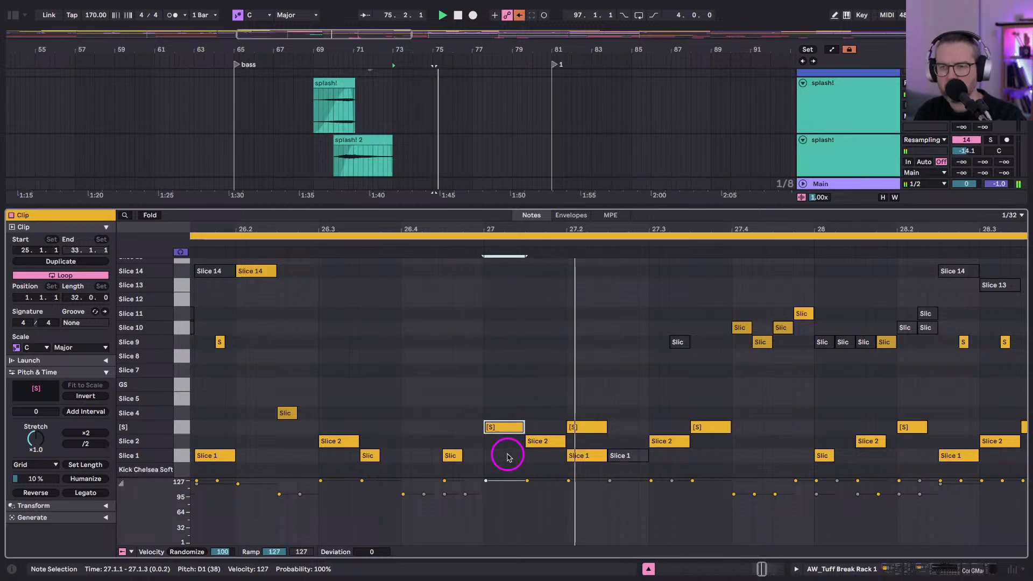
# Deactivate the [S] note at 27.2.1 and listen to the break pattern.
pyautogui.click(581, 426)
pyautogui.press('0')
pyautogui.click(628, 455)
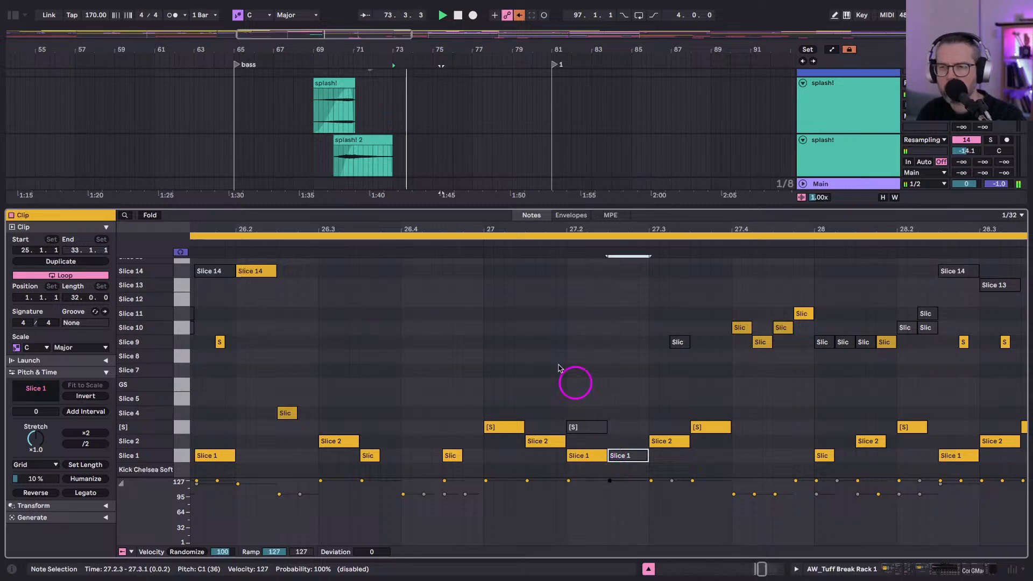
pyautogui.click(452, 242)
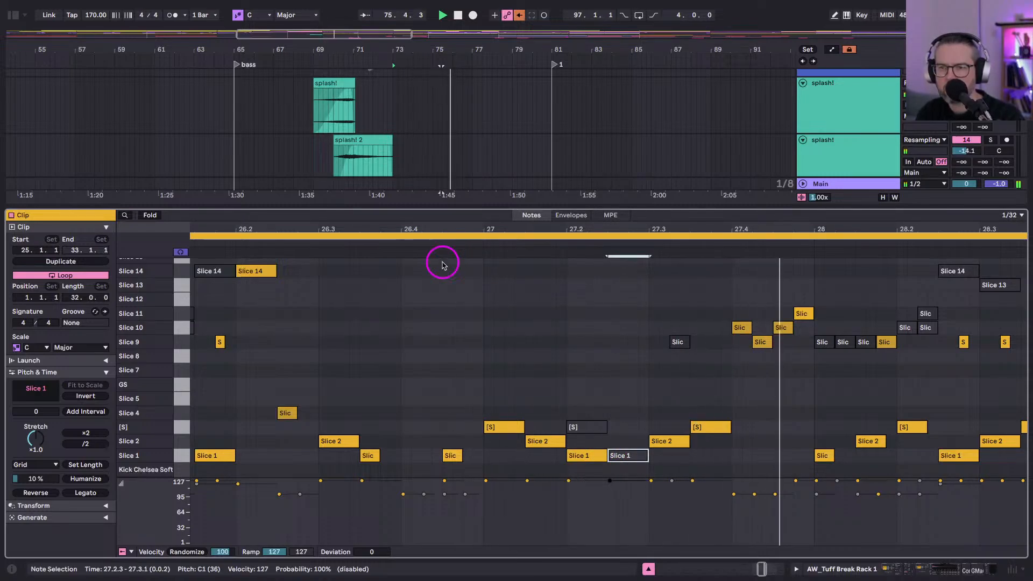
# Return the 27.1.1 note to Slice 1, then raise the 27.2.3 note to [S] and reactivate it.
pyautogui.moveTo(499, 427); pyautogui.dragTo(499, 456)
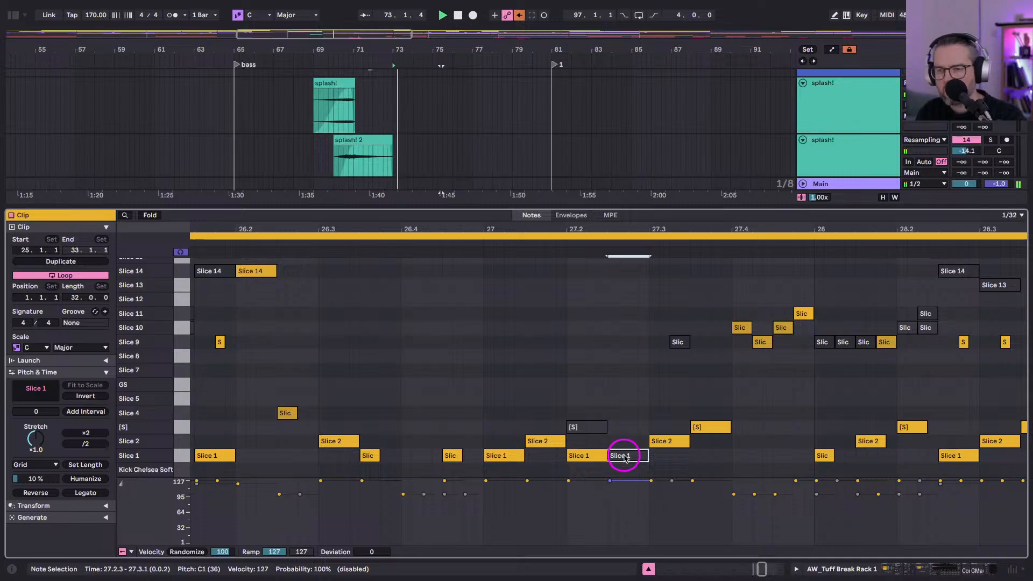
pyautogui.press('Up')
pyautogui.press('Up')
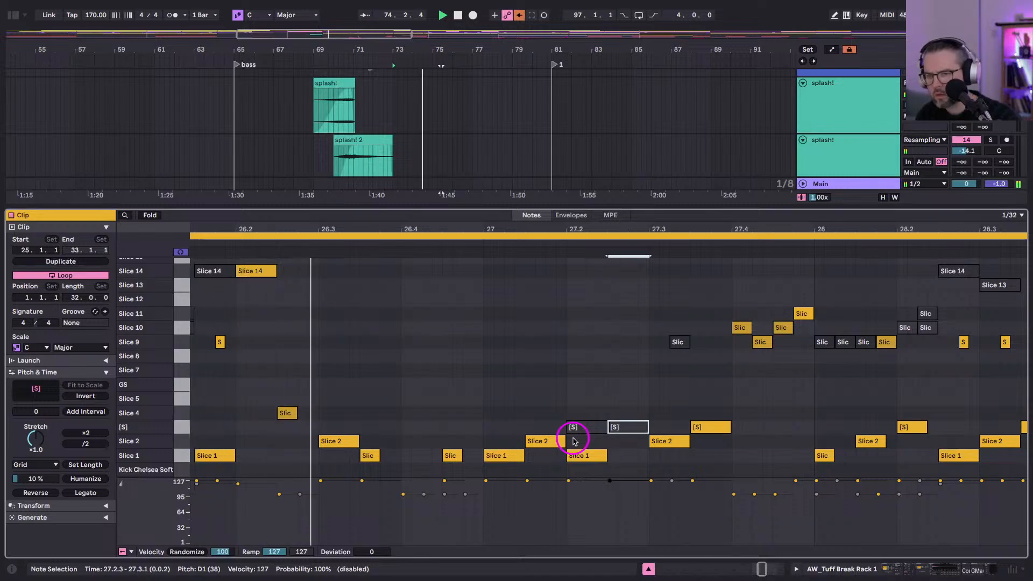
pyautogui.press('0')
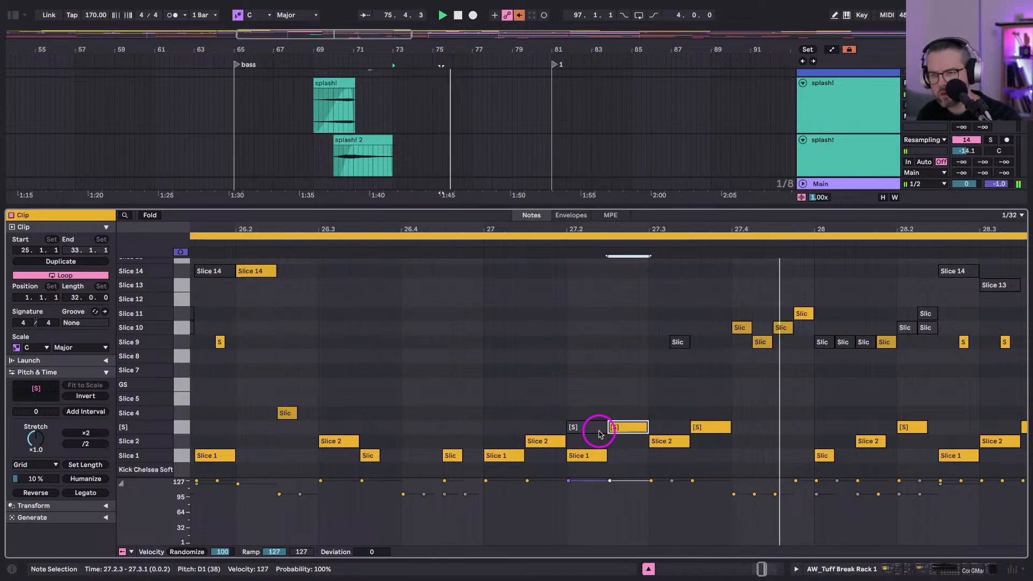
# Shorten the Slice 2 note at 27.1.3 to end at 27.1.4 and the Slice 1 note at 27.2.1 to end at 27.2.2+.
pyautogui.hscroll(-3, 603, 375)
pyautogui.click(633, 448)
pyautogui.click(675, 455)
pyautogui.hotkey('shift', 'Left')
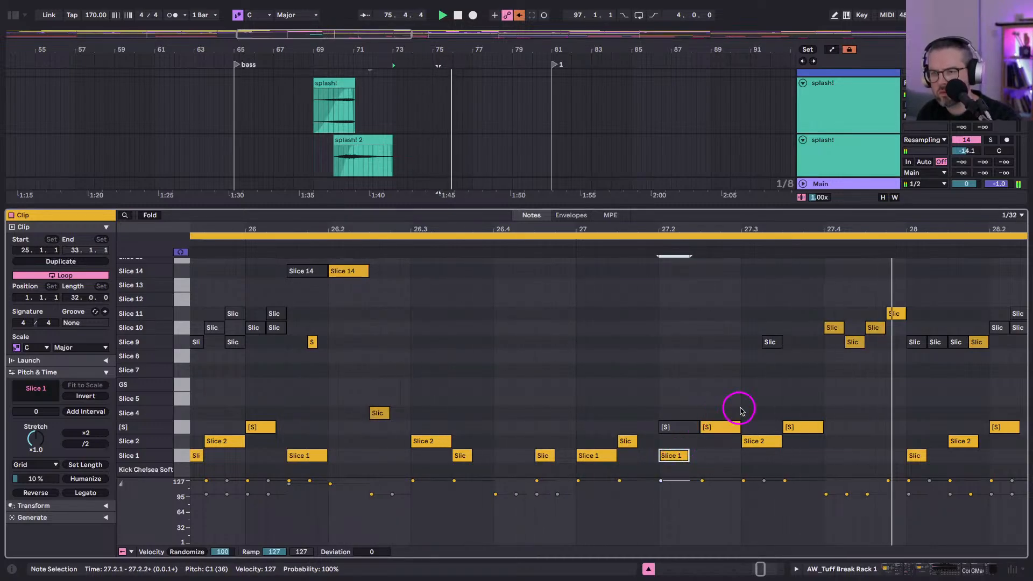
# Draw a very short Slice 9 note at 27.1.4 in the break clip.
pyautogui.click(720, 429)
pyautogui.press('b')
pyautogui.click(663, 358)
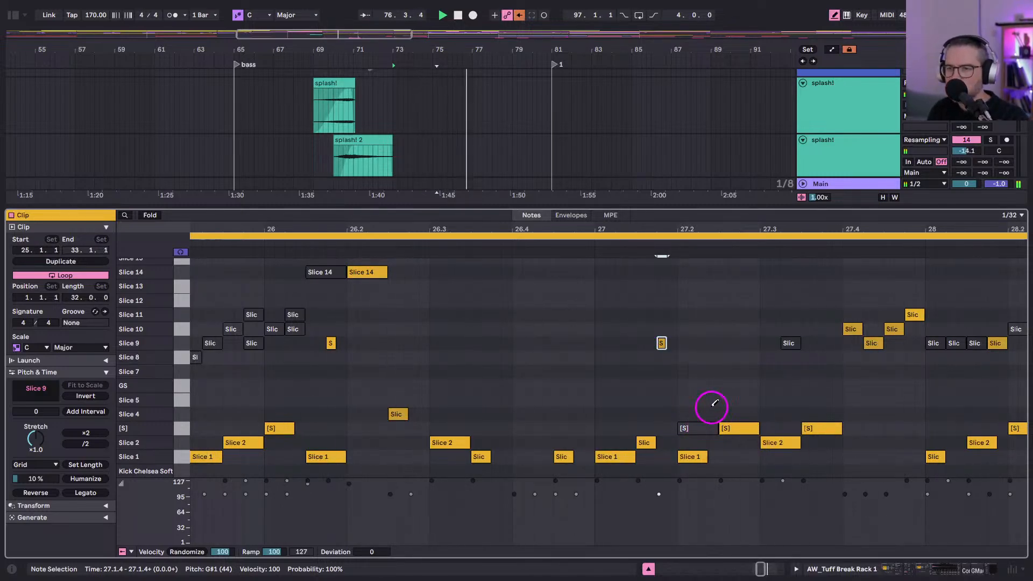
# Try a short Slice 1 note at 27.2.4, remove it, and shorten the [S] note at 27.2.3 to end at 27.2.4.
pyautogui.click(743, 456)
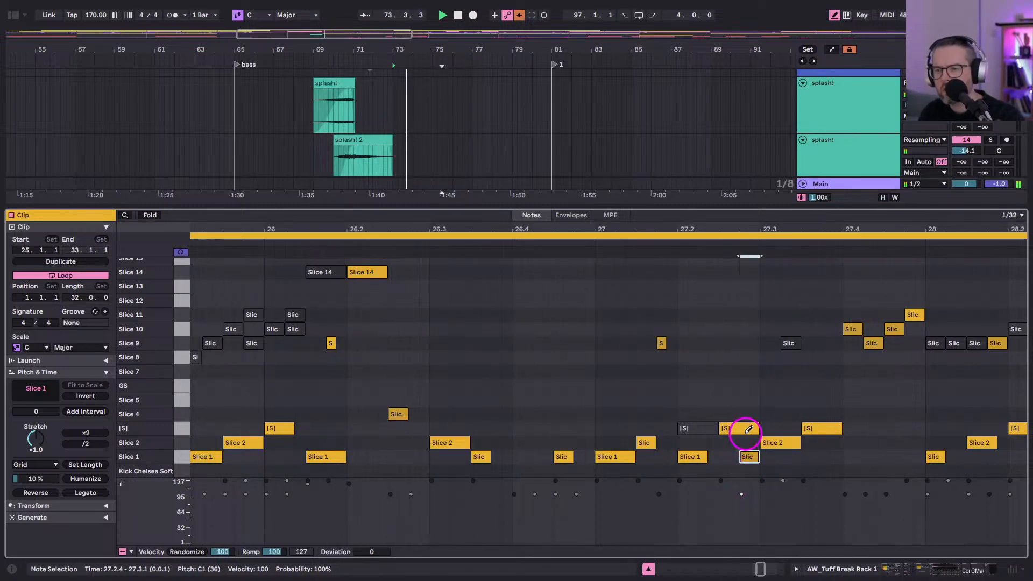
pyautogui.click(749, 457)
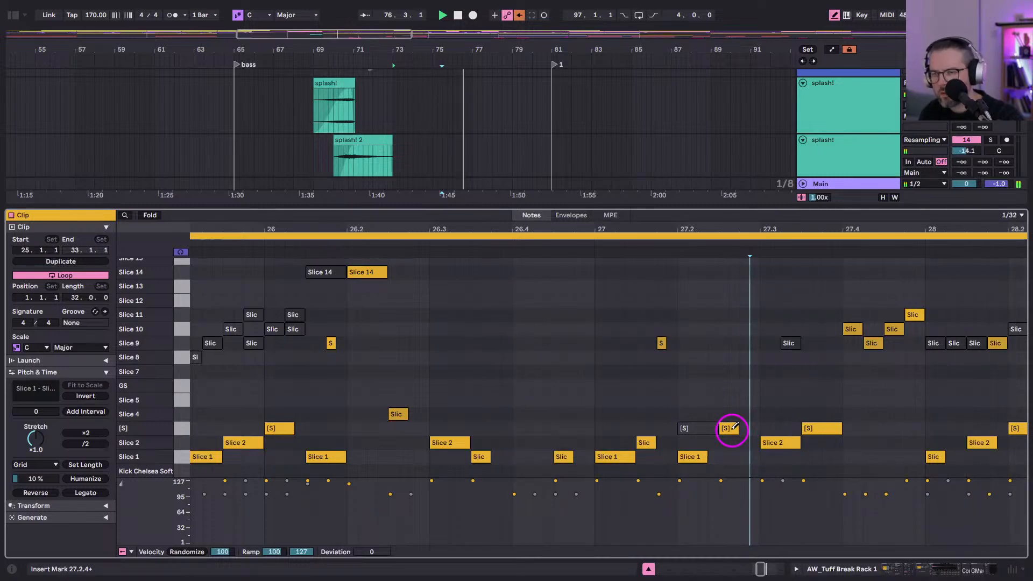
pyautogui.hotkey('shift', 'Tab')
pyautogui.scroll(6, 493, 215)
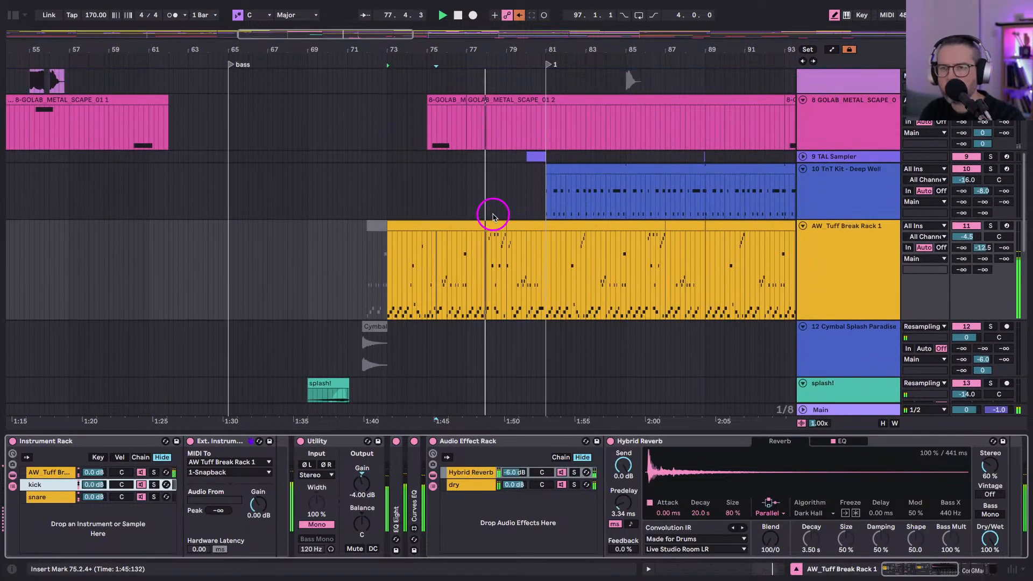
pyautogui.scroll(5, 493, 215)
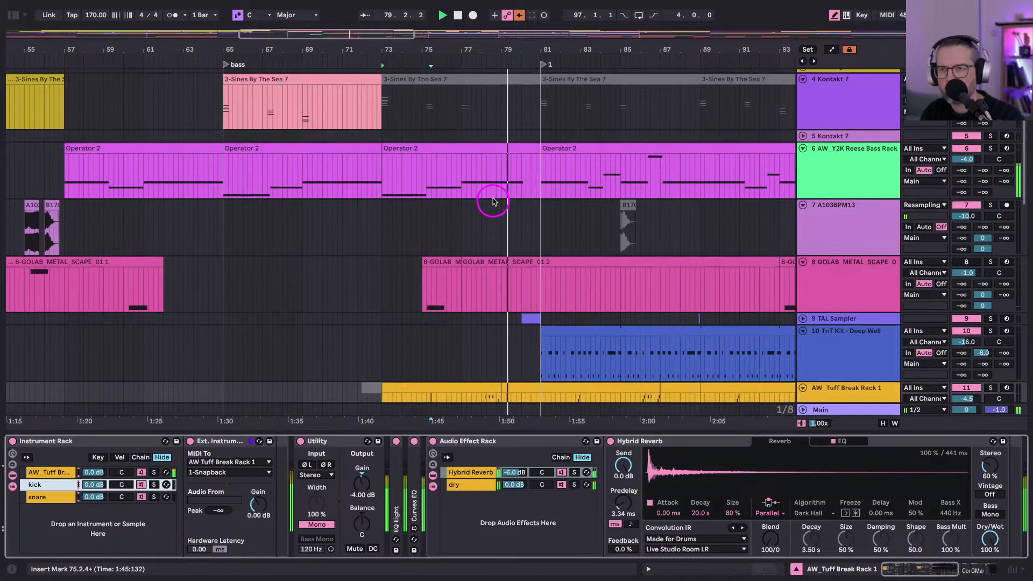
pyautogui.scroll(-4, 493, 201)
pyautogui.scroll(-2, 503, 293)
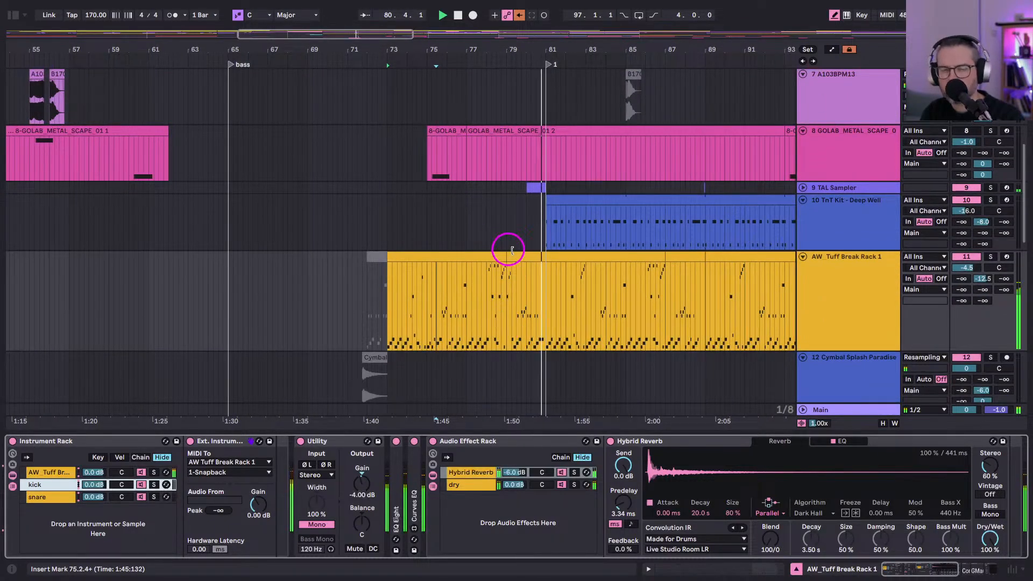
# Examine the lower tracks around the splash clips and the lead-in to bar 73.
pyautogui.scroll(-5, 556, 233)
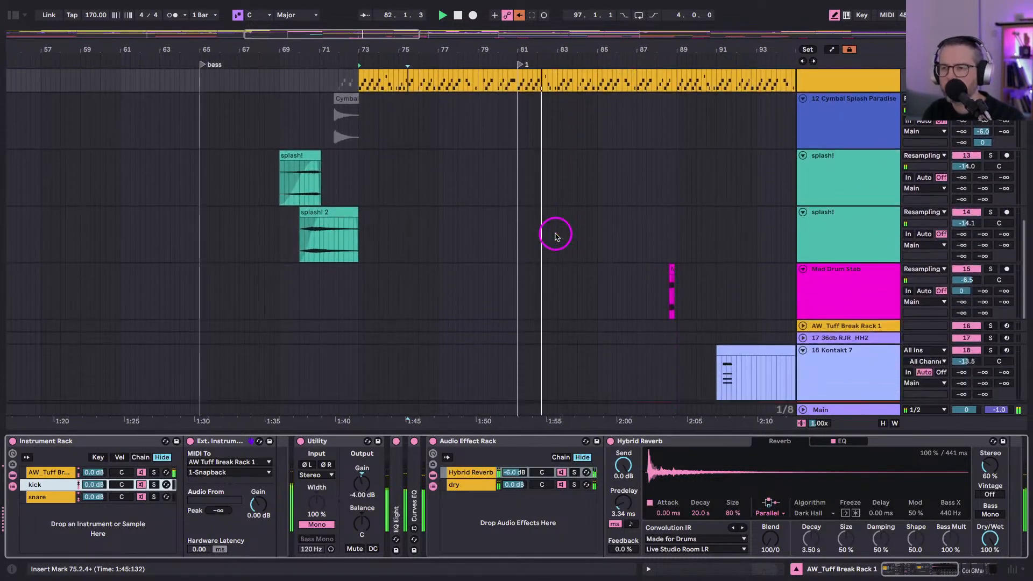
pyautogui.scroll(-1, 556, 237)
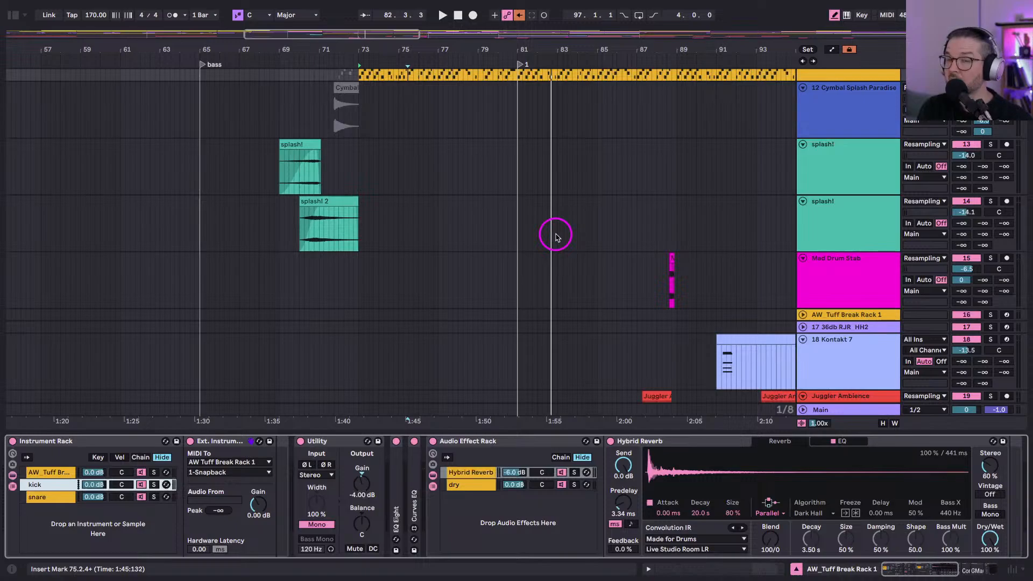
pyautogui.scroll(3, 556, 237)
pyautogui.hscroll(-2, 555, 236)
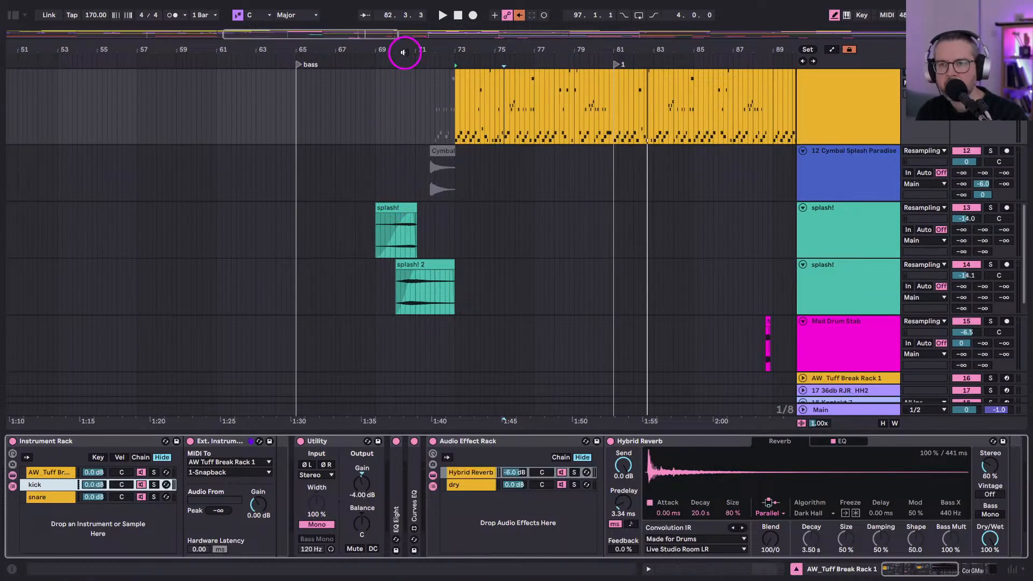
pyautogui.scroll(5, 404, 49)
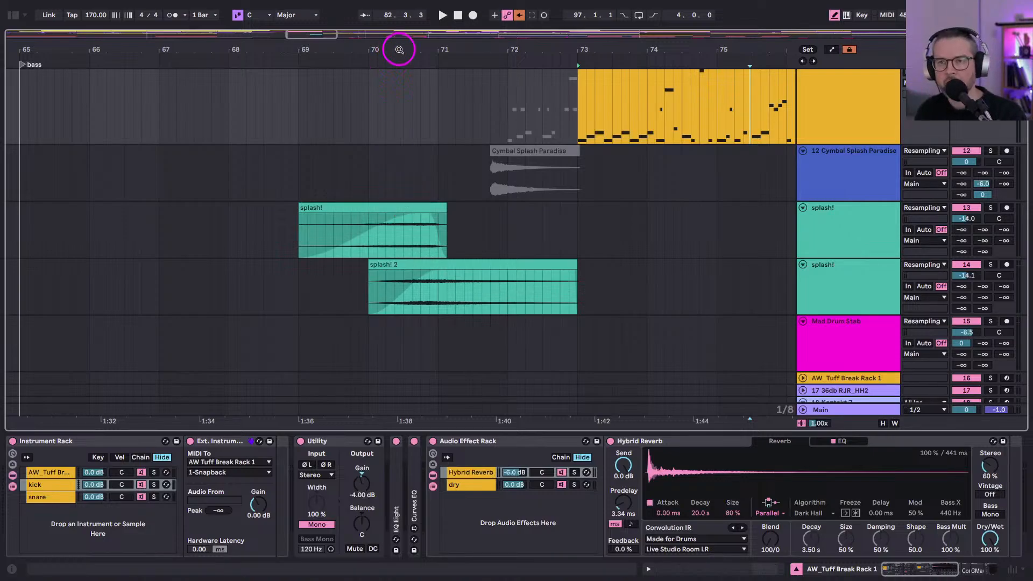
pyautogui.scroll(-6, 398, 50)
pyautogui.scroll(-1, 398, 50)
pyautogui.click(416, 50)
pyautogui.click(428, 169)
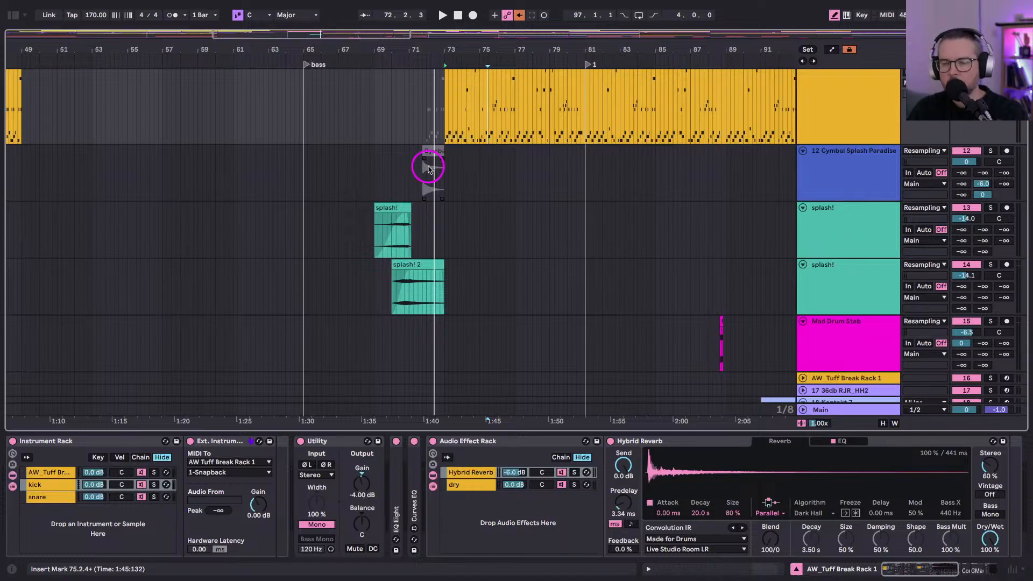
pyautogui.scroll(3, 429, 169)
pyautogui.moveTo(496, 49); pyautogui.dragTo(477, 180)
pyautogui.scroll(-3, 462, 266)
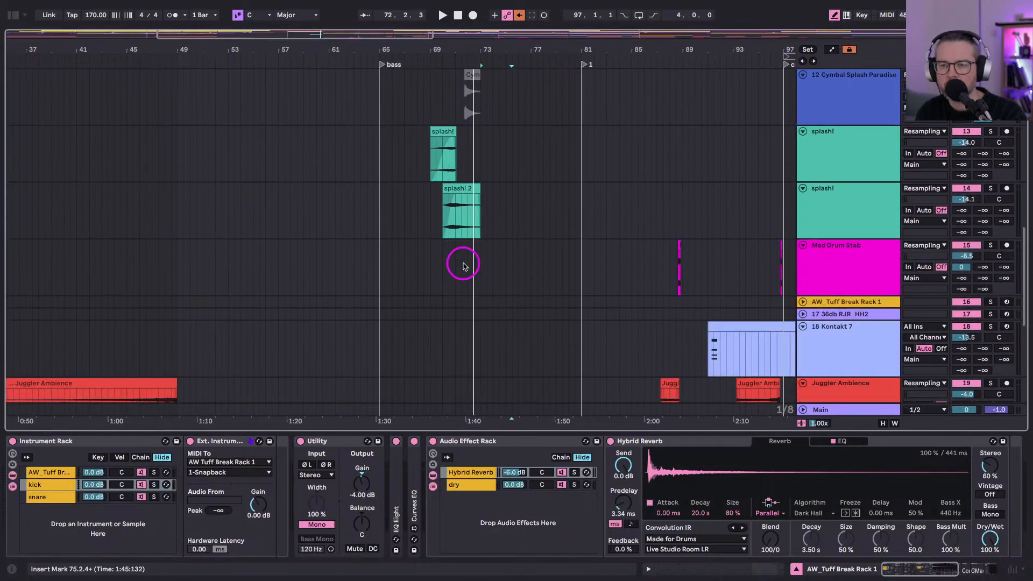
# Play the splash transition from around bar 68 and set the volume of track 14, holding splash! 2, to -19.0 dB.
pyautogui.click(429, 161)
pyautogui.scroll(1, 429, 161)
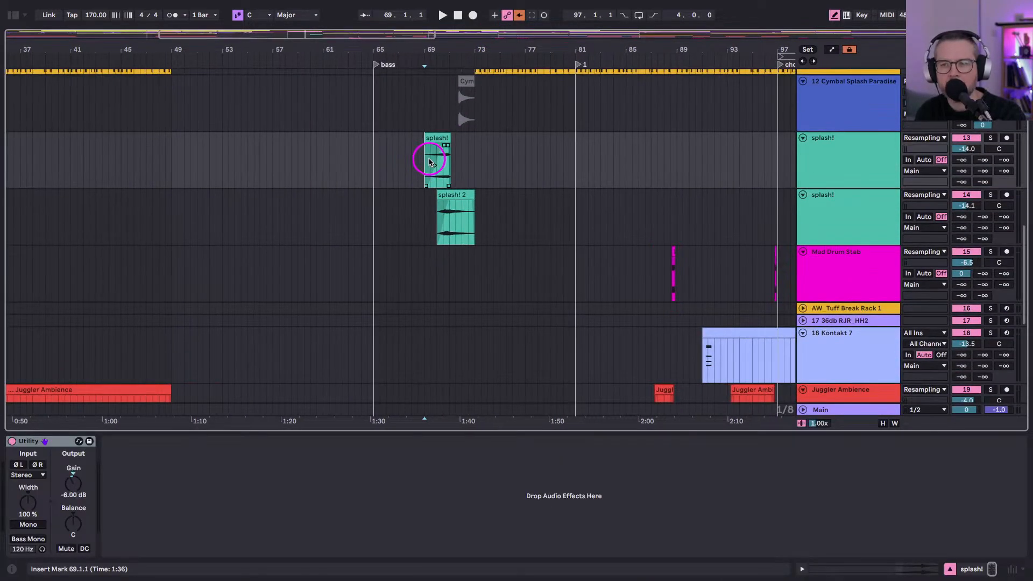
pyautogui.press('space')
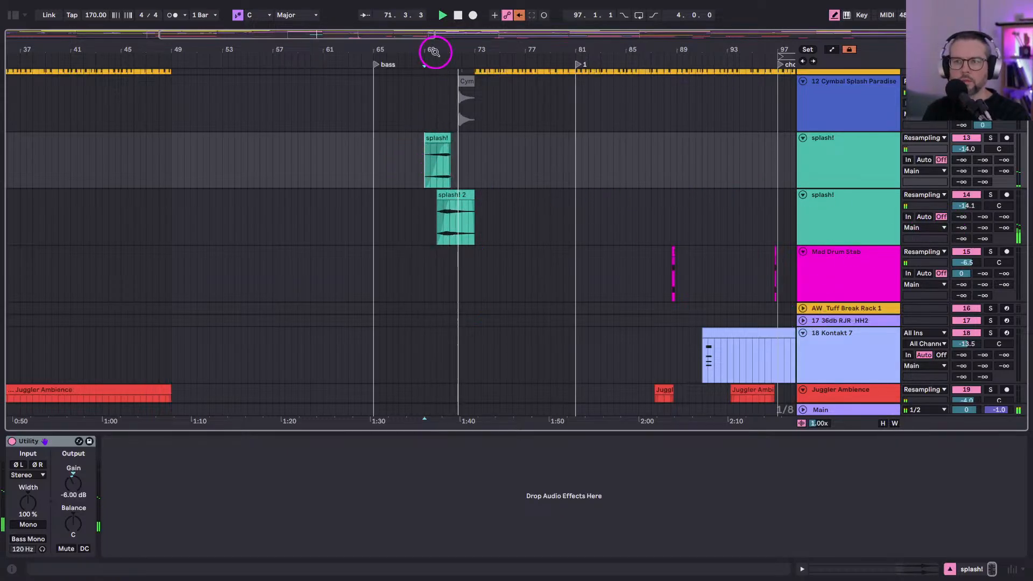
pyautogui.moveTo(431, 48); pyautogui.dragTo(430, 70)
pyautogui.click(333, 183)
pyautogui.click(343, 234)
pyautogui.press('space')
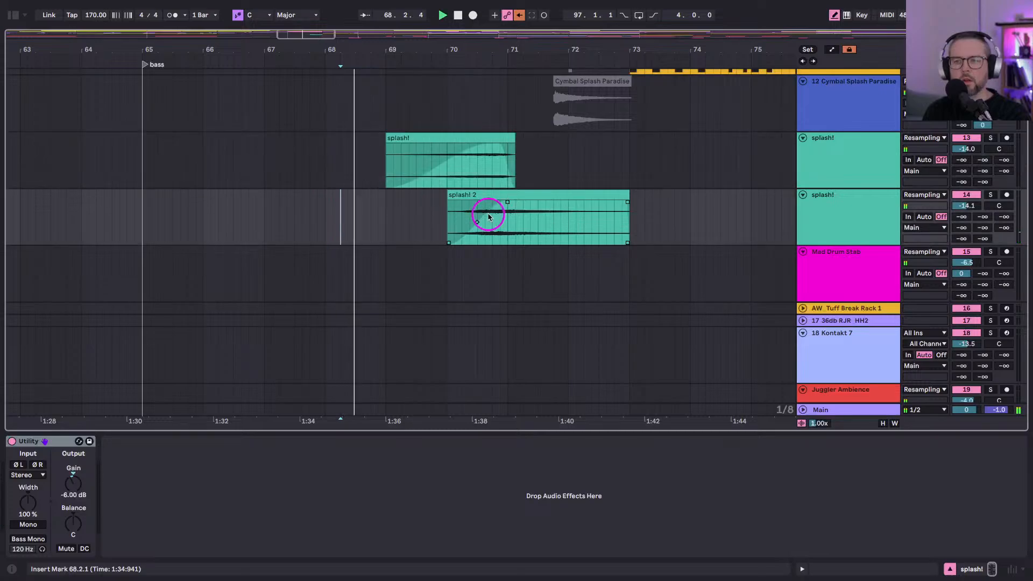
pyautogui.moveTo(962, 210); pyautogui.dragTo(961, 206)
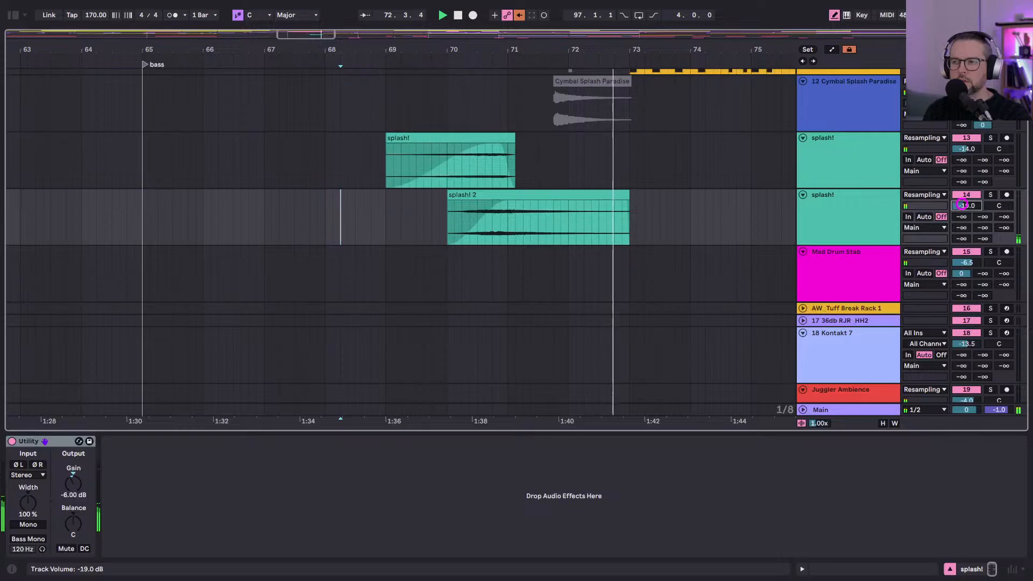
# Extend the splash! clip on track 13 to end at 73.1.1 and play the transition with it.
pyautogui.click(509, 138)
pyautogui.moveTo(512, 138)
pyautogui.mouseDown()
pyautogui.moveTo(616, 143)
pyautogui.moveTo(498, 143)
pyautogui.moveTo(627, 141)
pyautogui.moveTo(509, 148)
pyautogui.moveTo(585, 146)
pyautogui.mouseUp()
pyautogui.click(390, 168)
pyautogui.click(512, 202)
pyautogui.click(485, 177)
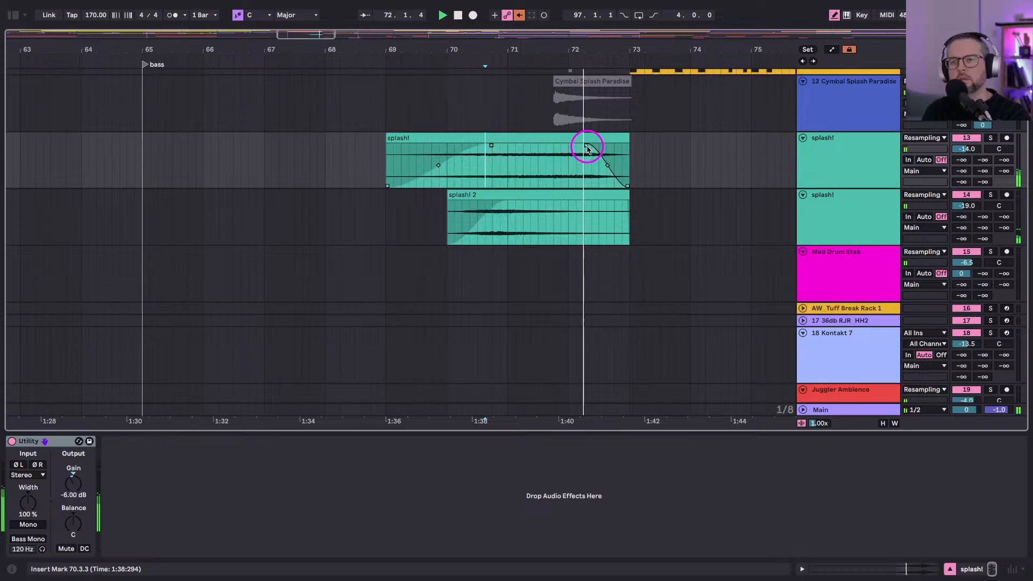
pyautogui.click(496, 197)
pyautogui.click(394, 177)
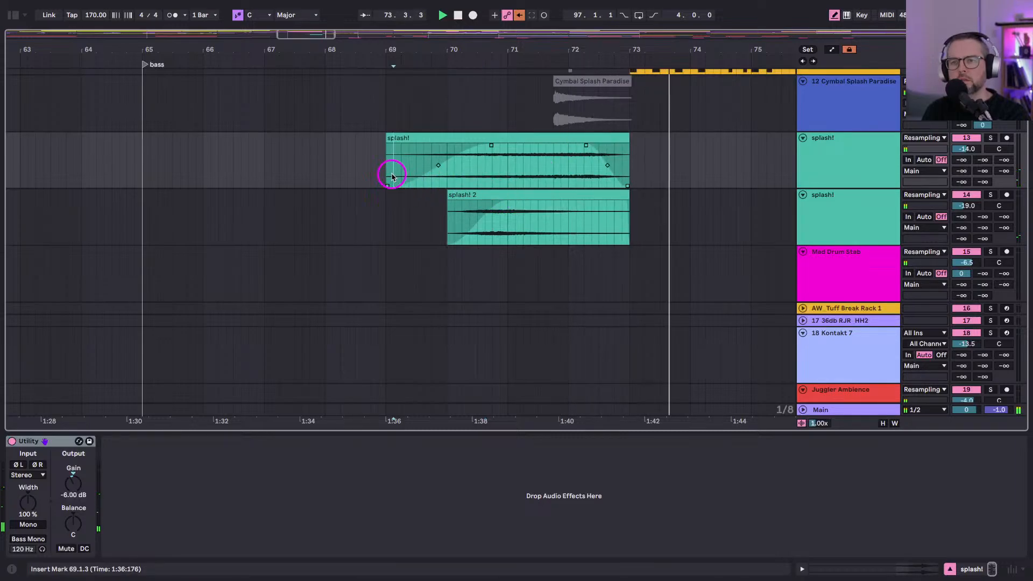
# Try removing the splash! clip's fade-out, undo that, and replay from 69.1.1.
pyautogui.moveTo(587, 145); pyautogui.dragTo(644, 148)
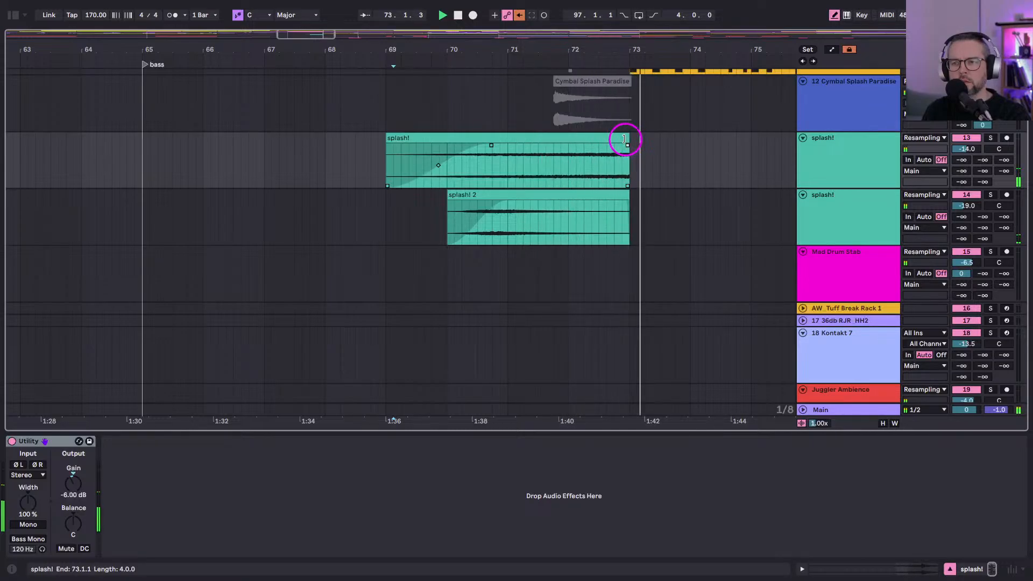
pyautogui.hotkey('ctrl', 'z')
pyautogui.click(385, 167)
pyautogui.press('space')
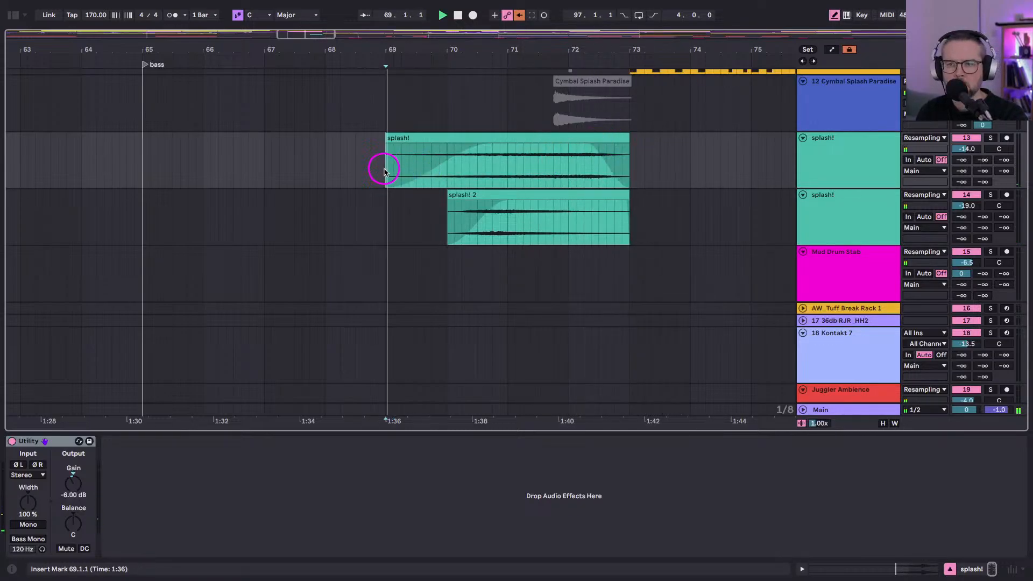
# Start the splash! clip's fade-out at about 71.1.1, shorten the clip to end at about 71.4, and replay it.
pyautogui.moveTo(586, 140)
pyautogui.mouseDown()
pyautogui.moveTo(574, 146)
pyautogui.moveTo(589, 149)
pyautogui.moveTo(508, 146)
pyautogui.mouseUp()
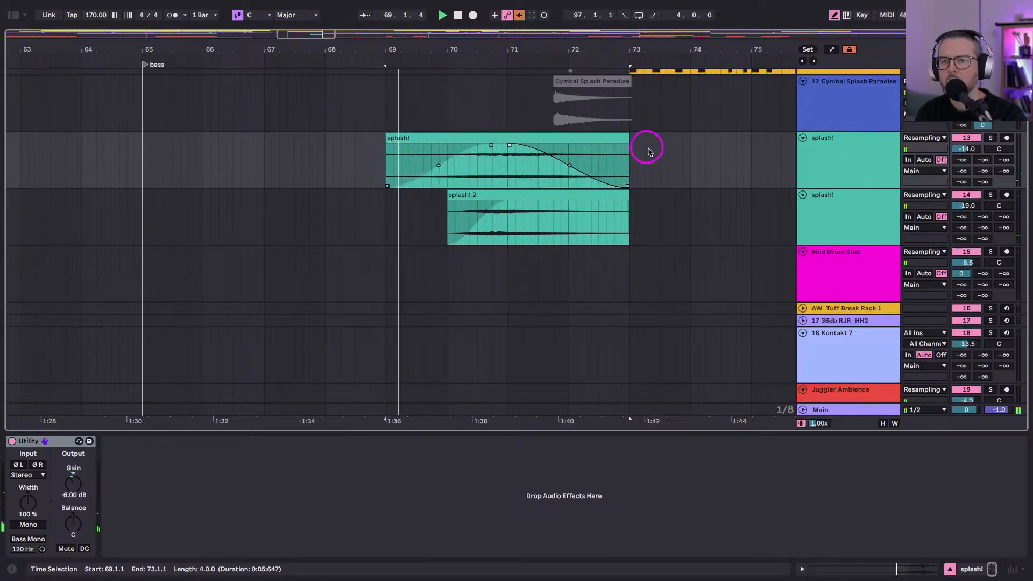
pyautogui.moveTo(627, 183); pyautogui.dragTo(557, 188)
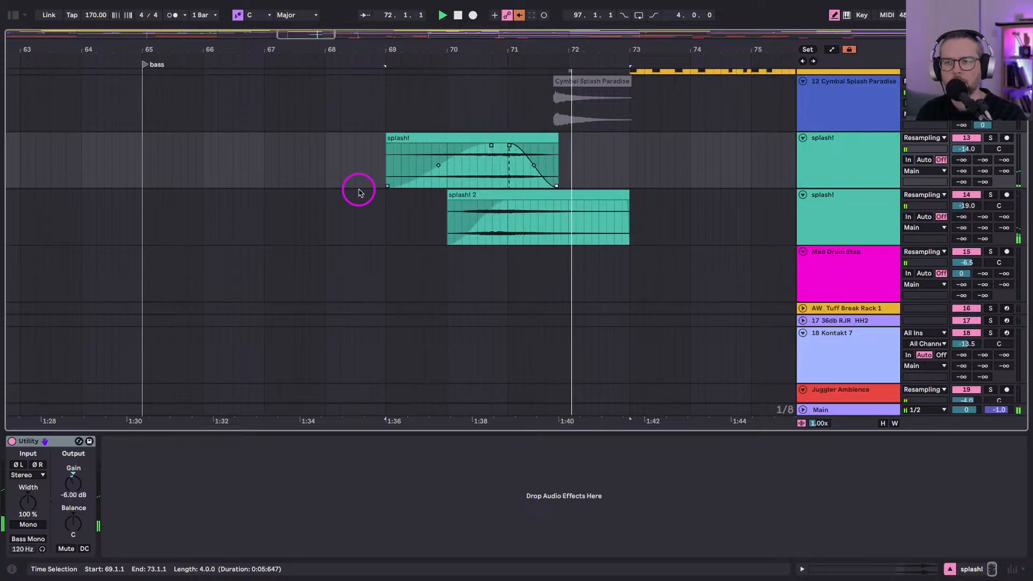
pyautogui.click(384, 172)
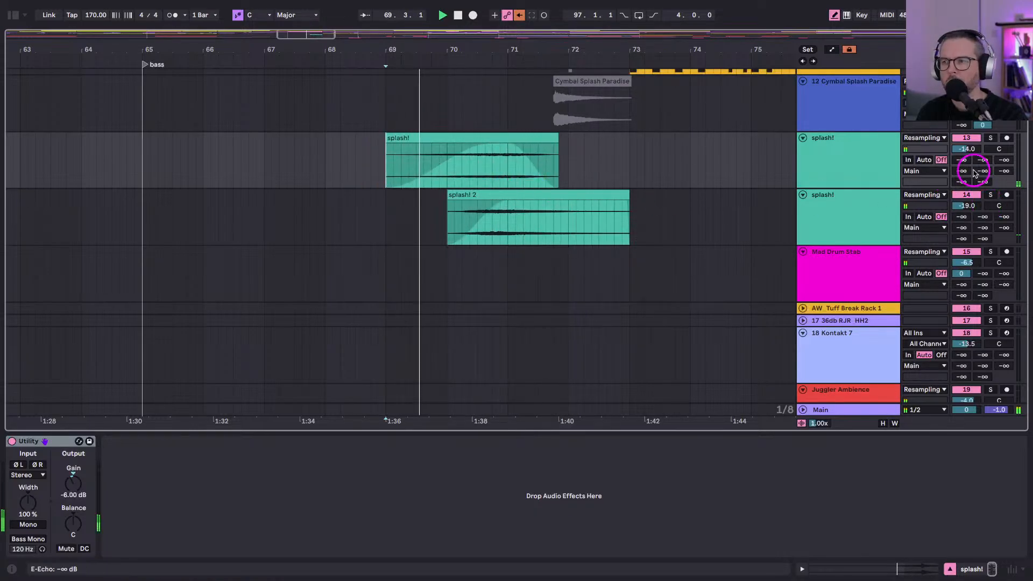
# Try an E-Echo send of about -7.8 dB on track 13, reset the send, and play from 65.1.1.
pyautogui.moveTo(981, 170); pyautogui.dragTo(982, 164)
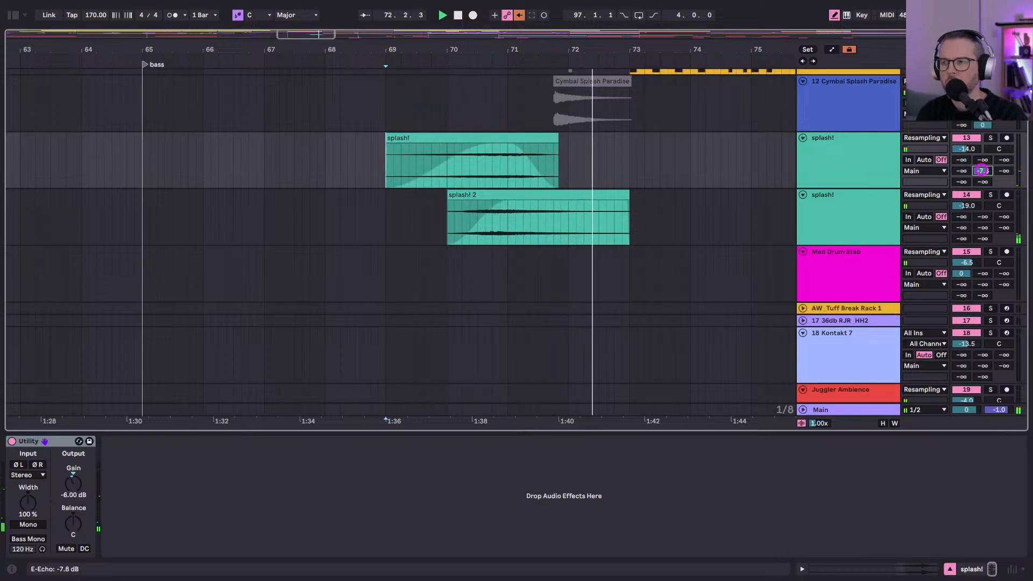
pyautogui.press('Delete')
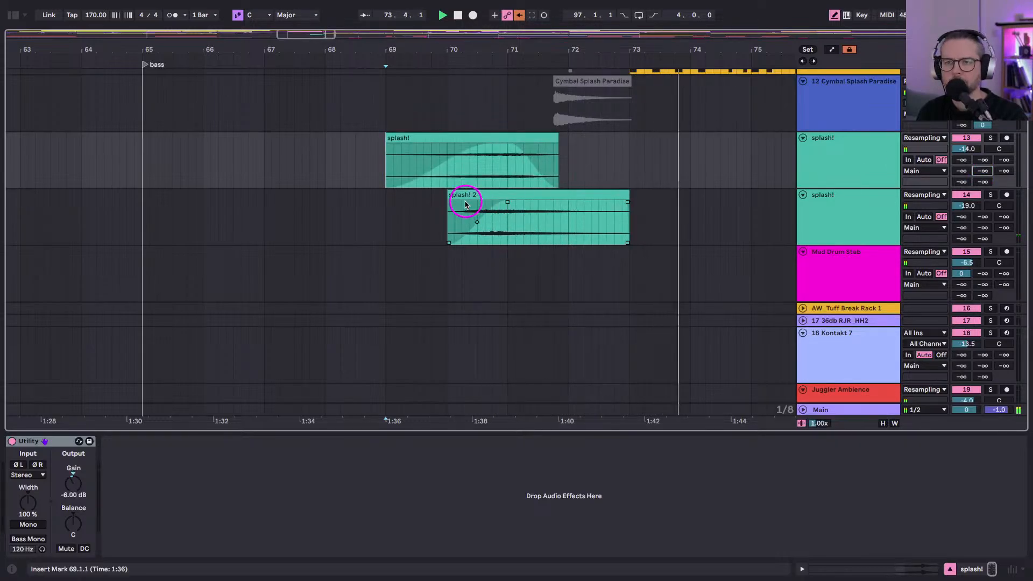
pyautogui.click(143, 173)
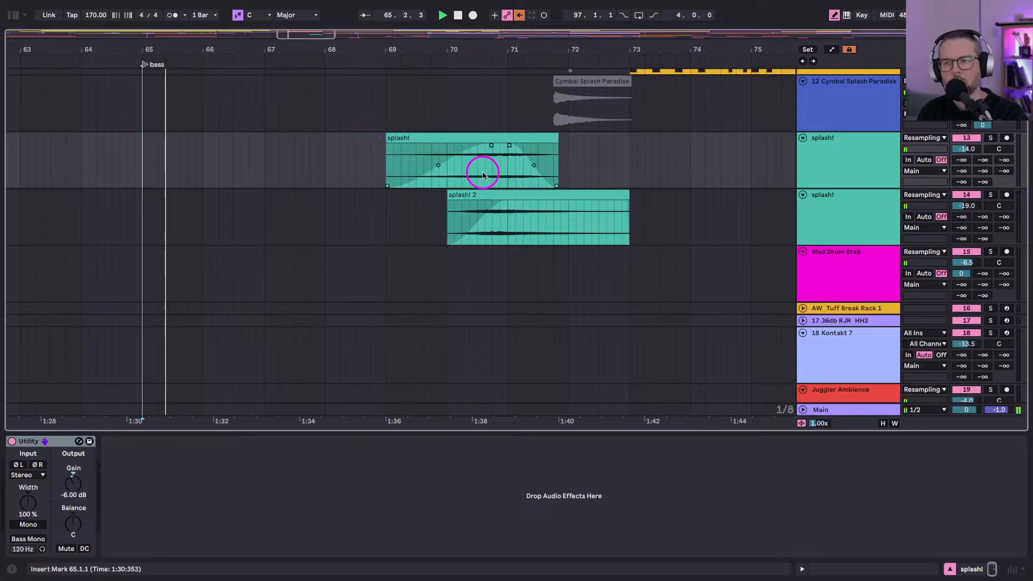
# Try an earlier fade-out on the splash! clip, undo it, and shorten the clip to end at 71.1.1.
pyautogui.moveTo(508, 144); pyautogui.dragTo(471, 145)
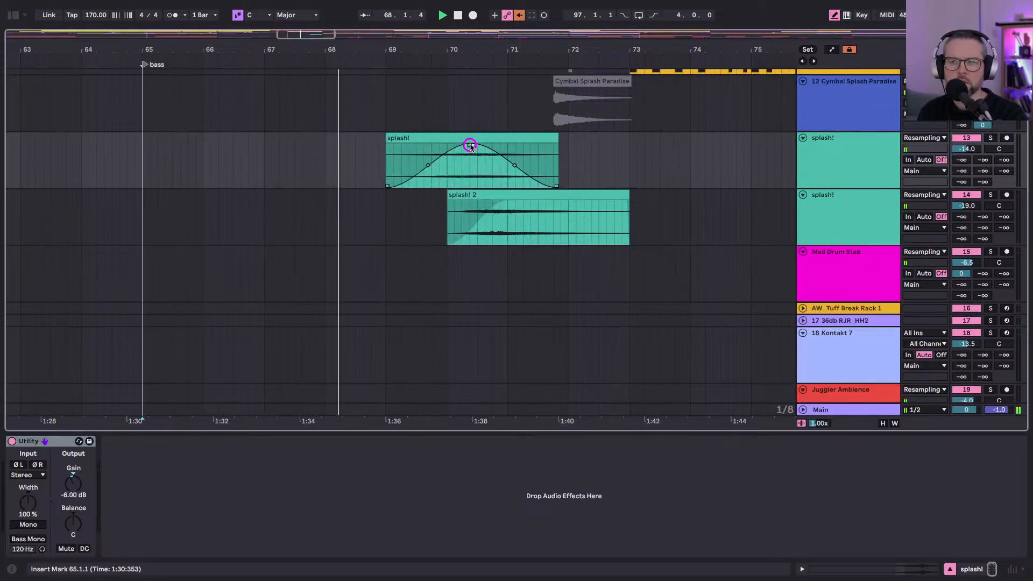
pyautogui.hotkey('ctrl', 'z')
pyautogui.moveTo(554, 135); pyautogui.dragTo(508, 136)
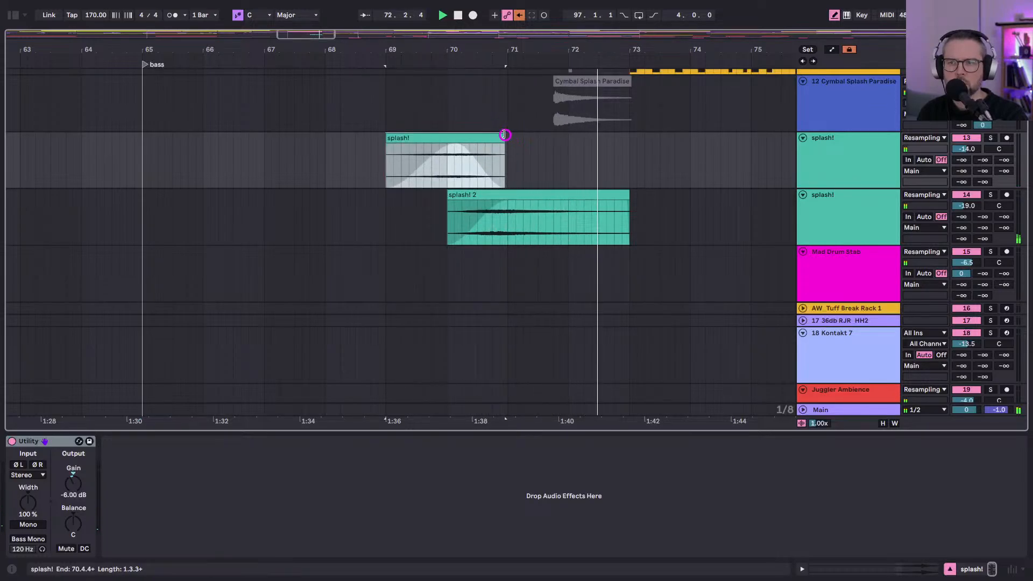
pyautogui.click(377, 163)
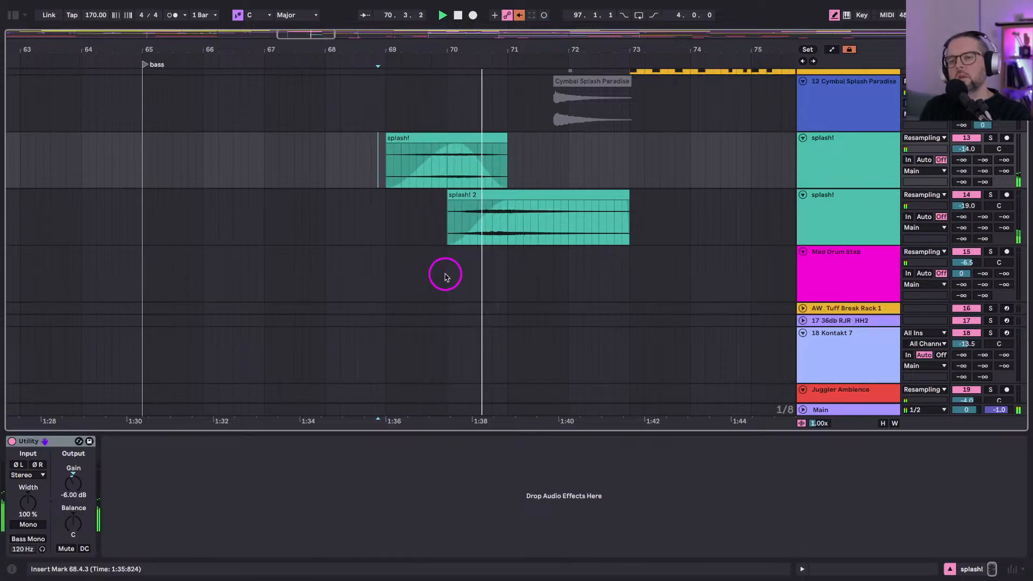
# Shorten the splash! clip to end at about 70.2.4 with a steep fade-out, and replay it from 69.1.1.
pyautogui.moveTo(473, 173)
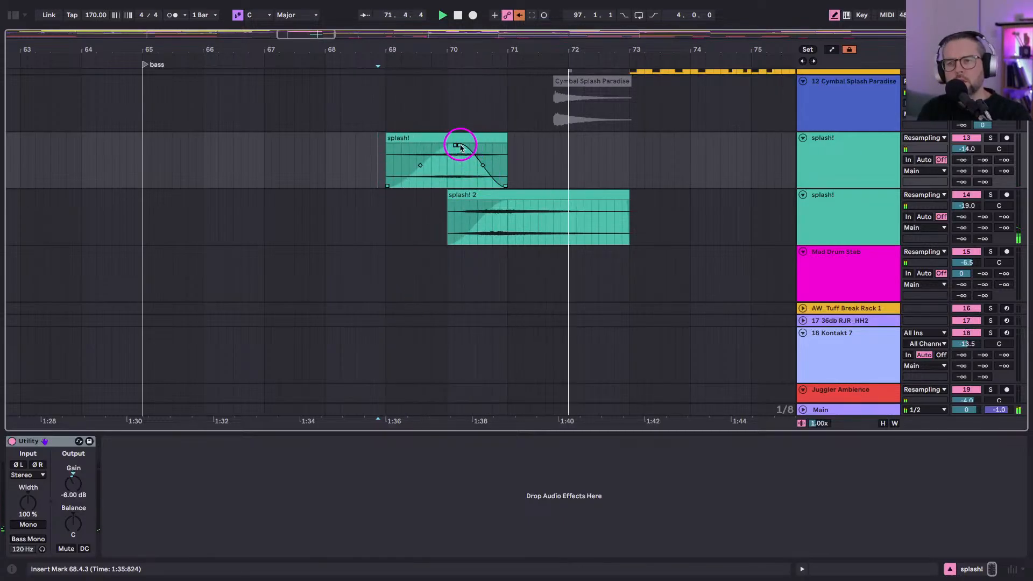
pyautogui.moveTo(505, 176); pyautogui.dragTo(472, 171)
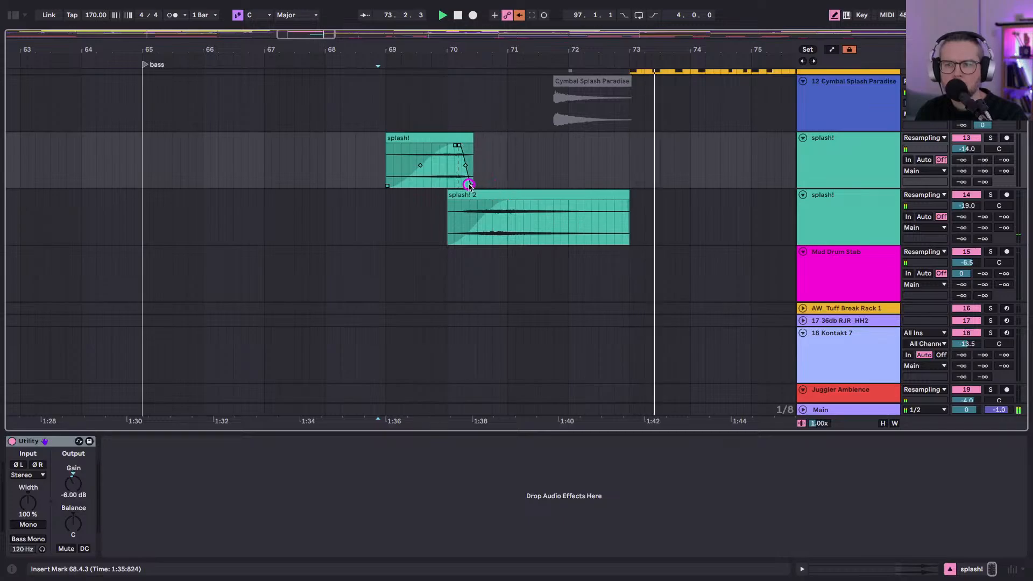
pyautogui.click(432, 179)
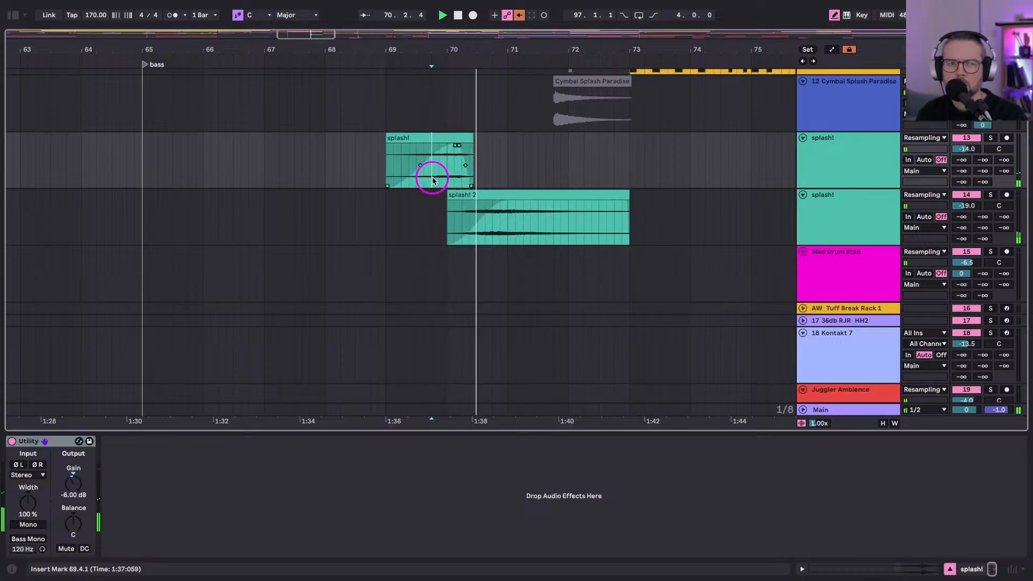
pyautogui.click(385, 161)
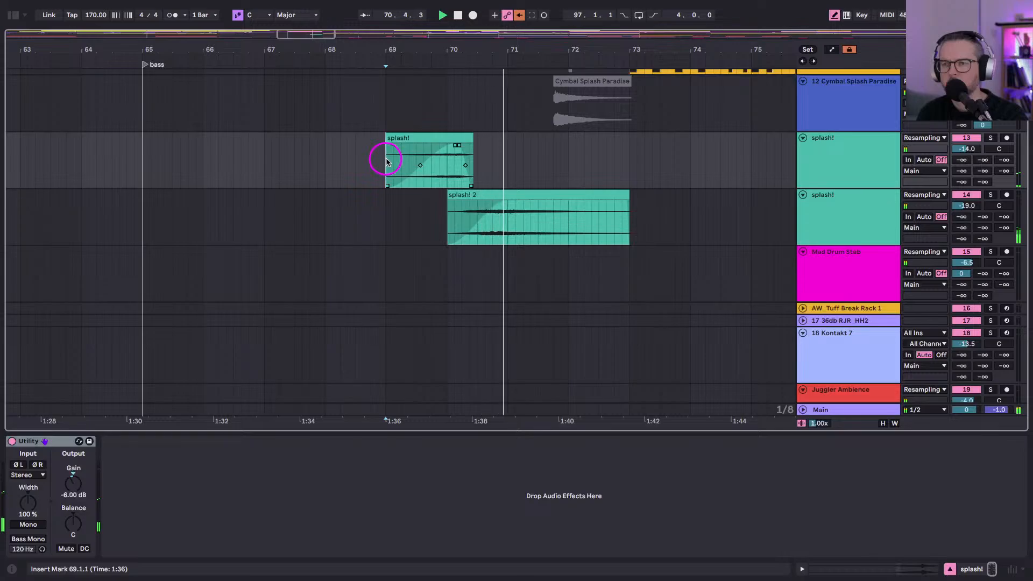
# Replay the shortened splash! clip and undo its last shortening.
pyautogui.moveTo(473, 138); pyautogui.dragTo(461, 215)
pyautogui.click(390, 166)
pyautogui.click(466, 139)
pyautogui.press('super+z')
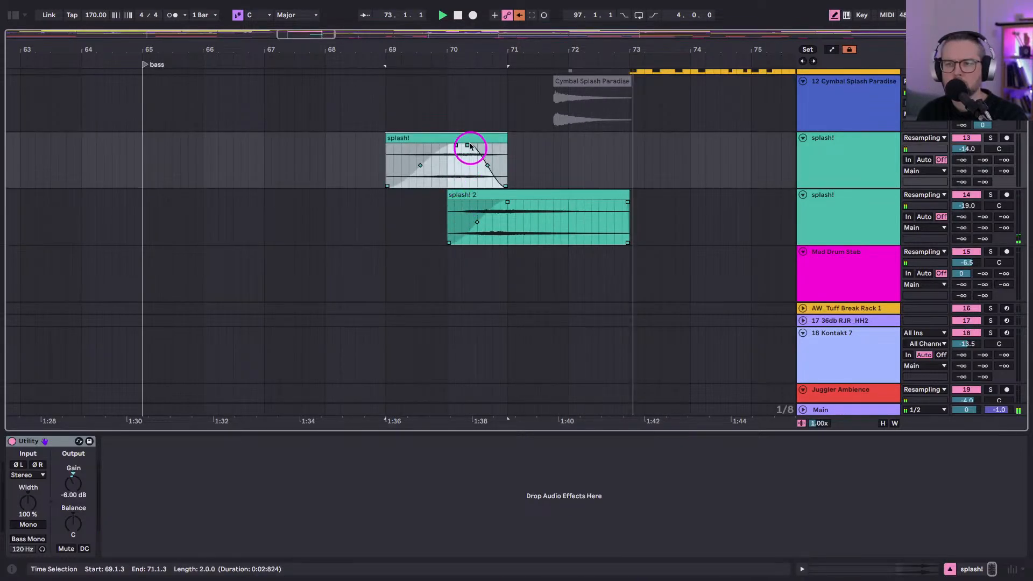
# Try moving the splash! clip onto track 14 with a crossfade into splash! 2, then return it to track 13.
pyautogui.moveTo(463, 137); pyautogui.dragTo(426, 210)
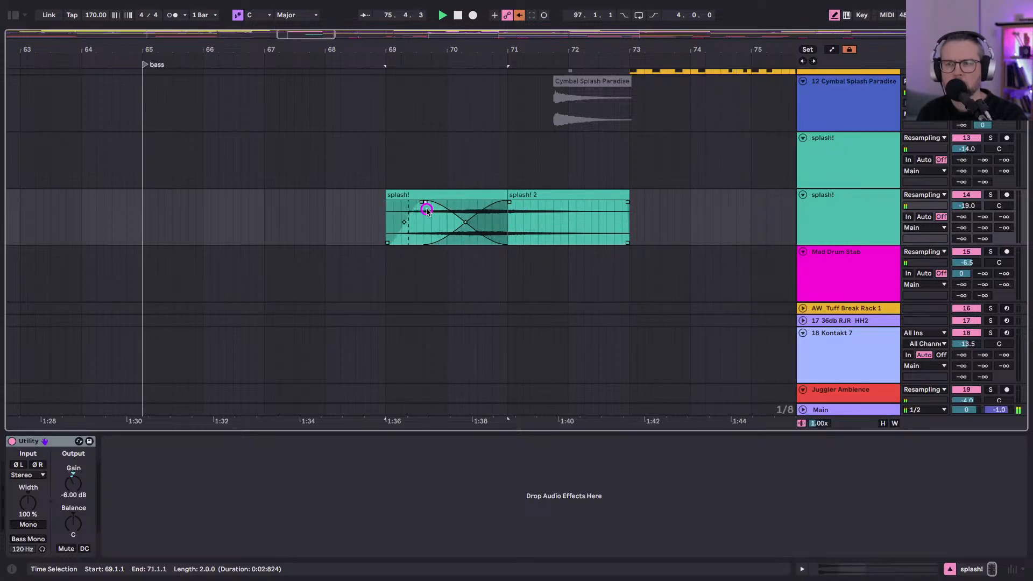
pyautogui.click(383, 228)
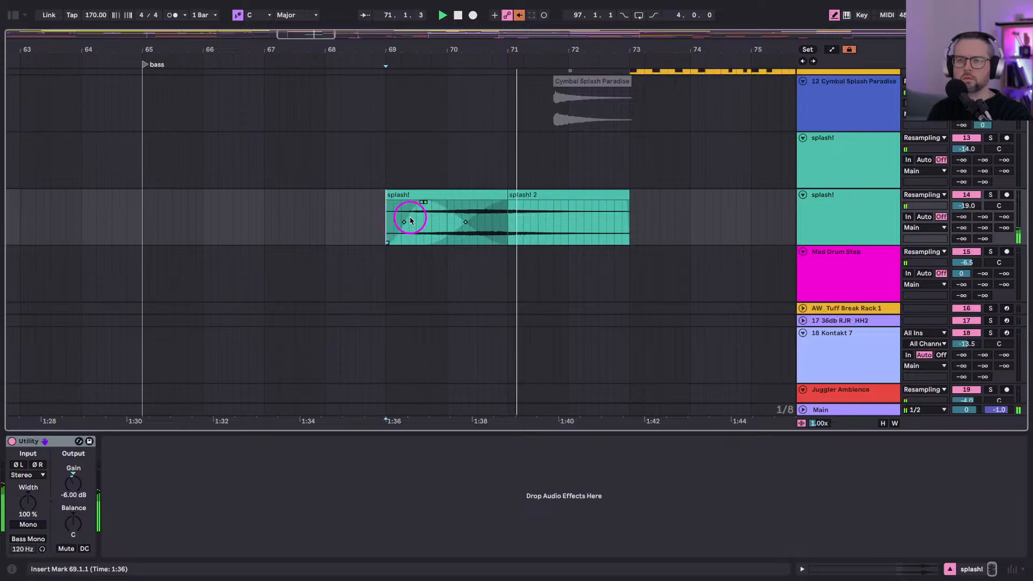
pyautogui.click(506, 208)
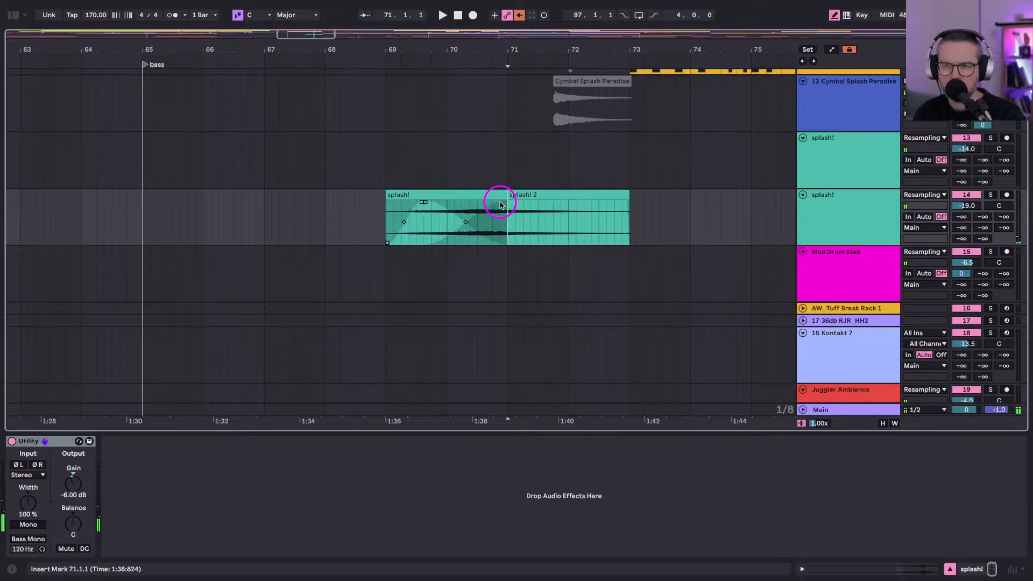
pyautogui.moveTo(491, 201); pyautogui.dragTo(499, 182)
pyautogui.press('space')
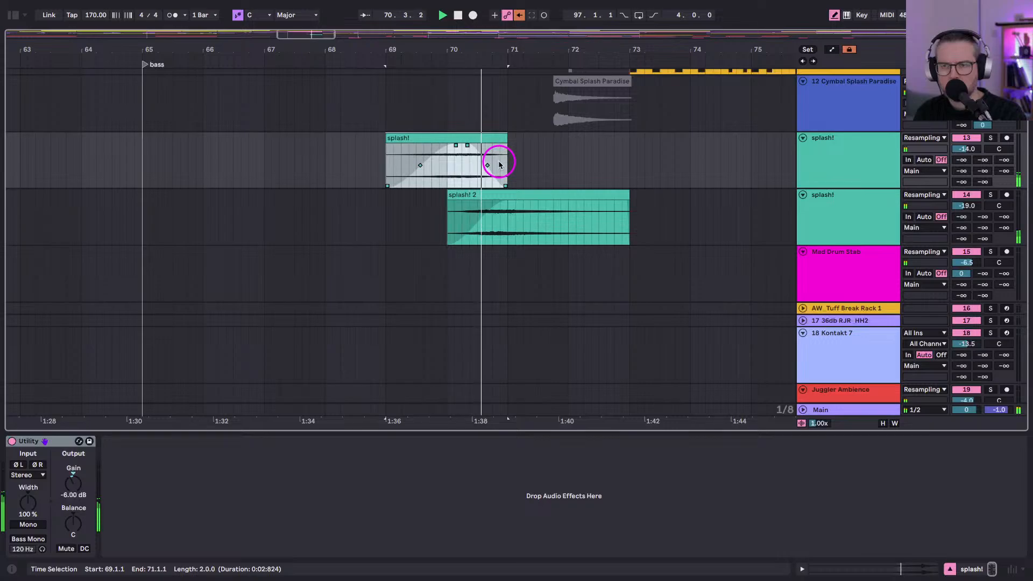
# Shorten the splash! clip to end at about 70.2.1, with its fade-in finishing at about 70.1.1.
pyautogui.press('space')
pyautogui.moveTo(505, 148); pyautogui.dragTo(461, 140)
pyautogui.click(387, 160)
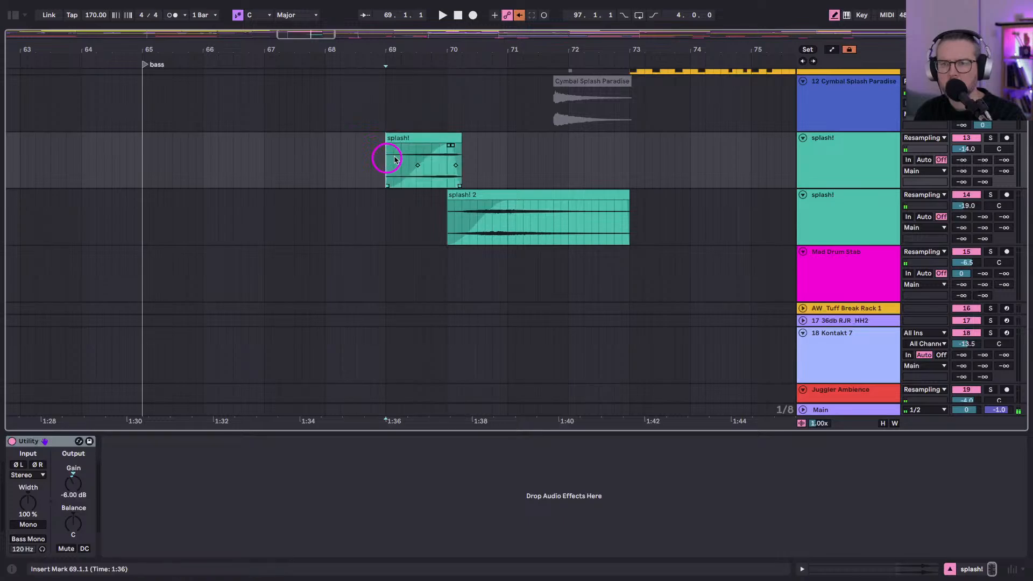
# Try drawing an H-ValhallaShimmer send automation spike at about bar 70 on track 13, then undo it and leave Draw mode.
pyautogui.press('a')
pyautogui.click(451, 143)
pyautogui.press('space')
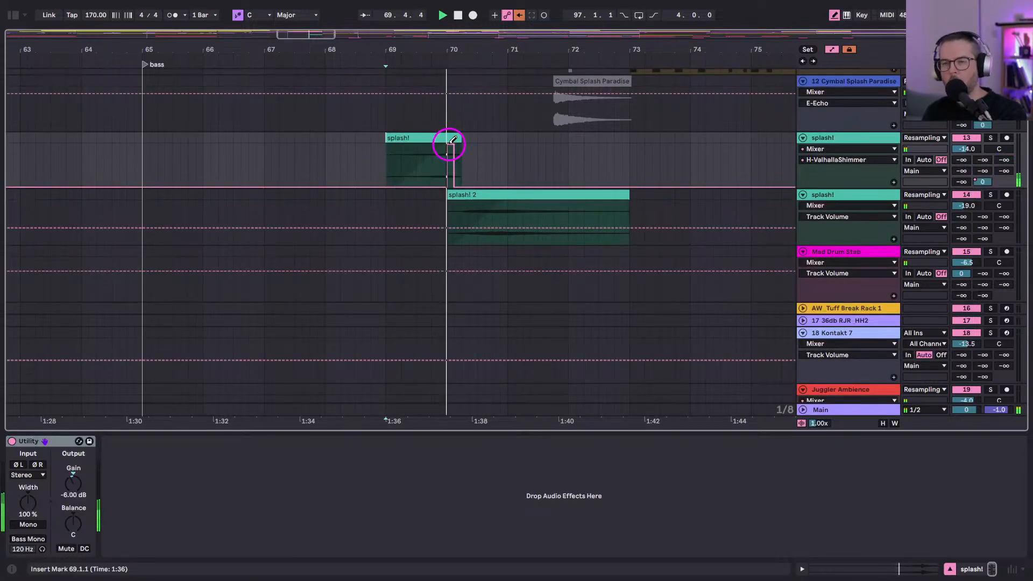
pyautogui.moveTo(449, 145)
pyautogui.mouseDown()
pyautogui.moveTo(419, 144)
pyautogui.moveTo(391, 111)
pyautogui.mouseUp()
pyautogui.hotkey('ctrl', 'z')
pyautogui.hotkey('ctrl', 'z')
pyautogui.hotkey('ctrl', 'z')
pyautogui.press('b')
pyautogui.press('space')
pyautogui.press('space')
# Extend the splash! clip on track 13 to end at 73.1.1 and play it alone from 69.1.1.
pyautogui.moveTo(453, 139); pyautogui.dragTo(624, 151)
pyautogui.click(583, 154)
pyautogui.click(385, 164)
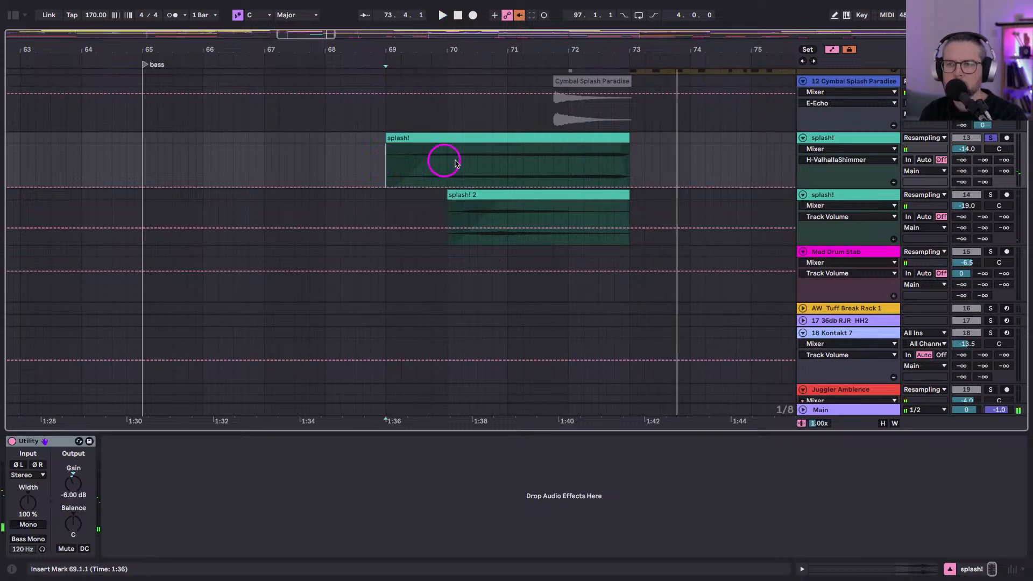
pyautogui.press('space')
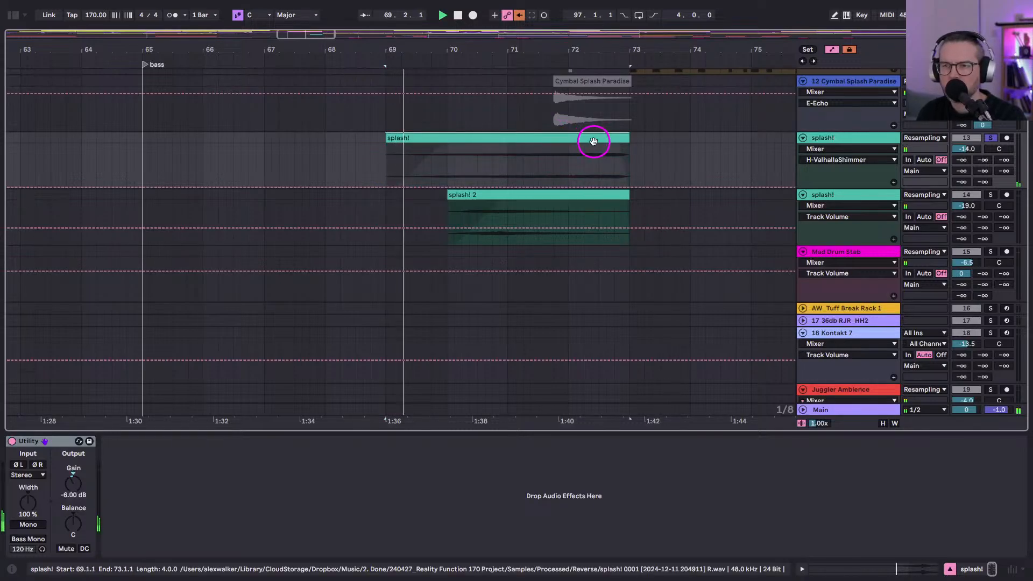
# Hide the automation and minimize the fade-out at the end of the splash! clip, then play from 71.1.1.
pyautogui.click(624, 137)
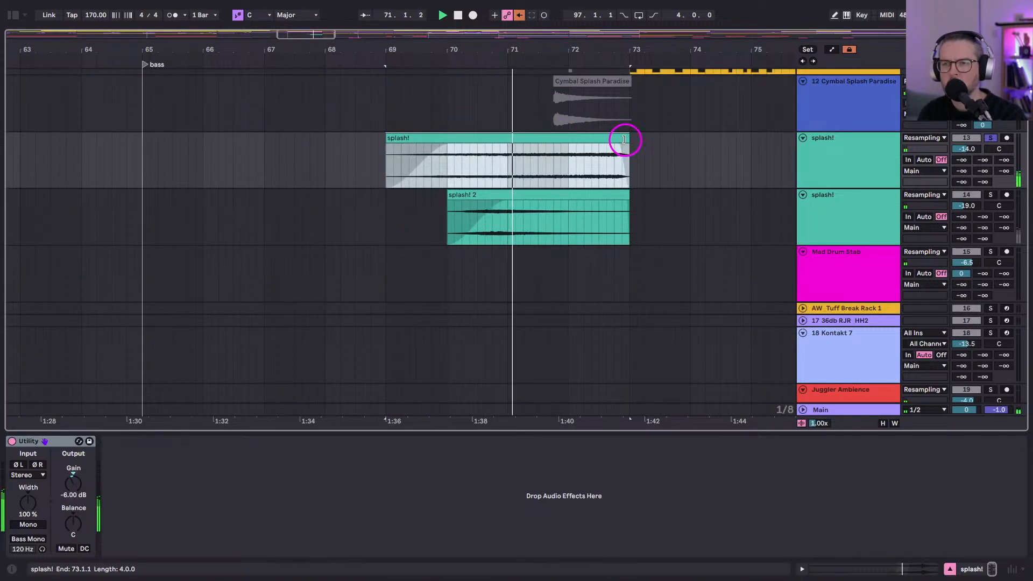
pyautogui.press('space')
pyautogui.press('space')
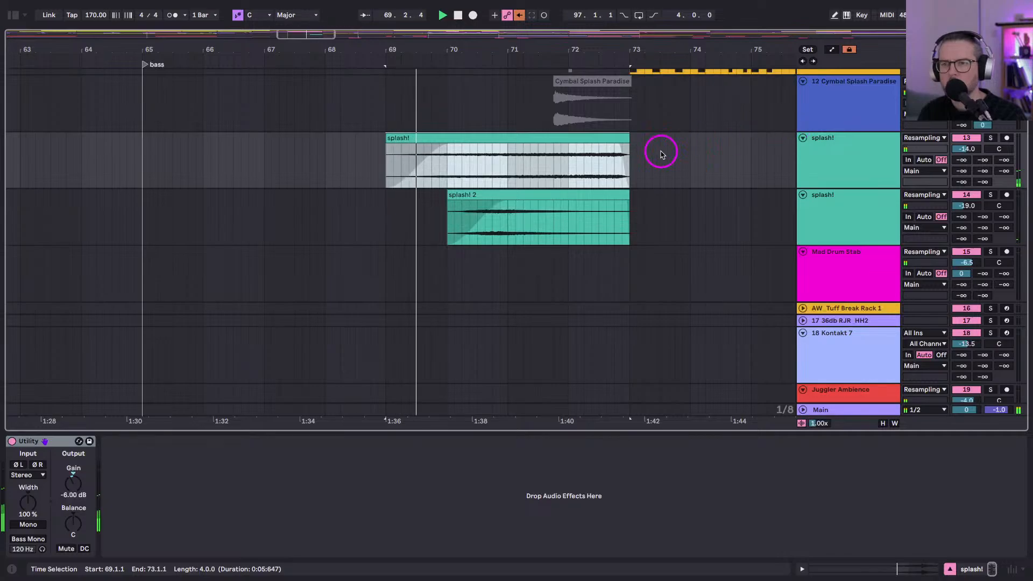
pyautogui.click(620, 145)
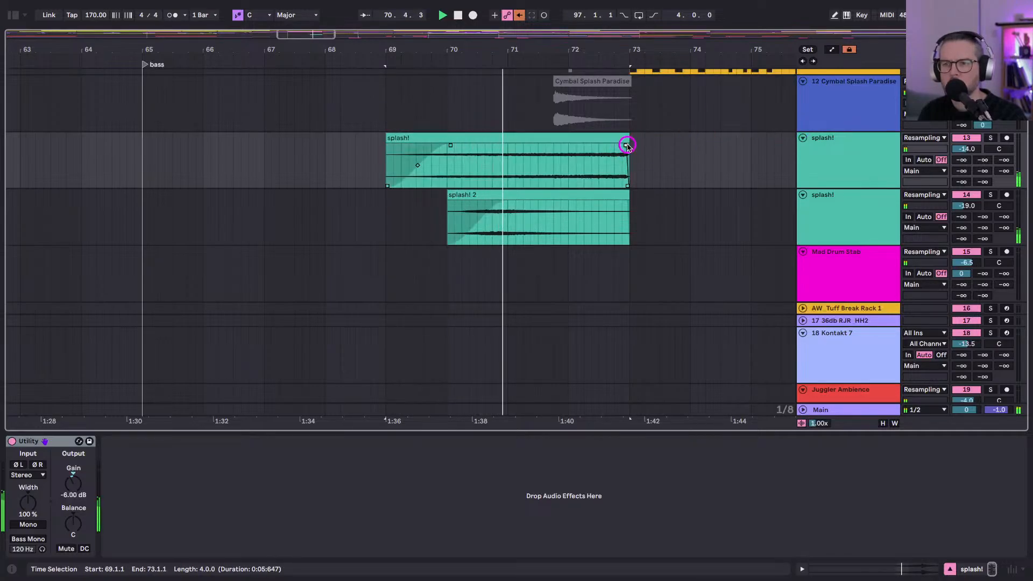
pyautogui.click(508, 172)
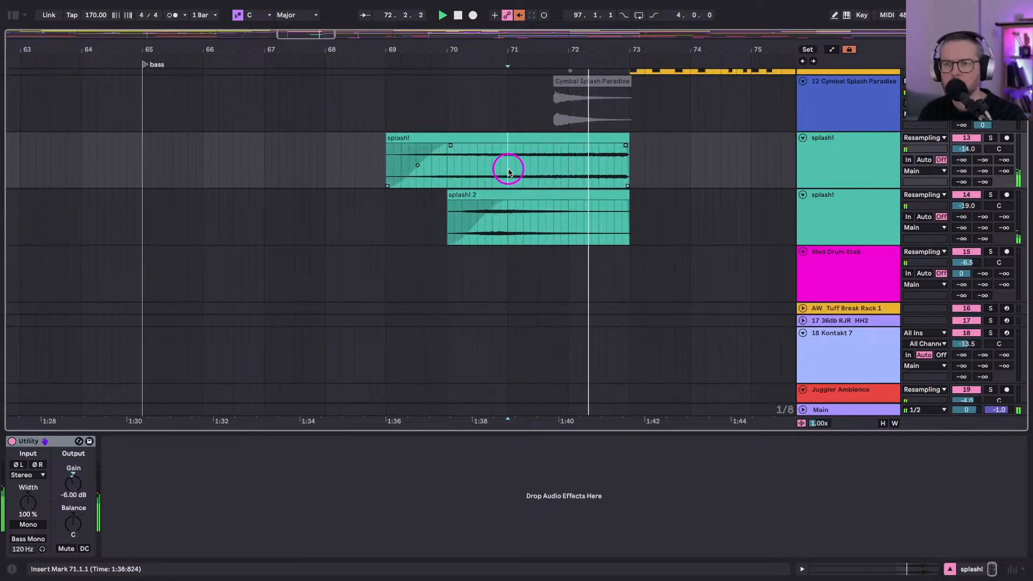
# Duplicate the half-bar from 71.1.1 to 71.3.1 of the track 13 splash! clip repeatedly out to bar 73.
pyautogui.moveTo(508, 169); pyautogui.dragTo(478, 169)
pyautogui.press('space')
pyautogui.press('space')
pyautogui.press('super+d')
pyautogui.press('super+d')
pyautogui.press('super+d')
pyautogui.press('super+d')
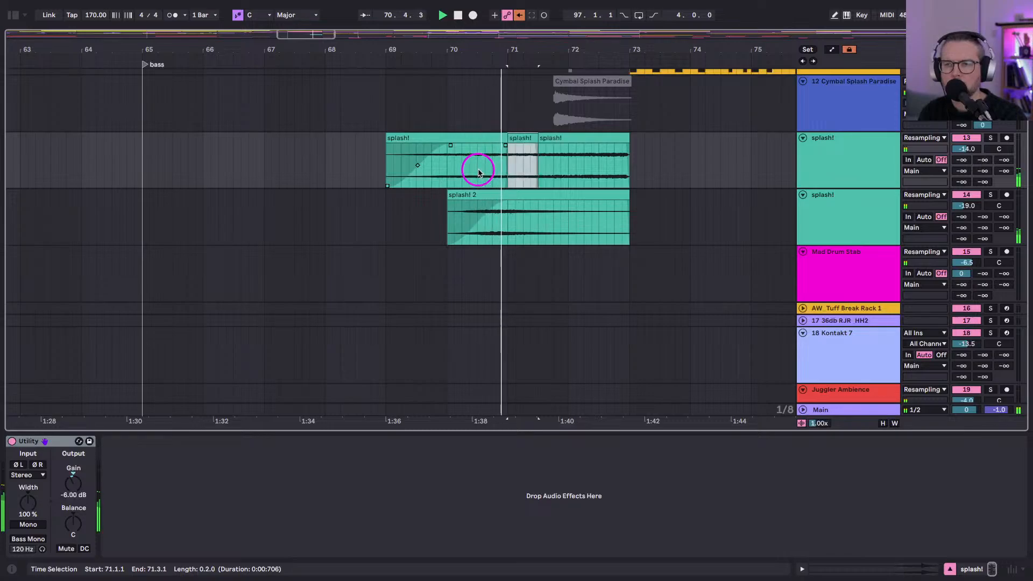
# Play the arrangement from 69.1.1 and lower the track 13 splash! volume to -21.0 dB.
pyautogui.click(384, 167)
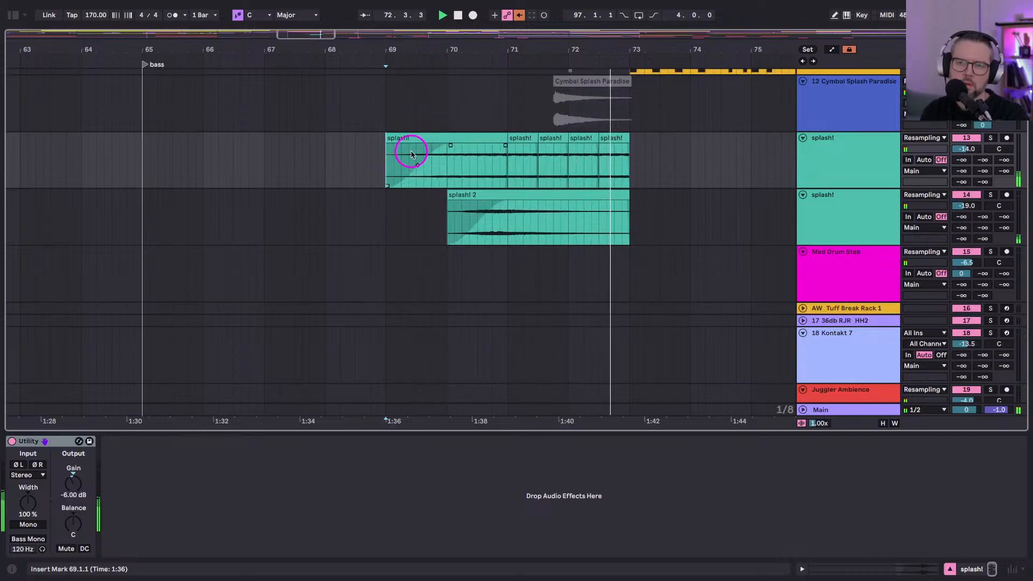
pyautogui.press('space')
pyautogui.moveTo(963, 149); pyautogui.dragTo(961, 151)
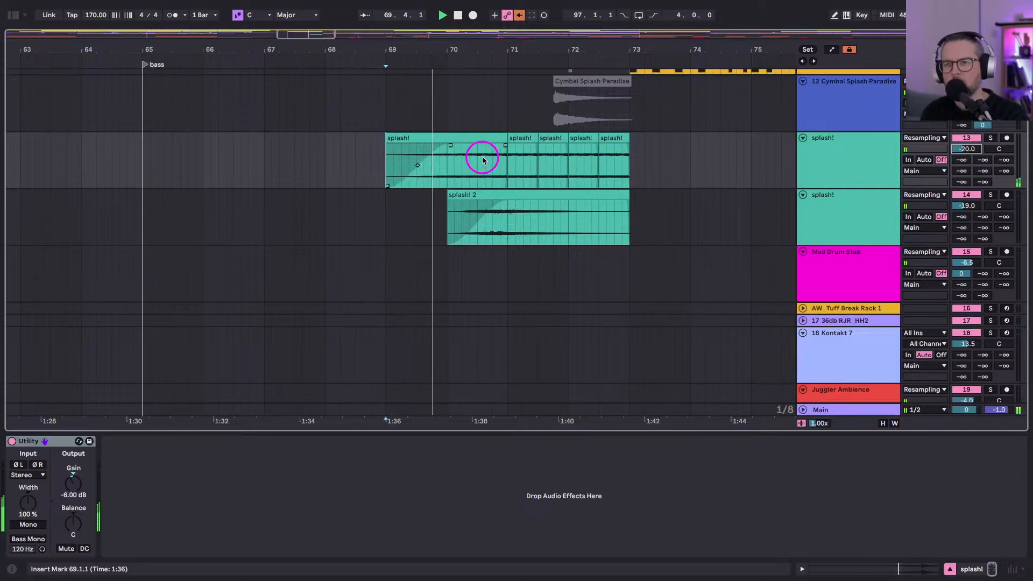
pyautogui.scroll(-3, 953, 149)
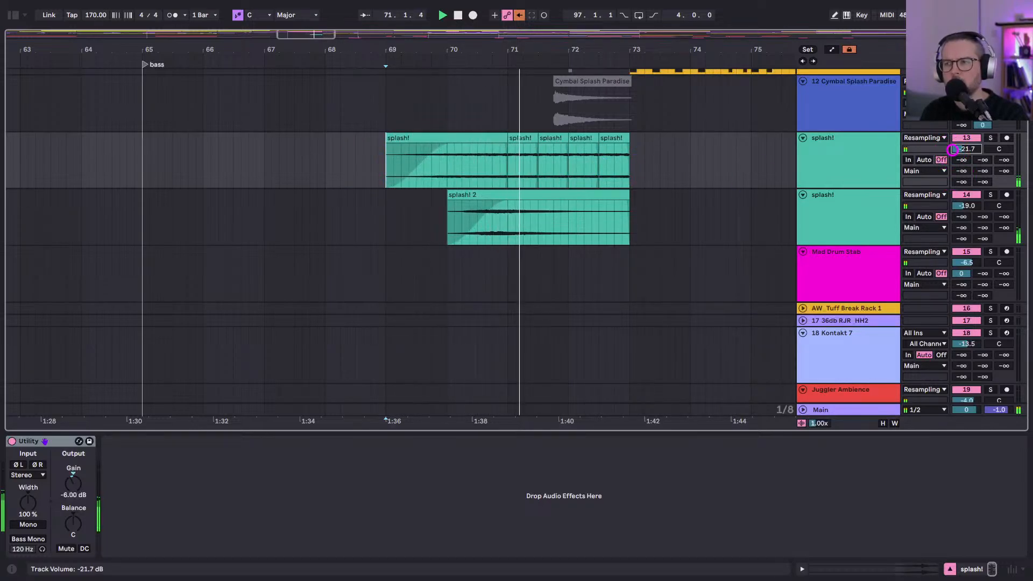
pyautogui.scroll(1, 953, 149)
pyautogui.scroll(-1, 952, 149)
# Extend the first splash! clip on track 13 over its duplicates to bar 73 and lengthen its fade-in to about bar 71.
pyautogui.moveTo(502, 137); pyautogui.dragTo(624, 144)
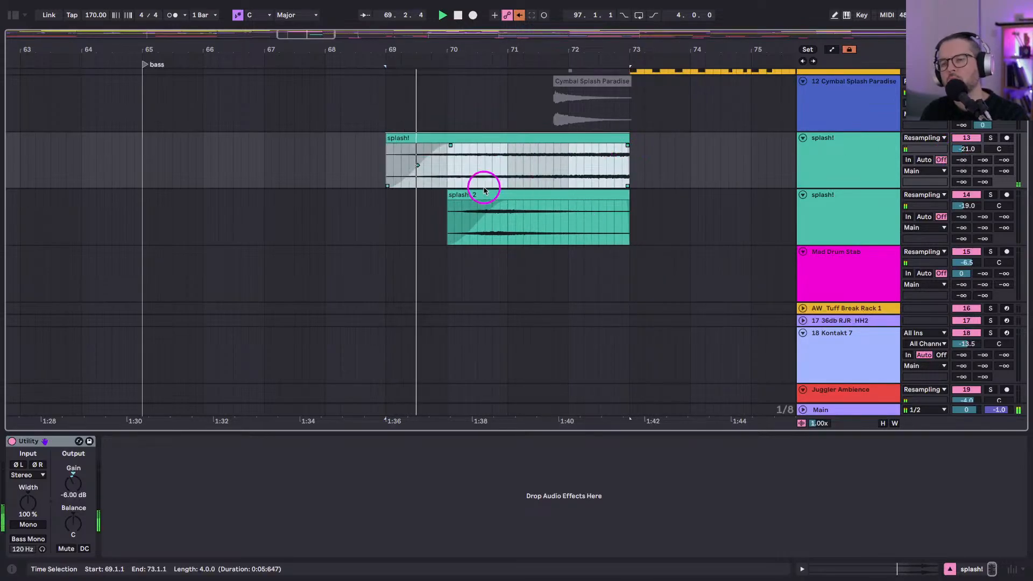
pyautogui.moveTo(450, 145); pyautogui.dragTo(505, 150)
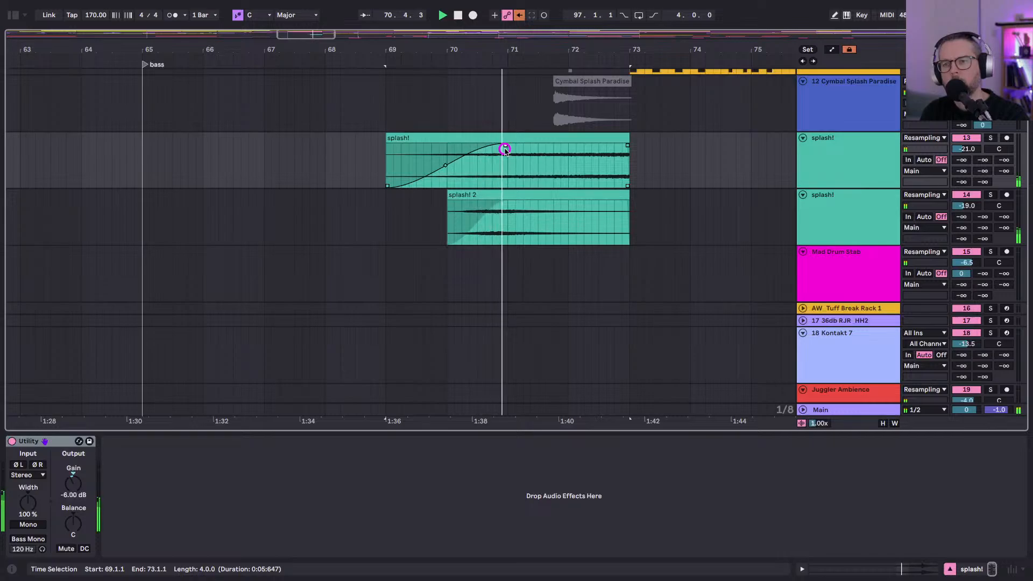
pyautogui.click(402, 191)
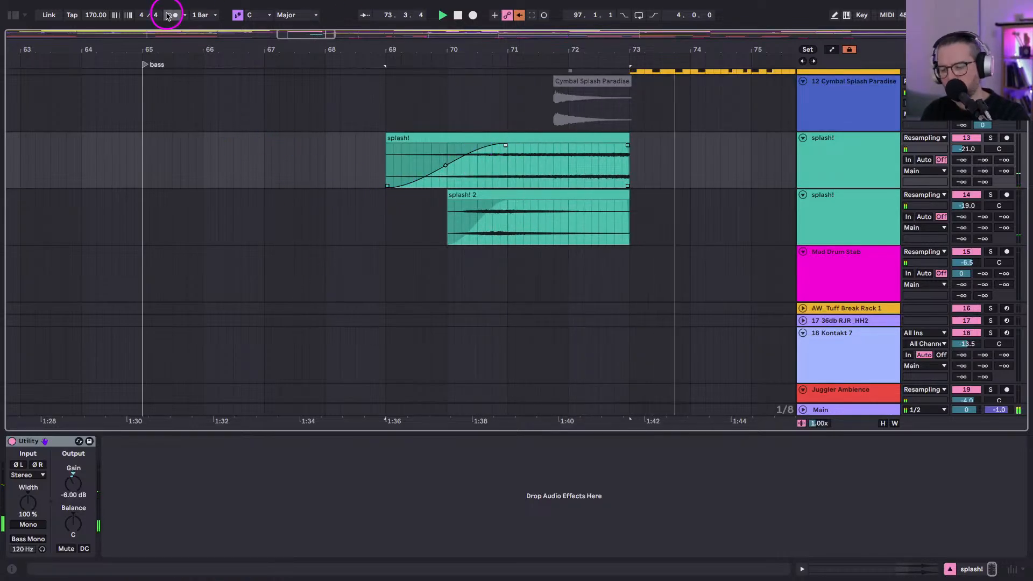
# Audition the track 13 splash! in solo, return playback to 65.1.1 and unsolo the track.
pyautogui.press('s')
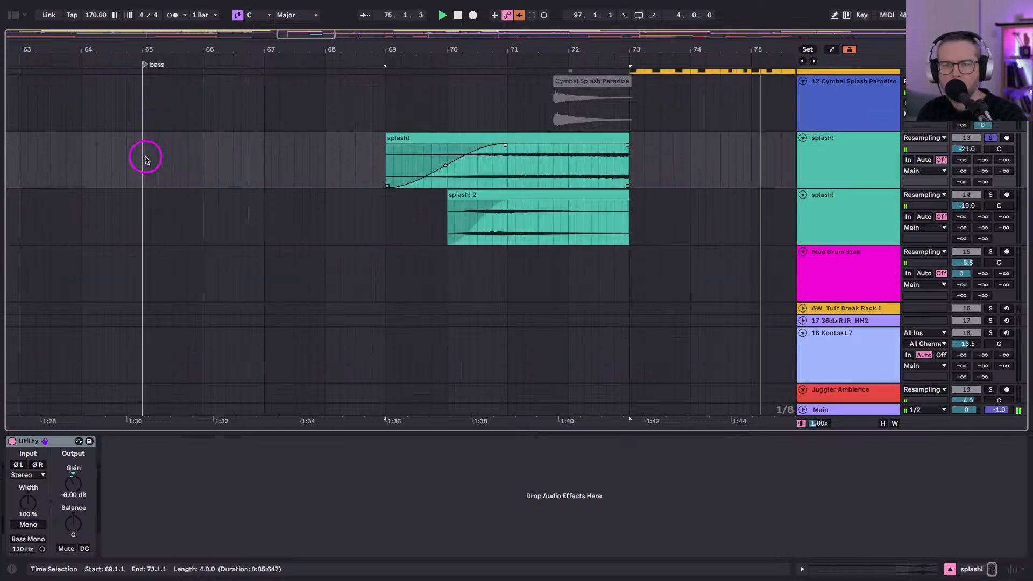
pyautogui.click(145, 158)
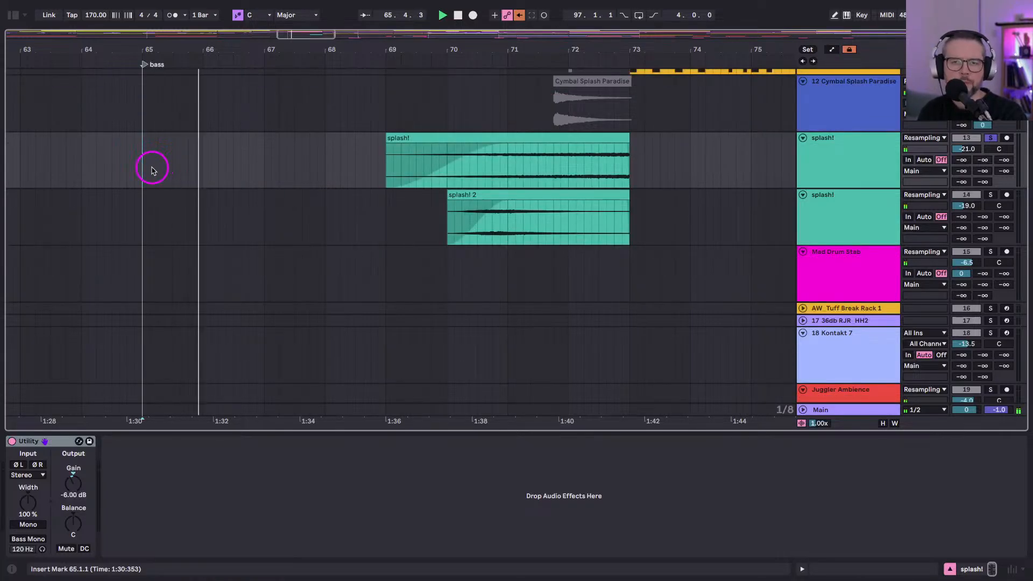
pyautogui.press('s')
pyautogui.scroll(5, 143, 174)
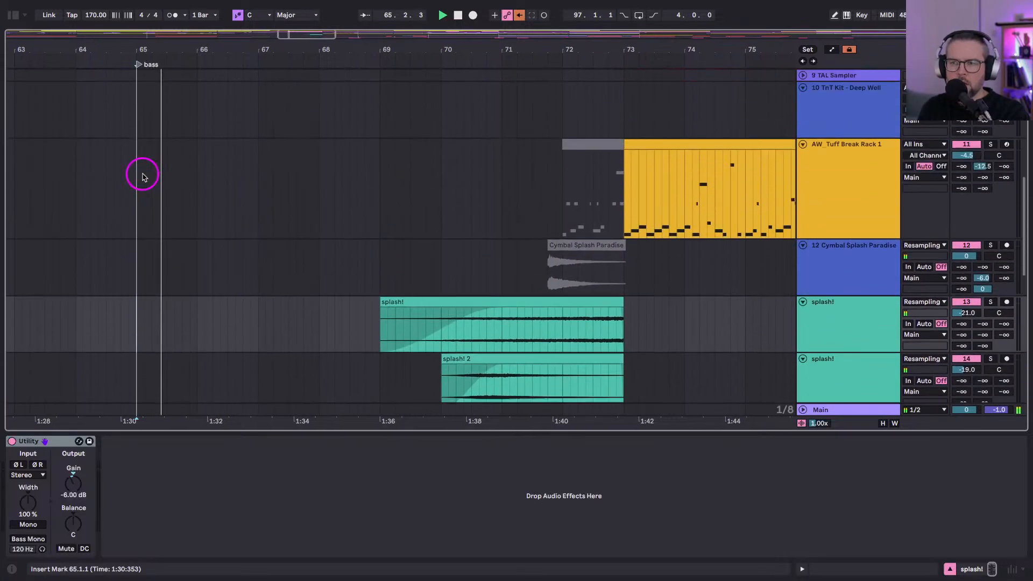
# Fold all tracks at once so the whole arrangement fits in view.
pyautogui.moveTo(272, 39); pyautogui.dragTo(273, 46)
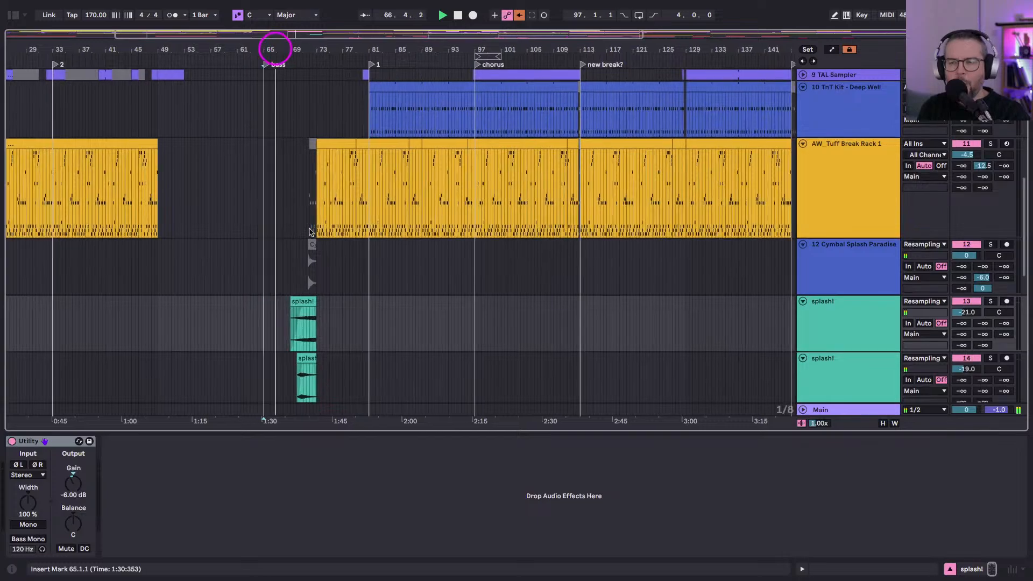
pyautogui.hscroll(-3, 308, 228)
pyautogui.scroll(-3, 307, 229)
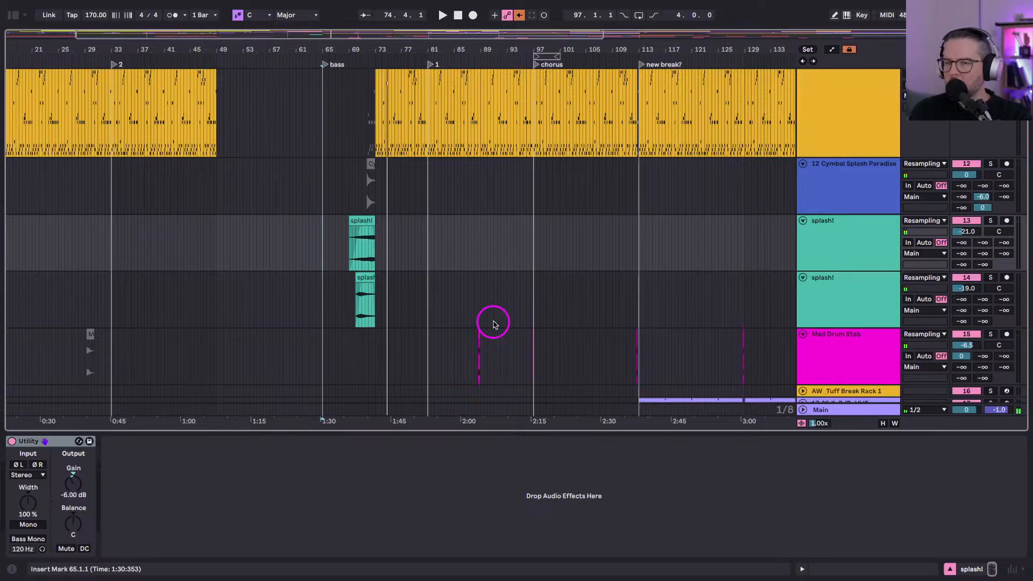
pyautogui.scroll(3, 546, 253)
pyautogui.press('super+a')
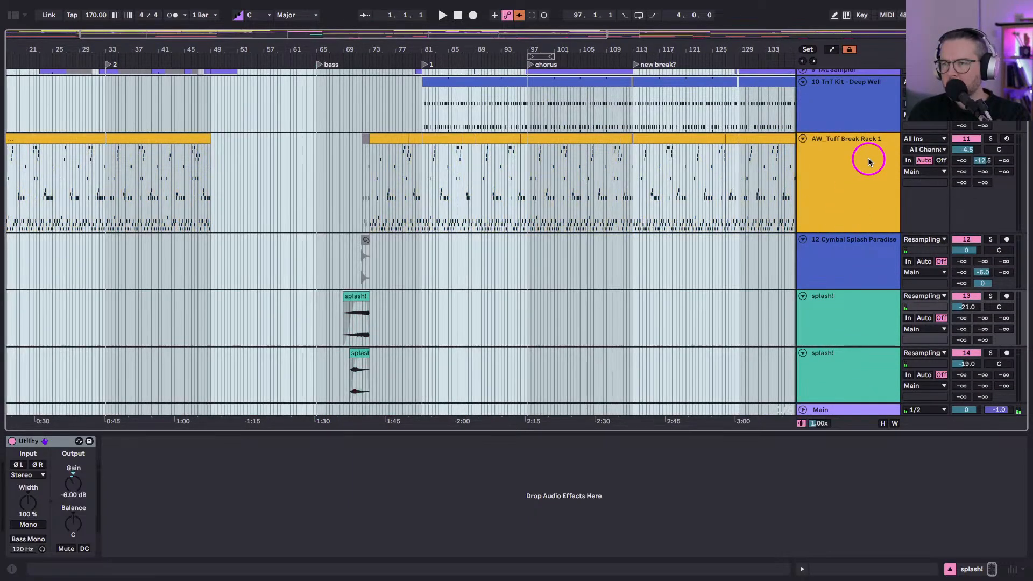
pyautogui.click(802, 140)
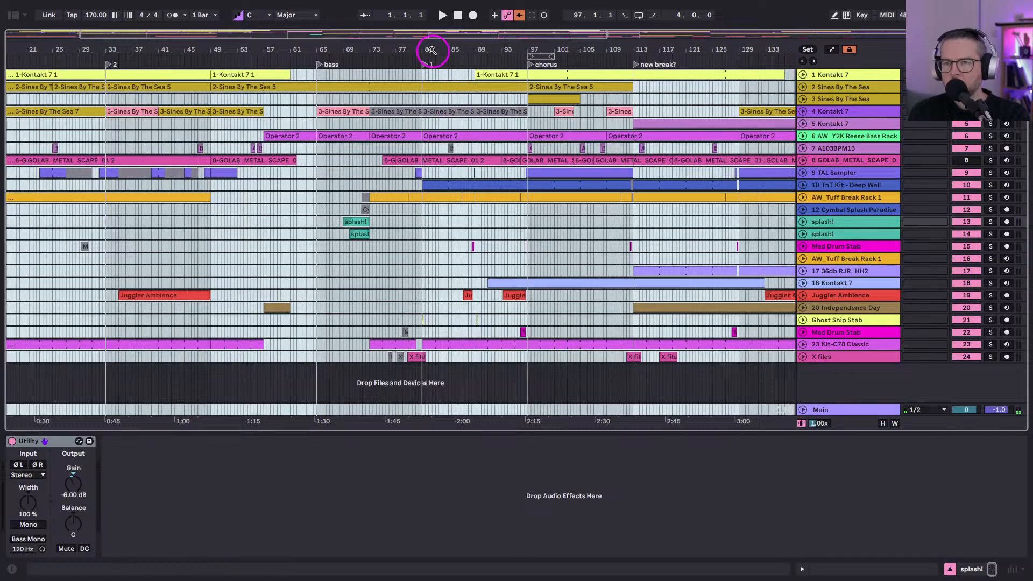
pyautogui.moveTo(440, 48)
pyautogui.mouseDown()
pyautogui.moveTo(438, 16)
pyautogui.moveTo(420, 46)
pyautogui.mouseUp()
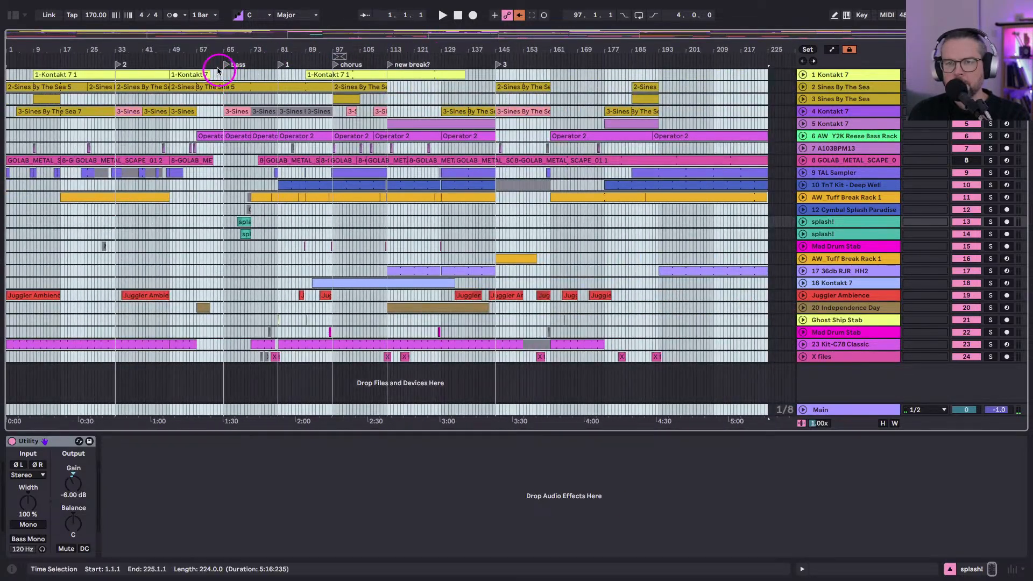
pyautogui.moveTo(228, 47); pyautogui.dragTo(248, 75)
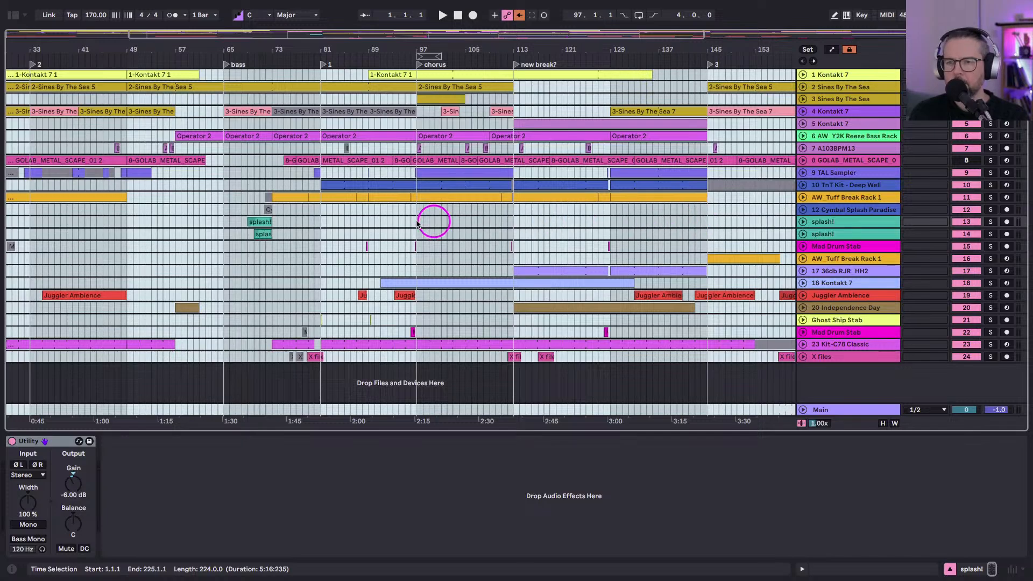
# Select the range from 65.1.1 to 97.1.1 on the Cymbal Splash Paradise track, covering the bass section up to the chorus.
pyautogui.click(342, 219)
pyautogui.click(321, 211)
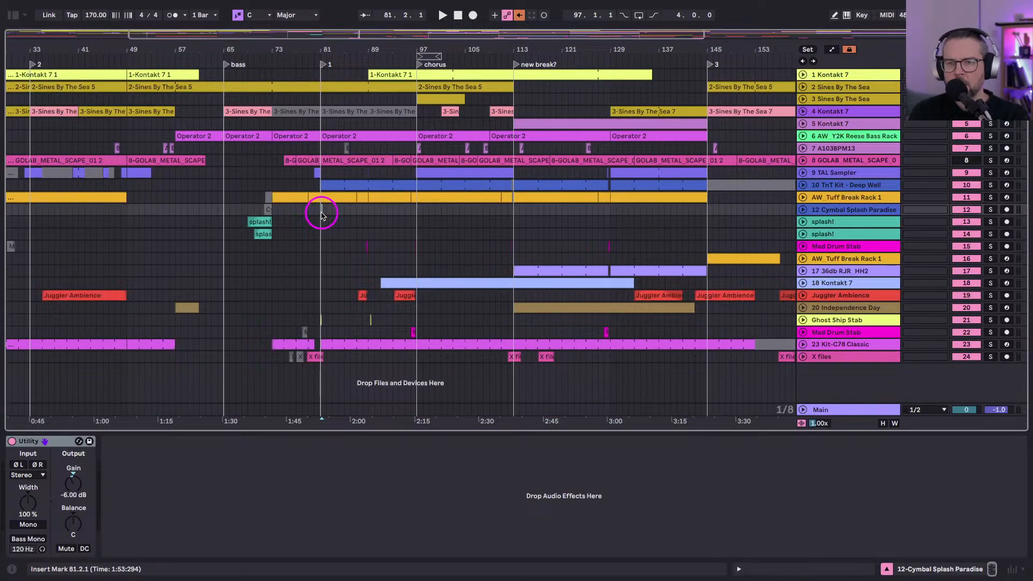
pyautogui.press('+')
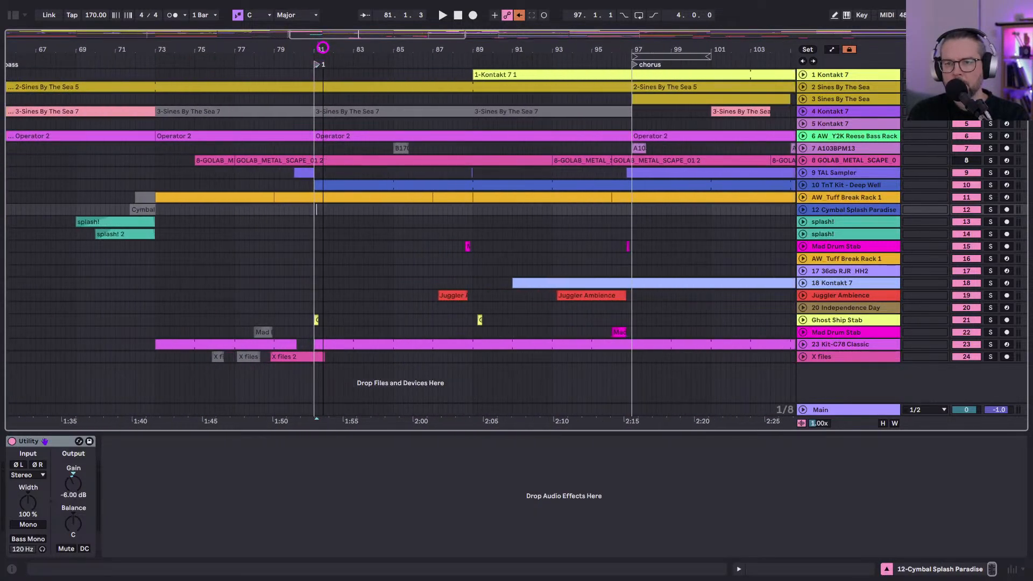
pyautogui.press('+')
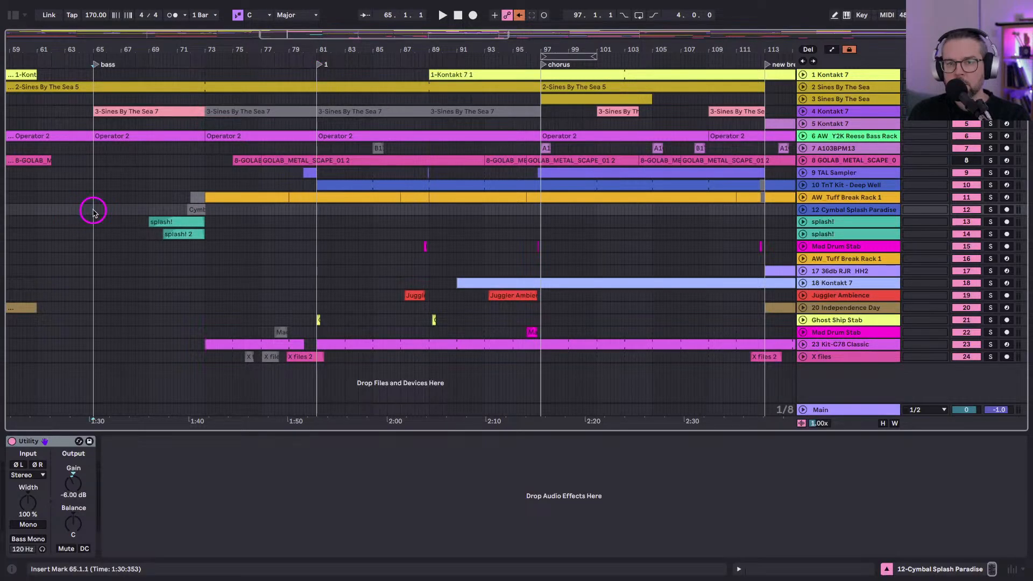
pyautogui.moveTo(93, 210); pyautogui.dragTo(540, 207)
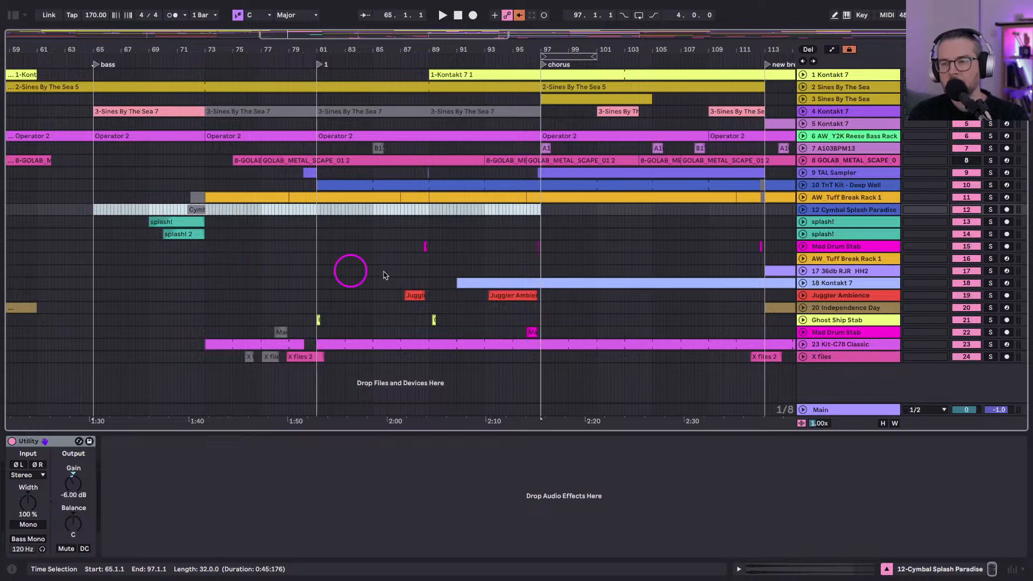
pyautogui.scroll(-2, 390, 48)
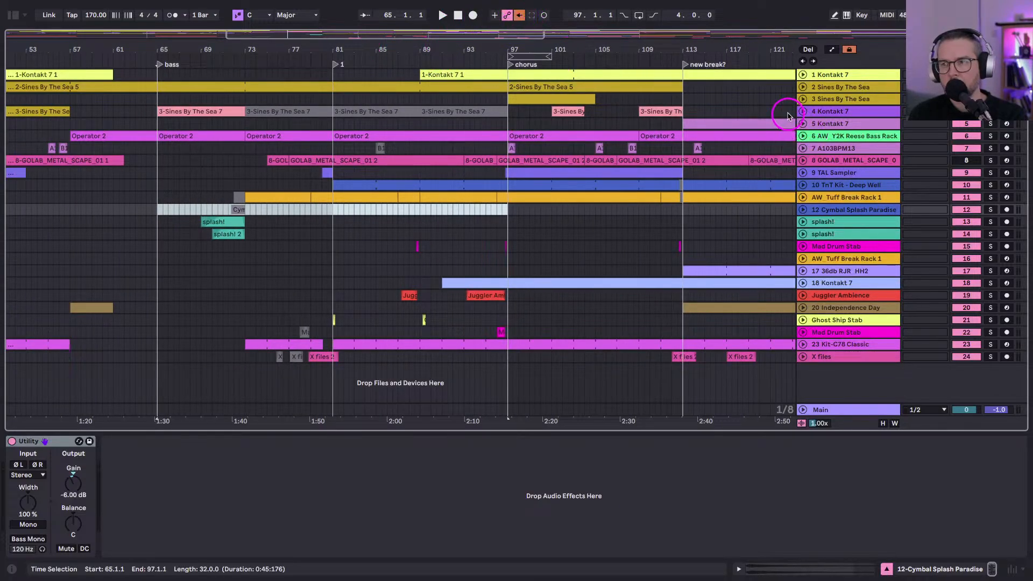
# Unfold track 2 Sines By The Sea and play the arrangement from 64.4.1.
pyautogui.click(803, 88)
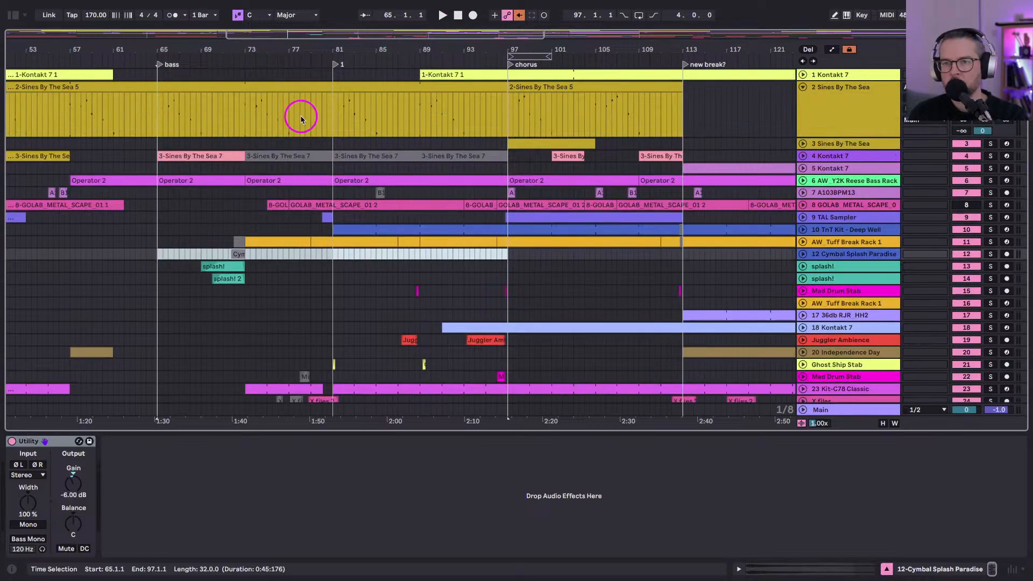
pyautogui.click(258, 86)
pyautogui.hscroll(-3, 259, 86)
pyautogui.click(307, 131)
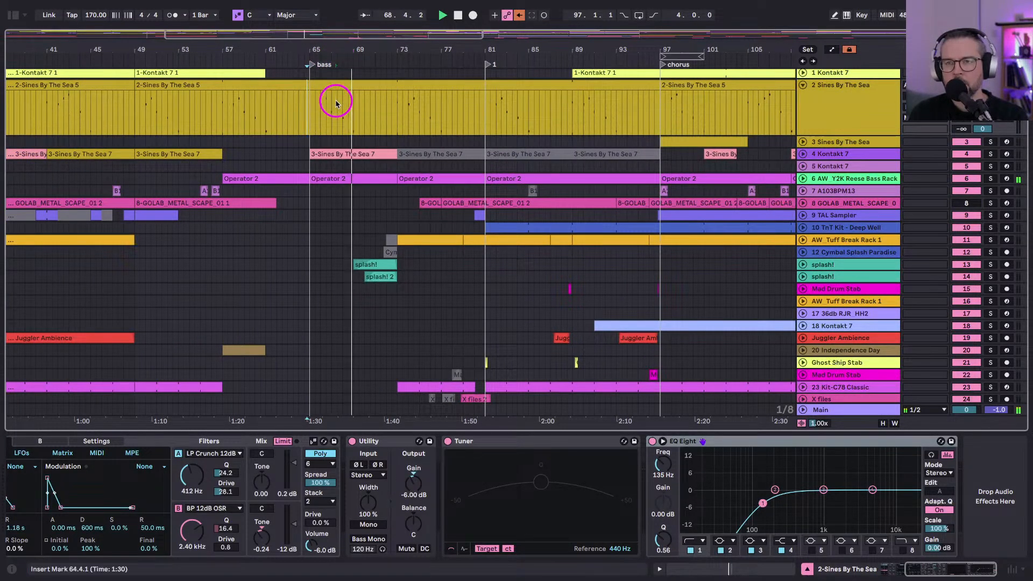
# Solo track 2 Sines By The Sea, play it from 67.4.3 and inspect its Sines By The Sea instrument settings.
pyautogui.click(852, 115)
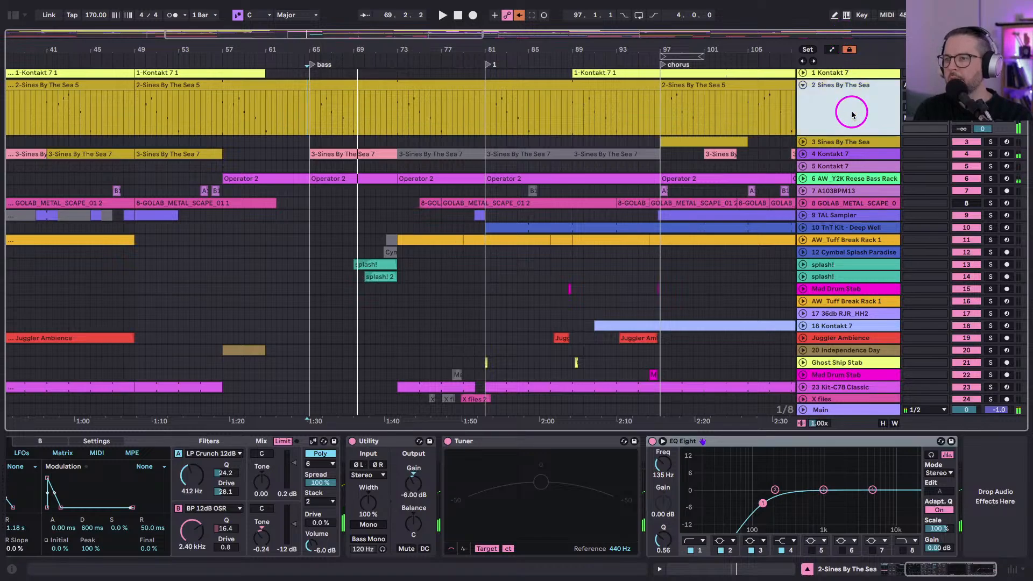
pyautogui.click(991, 85)
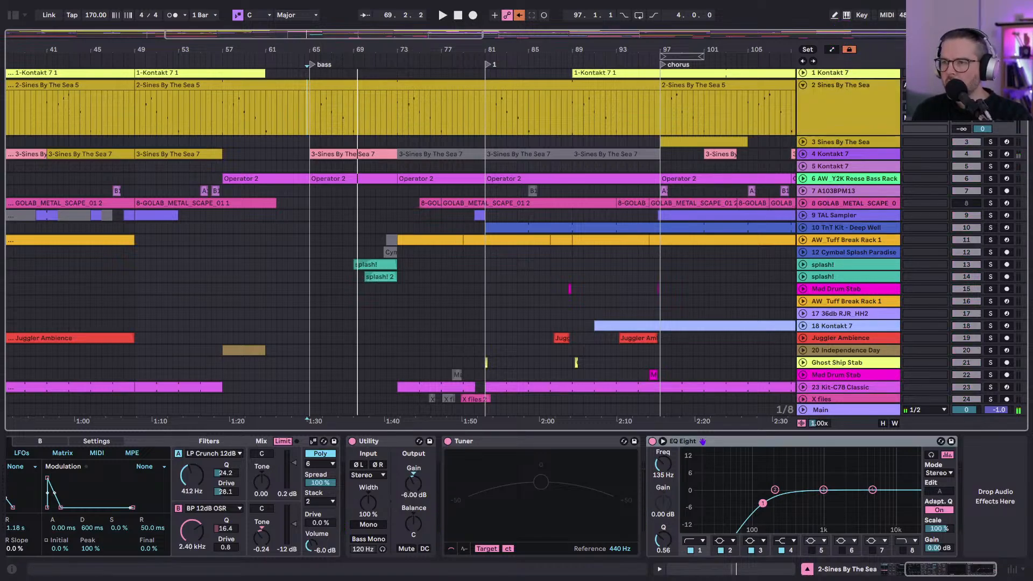
pyautogui.click(820, 116)
pyautogui.click(343, 126)
pyautogui.press('space')
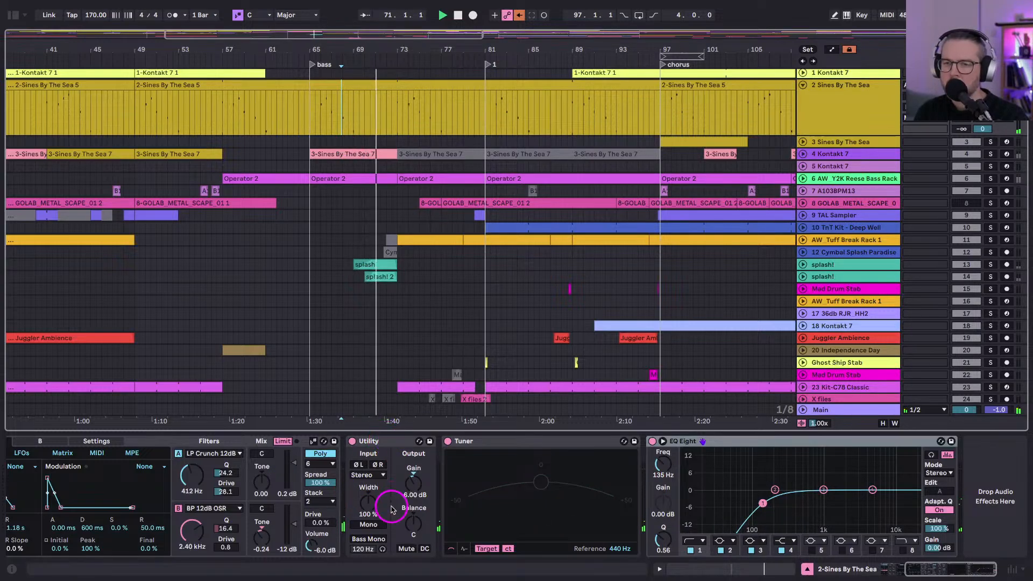
pyautogui.hscroll(-5, 399, 505)
pyautogui.click(58, 443)
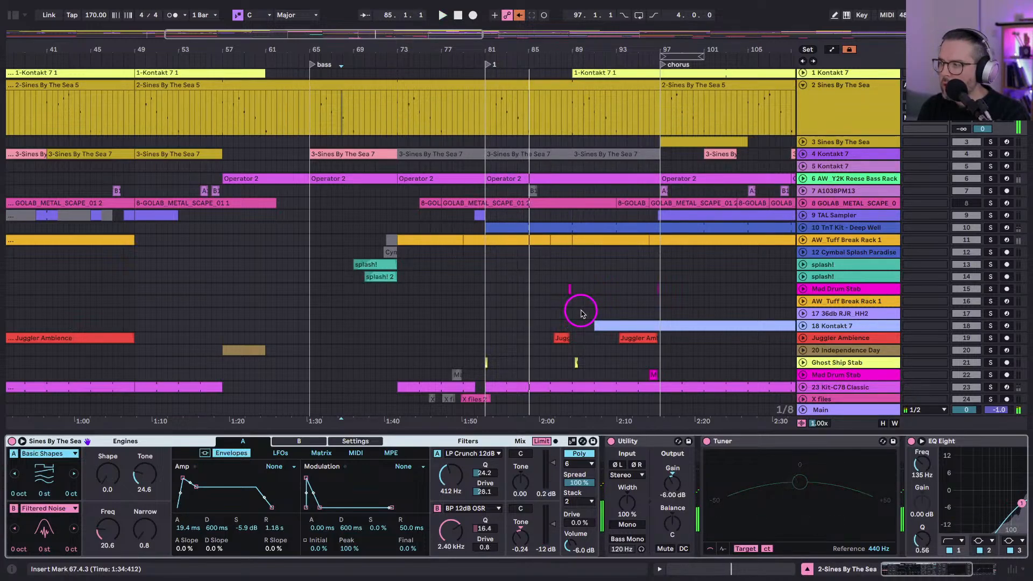
# Unfold the Ghost Ship Stab track and zoom in on its clip at bar 81.
pyautogui.scroll(-3, 467, 354)
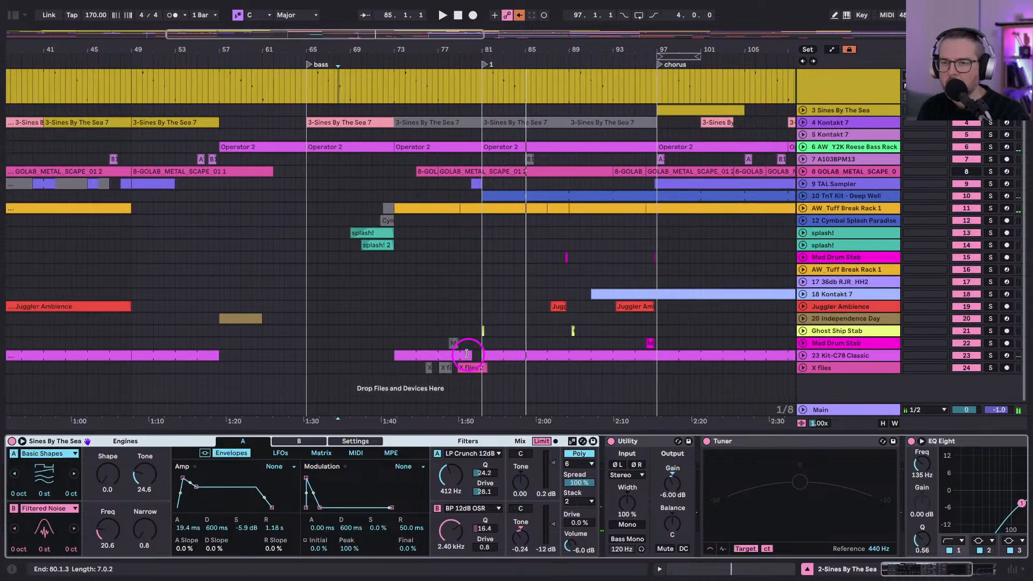
pyautogui.click(478, 333)
pyautogui.click(801, 331)
pyautogui.scroll(-4, 423, 284)
pyautogui.moveTo(485, 48); pyautogui.dragTo(466, 237)
# Audition the Ghost Ship Stab clip from 81.1.1, first soloed and again with the full mix.
pyautogui.click(459, 321)
pyautogui.click(843, 325)
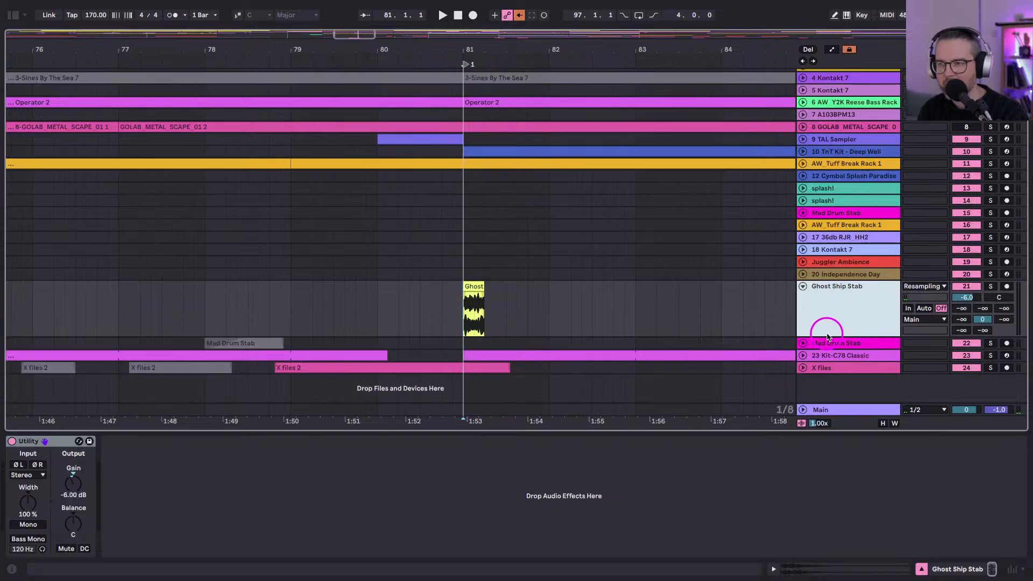
pyautogui.press('space')
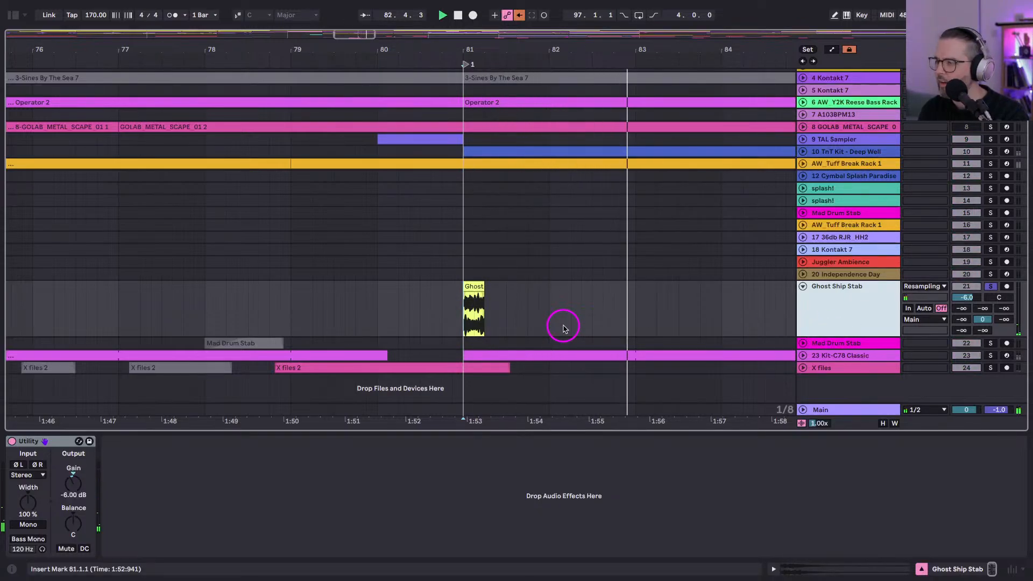
pyautogui.press('s')
pyautogui.press('space')
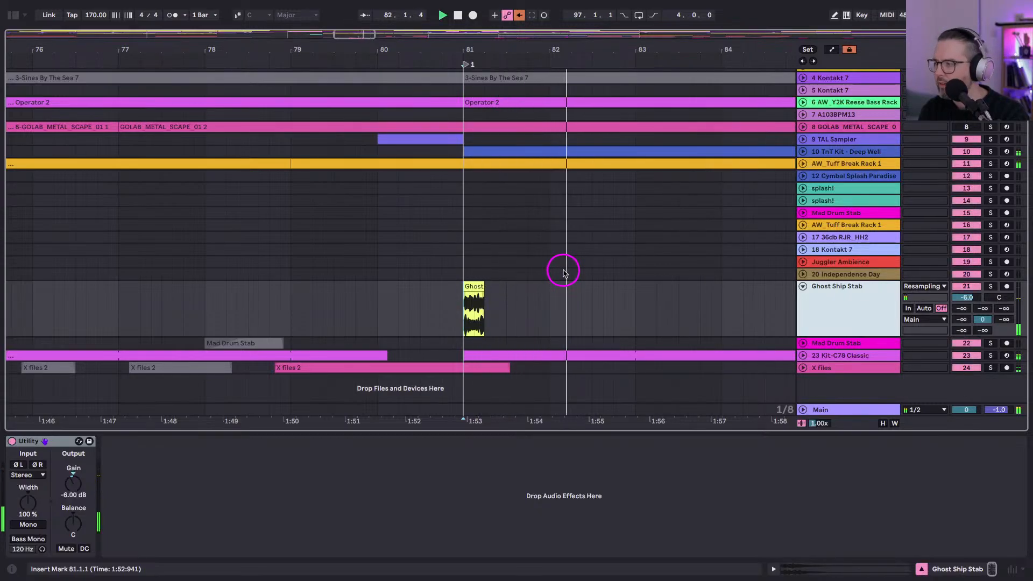
pyautogui.moveTo(461, 46); pyautogui.dragTo(460, 45)
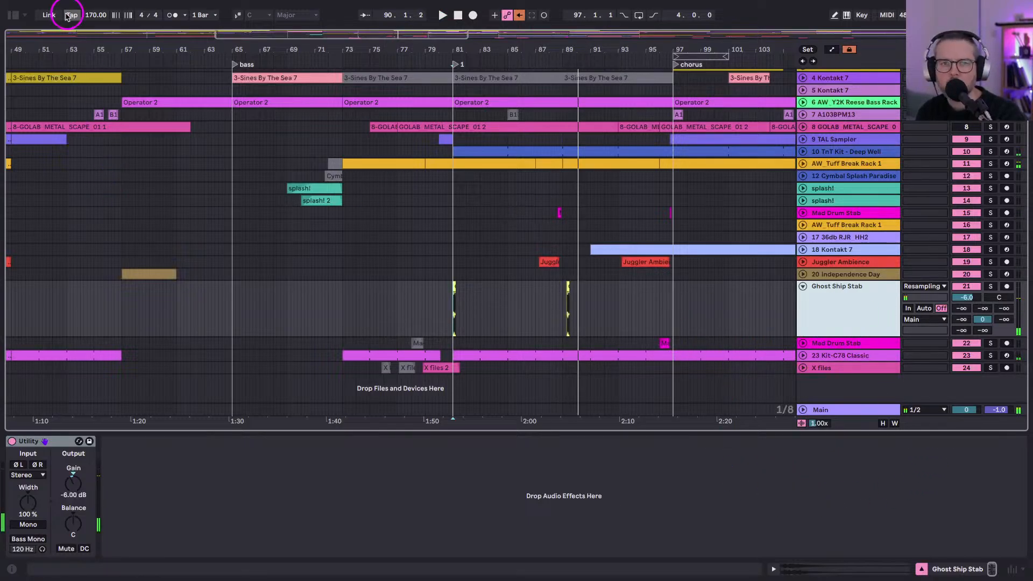
# Open the browser at the Current Project folder and look through the tracks inside 240427_Reality Function 170.als.
pyautogui.click(15, 17)
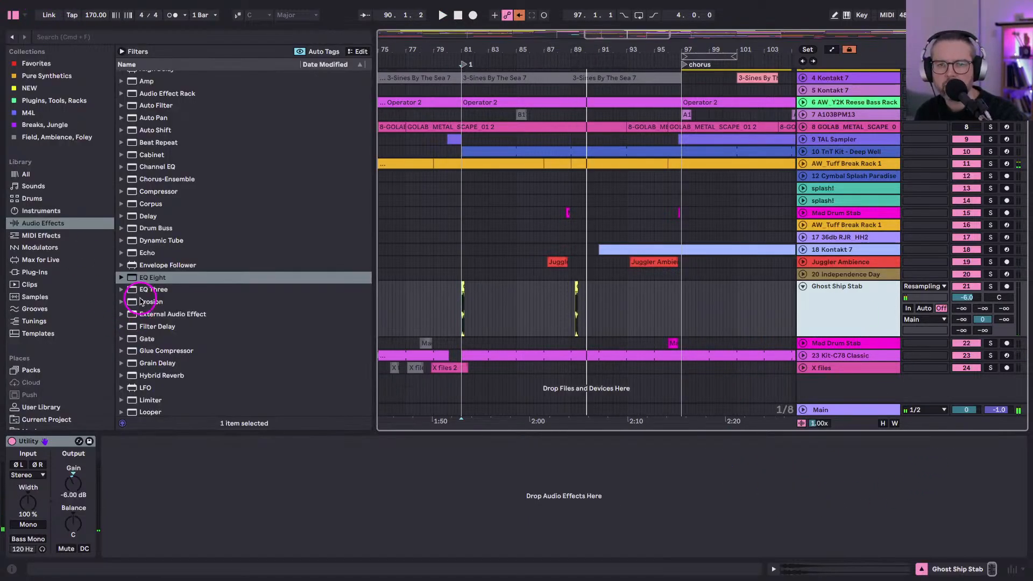
pyautogui.scroll(-3, 39, 373)
pyautogui.click(38, 363)
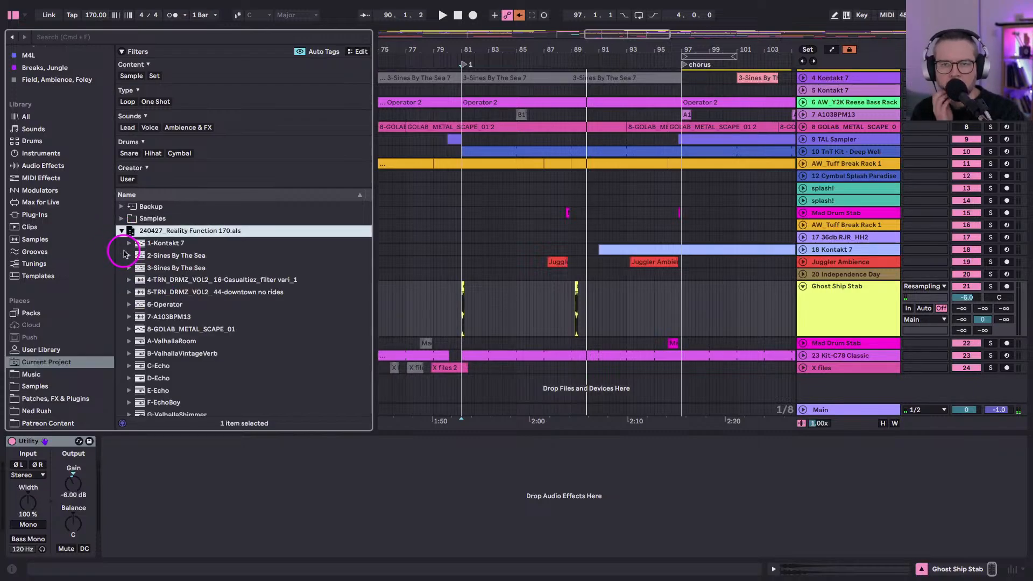
pyautogui.scroll(-3, 167, 341)
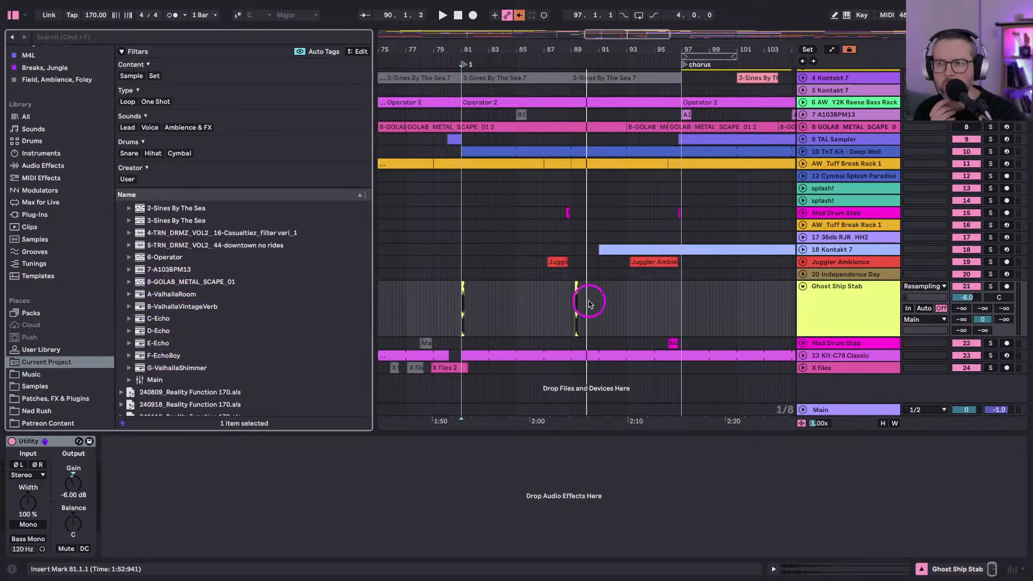
# Look through the tracks of 241130_Reality Function 170.als and check what the Ghost Ship Stab track contains.
pyautogui.scroll(-3, 175, 320)
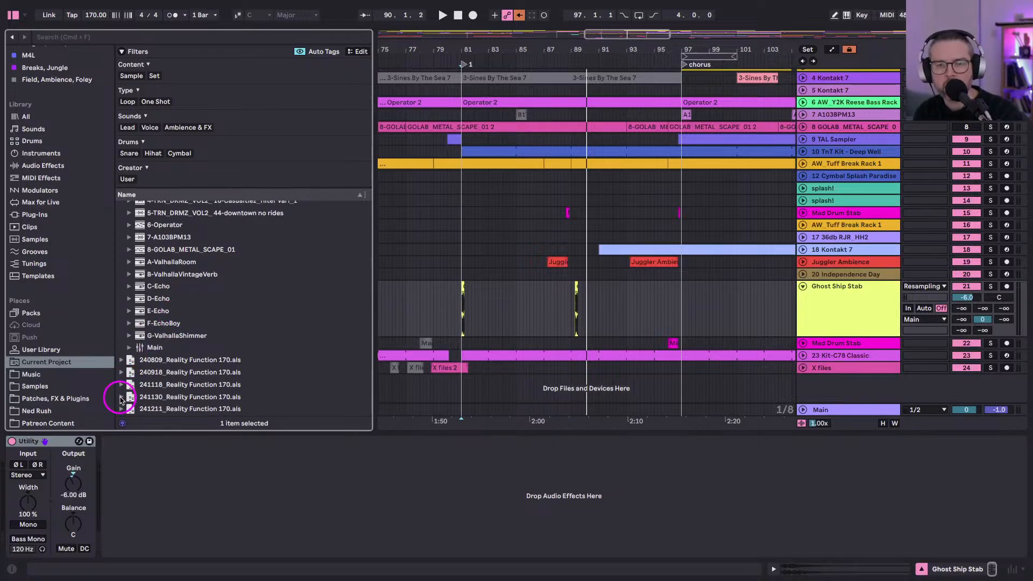
pyautogui.click(201, 397)
pyautogui.scroll(-3, 184, 364)
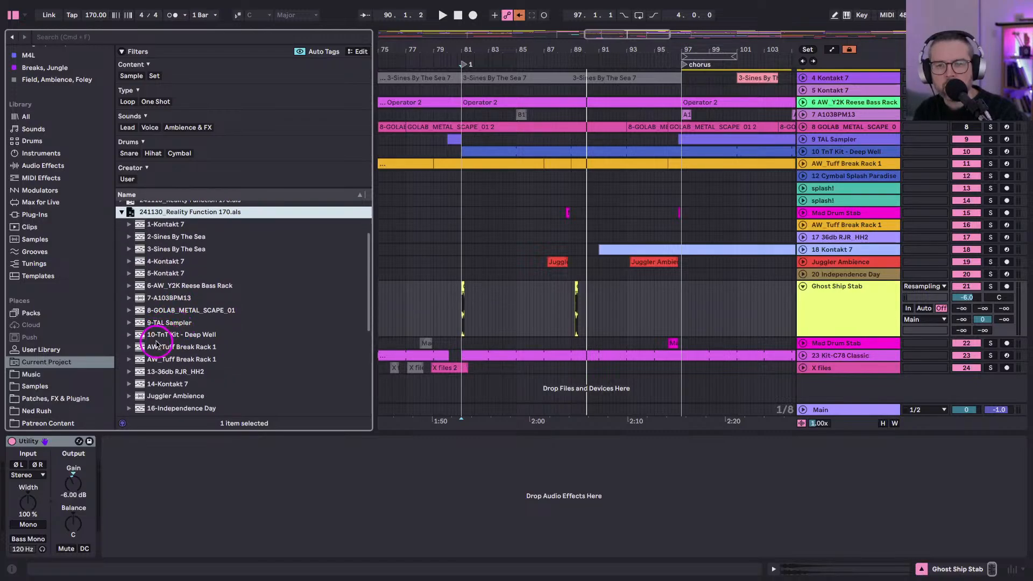
pyautogui.scroll(-2, 159, 334)
pyautogui.scroll(-1, 165, 291)
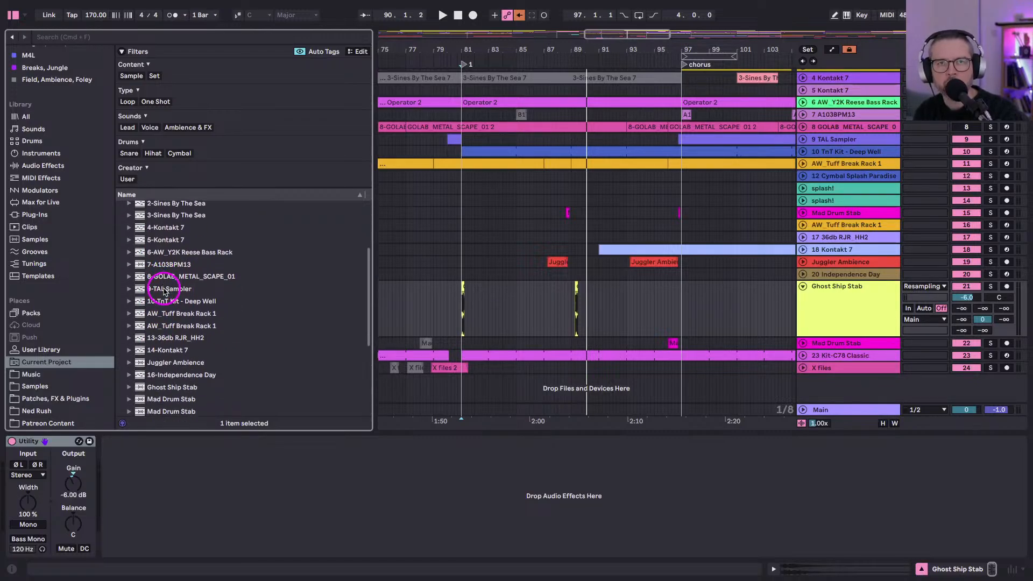
pyautogui.scroll(-1, 171, 353)
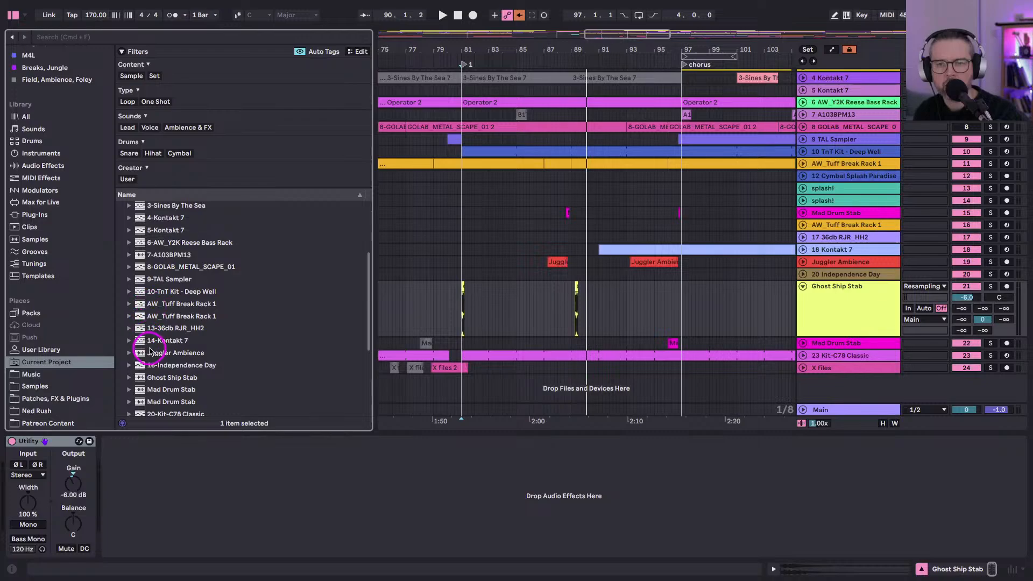
pyautogui.scroll(-1, 151, 350)
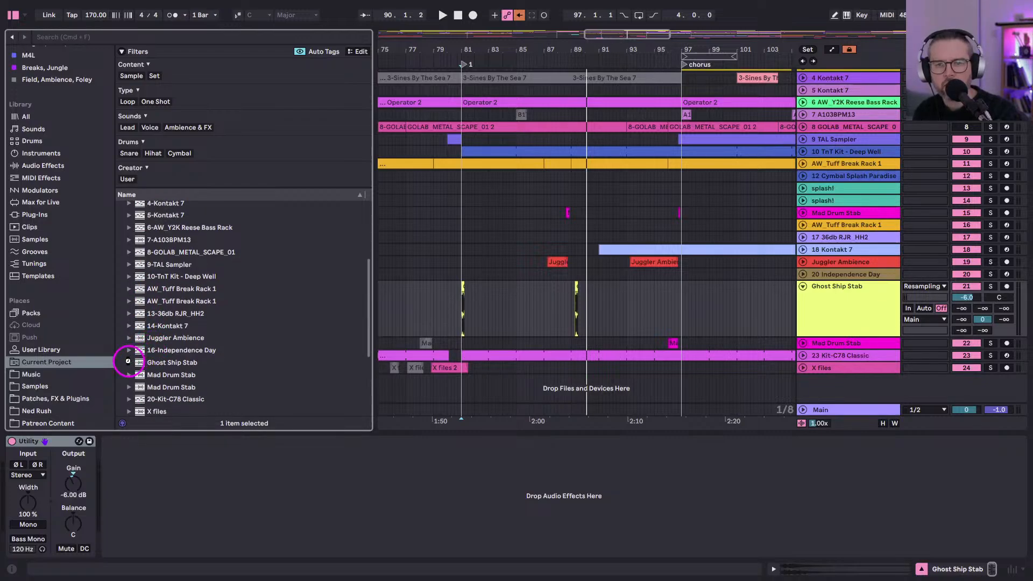
pyautogui.click(128, 363)
pyautogui.scroll(-3, 137, 356)
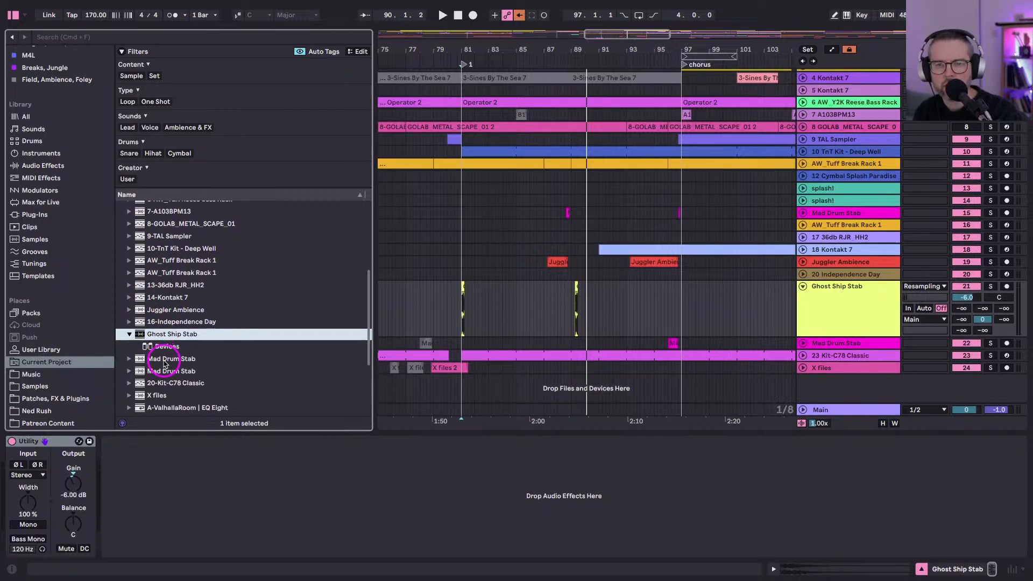
pyautogui.click(153, 346)
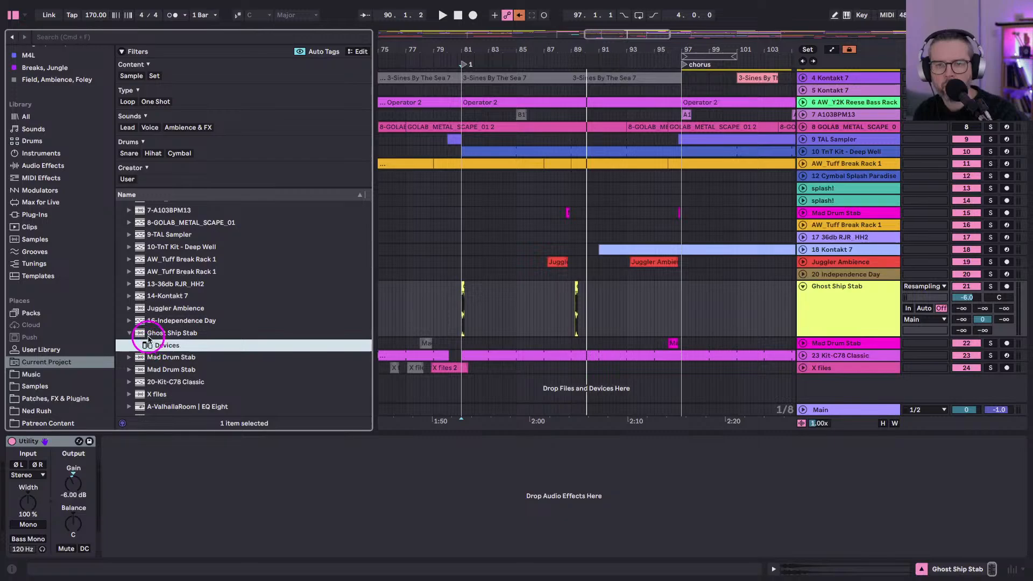
pyautogui.click(147, 335)
# Look through 241118_Reality Function 170.als and unfold its Ghost Ship Stab track to check the contents.
pyautogui.scroll(4, 147, 337)
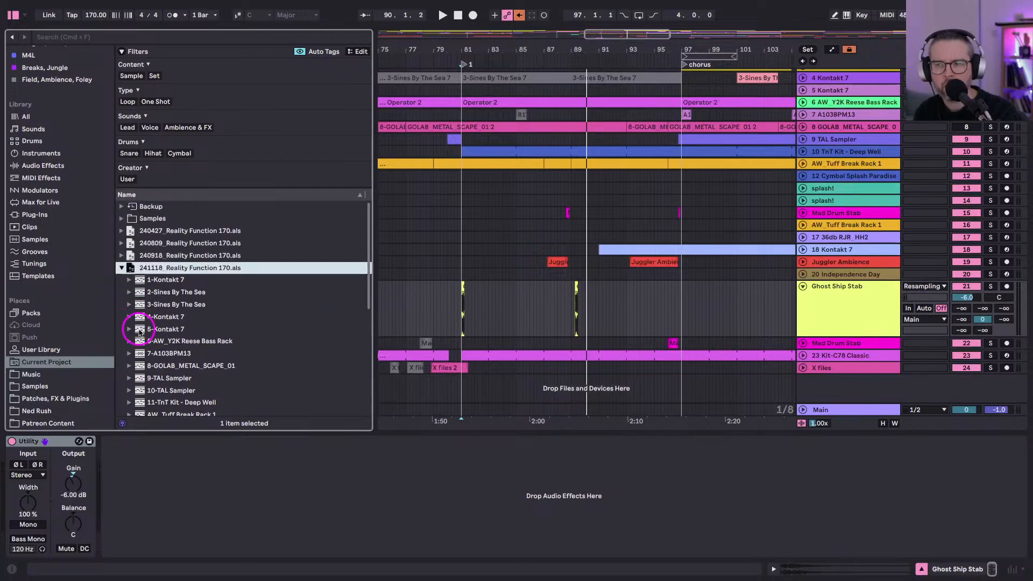
pyautogui.scroll(-5, 154, 351)
pyautogui.scroll(3, 155, 354)
pyautogui.scroll(-6, 155, 355)
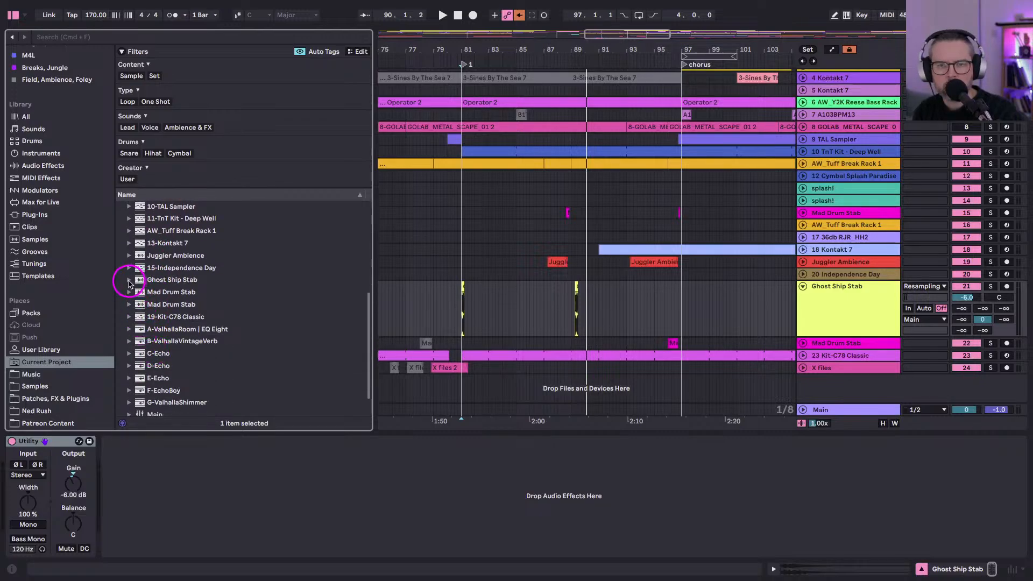
pyautogui.click(129, 280)
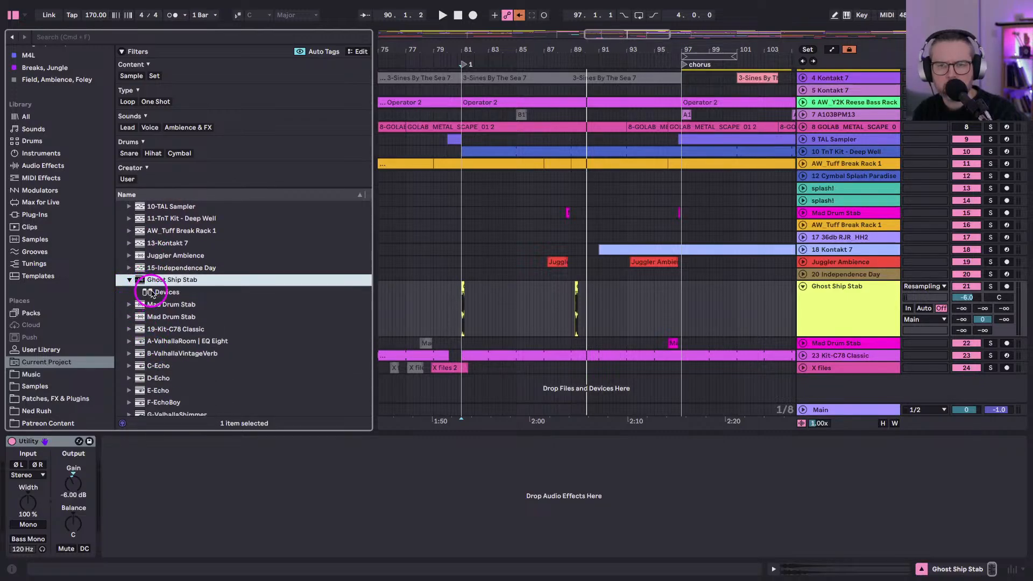
pyautogui.hscroll(-1, 691, 296)
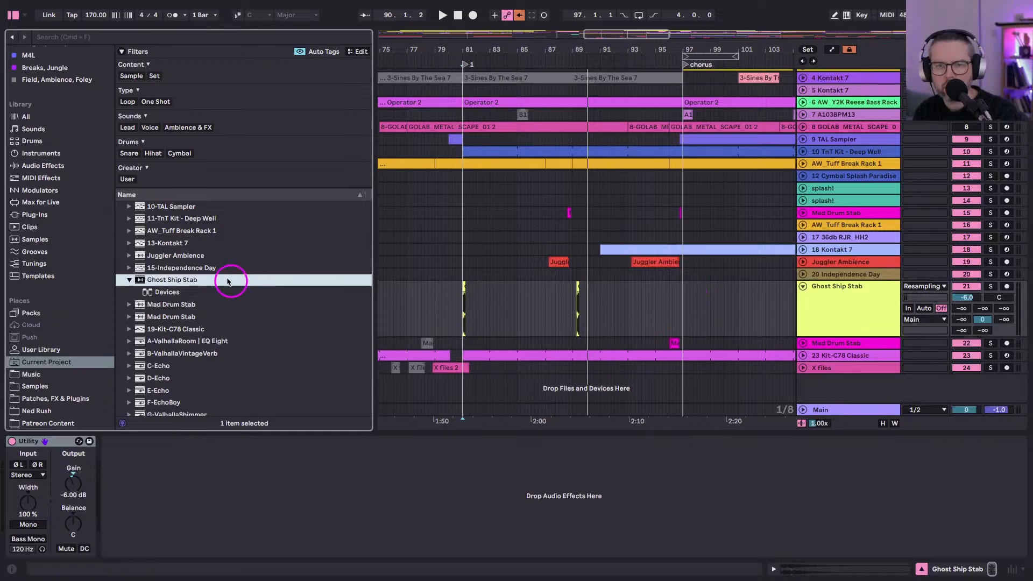
# Find the Ghost Ship Stab track inside 240918_Reality Function 170.als and unfold it.
pyautogui.scroll(8, 130, 256)
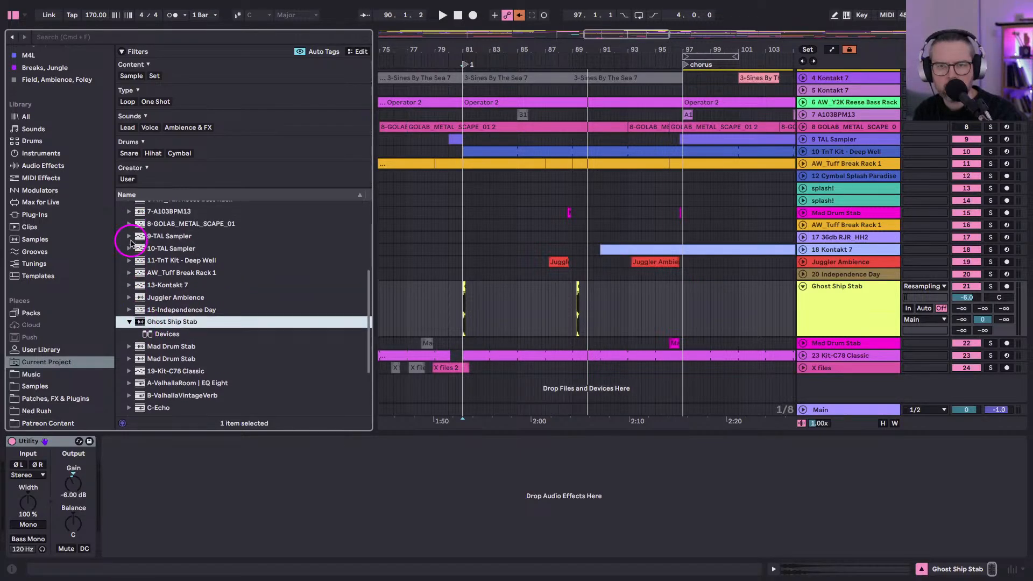
pyautogui.scroll(-15, 148, 340)
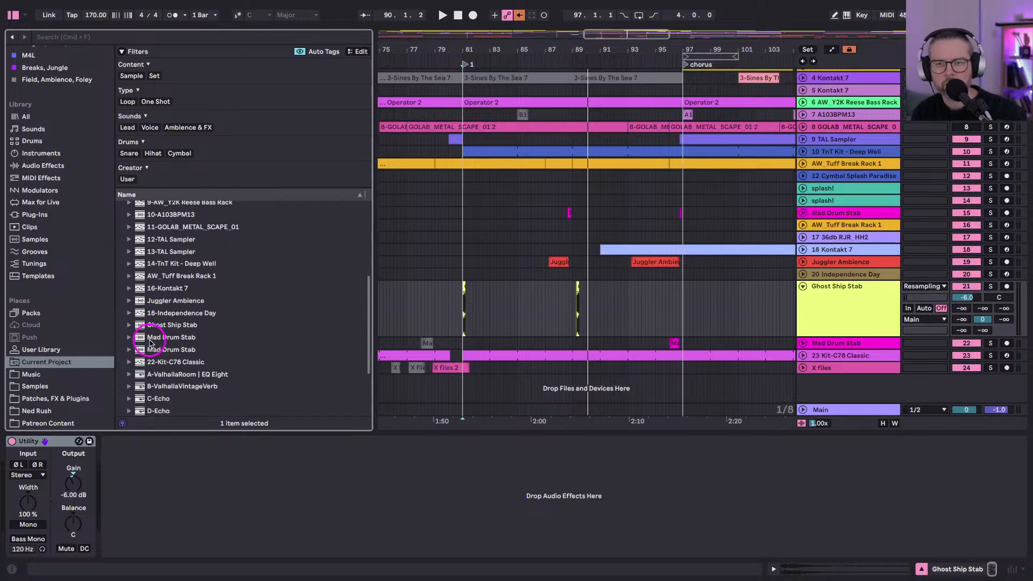
pyautogui.click(129, 325)
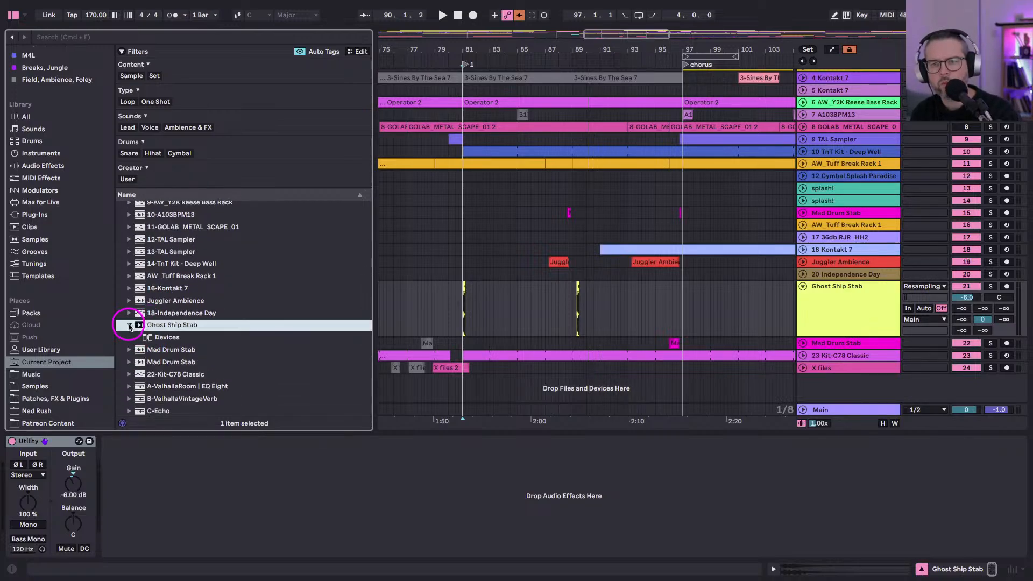
# Show the source sample of the Ghost Ship Stab clip at bar 81 in the browser.
pyautogui.rightClick(465, 286)
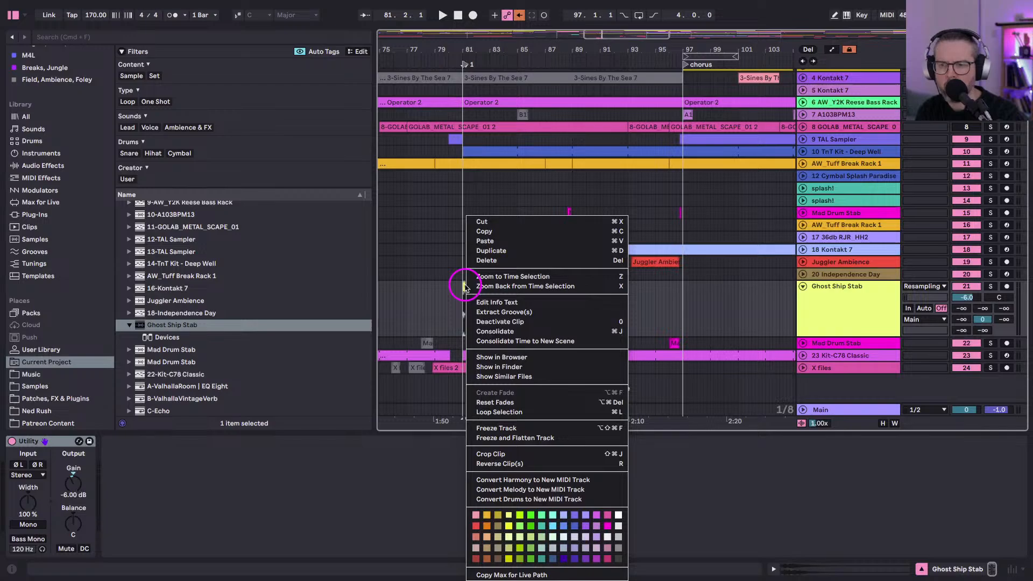
pyautogui.click(480, 357)
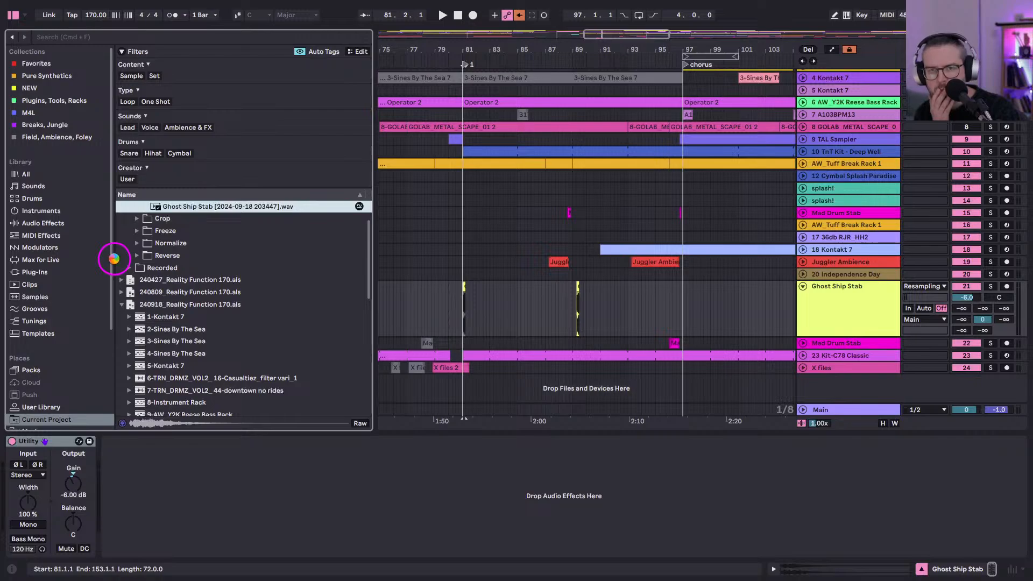
pyautogui.scroll(3, 196, 272)
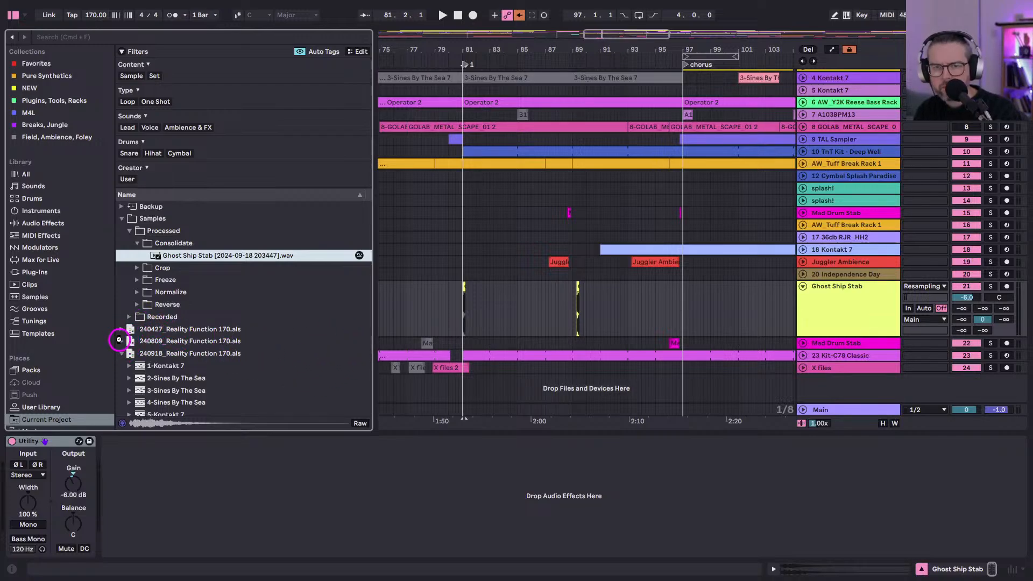
# Look through the tracks inside 240809_Reality Function 170.als, then fold the set closed.
pyautogui.click(168, 353)
pyautogui.scroll(-8, 161, 355)
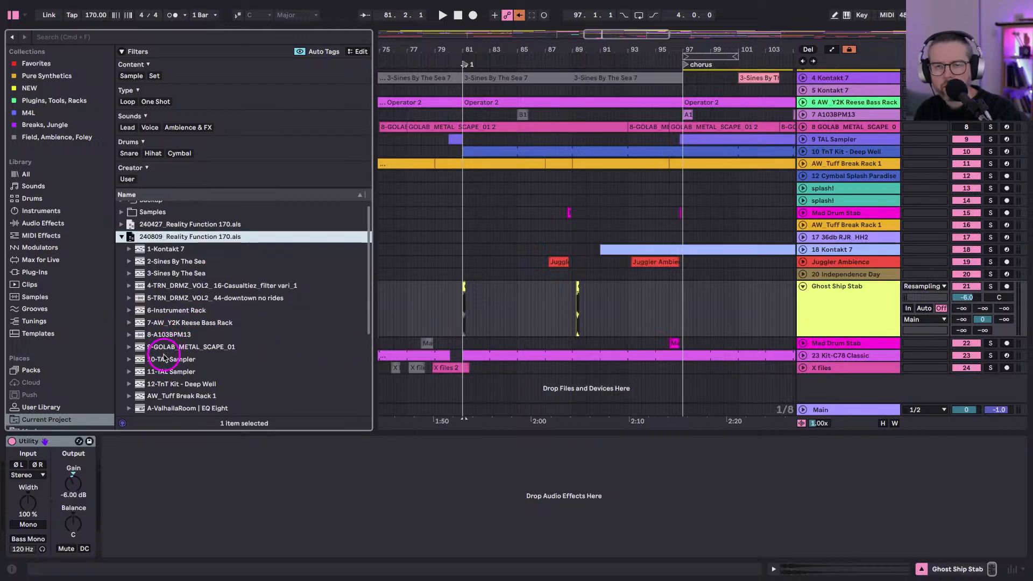
pyautogui.scroll(-1, 150, 358)
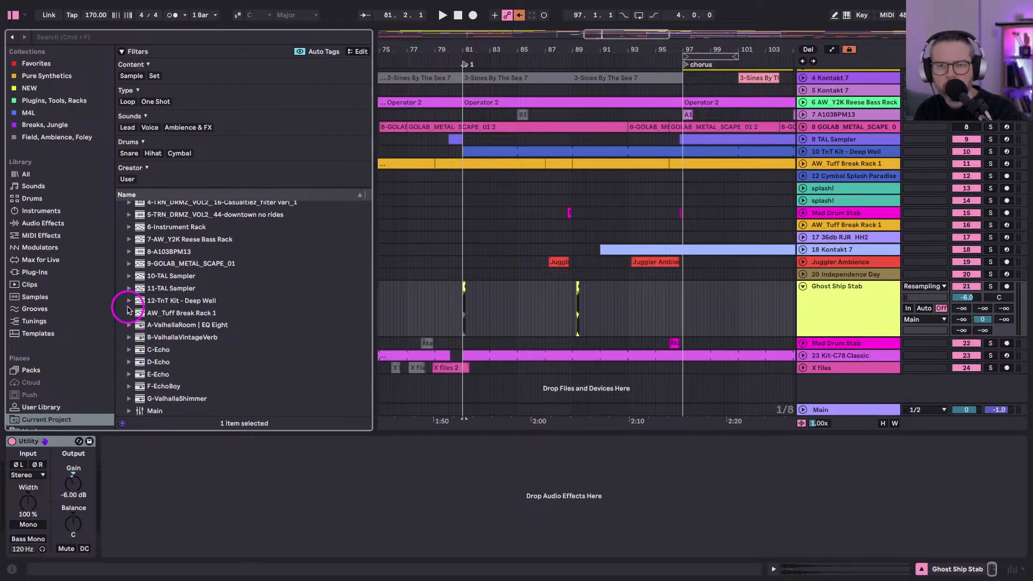
pyautogui.scroll(5, 128, 310)
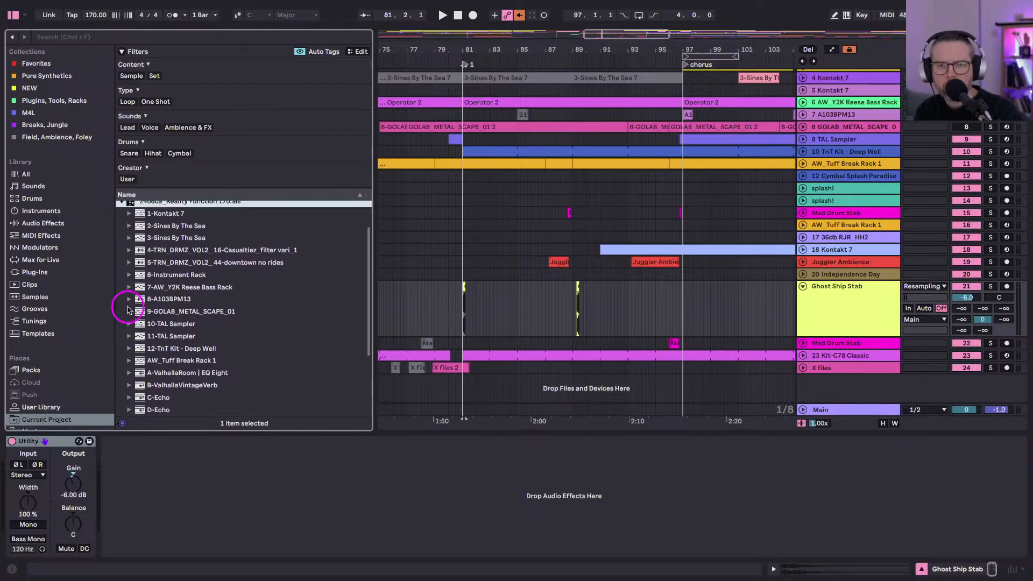
pyautogui.click(123, 218)
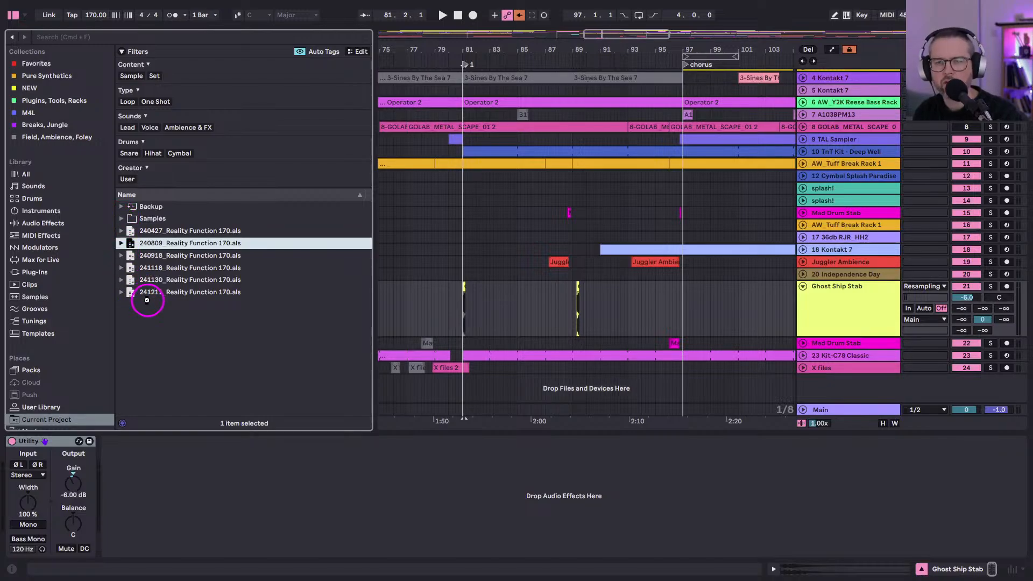
# Reopen 240918_Reality Function 170.als and review its track list around the Ghost Ship Stab track.
pyautogui.press('Down')
pyautogui.press('Right')
pyautogui.scroll(-3, 149, 304)
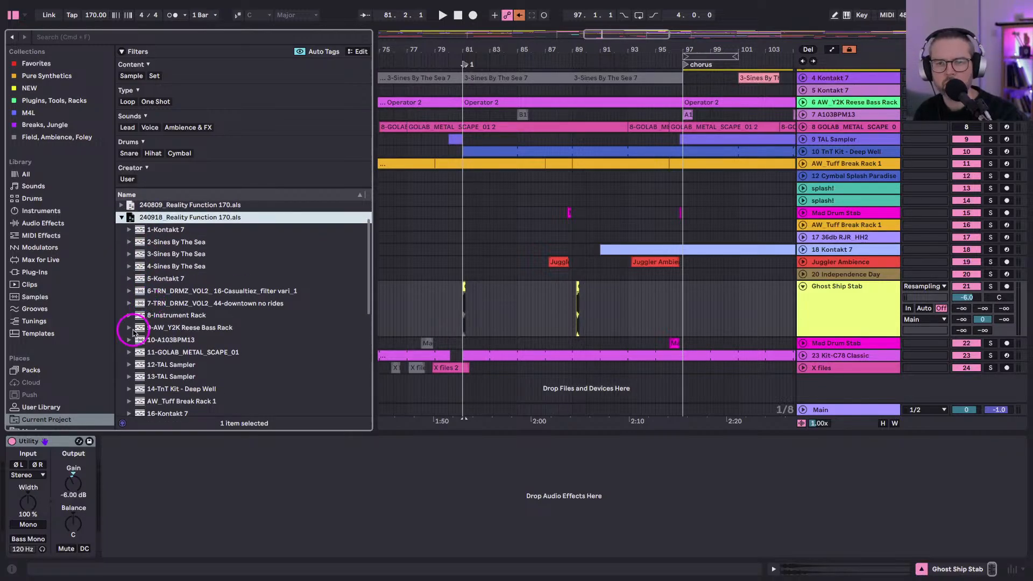
pyautogui.scroll(-6, 134, 332)
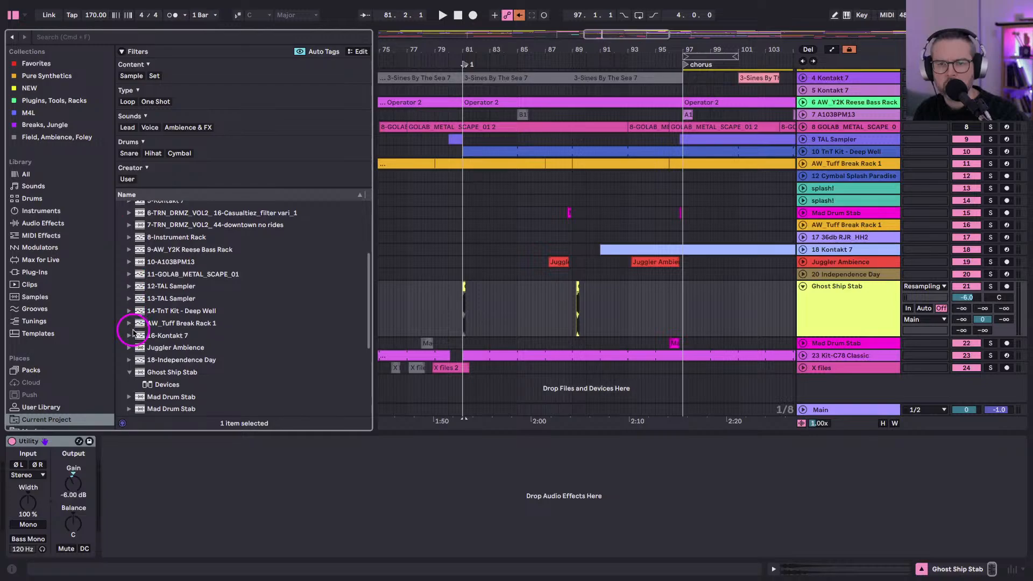
pyautogui.scroll(-2, 132, 339)
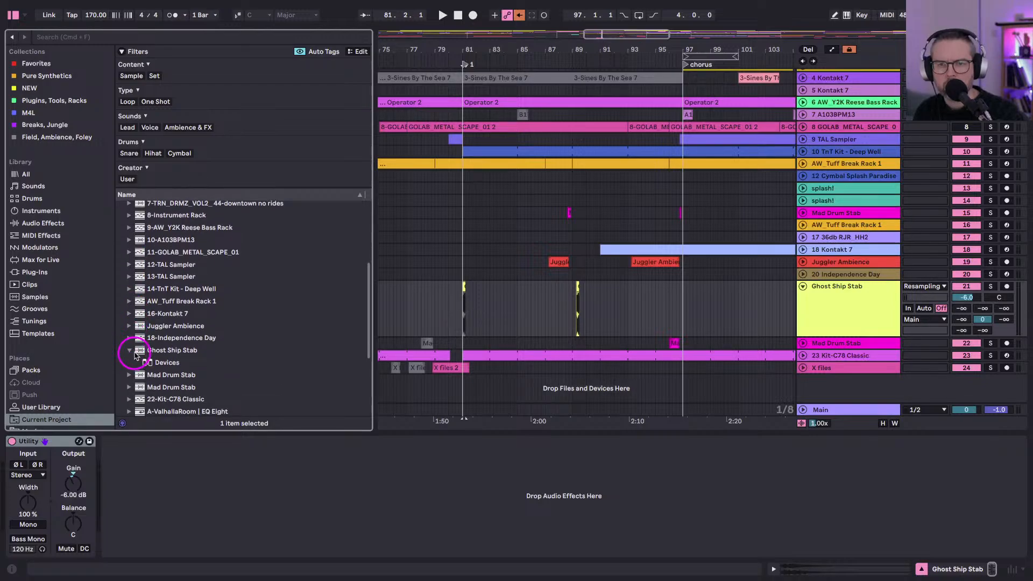
pyautogui.scroll(-2, 139, 352)
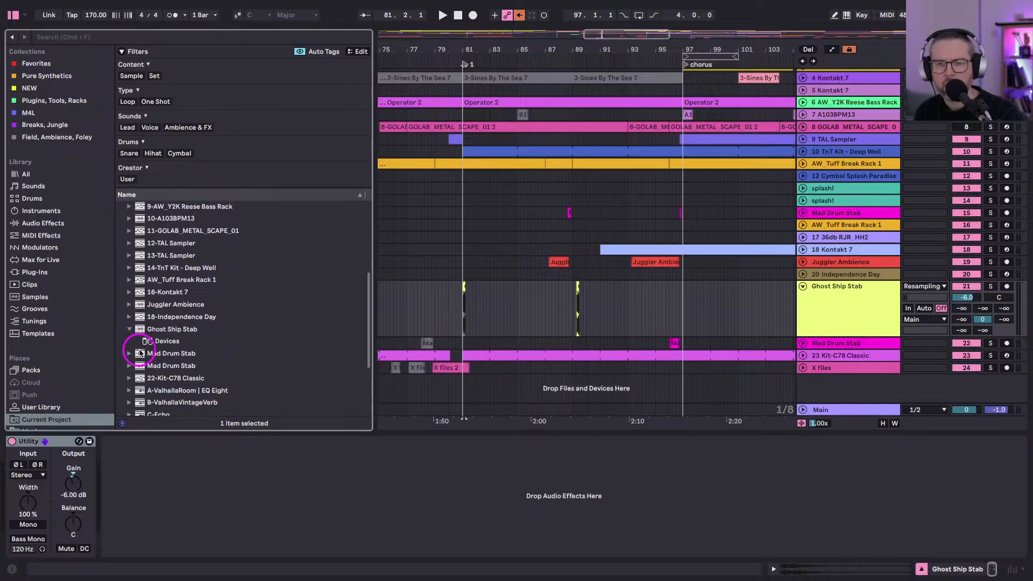
pyautogui.scroll(-2, 58, 353)
# Find Ship Noise Kit.adg in the Mood Reel pack's Drum Racks folder and load it onto a new MIDI track.
pyautogui.click(41, 352)
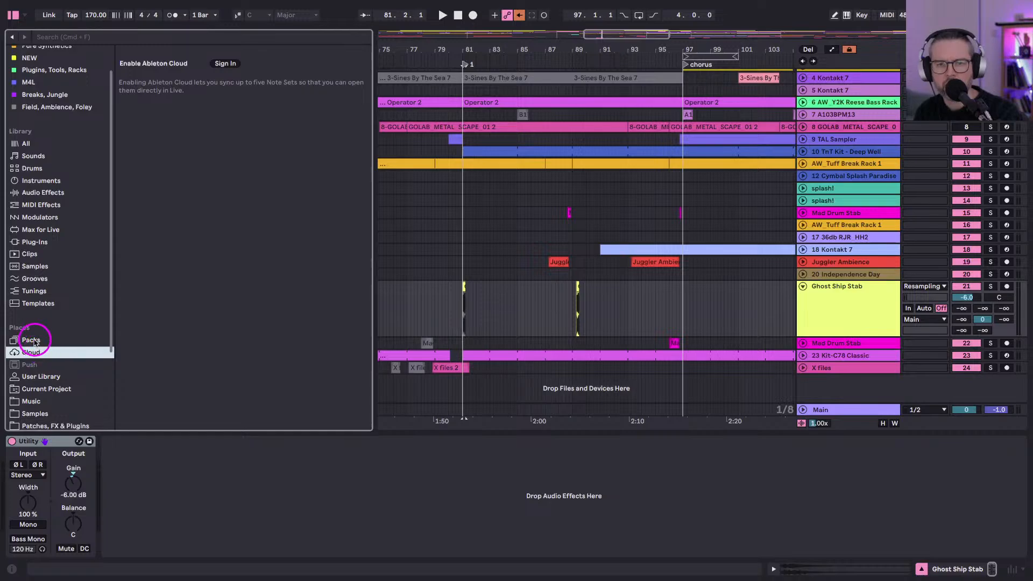
pyautogui.click(31, 340)
pyautogui.scroll(-15, 133, 289)
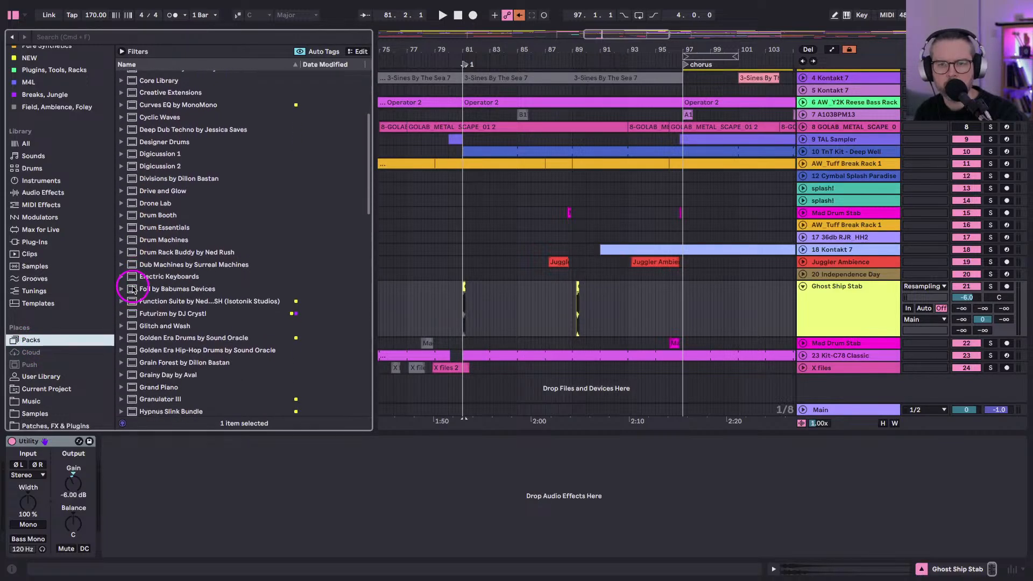
pyautogui.click(121, 249)
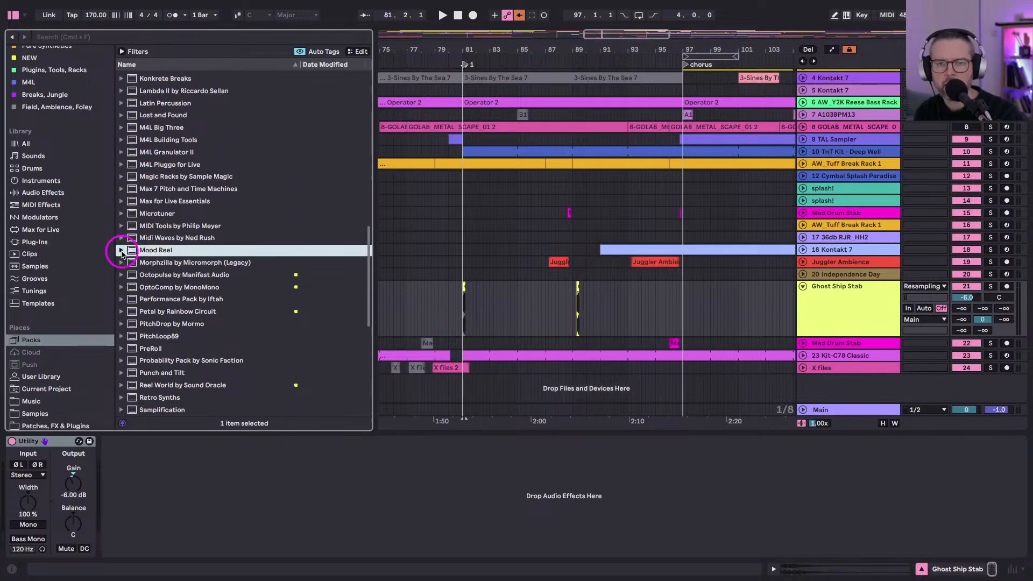
pyautogui.click(121, 250)
pyautogui.click(130, 286)
pyautogui.scroll(-1, 130, 287)
pyautogui.scroll(-3, 131, 287)
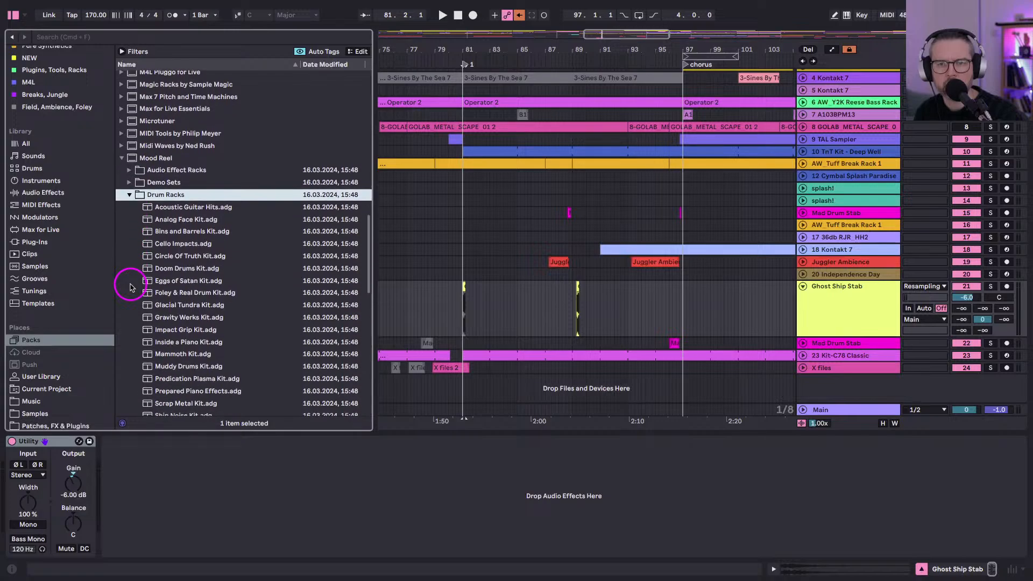
pyautogui.scroll(-1, 135, 287)
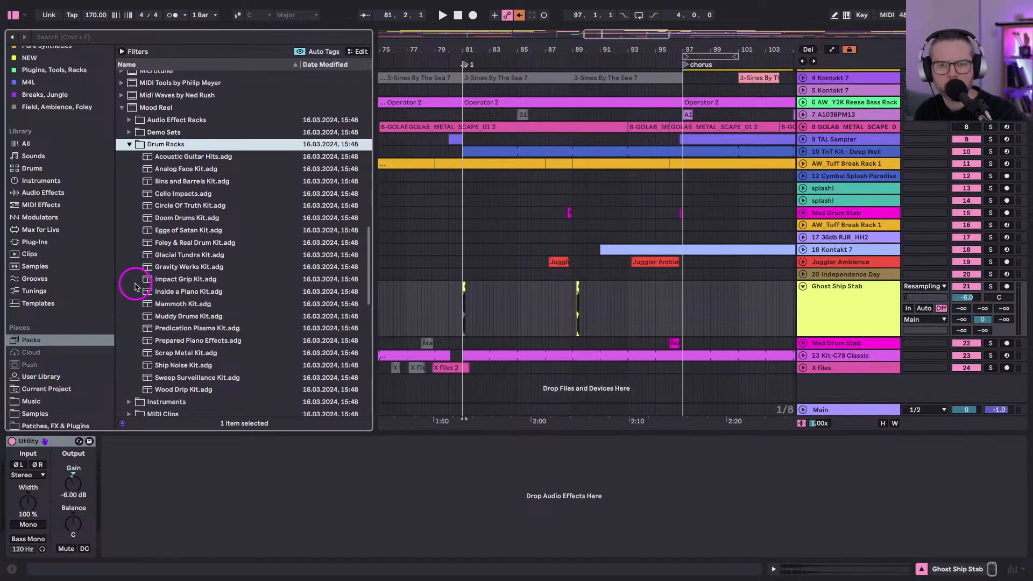
pyautogui.click(164, 365)
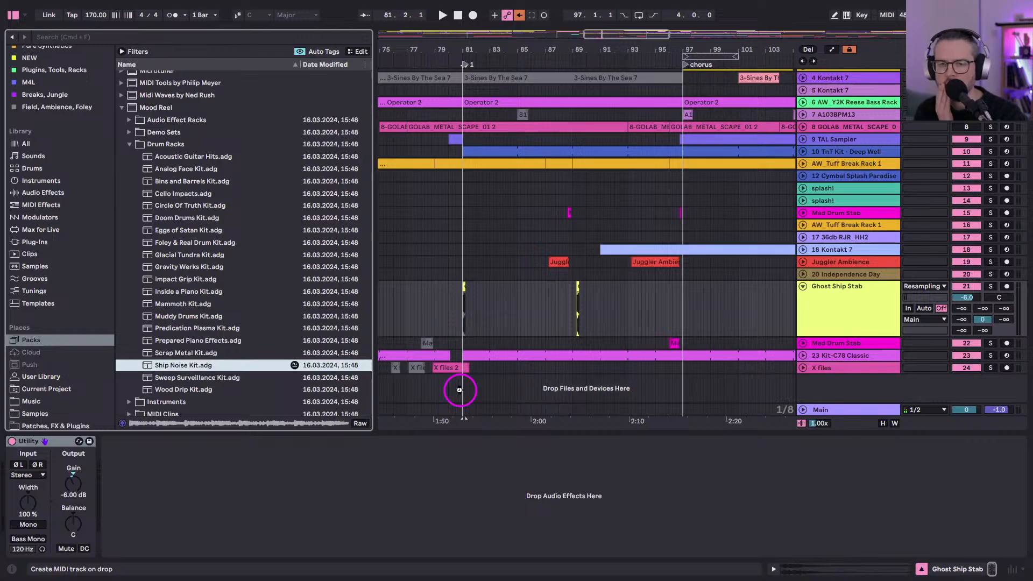
pyautogui.moveTo(461, 393); pyautogui.dragTo(457, 393)
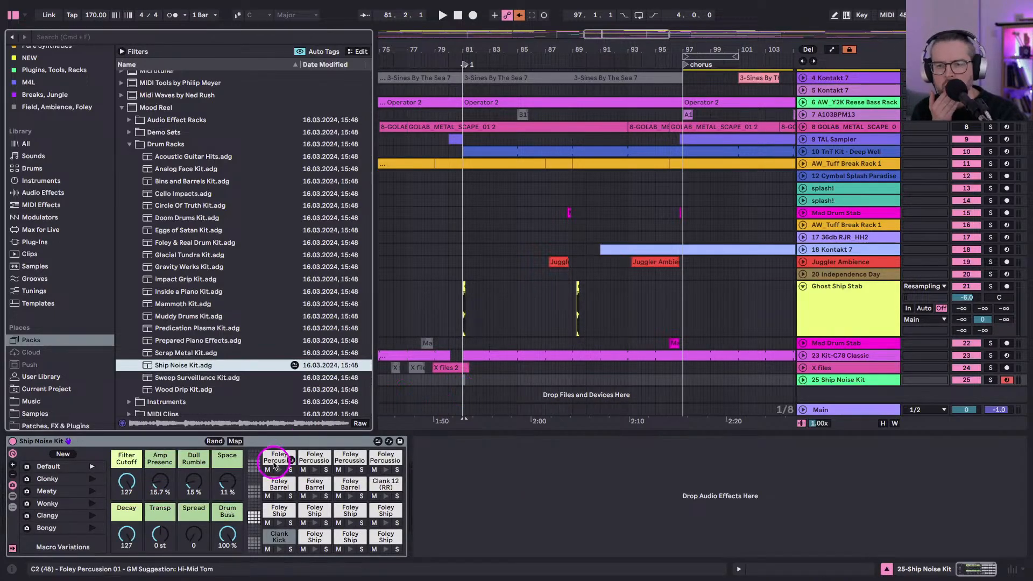
# Audition the Foley Ship, Clank, Foley Percussion and Foley Barrel pads of the Ship Noise Kit.
pyautogui.click(316, 515)
pyautogui.click(344, 536)
pyautogui.click(379, 542)
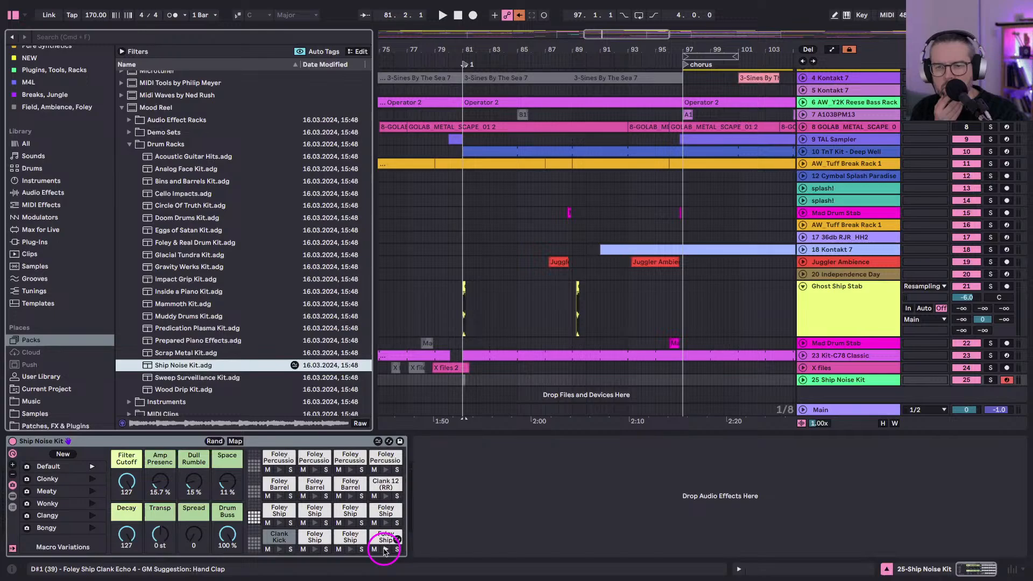
pyautogui.click(383, 518)
pyautogui.click(382, 498)
pyautogui.click(385, 460)
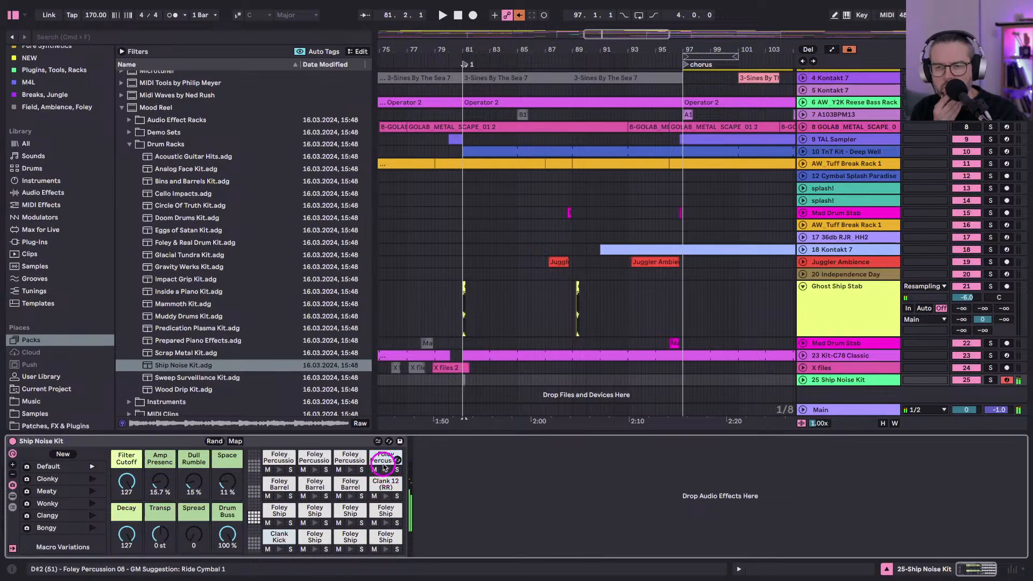
pyautogui.click(349, 468)
pyautogui.click(305, 472)
pyautogui.click(280, 472)
pyautogui.click(279, 494)
pyautogui.click(280, 521)
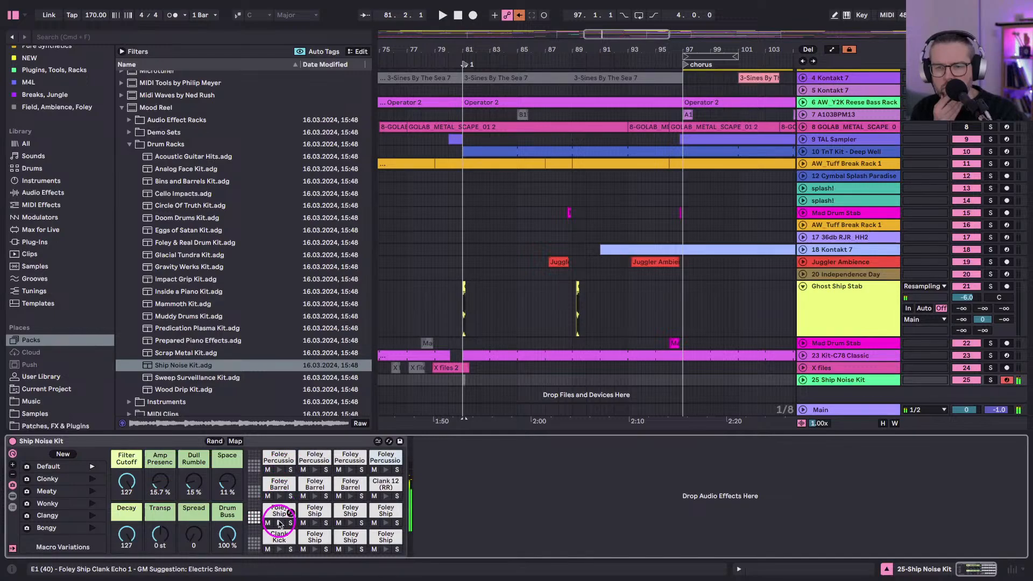
# Recall the Ship Noise Kit's Clangy macro variation and audition its Foley Ship and Foley Barrel pads.
pyautogui.click(279, 549)
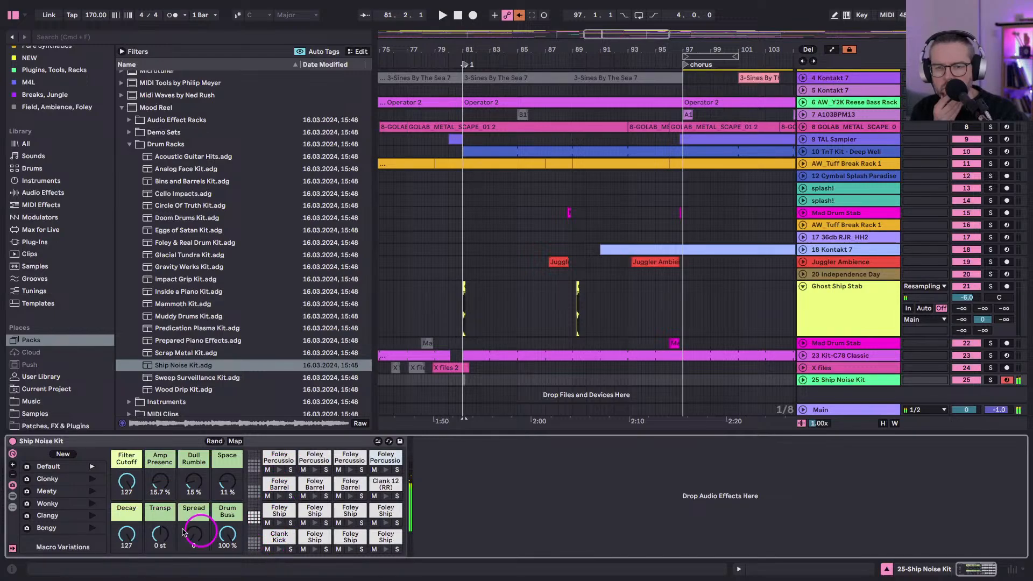
pyautogui.click(315, 550)
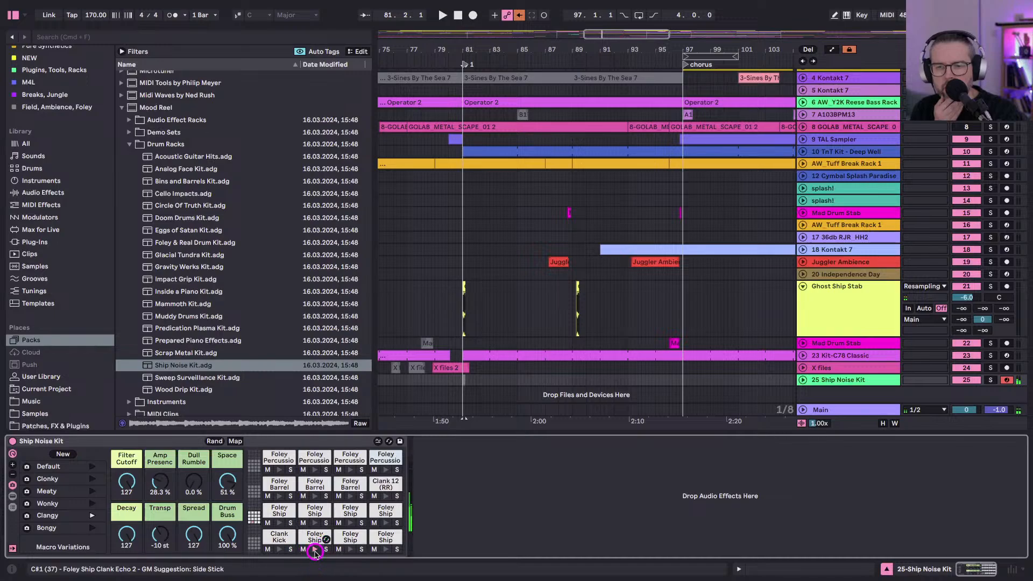
pyautogui.click(313, 523)
pyautogui.click(278, 496)
pyautogui.click(314, 496)
pyautogui.click(348, 499)
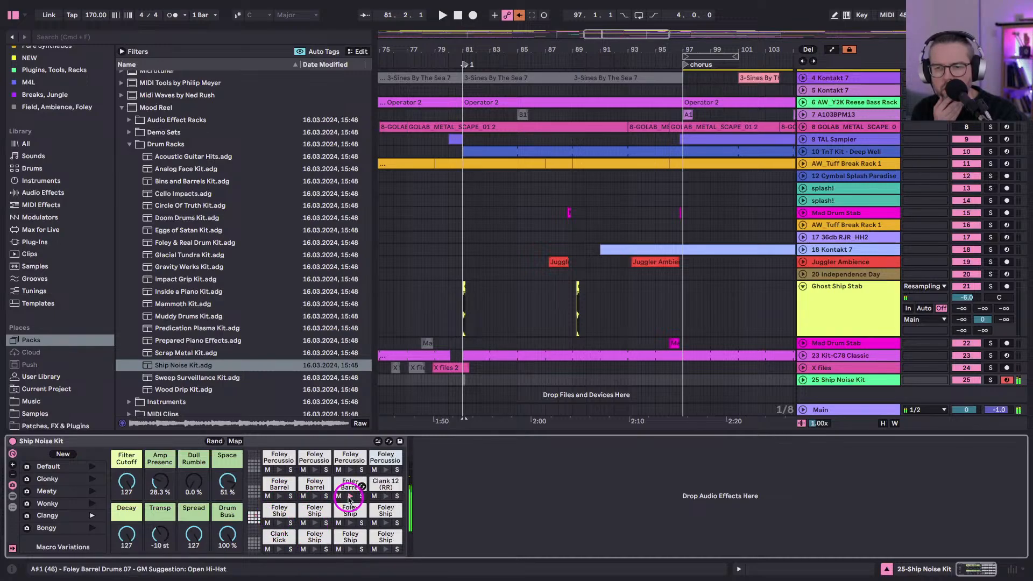
pyautogui.click(385, 523)
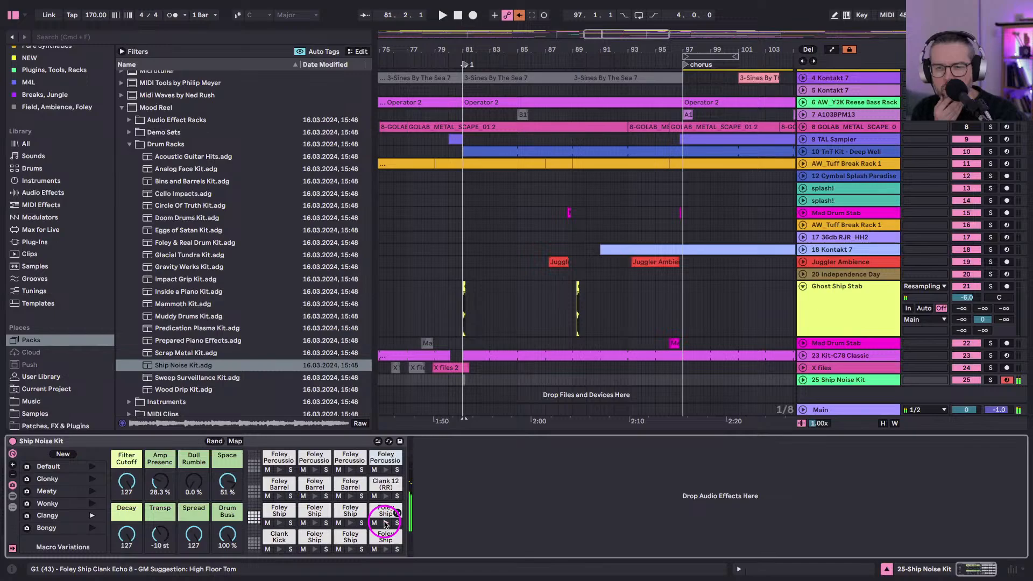
pyautogui.click(159, 432)
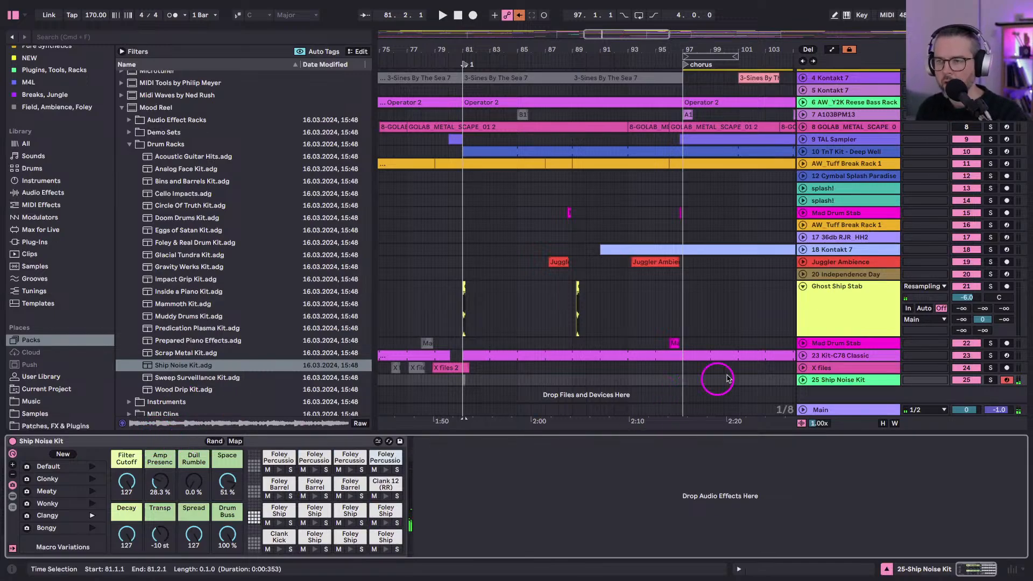
# Select the Ghost Ship Stab track, hide the browser and play the arrangement from bar 81.
pyautogui.click(829, 315)
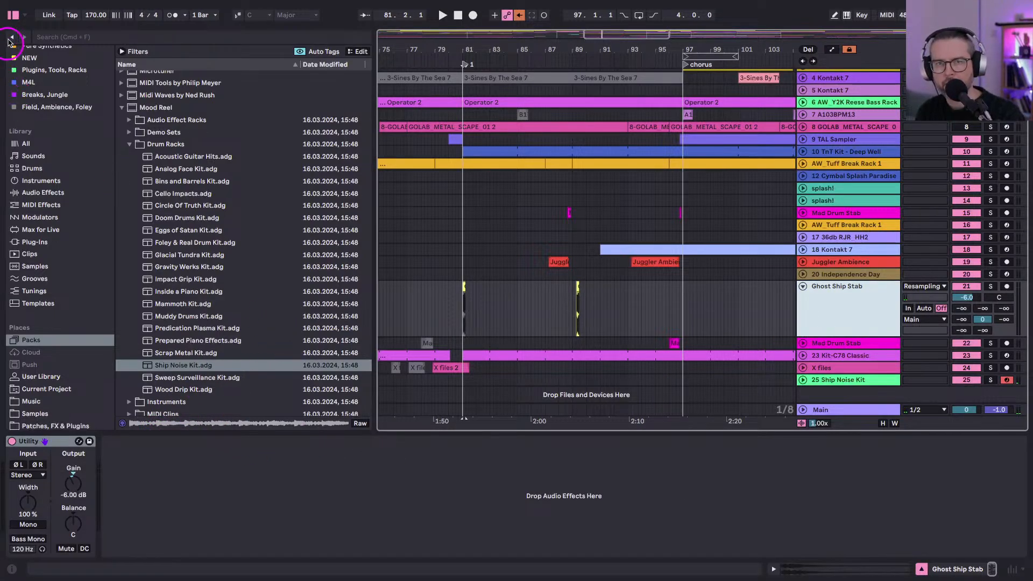
pyautogui.click(14, 16)
pyautogui.press('space')
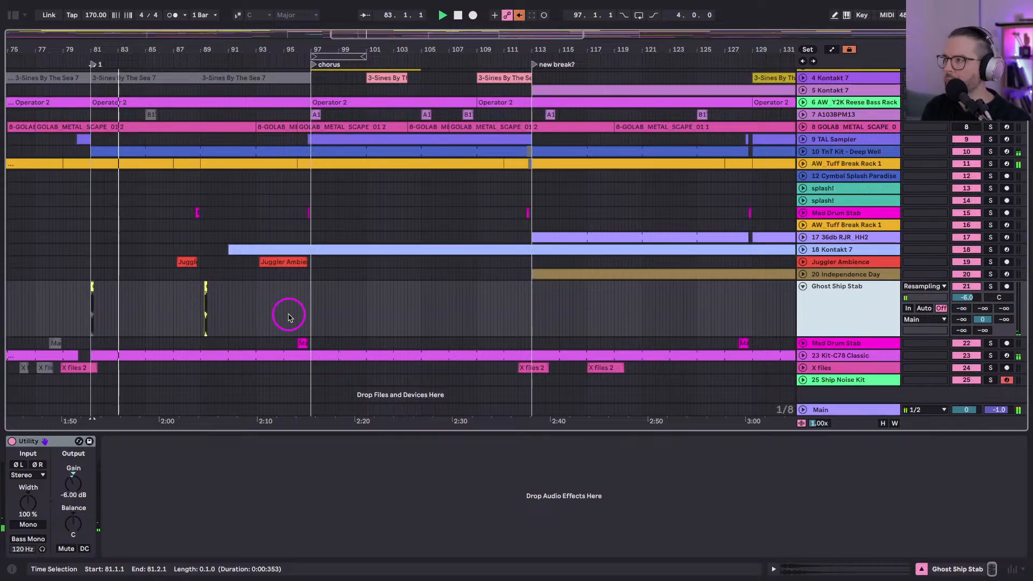
pyautogui.hscroll(-5, 150, 218)
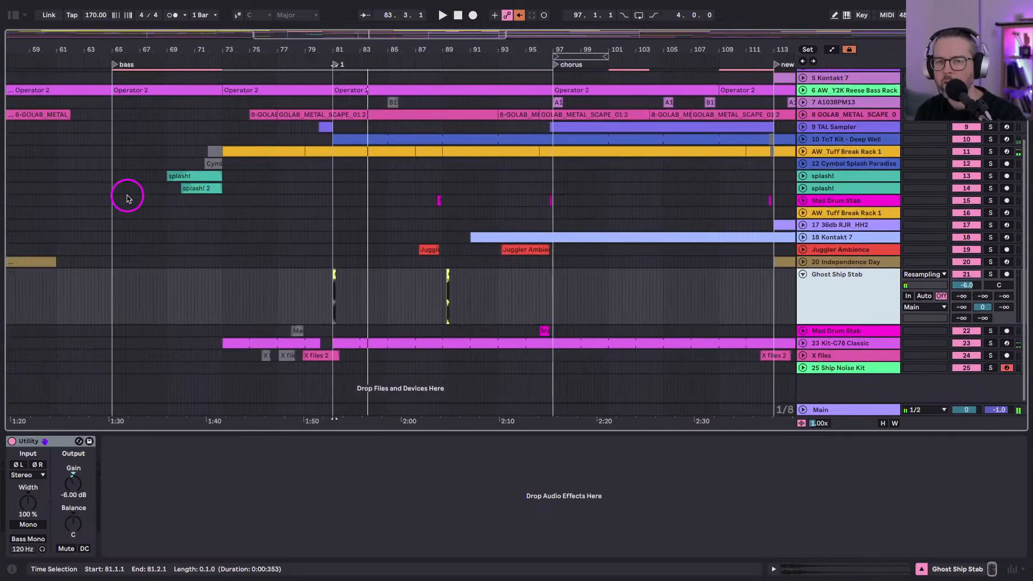
pyautogui.moveTo(332, 48); pyautogui.dragTo(339, 47)
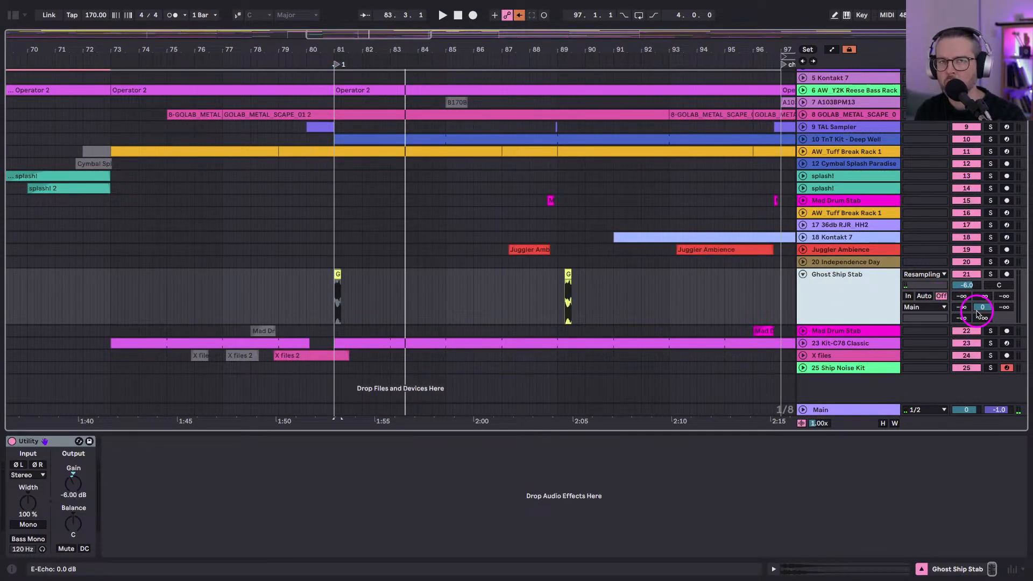
pyautogui.press('space')
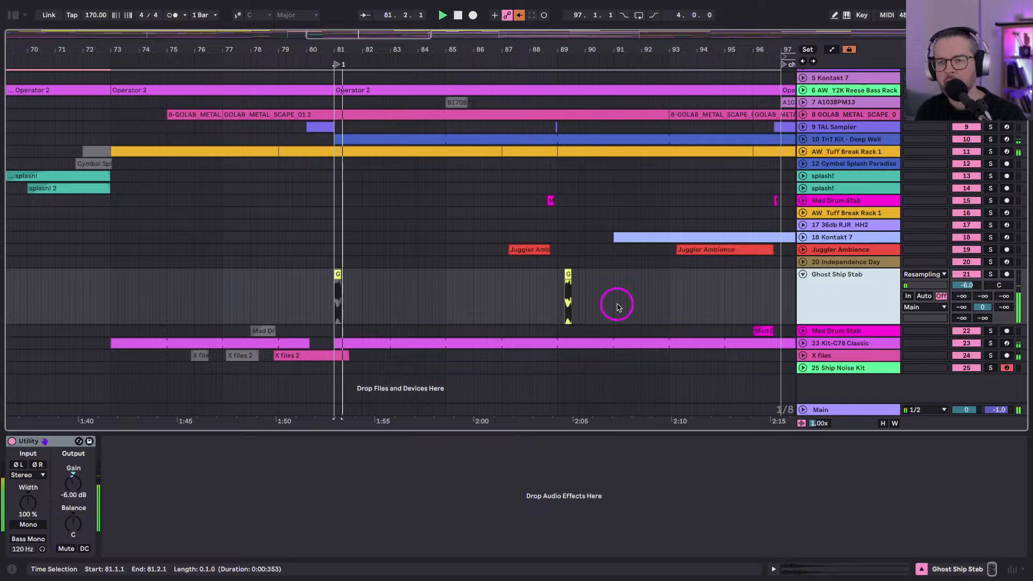
pyautogui.scroll(5, 579, 168)
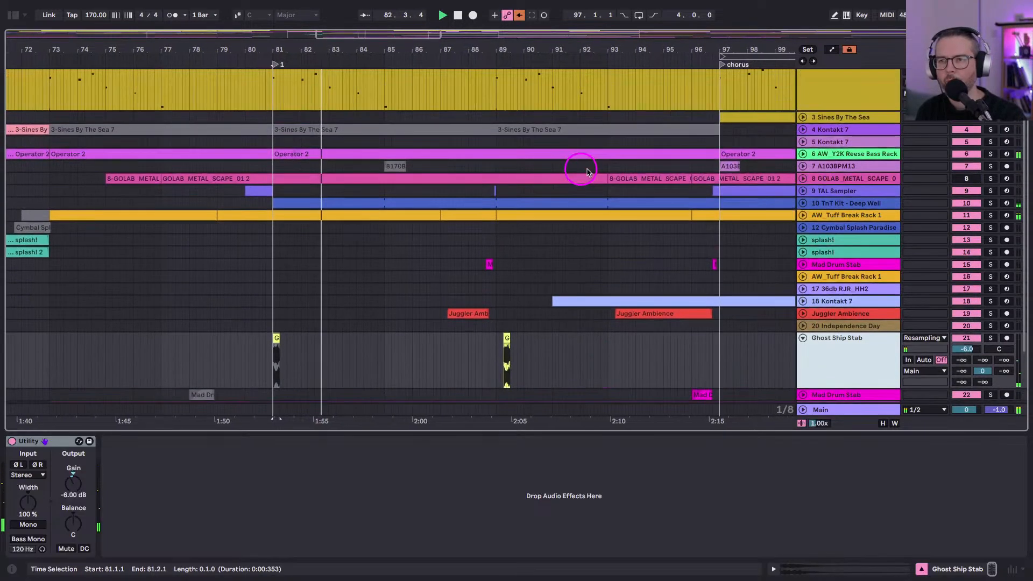
# In the Operator 2 clip at bar 81, deactivate the G#2 note at bar 36 and lengthen the preceding D#2 to 37.1.1.
pyautogui.doubleClick(666, 156)
pyautogui.scroll(5, 397, 440)
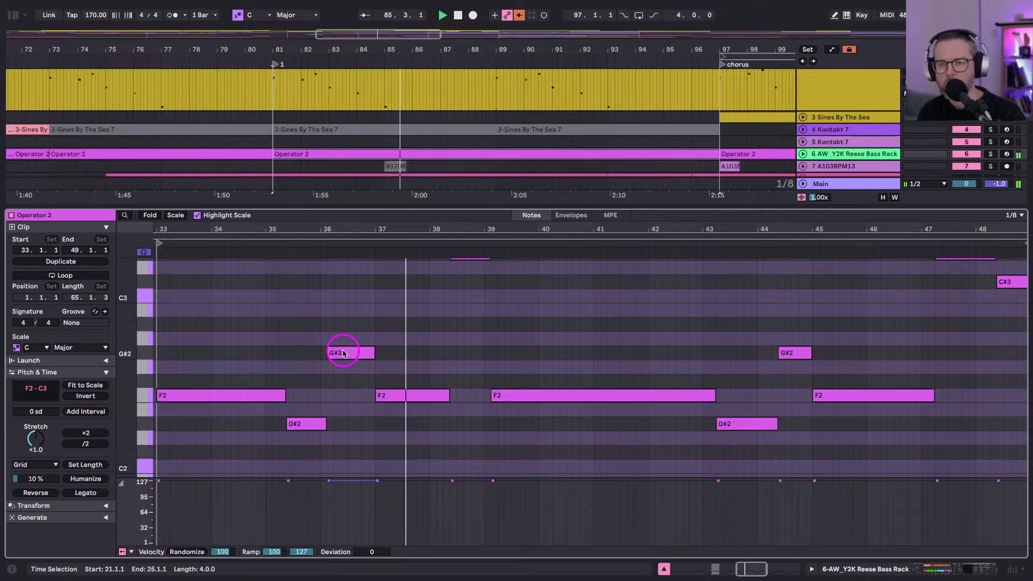
pyautogui.press('space')
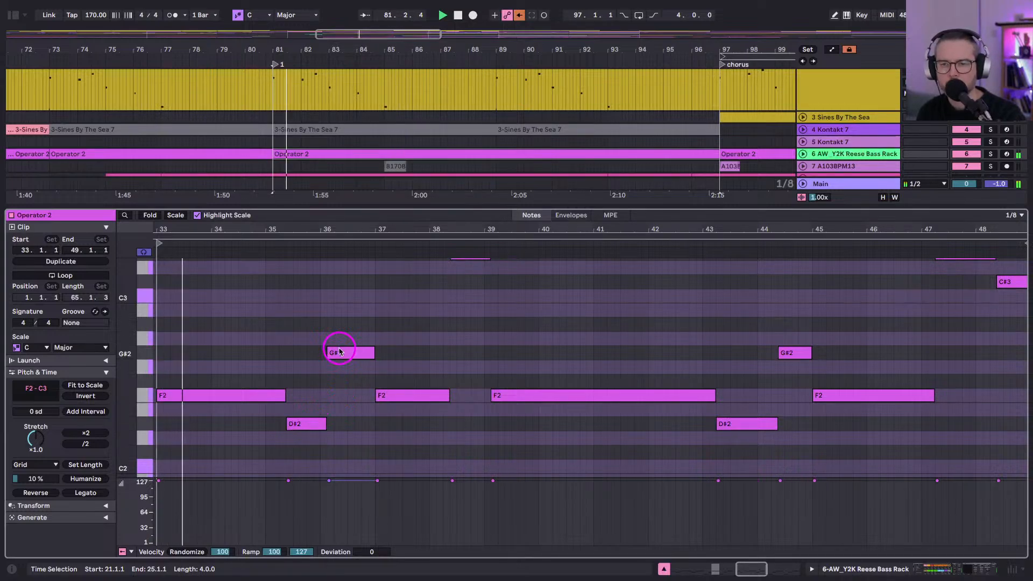
pyautogui.hotkey('alt', 'Right')
pyautogui.moveTo(326, 425); pyautogui.dragTo(368, 425)
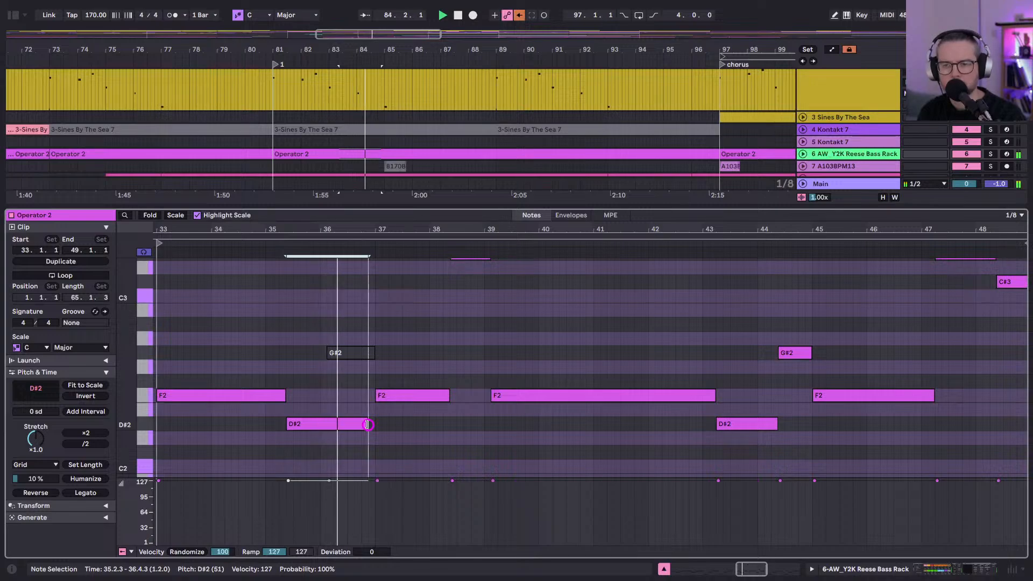
pyautogui.moveTo(368, 425); pyautogui.dragTo(376, 424)
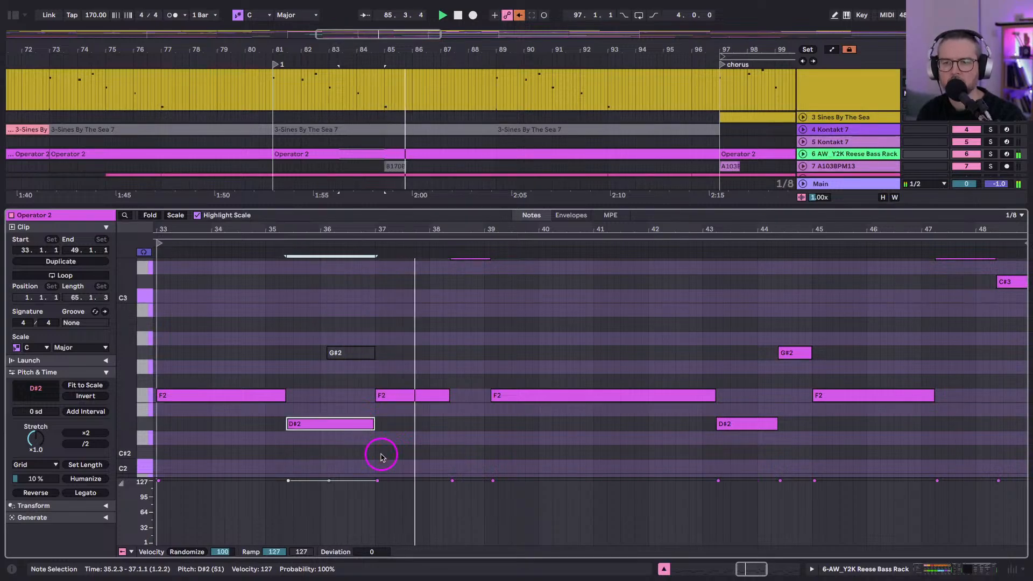
# Deactivate the D#3 note at bar 38, extend the F2 before it to bar 39 and start the following F2 at 39.1.1.
pyautogui.scroll(1, 392, 449)
pyautogui.hscroll(2, 392, 449)
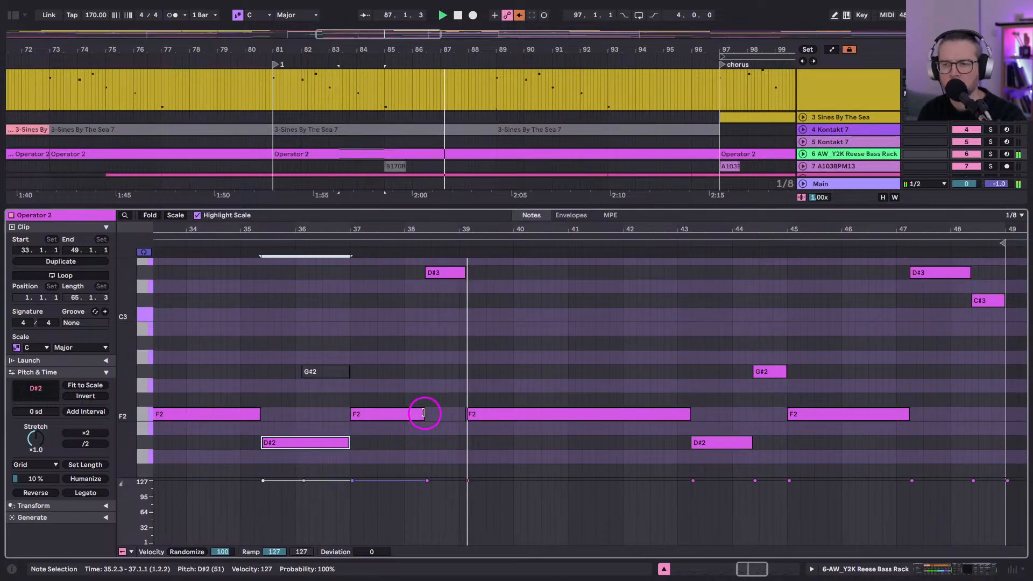
pyautogui.scroll(1, 423, 414)
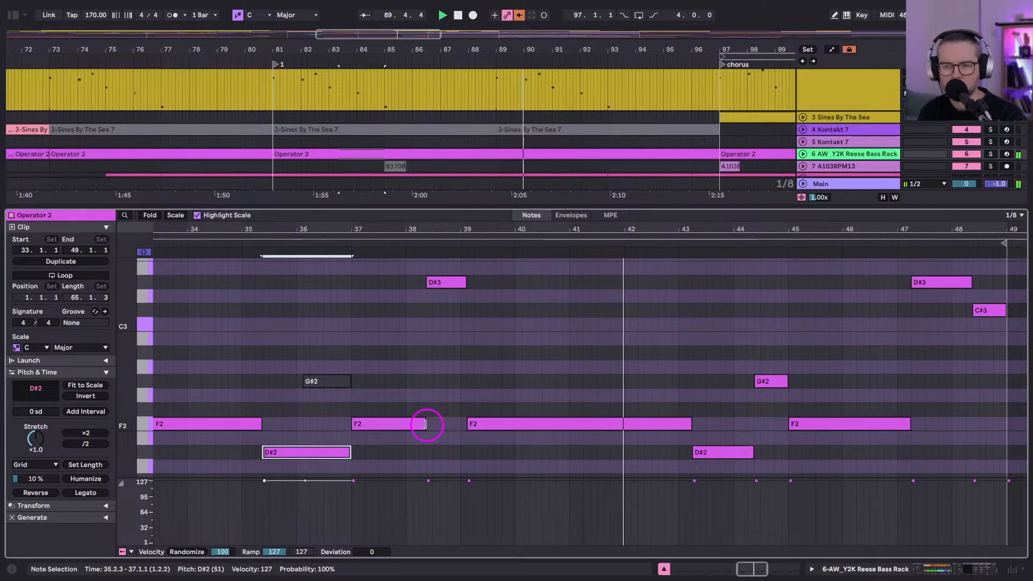
pyautogui.hscroll(-2, 428, 428)
pyautogui.hscroll(-1, 428, 428)
pyautogui.click(484, 283)
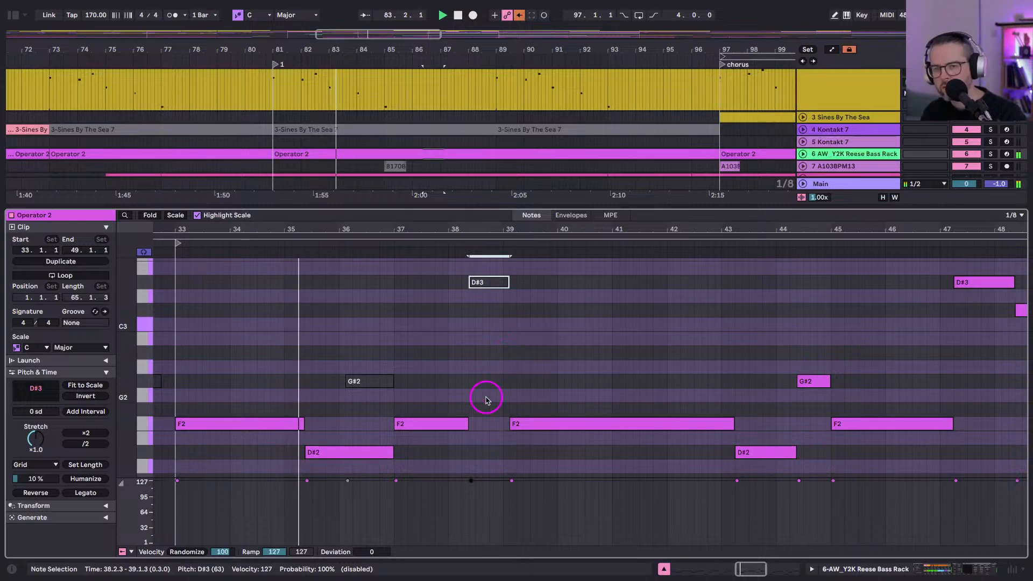
pyautogui.scroll(-1, 487, 398)
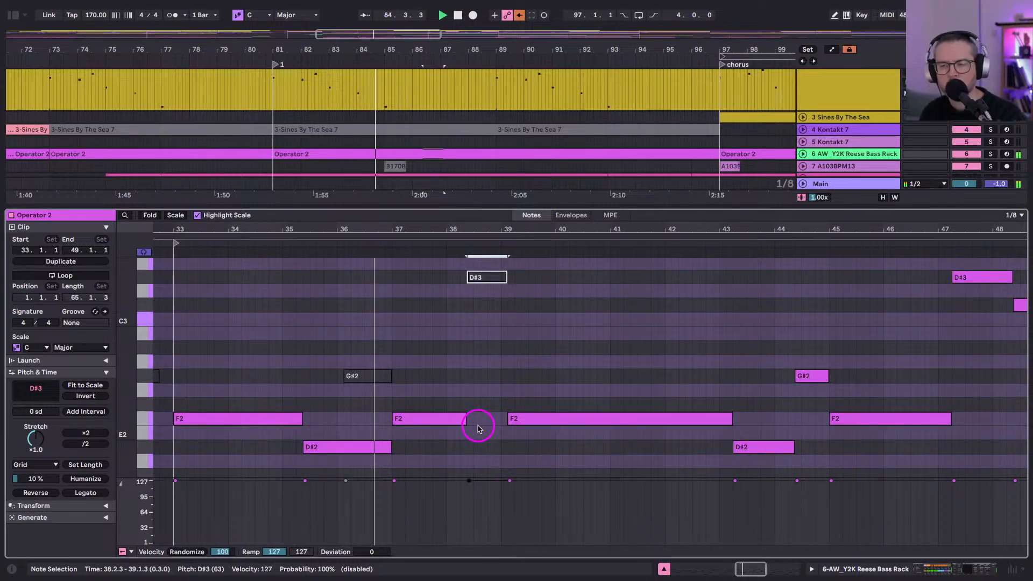
pyautogui.click(465, 419)
pyautogui.moveTo(466, 419); pyautogui.dragTo(501, 419)
pyautogui.click(504, 419)
# Shorten the long F2 note at bar 39 to end at 41.1.1 and duplicate it directly after itself.
pyautogui.hscroll(3, 653, 397)
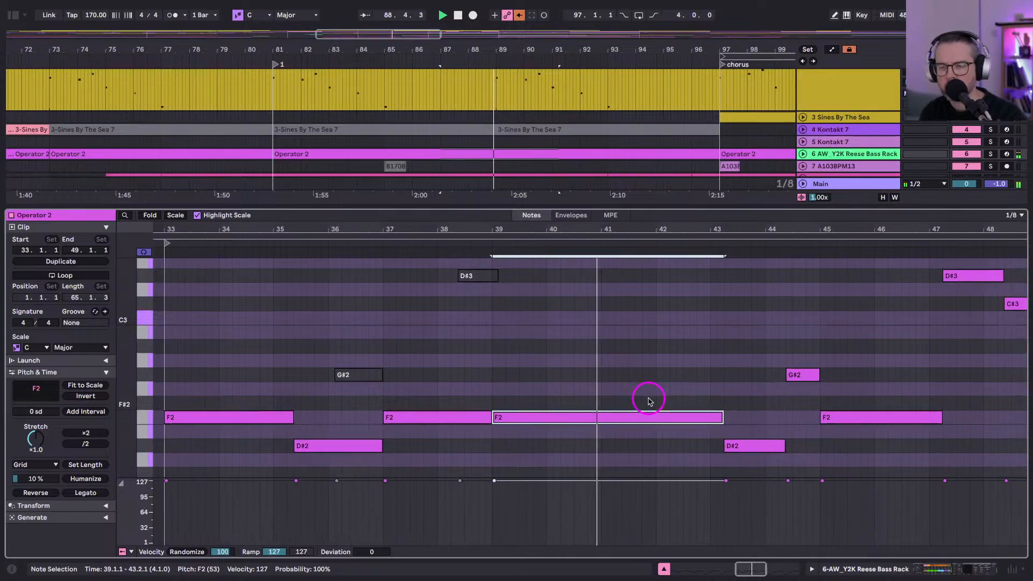
pyautogui.hscroll(-1, 673, 419)
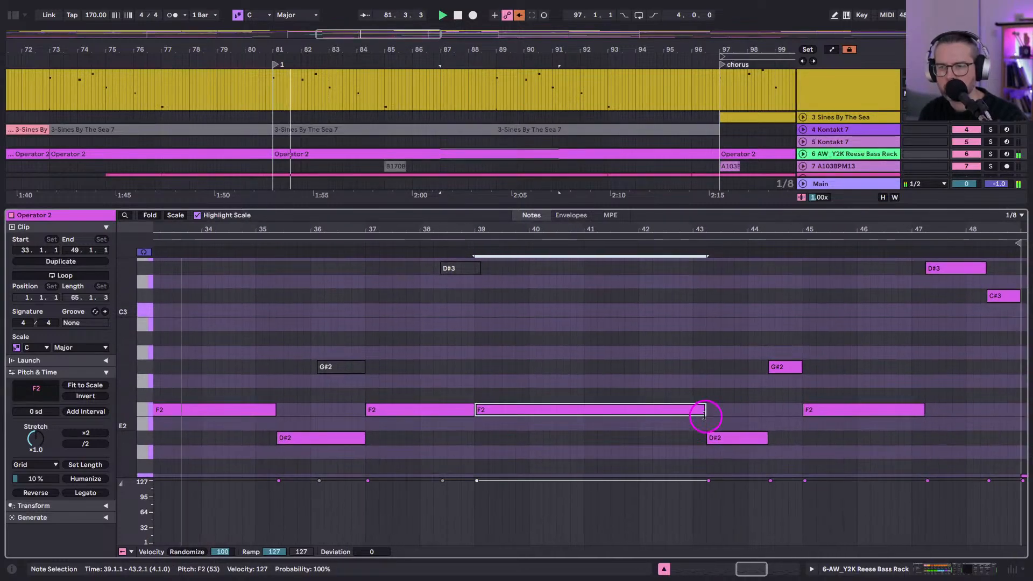
pyautogui.moveTo(703, 410); pyautogui.dragTo(582, 410)
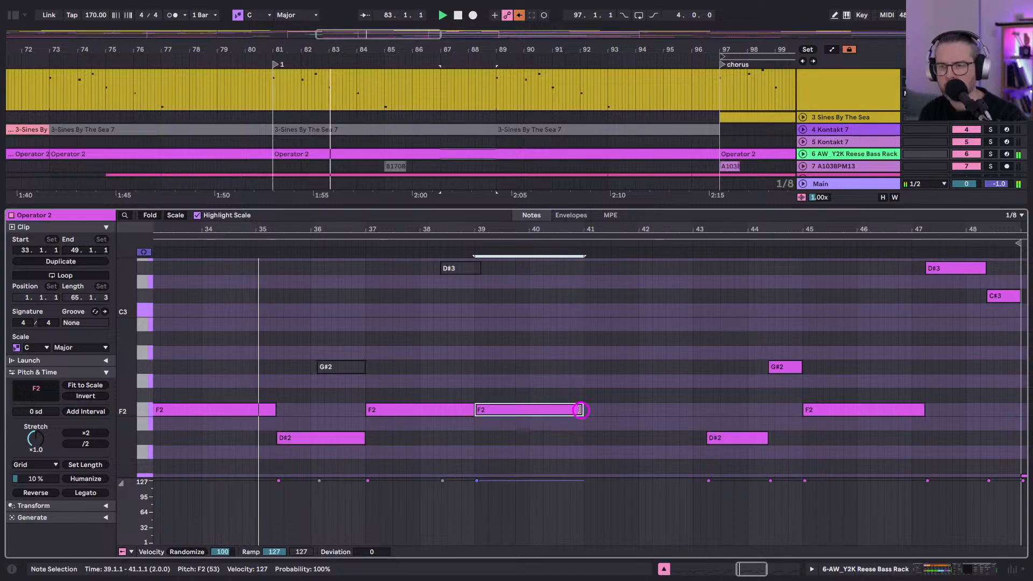
pyautogui.hotkey('ctrl', 'd')
pyautogui.hscroll(-2, 597, 403)
pyautogui.scroll(-1, 597, 404)
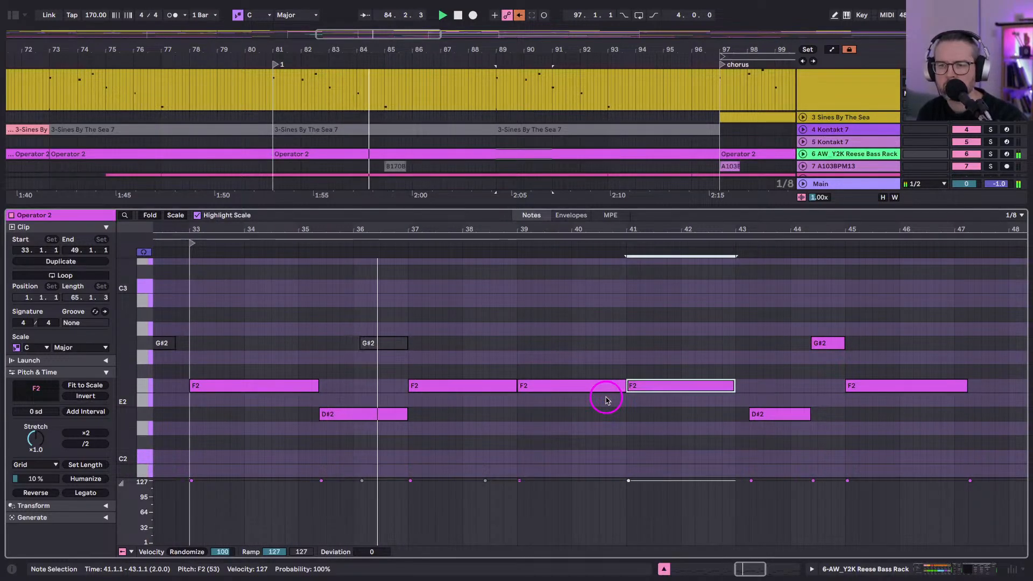
# Trim the F2 at bar 39 to end at 40.4.1 and extend the F2 at bar 41 to 43.2.1.
pyautogui.moveTo(614, 232); pyautogui.dragTo(623, 386)
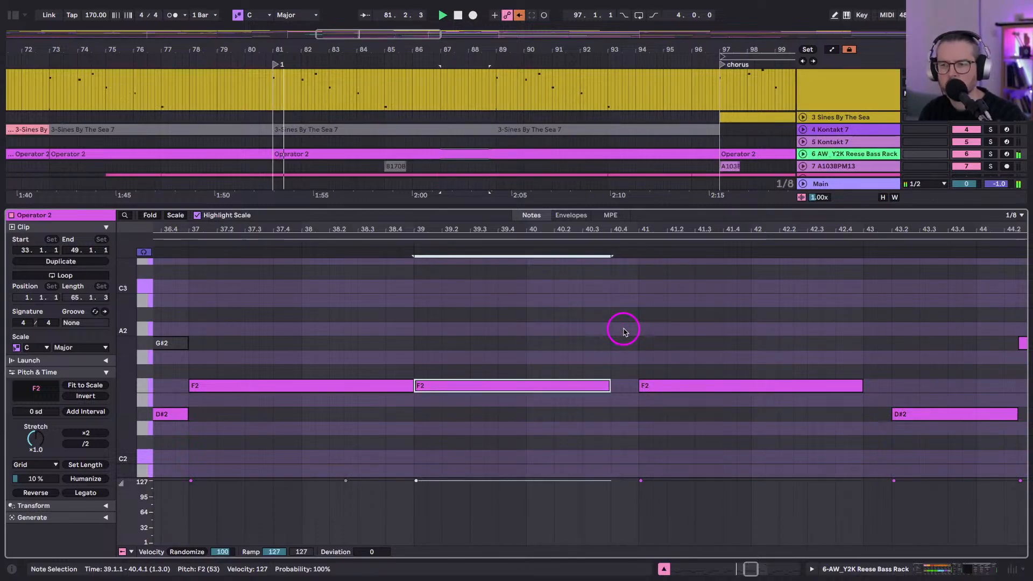
pyautogui.moveTo(595, 224); pyautogui.dragTo(595, 224)
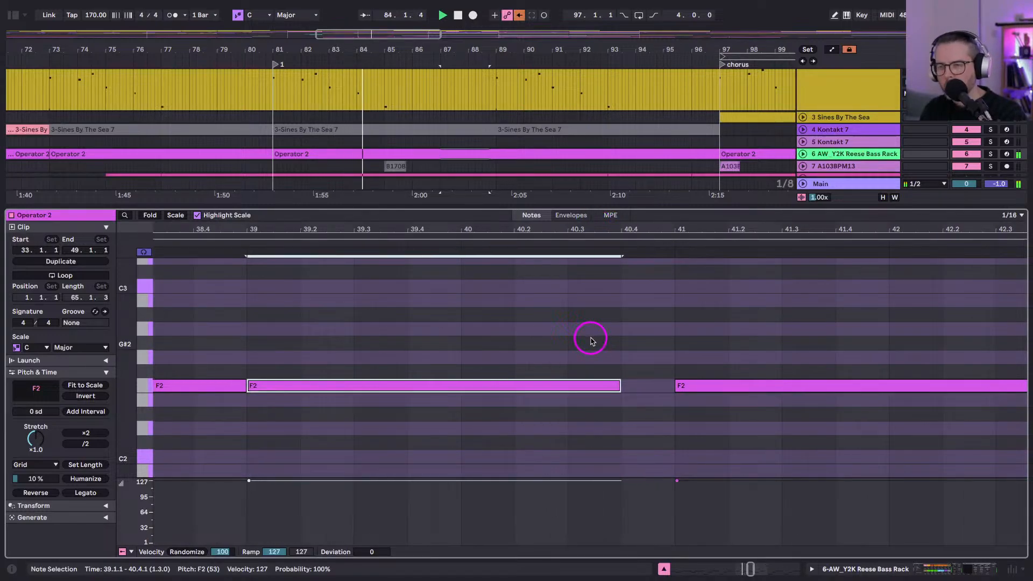
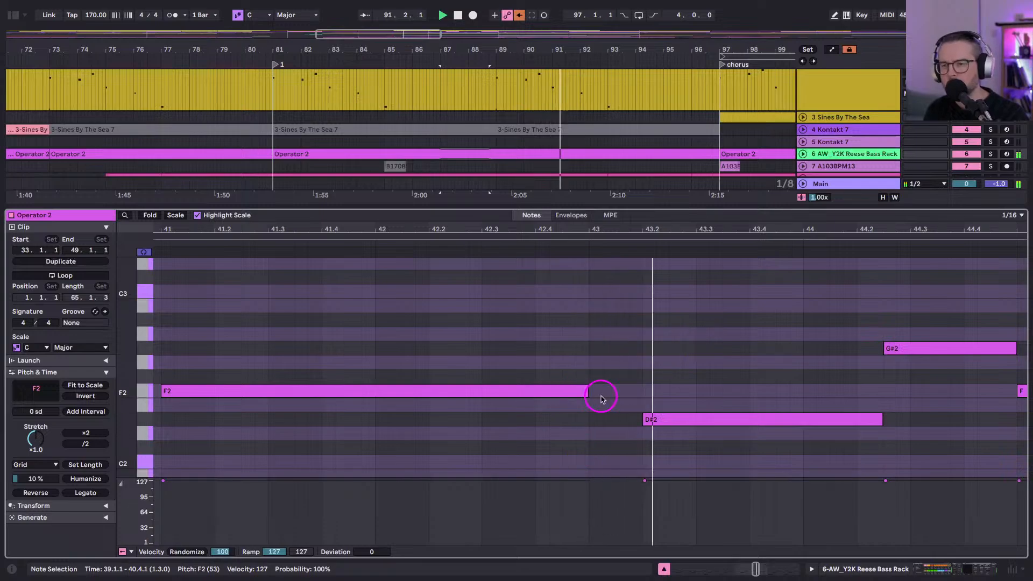
pyautogui.click(645, 419)
pyautogui.moveTo(587, 391); pyautogui.dragTo(639, 394)
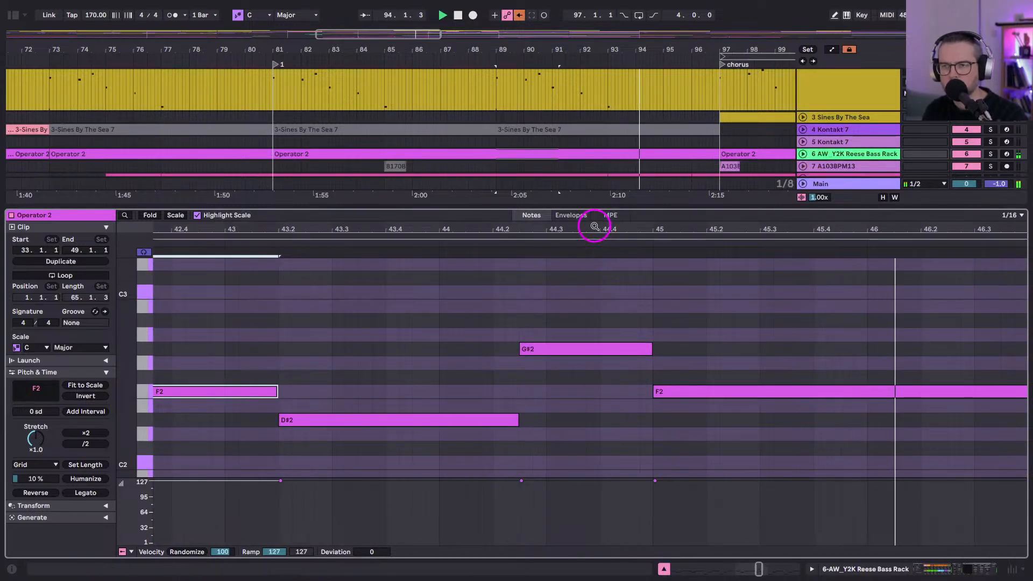
# Review the rest of the Operator 2 bassline during playback and close the clip's note editor.
pyautogui.moveTo(595, 223); pyautogui.dragTo(605, 221)
pyautogui.hscroll(1, 614, 377)
pyautogui.scroll(2, 619, 396)
pyautogui.scroll(-3, 622, 400)
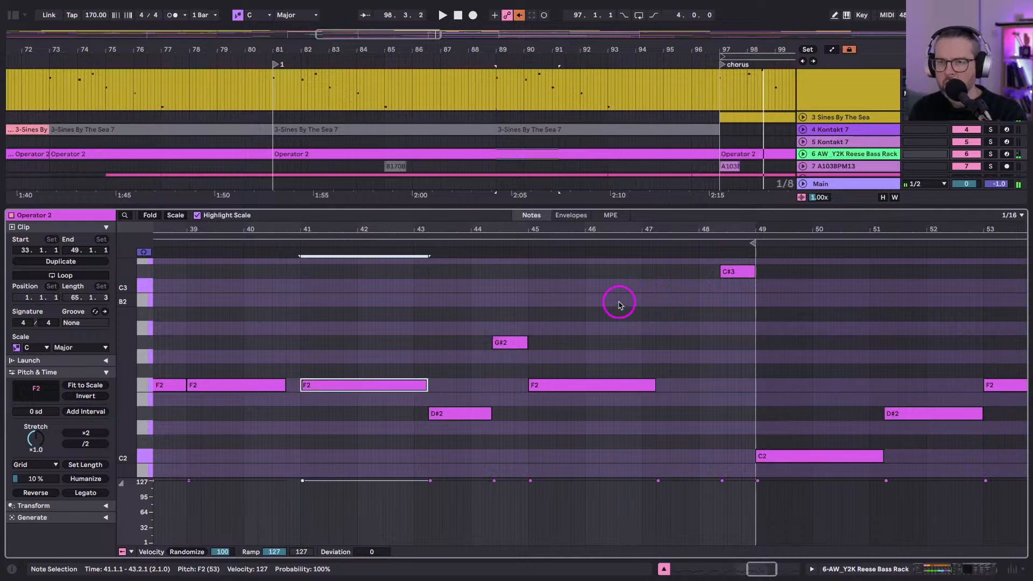
pyautogui.moveTo(589, 226); pyautogui.dragTo(595, 220)
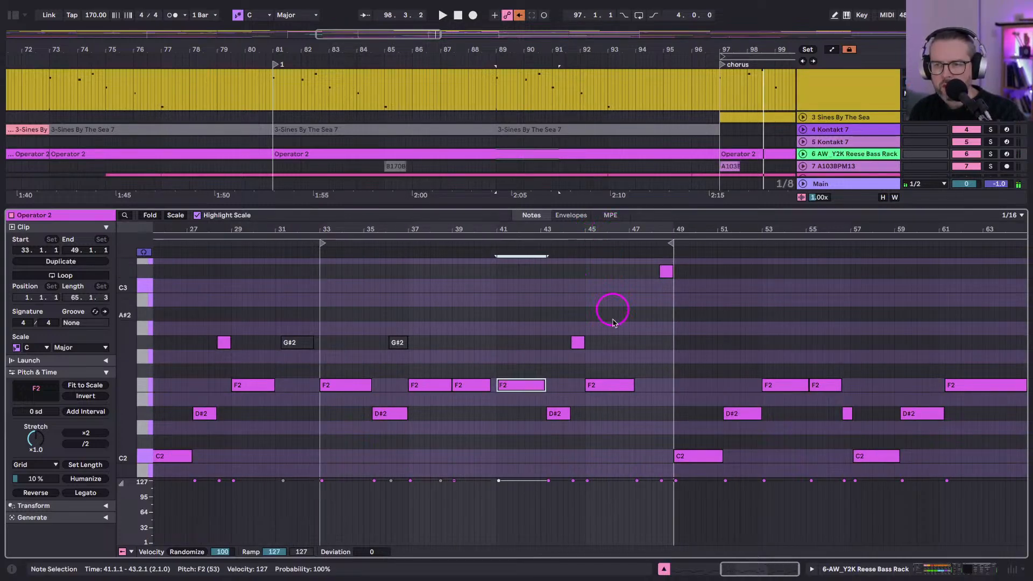
pyautogui.scroll(2, 630, 317)
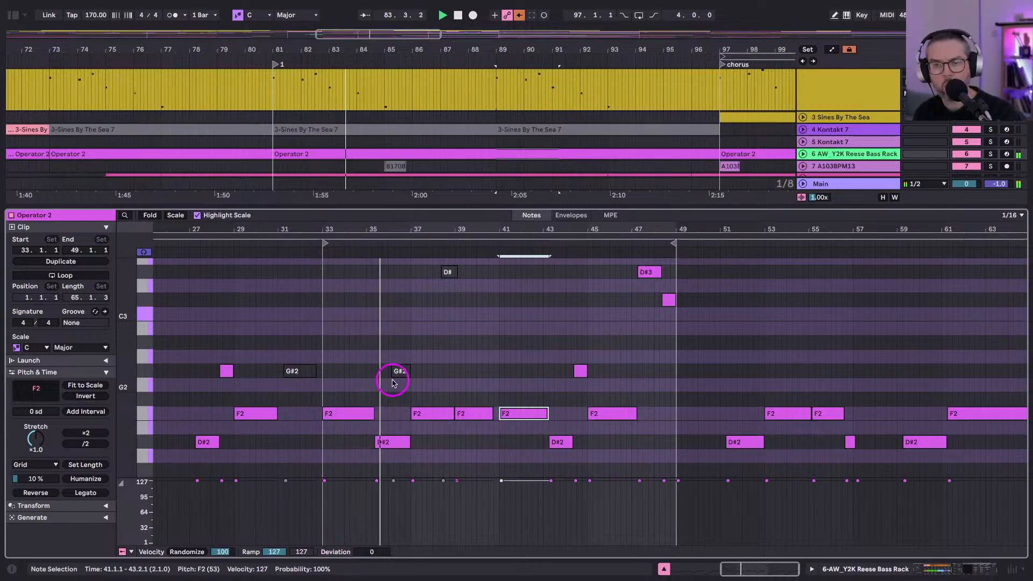
pyautogui.hotkey('shift', 'Tab')
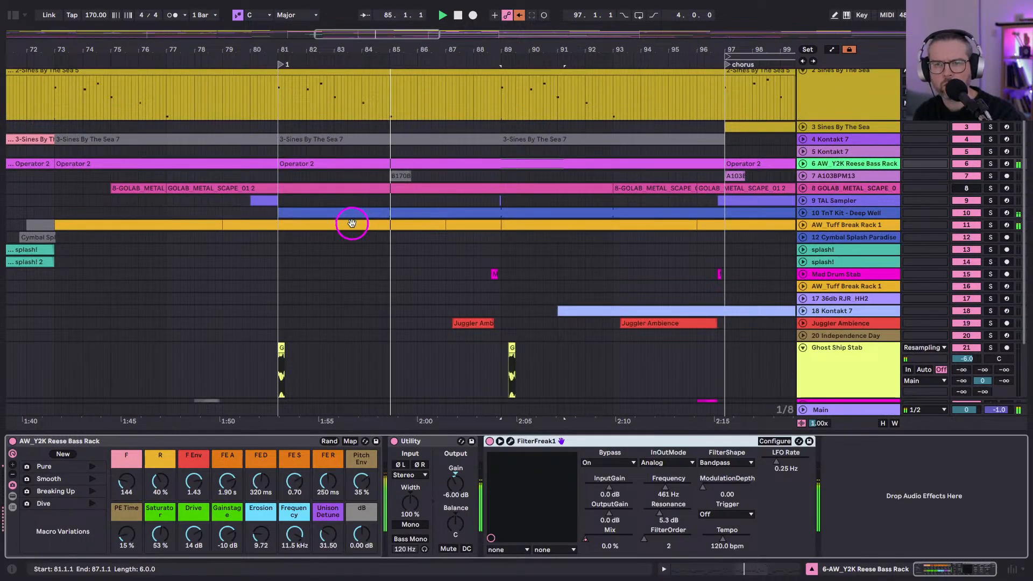
# Inspect the slice pattern of the AW_Tuff Break Rack 1 clip at bar 81 and return to the arrangement.
pyautogui.doubleClick(350, 224)
pyautogui.click(399, 320)
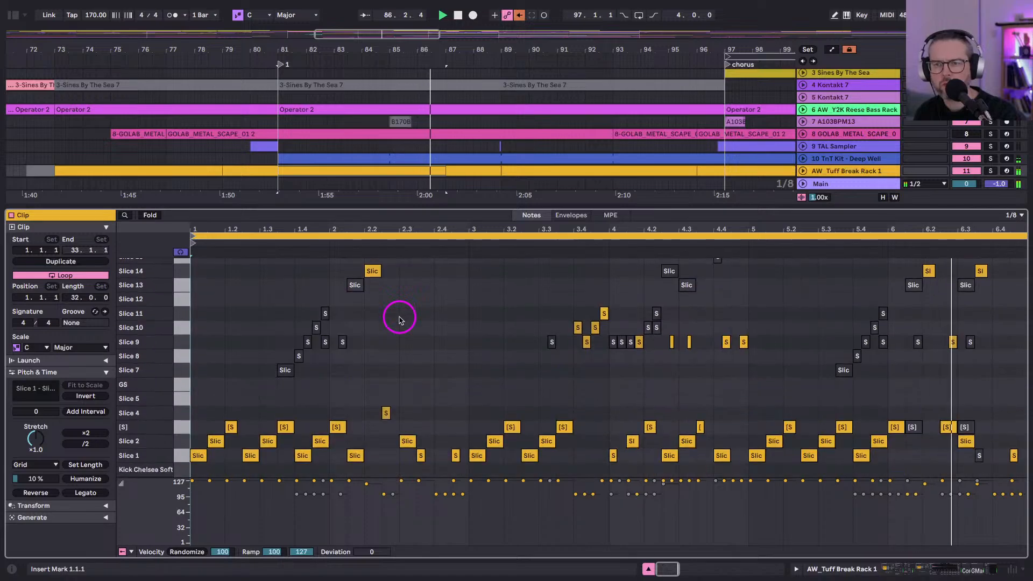
pyautogui.hotkey('shift', 'Tab')
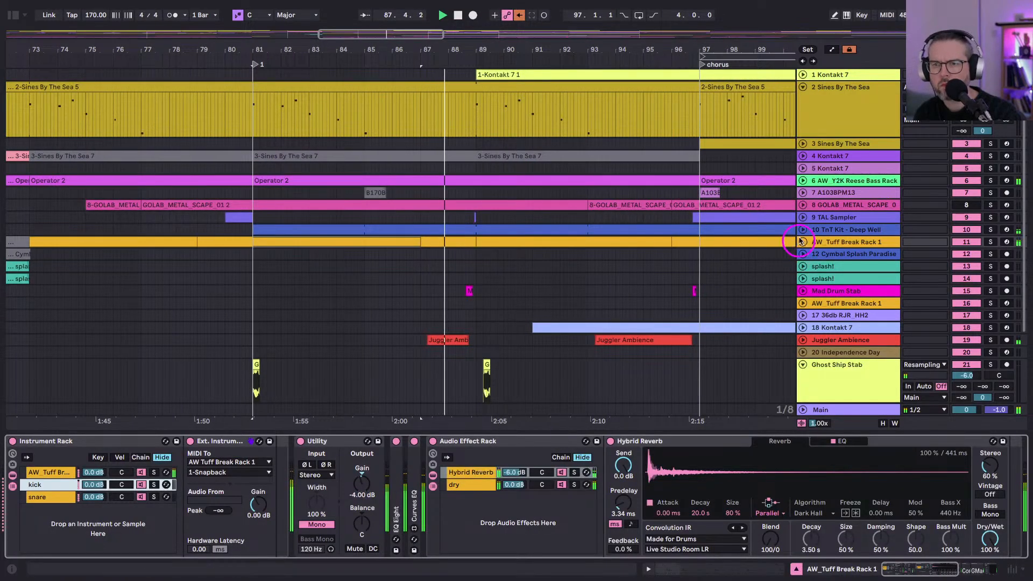
# Extend the start of the first Juggler Ambience clip back to 85.1.1.
pyautogui.click(511, 180)
pyautogui.click(432, 339)
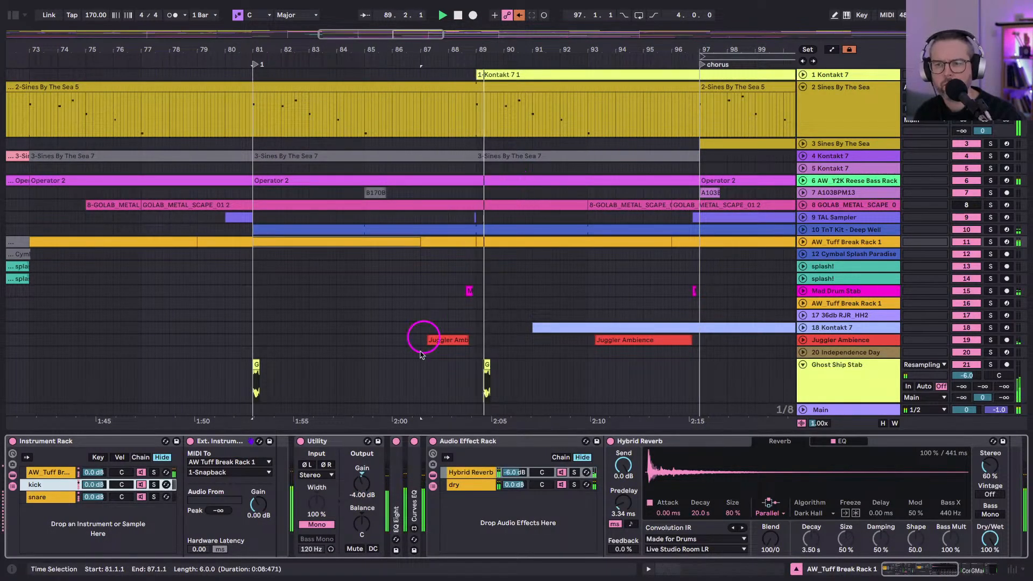
pyautogui.moveTo(429, 340); pyautogui.dragTo(364, 340)
pyautogui.click(319, 350)
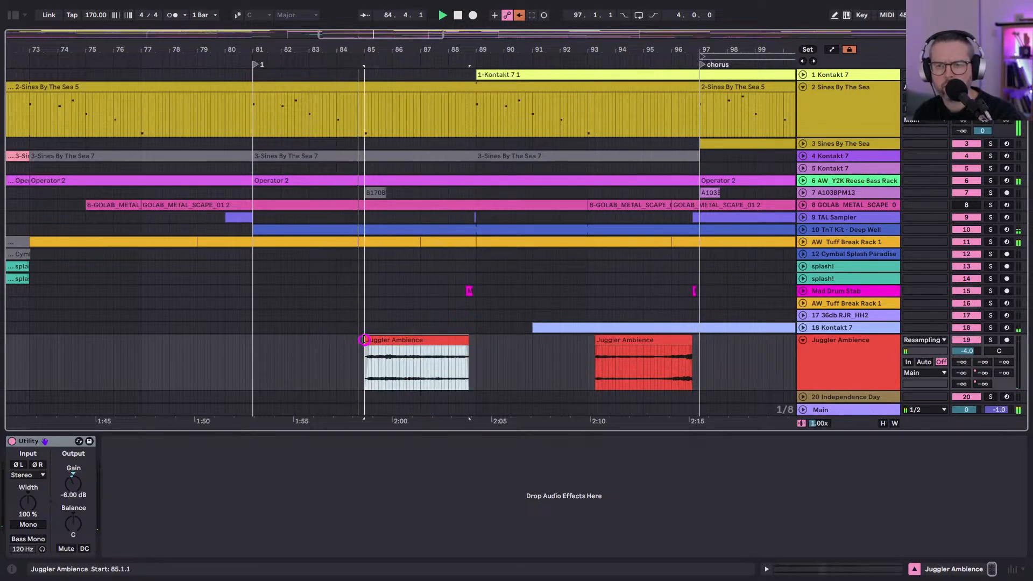
# Add a fade-in up to about bar 87 on the first Juggler Ambience clip and listen to it.
pyautogui.click(368, 349)
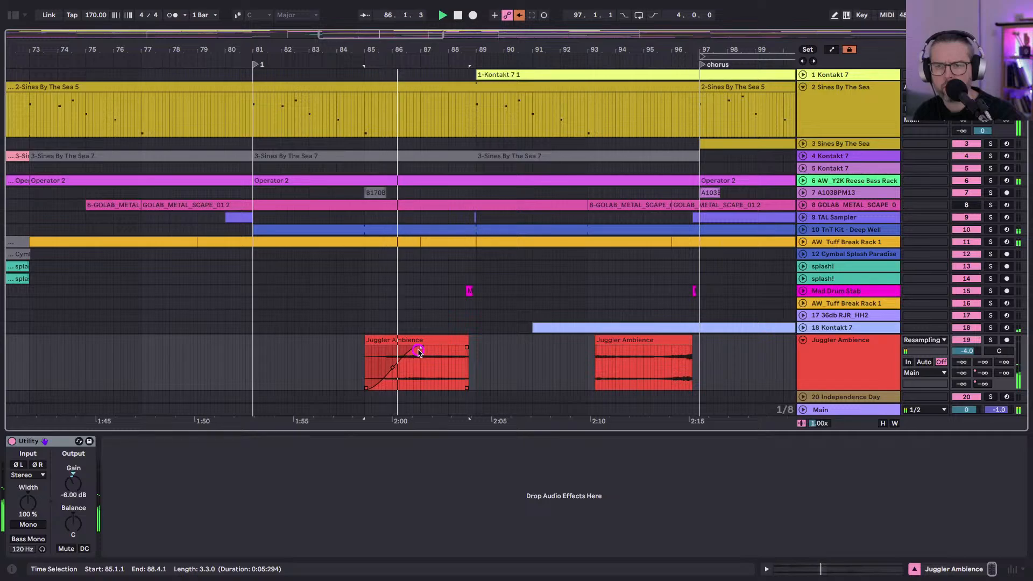
pyautogui.click(461, 337)
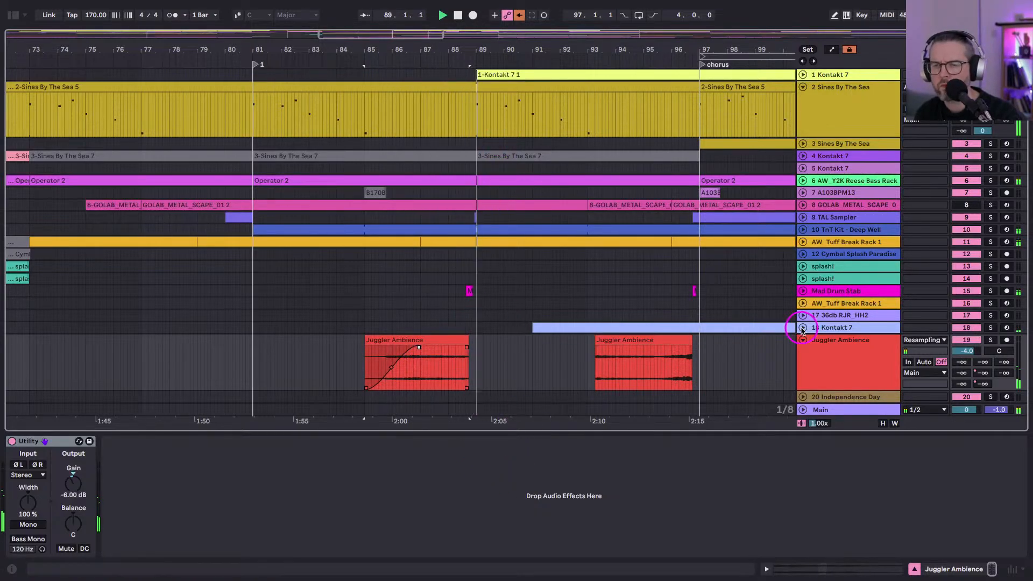
# Activate the muted Slice 9 note at 8.3.2 in the AW_Tuff Break Rack 1 clip at bar 87.
pyautogui.doubleClick(439, 250)
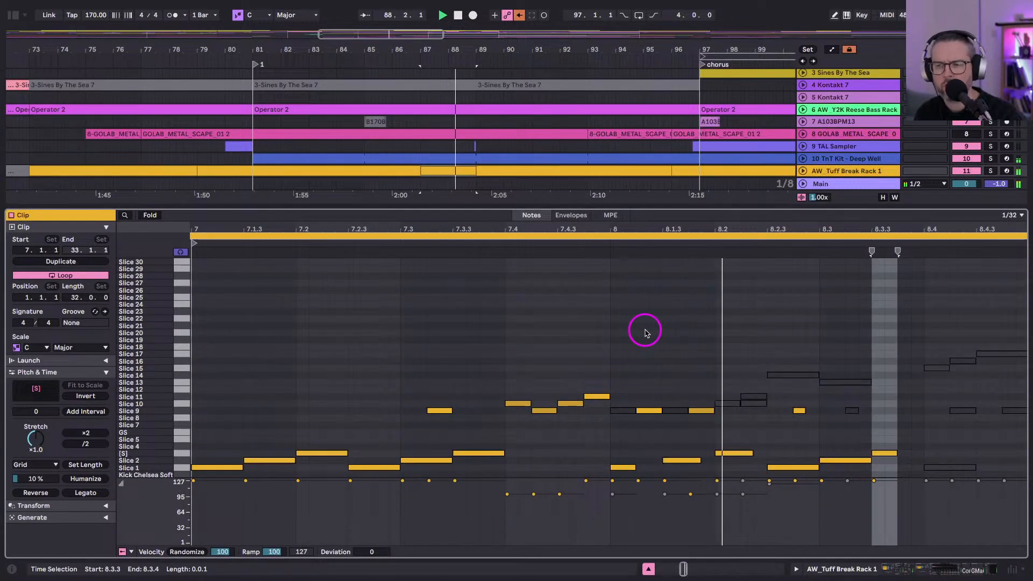
pyautogui.click(851, 409)
pyautogui.press('0')
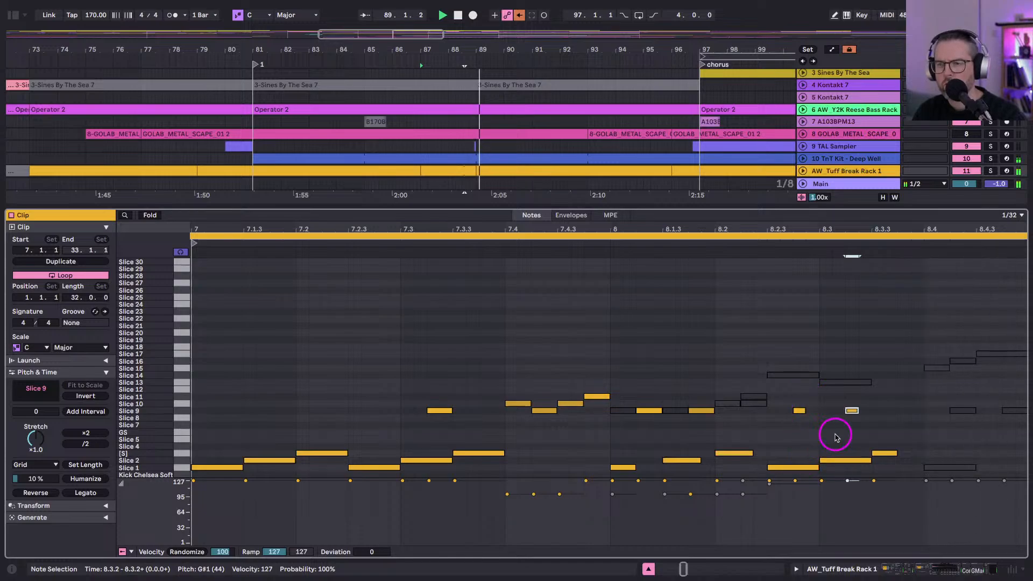
# Draw a short Slice 9 note at 8.3.4 and activate the existing Slice 9 note at 8.4.2.
pyautogui.click(912, 413)
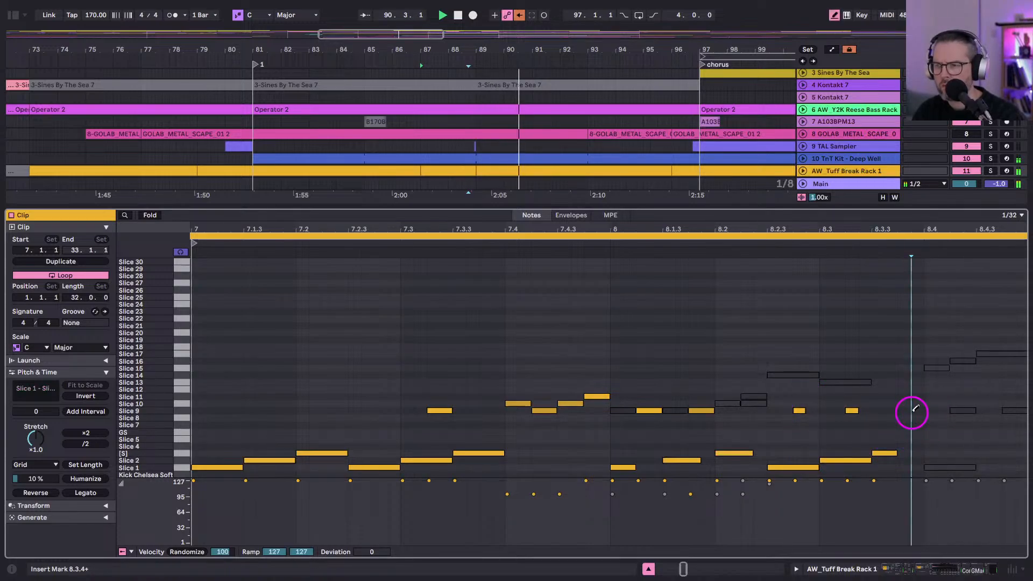
pyautogui.click(905, 409)
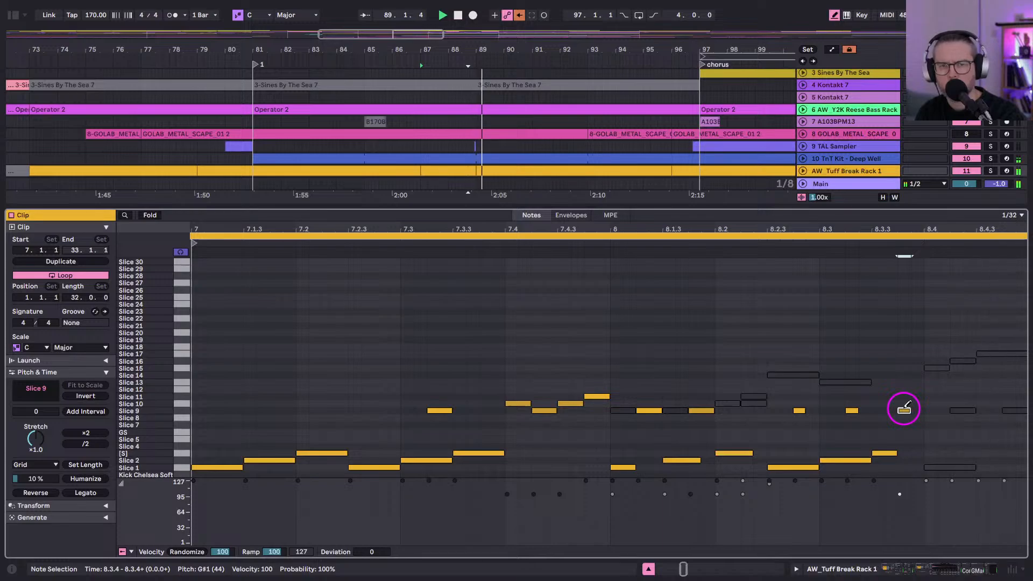
pyautogui.press('b')
pyautogui.click(957, 411)
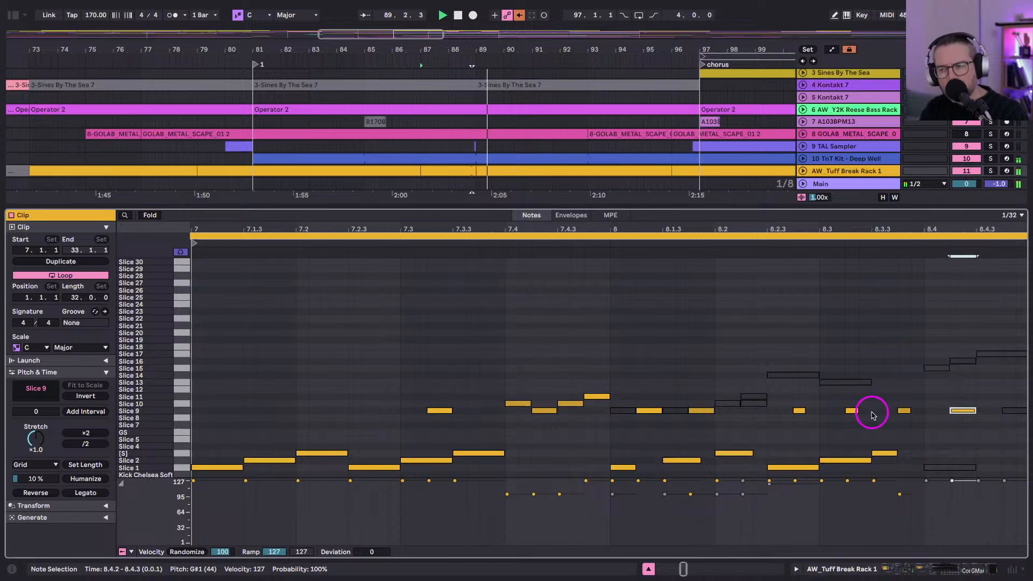
# Deactivate the Slice 9 note at 8.3.4 and close the break clip's note editor.
pyautogui.click(905, 411)
pyautogui.press('0')
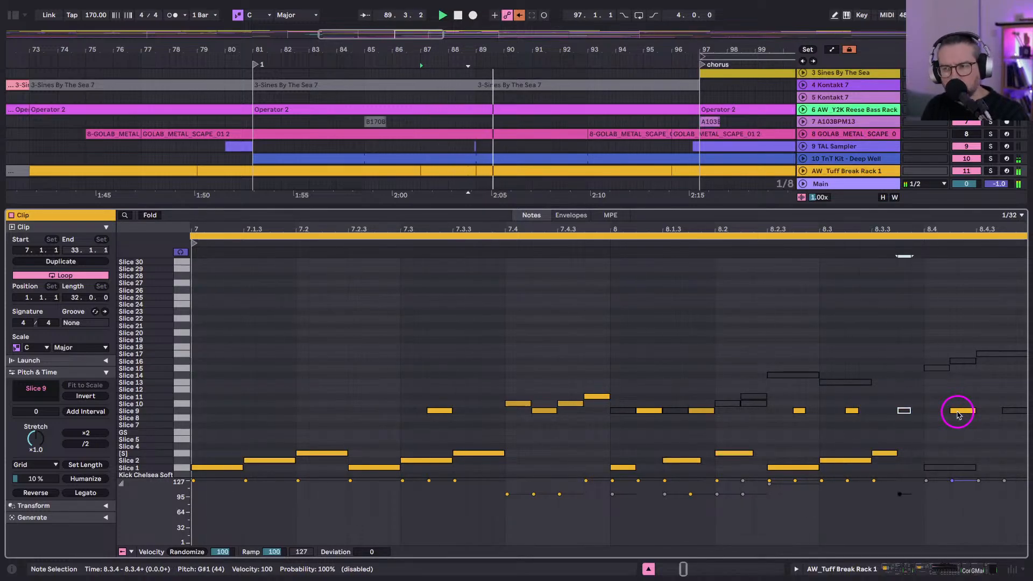
pyautogui.click(463, 171)
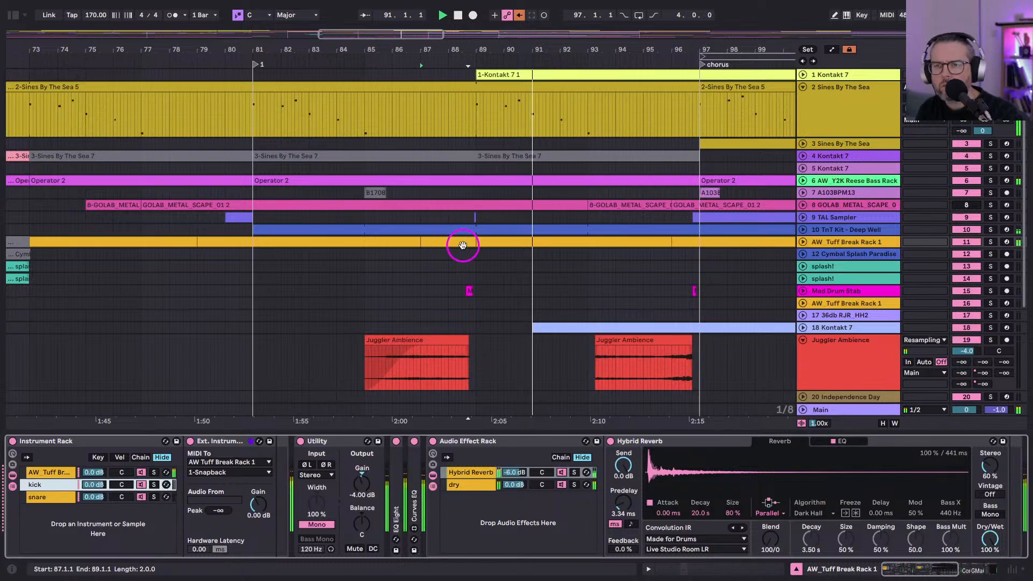
# Shorten the F2 at bar 45 of the Operator 2 clip at bar 81 to end at 47.1.1 and duplicate it to 47.1.1.
pyautogui.doubleClick(468, 179)
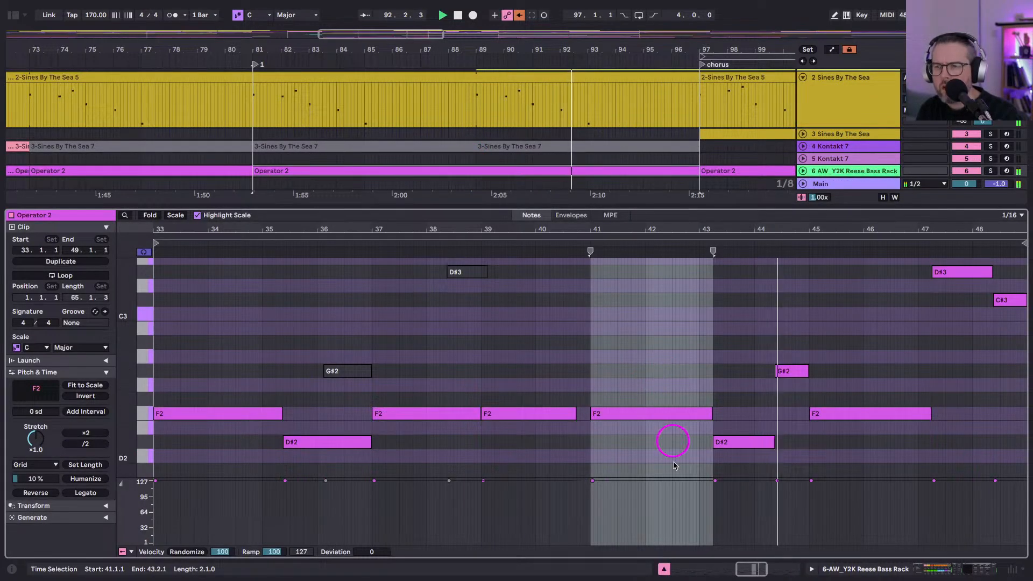
pyautogui.hscroll(5, 672, 454)
pyautogui.hscroll(2, 672, 463)
pyautogui.scroll(1, 672, 462)
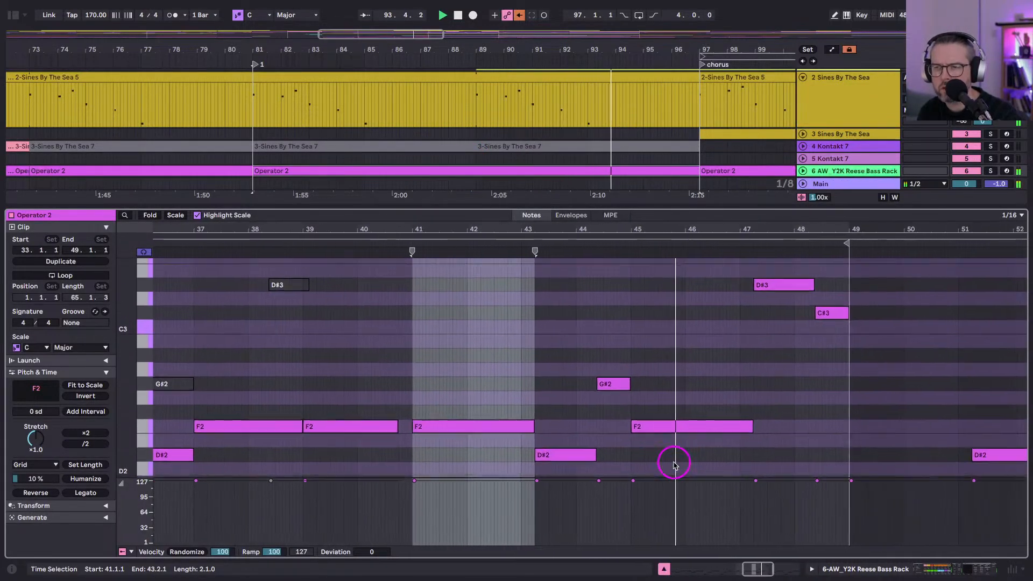
pyautogui.moveTo(736, 436); pyautogui.dragTo(722, 437)
pyautogui.hotkey('ctrl', 'd')
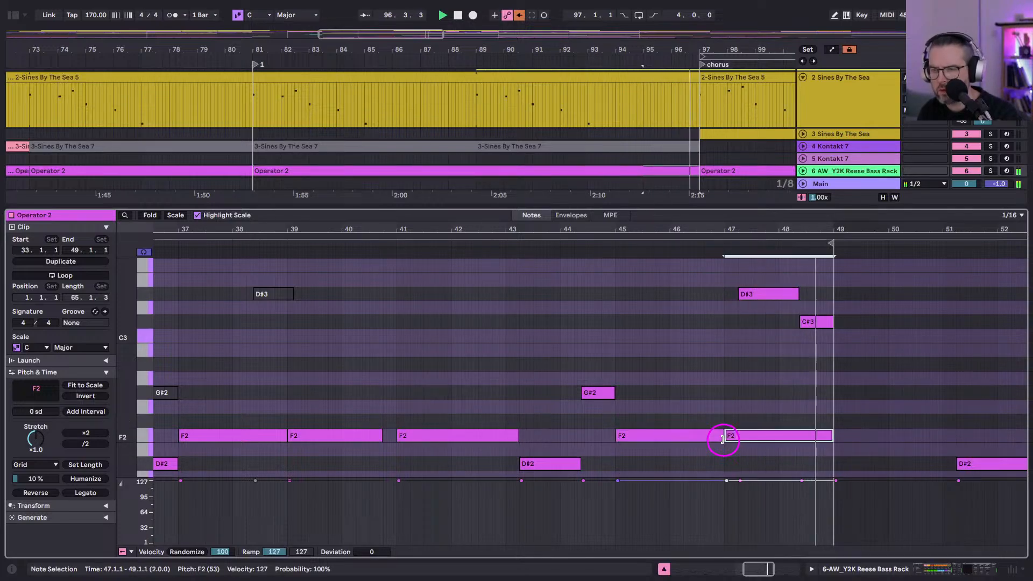
# Deactivate the D#3 at 47.2.1, trim the F2 at bar 47 to end at 48.2.3 and audition the bassline.
pyautogui.click(757, 296)
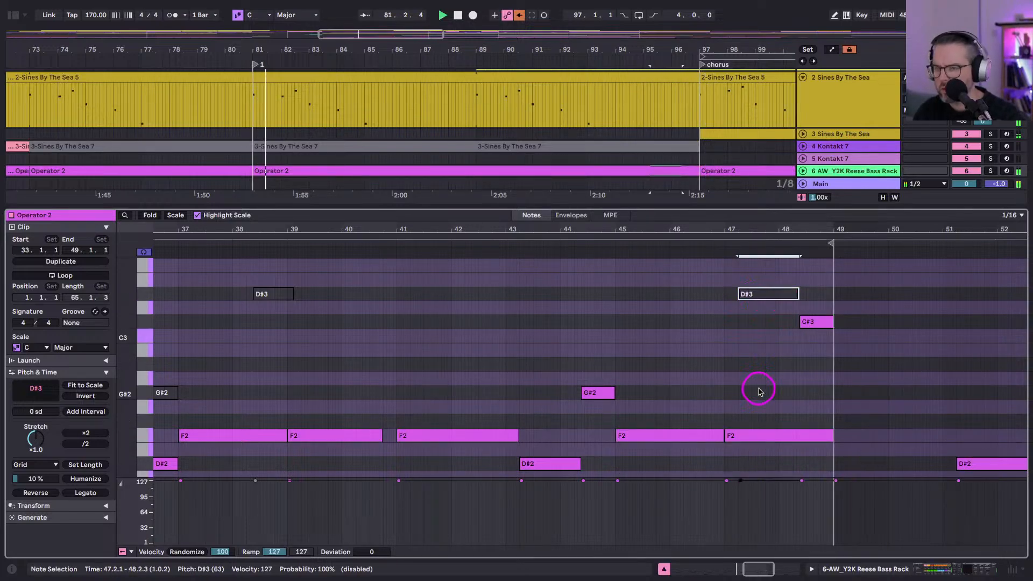
pyautogui.moveTo(832, 436); pyautogui.dragTo(798, 436)
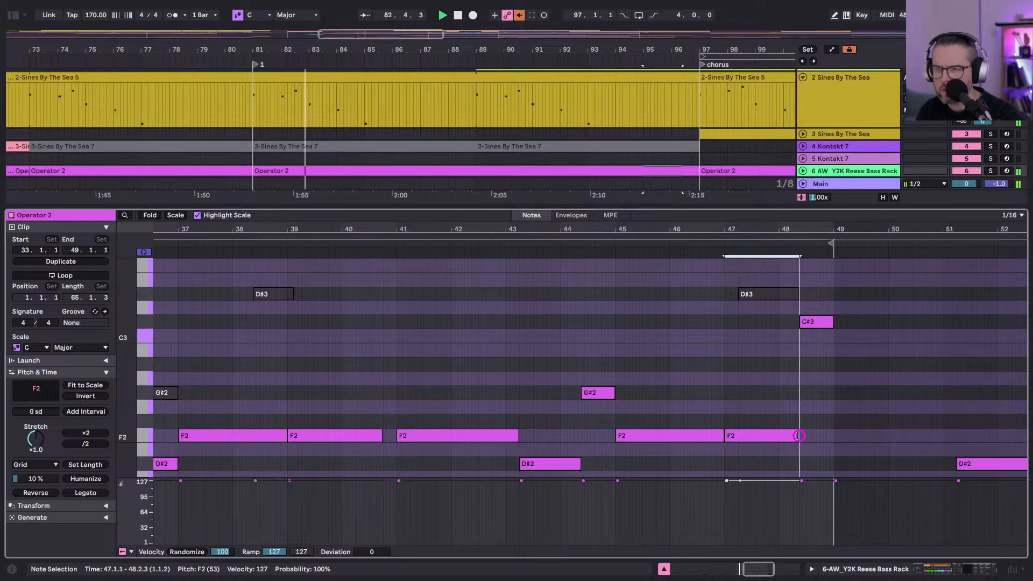
pyautogui.click(611, 243)
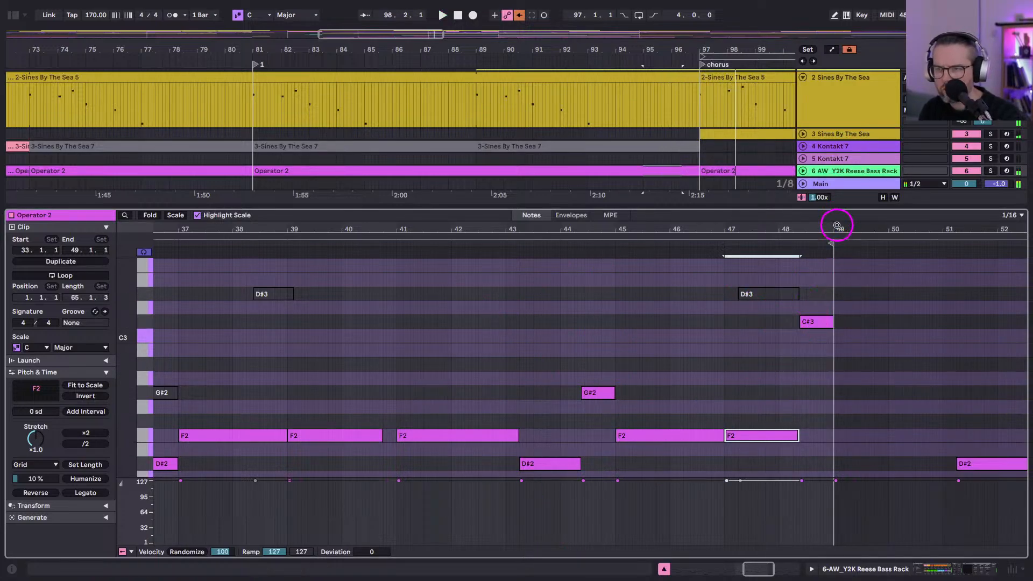
# Trim the C#3 at 48.2.3 to end at 48.4.3, audition the ending and close the note editor.
pyautogui.moveTo(835, 224); pyautogui.dragTo(757, 323)
pyautogui.click(743, 332)
pyautogui.click(738, 324)
pyautogui.press('space')
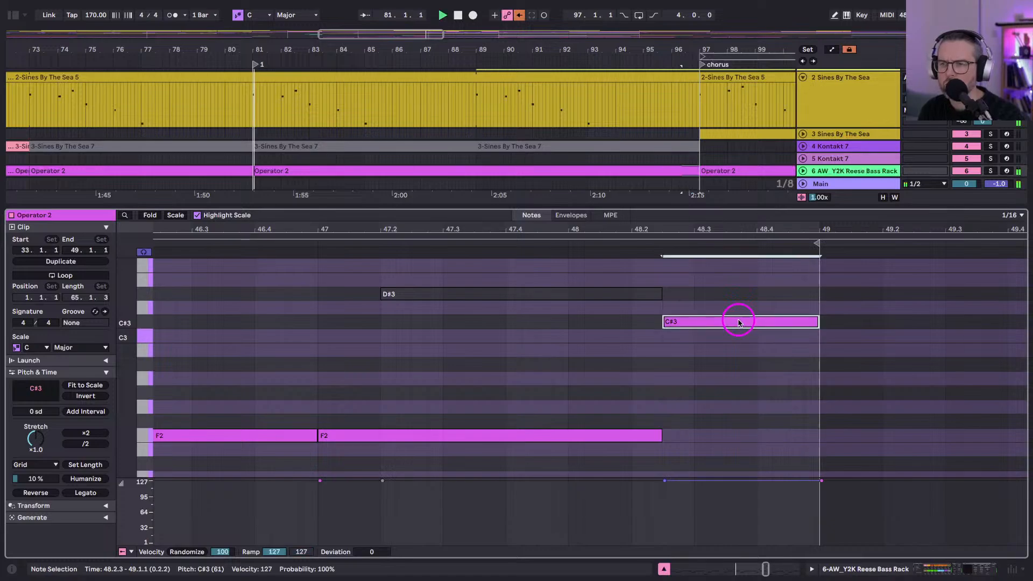
pyautogui.click(595, 241)
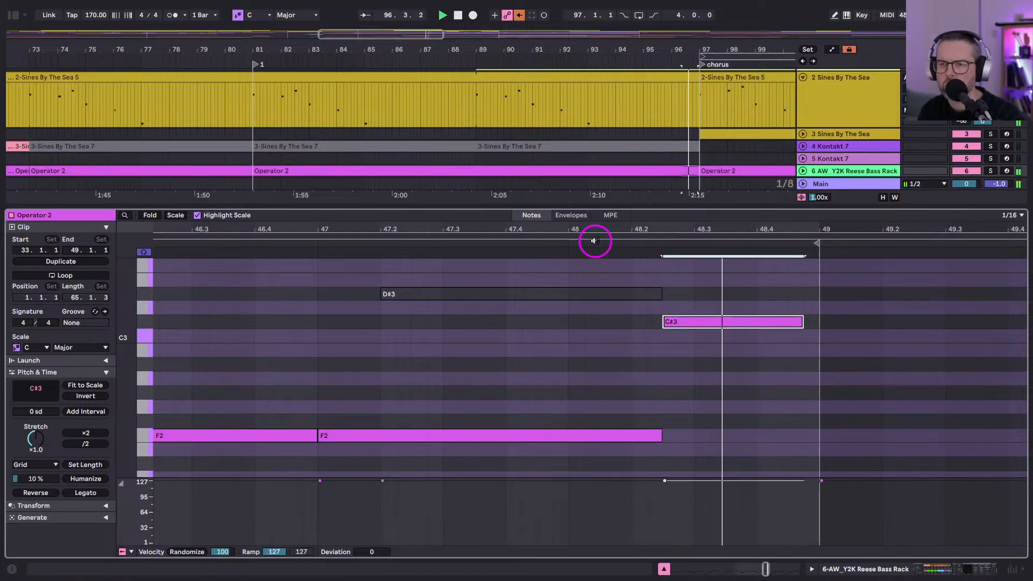
pyautogui.click(533, 244)
pyautogui.hotkey('shift', 'Left')
pyautogui.hotkey('shift', 'Left')
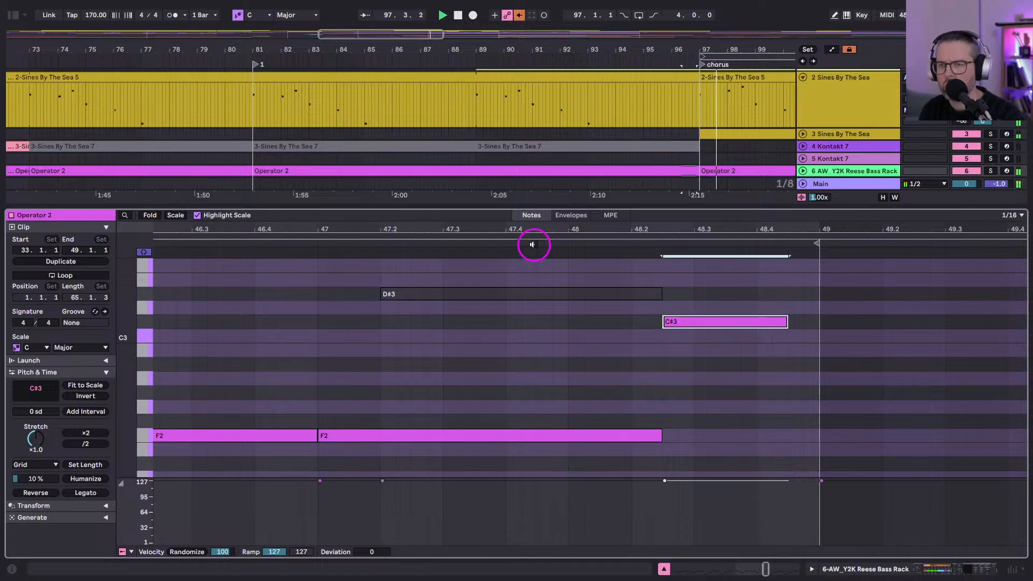
pyautogui.hotkey('shift', 'Tab')
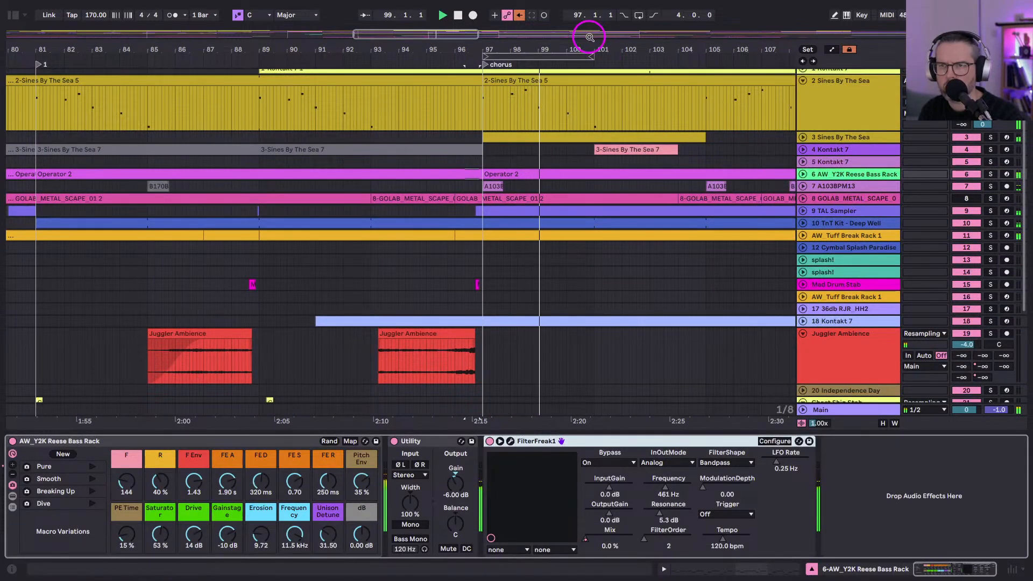
# Unfold the AW_Y2K Reese Bass Rack track and consolidate its Operator 2 clips from 97.1.1 to 113.1.1 into one clip.
pyautogui.moveTo(591, 46); pyautogui.dragTo(588, 40)
pyautogui.scroll(1, 558, 253)
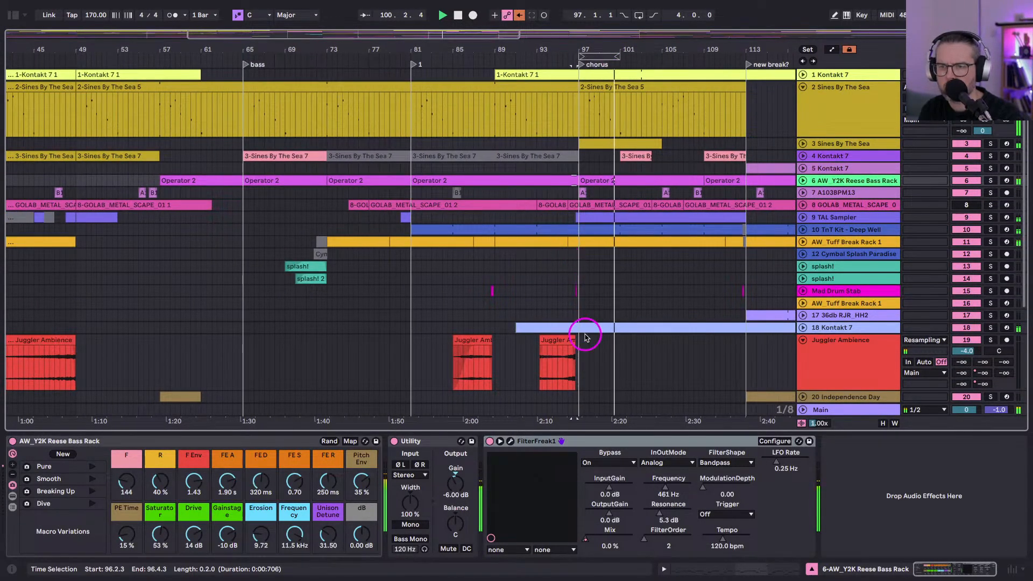
pyautogui.press('a')
pyautogui.press('a')
pyautogui.hscroll(3, 673, 237)
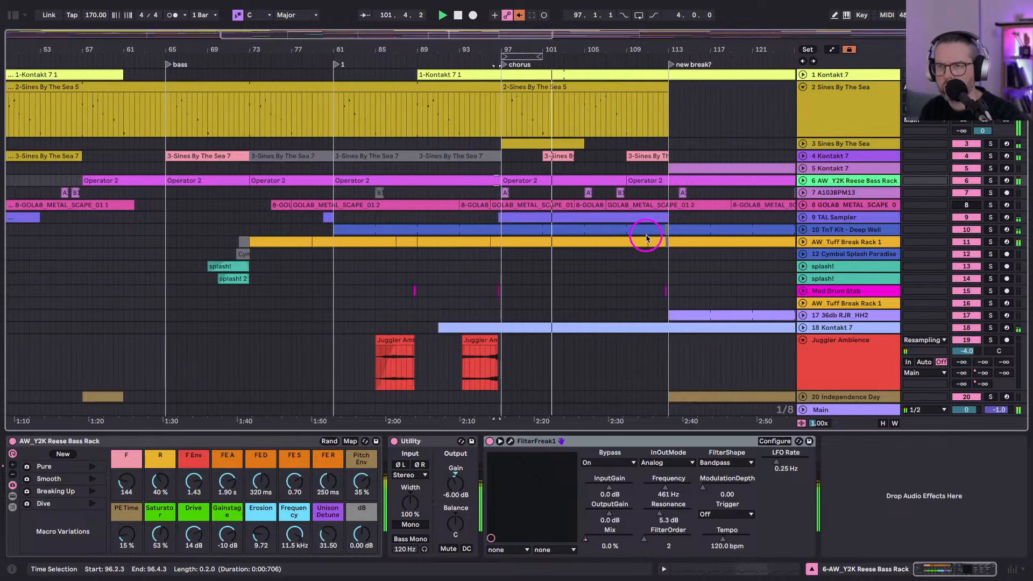
pyautogui.hscroll(-1, 617, 134)
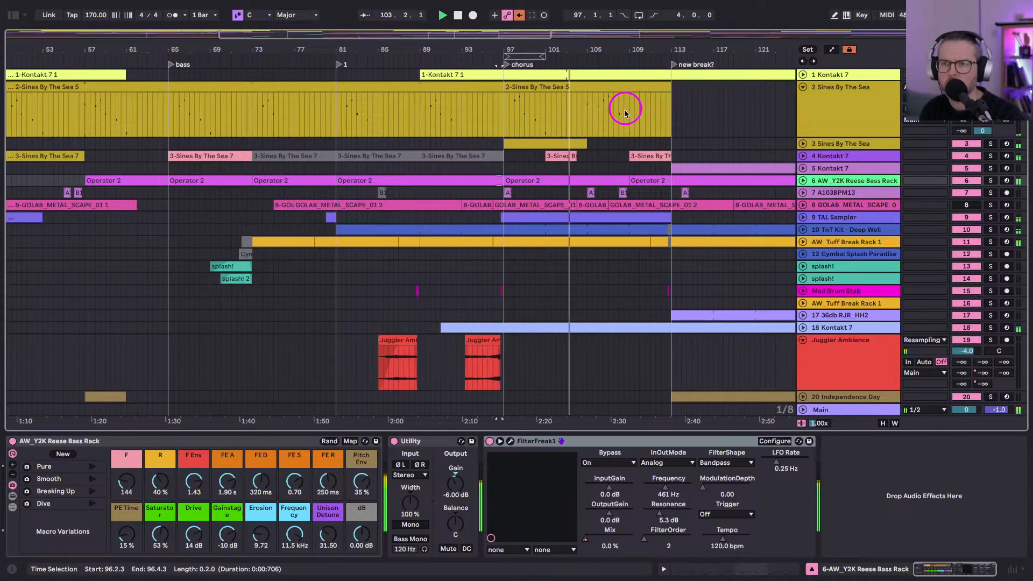
pyautogui.click(556, 179)
pyautogui.press('space')
pyautogui.click(804, 180)
pyautogui.moveTo(672, 203); pyautogui.dragTo(511, 209)
pyautogui.click(504, 211)
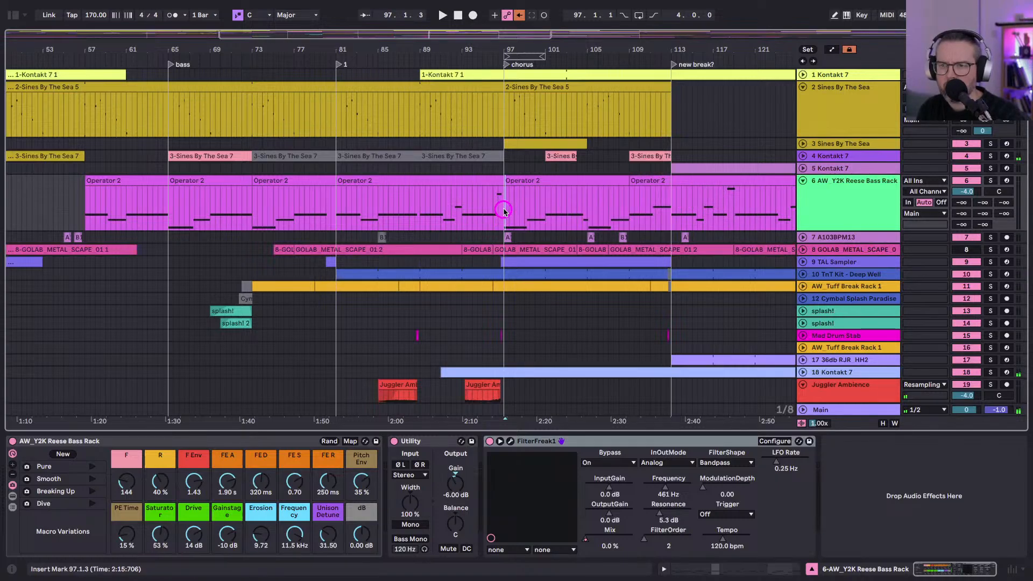
pyautogui.moveTo(654, 44); pyautogui.dragTo(204, 212)
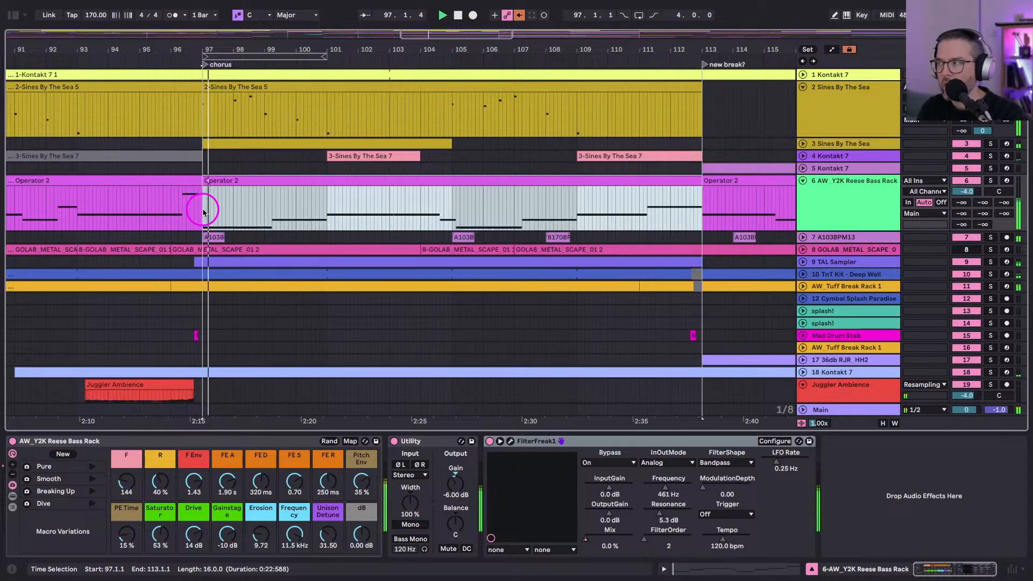
# Check the notes of the consolidated Operator 2 clip in the chorus and return to the arrangement.
pyautogui.doubleClick(249, 180)
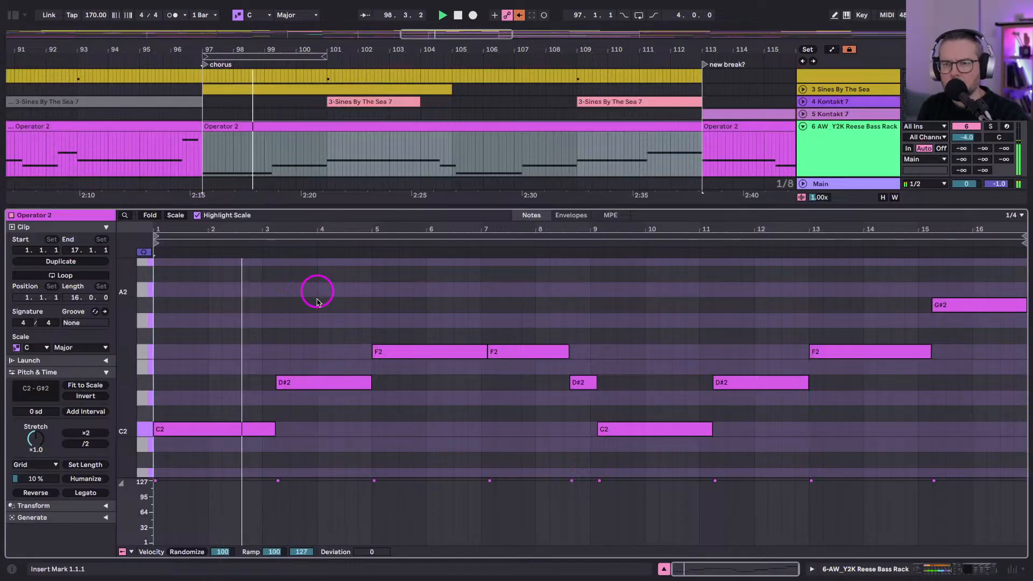
pyautogui.hotkey('shift', 'Tab')
pyautogui.press('space')
# Unfold the AW_Tuff Break Rack 1 track and examine the slice pattern of its chorus clip from bar 17 during playback.
pyautogui.scroll(2, 375, 194)
pyautogui.click(803, 258)
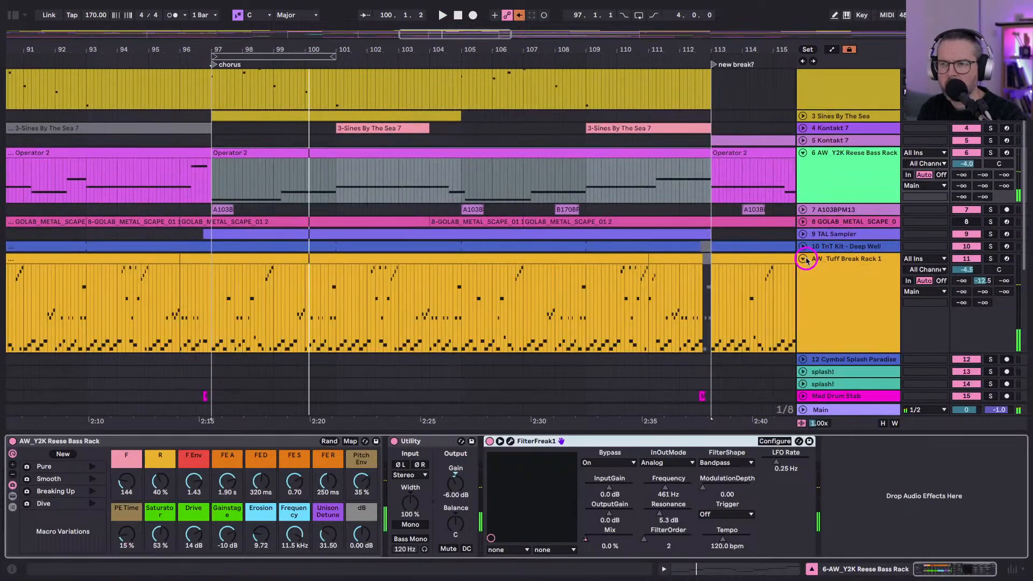
pyautogui.click(326, 261)
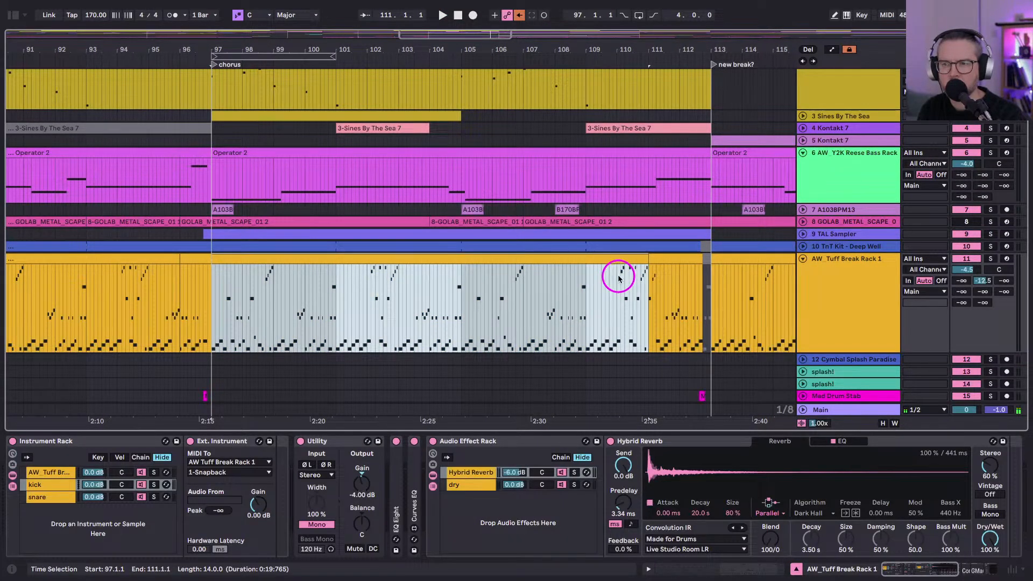
pyautogui.doubleClick(604, 259)
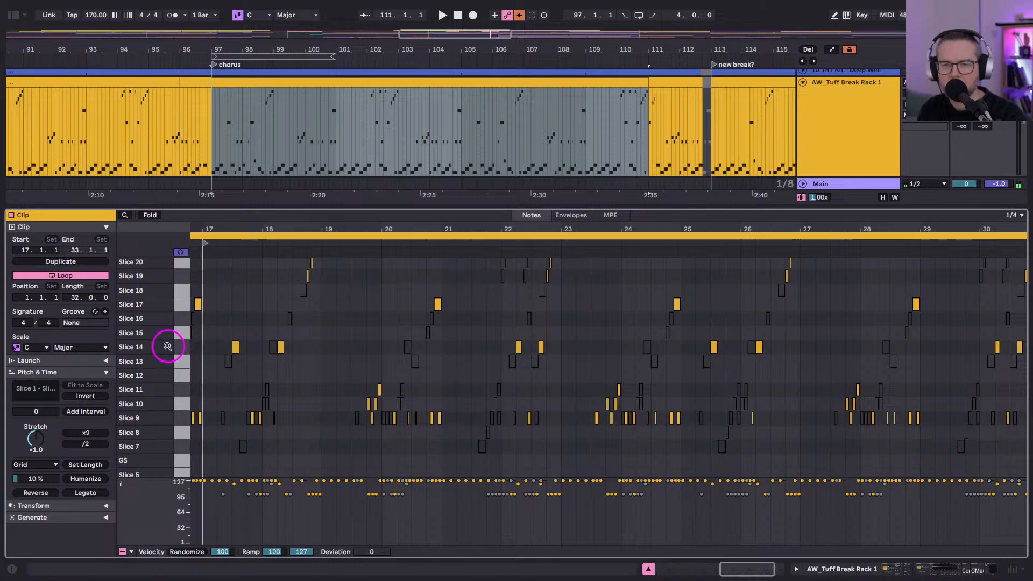
pyautogui.moveTo(168, 343); pyautogui.dragTo(167, 346)
pyautogui.moveTo(213, 233); pyautogui.dragTo(409, 461)
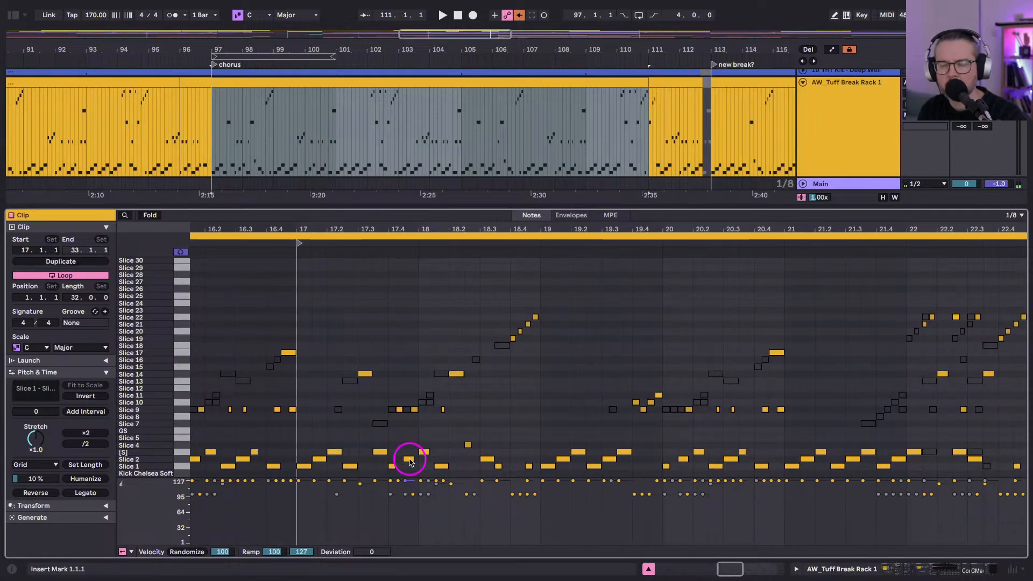
pyautogui.moveTo(330, 215); pyautogui.dragTo(328, 222)
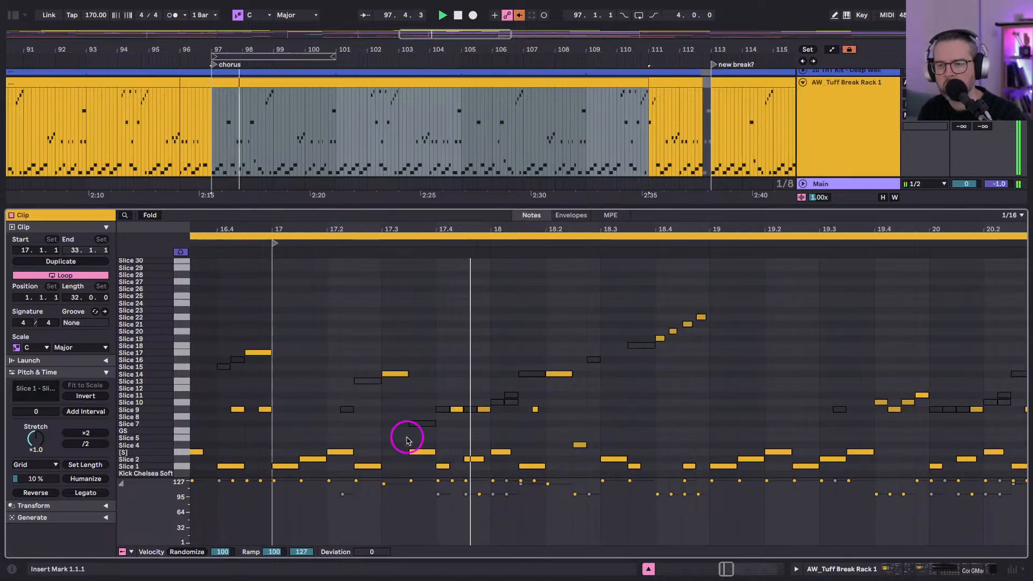
pyautogui.hscroll(2, 426, 431)
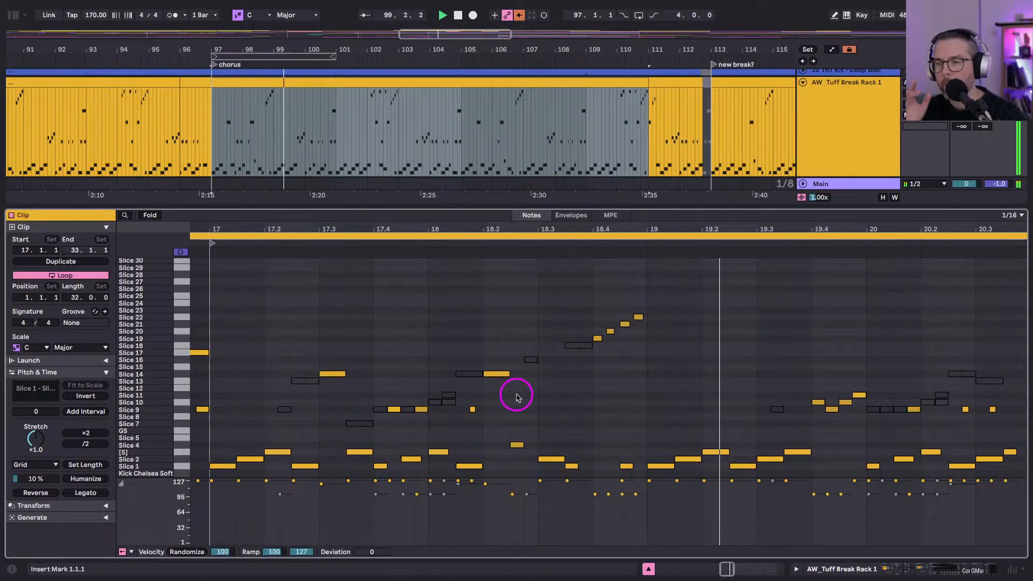
pyautogui.hscroll(1, 517, 397)
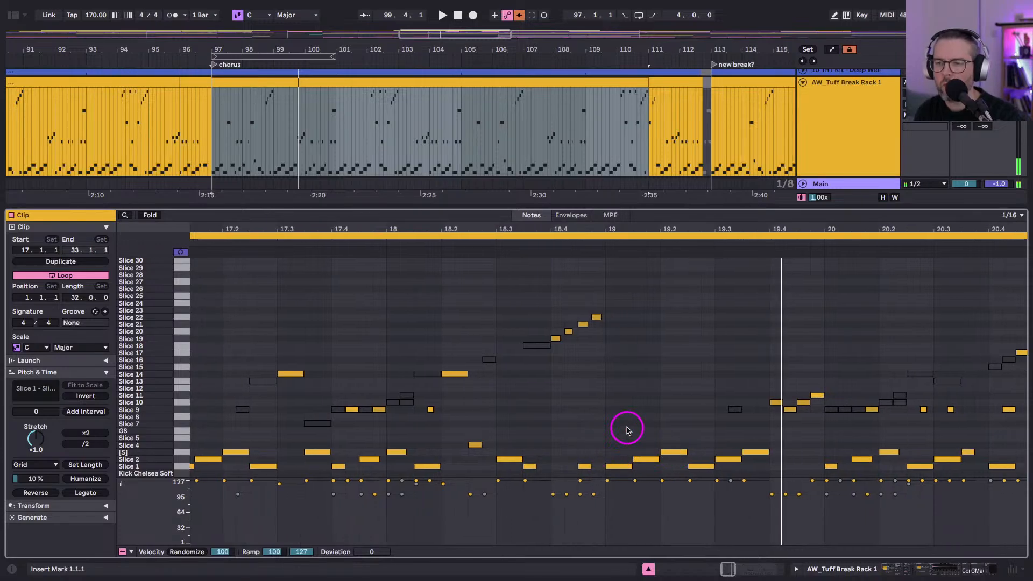
pyautogui.hscroll(1, 627, 430)
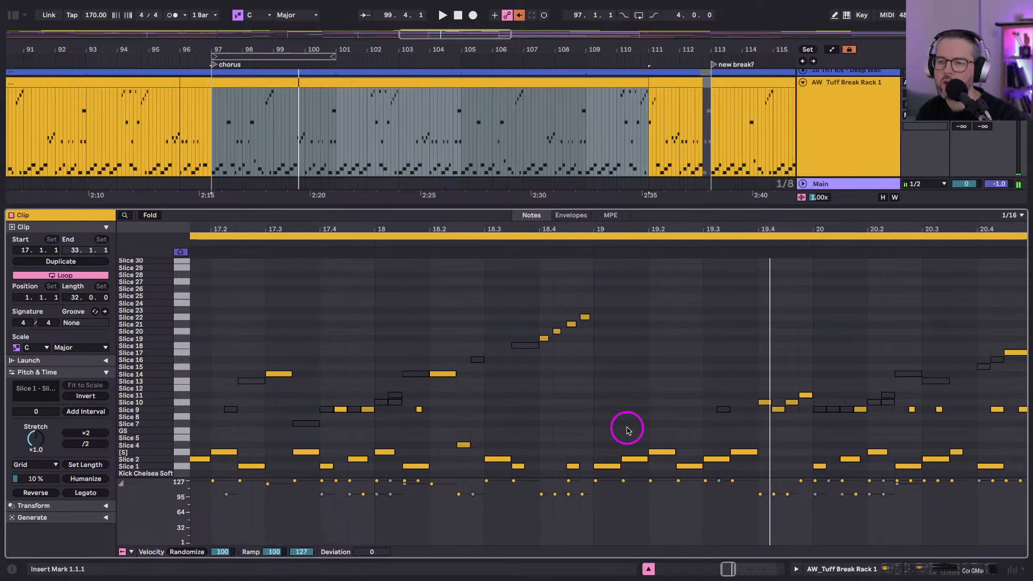
# Replace the [S] hit at 19.2.1 with Slice 1 and turn the Slice 2 hit at 19.1.3 into a sixteenth note on Slice 10.
pyautogui.click(616, 468)
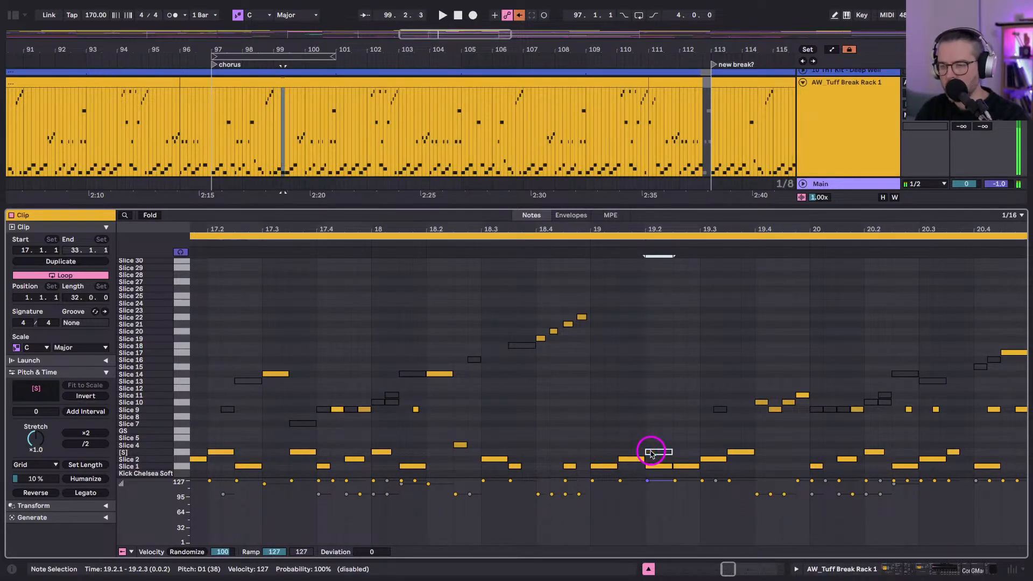
pyautogui.moveTo(651, 453); pyautogui.dragTo(633, 463)
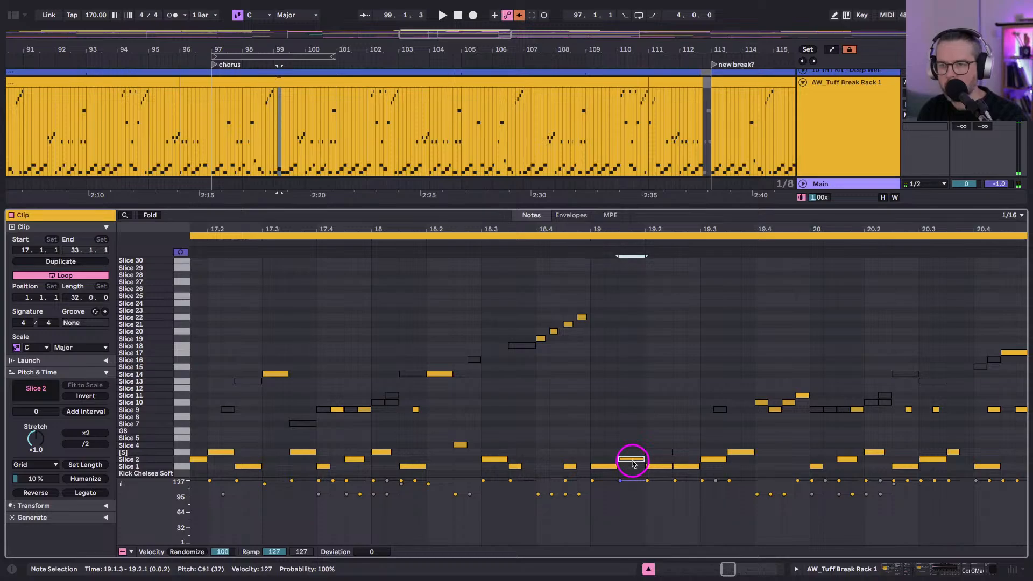
pyautogui.hscroll(-6, 633, 463)
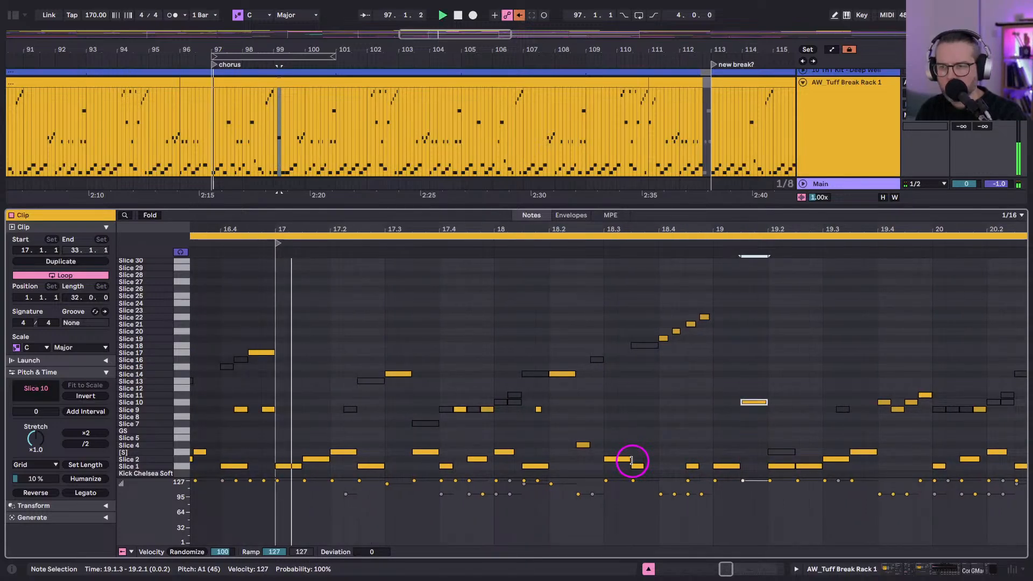
pyautogui.hotkey('shift', 'Left')
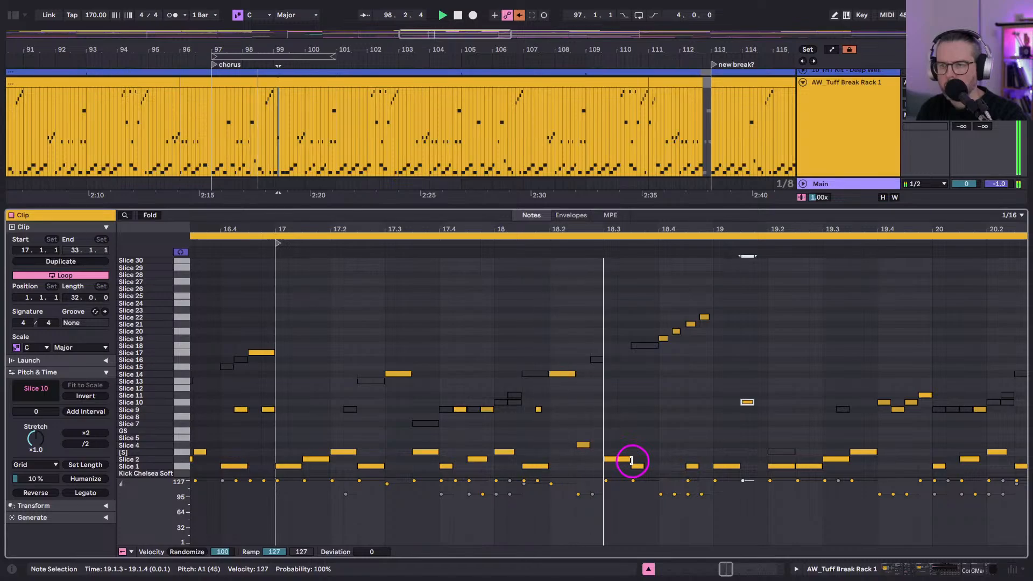
# Lower the short note at 19.1.3 to Slice 9, deactivate it and replay the chorus.
pyautogui.hscroll(6, 632, 461)
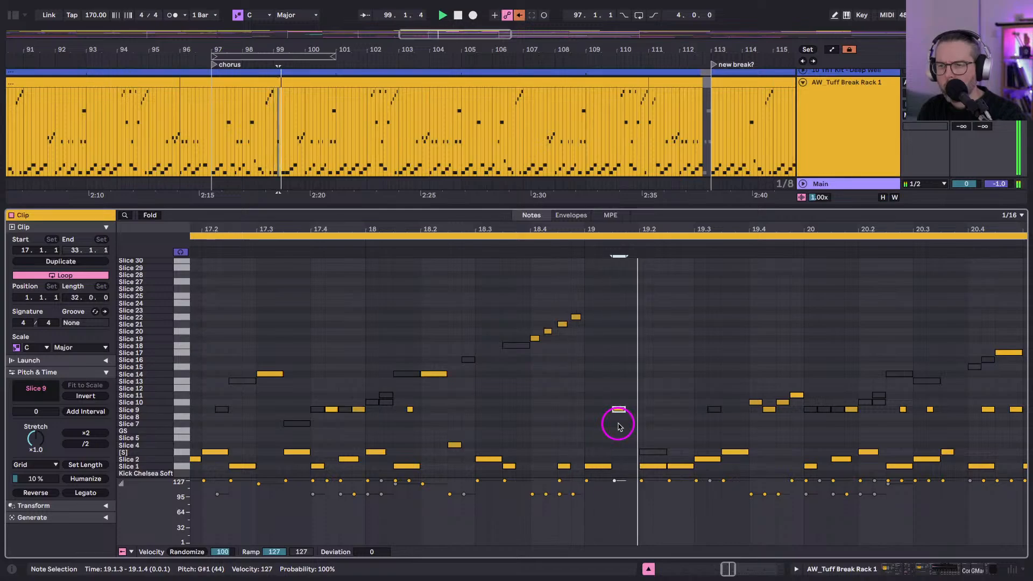
pyautogui.press('space')
pyautogui.press('space')
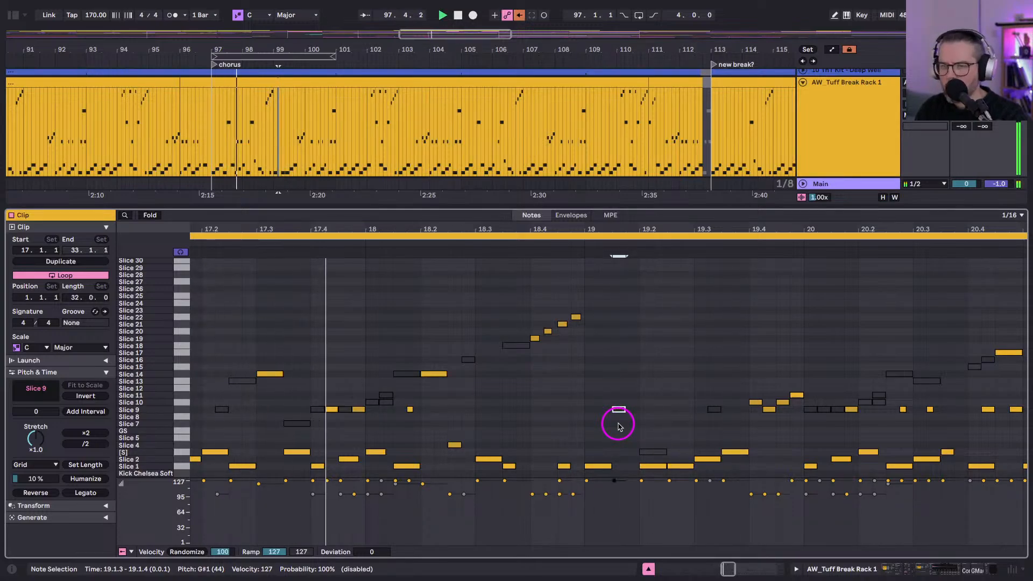
pyautogui.hscroll(1, 624, 428)
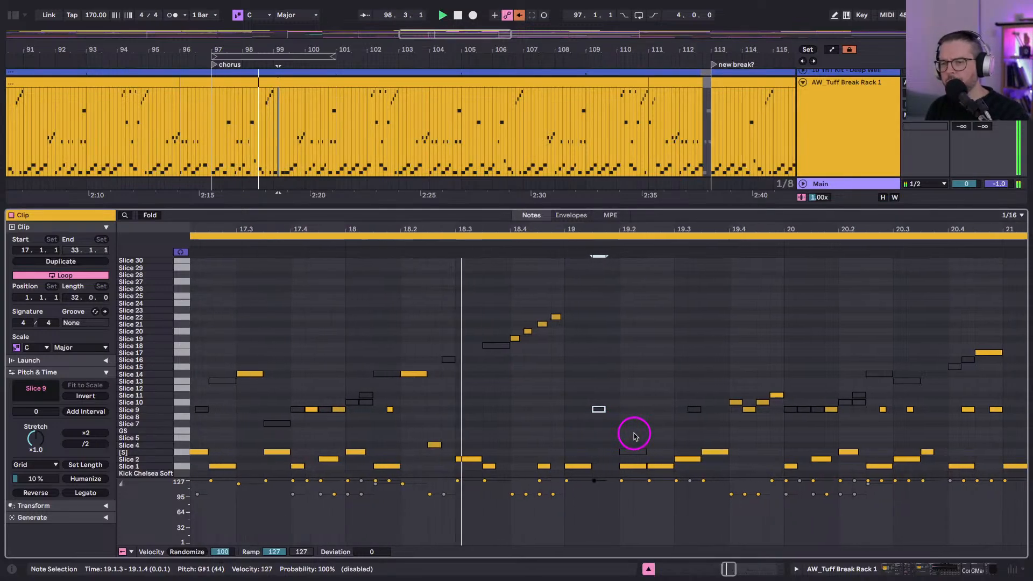
# Trim the Slice 1 note at 19.2.3 so it starts at 19.2.4, and deactivate it.
pyautogui.click(651, 467)
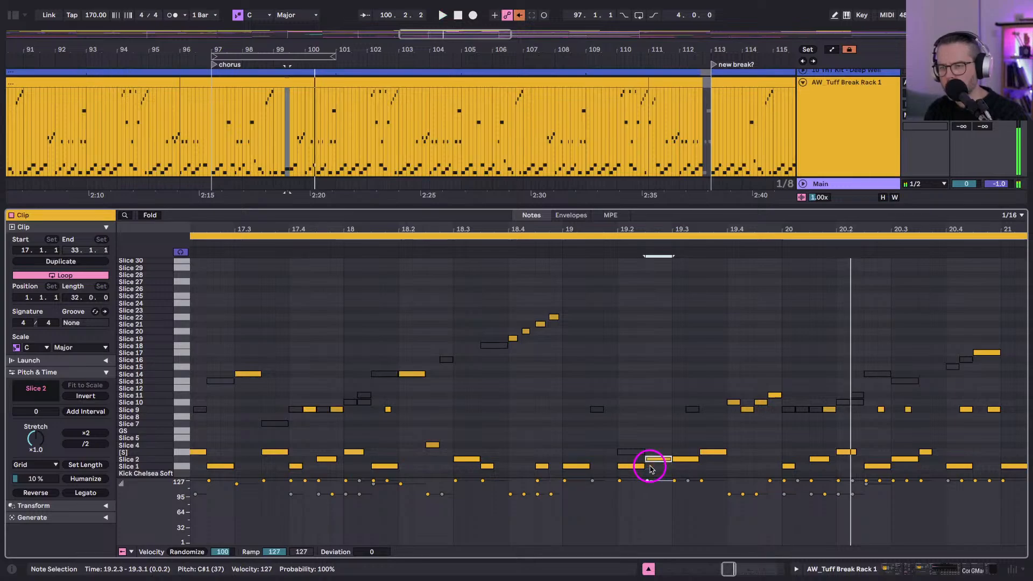
pyautogui.press('Down')
pyautogui.press('Right')
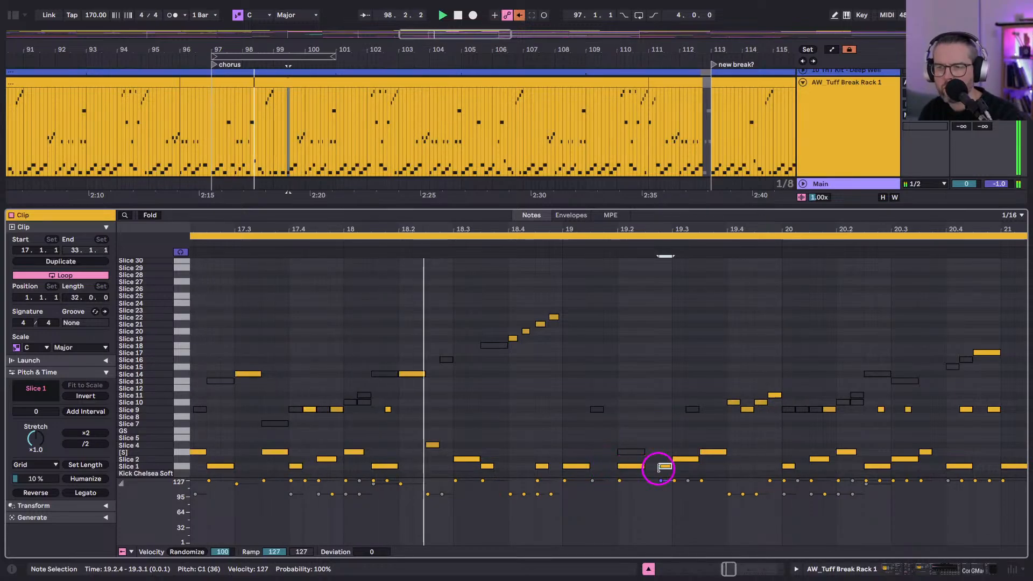
pyautogui.press('0')
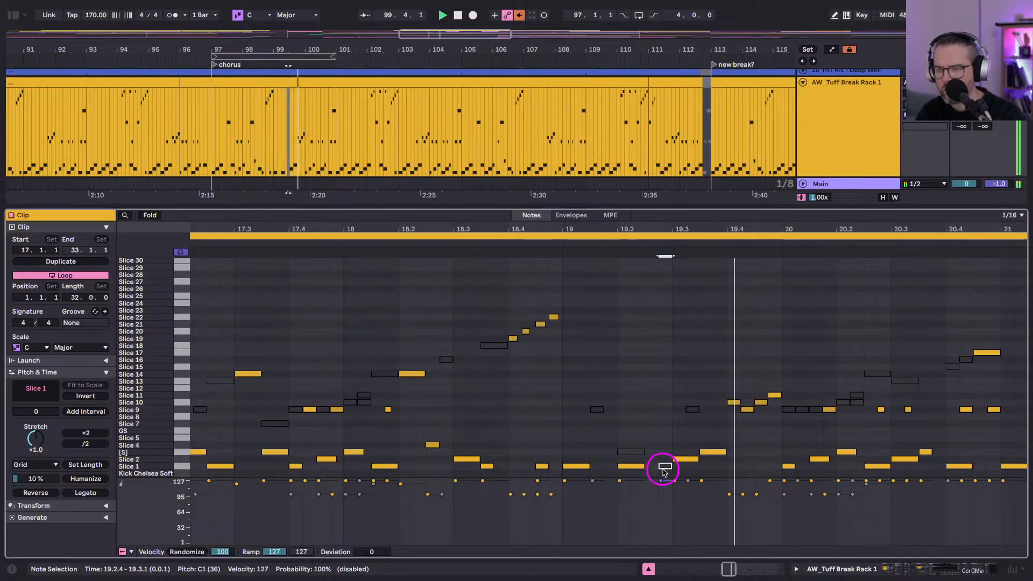
# Move the deactivated [S] note from 19.2.1 to Slice 2 at 19.1.3 and reactivate it.
pyautogui.moveTo(624, 457); pyautogui.dragTo(600, 462)
pyautogui.press('0')
pyautogui.click(665, 465)
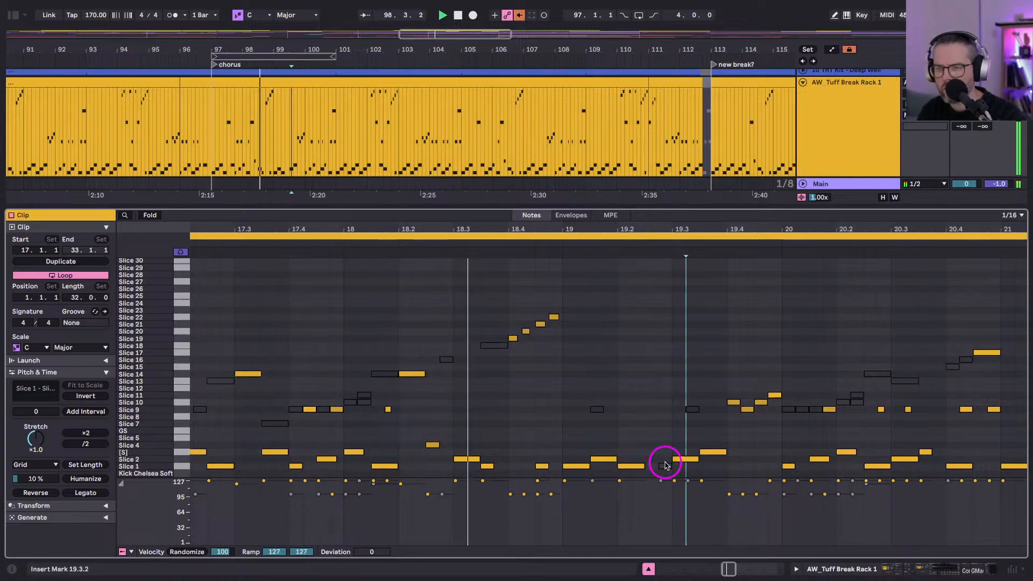
# Duplicate the Slice 1 note at 19.2.1 to 19.2.3 on Slice 2, and raise the Slice 1 note at 19.1.1 to [S].
pyautogui.click(633, 468)
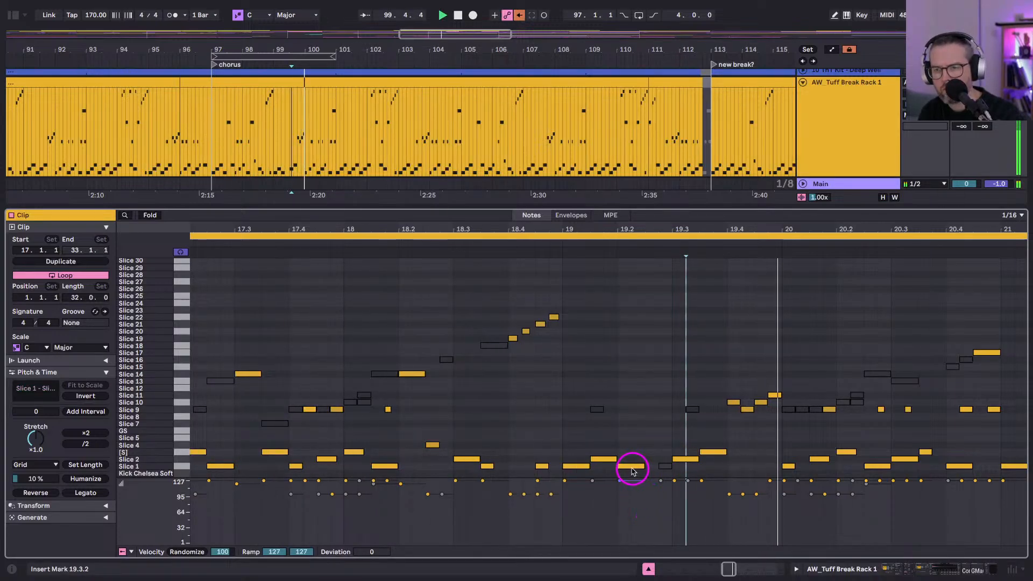
pyautogui.hotkey('ctrl', 'd')
pyautogui.press('Up')
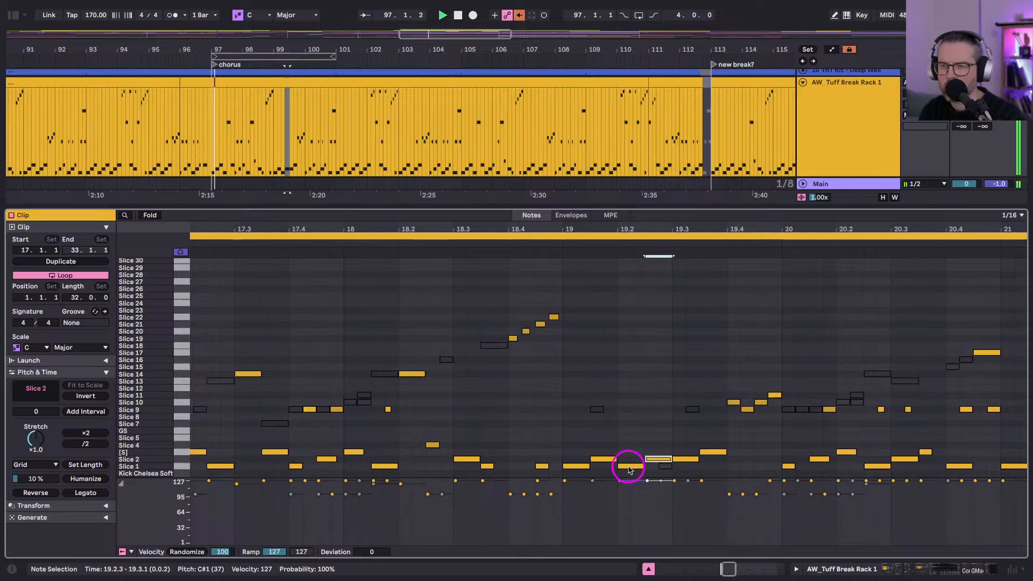
pyautogui.click(585, 467)
pyautogui.press('Up')
pyautogui.press('Up')
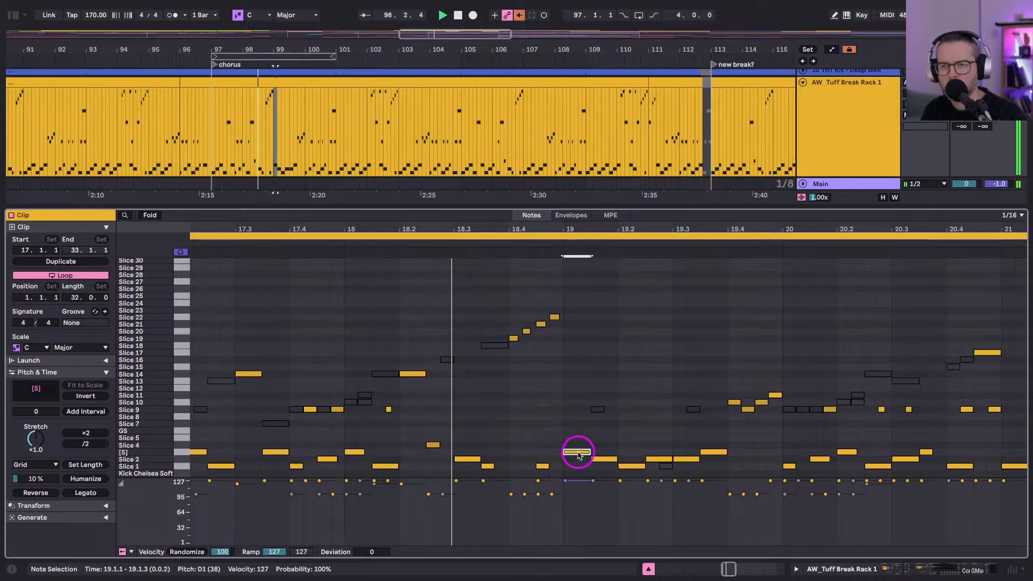
# Copy the Slice 10 and Slice 9 pair from 19.4.1 to 19.1.3.
pyautogui.hscroll(-2, 548, 422)
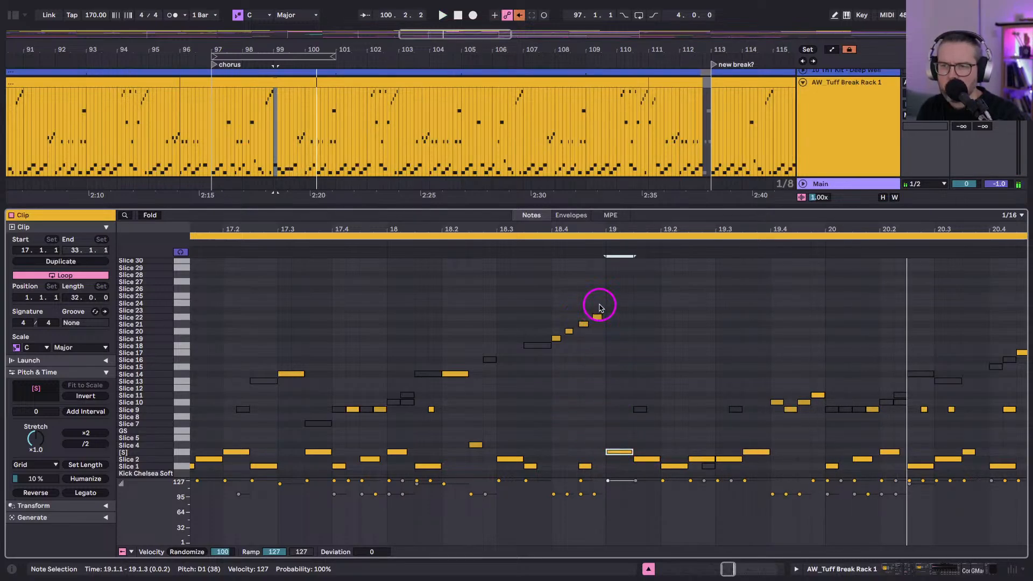
pyautogui.moveTo(599, 305); pyautogui.dragTo(585, 333)
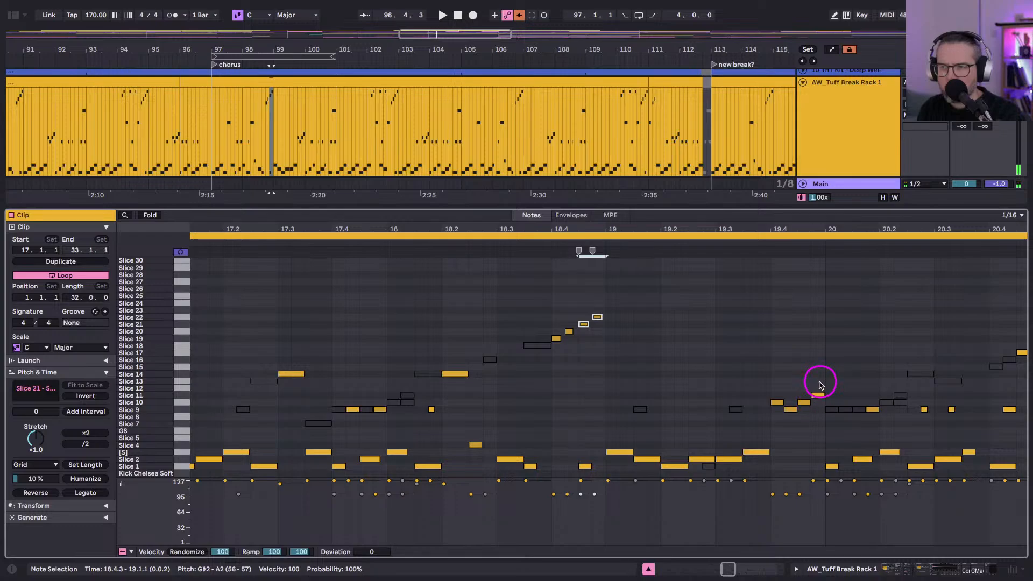
pyautogui.click(791, 409)
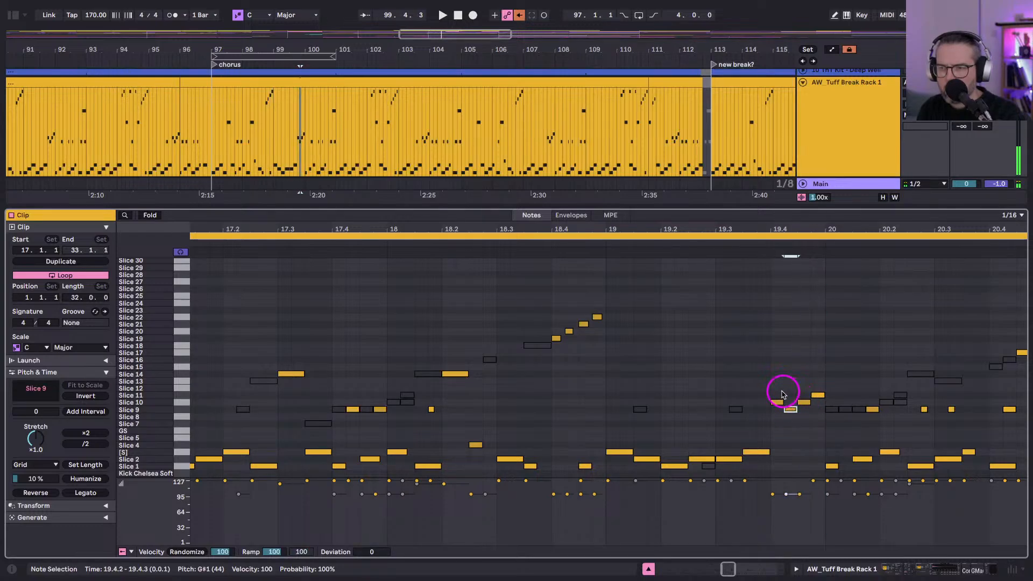
pyautogui.keyDown('shift'); pyautogui.click(777, 403); pyautogui.keyUp('shift')
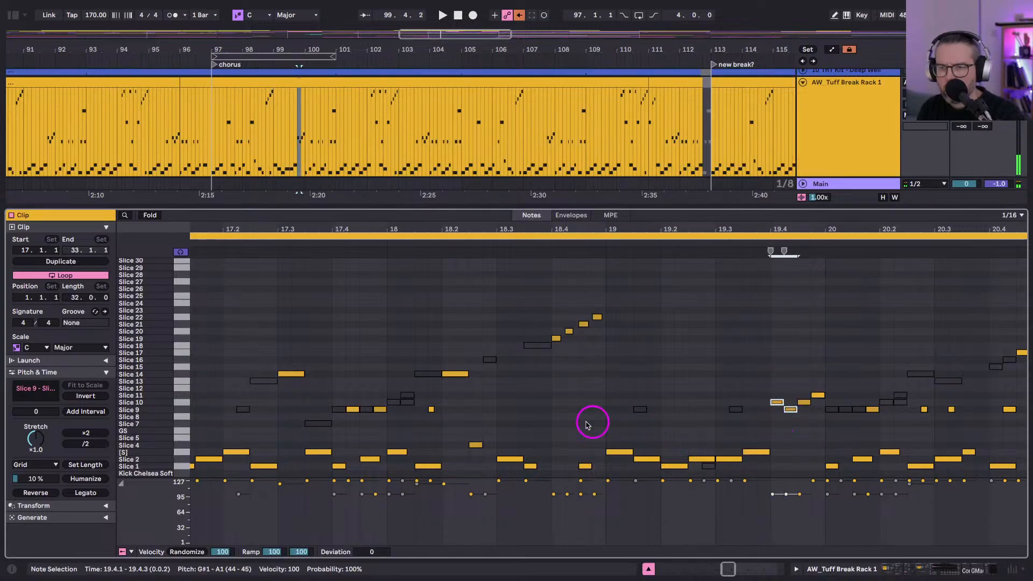
pyautogui.click(634, 422)
pyautogui.hotkey('ctrl', 'v')
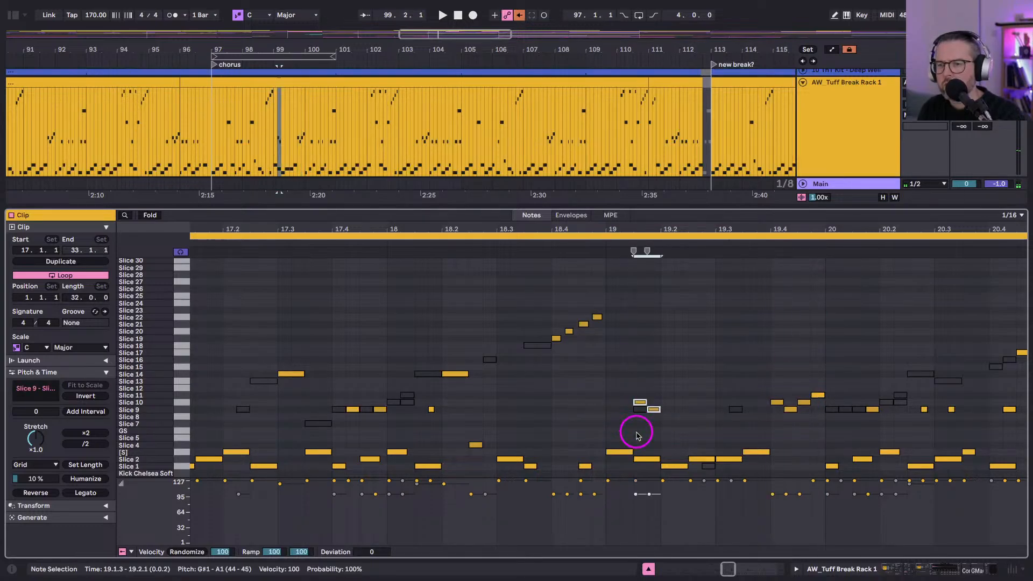
# Deactivate the Slice 2 note at 19.1.3 and raise the Slice 2 note at 19.3.1 to [S] while auditioning the pattern.
pyautogui.doubleClick(645, 459)
pyautogui.click(627, 454)
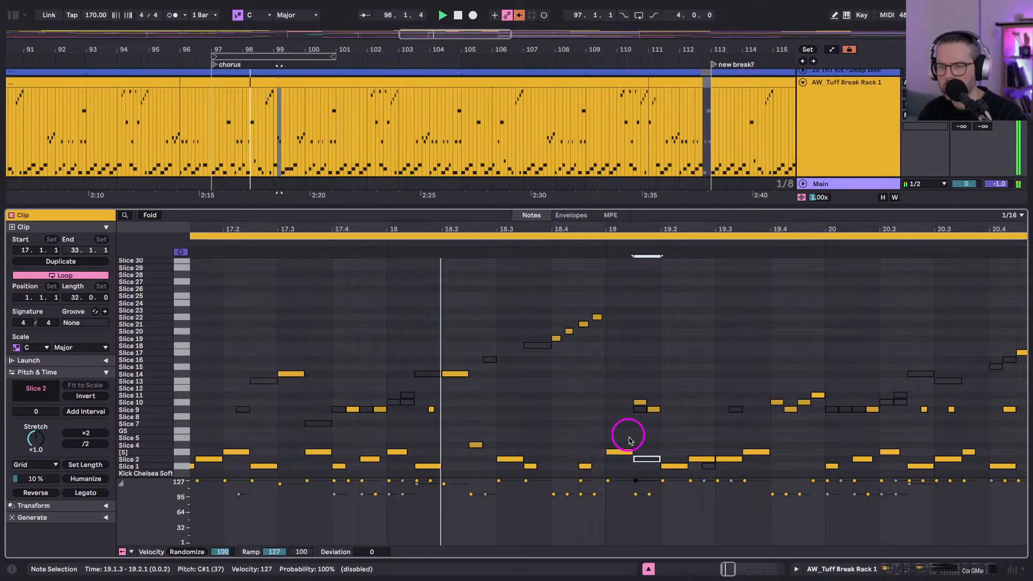
pyautogui.hscroll(1, 629, 439)
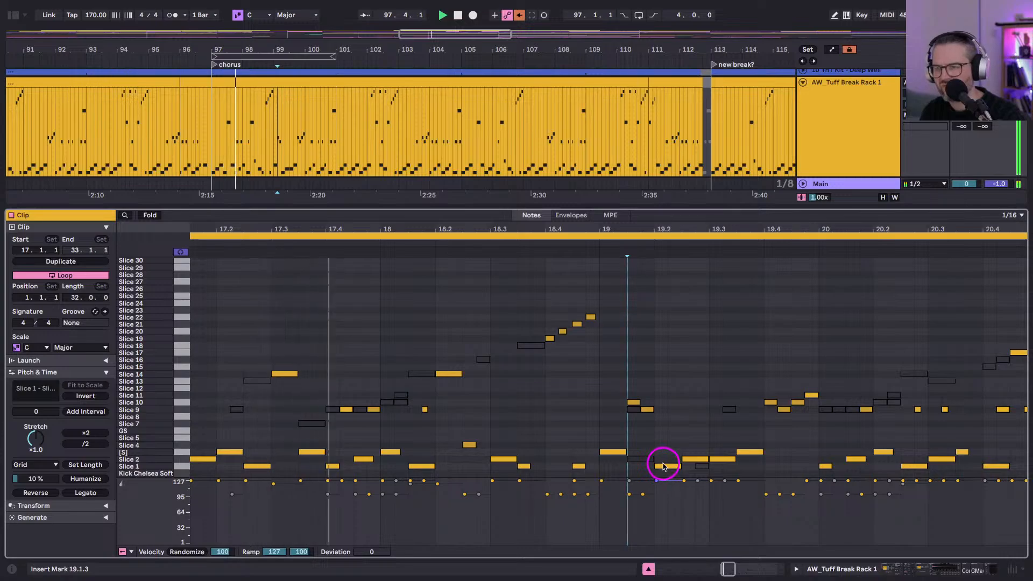
pyautogui.moveTo(722, 461); pyautogui.dragTo(723, 453)
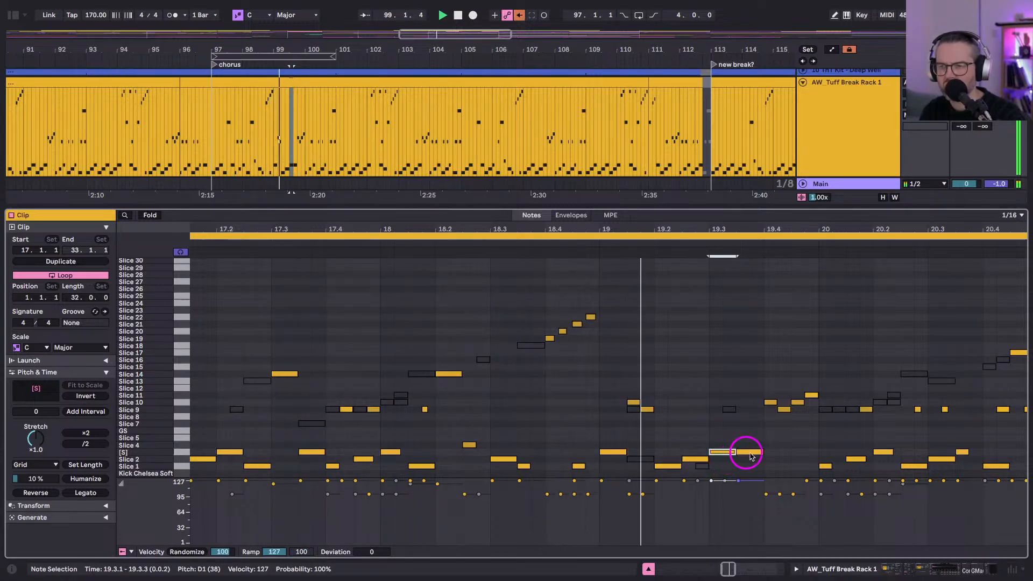
pyautogui.press('space')
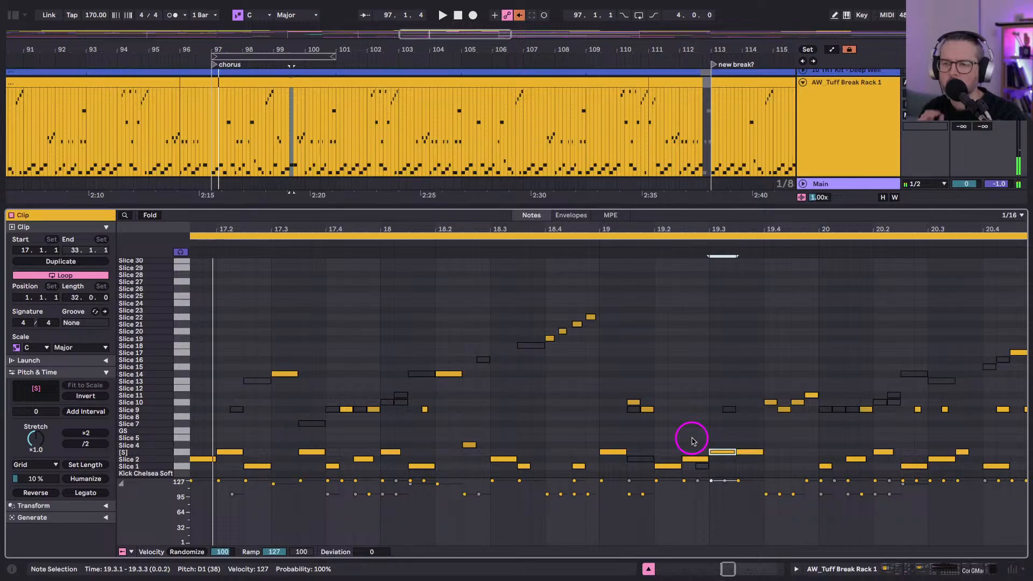
# Close the note editor, play the arrangement from 97.1.1 and check the track levels in the mixer.
pyautogui.hotkey('shift', 'Tab')
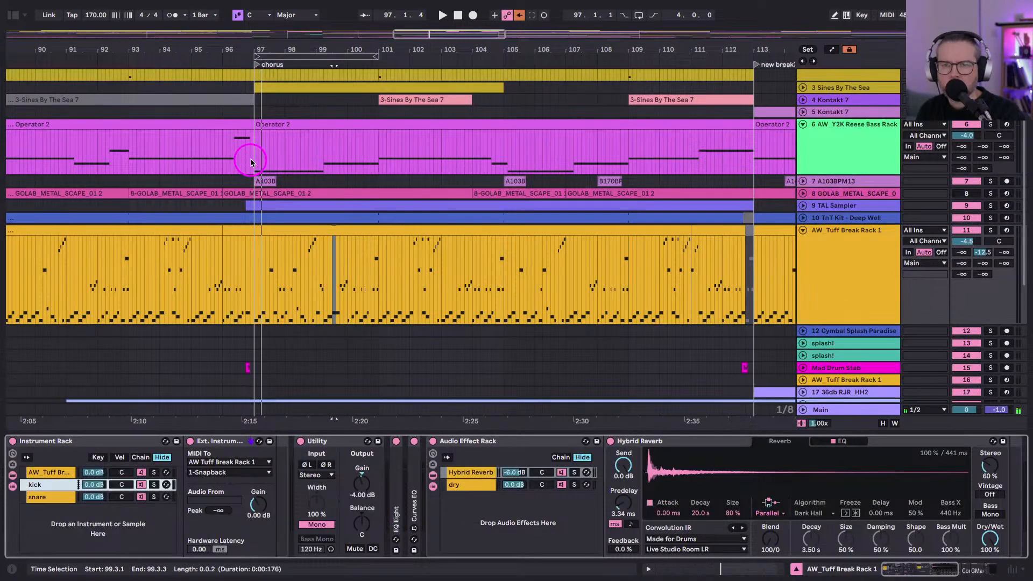
pyautogui.click(250, 163)
pyautogui.press('space')
pyautogui.press('Tab')
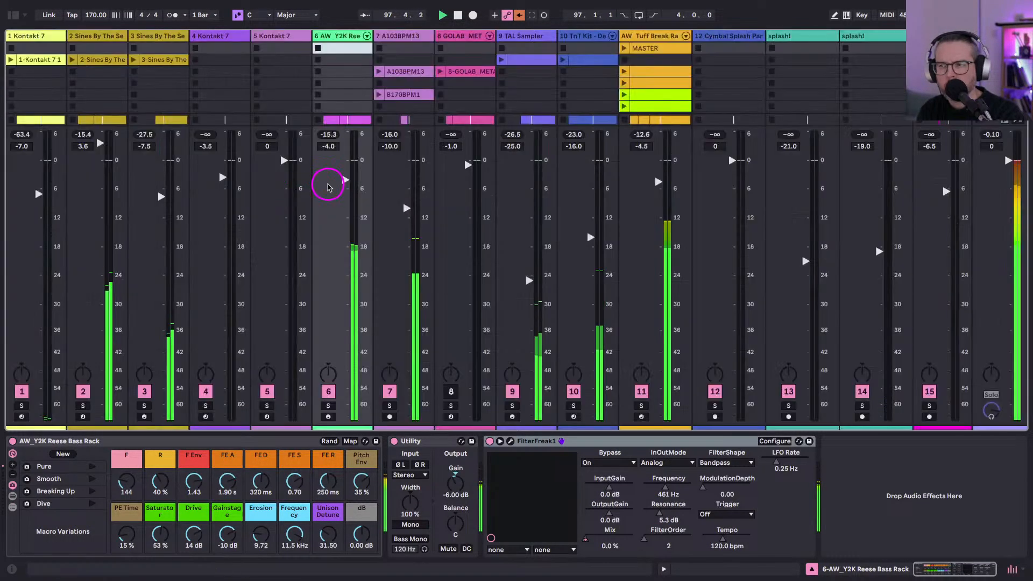
pyautogui.press('Tab')
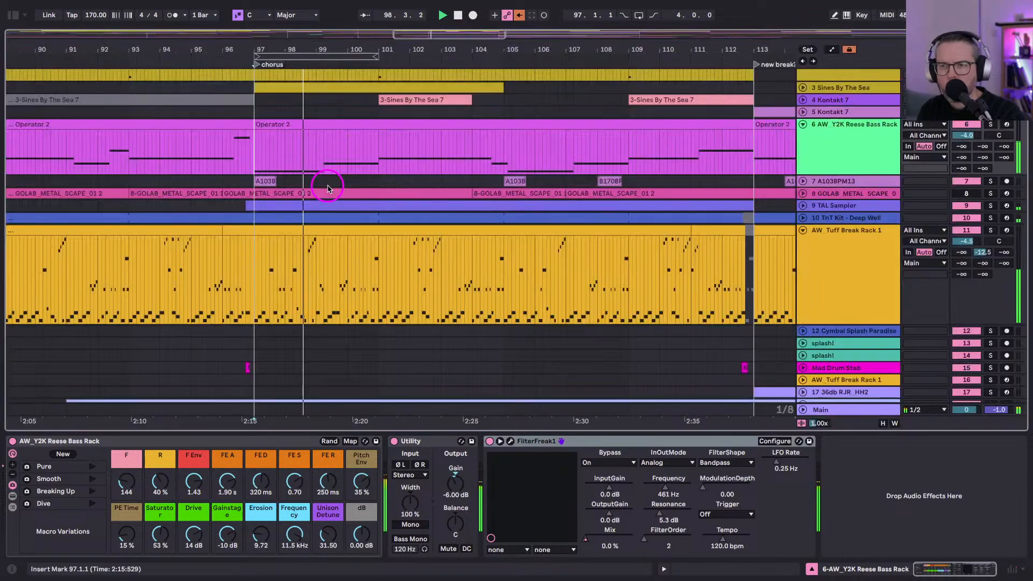
# Reopen the chorus break clip, lower the [S] note at 19.1.1 to Slice 1 and reactivate the Slice 2 note at 19.1.3.
pyautogui.doubleClick(319, 233)
pyautogui.moveTo(296, 239); pyautogui.dragTo(514, 500)
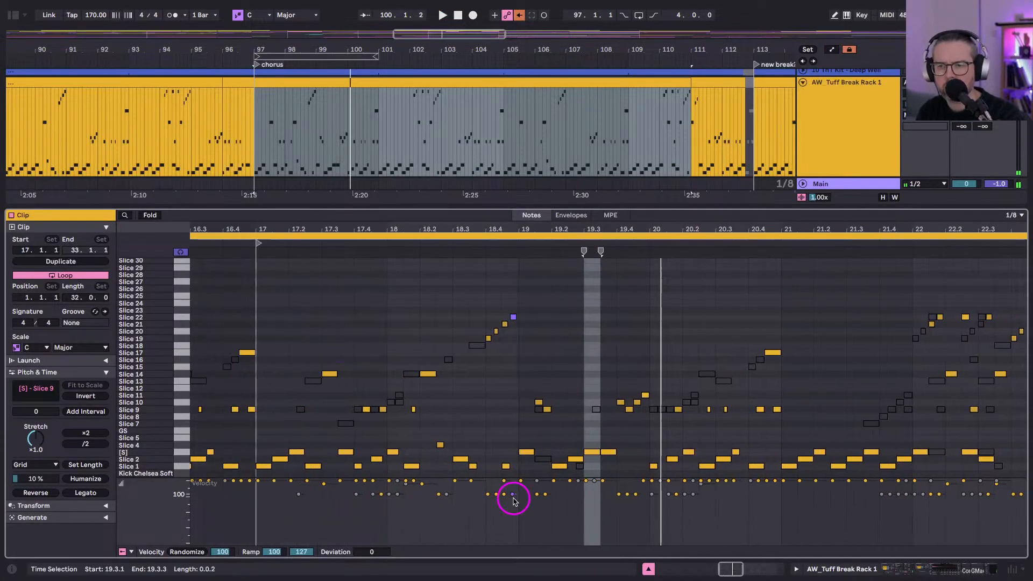
pyautogui.click(530, 456)
pyautogui.click(541, 461)
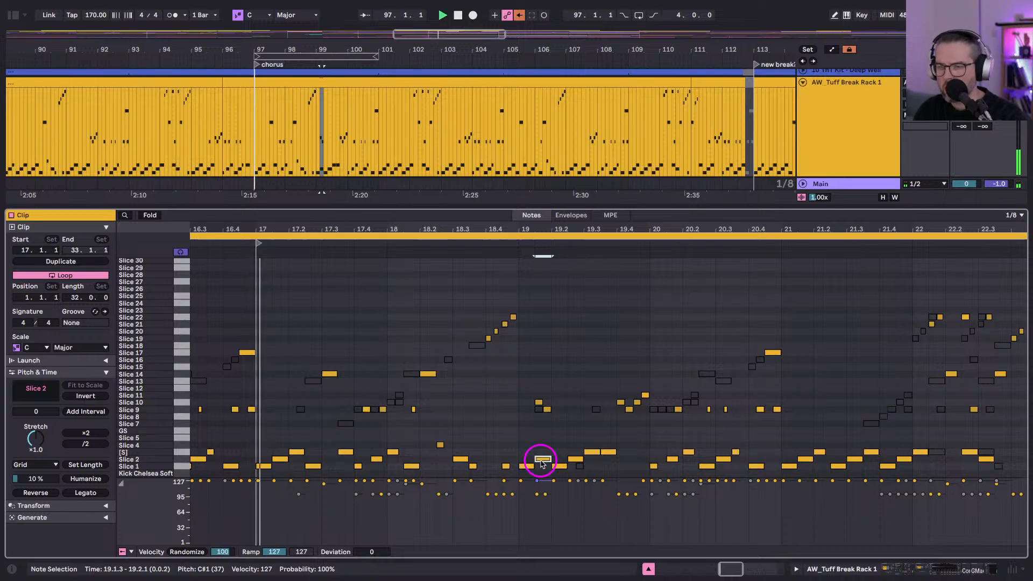
# Deactivate the Slice 10 note at 19.1.3 and audition the pattern around bar 19.
pyautogui.click(538, 402)
pyautogui.press('0')
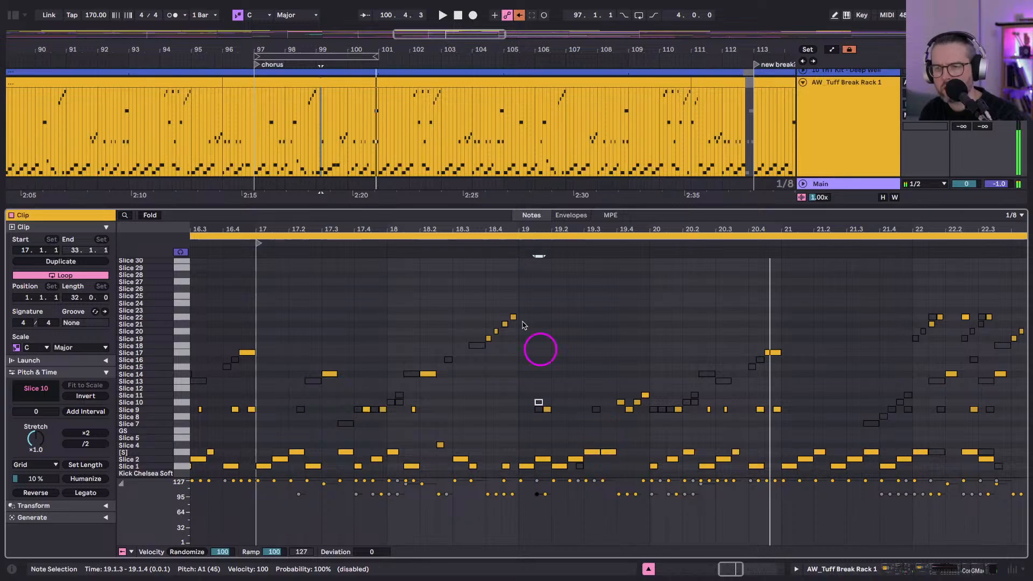
pyautogui.click(515, 246)
pyautogui.click(515, 246)
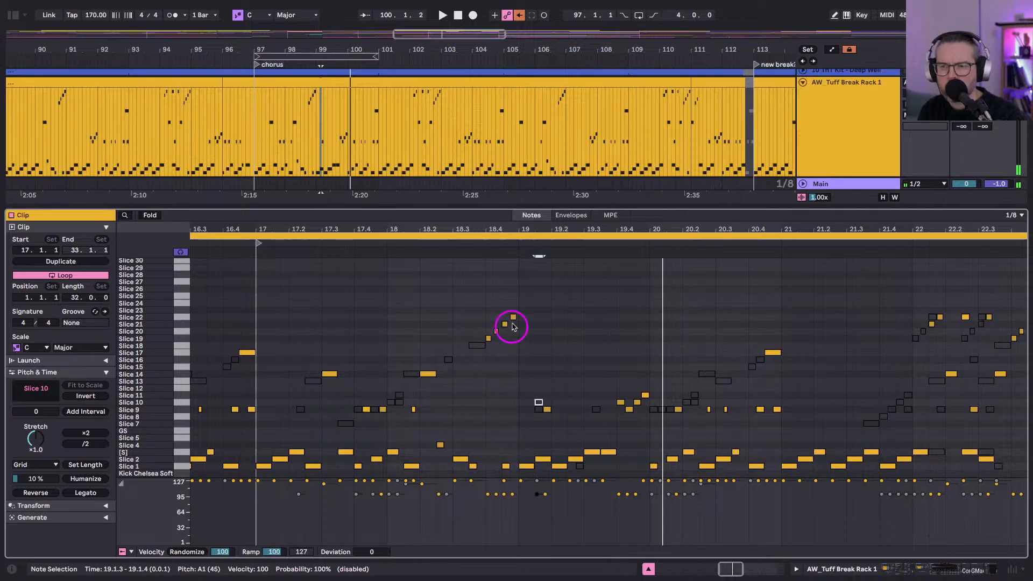
# Copy the Slice 21 and Slice 22 pair from 18.4.3 to 19.1.1 and deactivate the Slice 1 note there.
pyautogui.press('space')
pyautogui.click(499, 346)
pyautogui.moveTo(507, 329); pyautogui.dragTo(505, 341)
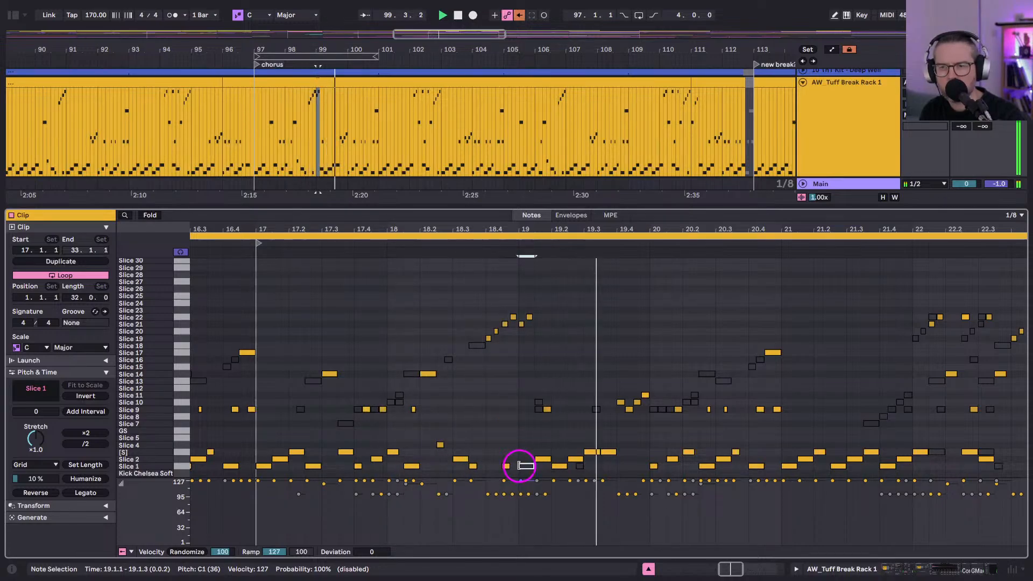
# Raise the Slice 2 note at 19.1.3 to [S], audition from bar 18 and deactivate the Slice 9 note at 19.1.4.
pyautogui.click(544, 459)
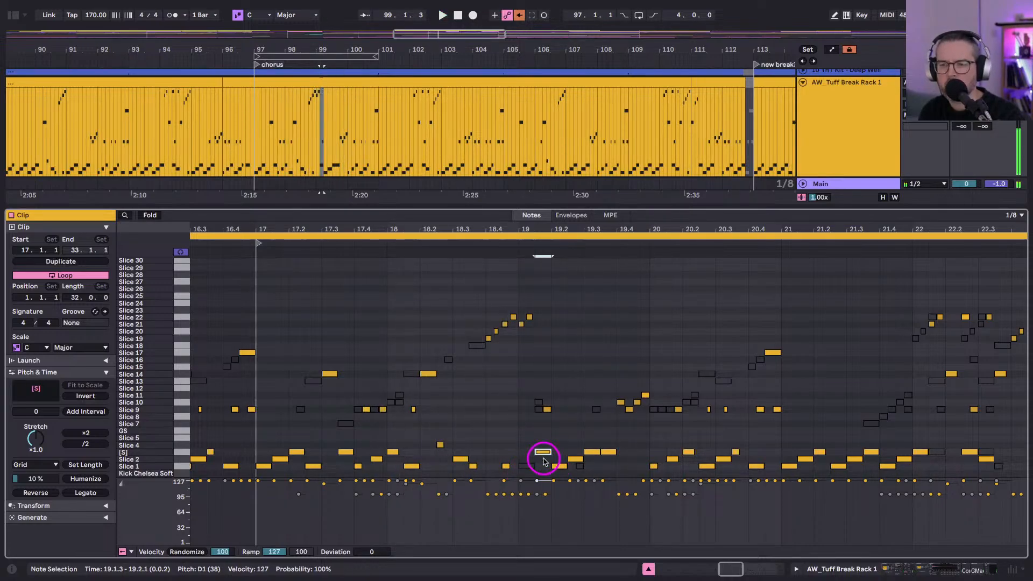
pyautogui.click(463, 244)
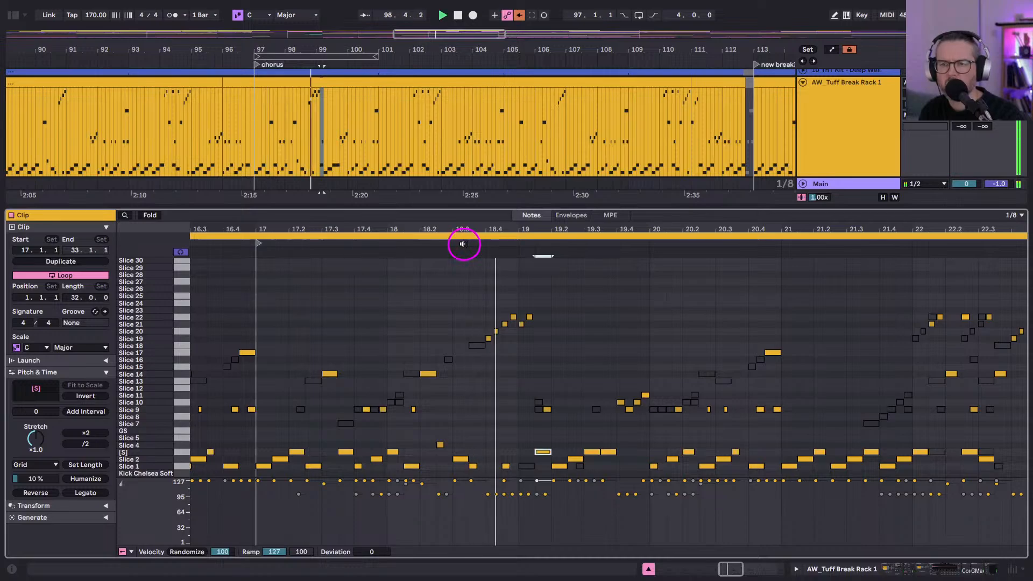
pyautogui.click(403, 243)
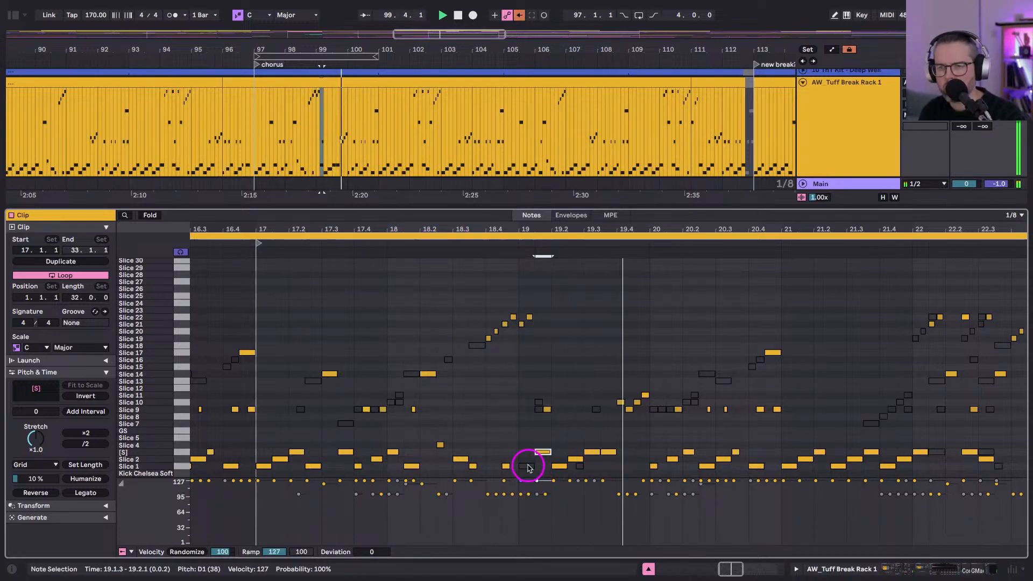
pyautogui.click(547, 409)
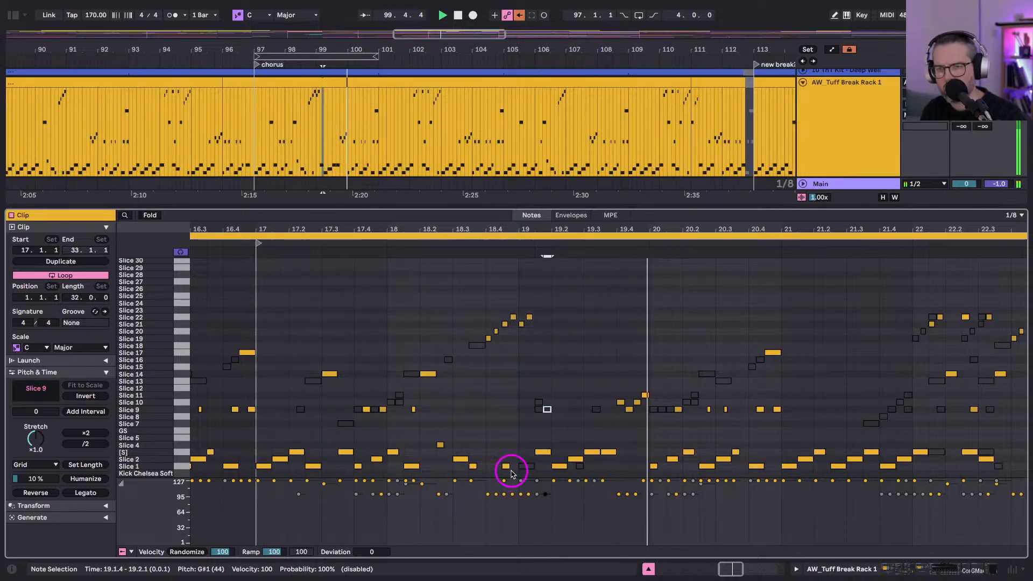
# Open the chorus clip on the reese bass track and audition its opening C2 note against the following D#2 note.
pyautogui.hotkey('shift', 'Tab')
pyautogui.scroll(5, 324, 260)
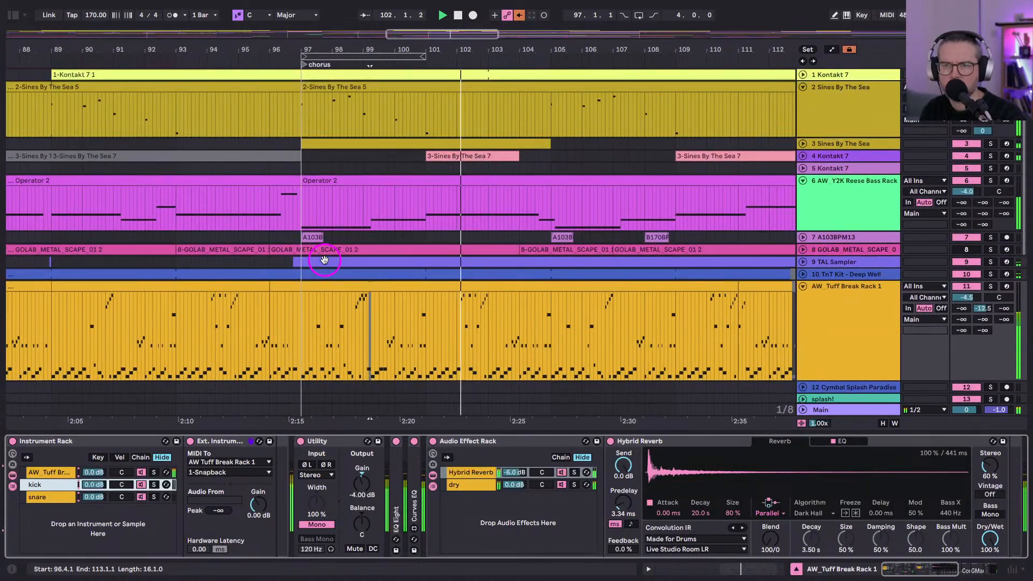
pyautogui.click(360, 179)
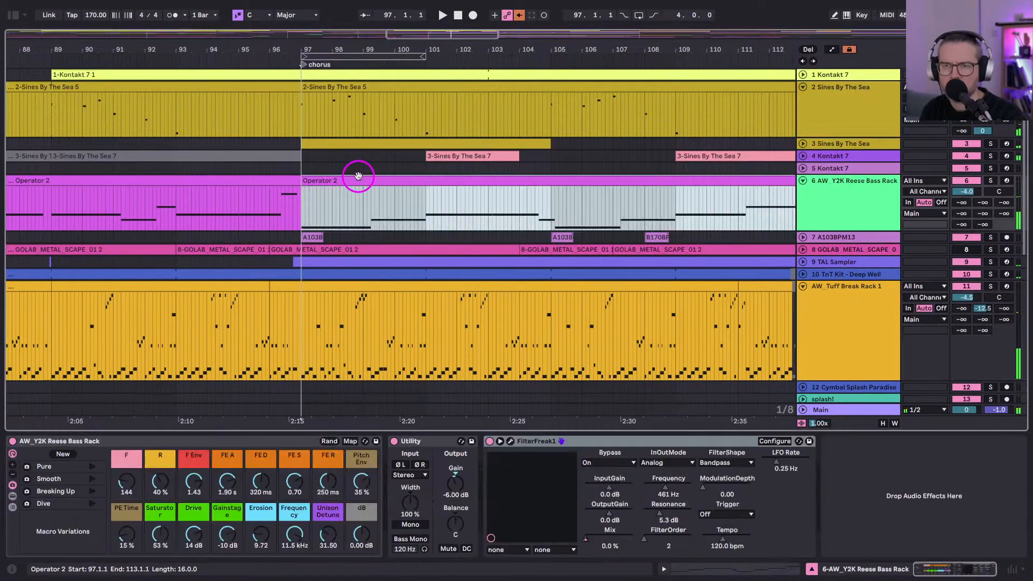
pyautogui.hotkey('shift', 'Tab')
pyautogui.moveTo(260, 227); pyautogui.dragTo(274, 265)
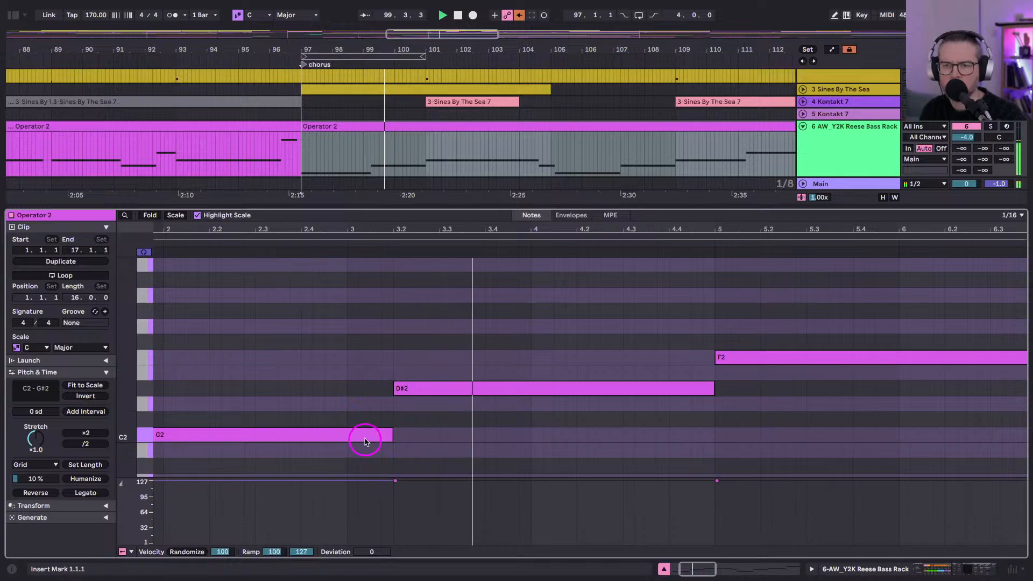
pyautogui.click(363, 439)
pyautogui.hotkey('shift', 'Left')
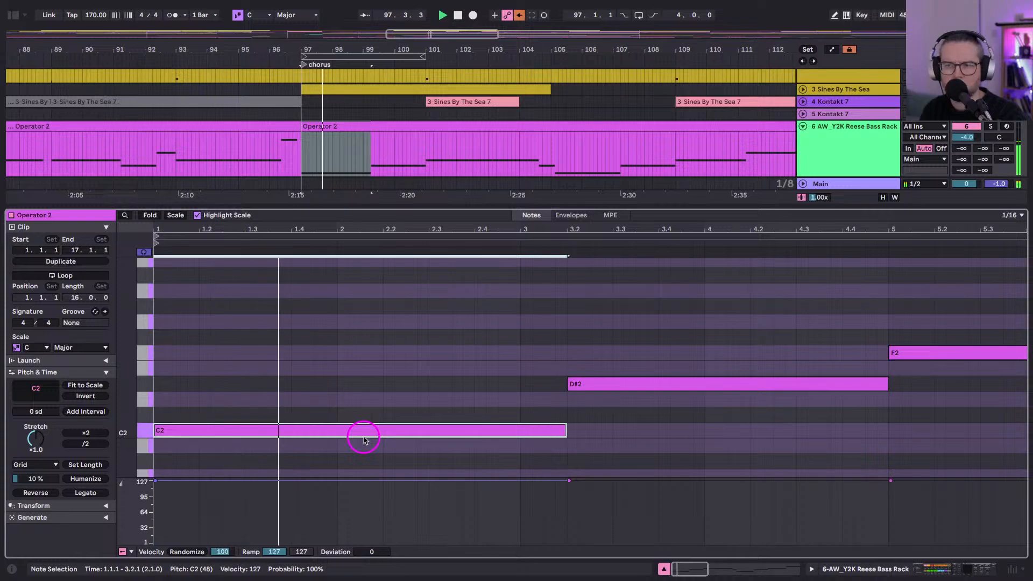
# Unfold the A103BPM13 vocal track and lower its volume to -17 dB while auditioning the chorus.
pyautogui.hotkey('shift', 'Tab')
pyautogui.scroll(-3, 478, 282)
pyautogui.hscroll(-3, 480, 283)
pyautogui.scroll(5, 480, 282)
pyautogui.scroll(1, 481, 282)
pyautogui.press('Tab')
pyautogui.press('Tab')
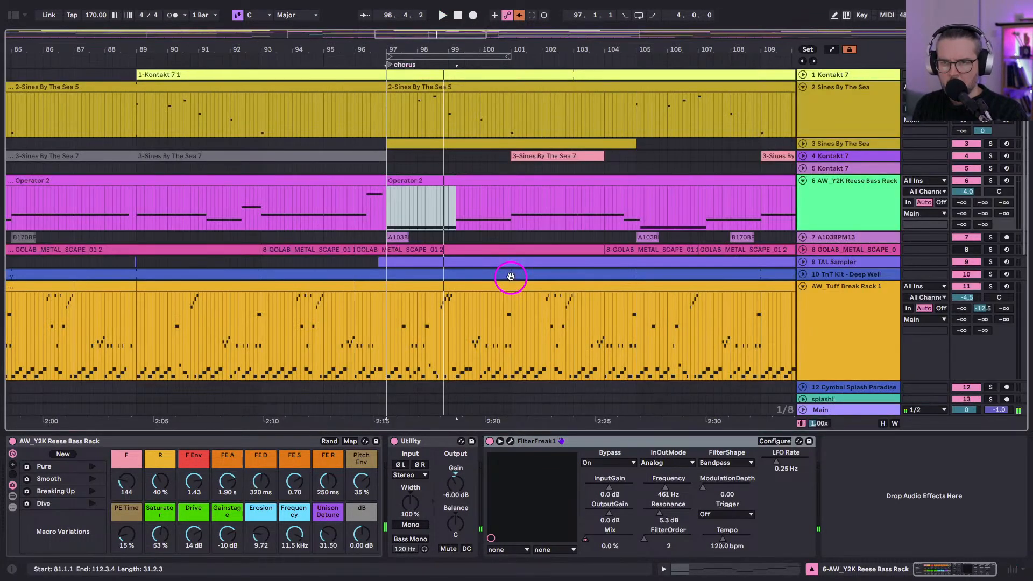
pyautogui.click(803, 238)
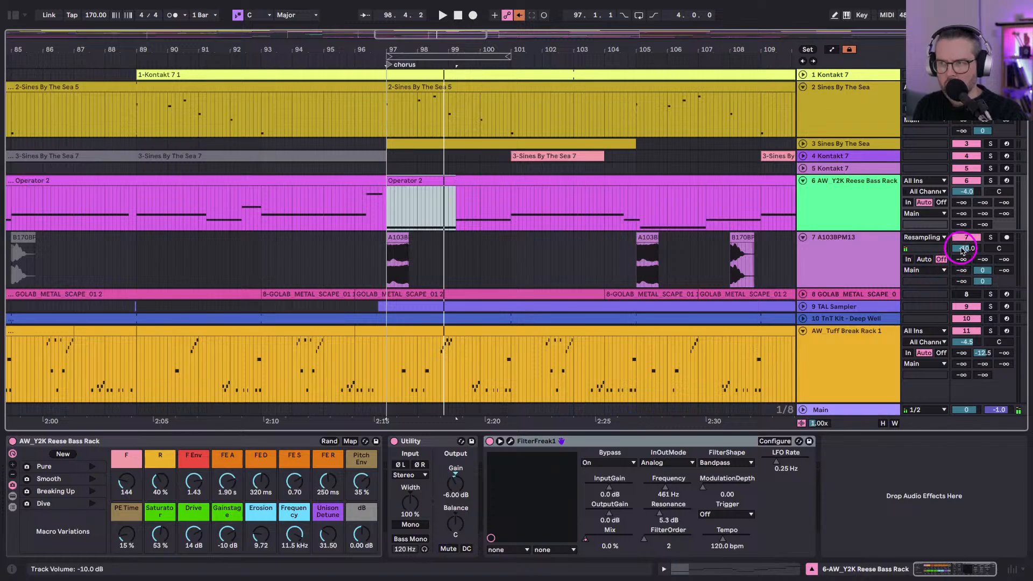
pyautogui.press('space')
pyautogui.moveTo(961, 249); pyautogui.dragTo(961, 248)
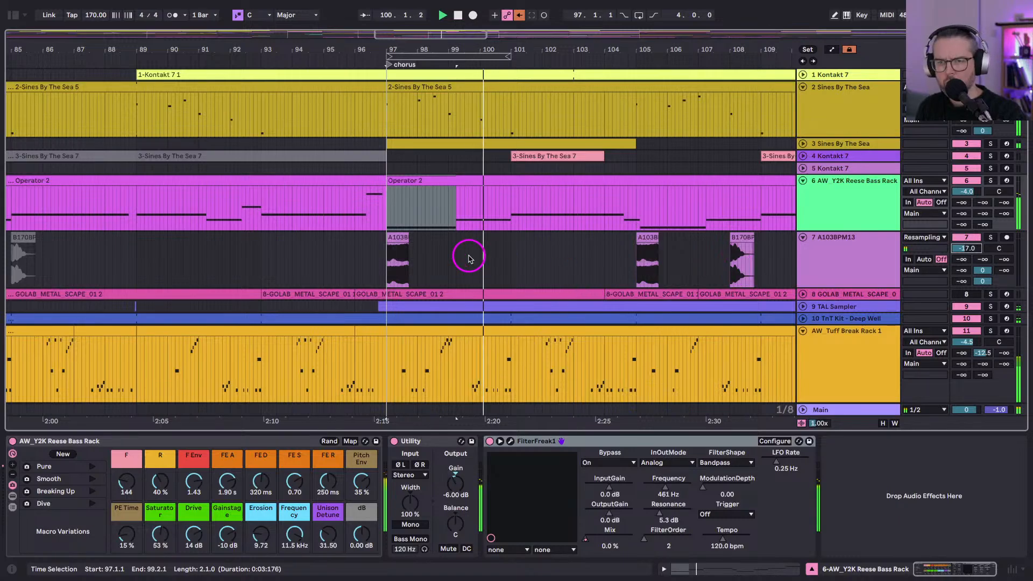
# Reopen the chorus break clip and duplicate the Slice 1, Slice 2 and [S] notes from 17.1.1 to 17.2.3.
pyautogui.scroll(-3, 468, 254)
pyautogui.doubleClick(410, 253)
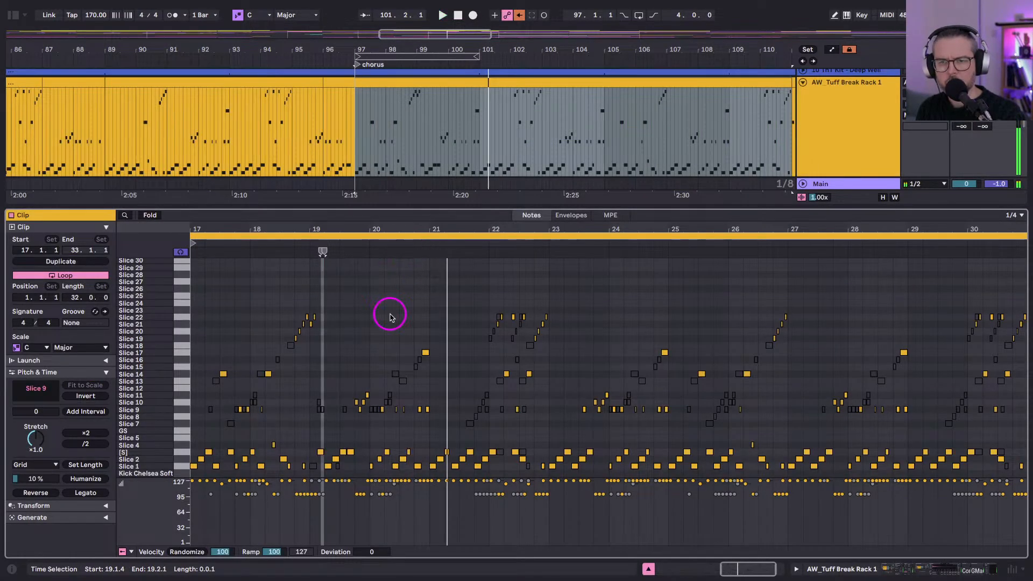
pyautogui.moveTo(222, 235)
pyautogui.mouseDown()
pyautogui.moveTo(256, 417)
pyautogui.moveTo(232, 481)
pyautogui.mouseUp()
pyautogui.press('space')
pyautogui.hotkey('ctrl', 'd')
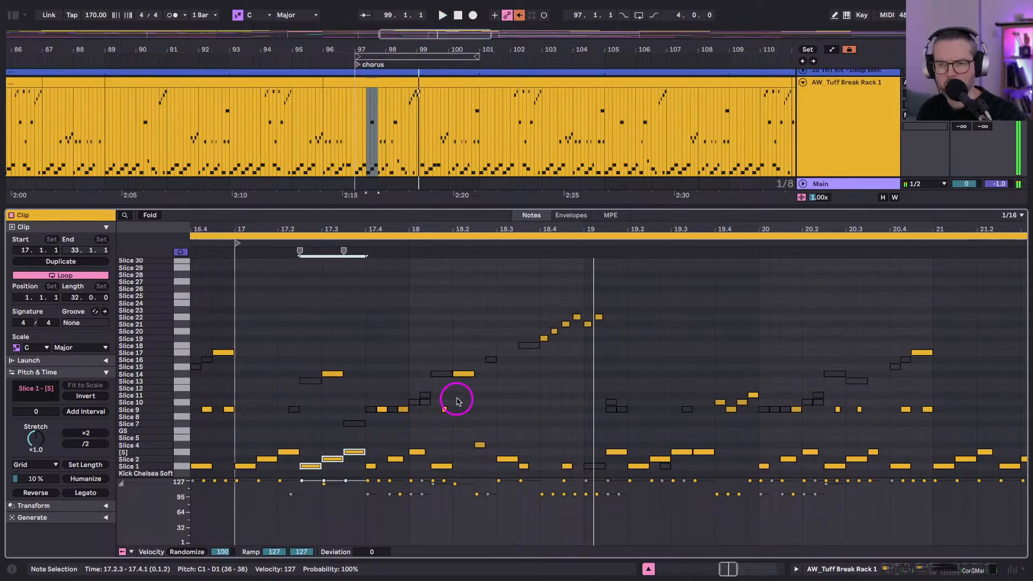
# Duplicate the break notes between 18.2.1 and 18.3.3 to start at 18.3.3, and deactivate the short Slice 1 note there.
pyautogui.moveTo(462, 359); pyautogui.dragTo(501, 470)
pyautogui.hotkey('ctrl', 'd')
pyautogui.press('space')
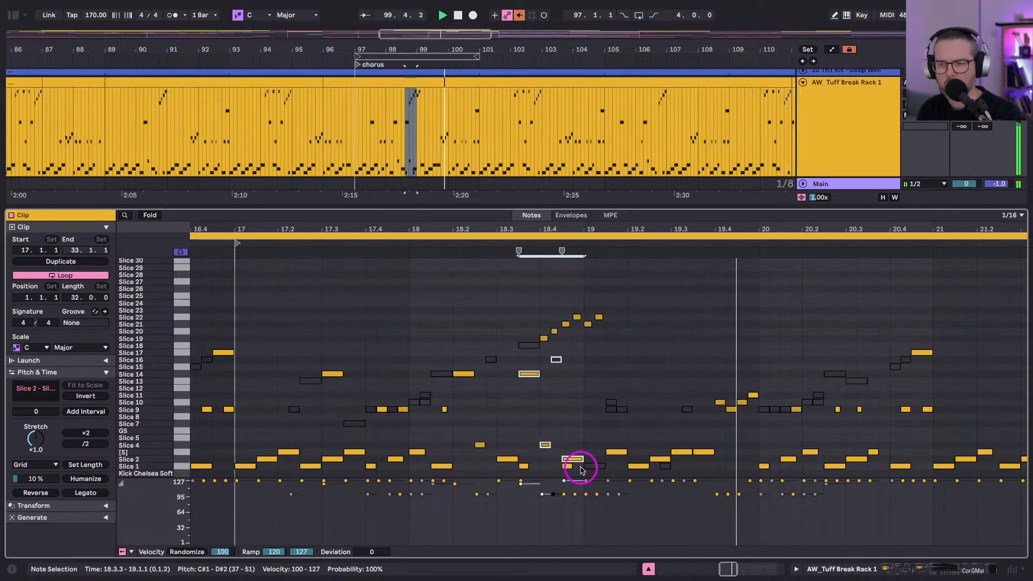
pyautogui.press('space')
pyautogui.click(523, 466)
pyautogui.press('0')
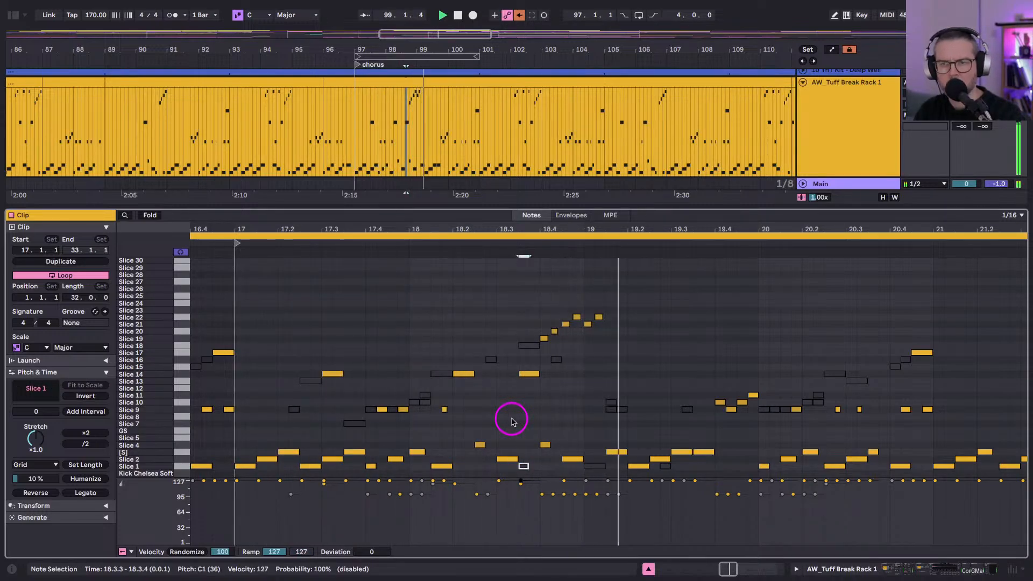
# Shorten the [S] note at 19.3.3 to a sixteenth at 19.3.4, and copy it to 19.4.4 with the Slice 11 note there deactivated.
pyautogui.click(704, 454)
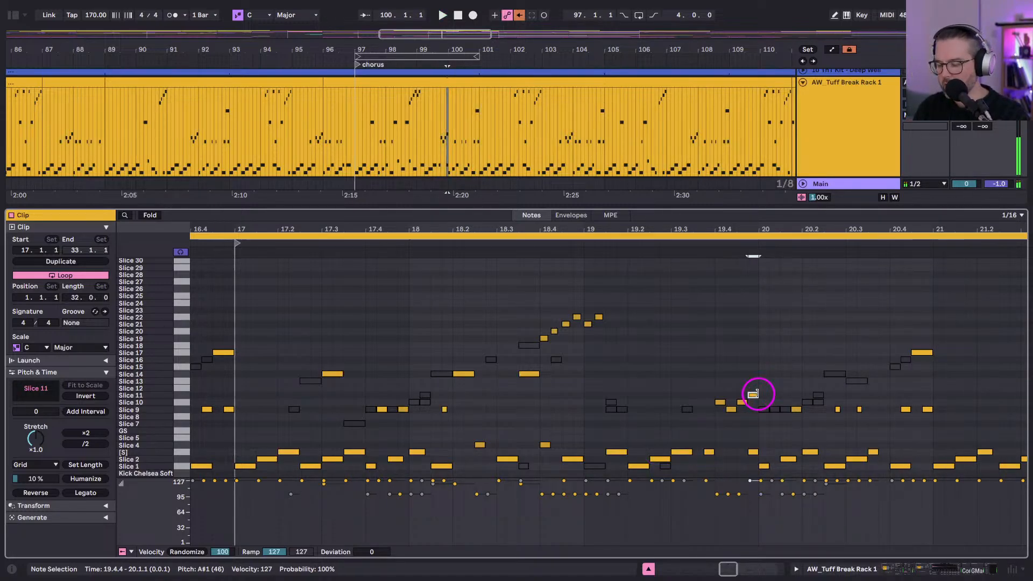
pyautogui.click(736, 431)
pyautogui.hscroll(3, 731, 429)
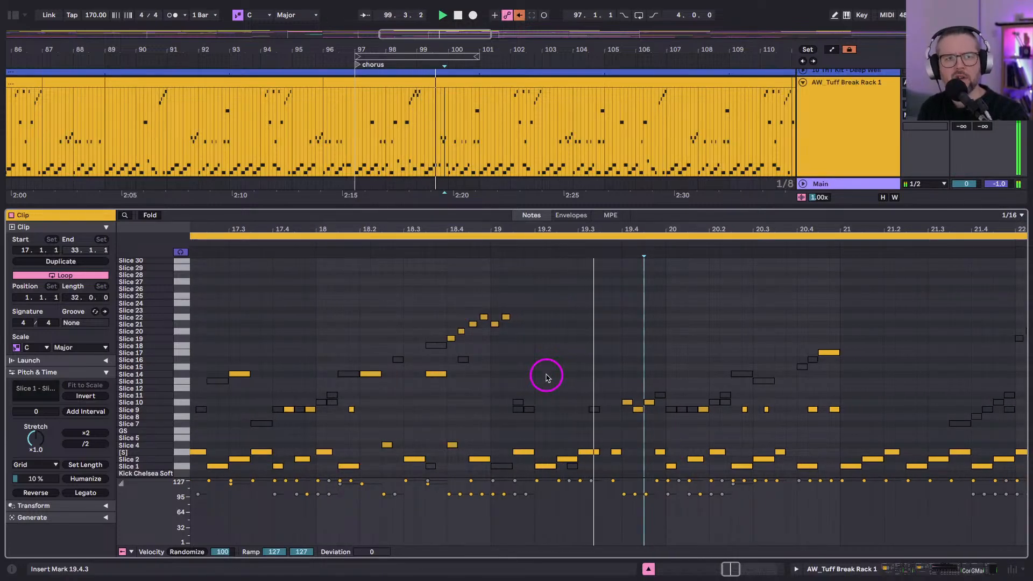
# Audition the break from bar 97 and lengthen the Slice 1 note at 20.1.1 to end at 20.1.3.
pyautogui.press('space')
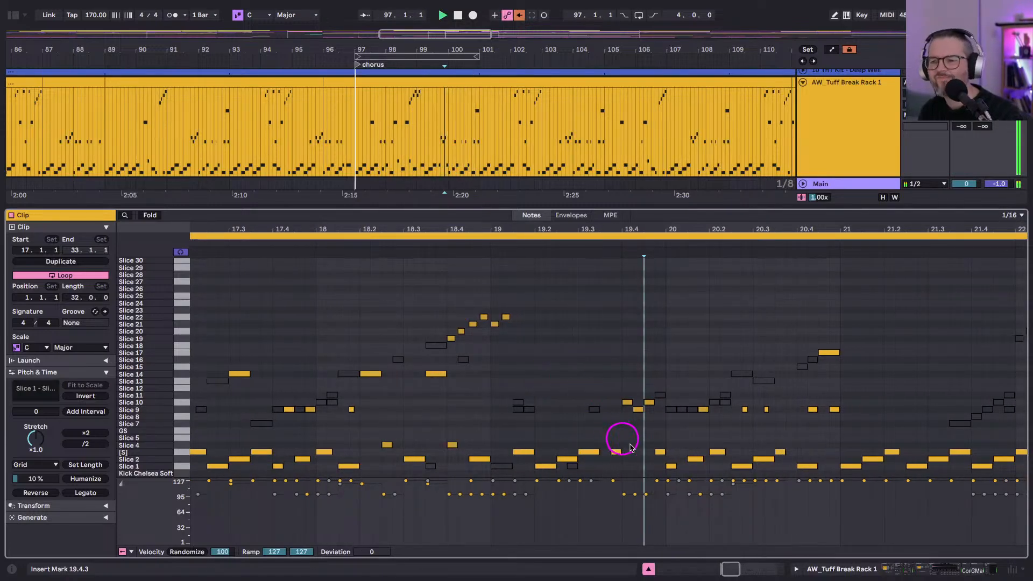
pyautogui.click(671, 467)
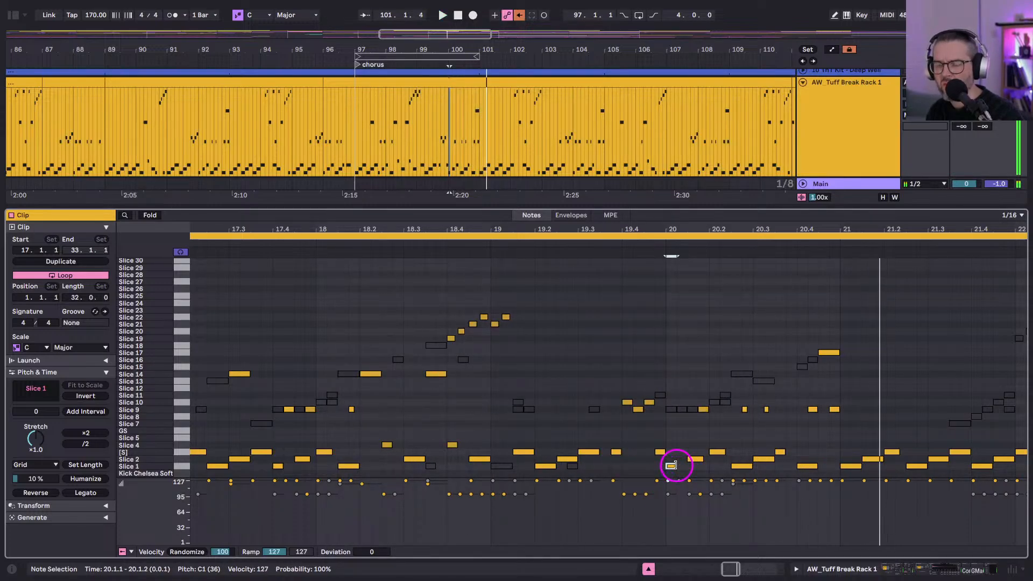
pyautogui.hotkey('shift', 'Tab')
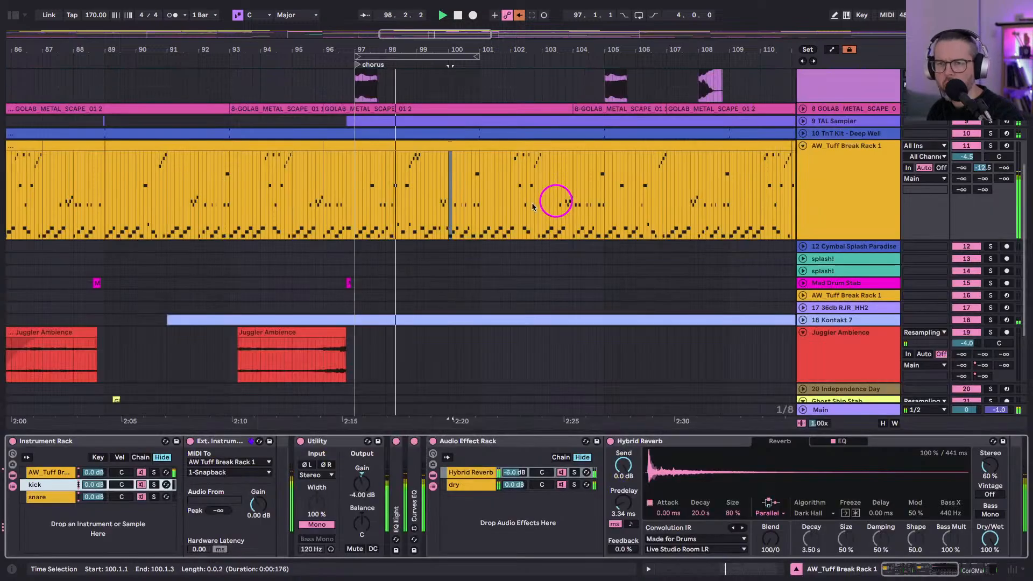
# Reopen the chorus reese bass clip and shorten the C2 note at 9.1.3 to end at 11.1.3.
pyautogui.scroll(5, 483, 219)
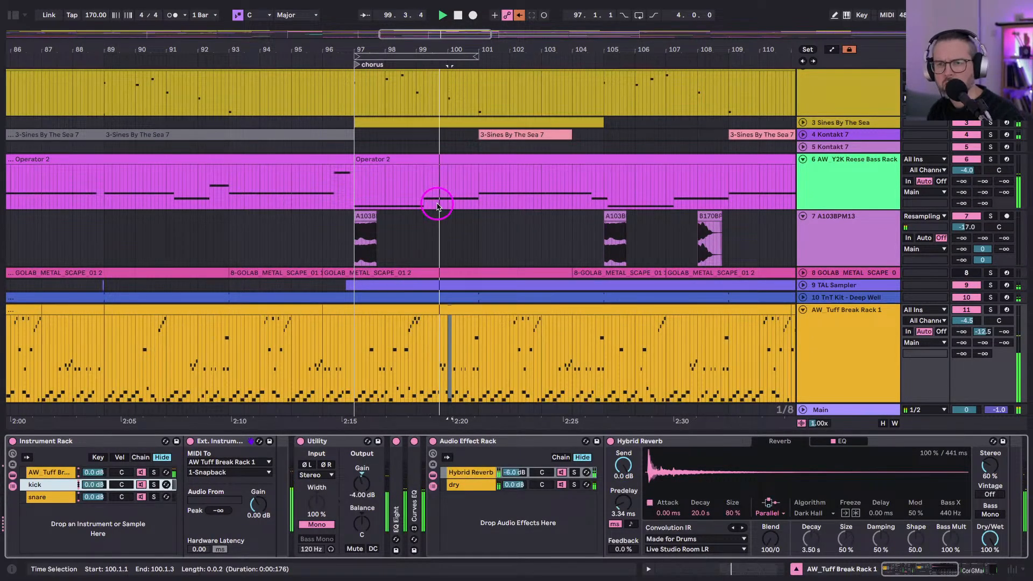
pyautogui.hscroll(4, 447, 205)
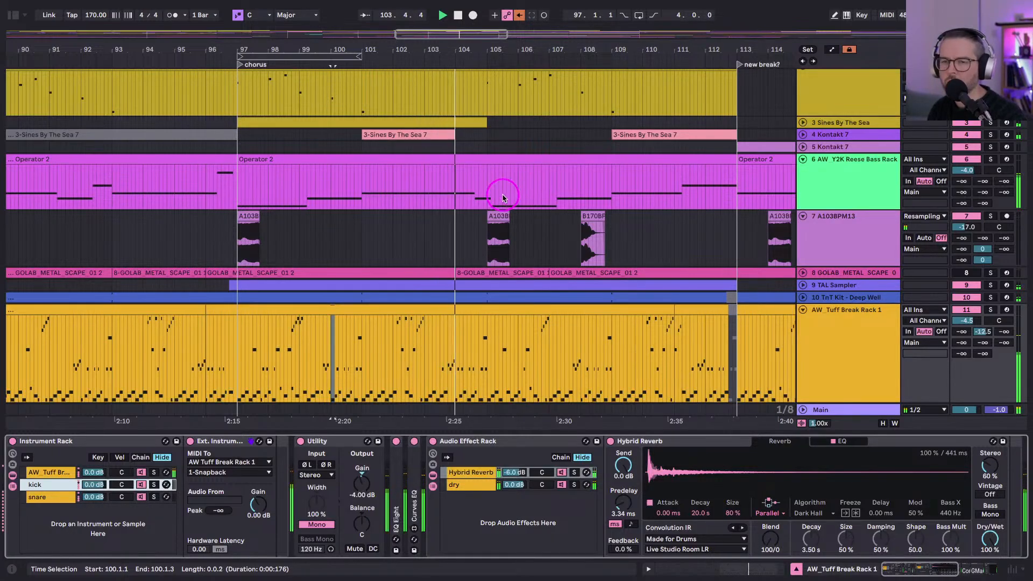
pyautogui.doubleClick(441, 158)
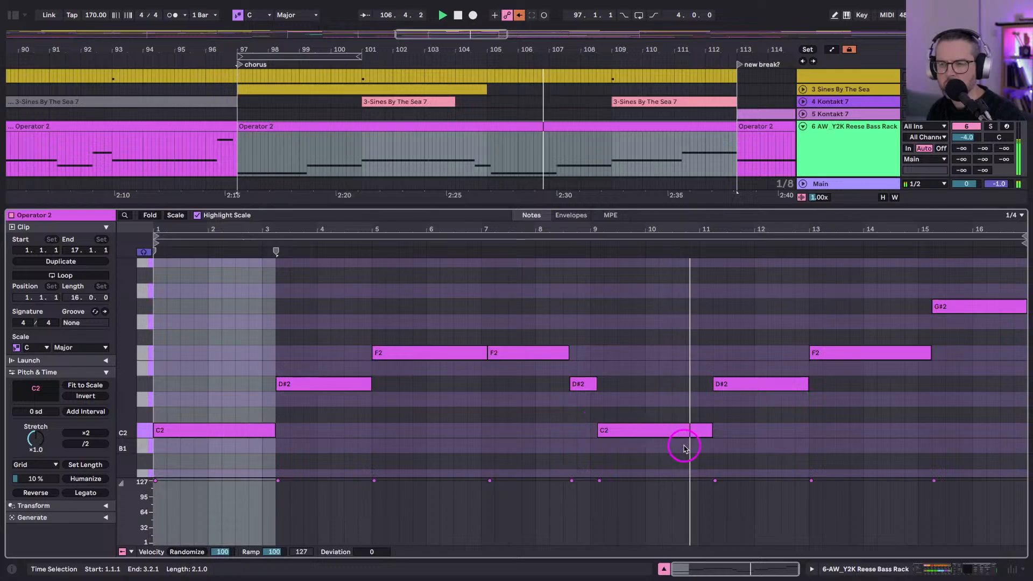
pyautogui.click(711, 432)
pyautogui.hotkey('ctrl', '1')
pyautogui.moveTo(712, 431); pyautogui.dragTo(705, 431)
pyautogui.scroll(1, 724, 431)
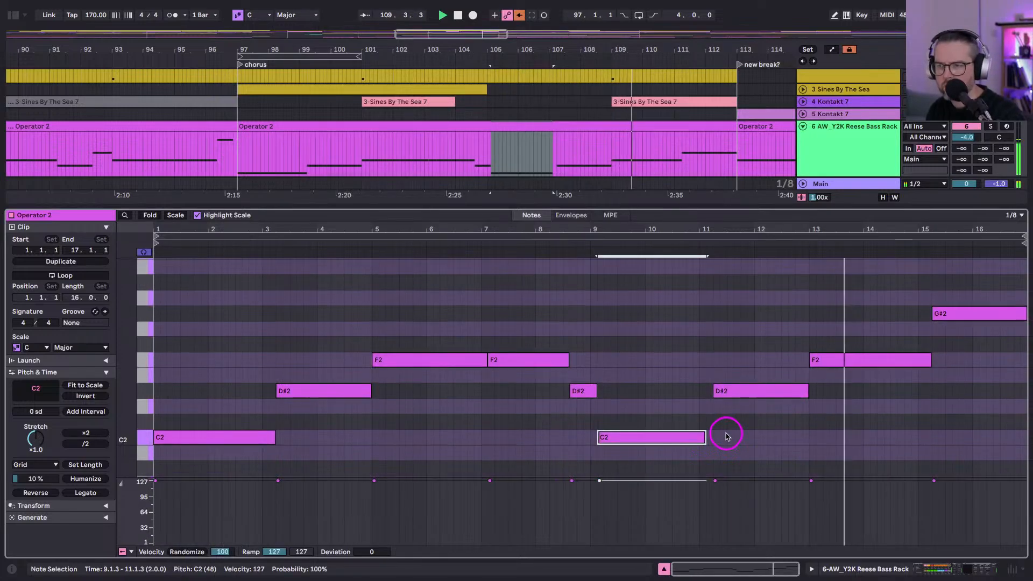
# Deactivate the G#2 note at 15.2.1 and shorten the preceding F2 note to end at 15.1.1.
pyautogui.click(947, 321)
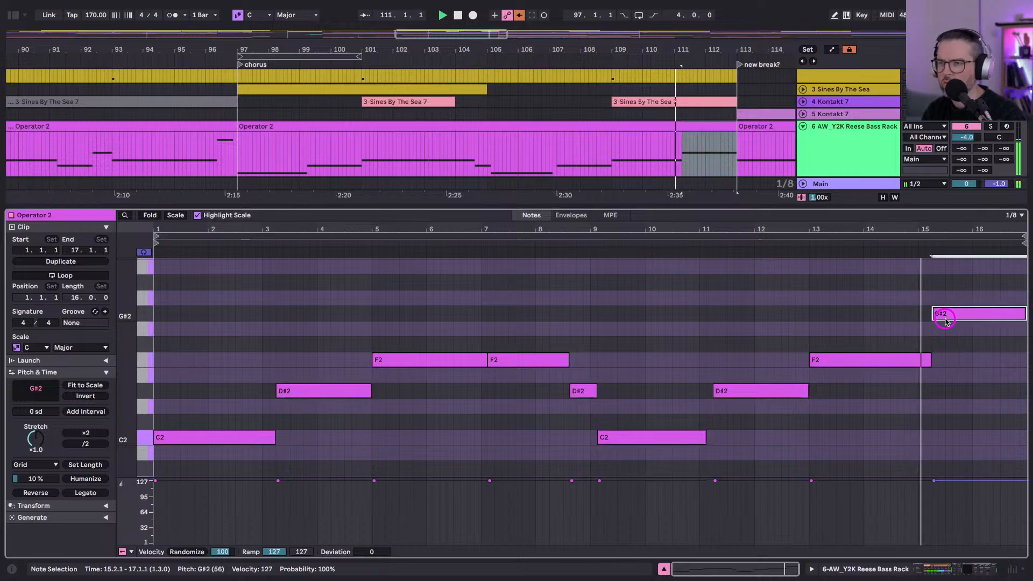
pyautogui.press('0')
pyautogui.click(927, 361)
pyautogui.moveTo(928, 362); pyautogui.dragTo(918, 360)
pyautogui.hotkey('shift', 'Tab')
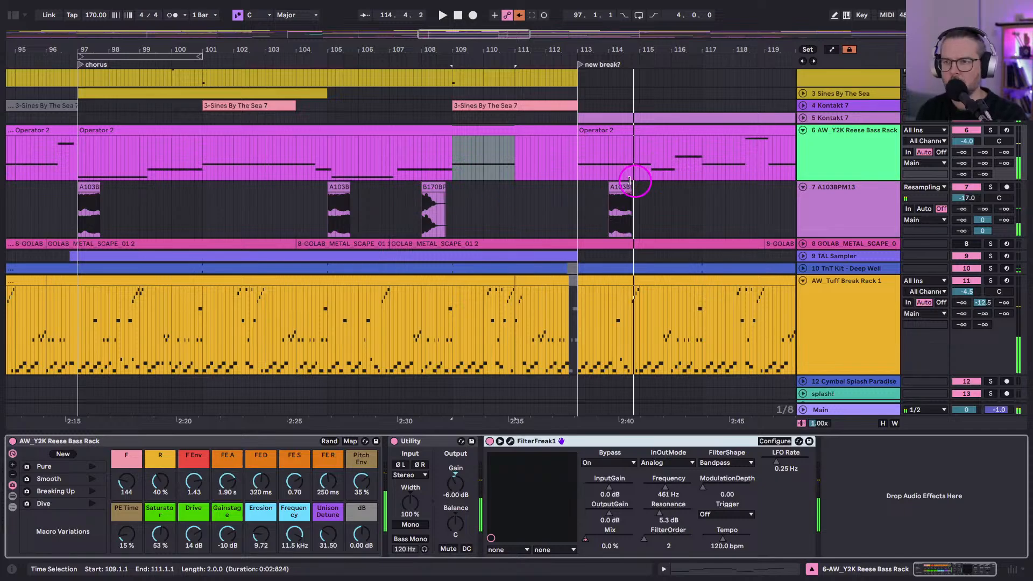
# Delete the A103BPM13 vocal clip at 114.1.1.
pyautogui.press('space')
pyautogui.click(613, 202)
pyautogui.press('Delete')
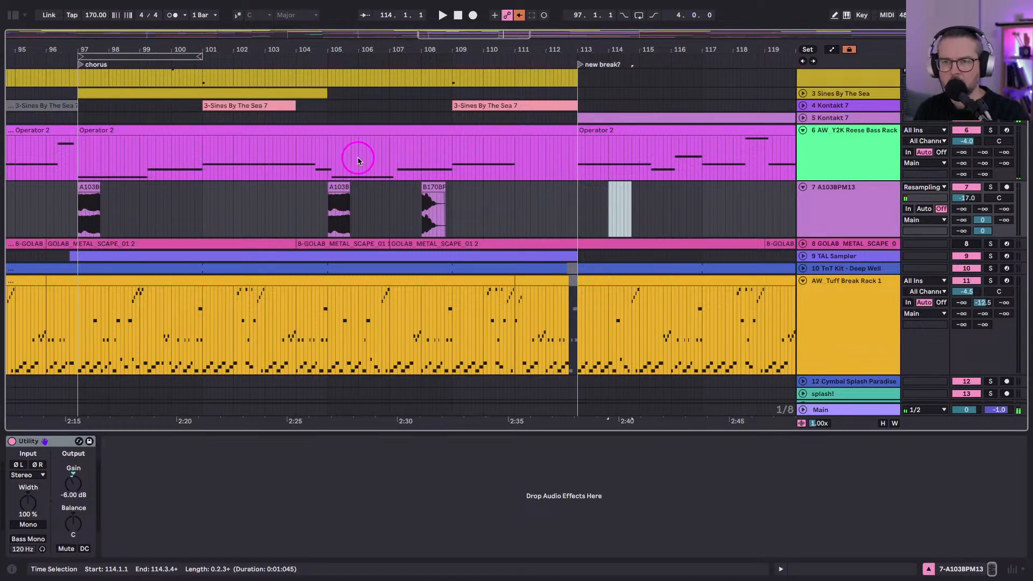
# Deactivate the A103BPM13 vocal clip at the start of the chorus, bar 97, and audition the section.
pyautogui.click(84, 187)
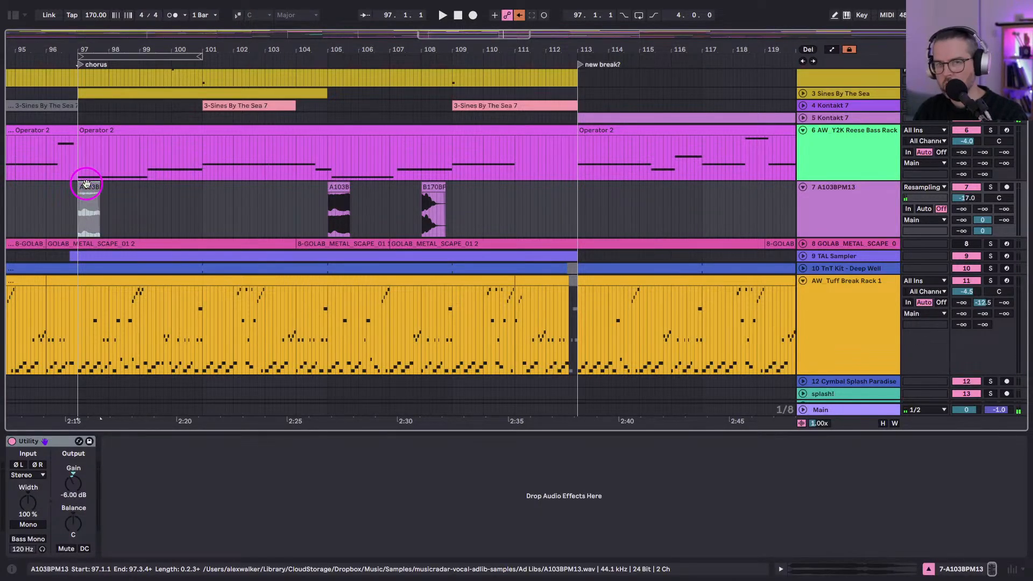
pyautogui.press('space')
pyautogui.moveTo(222, 189); pyautogui.dragTo(204, 188)
pyautogui.press('super+z')
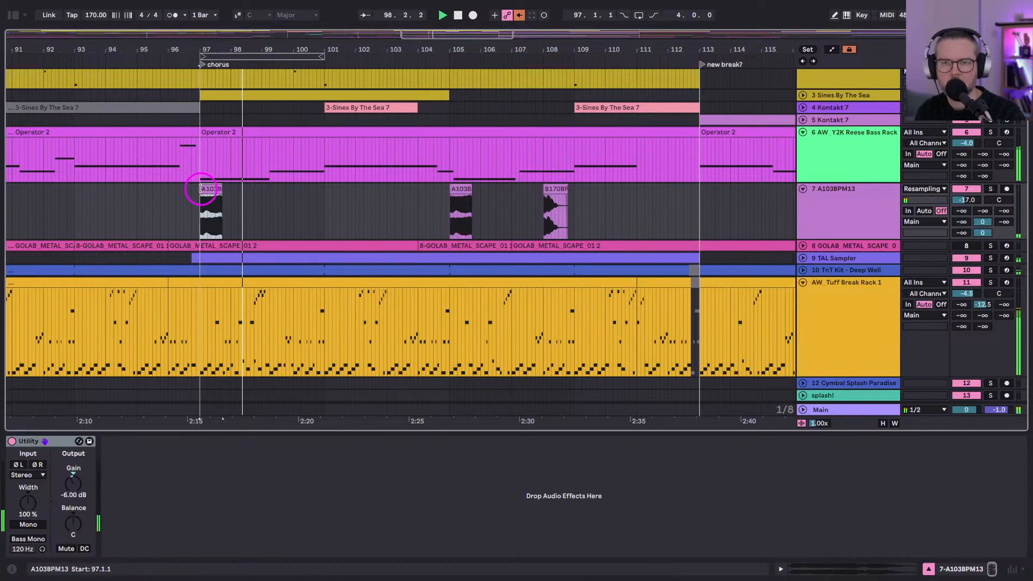
pyautogui.click(208, 202)
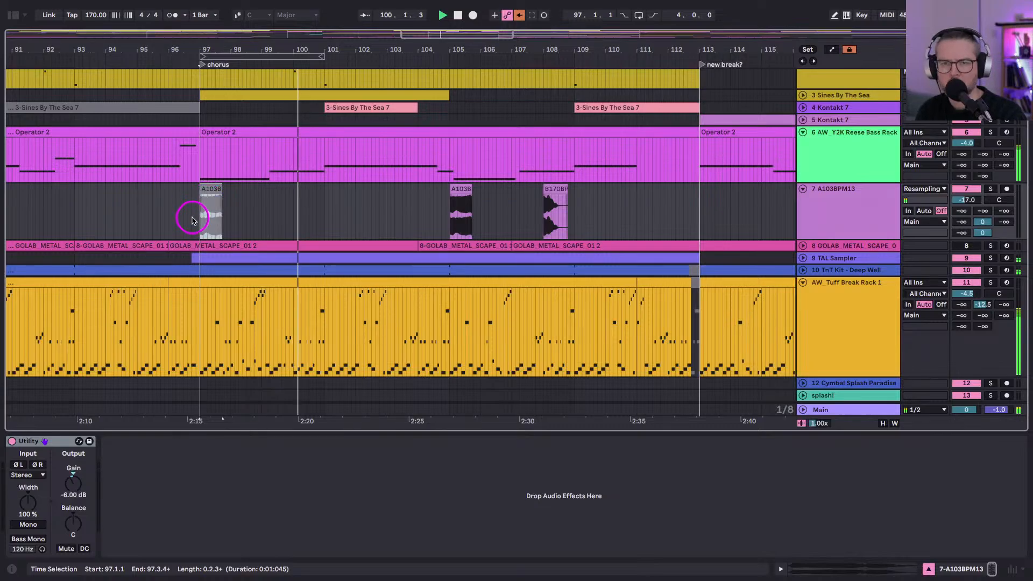
pyautogui.click(174, 212)
# Reopen the chorus break clip and check its slice pattern from bar 17 to bar 21 during playback.
pyautogui.scroll(-2, 166, 207)
pyautogui.hscroll(-1, 166, 207)
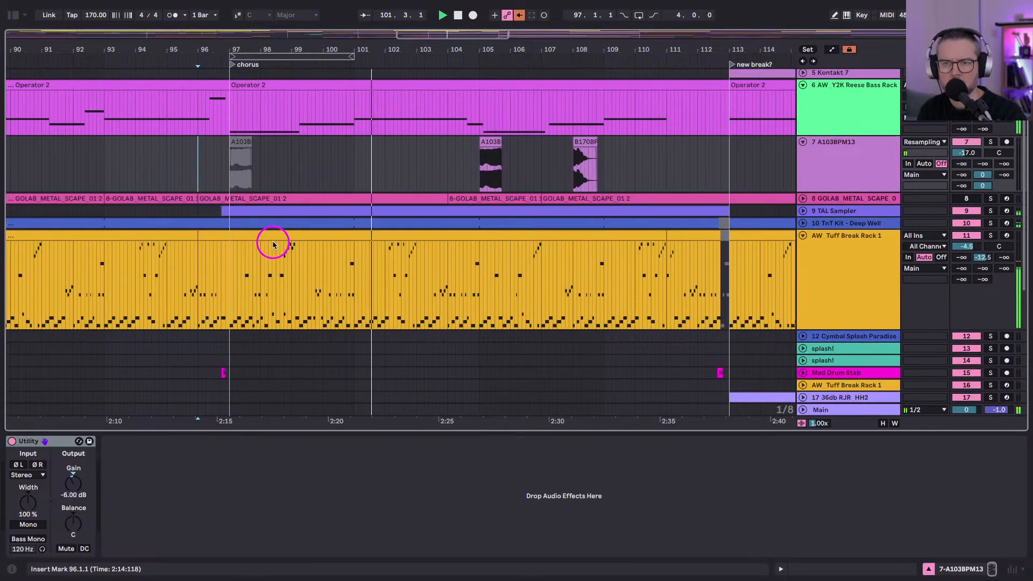
pyautogui.click(273, 245)
pyautogui.doubleClick(272, 237)
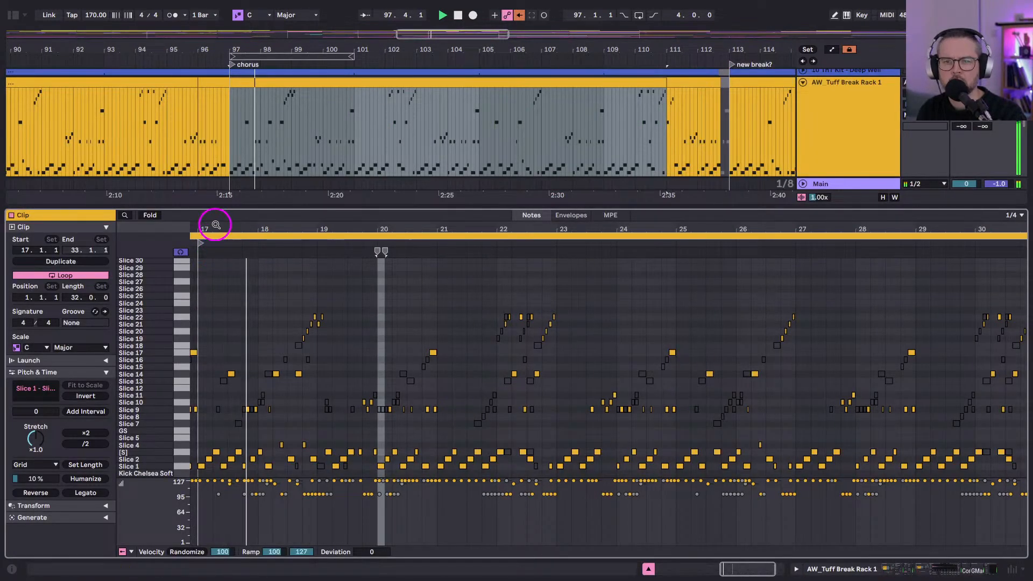
pyautogui.moveTo(215, 225); pyautogui.dragTo(215, 253)
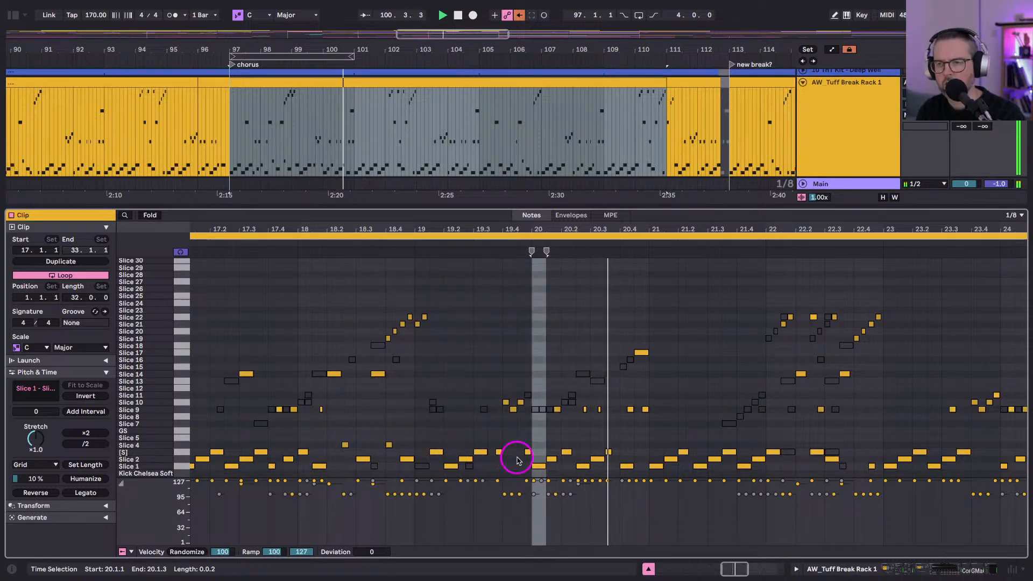
pyautogui.hotkey('shift', 'Tab')
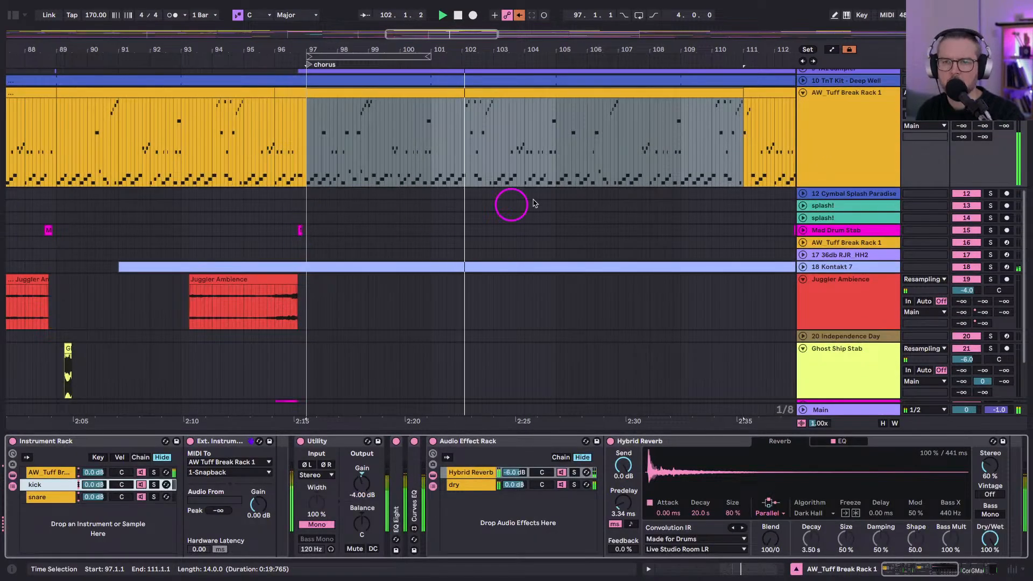
# Copy the three-bar splash! 2 clip from bar 70 to 110.1.1 on the same track, ending at the new break.
pyautogui.moveTo(452, 43); pyautogui.dragTo(166, 256)
pyautogui.click(150, 218)
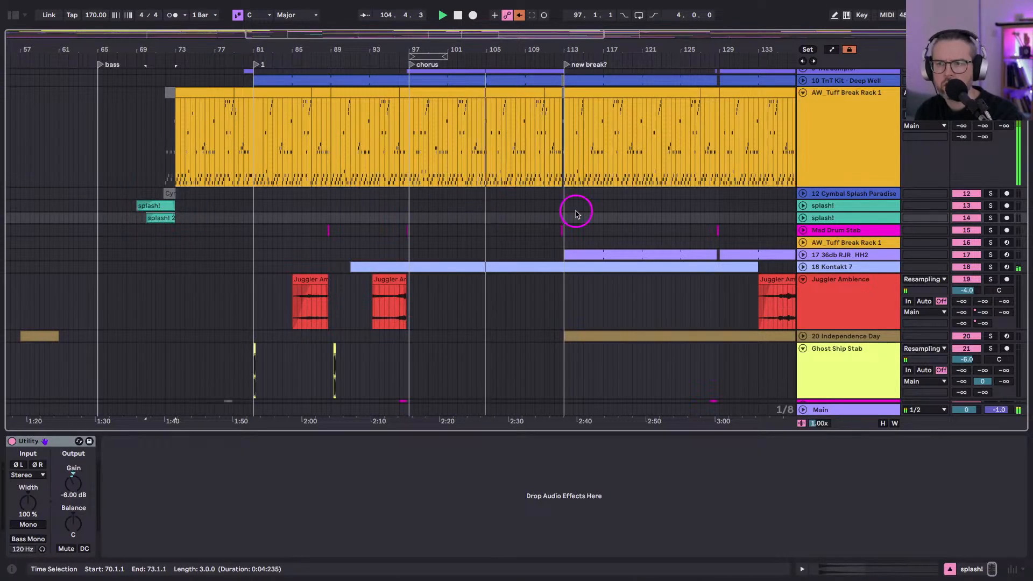
pyautogui.click(535, 219)
pyautogui.press('super+v')
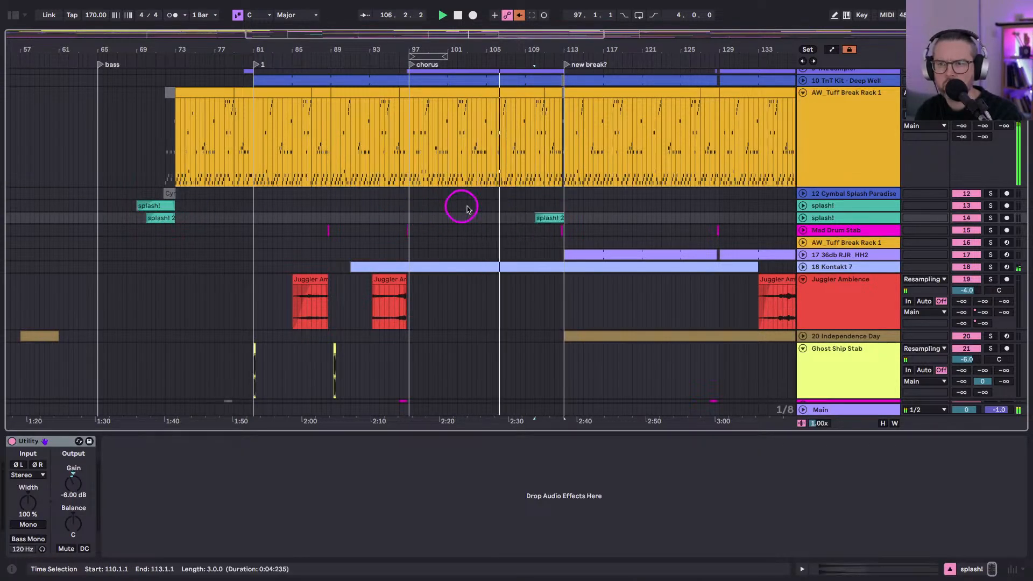
# Unfold the splash track and add a short fade-in to the copied clip at bar 110.
pyautogui.click(802, 218)
pyautogui.click(547, 219)
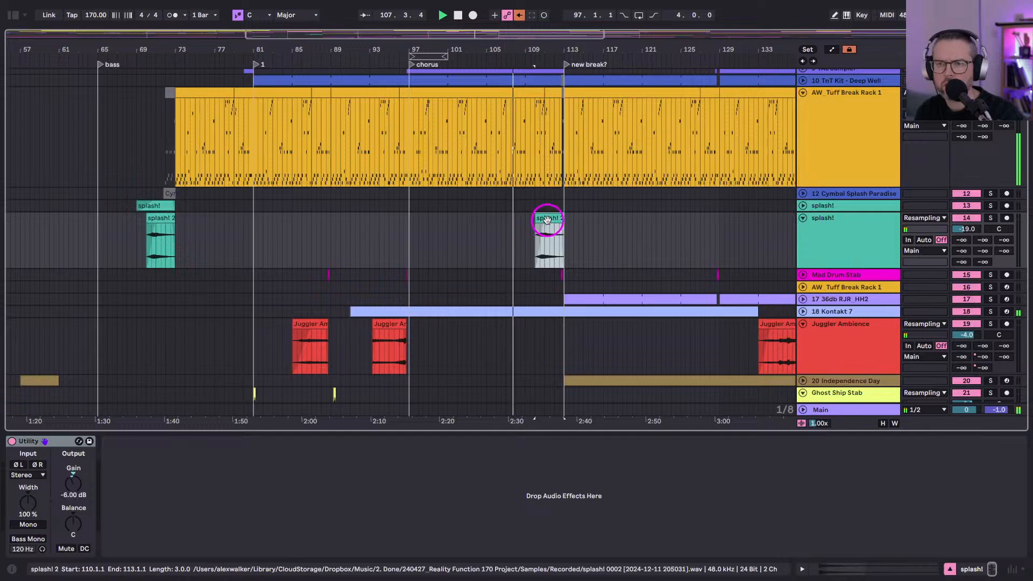
pyautogui.click(545, 226)
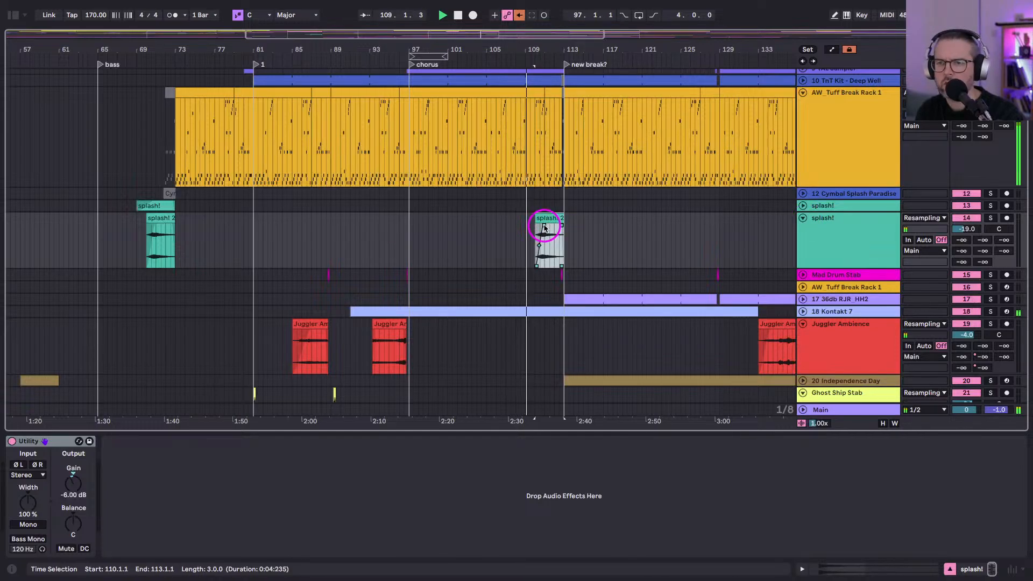
pyautogui.scroll(5, 543, 227)
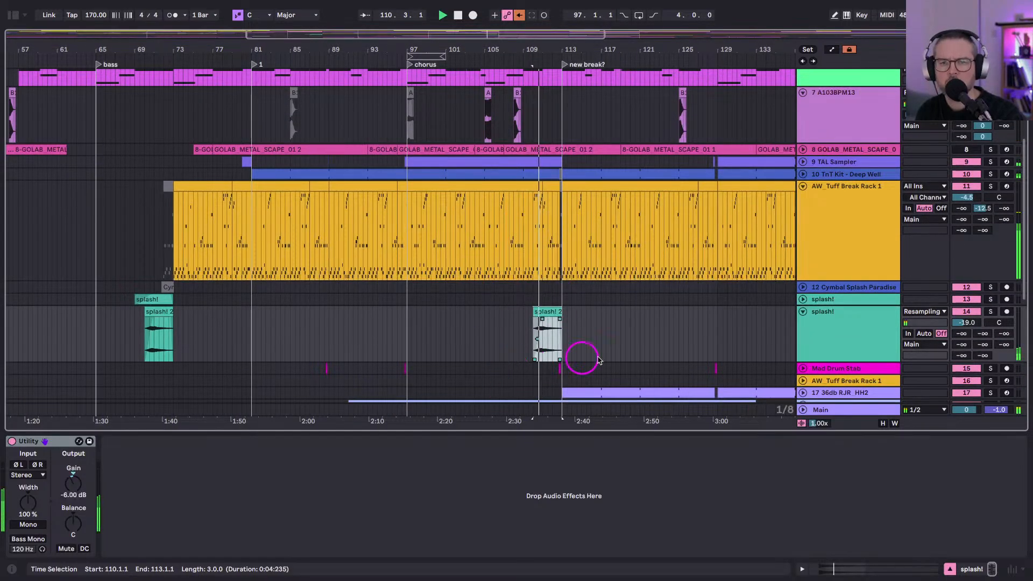
# Move the copied three-bar splash! 2 clip so it starts at 112.1.1 and overlaps the new break.
pyautogui.moveTo(544, 314)
pyautogui.mouseDown()
pyautogui.moveTo(554, 323)
pyautogui.moveTo(560, 309)
pyautogui.moveTo(556, 329)
pyautogui.moveTo(564, 314)
pyautogui.mouseUp()
pyautogui.click(563, 314)
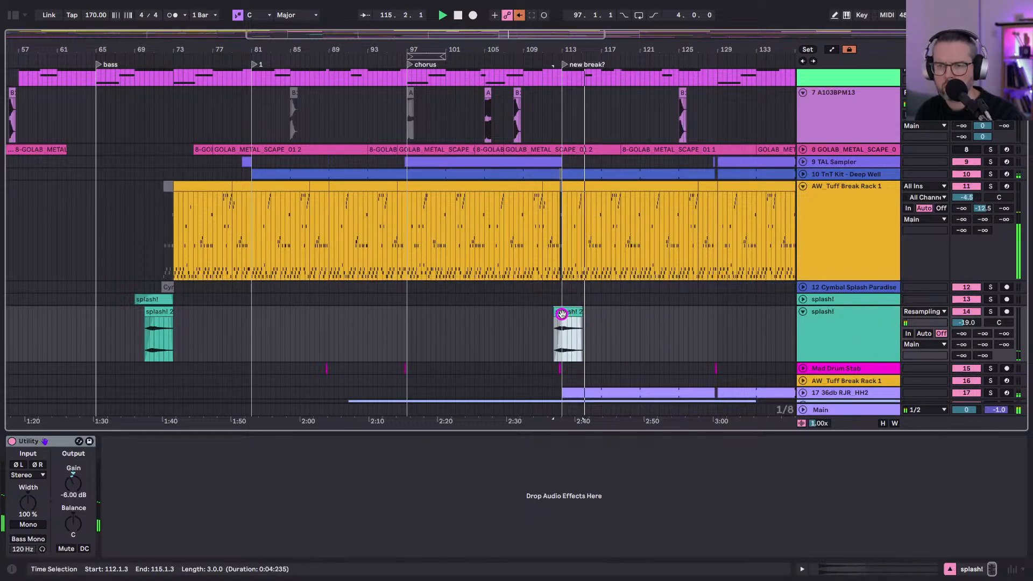
pyautogui.moveTo(562, 313); pyautogui.dragTo(561, 310)
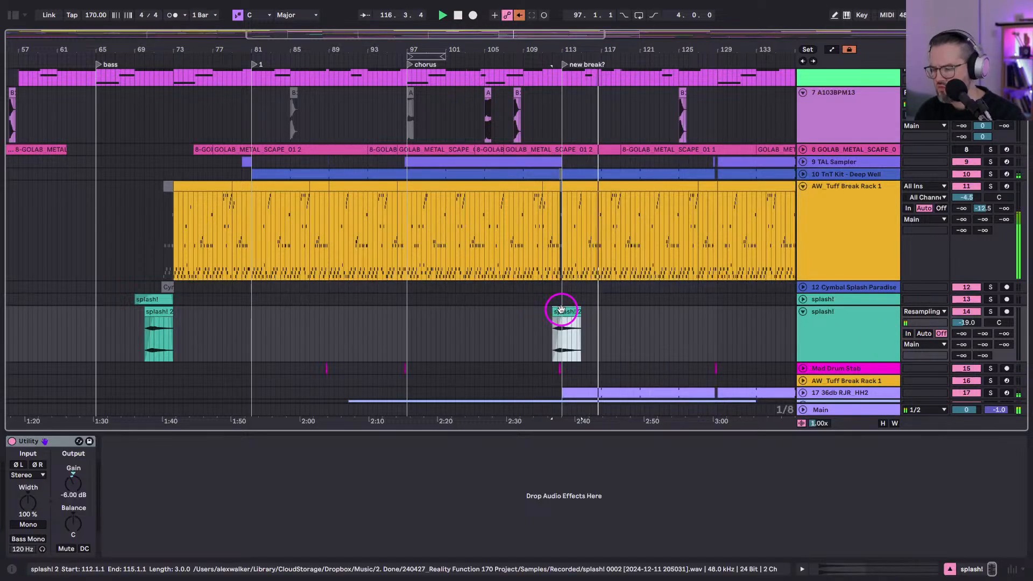
# Unfold the X files track to show its clips around the new break.
pyautogui.scroll(-10, 555, 328)
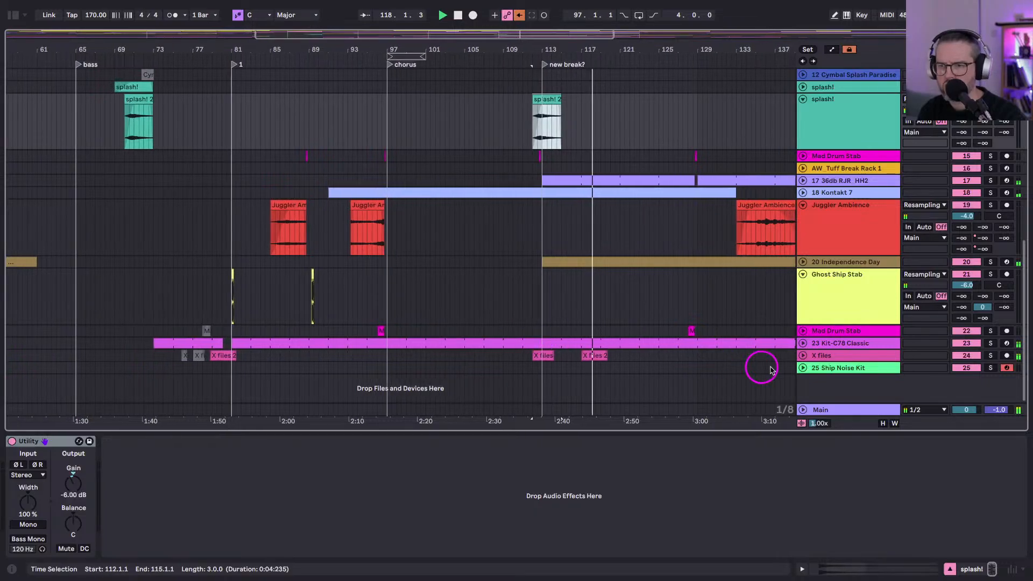
pyautogui.click(803, 355)
pyautogui.scroll(10, 619, 388)
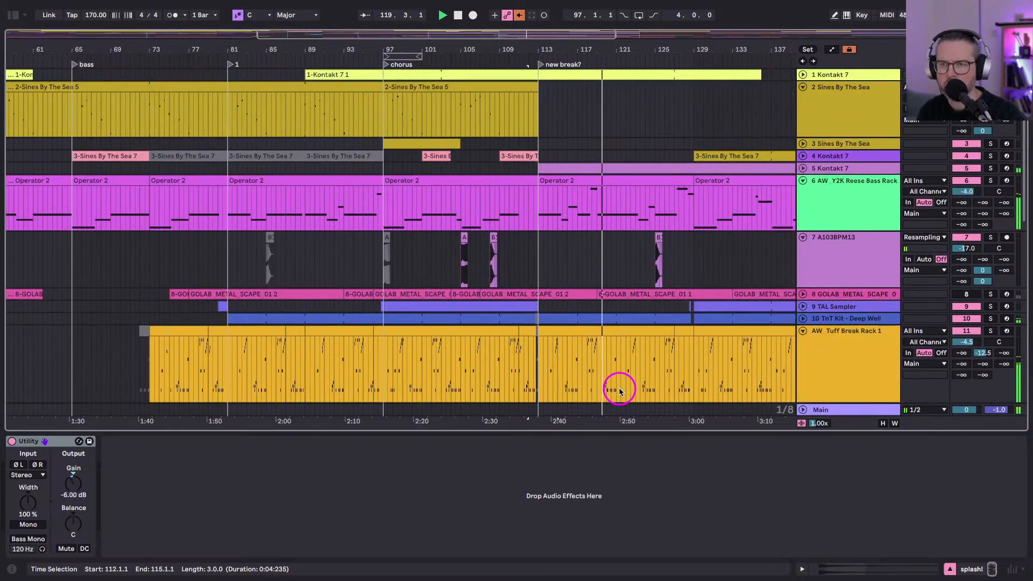
# Audition the end of the chorus from 106.2.3, unfolding and briefly soloing track 4 Kontakt 7.
pyautogui.click(413, 179)
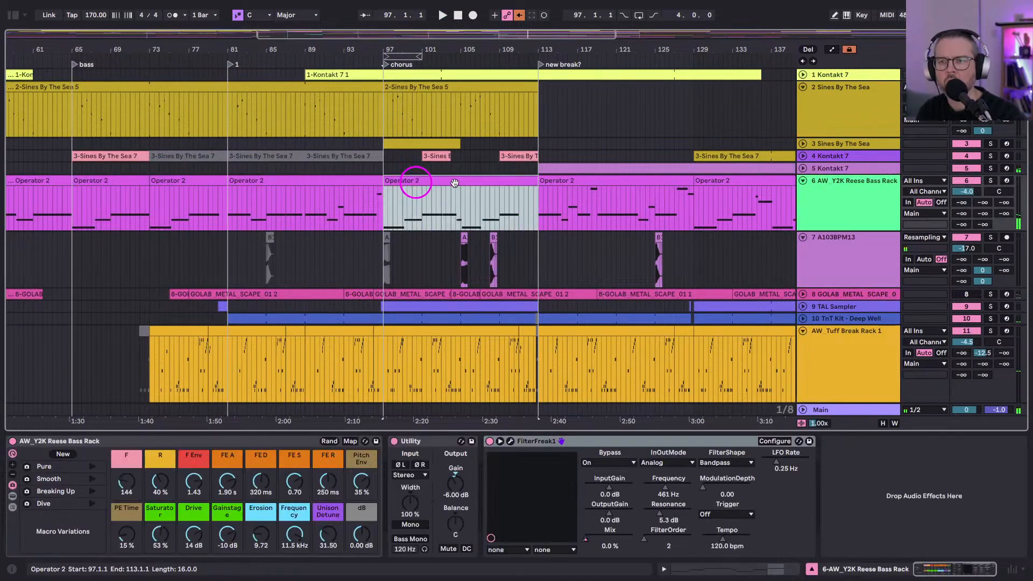
pyautogui.click(474, 211)
pyautogui.press('space')
pyautogui.click(802, 156)
pyautogui.click(492, 201)
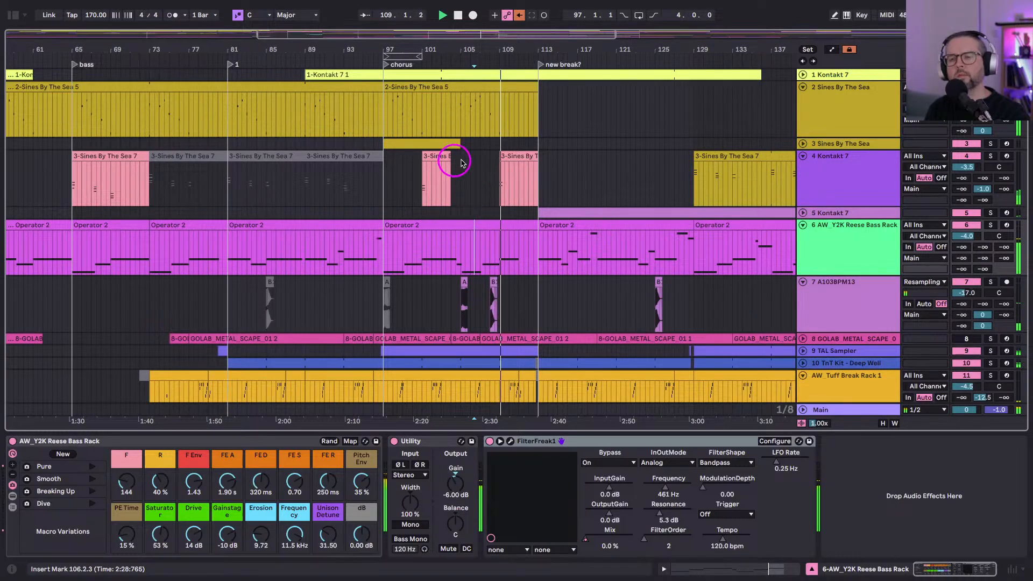
pyautogui.click(990, 156)
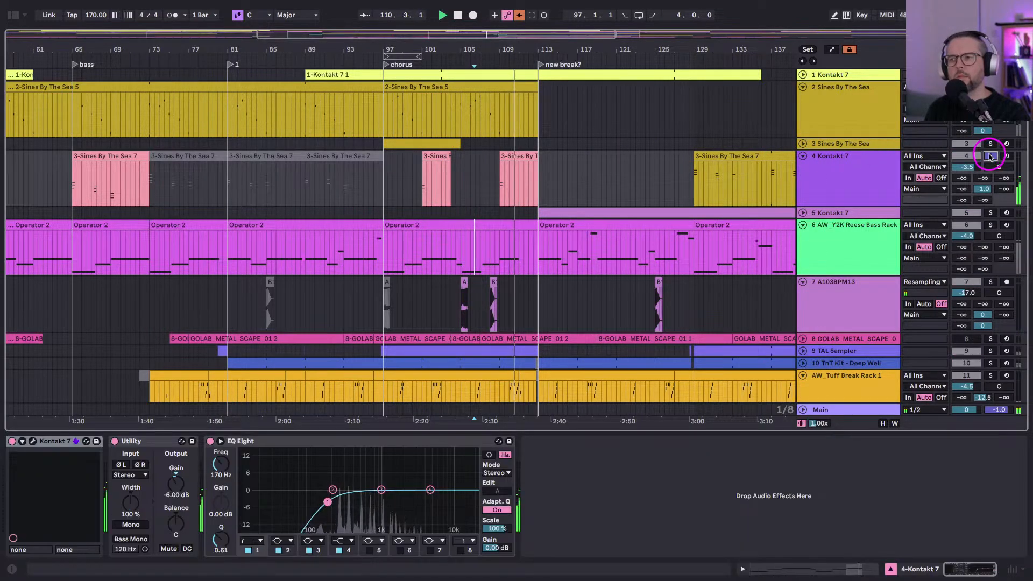
pyautogui.click(533, 197)
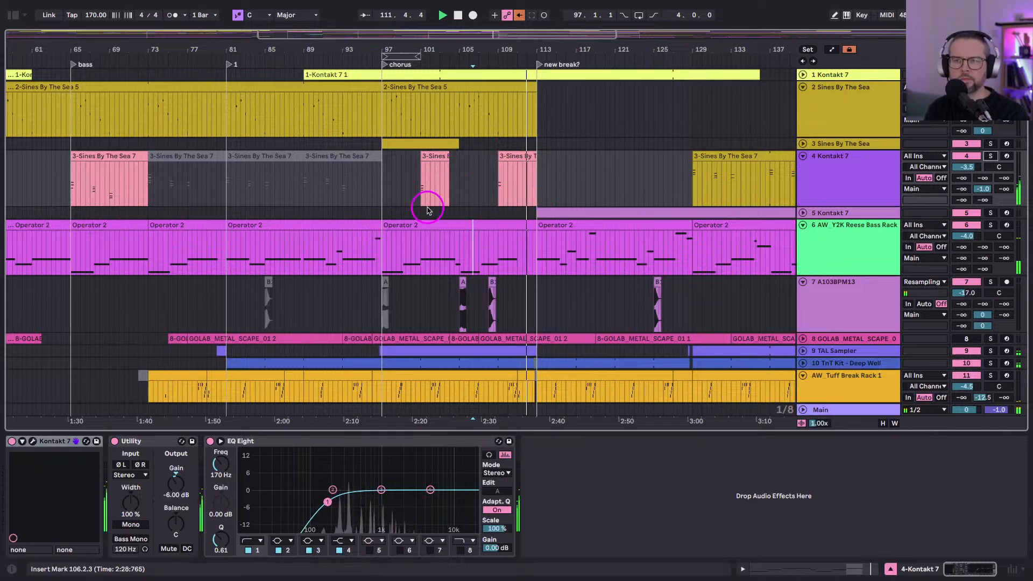
pyautogui.click(323, 157)
# Check the X files 2 clip starting at 112.1.1 against the new break during playback.
pyautogui.scroll(-15, 489, 292)
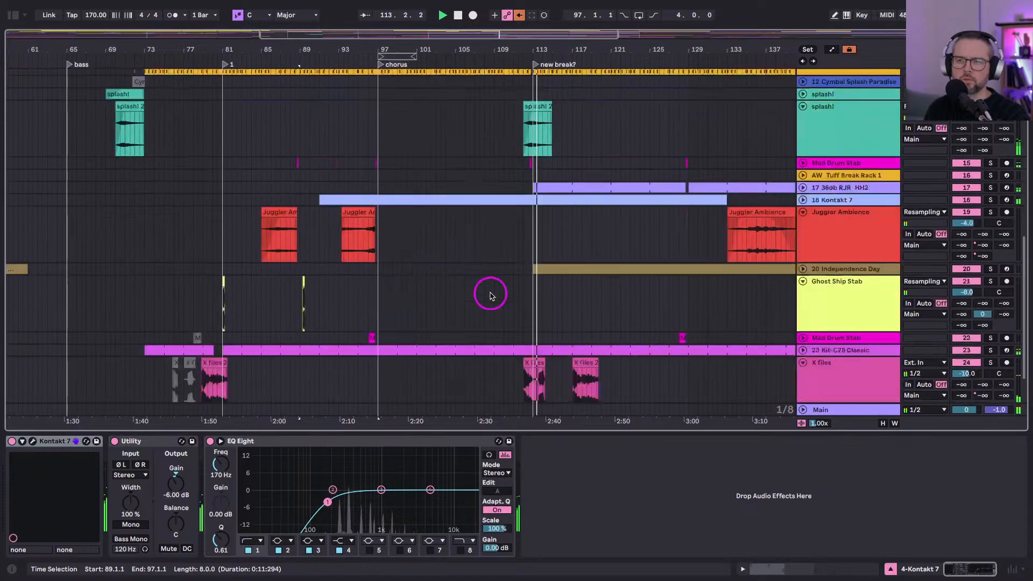
pyautogui.click(567, 311)
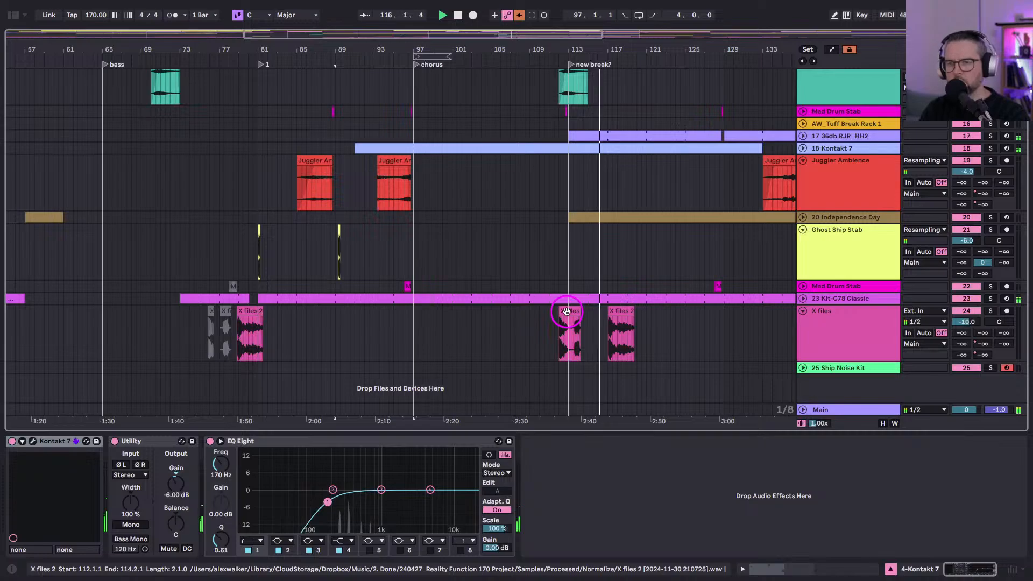
pyautogui.scroll(15, 567, 310)
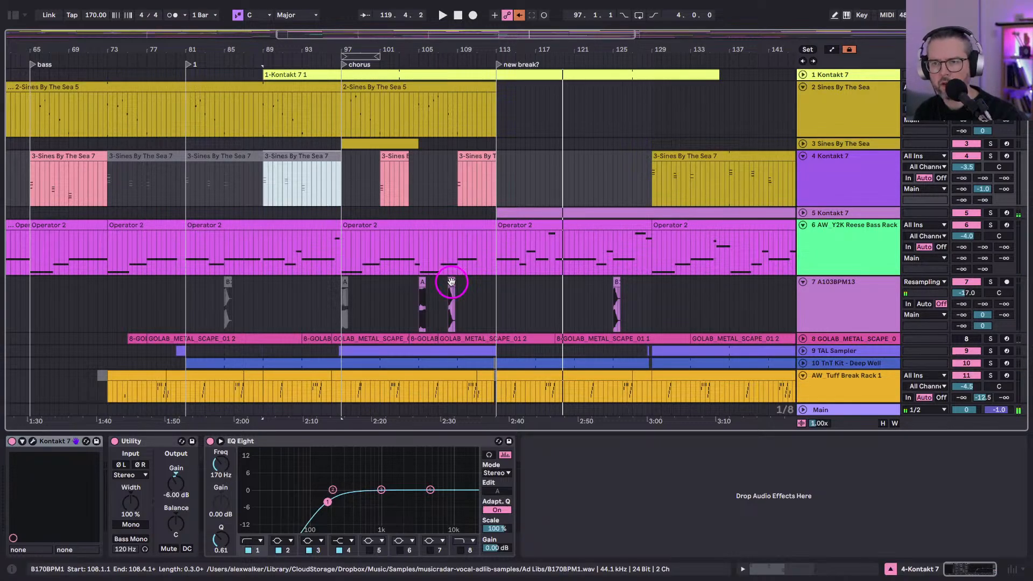
# Delete the GOLAB_METAL_SCAPE_01 track from the arrangement.
pyautogui.scroll(-5, 452, 282)
pyautogui.click(832, 157)
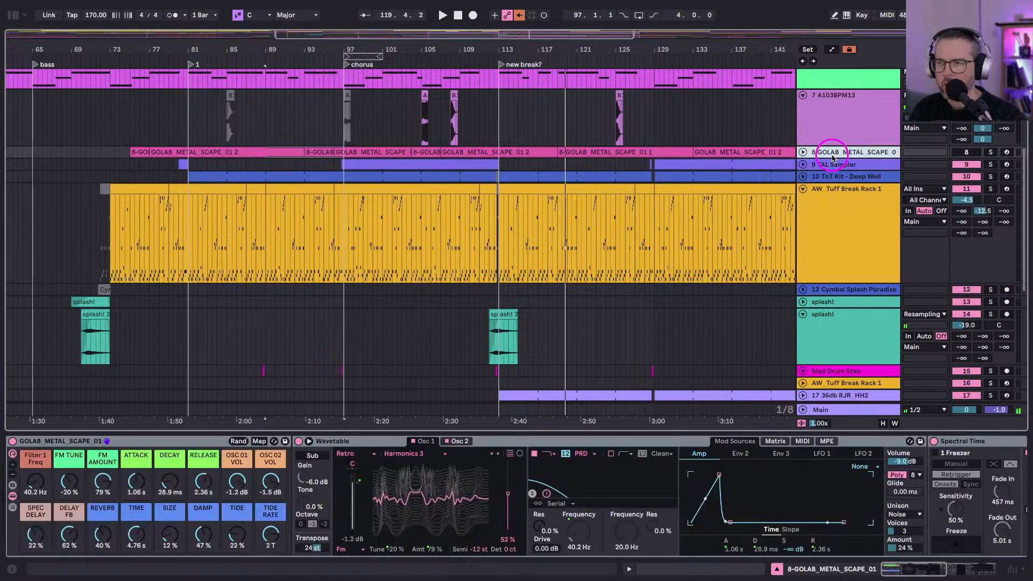
pyautogui.press('Delete')
# Play from the vocal clip at bar 108 and set the A103BPM13 track volume to -13.2 dB.
pyautogui.click(522, 103)
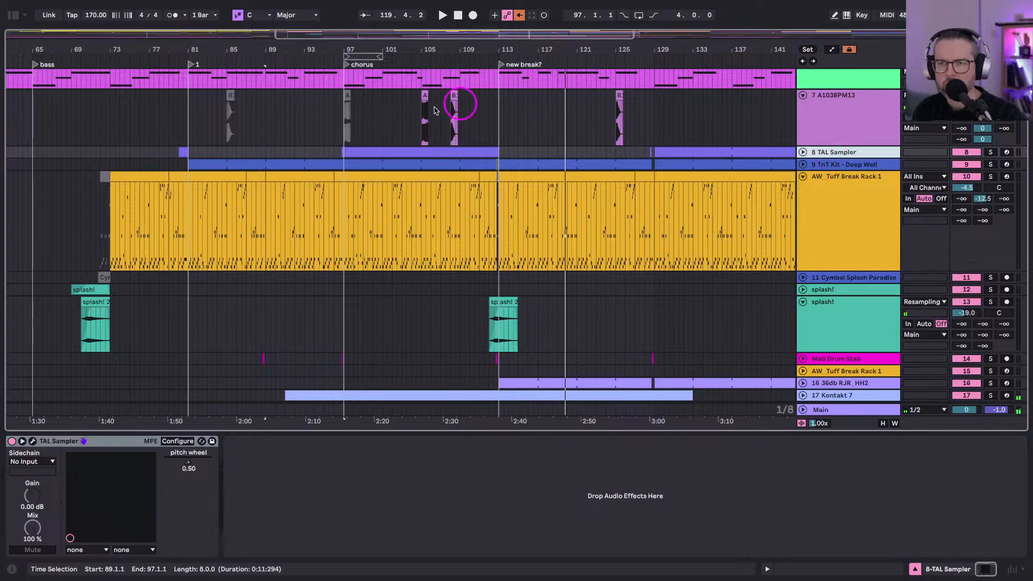
pyautogui.click(459, 111)
pyautogui.press('space')
pyautogui.hscroll(-2, 484, 118)
pyautogui.scroll(2, 683, 167)
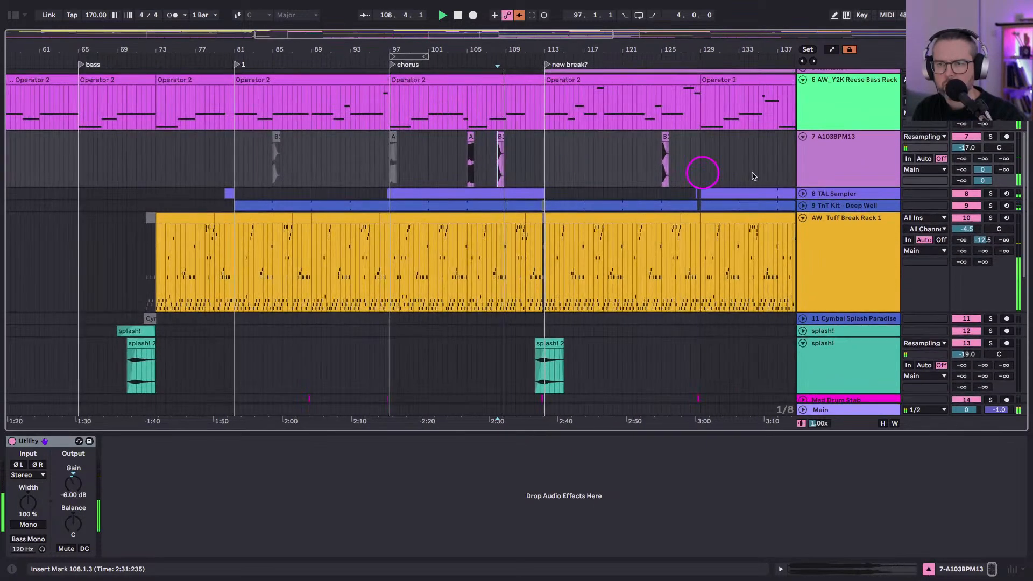
pyautogui.moveTo(969, 163); pyautogui.dragTo(966, 149)
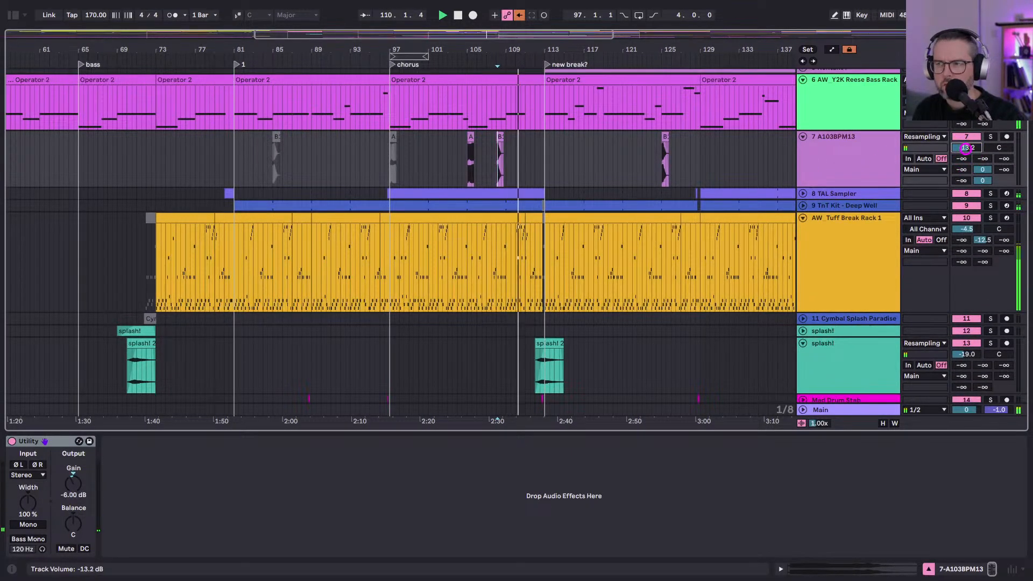
# Unfold the 17 Kontakt 7 track and extend the start of its chord clip back to about bar 84.
pyautogui.scroll(-6, 731, 215)
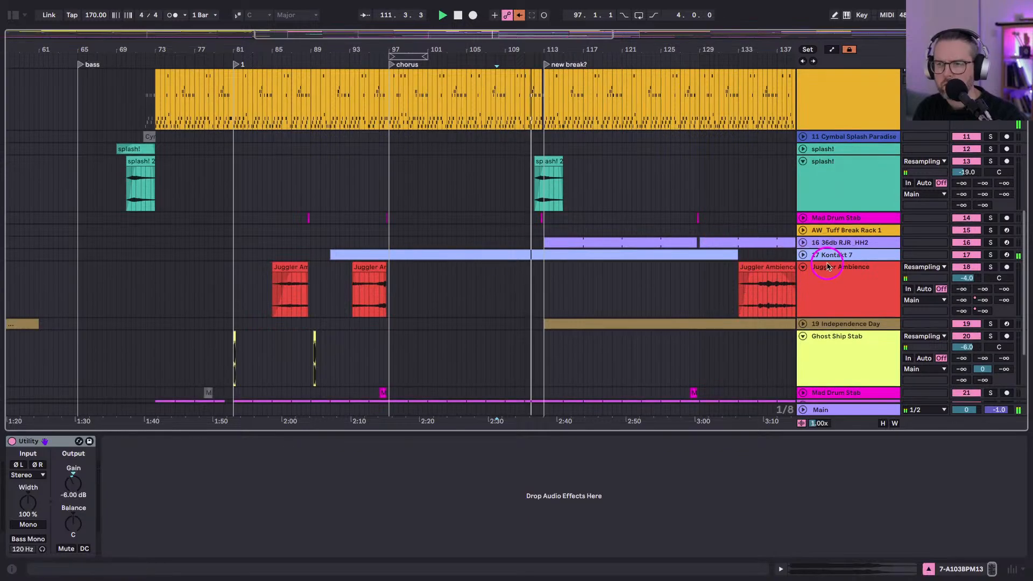
pyautogui.click(804, 256)
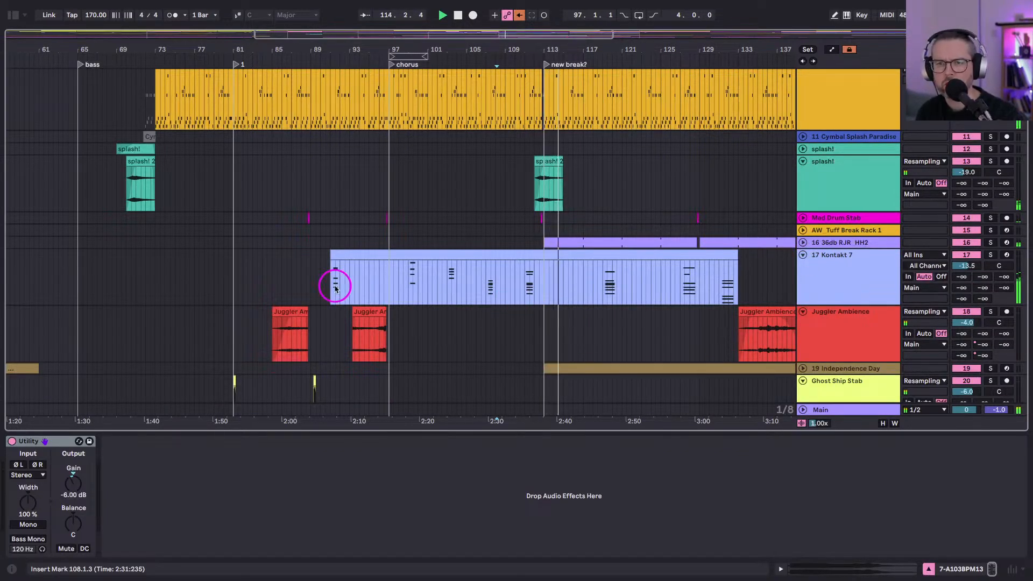
pyautogui.moveTo(332, 283); pyautogui.dragTo(278, 280)
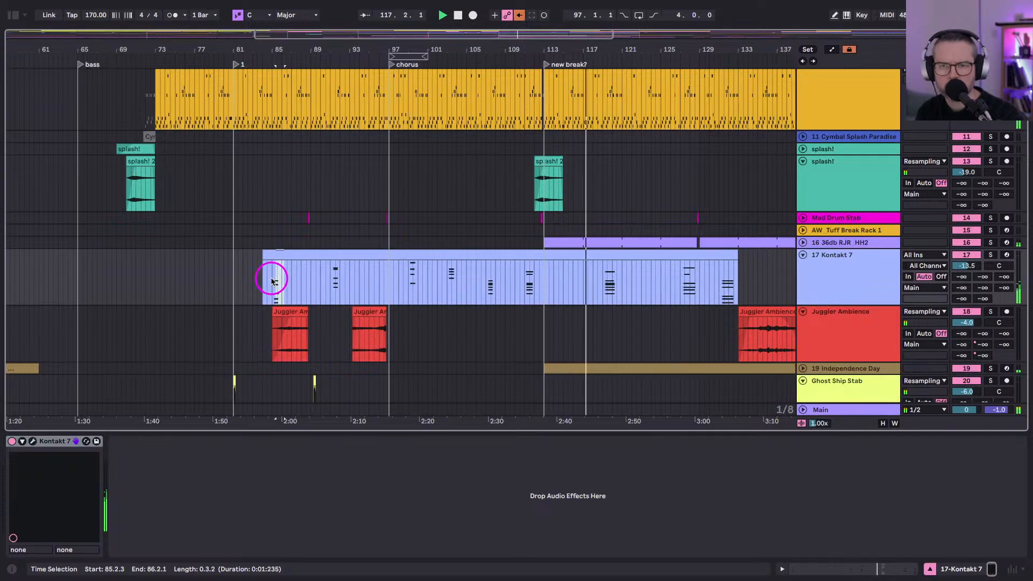
pyautogui.click(263, 255)
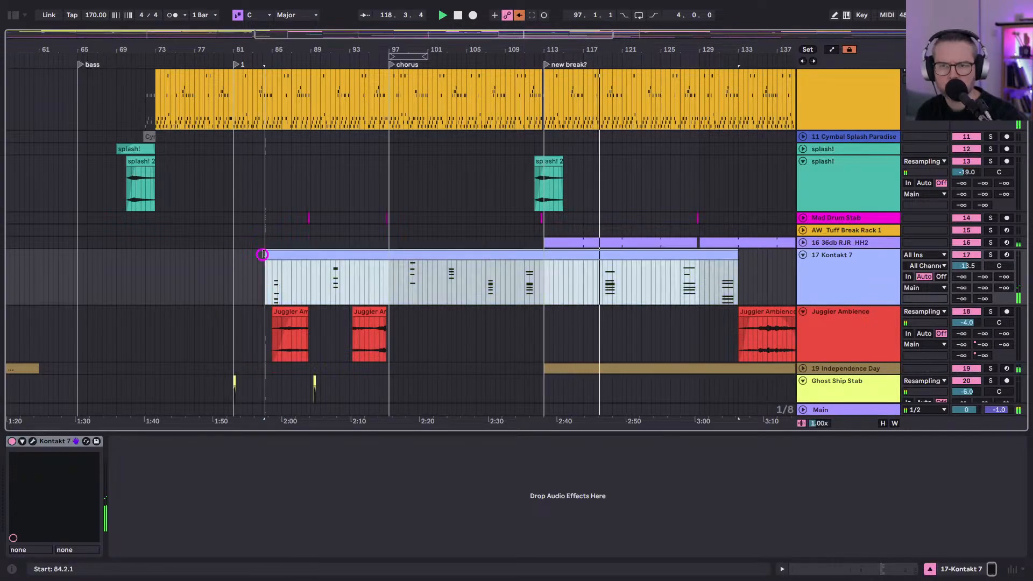
# Widen the grid to 1/2 and align the start of the track 17 Kontakt 7 clip with 84.1.1.
pyautogui.press('super+2')
pyautogui.press('super+2')
pyautogui.moveTo(264, 252); pyautogui.dragTo(261, 251)
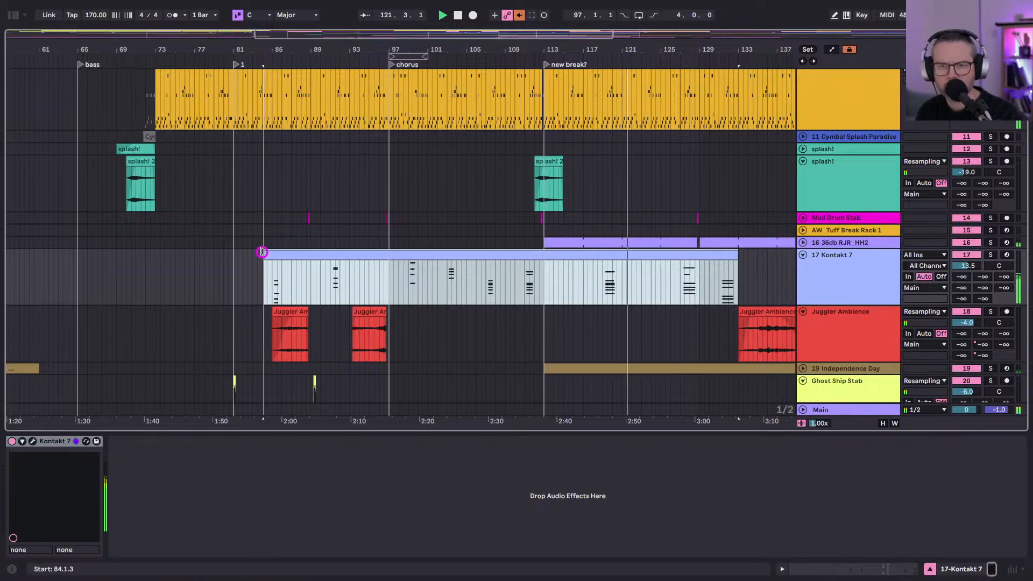
pyautogui.click(278, 284)
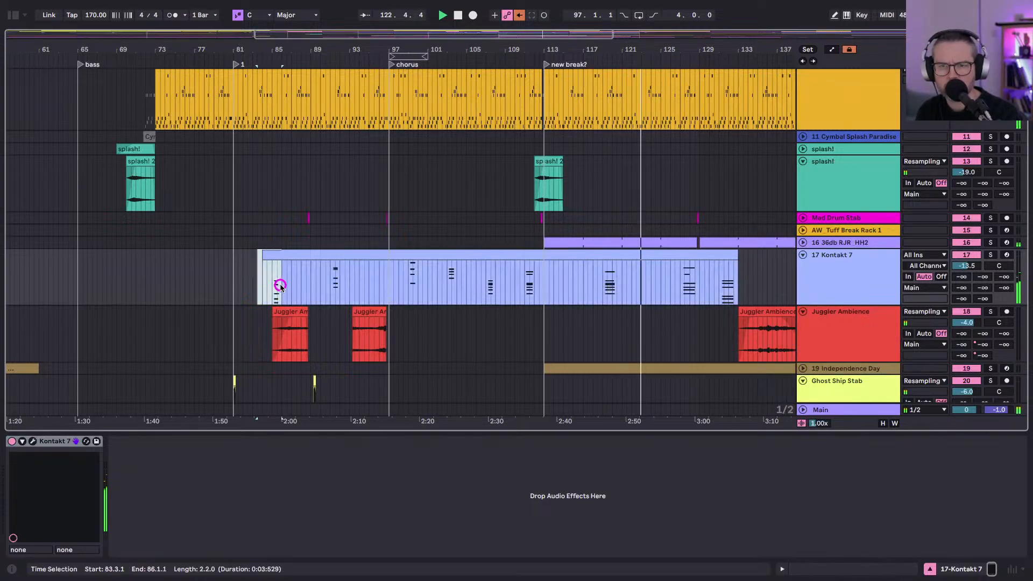
pyautogui.moveTo(281, 287); pyautogui.dragTo(259, 288)
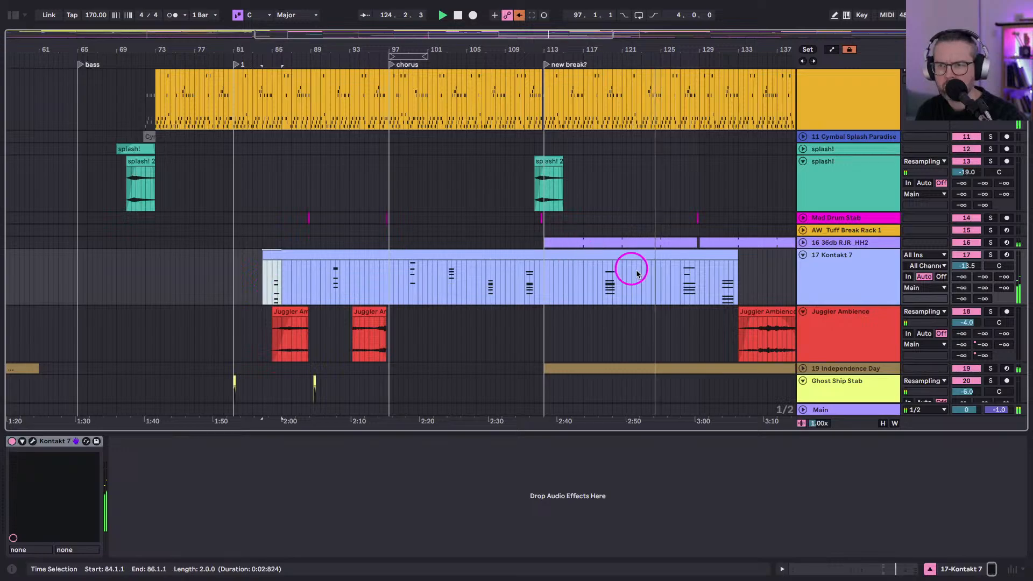
# Paste the opening two-bar chord from 84.1.1 at 129.1.1 on Kontakt 7, deactivating the neighbouring sections at 126.3.1 and 131.1.1.
pyautogui.hscroll(4, 671, 296)
pyautogui.moveTo(589, 286); pyautogui.dragTo(615, 290)
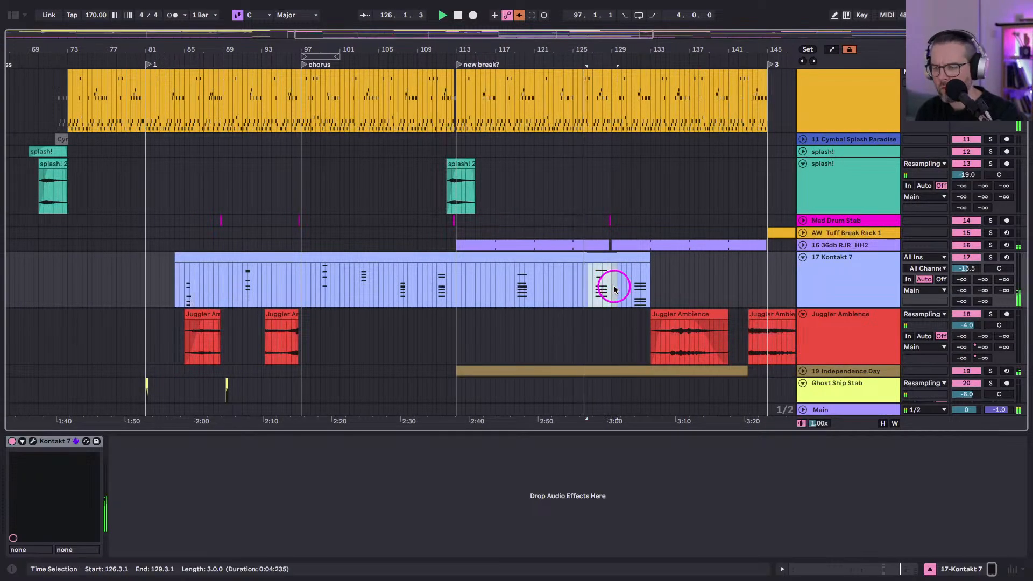
pyautogui.click(620, 255)
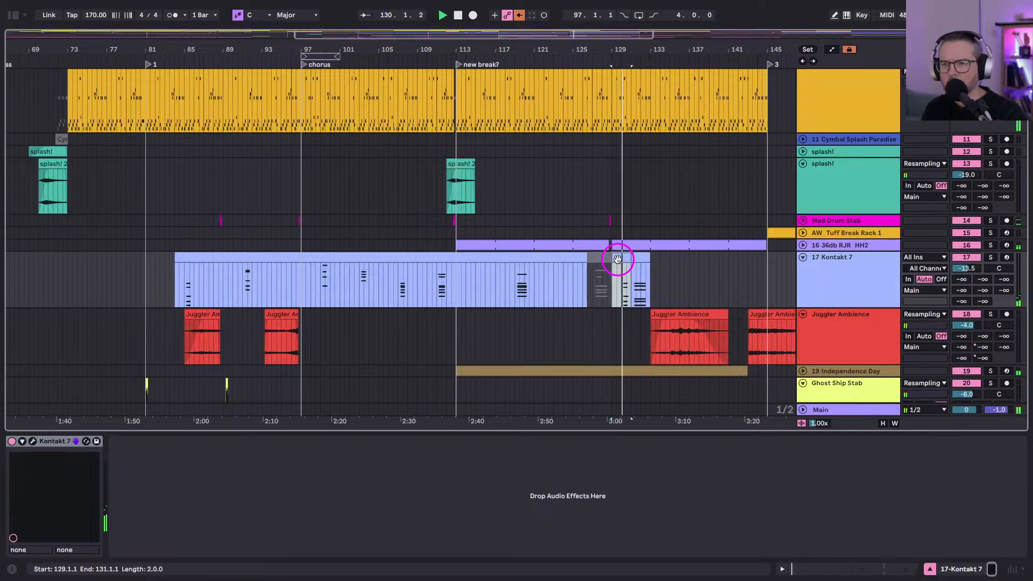
pyautogui.hscroll(3, 630, 260)
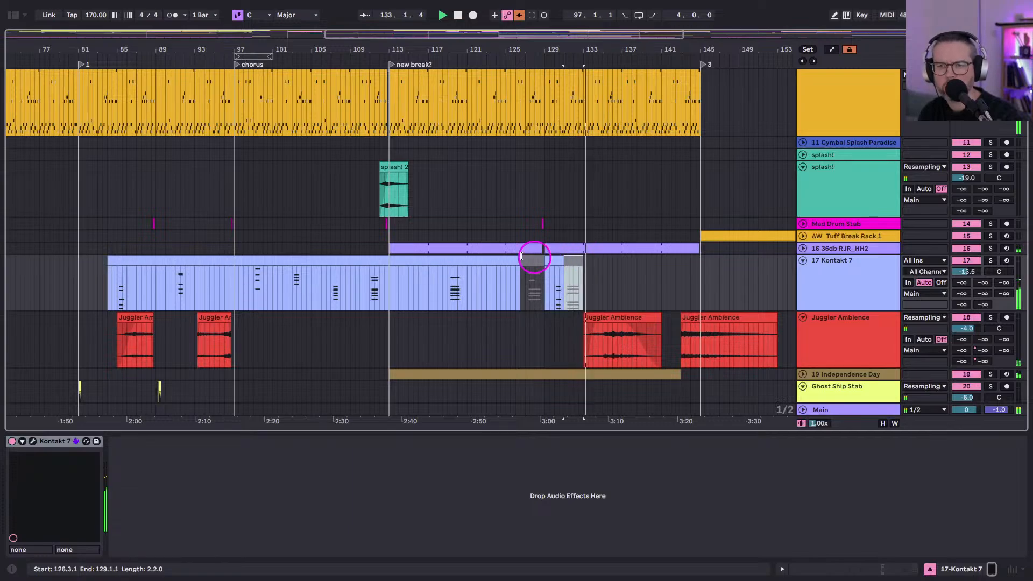
pyautogui.click(554, 261)
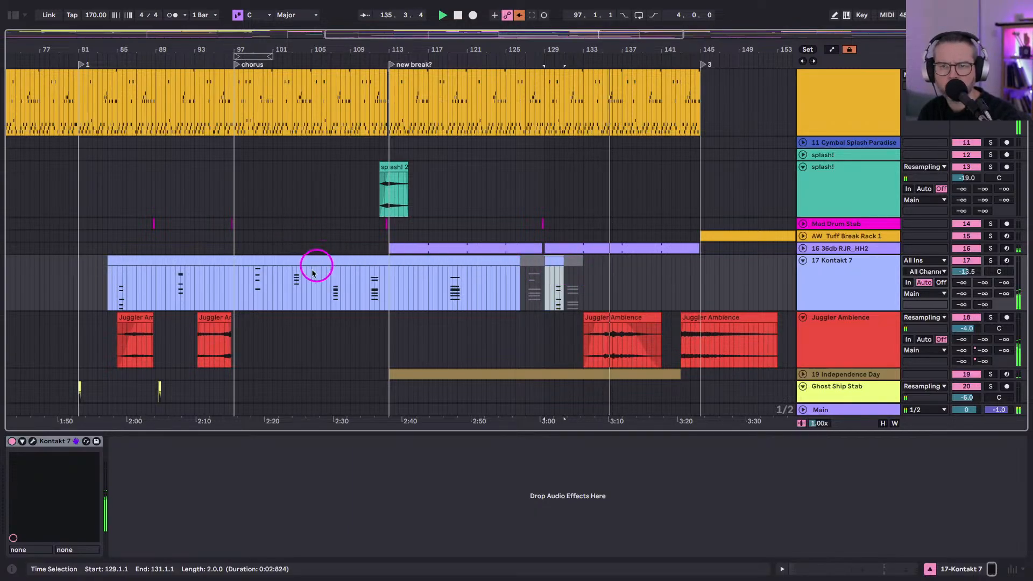
# Copy the one-bar Kontakt 7 chord at 103.1.1 to 138.1.1 on the same track.
pyautogui.click(292, 291)
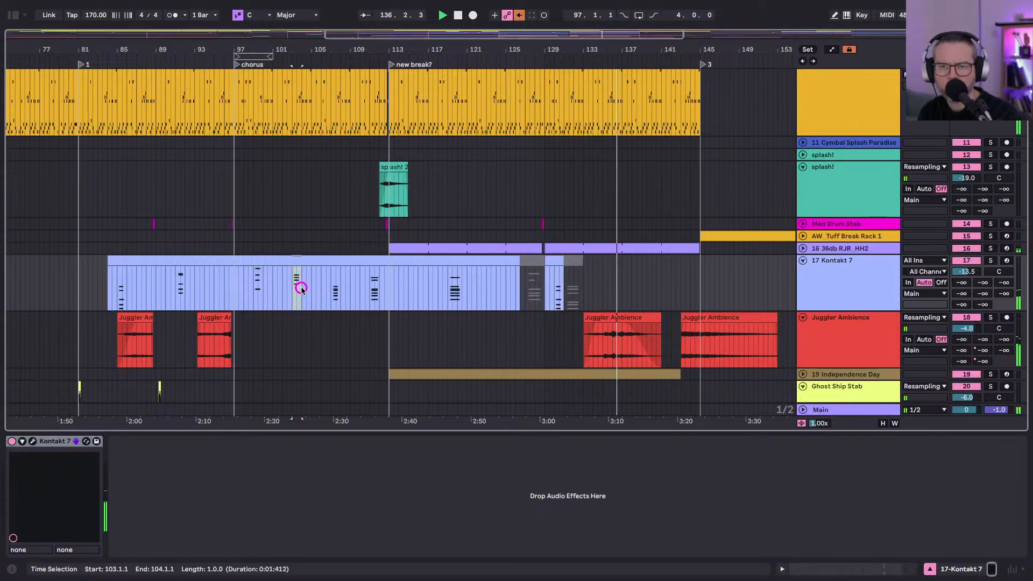
pyautogui.click(637, 281)
pyautogui.click(599, 315)
# Open the copied chord clip at bar 138, lower its G6 and F6 notes by an octave, and audition it.
pyautogui.doubleClick(636, 270)
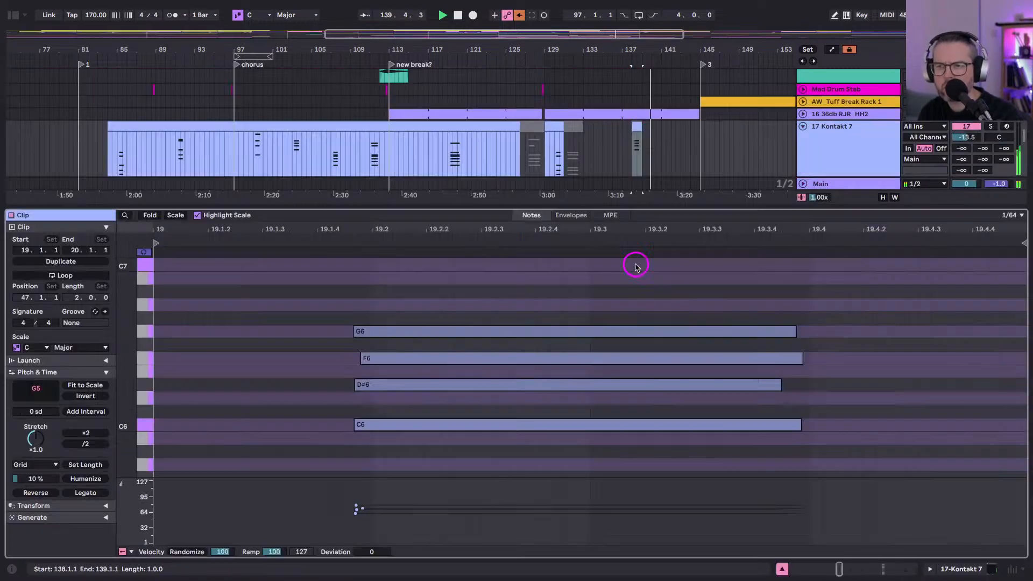
pyautogui.click(450, 331)
pyautogui.moveTo(449, 307); pyautogui.dragTo(448, 360)
pyautogui.hotkey('shift', 'Down')
pyautogui.press('space')
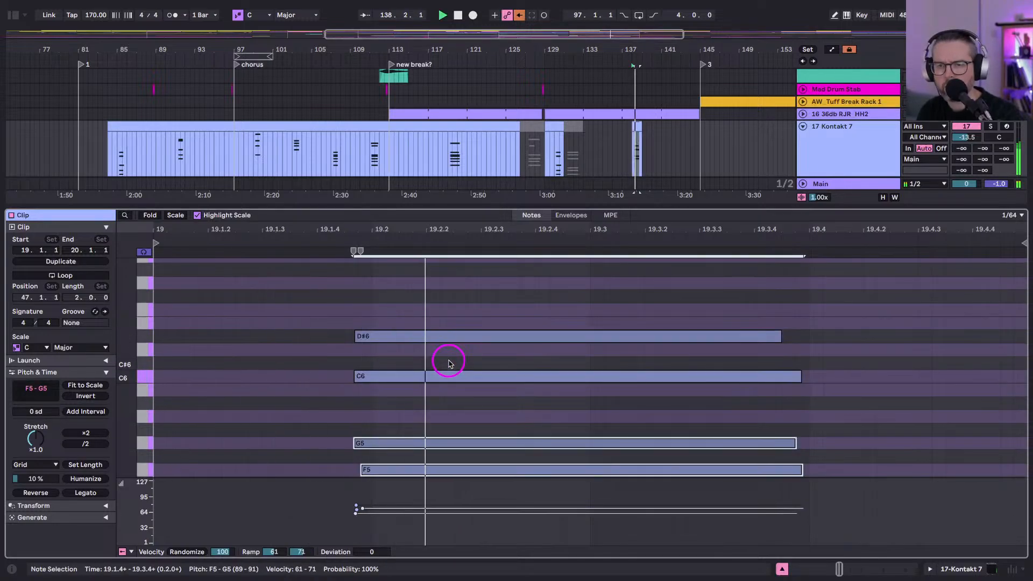
pyautogui.hotkey('shift', 'Tab')
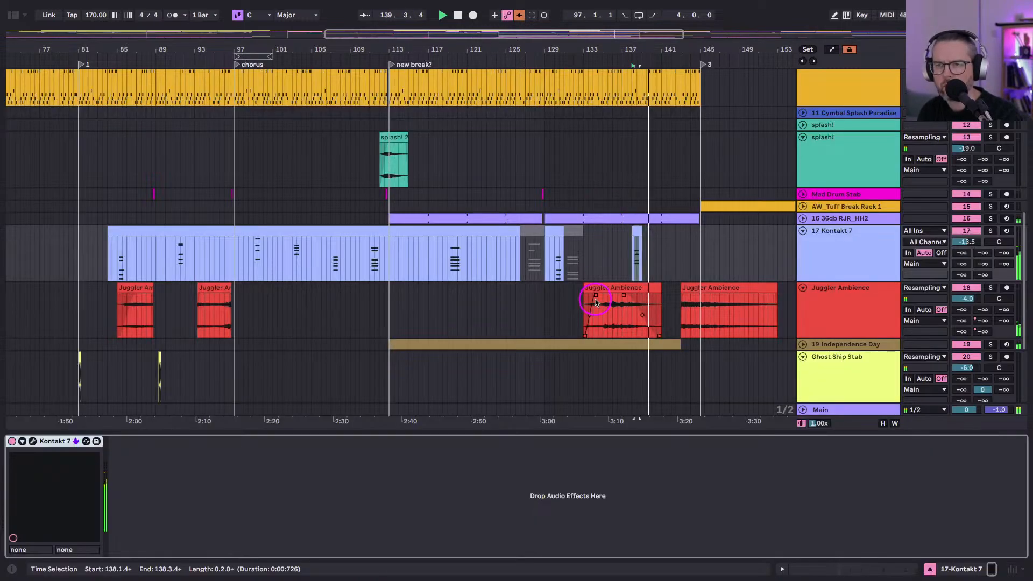
# Solo track 13 splash! to hear the splash! 2 clip at 112.1.1, and deactivate that clip.
pyautogui.scroll(5, 599, 283)
pyautogui.click(349, 235)
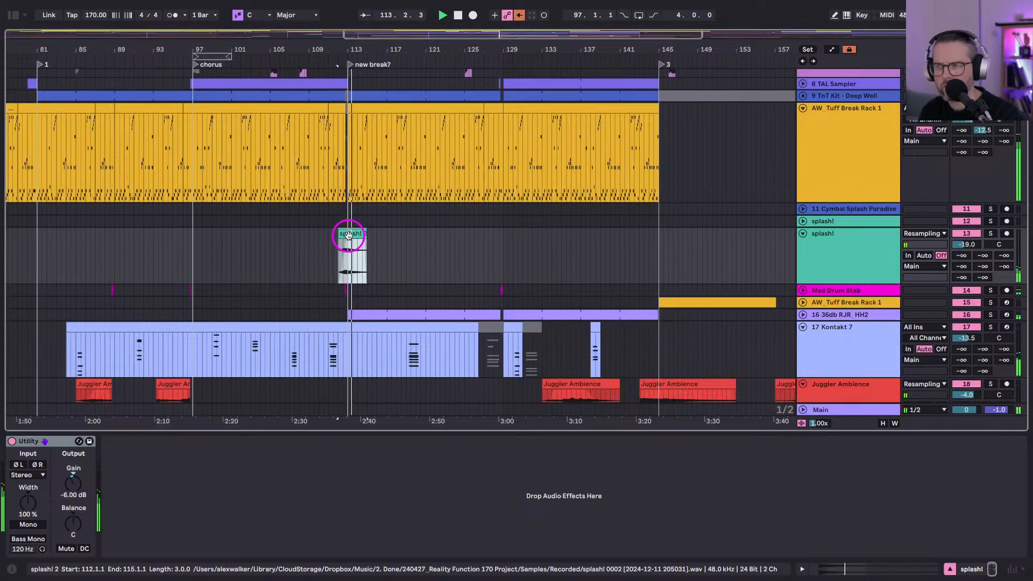
pyautogui.press('s')
pyautogui.click(349, 235)
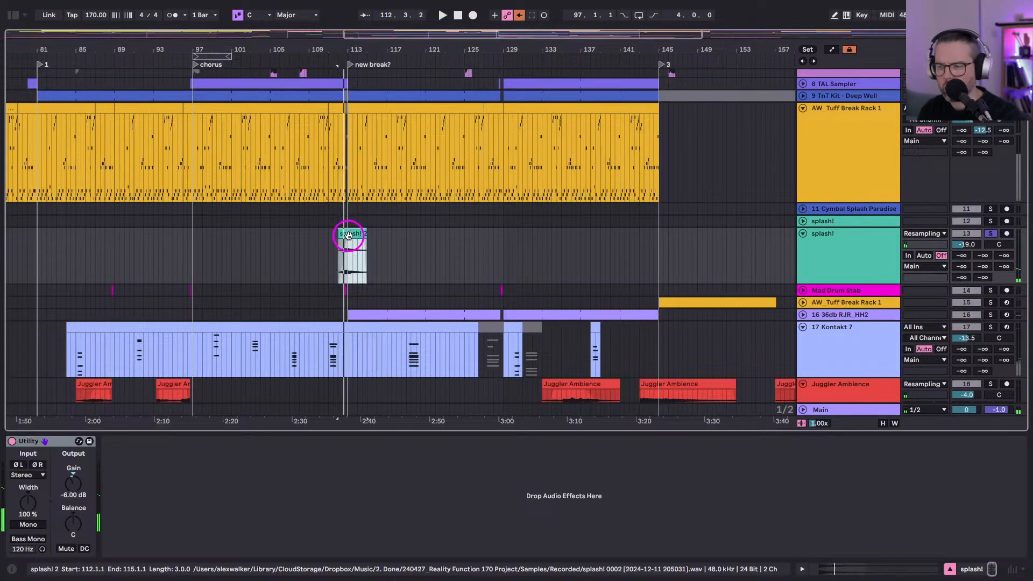
pyautogui.hscroll(-10, 346, 233)
pyautogui.scroll(1, 178, 219)
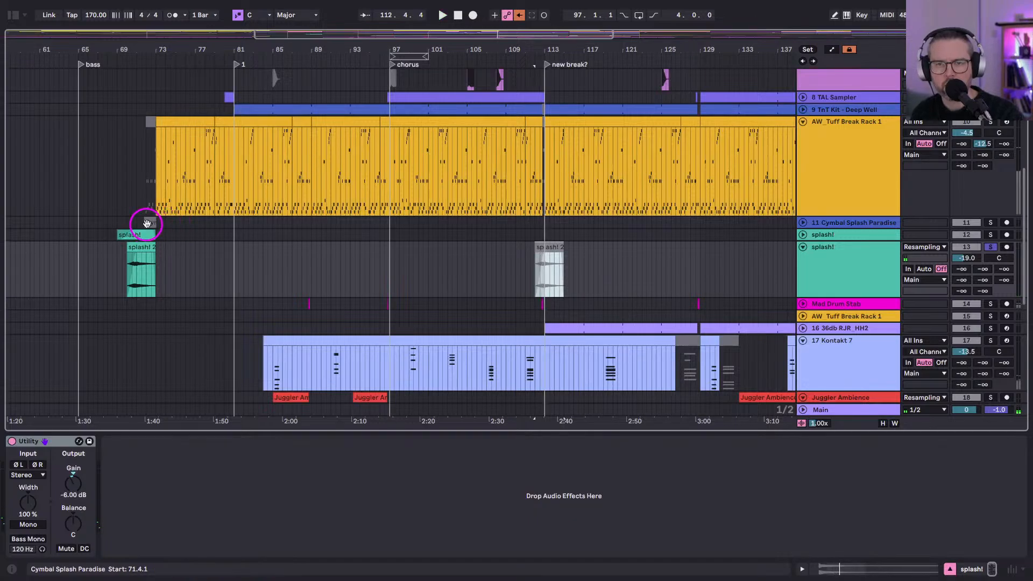
# Unfold the Cymbal Splash Paradise track, move its clip from 71.4.1 to the new break at bar 113, and play from 110.3.1.
pyautogui.click(151, 221)
pyautogui.click(803, 223)
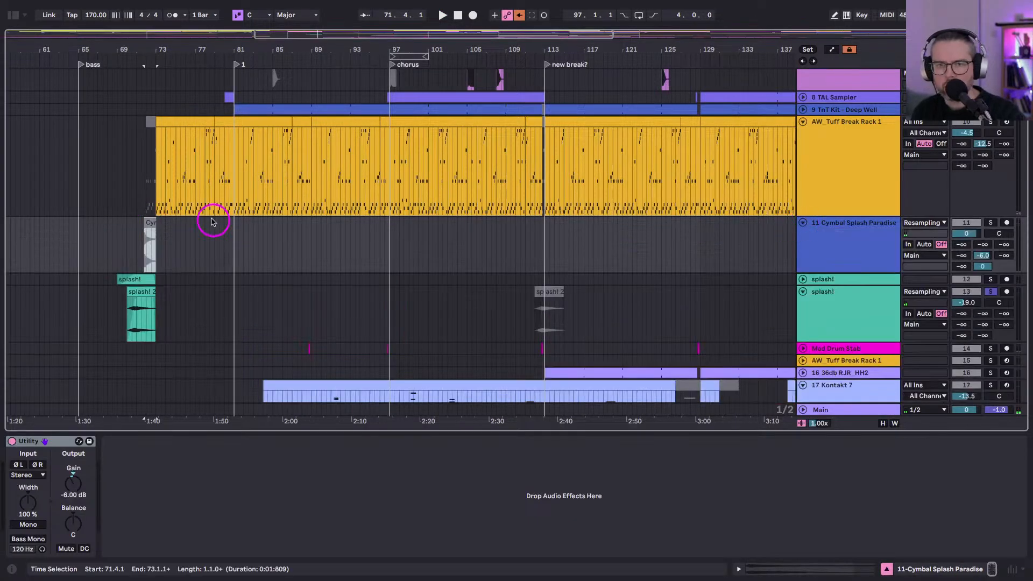
pyautogui.moveTo(151, 218); pyautogui.dragTo(550, 237)
pyautogui.click(520, 248)
pyautogui.press('space')
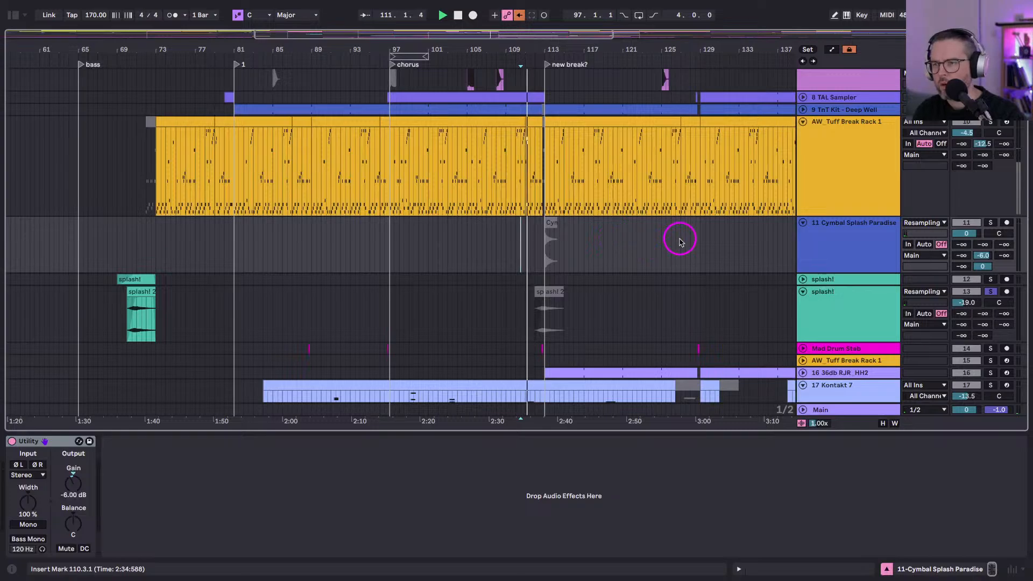
# Unfold track 12 splash! and reactivate the Cymbal Splash Paradise clip at 113.1.1.
pyautogui.click(803, 278)
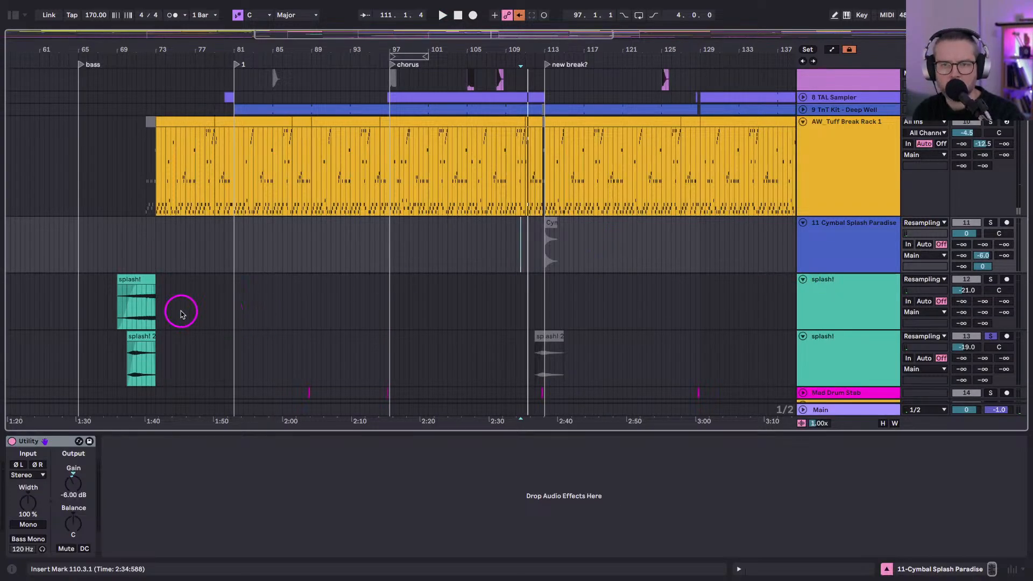
pyautogui.click(154, 284)
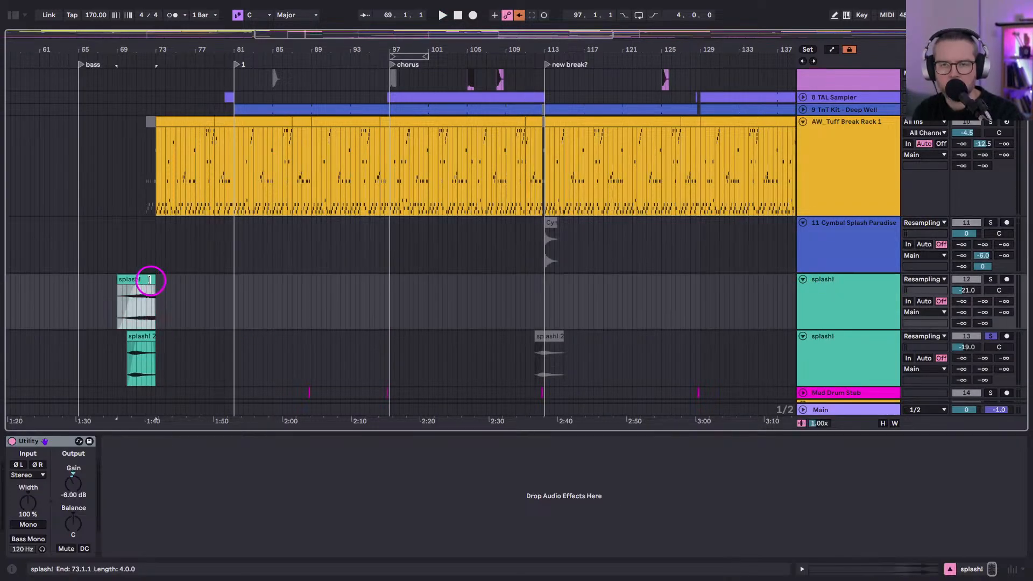
pyautogui.click(543, 305)
pyautogui.click(550, 226)
# Play from bar 113, unsolo track 13 splash!, and set the Cymbal Splash Paradise track's volume to -16.0 dB.
pyautogui.press('space')
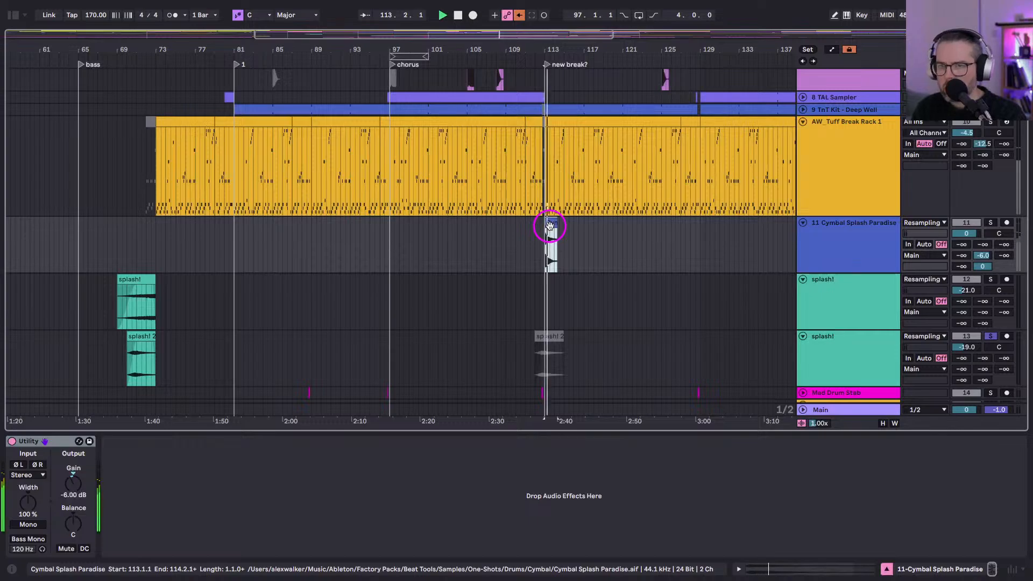
pyautogui.click(988, 337)
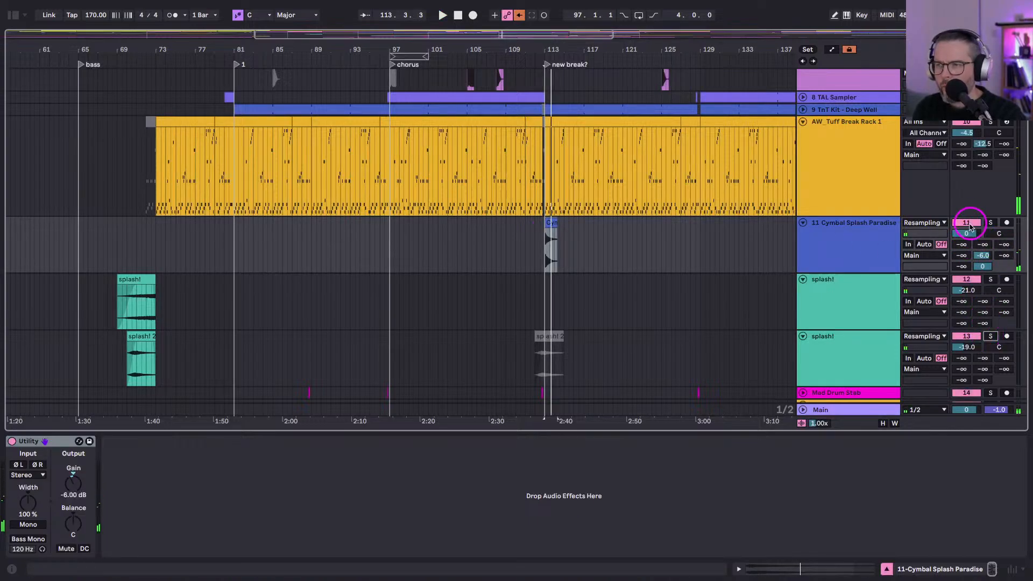
pyautogui.moveTo(966, 233); pyautogui.dragTo(964, 232)
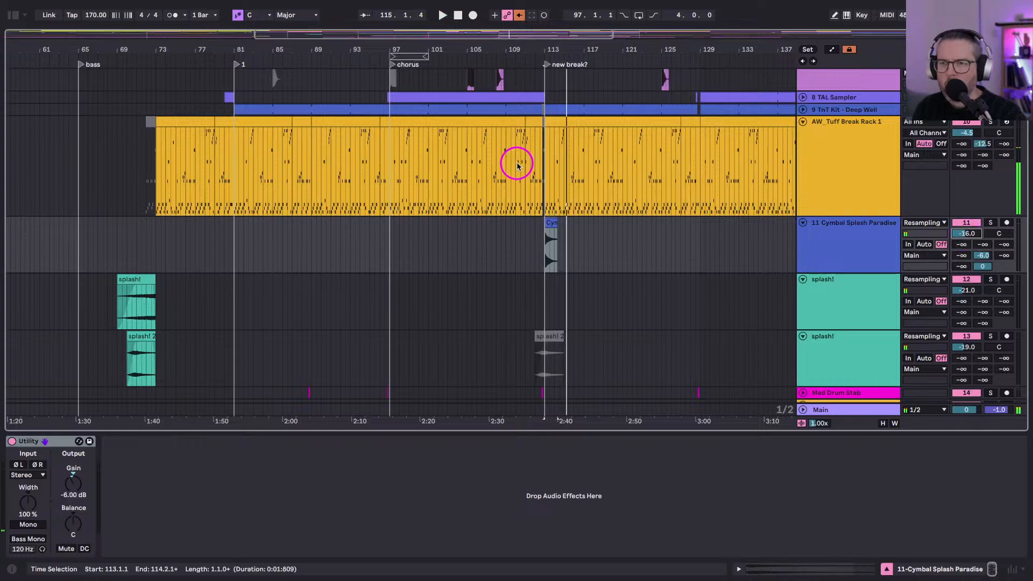
# Copy the track 12 splash! clip from bar 69 to fill 111.1.1 to 113.1.1, and play the transition.
pyautogui.click(140, 291)
pyautogui.hotkey('ctrl', 'c')
pyautogui.click(528, 314)
pyautogui.hotkey('ctrl', 'v')
pyautogui.moveTo(561, 285)
pyautogui.mouseDown()
pyautogui.moveTo(525, 283)
pyautogui.moveTo(538, 294)
pyautogui.moveTo(513, 301)
pyautogui.mouseUp()
pyautogui.press('space')
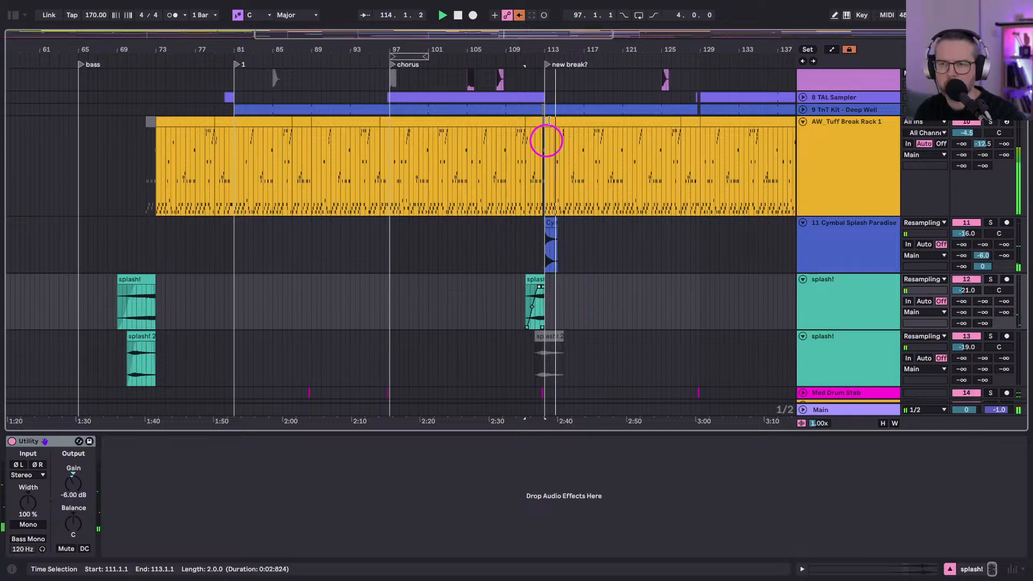
# Place a reversed copy of the Cymbal Splash Paradise clip from 111.4.1 to 113.1.1, and audition it against the cymbal track's volume.
pyautogui.moveTo(546, 42); pyautogui.dragTo(510, 267)
pyautogui.moveTo(553, 230); pyautogui.dragTo(496, 246)
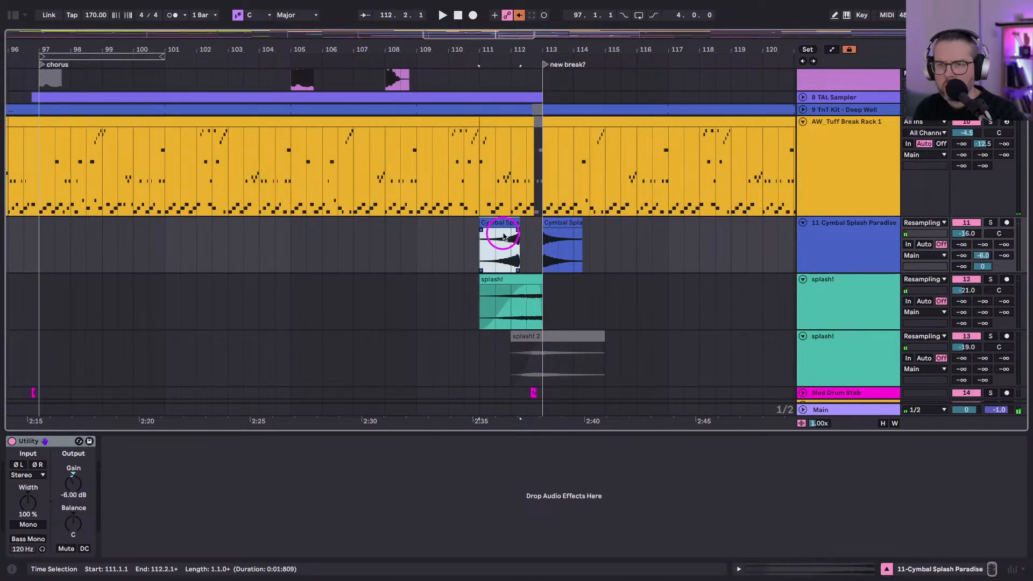
pyautogui.moveTo(519, 57); pyautogui.dragTo(563, 230)
pyautogui.press('space')
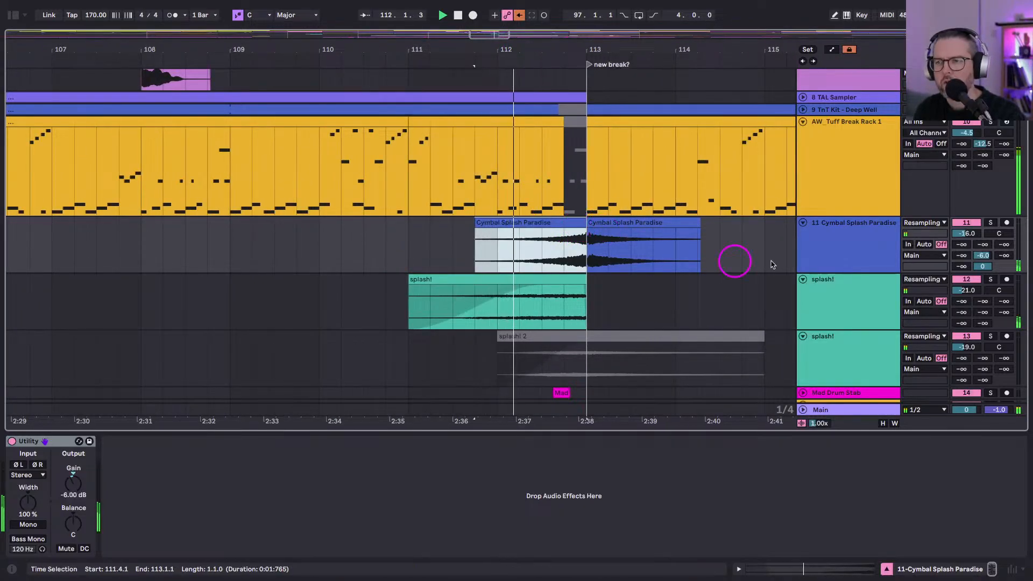
pyautogui.moveTo(957, 239); pyautogui.dragTo(958, 237)
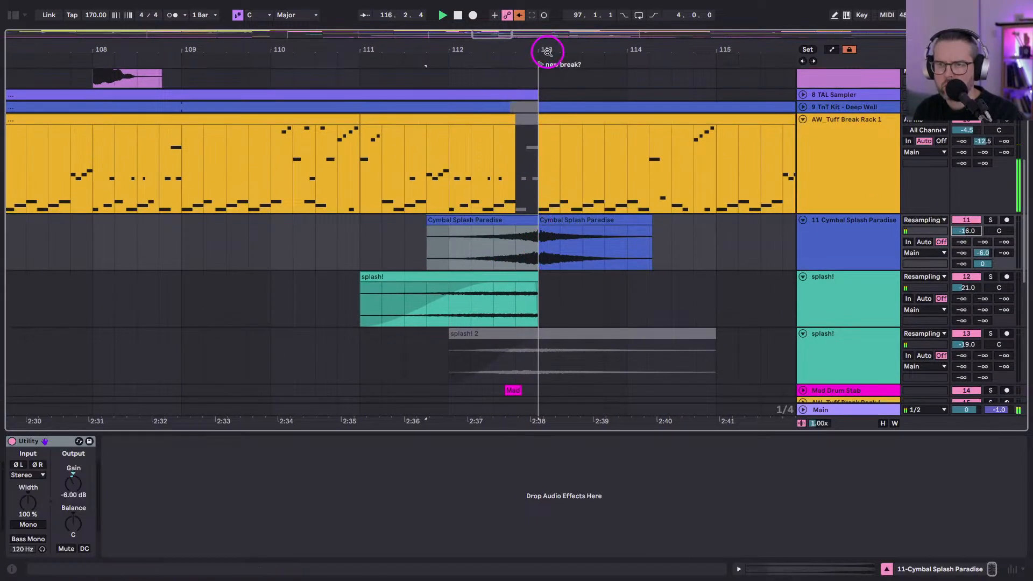
# Narrow the grid to 1/32 and crossfade the two Cymbal Splash Paradise clips where they meet at bar 113.
pyautogui.moveTo(544, 46); pyautogui.dragTo(548, 52)
pyautogui.click(486, 221)
pyautogui.press('space')
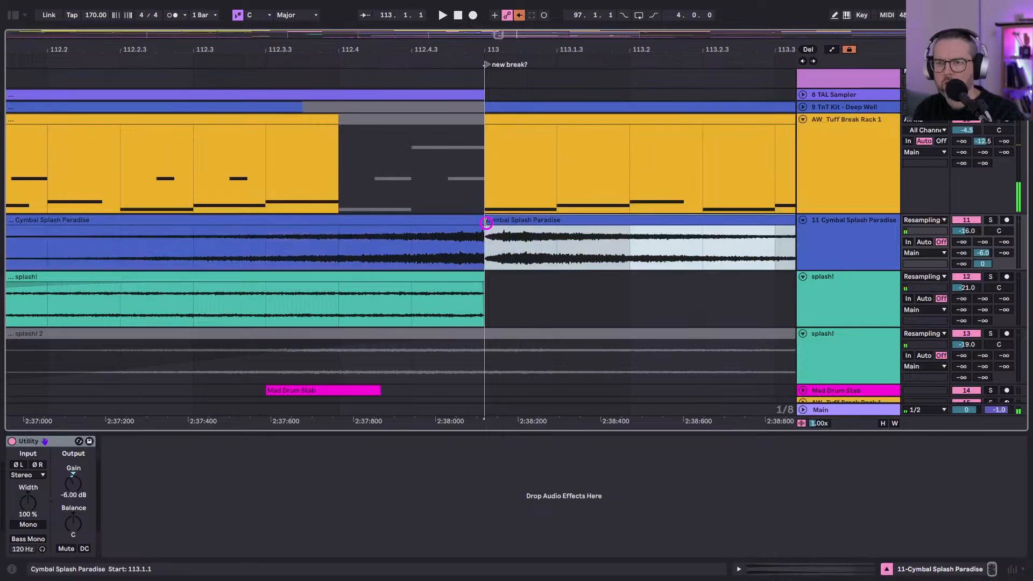
pyautogui.hotkey('ctrl', '1')
pyautogui.hotkey('ctrl', '1')
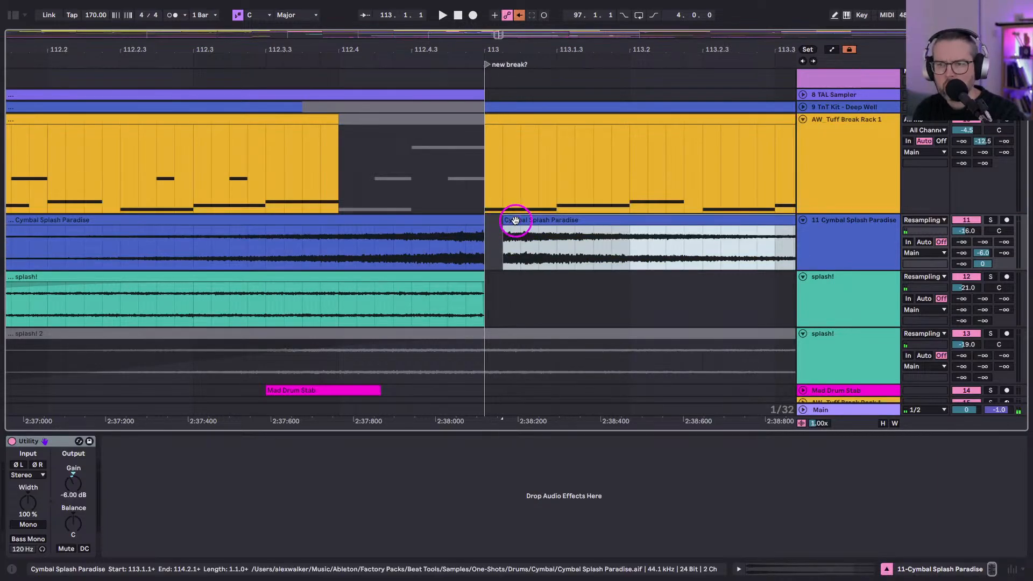
pyautogui.click(510, 193)
pyautogui.click(492, 223)
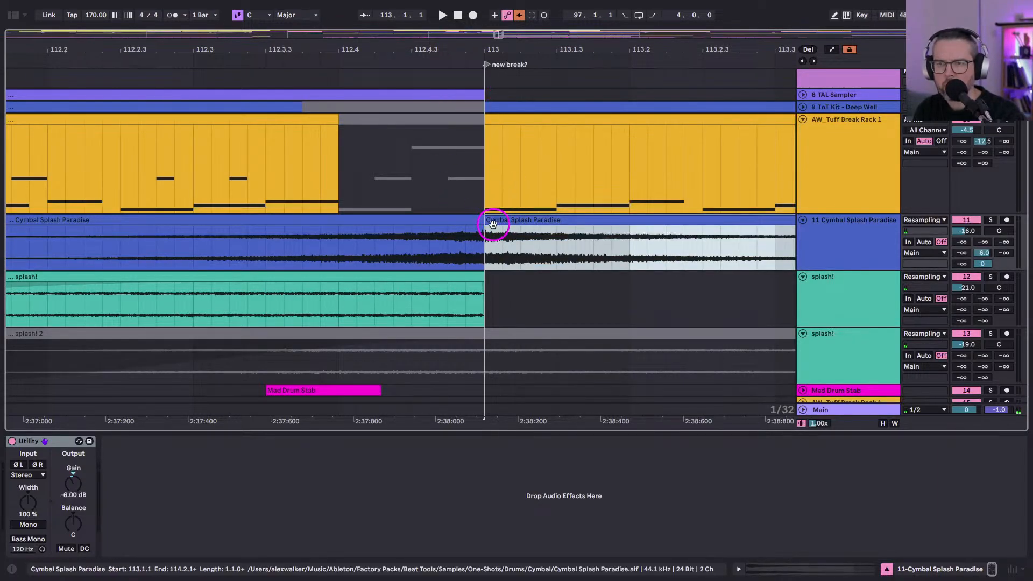
pyautogui.moveTo(492, 220)
pyautogui.mouseDown()
pyautogui.moveTo(463, 232)
pyautogui.moveTo(497, 230)
pyautogui.mouseUp()
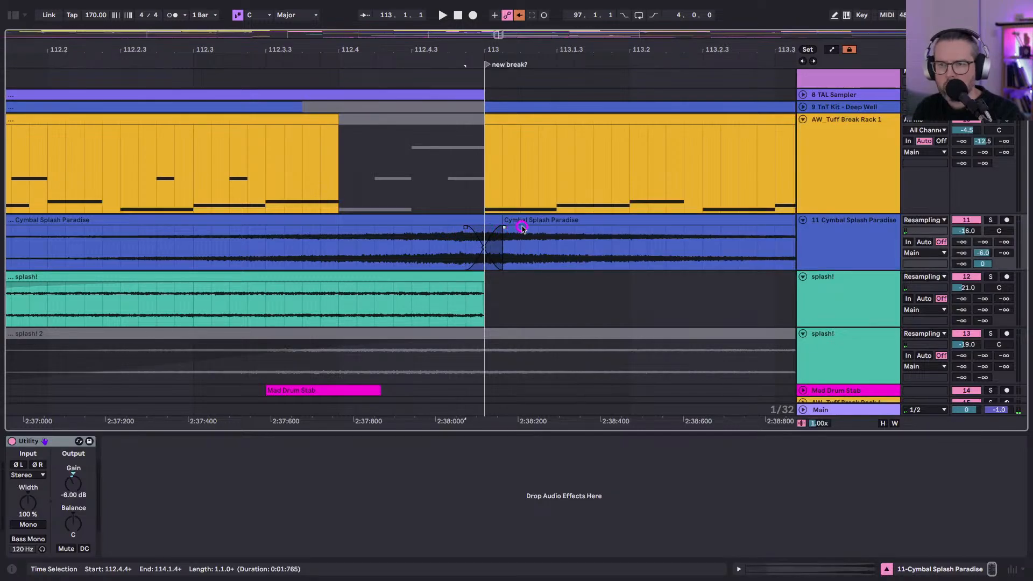
# Audition the crossfaded cymbal transition into the new break, starting just before bar 113 and from 111.4.1.
pyautogui.click(381, 245)
pyautogui.press('space')
pyautogui.click(375, 245)
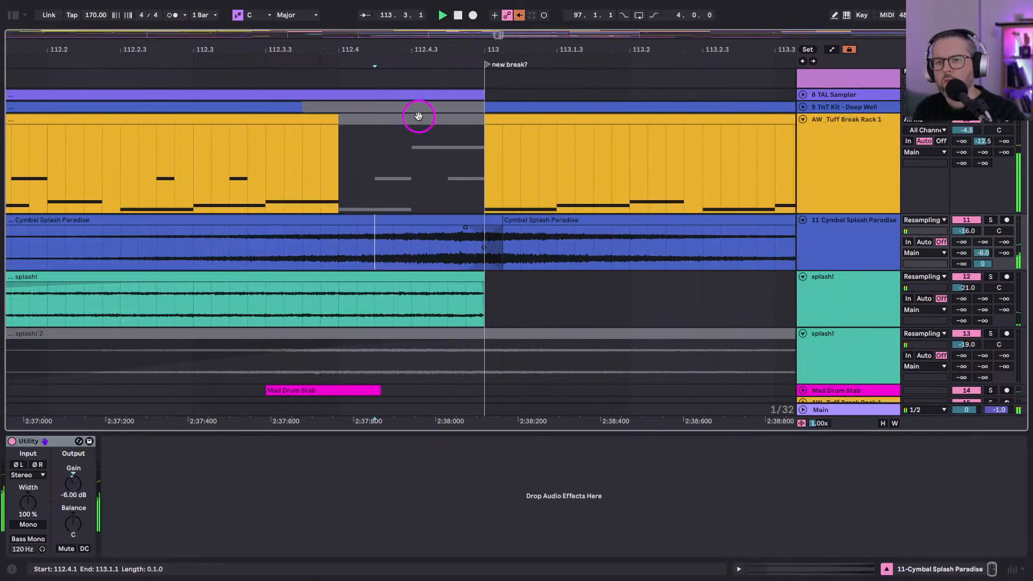
pyautogui.moveTo(400, 44); pyautogui.dragTo(396, 46)
pyautogui.click(300, 249)
pyautogui.press('space')
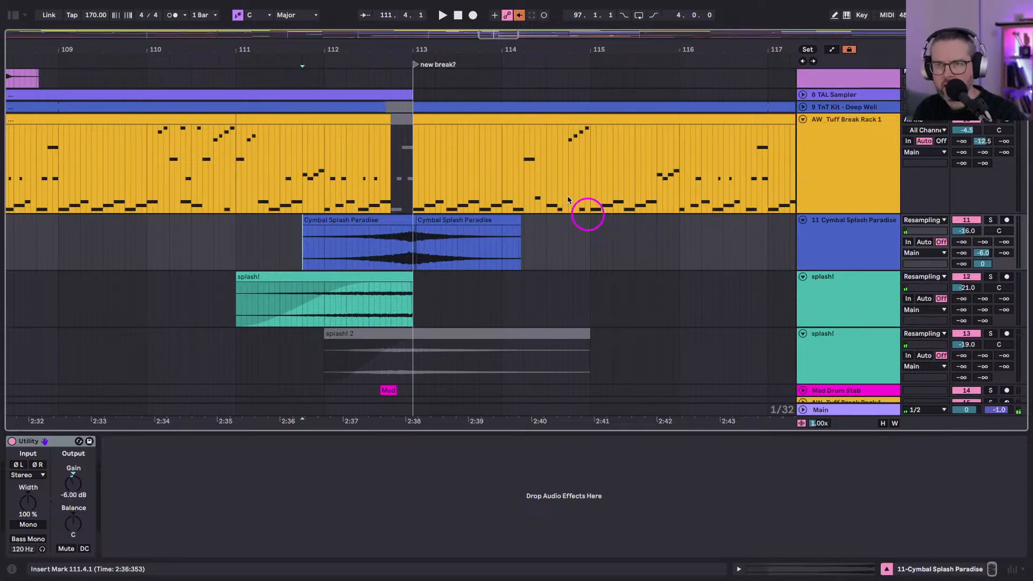
# Unfold the TnT Kit - Deep Well track and freeze and flatten it to audio.
pyautogui.moveTo(511, 53); pyautogui.dragTo(511, 27)
pyautogui.click(802, 107)
pyautogui.rightClick(816, 115)
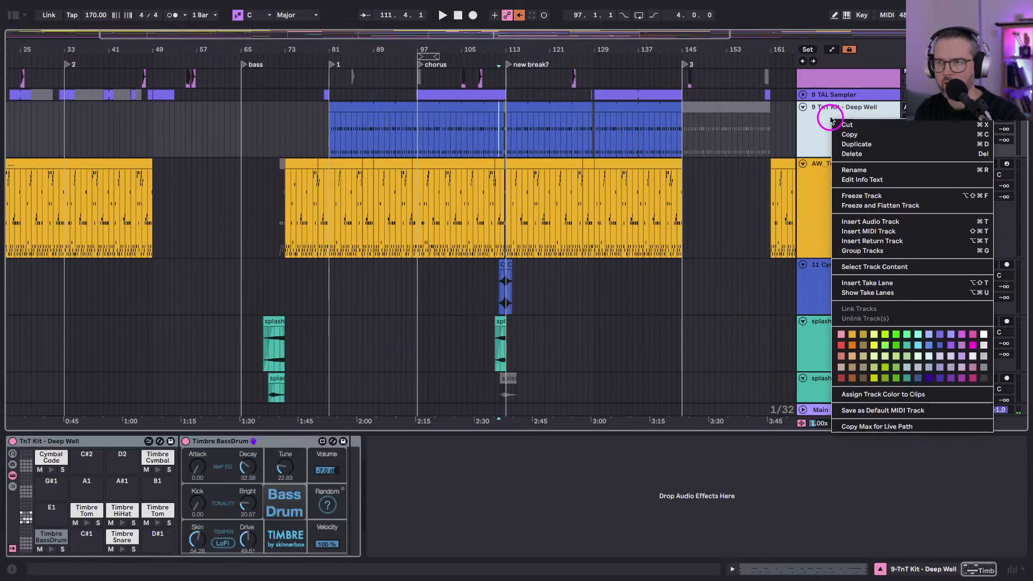
pyautogui.click(856, 200)
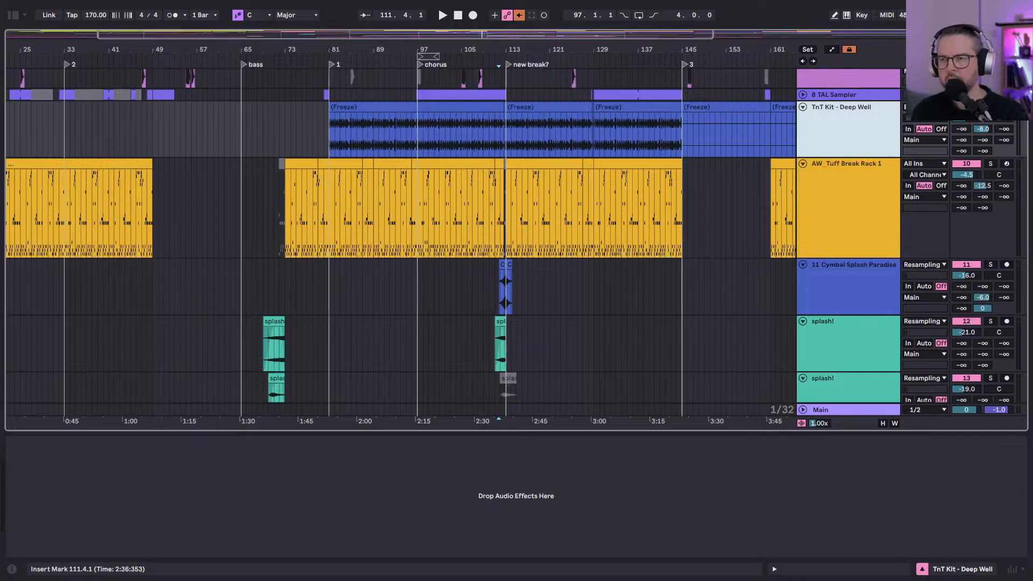
# Survey the arrangement sections around the flattened TnT Kit - Deep Well audio, from the bass section to marker 3.
pyautogui.moveTo(533, 44); pyautogui.dragTo(395, 47)
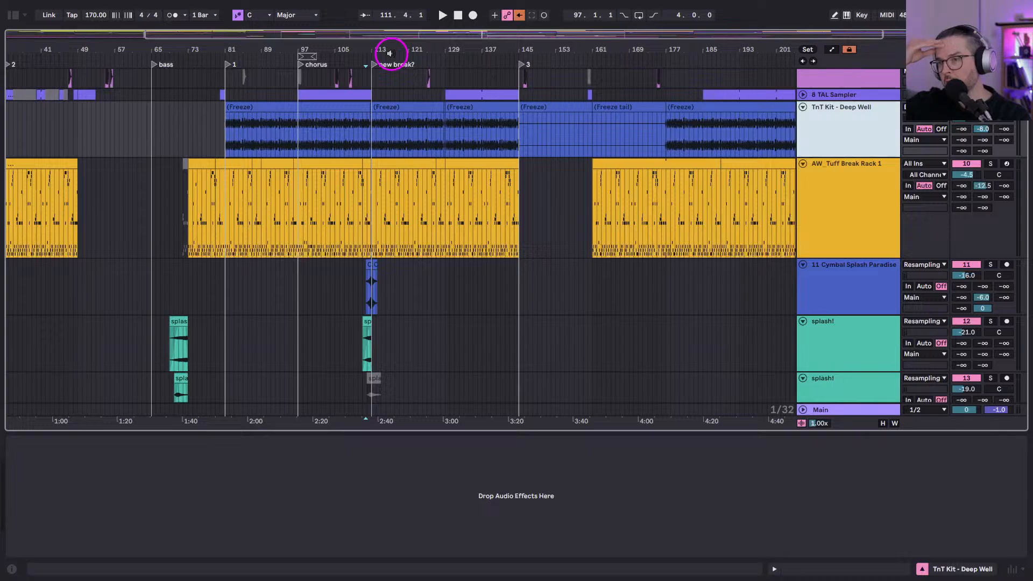
pyautogui.moveTo(401, 47); pyautogui.dragTo(400, 46)
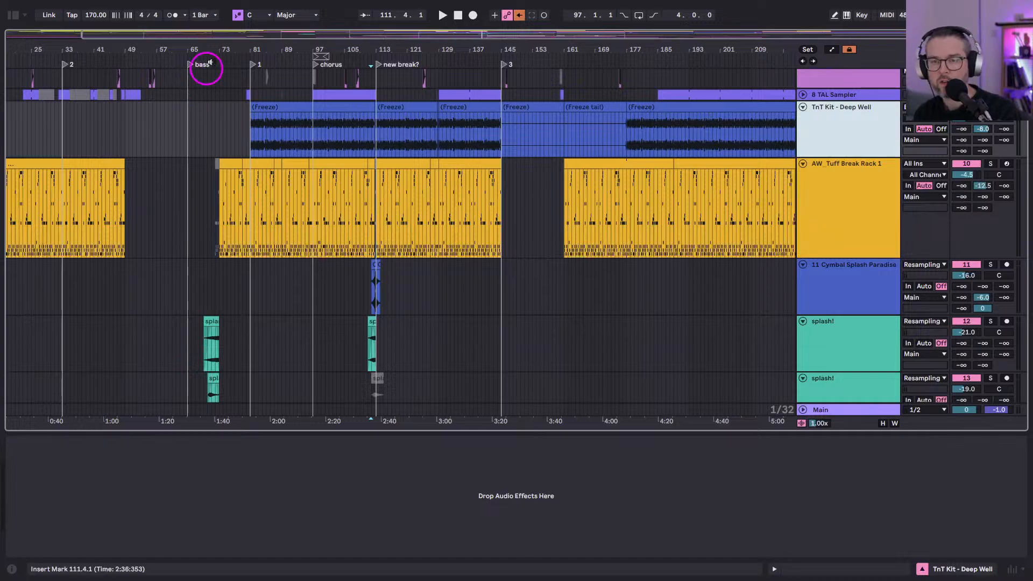
pyautogui.moveTo(254, 42); pyautogui.dragTo(253, 45)
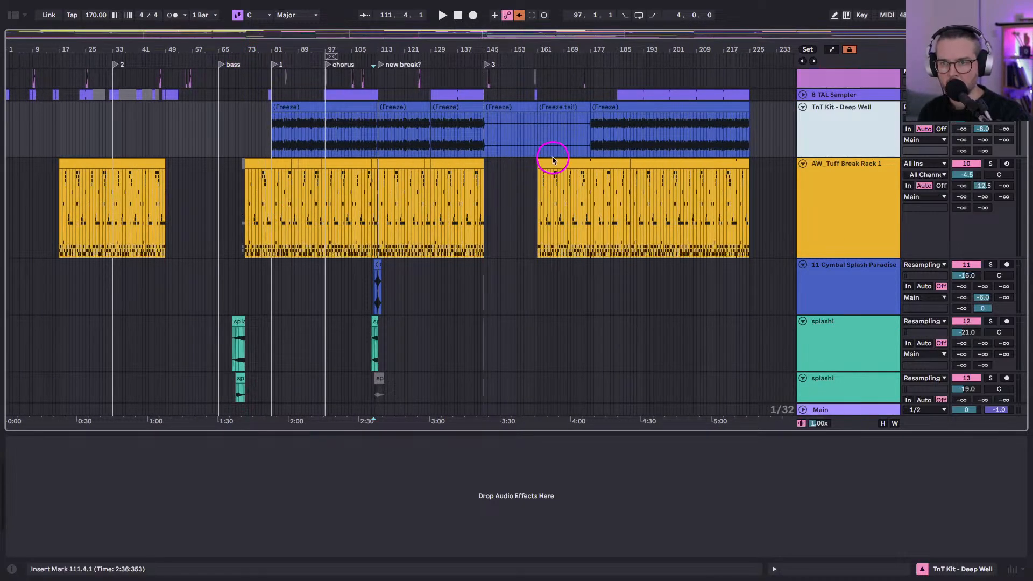
pyautogui.moveTo(434, 46); pyautogui.dragTo(436, 49)
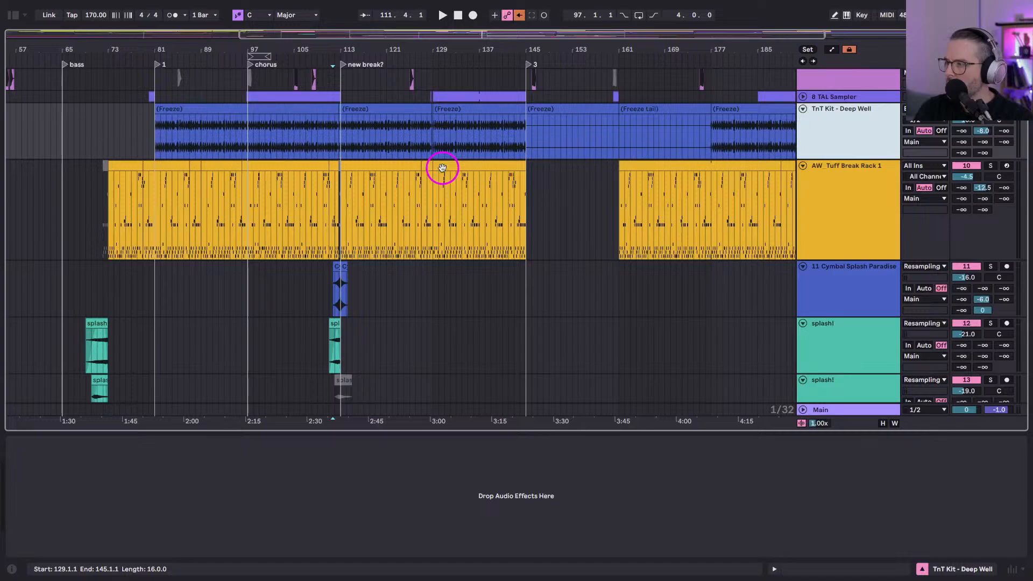
pyautogui.click(572, 278)
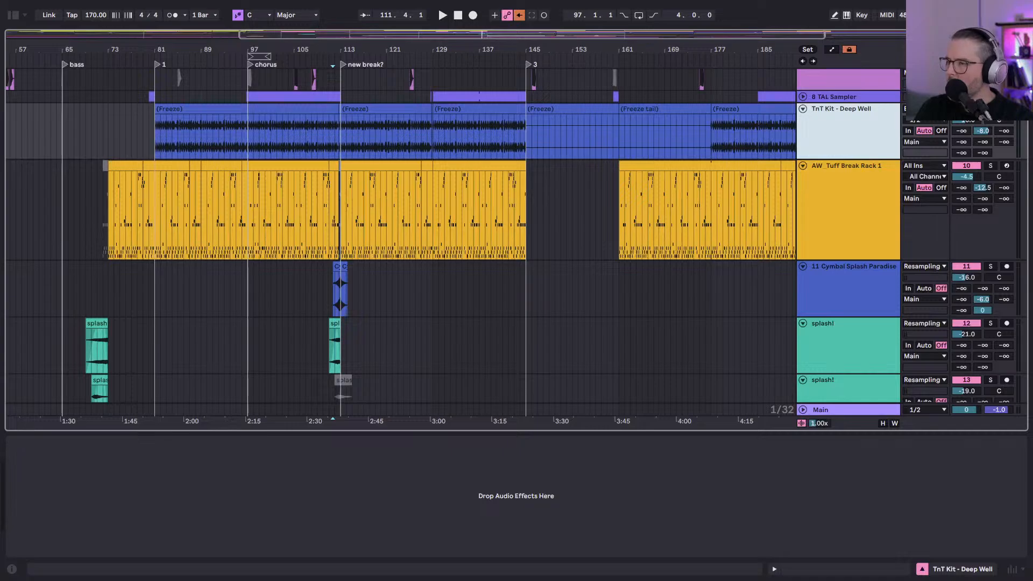
pyautogui.click(441, 109)
pyautogui.moveTo(530, 48); pyautogui.dragTo(531, 48)
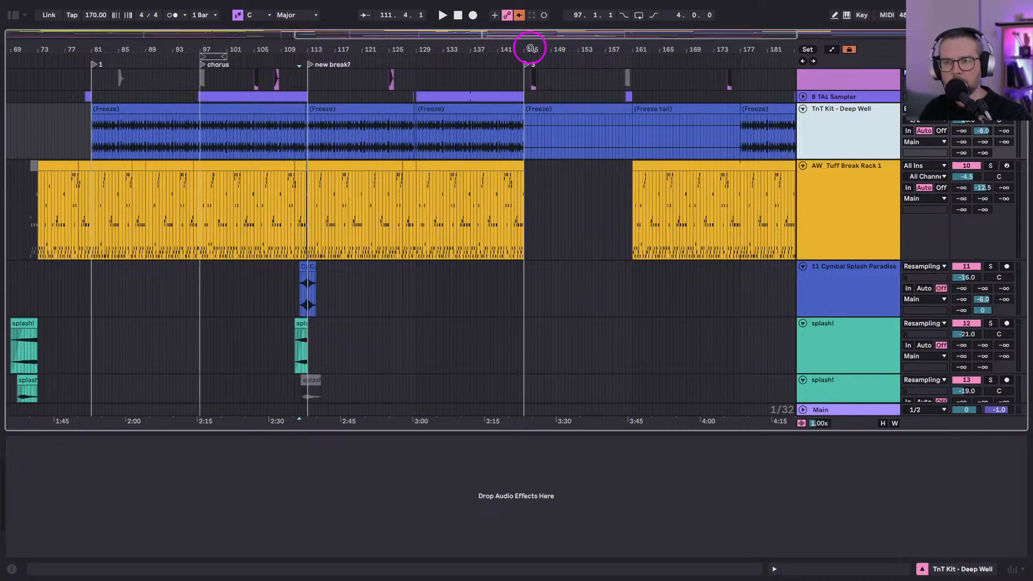
pyautogui.moveTo(410, 41); pyautogui.dragTo(369, 43)
pyautogui.scroll(5, 408, 143)
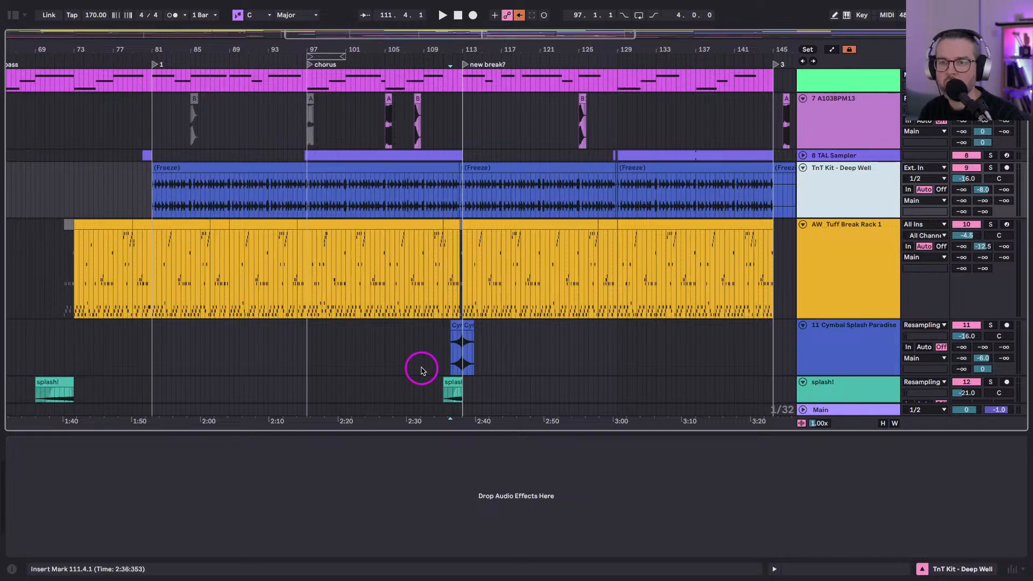
# Select the AW_Tuff Break Rack clip at 97.1.1, play the chorus from there, and review the surrounding tracks.
pyautogui.click(850, 296)
pyautogui.click(318, 223)
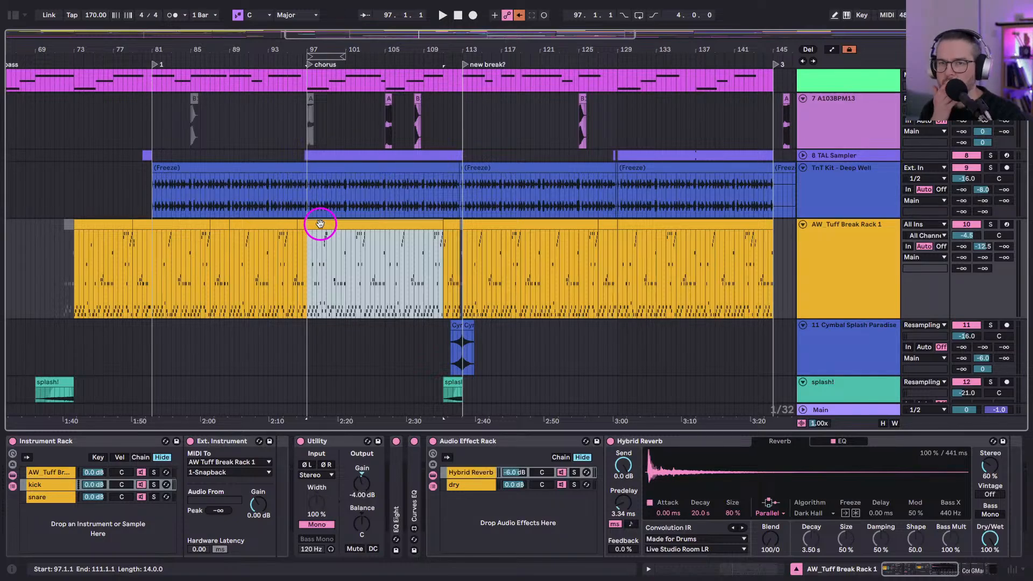
pyautogui.scroll(3, 369, 258)
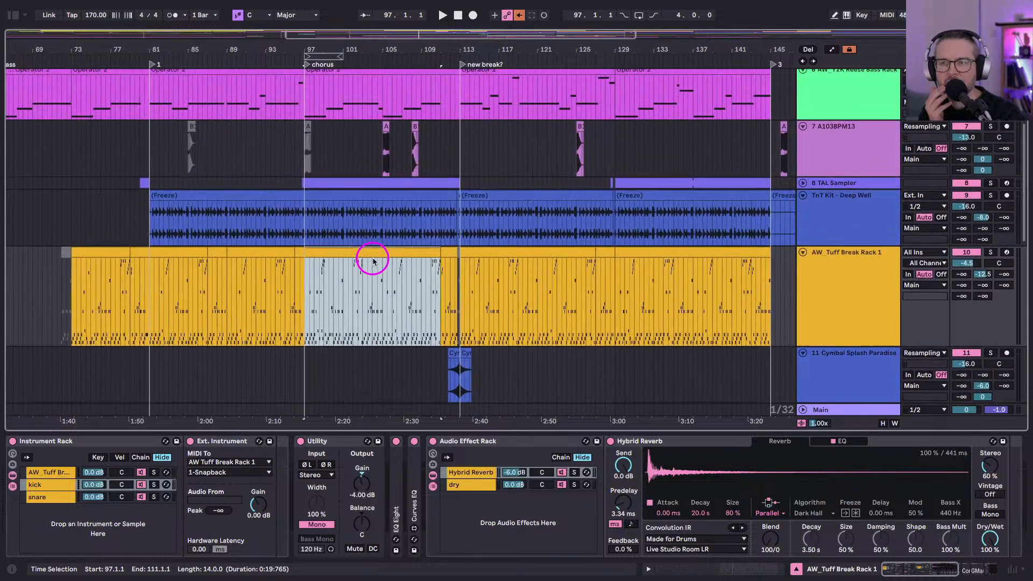
pyautogui.hscroll(2, 374, 261)
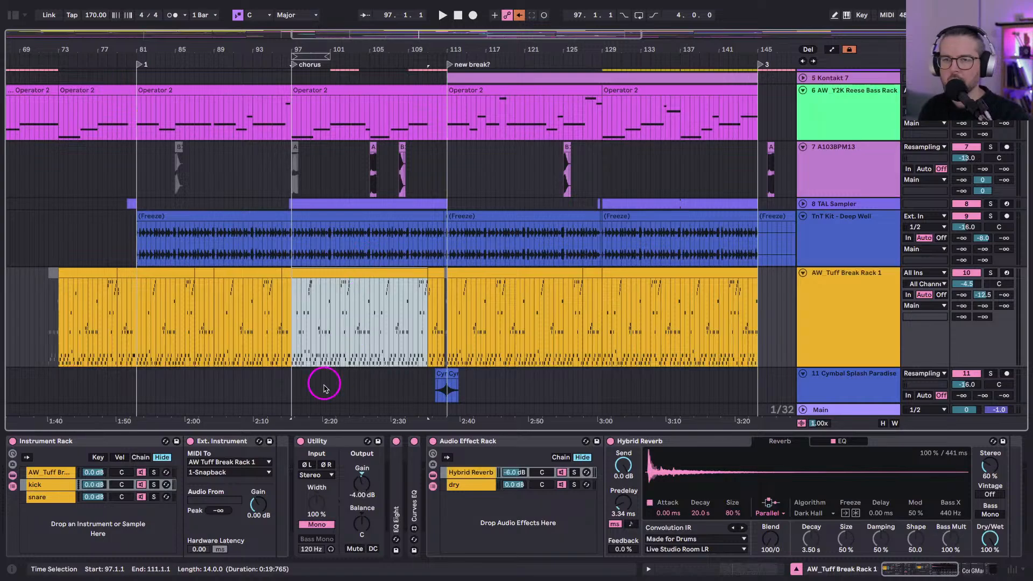
pyautogui.press('space')
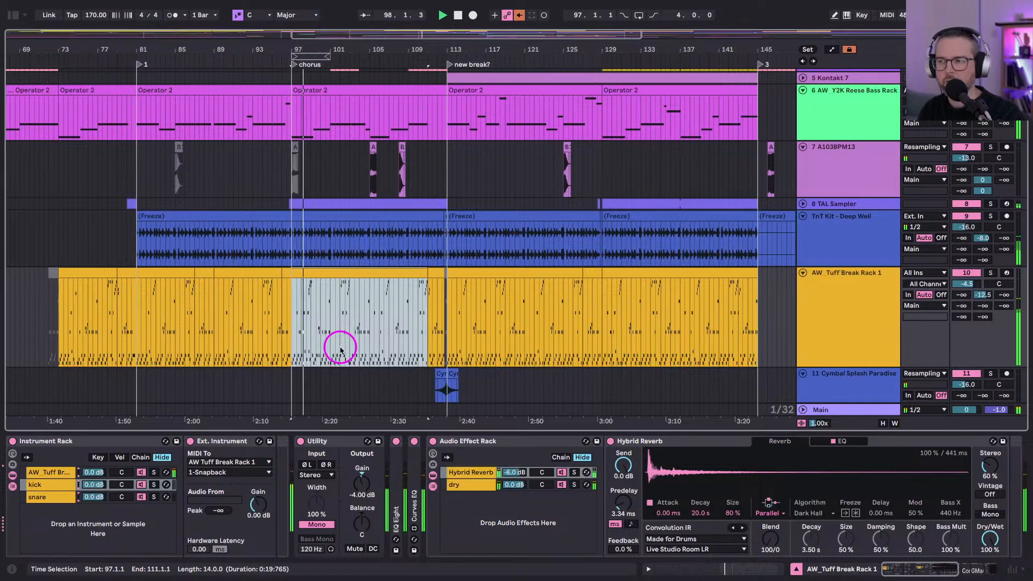
pyautogui.scroll(3, 375, 300)
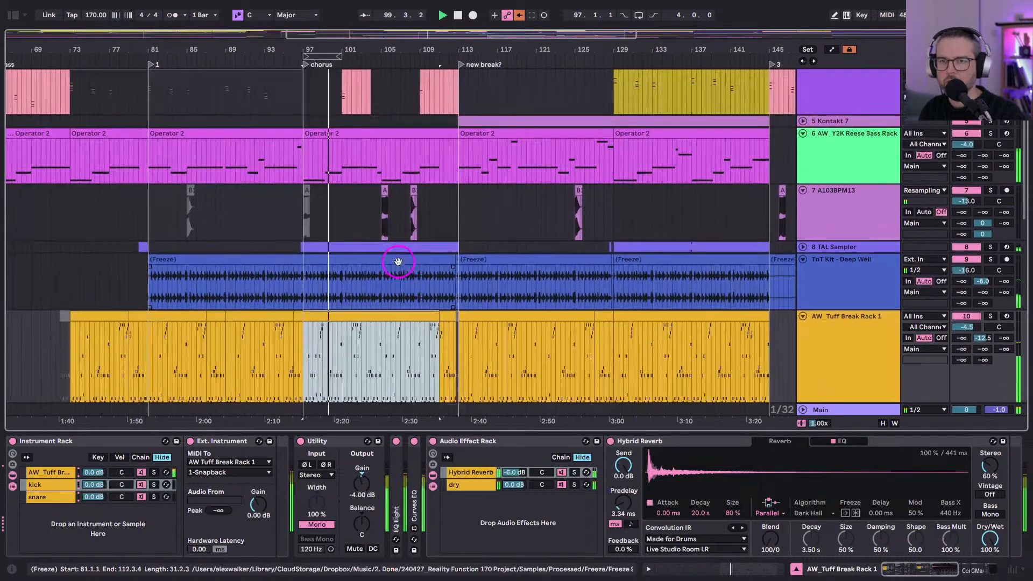
pyautogui.scroll(-3, 399, 264)
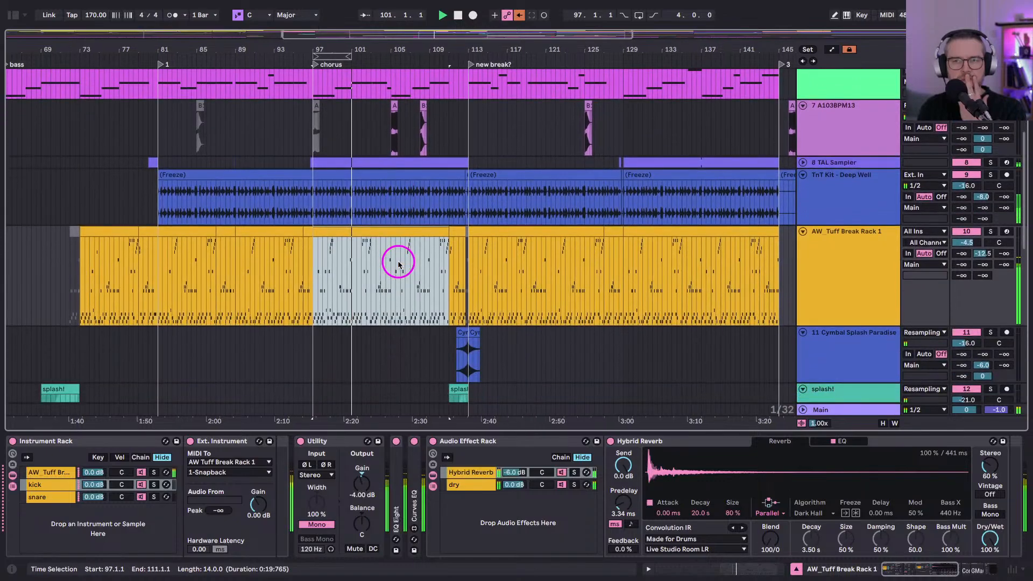
pyautogui.hscroll(-1, 398, 263)
pyautogui.scroll(3, 398, 264)
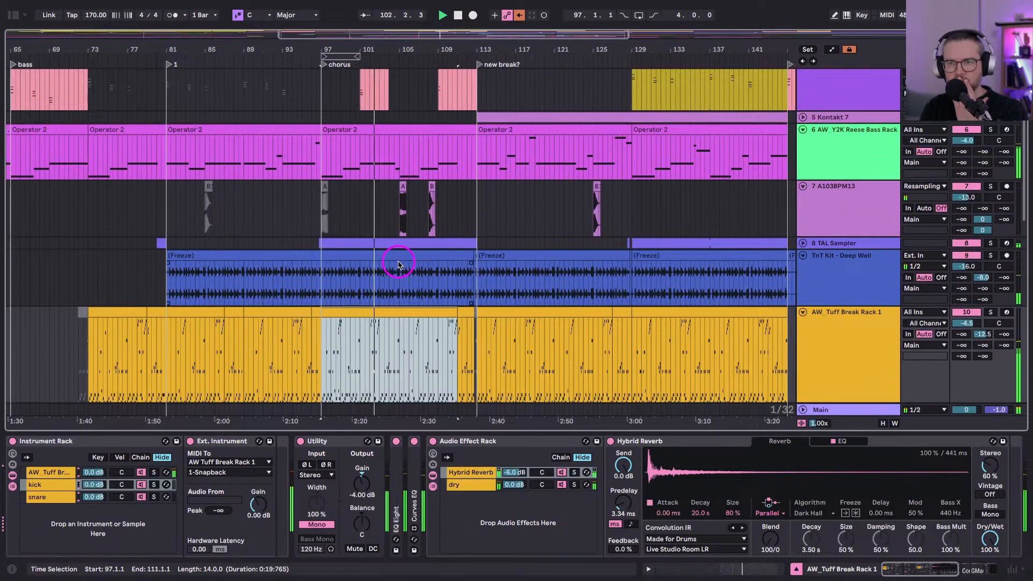
# Open the chorus Operator 2 bass clip, inspect its F2 note at 13.1.1, and return to the track's devices.
pyautogui.doubleClick(403, 128)
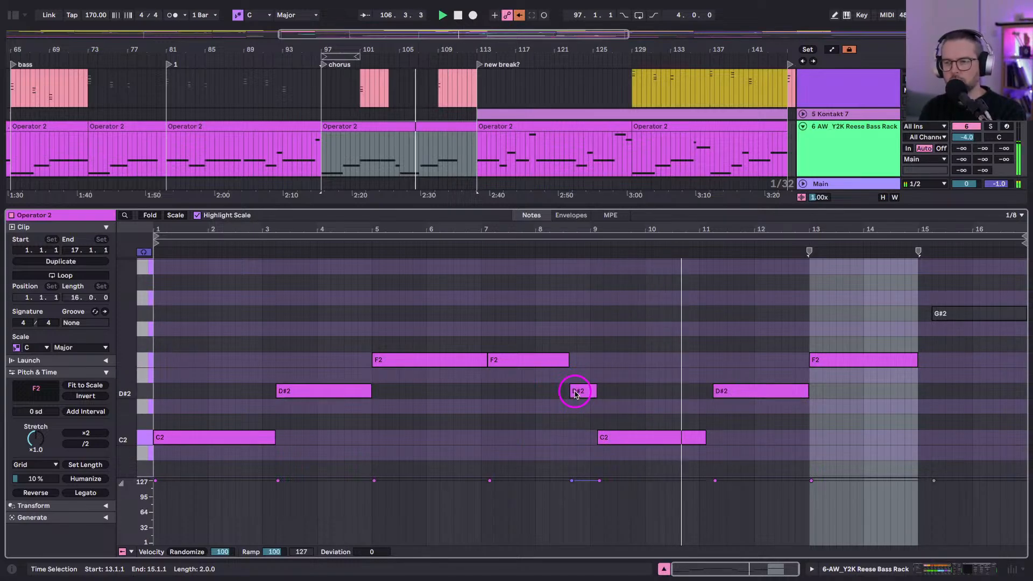
pyautogui.scroll(1, 721, 410)
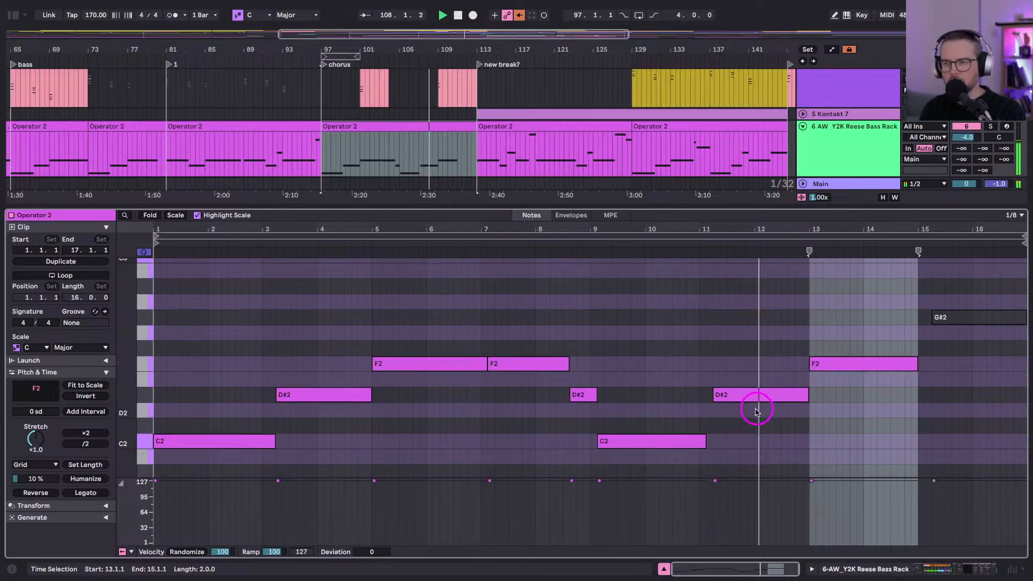
pyautogui.click(906, 369)
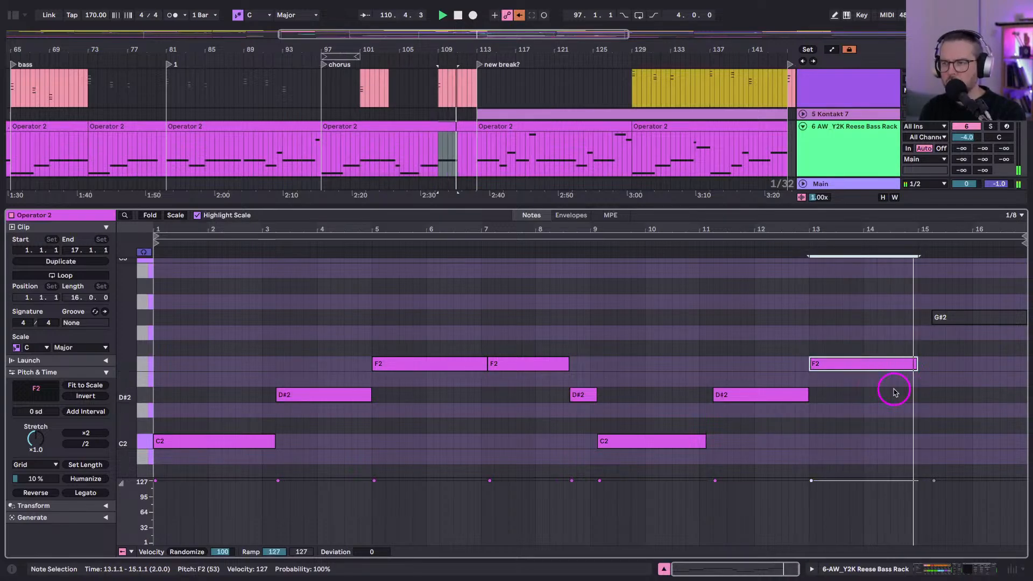
pyautogui.hotkey('shift', 'Tab')
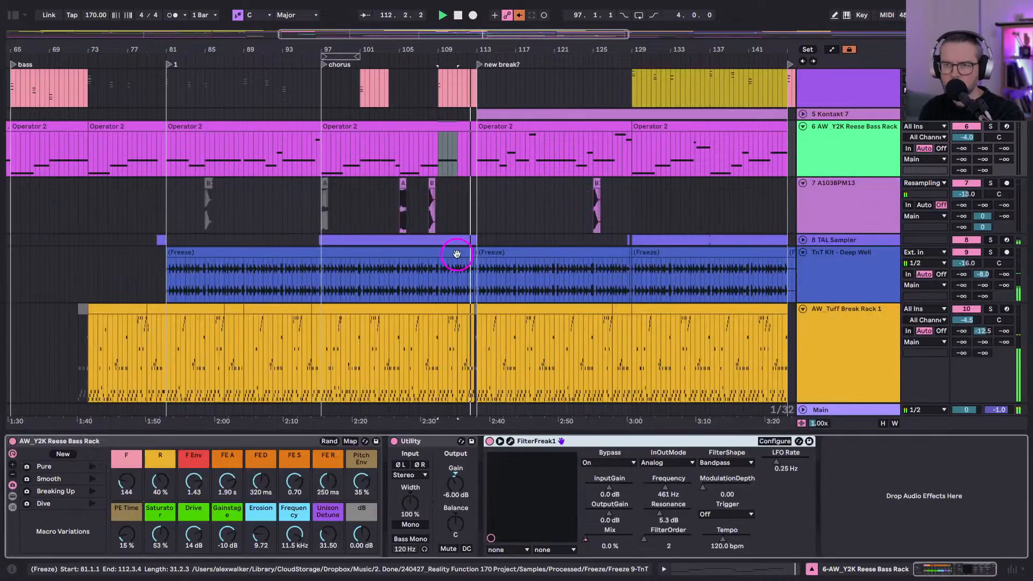
# Survey the tracks around the "new break?" marker and re-enable the overridden automation.
pyautogui.scroll(-8, 459, 258)
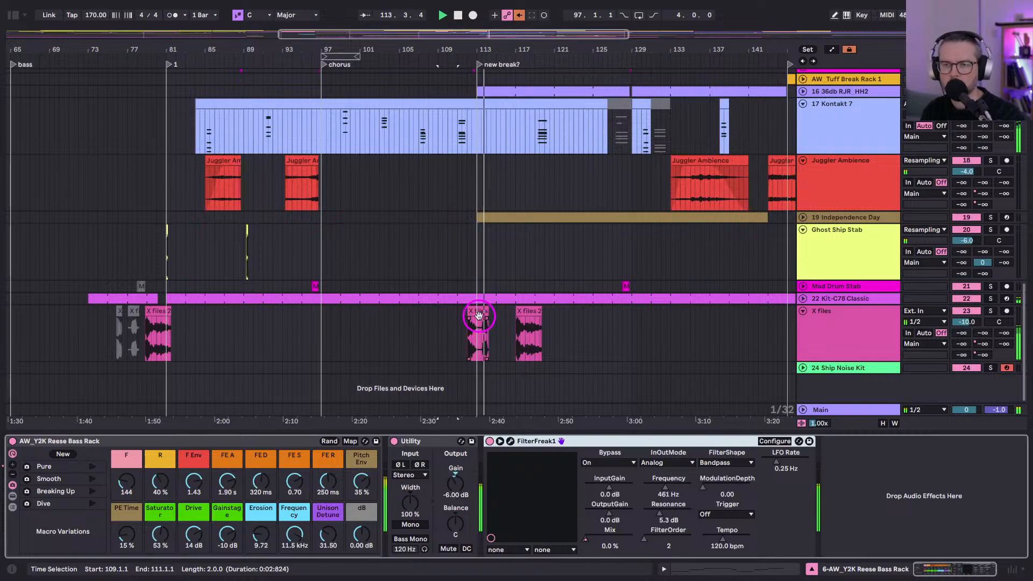
pyautogui.click(476, 311)
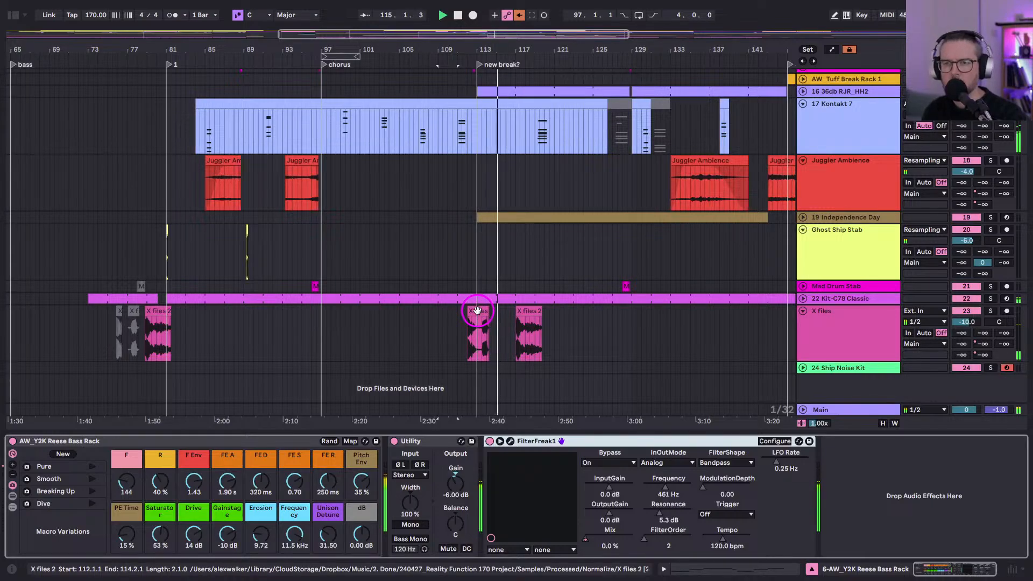
pyautogui.scroll(10, 476, 311)
pyautogui.scroll(10, 477, 311)
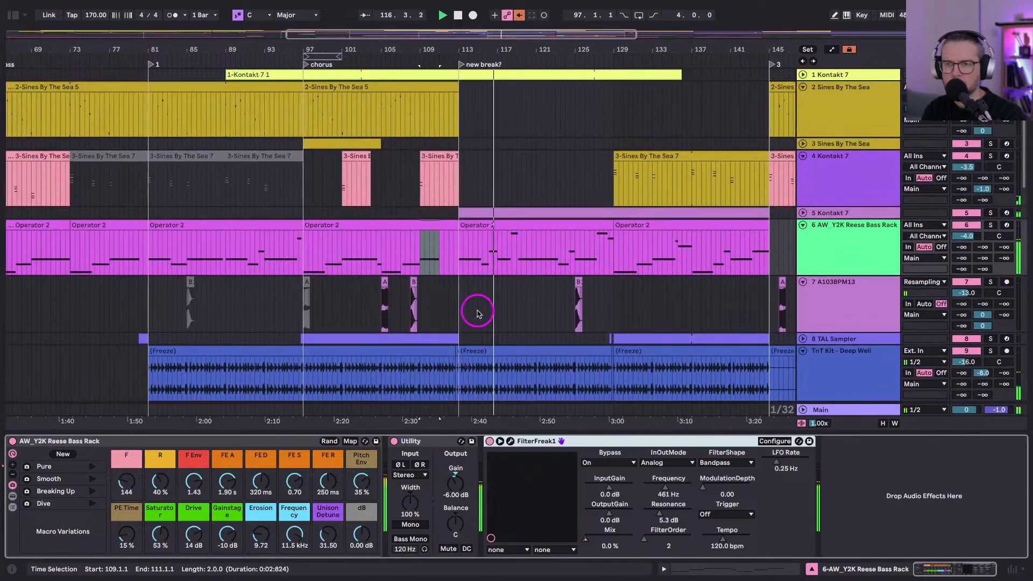
pyautogui.scroll(-8, 476, 308)
pyautogui.click(519, 15)
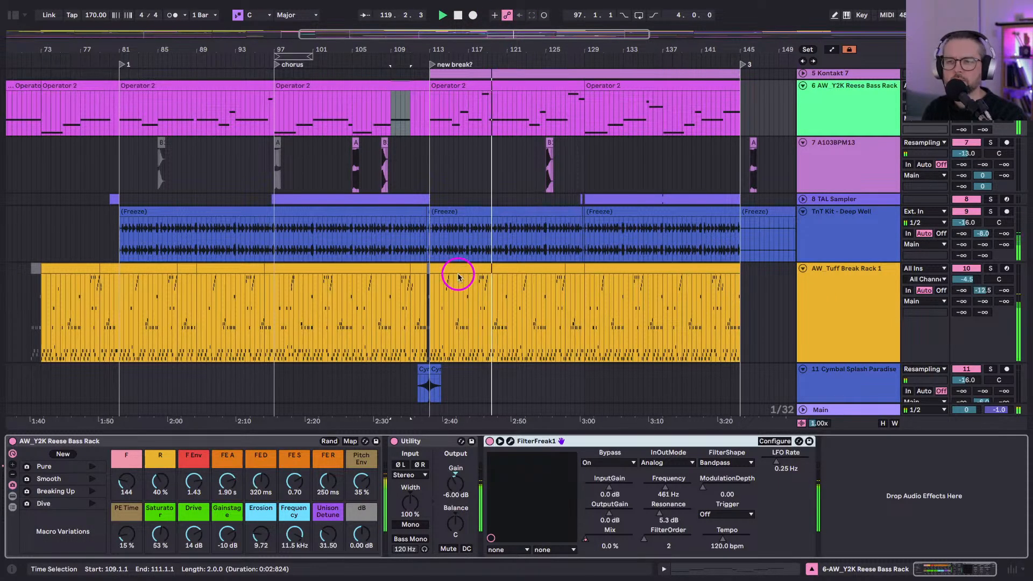
pyautogui.scroll(3, 457, 269)
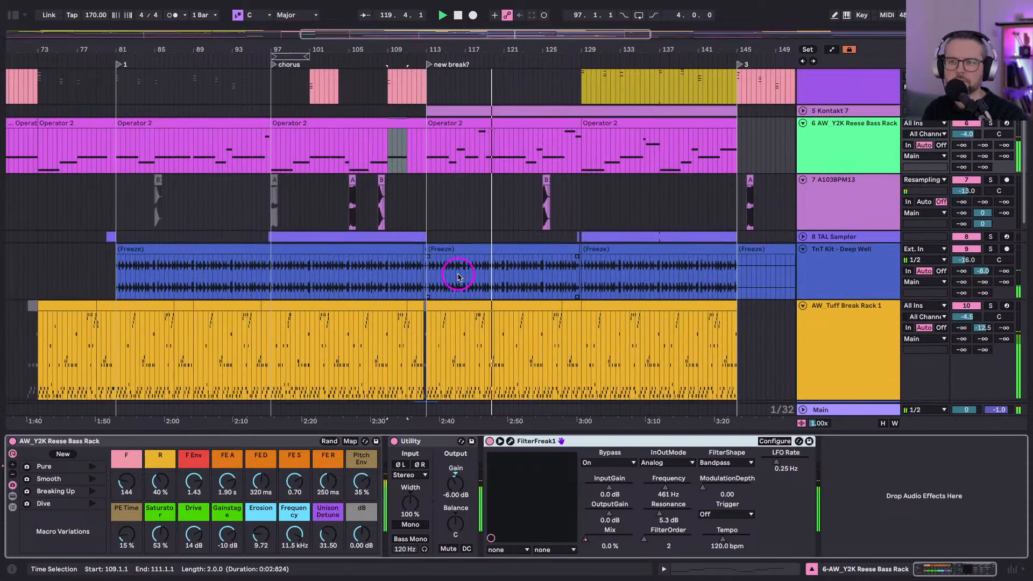
# Open the Operator 2 bass clip at the "new break?" marker and draw an F2 note from 41.1.1 to 43.1.1, two bars long.
pyautogui.doubleClick(502, 125)
pyautogui.press('b')
pyautogui.click(595, 399)
pyautogui.press('m')
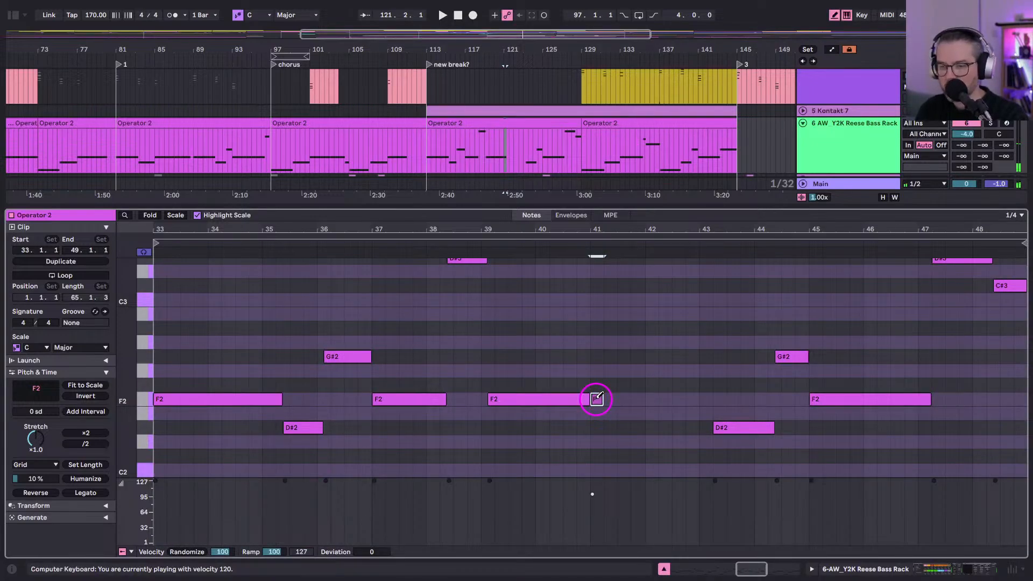
pyautogui.press('f')
pyautogui.press('Right')
pyautogui.press('Right')
pyautogui.press('Right')
pyautogui.press('space')
pyautogui.hotkey('shift', 'Right')
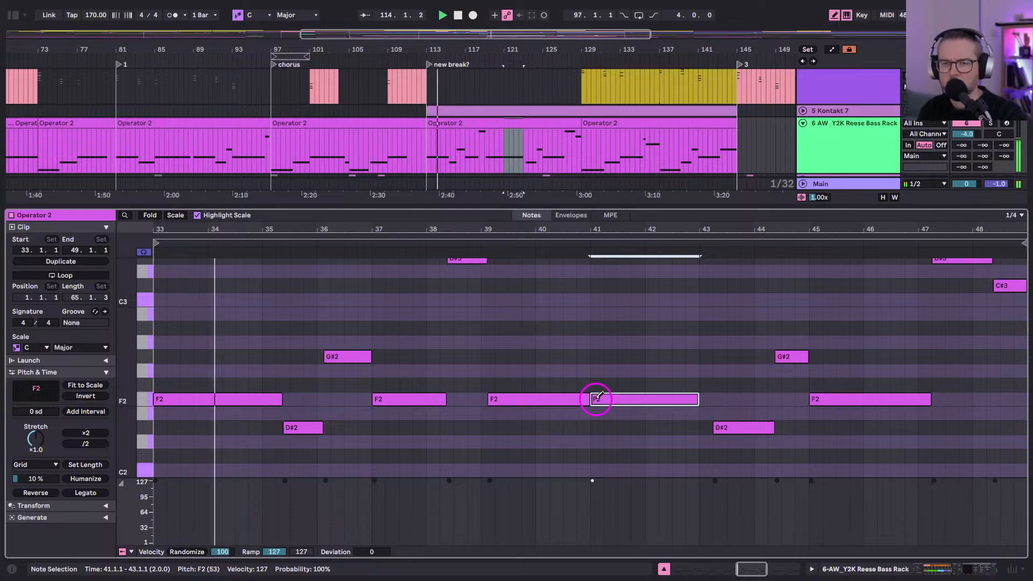
pyautogui.press('b')
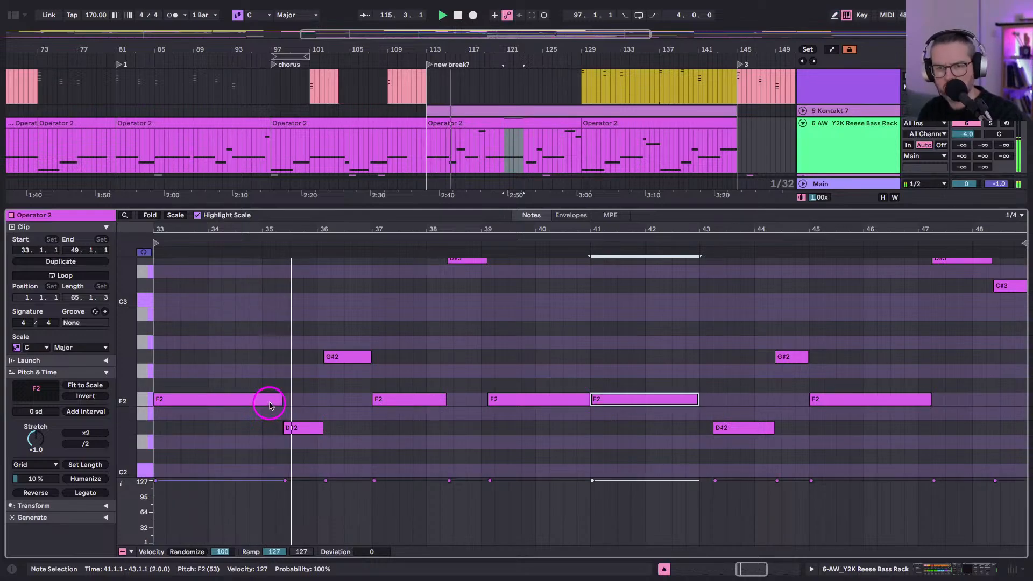
# Trim the F2 note at 33.1.1 to end at 35.2.1, checking it during playback.
pyautogui.click(271, 406)
pyautogui.press('space')
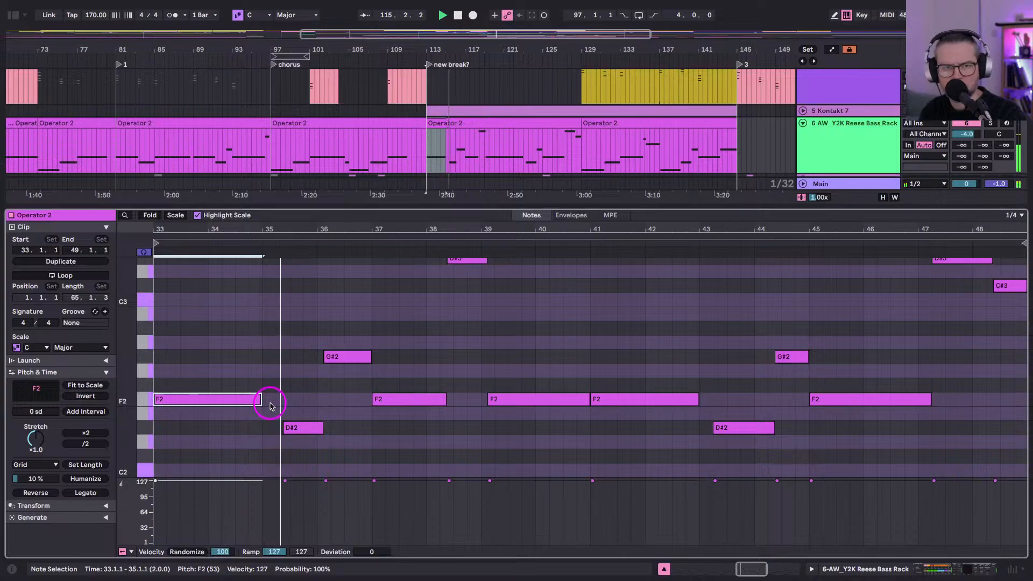
pyautogui.hscroll(-3, 266, 401)
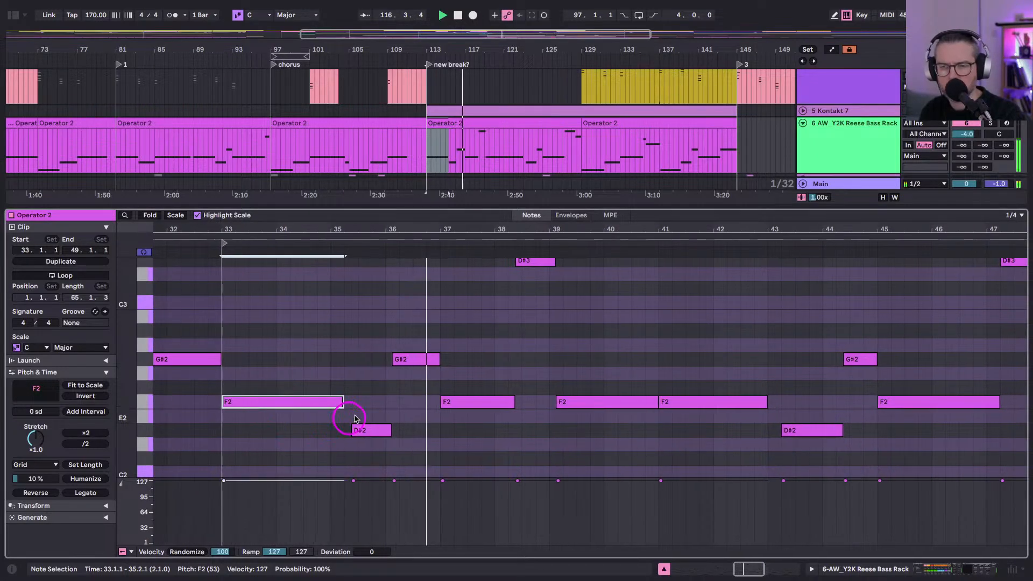
pyautogui.scroll(2, 419, 440)
pyautogui.hscroll(3, 418, 441)
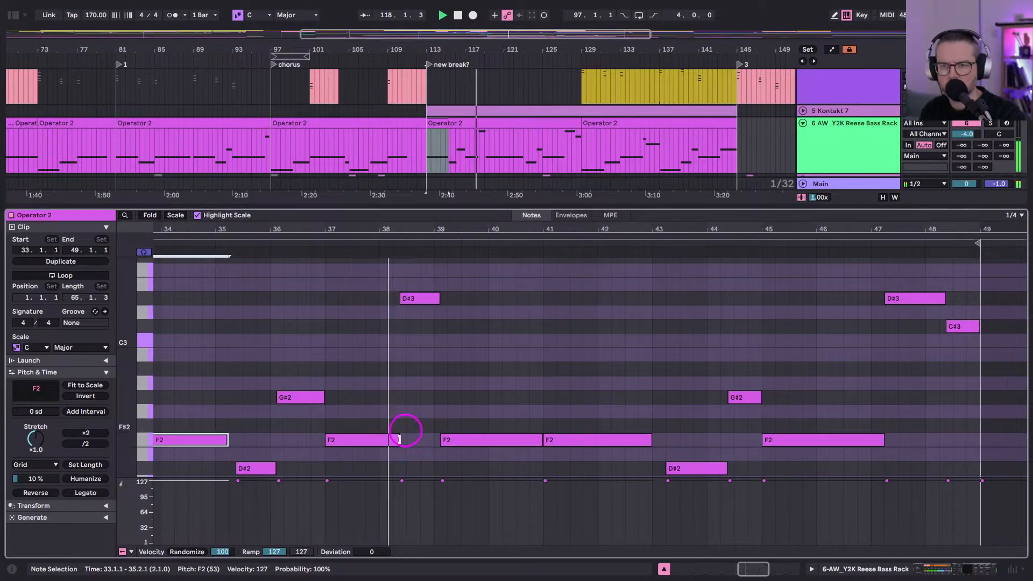
# Add a D#2 note from 40.3.1 to 41.1.1 and end the preceding F2 note where it starts.
pyautogui.press('b')
pyautogui.click(520, 454)
pyautogui.press('Down')
pyautogui.press('space')
pyautogui.scroll(-3, 517, 393)
pyautogui.hscroll(1, 517, 393)
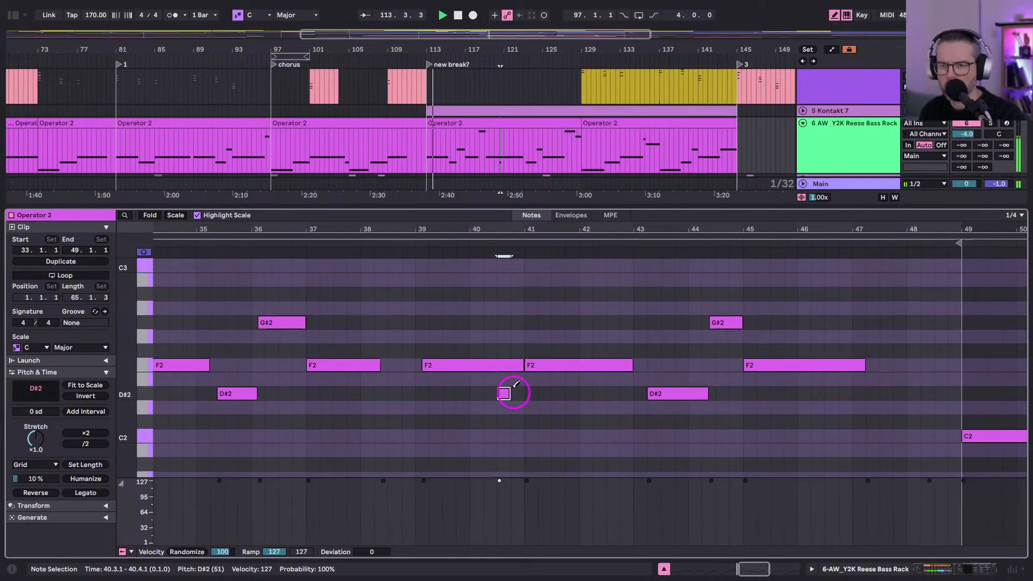
pyautogui.moveTo(510, 393); pyautogui.dragTo(524, 393)
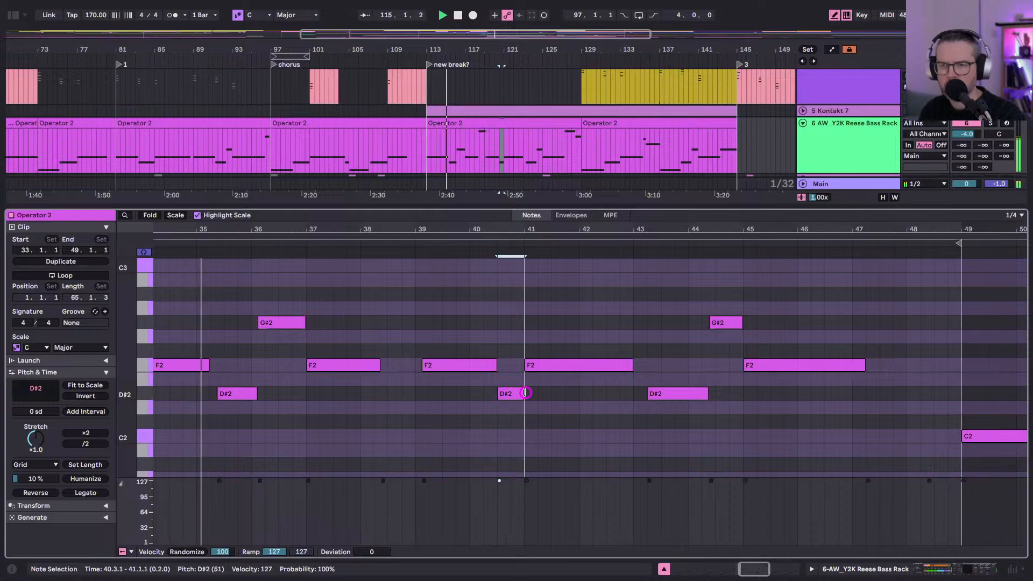
# Shorten the D#2 note at 40.3.1 to end at 40.4.3 and review the surrounding bass notes.
pyautogui.scroll(5, 495, 224)
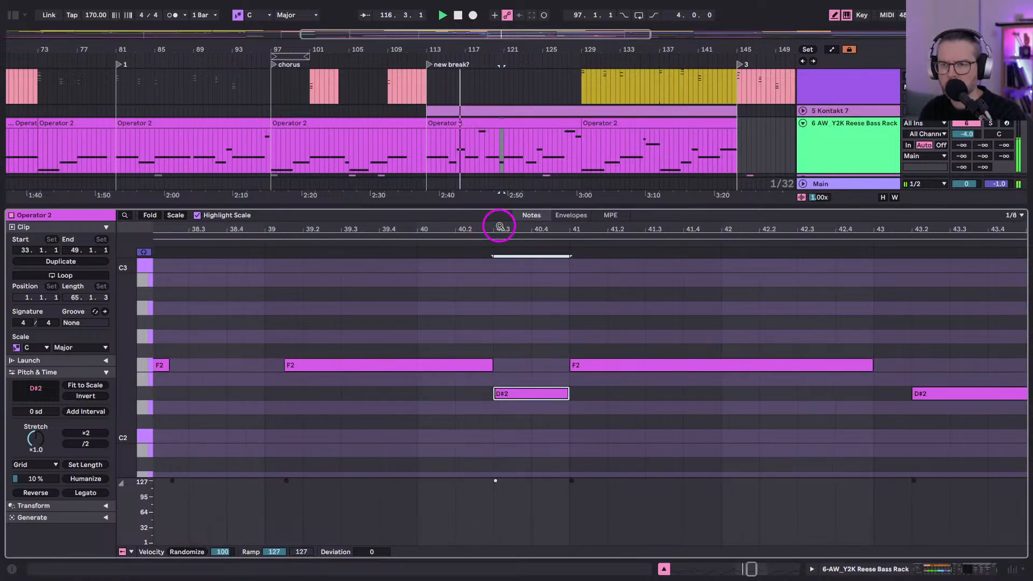
pyautogui.hscroll(-5, 445, 362)
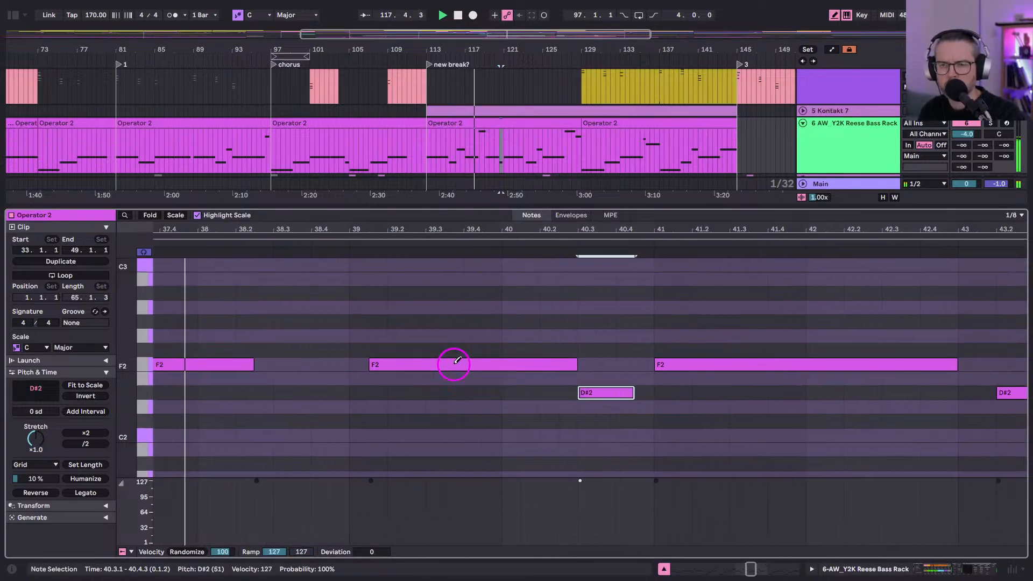
pyautogui.scroll(5, 430, 366)
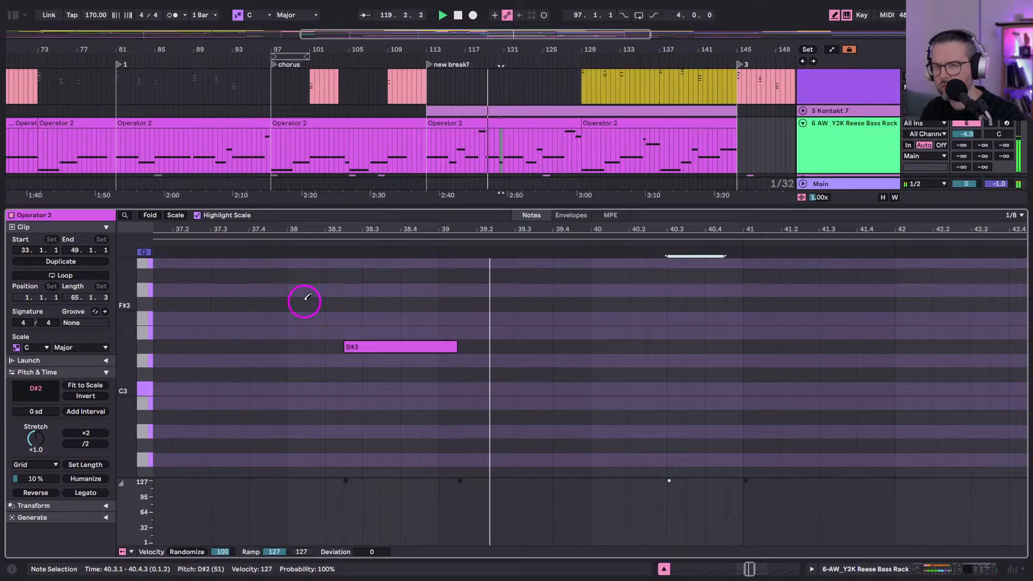
pyautogui.scroll(-8, 303, 299)
pyautogui.scroll(2, 419, 330)
pyautogui.hscroll(2, 420, 330)
pyautogui.hscroll(1, 420, 330)
pyautogui.scroll(3, 422, 328)
pyautogui.hscroll(8, 422, 328)
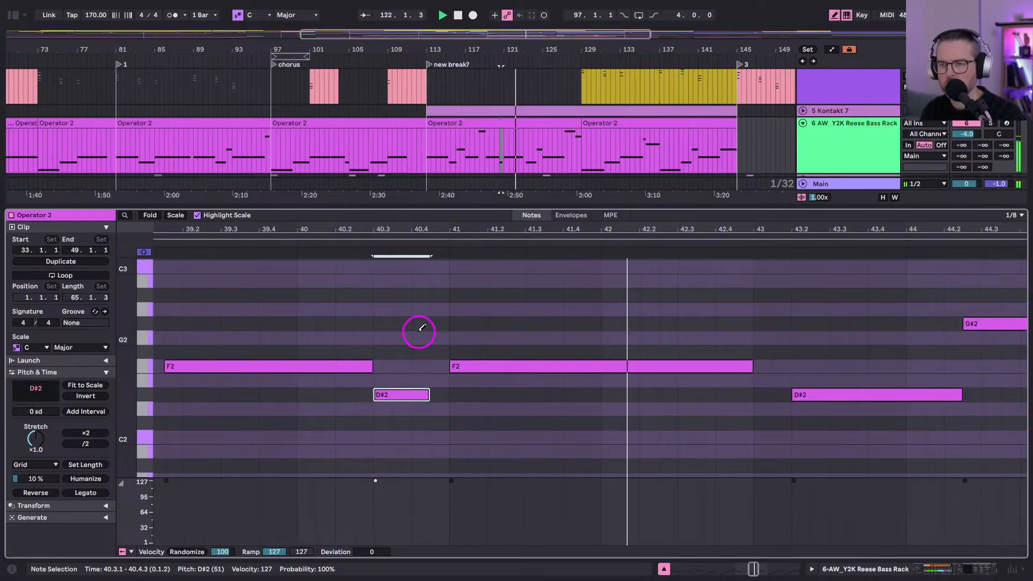
# Extend the F2 note at 41.1.1 to end at 43.2.1, and return to the bass track's devices.
pyautogui.hscroll(7, 422, 328)
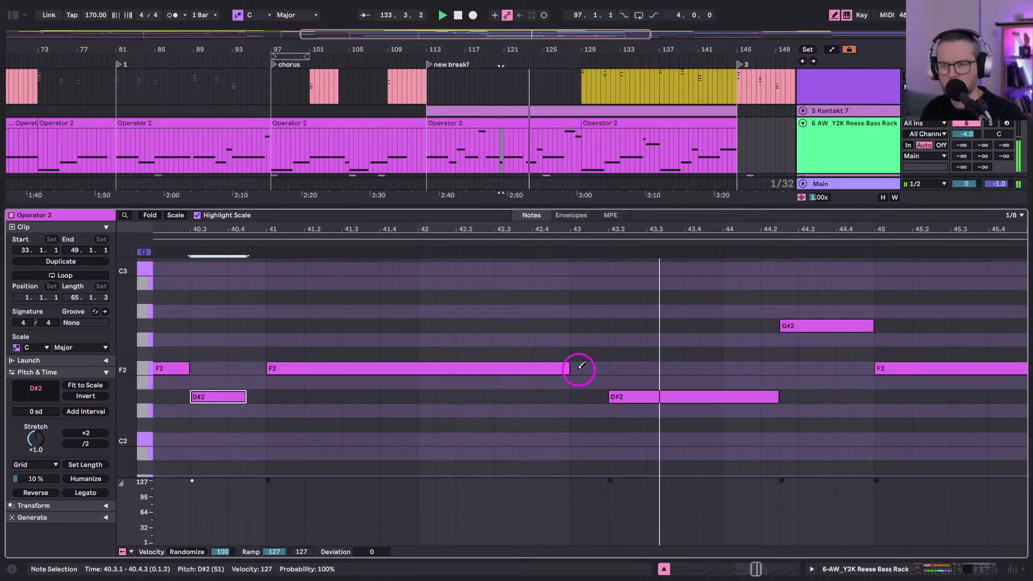
pyautogui.click(569, 368)
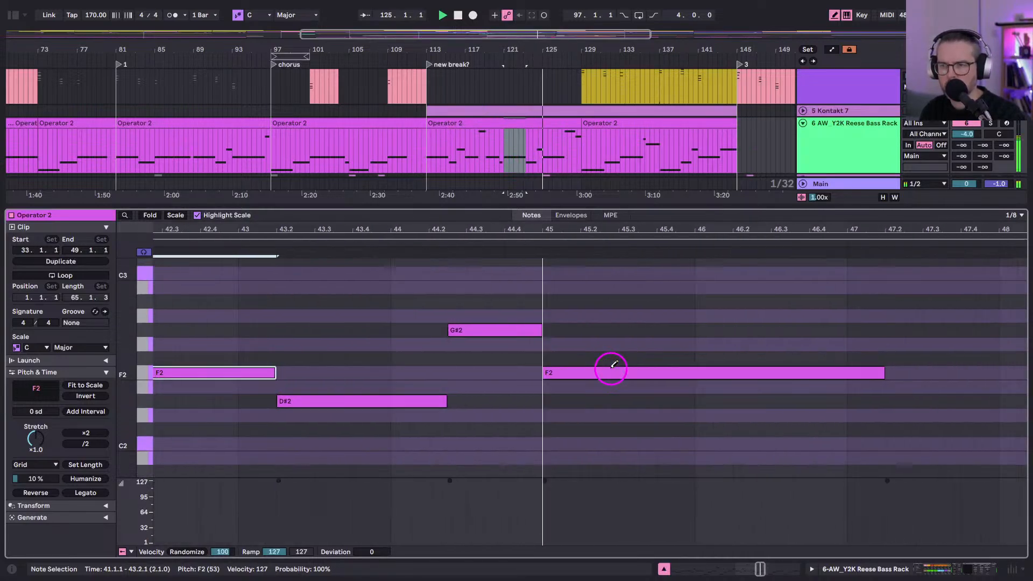
pyautogui.scroll(5, 591, 379)
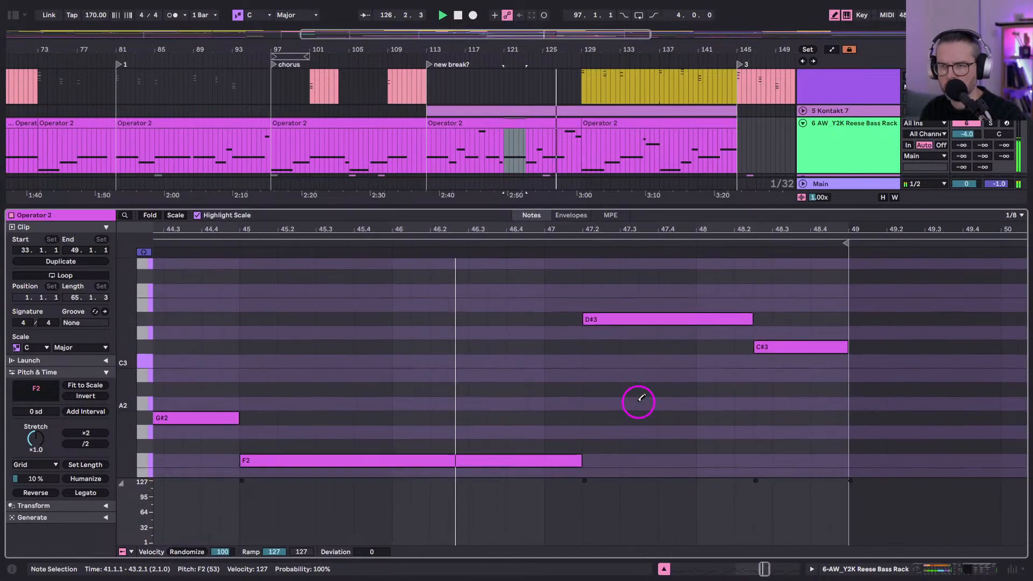
pyautogui.scroll(-2, 592, 393)
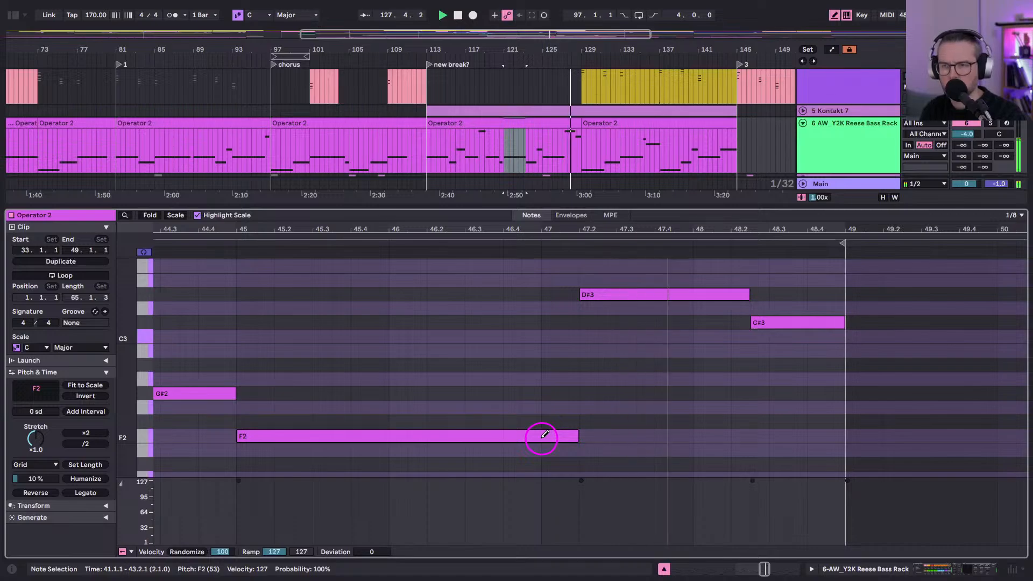
pyautogui.press('b')
pyautogui.hotkey('shift', 'Tab')
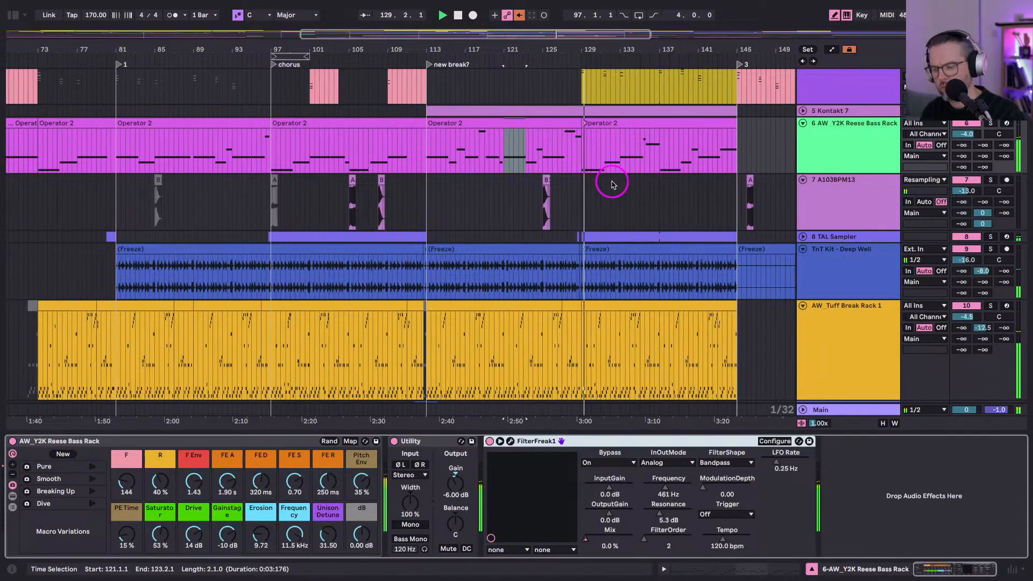
# In the Operator 2 clip at bar 129, start the second C2 note at 25.1.1 and end the preceding A#2 note at the same point.
pyautogui.click(619, 124)
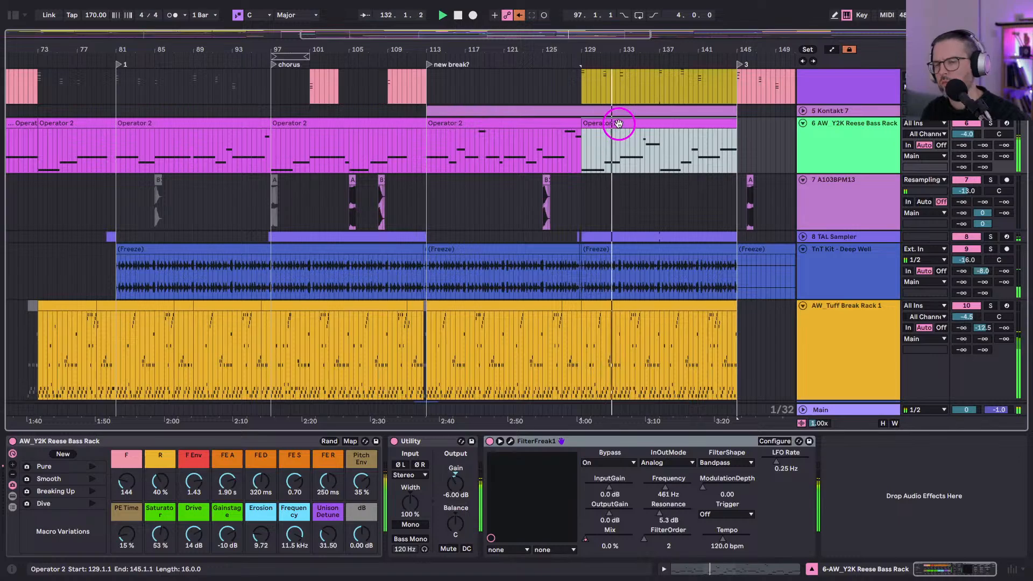
pyautogui.doubleClick(618, 123)
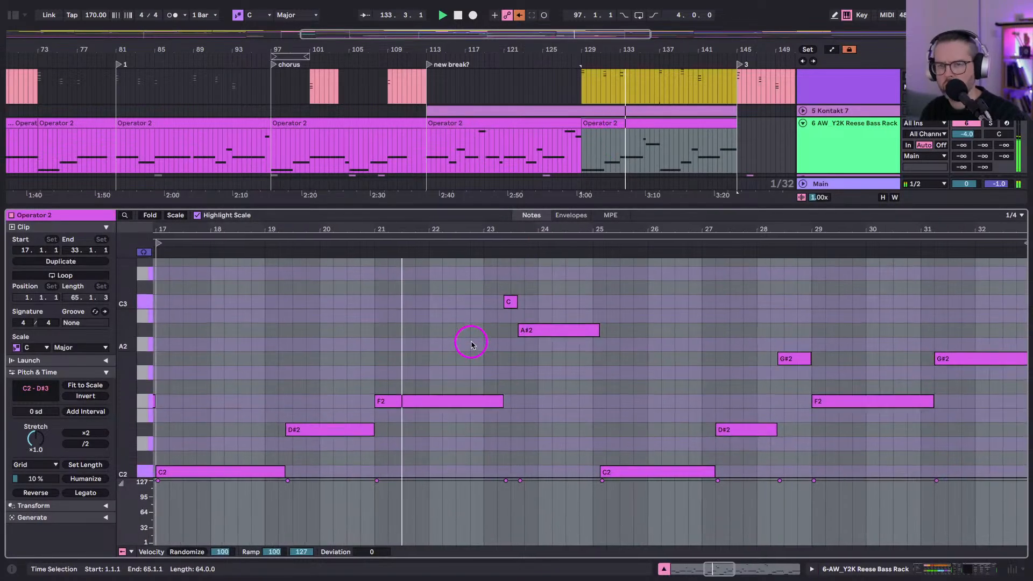
pyautogui.hscroll(2, 492, 363)
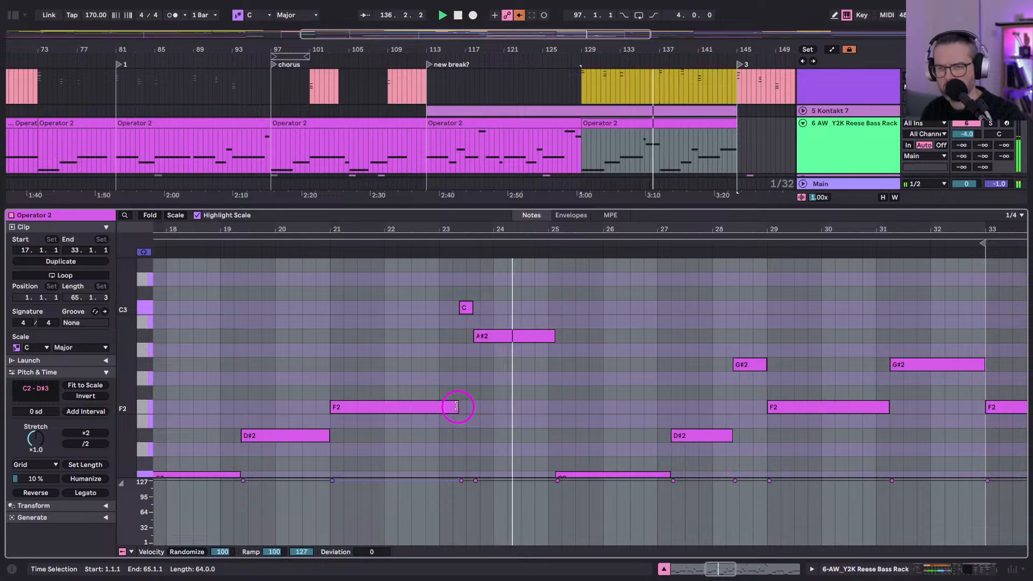
pyautogui.scroll(-3, 456, 406)
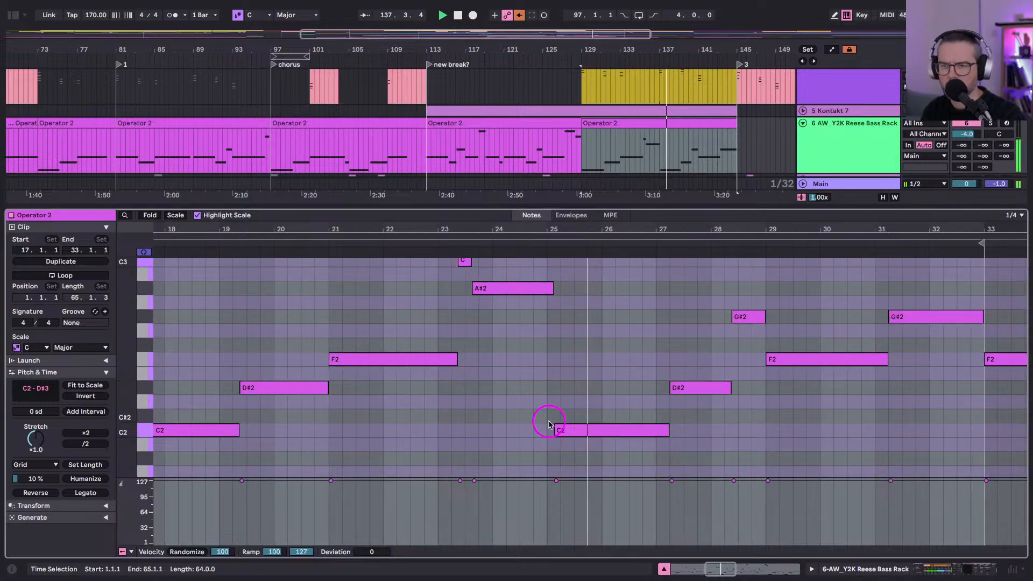
pyautogui.click(563, 429)
pyautogui.hotkey('ctrl', 'u')
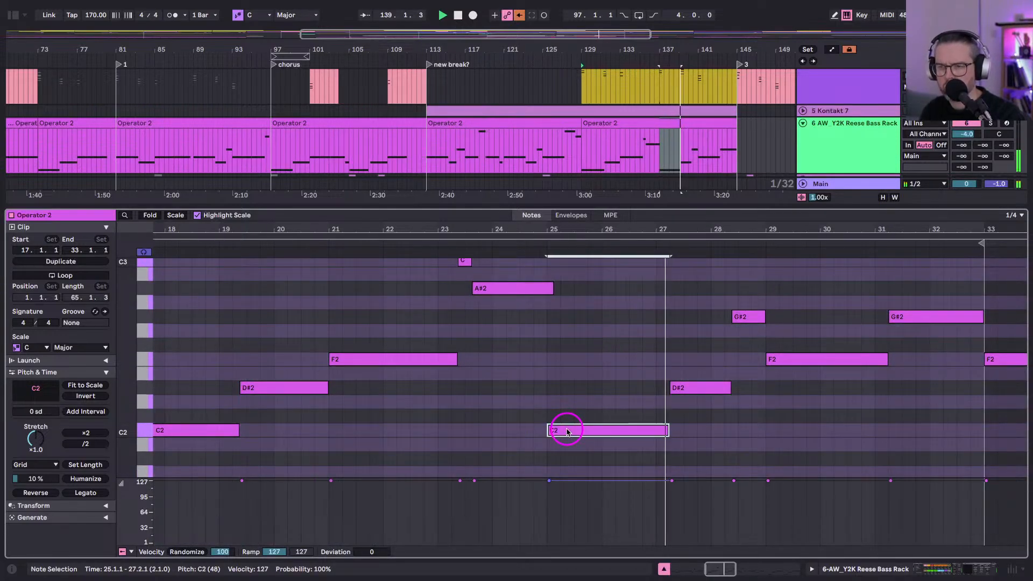
pyautogui.click(544, 289)
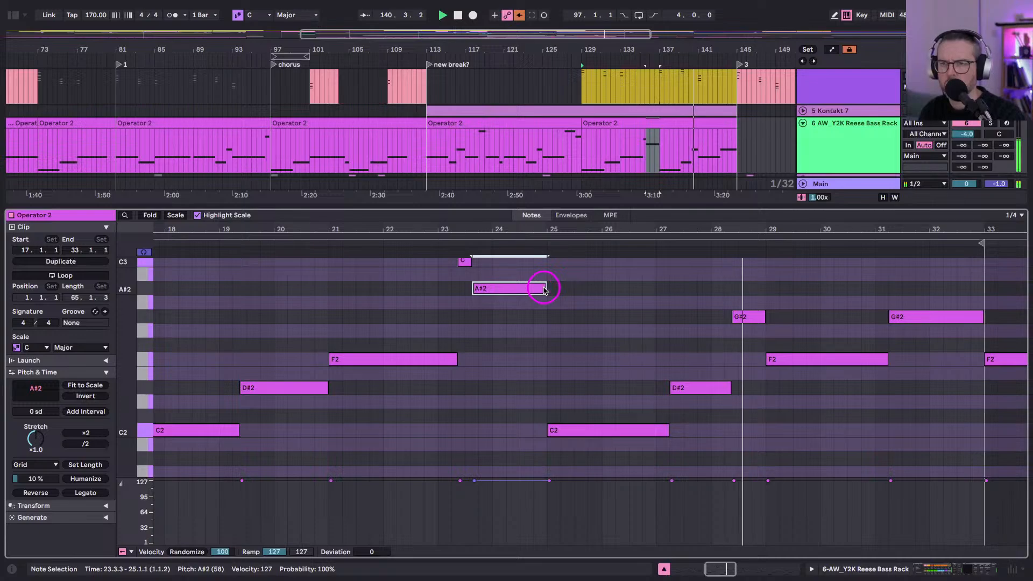
pyautogui.hotkey('shift', 'Tab')
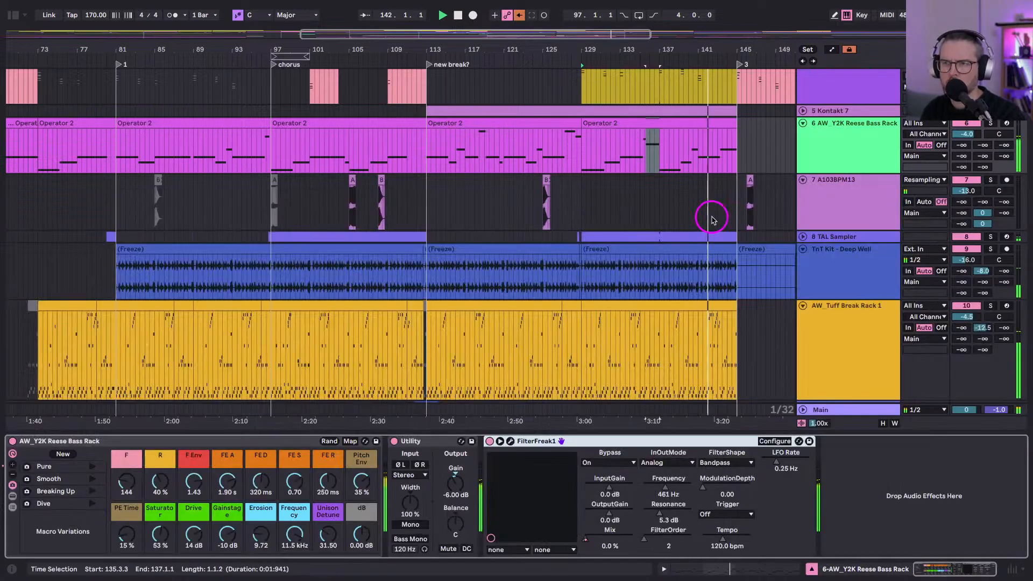
# Rename the arrangement marker 3 at bar 145 as breakdown.
pyautogui.scroll(2, 669, 173)
pyautogui.hscroll(3, 669, 172)
pyautogui.hscroll(1, 669, 249)
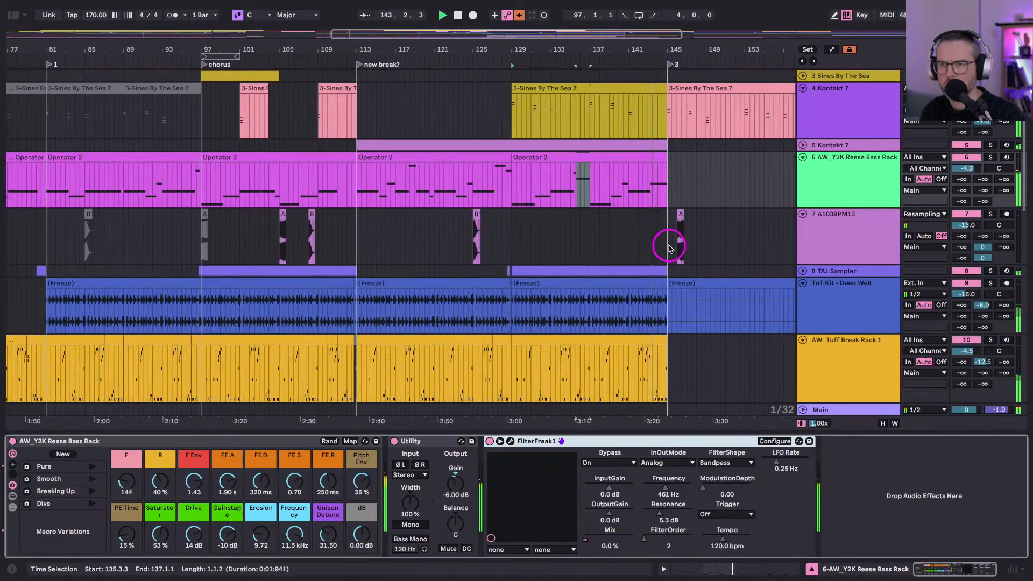
pyautogui.hscroll(3, 669, 248)
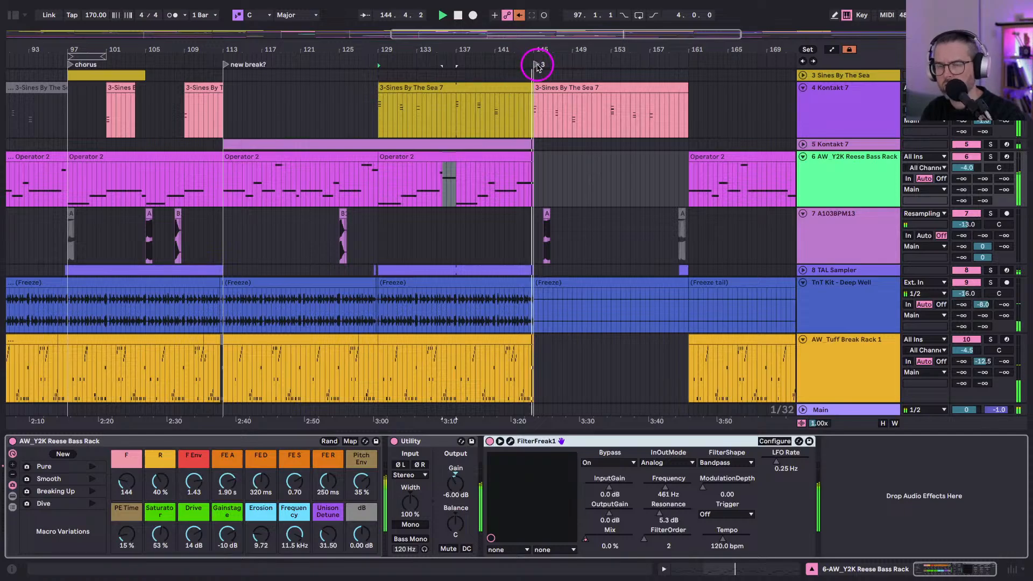
pyautogui.hotkey('ctrl', 'r')
pyautogui.write('br')
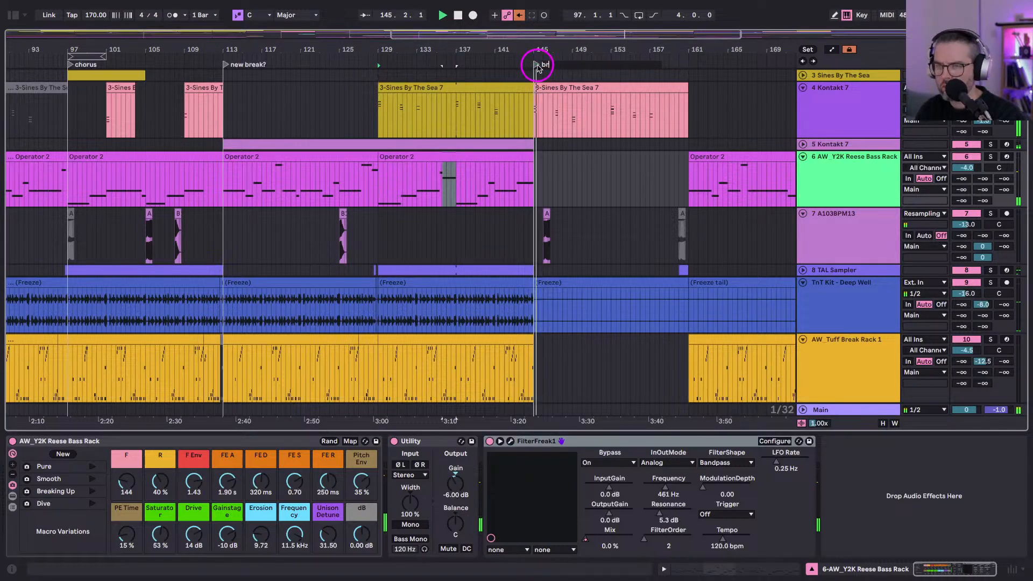
pyautogui.write('eakdown')
pyautogui.press('Return')
# Play the arrangement from the "new break?" marker at bar 113 on the AW_Tuff Break Rack 1 track.
pyautogui.hscroll(-3, 339, 106)
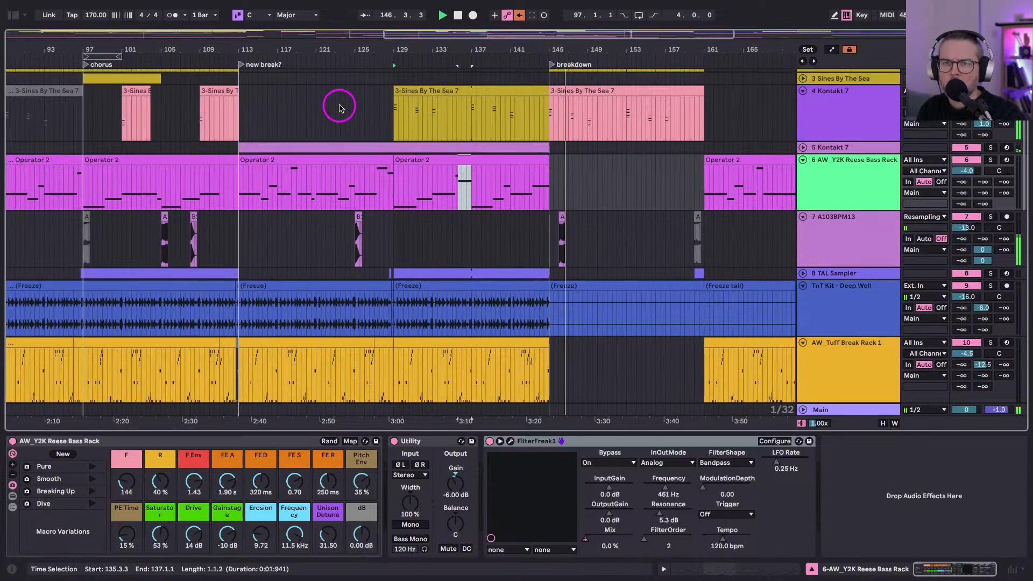
pyautogui.scroll(-1, 300, 279)
pyautogui.scroll(-5, 300, 278)
pyautogui.hscroll(-1, 323, 232)
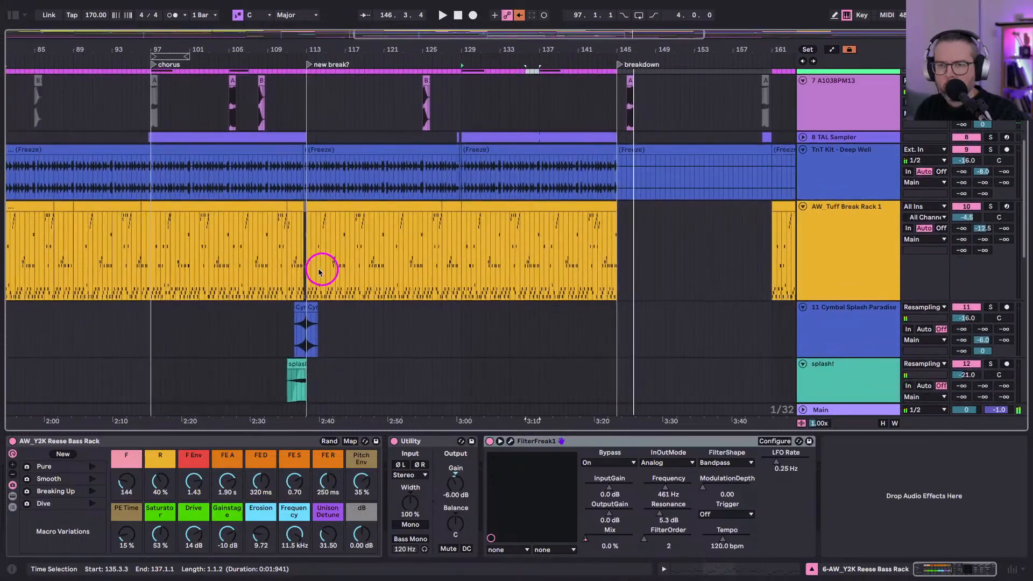
pyautogui.click(309, 271)
pyautogui.press('space')
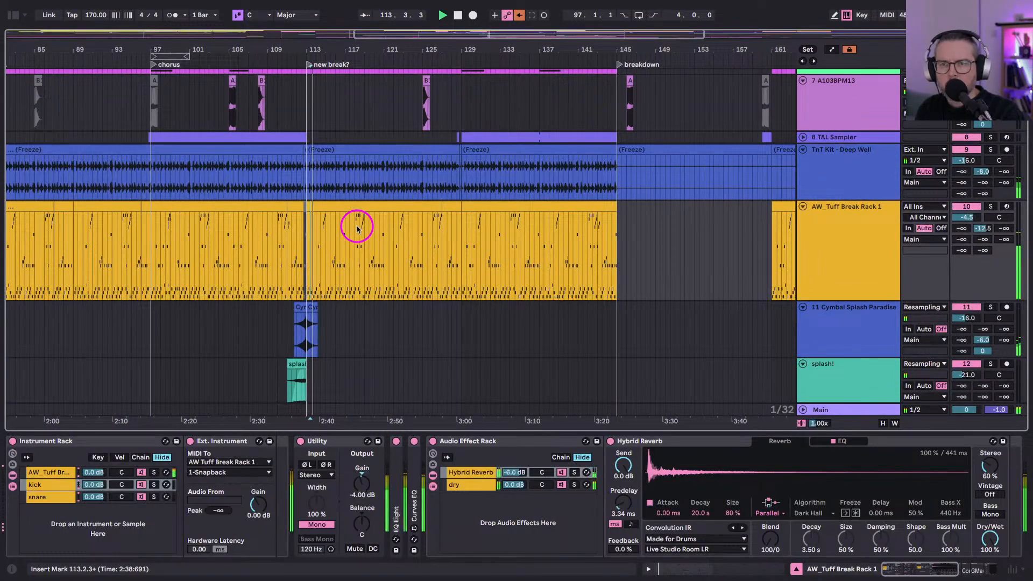
# Open the AW_Tuff Break Rack 1 clip at bar 113 and examine its slice pattern during playback.
pyautogui.hscroll(-1, 337, 223)
pyautogui.click(364, 210)
pyautogui.doubleClick(364, 211)
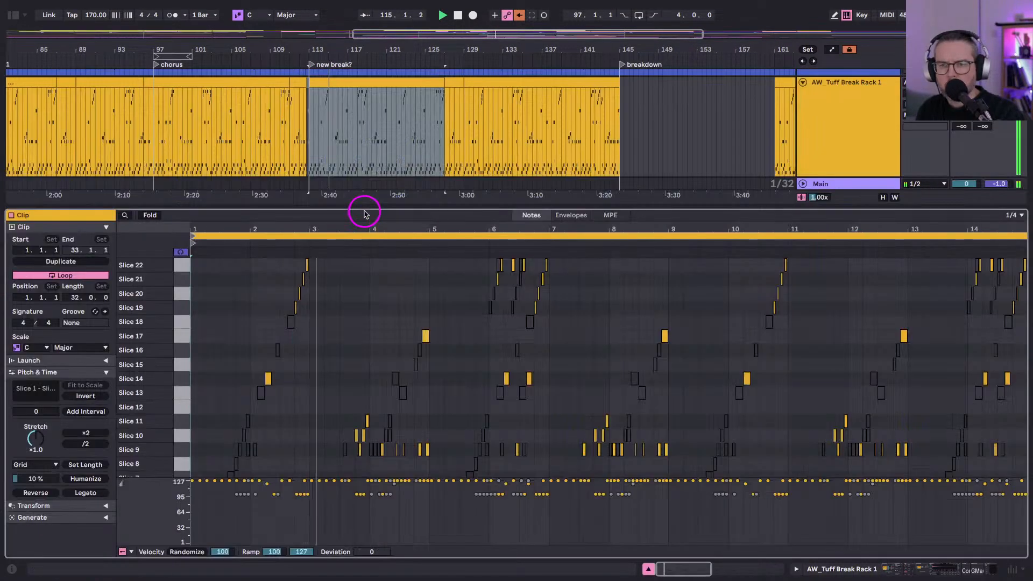
pyautogui.moveTo(203, 225); pyautogui.dragTo(202, 242)
pyautogui.press('b')
pyautogui.press('b')
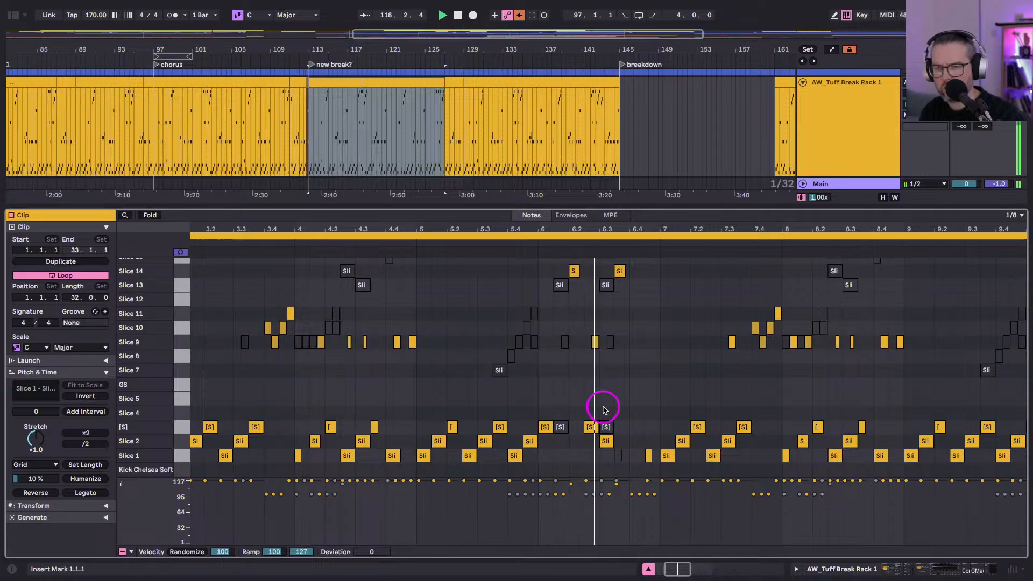
pyautogui.scroll(3, 549, 392)
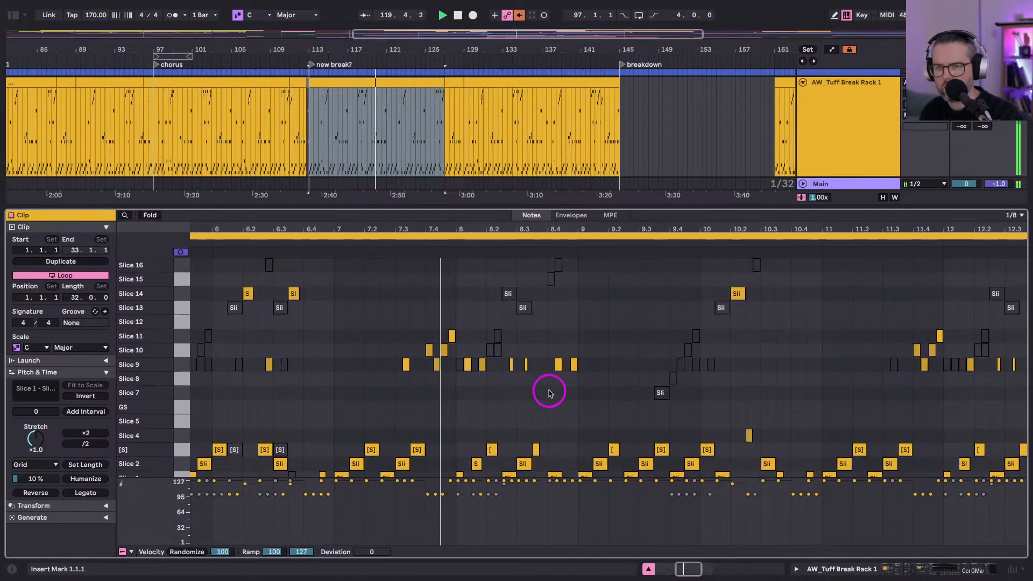
pyautogui.scroll(-3, 549, 391)
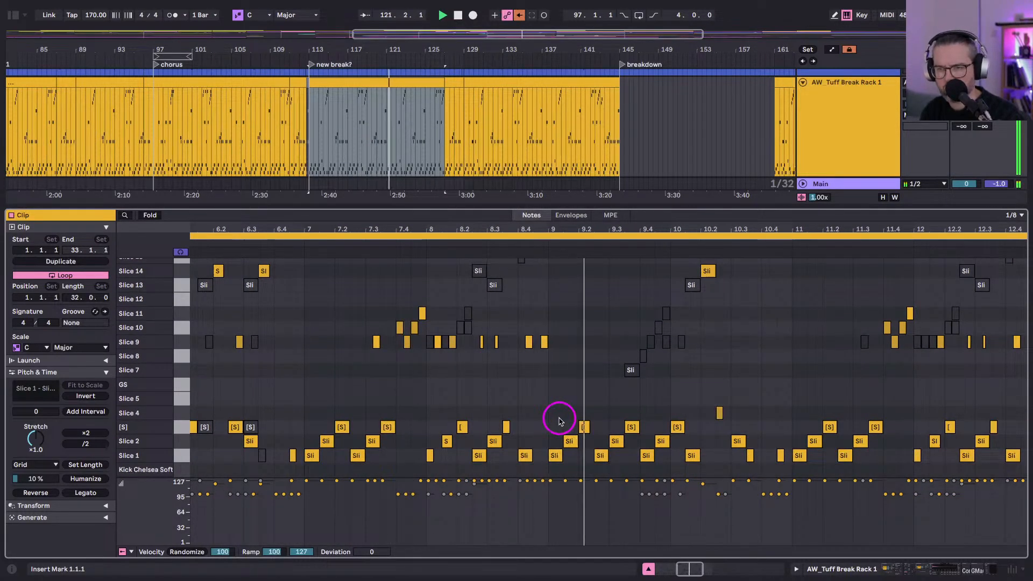
pyautogui.press('x')
# Copy the two-bar splash! clip at bar 111 to 143.1.1, so the copy ends exactly at the breakdown marker.
pyautogui.scroll(3, 451, 281)
pyautogui.hscroll(-3, 451, 281)
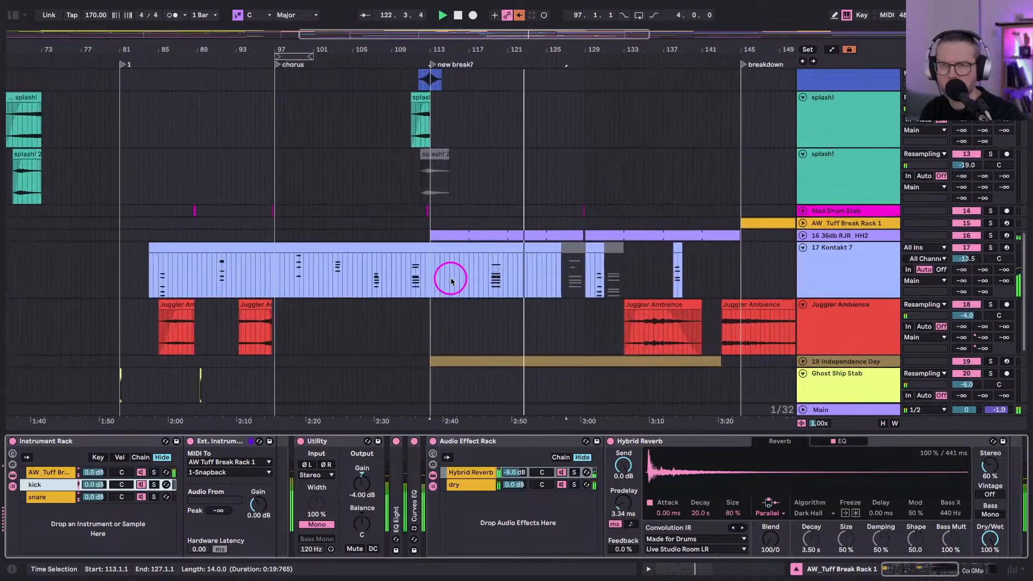
pyautogui.click(445, 93)
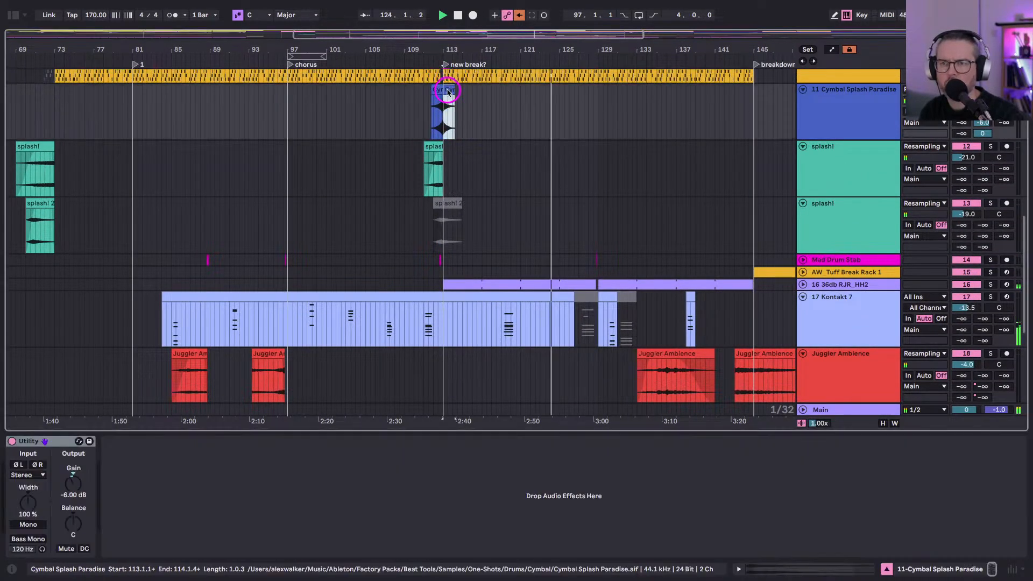
pyautogui.click(432, 153)
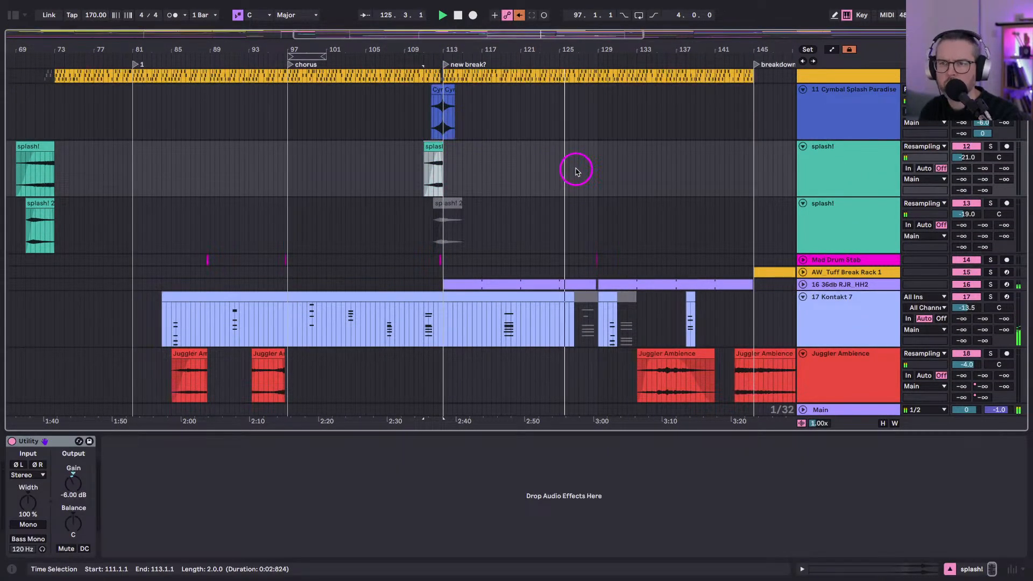
pyautogui.click(576, 171)
pyautogui.press('super+v')
pyautogui.moveTo(582, 164); pyautogui.dragTo(742, 162)
pyautogui.moveTo(744, 54); pyautogui.dragTo(749, 51)
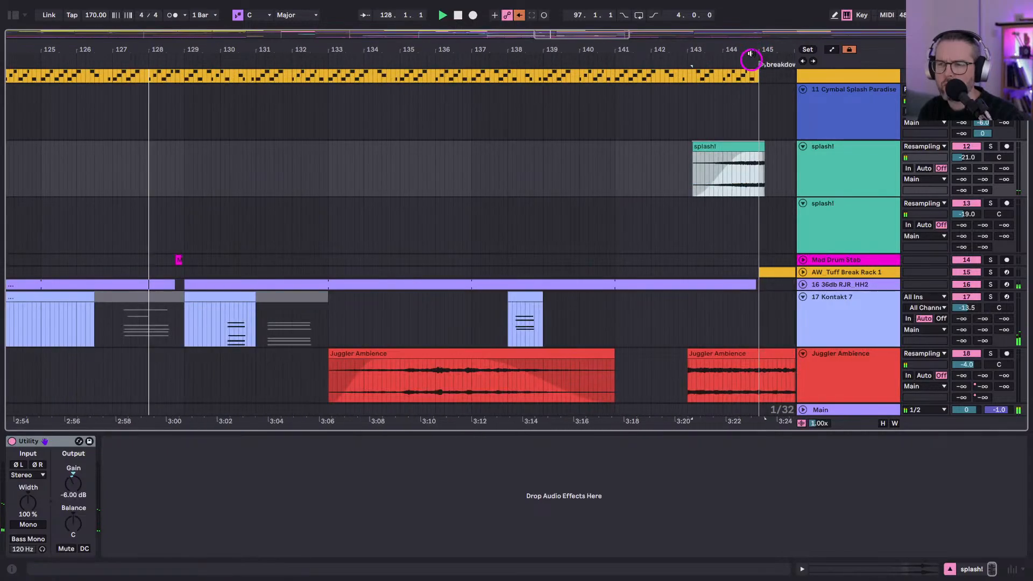
pyautogui.click(737, 134)
pyautogui.moveTo(736, 146); pyautogui.dragTo(735, 149)
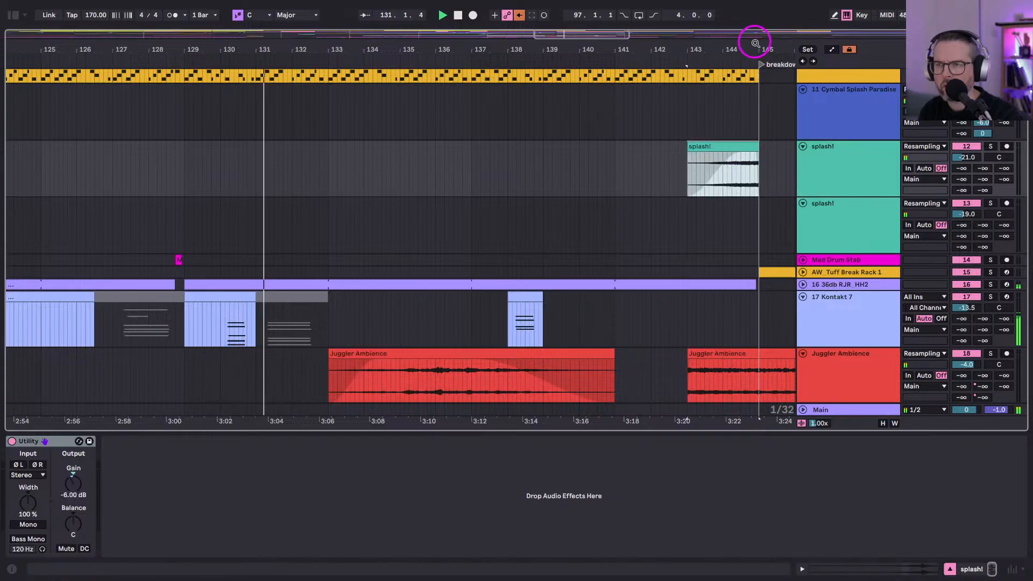
pyautogui.moveTo(764, 46); pyautogui.dragTo(675, 154)
pyautogui.moveTo(568, 51); pyautogui.dragTo(568, 48)
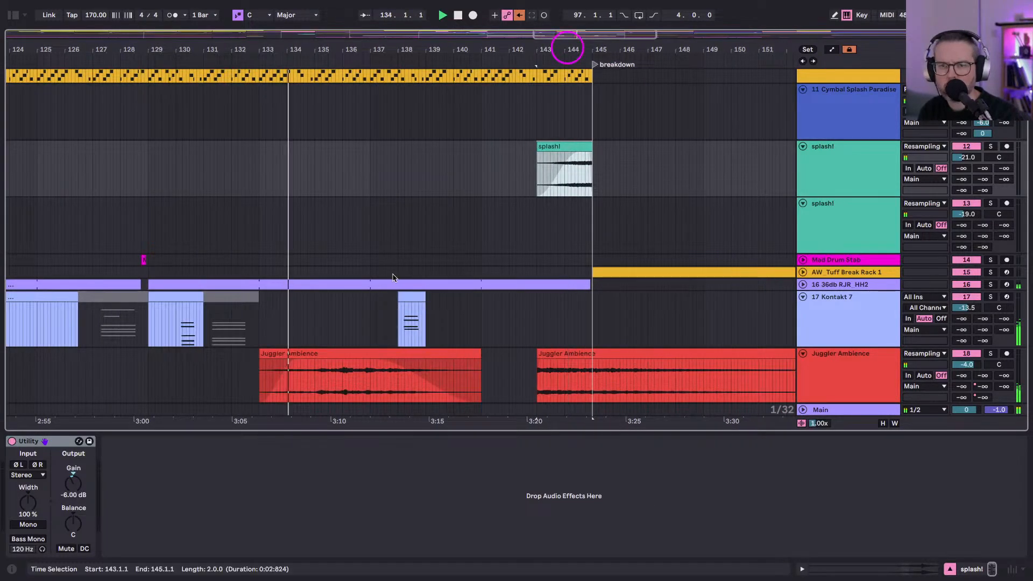
# Move the one-bar Kontakt 7 clip near bar 138 to start at 140.4.1.
pyautogui.scroll(-4, 392, 275)
pyautogui.hscroll(-8, 393, 272)
pyautogui.click(328, 208)
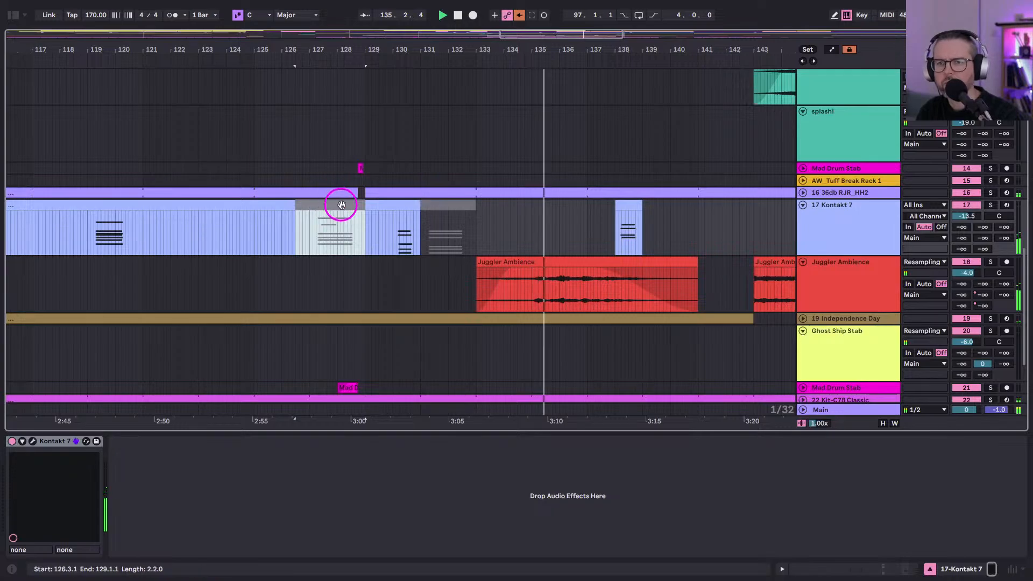
pyautogui.click(447, 204)
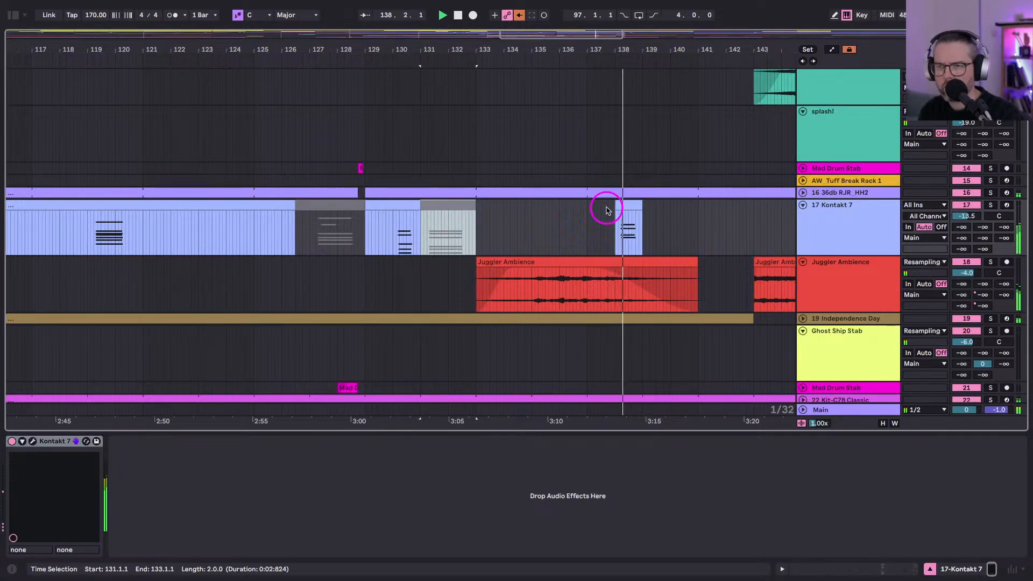
pyautogui.moveTo(477, 212); pyautogui.dragTo(556, 208)
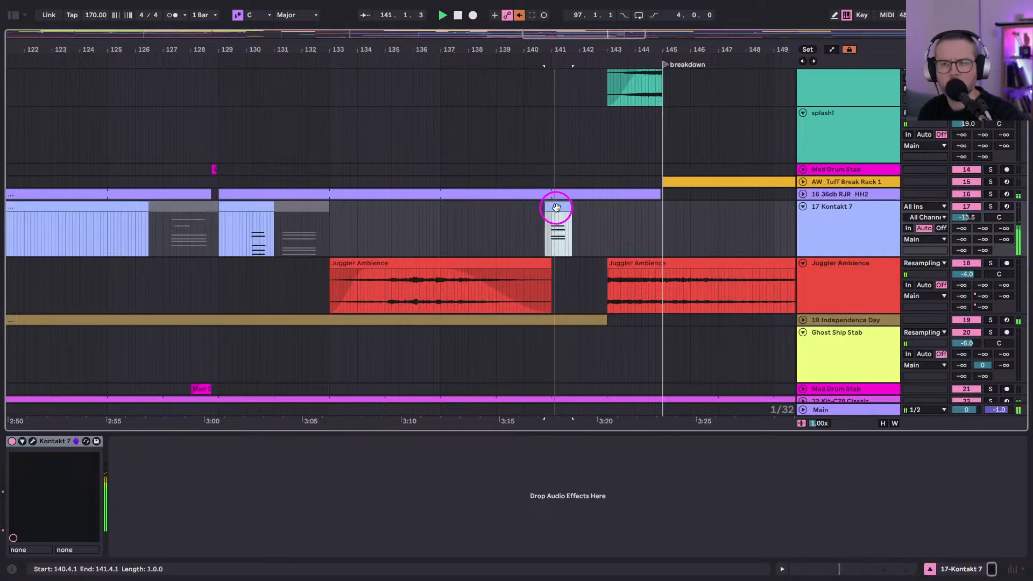
# Unfold the Mad Drum Stab track, play from around bar 127, and set the arrangement grid to 1/8.
pyautogui.moveTo(508, 47); pyautogui.dragTo(396, 334)
pyautogui.scroll(5, 396, 334)
pyautogui.hscroll(-4, 396, 333)
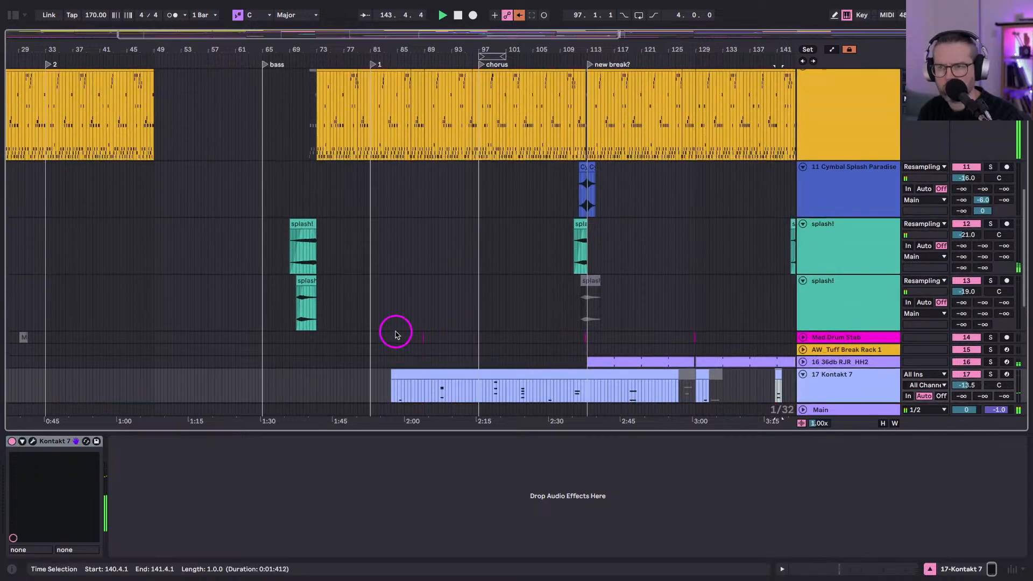
pyautogui.scroll(-5, 742, 313)
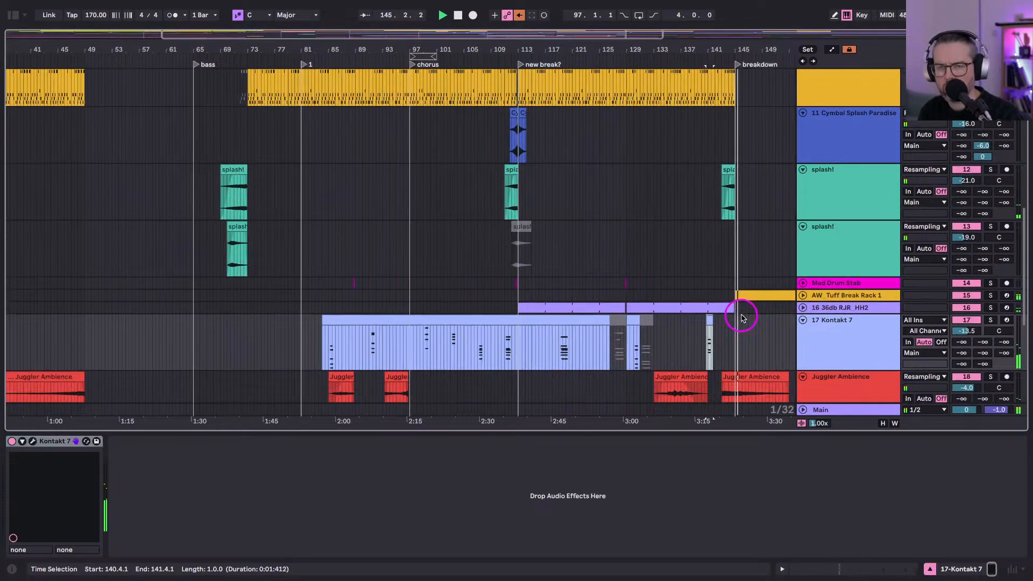
pyautogui.click(804, 196)
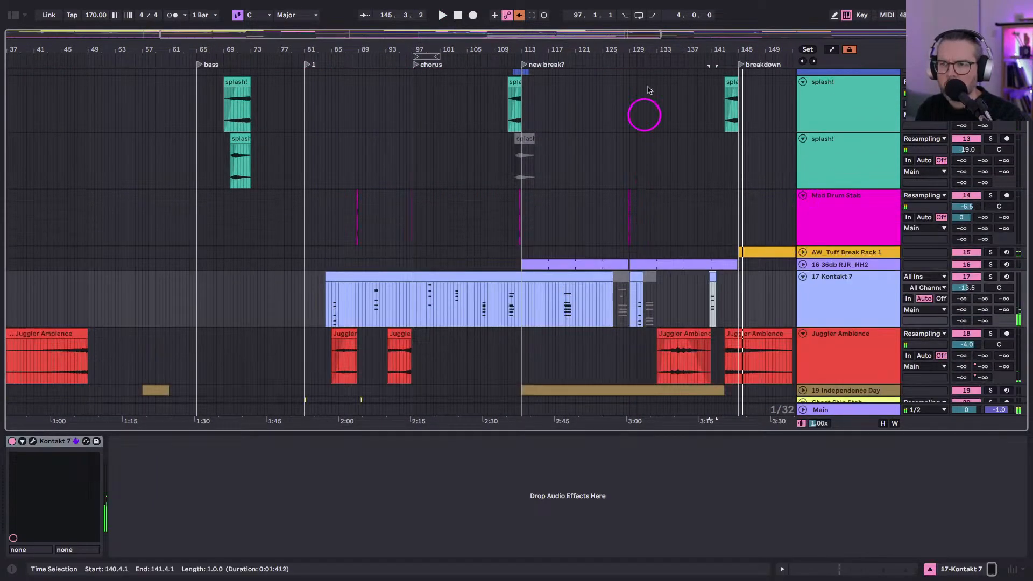
pyautogui.moveTo(640, 49); pyautogui.dragTo(549, 267)
pyautogui.click(457, 225)
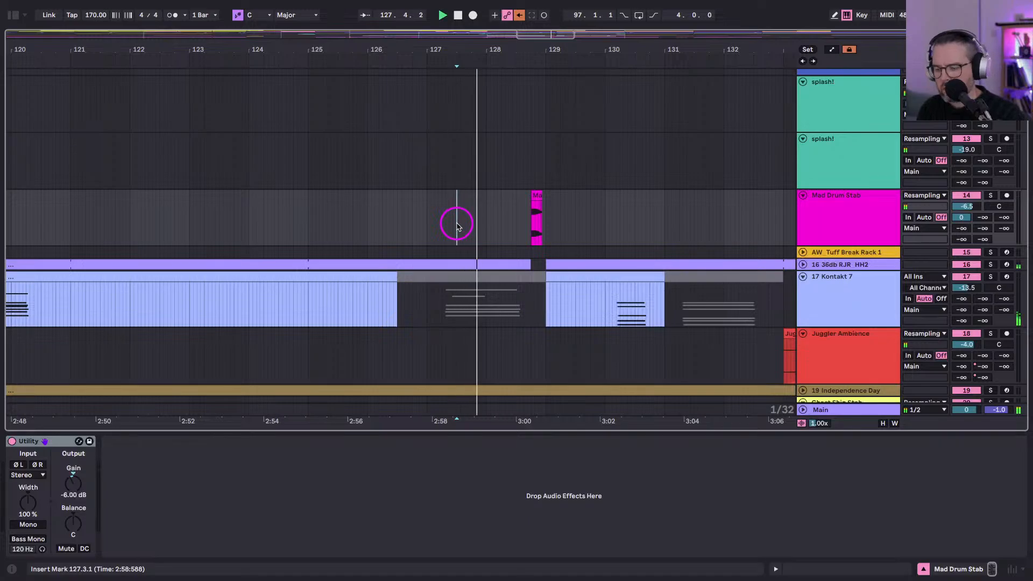
pyautogui.press('super+2')
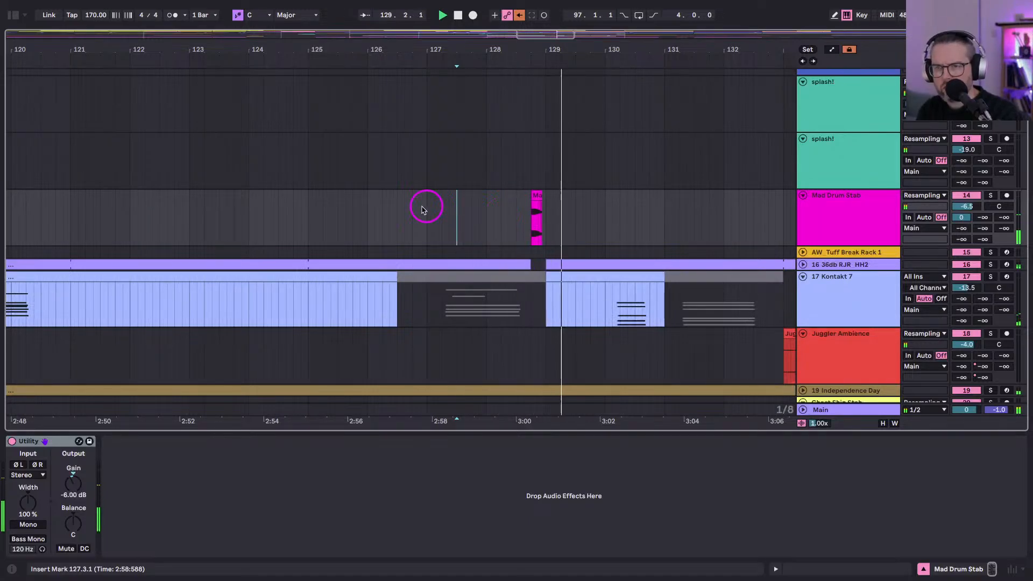
pyautogui.click(428, 234)
# Copy the Ghost Ship Stab range from 81.1.1 to 97.1.1 and paste it at the new break? marker, 113.1.1.
pyautogui.scroll(2, 428, 231)
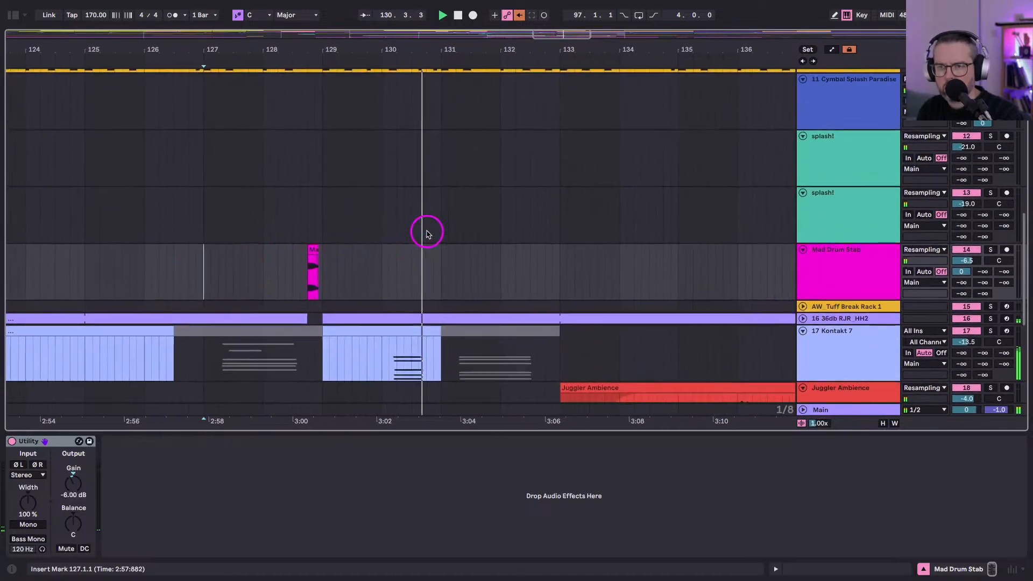
pyautogui.press('-')
pyautogui.press('-')
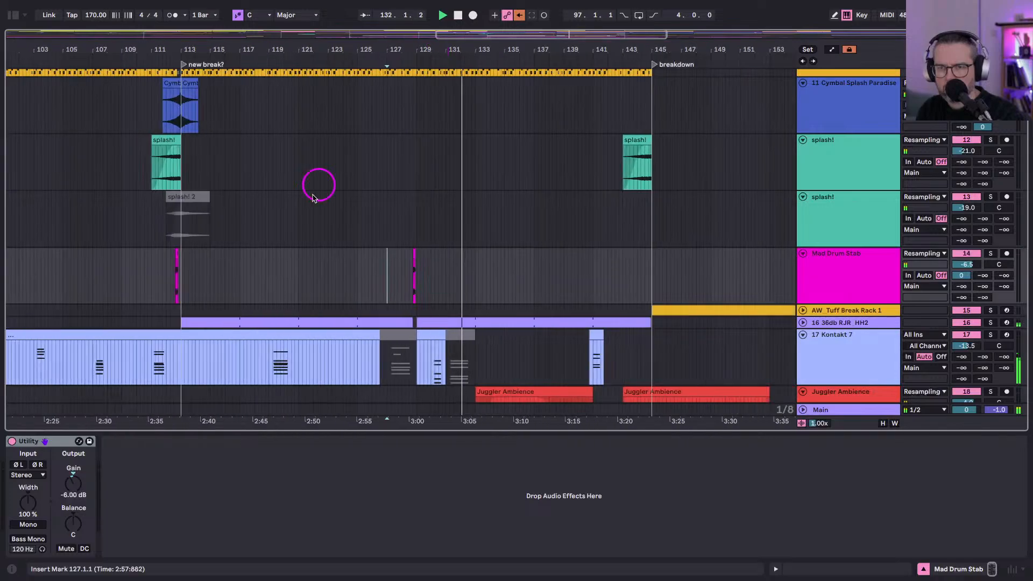
pyautogui.scroll(-10, 293, 226)
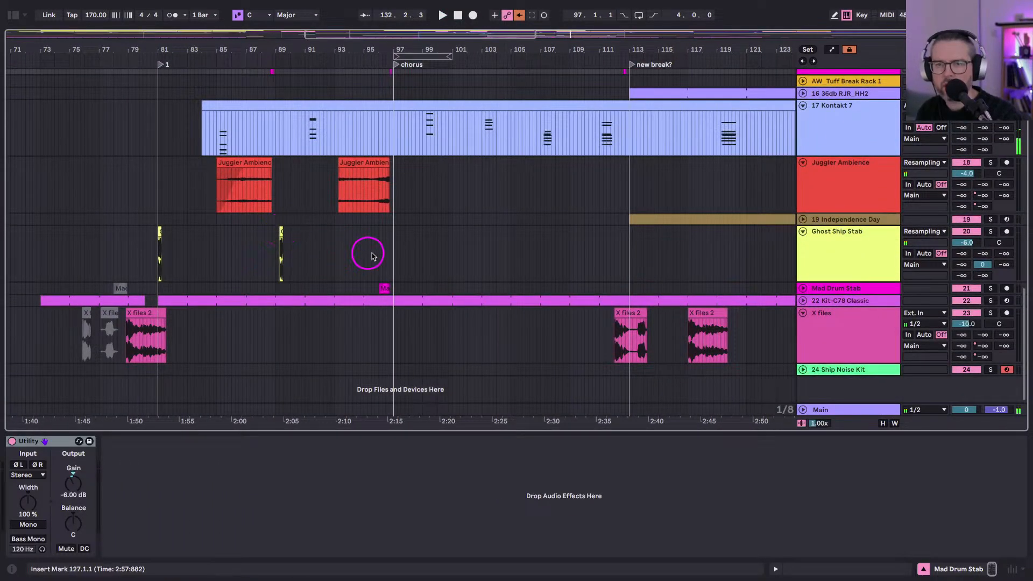
pyautogui.click(390, 260)
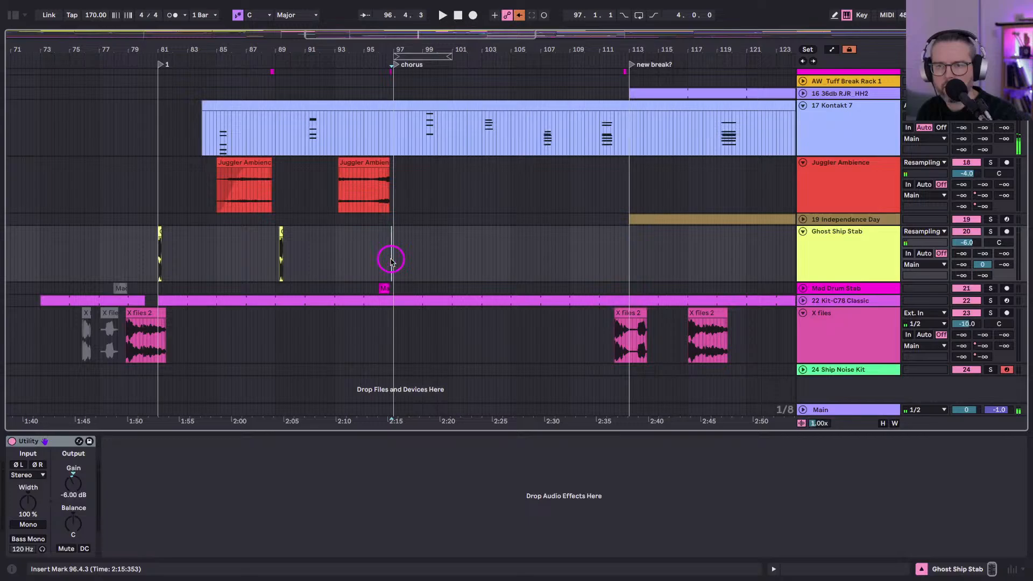
pyautogui.moveTo(376, 258); pyautogui.dragTo(179, 271)
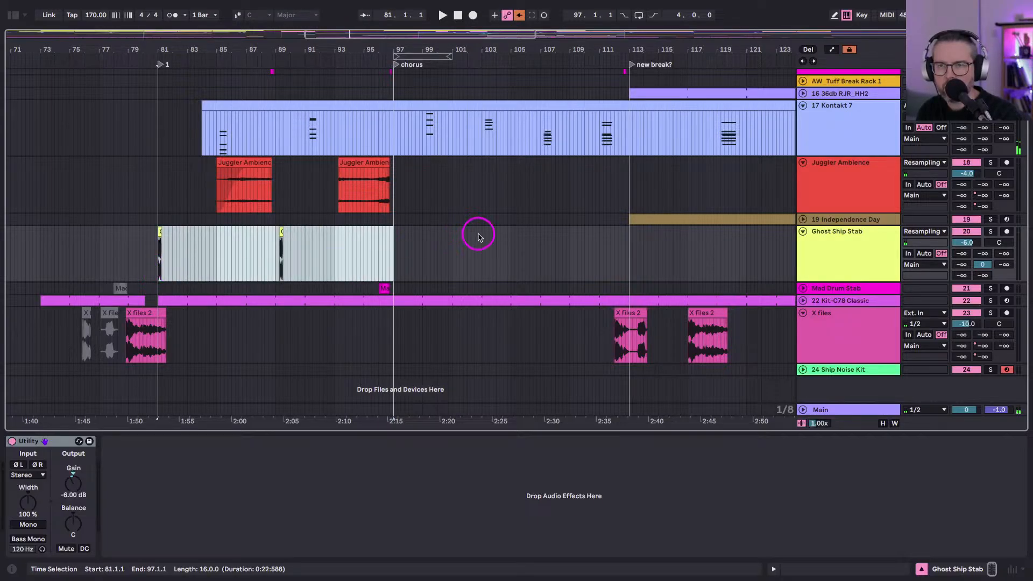
pyautogui.click(625, 255)
pyautogui.hscroll(10, 627, 255)
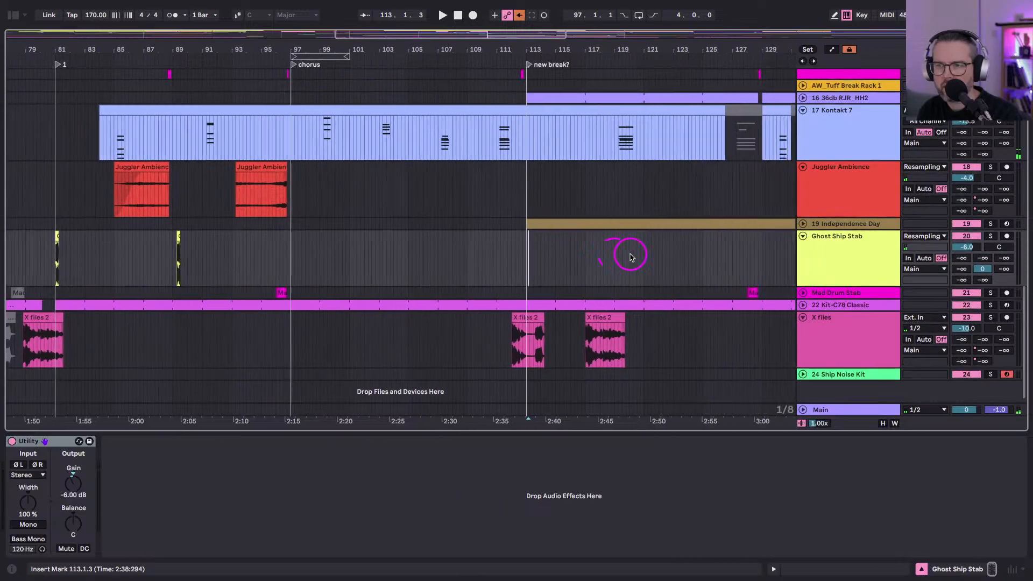
pyautogui.hotkey('ctrl', 'v')
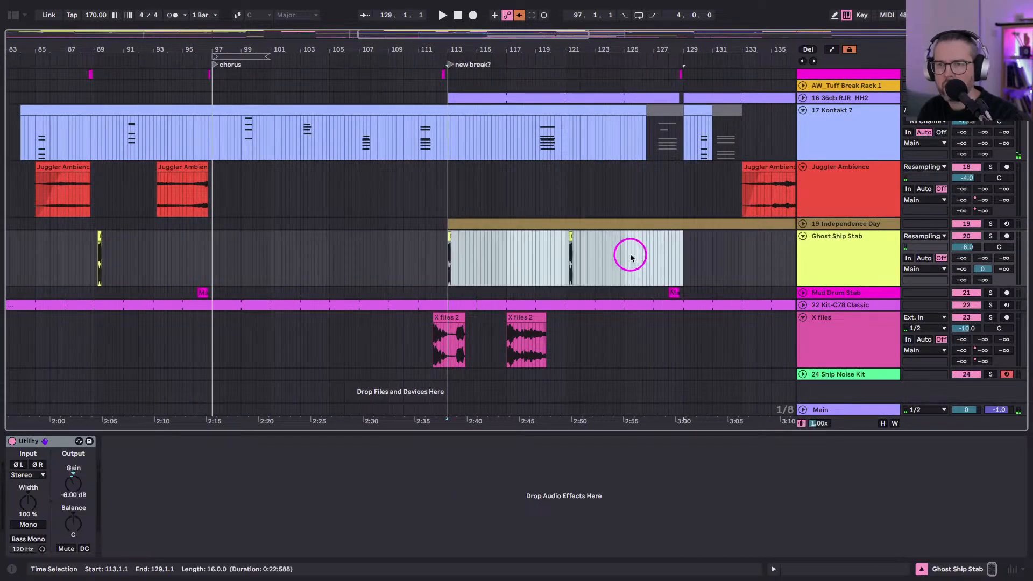
# Audition the pasted Ghost Ship Stab clip at bar 113 and shift its start to 113.1.3.
pyautogui.moveTo(456, 46); pyautogui.dragTo(456, 55)
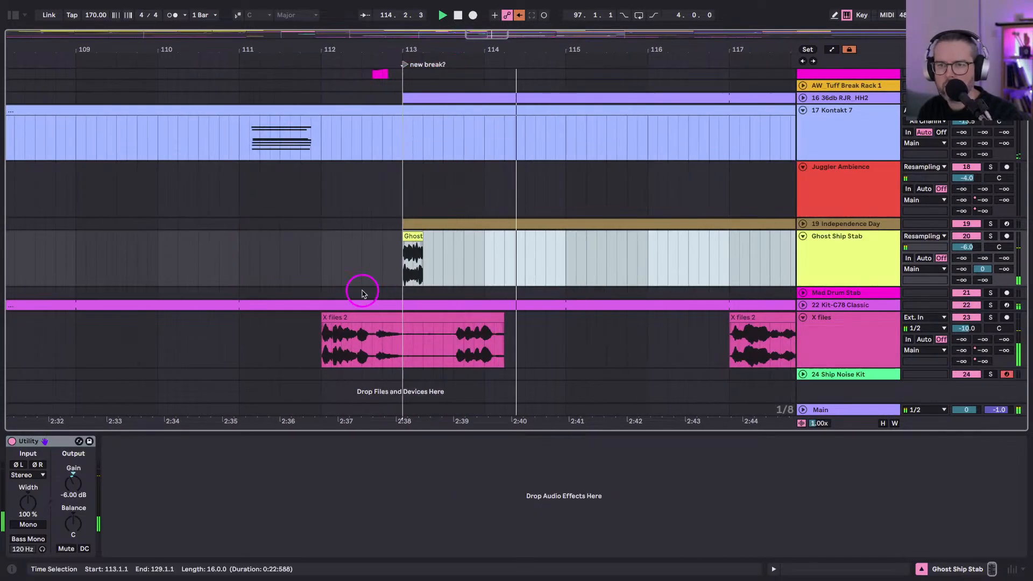
pyautogui.click(297, 265)
pyautogui.press('space')
pyautogui.moveTo(401, 245)
pyautogui.mouseDown()
pyautogui.moveTo(425, 242)
pyautogui.moveTo(415, 242)
pyautogui.mouseUp()
pyautogui.click(243, 262)
pyautogui.press('space')
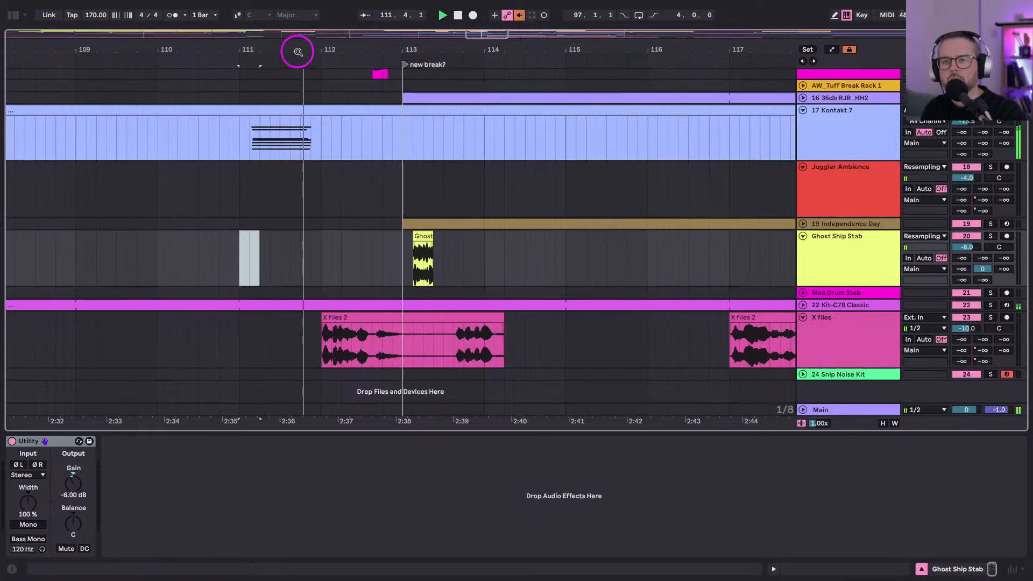
pyautogui.moveTo(295, 49); pyautogui.dragTo(295, 43)
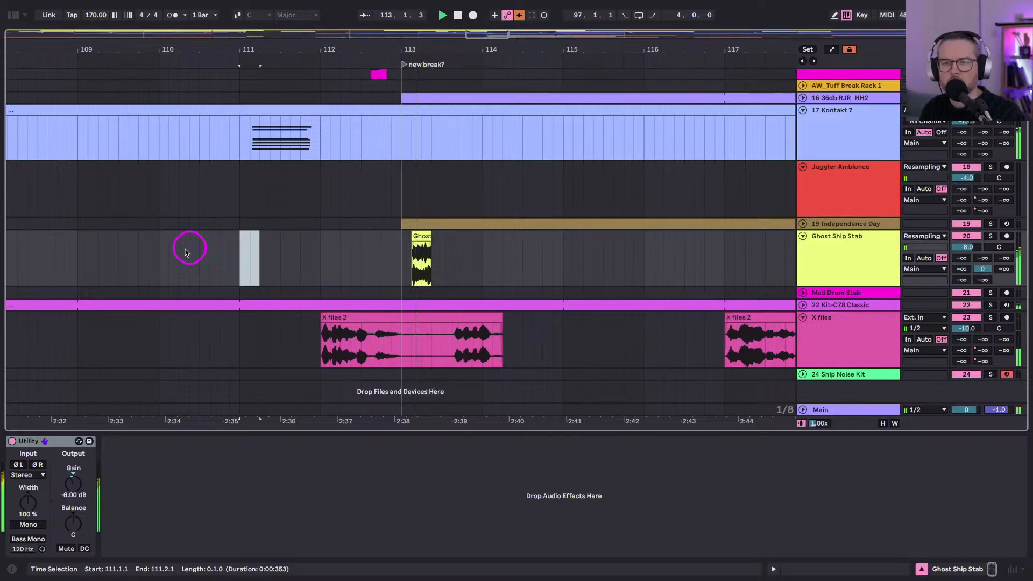
pyautogui.click(81, 264)
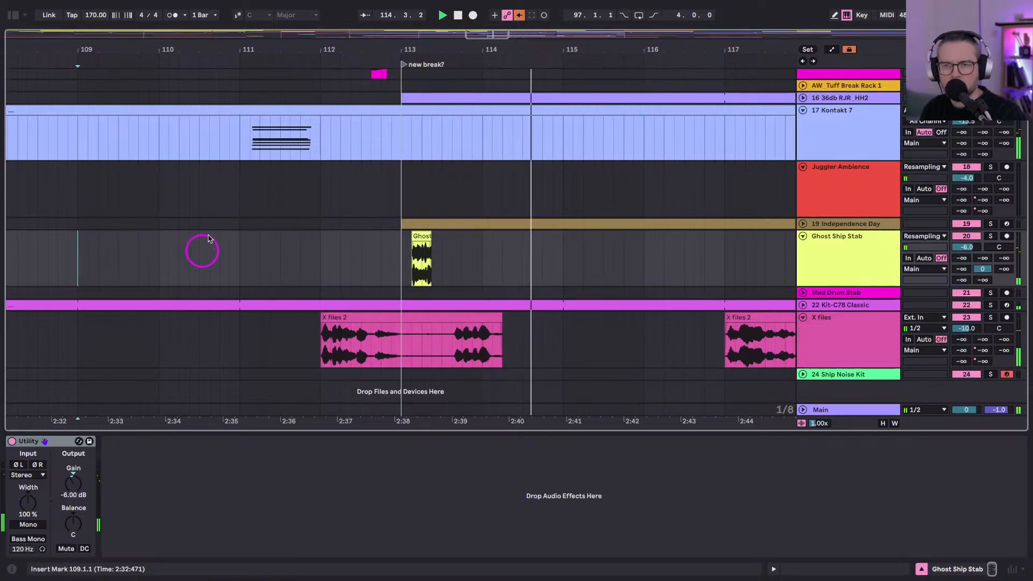
pyautogui.moveTo(210, 47); pyautogui.dragTo(211, 50)
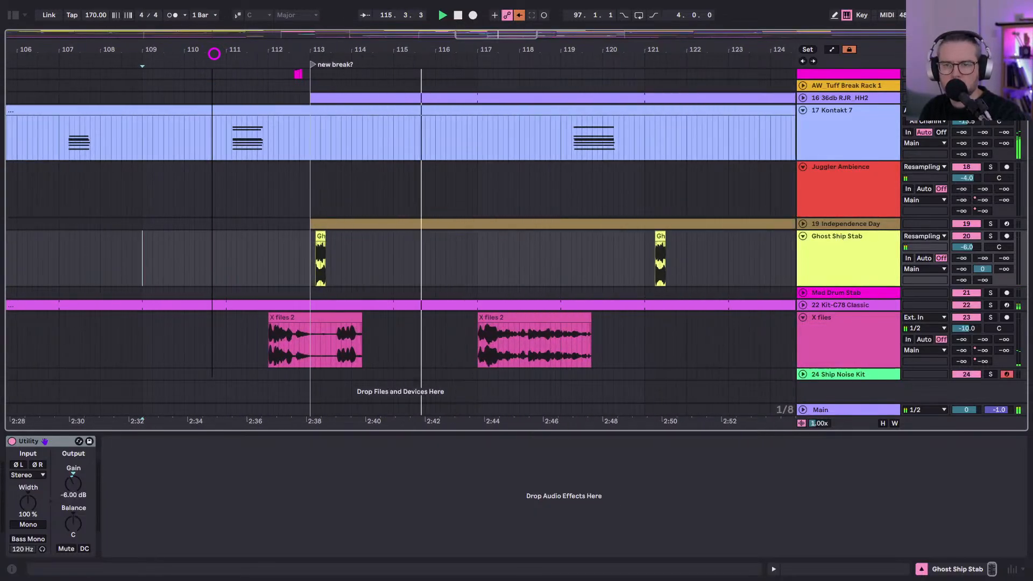
# Try the Ghost Ship Stab clip from bar 113 at 119.2.1, and place it at 133.1.1.
pyautogui.click(319, 235)
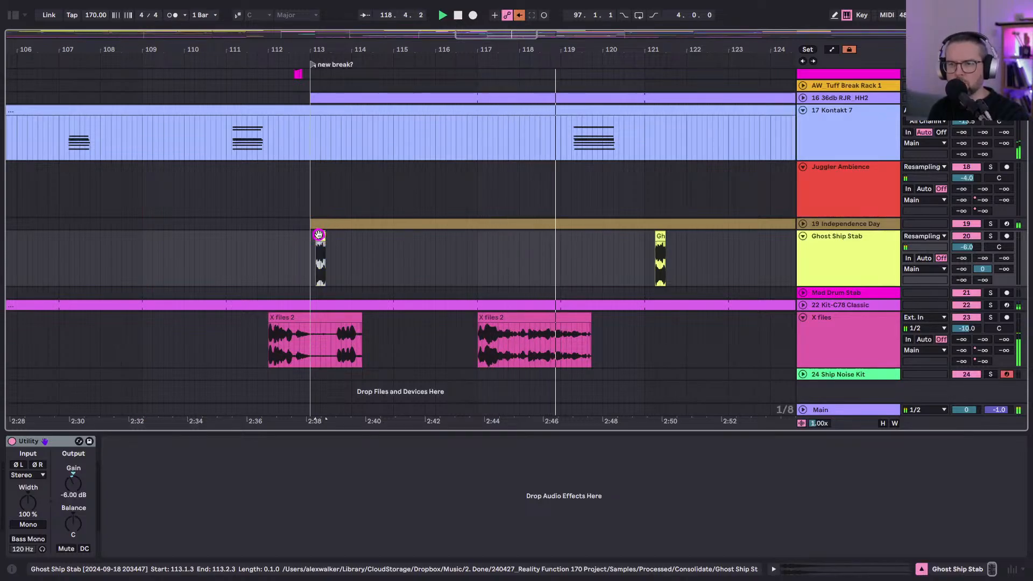
pyautogui.moveTo(319, 235); pyautogui.dragTo(576, 247)
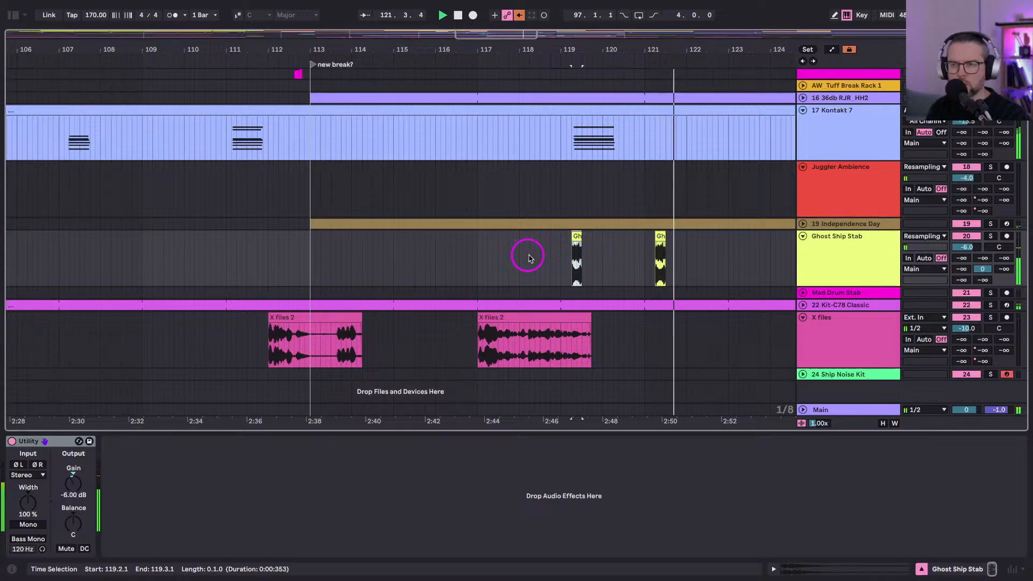
pyautogui.hscroll(5, 592, 242)
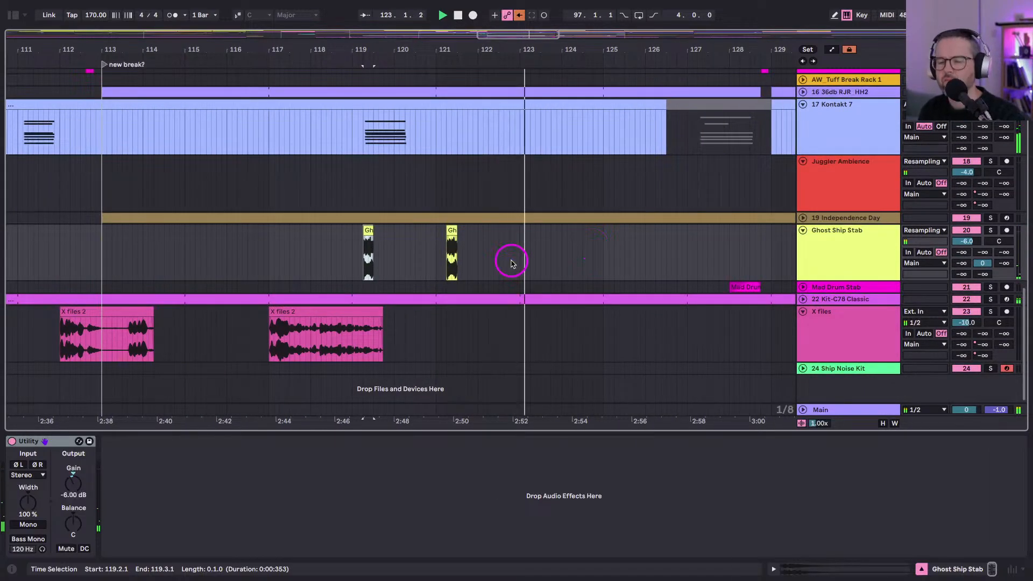
pyautogui.hscroll(5, 307, 258)
pyautogui.hscroll(-2, 224, 115)
pyautogui.moveTo(232, 46); pyautogui.dragTo(228, 97)
pyautogui.moveTo(215, 238); pyautogui.dragTo(521, 248)
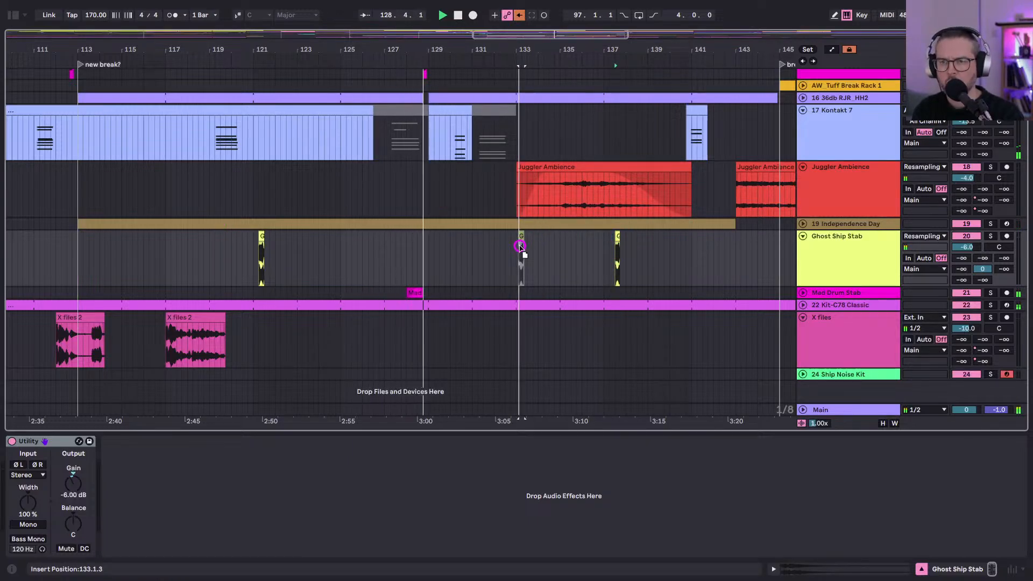
pyautogui.moveTo(521, 247)
pyautogui.mouseDown()
pyautogui.moveTo(574, 240)
pyautogui.moveTo(521, 237)
pyautogui.mouseUp()
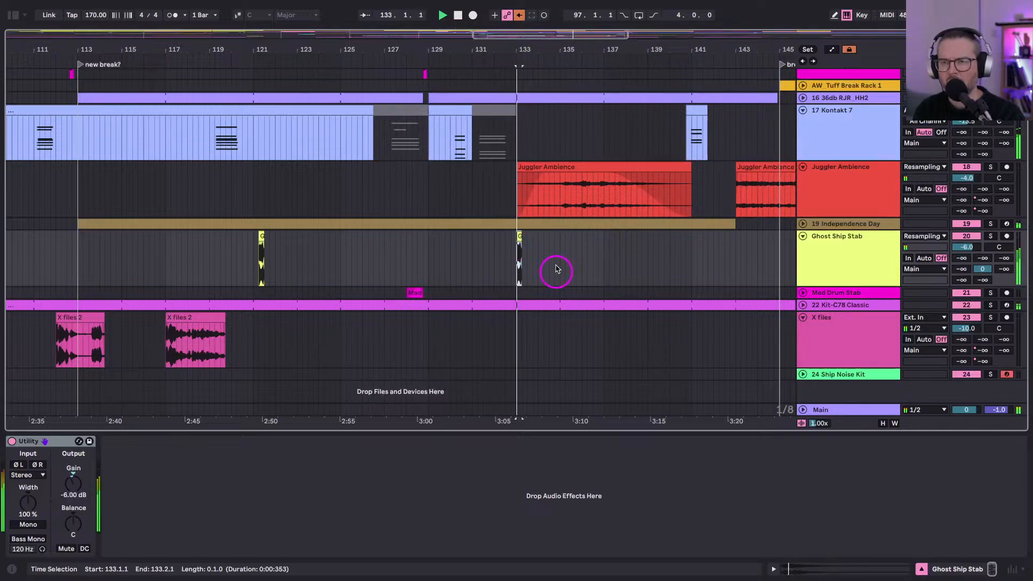
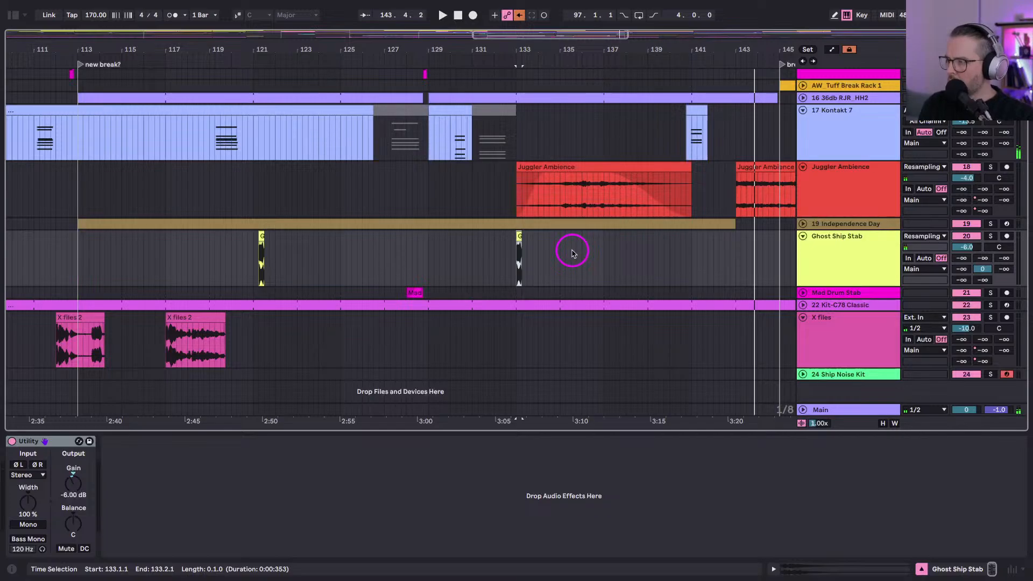
# Audition the X files 2 clip at bar 117 with its track soloed, and unsolo the track.
pyautogui.scroll(-1, 572, 253)
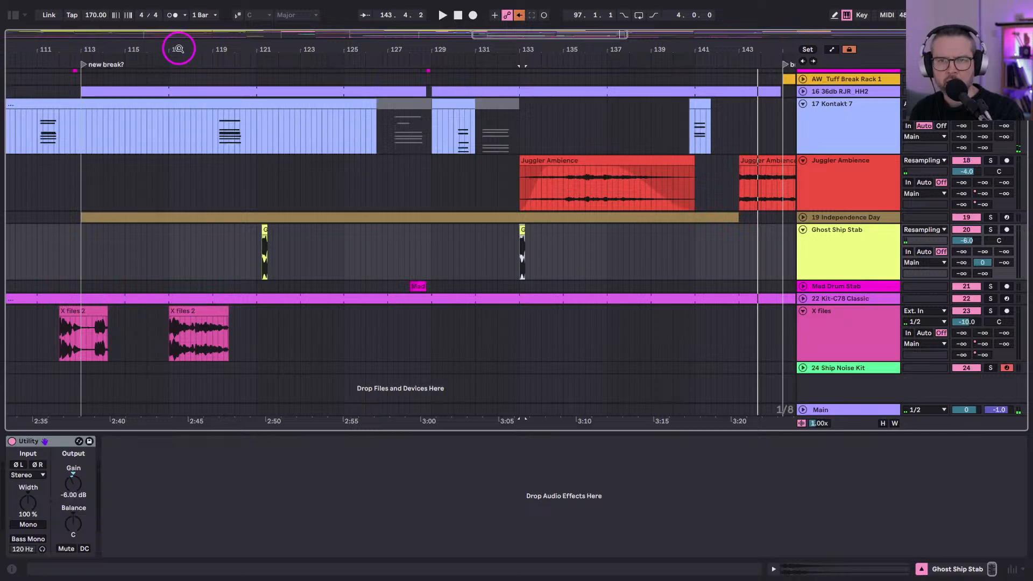
pyautogui.moveTo(178, 49); pyautogui.dragTo(173, 42)
pyautogui.hscroll(-5, 193, 362)
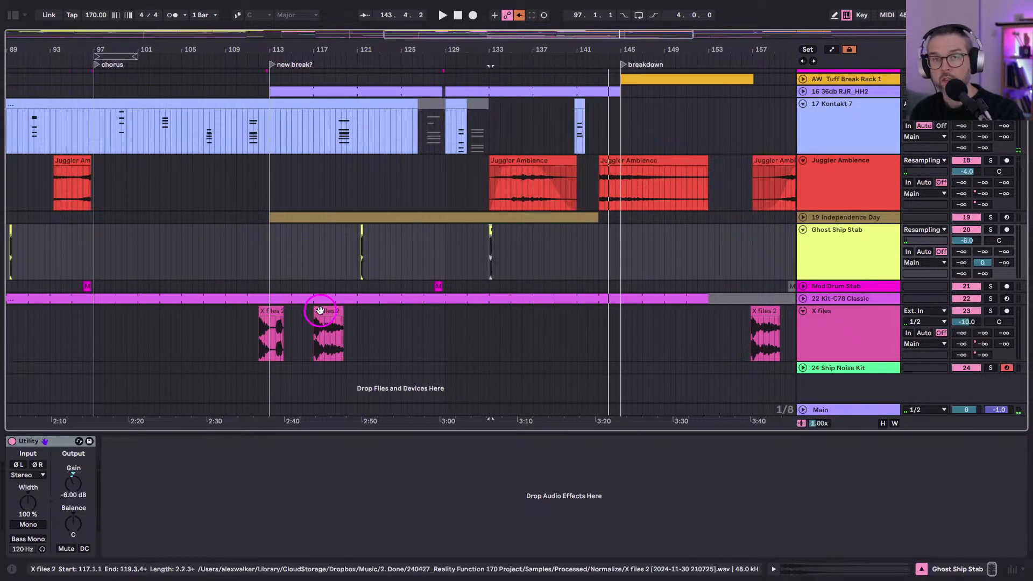
pyautogui.click(320, 311)
pyautogui.press('s')
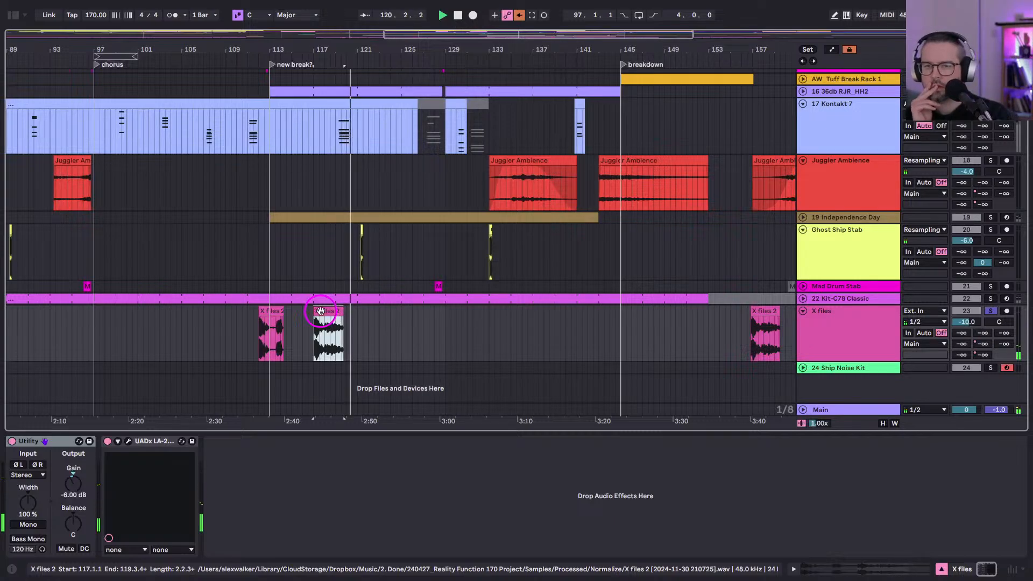
pyautogui.press('s')
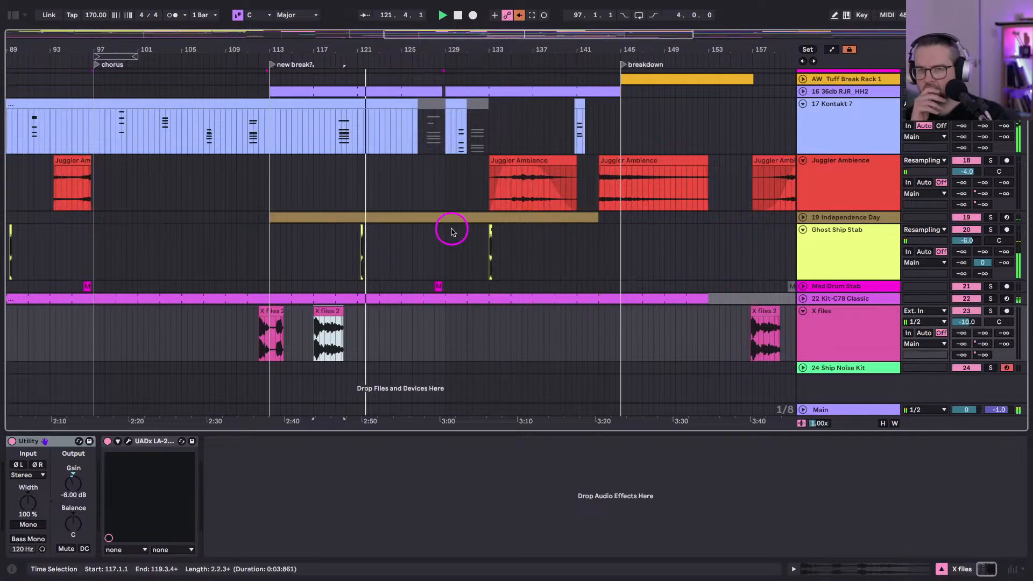
# Open the short AW_Tuff Break Rack 1 clip just before bar 129 for note editing.
pyautogui.scroll(6, 410, 169)
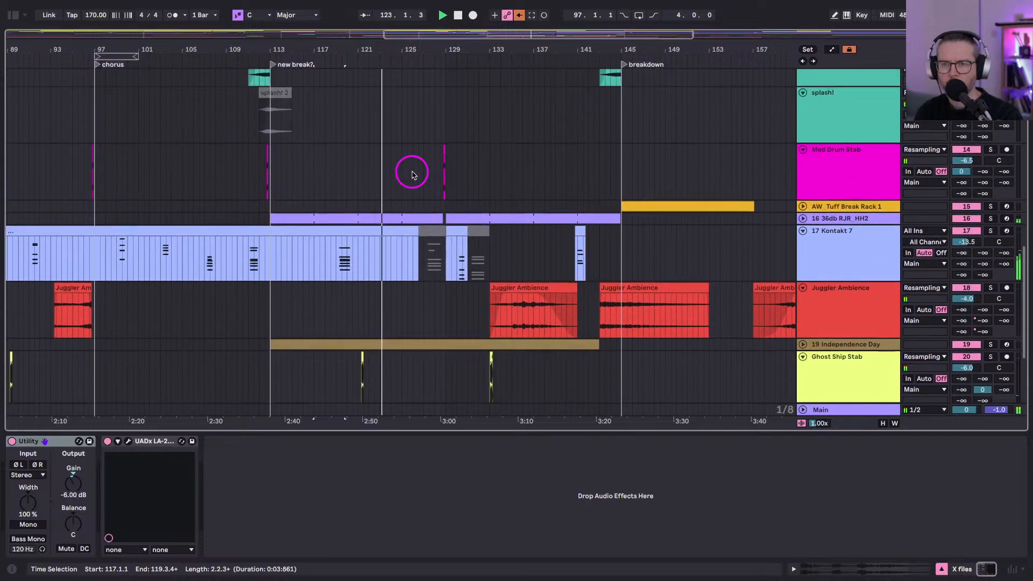
pyautogui.scroll(2, 425, 172)
pyautogui.doubleClick(431, 135)
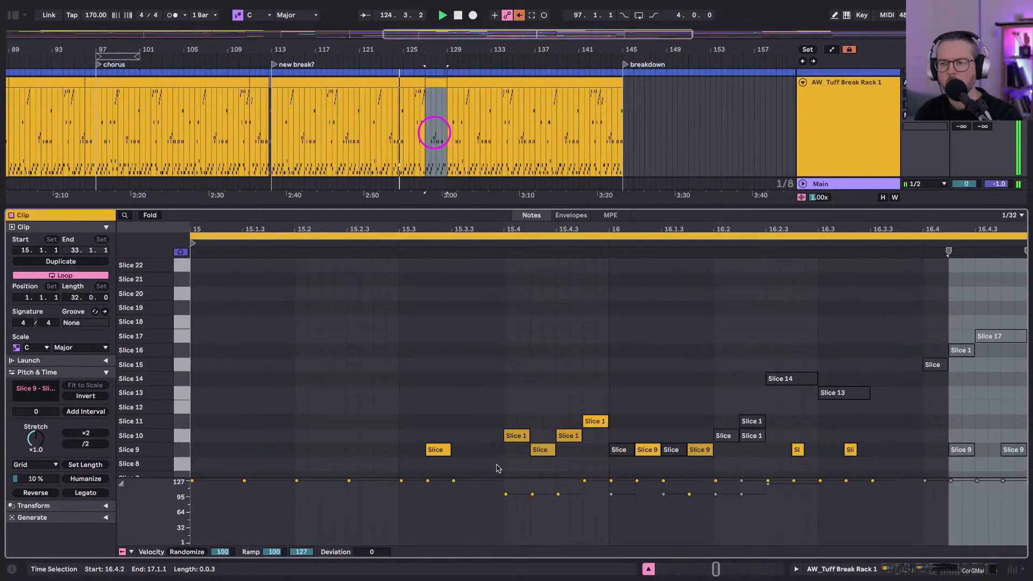
# Draw extra short [S] notes at 15.1.2, 16.1.2 and 16.4.1 in the break clip.
pyautogui.click(571, 433)
pyautogui.press('b')
pyautogui.click(317, 431)
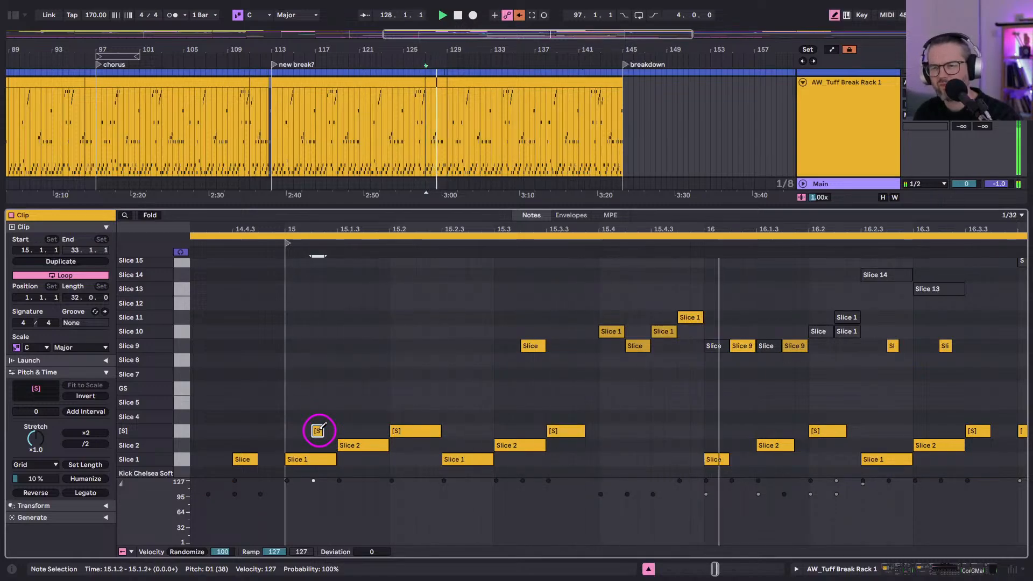
pyautogui.click(550, 428)
pyautogui.click(553, 344)
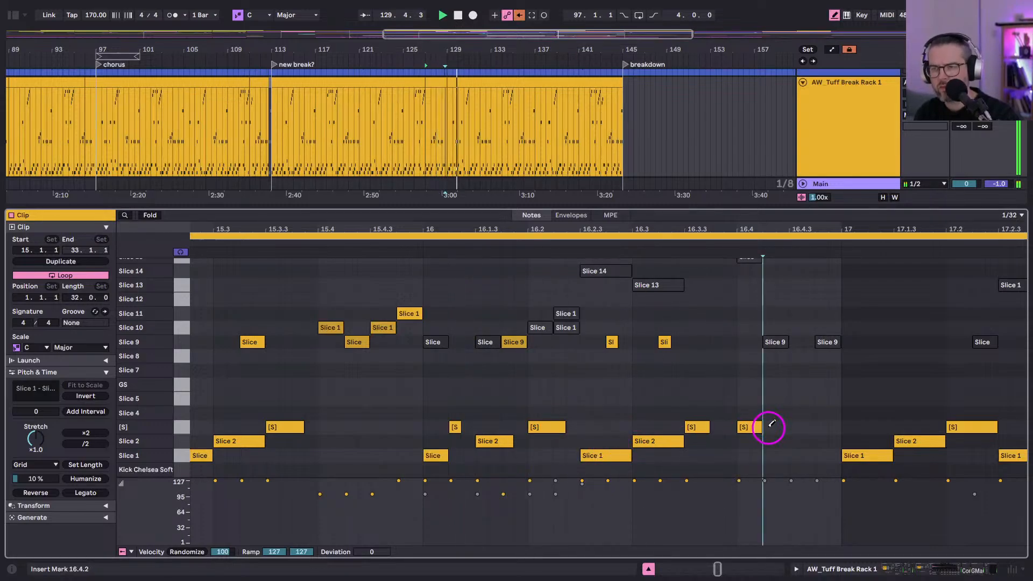
# Open the AW_Tuff Break Rack 1 clip starting at bar 129 and draw an [S] note at 17.1.2 with velocity 127.
pyautogui.hotkey('shift', 'Tab')
pyautogui.doubleClick(469, 83)
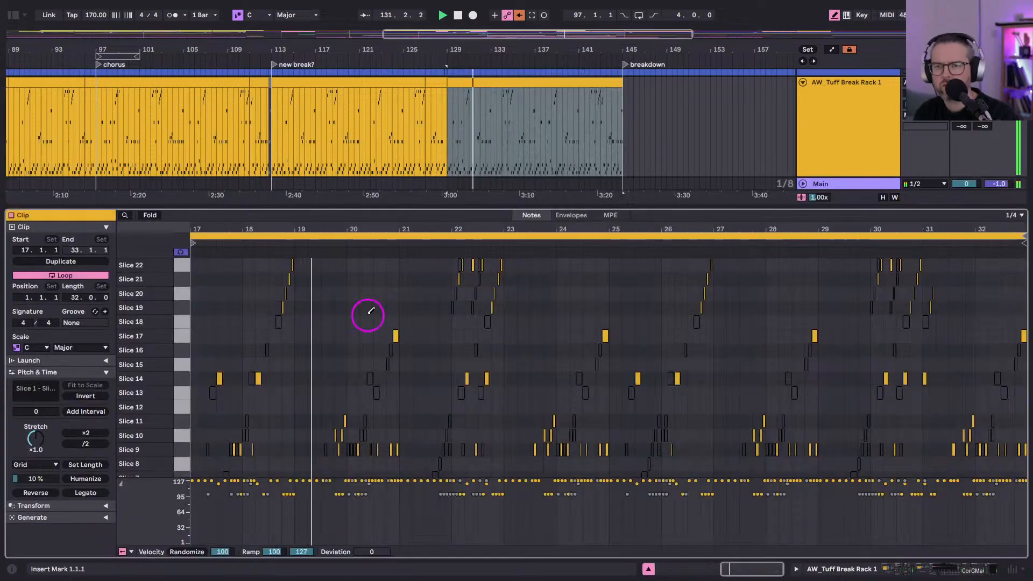
pyautogui.moveTo(198, 230); pyautogui.dragTo(249, 405)
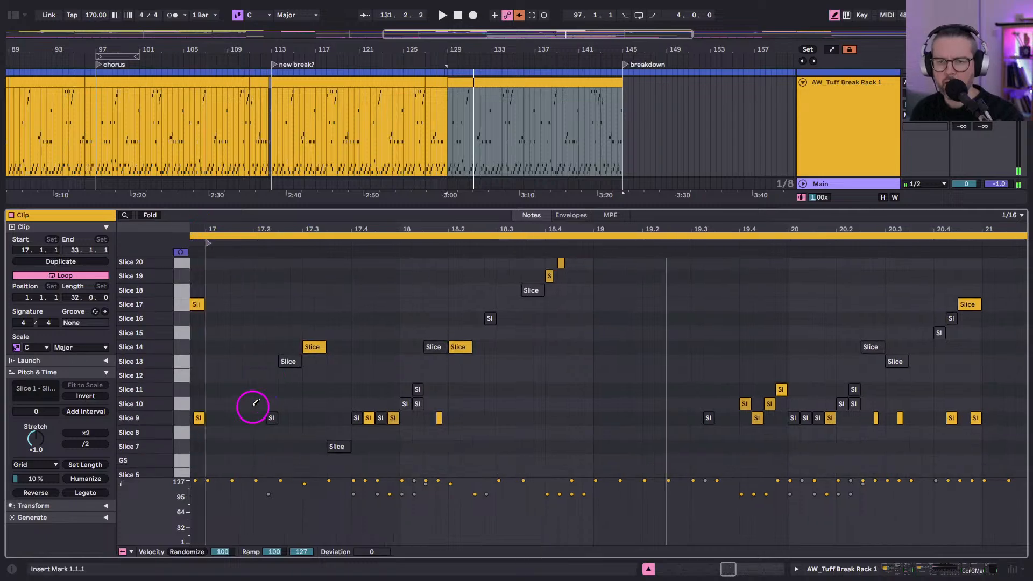
pyautogui.scroll(-4, 255, 404)
pyautogui.click(296, 427)
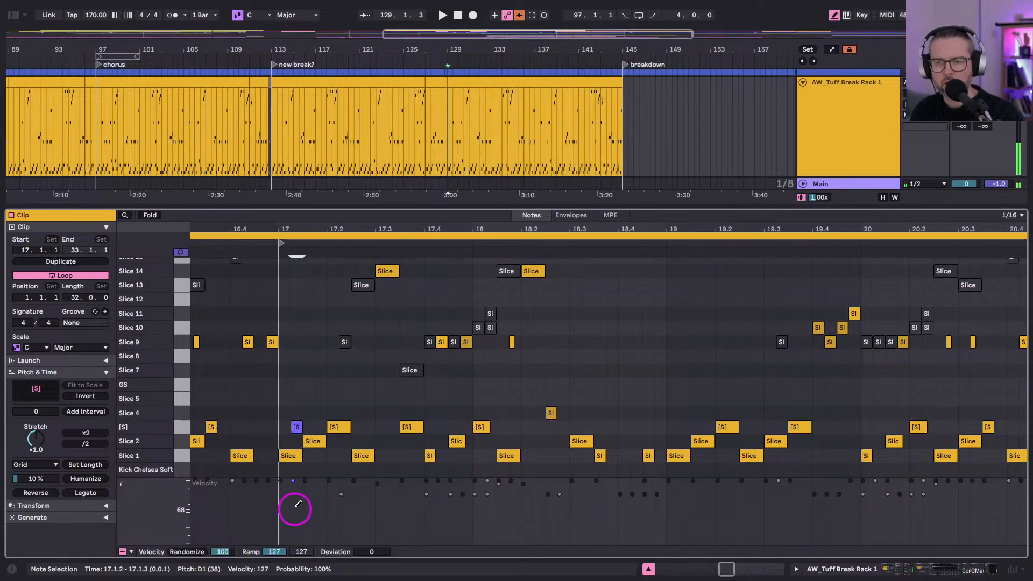
pyautogui.moveTo(293, 504); pyautogui.dragTo(295, 489)
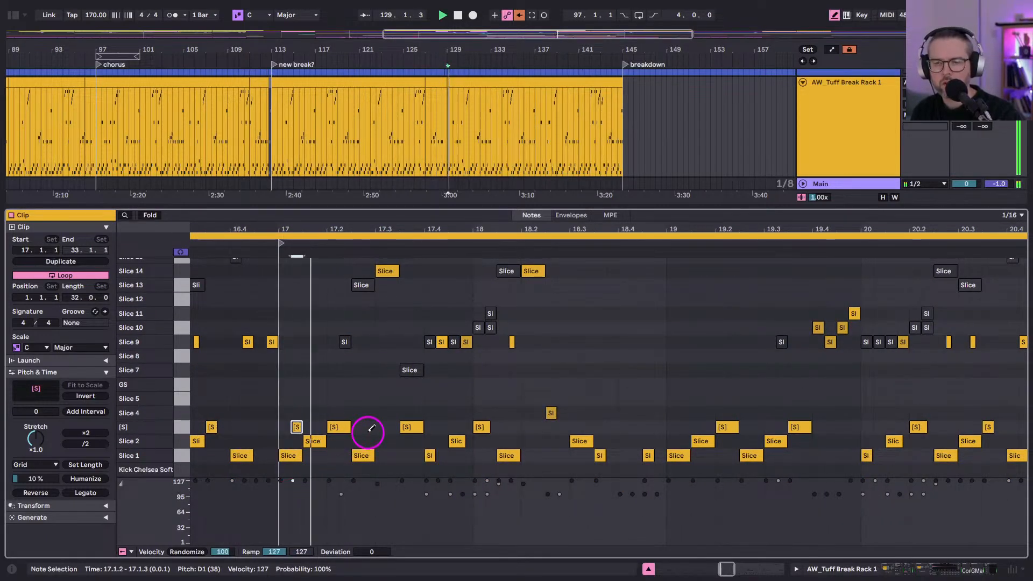
# Shorten the [S] note at 17.1.2 and the Slice 1 note at 17.1.1 so both end at 17.1.2+.
pyautogui.moveTo(293, 226); pyautogui.dragTo(302, 230)
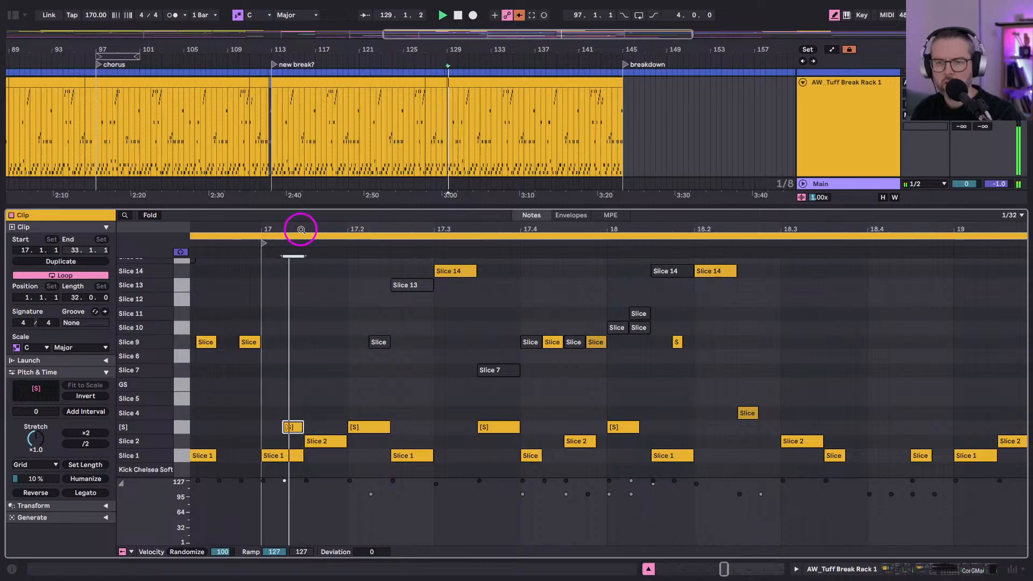
pyautogui.click(295, 427)
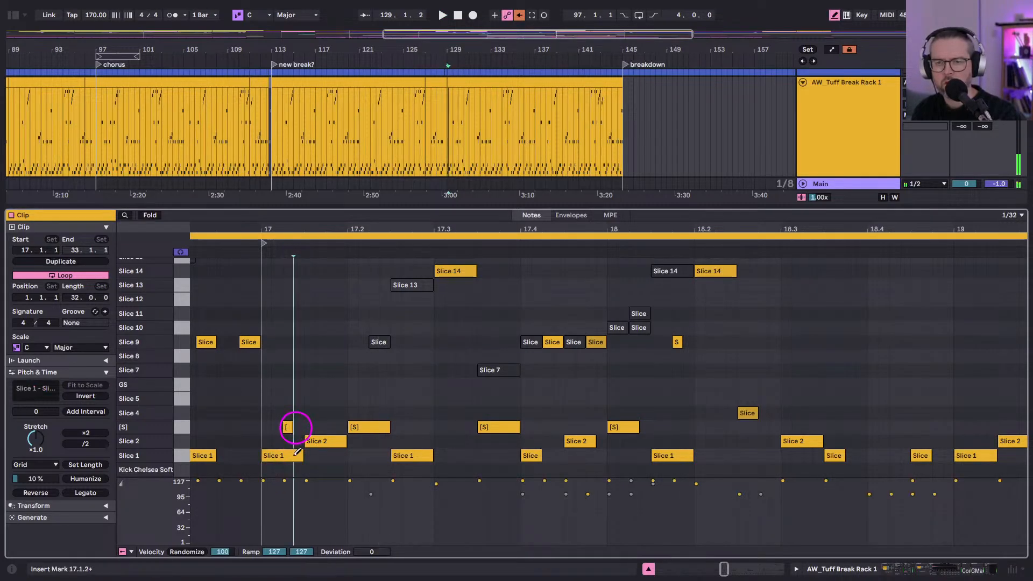
pyautogui.click(300, 453)
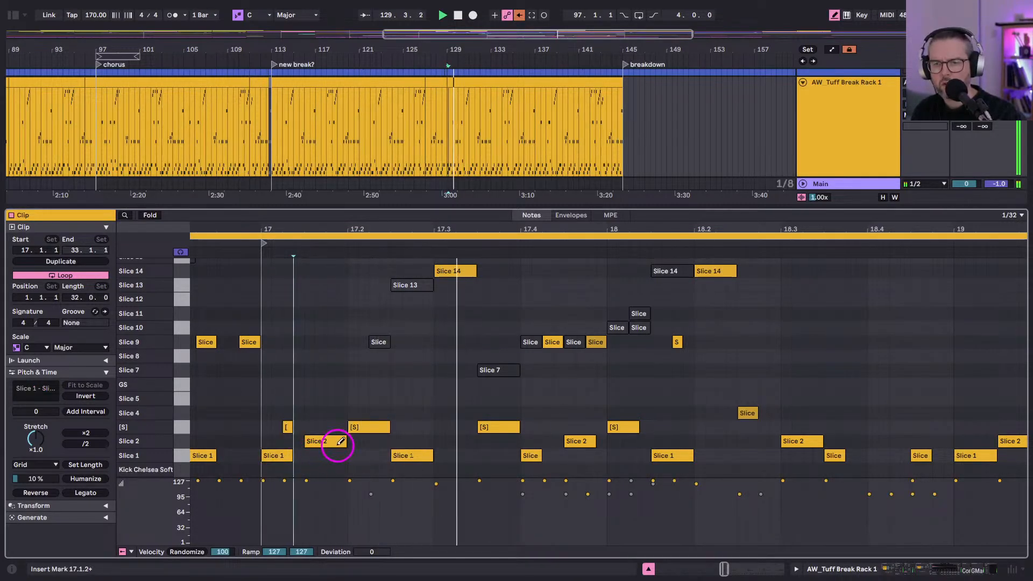
# Move the Slice 14 note at 17.3.1 to 17.2.4, shortening it to end at 17.3.1, and shorten the [S] note at 17.3.3 to 17.3.4+.
pyautogui.click(510, 427)
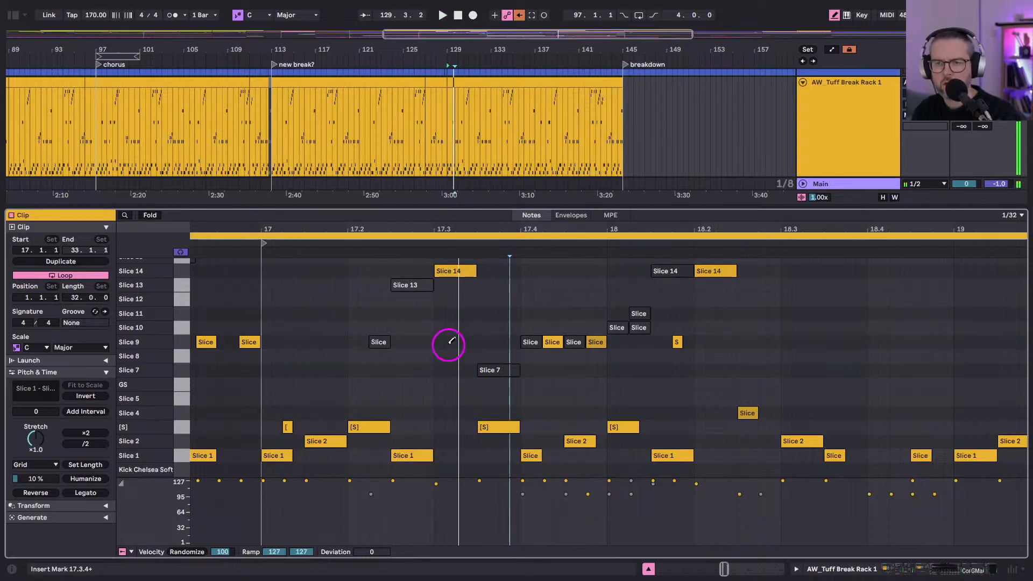
pyautogui.press('b')
pyautogui.click(452, 274)
pyautogui.press('space')
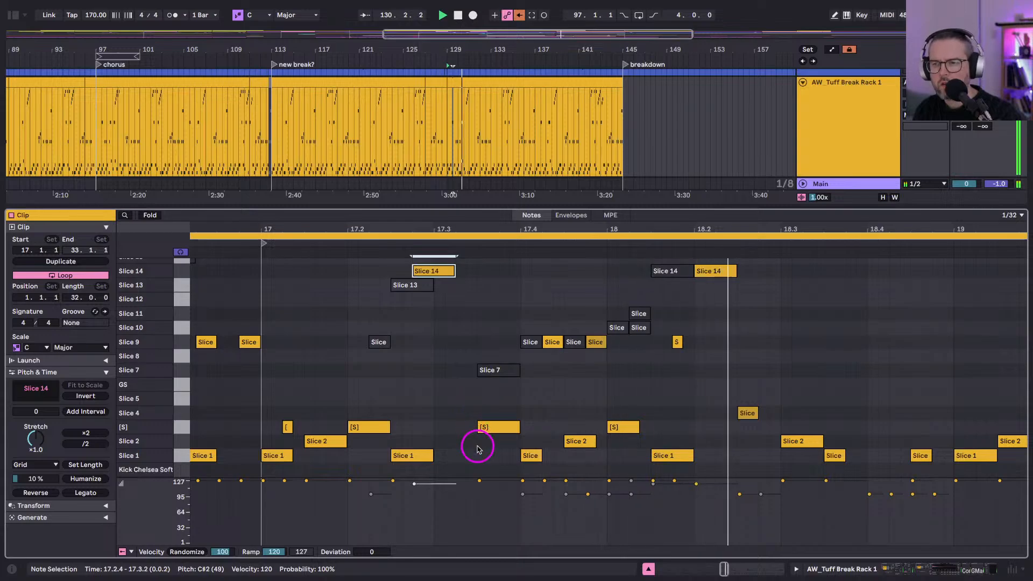
pyautogui.hotkey('shift', 'Left')
pyautogui.click(497, 426)
pyautogui.hotkey('shift', 'Left')
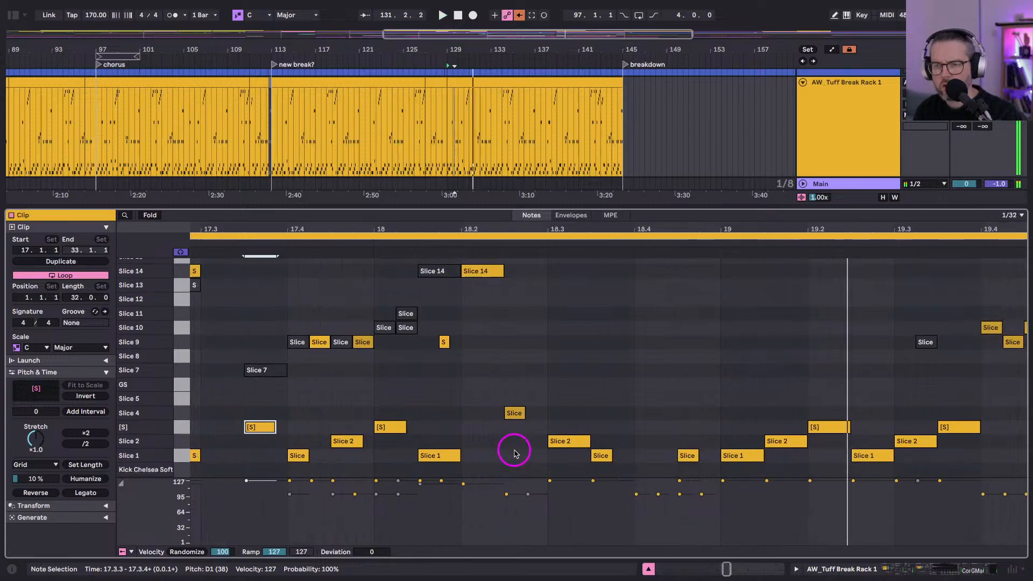
# Duplicate the group of Slice 10, Slice 9, [S] and Slice 1 notes at the start of bar 18 to 18.2.3.
pyautogui.moveTo(468, 226); pyautogui.dragTo(469, 227)
pyautogui.moveTo(400, 231); pyautogui.dragTo(405, 272)
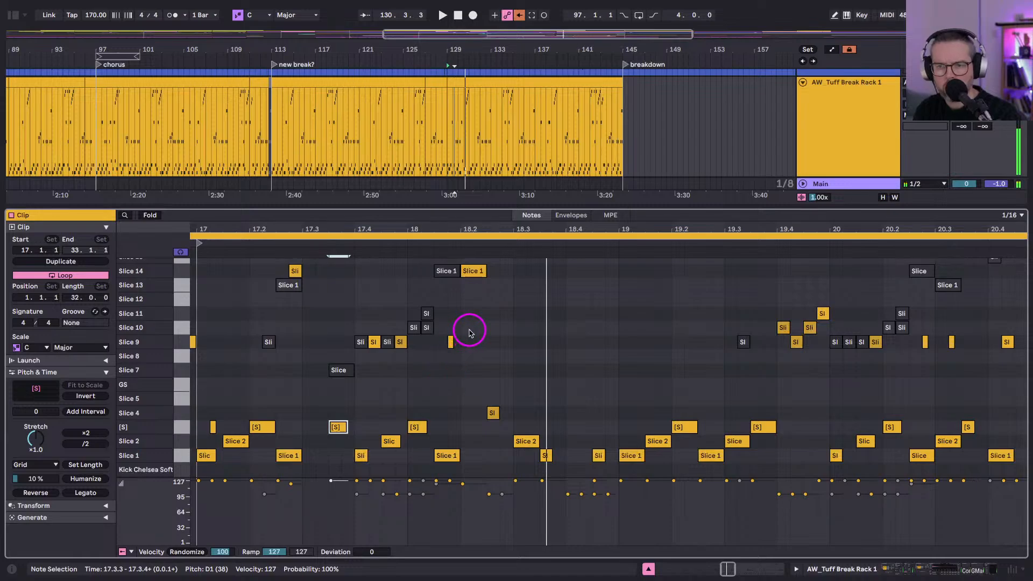
pyautogui.moveTo(482, 333); pyautogui.dragTo(419, 470)
pyautogui.hotkey('ctrl', 'd')
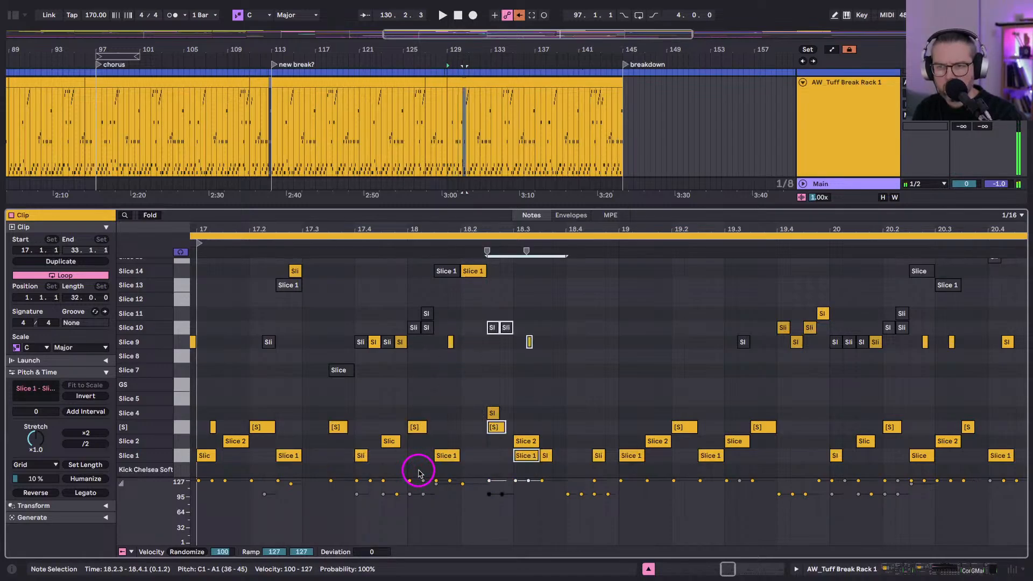
# Delete the Slice 4 note at 18.2.3 and the duplicated Slice 1 note at 18.3.1.
pyautogui.click(491, 413)
pyautogui.press('Delete')
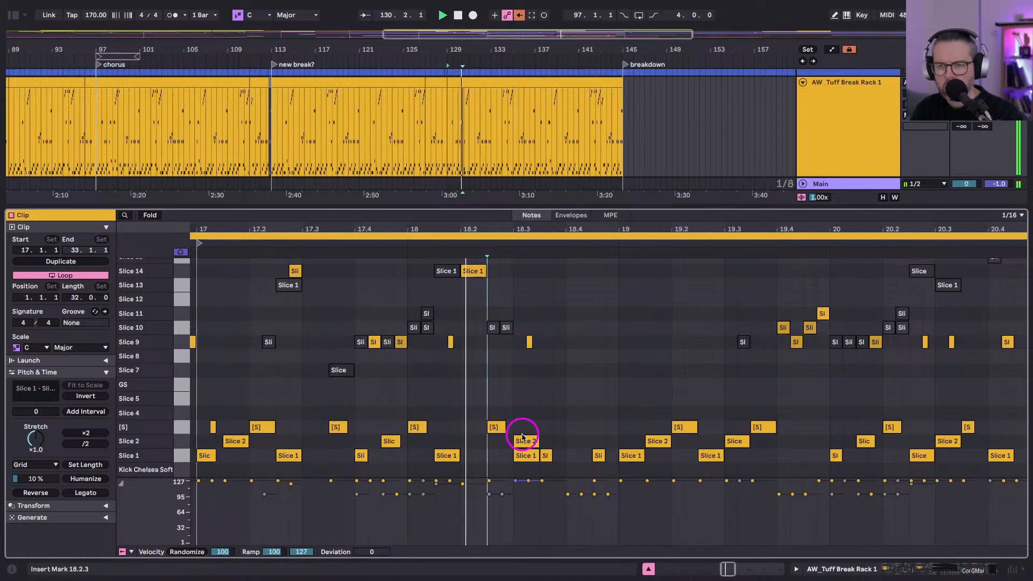
pyautogui.click(525, 456)
pyautogui.press('Delete')
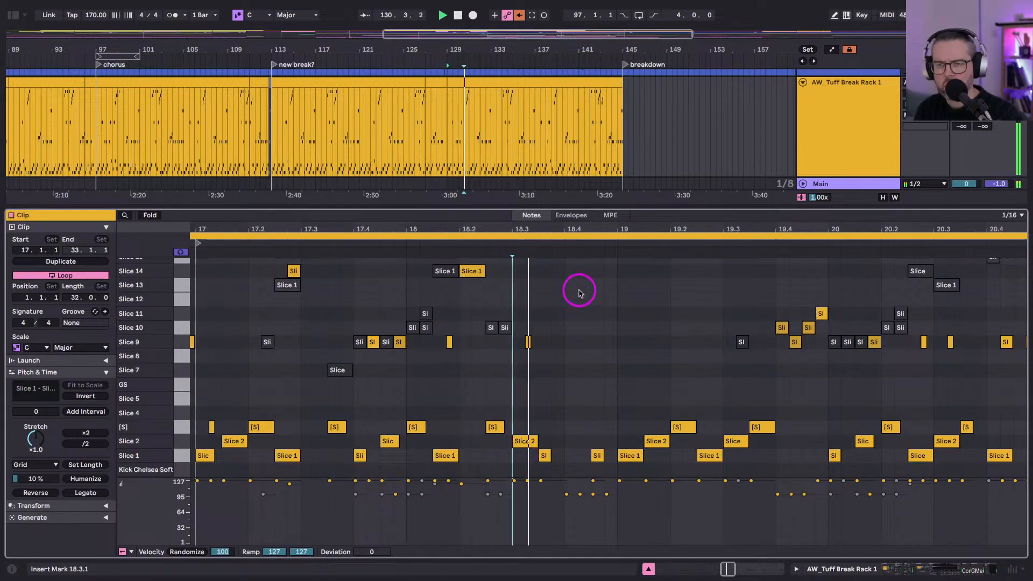
# Place a copy of the short Slice 1 note from beat 18.3 at 18.4.2 and set its velocity to 80.
pyautogui.click(545, 457)
pyautogui.press('Right')
pyautogui.press('Right')
pyautogui.press('space')
pyautogui.click(584, 500)
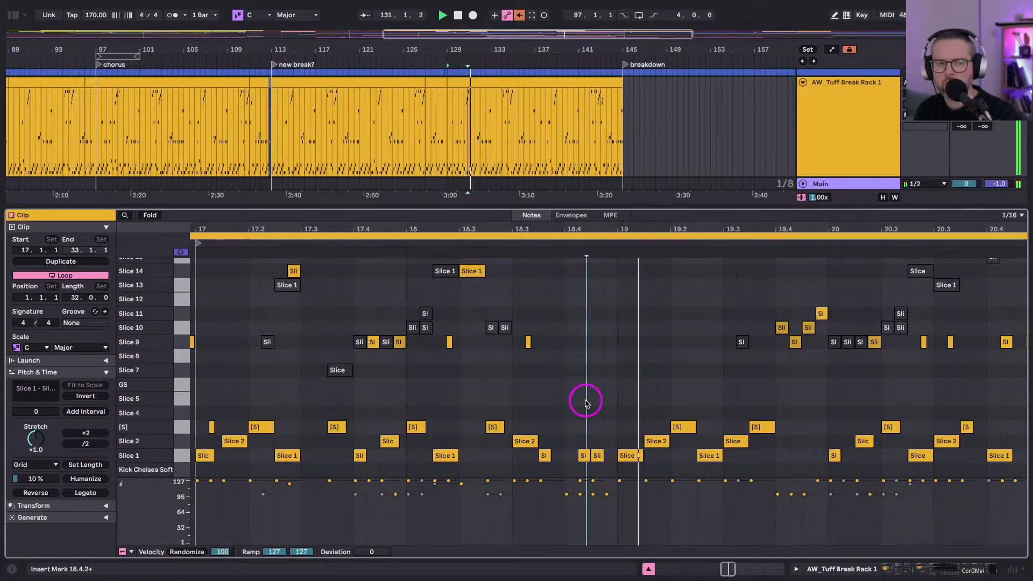
pyautogui.click(582, 481)
pyautogui.moveTo(582, 481); pyautogui.dragTo(582, 506)
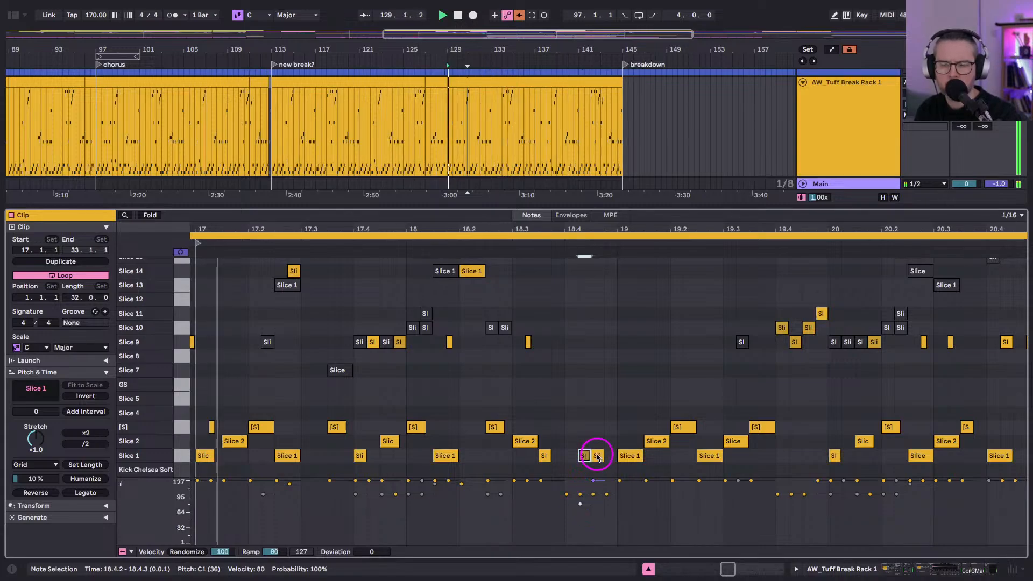
# Replace the Slice 1 note at 23.1.1 with a short [S] note at 23.1.2.
pyautogui.hscroll(2, 628, 393)
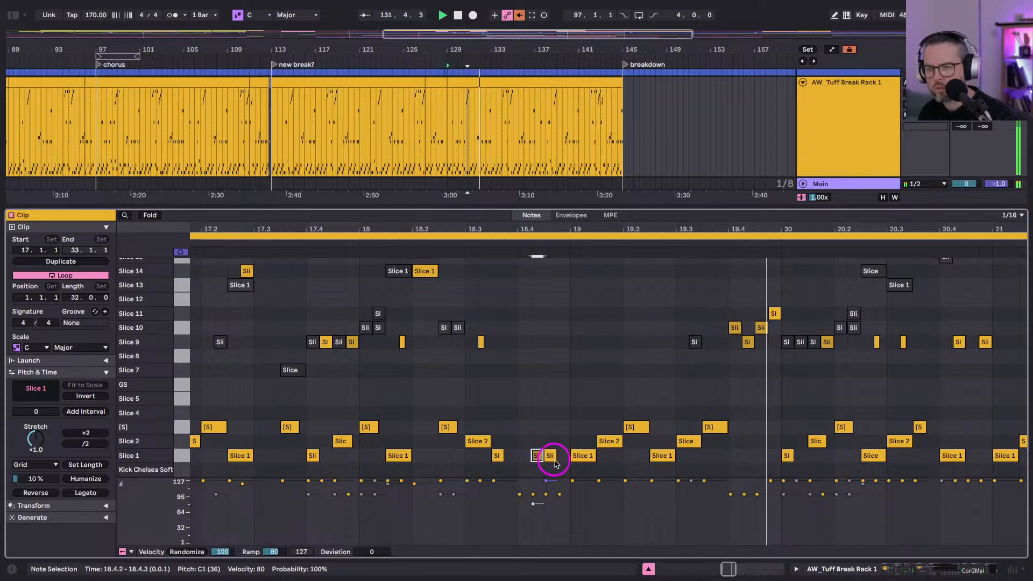
pyautogui.hscroll(15, 686, 404)
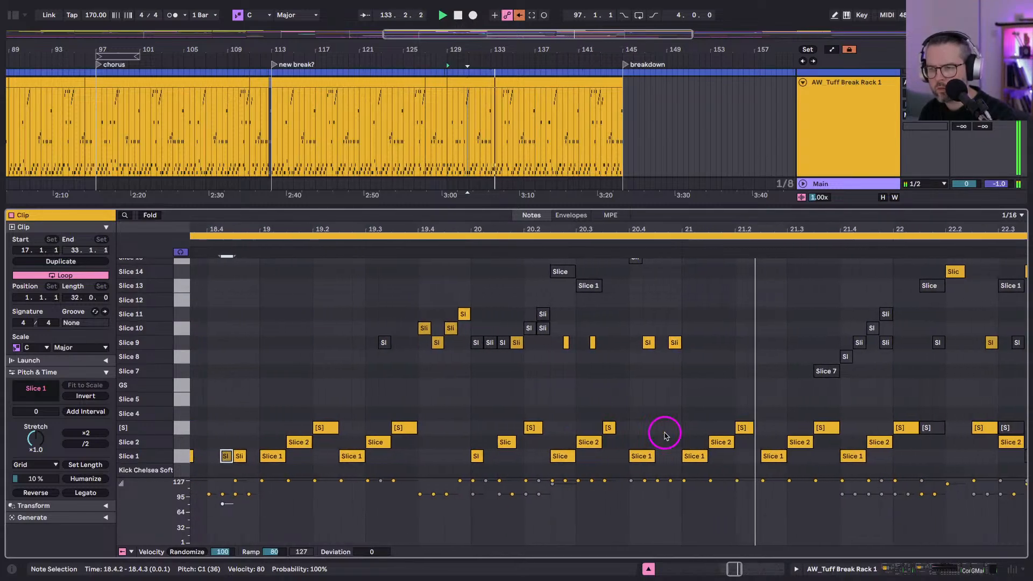
pyautogui.hscroll(7, 666, 439)
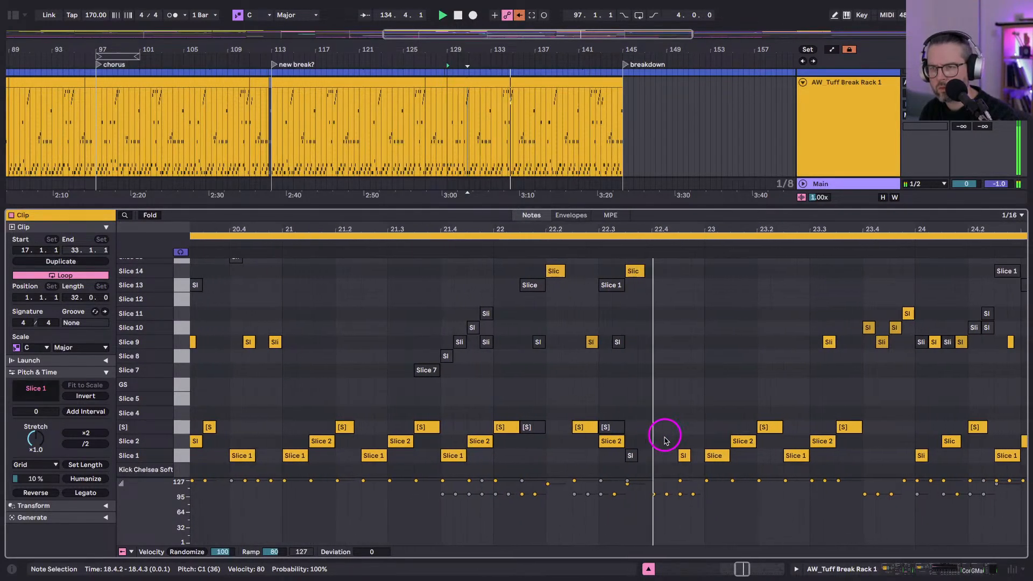
pyautogui.click(715, 456)
pyautogui.press('space')
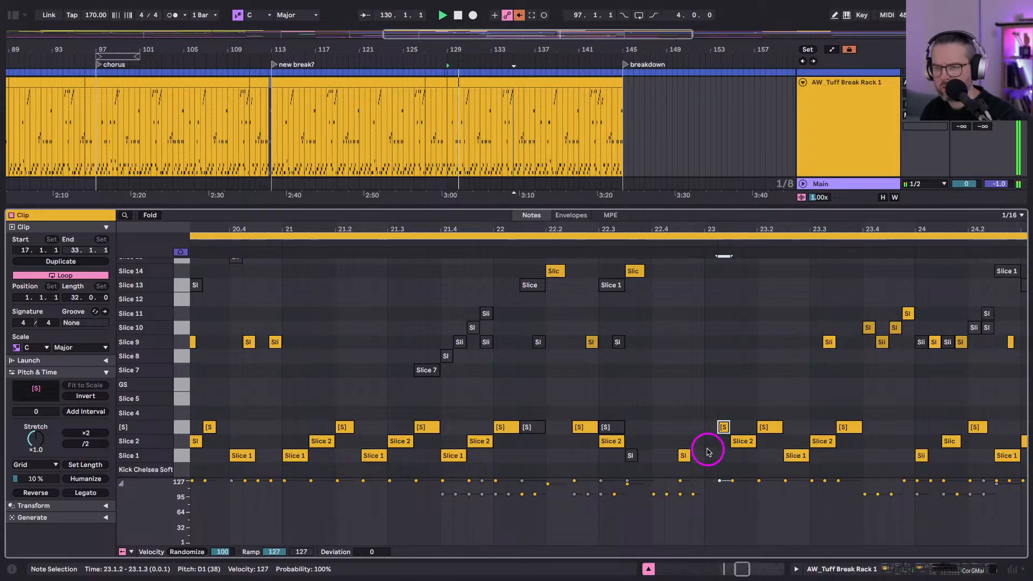
# Add a short [S] note at 25.1.2 and shorten the [S] note at 25.2.1.
pyautogui.hscroll(3, 702, 452)
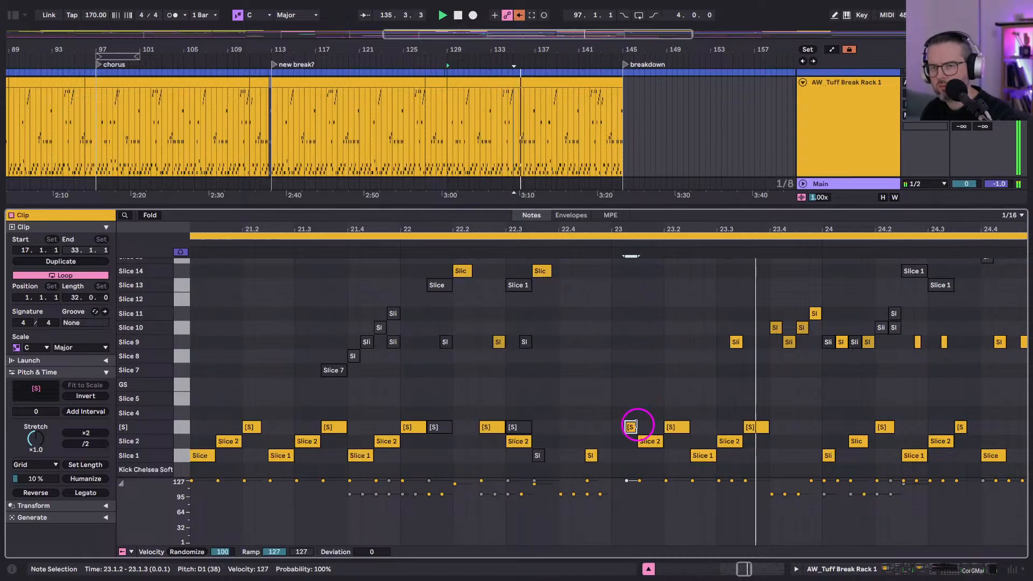
pyautogui.hscroll(5, 641, 449)
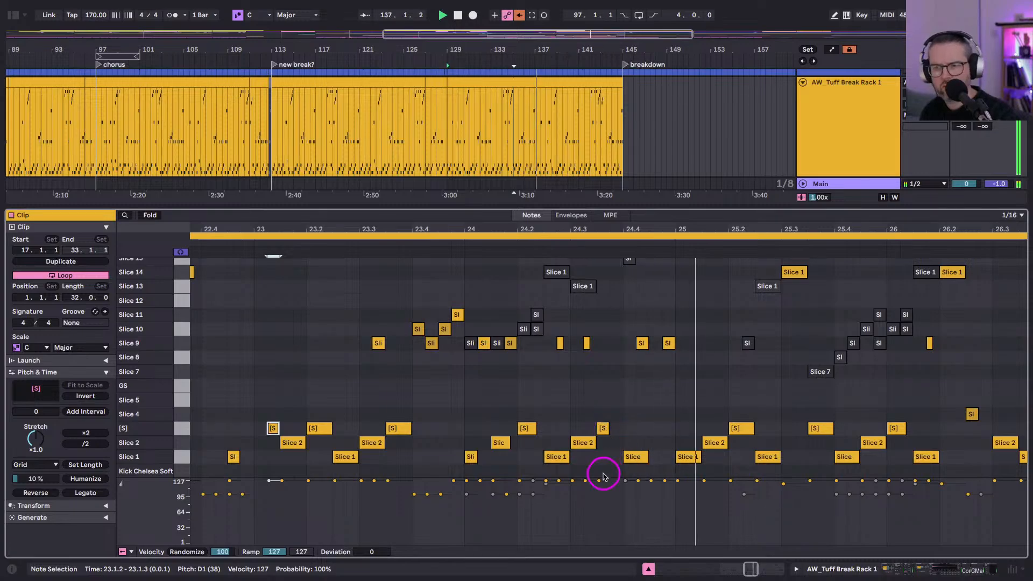
pyautogui.press('b')
pyautogui.click(695, 428)
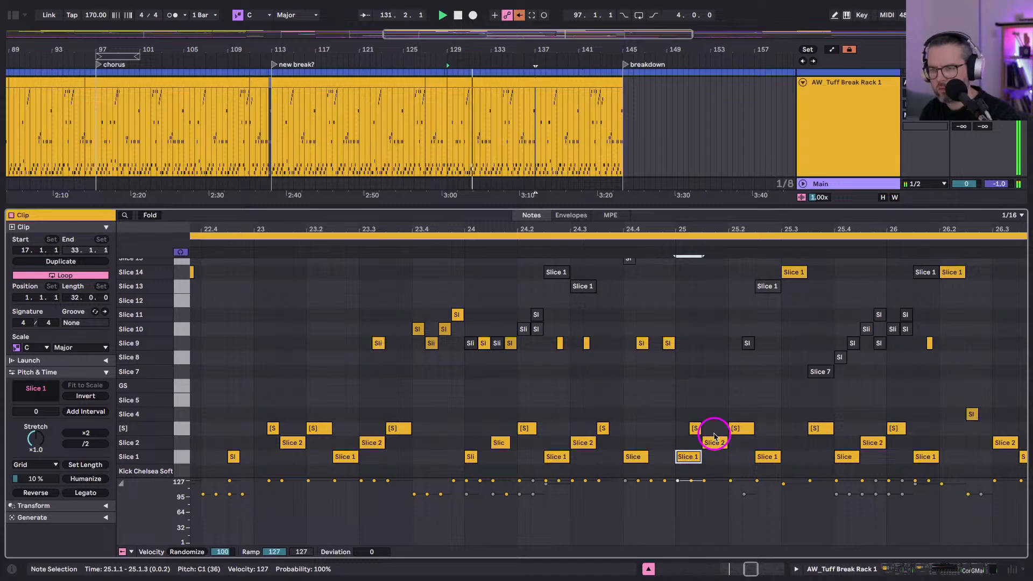
pyautogui.hscroll(3, 672, 449)
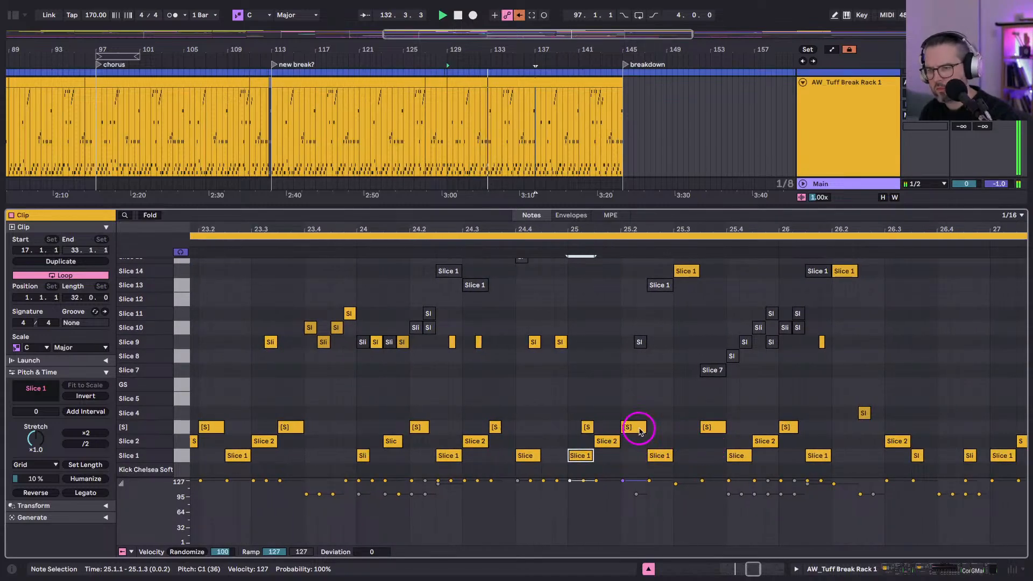
pyautogui.click(637, 429)
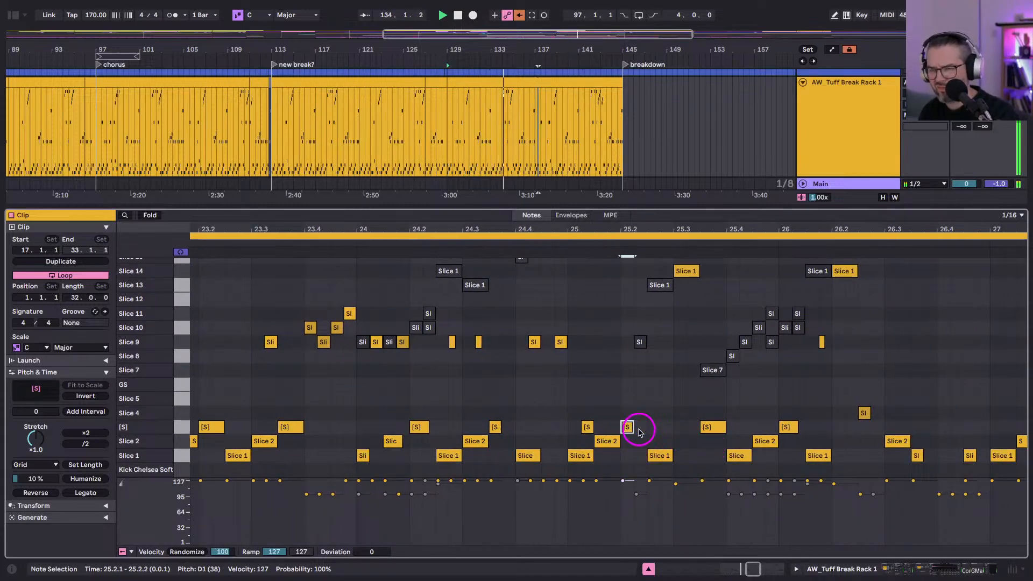
pyautogui.moveTo(640, 433); pyautogui.dragTo(668, 428)
# Try an extra short [S] note at 25.2.4, trimming the Slice 1 note at 25.2.3 to end there.
pyautogui.click(666, 427)
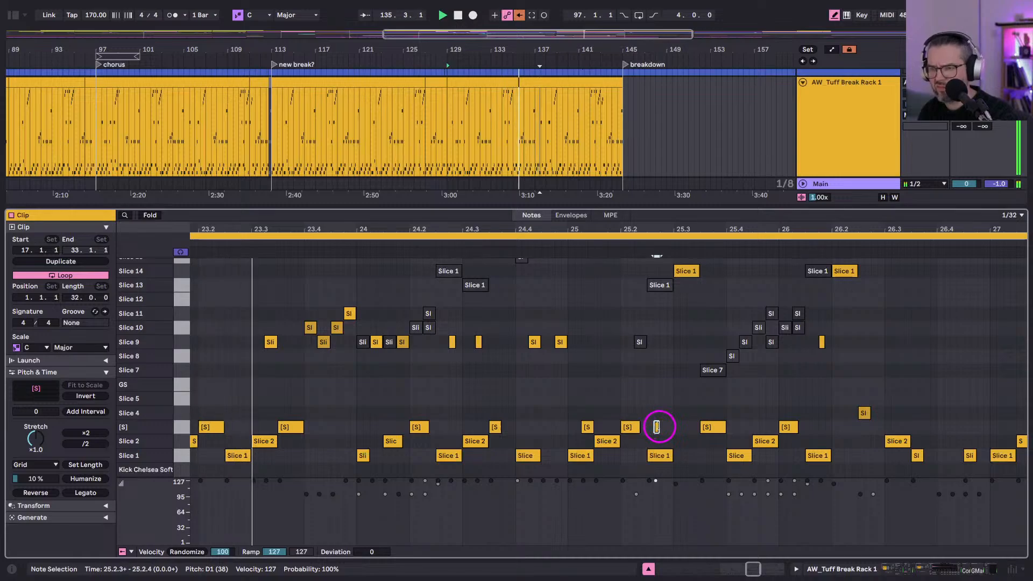
pyautogui.click(663, 455)
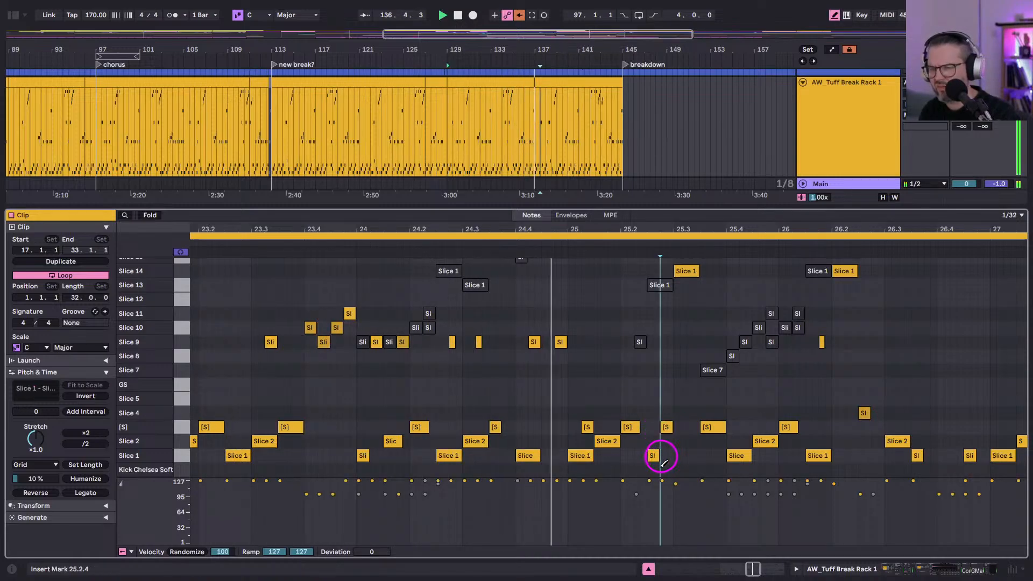
pyautogui.moveTo(499, 428); pyautogui.dragTo(489, 430)
pyautogui.doubleClick(490, 428)
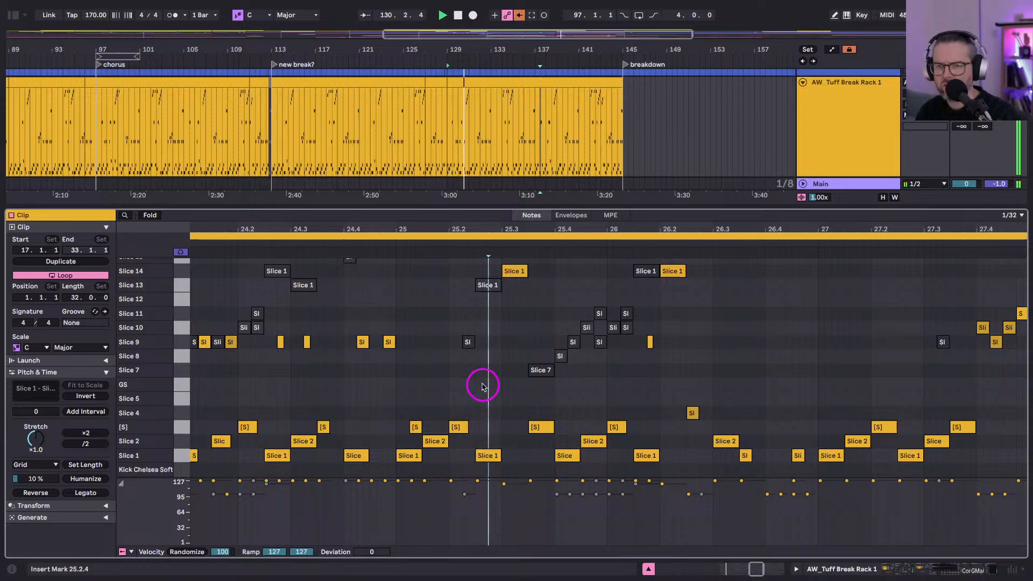
# Deactivate the Slice 14 note at 25.3.1 and duplicate the preceding Slice 1 note to that position as Slice 2.
pyautogui.click(507, 272)
pyautogui.click(489, 456)
pyautogui.hotkey('ctrl', 'd')
pyautogui.press('Up')
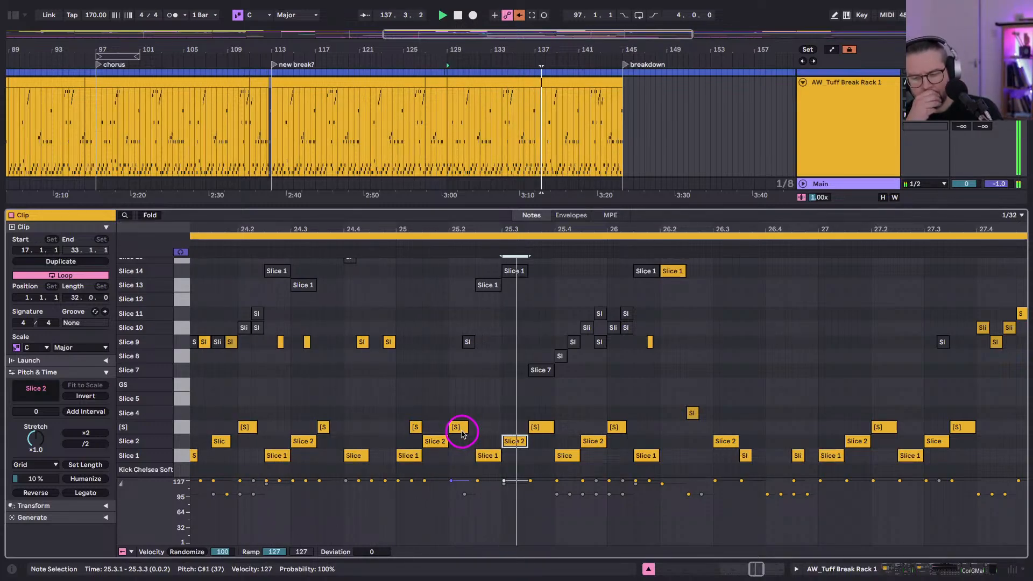
# Close the break clip's note editor and return to the multi-track arrangement around the breakdown.
pyautogui.click(412, 428)
pyautogui.press('Escape')
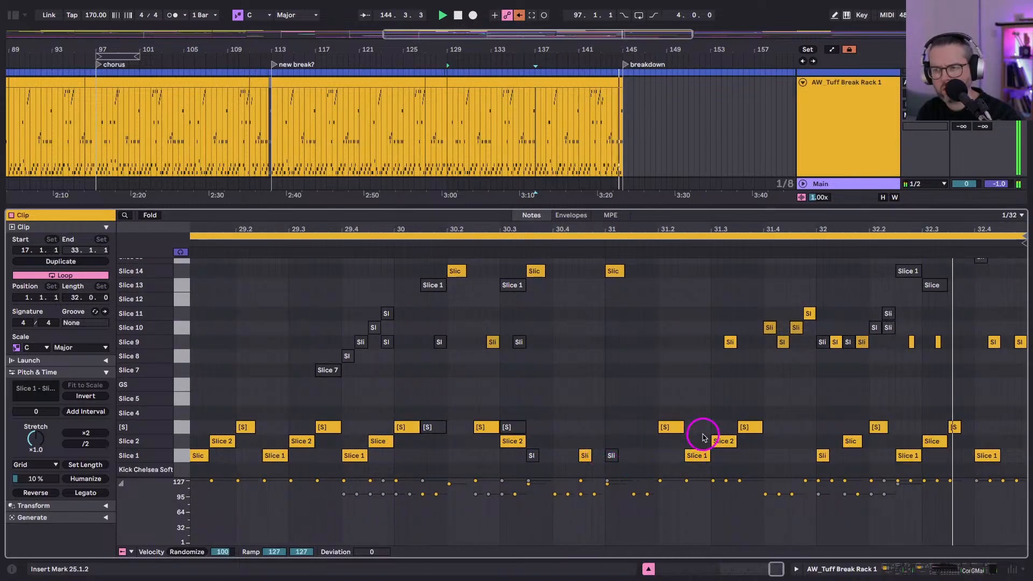
pyautogui.click(565, 203)
pyautogui.scroll(8, 565, 203)
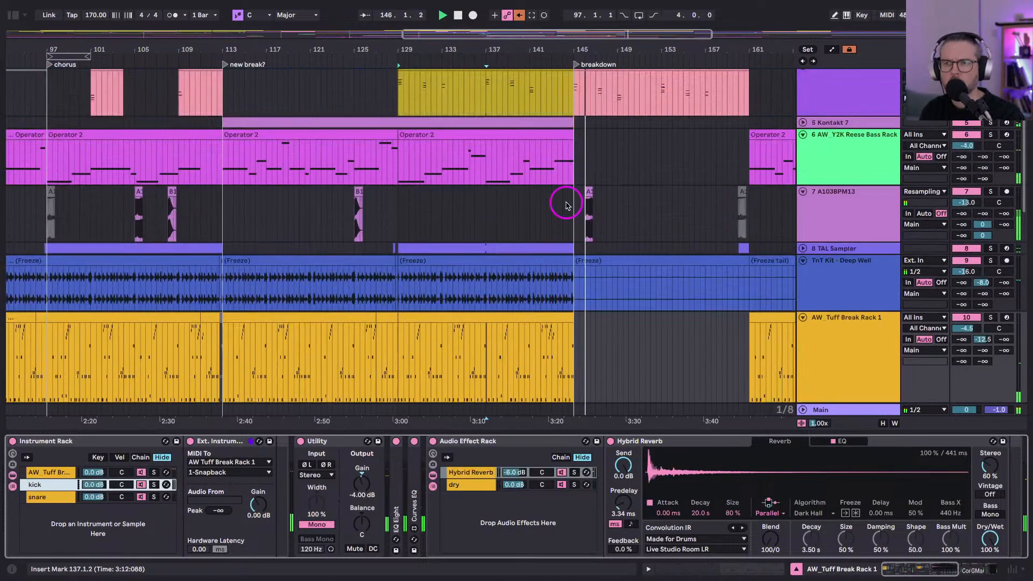
# Delete the frozen TnT Kit - Deep Well clips in the breakdown and from bar 161 to the end of the freeze tail.
pyautogui.scroll(-6, 569, 203)
pyautogui.click(571, 132)
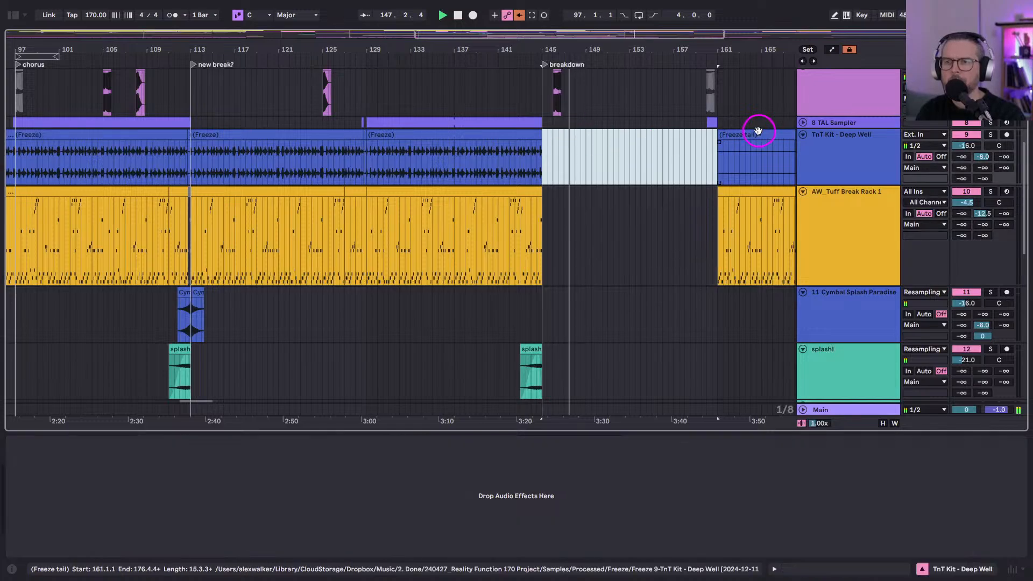
pyautogui.press('Delete')
pyautogui.click(738, 131)
# Expand the second AW_Tuff Break Rack 1 track and the 22 Kit-C78 Classic track, and restart playback just before the breakdown.
pyautogui.scroll(-10, 547, 241)
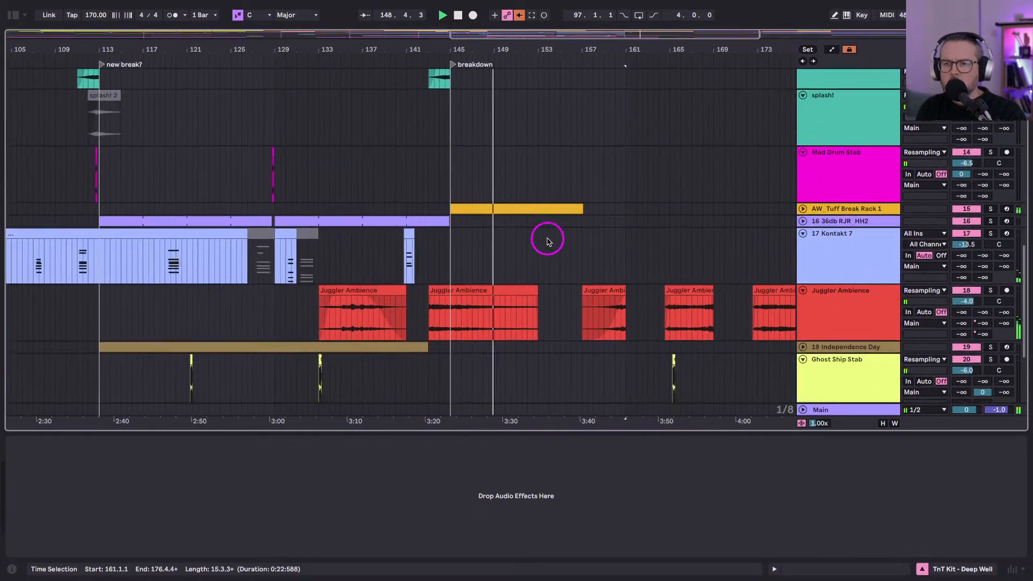
pyautogui.click(803, 184)
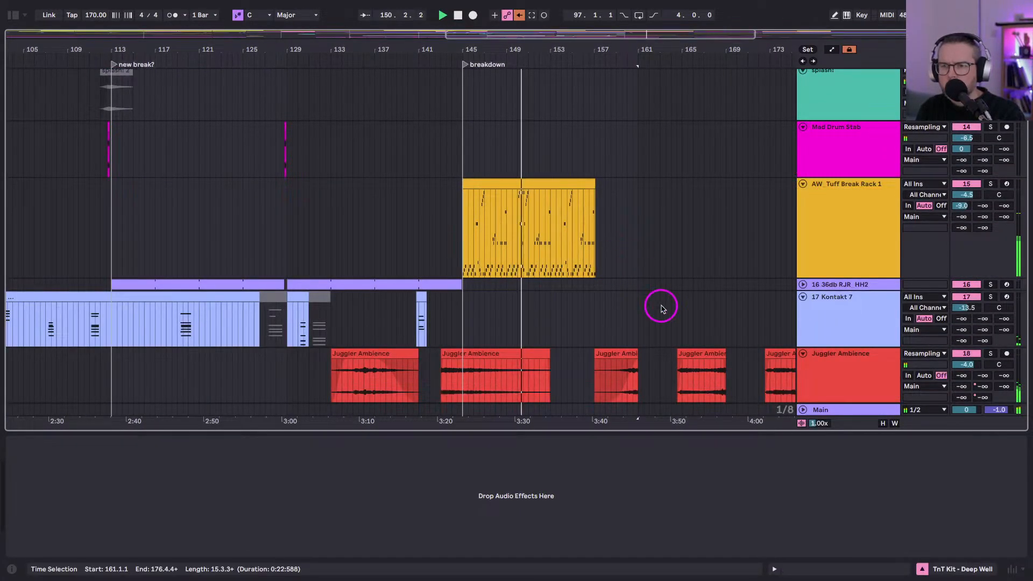
pyautogui.scroll(-5, 659, 305)
pyautogui.click(802, 298)
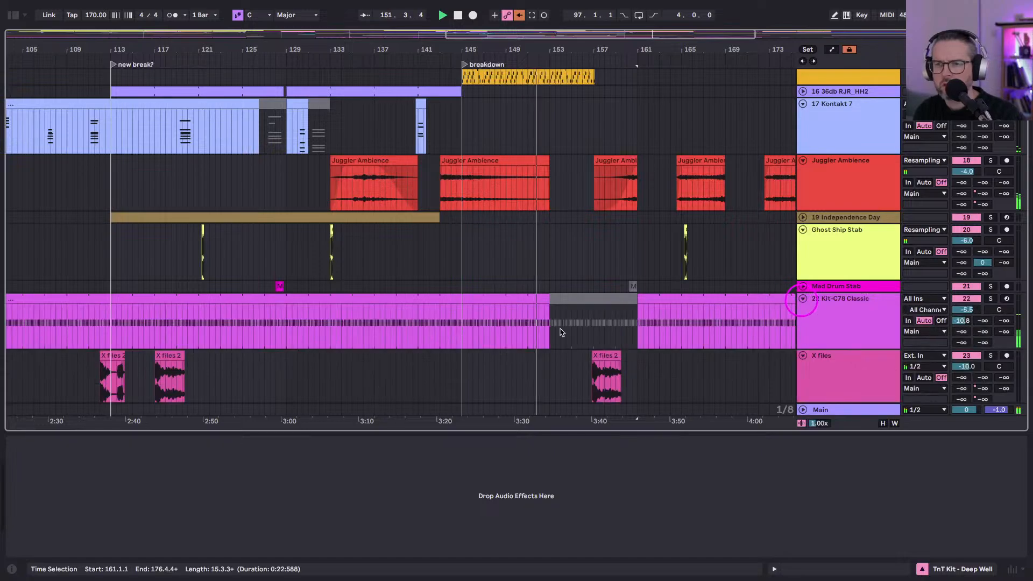
pyautogui.click(460, 325)
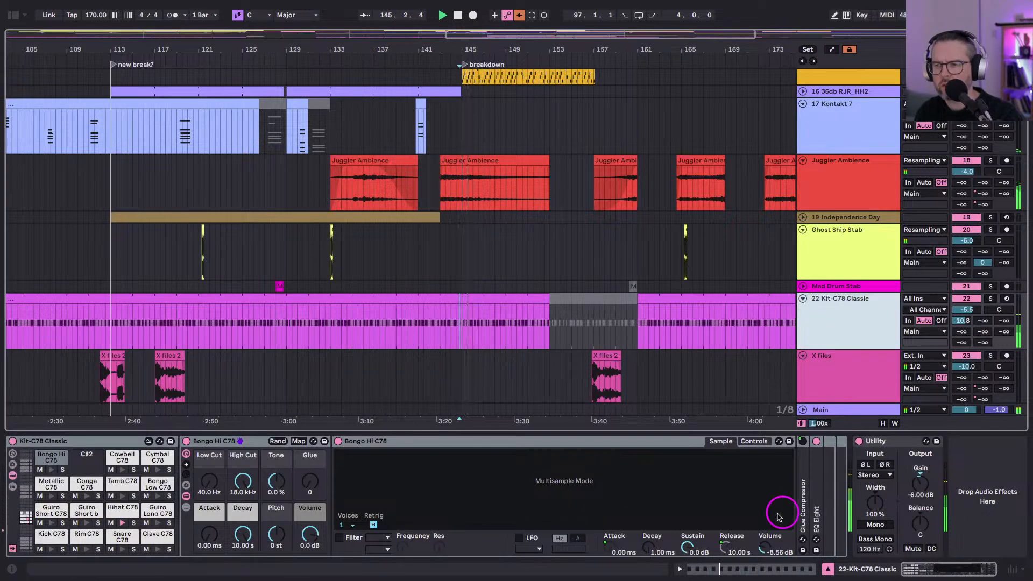
# Duplicate the Utility device on the Kit-C78 Classic track and reset the copy's gain to 0.00 dB.
pyautogui.click(920, 484)
pyautogui.click(890, 442)
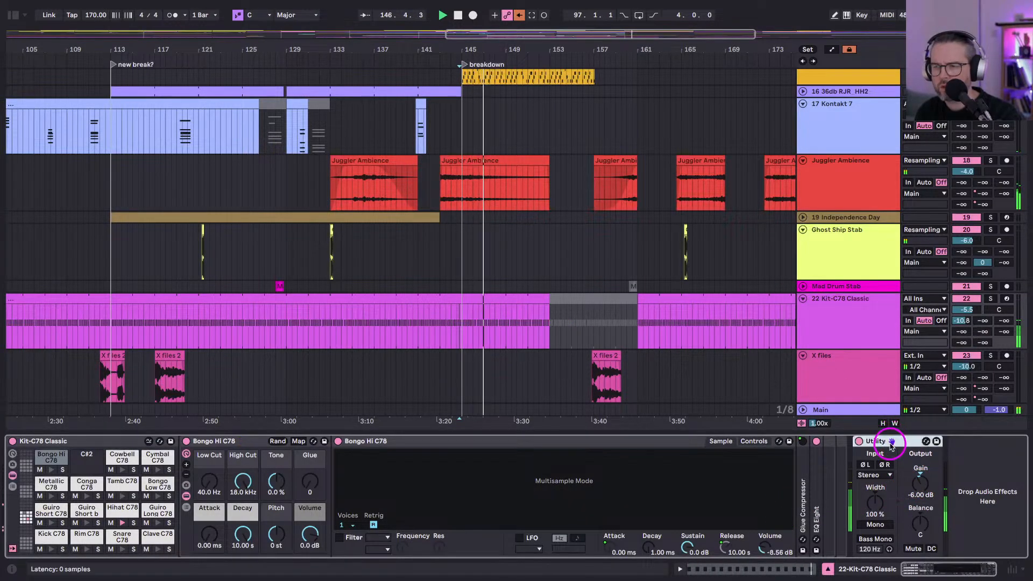
pyautogui.hotkey('ctrl', 'd')
pyautogui.click(934, 484)
pyautogui.press('Delete')
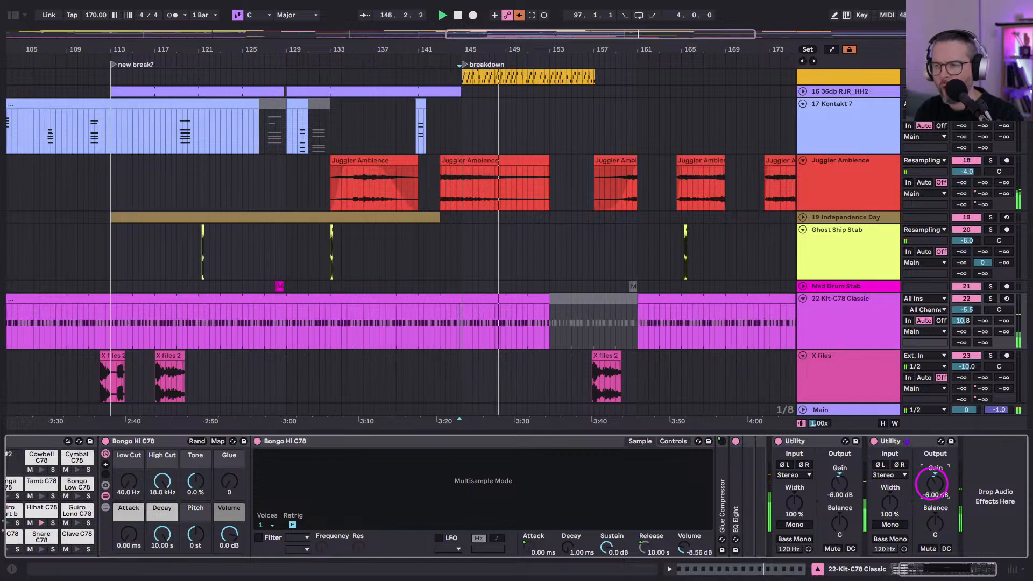
# Show the automation lanes and add breakpoints to the Kit-C78 Classic Utility Gain envelope near bar 149 and at bar 153.
pyautogui.press('a')
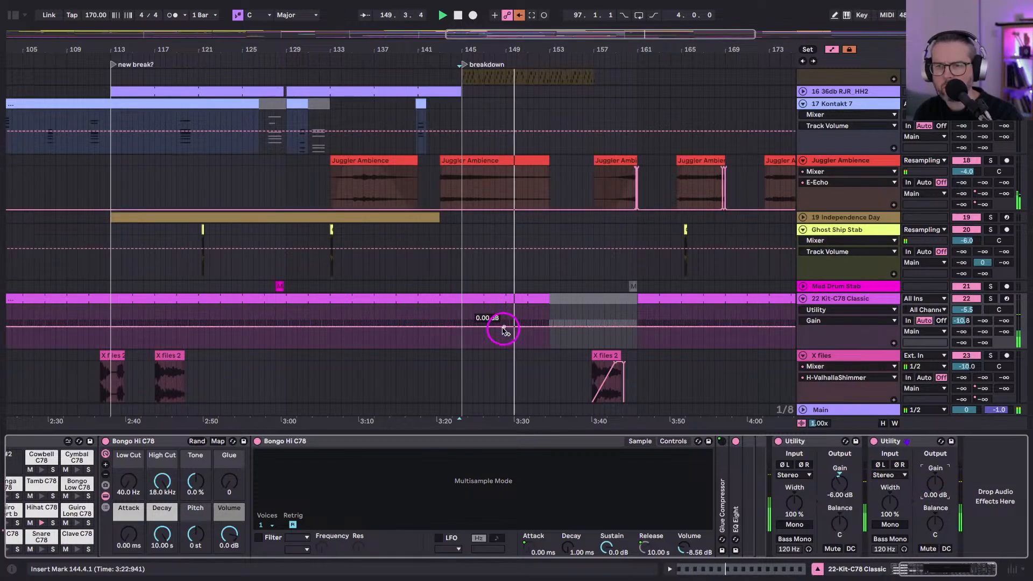
pyautogui.click(505, 327)
pyautogui.click(549, 327)
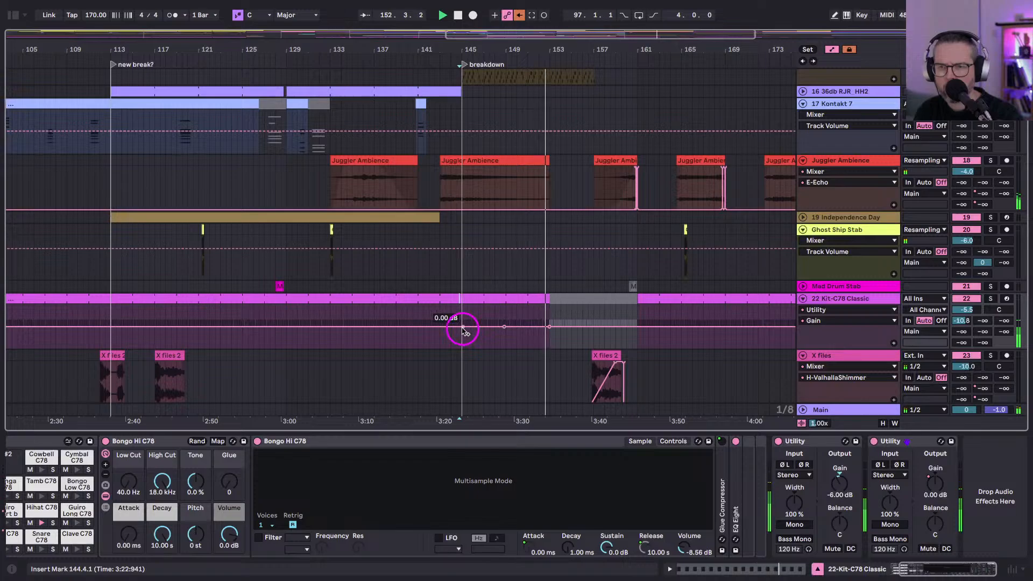
pyautogui.moveTo(515, 50); pyautogui.dragTo(514, 97)
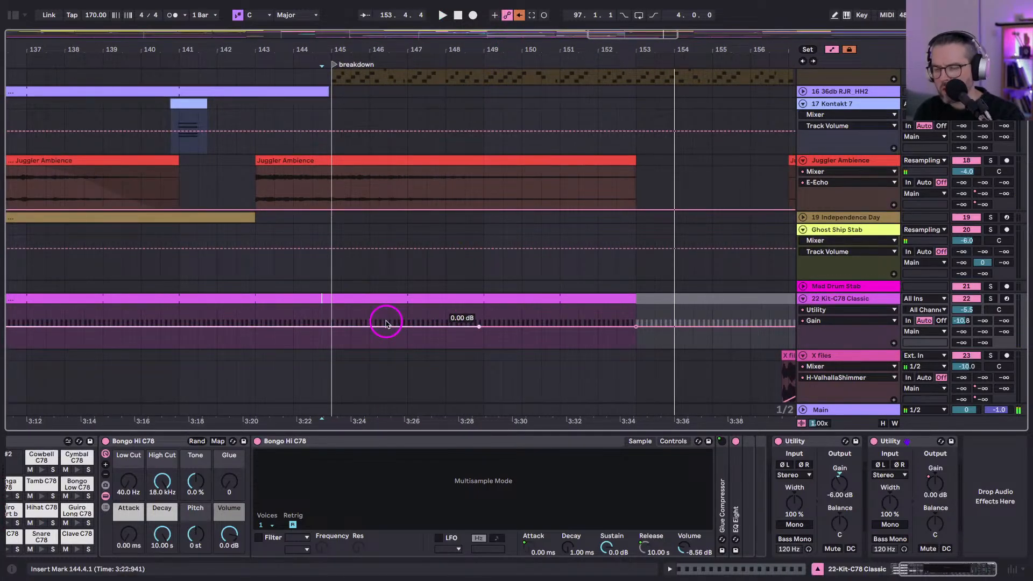
# Set the arrangement's adaptive grid to Medium.
pyautogui.press('super+comma')
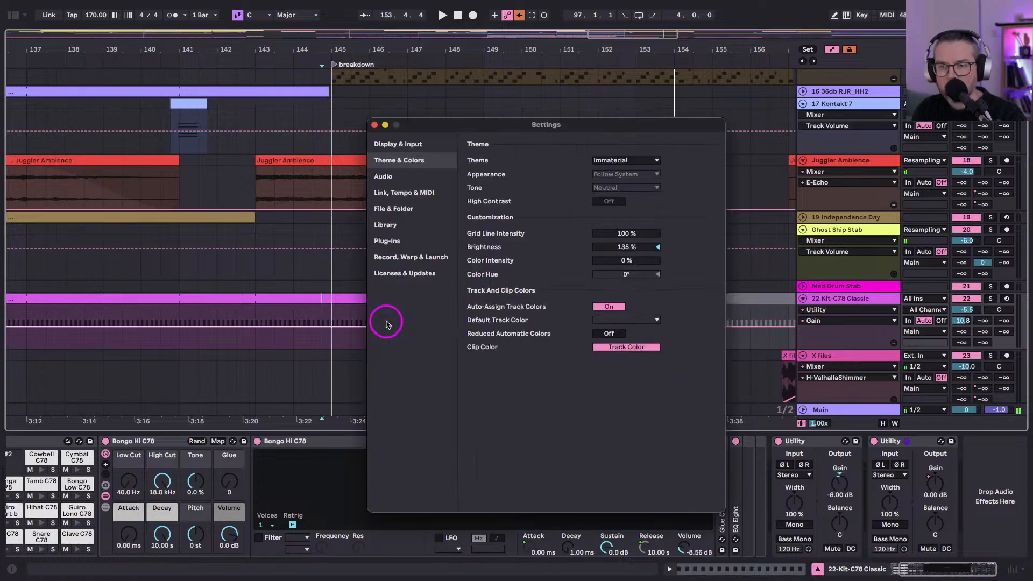
pyautogui.click(375, 130)
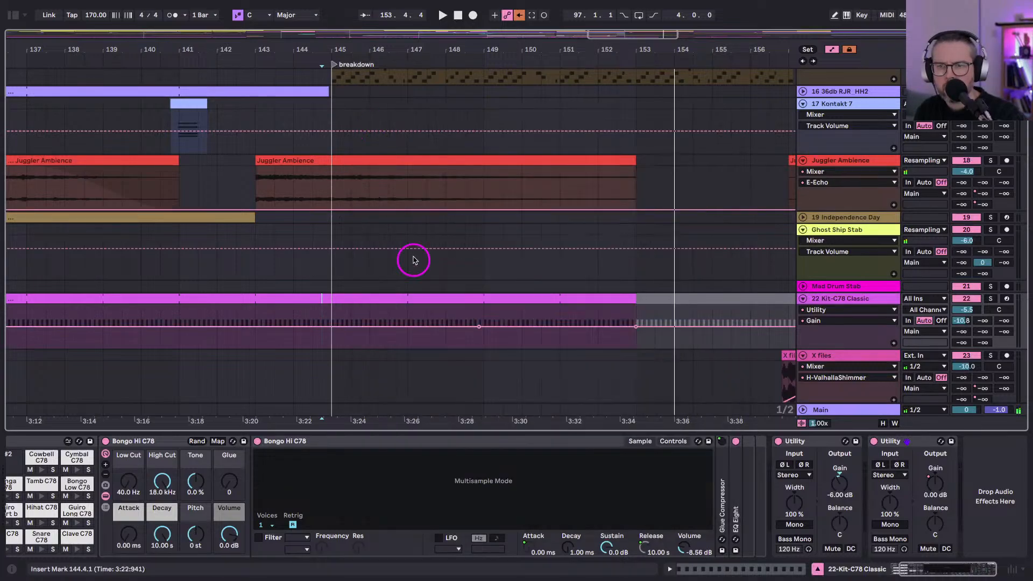
pyautogui.click(414, 274)
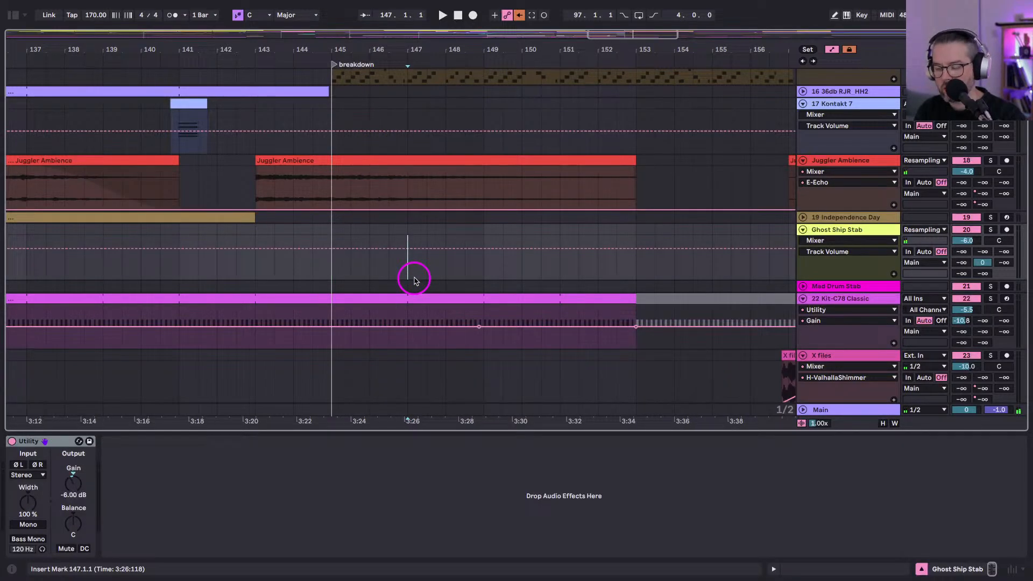
pyautogui.rightClick(366, 313)
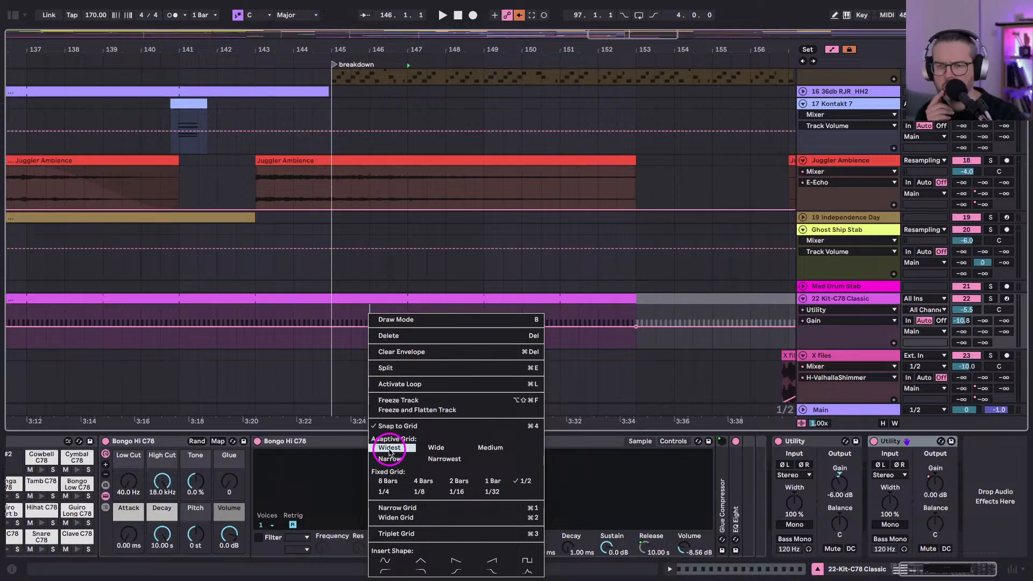
pyautogui.click(486, 449)
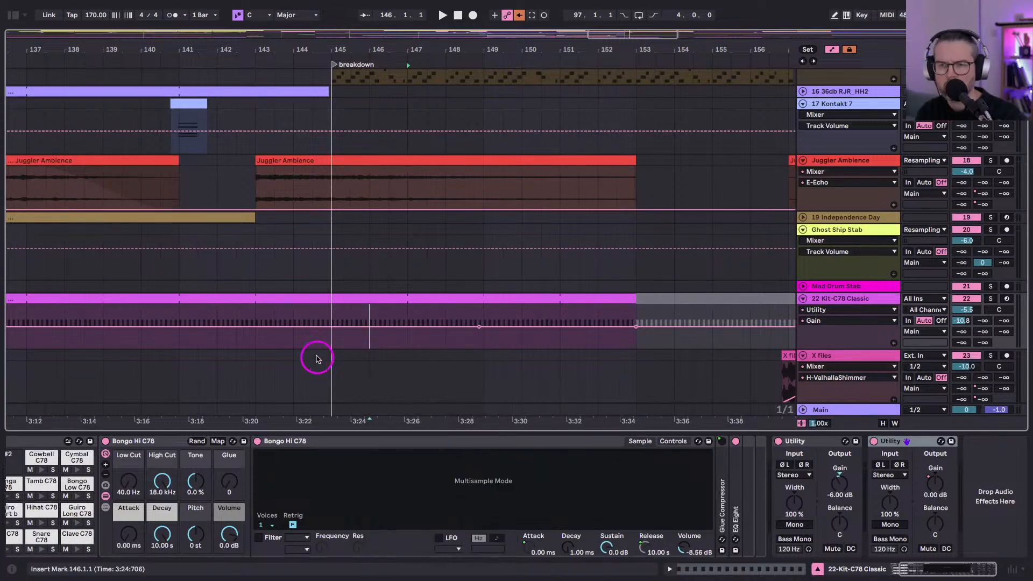
# Shape the Kit-C78 Classic gain automation into a fade-out from 0 dB at bar 145 to its lowest level at bar 149.
pyautogui.moveTo(349, 56)
pyautogui.mouseDown()
pyautogui.moveTo(347, 39)
pyautogui.moveTo(346, 64)
pyautogui.moveTo(349, 49)
pyautogui.mouseUp()
pyautogui.click(474, 327)
pyautogui.moveTo(548, 326); pyautogui.dragTo(561, 347)
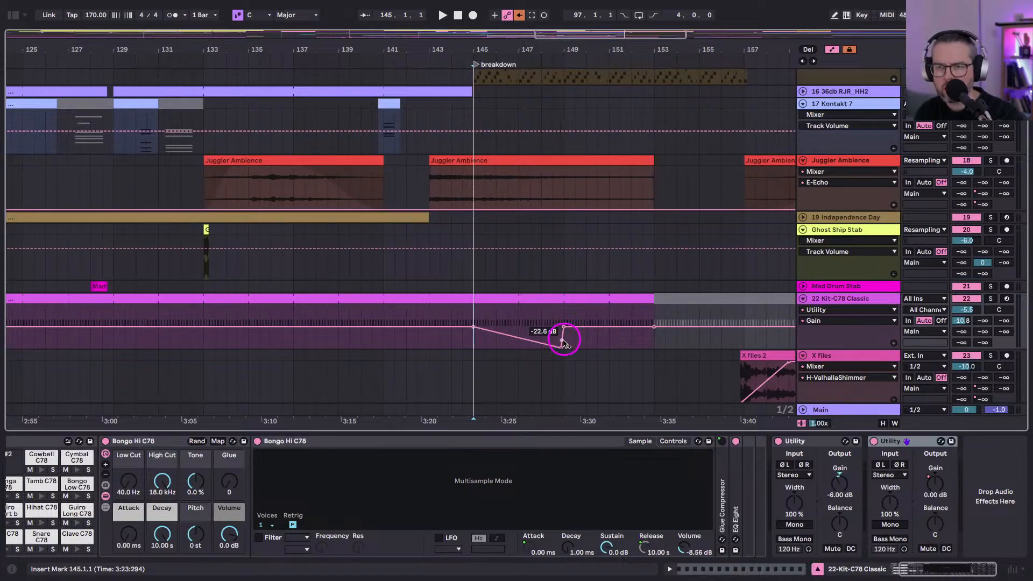
# Play the breakdown's gain fade and trim the Kit-C78 Classic clip to end at 149.1.1.
pyautogui.press('space')
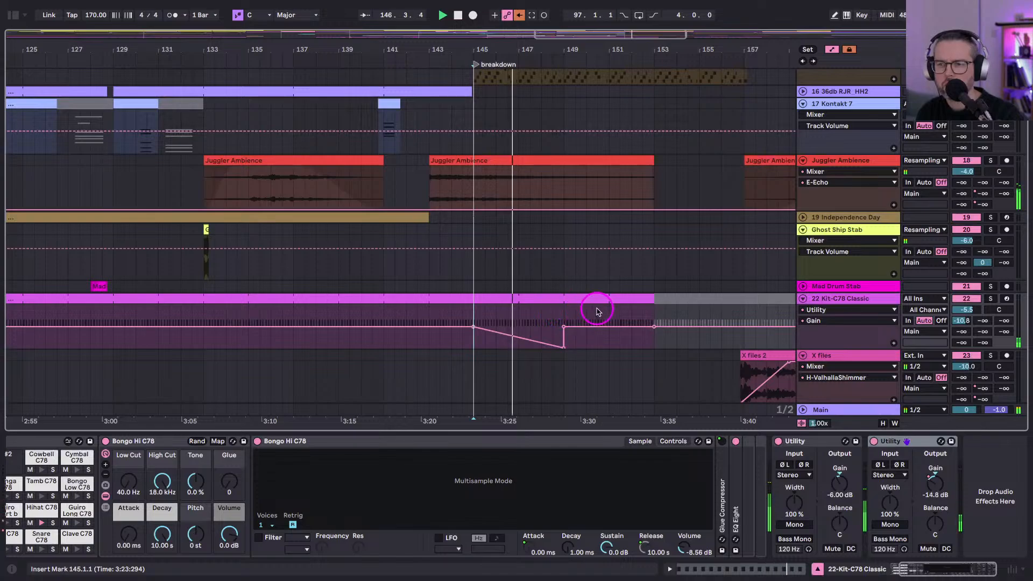
pyautogui.click(649, 299)
pyautogui.moveTo(649, 299); pyautogui.dragTo(564, 299)
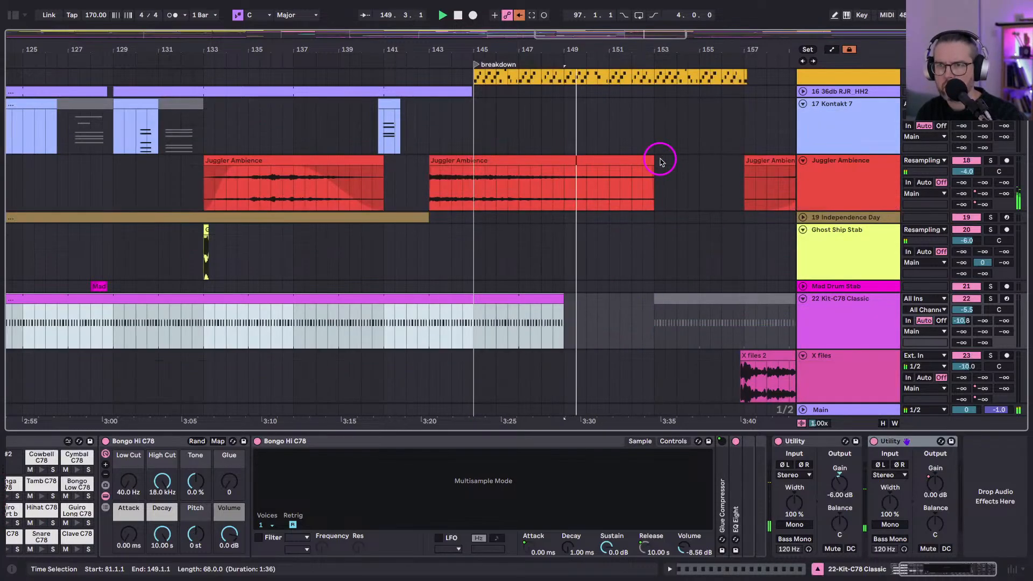
# Copy the reversed splash! clip at bar 111 to 156.1.1 on the same track.
pyautogui.scroll(5, 538, 157)
pyautogui.hscroll(3, 538, 157)
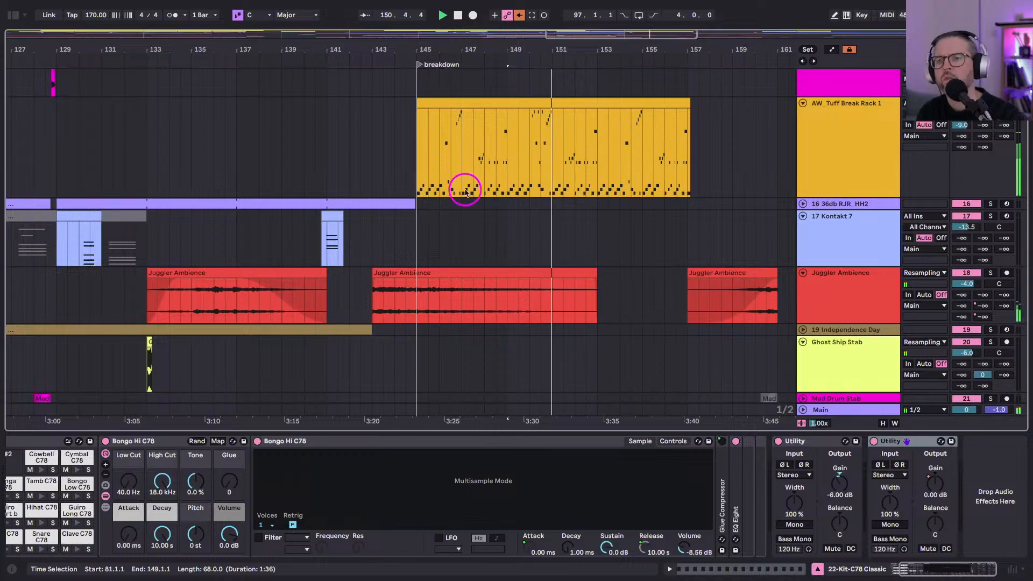
pyautogui.moveTo(473, 48); pyautogui.dragTo(462, 43)
pyautogui.scroll(-6, 439, 246)
pyautogui.scroll(-1, 440, 246)
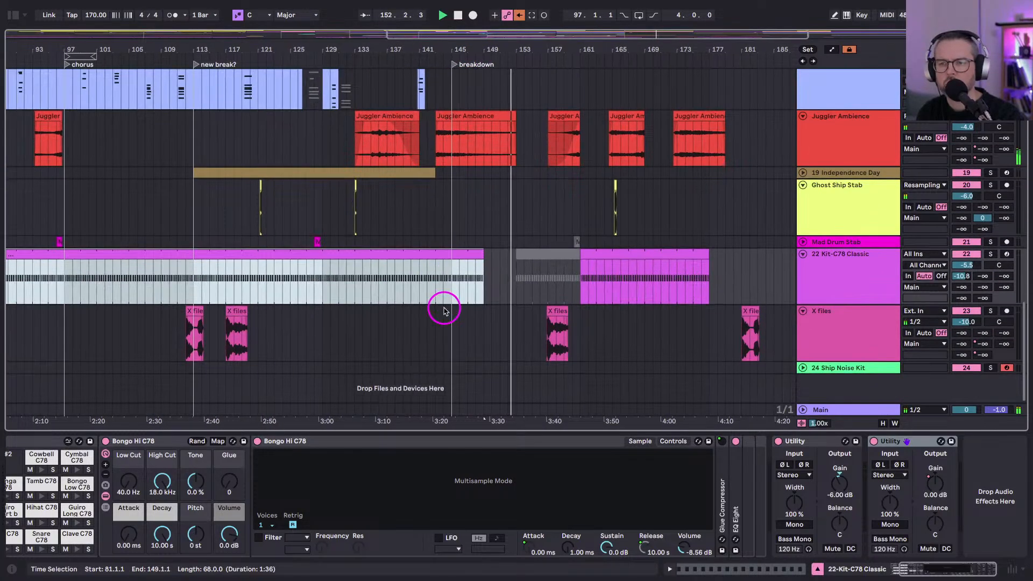
pyautogui.scroll(10, 443, 302)
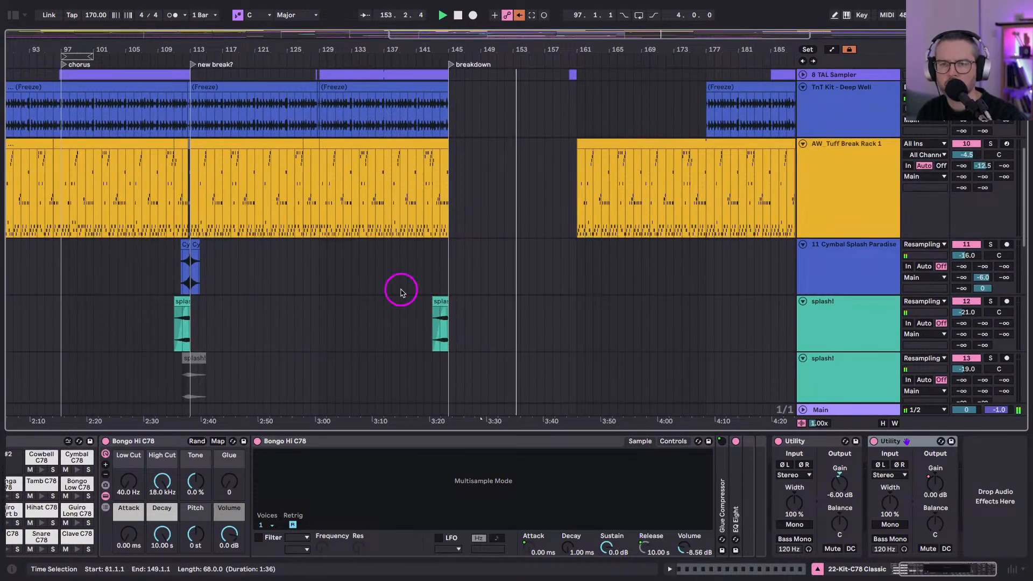
pyautogui.click(184, 302)
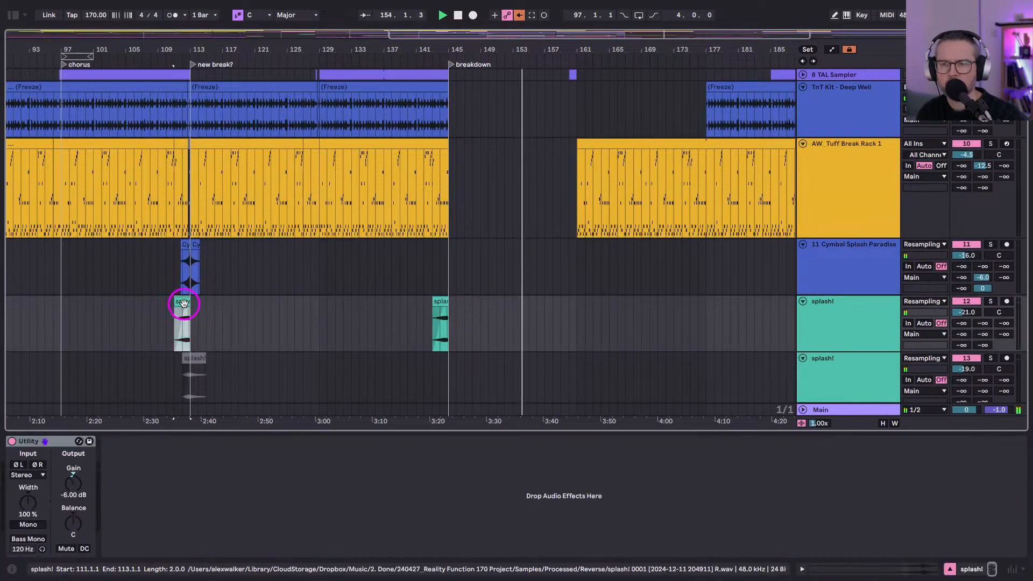
pyautogui.click(537, 312)
pyautogui.hotkey('ctrl', 'v')
# Extend the copied splash! clip to end at 161.1.1 and stop playback.
pyautogui.moveTo(552, 301); pyautogui.dragTo(566, 303)
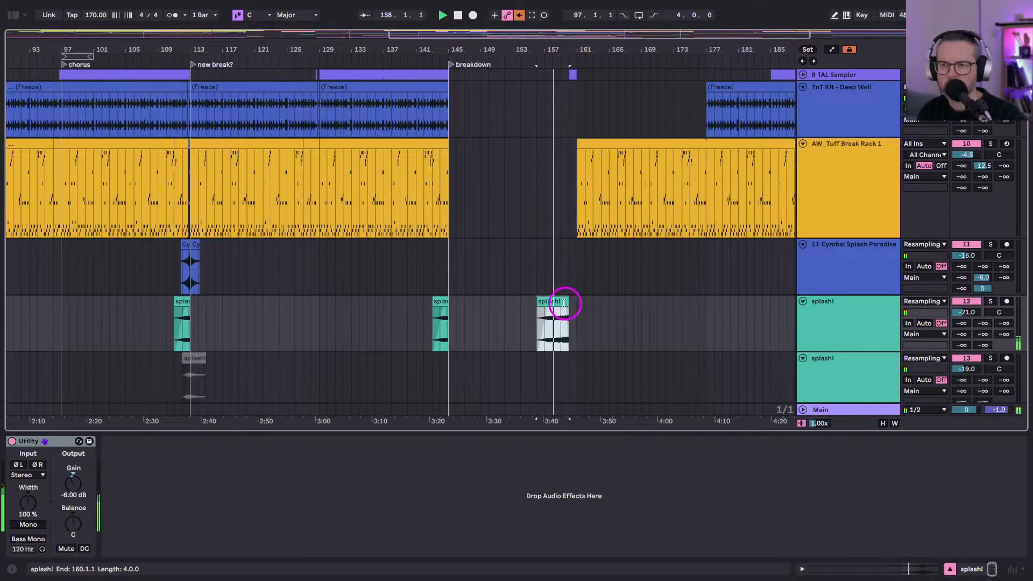
pyautogui.moveTo(572, 302); pyautogui.dragTo(574, 302)
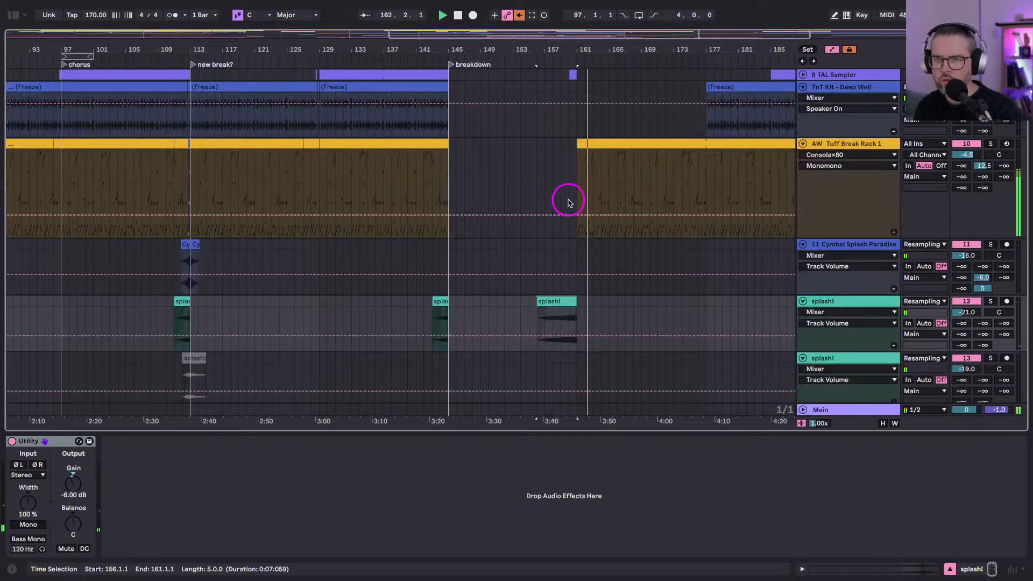
pyautogui.press('space')
# Expand the TAL Sampler track, deactivate its one-bar clip at 160.1.1, and resume playback from 146.1.1.
pyautogui.scroll(3, 583, 158)
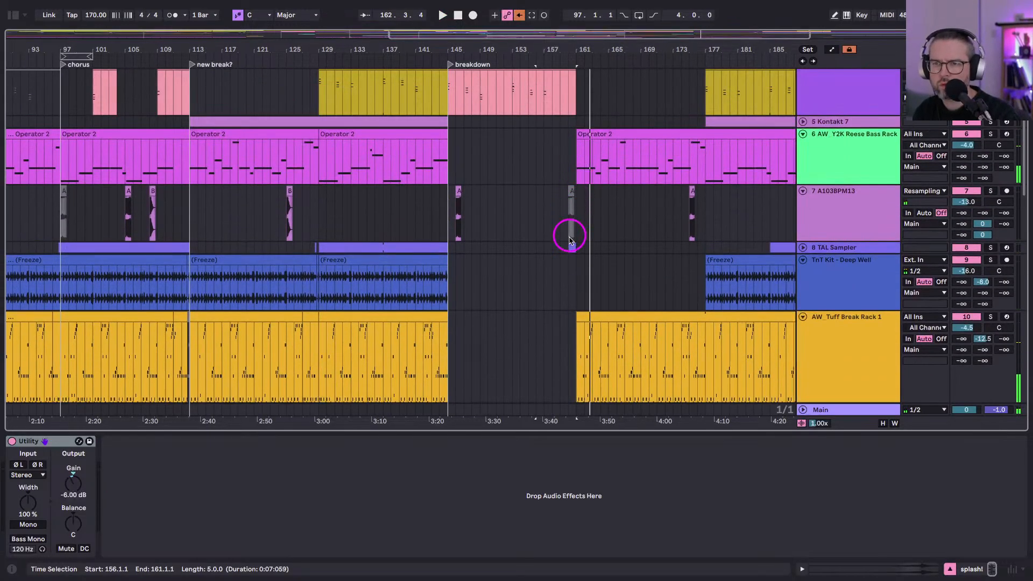
pyautogui.click(802, 247)
pyautogui.click(569, 249)
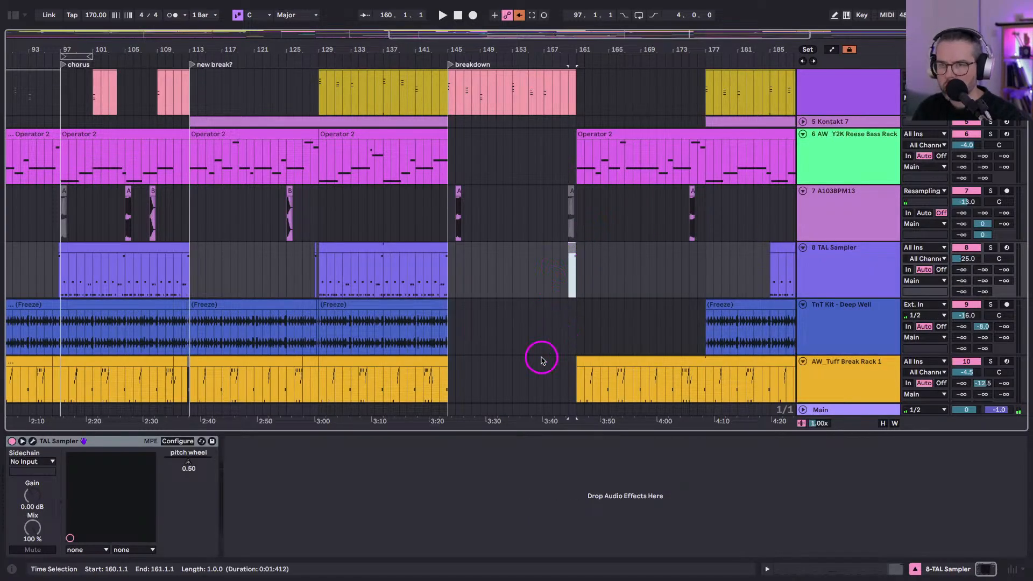
pyautogui.scroll(-10, 540, 360)
pyautogui.click(508, 217)
pyautogui.press('space')
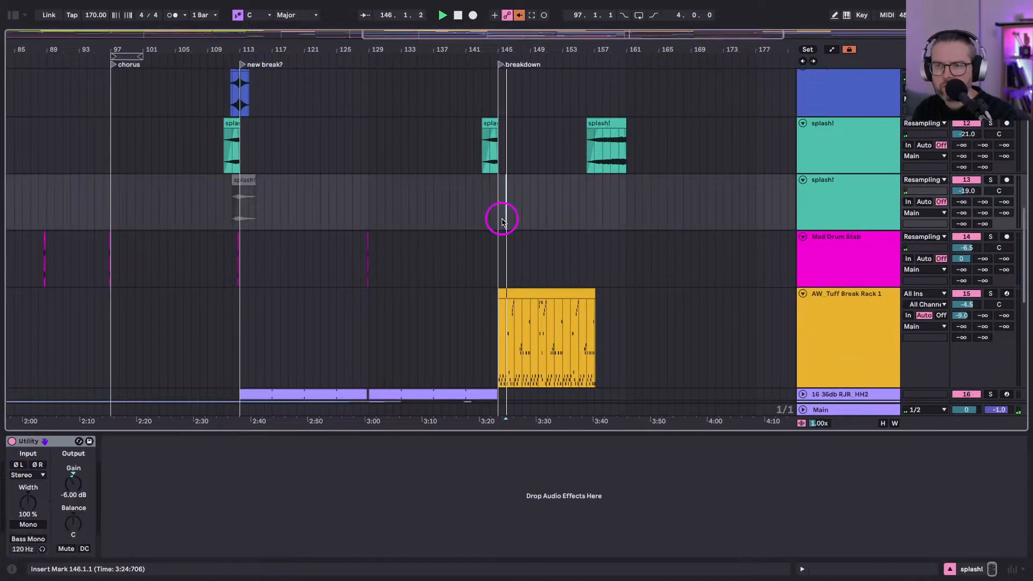
# Copy the muted splash! 2 clip at bar 112 to 150.1.1 on its own track as an active clip.
pyautogui.hscroll(3, 422, 232)
pyautogui.scroll(5, 419, 238)
pyautogui.hscroll(-2, 418, 236)
pyautogui.scroll(-1, 419, 236)
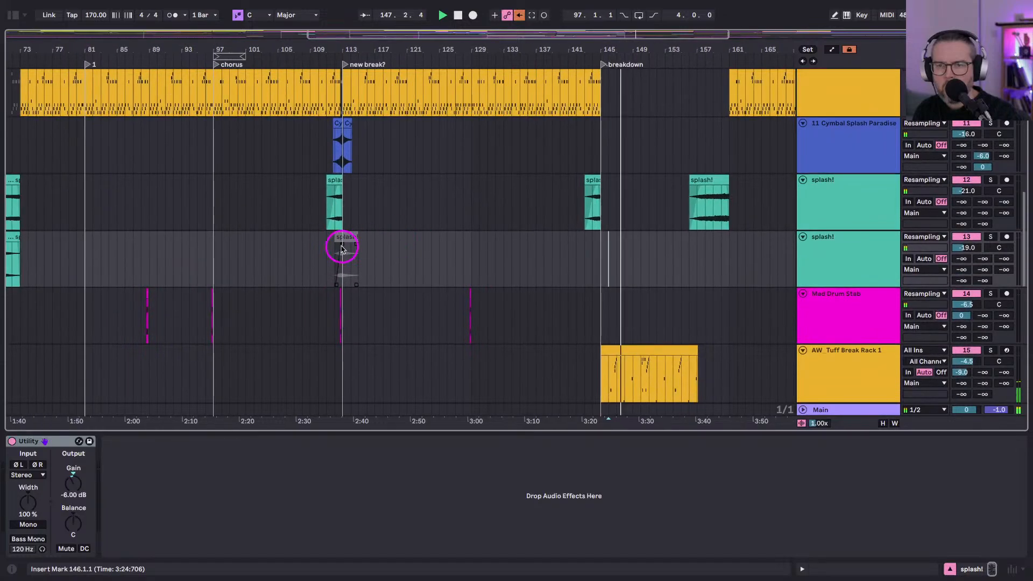
pyautogui.click(348, 237)
pyautogui.hscroll(2, 659, 256)
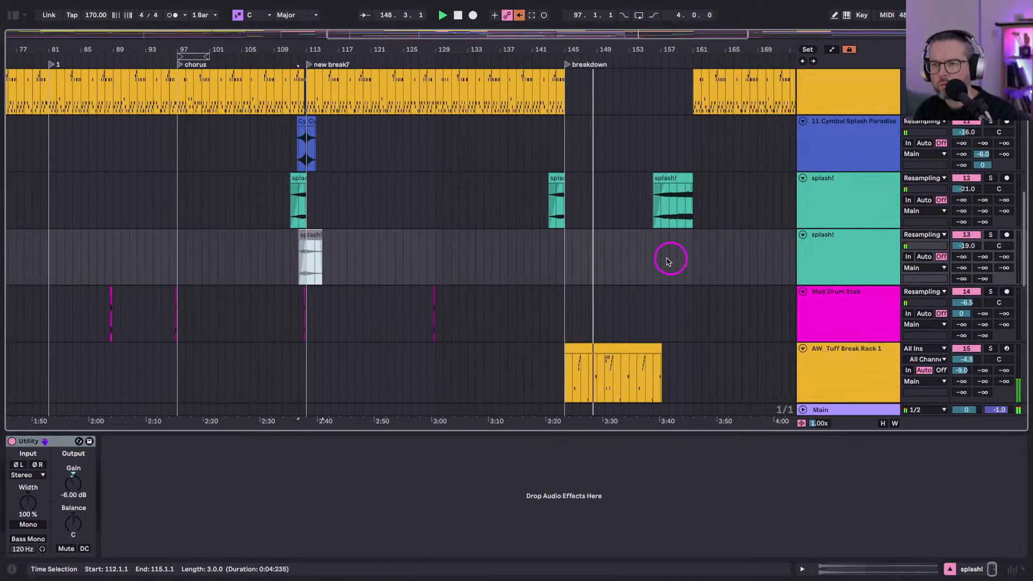
pyautogui.click(602, 252)
pyautogui.hotkey('ctrl', 'v')
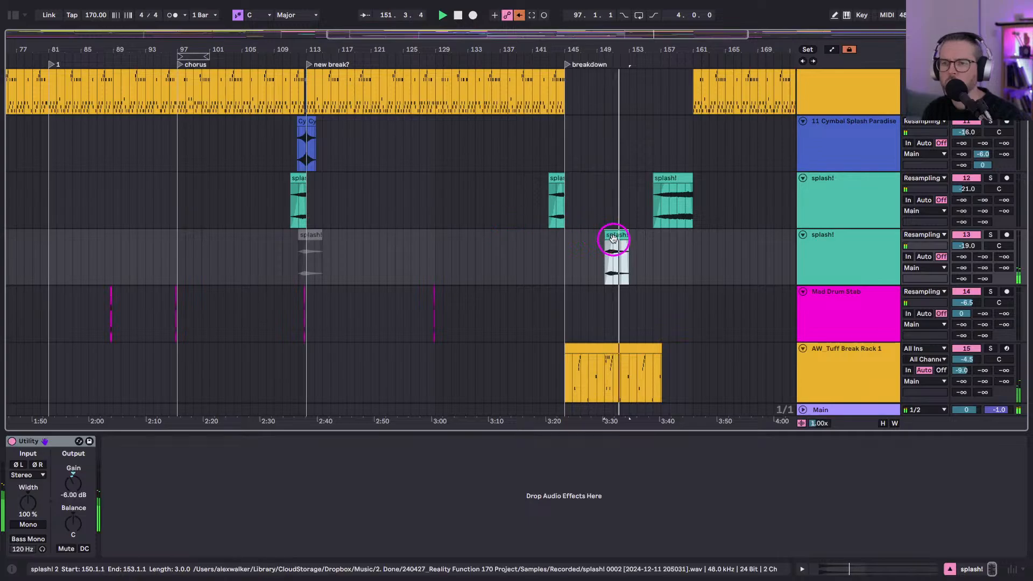
# Reposition the copied splash! 2 clip at 152.1.1 and extend it to end at bar 156.
pyautogui.click(629, 243)
pyautogui.hotkey('ctrl', 'v')
pyautogui.click(632, 238)
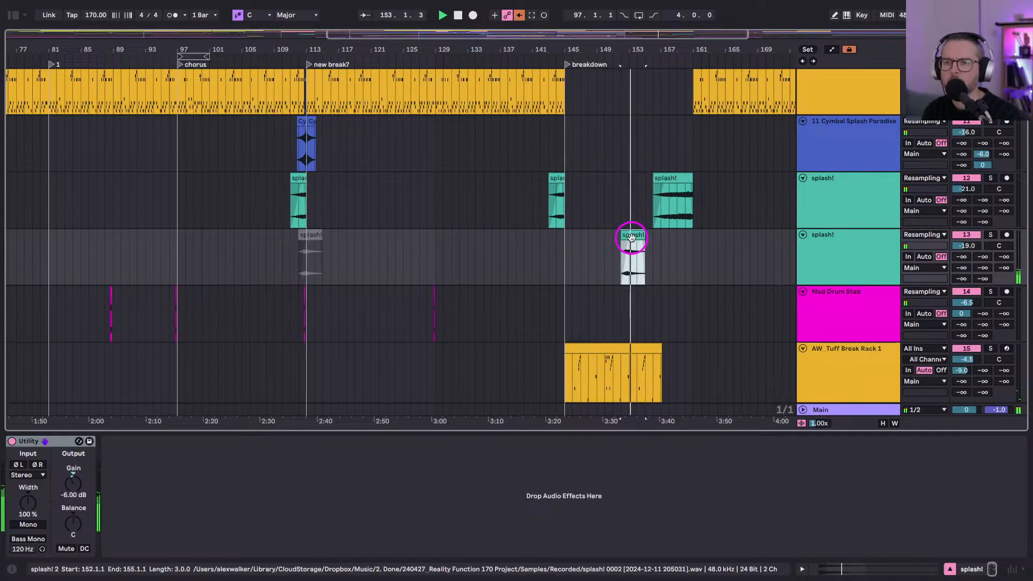
pyautogui.moveTo(645, 236)
pyautogui.mouseDown()
pyautogui.moveTo(679, 237)
pyautogui.moveTo(651, 236)
pyautogui.mouseUp()
# Extend the breakdown's reversed splash! clip back to 154.1.1 and lengthen its fade-in to about bar 159 with a curved slope.
pyautogui.moveTo(652, 173); pyautogui.dragTo(636, 174)
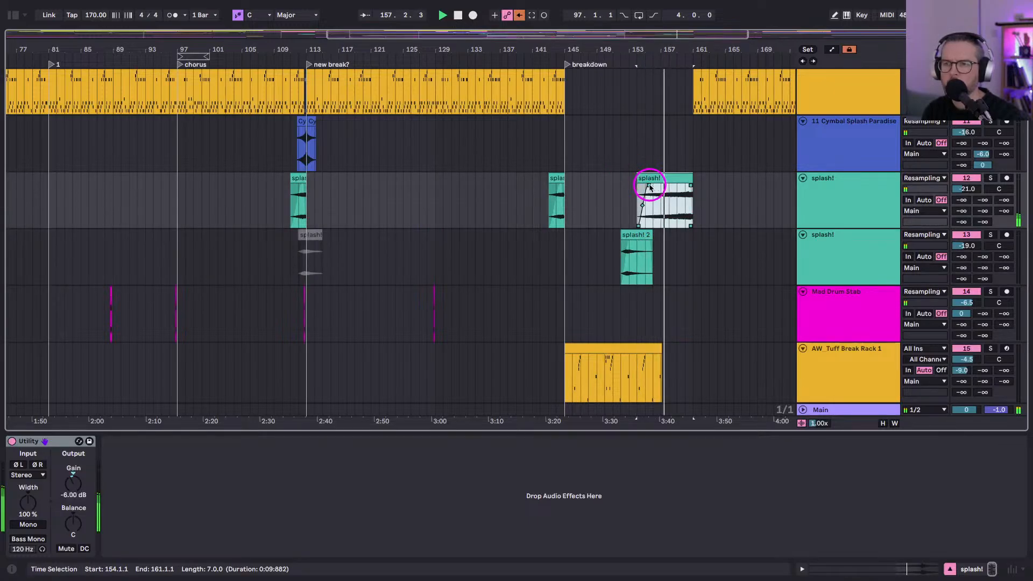
pyautogui.moveTo(649, 187); pyautogui.dragTo(642, 221)
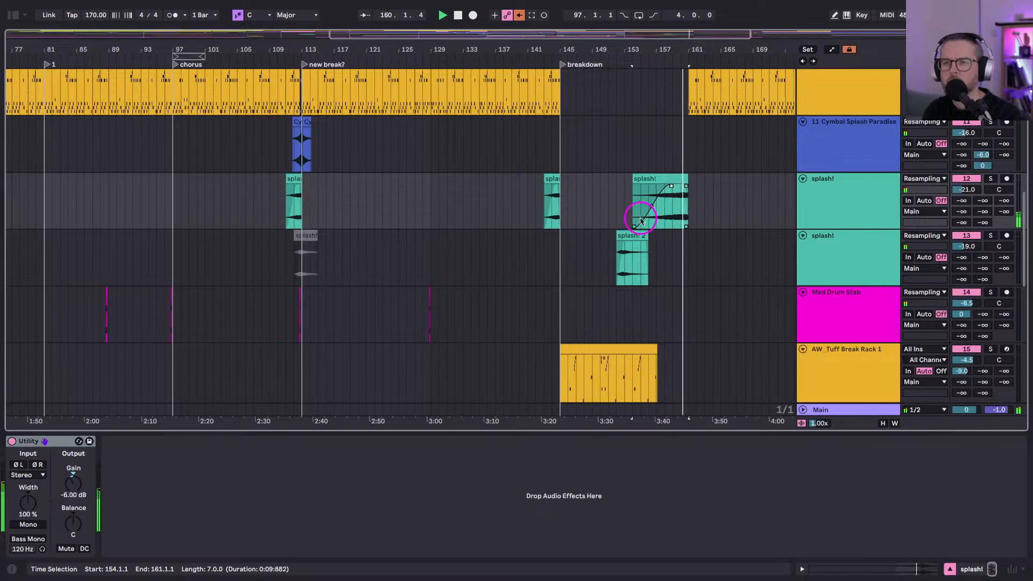
pyautogui.hscroll(5, 538, 225)
pyautogui.scroll(-2, 484, 232)
pyautogui.scroll(-5, 682, 233)
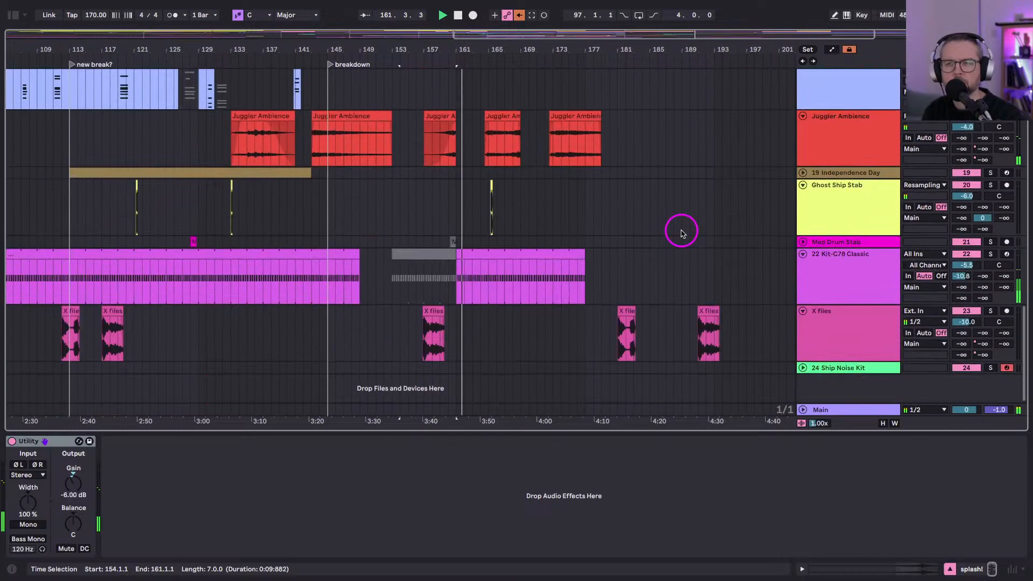
pyautogui.scroll(2, 531, 208)
pyautogui.hscroll(-3, 531, 208)
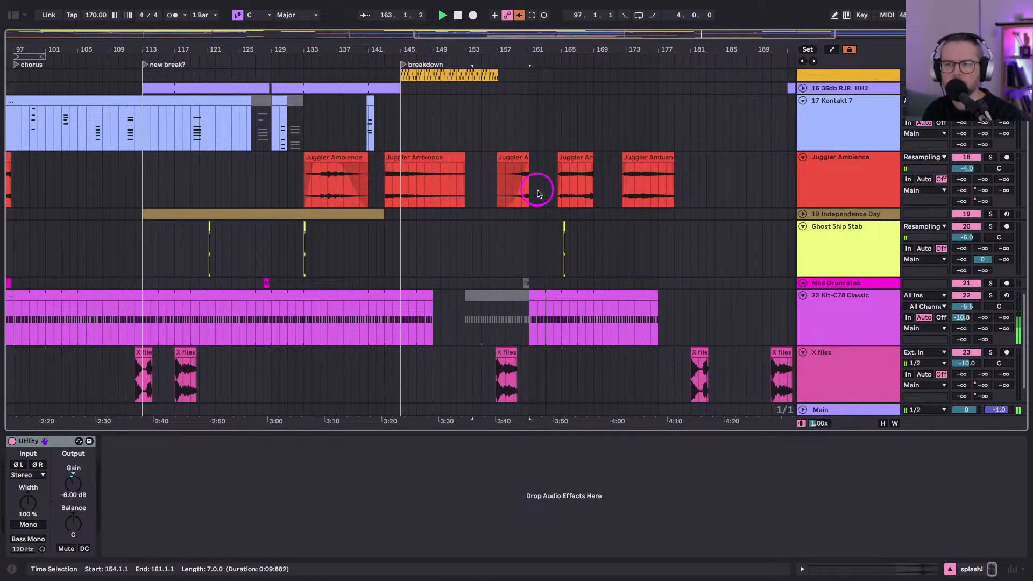
# Split off bars 161–177 of the AW_Tuff Break Rack 1 clip and open its notes in the enlarged editor.
pyautogui.scroll(10, 530, 264)
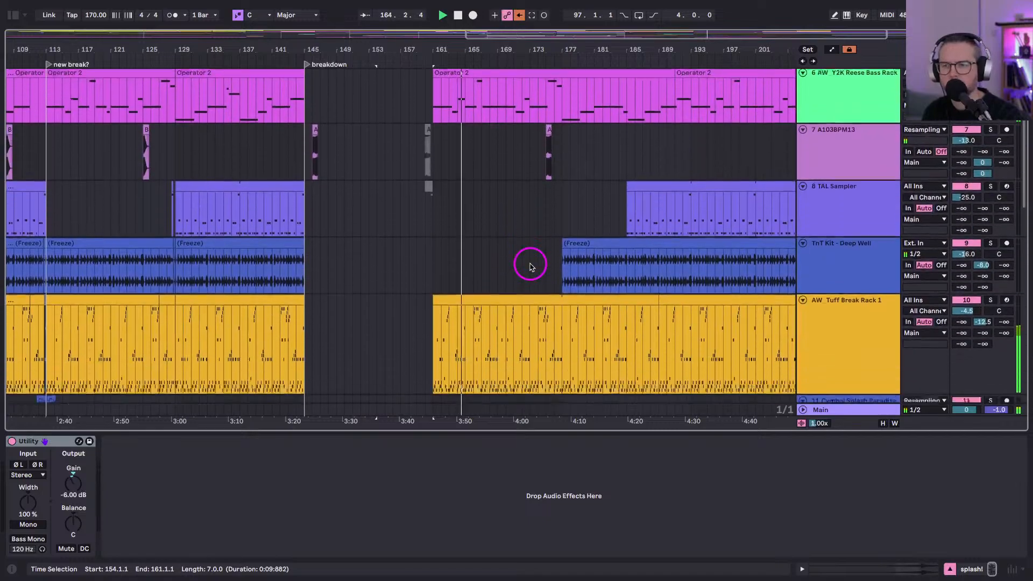
pyautogui.scroll(-2, 529, 263)
pyautogui.click(498, 267)
pyautogui.moveTo(563, 297); pyautogui.dragTo(434, 294)
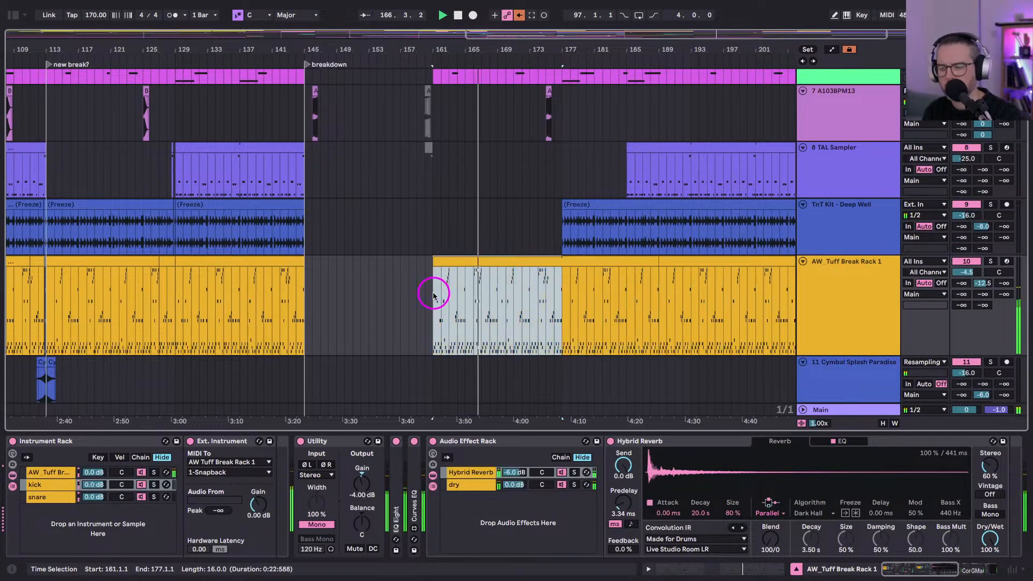
pyautogui.doubleClick(484, 260)
pyautogui.moveTo(277, 205); pyautogui.dragTo(277, 38)
pyautogui.moveTo(141, 312); pyautogui.dragTo(145, 300)
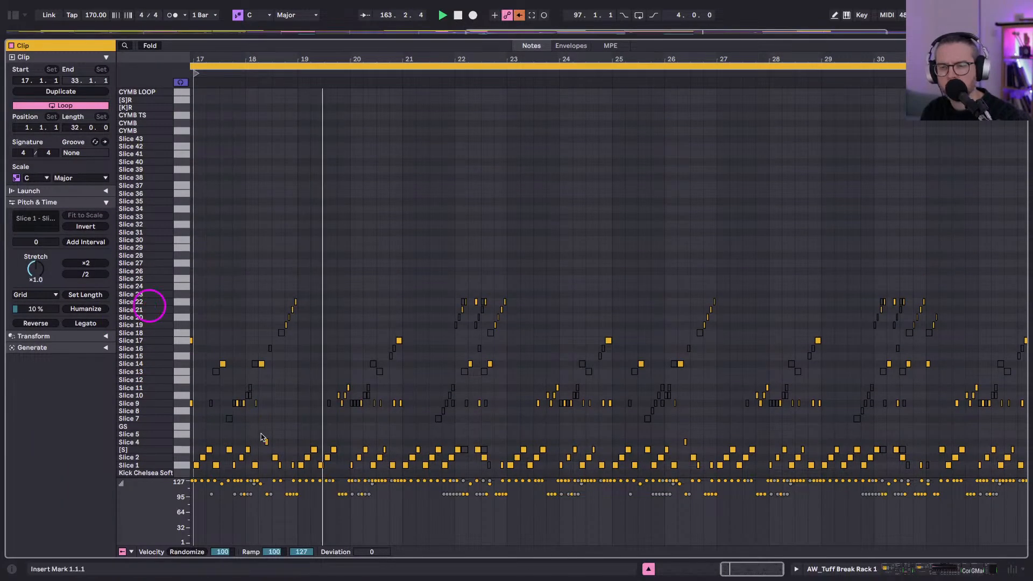
# Move the Slice 14 note at 17.3.1 to Slice 2, and deactivate the Slice 9 note at 17.4.2 and the Slice 14 note at 18.2.1.
pyautogui.hscroll(-1, 248, 269)
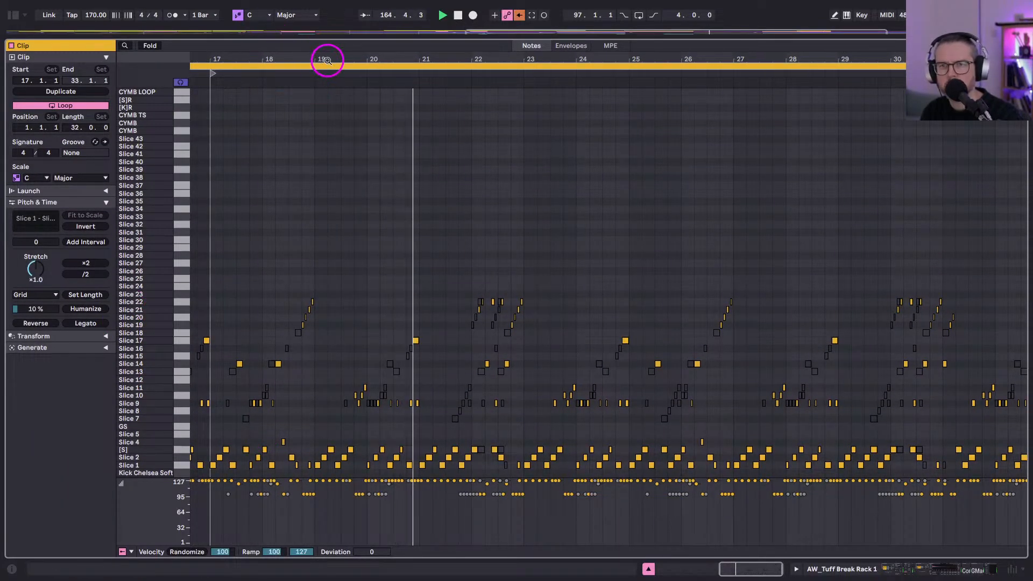
pyautogui.scroll(3, 330, 59)
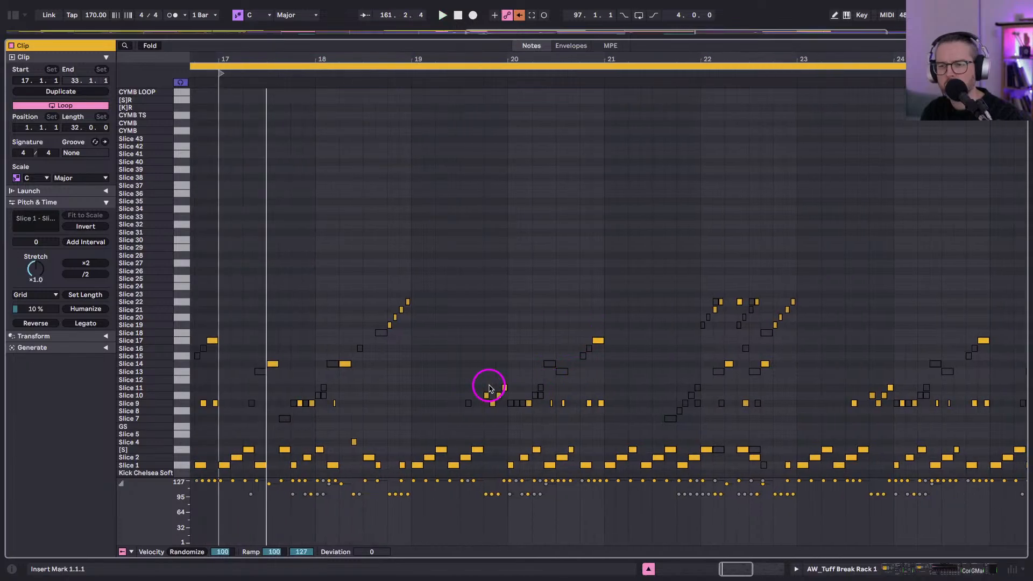
pyautogui.click(624, 458)
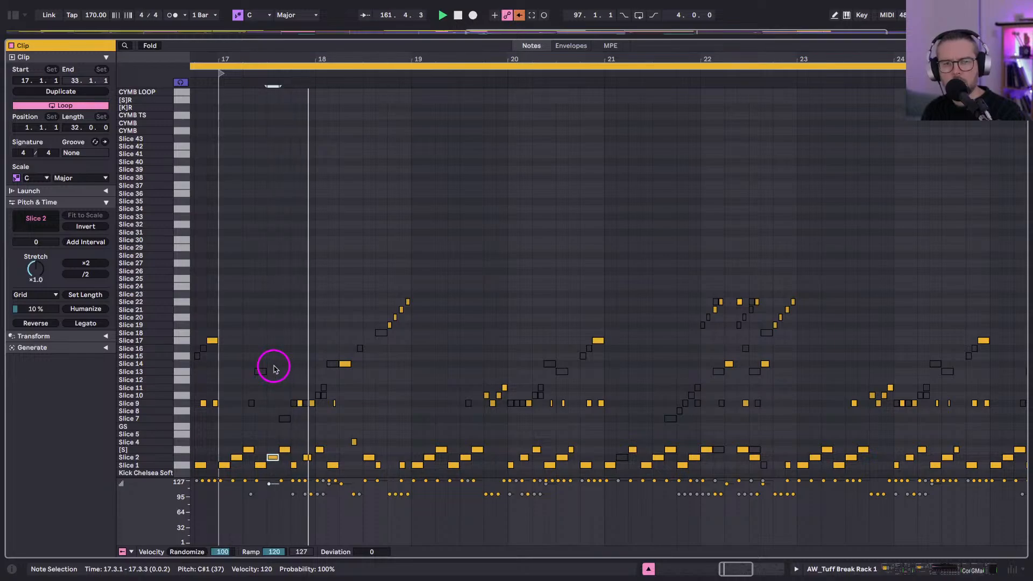
pyautogui.click(312, 404)
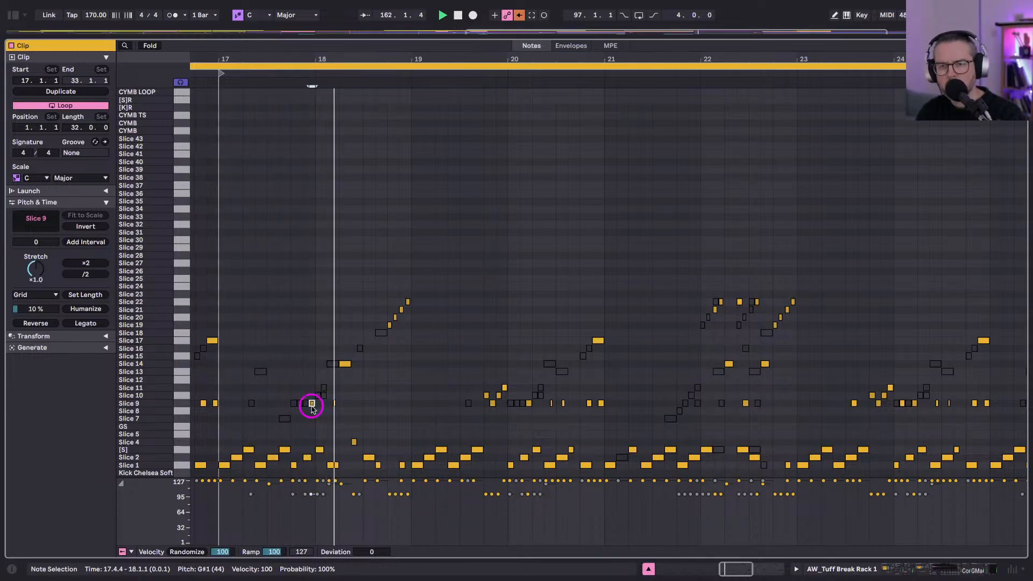
pyautogui.press('0')
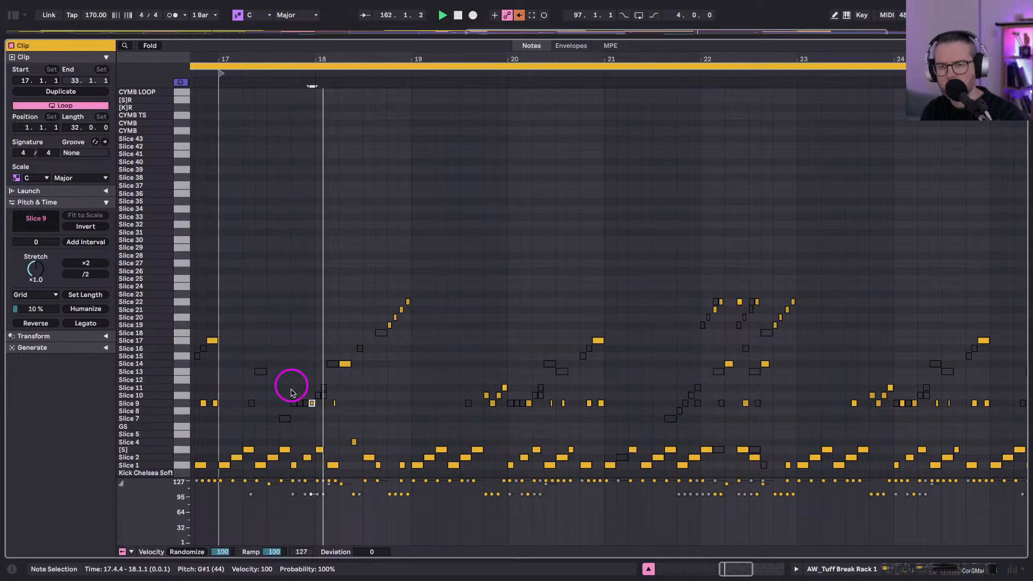
pyautogui.click(345, 364)
pyautogui.press('0')
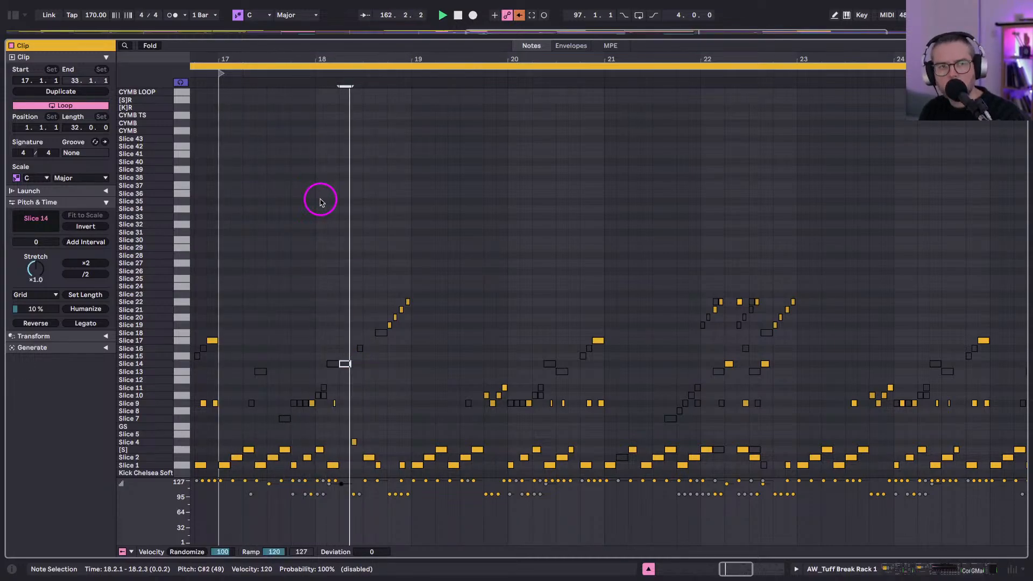
# Draw snare [S] notes at 18.2.1 and 18.3.3, removing the Slice 1 note at 18.3.3.
pyautogui.moveTo(272, 56); pyautogui.dragTo(275, 104)
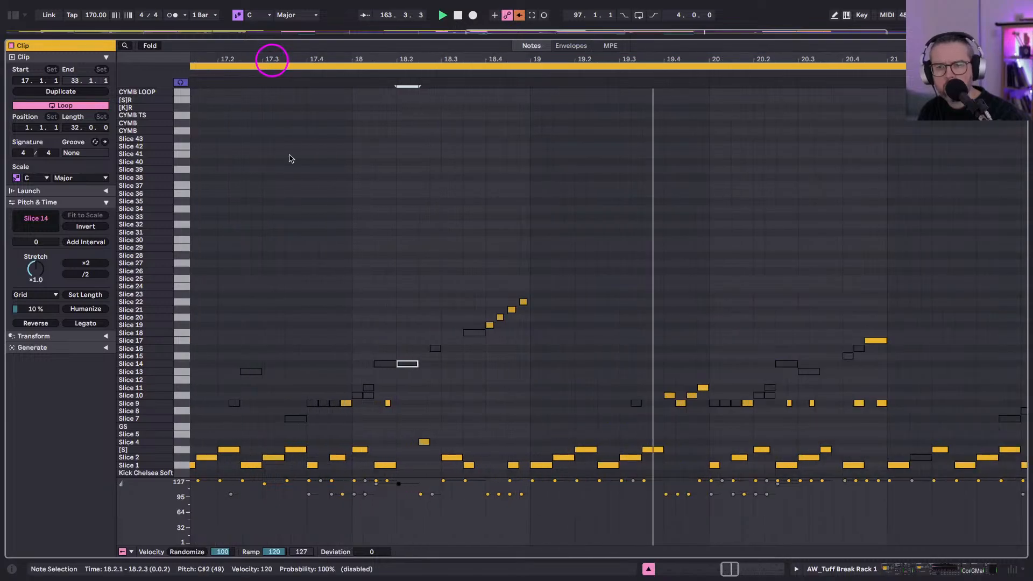
pyautogui.hscroll(-2, 409, 397)
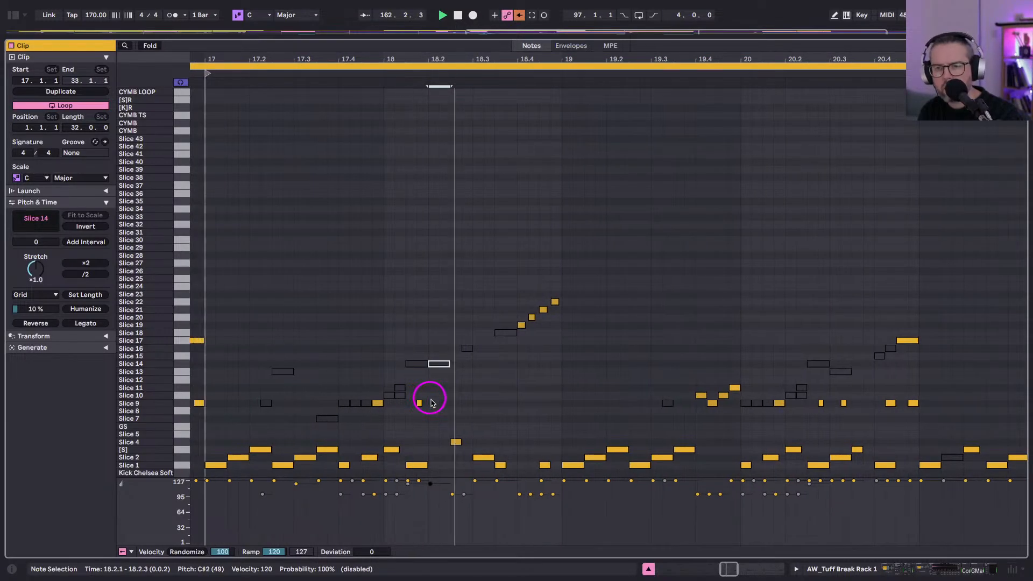
pyautogui.click(434, 449)
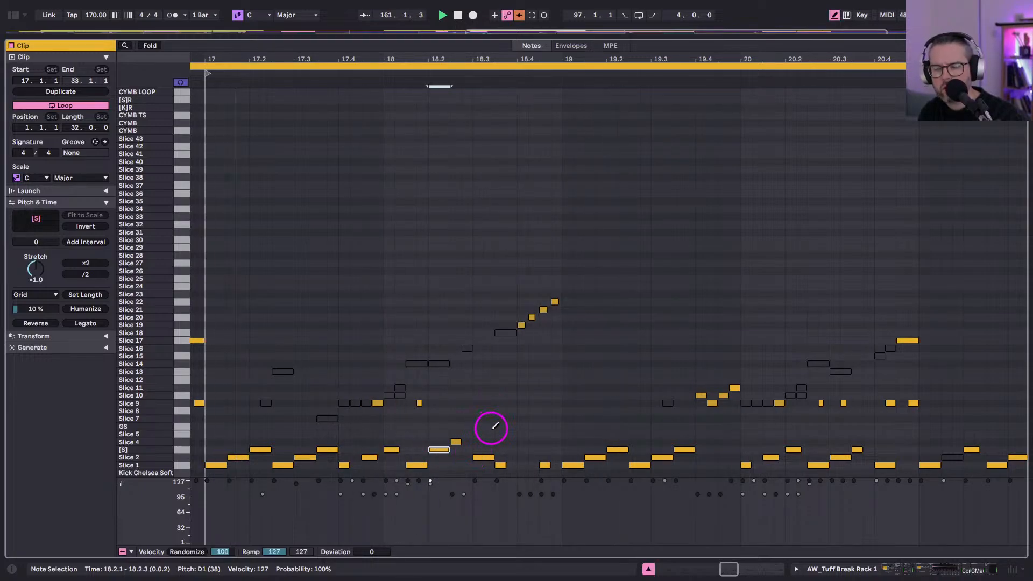
pyautogui.click(501, 449)
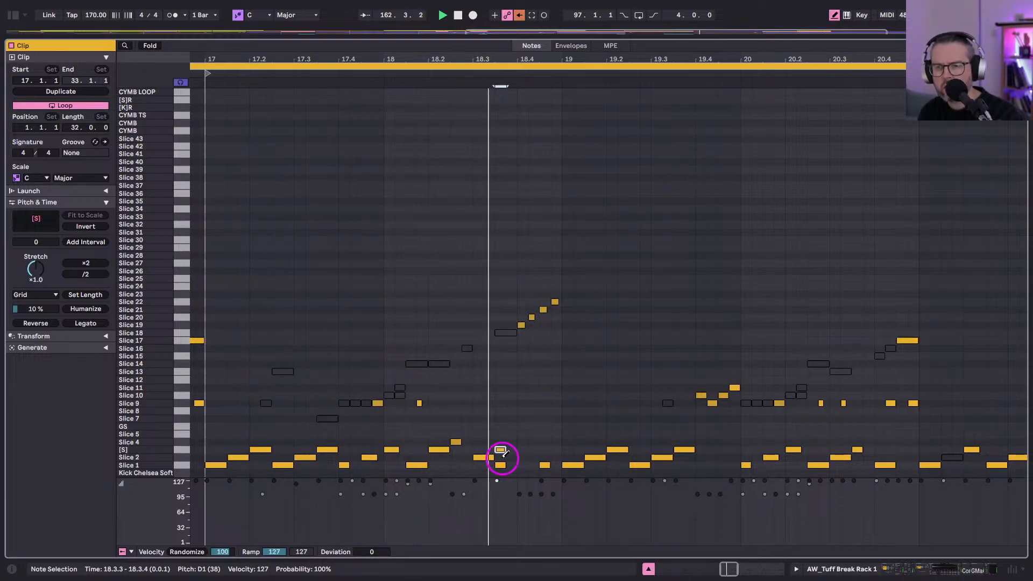
pyautogui.click(498, 466)
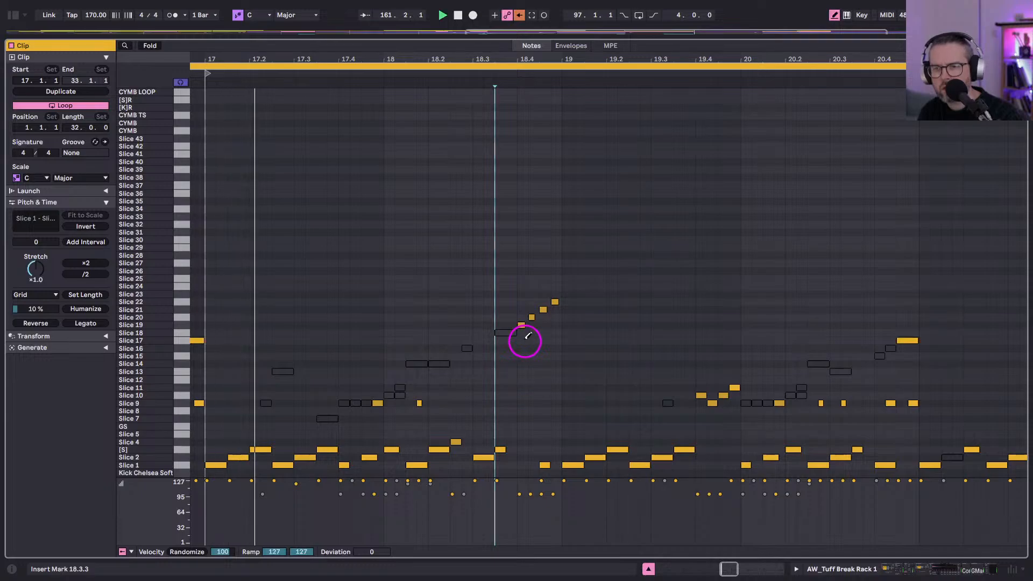
pyautogui.click(525, 324)
pyautogui.click(555, 297)
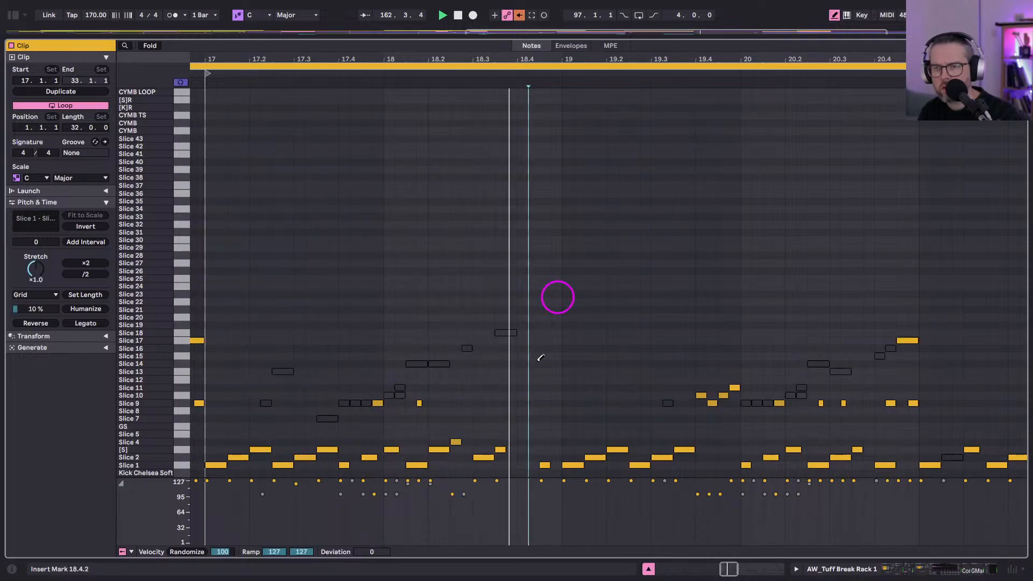
pyautogui.hotkey('ctrl', 'z')
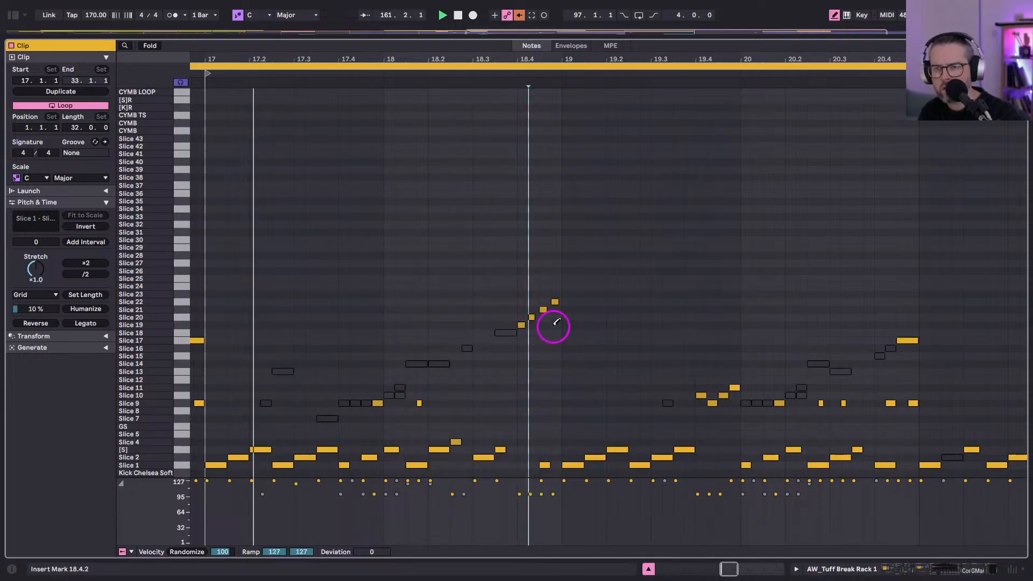
# Transpose the last two notes of the rising slice run in bar 18 down to Slice 10 and Slice 11.
pyautogui.moveTo(558, 295); pyautogui.dragTo(535, 330)
pyautogui.press('Down')
pyautogui.press('Down')
pyautogui.press('space')
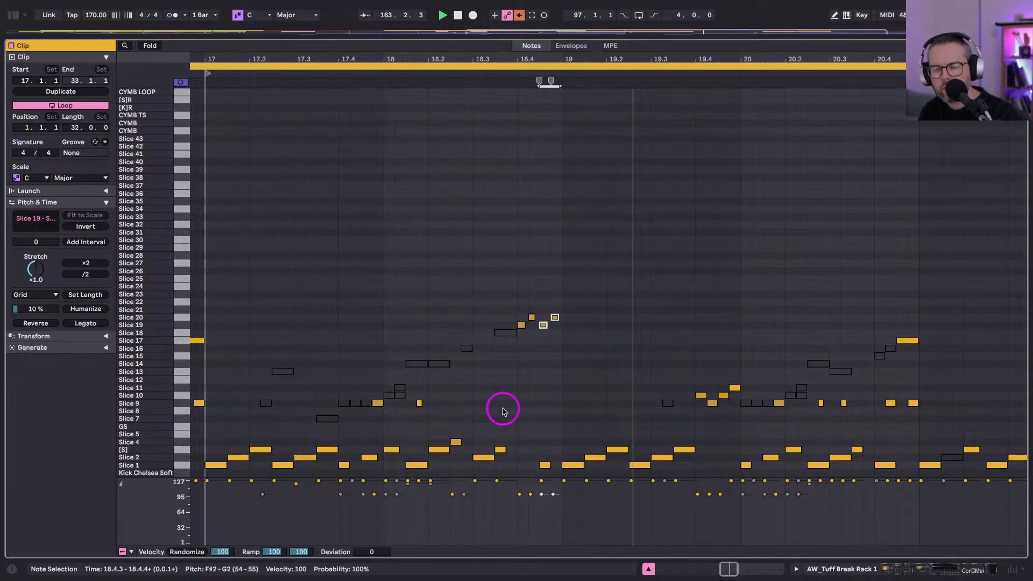
pyautogui.press('Down')
pyautogui.press('Down')
pyautogui.press('Down')
pyautogui.press('Down')
pyautogui.press('Down')
pyautogui.press('Down')
pyautogui.press('Down')
pyautogui.press('Down')
pyautogui.press('Down')
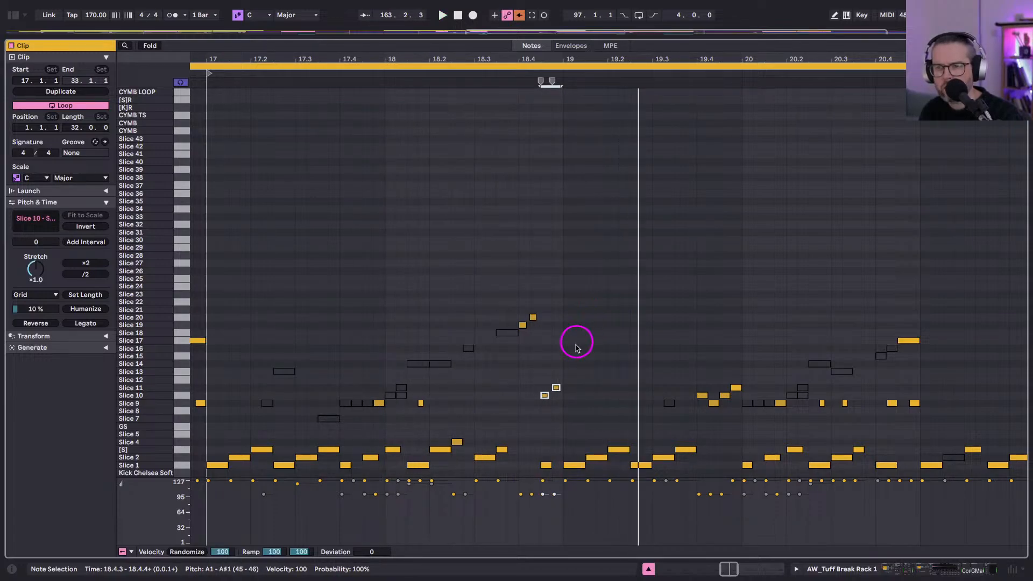
# Replace the slice run ending bar 18 with the two Slice 9 notes copied from 20.2.4, placed from 18.4.2.
pyautogui.moveTo(856, 394); pyautogui.dragTo(818, 416)
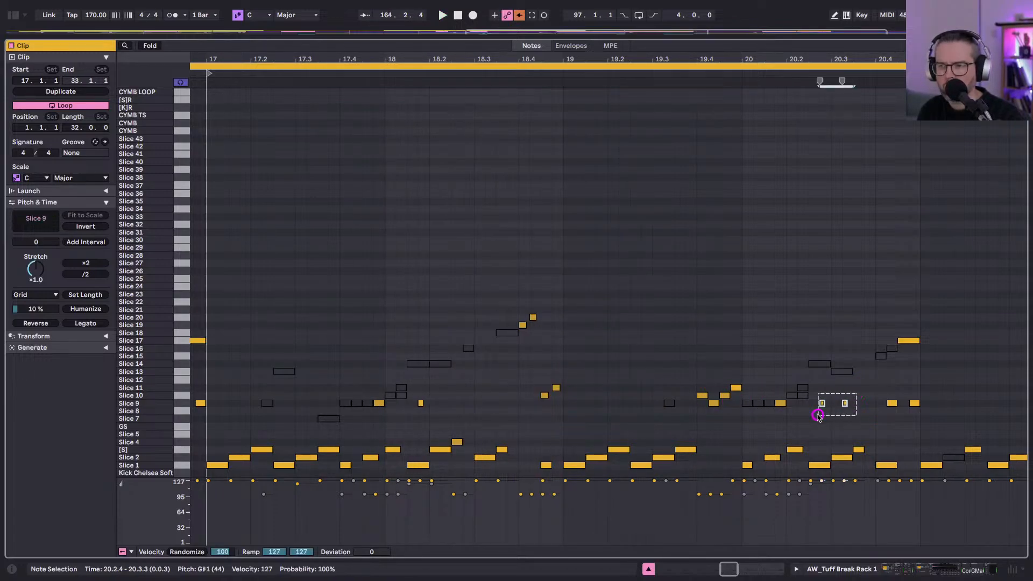
pyautogui.click(522, 415)
pyautogui.moveTo(547, 323); pyautogui.dragTo(518, 404)
pyautogui.press('Delete')
pyautogui.click(541, 395)
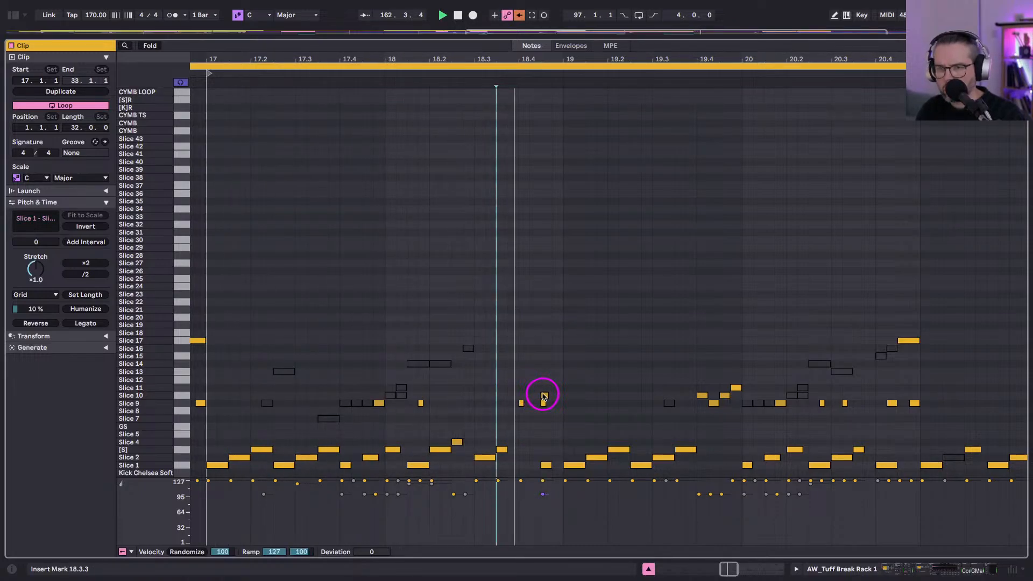
pyautogui.moveTo(542, 396); pyautogui.dragTo(480, 420)
pyautogui.press('Right')
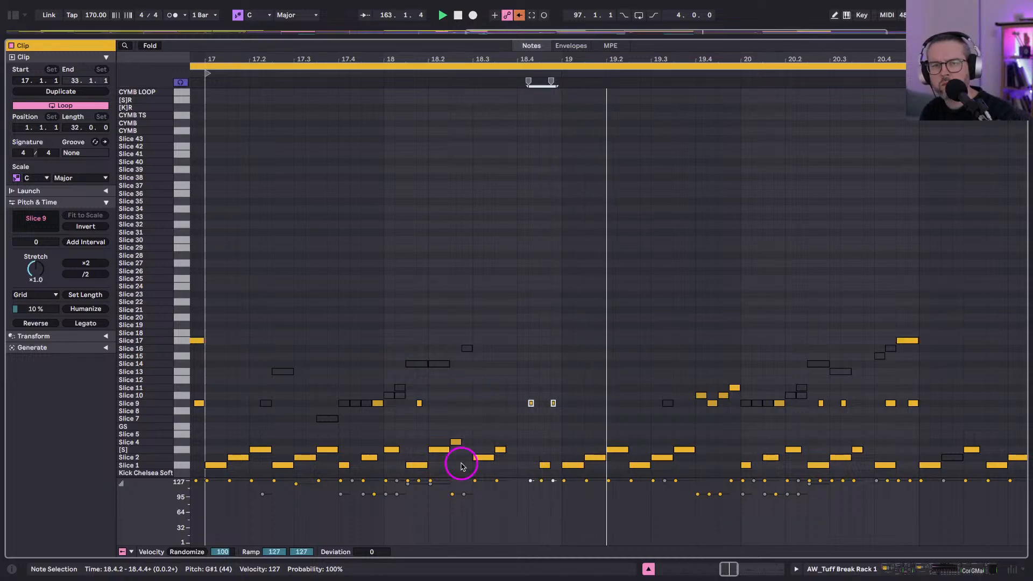
# Add a Slice 2 note at 18.4.1 and lengthen it to end at 18.4.3.
pyautogui.hscroll(-2, 462, 466)
pyautogui.doubleClick(560, 449)
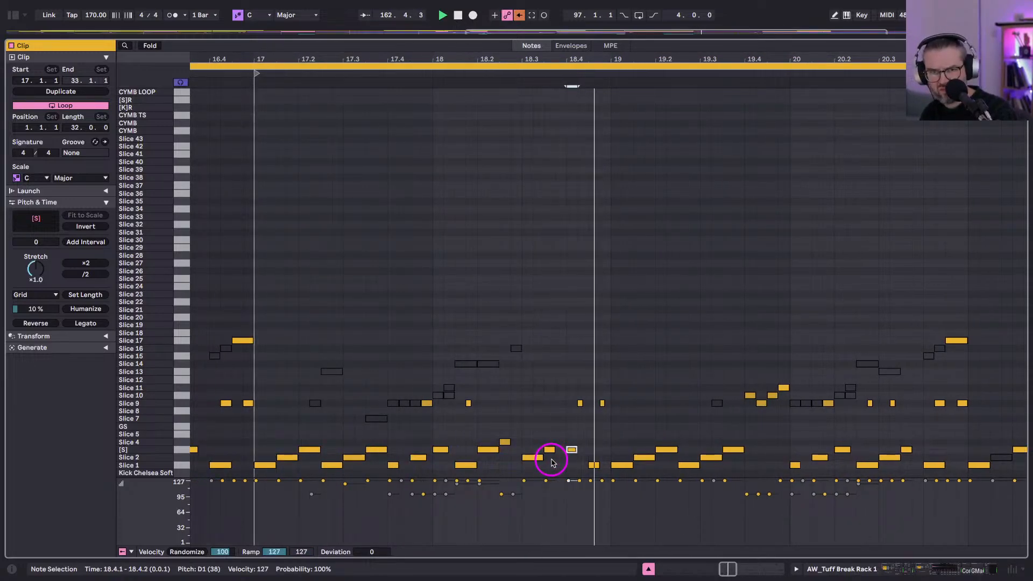
pyautogui.press('Left')
pyautogui.press('Right')
pyautogui.hotkey('shift', 'Right')
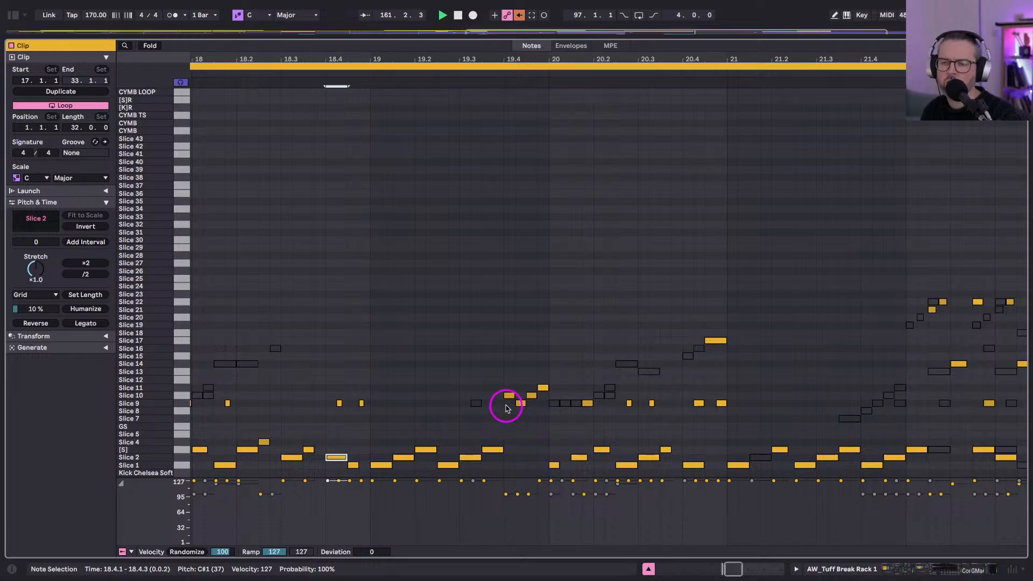
# Move the Slice 10 note at 19.4.1 down to Slice 1 and extend it to 19.4.3.
pyautogui.press('Down')
pyautogui.press('Down')
pyautogui.press('Down')
pyautogui.press('Down')
pyautogui.press('Down')
pyautogui.press('Down')
pyautogui.press('Down')
pyautogui.press('Down')
pyautogui.press('Down')
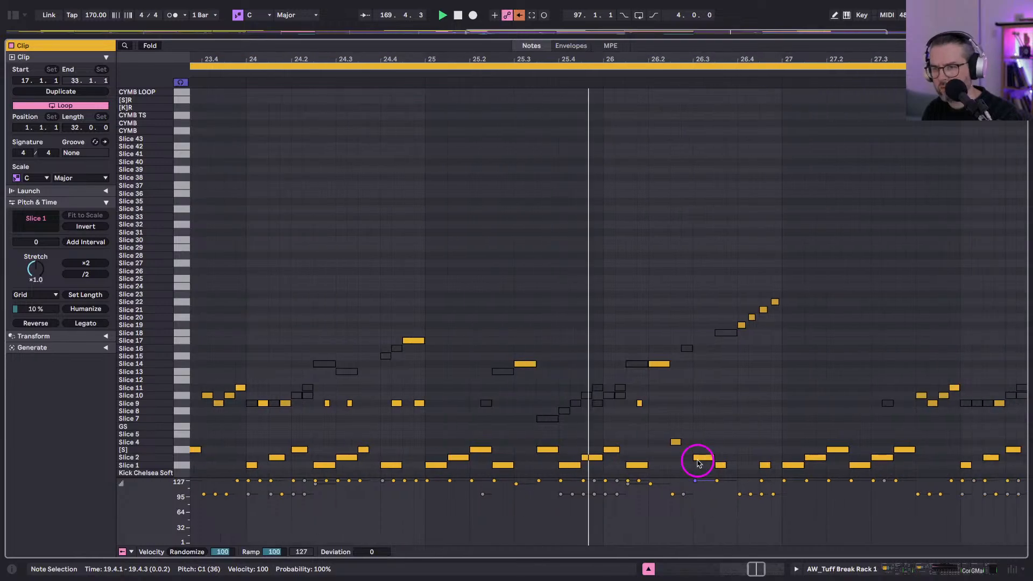
# Remove the Slice 1 note at 21.2.3 and place a deactivated Slice 9 note at 21.2.4.
pyautogui.hscroll(-10, 663, 418)
pyautogui.hscroll(-4, 662, 418)
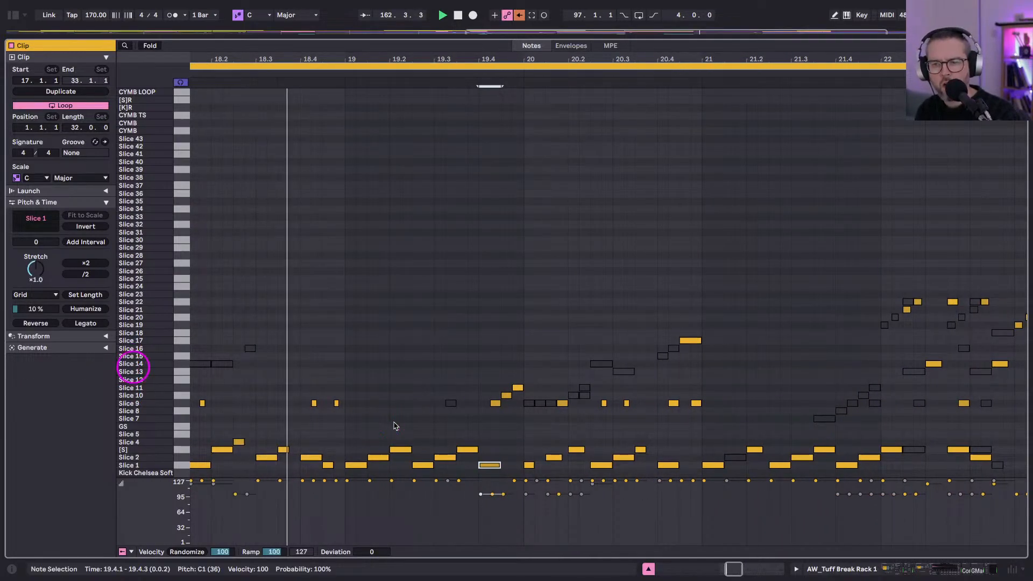
pyautogui.hscroll(-2, 393, 422)
pyautogui.click(627, 464)
pyautogui.hscroll(2, 699, 487)
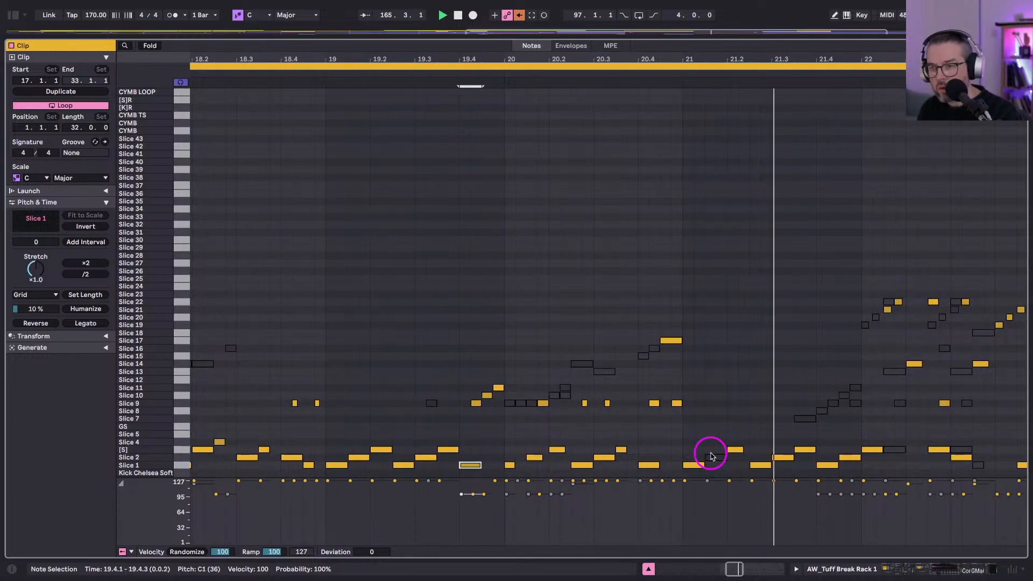
pyautogui.hscroll(1, 710, 457)
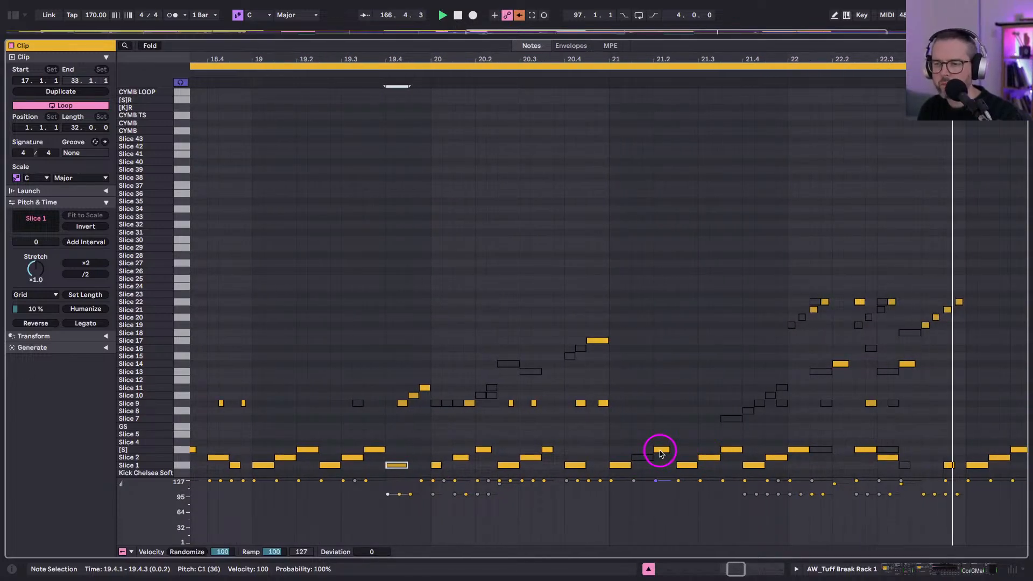
pyautogui.click(603, 66)
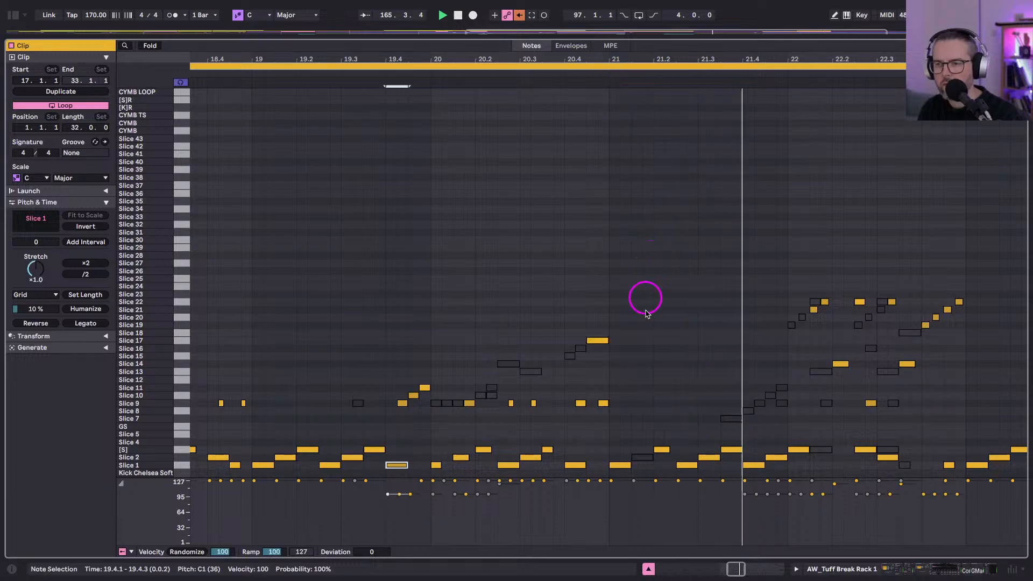
pyautogui.click(684, 466)
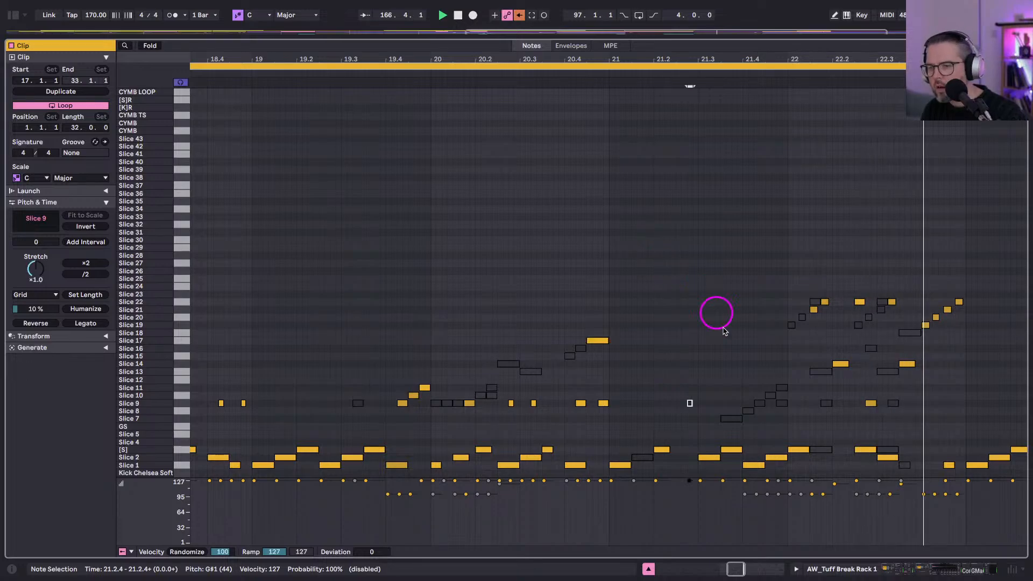
# Check the break clip in the arrangement, keeping automation hidden, and return to its enlarged note editor.
pyautogui.hotkey('shift', 'Tab')
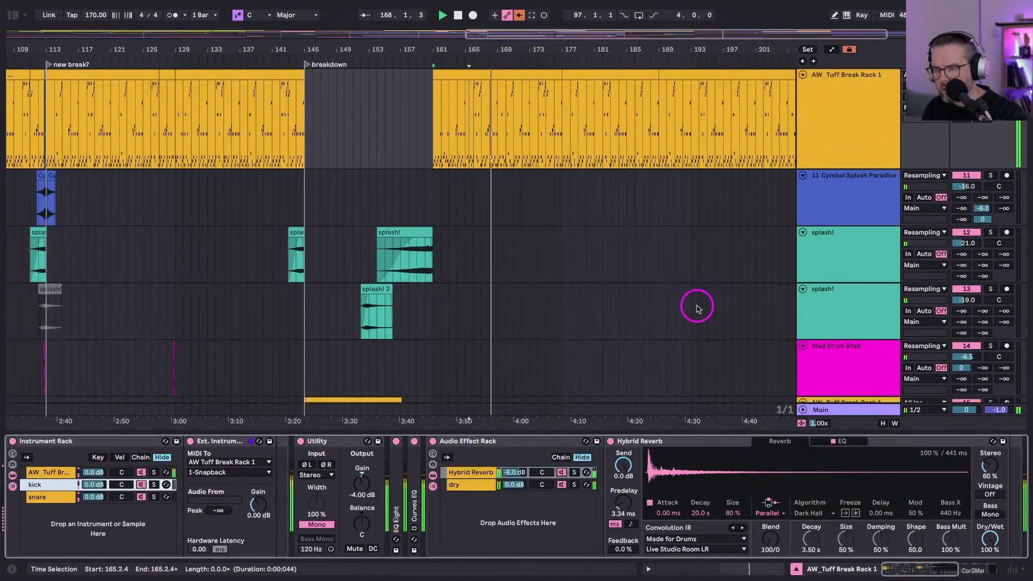
pyautogui.press('a')
pyautogui.press('a')
pyautogui.click(527, 79)
pyautogui.hotkey('shift', 'Tab')
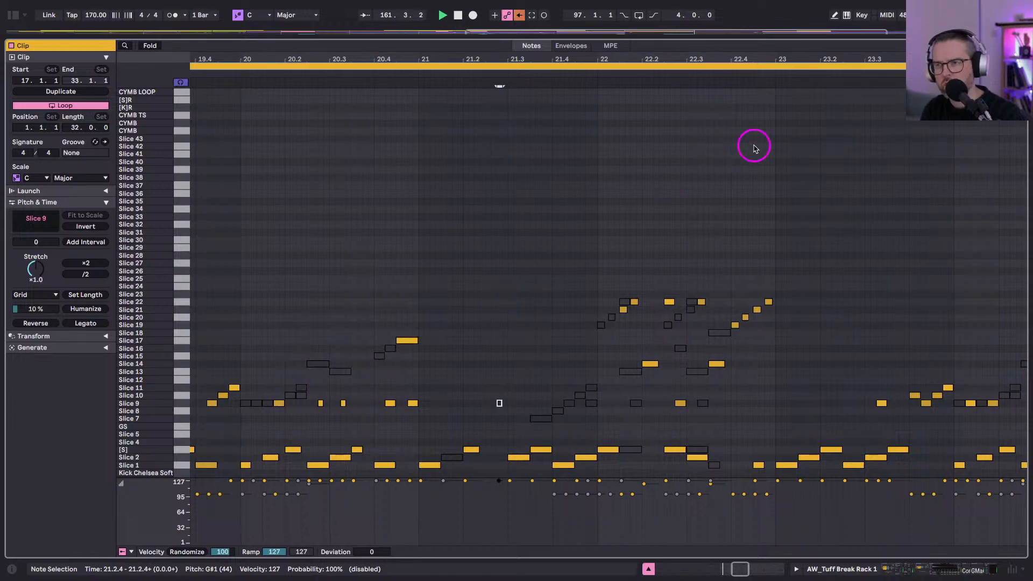
# Deactivate the Slice 17 note and the two Slice 9 notes from 24.4.2 at the end of bar 24.
pyautogui.moveTo(713, 61); pyautogui.dragTo(716, 226)
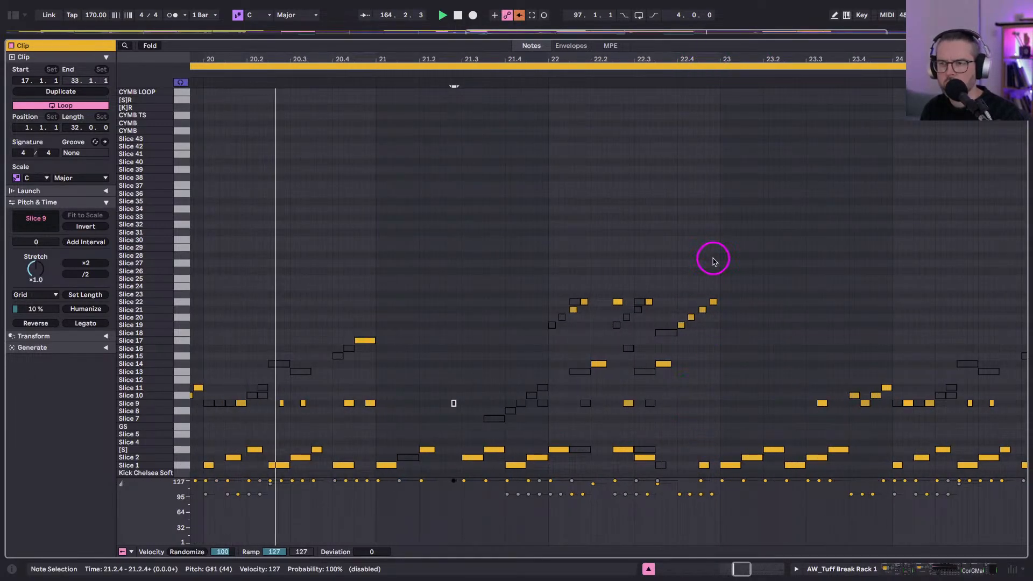
pyautogui.moveTo(715, 280); pyautogui.dragTo(698, 317)
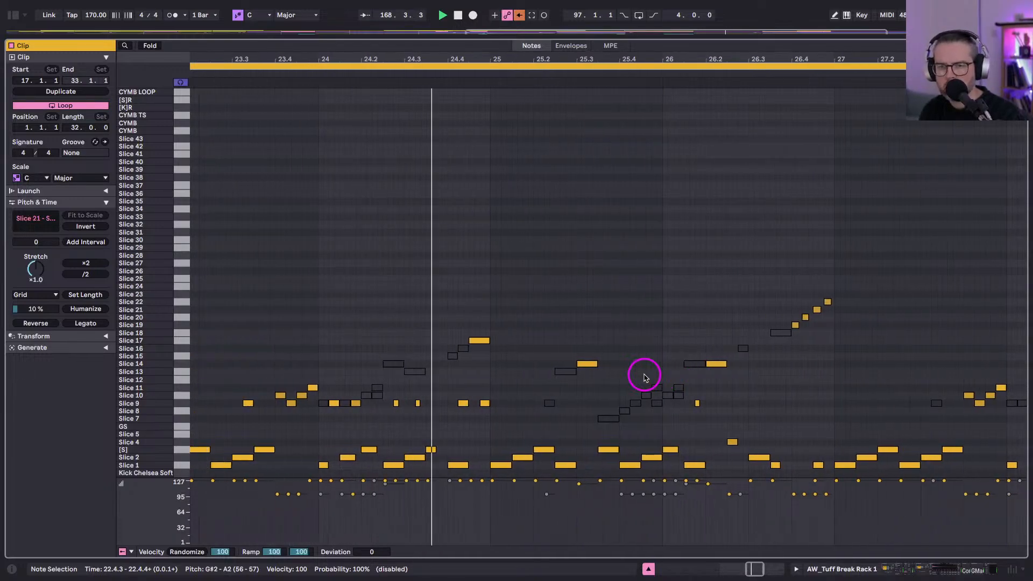
pyautogui.press('space')
pyautogui.click(485, 325)
pyautogui.moveTo(486, 325)
pyautogui.mouseDown()
pyautogui.moveTo(481, 381)
pyautogui.moveTo(464, 412)
pyautogui.mouseUp()
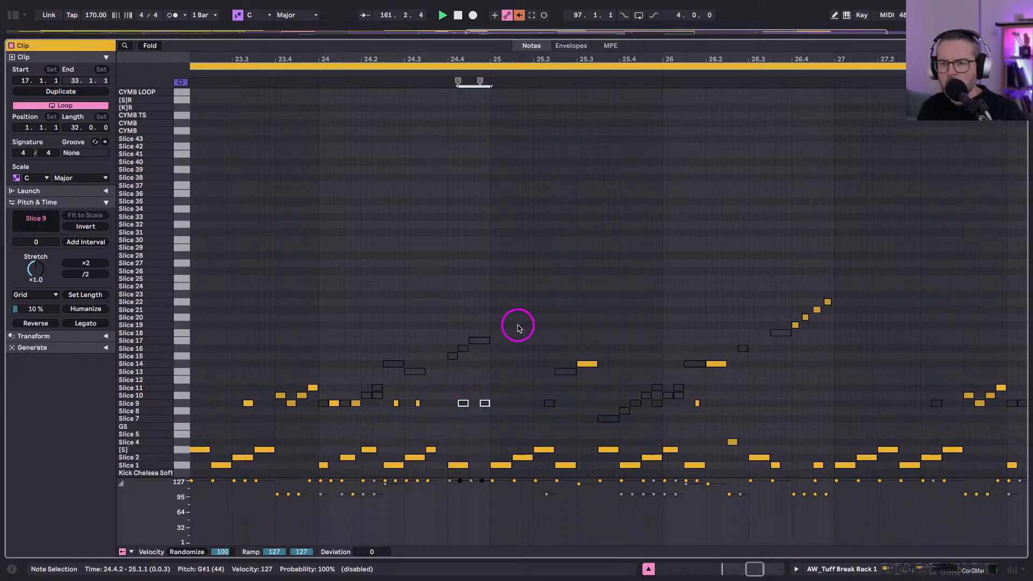
# Return to the arrangement and select the AW_Tuff Break Rack 1 clip spanning bars 161–177.
pyautogui.hotkey('shift', 'Tab')
pyautogui.click(526, 130)
pyautogui.click(471, 129)
pyautogui.moveTo(475, 55); pyautogui.dragTo(429, 199)
pyautogui.click(549, 96)
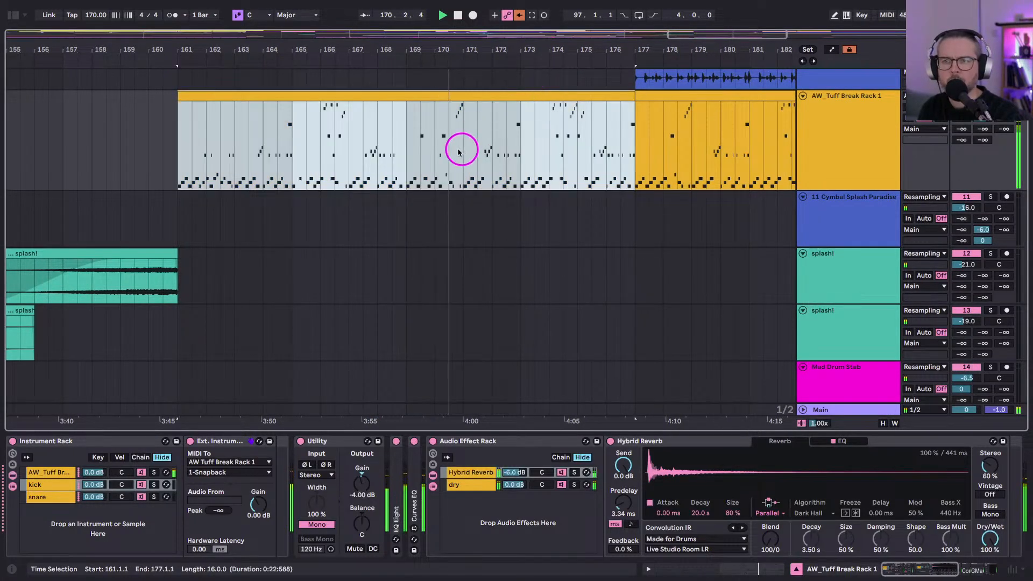
# In the break clip at bars 169–177, deactivate the Slice 17 note and two Slice 9 notes ending bar 32, returning to the arrangement.
pyautogui.moveTo(404, 141); pyautogui.dragTo(634, 139)
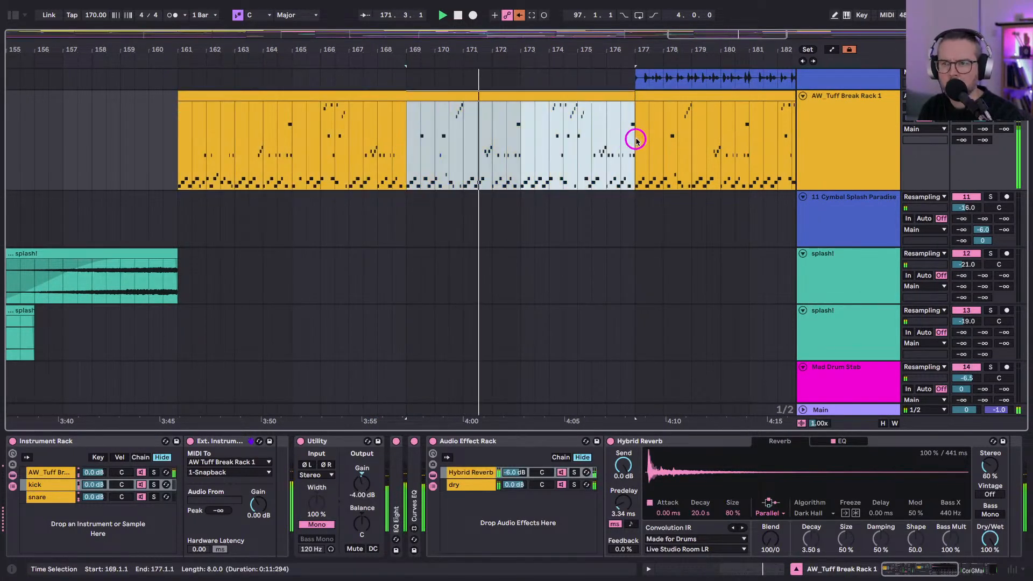
pyautogui.doubleClick(621, 106)
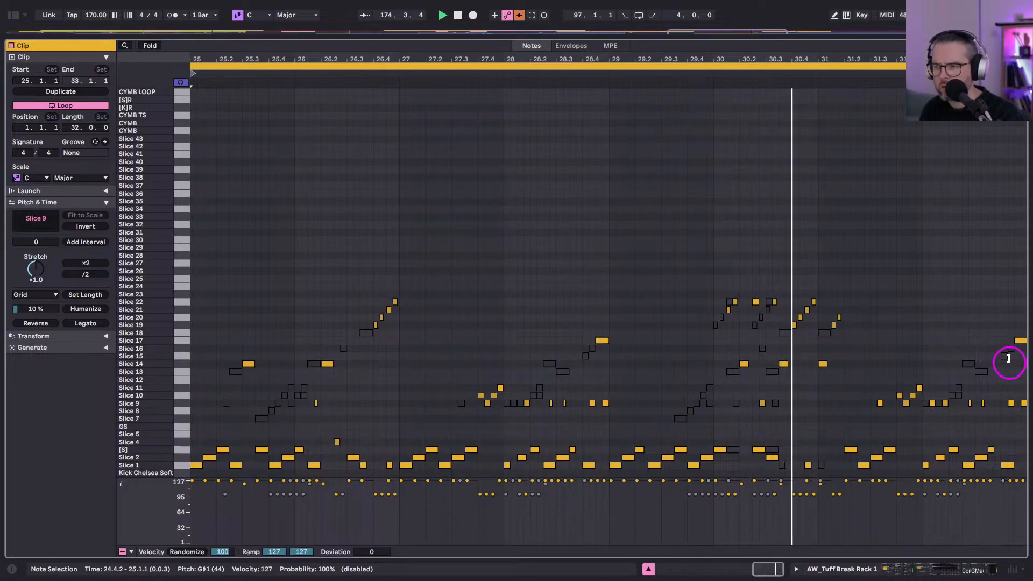
pyautogui.moveTo(1005, 330); pyautogui.dragTo(1017, 430)
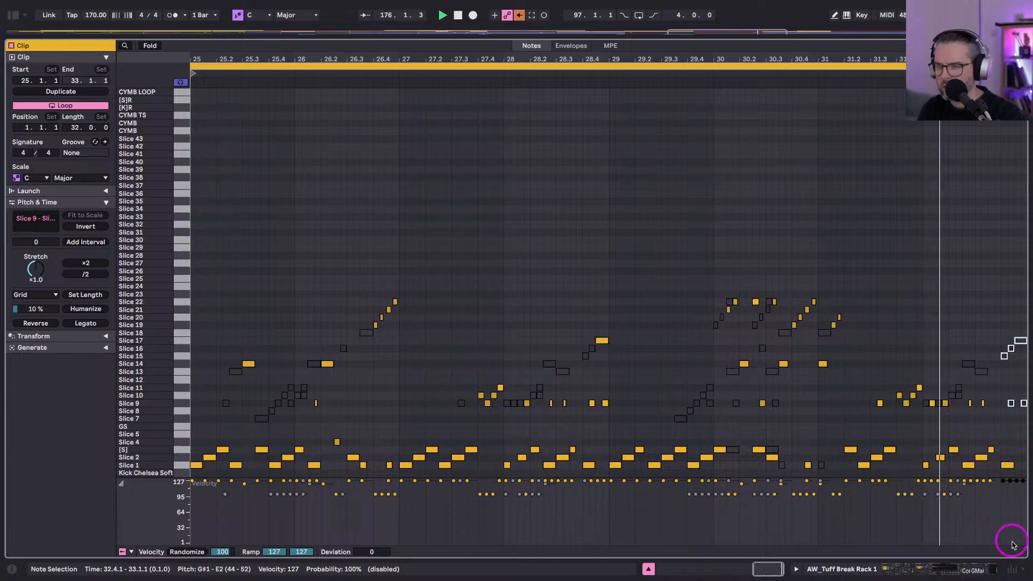
pyautogui.hotkey('shift', 'Tab')
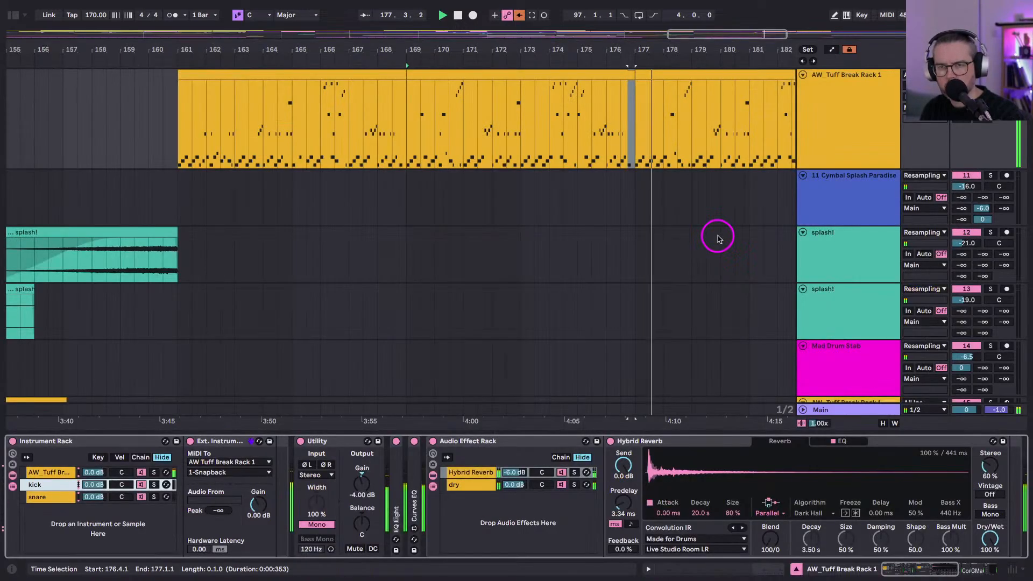
# Copy the cymbal section at bars 111–115 on the Cymbal Splash Paradise track to bars 191–195.
pyautogui.moveTo(526, 45); pyautogui.dragTo(525, 39)
pyautogui.scroll(4, 512, 157)
pyautogui.hscroll(3, 513, 212)
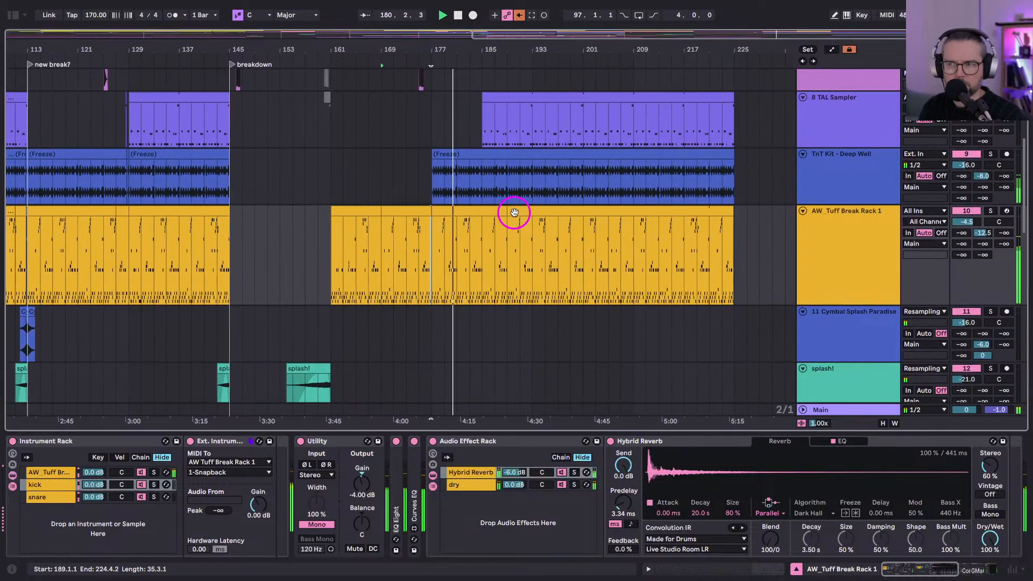
pyautogui.hscroll(-3, 514, 212)
pyautogui.scroll(-5, 511, 212)
pyautogui.hscroll(1, 445, 253)
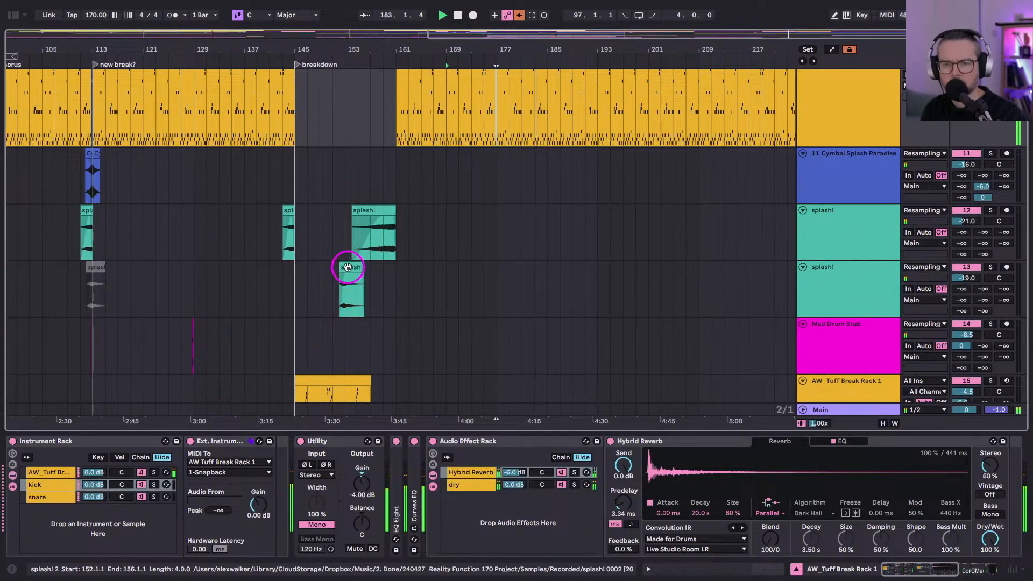
pyautogui.hscroll(-1, 339, 266)
pyautogui.scroll(1, 339, 266)
pyautogui.click(140, 183)
pyautogui.moveTo(140, 183); pyautogui.dragTo(117, 186)
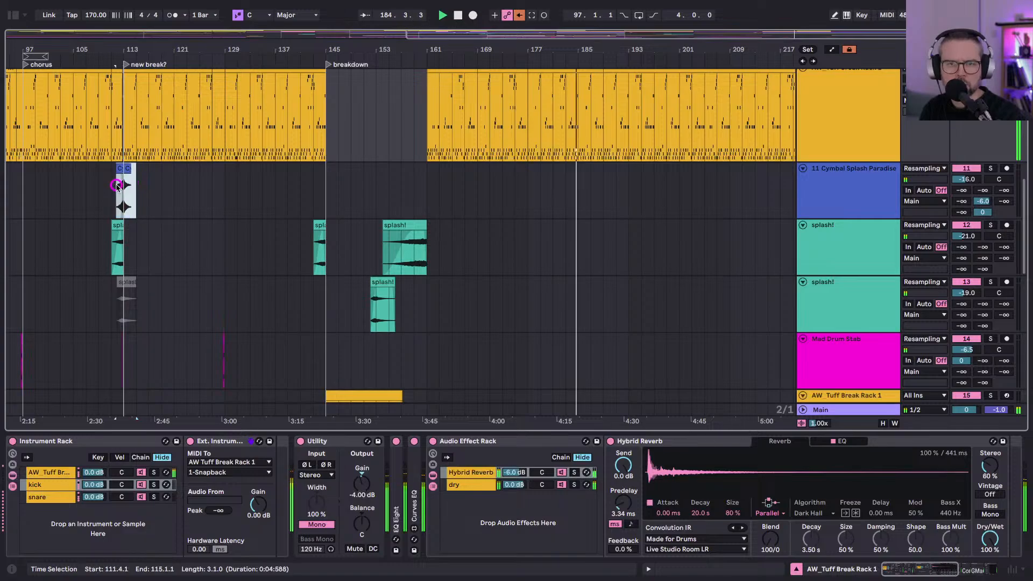
pyautogui.click(113, 186)
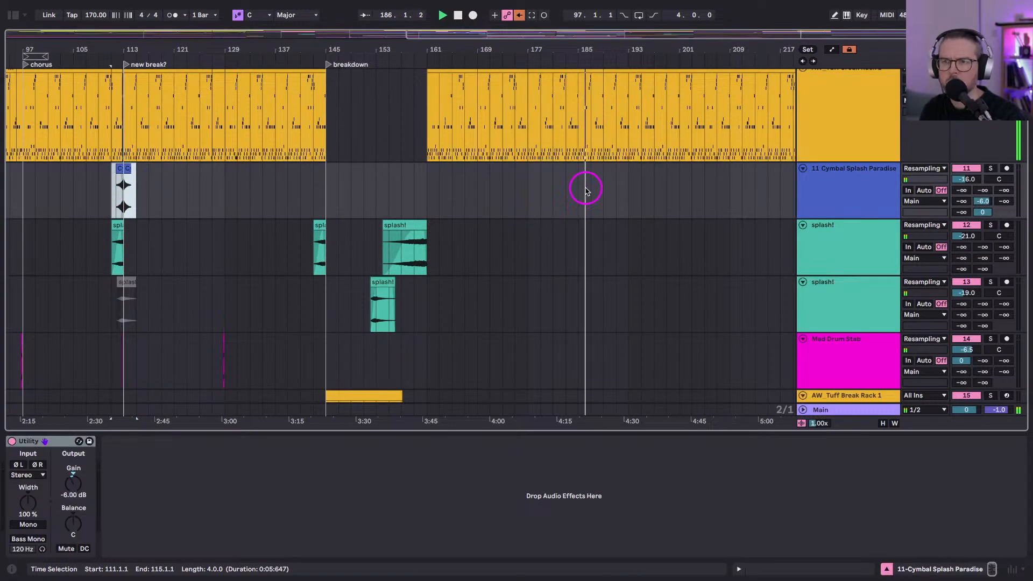
pyautogui.click(603, 191)
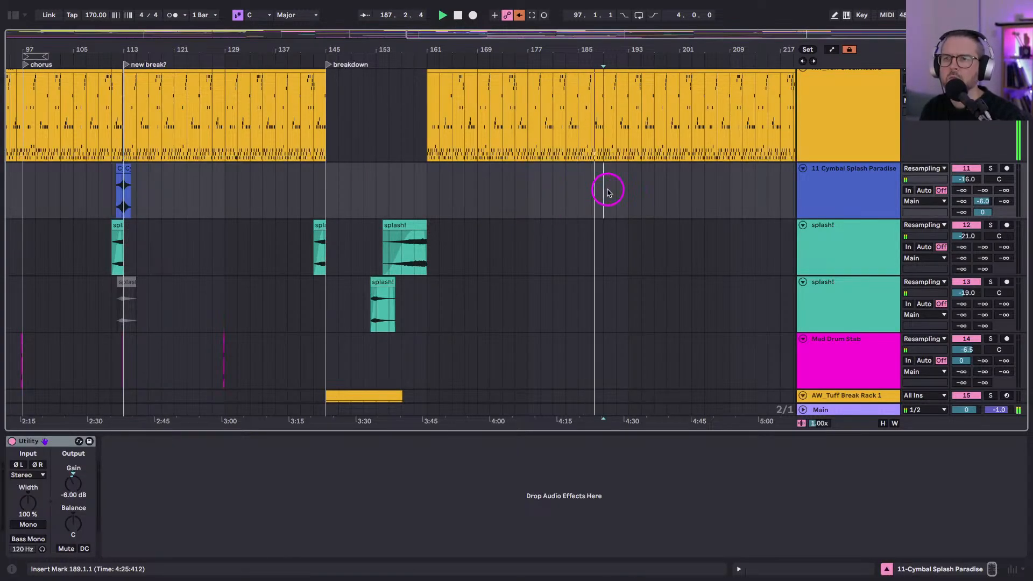
pyautogui.scroll(1, 608, 193)
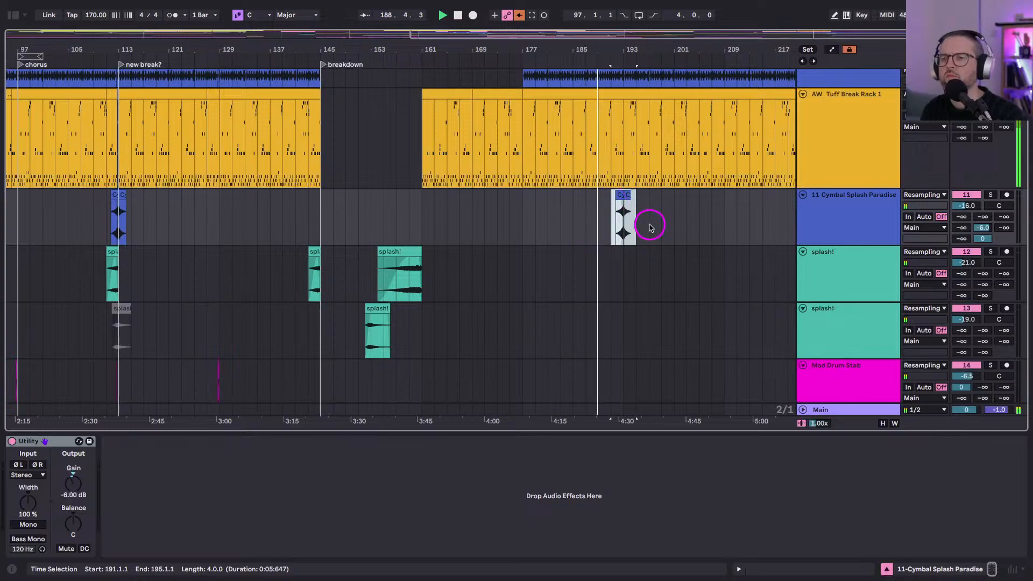
# Copy the Ghost Ship Stab section at bars 165–167 to bar 197 and audition it from 195.3.1.
pyautogui.click(392, 251)
pyautogui.scroll(3, 592, 279)
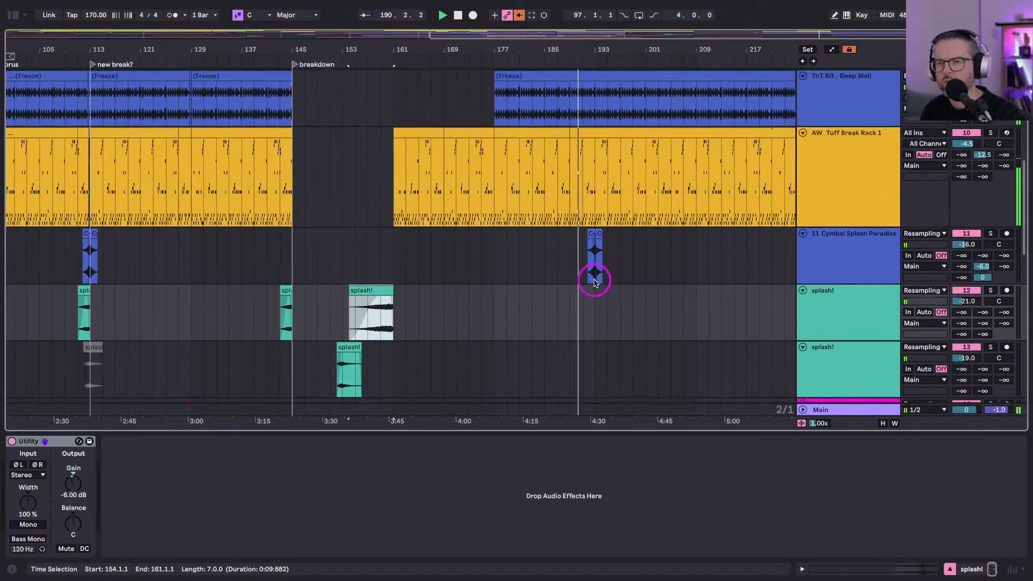
pyautogui.scroll(-10, 571, 185)
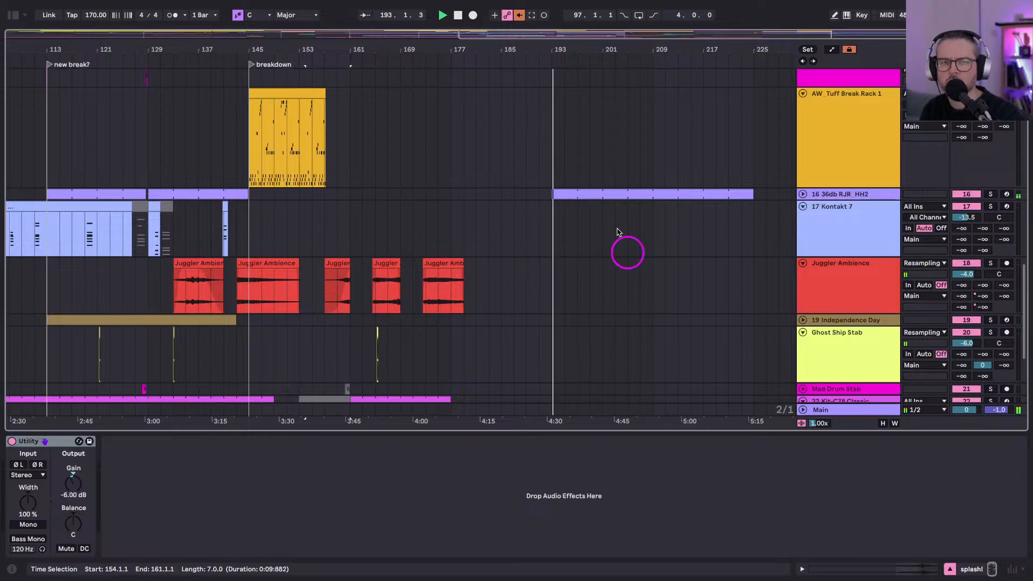
pyautogui.scroll(3, 461, 207)
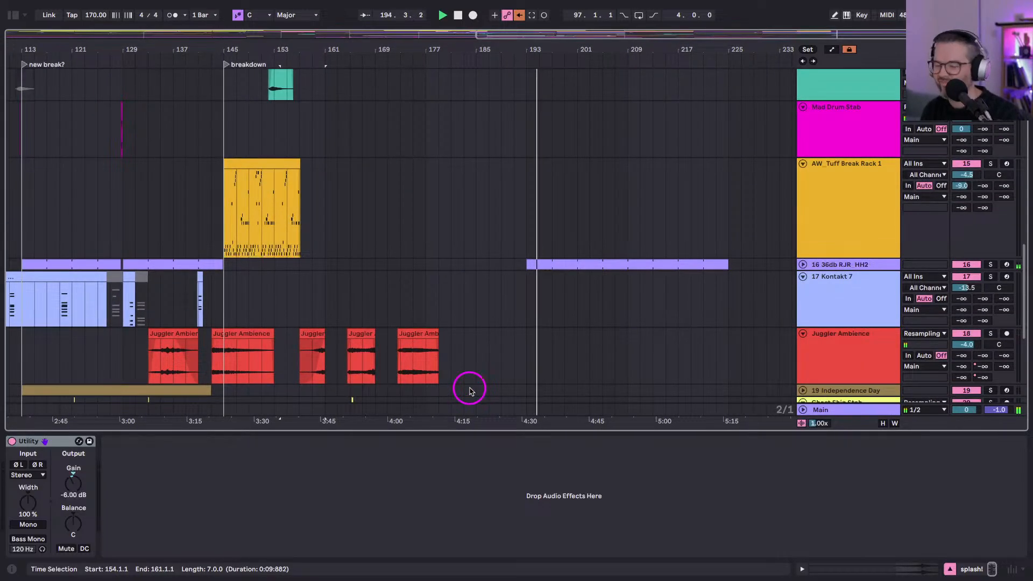
pyautogui.scroll(4, 463, 382)
pyautogui.scroll(-8, 380, 299)
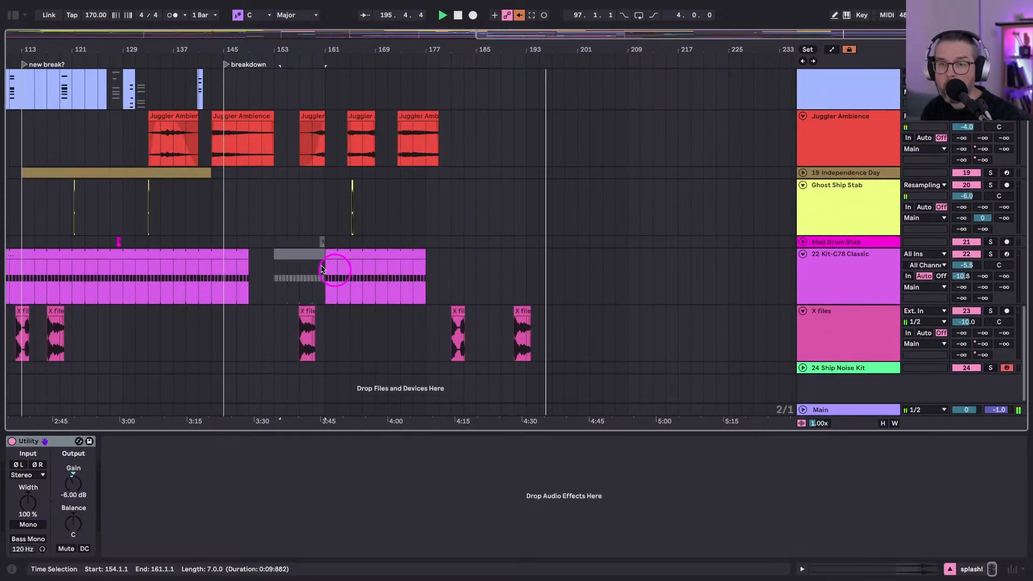
pyautogui.click(356, 195)
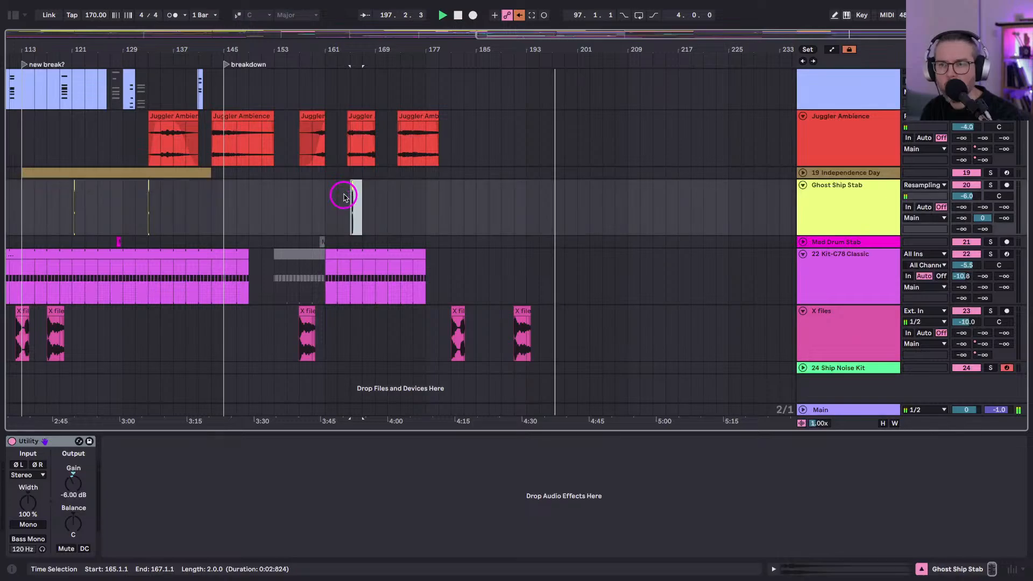
pyautogui.moveTo(554, 46); pyautogui.dragTo(556, 96)
pyautogui.click(547, 186)
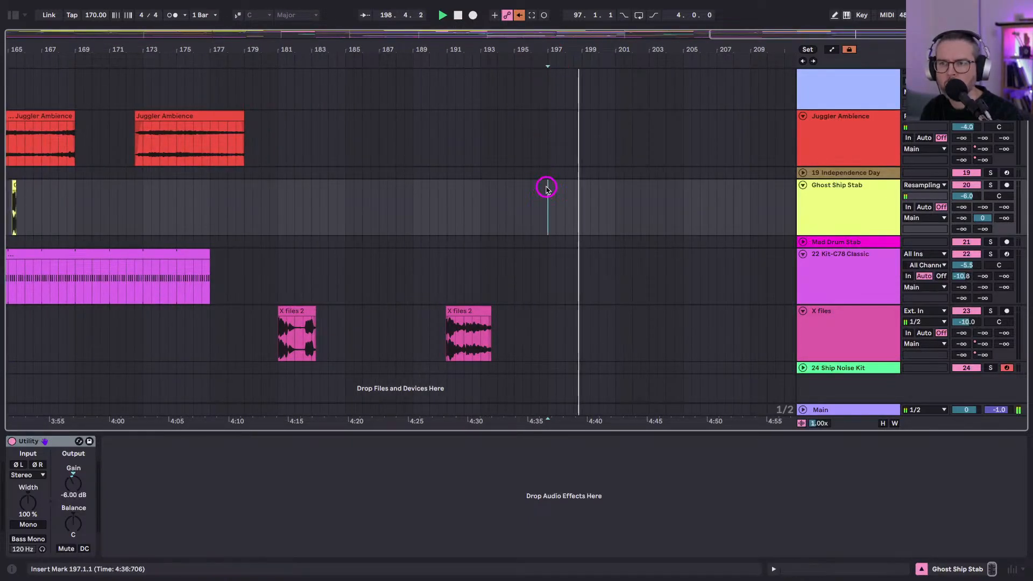
pyautogui.click(522, 201)
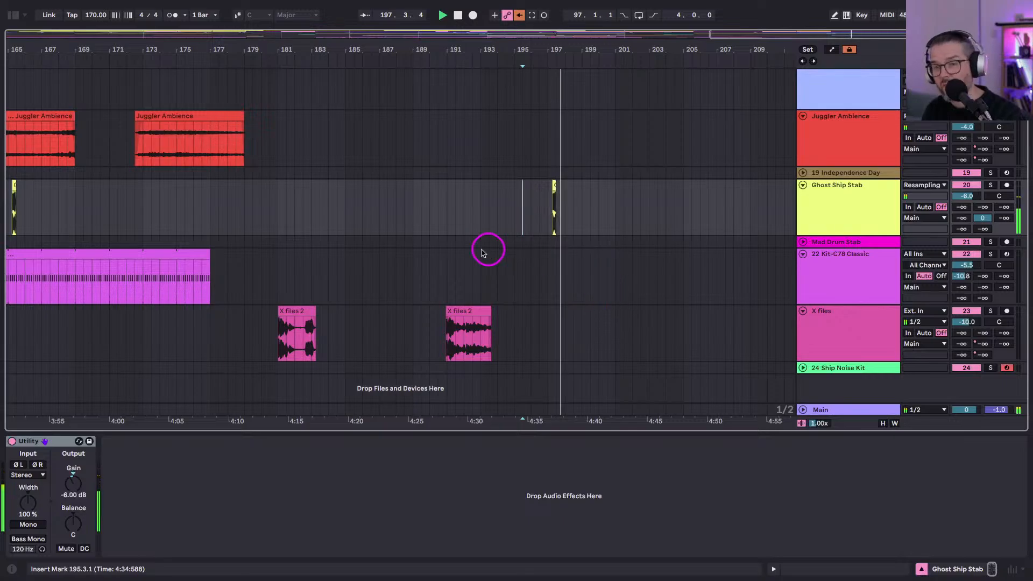
# In Session View, insert an audio track after Ghost Ship Stab, show the routing settings and set its input to Ext. In.
pyautogui.moveTo(421, 53); pyautogui.dragTo(417, 42)
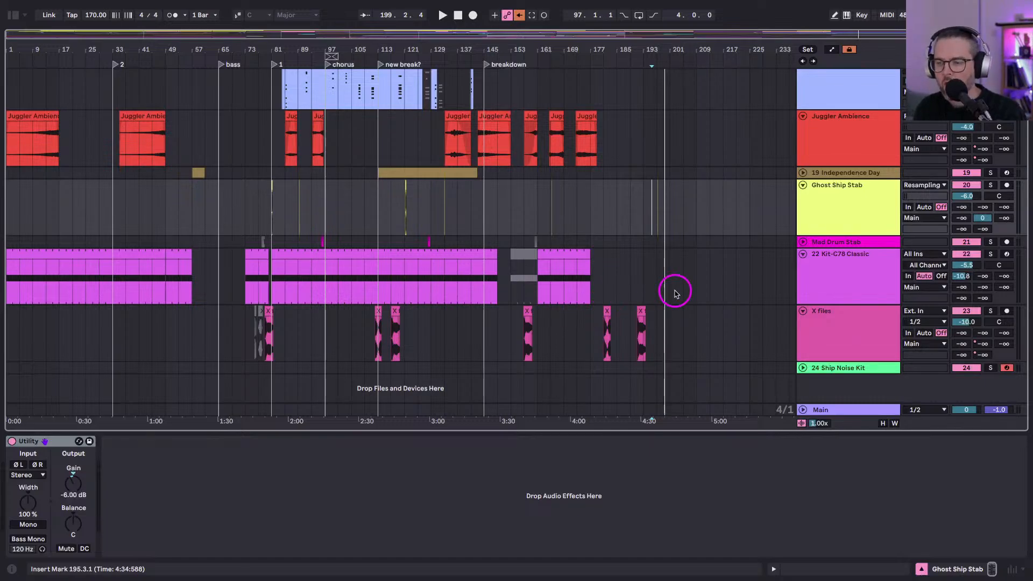
pyautogui.press('Tab')
pyautogui.hscroll(5, 735, 157)
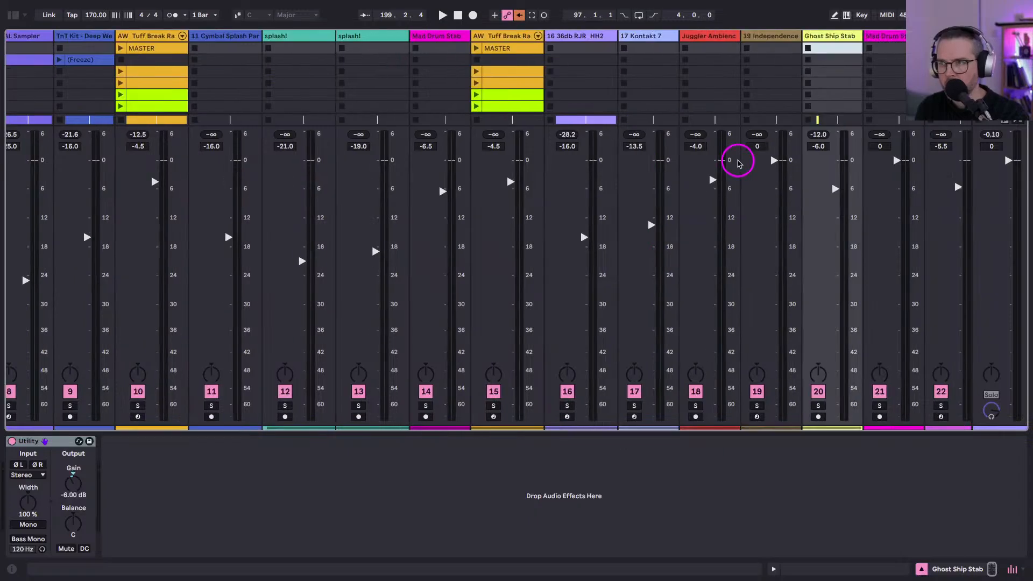
pyautogui.hotkey('ctrl', 't')
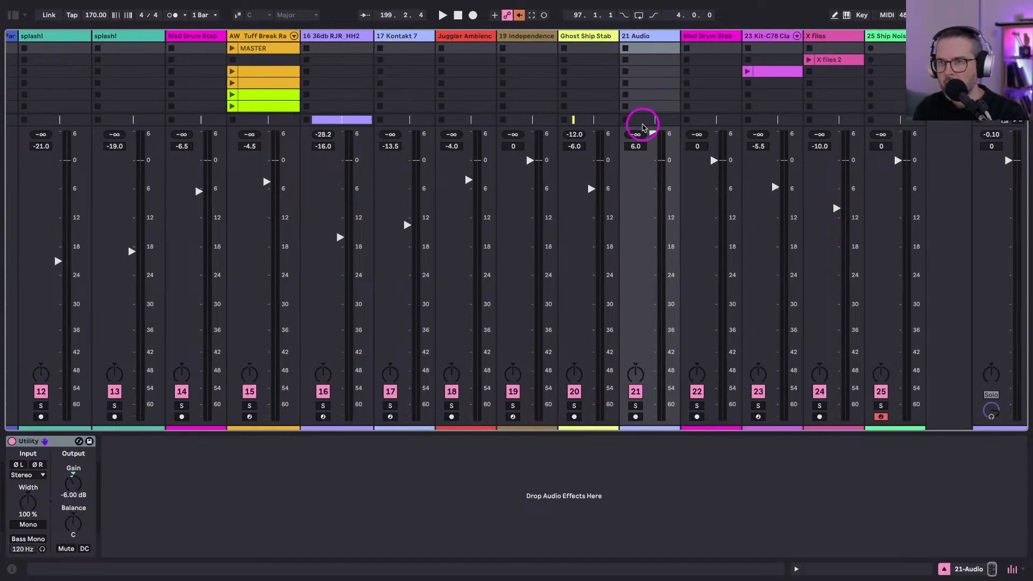
pyautogui.moveTo(643, 127); pyautogui.dragTo(645, 285)
pyautogui.hotkey('ctrl', 'alt', 'i')
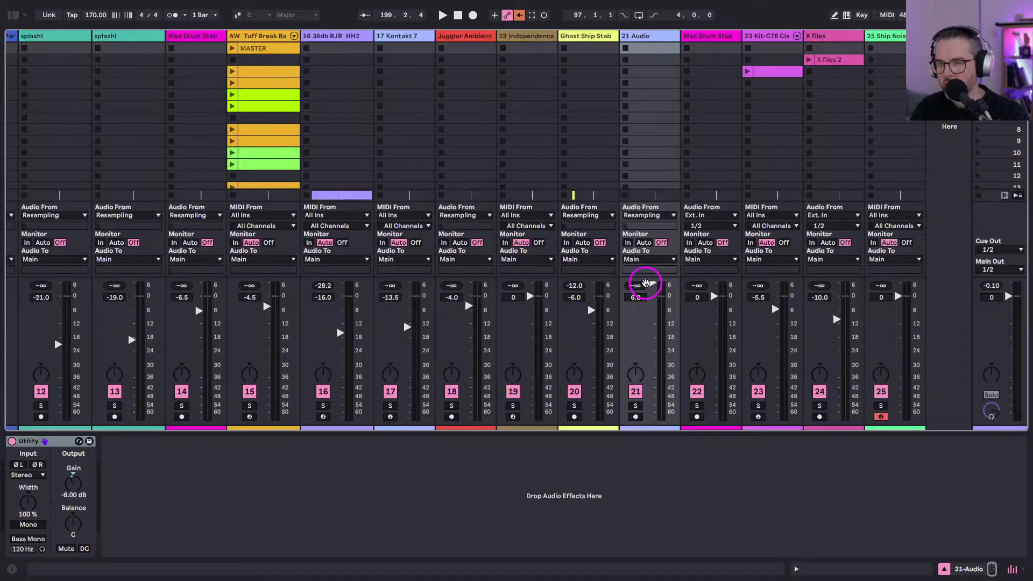
pyautogui.click(644, 215)
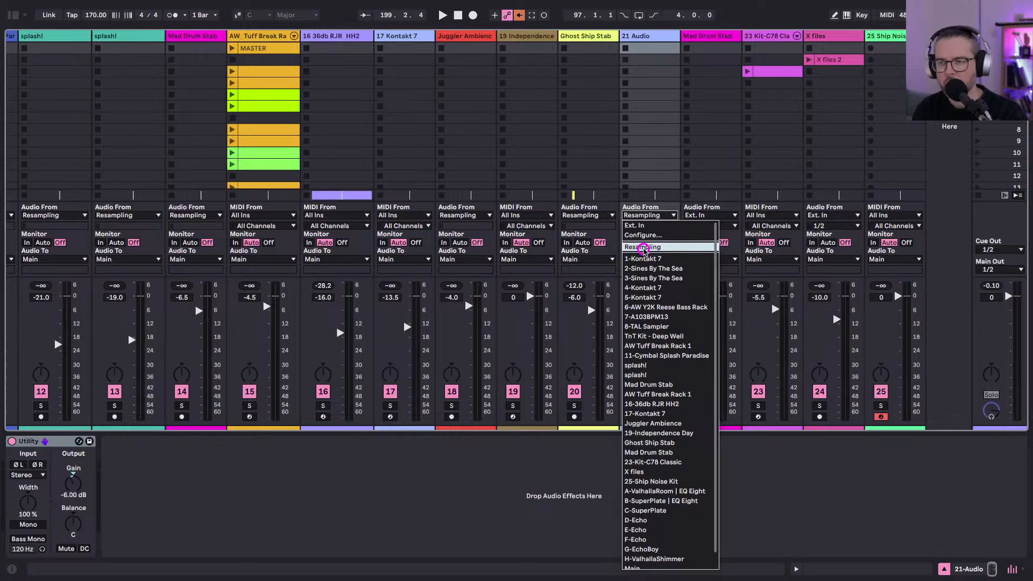
pyautogui.click(634, 226)
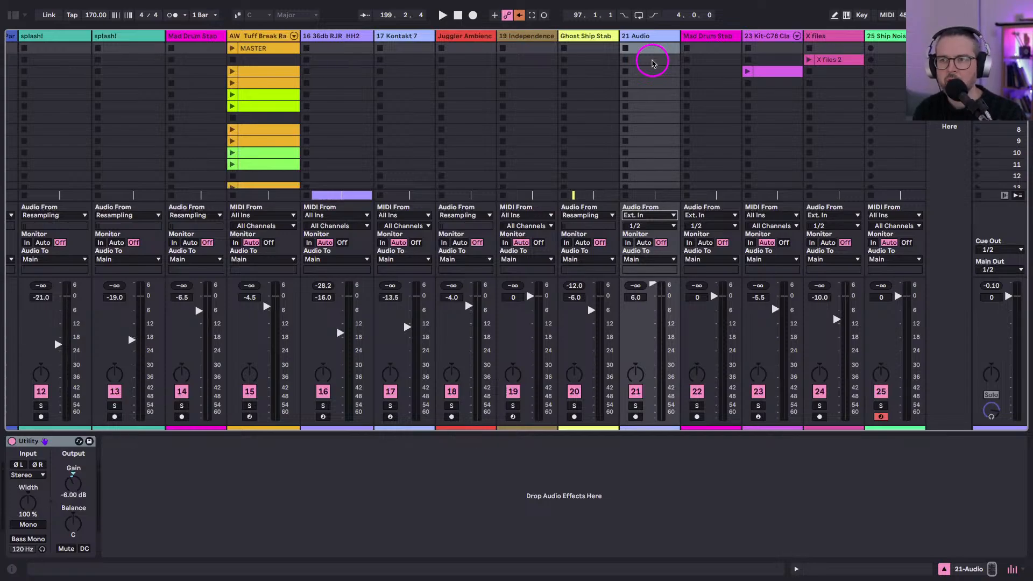
# Reveal the X files 2 sample in Finder and expand the Pure Synthetics folder in the browser's Pure Synthetics collection.
pyautogui.rightClick(834, 65)
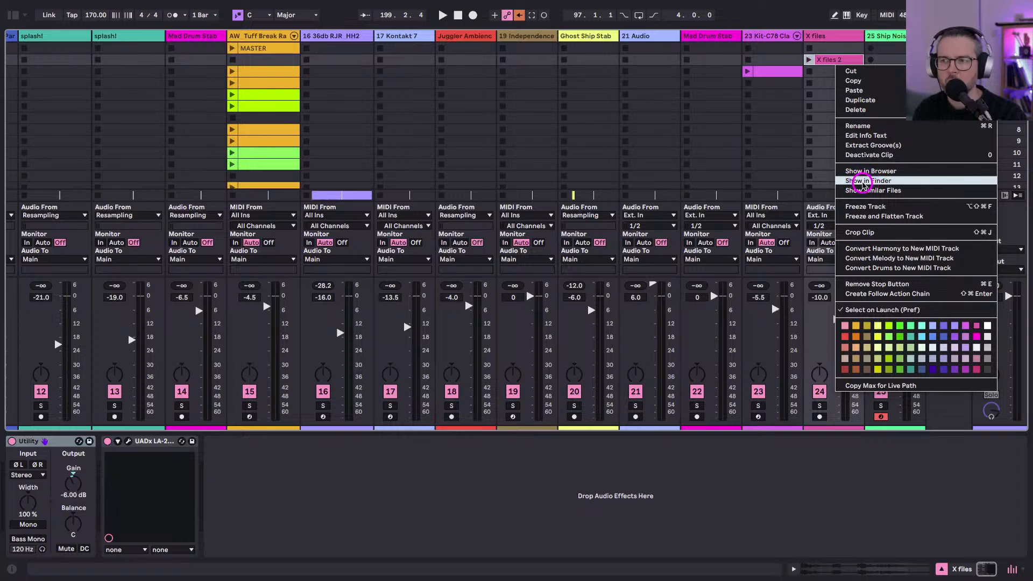
pyautogui.click(861, 183)
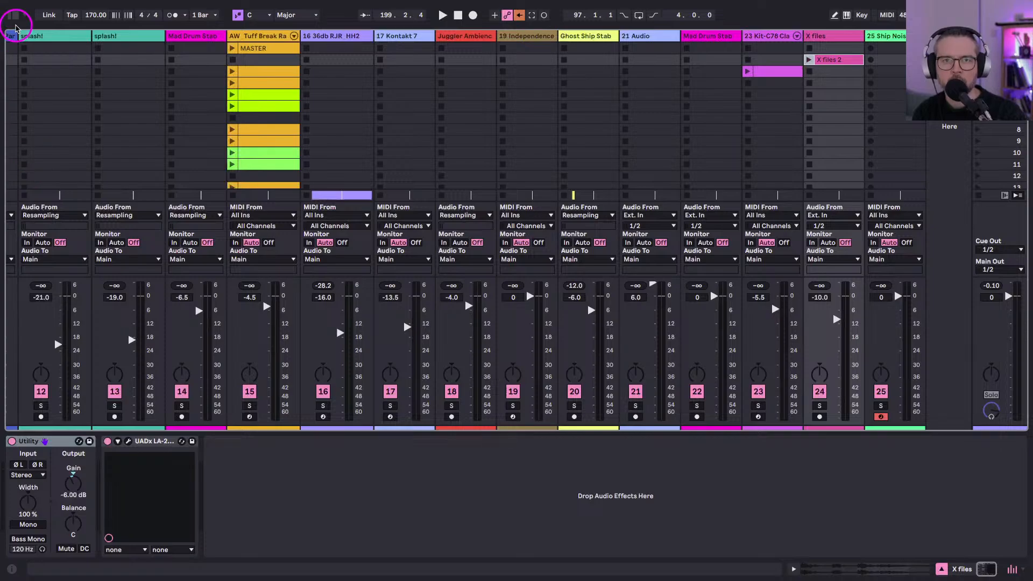
pyautogui.click(13, 14)
pyautogui.scroll(2, 51, 188)
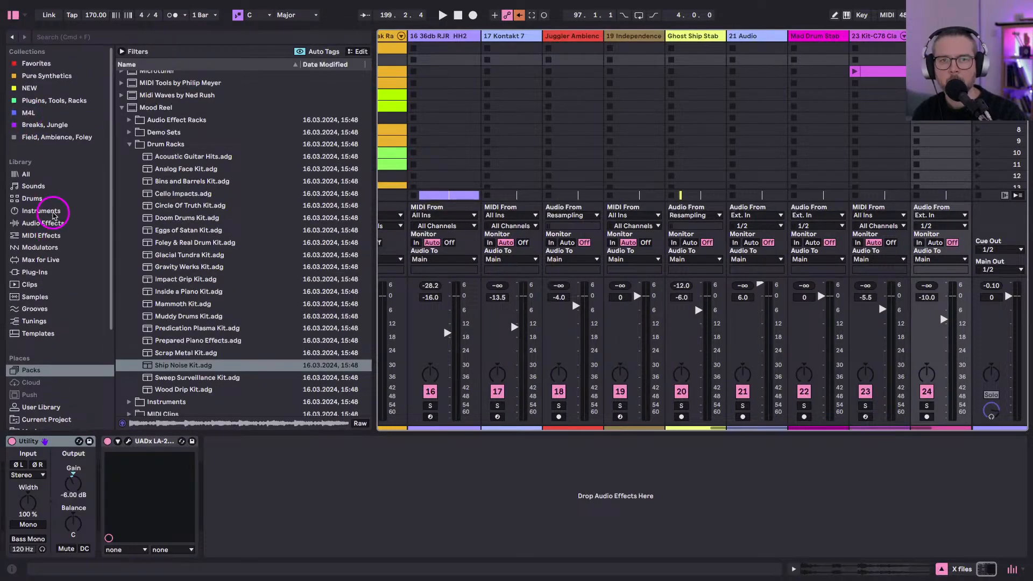
pyautogui.click(35, 76)
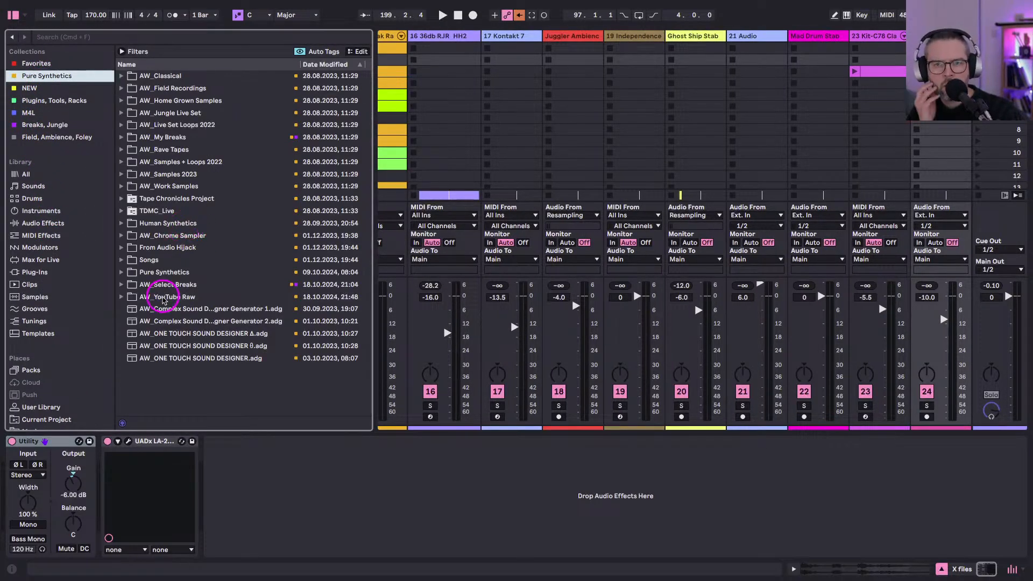
pyautogui.click(47, 76)
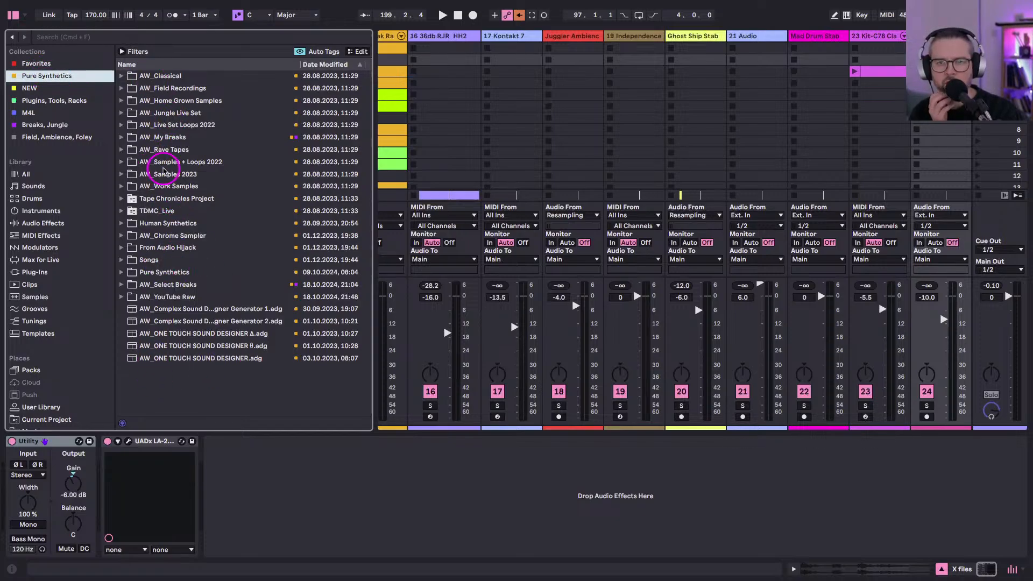
pyautogui.click(122, 272)
# Look through the Vocals & Singing and FX & One-shots sample folders inside Pure Synthetics.
pyautogui.scroll(-3, 130, 300)
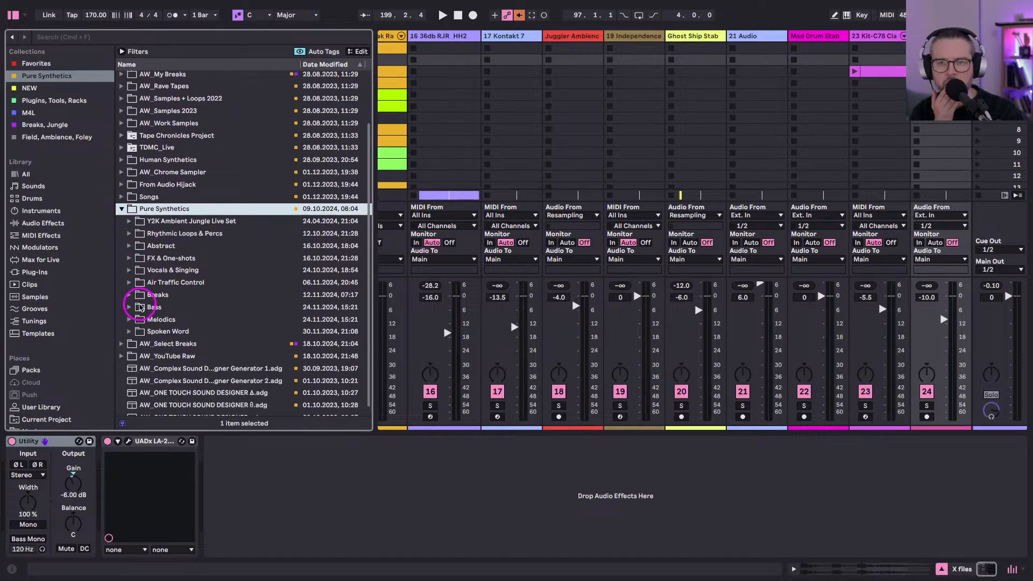
pyautogui.click(161, 257)
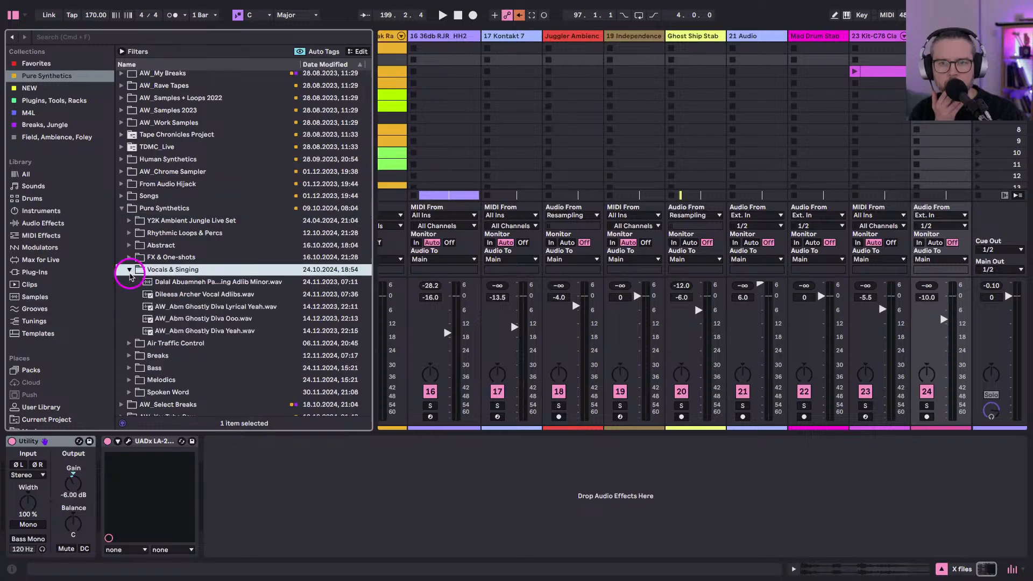
pyautogui.click(129, 258)
pyautogui.scroll(-3, 145, 286)
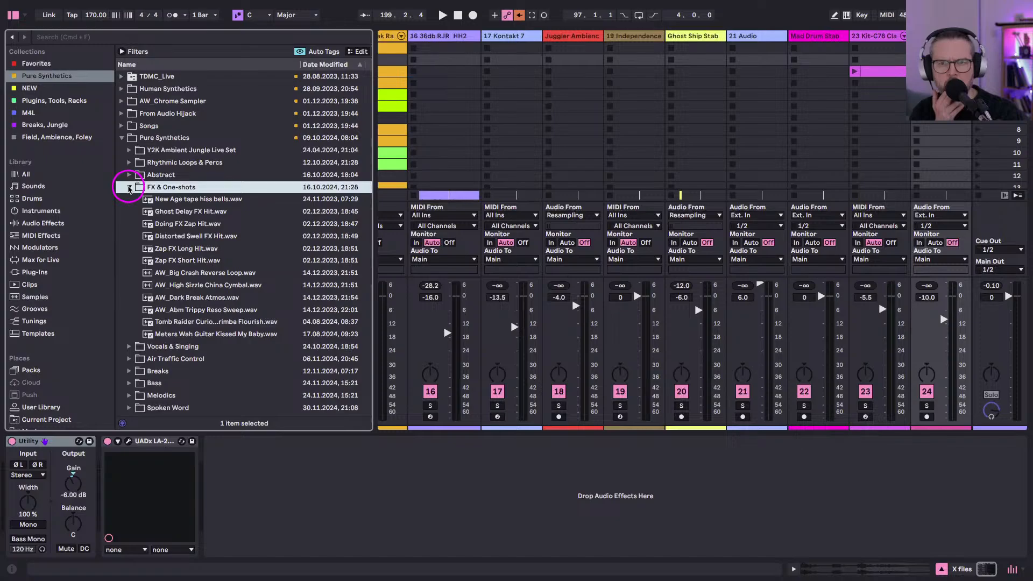
pyautogui.click(129, 189)
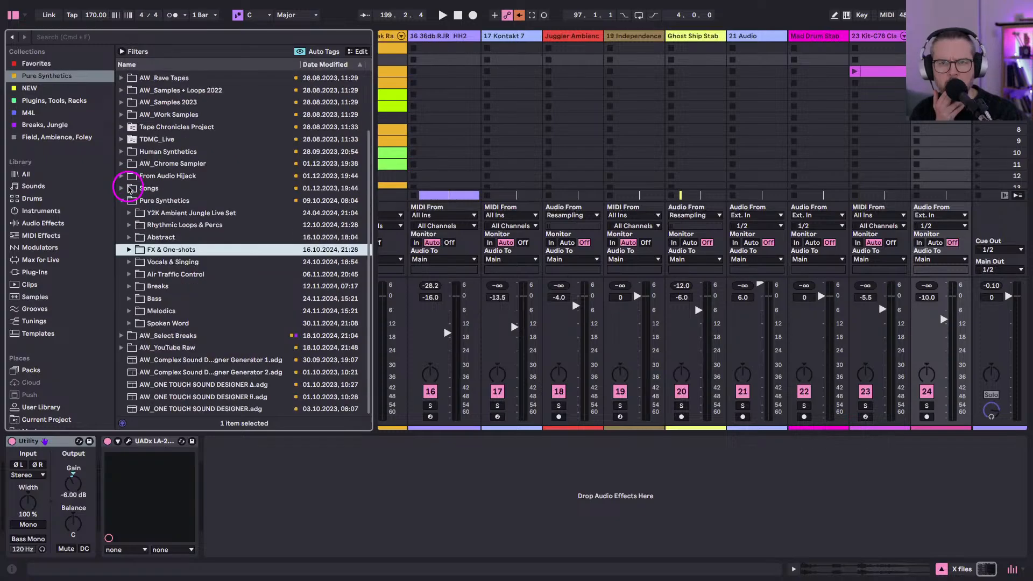
pyautogui.click(129, 262)
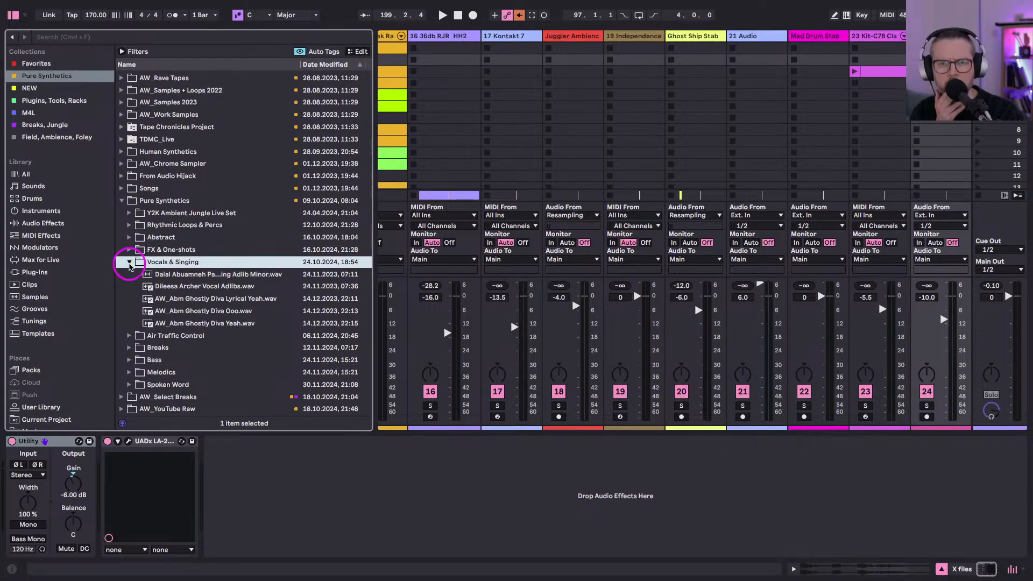
pyautogui.click(130, 262)
# Preview the Mulder Fragile and Scully talking dreams samples in the Spoken Word folder, and hide the browser and track routing settings.
pyautogui.click(129, 323)
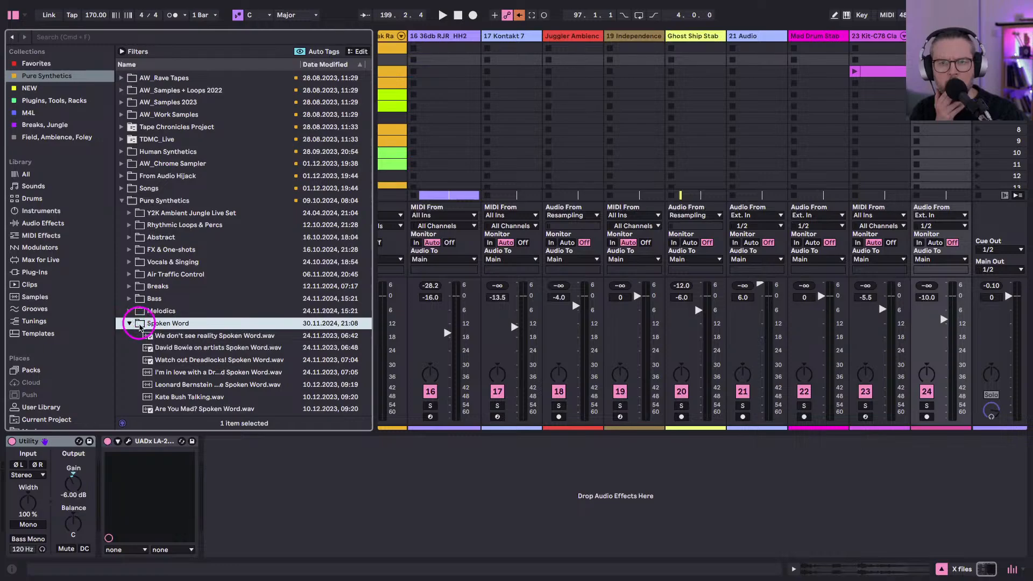
pyautogui.scroll(-3, 150, 333)
pyautogui.scroll(-3, 150, 333)
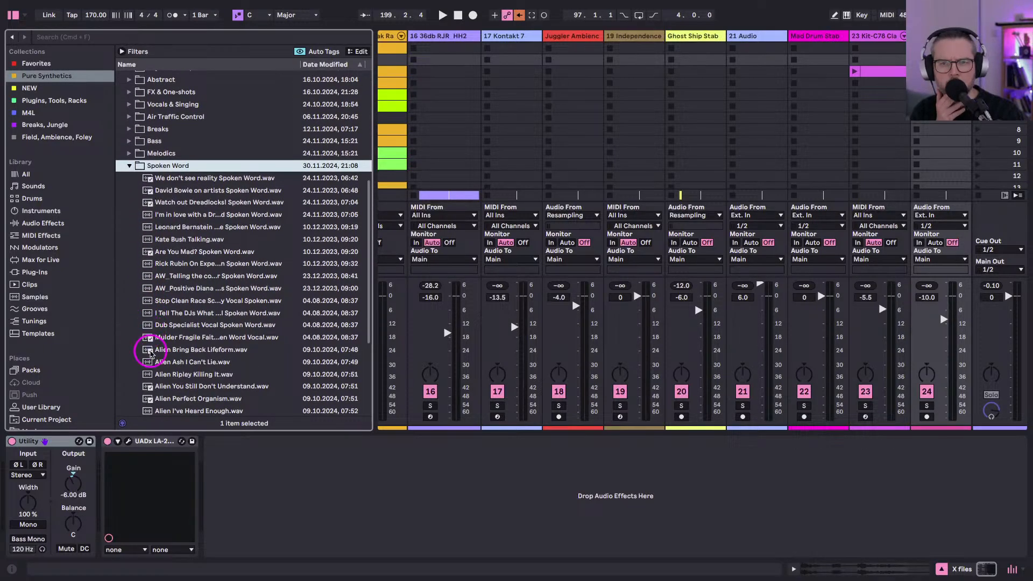
pyautogui.click(160, 336)
pyautogui.scroll(-2, 162, 328)
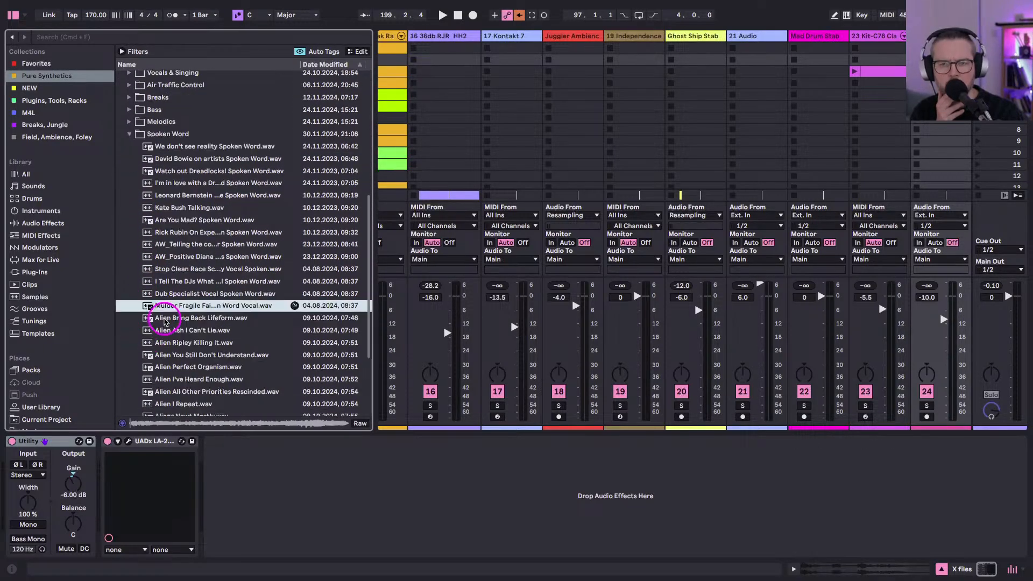
pyautogui.scroll(-2, 164, 322)
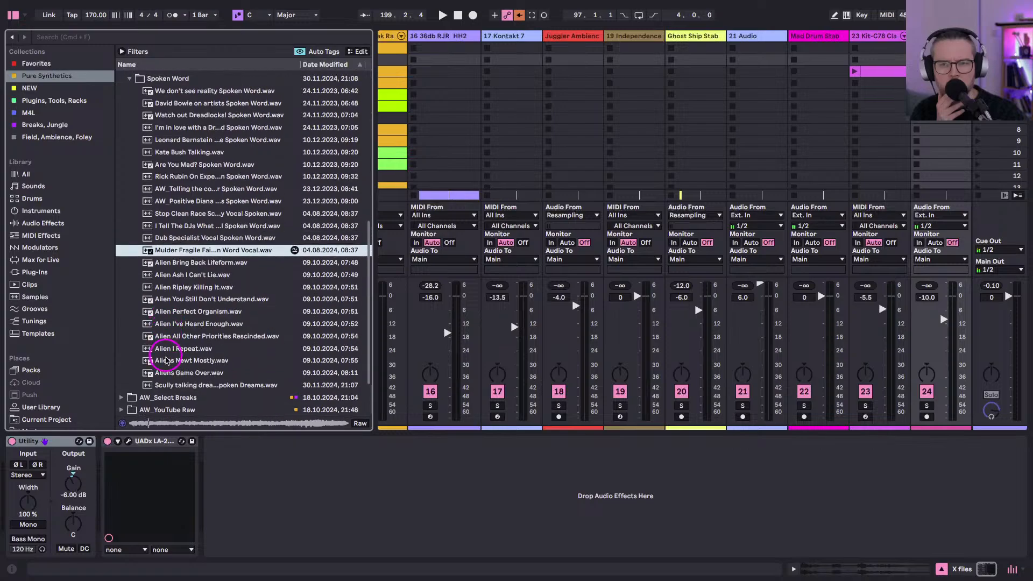
pyautogui.click(172, 385)
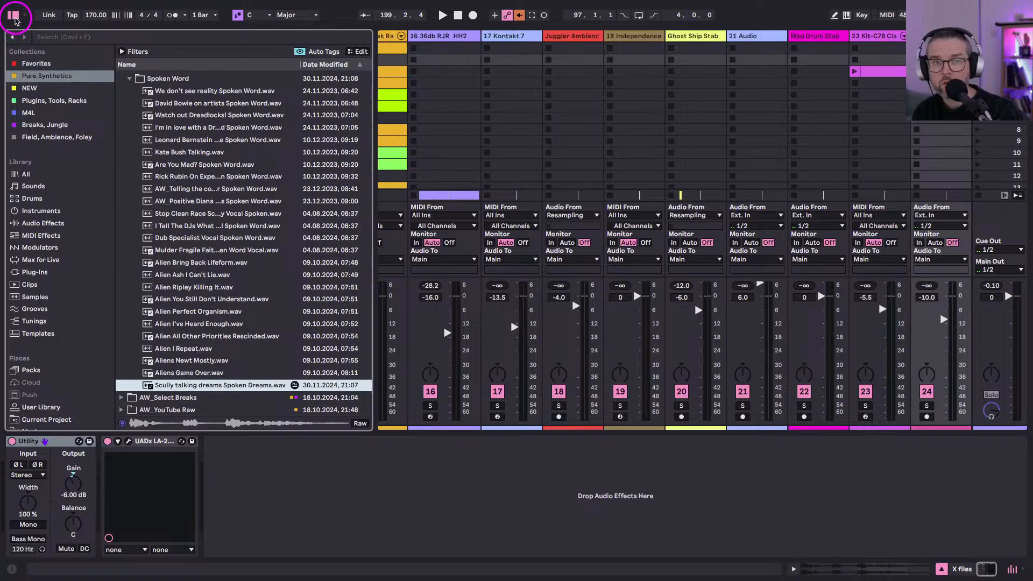
pyautogui.click(13, 15)
pyautogui.press('super+alt+i')
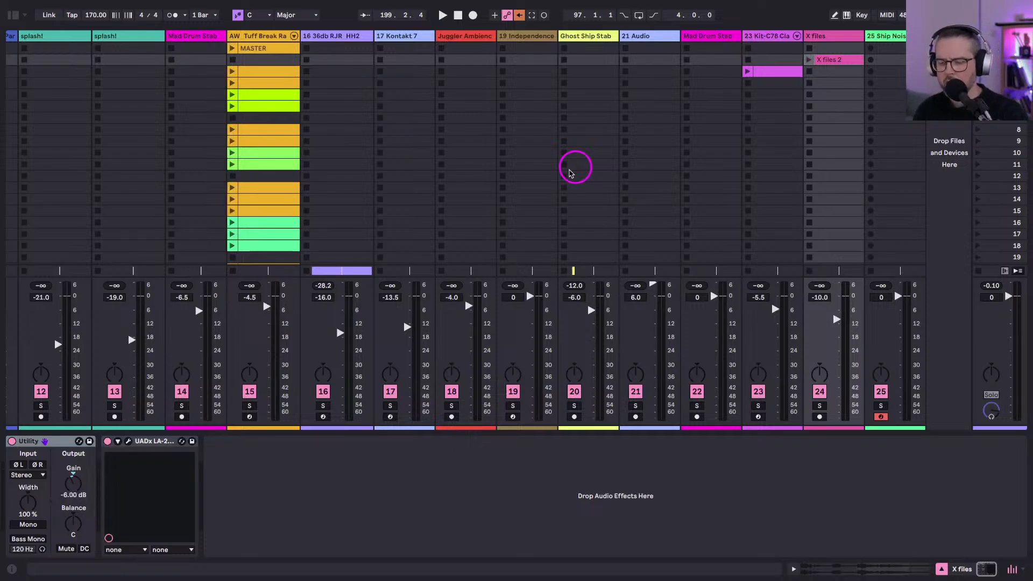
# In Arrangement View, open FilterFreak on the breakdown's AW_Tuff Break Rack 1 track and show its Frequency automation.
pyautogui.press('Tab')
pyautogui.scroll(5, 224, 88)
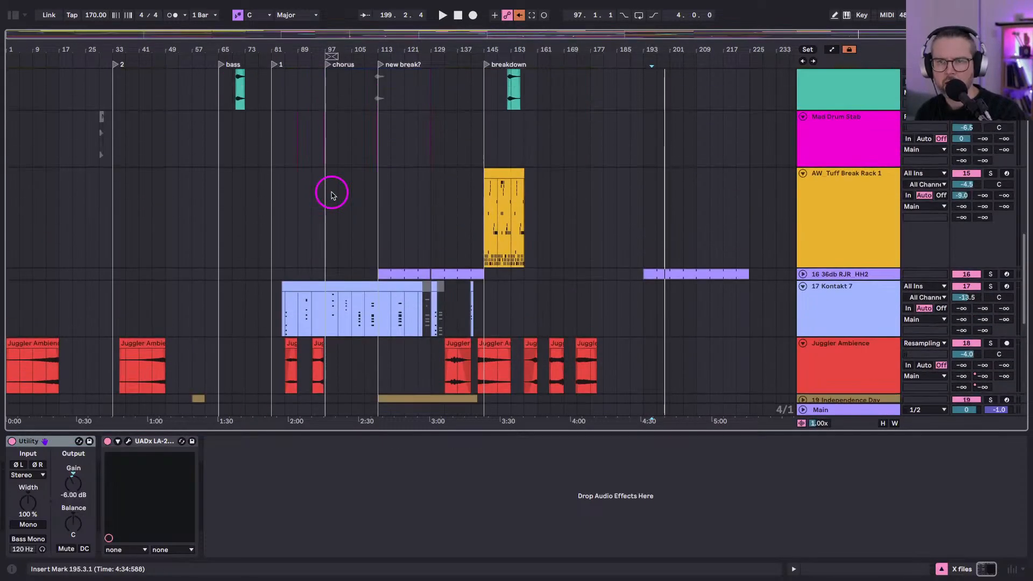
pyautogui.click(503, 172)
pyautogui.click(815, 212)
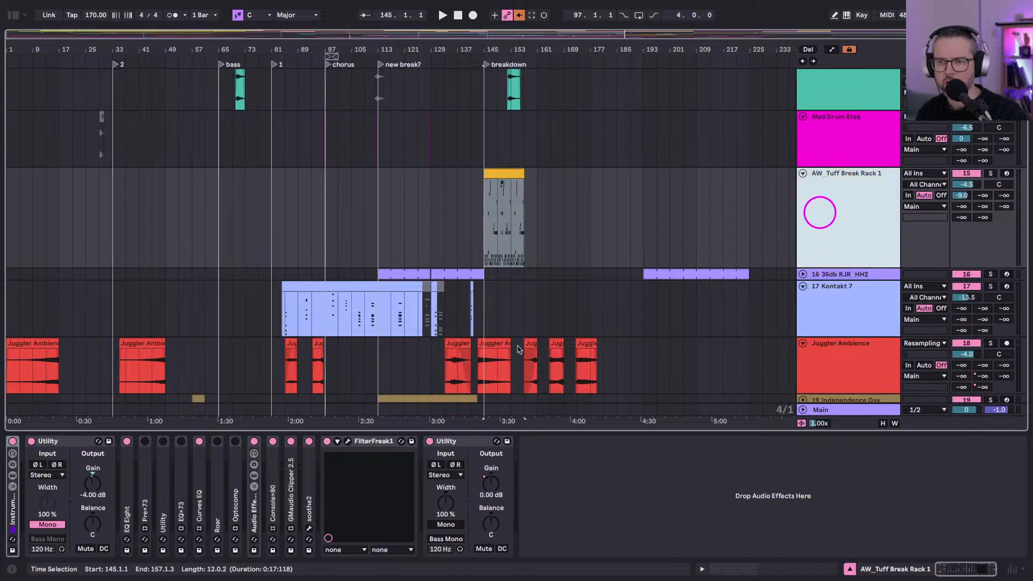
pyautogui.click(653, 489)
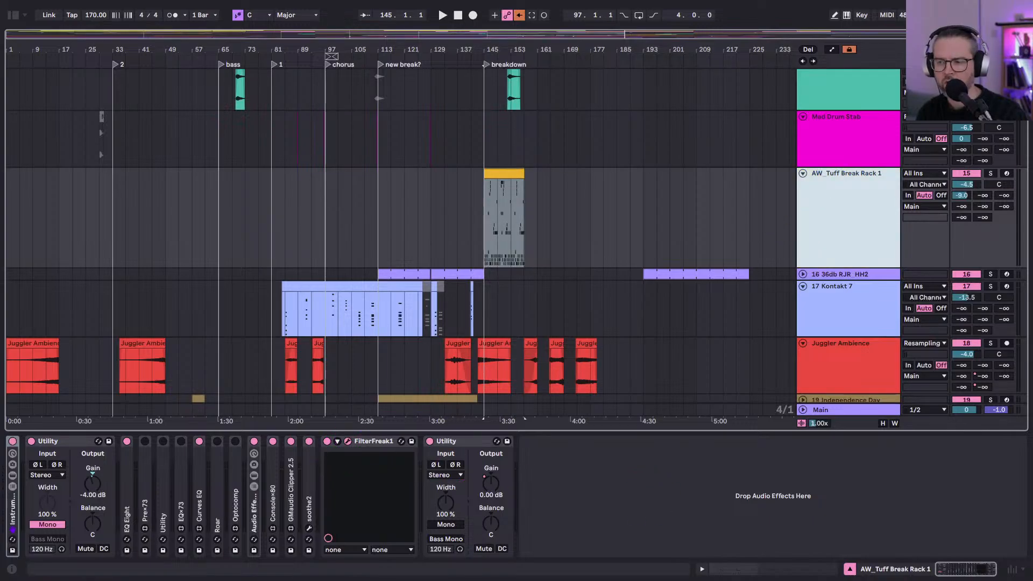
pyautogui.click(227, 52)
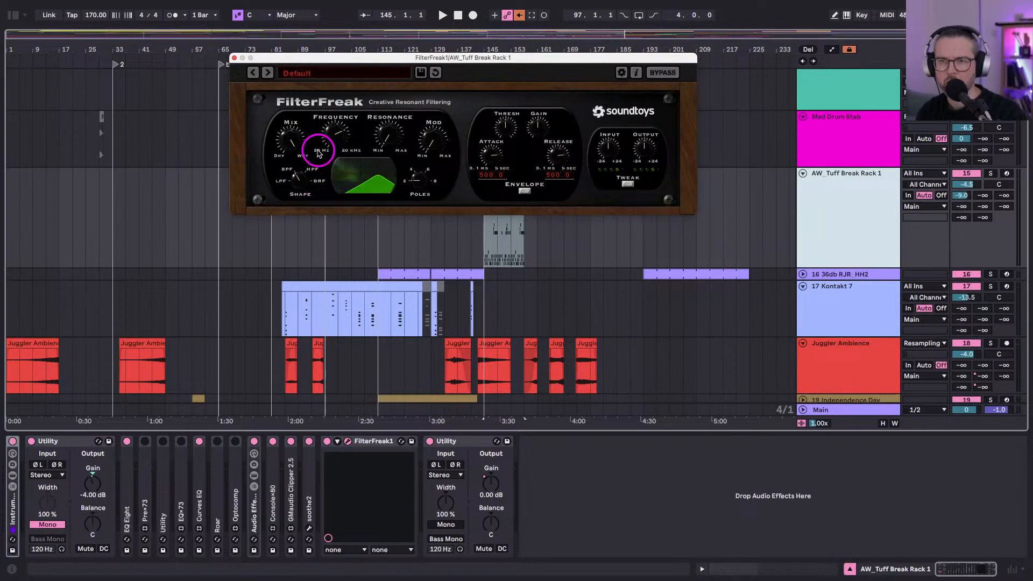
pyautogui.press('a')
pyautogui.click(409, 232)
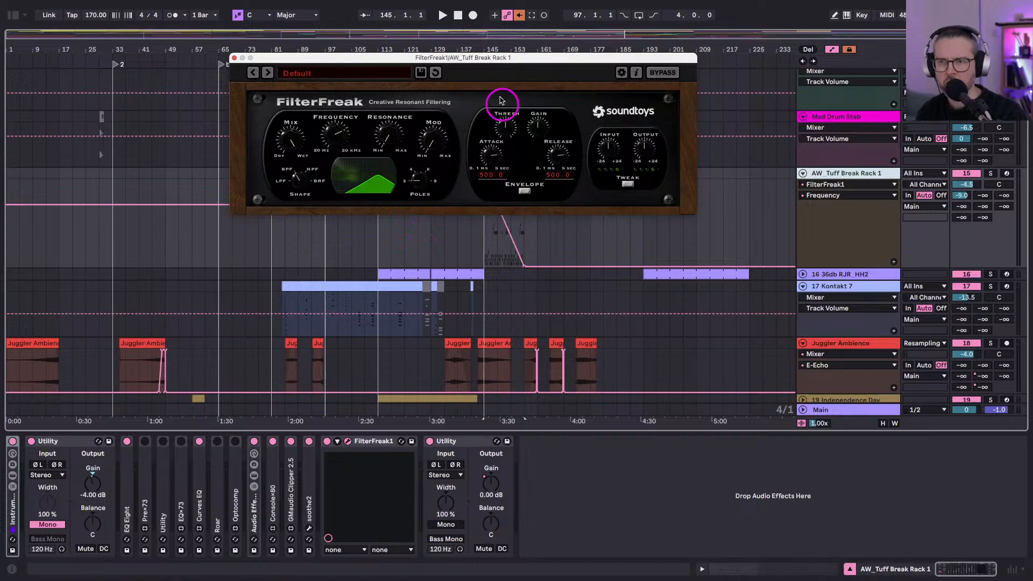
# Play the breakdown from 145.1.1 to audition the FilterFreak frequency sweep, and close the plug-in window.
pyautogui.moveTo(478, 60); pyautogui.dragTo(663, 316)
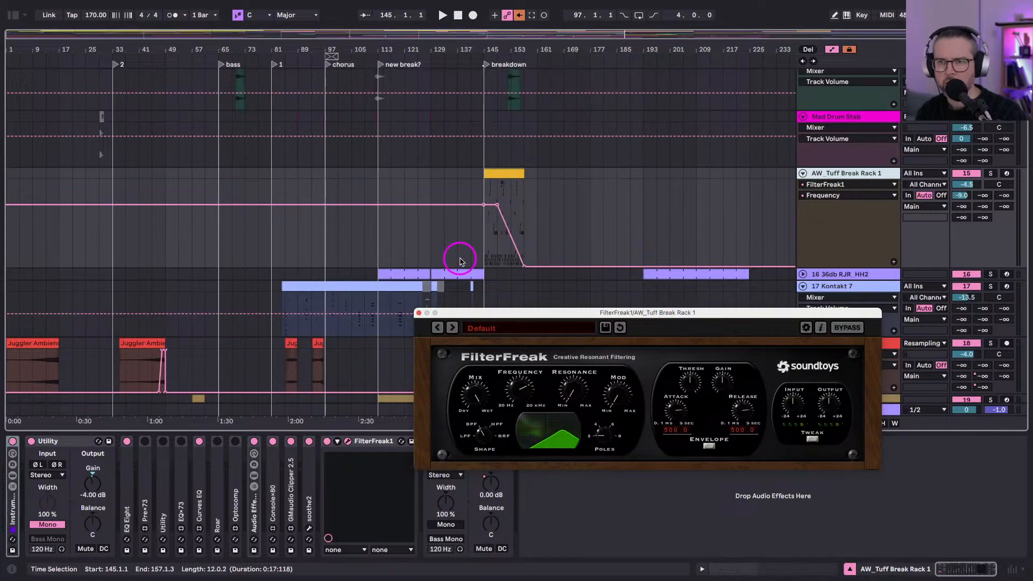
pyautogui.click(483, 253)
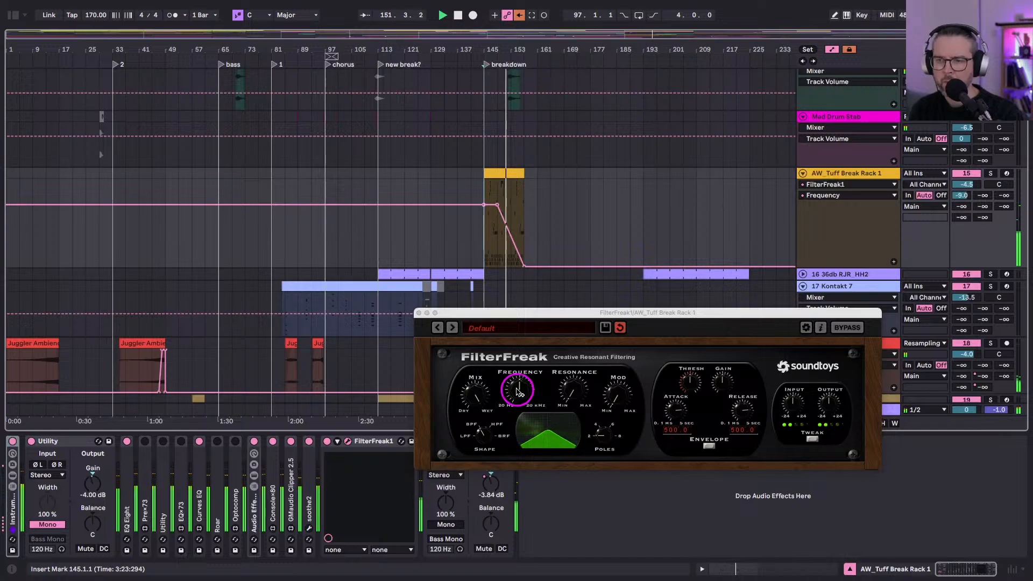
pyautogui.moveTo(474, 312); pyautogui.dragTo(289, 72)
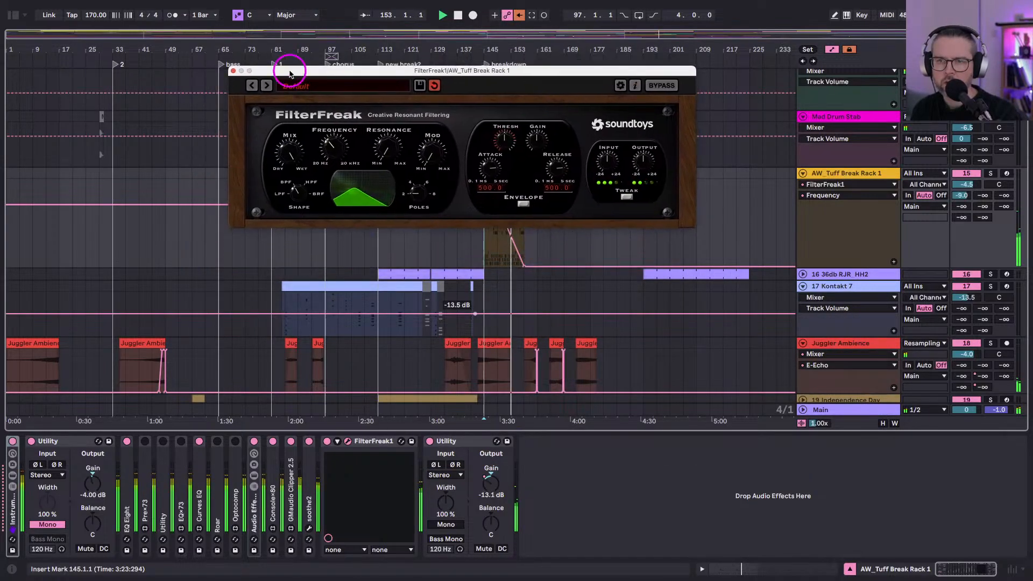
pyautogui.click(233, 71)
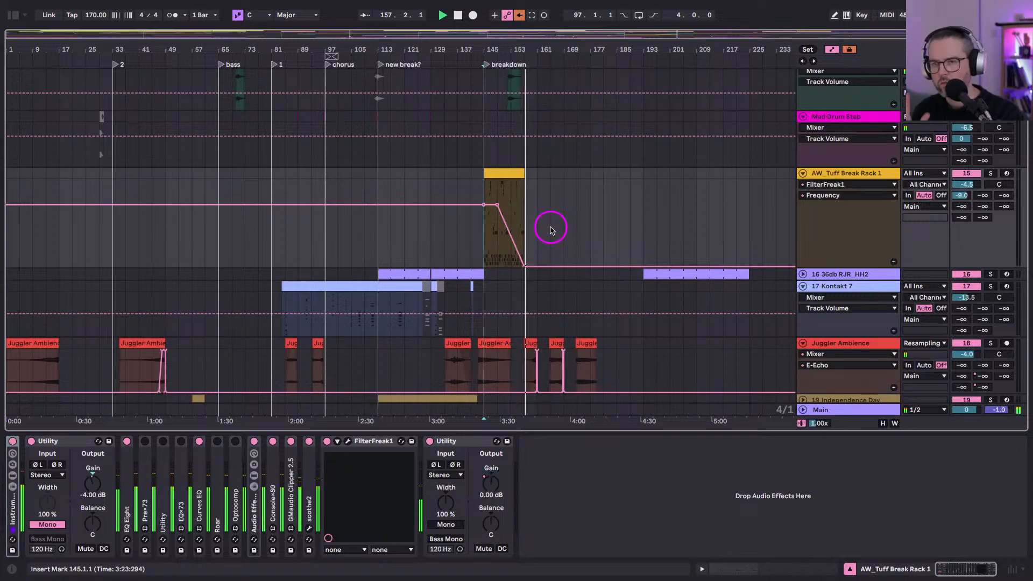
# Review the tracks after the breakdown and audition the arrangement from 176.1.1.
pyautogui.scroll(-6, 550, 237)
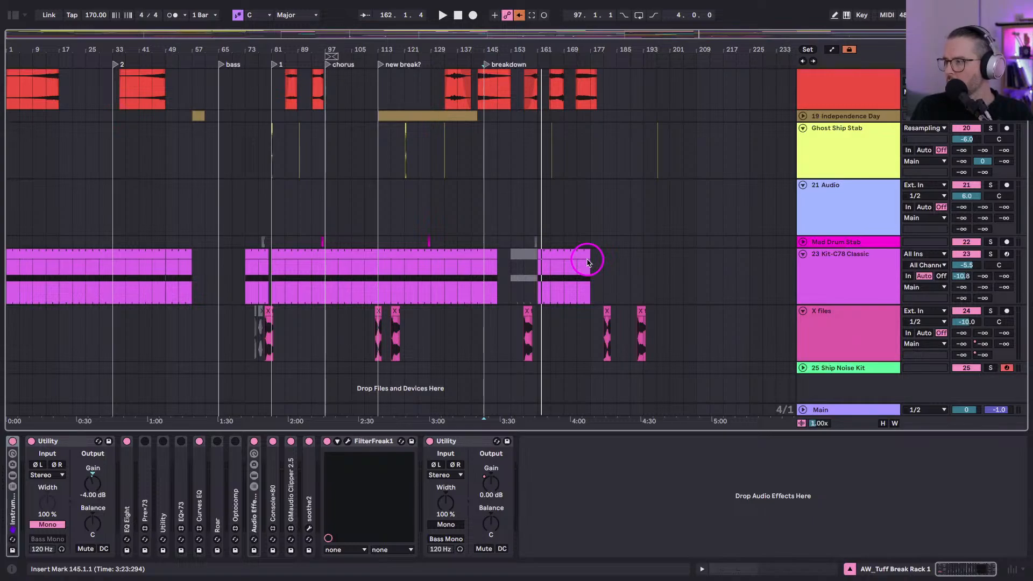
pyautogui.scroll(8, 575, 253)
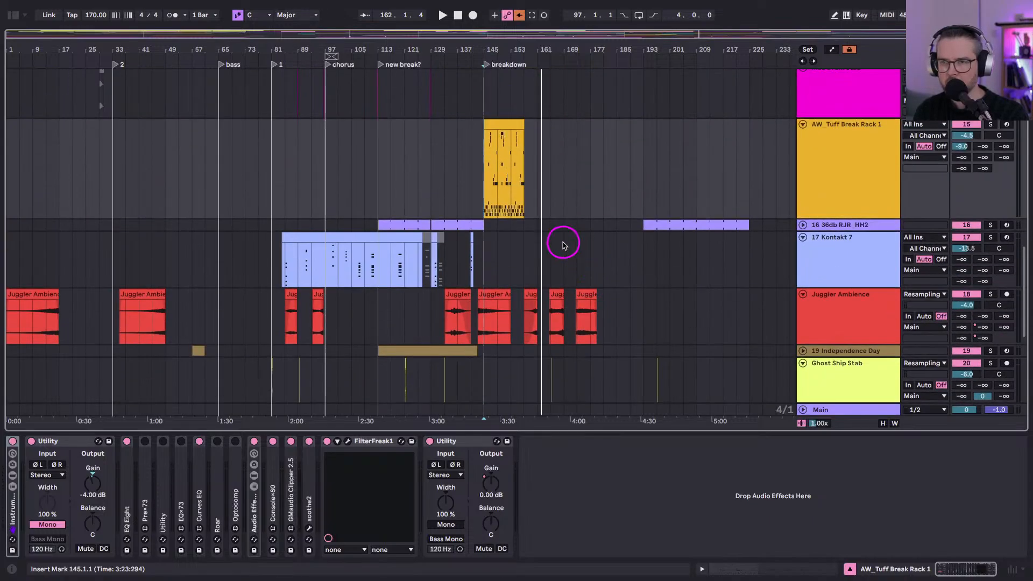
pyautogui.scroll(10, 484, 162)
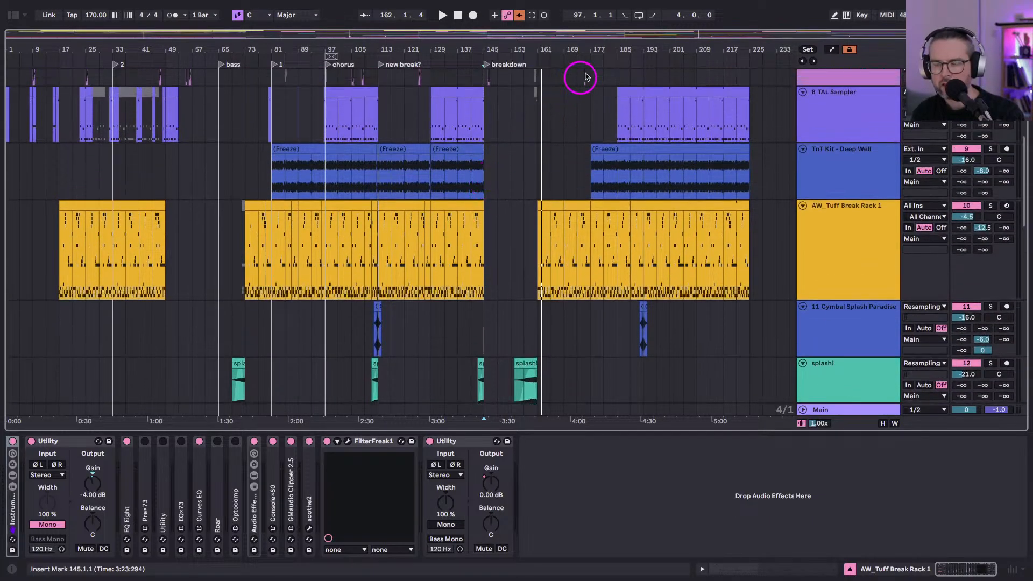
pyautogui.scroll(5, 575, 48)
pyautogui.hscroll(5, 484, 210)
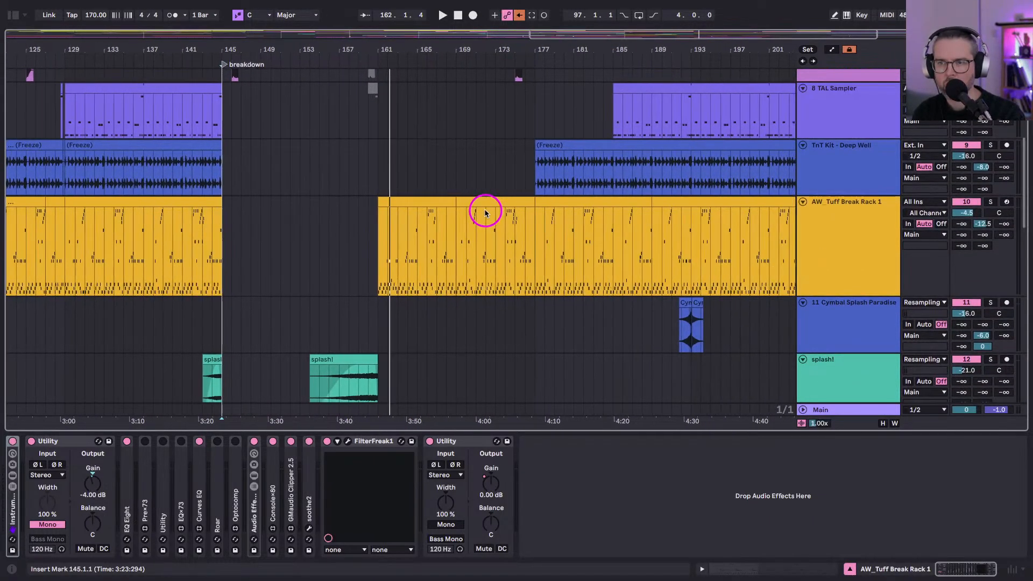
pyautogui.click(485, 207)
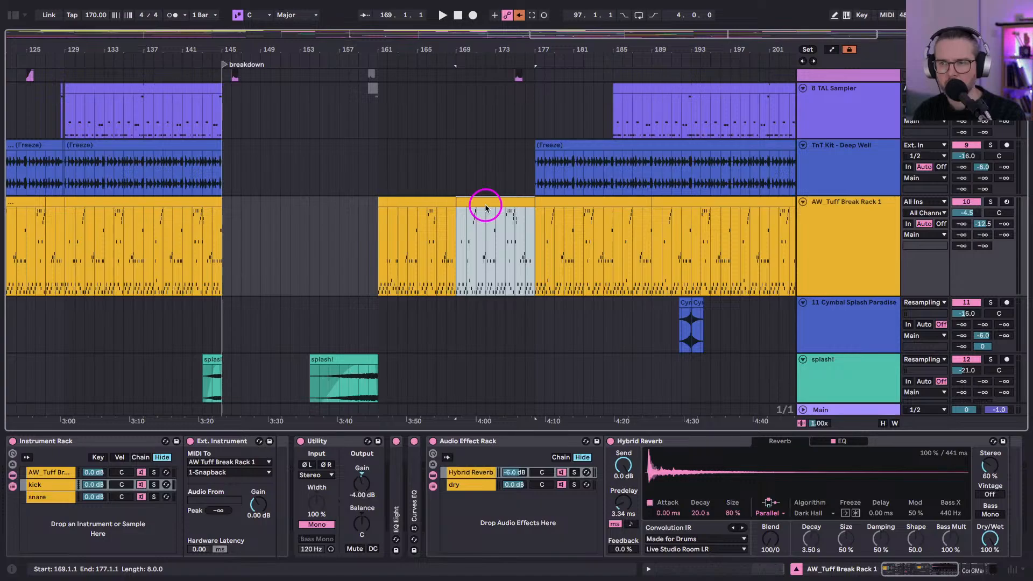
pyautogui.click(522, 259)
pyautogui.press('space')
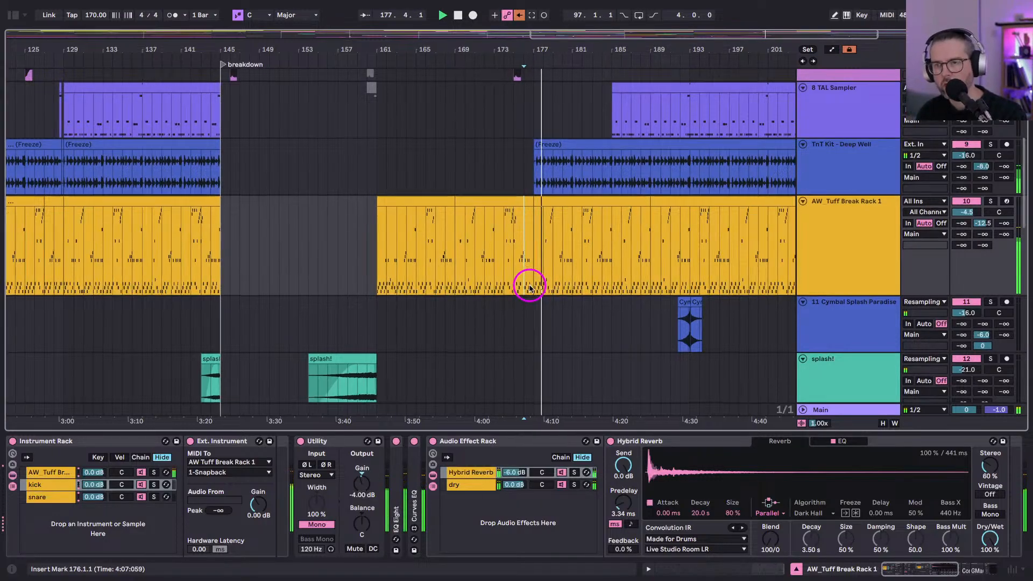
# Unfold the 5 Kontakt 7 and 3 Sines By The Sea tracks and deactivate the 2-Sines By The Sea 5 clip at bar 185.
pyautogui.scroll(1, 491, 210)
pyautogui.scroll(10, 490, 210)
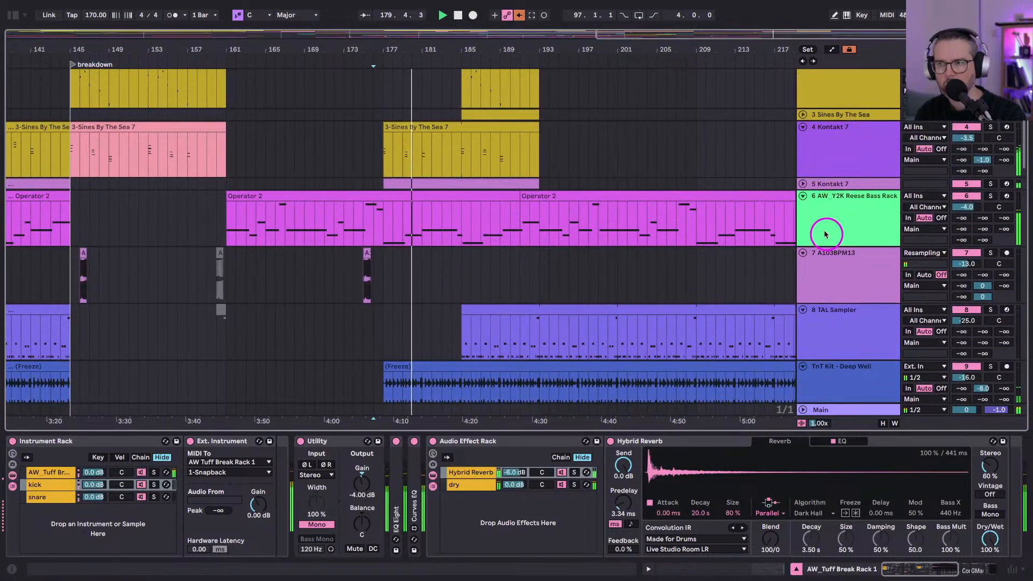
pyautogui.click(803, 183)
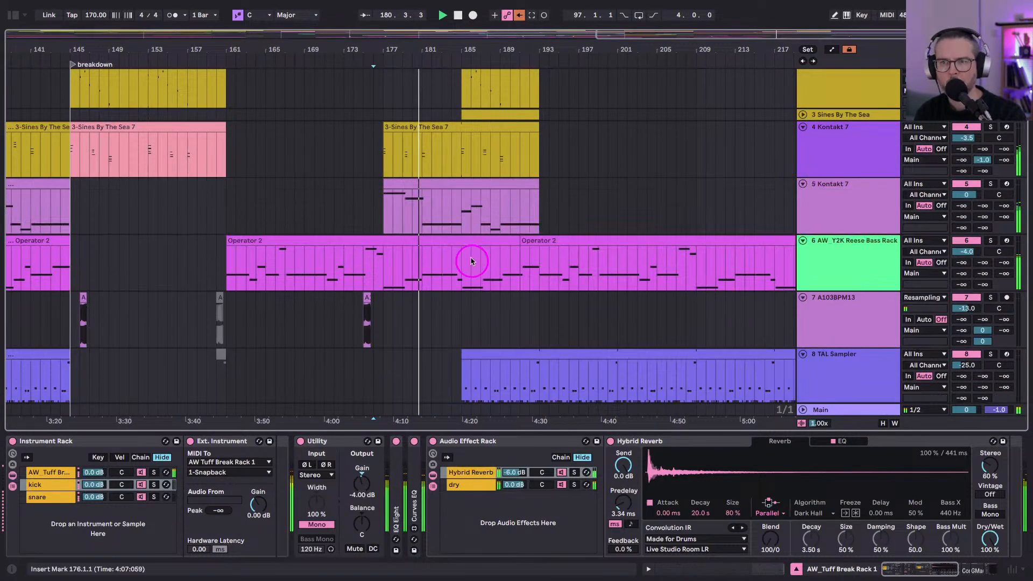
pyautogui.scroll(2, 405, 182)
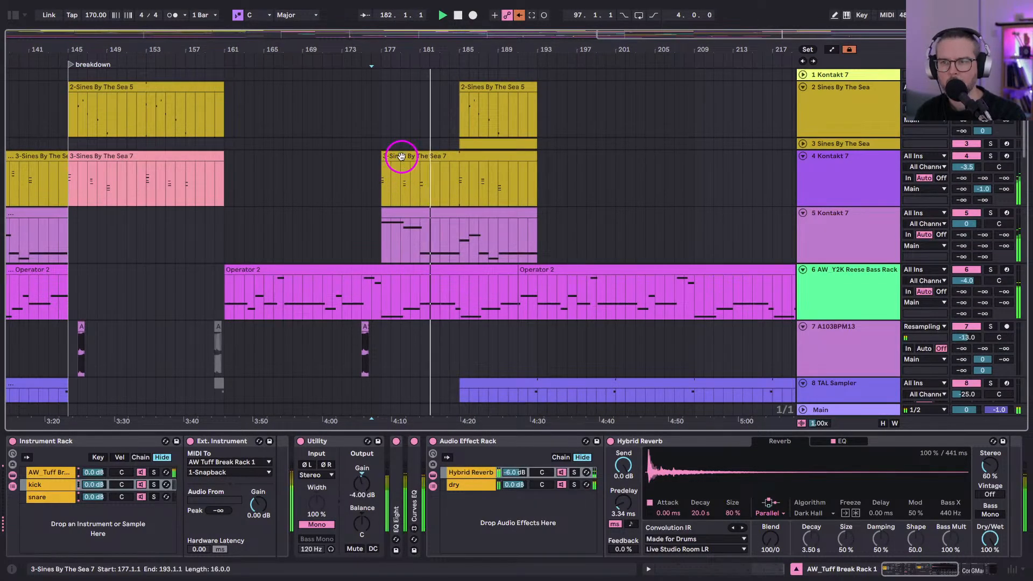
pyautogui.click(401, 180)
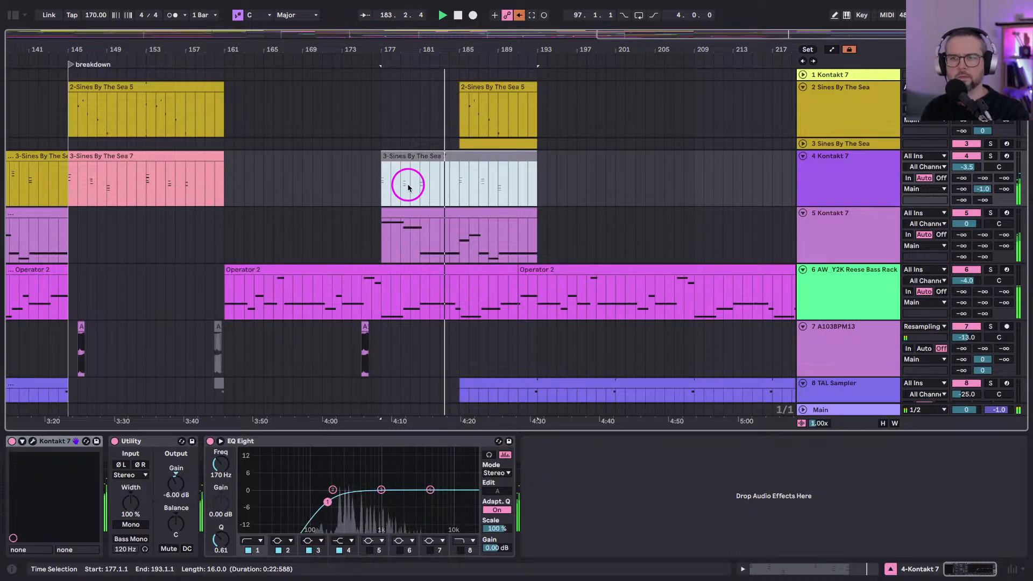
pyautogui.click(494, 89)
pyautogui.click(484, 142)
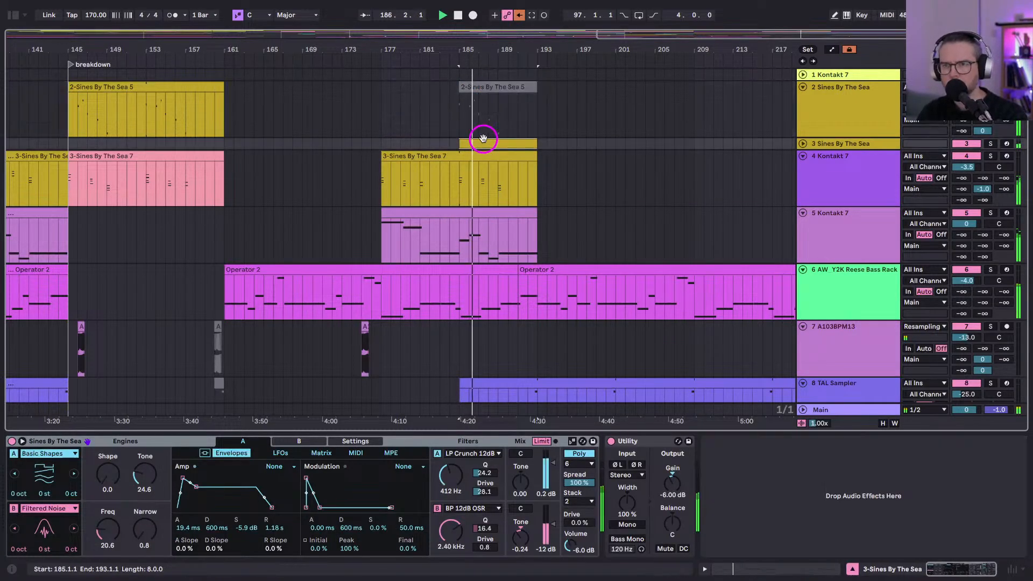
pyautogui.click(804, 145)
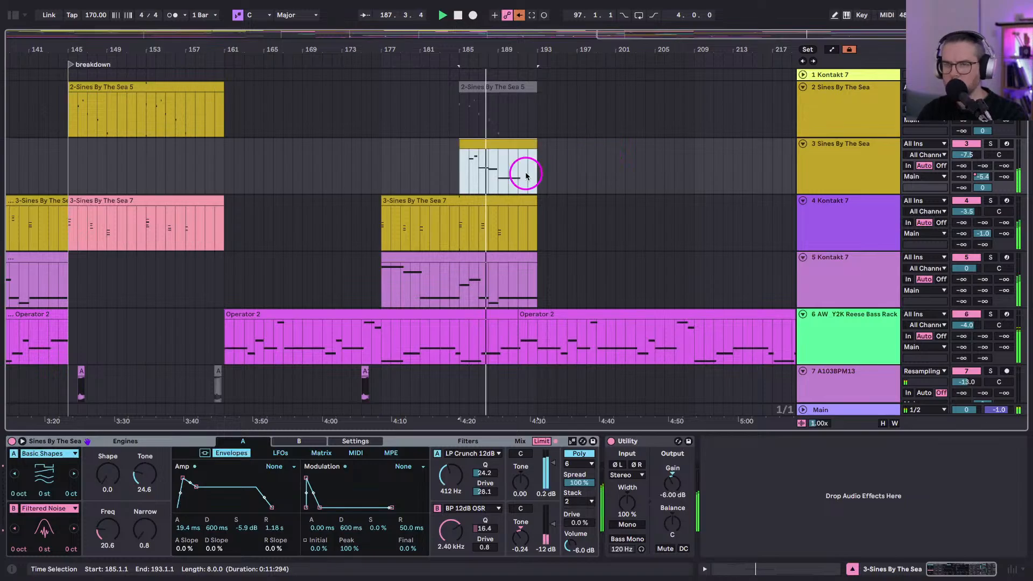
# Examine how the melodic, drum and cymbal tracks line up around bar 193 during playback.
pyautogui.moveTo(415, 35); pyautogui.dragTo(410, 51)
pyautogui.hscroll(3, 611, 253)
pyautogui.scroll(-10, 611, 254)
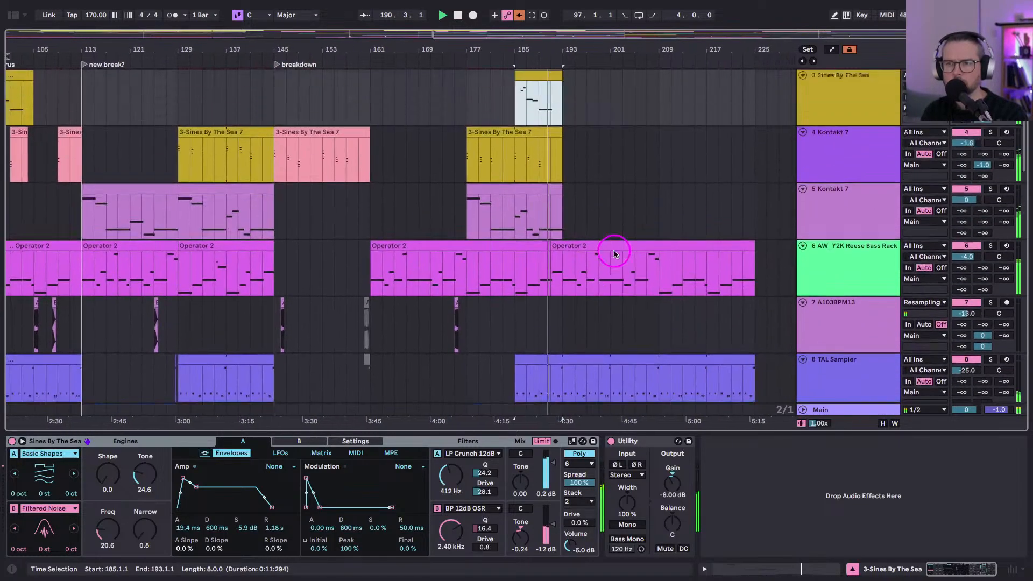
pyautogui.scroll(-3, 591, 250)
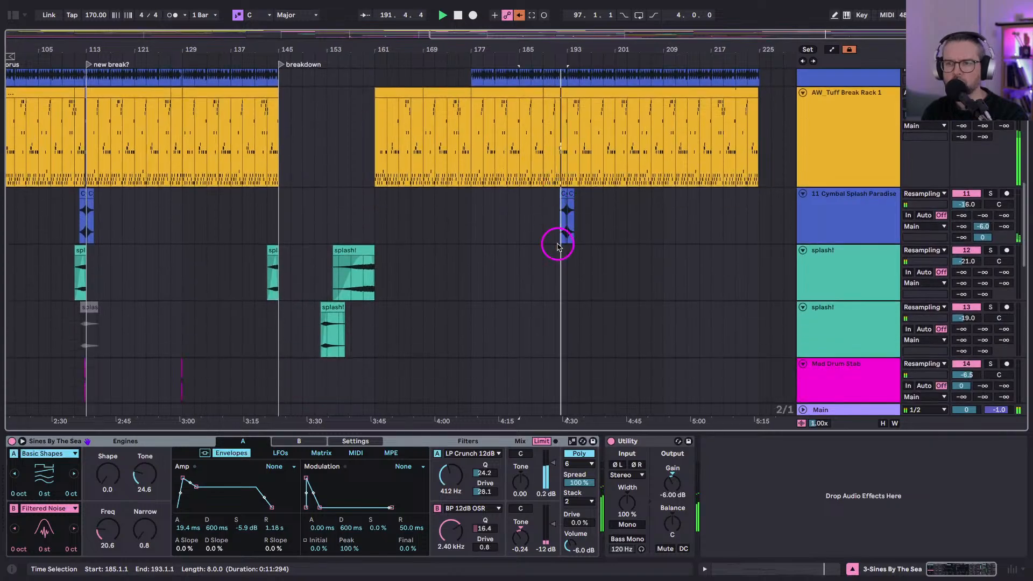
pyautogui.scroll(3, 533, 243)
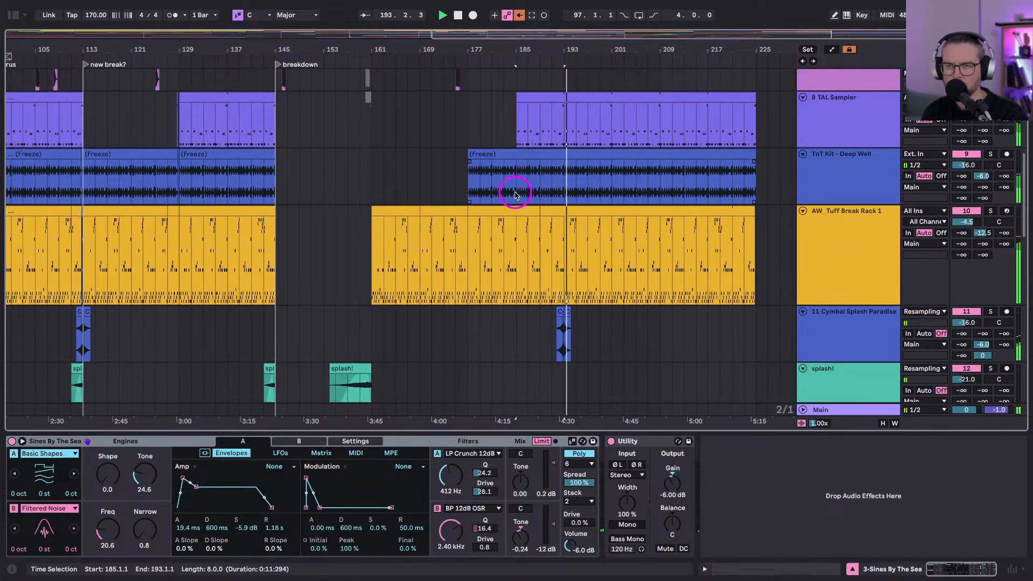
pyautogui.scroll(10, 504, 293)
pyautogui.scroll(-11, 505, 293)
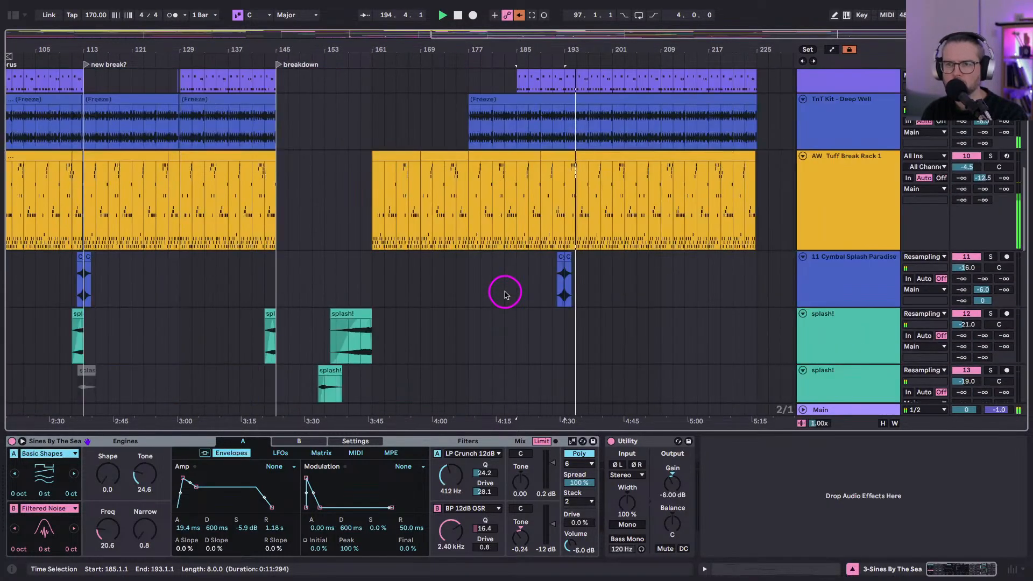
# Split off bars 193 to 221 of the main AW_Tuff Break Rack 1 clip and open that section in the note editor.
pyautogui.click(575, 165)
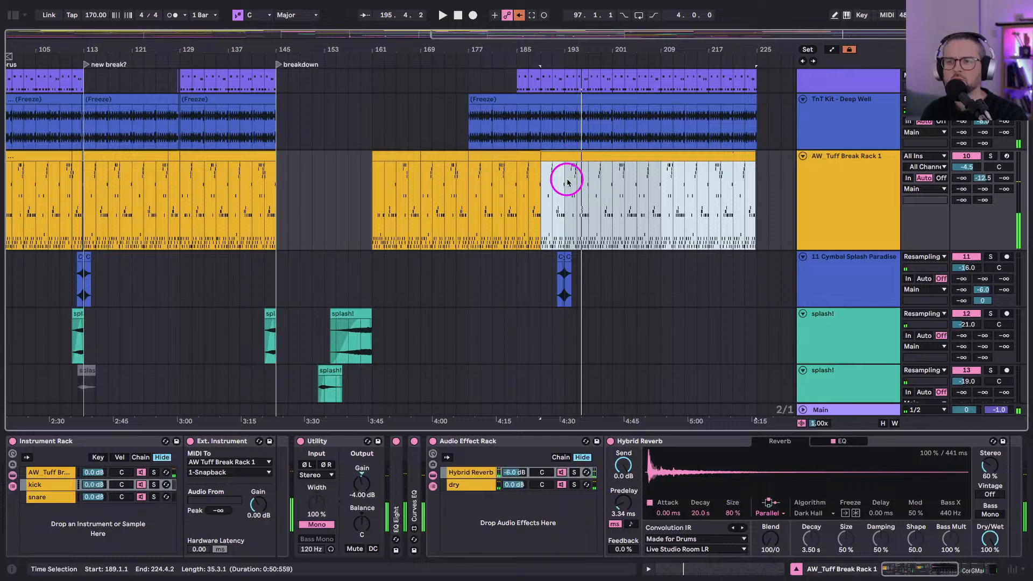
pyautogui.moveTo(567, 182); pyautogui.dragTo(725, 184)
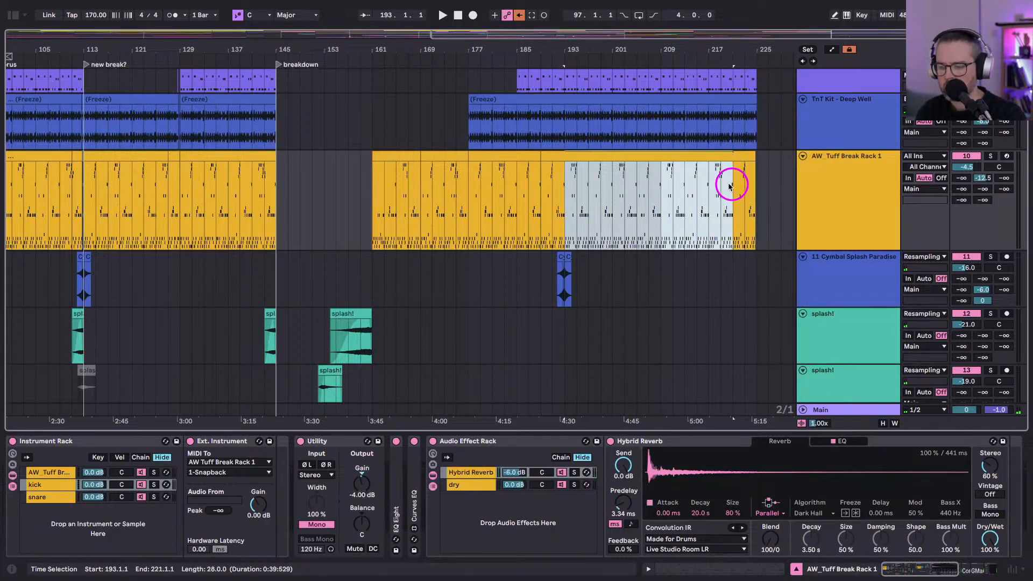
pyautogui.doubleClick(680, 157)
pyautogui.press('space')
# Add an [S] note at 5.2.4 and a Slice 4 note at 6.4.4 to the break clip while auditioning it.
pyautogui.moveTo(198, 47); pyautogui.dragTo(198, 54)
pyautogui.click(243, 423)
pyautogui.click(283, 425)
pyautogui.press('space')
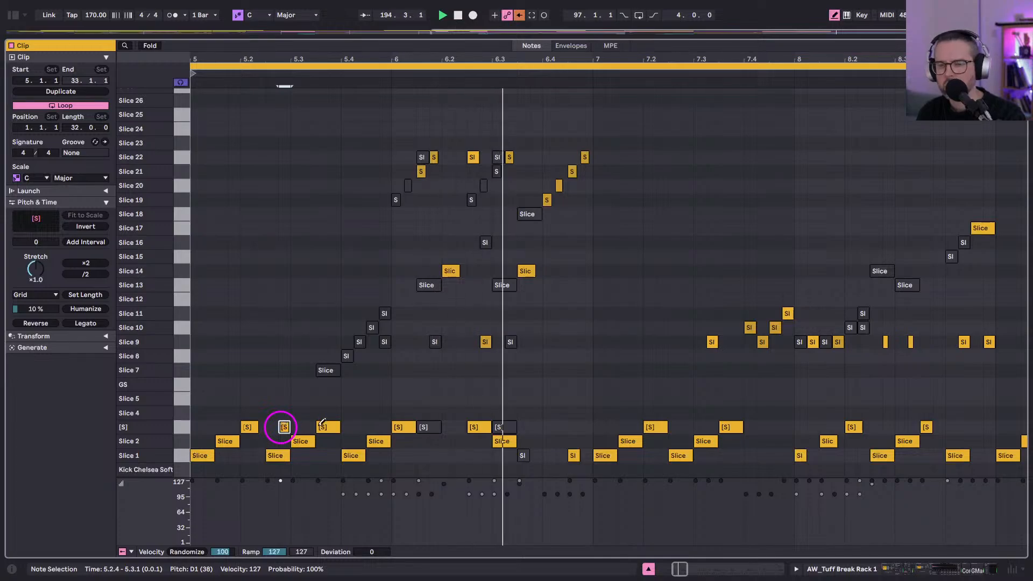
pyautogui.click(586, 414)
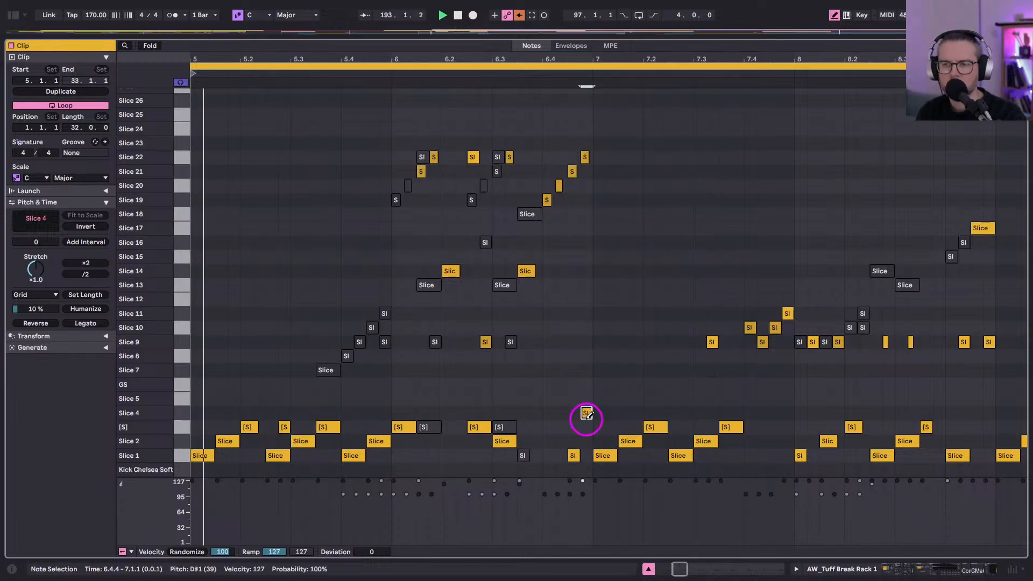
# Replace the Slice 4 note at 6.4.4 with short Slice 9 notes at 7.1.2 and 7.1.4, and shorten the Slice 1 note at bar 7.
pyautogui.click(586, 424)
pyautogui.click(621, 343)
pyautogui.moveTo(620, 344); pyautogui.dragTo(615, 344)
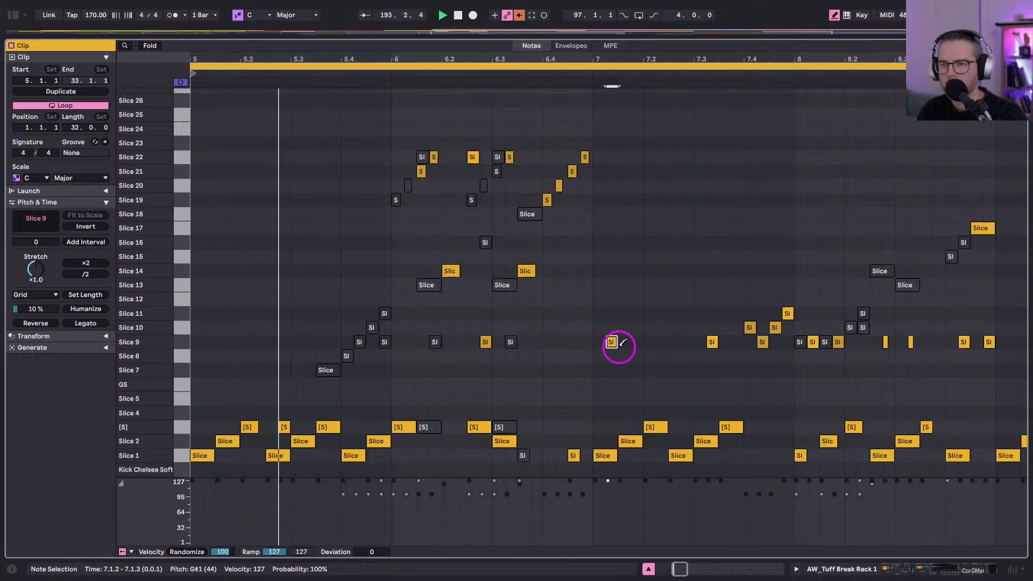
pyautogui.click(605, 455)
pyautogui.click(627, 342)
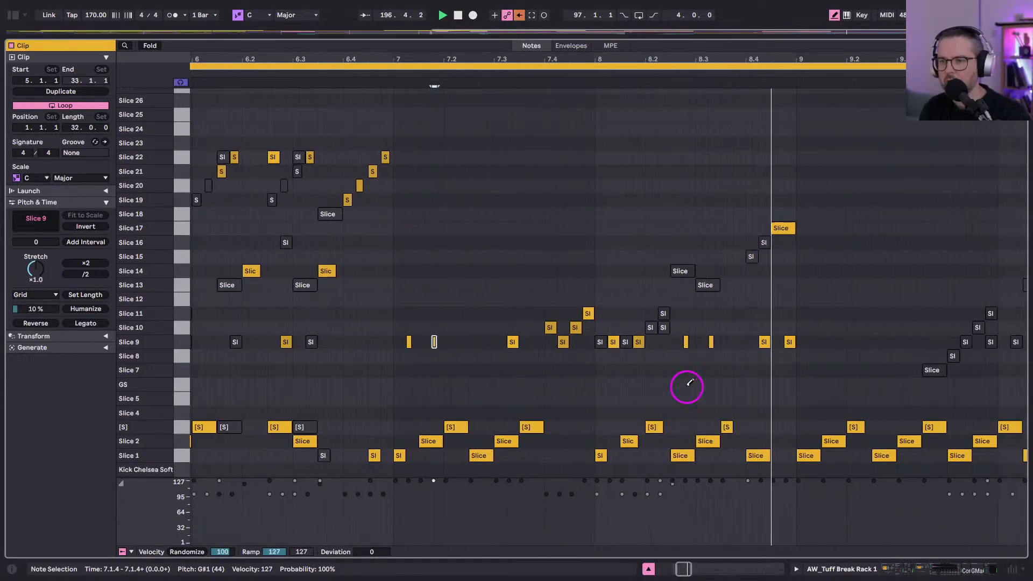
# Deactivate the Slice 17 and Slice 9 notes in beat 8.4, raise its Slice 1 note to [S], and place a short Slice 9 note at 12.1.2.
pyautogui.click(781, 235)
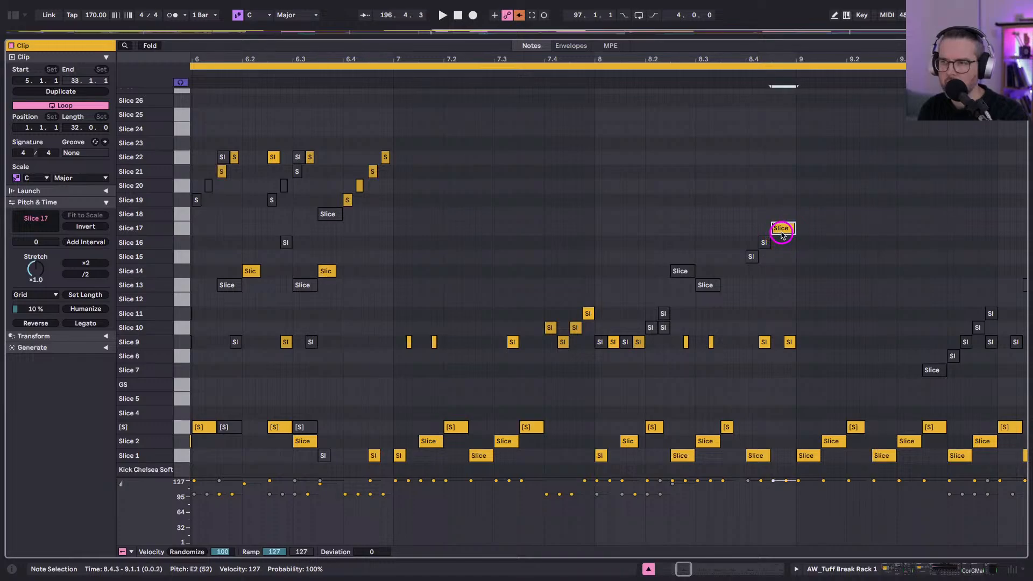
pyautogui.click(763, 342)
pyautogui.click(752, 457)
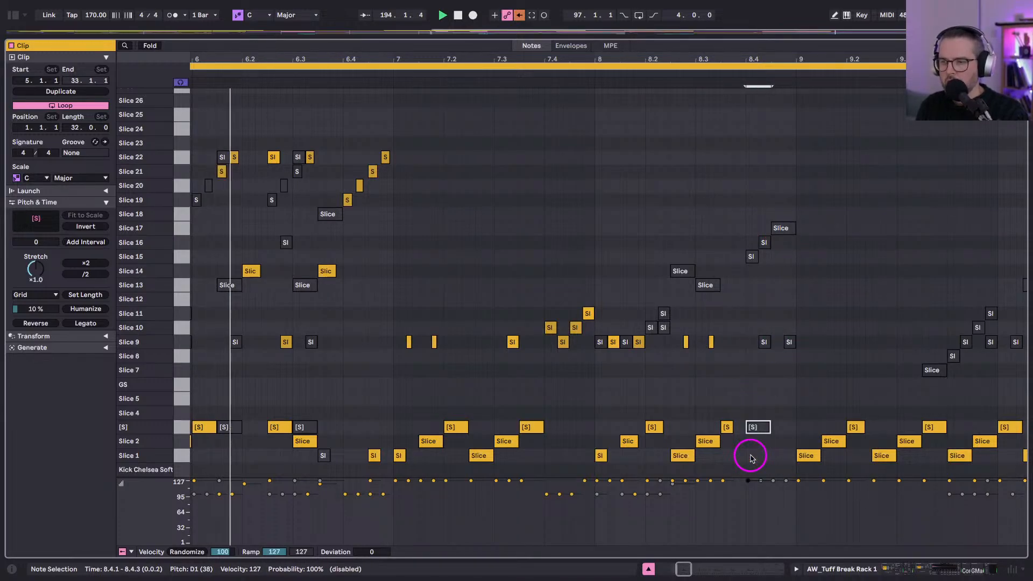
pyautogui.press('Up')
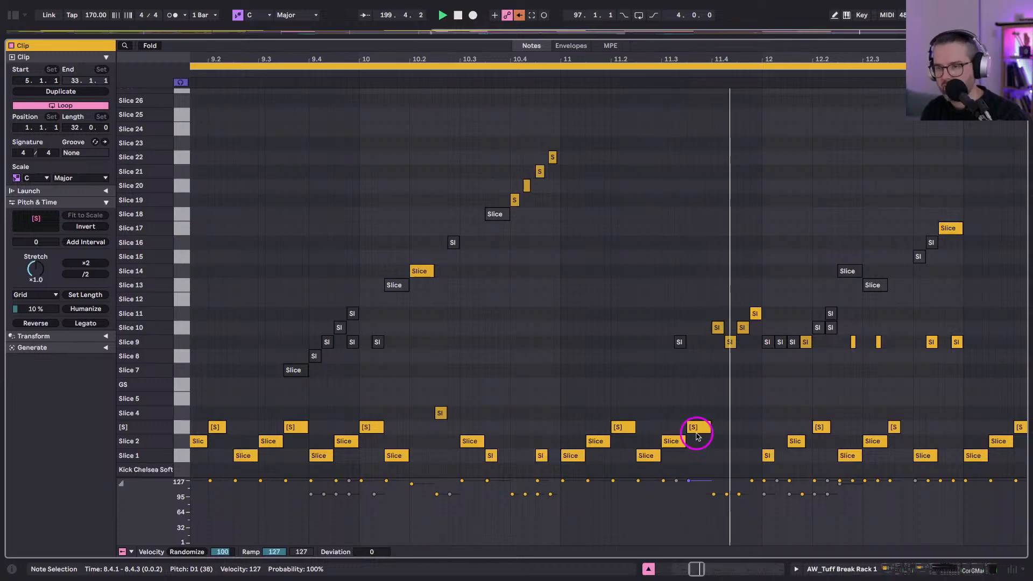
pyautogui.click(645, 344)
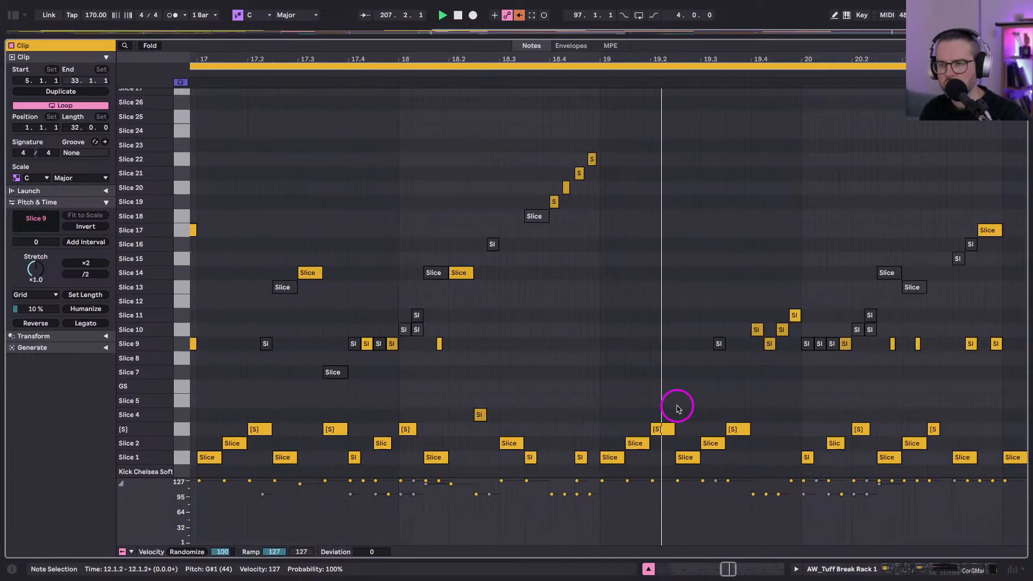
# Return to the arrangement and copy the 2-Sines By The Sea 5 clip from bar 145 to bar 193 on the same track.
pyautogui.hotkey('shift', 'Tab')
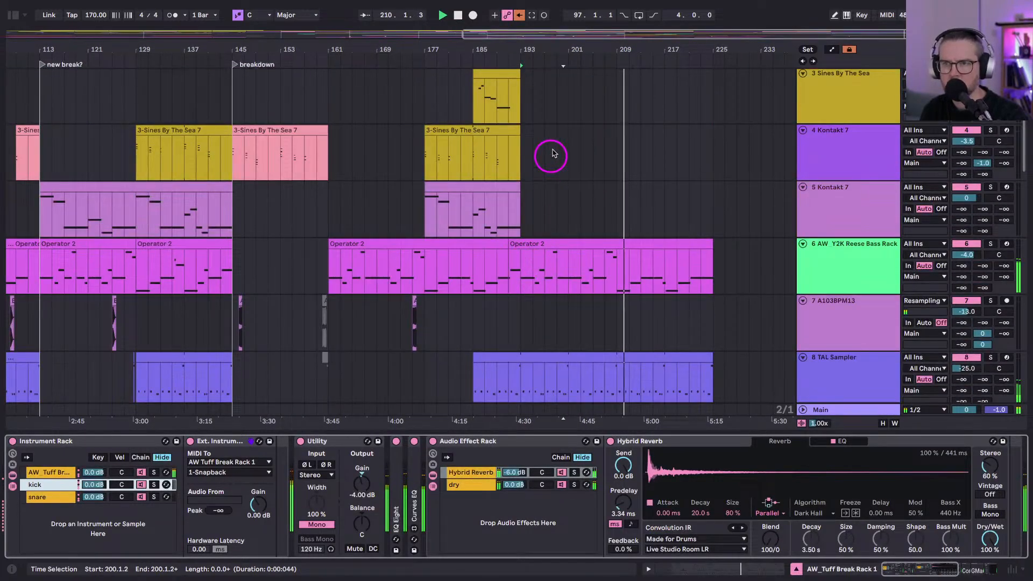
pyautogui.moveTo(579, 46); pyautogui.dragTo(578, 46)
pyautogui.scroll(3, 594, 196)
pyautogui.press('space')
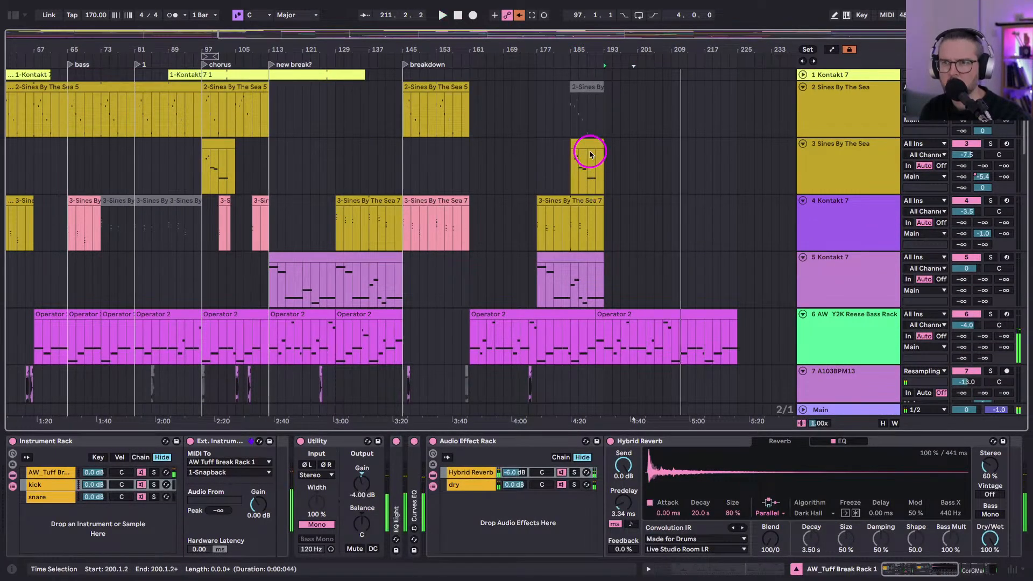
pyautogui.click(586, 161)
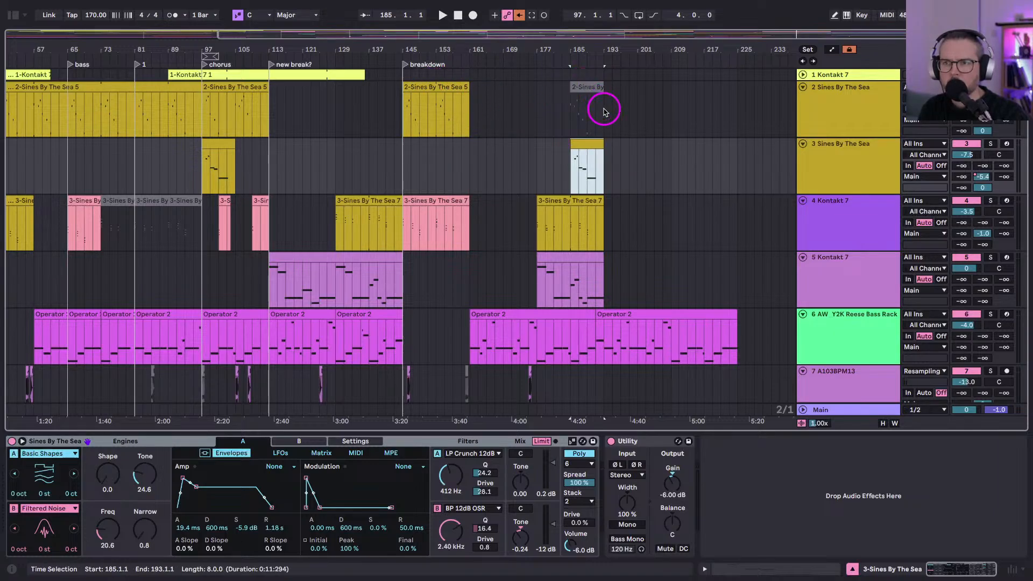
pyautogui.click(434, 89)
pyautogui.hotkey('ctrl', 'c')
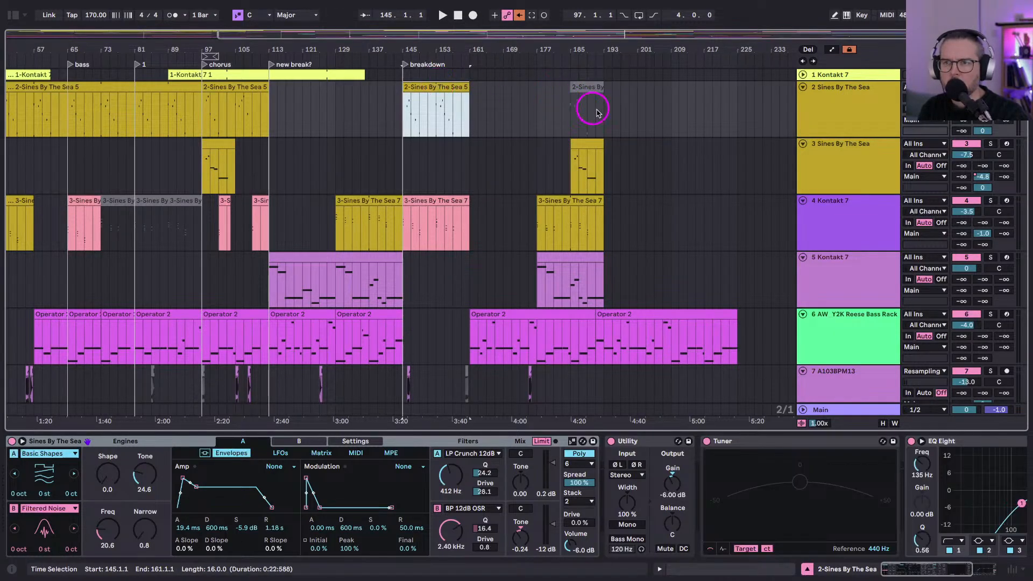
pyautogui.click(604, 110)
pyautogui.hotkey('ctrl', 'v')
# Audition the transition from bar 189 and trim the copied 2-Sines By The Sea 5 clip to start at bar 201.
pyautogui.click(584, 116)
pyautogui.press('space')
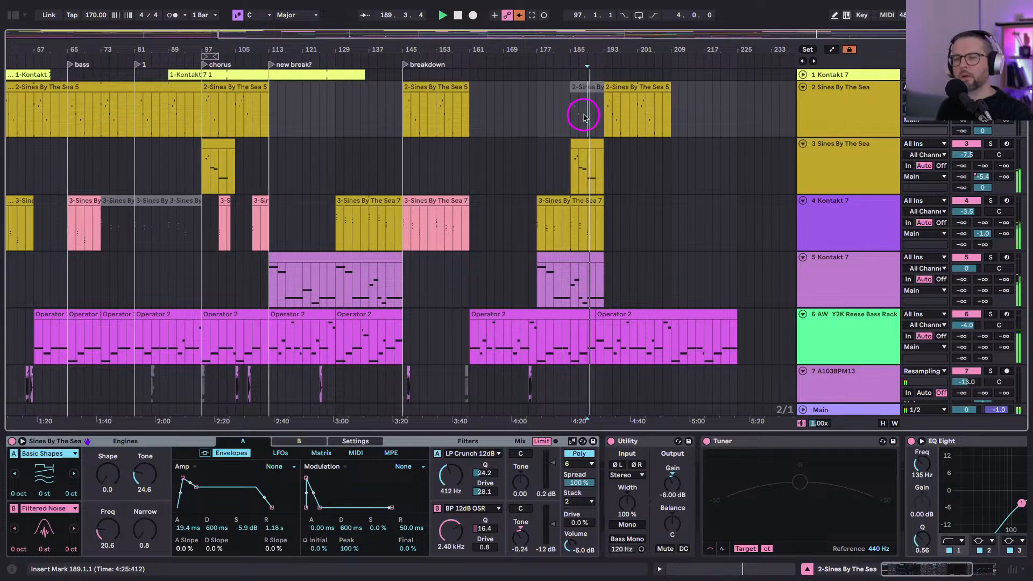
pyautogui.scroll(-5, 570, 212)
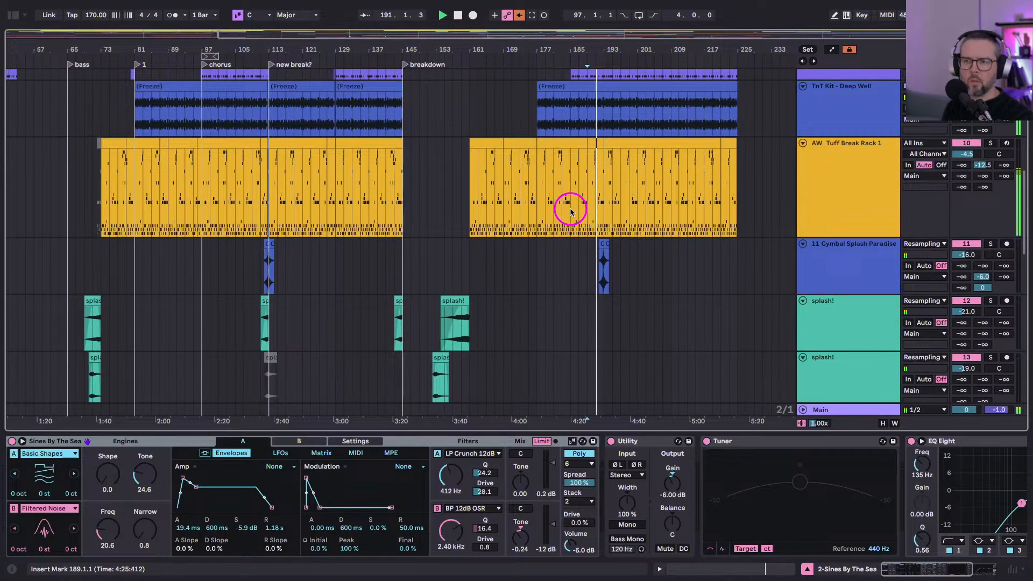
pyautogui.scroll(5, 570, 211)
pyautogui.moveTo(603, 89); pyautogui.dragTo(635, 87)
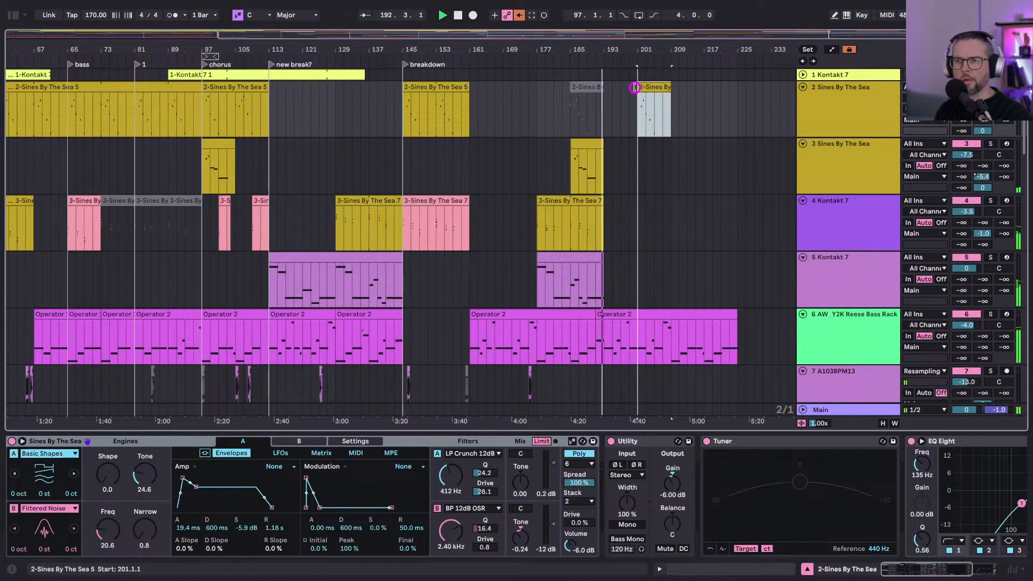
# Check the lower tracks around bar 193 and open the AW_Tuff Break Rack 1 clip starting there in the note editor.
pyautogui.scroll(-8, 583, 178)
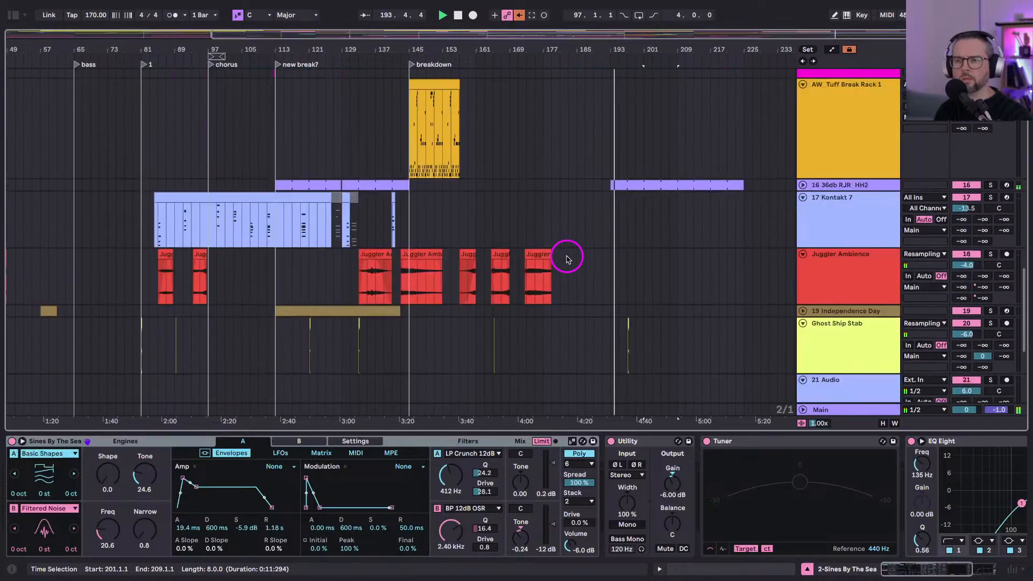
pyautogui.scroll(-4, 568, 260)
pyautogui.moveTo(616, 51); pyautogui.dragTo(583, 155)
pyautogui.scroll(2, 583, 155)
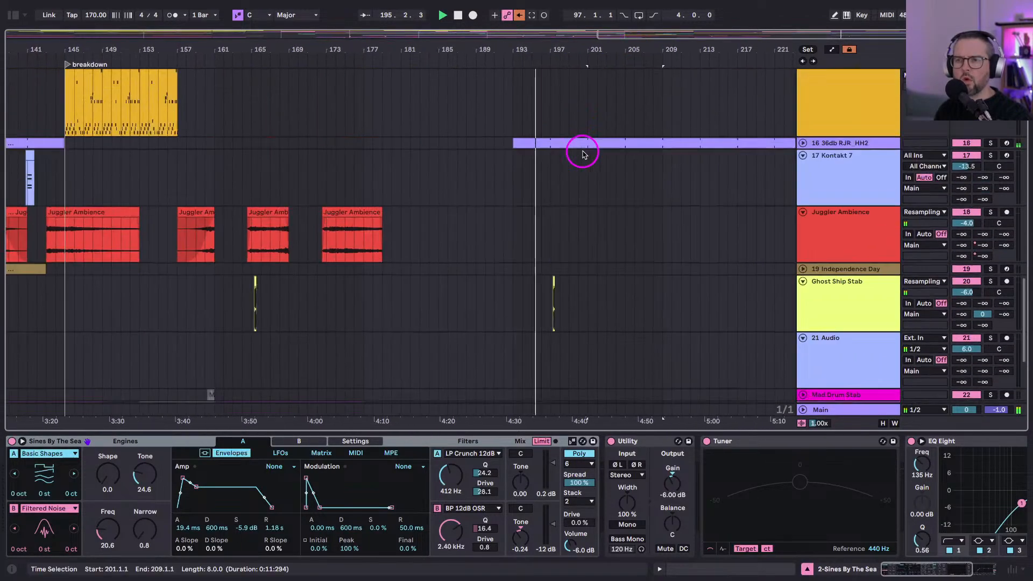
pyautogui.scroll(6, 581, 150)
pyautogui.click(491, 138)
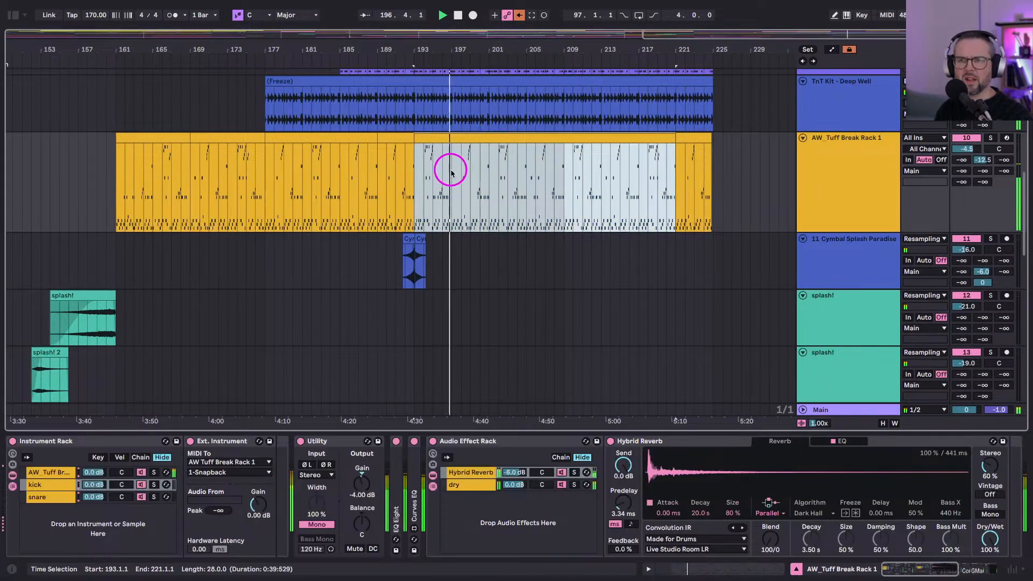
pyautogui.doubleClick(457, 142)
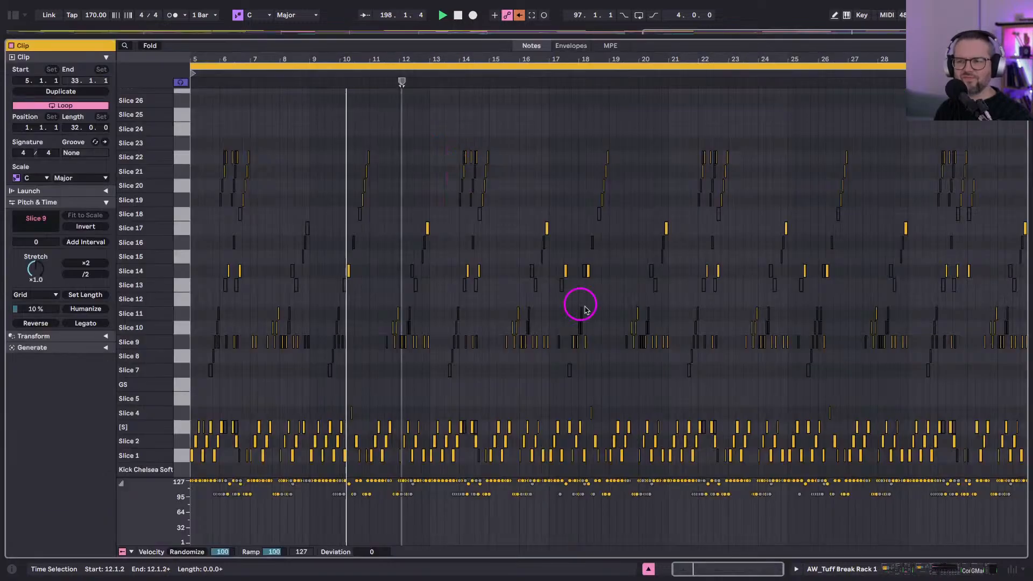
# Draw a Slice 9 note at 13.1.4 and a short Slice 9 note at 15.1.2 in the break clip while auditioning it.
pyautogui.moveTo(388, 55); pyautogui.dragTo(387, 70)
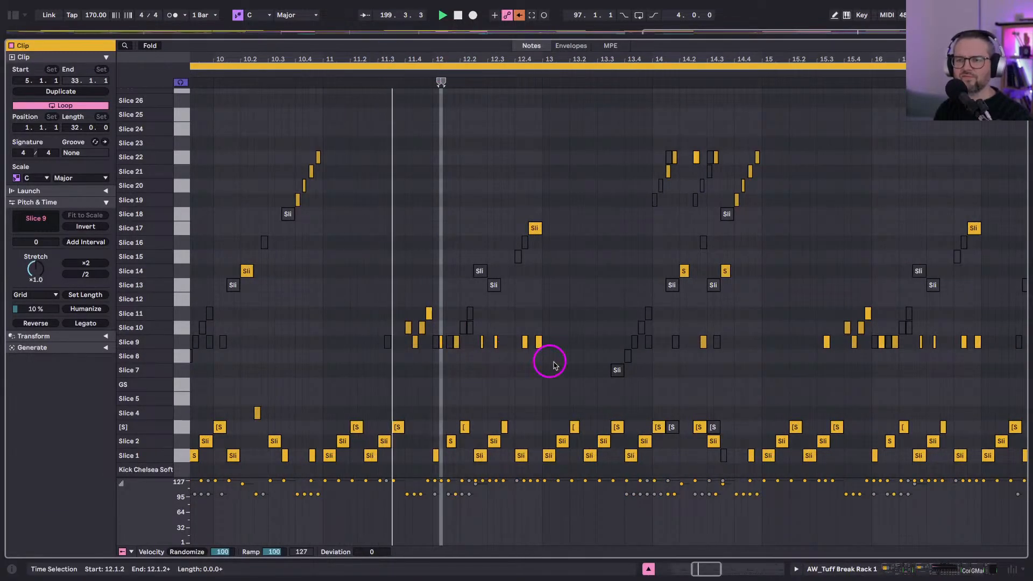
pyautogui.press('b')
pyautogui.click(573, 338)
pyautogui.moveTo(573, 338); pyautogui.dragTo(565, 338)
pyautogui.click(543, 72)
pyautogui.hscroll(1, 622, 304)
pyautogui.moveTo(735, 58); pyautogui.dragTo(736, 61)
pyautogui.hscroll(1, 711, 352)
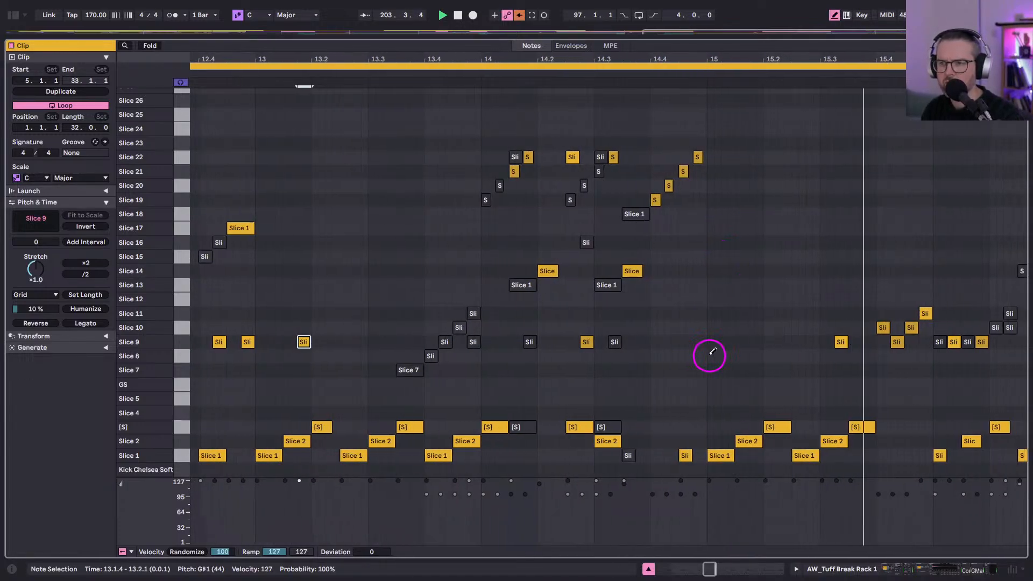
pyautogui.click(723, 341)
pyautogui.click(700, 80)
pyautogui.press('space')
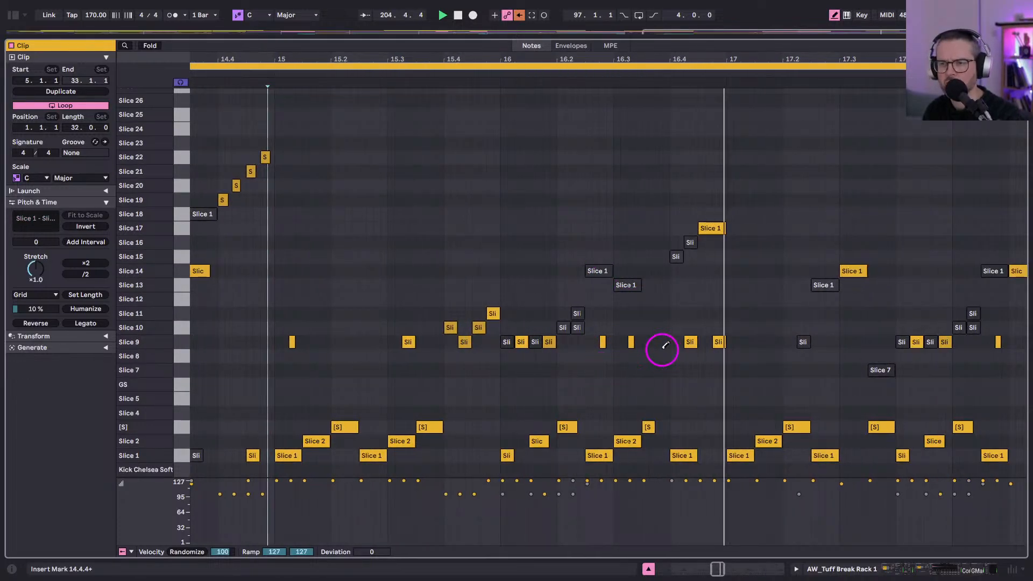
# Remove the two Slice 9 notes and the Slice 17 note in beat 16.4.
pyautogui.click(689, 343)
pyautogui.click(715, 342)
pyautogui.moveTo(708, 228); pyautogui.dragTo(703, 228)
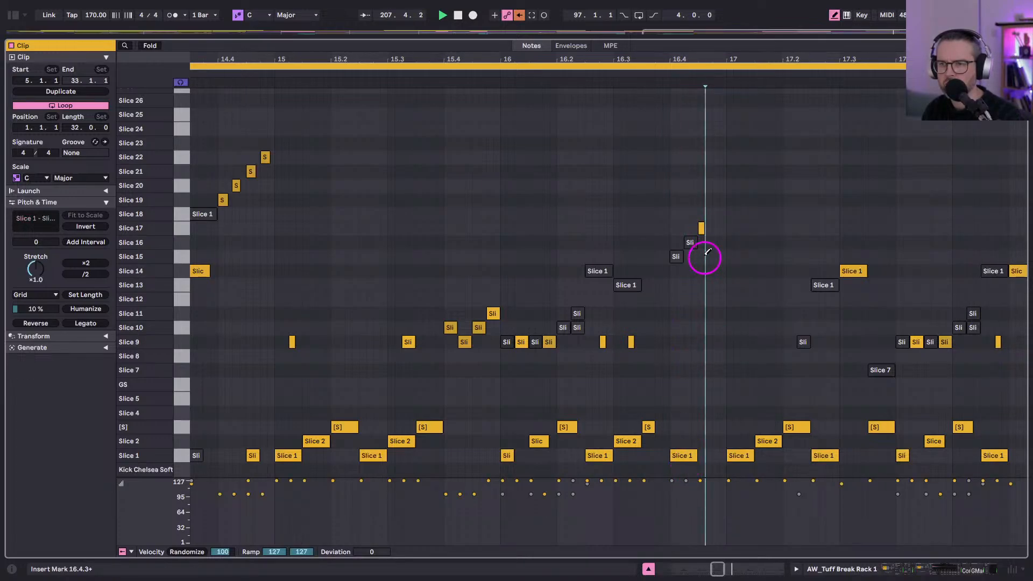
pyautogui.click(702, 227)
# Raise the Slice 1 note at 16.4.1 to [S] and add a Slice 9 note at 16.4.4, auditioning the change.
pyautogui.click(683, 457)
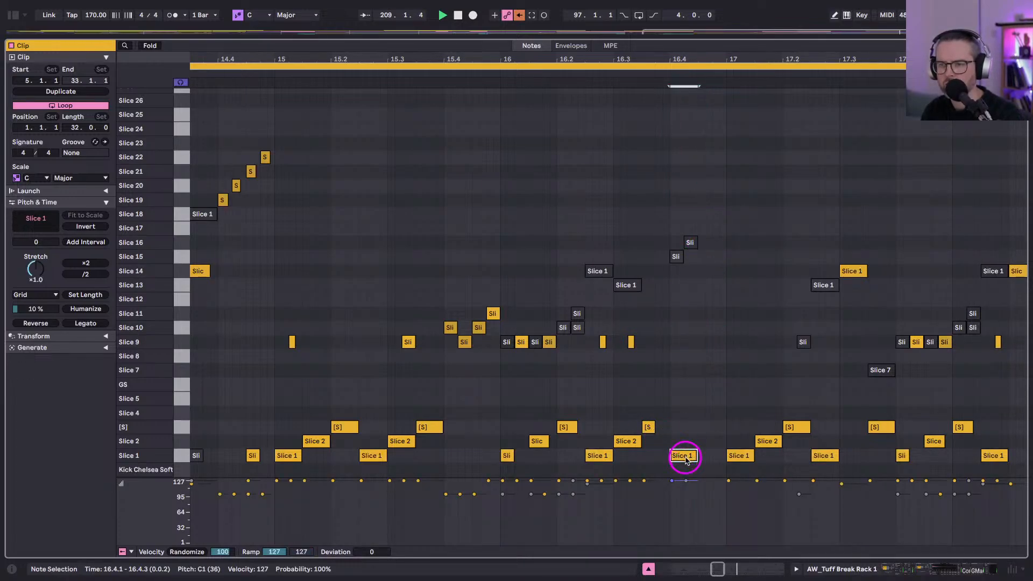
pyautogui.hotkey('ctrl', 'd')
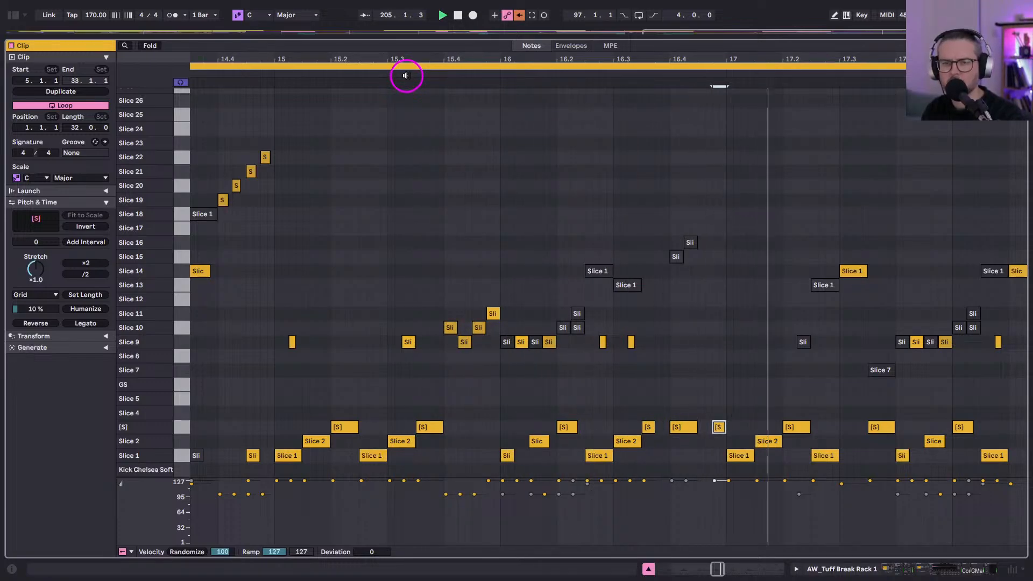
pyautogui.press('Up')
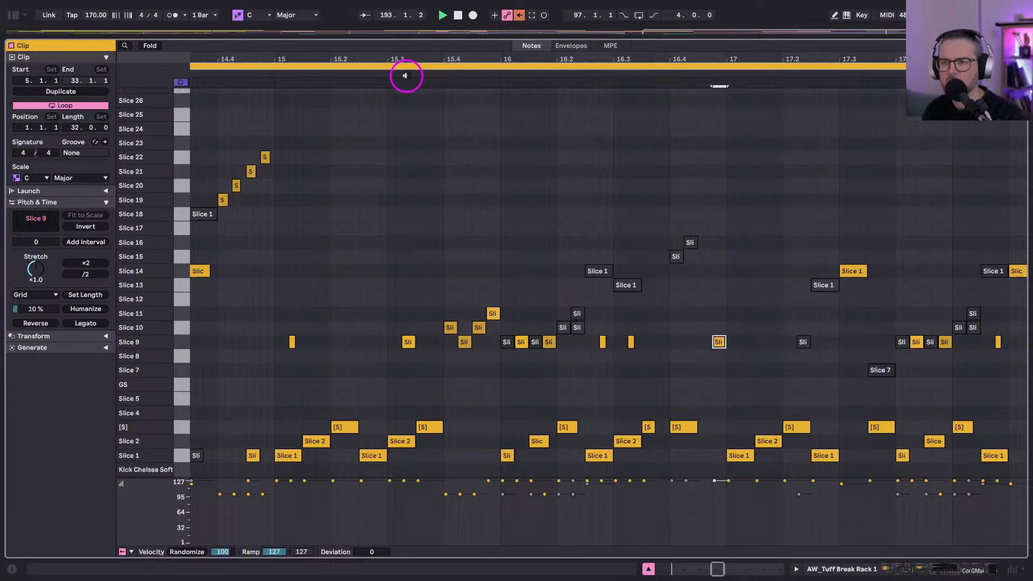
pyautogui.click(406, 75)
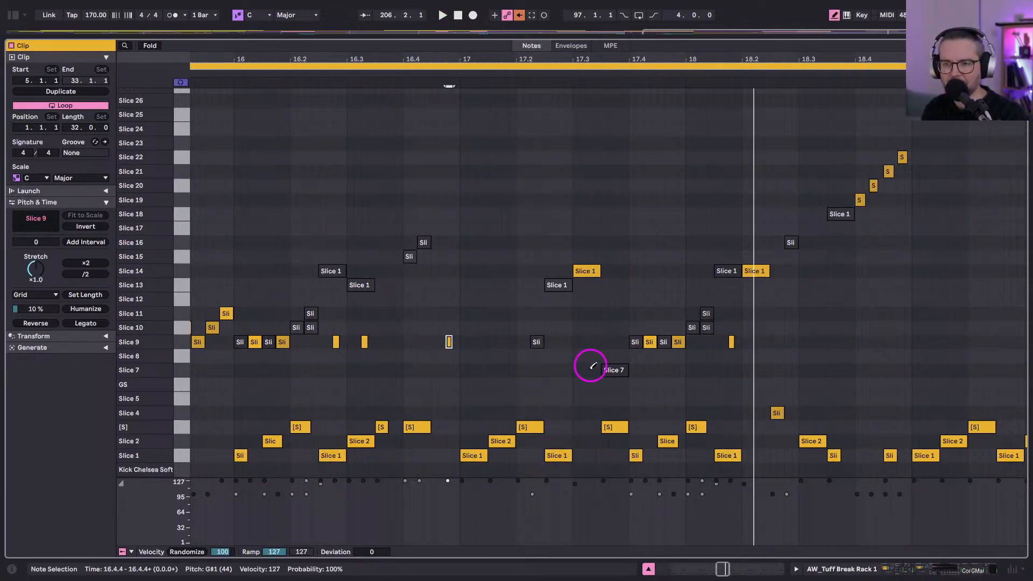
# Move the Slice 14 note at 17.3.1 to Slice 2, shorten the Slice 2 note before 17.2, and place short Slice 9 notes at 17.1.4 and 17.2.2.
pyautogui.click(583, 272)
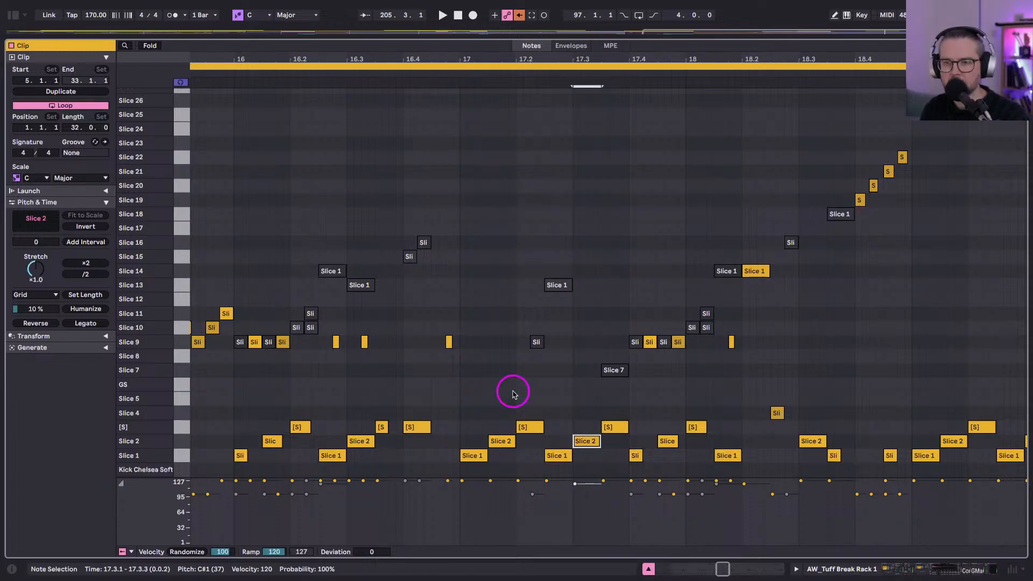
pyautogui.click(506, 342)
pyautogui.click(503, 438)
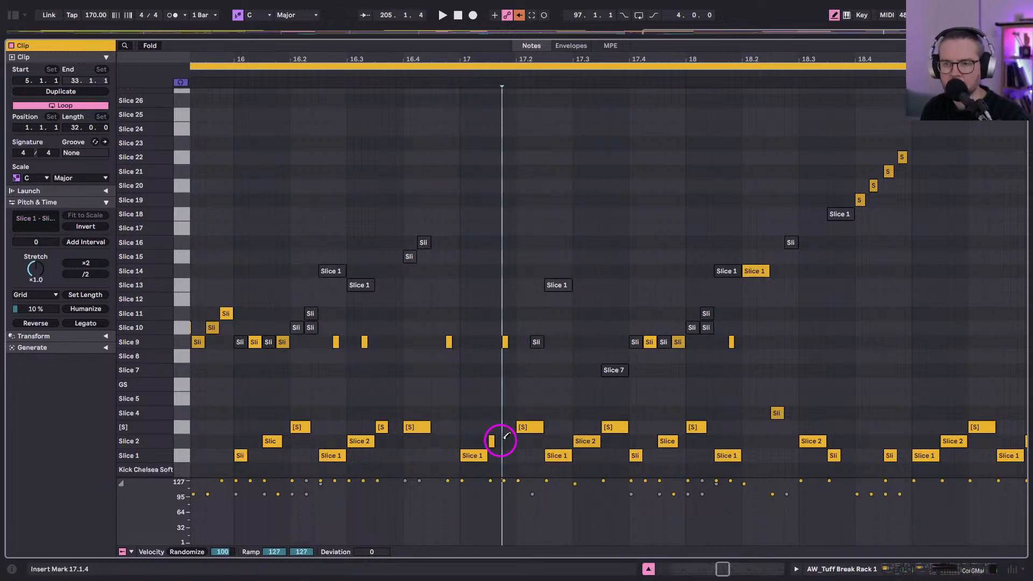
pyautogui.click(533, 342)
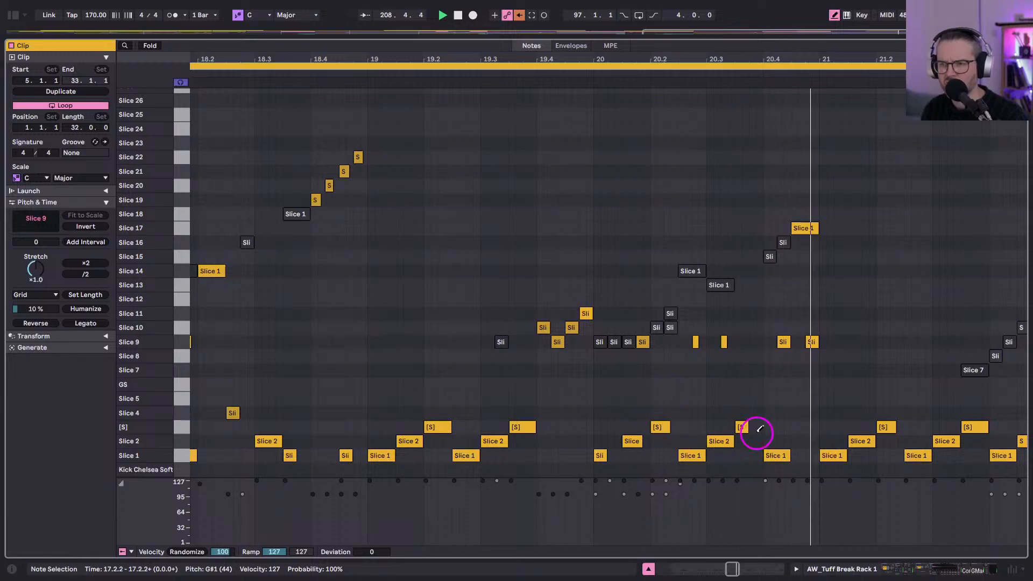
# Remove the Slice 9 and Slice 17 notes in beat 20.4 and put an extra Slice 1 note at 20.4.4.
pyautogui.click(781, 340)
pyautogui.press('b')
pyautogui.click(812, 342)
pyautogui.press('Delete')
pyautogui.click(676, 76)
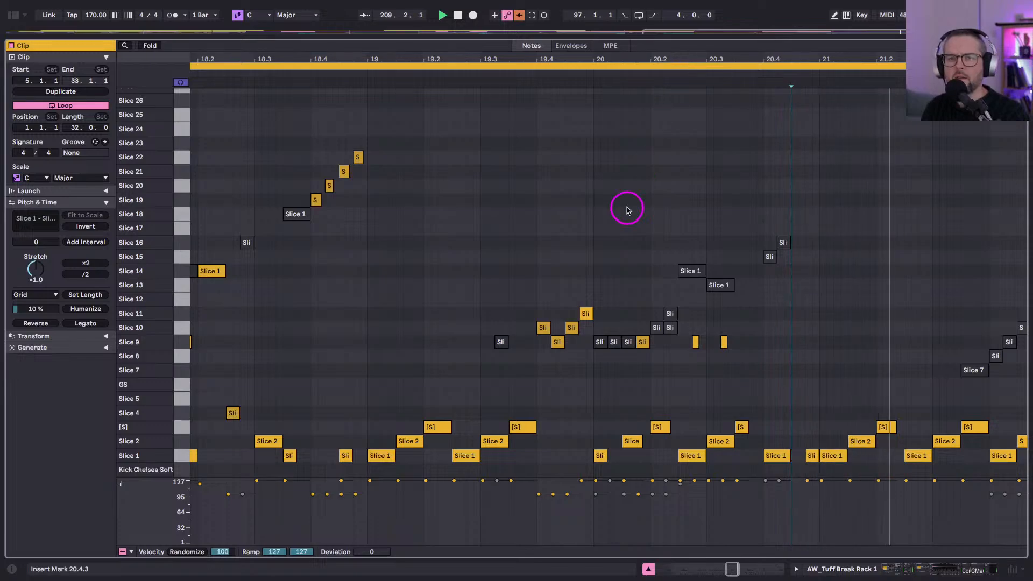
# Shift the extra Slice 1 note to 20.4.3 and add a short Slice 9 note at 20.3.4 while auditioning the fill.
pyautogui.click(774, 457)
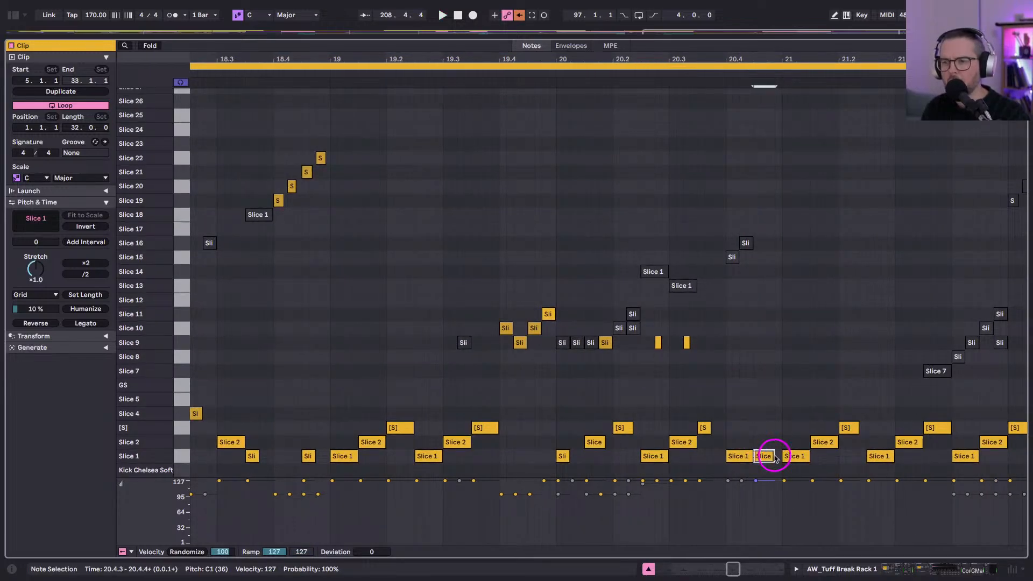
pyautogui.click(431, 76)
pyautogui.moveTo(751, 456); pyautogui.dragTo(746, 457)
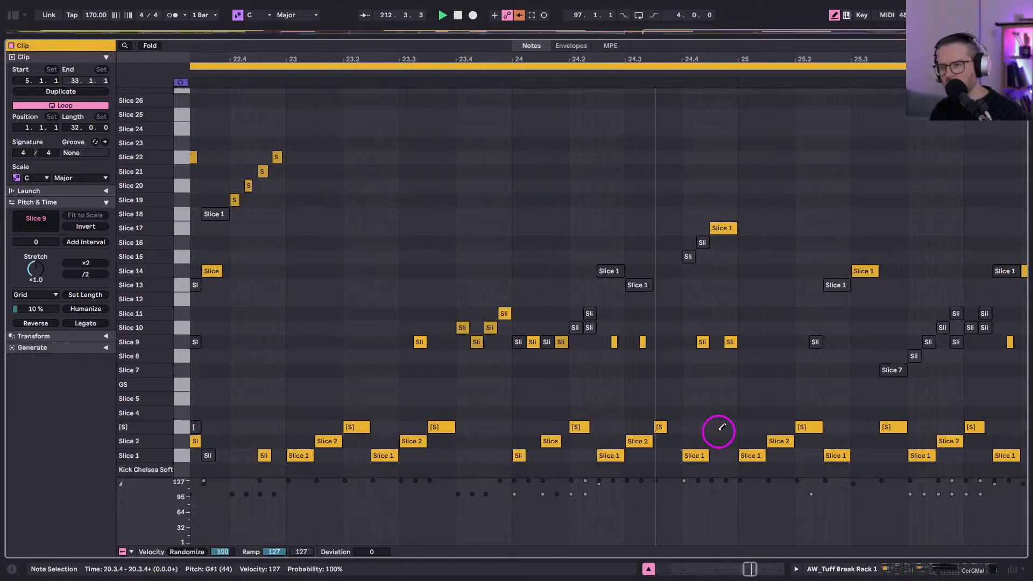
# Remove the Slice 9 notes and the Slice 17 note in beat 24.4.
pyautogui.click(729, 343)
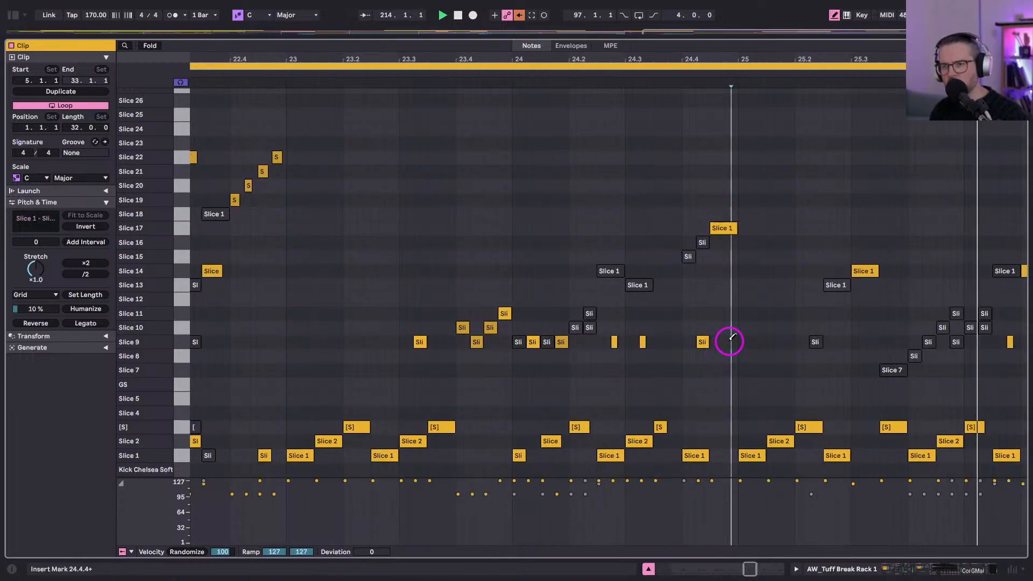
pyautogui.click(719, 230)
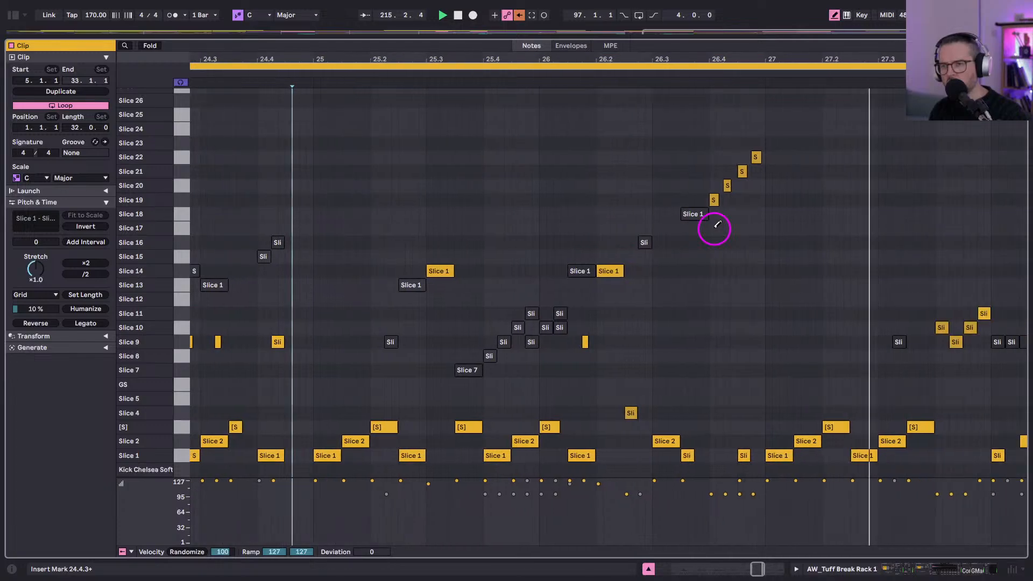
pyautogui.click(275, 342)
# Extend the 2-Sines By The Sea 5 clip at bar 201 to bar 225, matching the end of the bass clip.
pyautogui.hotkey('shift', 'Tab')
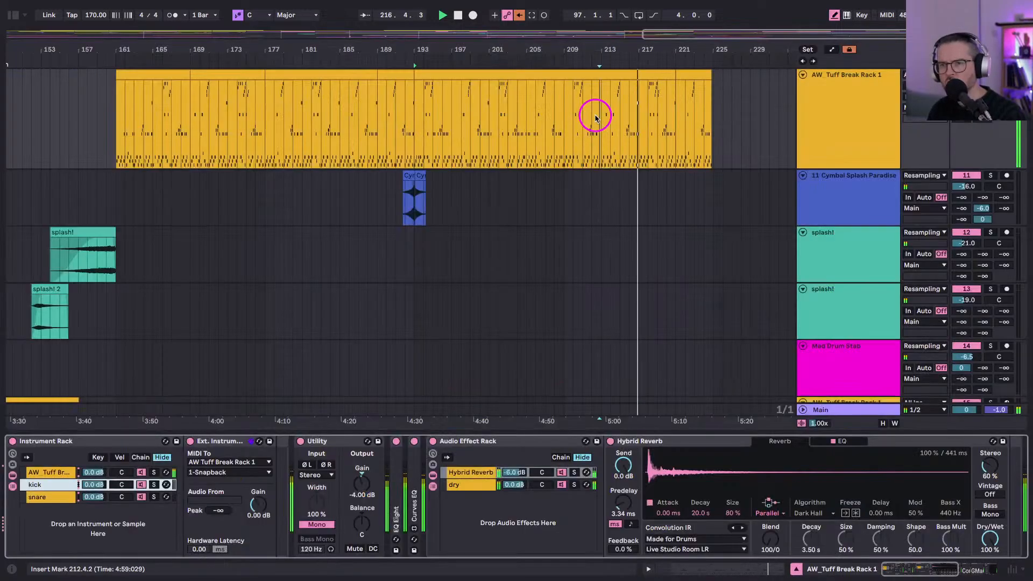
pyautogui.scroll(10, 595, 110)
pyautogui.click(469, 107)
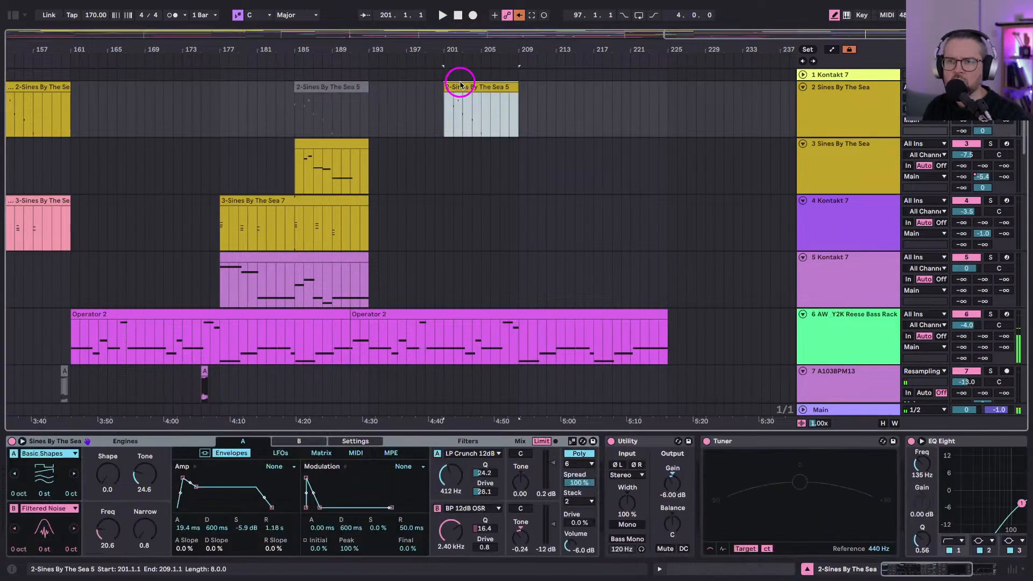
pyautogui.moveTo(517, 89); pyautogui.dragTo(669, 97)
pyautogui.click(459, 131)
# Copy the eight-bar melodic clip at bar 185 on track 3 Sines By The Sea to bar 209.
pyautogui.click(317, 143)
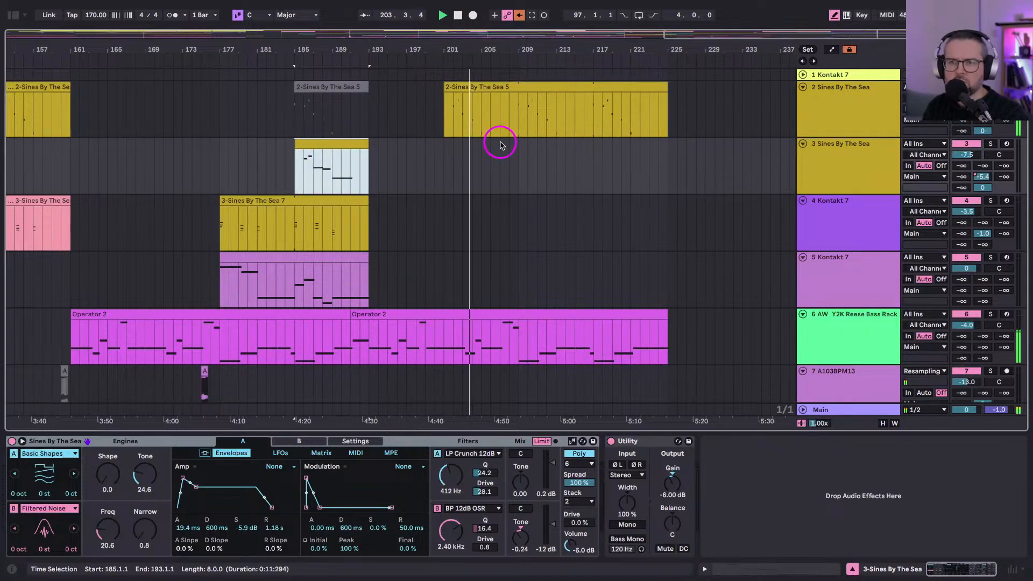
pyautogui.hscroll(-5, 498, 141)
pyautogui.click(618, 166)
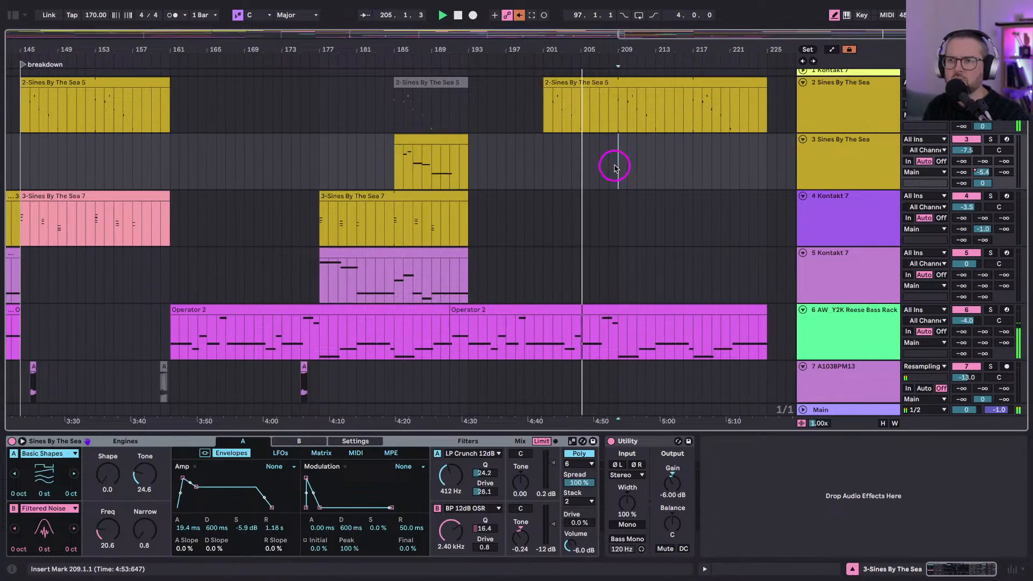
pyautogui.hscroll(3, 617, 166)
pyautogui.hotkey('ctrl', 'v')
# Open the Operator 2 bass clip at bar 161 for note editing and shorten its F2 note at 33.1.1 to two bars.
pyautogui.scroll(-4, 604, 293)
pyautogui.moveTo(544, 32); pyautogui.dragTo(591, 43)
pyautogui.click(445, 211)
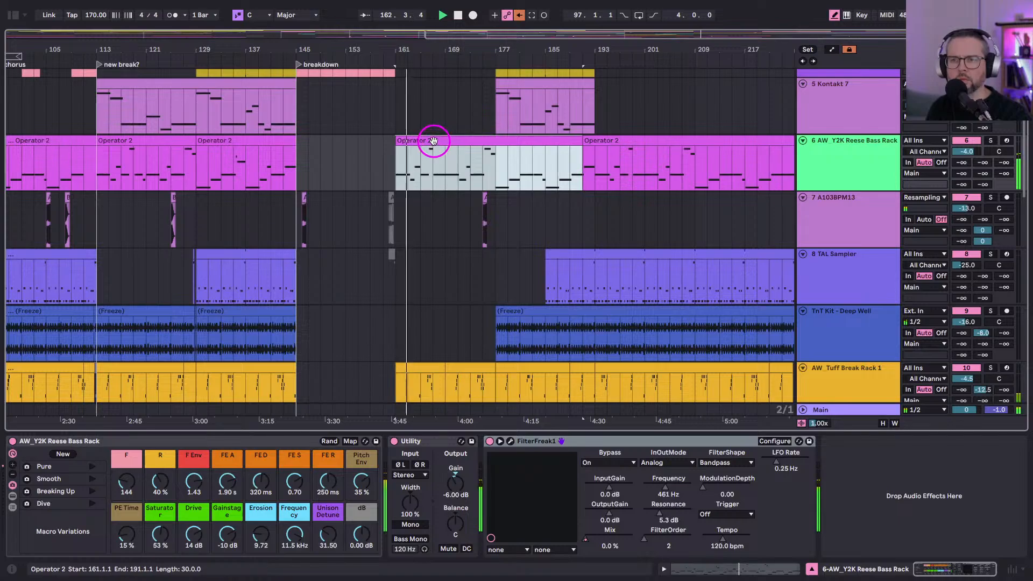
pyautogui.doubleClick(432, 143)
pyautogui.moveTo(118, 176); pyautogui.dragTo(166, 249)
pyautogui.click(235, 93)
pyautogui.moveTo(247, 58); pyautogui.dragTo(247, 70)
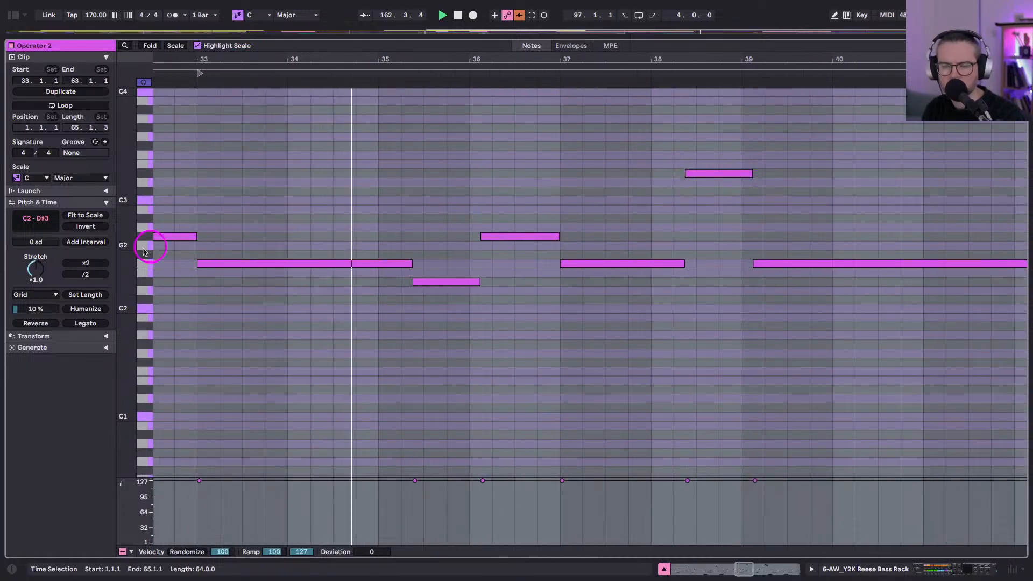
pyautogui.moveTo(132, 254)
pyautogui.mouseDown()
pyautogui.moveTo(135, 242)
pyautogui.moveTo(137, 256)
pyautogui.mouseUp()
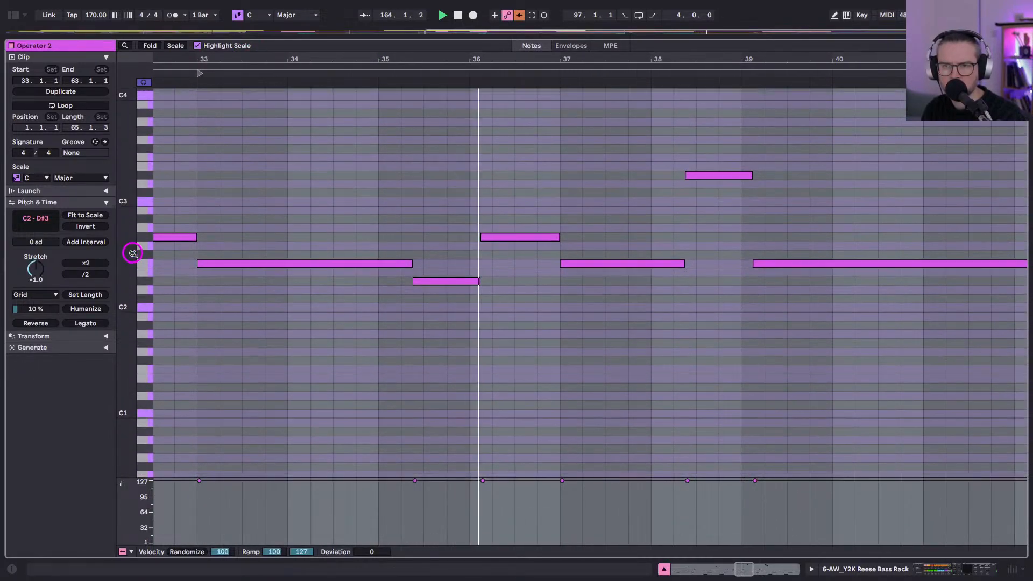
pyautogui.moveTo(411, 262); pyautogui.dragTo(376, 267)
pyautogui.press('space')
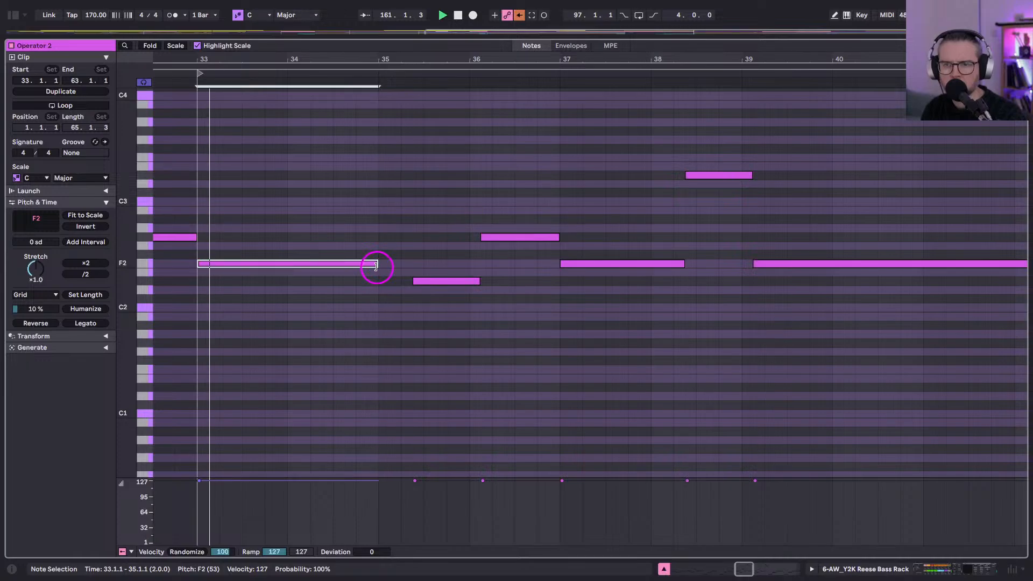
# Duplicate the F2 note to 35.1.1 and shorten the copy to two beats.
pyautogui.hotkey('ctrl', 'd')
pyautogui.hotkey('shift', 'Left')
pyautogui.hotkey('shift', 'Left')
pyautogui.hotkey('shift', 'Left')
pyautogui.hotkey('shift', 'Left')
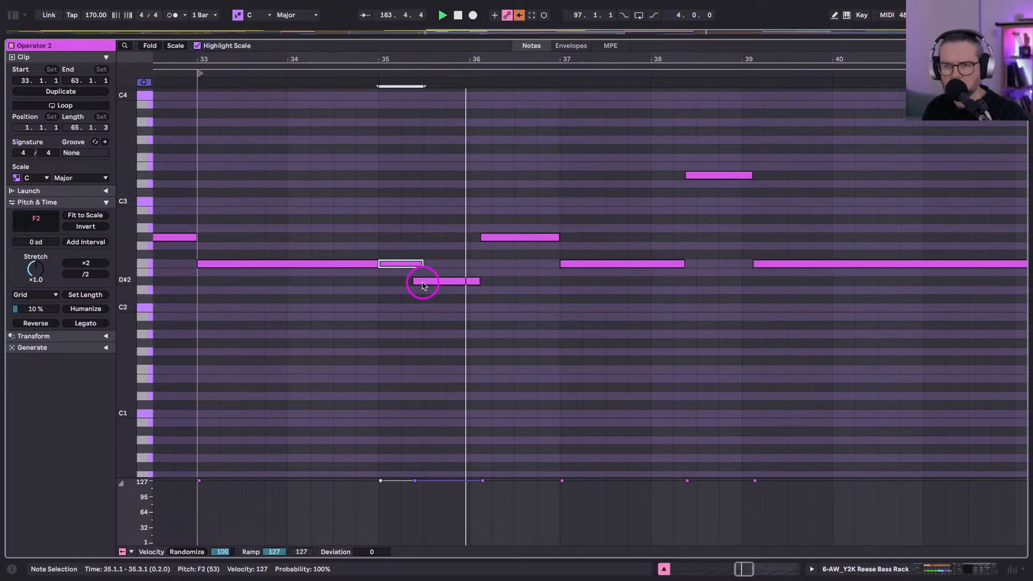
# Lower the bass note at 36.1.3 to D#2.
pyautogui.click(488, 241)
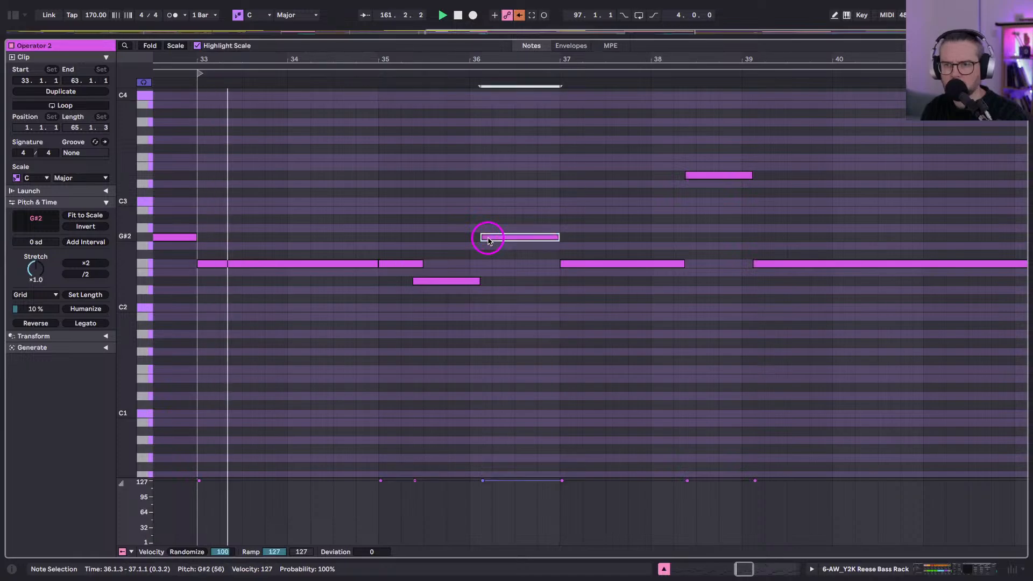
pyautogui.press('Down')
pyautogui.press('Down')
pyautogui.press('Down')
pyautogui.press('Down')
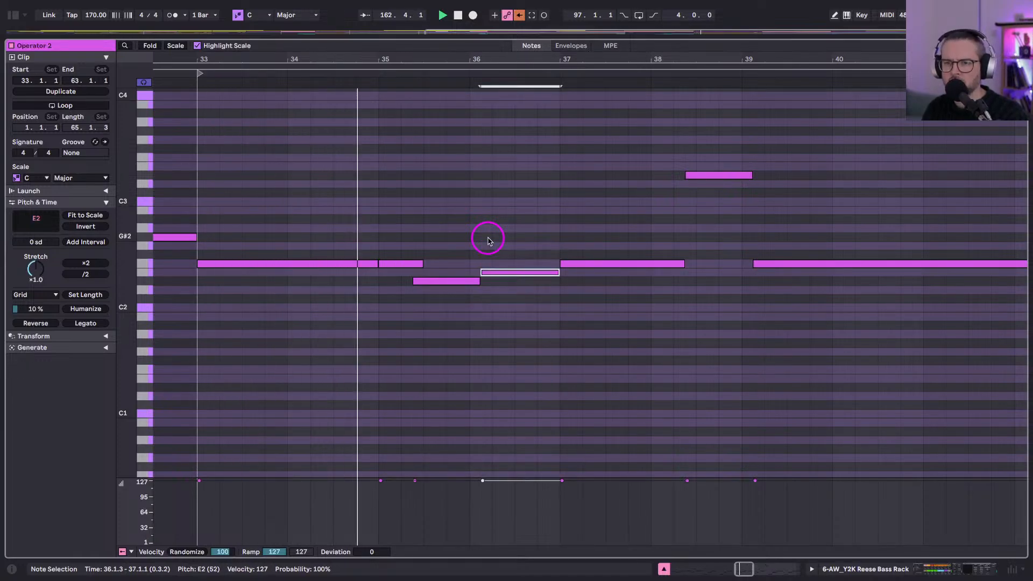
pyautogui.press('Down')
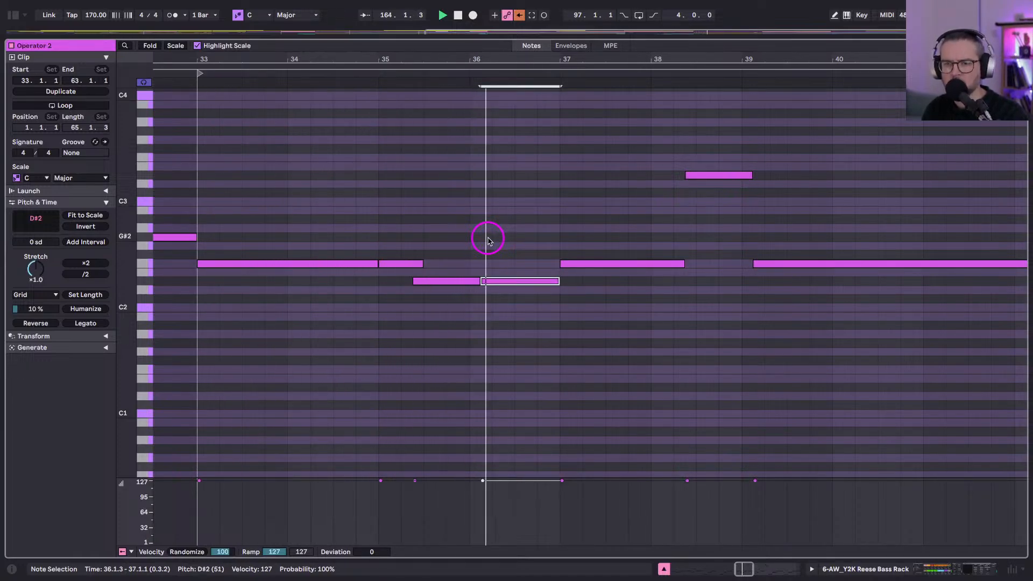
# Add a two-beat F2 note at 37.4.1 and trim the F2 note at 37.1.1 to end at 37.3.4.
pyautogui.scroll(2, 488, 241)
pyautogui.hscroll(5, 493, 247)
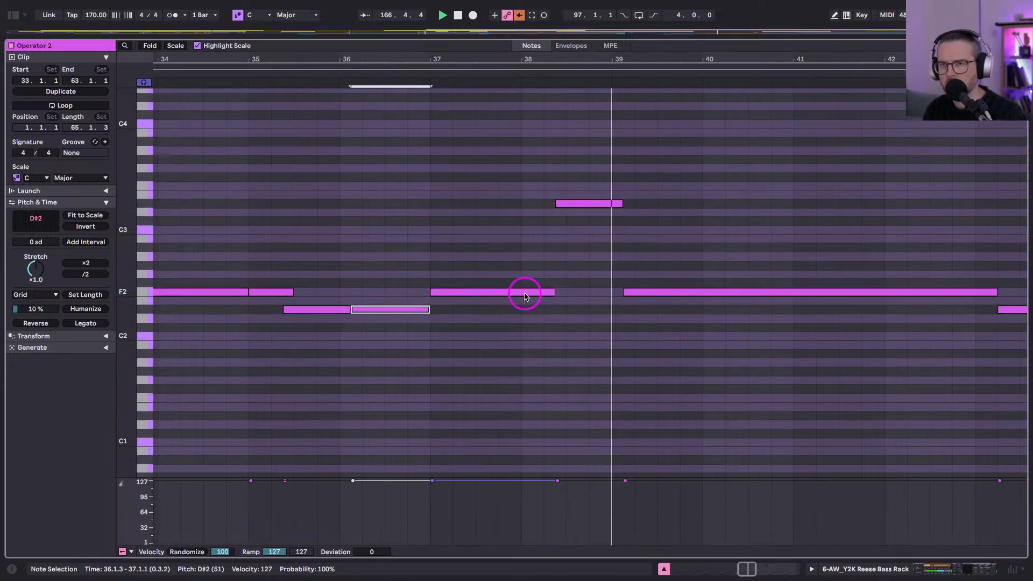
pyautogui.press('b')
pyautogui.click(505, 291)
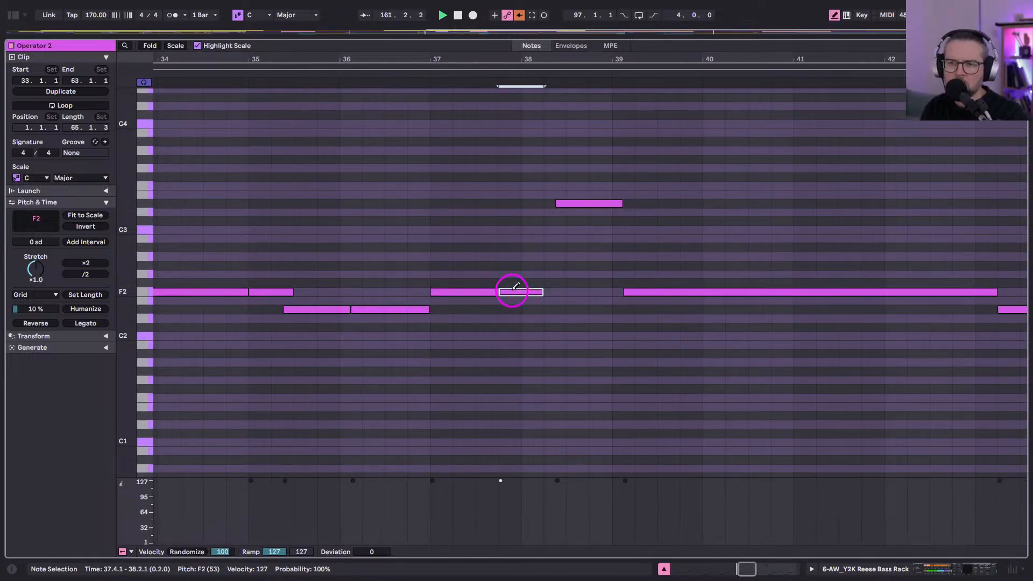
pyautogui.hscroll(-1, 458, 253)
pyautogui.press('b')
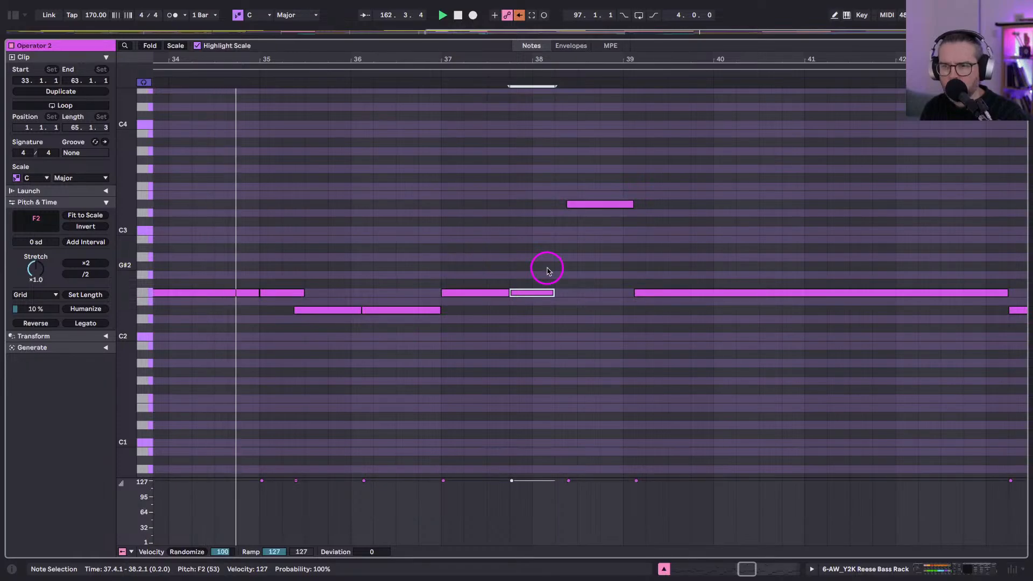
pyautogui.moveTo(509, 293); pyautogui.dragTo(491, 293)
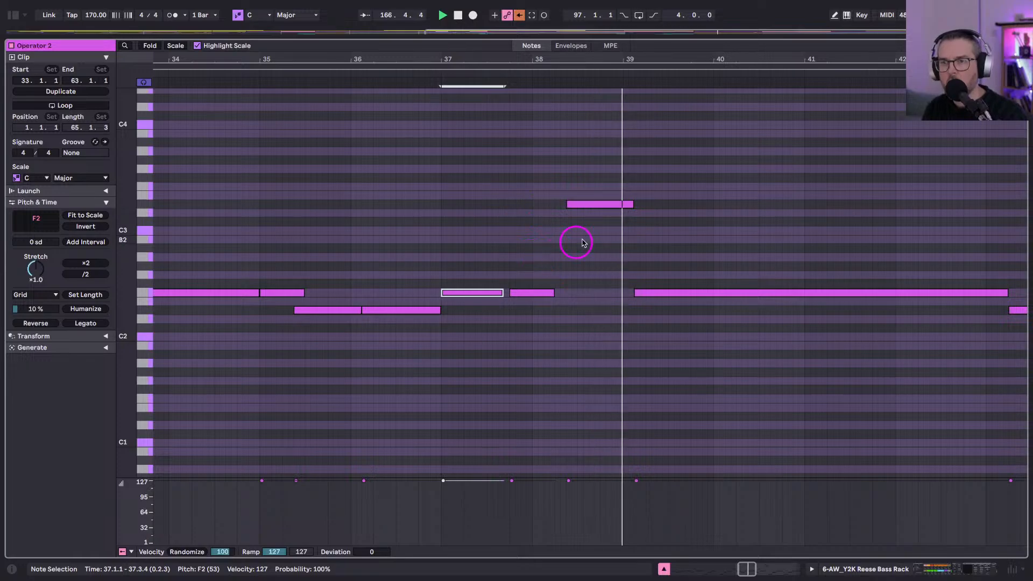
# Cut the long F2 note in bar 39 short before bar 40 and draw a new F2 note from 40.1.1 to 43.1.4.
pyautogui.click(565, 293)
pyautogui.press('space')
pyautogui.click(570, 290)
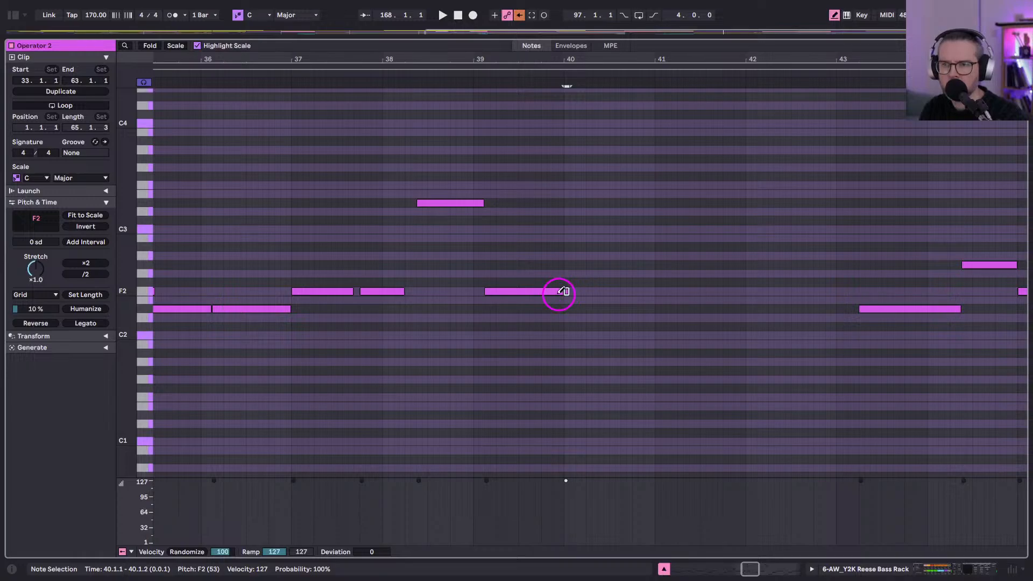
pyautogui.click(560, 291)
pyautogui.moveTo(569, 290); pyautogui.dragTo(857, 292)
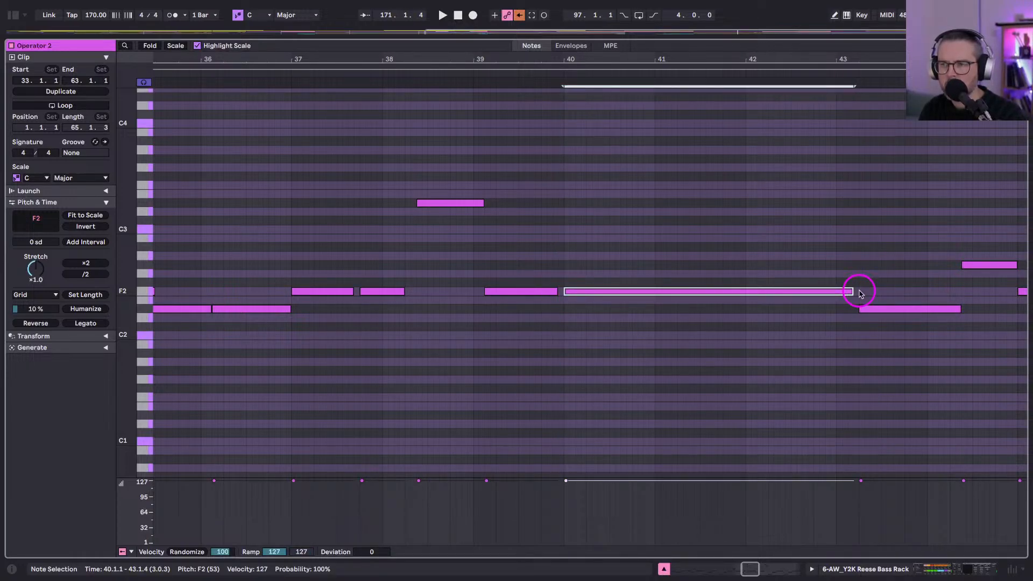
# Trim the F2 notes at 33.1.1 and 35.1.1 to end at 34.4.4 and 35.2.2, and the D#2 notes to 36.1.2 and 36.4.4.
pyautogui.press('space')
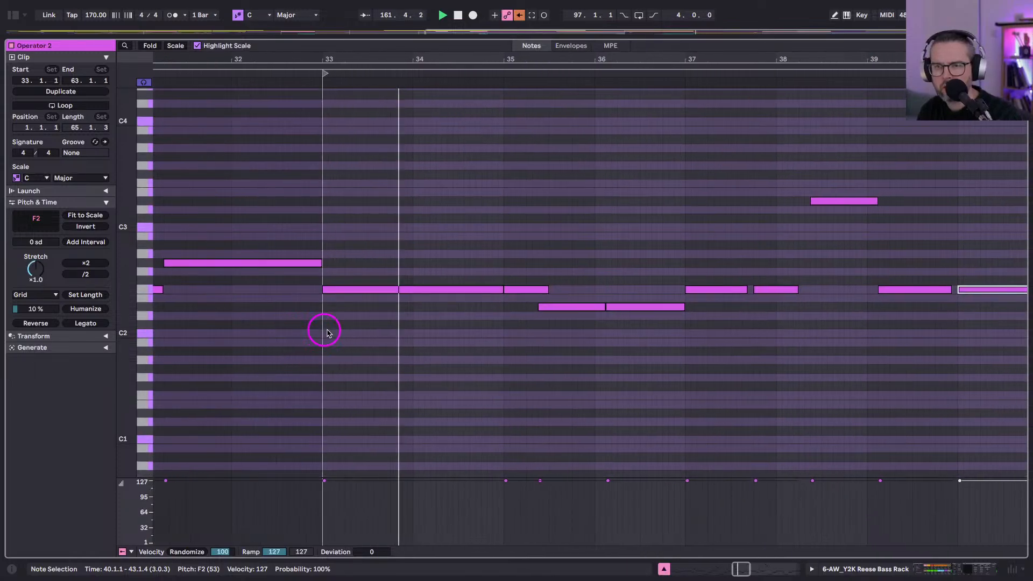
pyautogui.click(483, 291)
pyautogui.hotkey('ctrl', 'l')
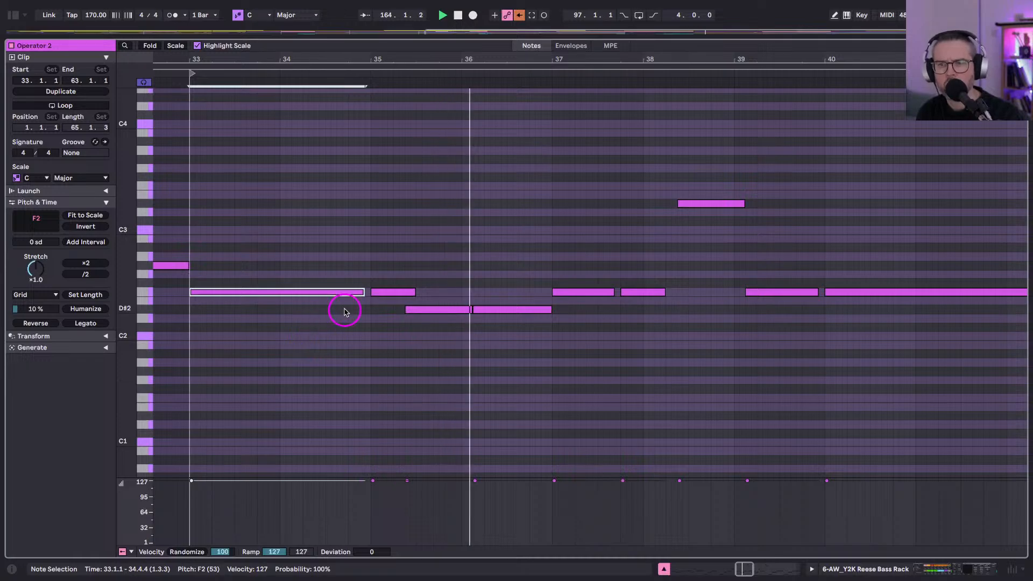
pyautogui.click(393, 293)
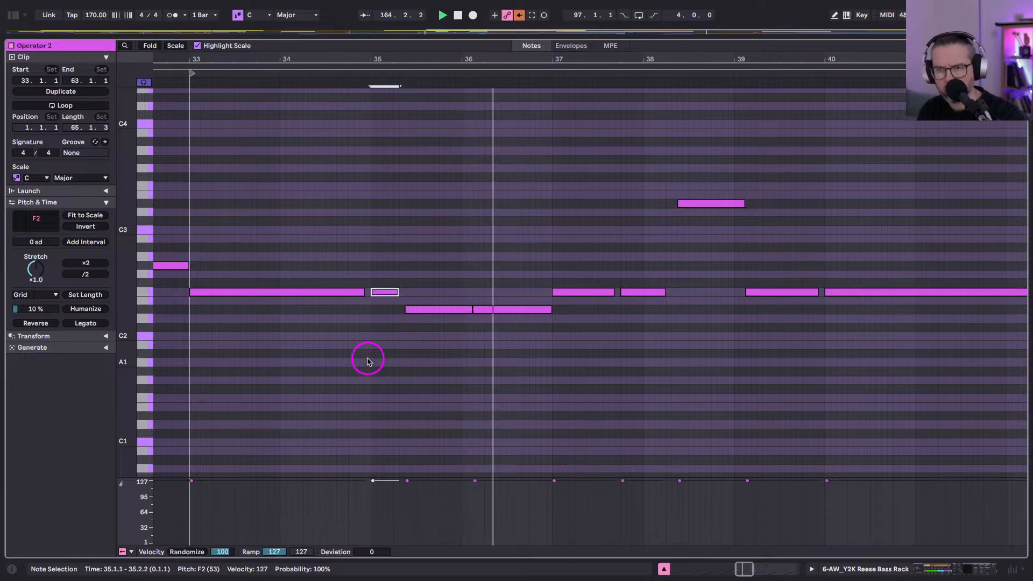
pyautogui.click(458, 311)
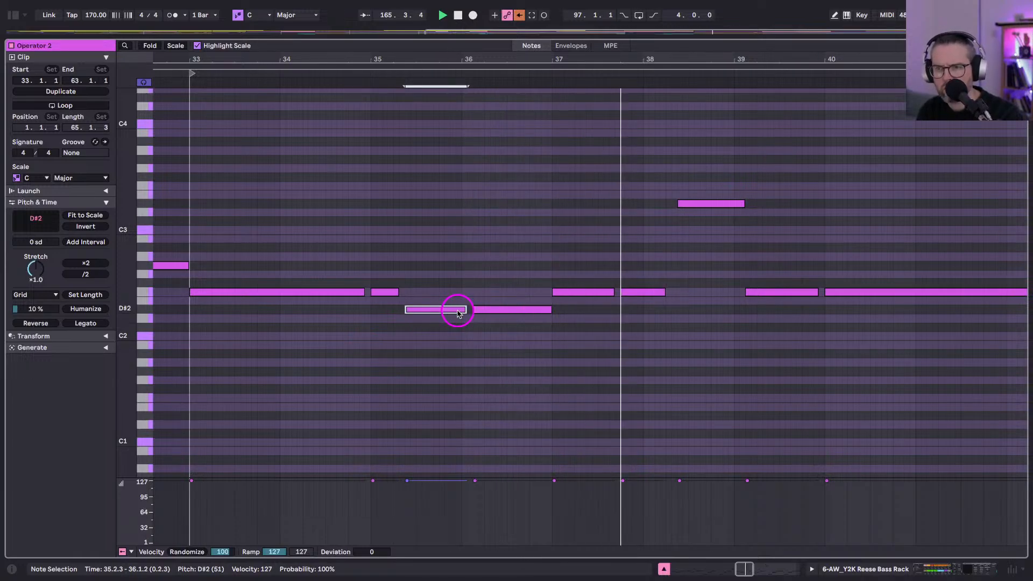
pyautogui.click(529, 314)
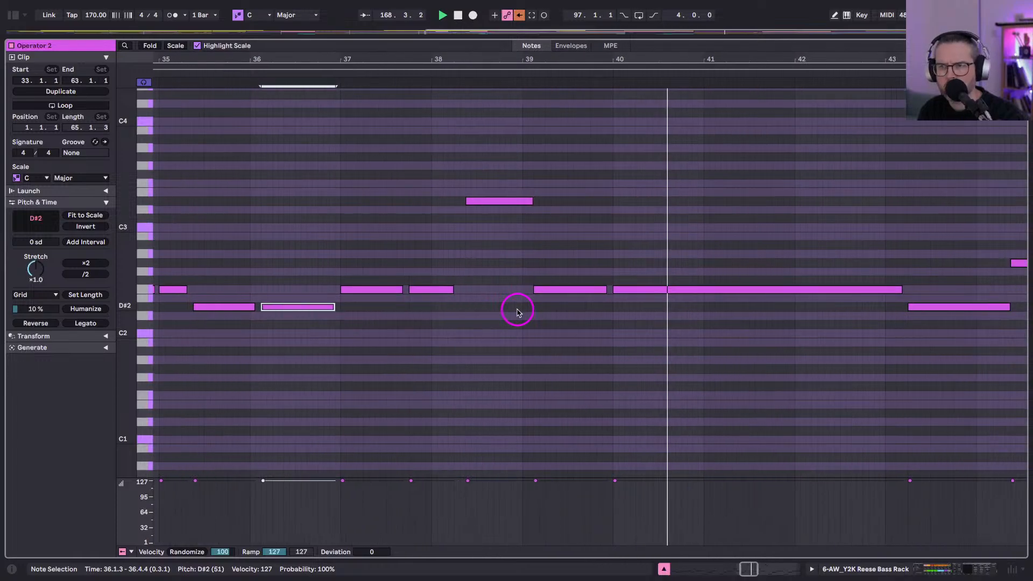
# Shorten the F2 note at 40.1.1 to end before bar 41 and duplicate it at 41.1.1, extended to 43.1.4.
pyautogui.click(676, 293)
pyautogui.moveTo(874, 288); pyautogui.dragTo(652, 284)
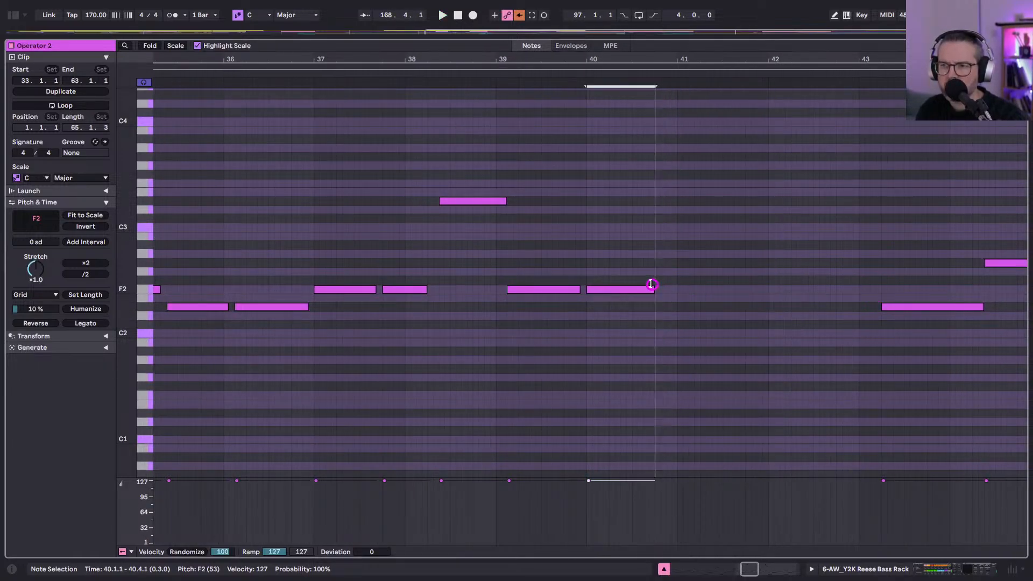
pyautogui.hotkey('ctrl', 'd')
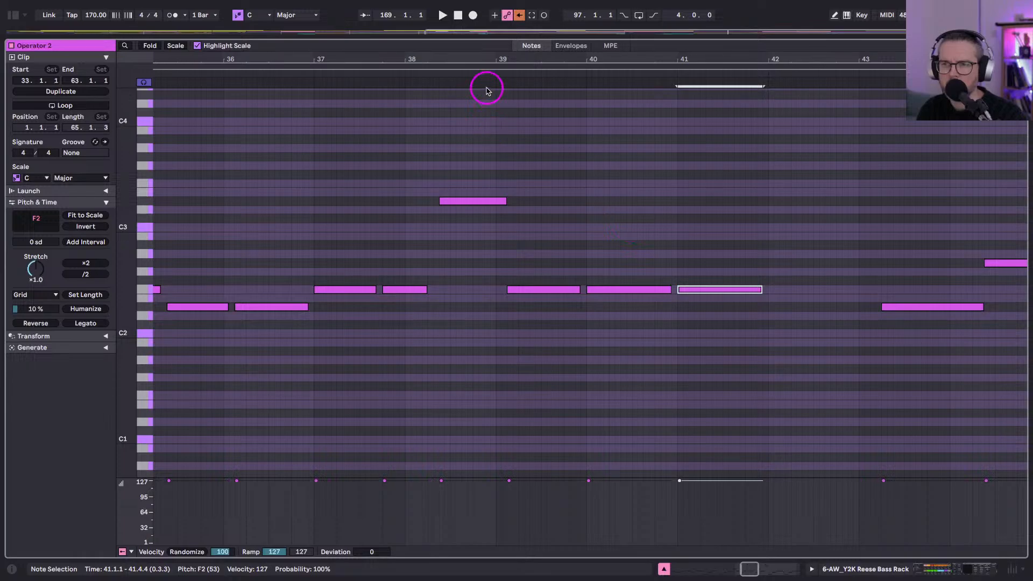
pyautogui.hotkey('shift', 'Right')
pyautogui.hotkey('shift', 'Right')
pyautogui.hotkey('shift', 'Right')
pyautogui.hotkey('shift', 'Right')
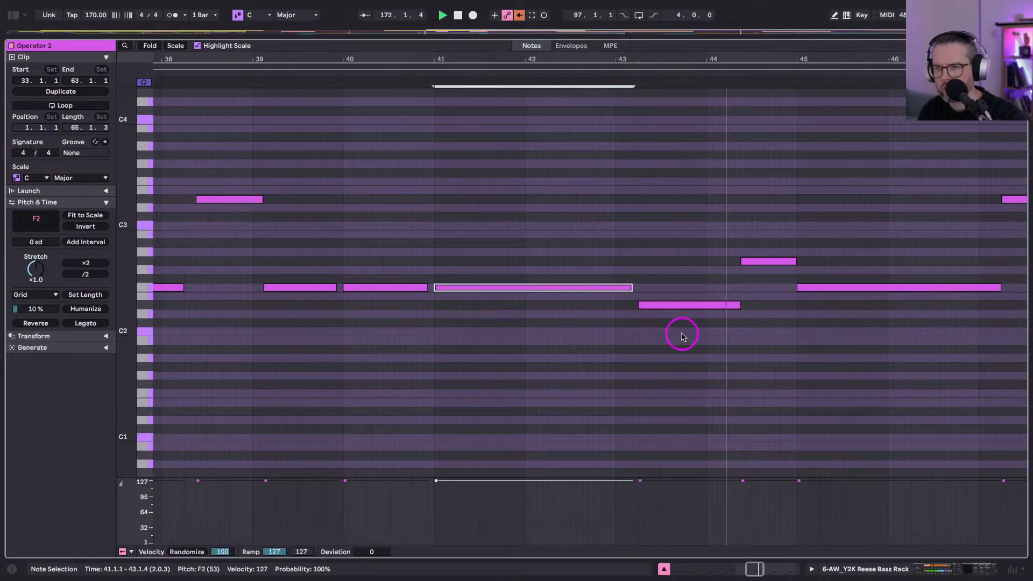
# Move the D#2 note in bar 43 to start at 43.1.1 and end the preceding F2 note at 42.4.4.
pyautogui.click(672, 313)
pyautogui.click(664, 305)
pyautogui.press('Left')
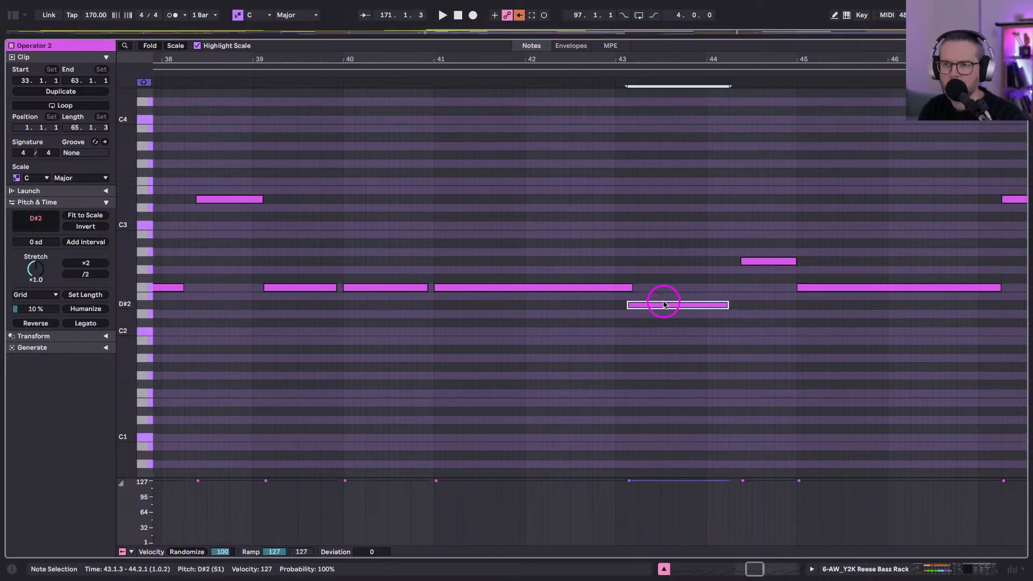
pyautogui.click(616, 289)
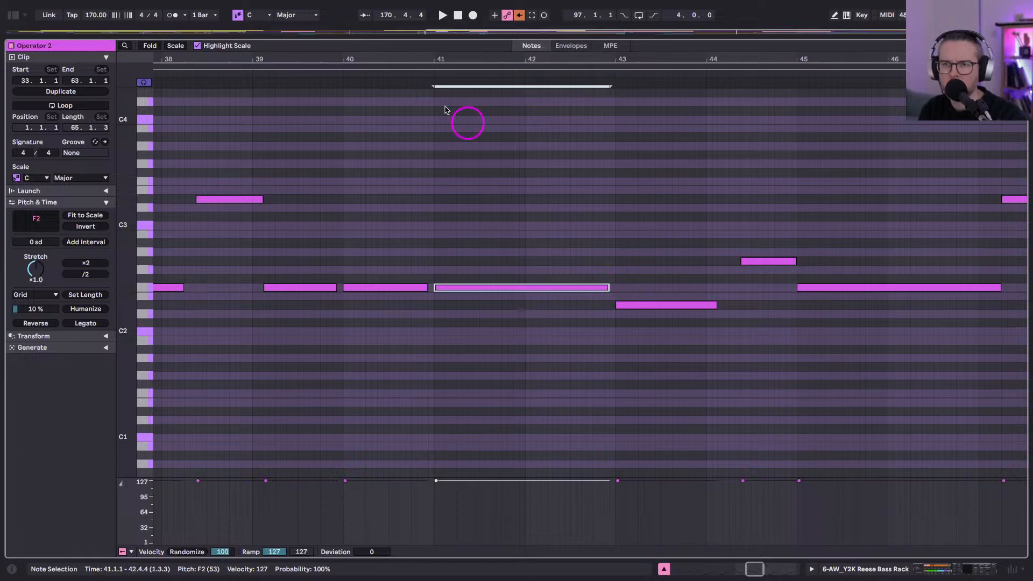
# Lengthen the D#2 note at 43.1.1 to end at 44.2.2.
pyautogui.click(679, 305)
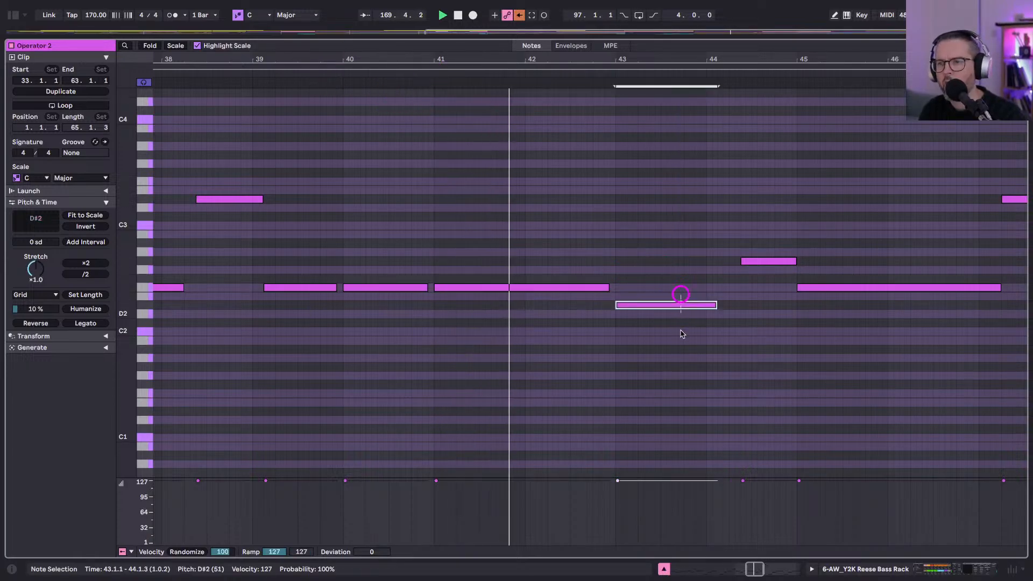
pyautogui.hotkey('shift', 'Right')
pyautogui.hotkey('shift', 'Left')
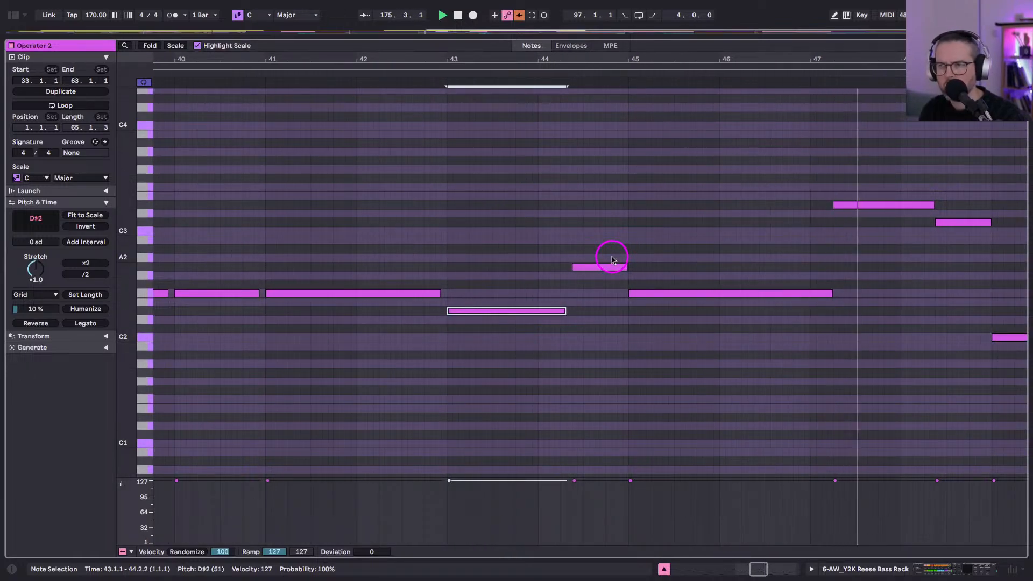
# Change the pitch of the bass note at 48.2.3 to F3.
pyautogui.moveTo(868, 235); pyautogui.dragTo(876, 273)
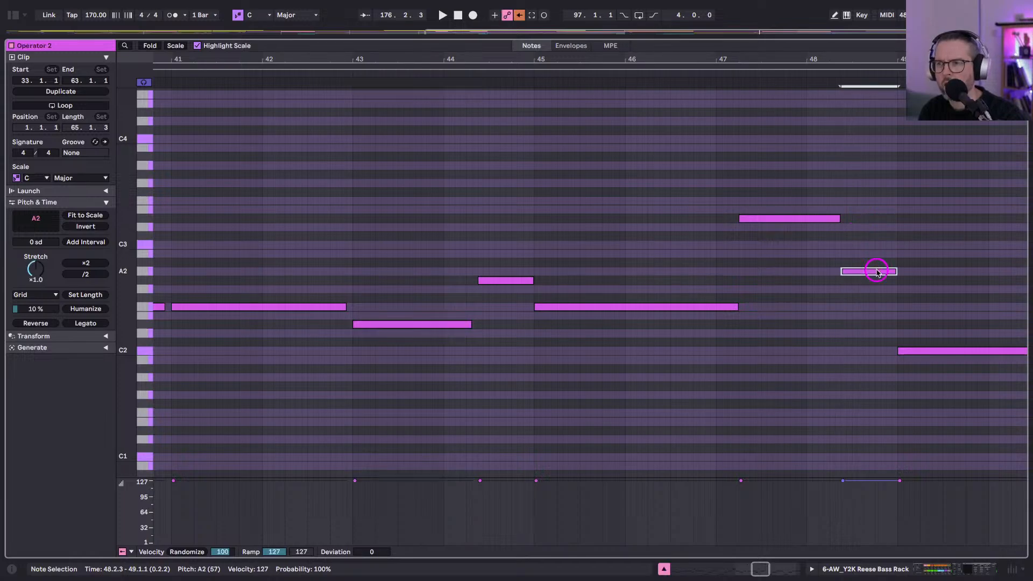
pyautogui.press('Up')
pyautogui.press('Up')
pyautogui.press('Up')
pyautogui.press('Up')
pyautogui.press('Up')
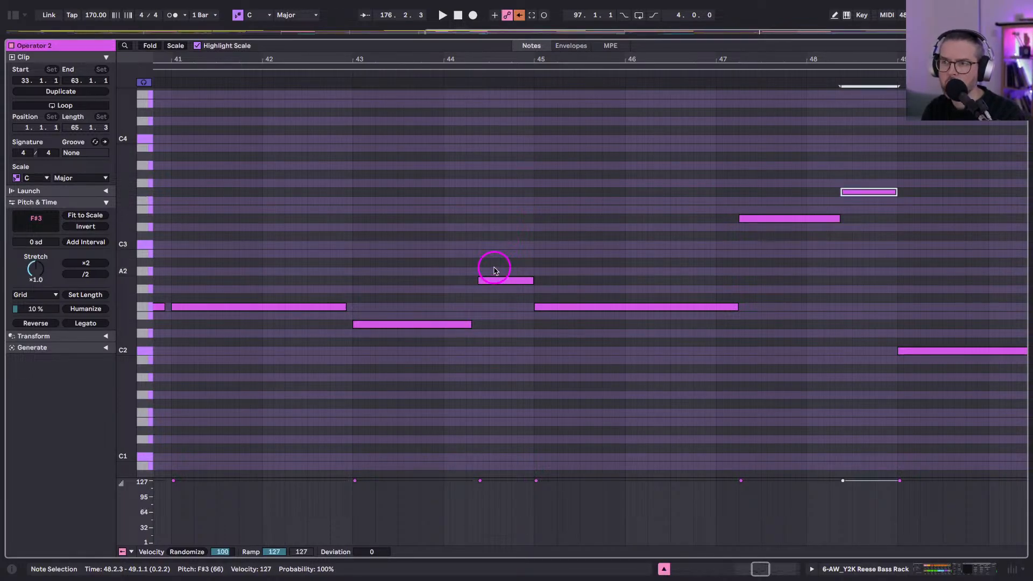
pyautogui.press('Down')
pyautogui.press('Down')
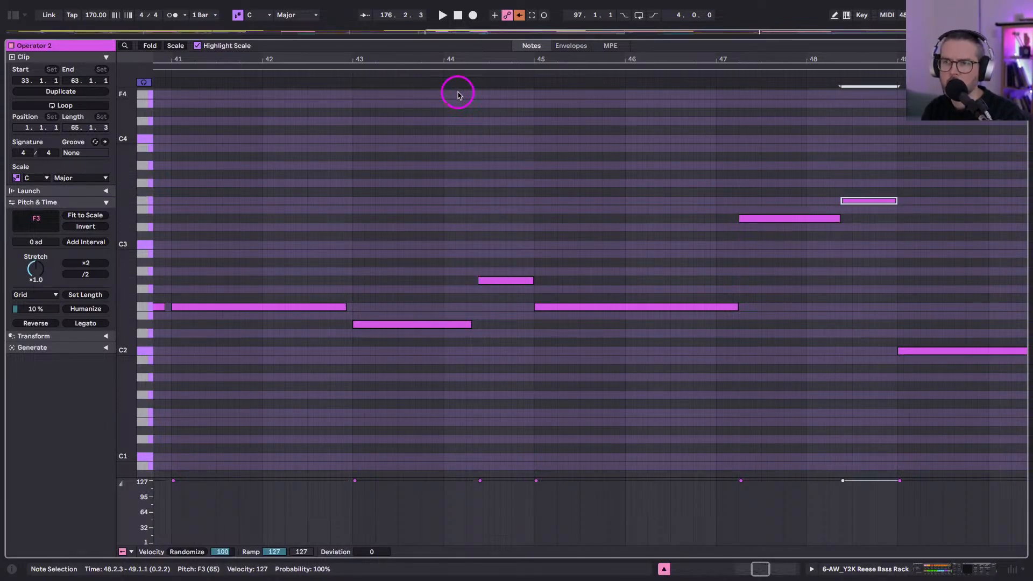
# Audition from bar 44, trim the G#2 note to end just before bar 45, and end the F2 note at 45.1.1 at 47.1.4.
pyautogui.click(442, 74)
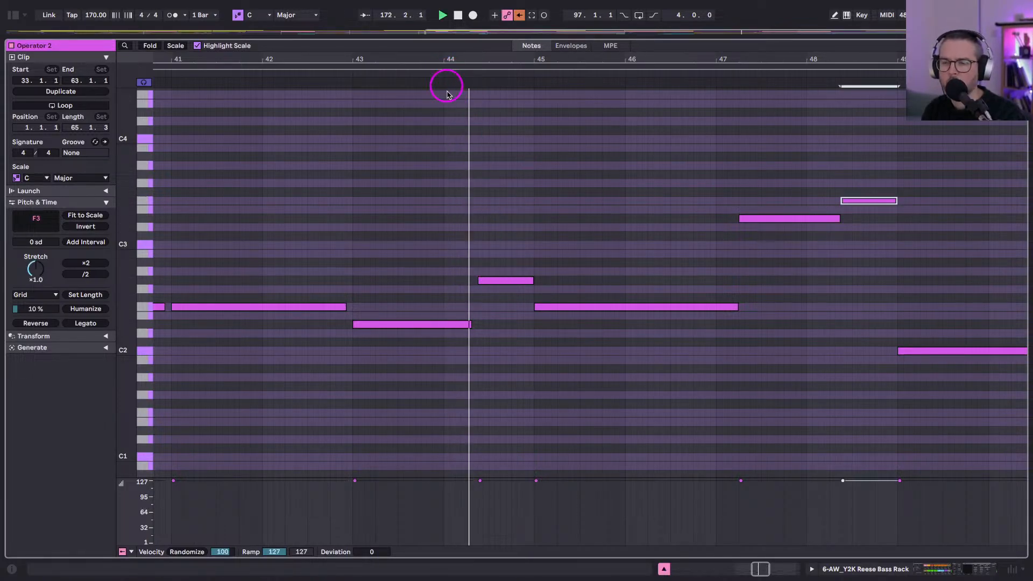
pyautogui.click(507, 282)
pyautogui.click(672, 306)
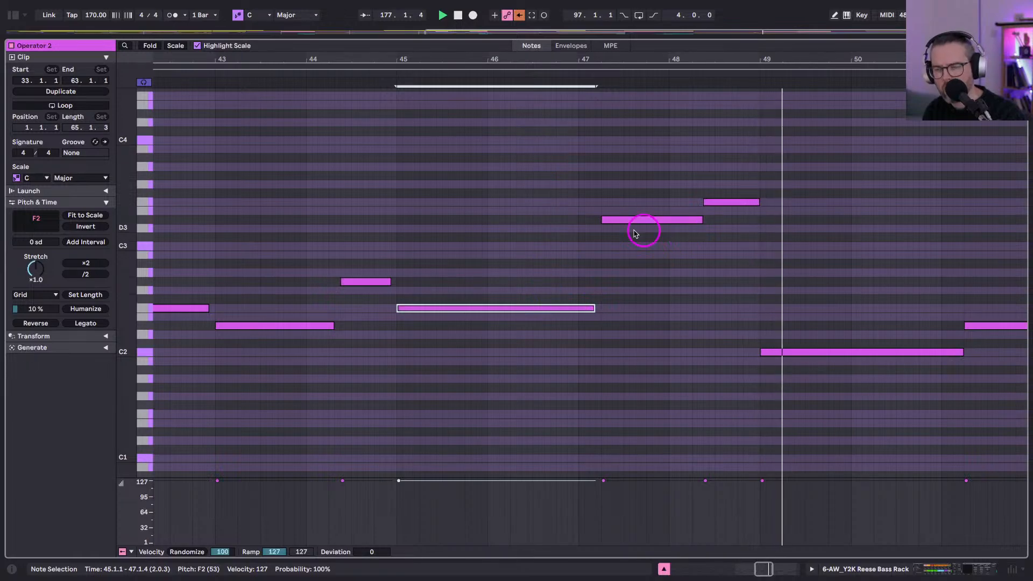
# Raise the bass note at 48.2.3 to G#3 and audition the phrase from bar 46.
pyautogui.hscroll(2, 617, 242)
pyautogui.click(563, 199)
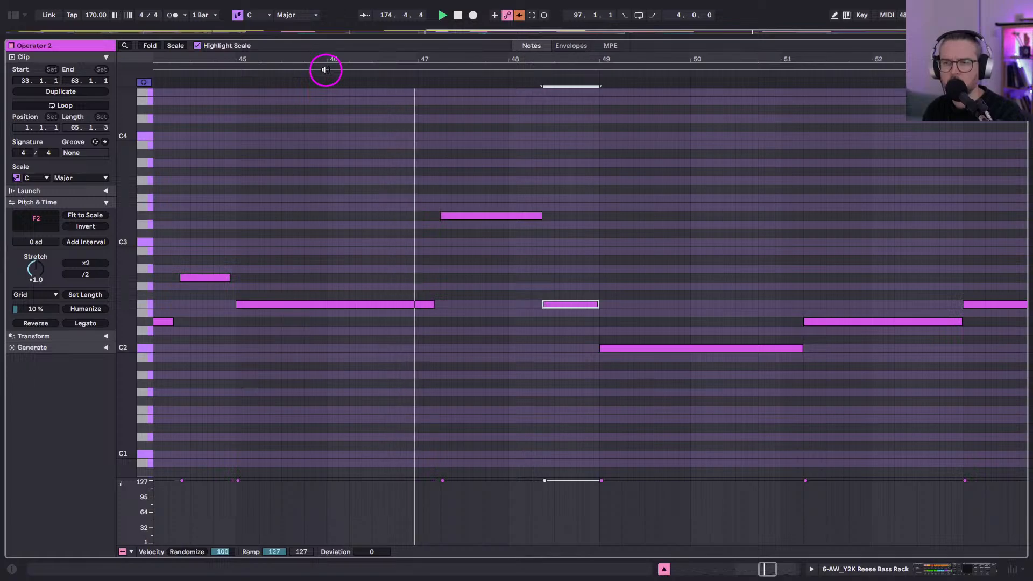
pyautogui.press('Up')
pyautogui.hotkey('shift', 'Up')
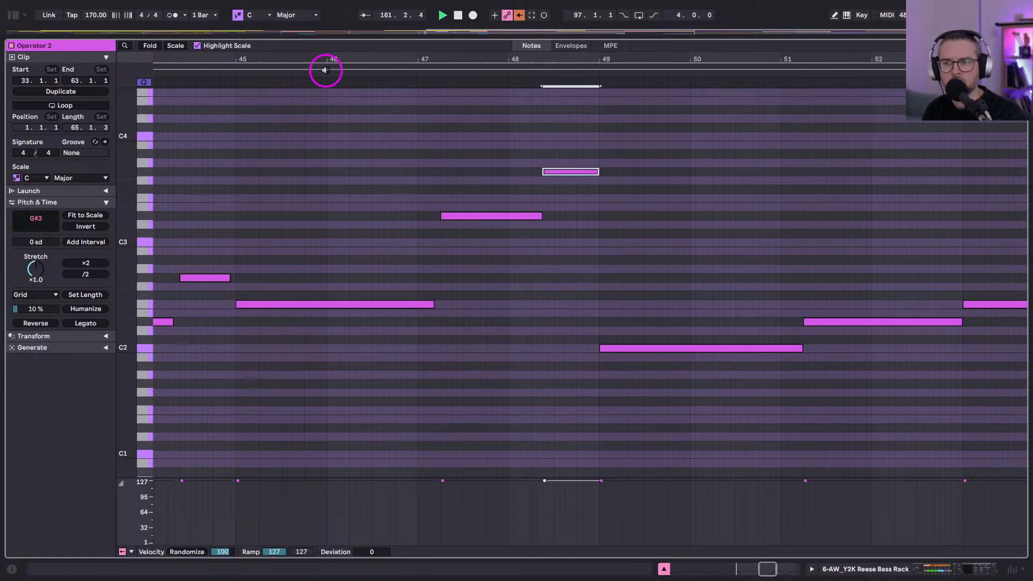
pyautogui.click(325, 70)
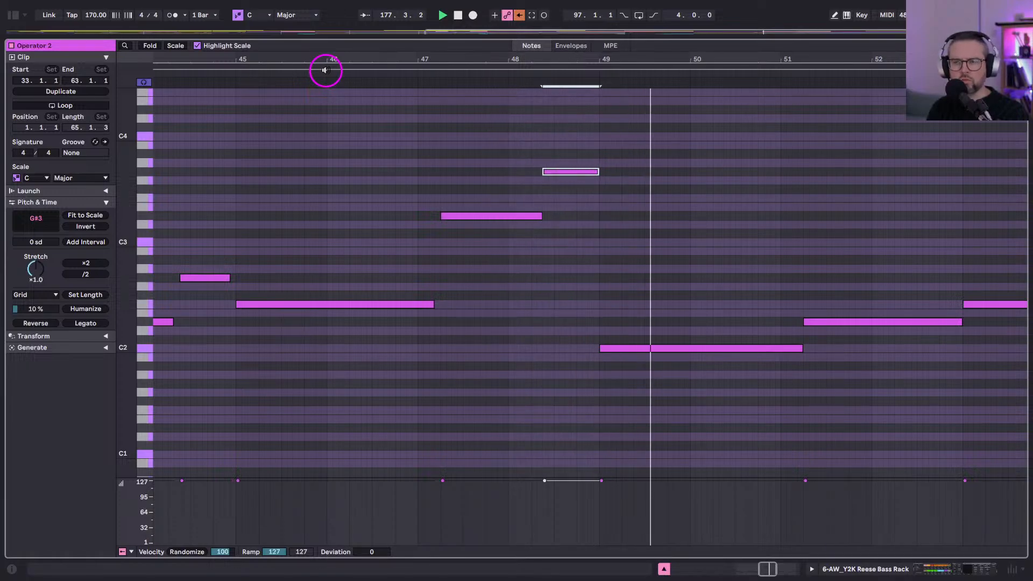
pyautogui.hscroll(5, 554, 176)
pyautogui.press('space')
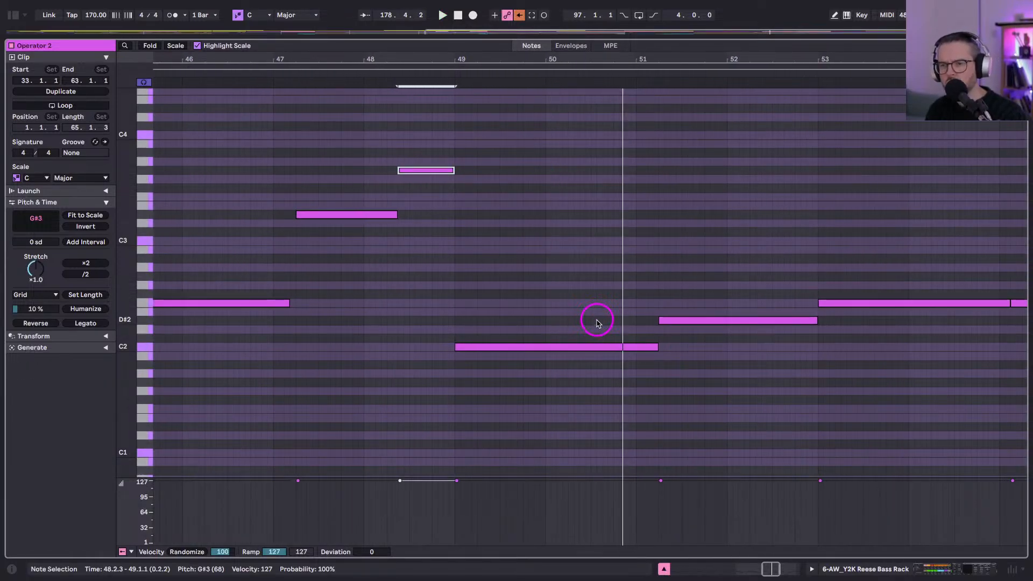
# Shorten the C2 note at 49.1.1 so that it ends at 50.2.4.
pyautogui.click(592, 315)
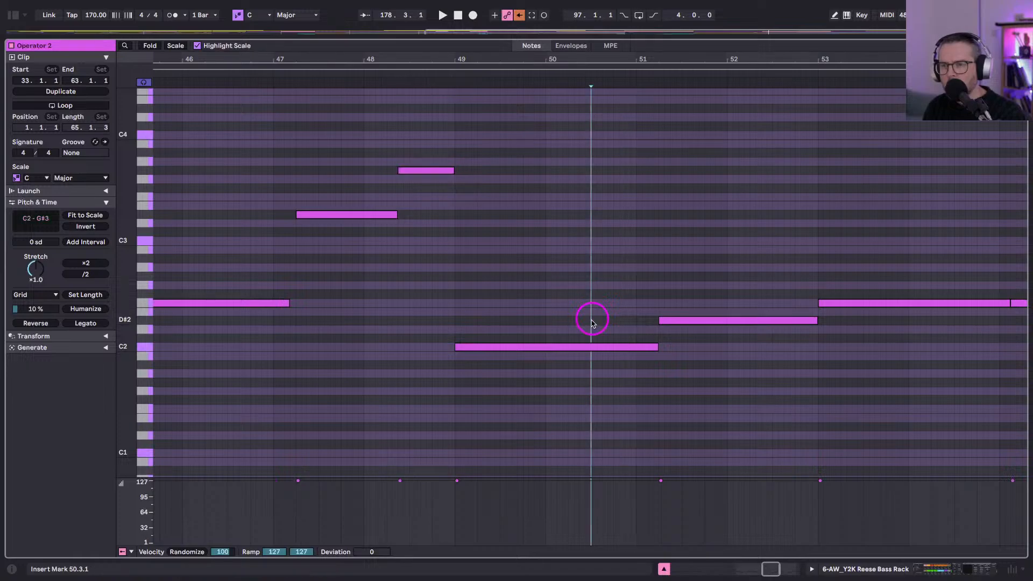
pyautogui.click(589, 348)
pyautogui.moveTo(655, 345); pyautogui.dragTo(588, 350)
pyautogui.hotkey('ctrl', 'z')
pyautogui.hotkey('shift', 'Left')
pyautogui.hotkey('shift', 'Left')
pyautogui.hotkey('shift', 'Left')
pyautogui.hotkey('shift', 'Left')
pyautogui.hotkey('shift', 'Left')
pyautogui.hotkey('shift', 'Left')
pyautogui.hotkey('shift', 'Left')
pyautogui.hotkey('shift', 'Left')
pyautogui.hotkey('shift', 'Left')
pyautogui.hotkey('shift', 'Left')
pyautogui.hotkey('shift', 'Left')
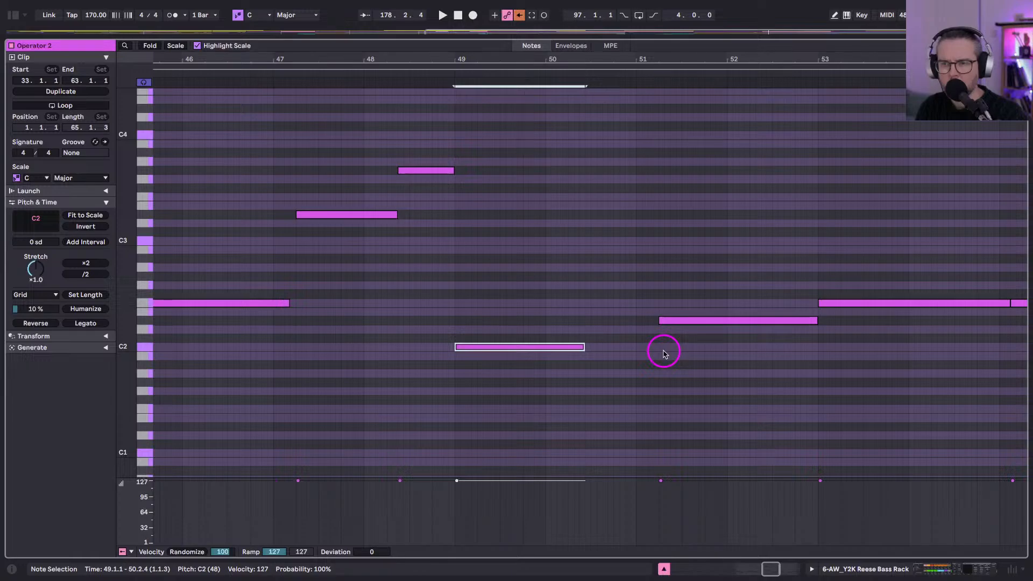
# Draw an F2 note at 50.3.1 and lengthen it to end at 51.1.4, auditioning from bar 49.
pyautogui.press('b')
pyautogui.click(592, 302)
pyautogui.moveTo(591, 302); pyautogui.dragTo(592, 294)
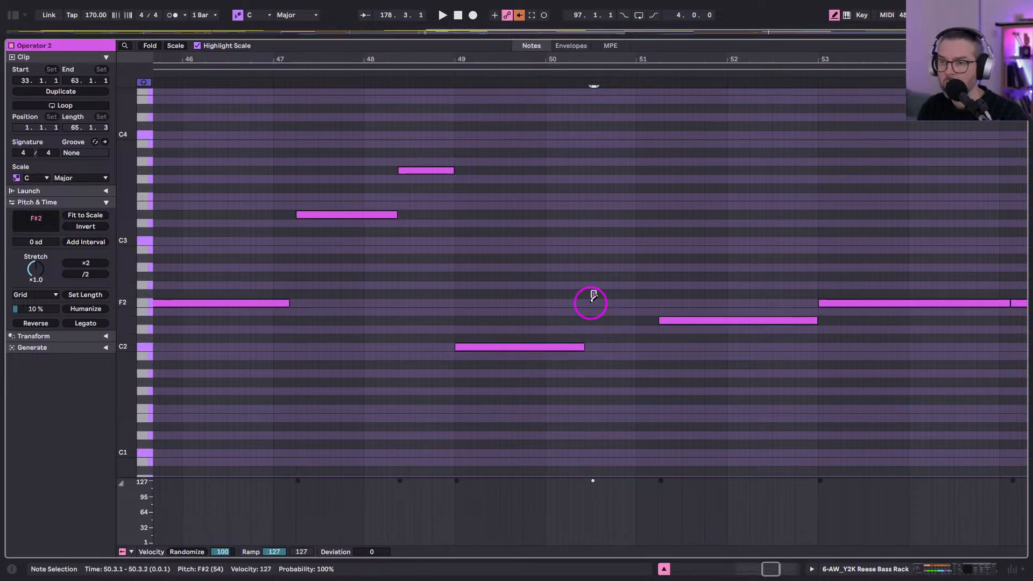
pyautogui.click(450, 70)
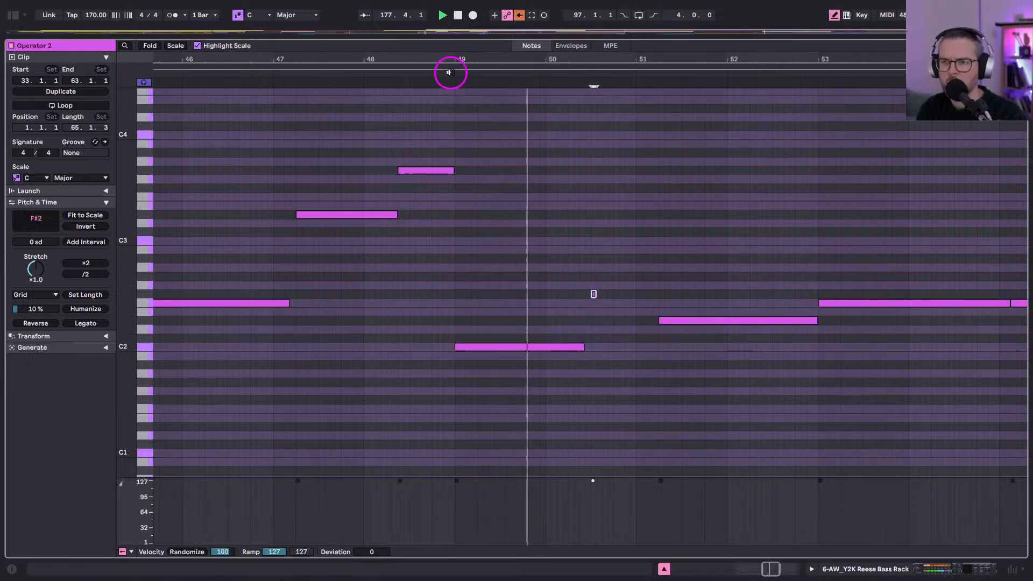
pyautogui.press('Down')
pyautogui.hotkey('shift', 'Right')
pyautogui.hotkey('shift', 'Right')
pyautogui.hotkey('shift', 'Right')
pyautogui.hotkey('shift', 'Right')
pyautogui.hotkey('shift', 'Right')
pyautogui.hotkey('shift', 'Right')
pyautogui.hotkey('shift', 'Right')
pyautogui.hotkey('shift', 'Right')
pyautogui.hotkey('shift', 'Right')
pyautogui.hotkey('shift', 'Right')
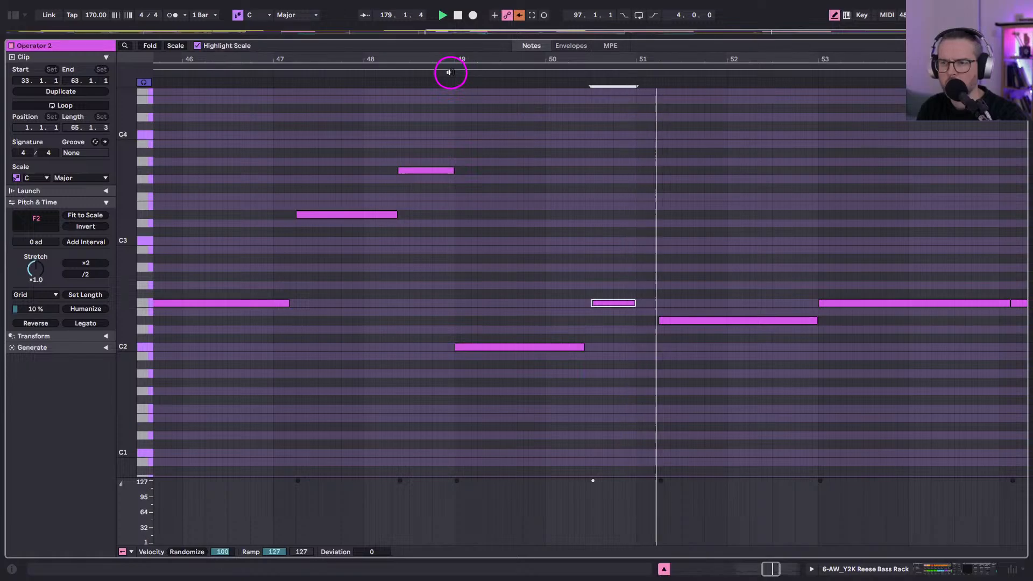
pyautogui.hscroll(5, 525, 206)
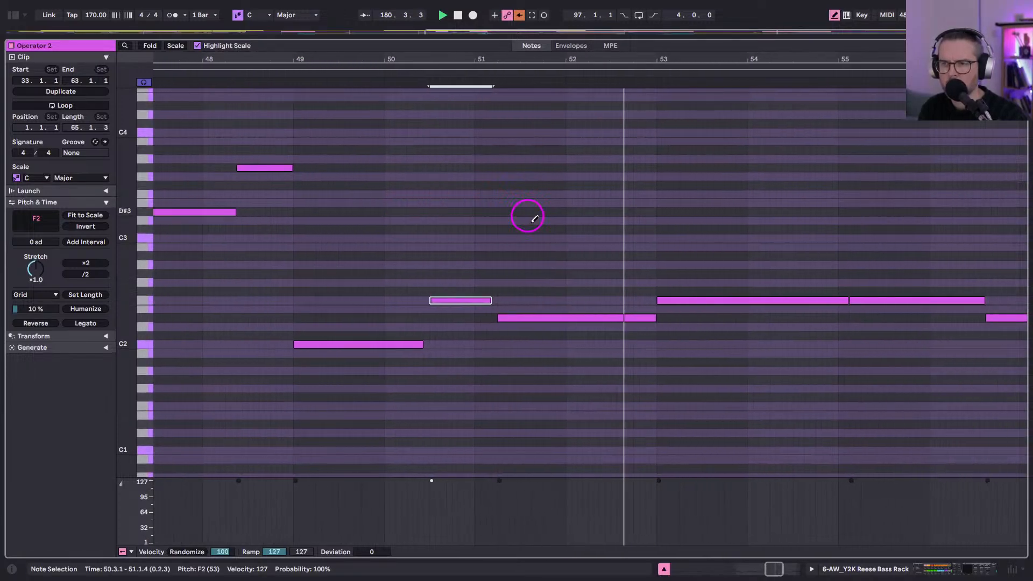
# Move the F2 note in bar 55 to start at 55.1.1, end the preceding F2 note just before it, and audition from bar 49.
pyautogui.scroll(-2, 651, 276)
pyautogui.hscroll(1, 651, 275)
pyautogui.hscroll(1, 643, 279)
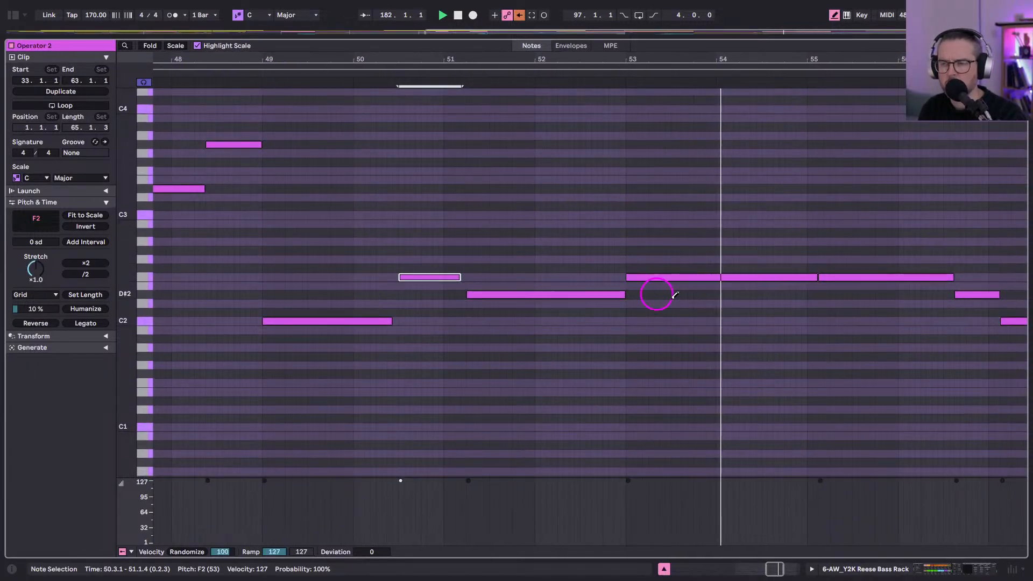
pyautogui.hscroll(2, 764, 277)
pyautogui.press('space')
pyautogui.press('b')
pyautogui.click(723, 285)
pyautogui.click(734, 285)
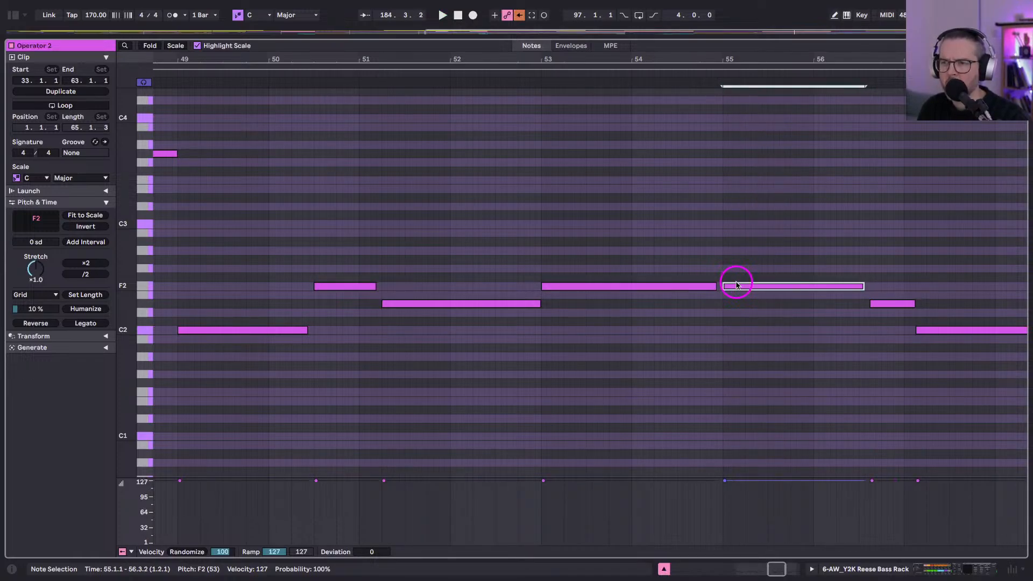
pyautogui.moveTo(365, 47); pyautogui.dragTo(203, 111)
pyautogui.click(226, 73)
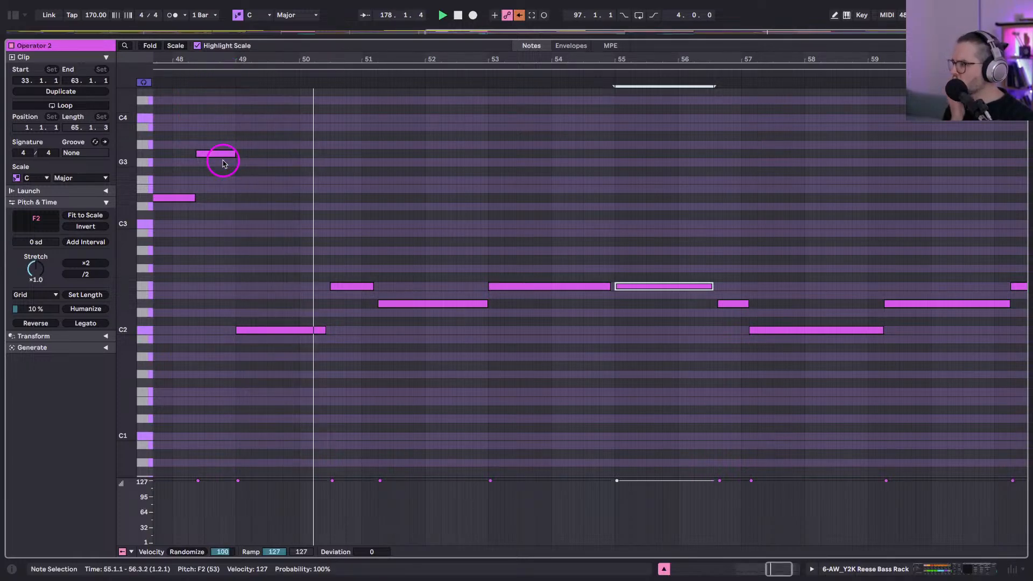
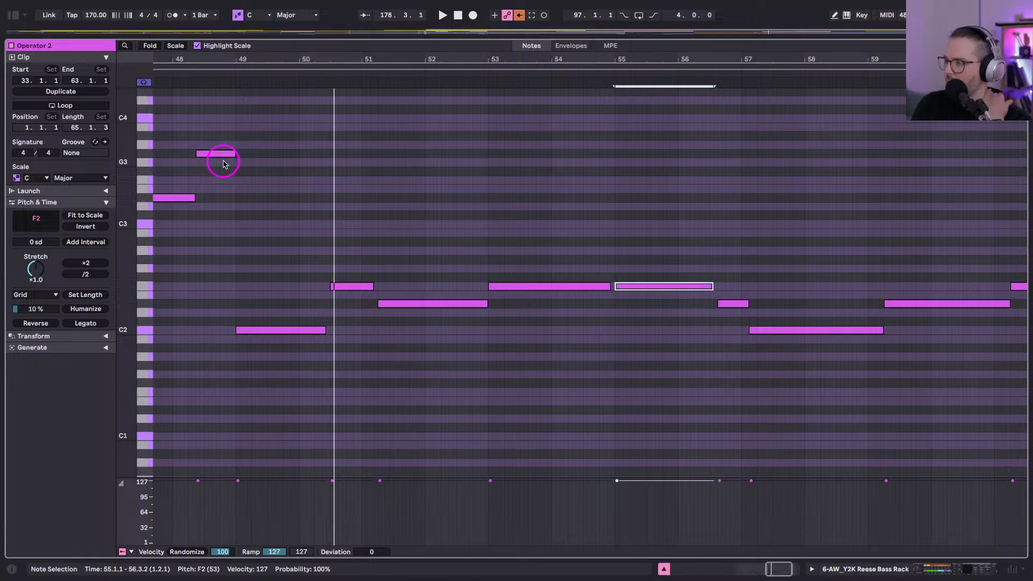
# Return to the arrangement, solo track 2 Sines By The Sea and audition its clip from 201.1.1.
pyautogui.hotkey('shift', 'Tab')
pyautogui.scroll(5, 650, 230)
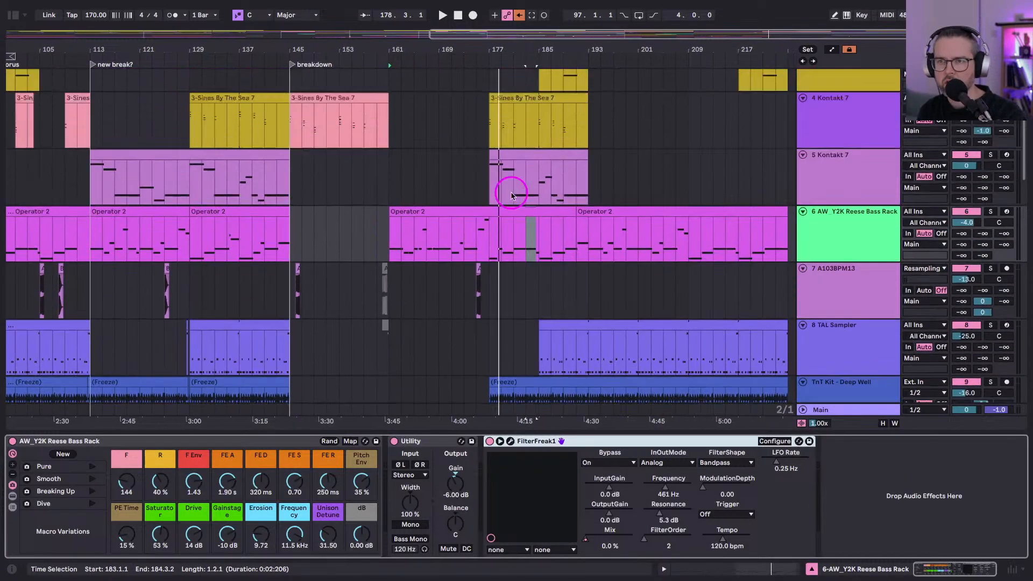
pyautogui.click(826, 156)
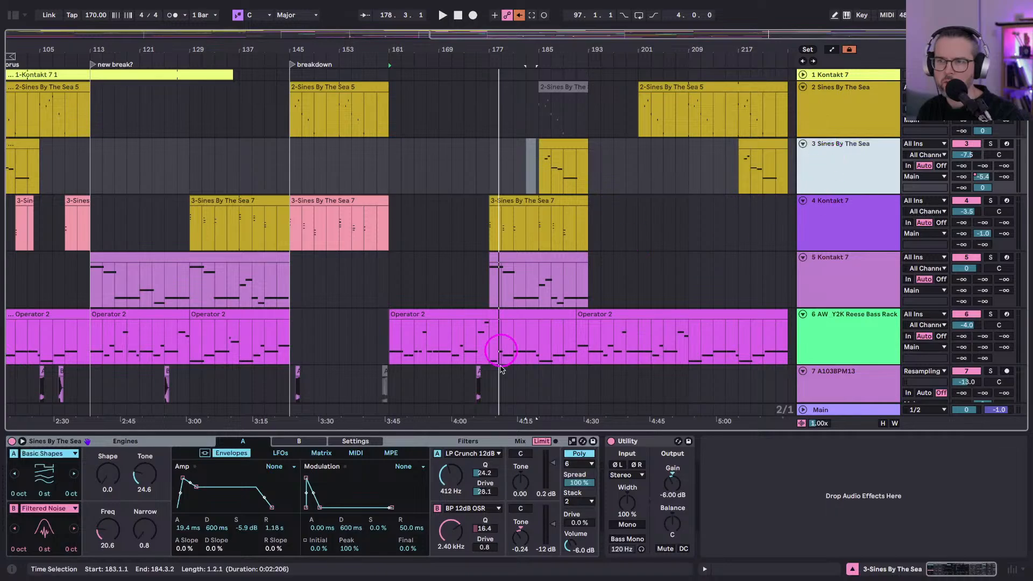
pyautogui.click(990, 144)
pyautogui.press('space')
pyautogui.click(526, 157)
pyautogui.click(639, 127)
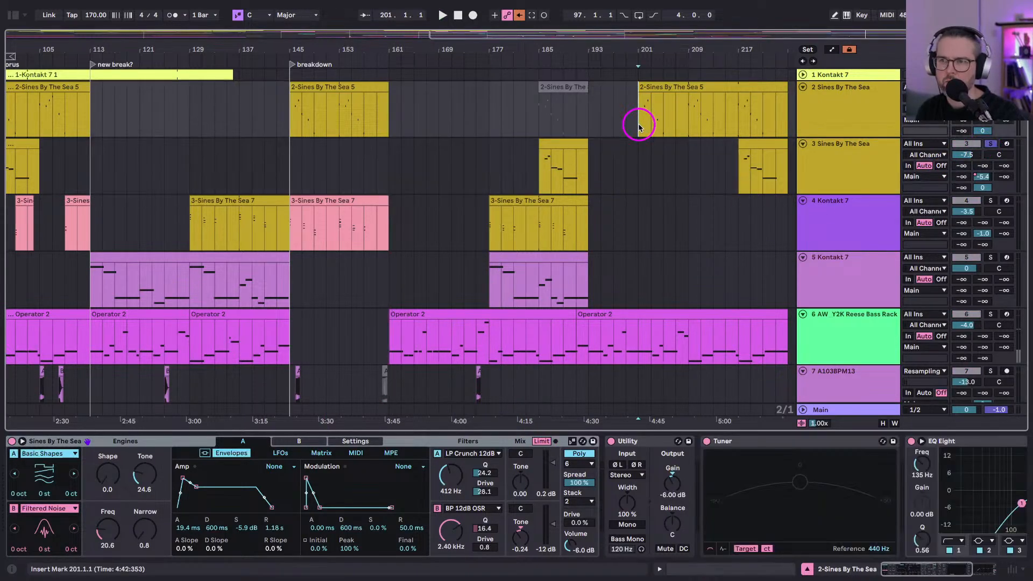
pyautogui.press('space')
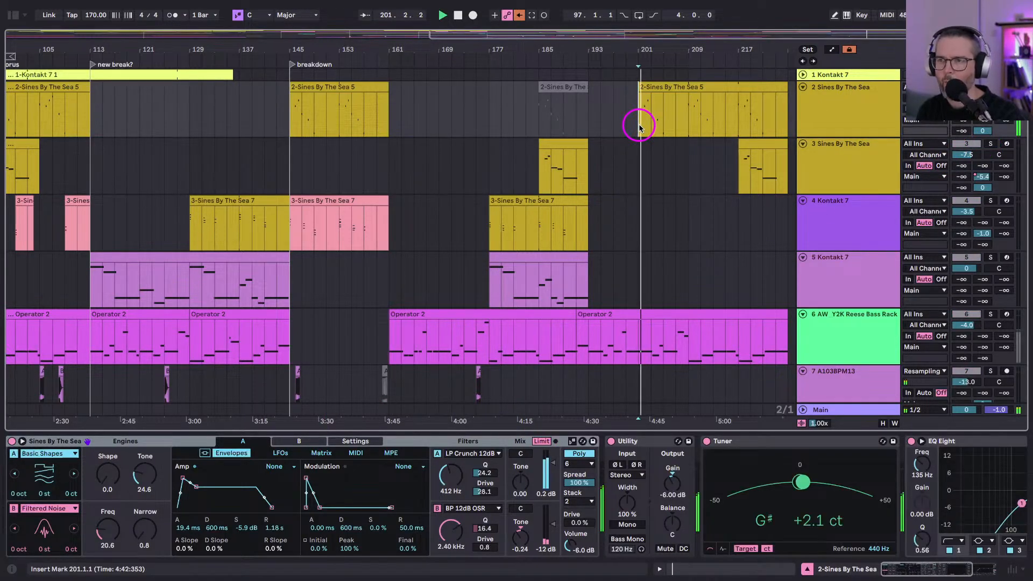
pyautogui.click(814, 111)
pyautogui.click(196, 454)
pyautogui.click(99, 442)
pyautogui.press('space')
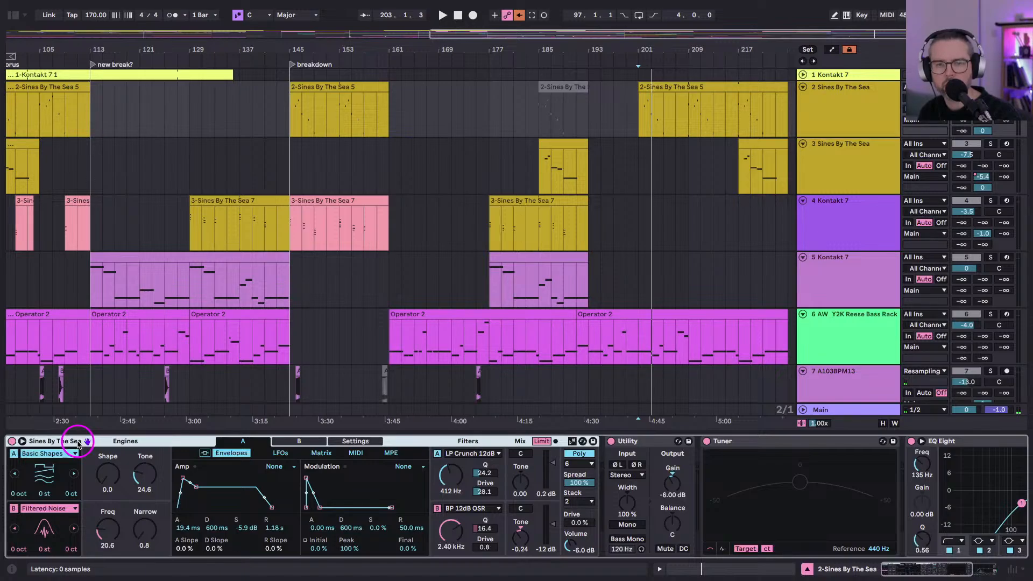
pyautogui.click(13, 19)
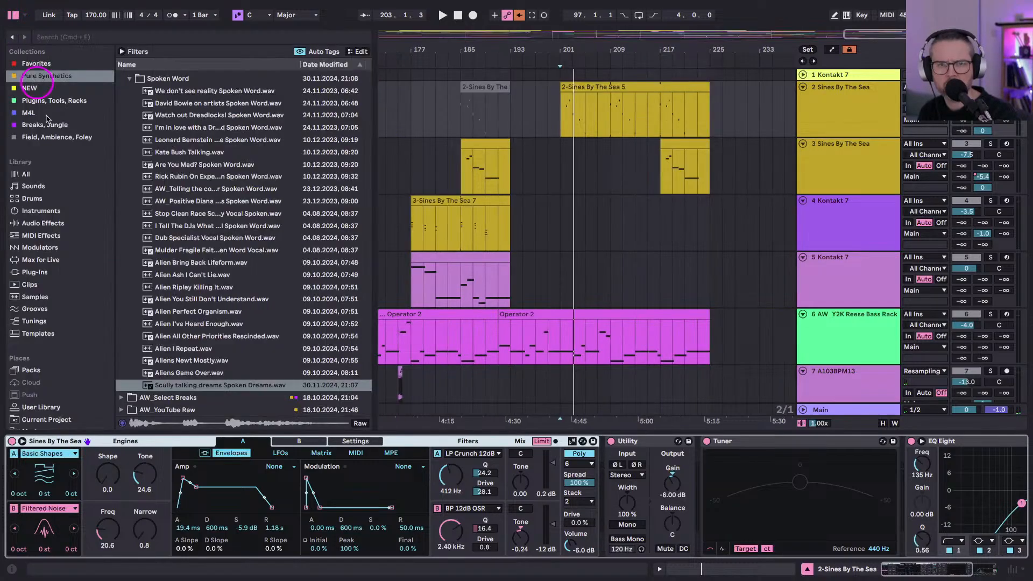
pyautogui.click(13, 15)
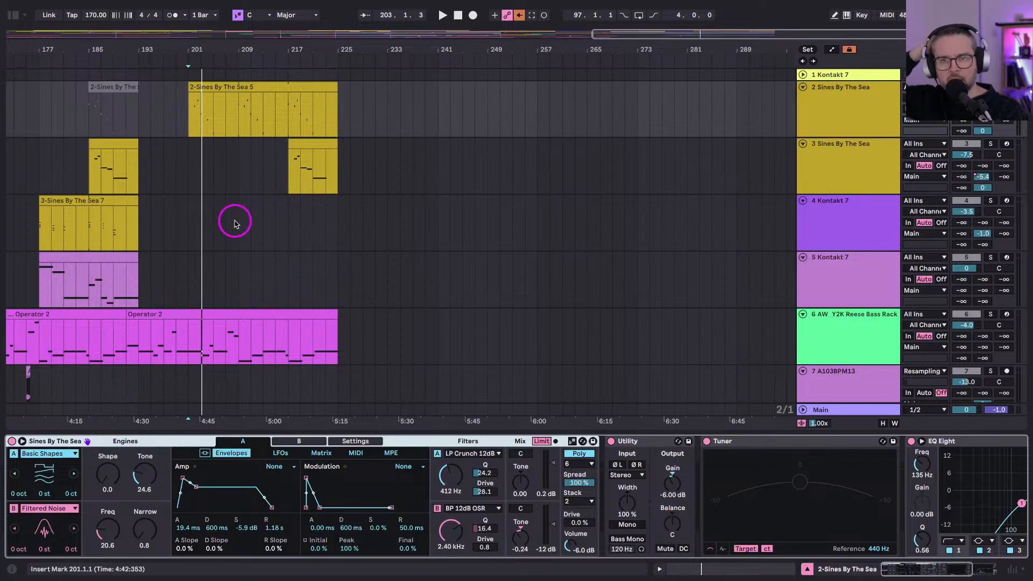
pyautogui.hscroll(-10, 233, 221)
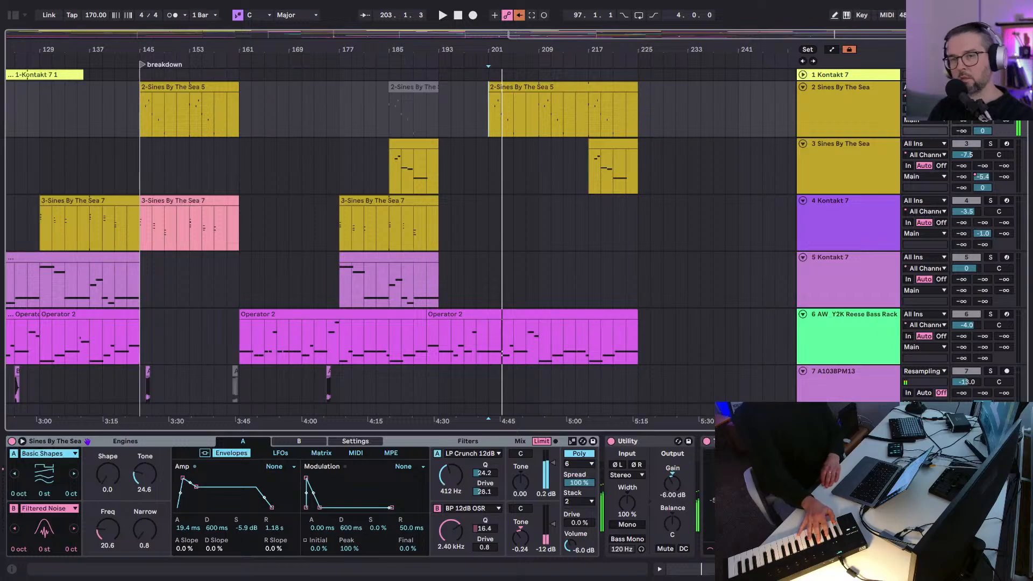
# Audition the opening four bars of the soloed Sines By The Sea 5 clip at bar 201 repeatedly.
pyautogui.click(555, 87)
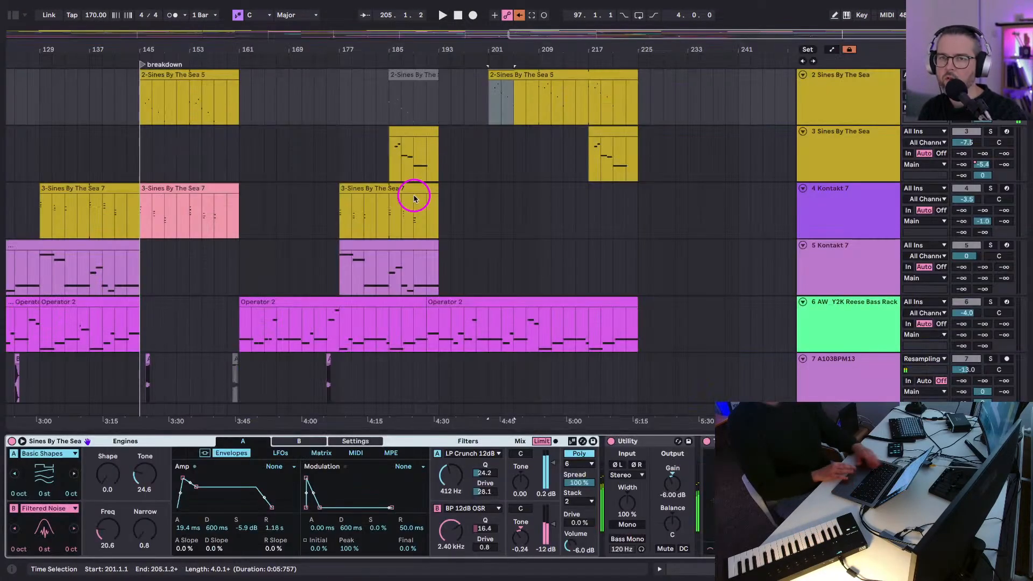
pyautogui.scroll(1, 414, 188)
pyautogui.click(488, 134)
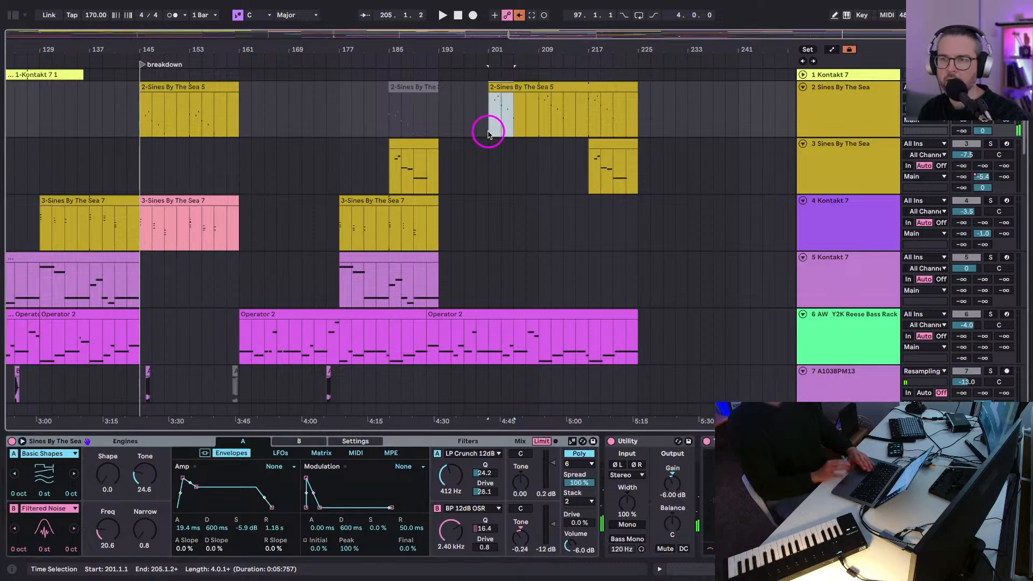
pyautogui.press('space')
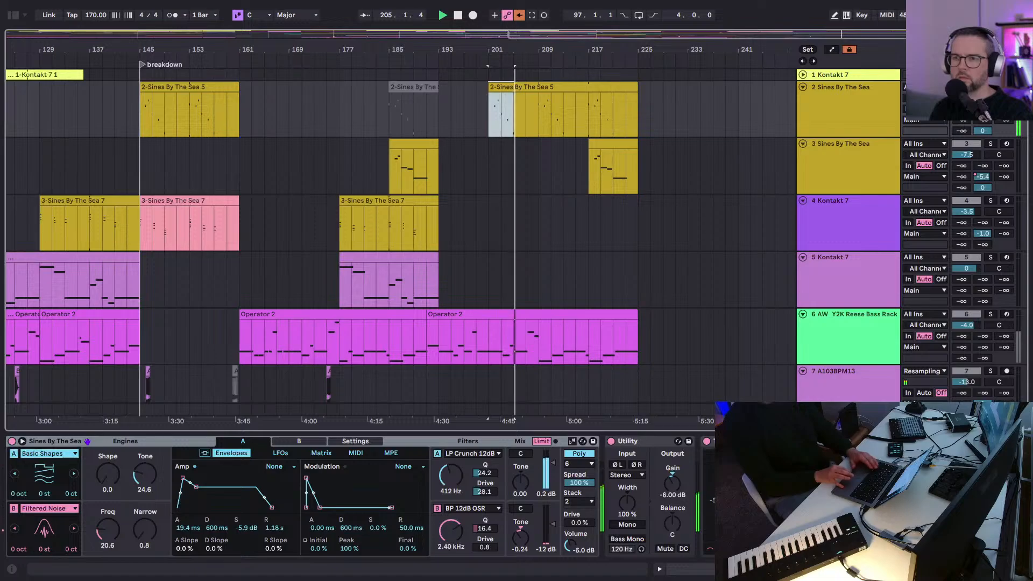
pyautogui.press('space')
pyautogui.press('space')
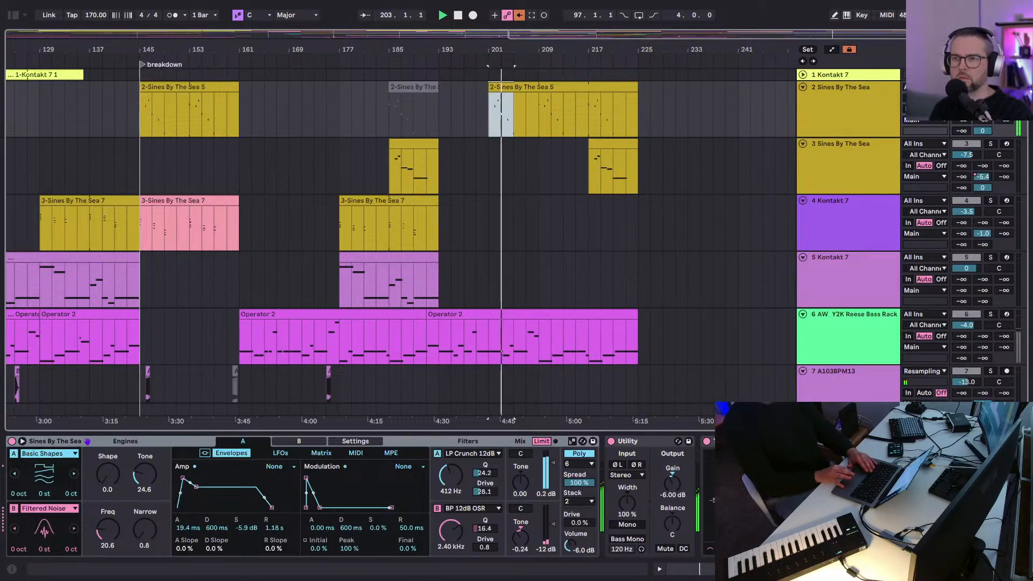
pyautogui.press('space')
pyautogui.press('space')
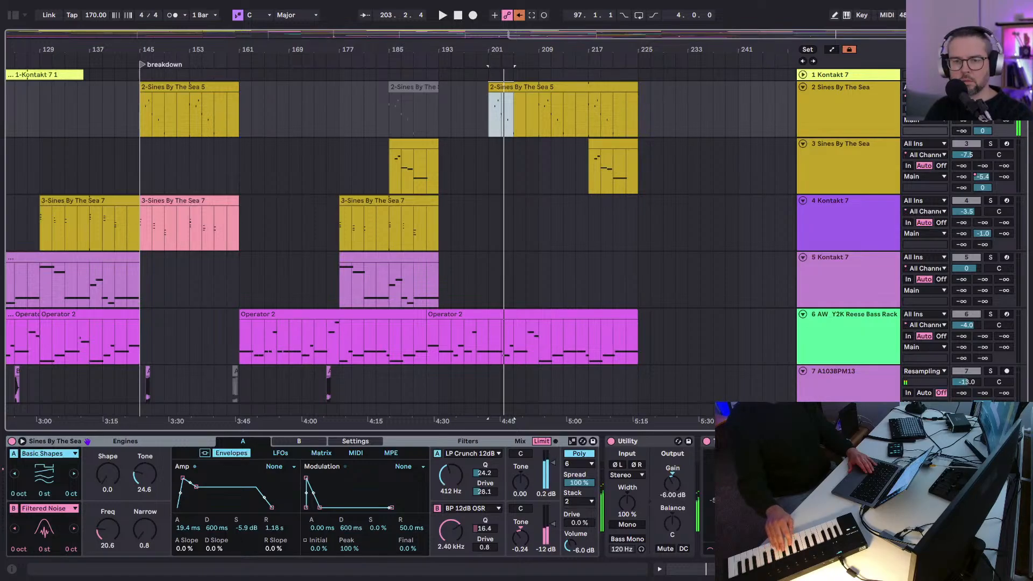
# Quantize all notes in the Sines By The Sea 5 clip at bar 201 and lengthen them so the last ends at 5.3.3.
pyautogui.doubleClick(498, 84)
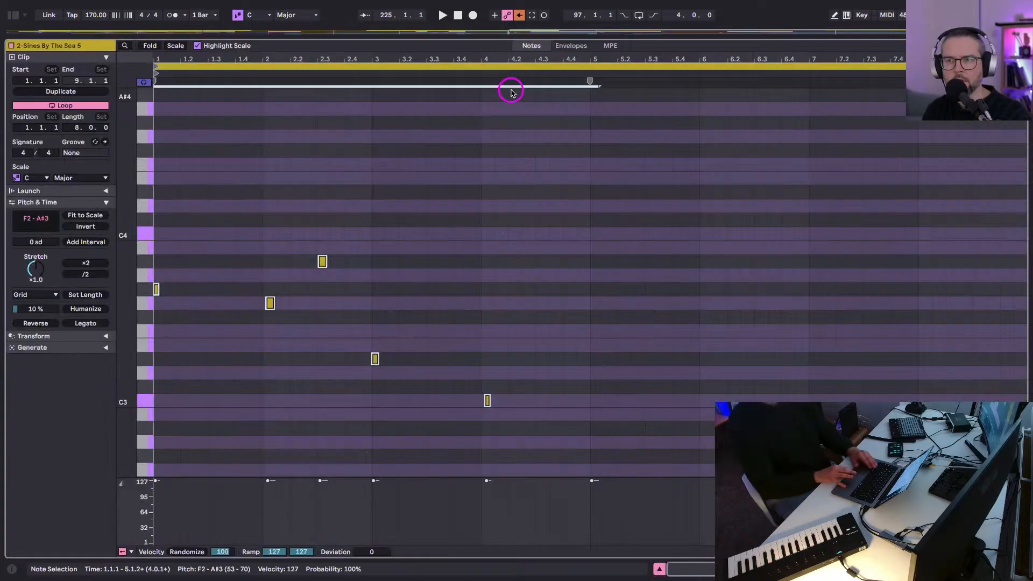
pyautogui.press('space')
pyautogui.hotkey('shift', 'Right')
pyautogui.hotkey('shift', 'Right')
pyautogui.hotkey('shift', 'Right')
pyautogui.hotkey('shift', 'Right')
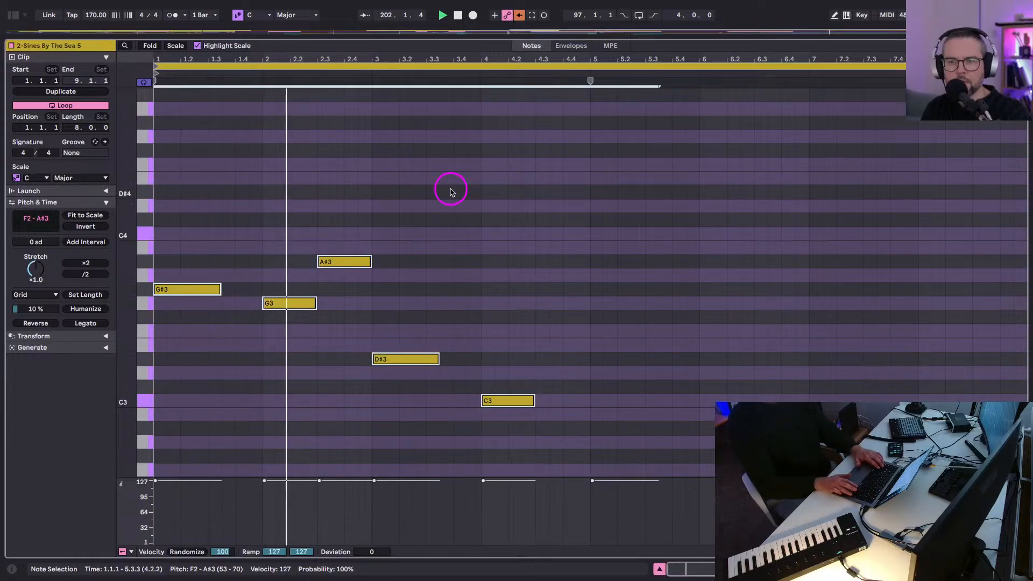
pyautogui.hotkey('shift', 'Tab')
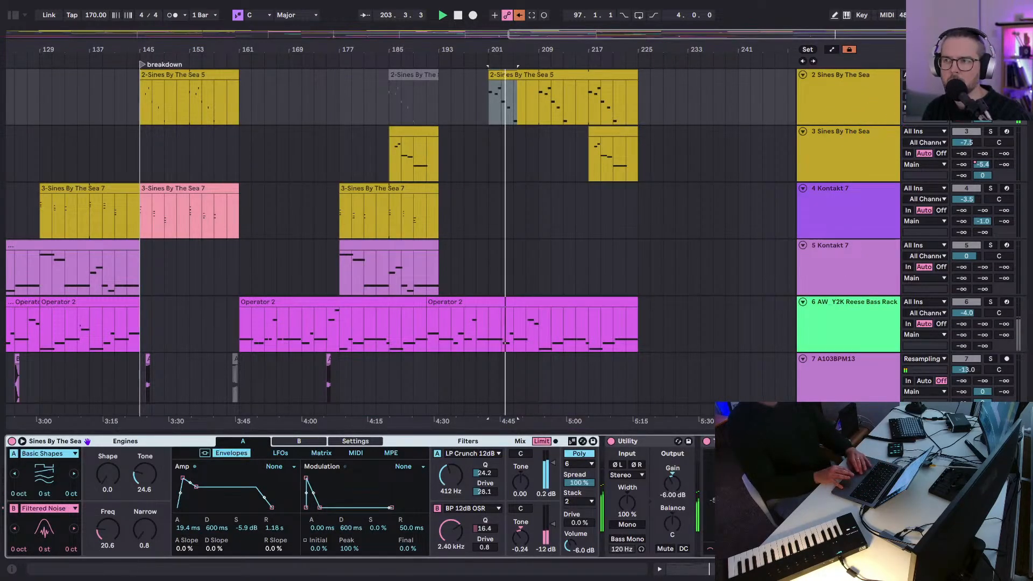
# Consolidate the track 2 Sines By The Sea melody from 81.1.1 to 113.1.1 into one clip and open its notes.
pyautogui.hscroll(-5, 254, 172)
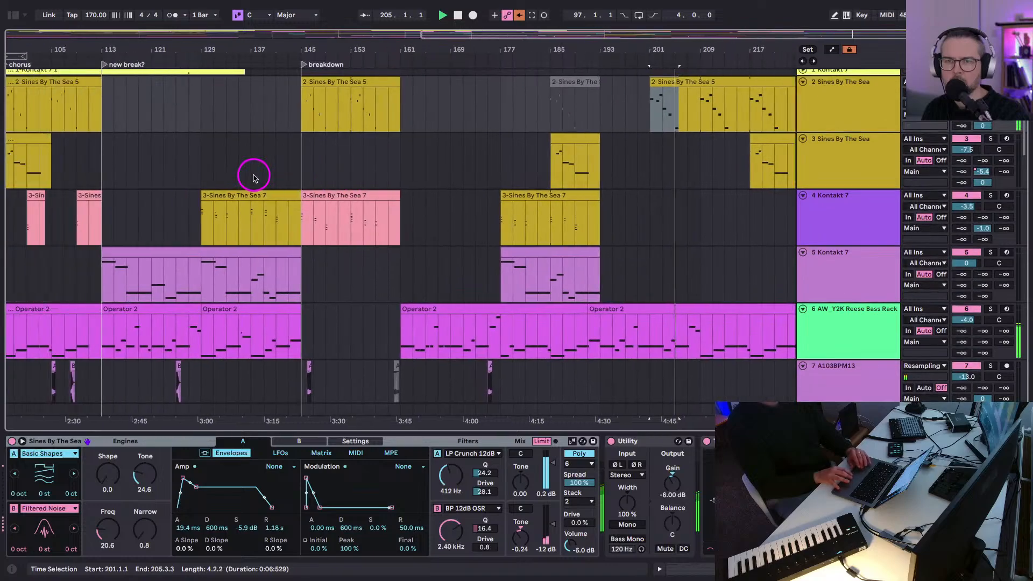
pyautogui.hscroll(-1, 295, 168)
pyautogui.moveTo(326, 46); pyautogui.dragTo(357, 34)
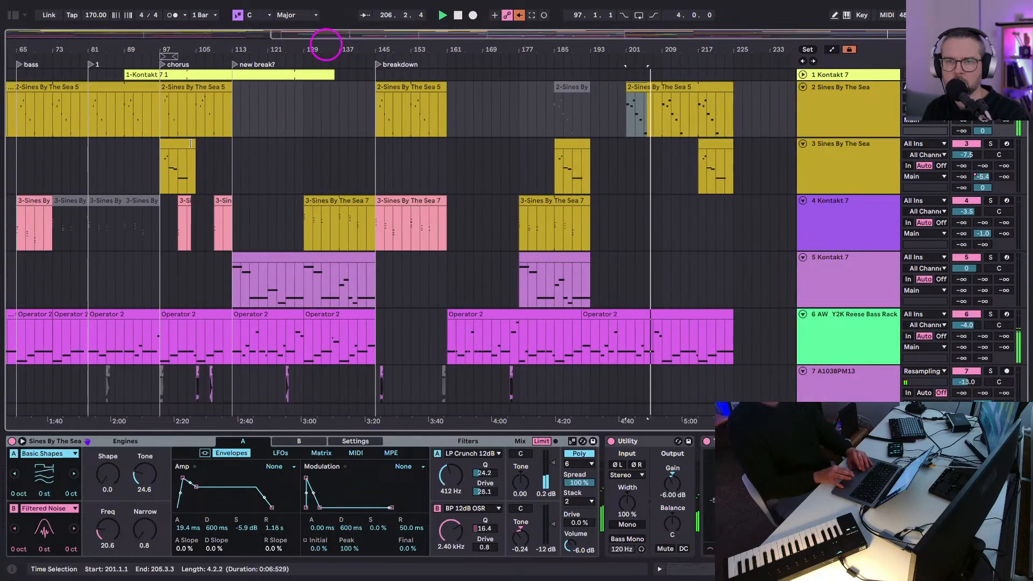
pyautogui.hscroll(-10, 224, 127)
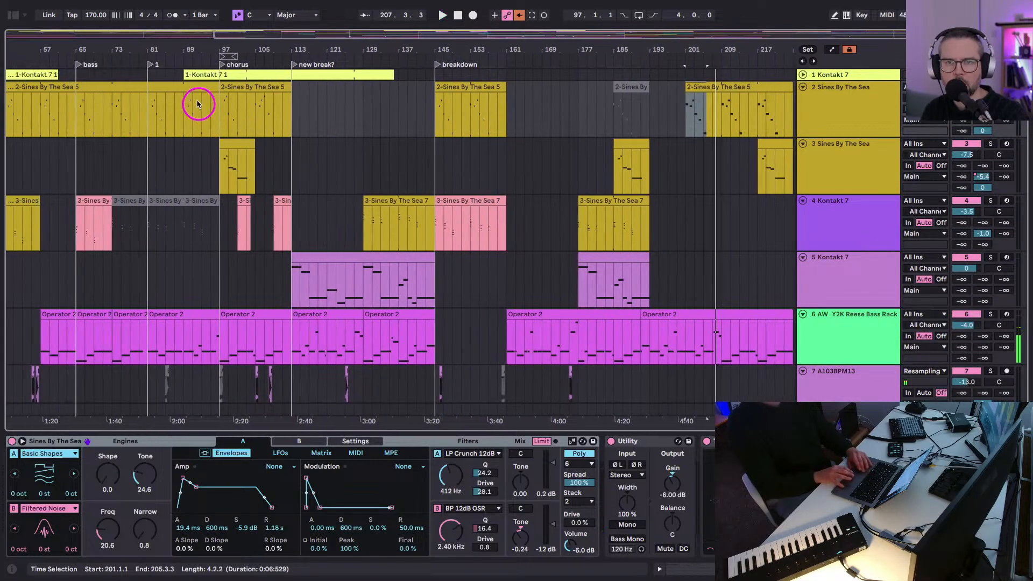
pyautogui.click(235, 91)
pyautogui.click(200, 120)
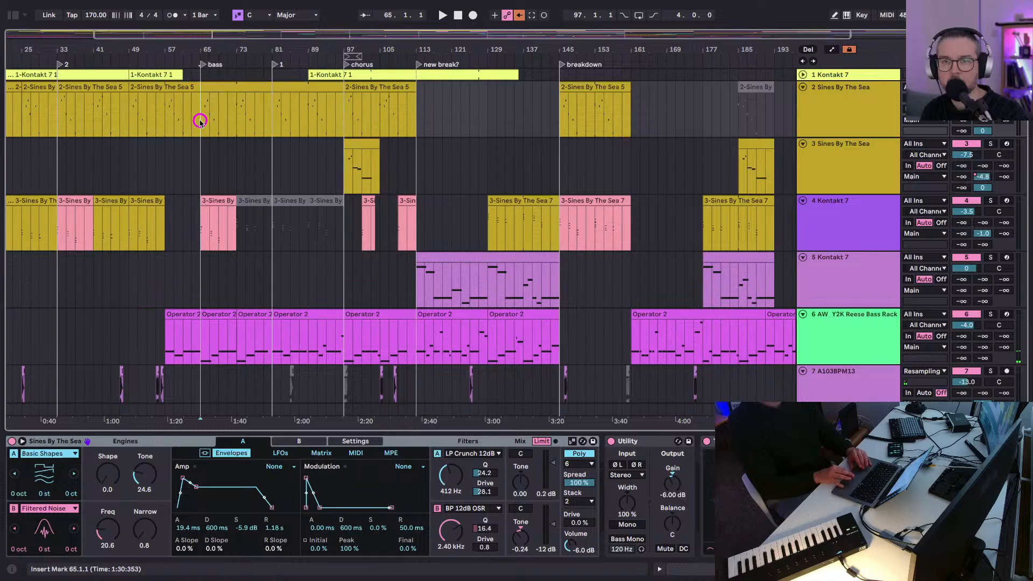
pyautogui.hscroll(-3, 200, 122)
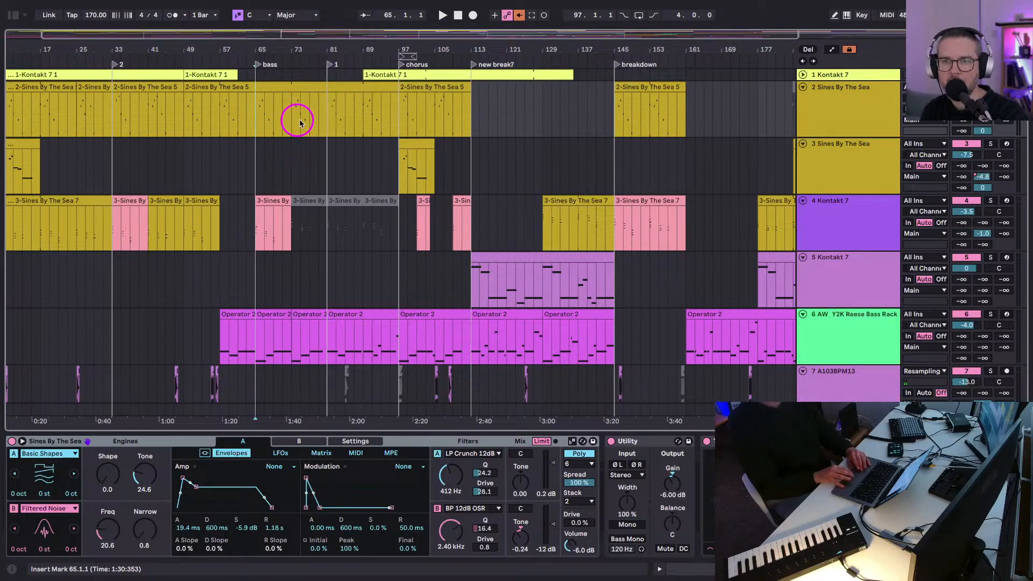
pyautogui.moveTo(324, 120); pyautogui.dragTo(471, 116)
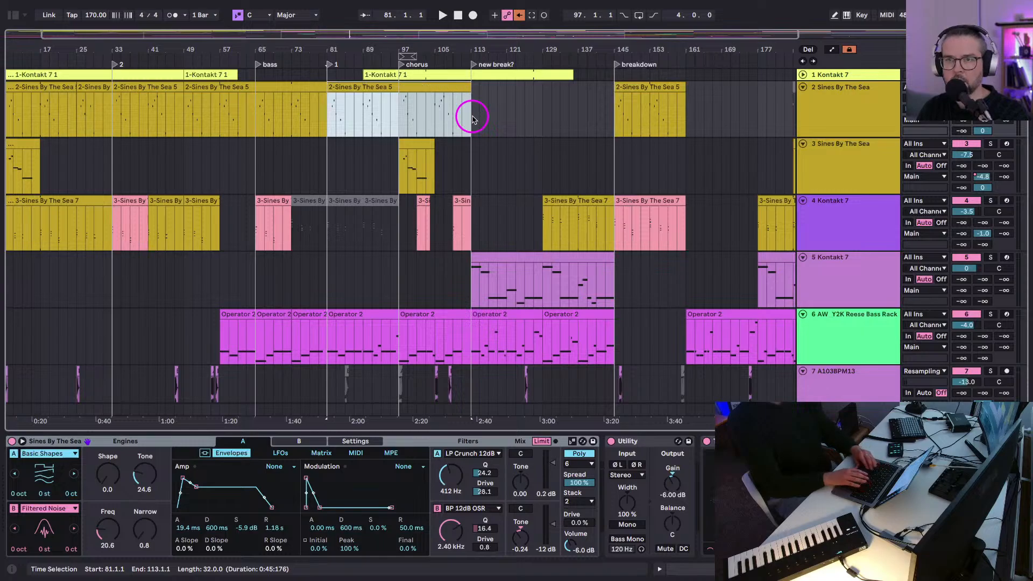
pyautogui.doubleClick(357, 86)
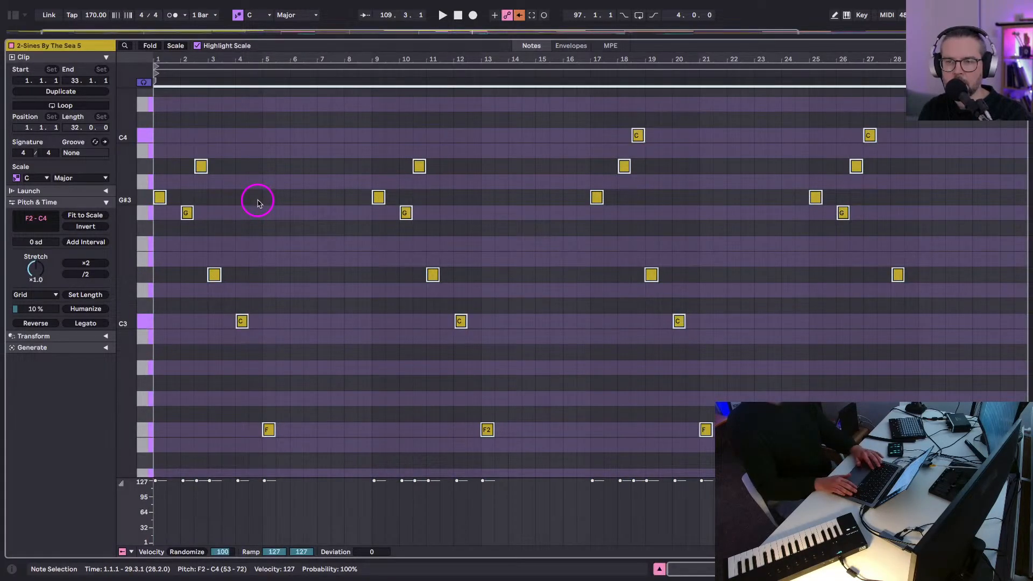
# Try shorter and longer lengths for all notes in the consolidated clip at bar 81 while auditioning it.
pyautogui.hotkey('shift', 'Left')
pyautogui.hotkey('shift', 'Left')
pyautogui.hotkey('shift', 'Left')
pyautogui.hotkey('shift', 'Left')
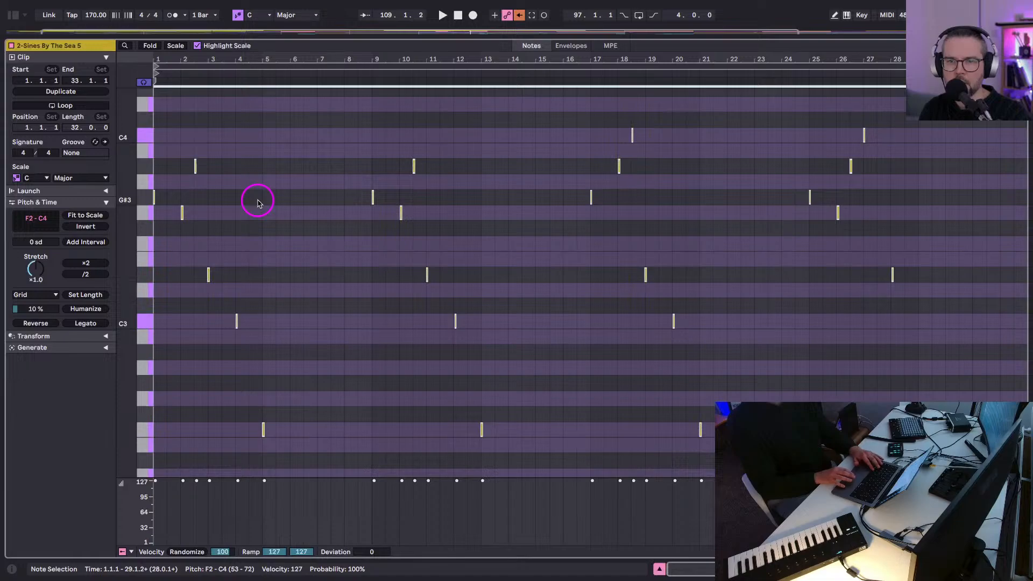
pyautogui.hotkey('shift', 'Right')
pyautogui.hotkey('shift', 'Right')
pyautogui.hotkey('shift', 'Right')
pyautogui.hotkey('shift', 'Right')
pyautogui.press('space')
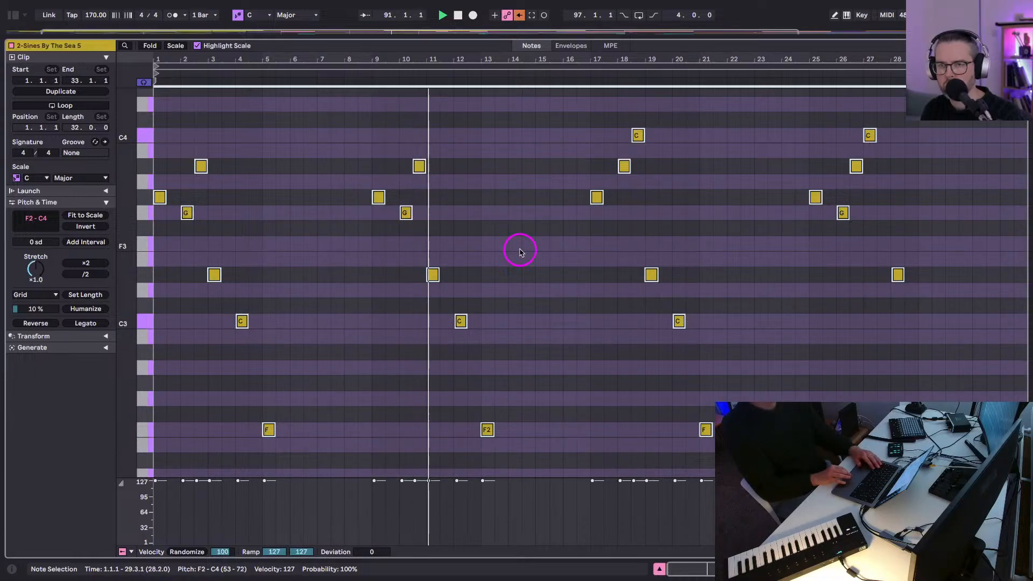
pyautogui.hotkey('shift', 'Left')
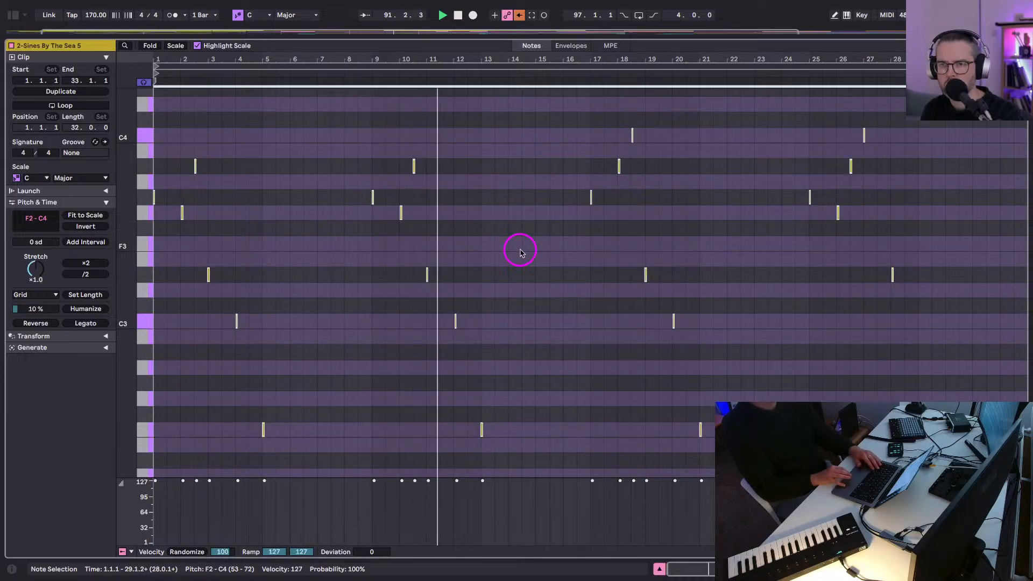
# Lengthen the clip's opening G#3, G3, A#3 and D#3 notes to about one bar each, keeping the following C3 short.
pyautogui.click(347, 303)
pyautogui.moveTo(246, 134); pyautogui.dragTo(121, 373)
pyautogui.hotkey('shift', 'Right')
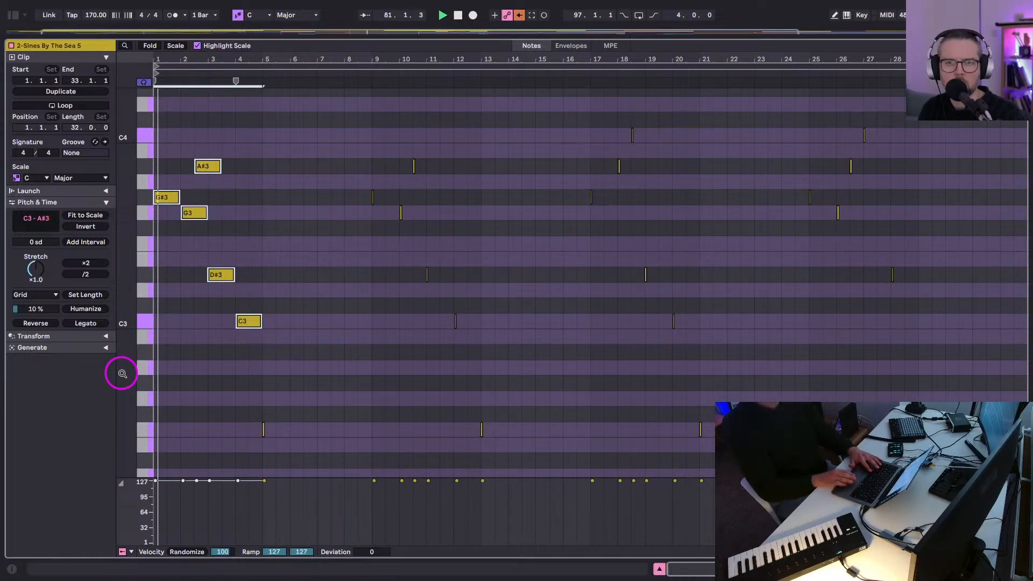
pyautogui.click(209, 339)
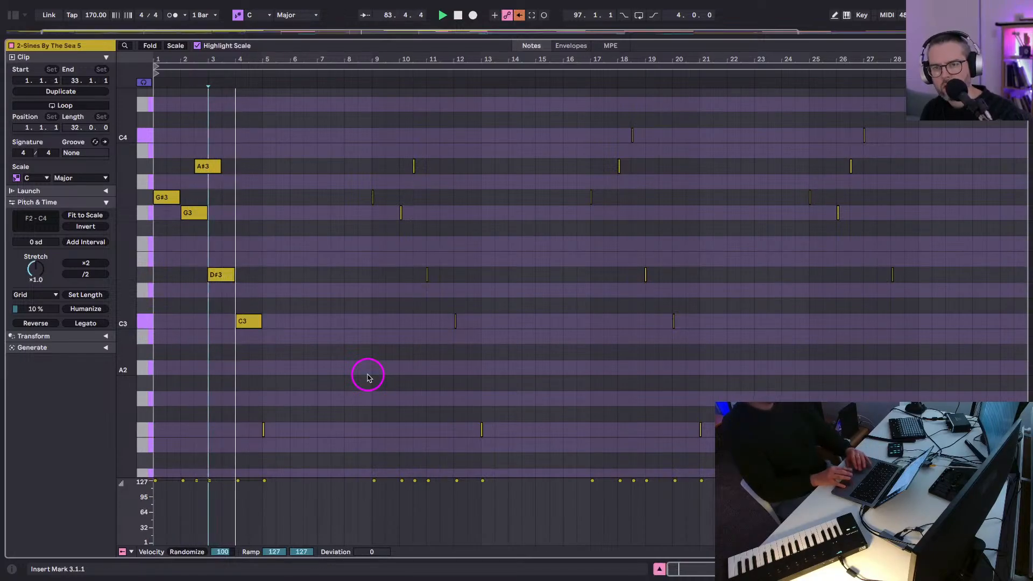
pyautogui.click(248, 332)
pyautogui.click(244, 324)
pyautogui.hotkey('shift', 'Left')
pyautogui.hotkey('shift', 'Left')
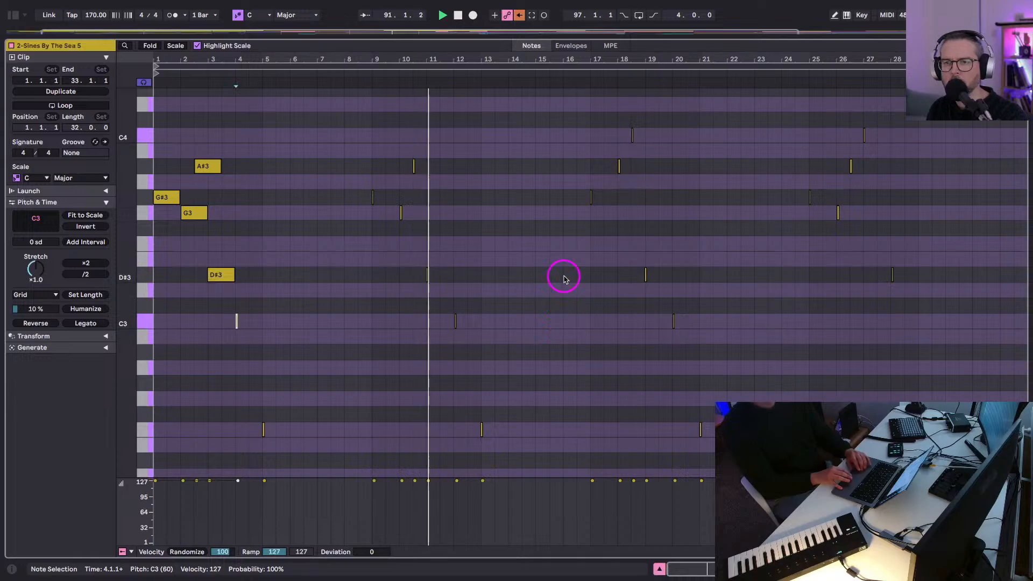
# Return to the arrangement, check the tracks' automation lanes and select track 2 Sines By The Sea.
pyautogui.moveTo(641, 116); pyautogui.dragTo(583, 233)
pyautogui.hotkey('shift', 'Tab')
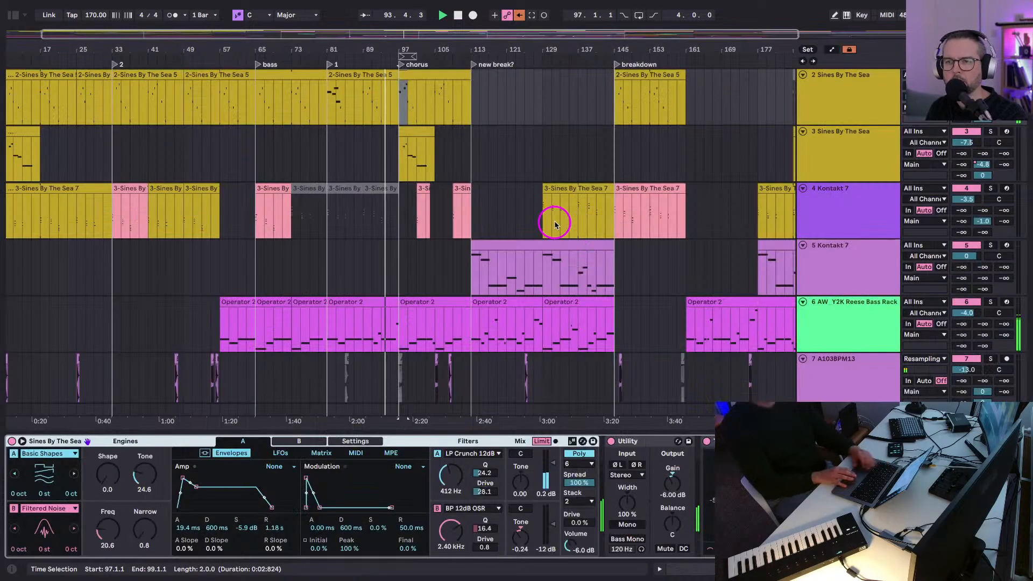
pyautogui.scroll(1, 484, 204)
pyautogui.press('a')
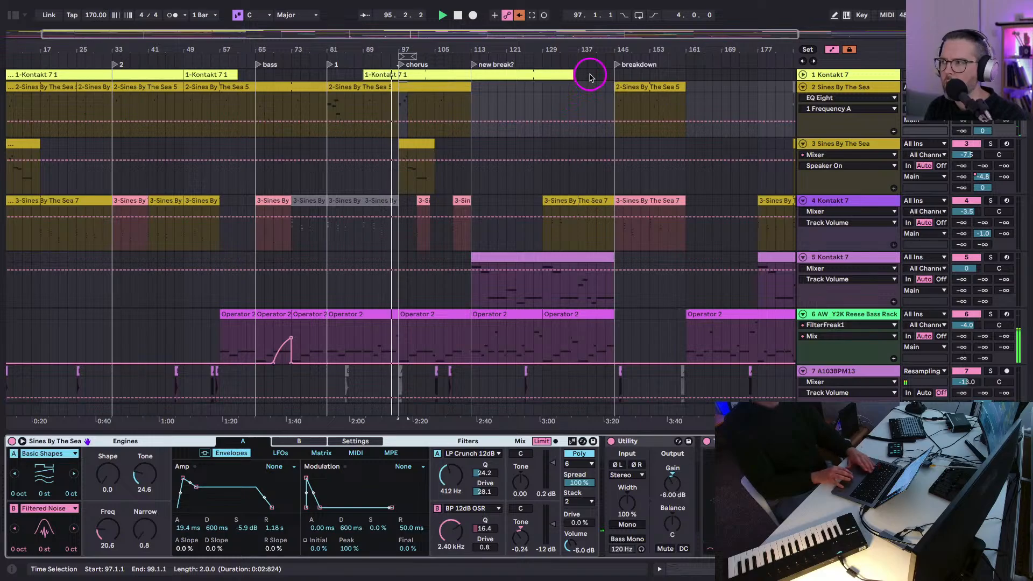
pyautogui.press('a')
pyautogui.moveTo(549, 34); pyautogui.dragTo(437, 46)
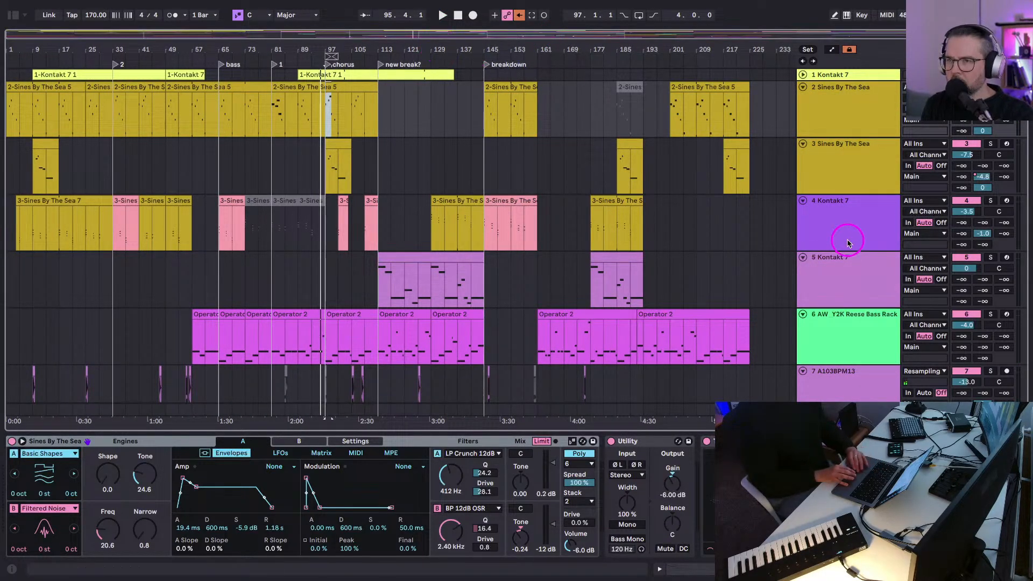
pyautogui.click(831, 107)
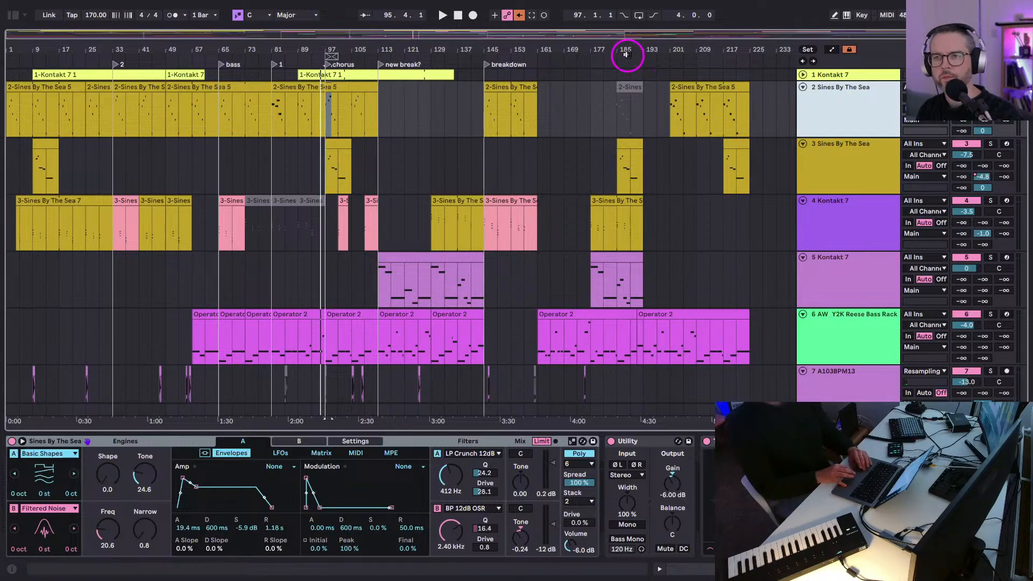
# Split the breakdown's Sines By The Sea 5 clip on track 2 at 153.1.1.
pyautogui.click(485, 122)
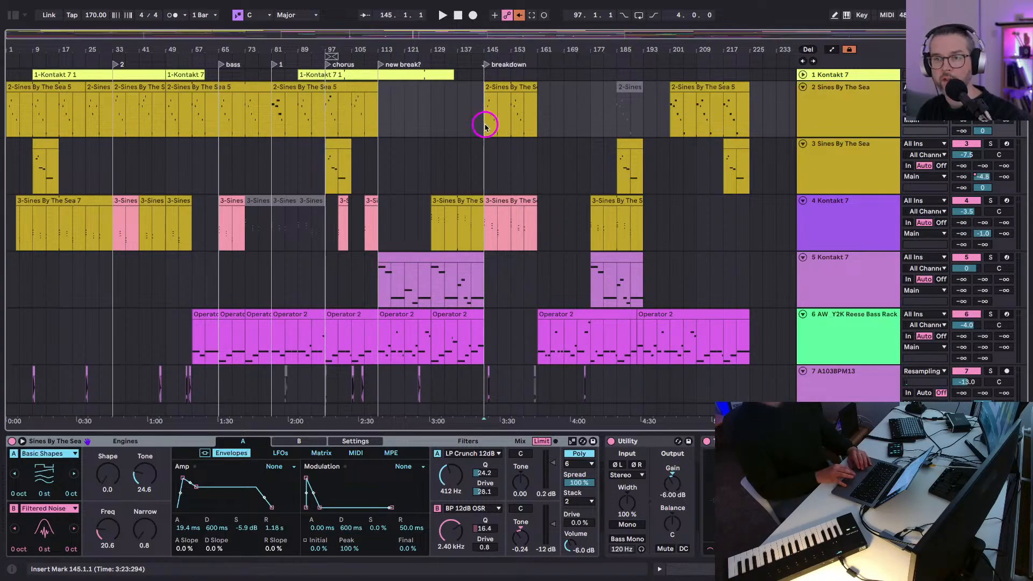
pyautogui.click(506, 87)
pyautogui.click(511, 115)
pyautogui.hotkey('ctrl', 'e')
# Lengthen all notes in the split clip at bar 153 so the last F2 ends at 5.2.1, auditioning it.
pyautogui.doubleClick(515, 90)
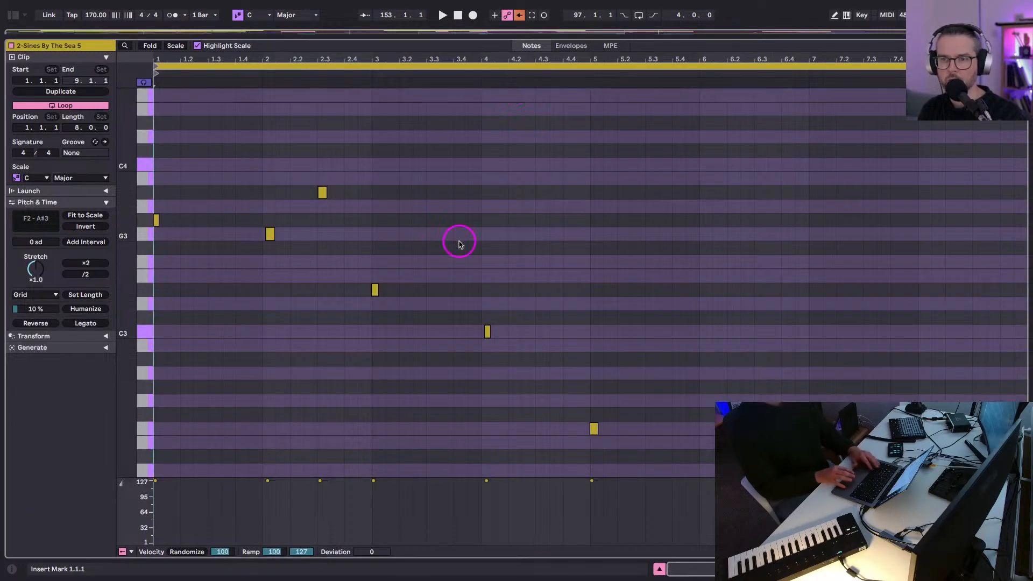
pyautogui.press('space')
pyautogui.hotkey('ctrl', 'a')
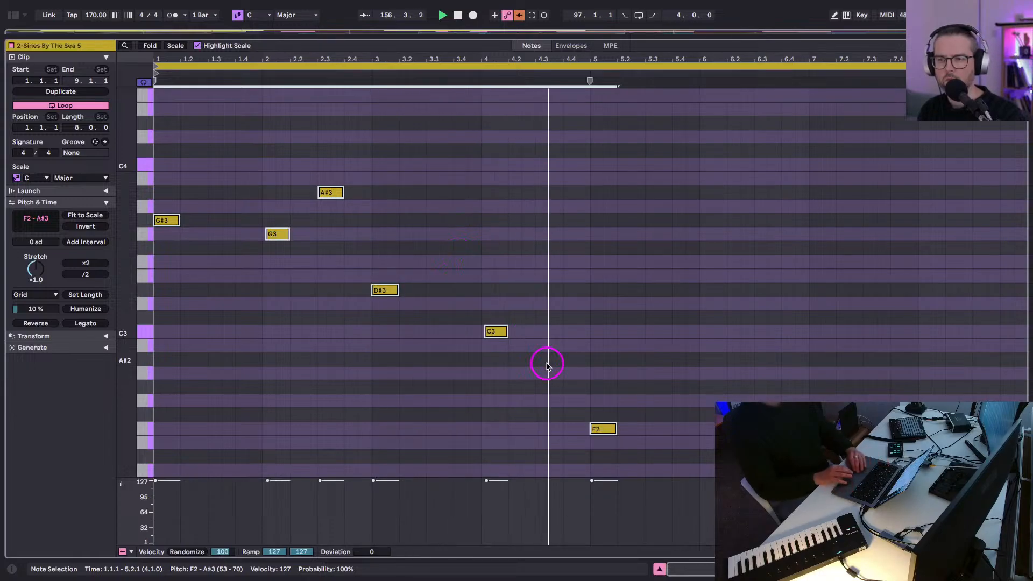
pyautogui.hotkey('ctrl', 'alt', 'e')
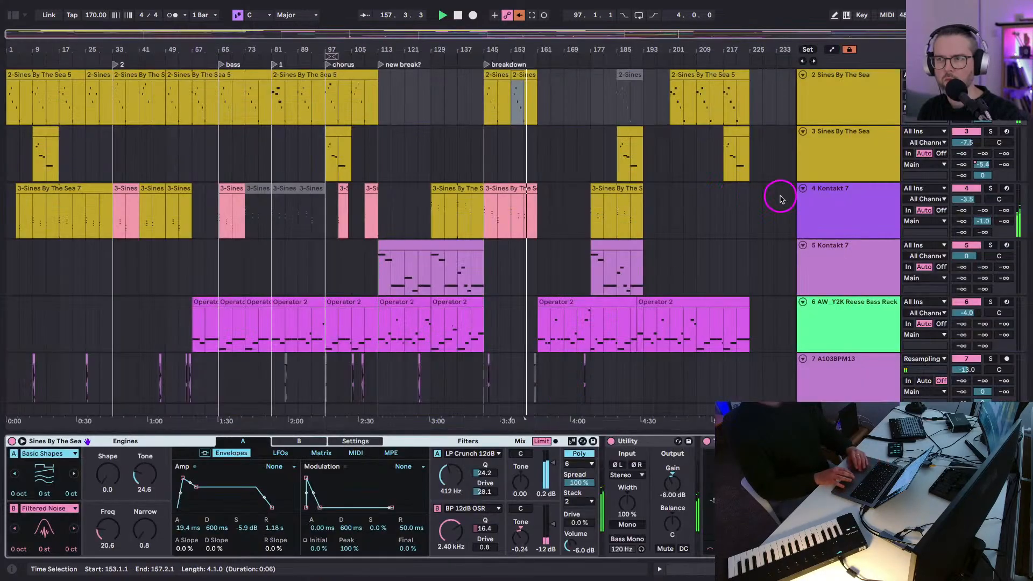
# Review the arrangement's tracks around the end of the breakdown, from Sines By The Sea down to the break rack and ambience.
pyautogui.click(871, 92)
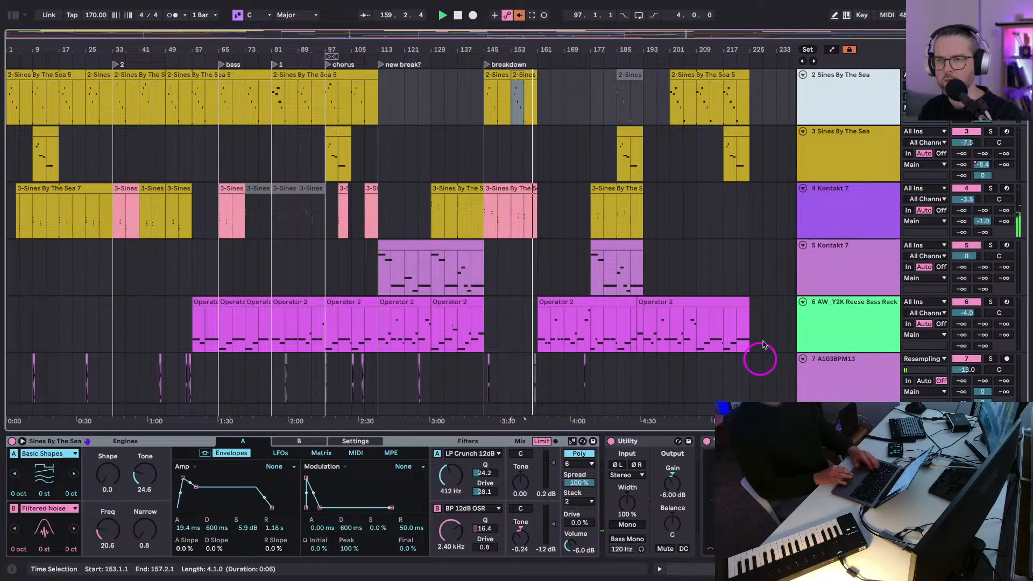
pyautogui.press('a')
pyautogui.press('a')
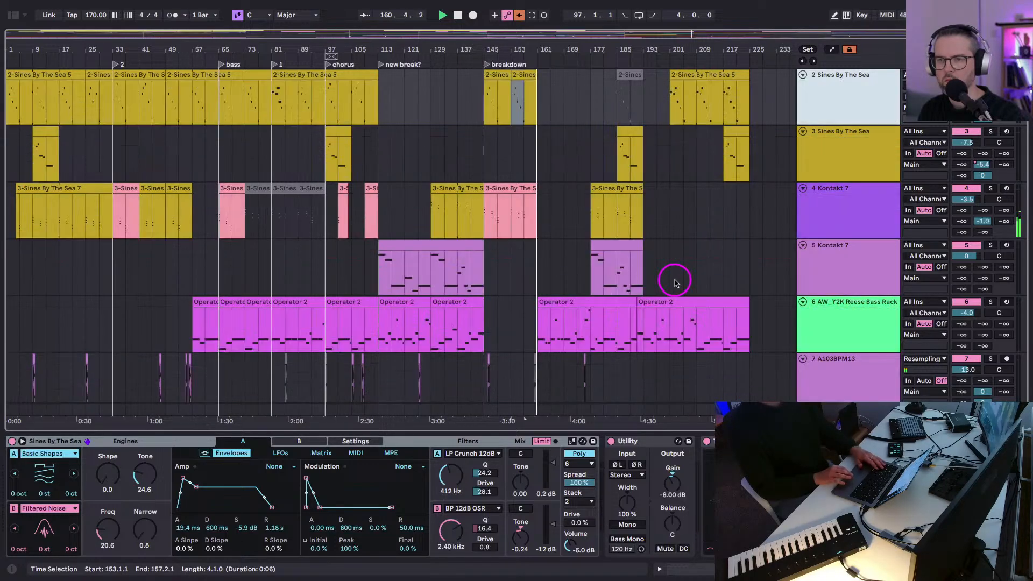
pyautogui.scroll(-5, 672, 280)
pyautogui.scroll(-8, 674, 282)
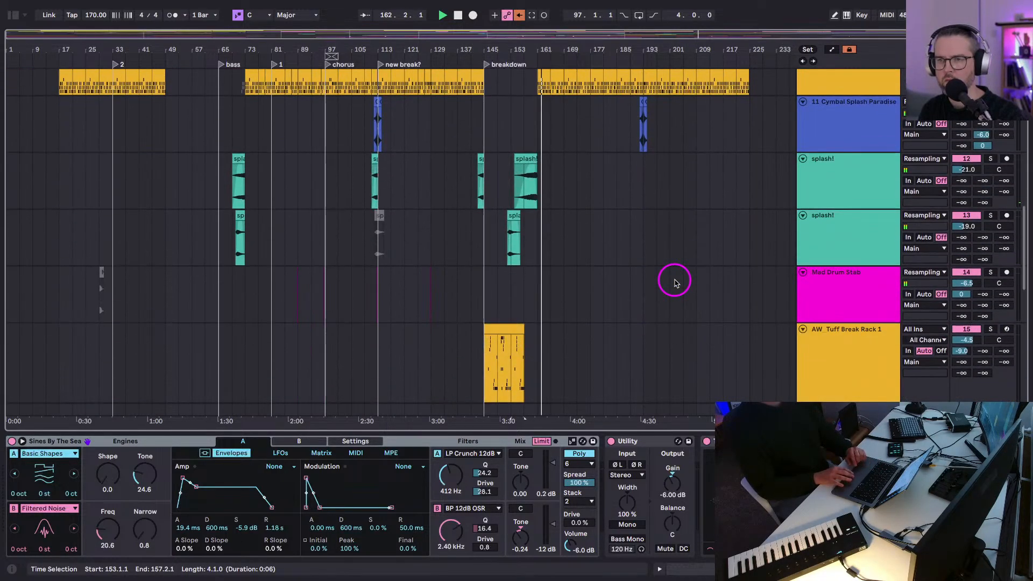
pyautogui.scroll(4, 661, 266)
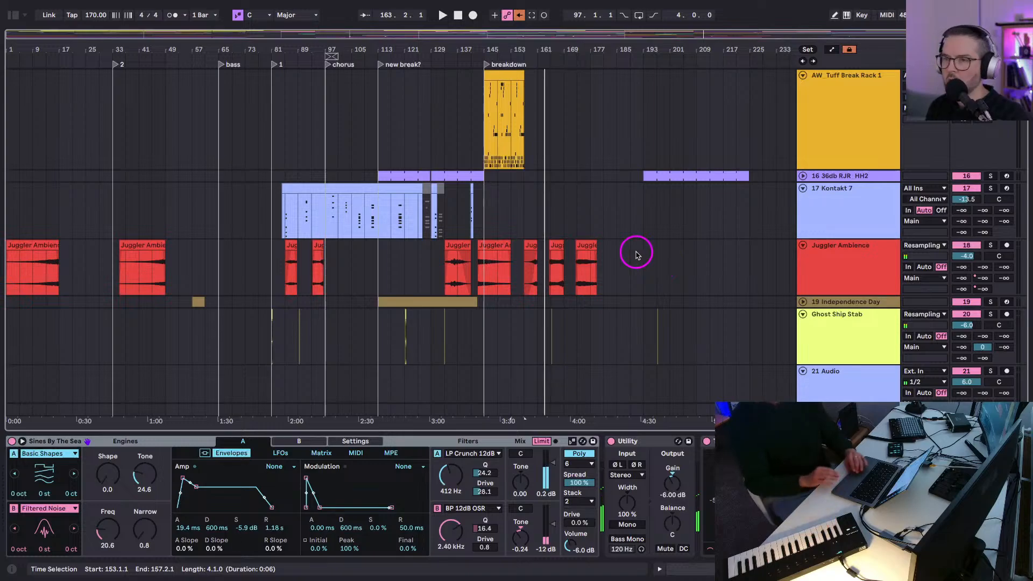
pyautogui.click(825, 144)
pyautogui.scroll(10, 828, 173)
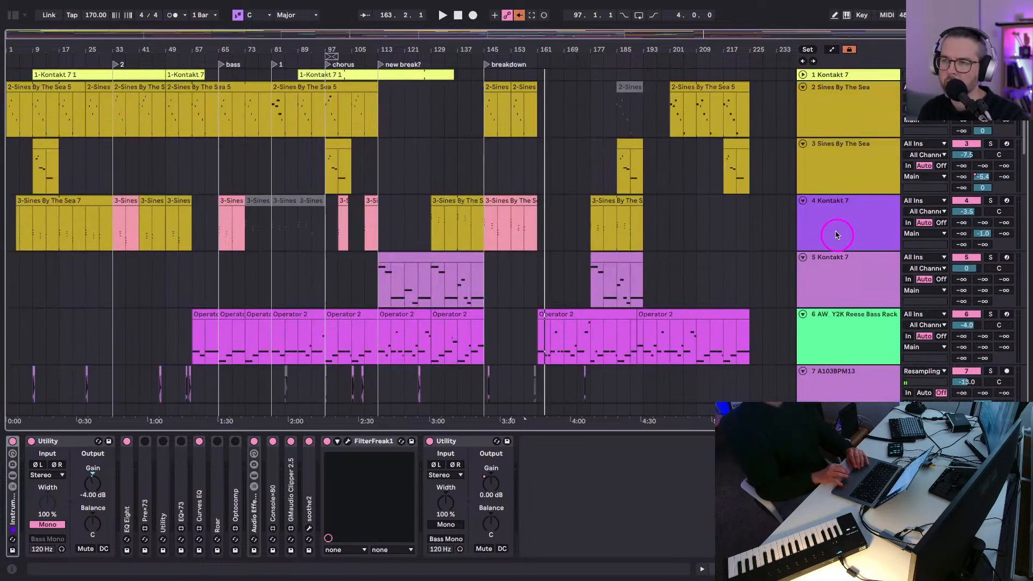
pyautogui.click(827, 129)
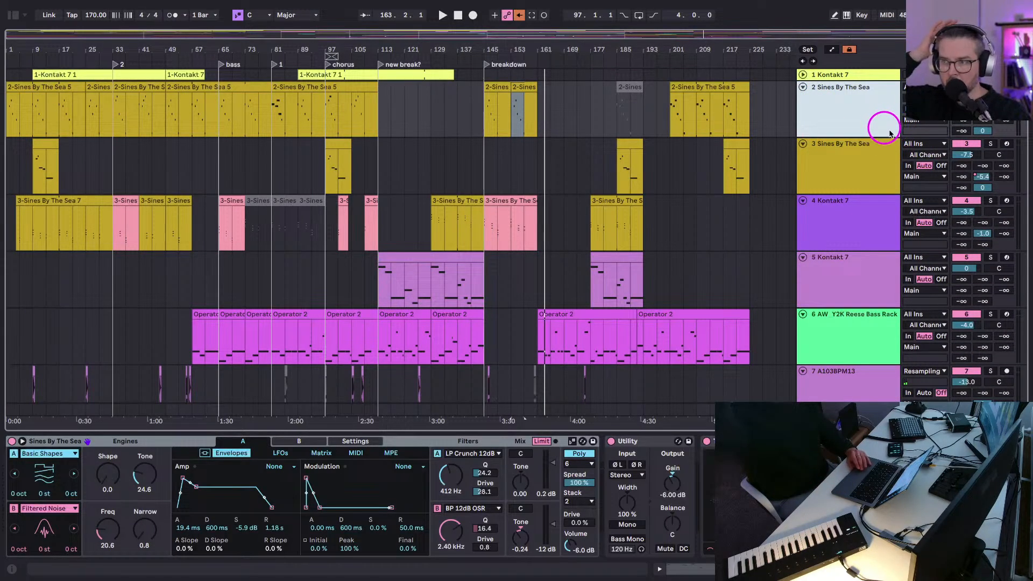
pyautogui.press('Delete')
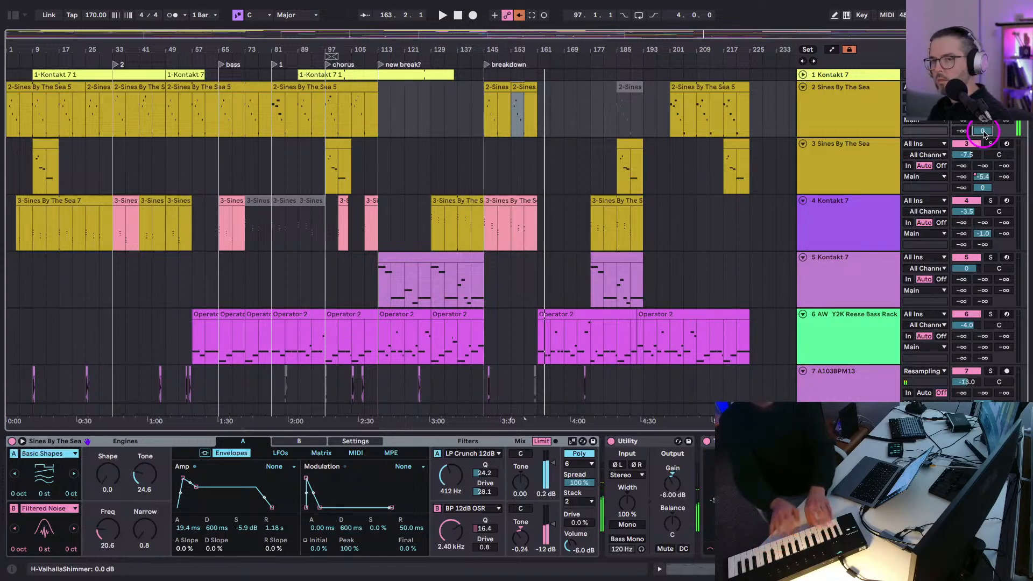
# Audition the Operator 2 clip on the AW_Y2K Reese Bass Rack track from 161.1.1.
pyautogui.scroll(-1, 478, 206)
pyautogui.scroll(-5, 478, 204)
pyautogui.click(568, 144)
pyautogui.press('space')
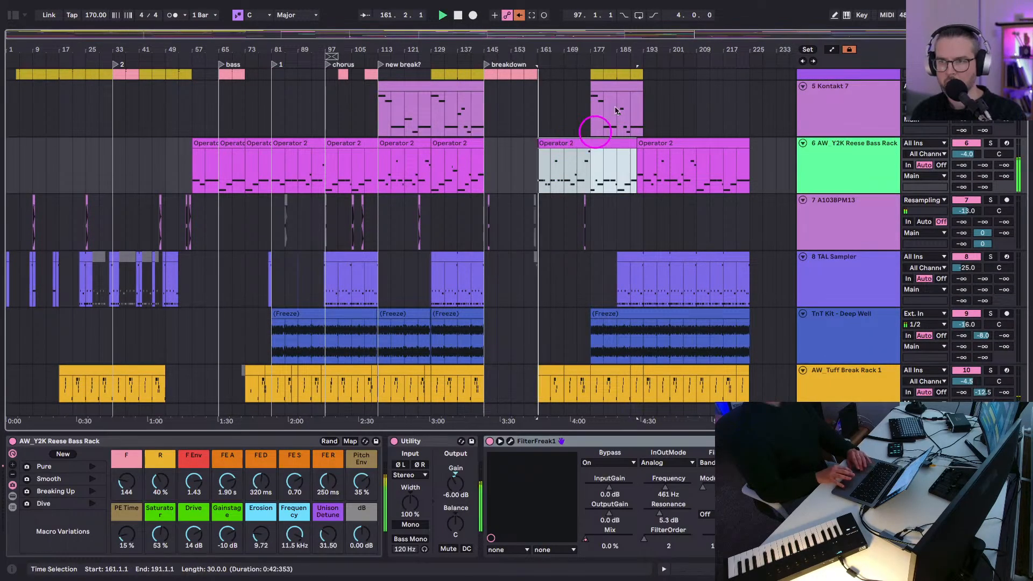
pyautogui.scroll(6, 611, 42)
pyautogui.hscroll(3, 608, 168)
pyautogui.scroll(3, 515, 48)
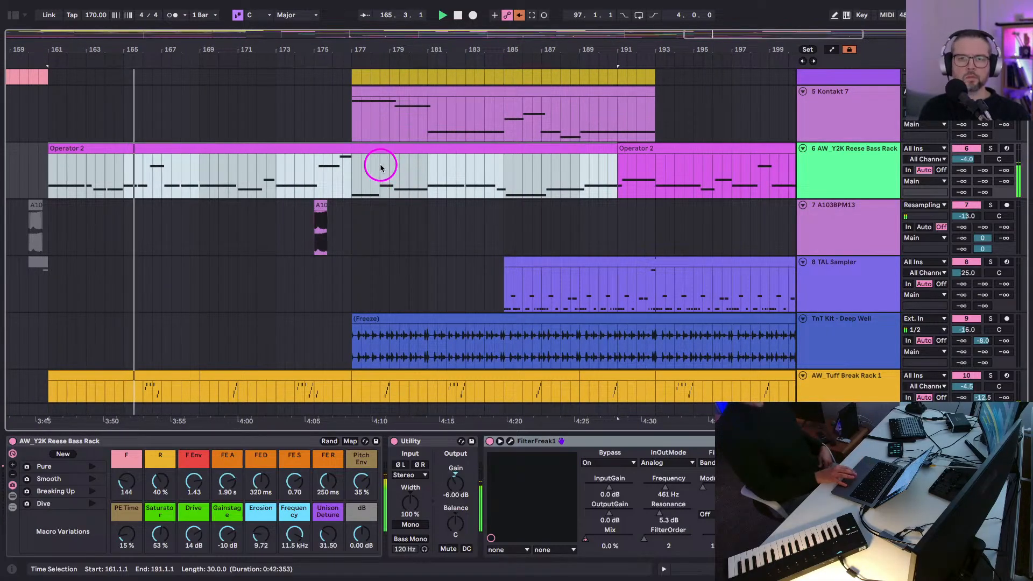
# In the AW_Tuff Break Rack 1 clip at bar 161, deactivate the notes from 20.4.1 to 21.1.1 except the [S] note at 20.4.1.
pyautogui.scroll(-3, 143, 157)
pyautogui.hscroll(-3, 143, 157)
pyautogui.scroll(-1, 146, 157)
pyautogui.hscroll(-1, 147, 156)
pyautogui.click(228, 283)
pyautogui.moveTo(228, 330); pyautogui.dragTo(168, 323)
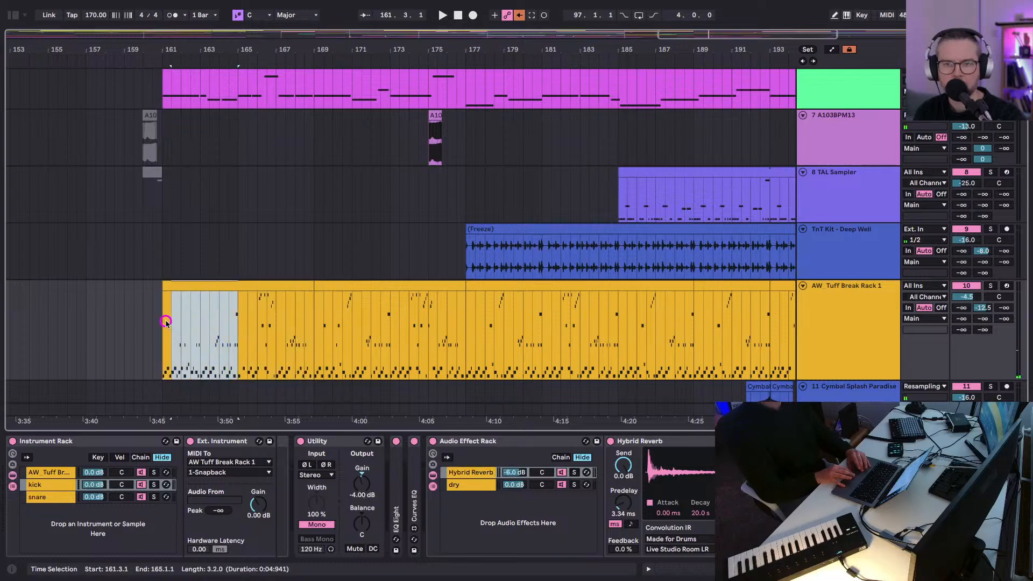
pyautogui.doubleClick(201, 286)
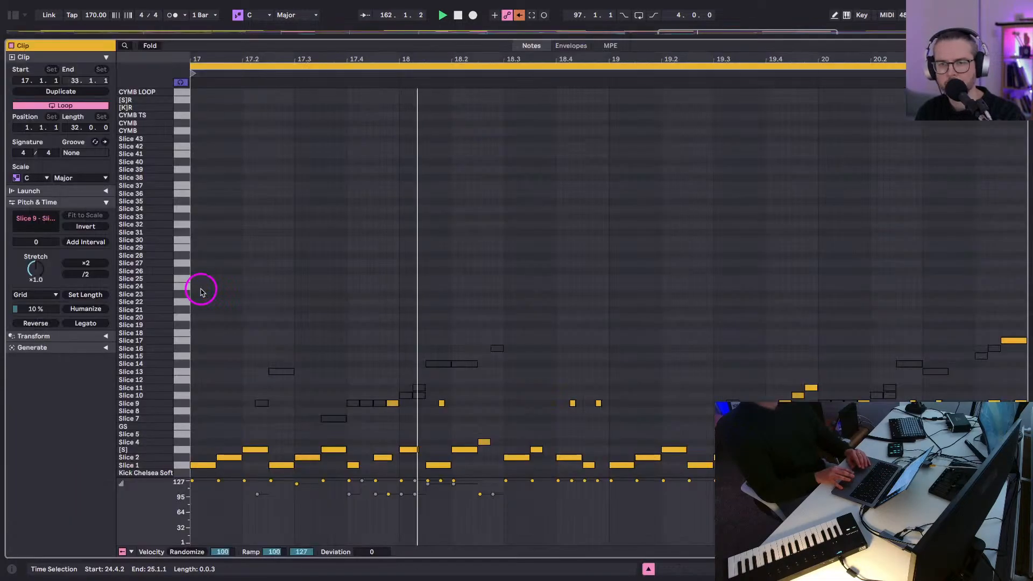
pyautogui.moveTo(976, 471); pyautogui.dragTo(934, 321)
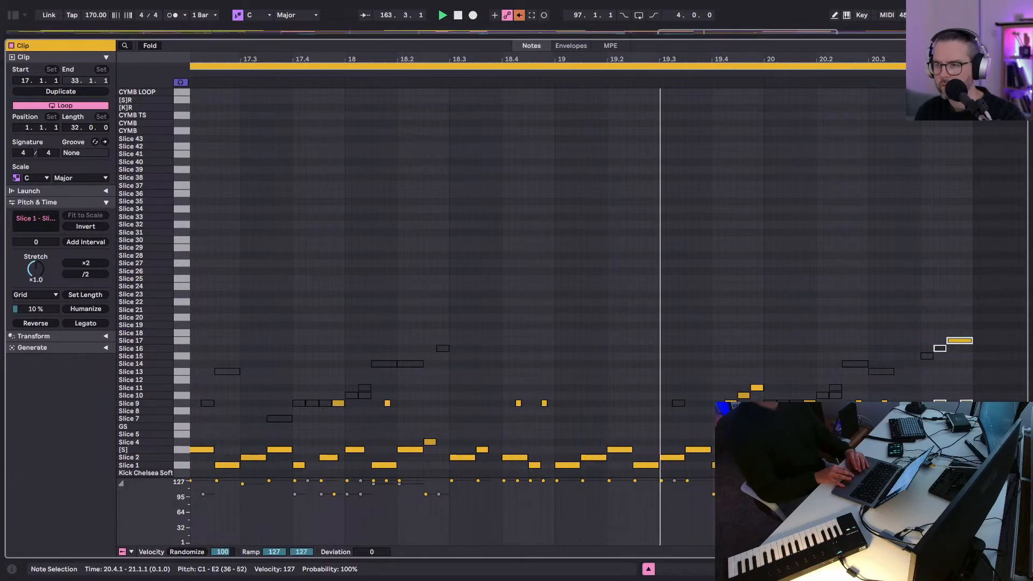
pyautogui.press('0')
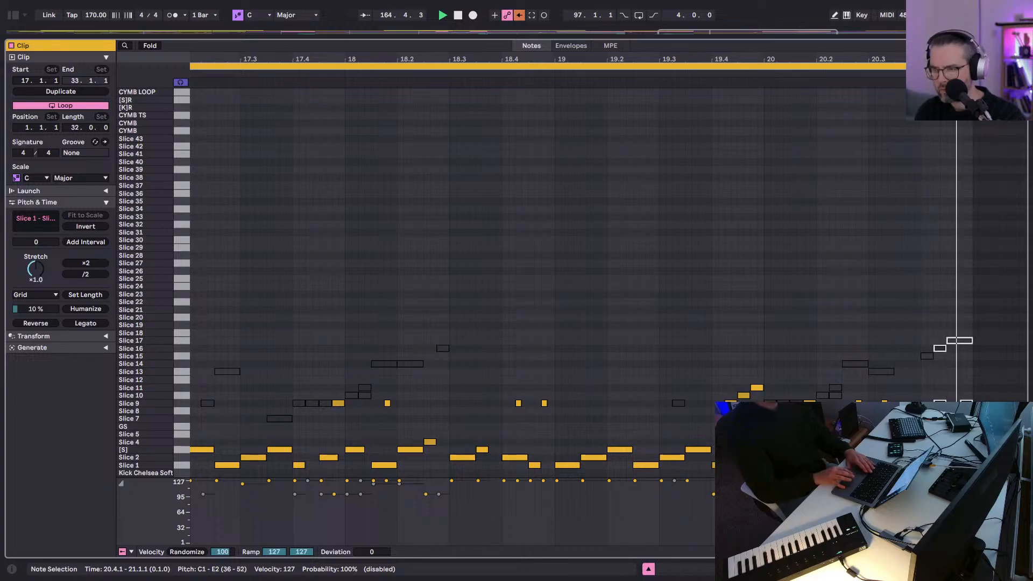
pyautogui.click(939, 465)
pyautogui.click(939, 449)
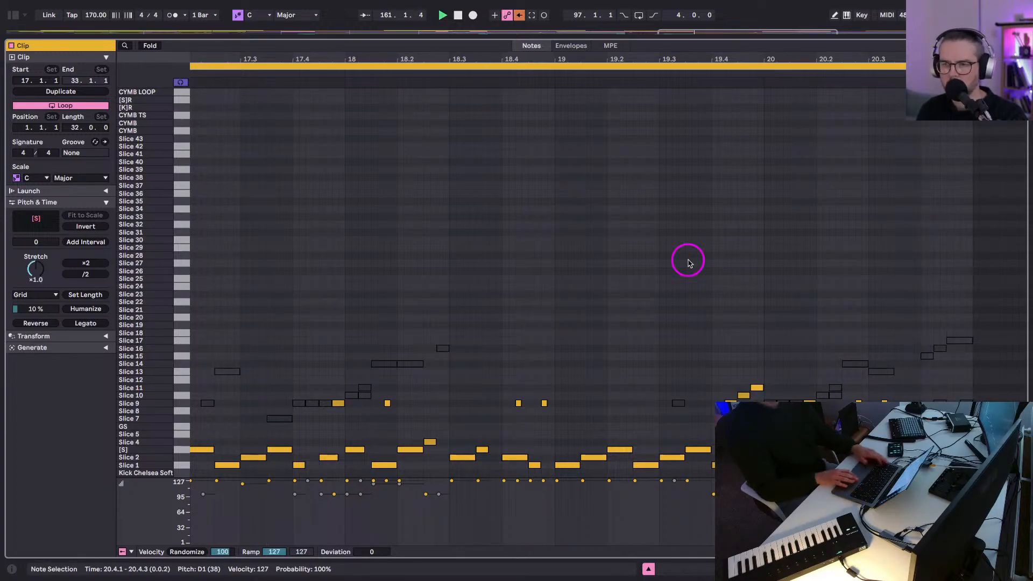
# Review the arrangement's clips from bar 161 to bar 177 during playback, from Sines By The Sea down to Juggler Ambience.
pyautogui.press('Tab')
pyautogui.moveTo(414, 42); pyautogui.dragTo(478, 33)
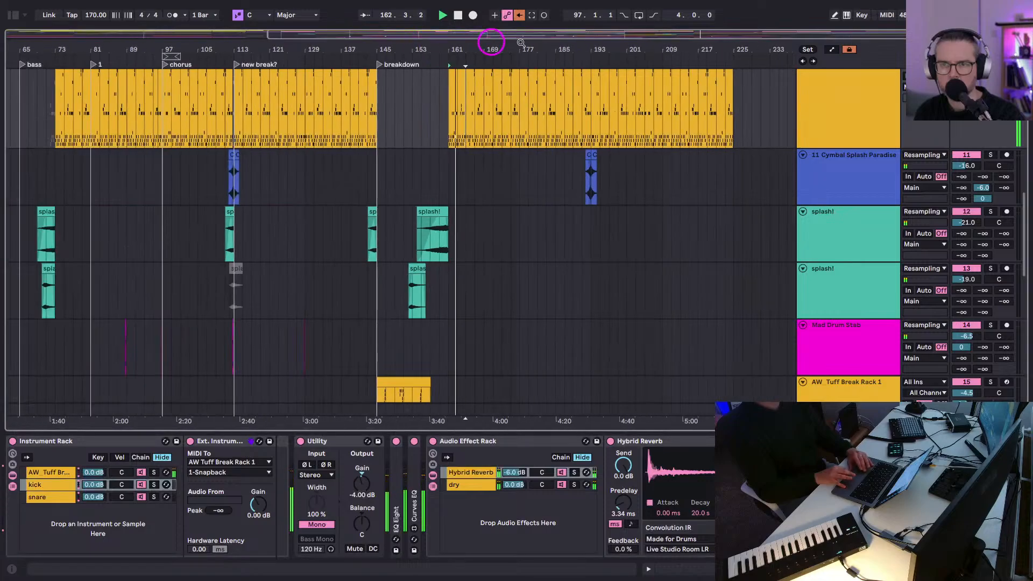
pyautogui.scroll(-4, 342, 247)
pyautogui.moveTo(288, 50); pyautogui.dragTo(355, 255)
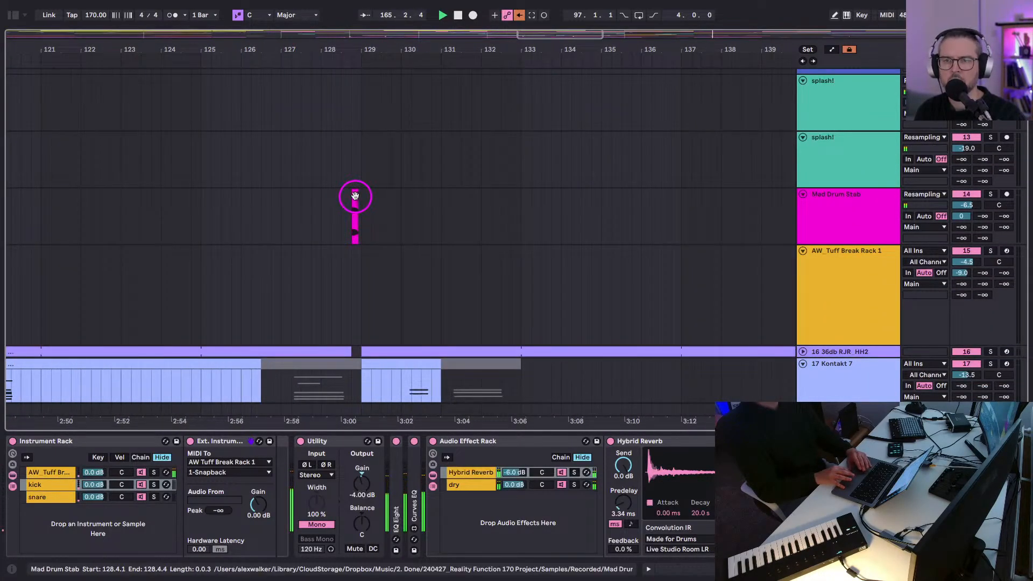
pyautogui.scroll(3, 383, 215)
pyautogui.hscroll(5, 382, 214)
pyautogui.scroll(5, 381, 215)
pyautogui.hscroll(10, 381, 215)
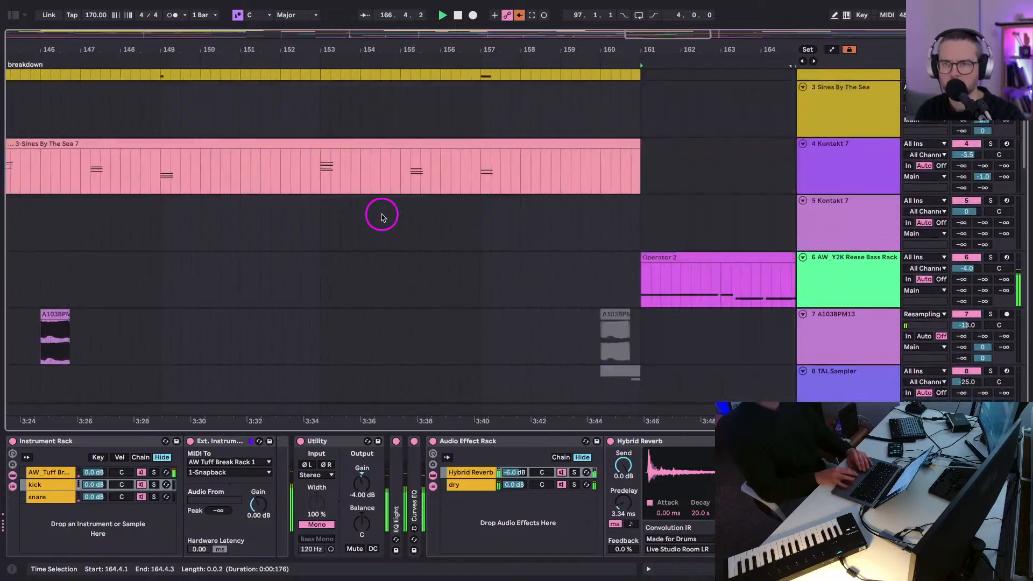
pyautogui.scroll(-10, 351, 310)
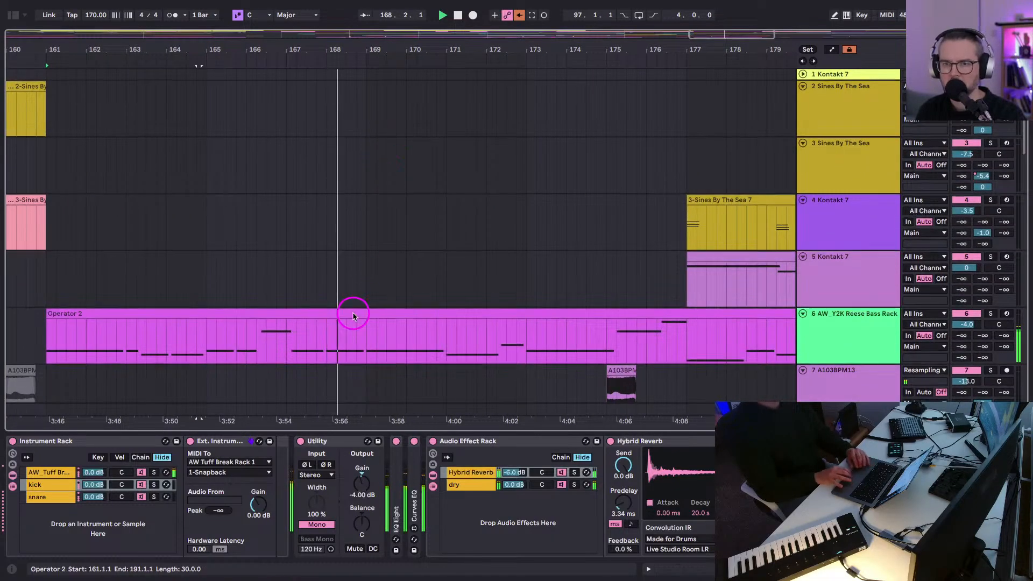
pyautogui.hscroll(-2, 353, 313)
pyautogui.scroll(-10, 353, 316)
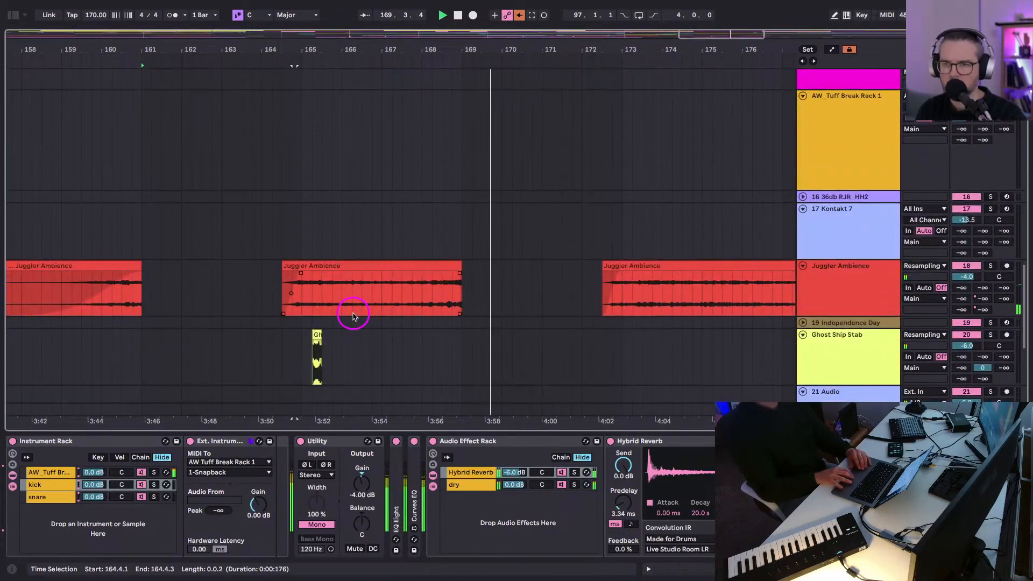
pyautogui.hscroll(5, 487, 310)
pyautogui.hscroll(-2, 491, 306)
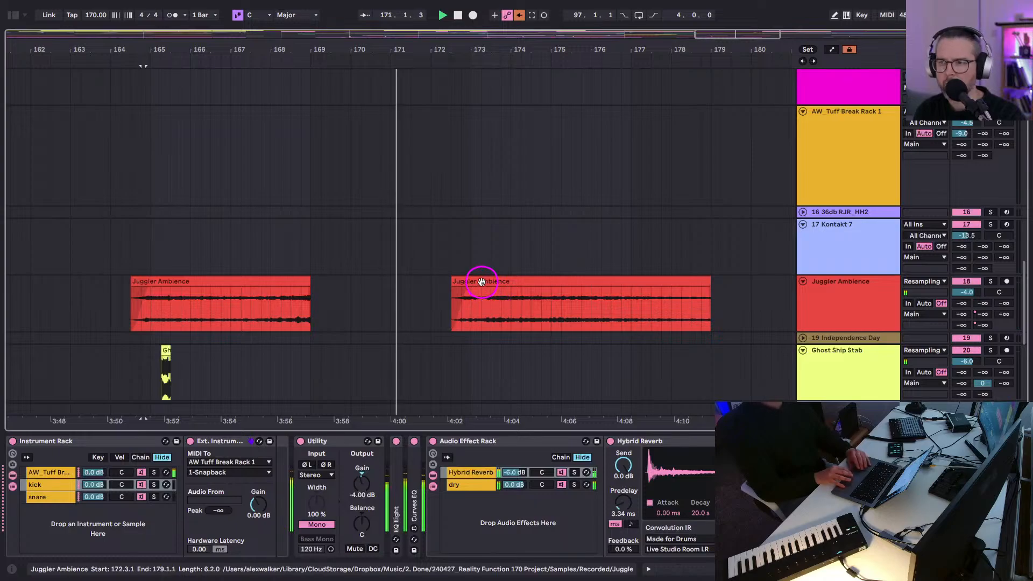
pyautogui.moveTo(380, 46); pyautogui.dragTo(382, 50)
pyautogui.scroll(10, 388, 235)
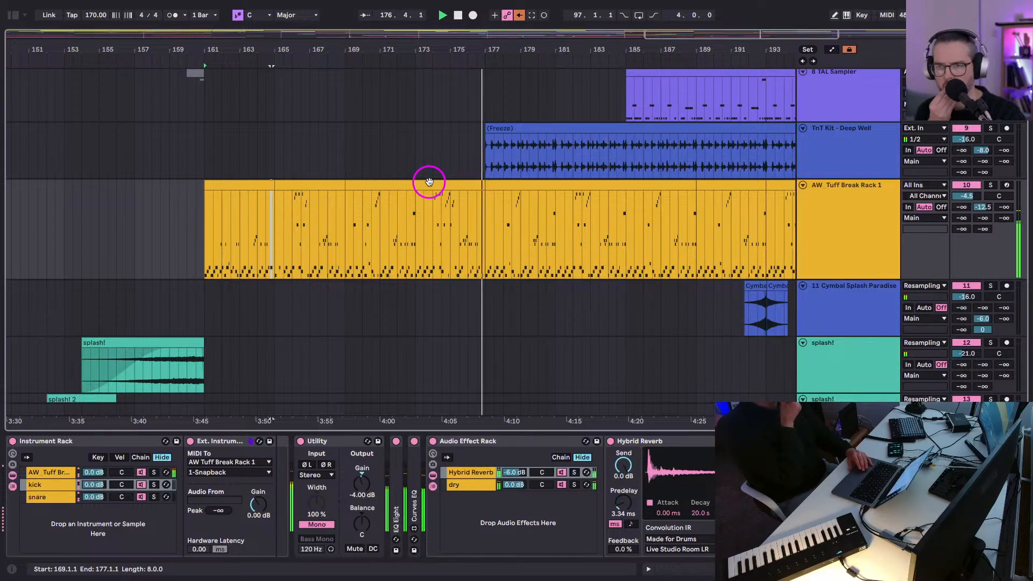
# In the AW_Tuff Break Rack 1 clip at bar 169, rework the last beat from 32.4.1 to 33.1.1 around its [S] note and audition it.
pyautogui.doubleClick(453, 184)
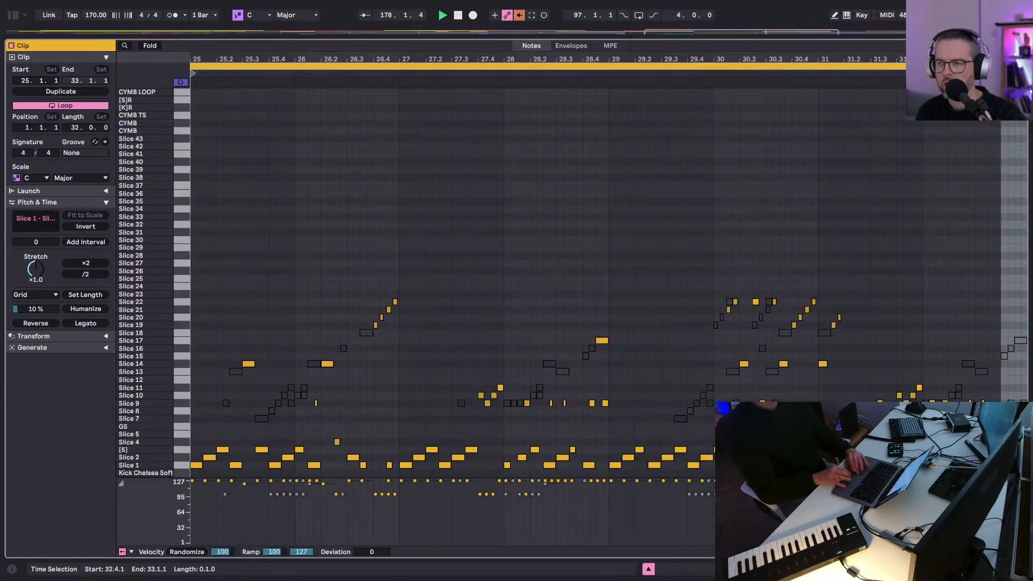
pyautogui.click(1011, 465)
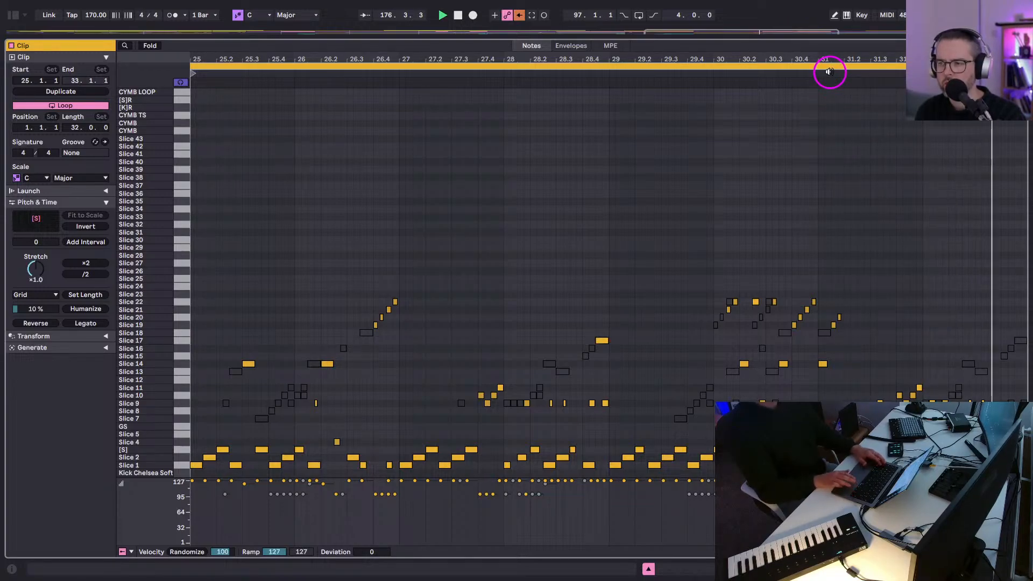
pyautogui.hotkey('shift', 'Tab')
pyautogui.scroll(3, 381, 228)
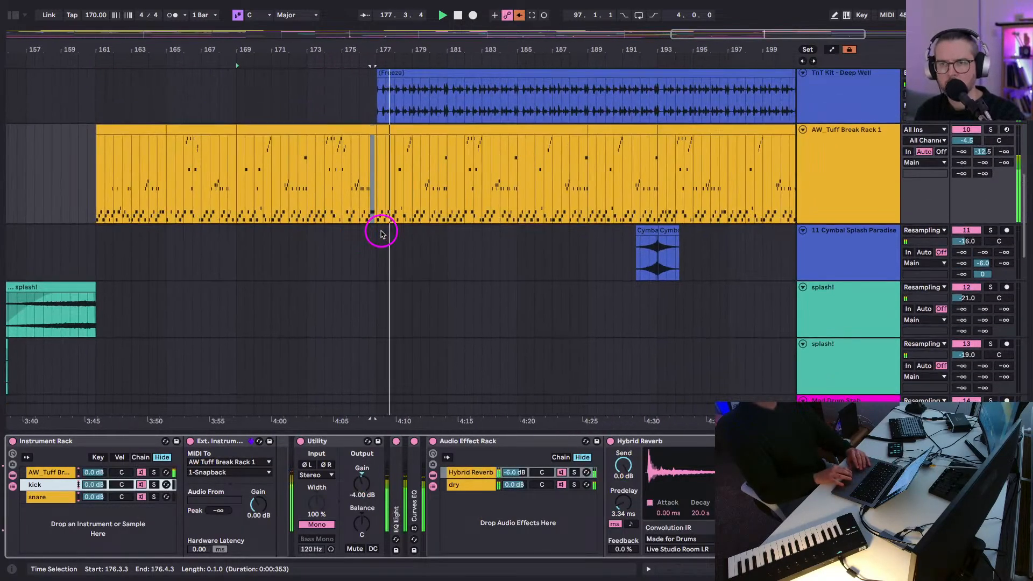
# Consolidate the AW_Y2K Reese Bass Rack notes from 177.1.1 to 193.1.1 into a separate 16-bar Operator 2 clip and open its notes.
pyautogui.click(444, 136)
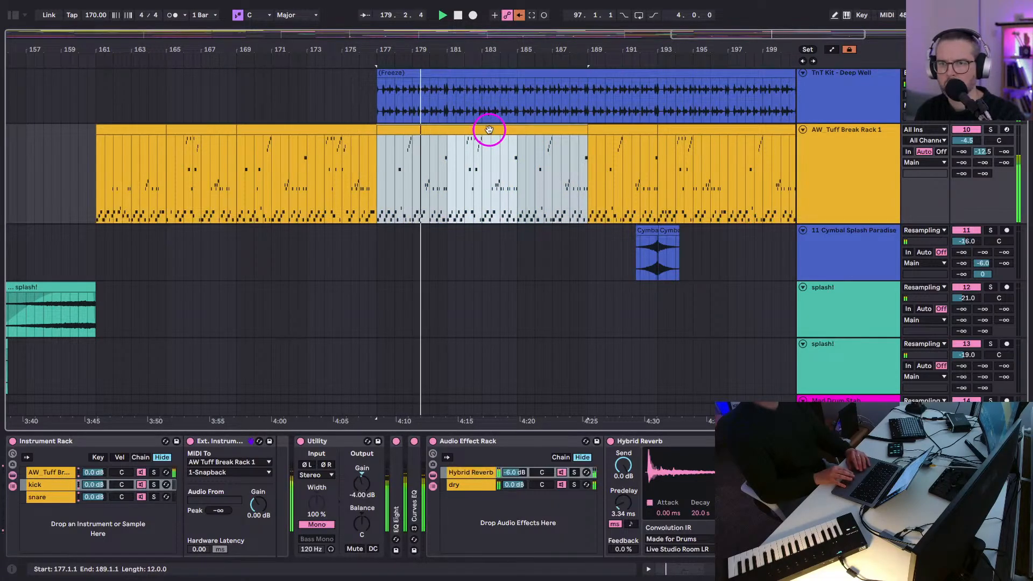
pyautogui.scroll(5, 488, 129)
pyautogui.click(470, 135)
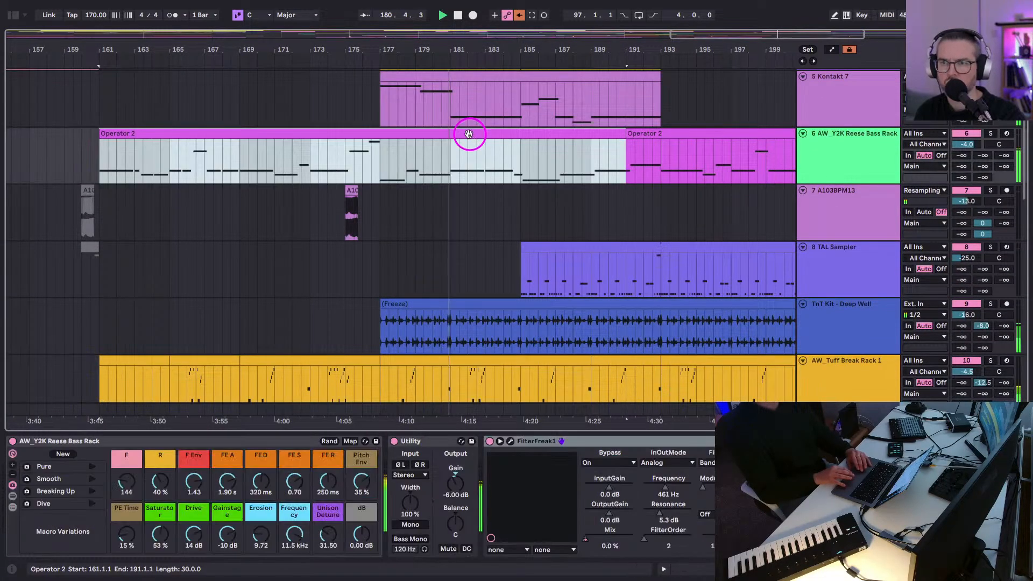
pyautogui.moveTo(380, 161); pyautogui.dragTo(659, 164)
pyautogui.press('super+e')
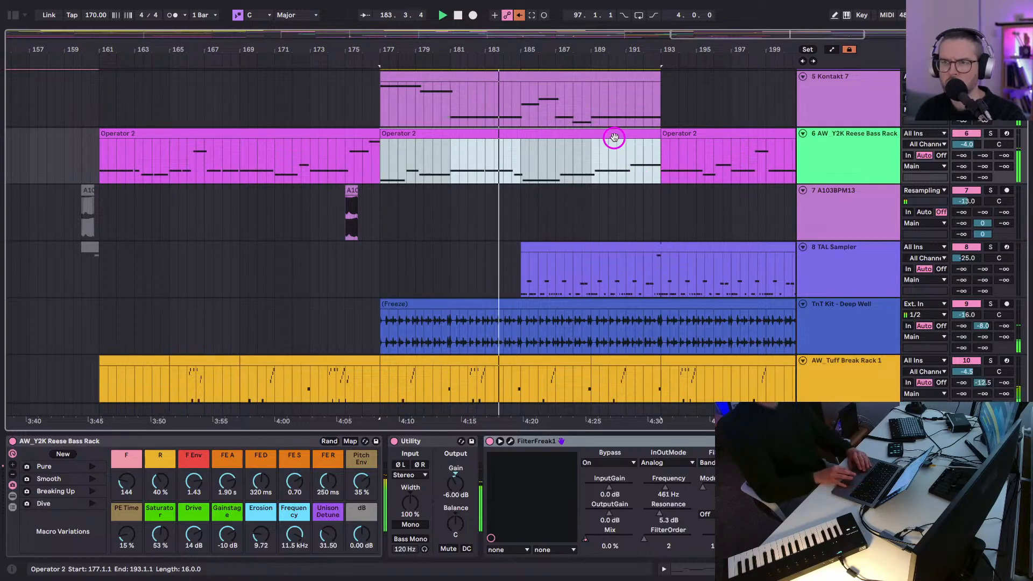
pyautogui.doubleClick(615, 137)
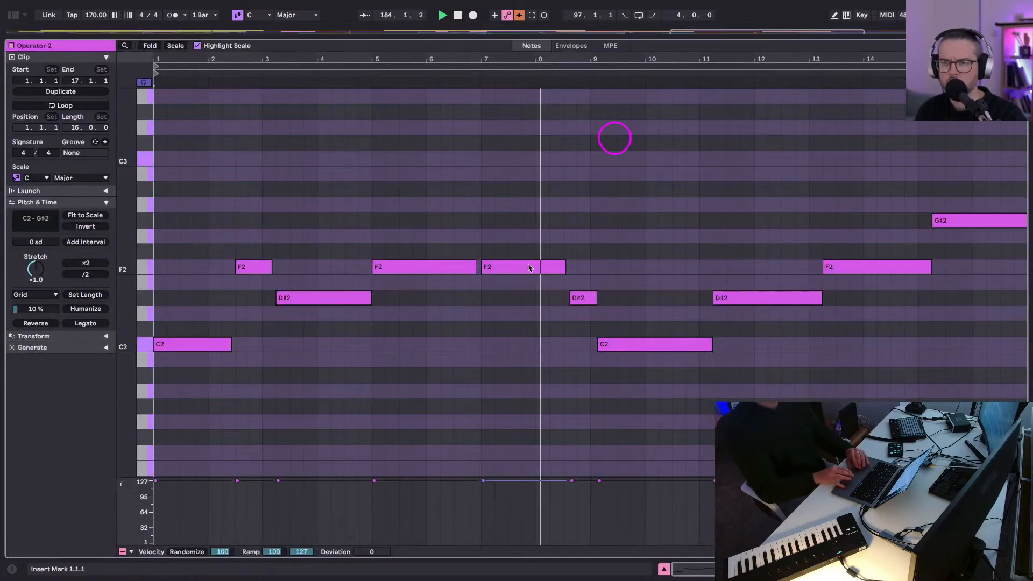
# Quantize the C2 note near bar 9 to start at 9.1.1 and raise it an octave to C3, auditioning the line.
pyautogui.click(620, 347)
pyautogui.press('super+u')
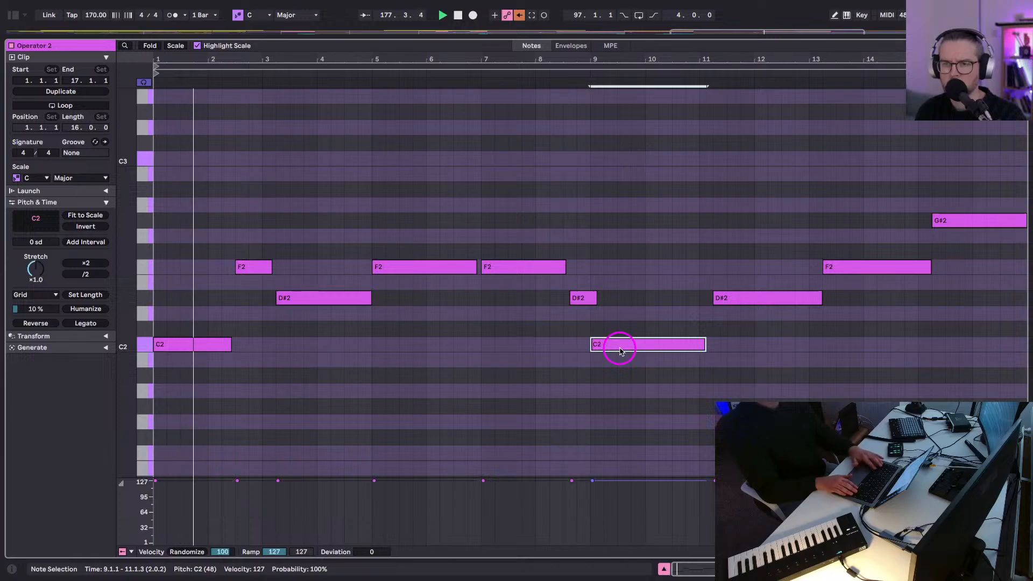
pyautogui.hotkey('shift', 'Up')
pyautogui.moveTo(556, 58); pyautogui.dragTo(547, 193)
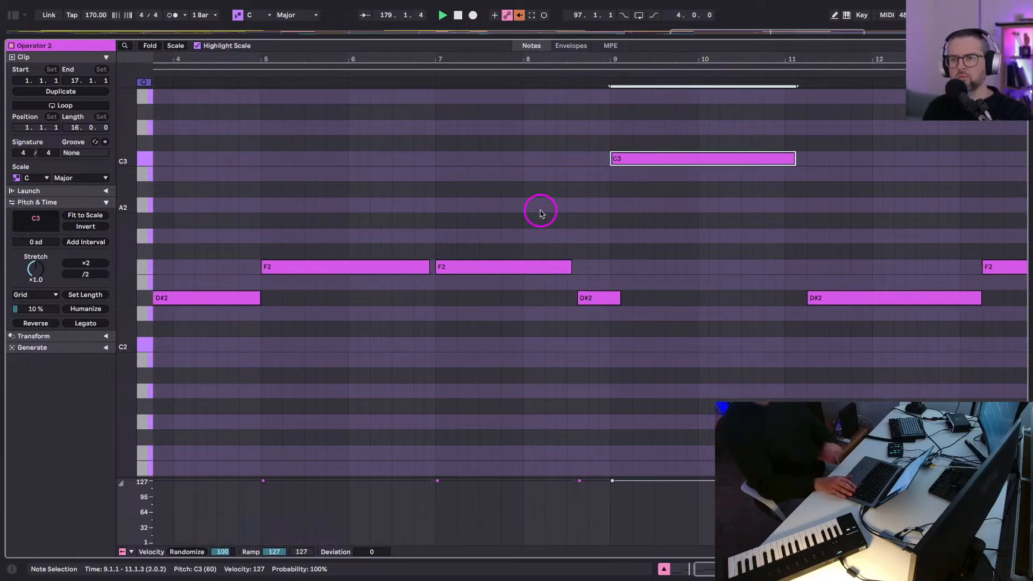
pyautogui.hscroll(-5, 540, 211)
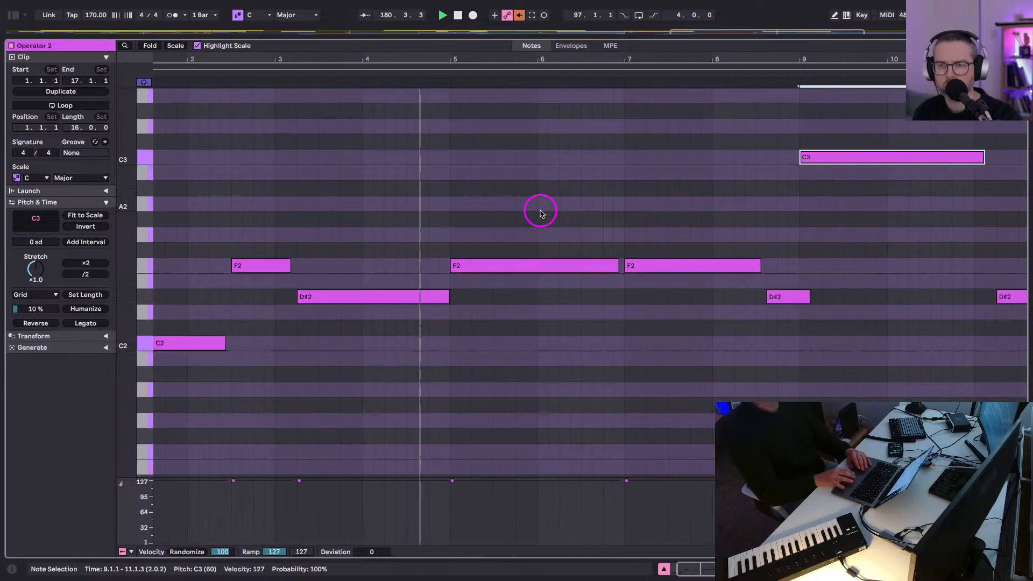
# Shorten the D#2 note at 3.2.1 to end at 4.4.4 and the D#2 note at 8.3.3 to end just before bar 9.
pyautogui.click(406, 298)
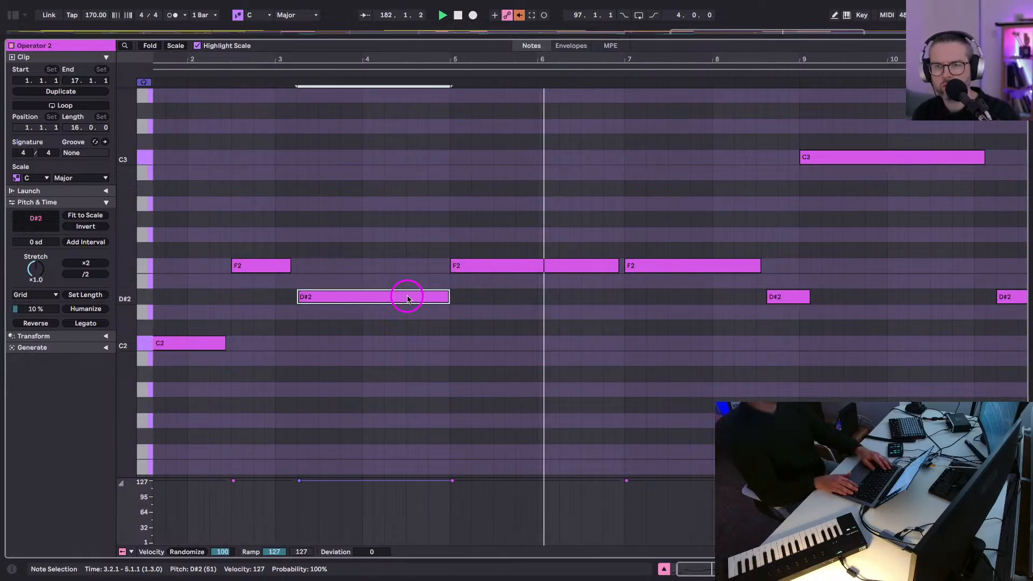
pyautogui.hscroll(-3, 424, 369)
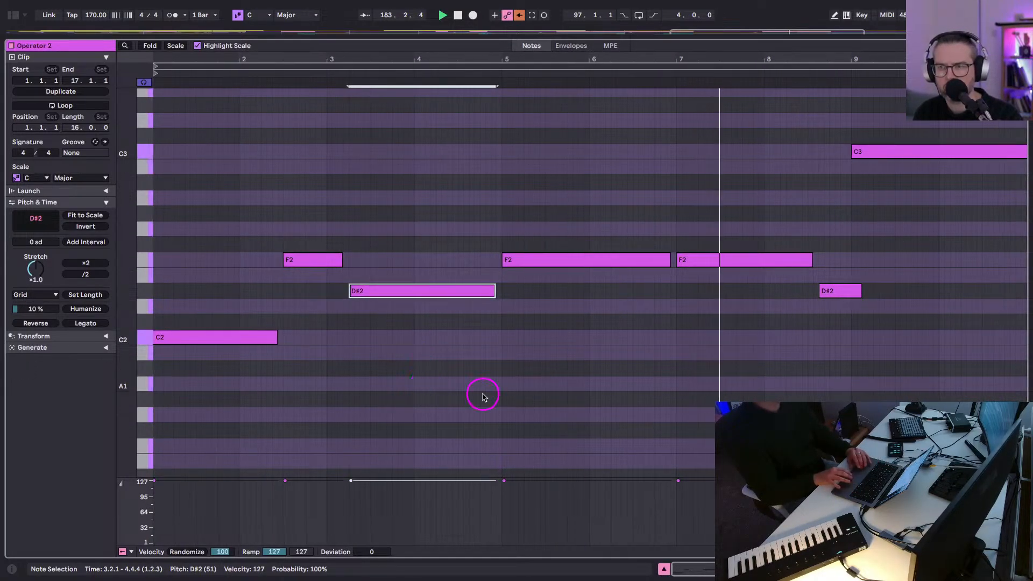
pyautogui.hscroll(3, 655, 339)
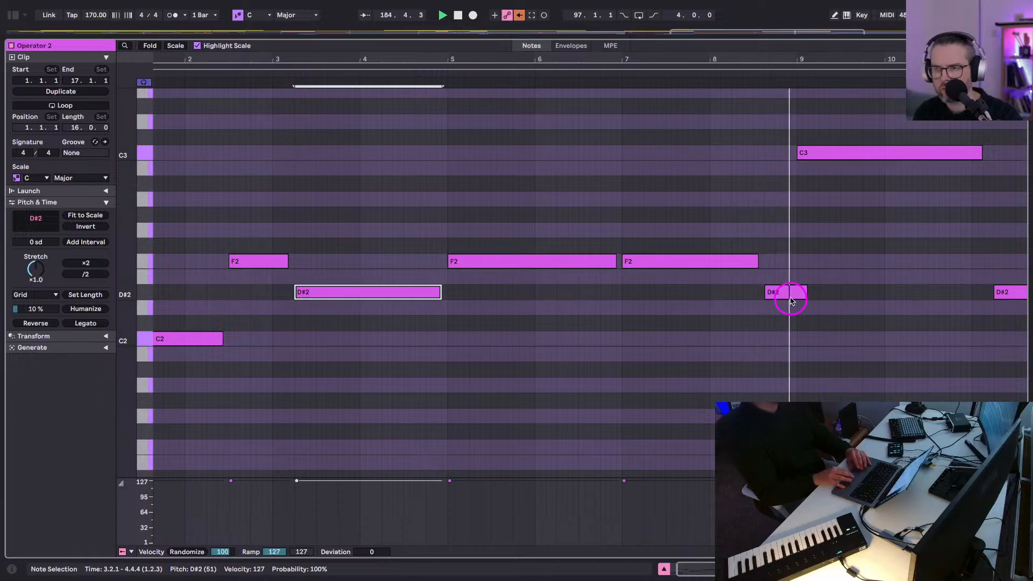
pyautogui.click(790, 293)
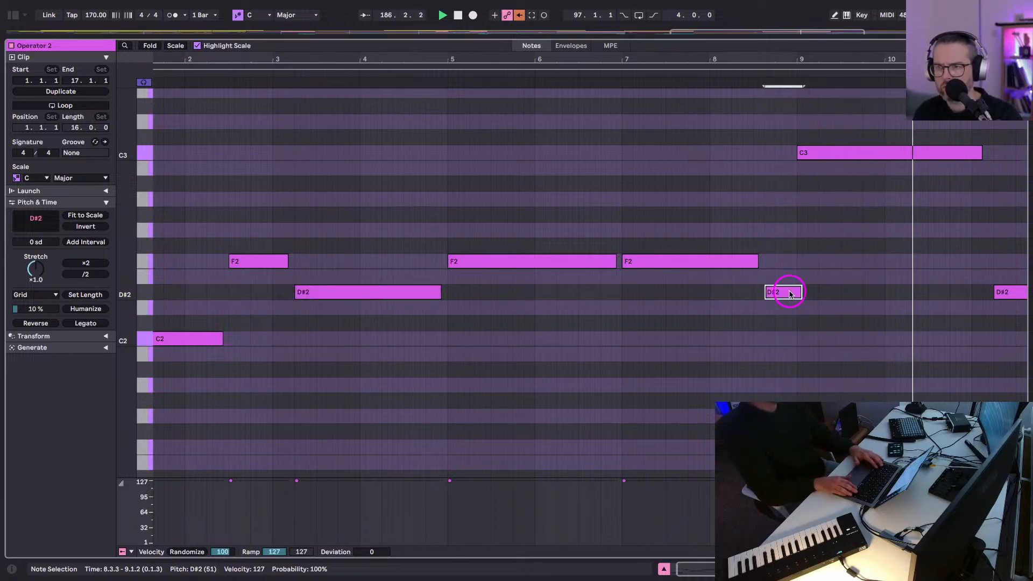
pyautogui.press('space')
pyautogui.hscroll(3, 786, 291)
# Lower the C3 note at 9.1.1 an octave back to C2 and audition the lead-in to it.
pyautogui.click(756, 147)
pyautogui.hotkey('shift', 'Down')
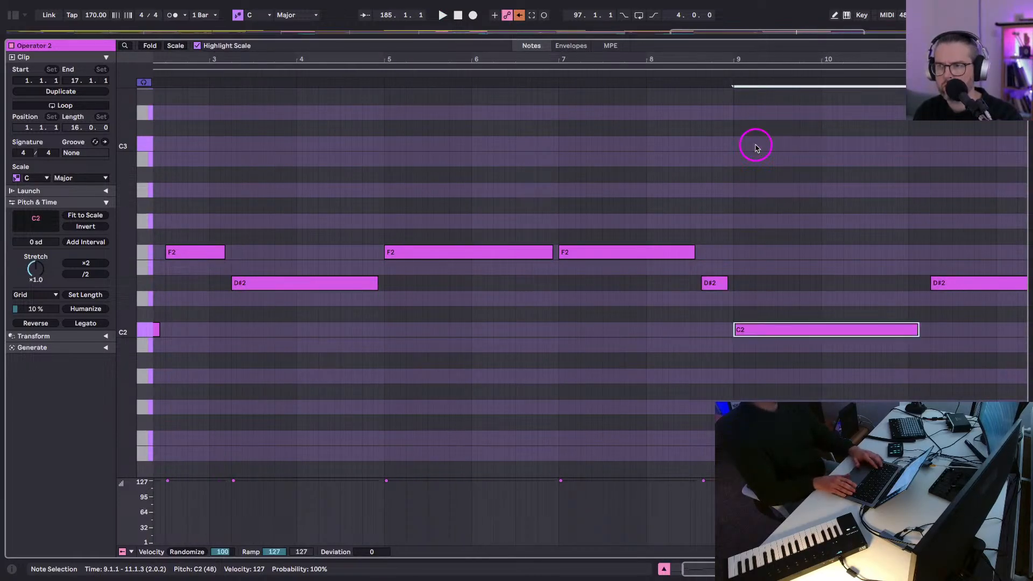
pyautogui.click(461, 72)
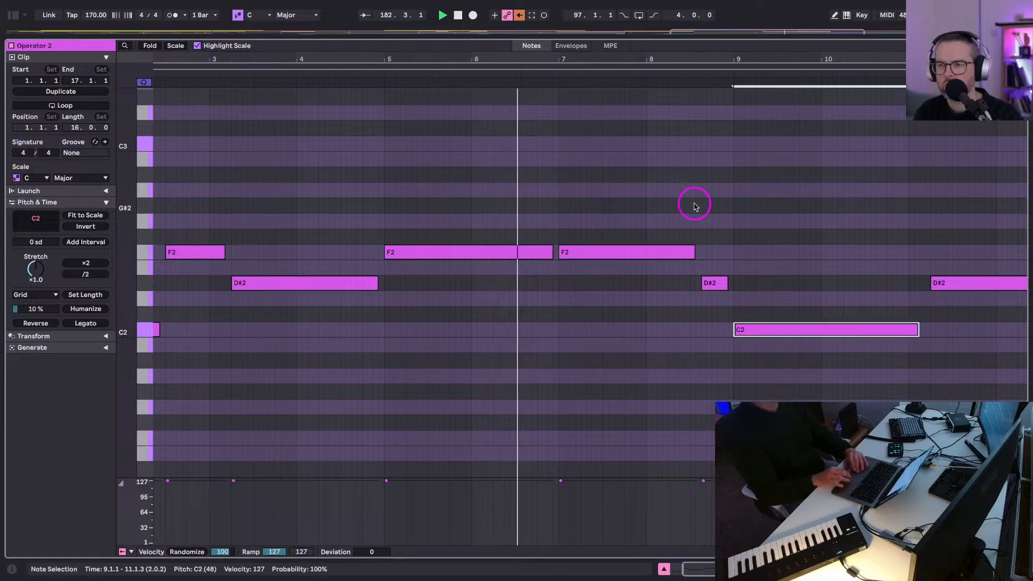
pyautogui.hscroll(2, 690, 204)
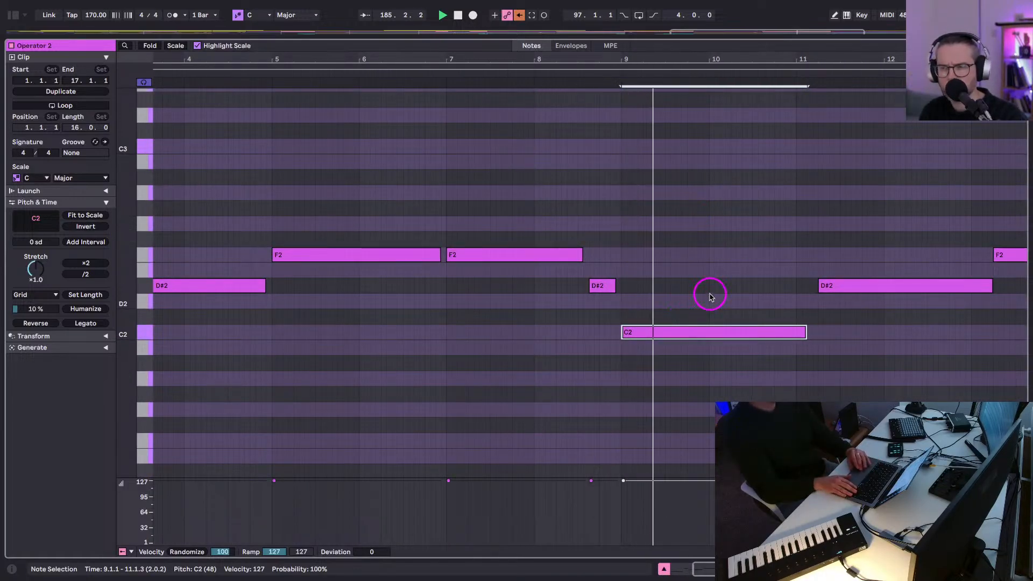
# Shorten the C2 note at 9.1.1 to end just before 10.3.1 and add an A#2 note at 10.3.1, auditioning the change.
pyautogui.hotkey('shift', 'Right')
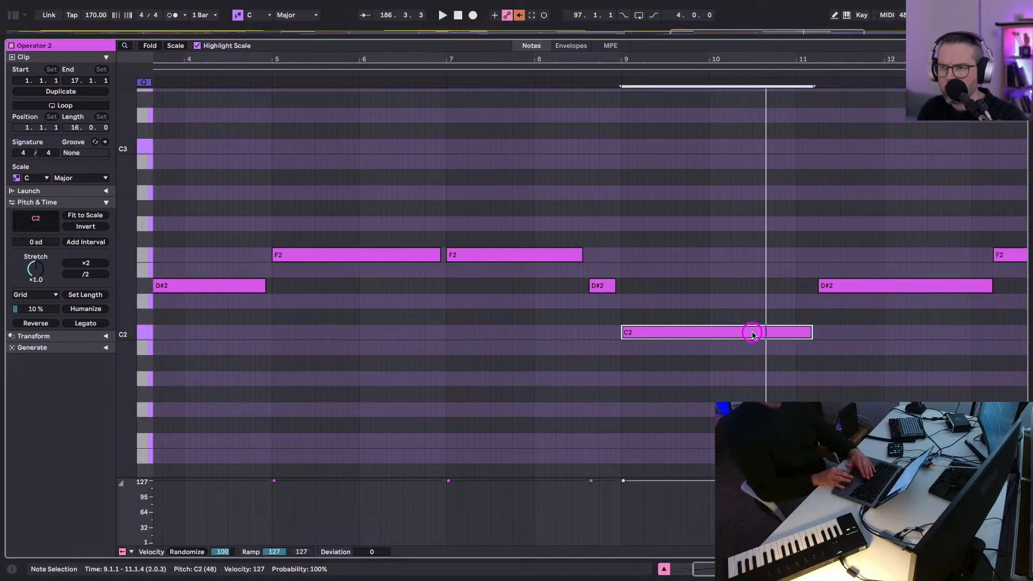
pyautogui.press('b')
pyautogui.click(753, 332)
pyautogui.click(751, 332)
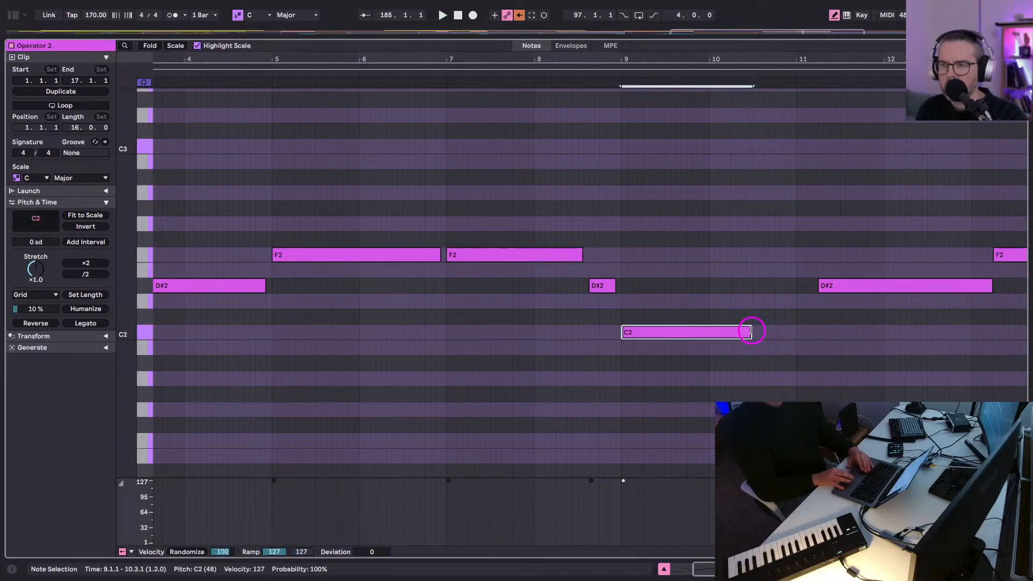
pyautogui.click(759, 302)
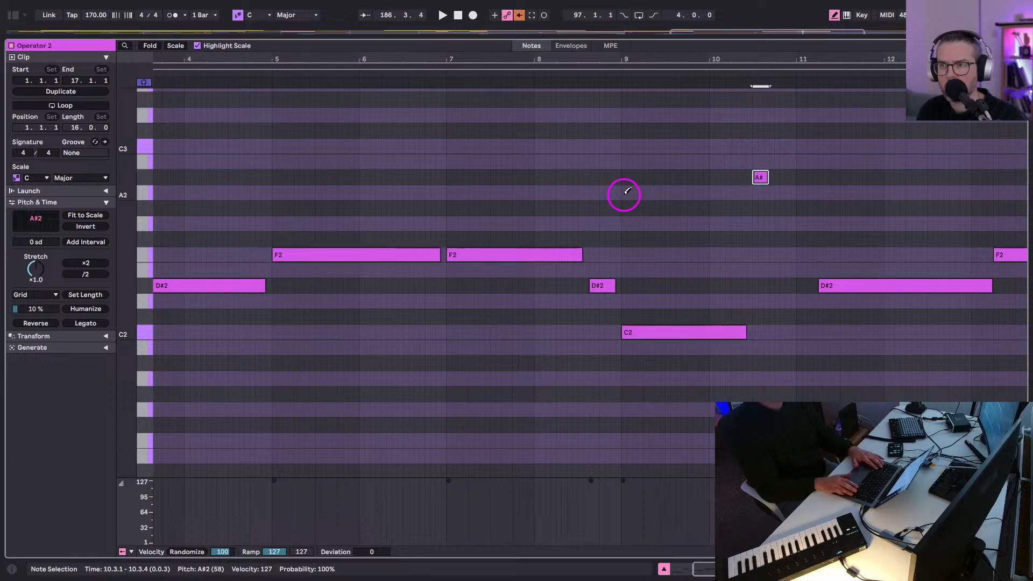
pyautogui.click(611, 74)
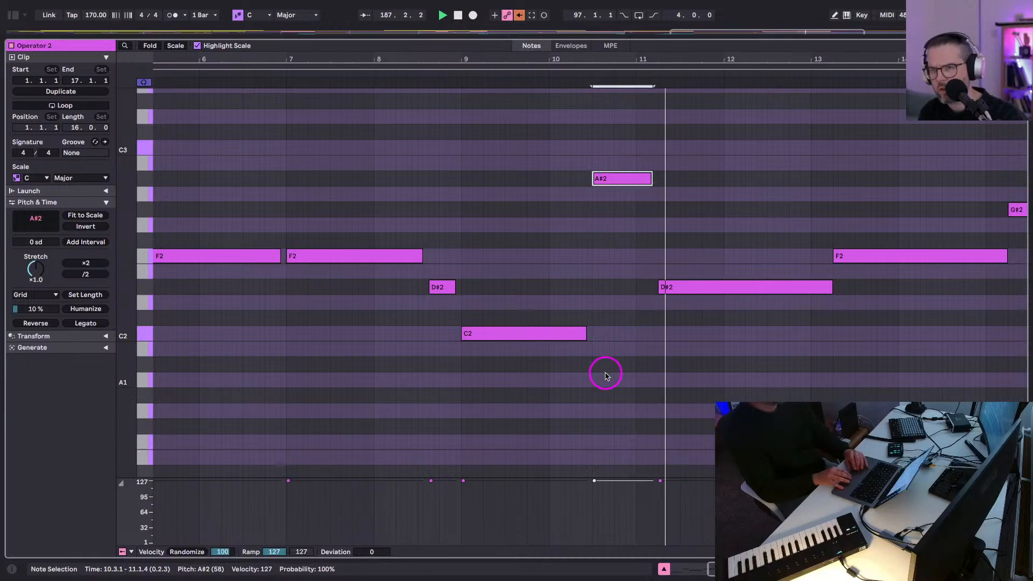
# Move the D#2 note after it back to 11.1.1 and shorten the A#2 note to end at 10.4.4.
pyautogui.press('space')
pyautogui.moveTo(669, 286); pyautogui.dragTo(655, 291)
pyautogui.click(625, 173)
pyautogui.moveTo(649, 178); pyautogui.dragTo(634, 180)
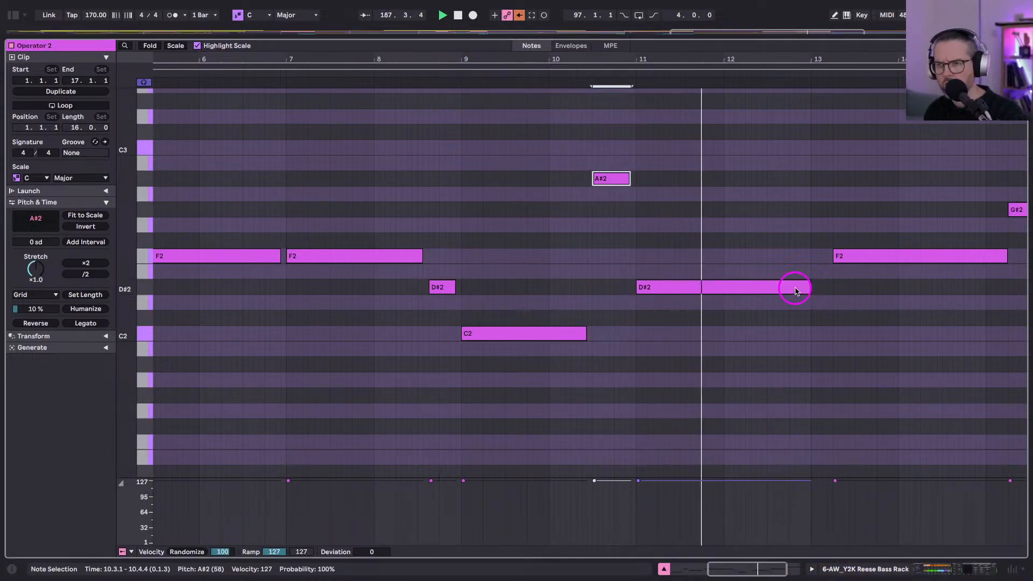
# Add a short C3 note at 12.3.1 and trim the D#2 note at 11.1.1 to end just before it.
pyautogui.press('b')
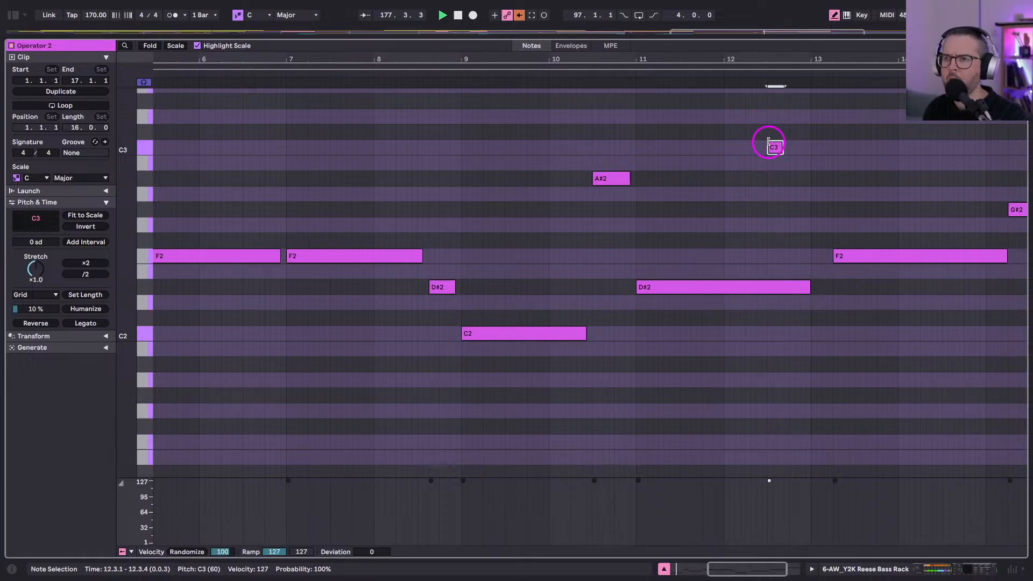
pyautogui.click(770, 276)
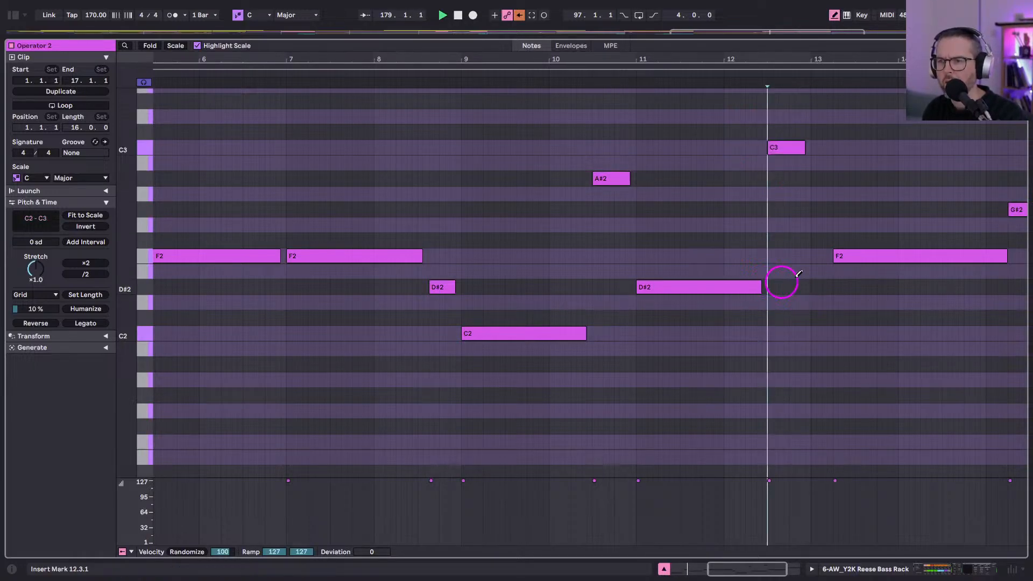
# Extend the start of the long F2 note in bar 13 back to 13.1.1, keeping its end at 15.1.4.
pyautogui.click(706, 261)
pyautogui.hotkey('ctrl', 'z')
pyautogui.press('b')
pyautogui.moveTo(700, 263); pyautogui.dragTo(679, 263)
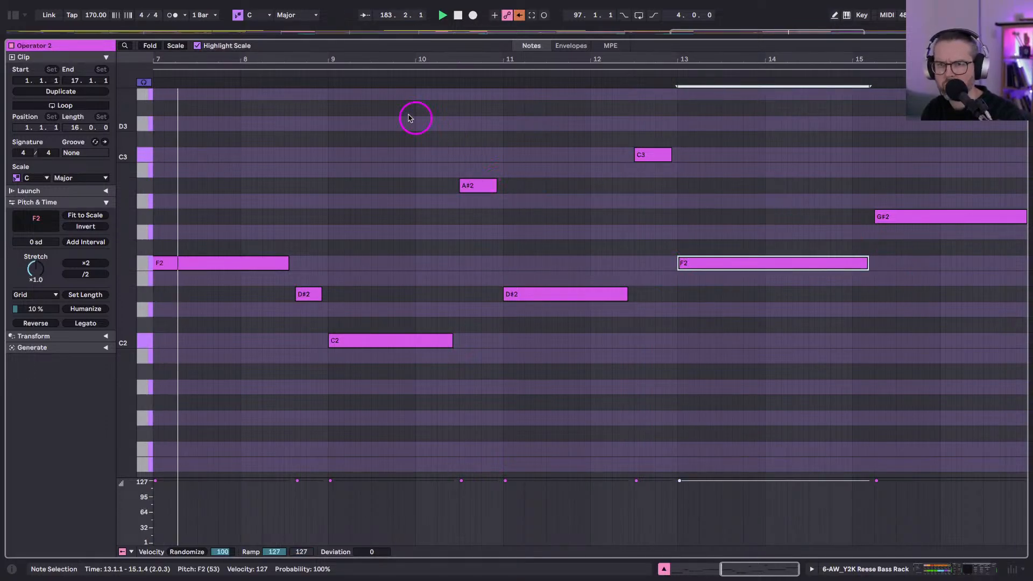
# Raise the D#2 note at 8.3.3 an octave to D#3 and lengthen it to 9.1.1, auditioning the phrase.
pyautogui.press('space')
pyautogui.click(307, 295)
pyautogui.hotkey('shift', 'Up')
pyautogui.hscroll(-5, 254, 203)
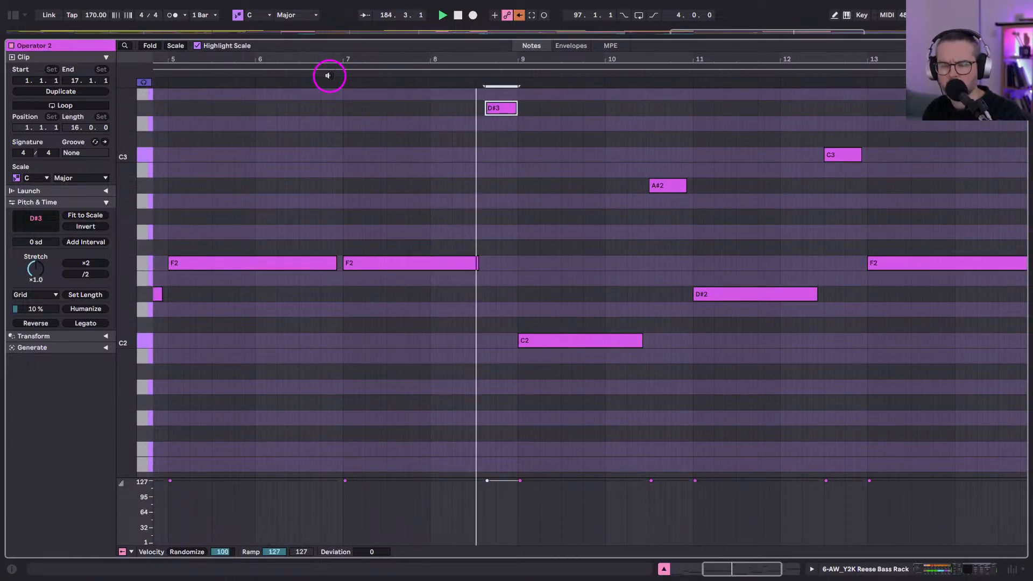
pyautogui.hscroll(5, 549, 196)
pyautogui.scroll(2, 549, 196)
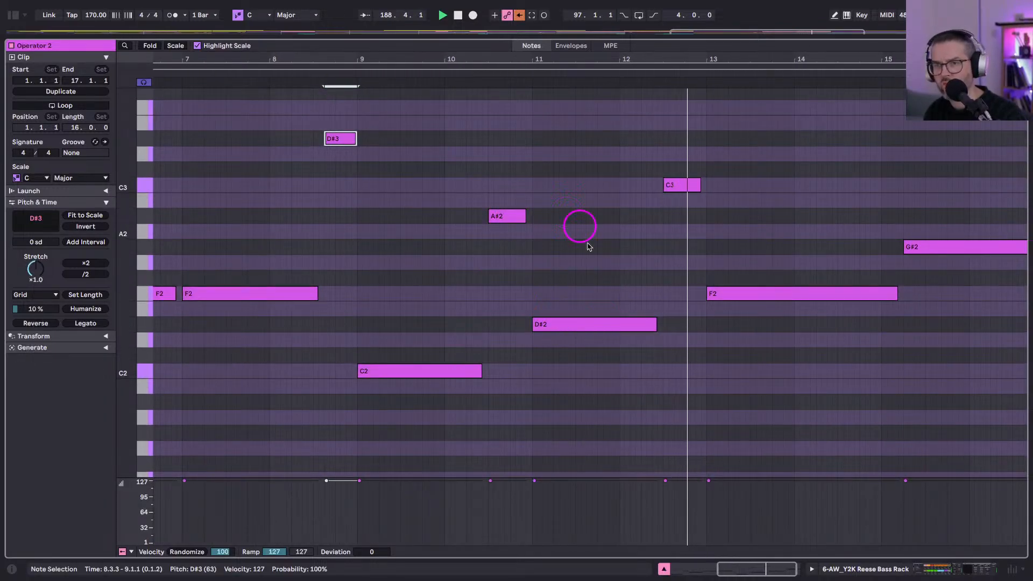
# Raise the C3 note at 12.3.1 to D#3 and lengthen it to 13.1.1, auditioning the result.
pyautogui.click(681, 184)
pyautogui.press('space')
pyautogui.press('Up')
pyautogui.press('Up')
pyautogui.press('Up')
pyautogui.press('Down')
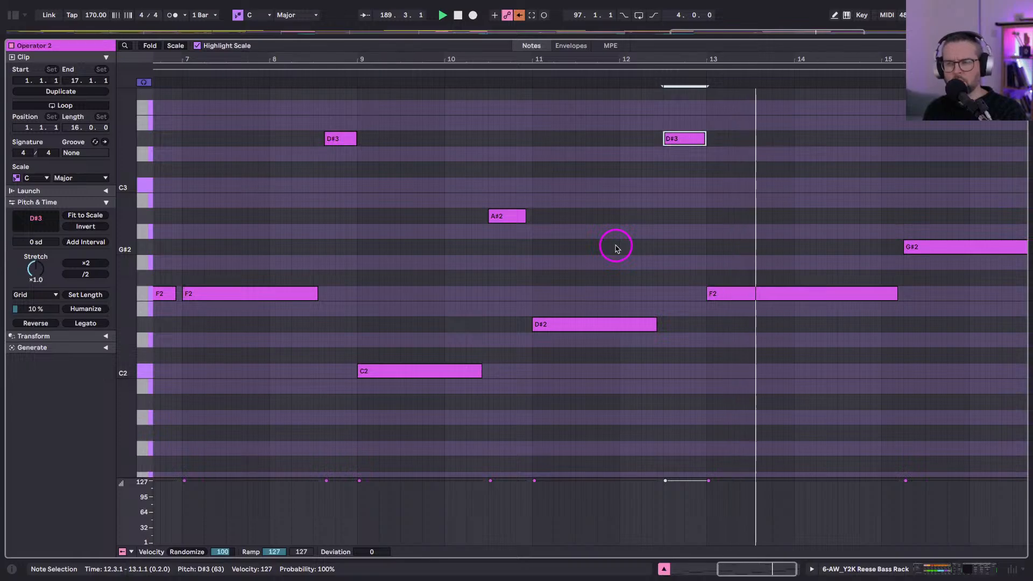
# Add a D#3 note from 16.2.3 to 17.1.1 at the end of the reese clip and audition the phrase.
pyautogui.hscroll(1, 821, 200)
pyautogui.scroll(1, 800, 145)
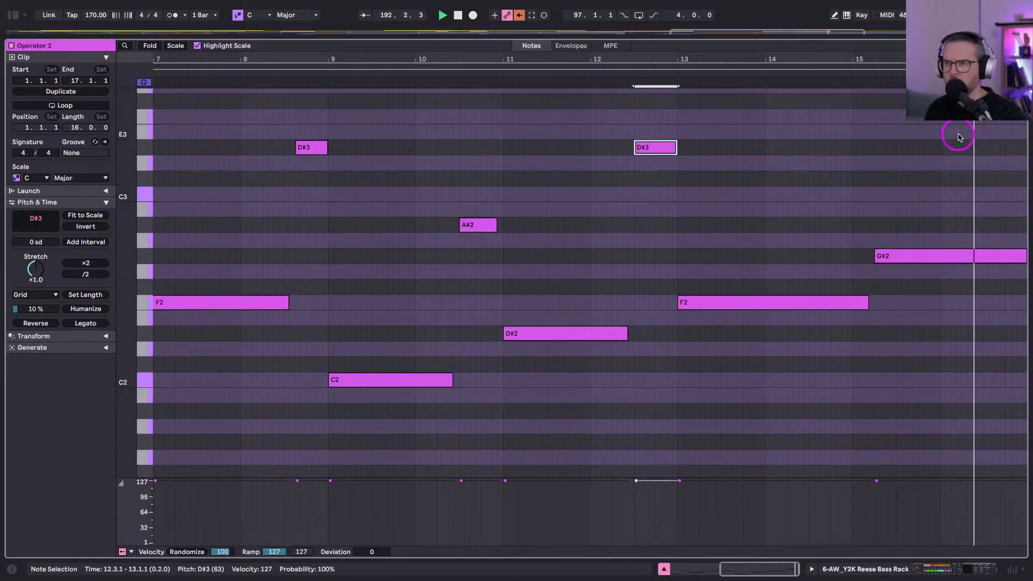
pyautogui.press('b')
pyautogui.click(970, 119)
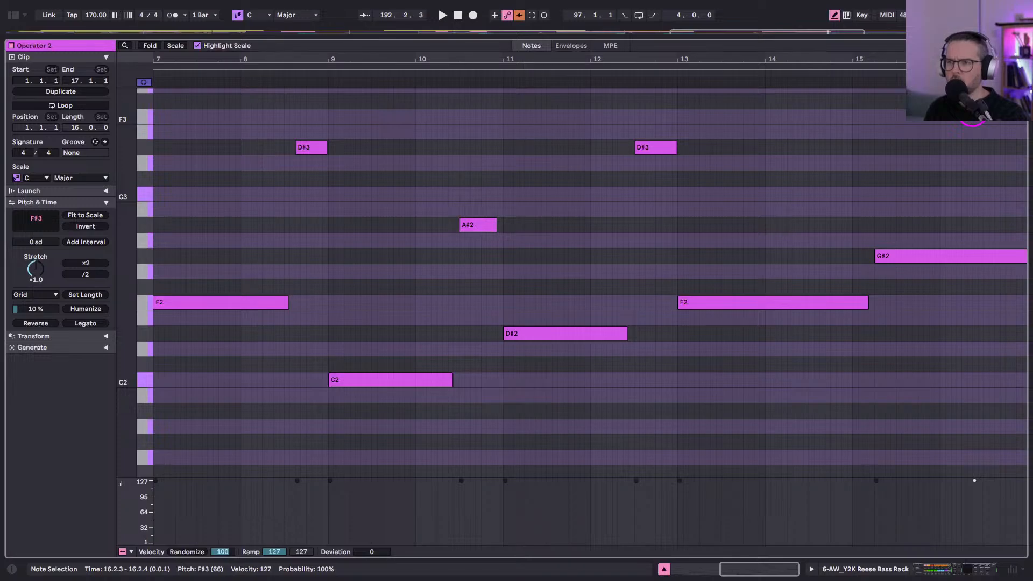
pyautogui.moveTo(975, 147); pyautogui.dragTo(988, 147)
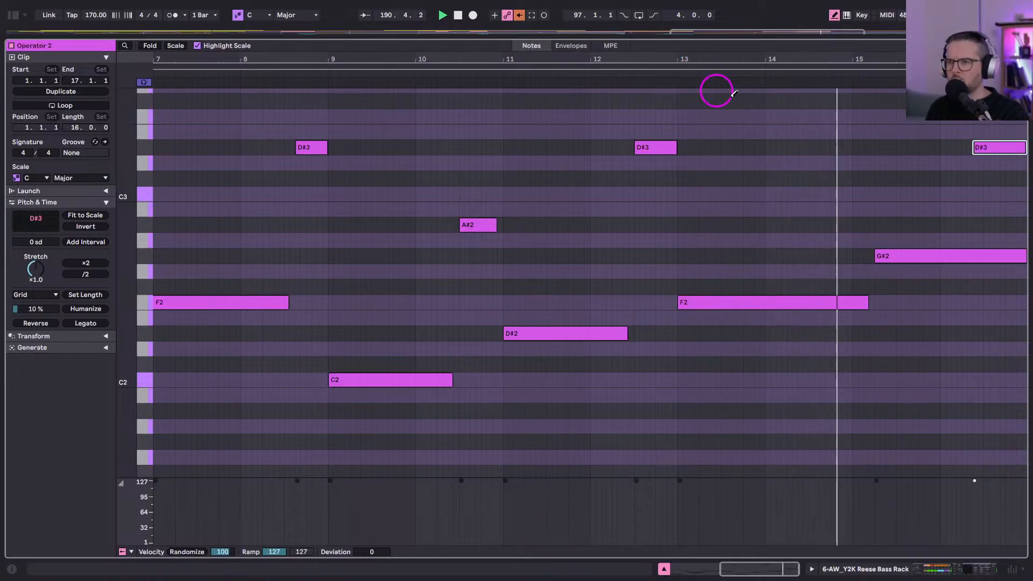
pyautogui.hotkey('shift', 'Right')
pyautogui.scroll(-1, 831, 143)
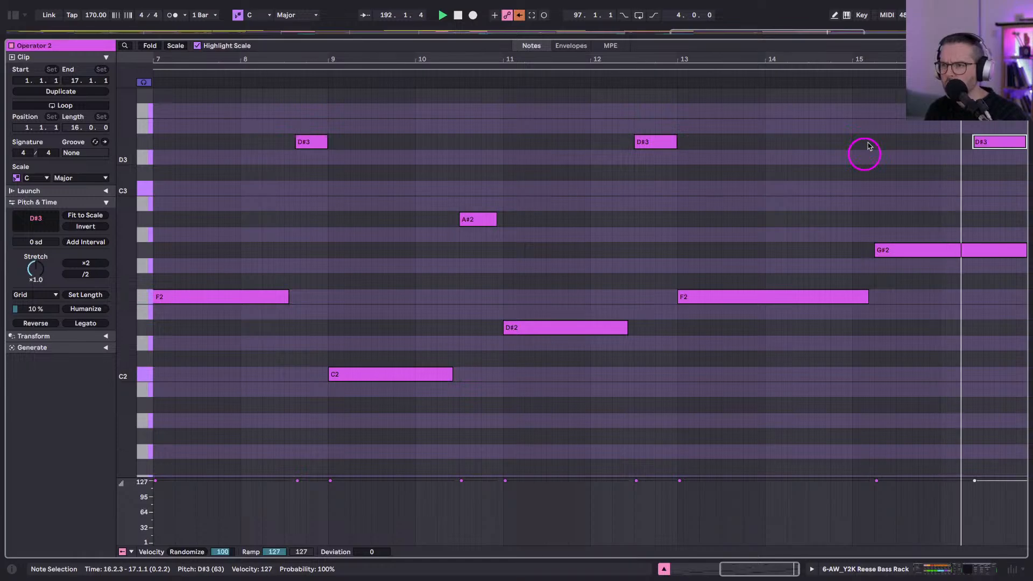
# In the arrangement, split the 32-bar reese bass clip starting at bar 193 at bar 209 and select its first half.
pyautogui.hotkey('shift', 'Tab')
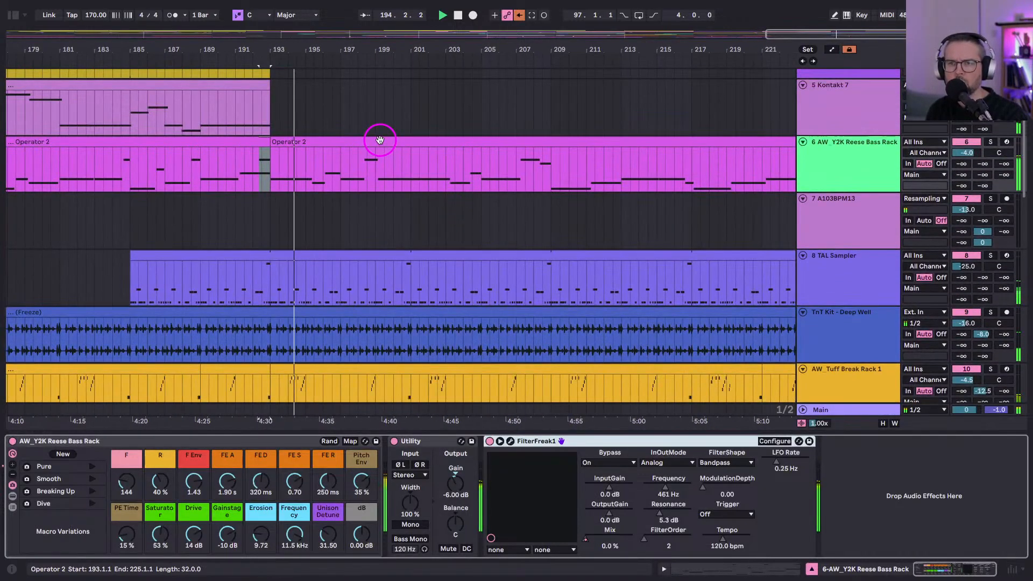
pyautogui.click(378, 144)
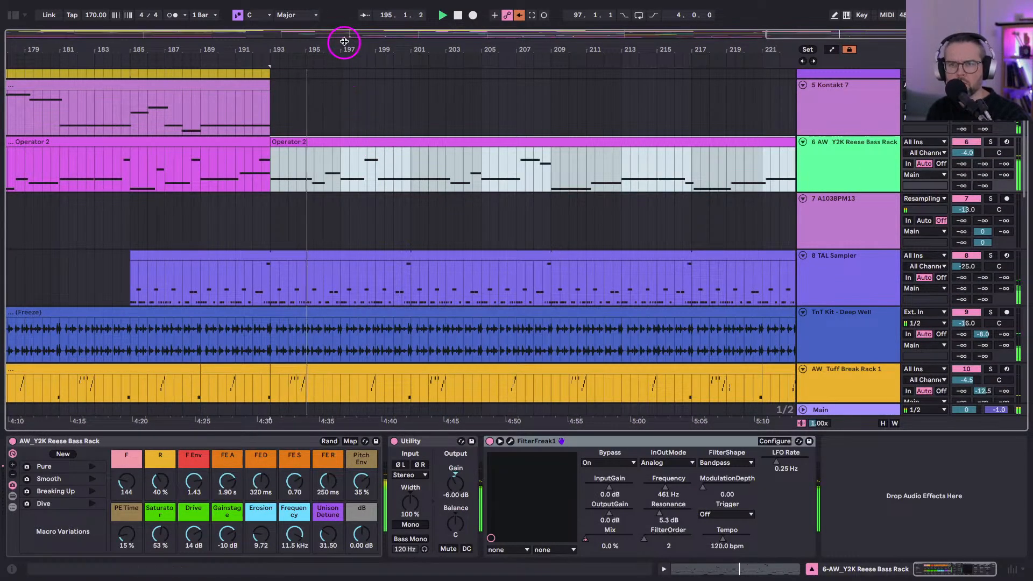
pyautogui.press('-')
pyautogui.press('-')
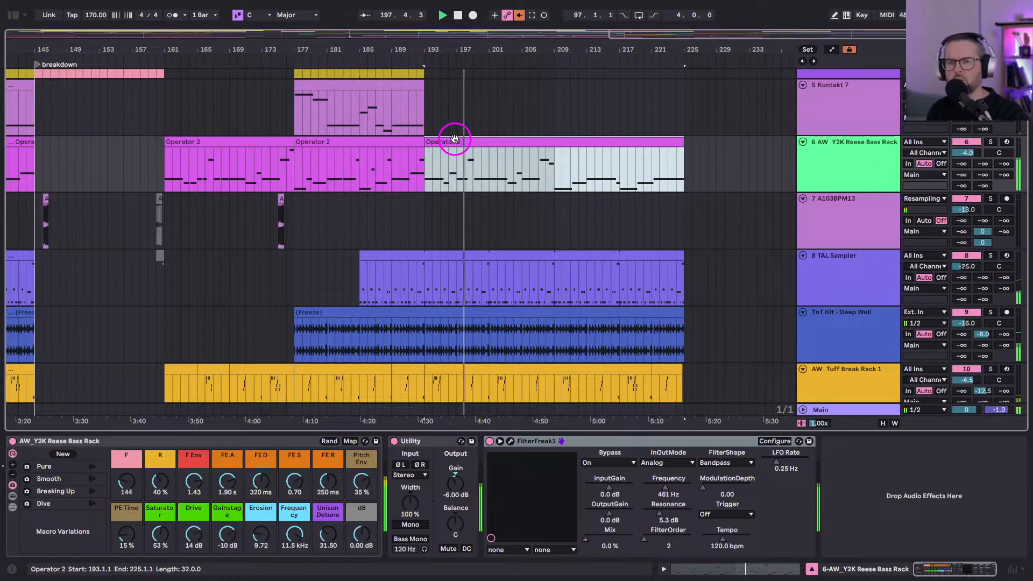
pyautogui.hotkey('shift', 'Tab')
pyautogui.hotkey('shift', 'Tab')
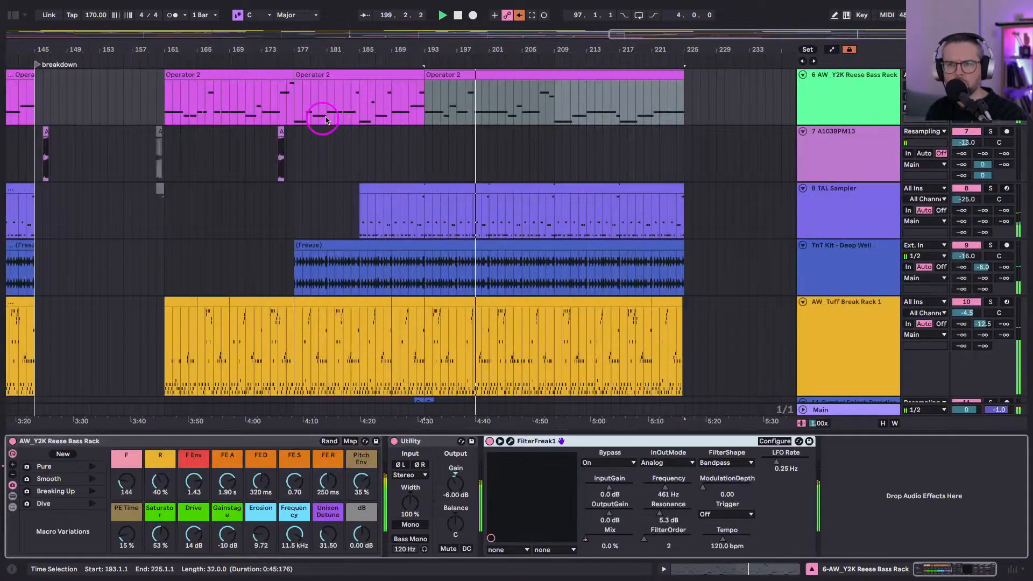
pyautogui.scroll(2, 319, 124)
pyautogui.click(267, 111)
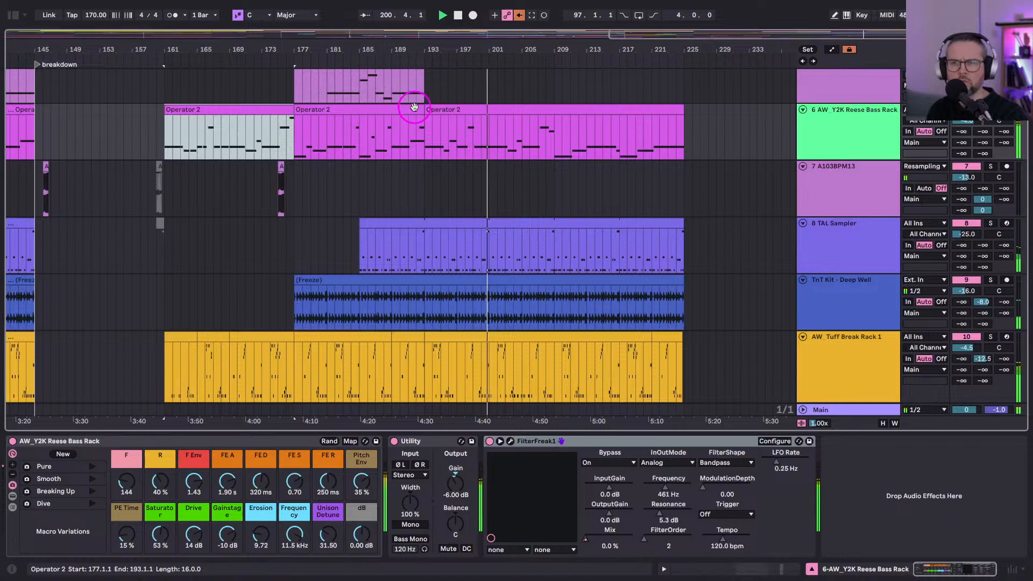
pyautogui.click(554, 135)
pyautogui.hotkey('ctrl', 'e')
pyautogui.click(473, 108)
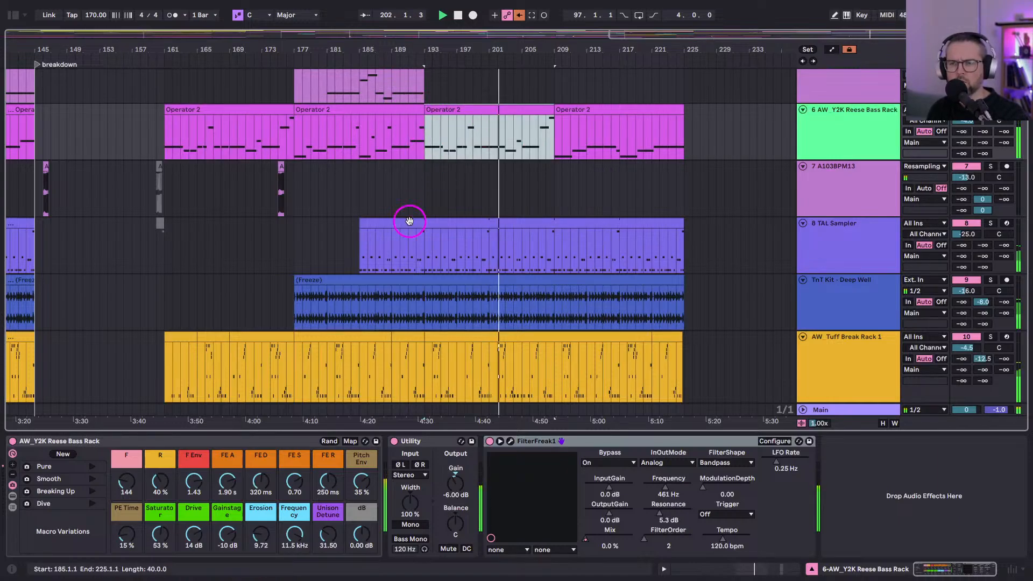
# Select the 3-Sines By The Sea 7 clip spanning the breakdown, bars 145 to 161, on the 4 Kontakt 7 track.
pyautogui.scroll(5, 561, 157)
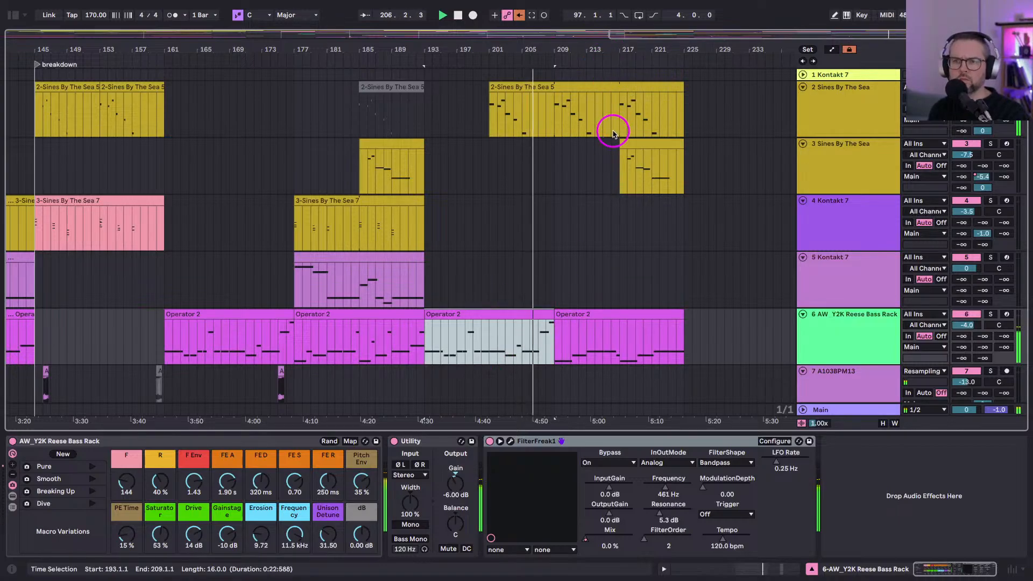
pyautogui.click(344, 197)
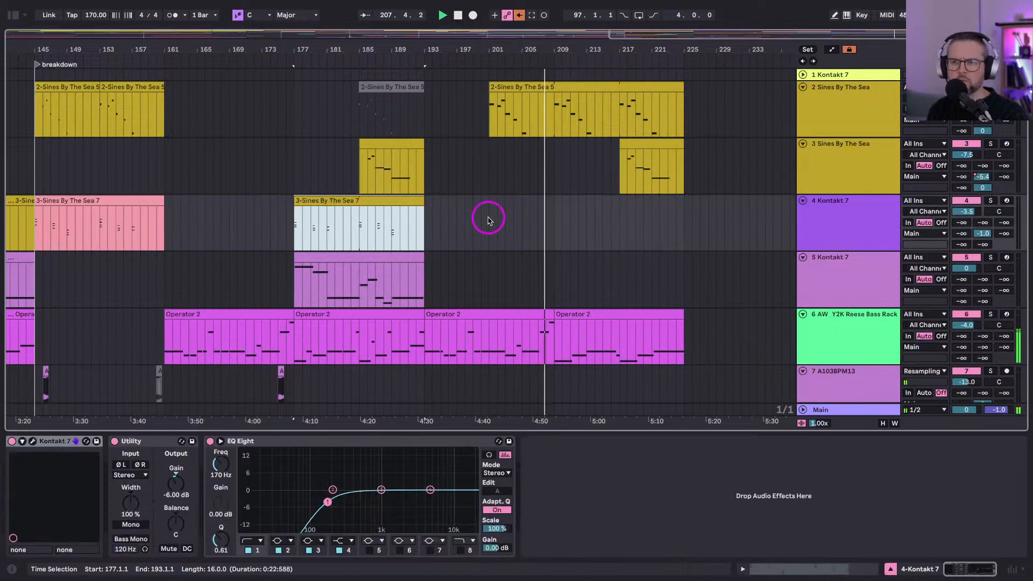
pyautogui.hscroll(-10, 457, 213)
pyautogui.click(539, 201)
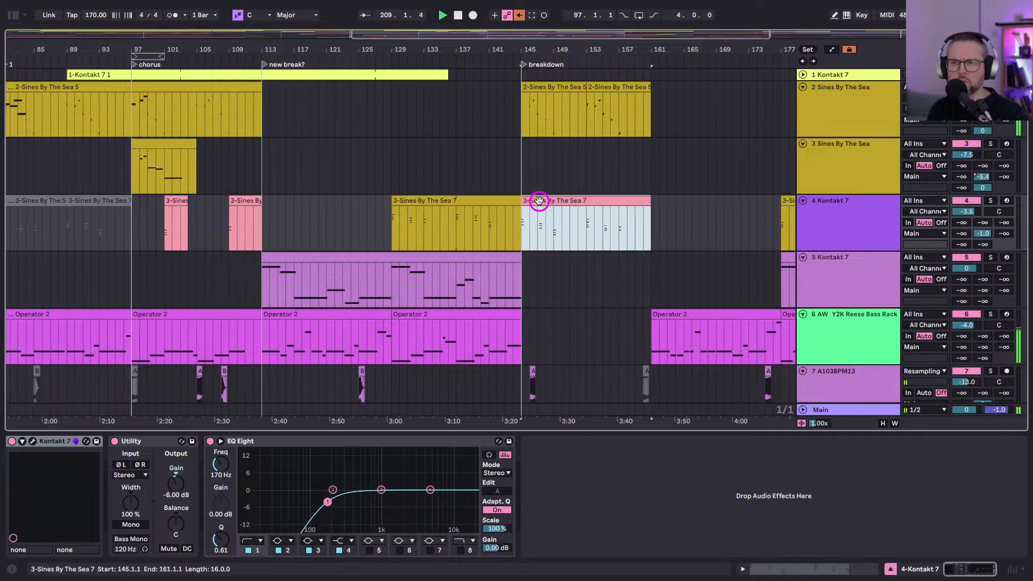
# Copy the pink breakdown clip on the 4 Kontakt 7 track to bar 209 and shorten the copy to end at bar 217.
pyautogui.hscroll(8, 539, 202)
pyautogui.click(635, 213)
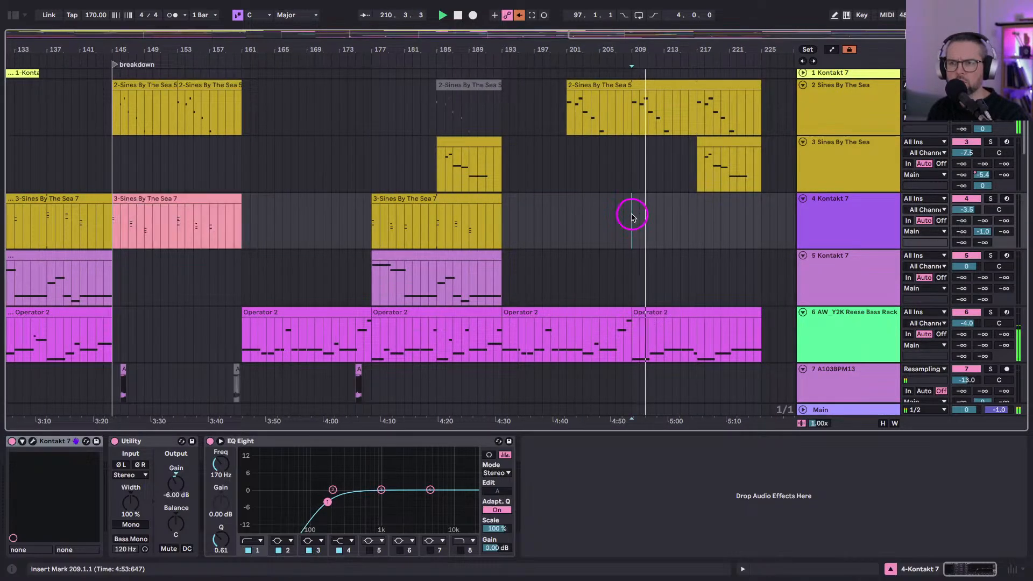
pyautogui.hotkey('ctrl', 'v')
pyautogui.hscroll(4, 629, 214)
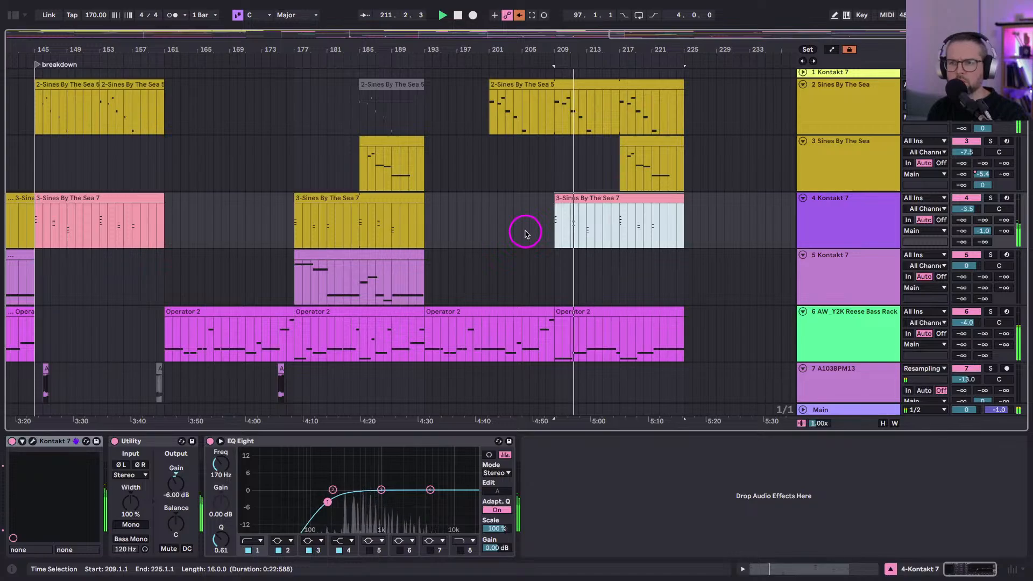
pyautogui.click(622, 195)
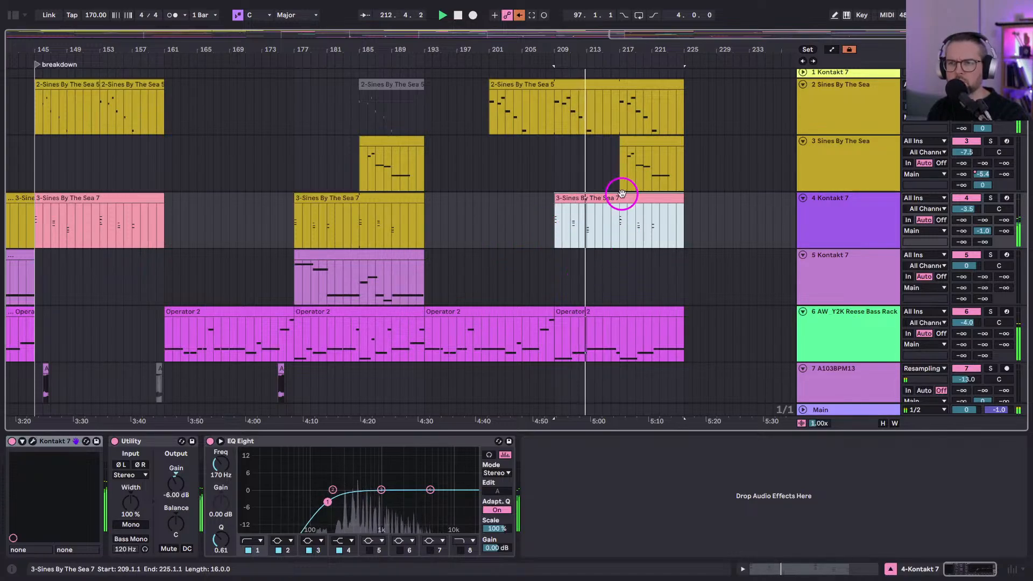
pyautogui.moveTo(684, 204); pyautogui.dragTo(619, 204)
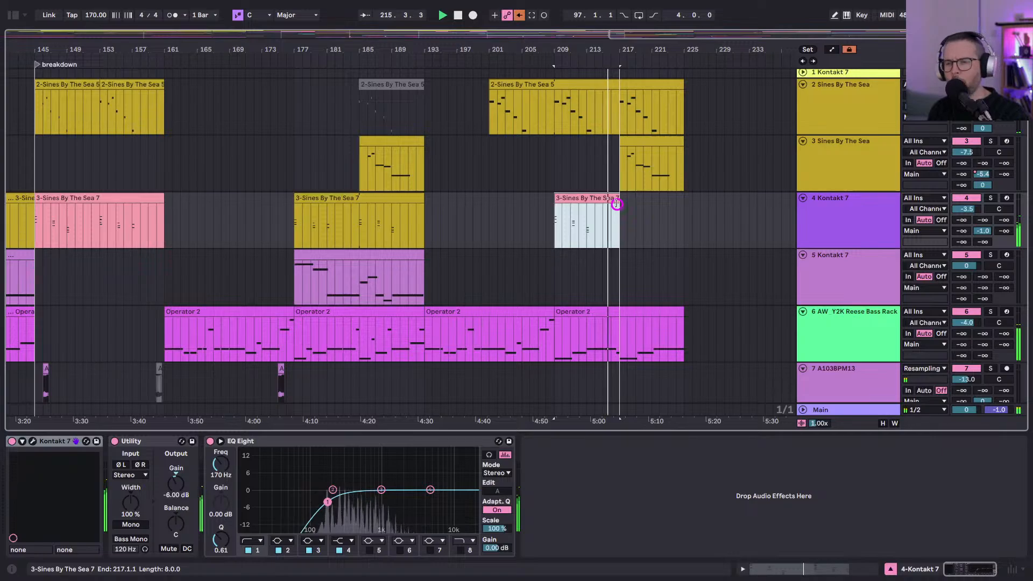
# Examine the Operator bass, drum, cymbal and splash clips in the final section against the rest of the arrangement.
pyautogui.scroll(-2, 425, 297)
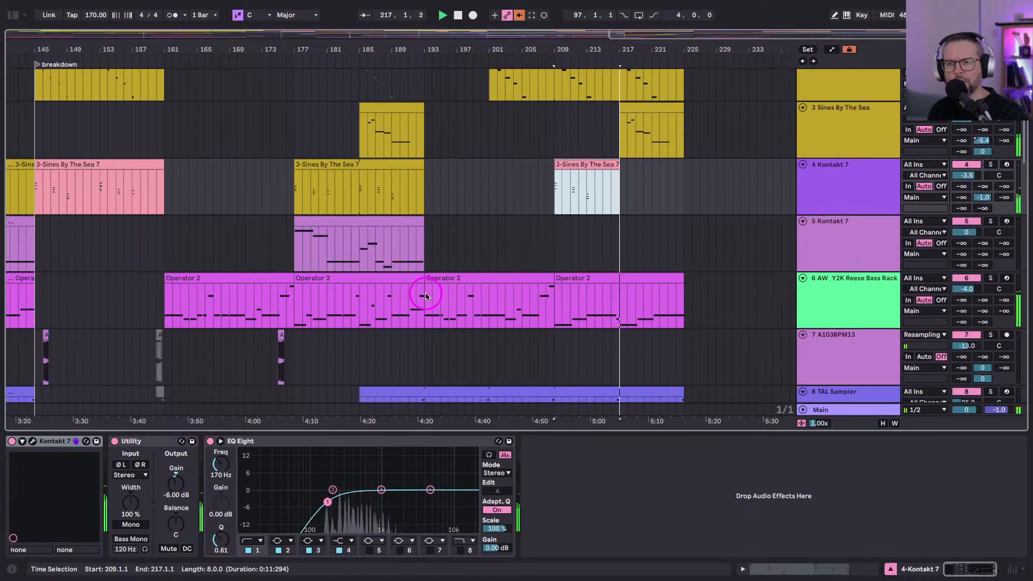
pyautogui.click(363, 282)
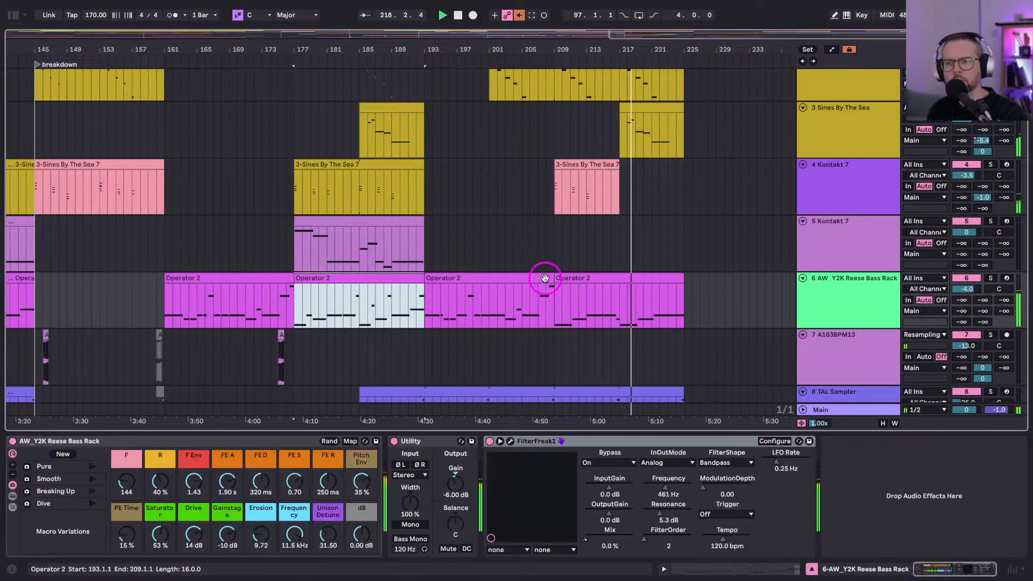
pyautogui.click(554, 307)
pyautogui.scroll(-5, 554, 299)
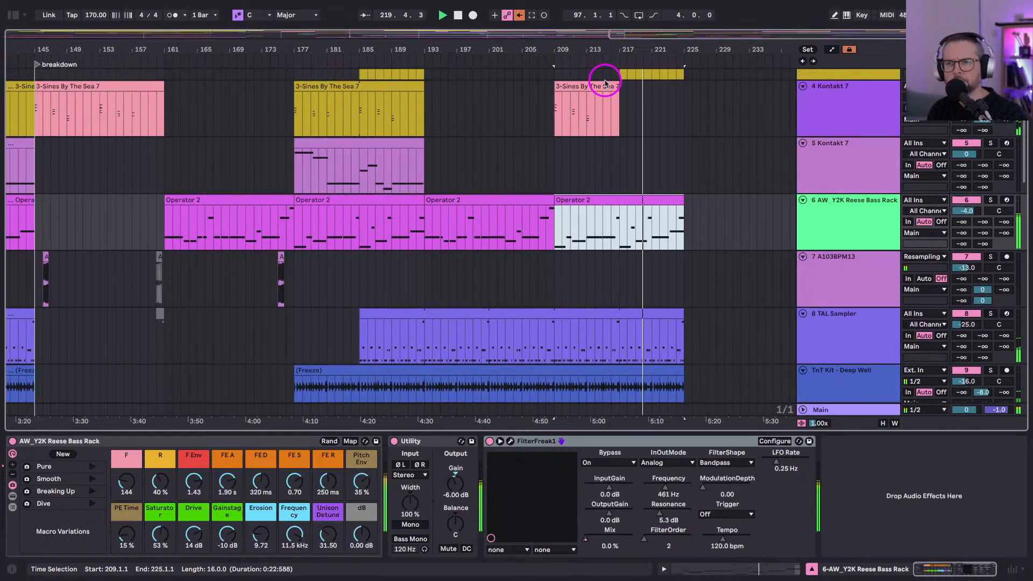
pyautogui.moveTo(606, 50); pyautogui.dragTo(685, 41)
pyautogui.scroll(-15, 650, 249)
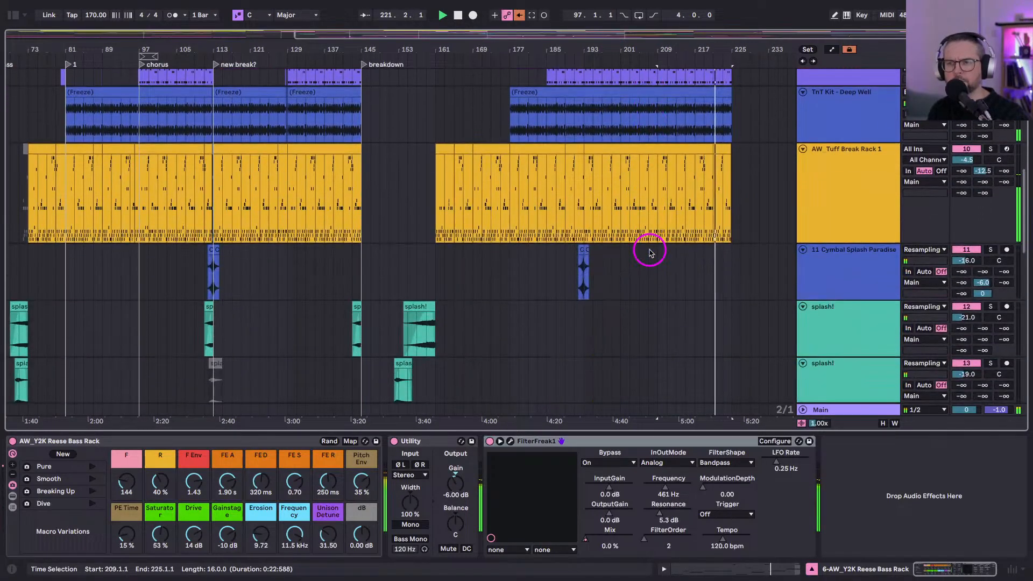
pyautogui.moveTo(611, 48); pyautogui.dragTo(614, 41)
pyautogui.scroll(2, 652, 203)
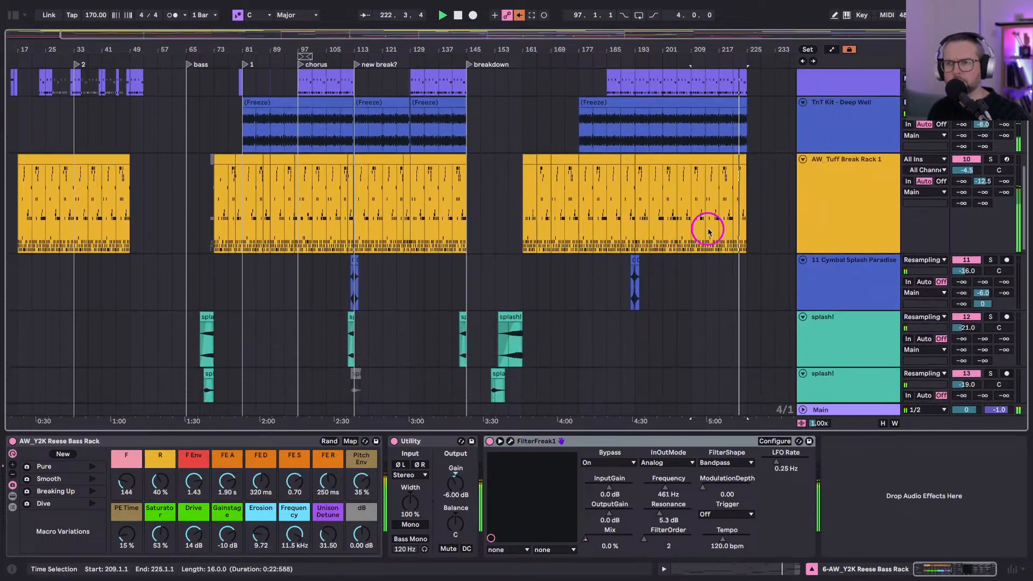
pyautogui.scroll(10, 592, 226)
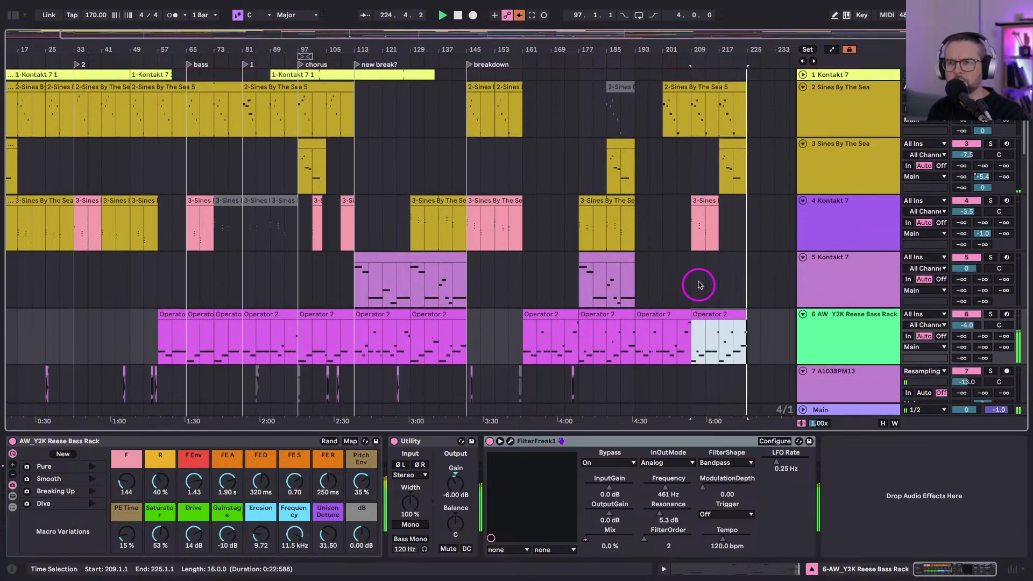
# Extend the last clip on the 2 Sines By The Sea track to end at bar 241.
pyautogui.click(747, 84)
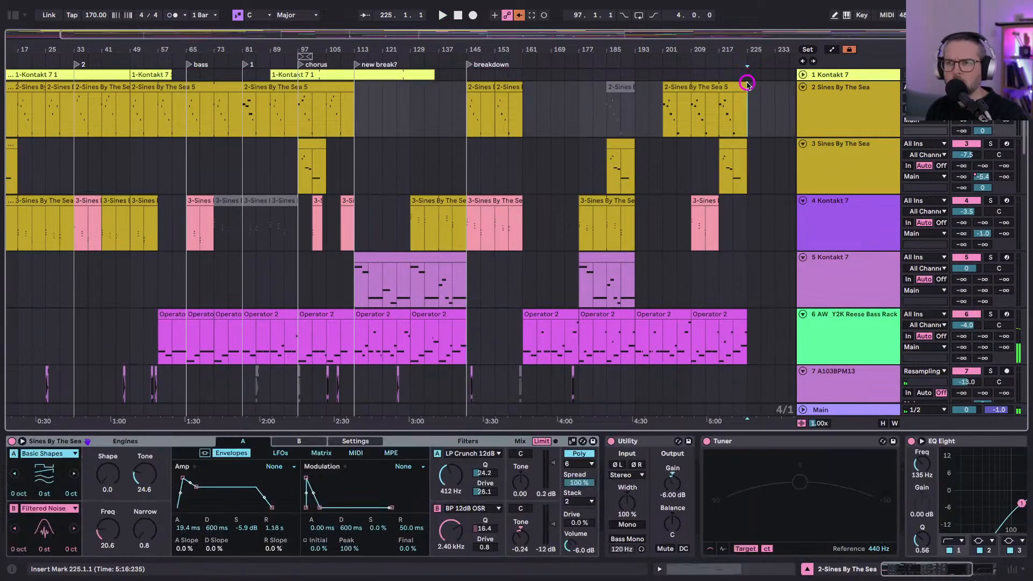
pyautogui.moveTo(742, 86); pyautogui.dragTo(708, 95)
# Copy the first clip on the 3 Sines By The Sea track to bar 233.
pyautogui.click(644, 145)
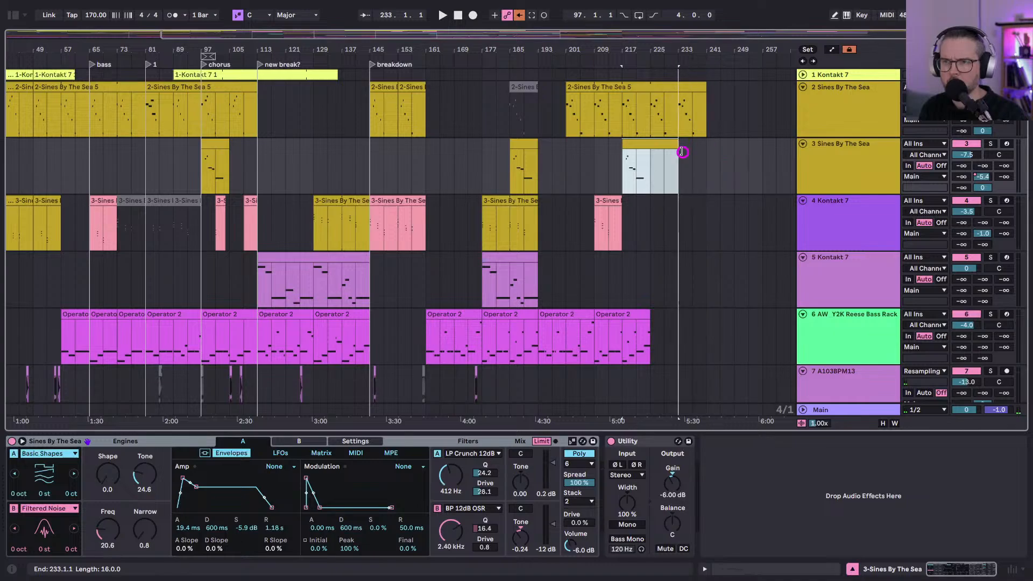
pyautogui.hscroll(-5, 263, 176)
pyautogui.click(46, 142)
pyautogui.hscroll(3, 80, 145)
pyautogui.click(724, 160)
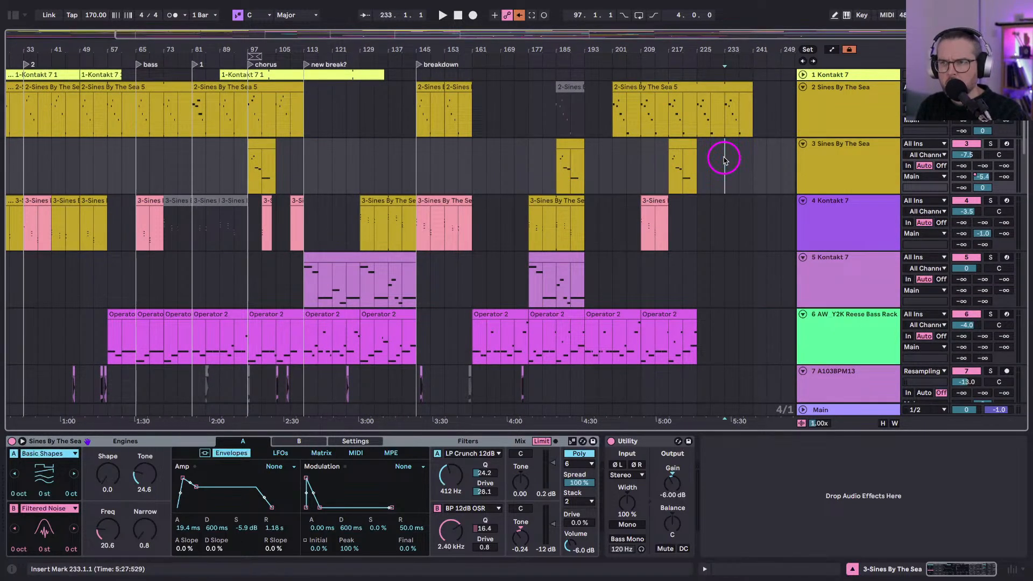
pyautogui.hotkey('ctrl', 'v')
# Copy the bar 177 clip on the 4 Kontakt 7 track to bar 225 and play it back.
pyautogui.click(545, 201)
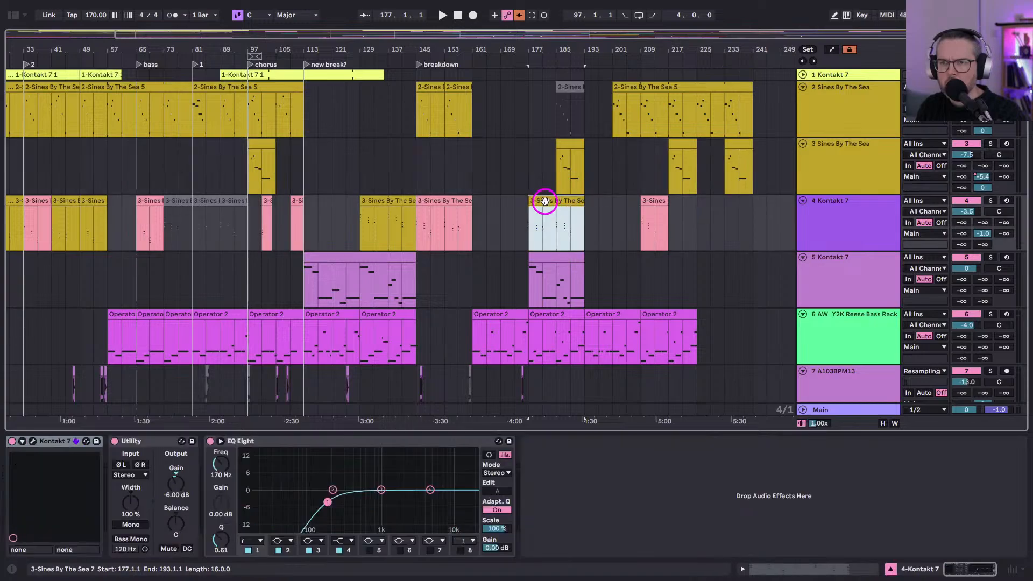
pyautogui.click(697, 209)
pyautogui.hotkey('ctrl', 'v')
pyautogui.press('space')
pyautogui.scroll(-1, 643, 250)
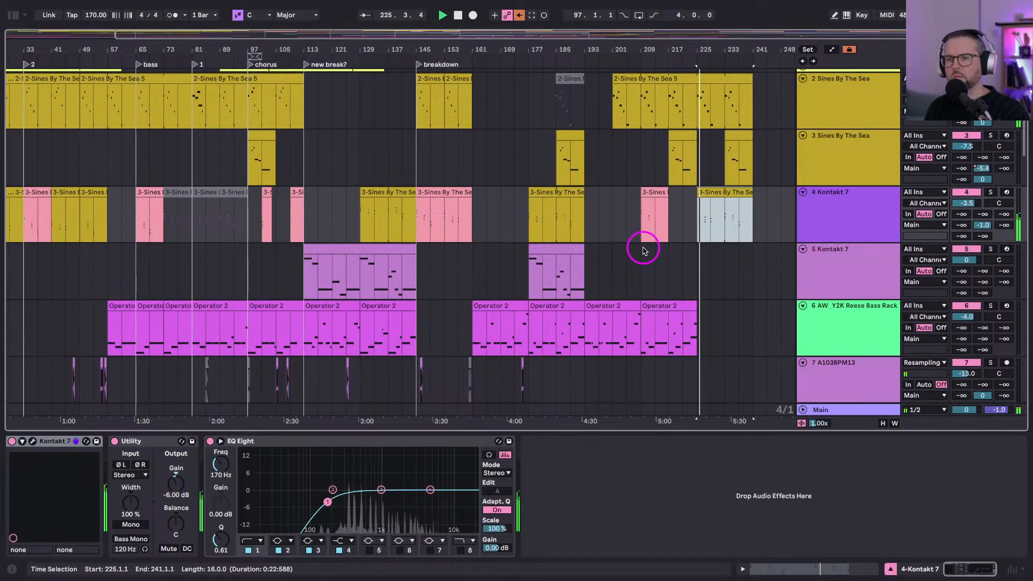
# Copy the long opening clip on the 4 Kontakt 7 track to bar 225.
pyautogui.moveTo(397, 46); pyautogui.dragTo(390, 33)
pyautogui.click(48, 196)
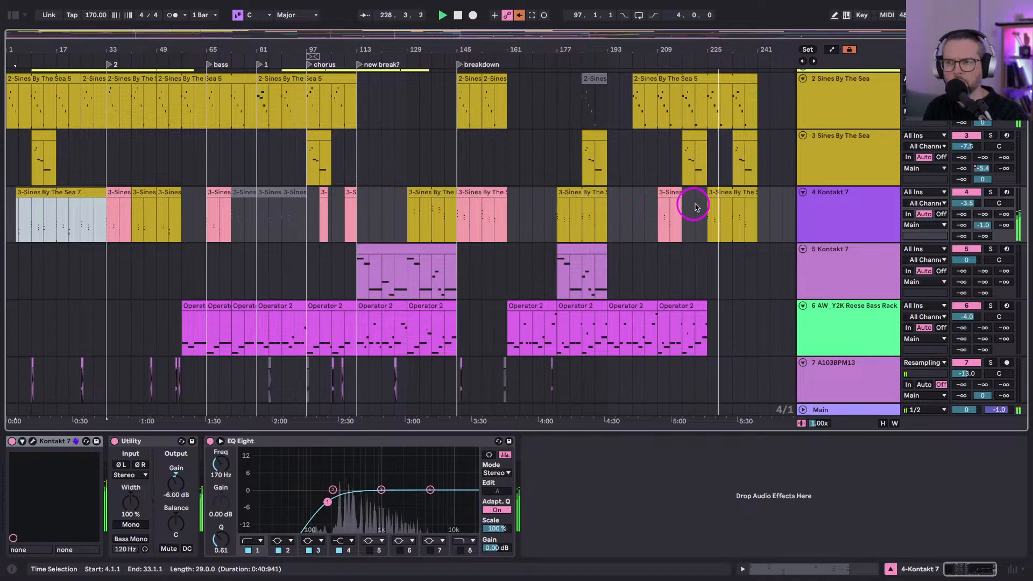
pyautogui.click(710, 216)
pyautogui.hotkey('ctrl', 'v')
pyautogui.hscroll(2, 636, 243)
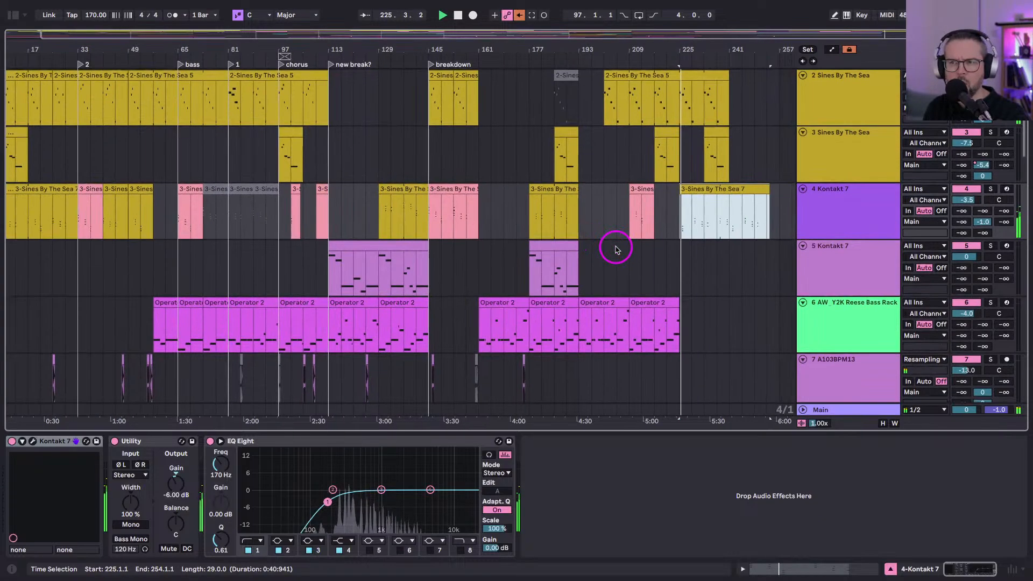
pyautogui.hscroll(-2, 428, 248)
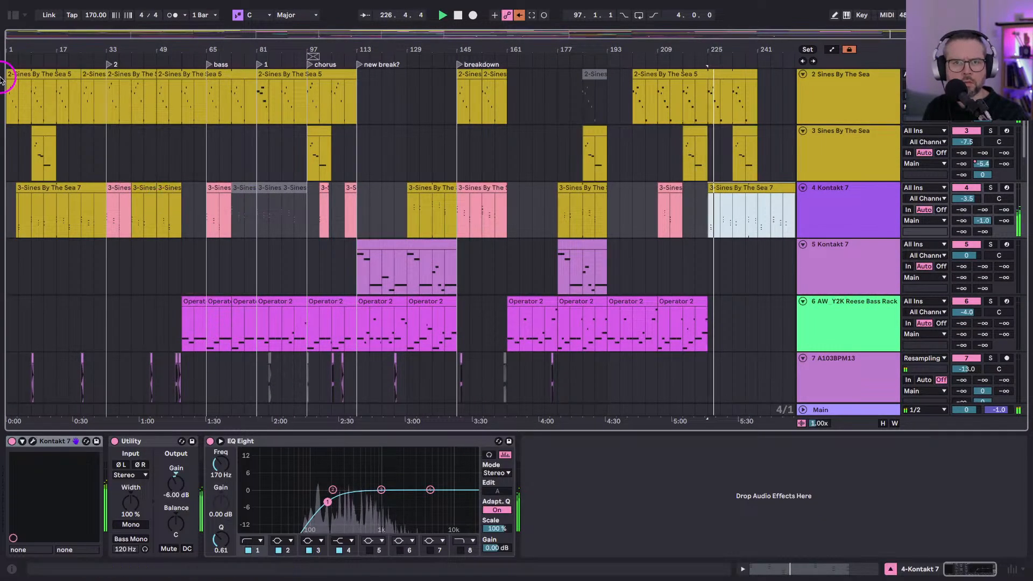
pyautogui.hscroll(2, 570, 200)
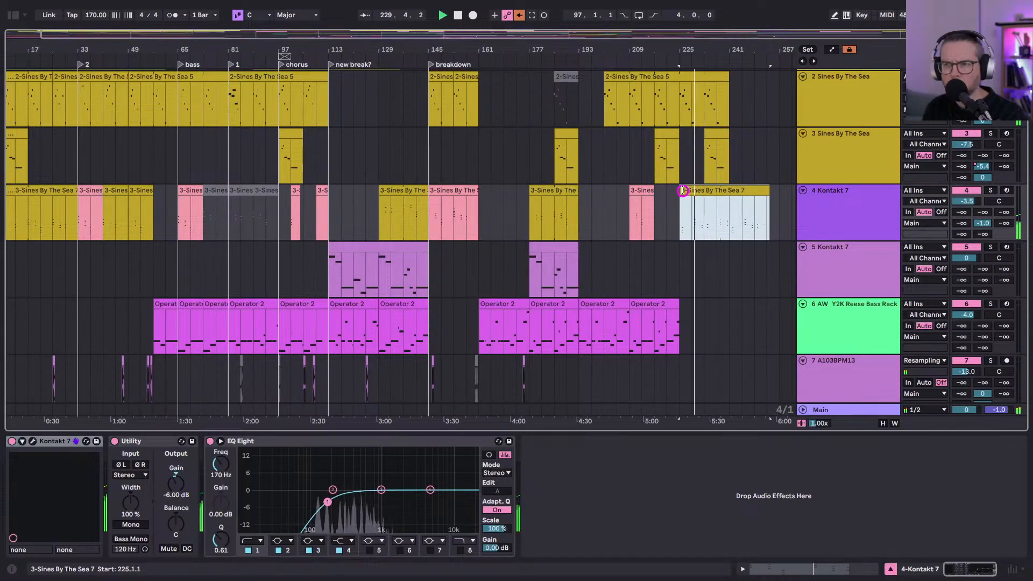
# Move the pasted long clip on the 4 Kontakt 7 track so it starts at bar 219.
pyautogui.moveTo(702, 46); pyautogui.dragTo(707, 54)
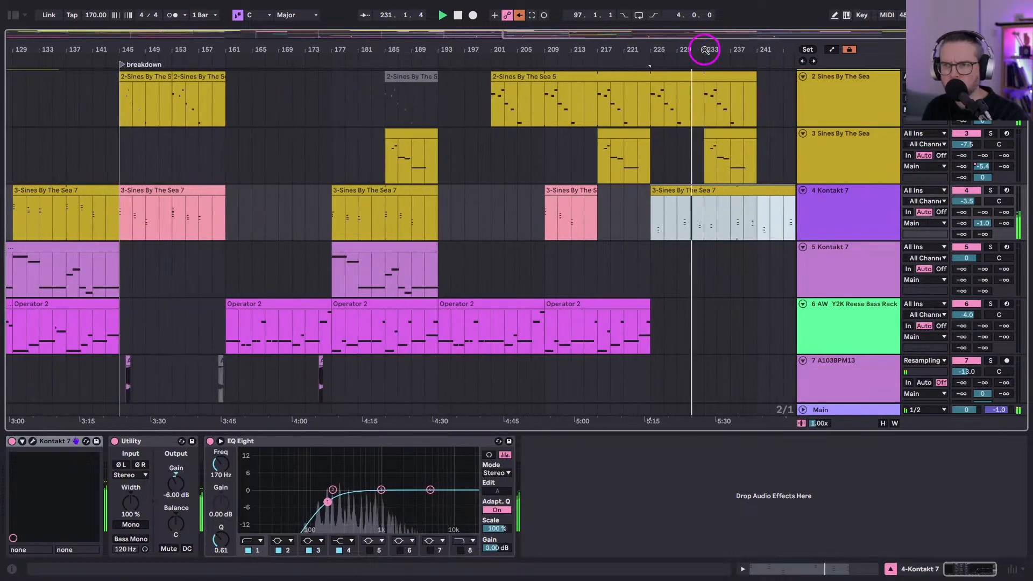
pyautogui.click(661, 187)
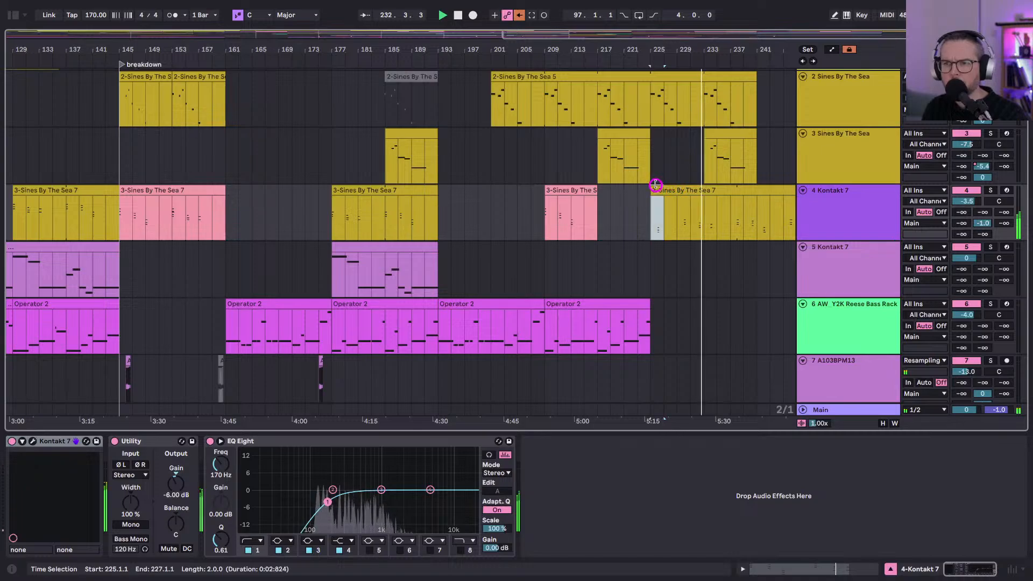
pyautogui.moveTo(682, 189); pyautogui.dragTo(640, 189)
pyautogui.moveTo(558, 54); pyautogui.dragTo(722, 50)
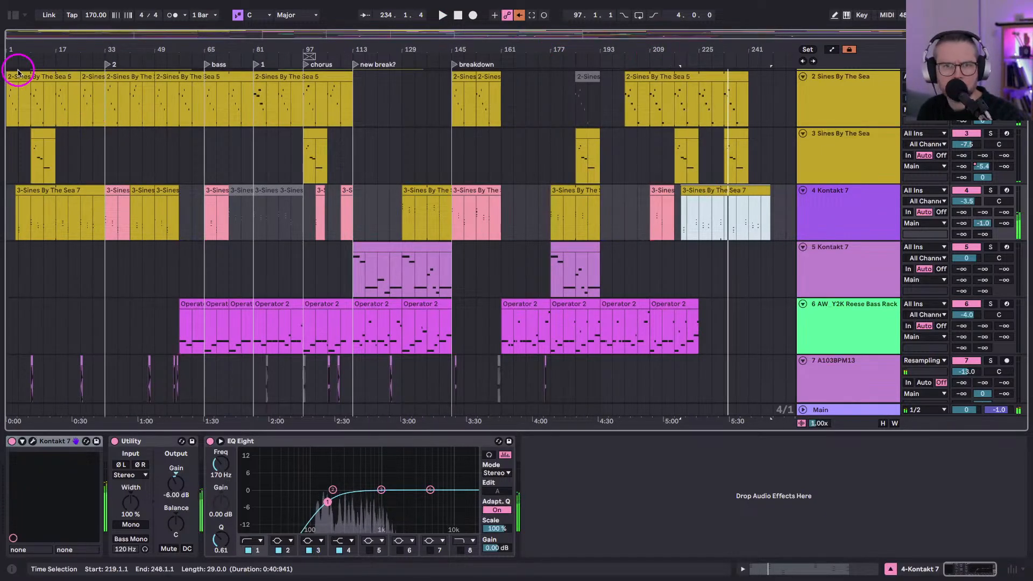
# Move the pasted 4 Kontakt 7 clip to start at bar 220 and trim its end to bar 241.
pyautogui.click(25, 188)
pyautogui.click(26, 217)
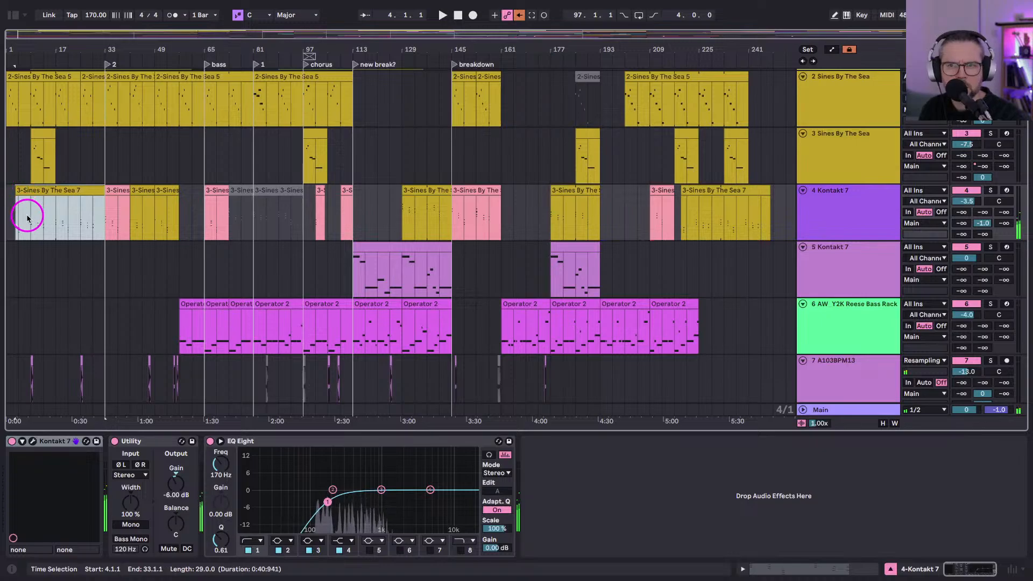
pyautogui.moveTo(719, 43); pyautogui.dragTo(719, 191)
pyautogui.hotkey('ctrl', '1')
pyautogui.hotkey('ctrl', '1')
pyautogui.press('space')
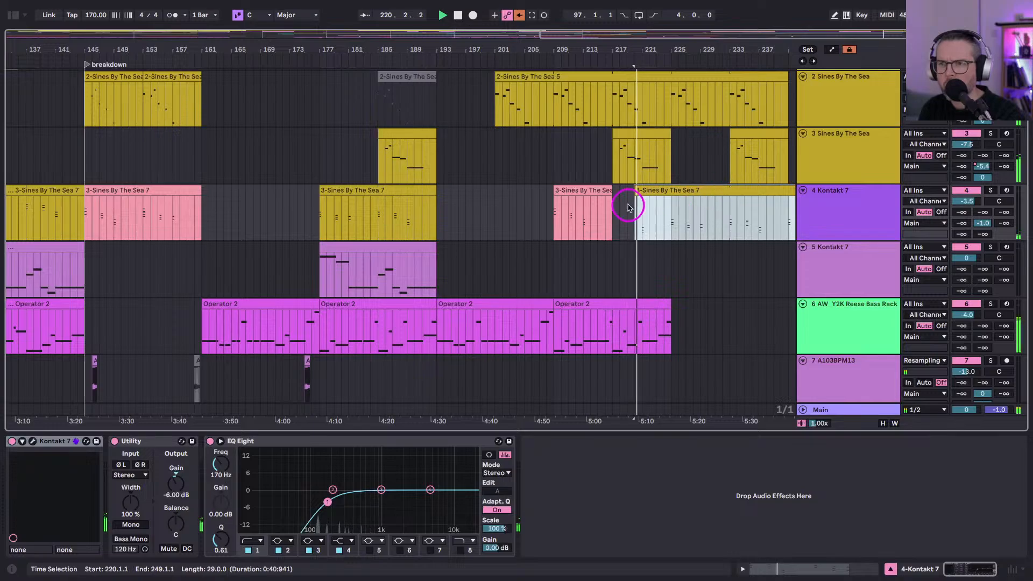
pyautogui.moveTo(753, 194); pyautogui.dragTo(695, 196)
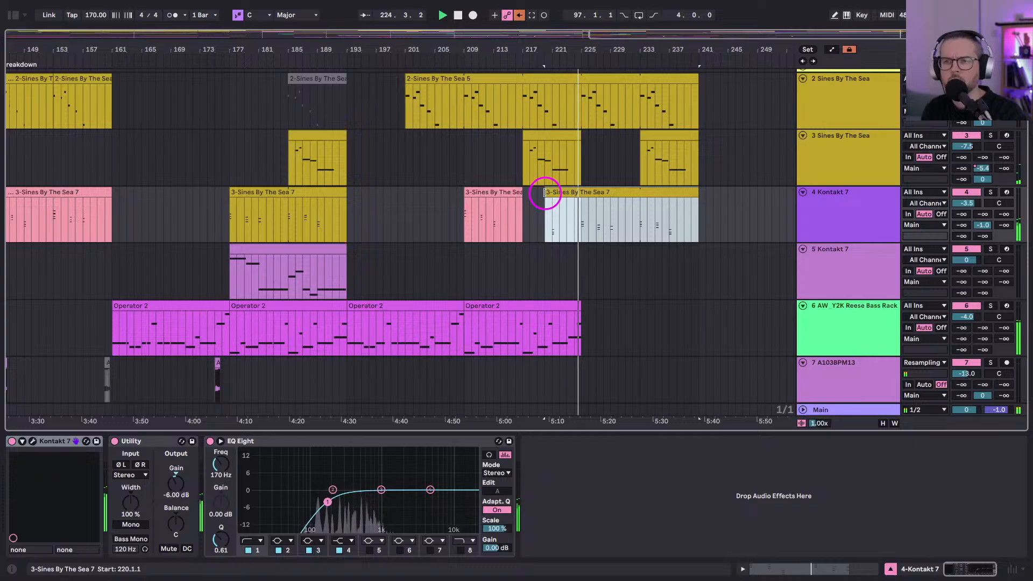
# Extend the last clip on the AW_Tuff Break Rack 1 track to end at bar 241.
pyautogui.scroll(-10, 484, 372)
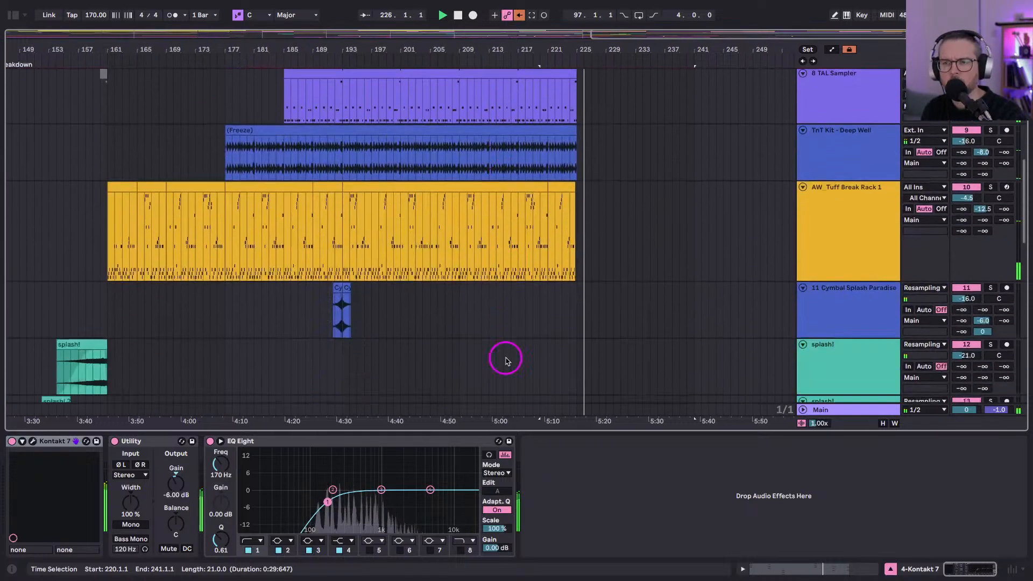
pyautogui.moveTo(575, 138); pyautogui.dragTo(693, 166)
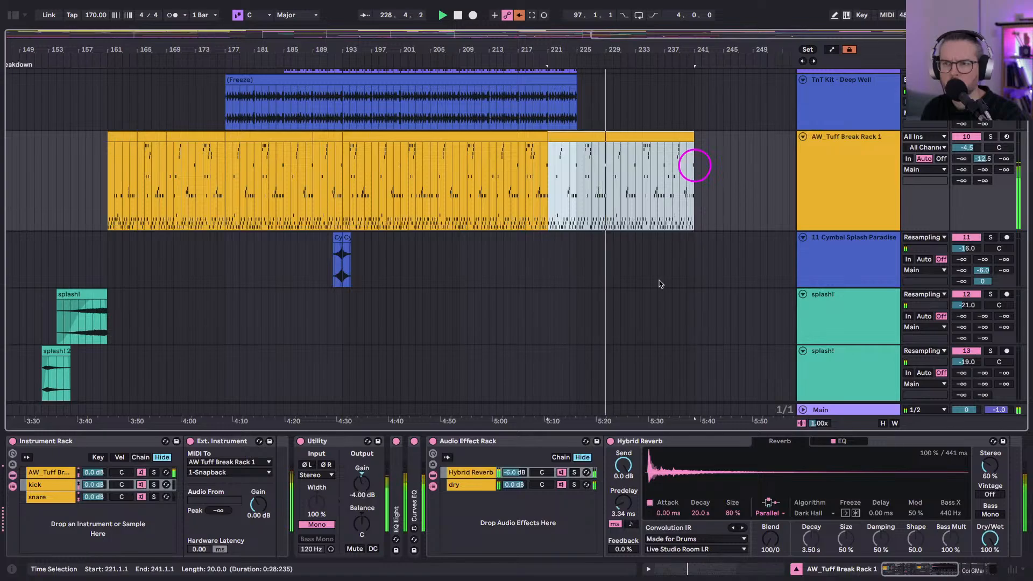
pyautogui.scroll(8, 652, 301)
pyautogui.scroll(6, 652, 299)
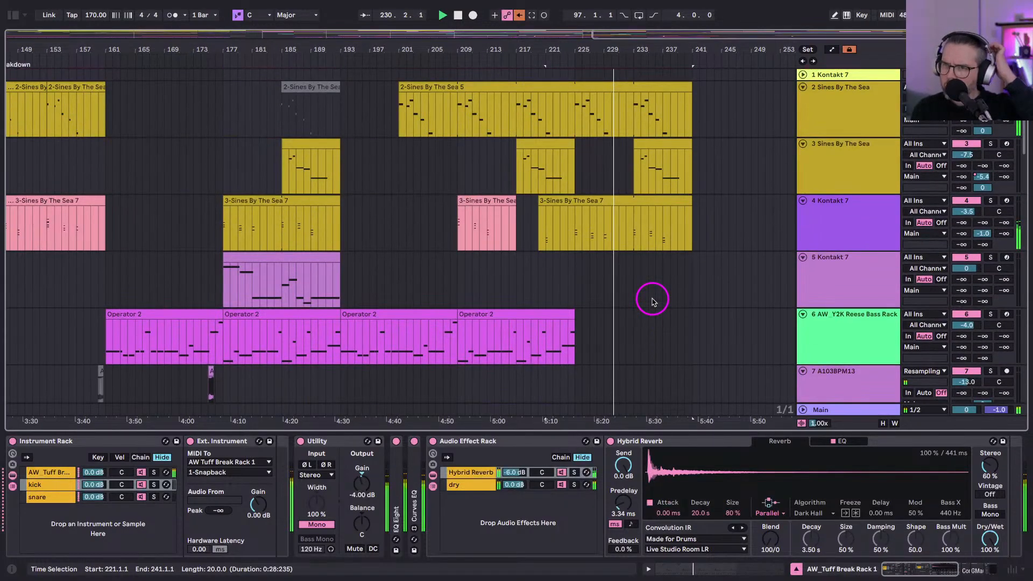
# Separate bars 233 to 241 on the 2 Sines By The Sea track into their own clip and review its notes.
pyautogui.click(846, 104)
pyautogui.moveTo(634, 118); pyautogui.dragTo(685, 109)
pyautogui.doubleClick(681, 89)
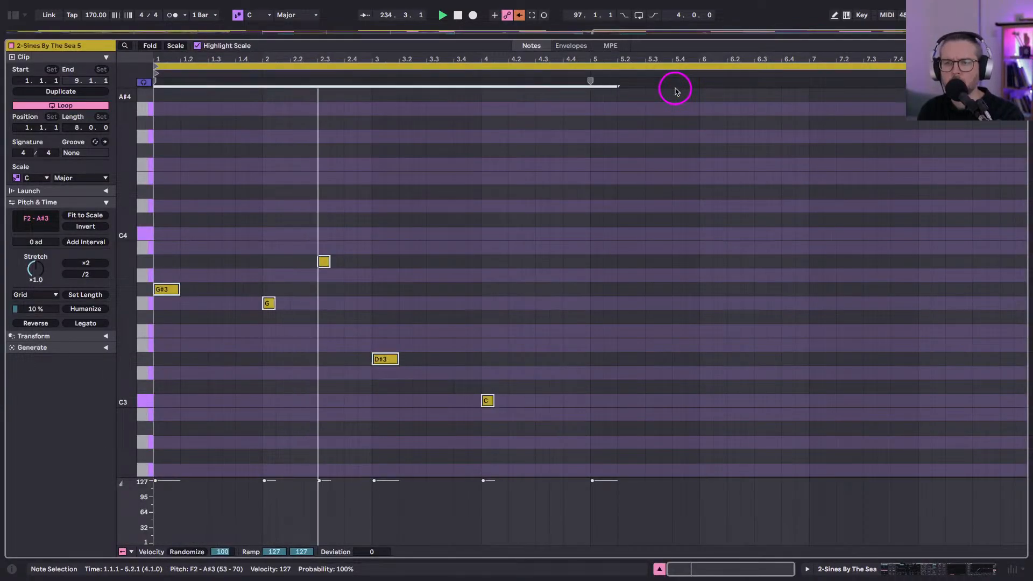
pyautogui.press('super+alt+e')
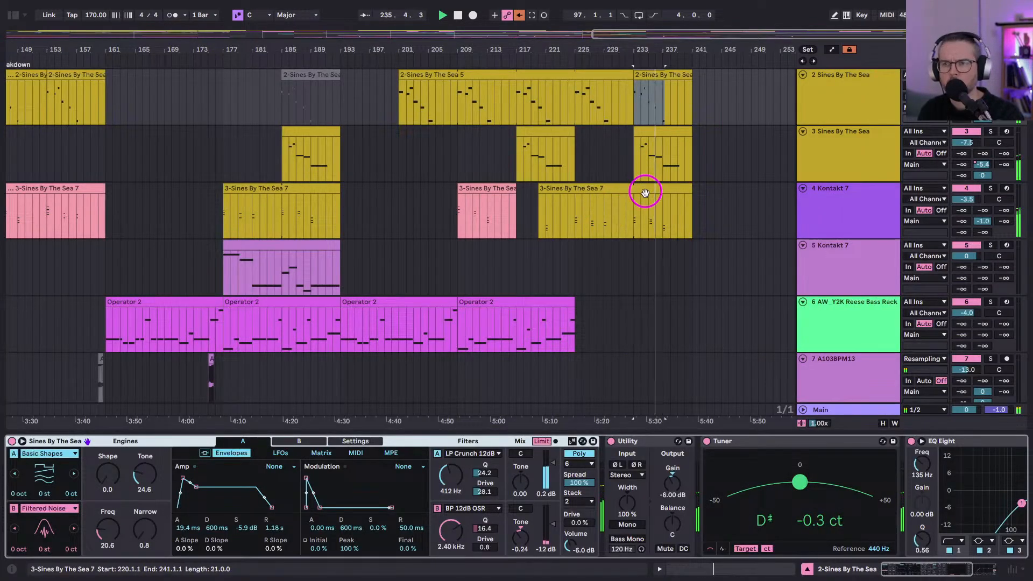
# Copy the pink bar 209 clip on the 4 Kontakt 7 track to bar 241.
pyautogui.click(576, 167)
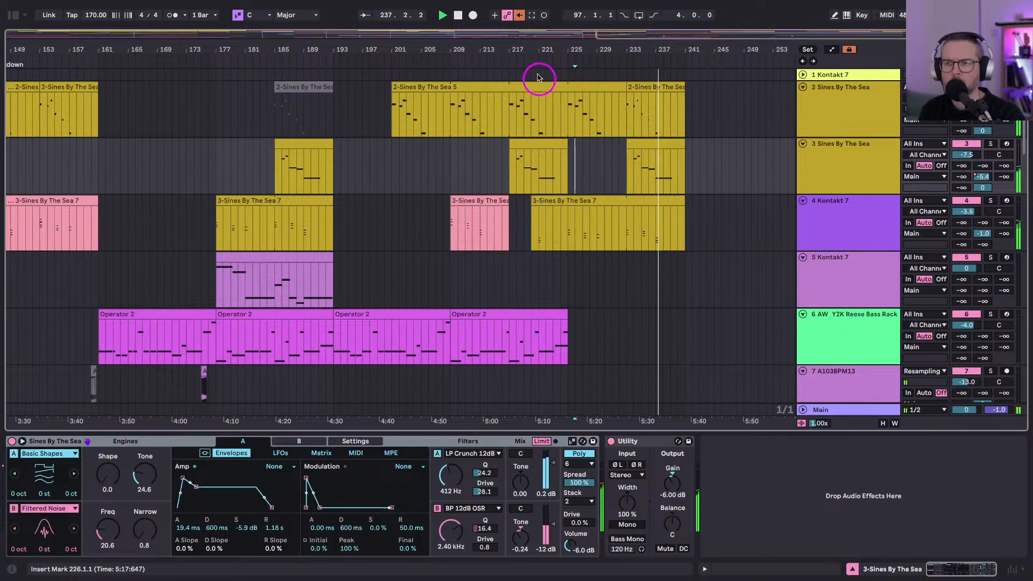
pyautogui.moveTo(521, 50); pyautogui.dragTo(571, 185)
pyautogui.scroll(-1, 619, 215)
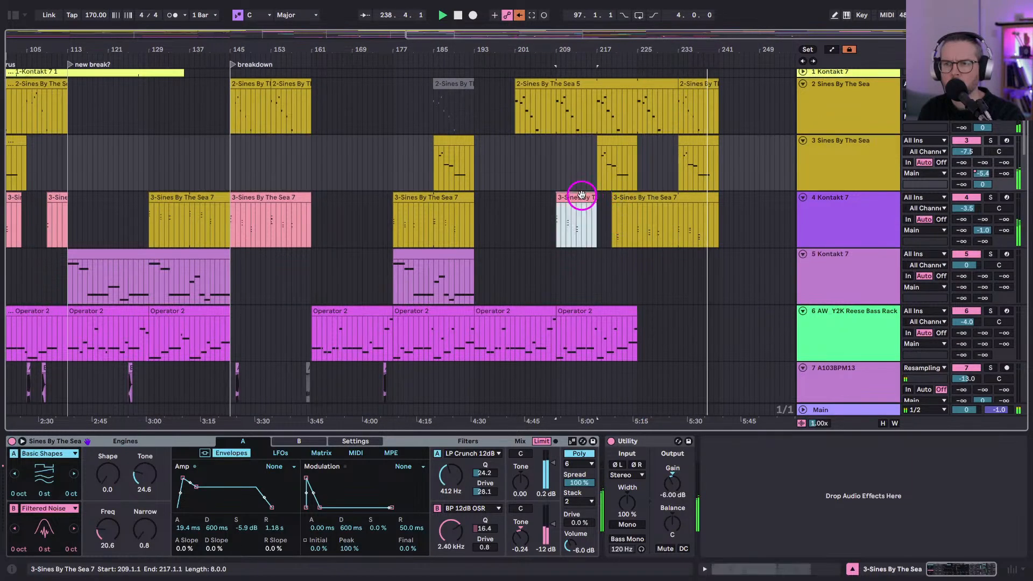
pyautogui.click(578, 199)
pyautogui.click(718, 219)
pyautogui.hotkey('ctrl', 'v')
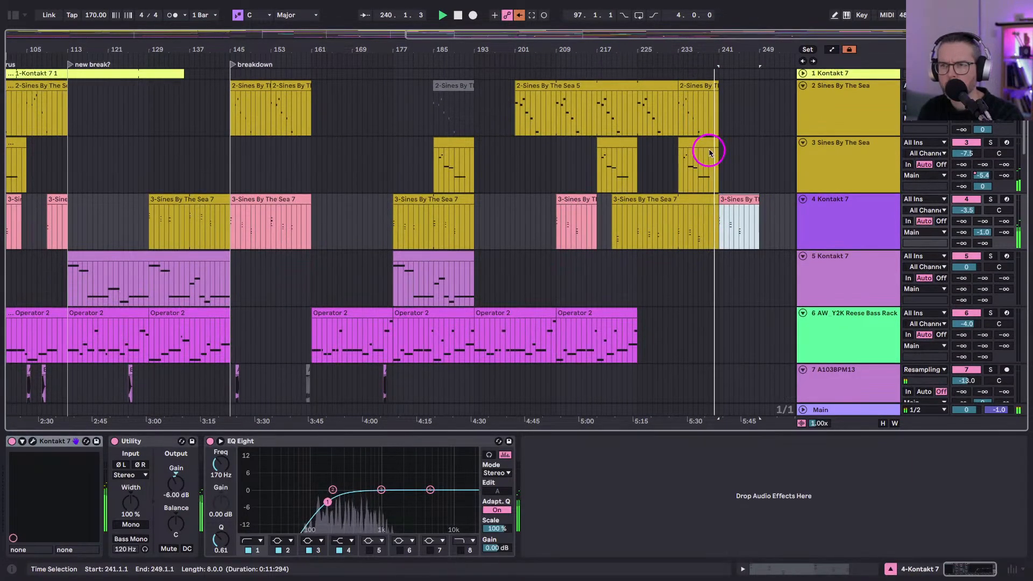
# Extend the bar 233 clip on the 2 Sines By The Sea track to end at bar 249.
pyautogui.moveTo(715, 142)
pyautogui.mouseDown()
pyautogui.moveTo(743, 146)
pyautogui.moveTo(719, 147)
pyautogui.mouseUp()
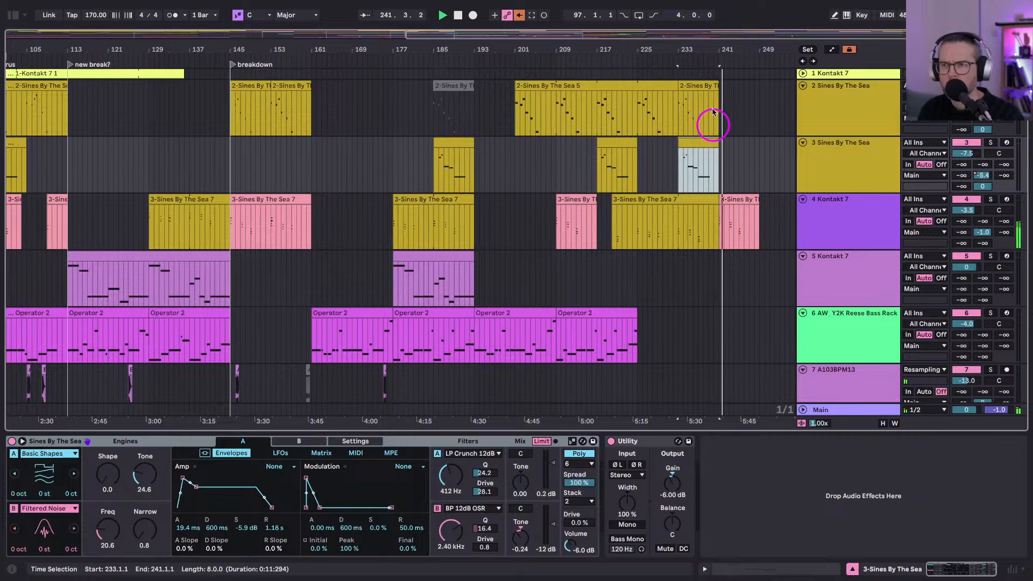
pyautogui.moveTo(717, 87); pyautogui.dragTo(759, 90)
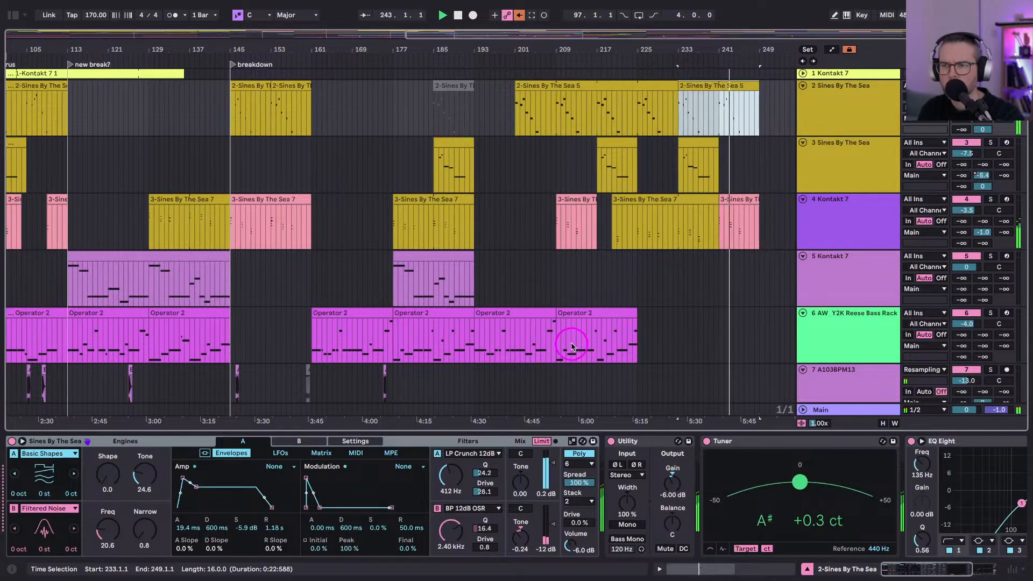
# Duplicate bars 217 to 225 of the TnT Kit - Deep Well audio clip twice to fill the track to bar 241.
pyautogui.scroll(-1, 565, 274)
pyautogui.scroll(-4, 561, 265)
pyautogui.moveTo(706, 311); pyautogui.dragTo(712, 310)
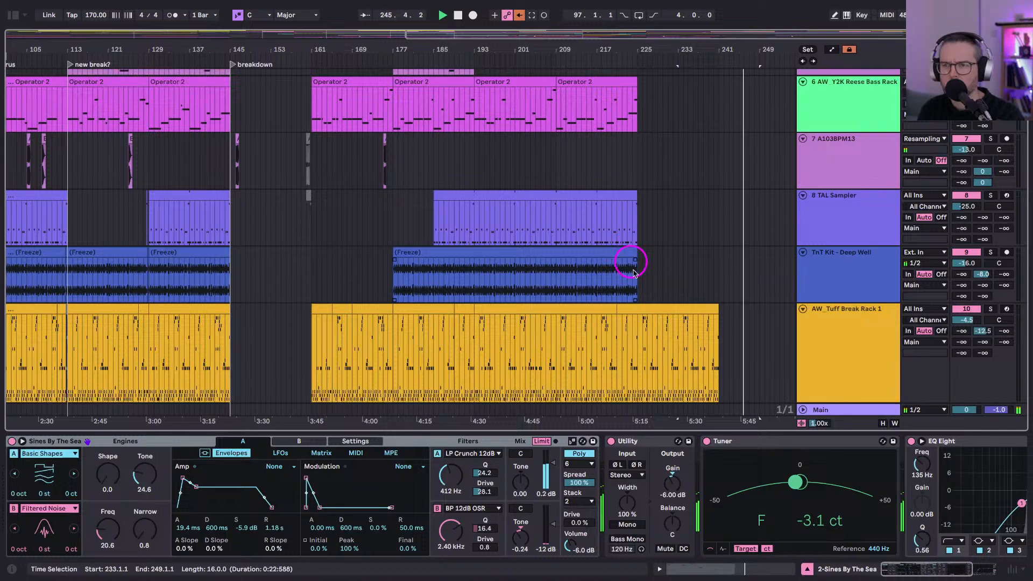
pyautogui.moveTo(637, 251); pyautogui.dragTo(734, 260)
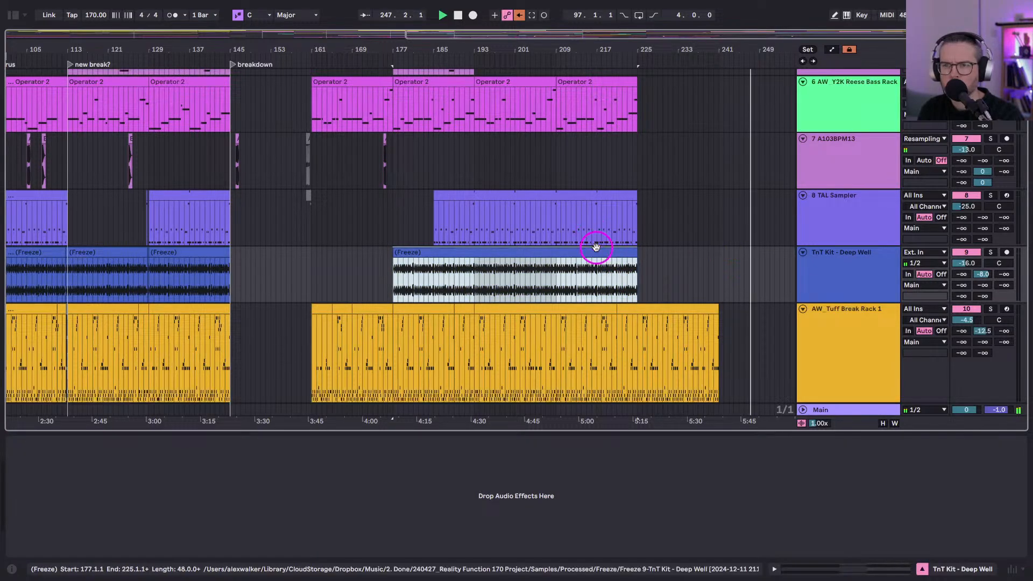
pyautogui.click(592, 290)
pyautogui.press('space')
pyautogui.moveTo(596, 288); pyautogui.dragTo(635, 285)
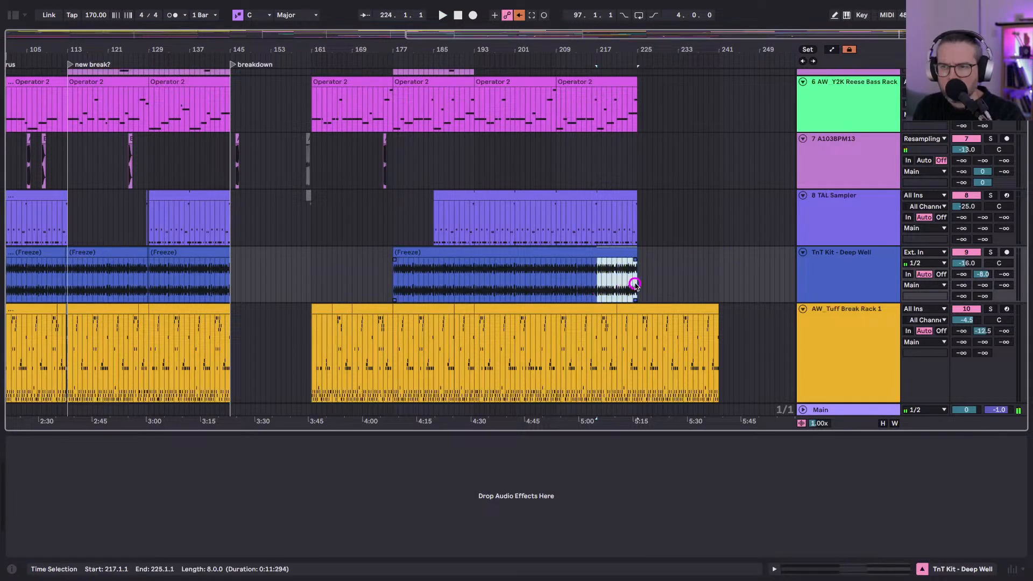
pyautogui.hotkey('ctrl', 'd')
pyautogui.hotkey('ctrl', 'd')
pyautogui.click(670, 277)
pyautogui.press('space')
pyautogui.click(726, 264)
pyautogui.press('Delete')
pyautogui.click(694, 263)
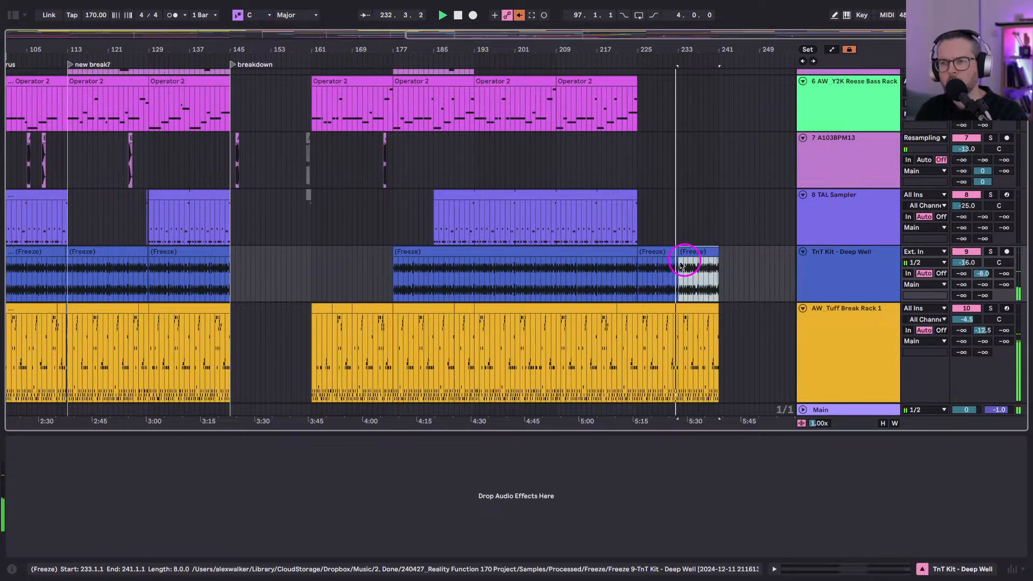
# Extend the last clip on the 16 36db RJR_HH2 track to end at bar 233.
pyautogui.scroll(-5, 647, 289)
pyautogui.scroll(-10, 647, 288)
pyautogui.scroll(8, 647, 288)
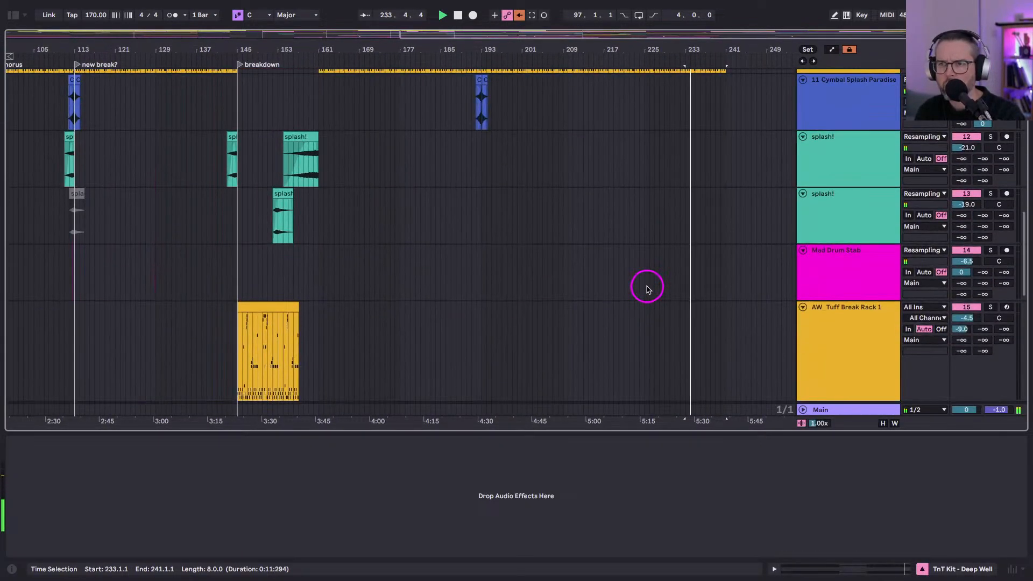
pyautogui.moveTo(643, 362); pyautogui.dragTo(689, 362)
pyautogui.click(636, 373)
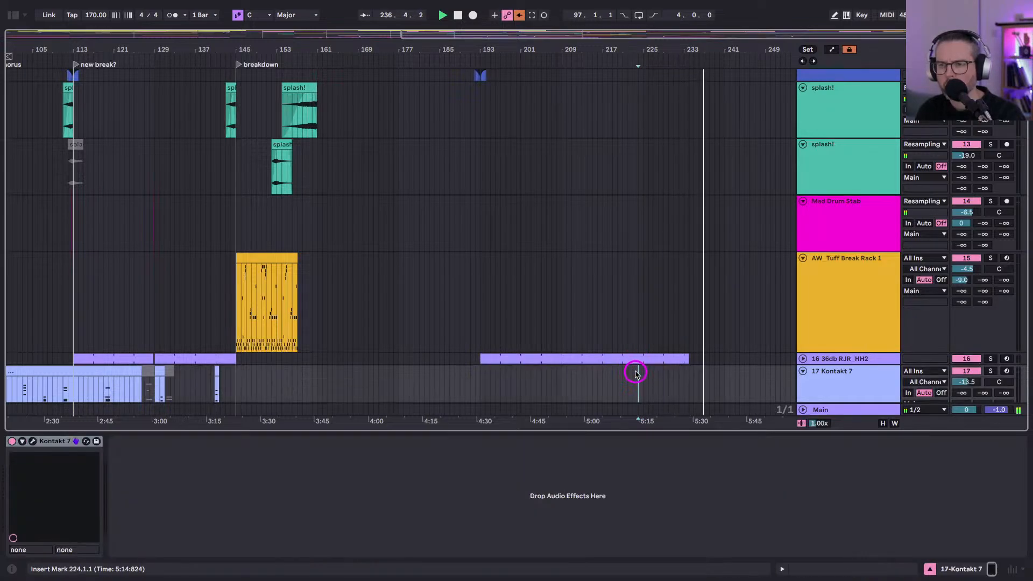
pyautogui.scroll(3, 634, 371)
pyautogui.scroll(-5, 646, 365)
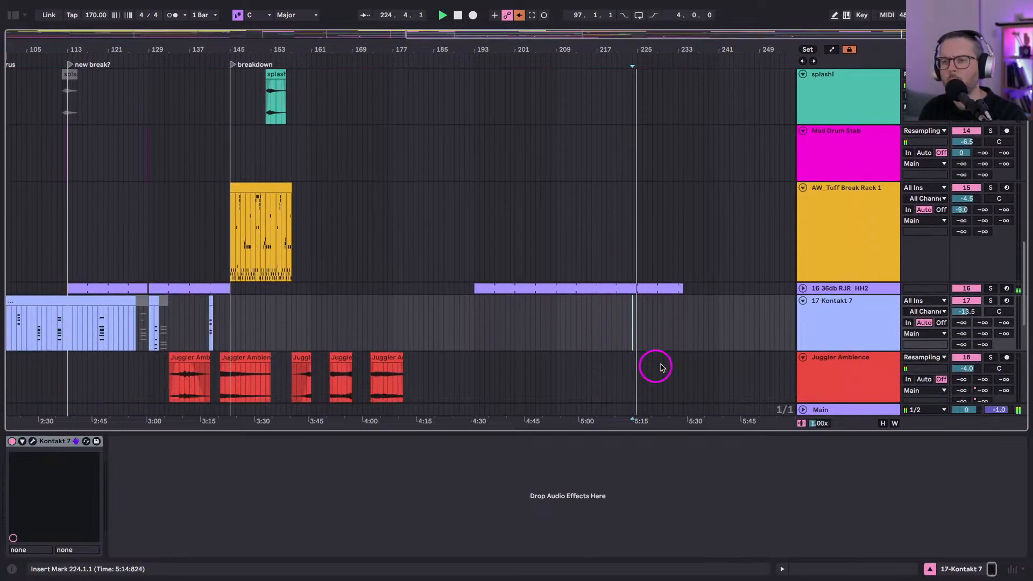
pyautogui.click(803, 289)
pyautogui.click(679, 285)
# Extend the 8 TAL Sampler clip to bar 241 and delete the TnT Kit - Deep Well clip from bar 233 to 241.
pyautogui.scroll(8, 675, 286)
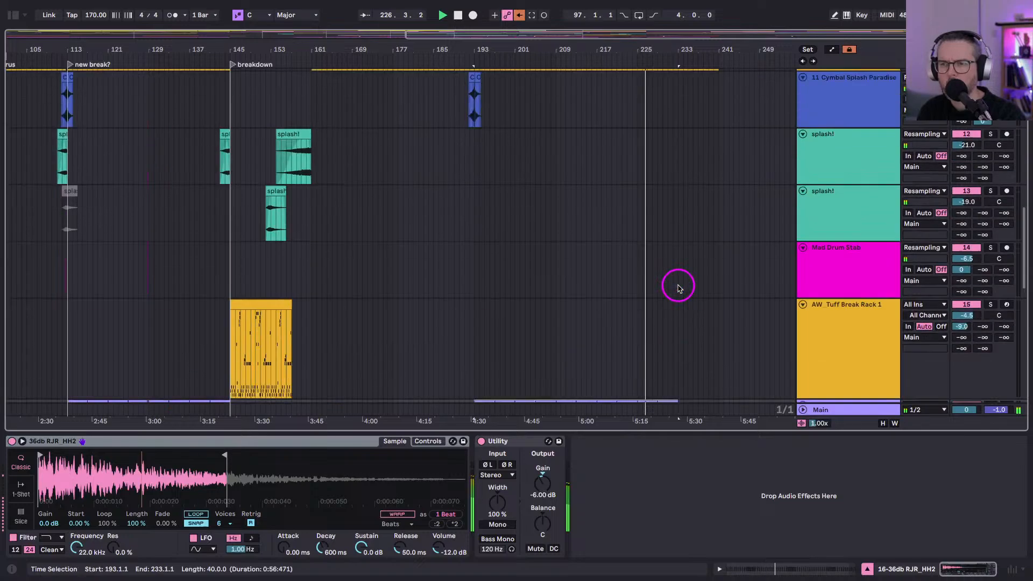
pyautogui.moveTo(636, 218); pyautogui.dragTo(727, 217)
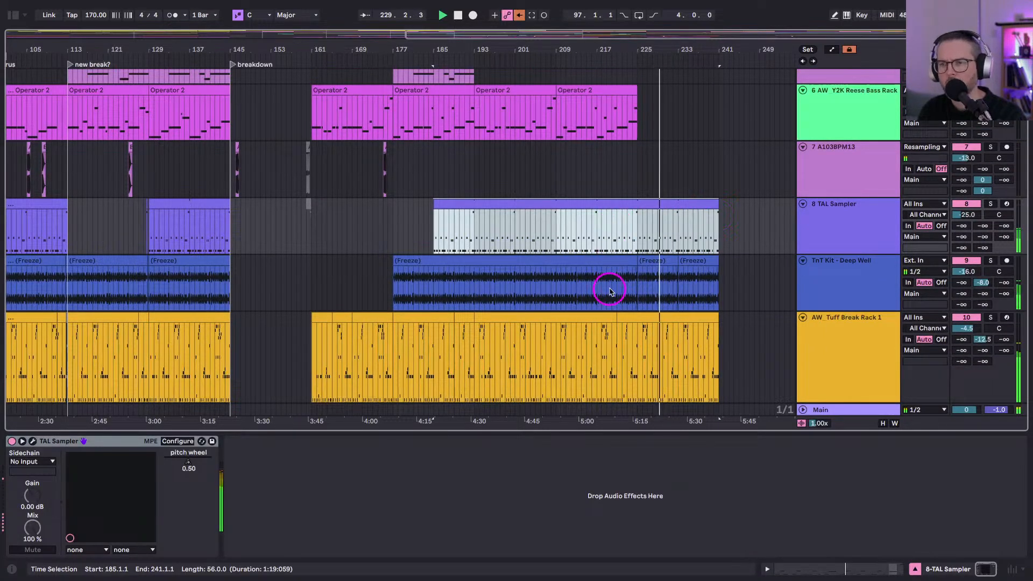
pyautogui.click(681, 277)
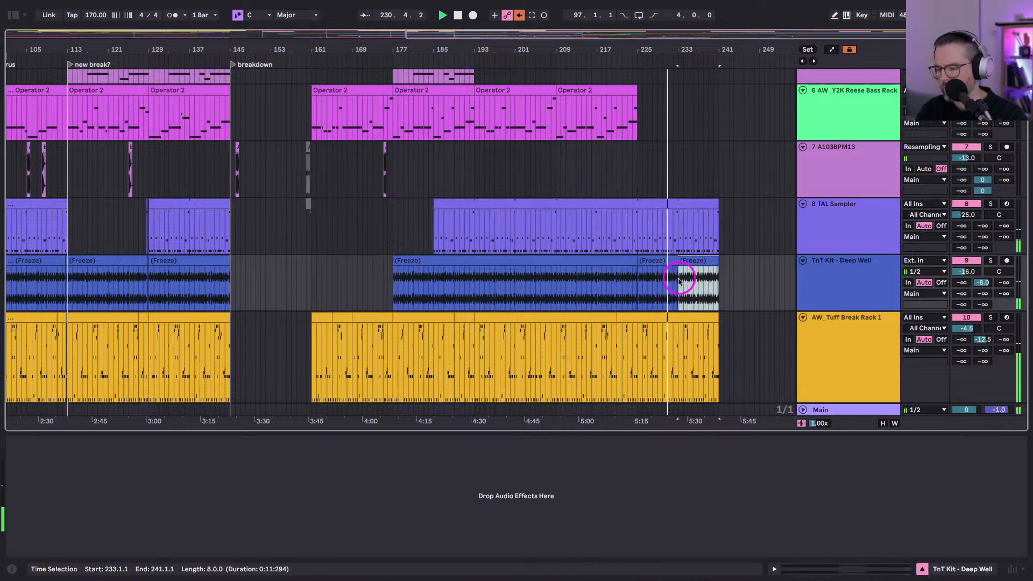
pyautogui.scroll(2, 630, 322)
pyautogui.scroll(-4, 640, 325)
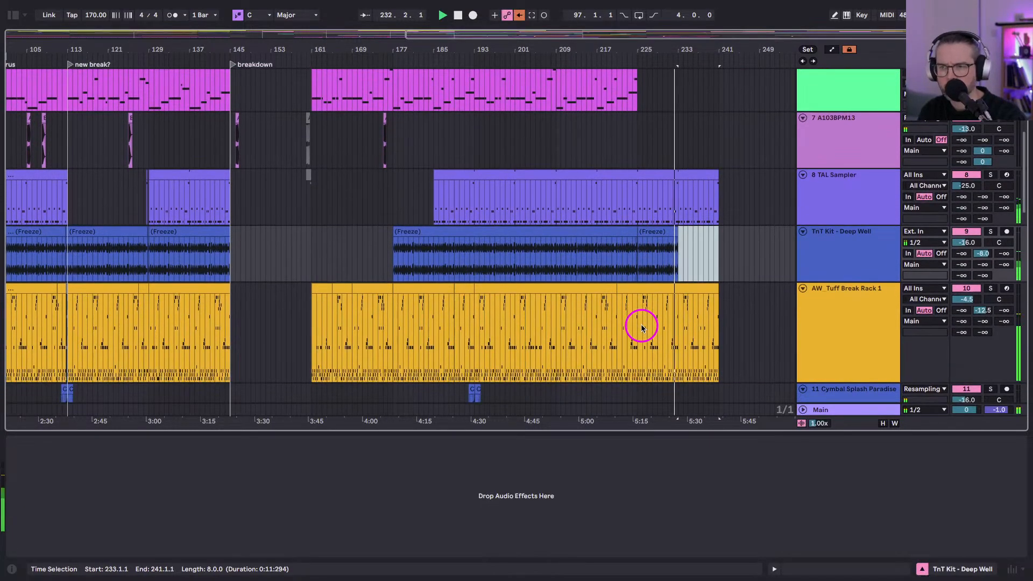
# Copy the four-bar clip at bar 161 on the AW_Tuff Break Rack 1 track to bar 235.
pyautogui.click(323, 288)
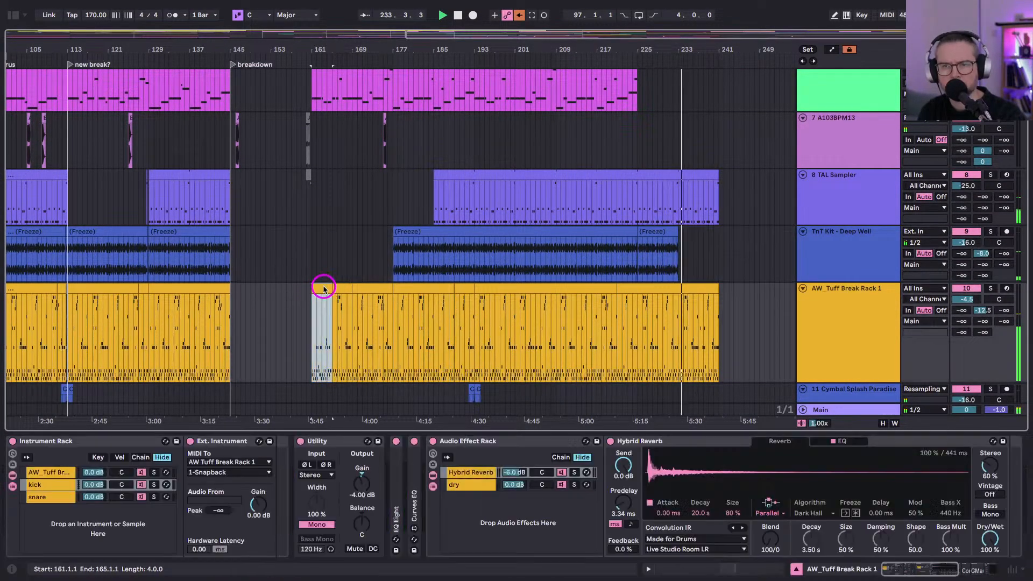
pyautogui.click(693, 309)
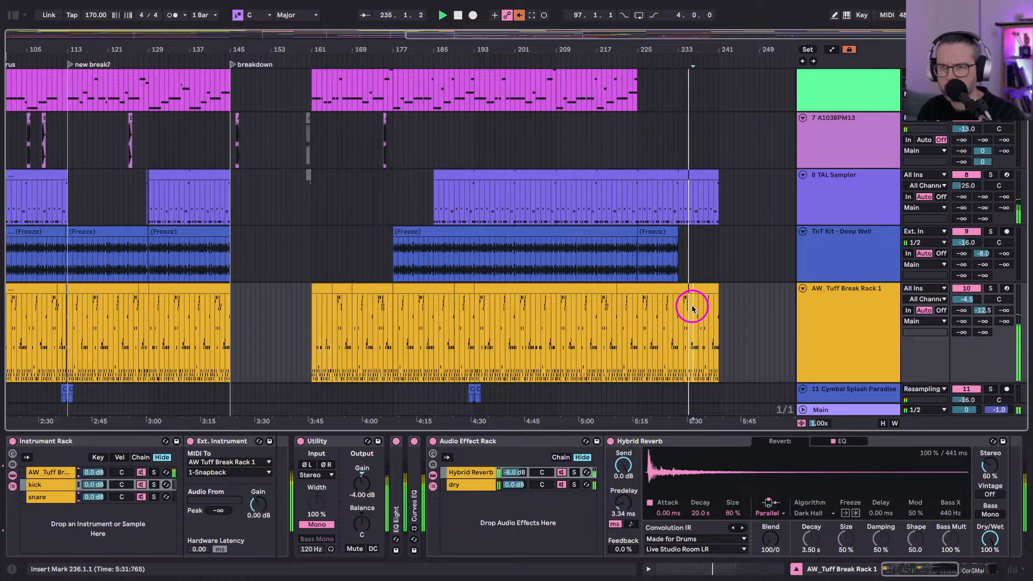
pyautogui.moveTo(687, 308); pyautogui.dragTo(688, 308)
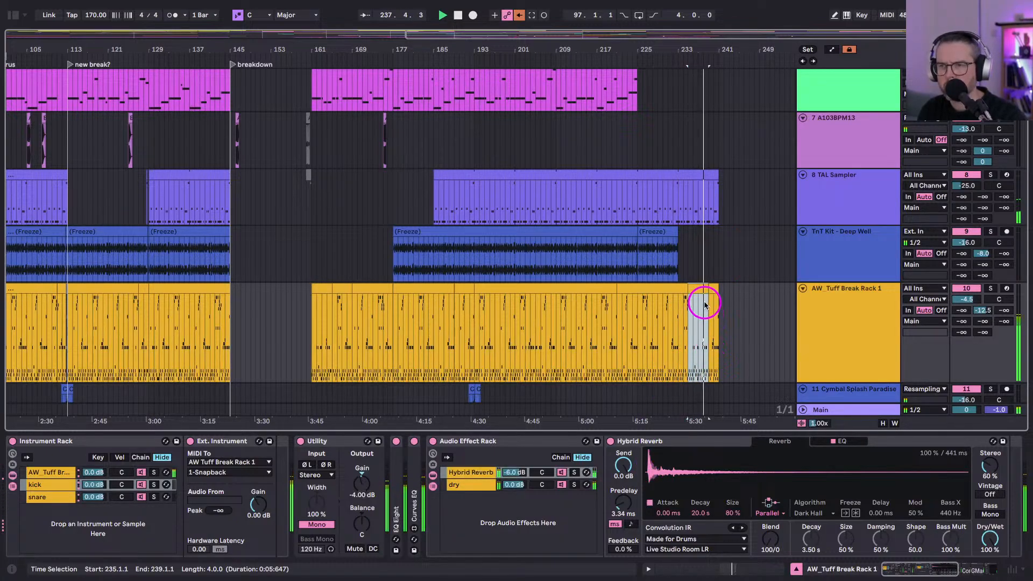
# Extend the last 2 Sines By The Sea clip to bar 257 and the pink bar 241 clip on 4 Kontakt 7 to bar 256.
pyautogui.scroll(5, 704, 312)
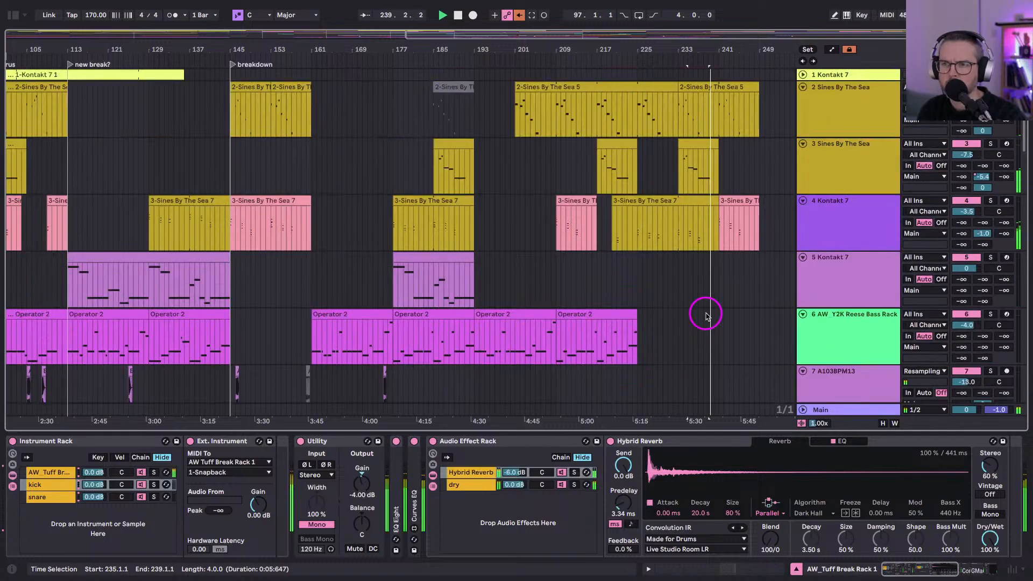
pyautogui.click(697, 155)
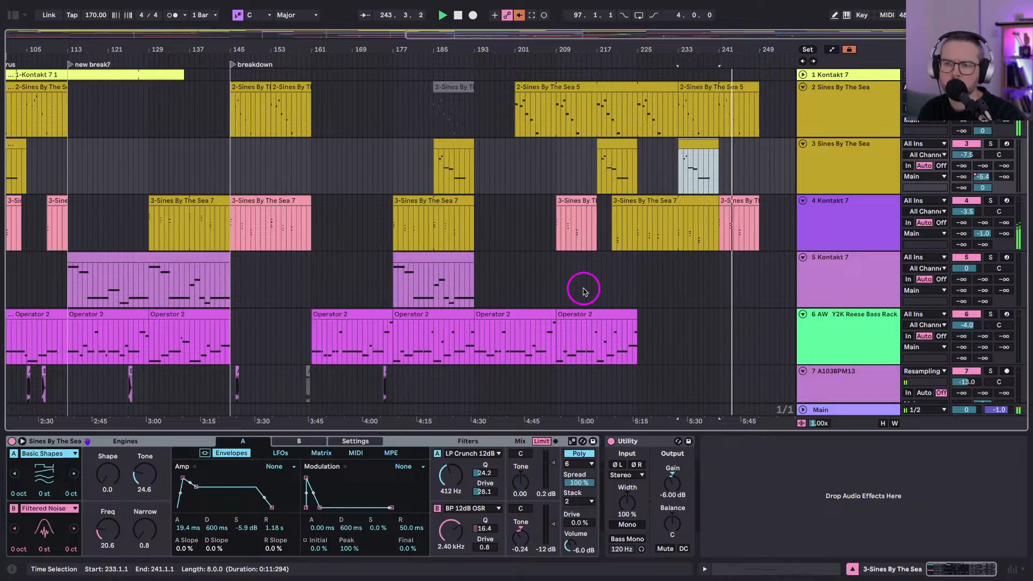
pyautogui.click(405, 259)
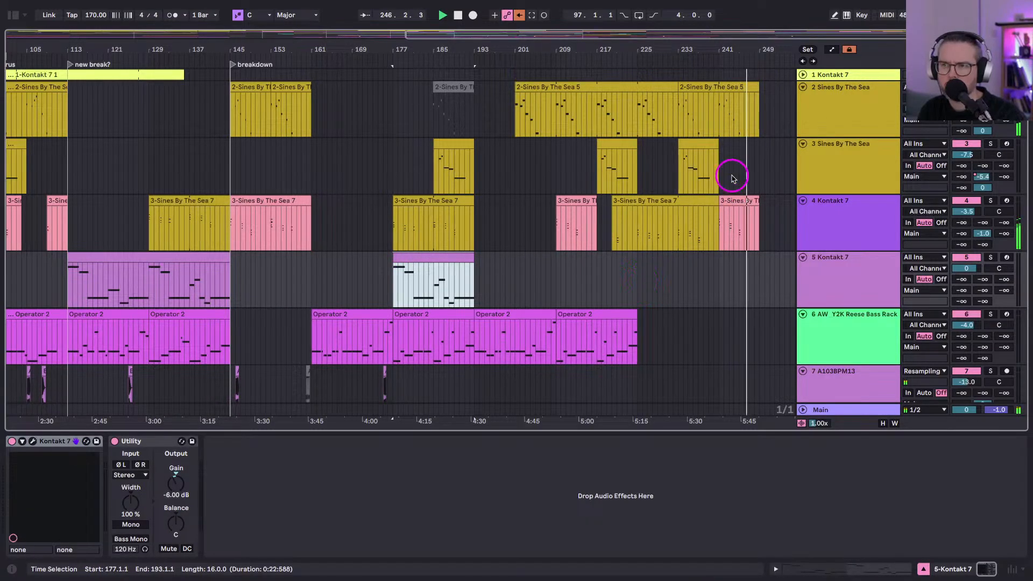
pyautogui.moveTo(759, 92); pyautogui.dragTo(726, 95)
pyautogui.moveTo(680, 200); pyautogui.dragTo(715, 226)
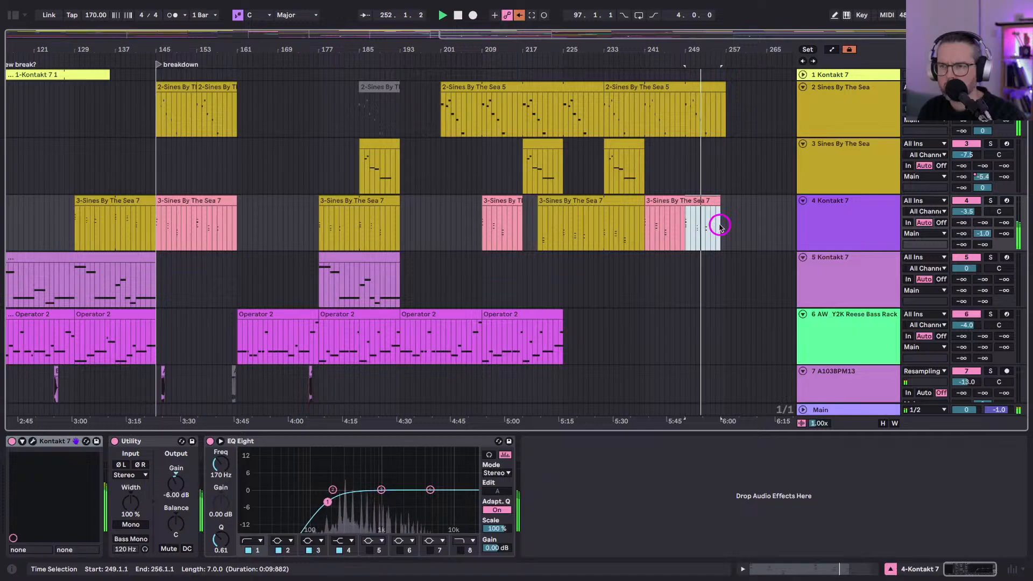
# Separate bars 249 to 256 on the 4 Kontakt 7 track into their own clip and review its notes.
pyautogui.doubleClick(703, 204)
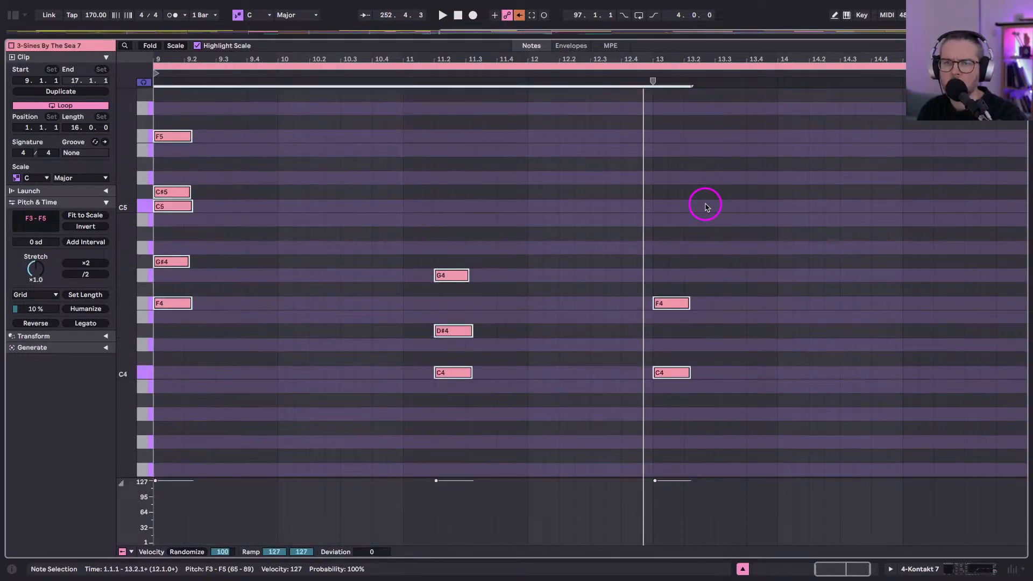
pyautogui.hotkey('shift', 'Tab')
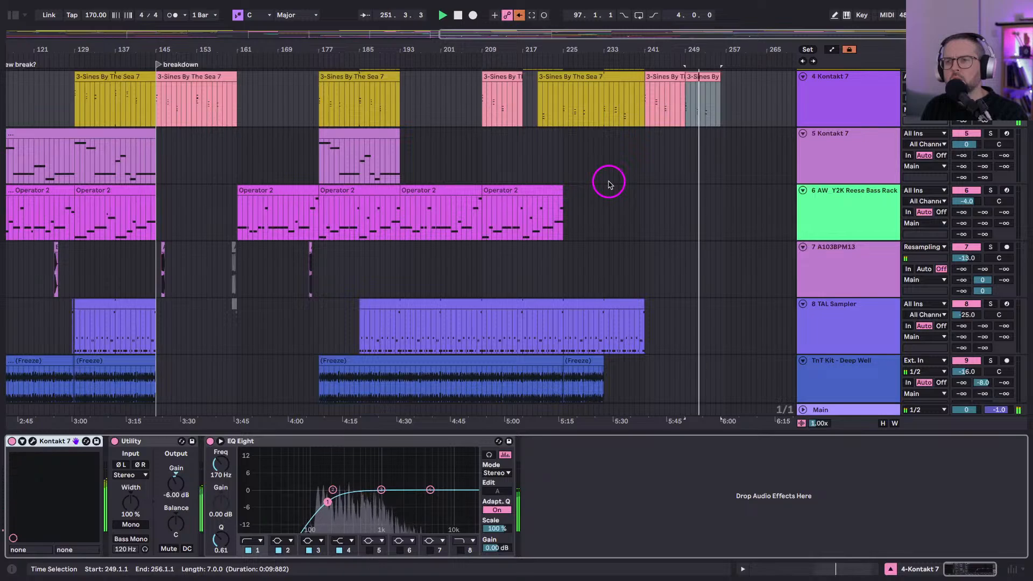
pyautogui.scroll(3, 581, 193)
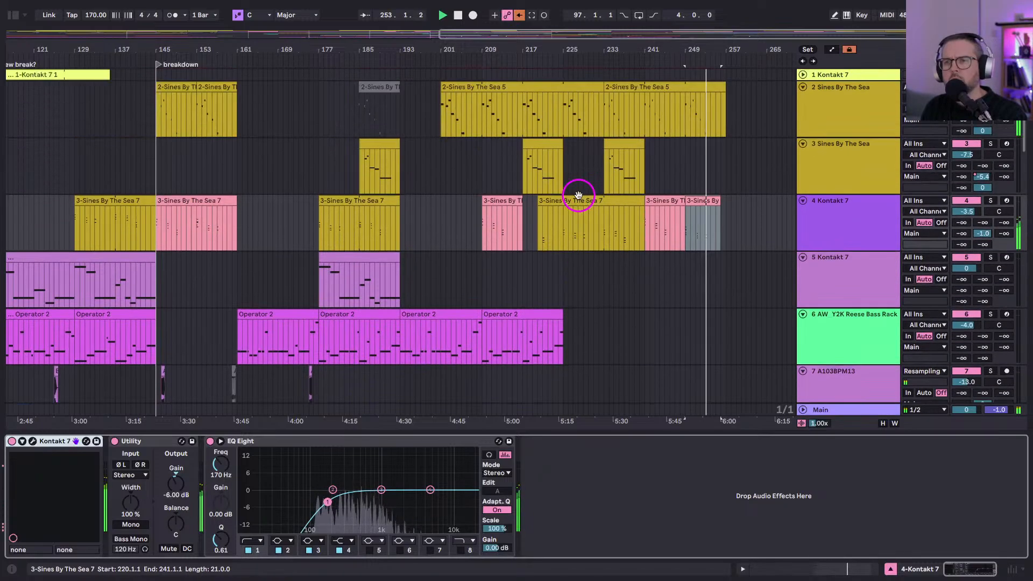
# Stop playback and collapse all tracks to give a compact overview of the whole arrangement.
pyautogui.moveTo(548, 54); pyautogui.dragTo(549, 43)
pyautogui.press('space')
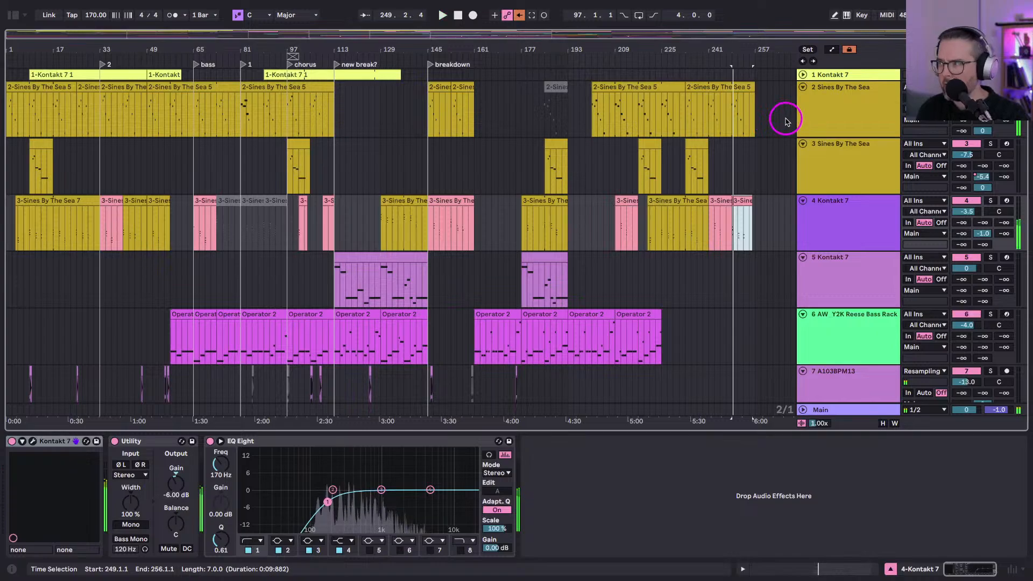
pyautogui.hotkey('ctrl', 'a')
pyautogui.keyDown('alt'); pyautogui.click(801, 91); pyautogui.keyUp('alt')
pyautogui.keyDown('alt'); pyautogui.click(801, 91); pyautogui.keyUp('alt')
pyautogui.keyDown('alt'); pyautogui.click(800, 92); pyautogui.keyUp('alt')
pyautogui.click(683, 173)
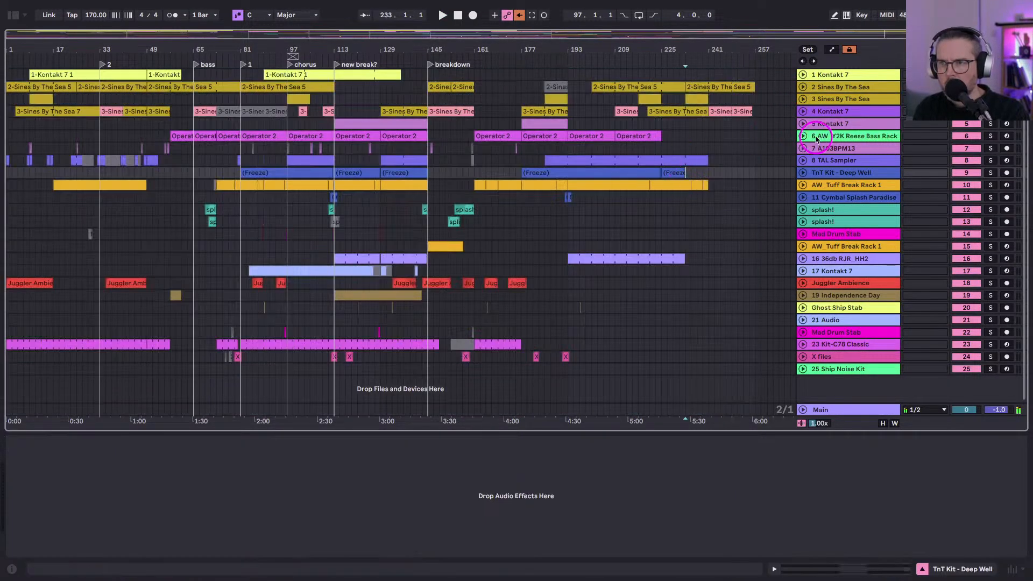
# Expand the 6 AW_Y2K Reese Bass Rack track, open the notes of its bar 209 Operator 2 clip and play it.
pyautogui.click(802, 135)
pyautogui.doubleClick(620, 151)
pyautogui.press('space')
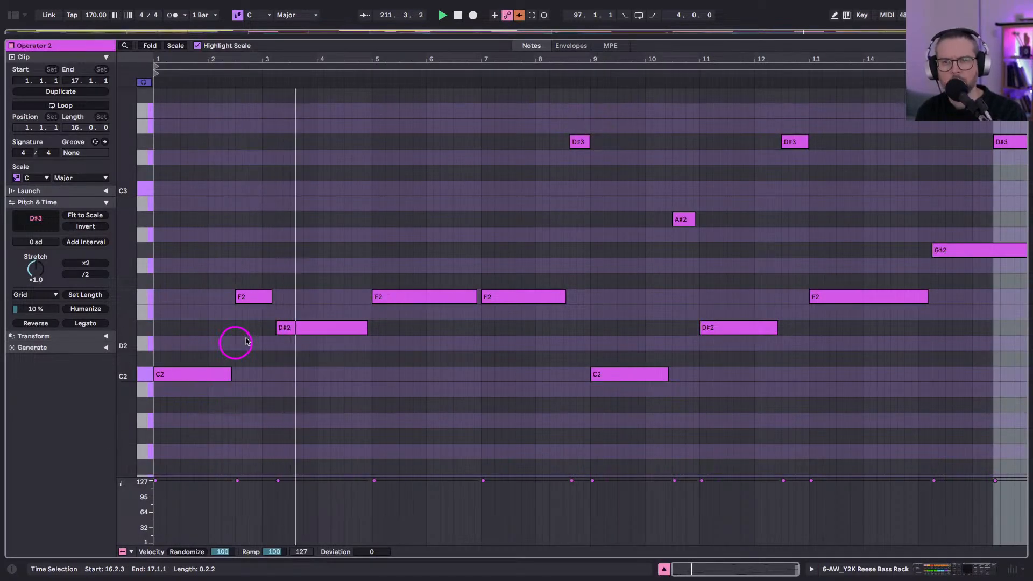
# Add a short G#2 bass note starting at 4.3.1 and shorten the overlapping D#2 note to end there.
pyautogui.press('b')
pyautogui.click(341, 251)
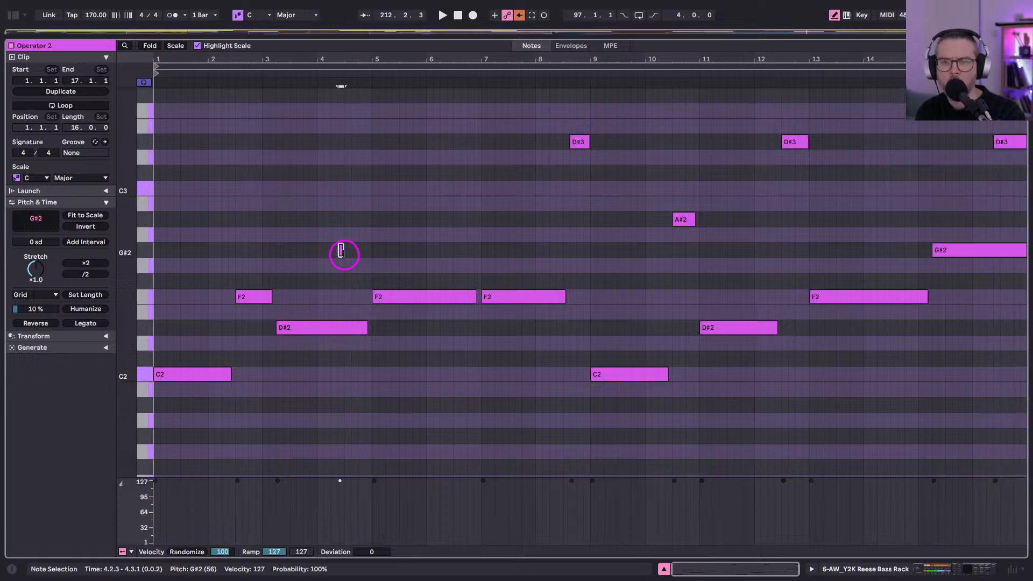
pyautogui.moveTo(347, 251); pyautogui.dragTo(371, 250)
pyautogui.hotkey('ctrl', 'z')
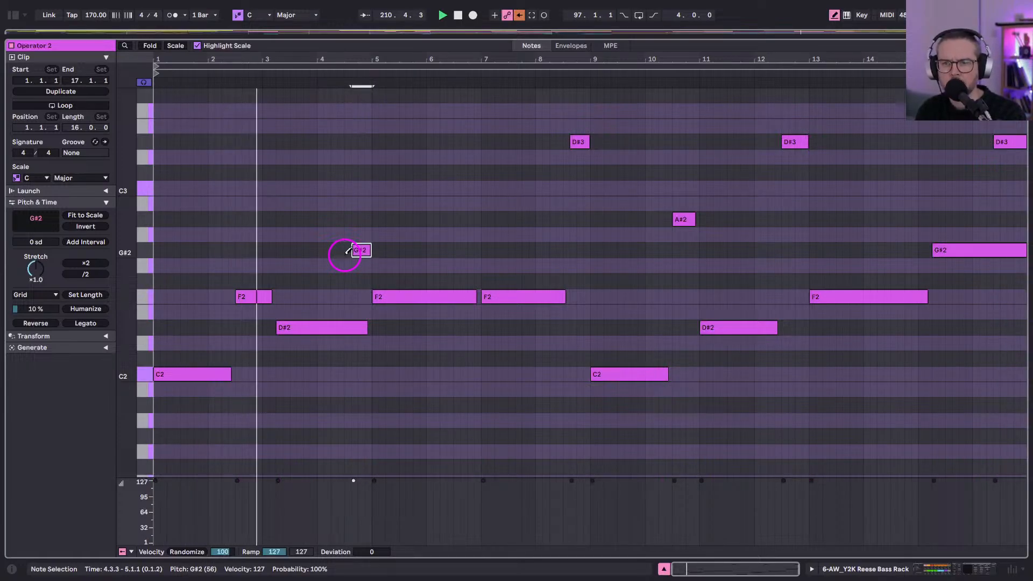
pyautogui.scroll(5, 325, 65)
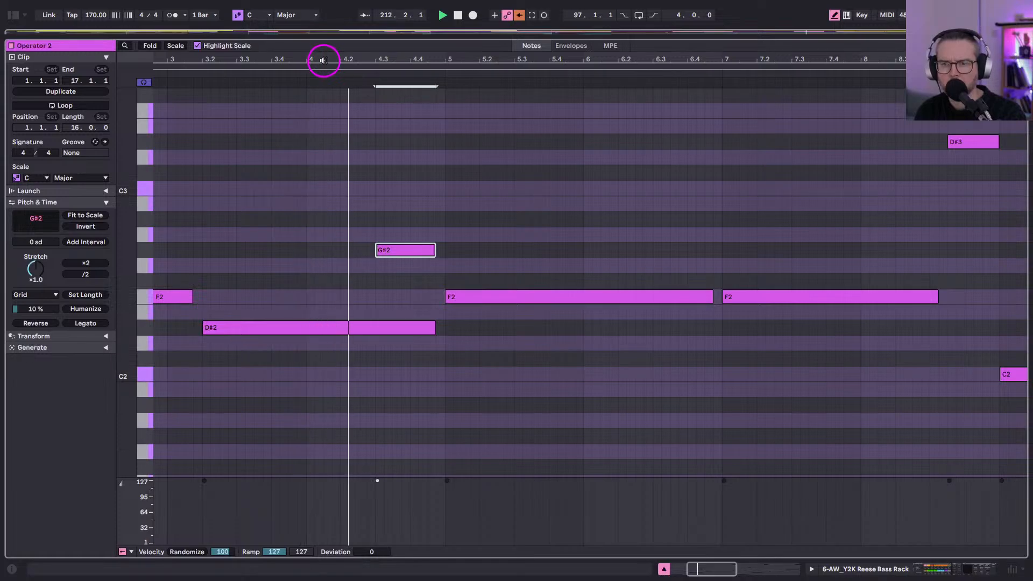
pyautogui.moveTo(434, 327); pyautogui.dragTo(375, 327)
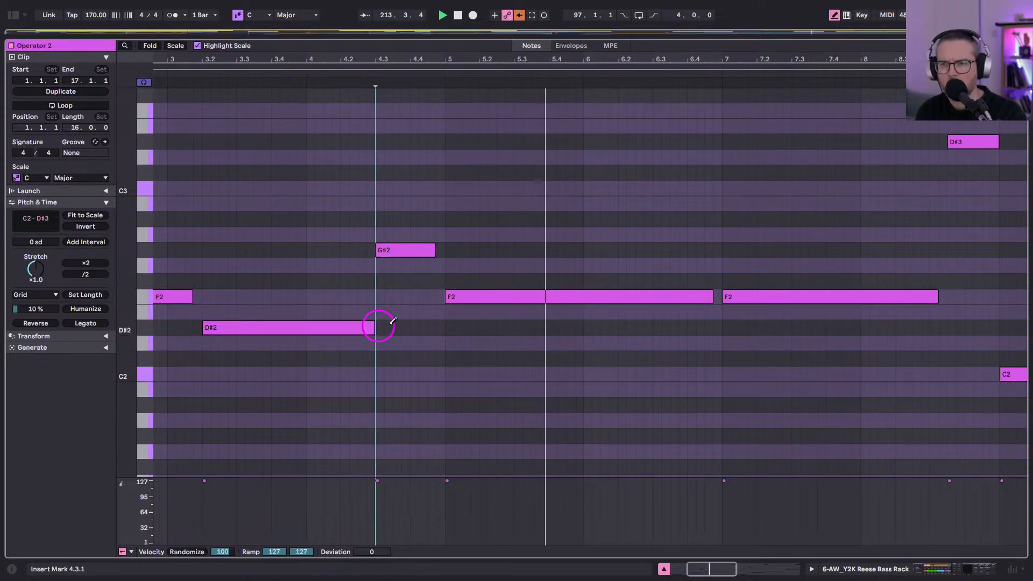
# Add a D#3 bass note from 6.3.1 to 6.4.4 and shorten the F2 note below it to end at 6.2.4.
pyautogui.click(655, 172)
pyautogui.press('space')
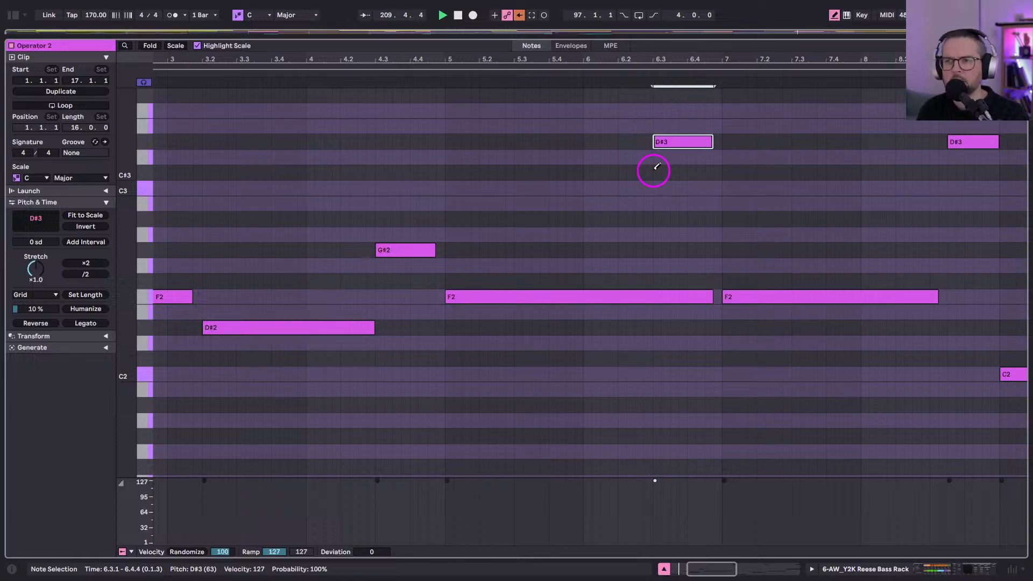
pyautogui.click(649, 293)
pyautogui.hscroll(4, 645, 296)
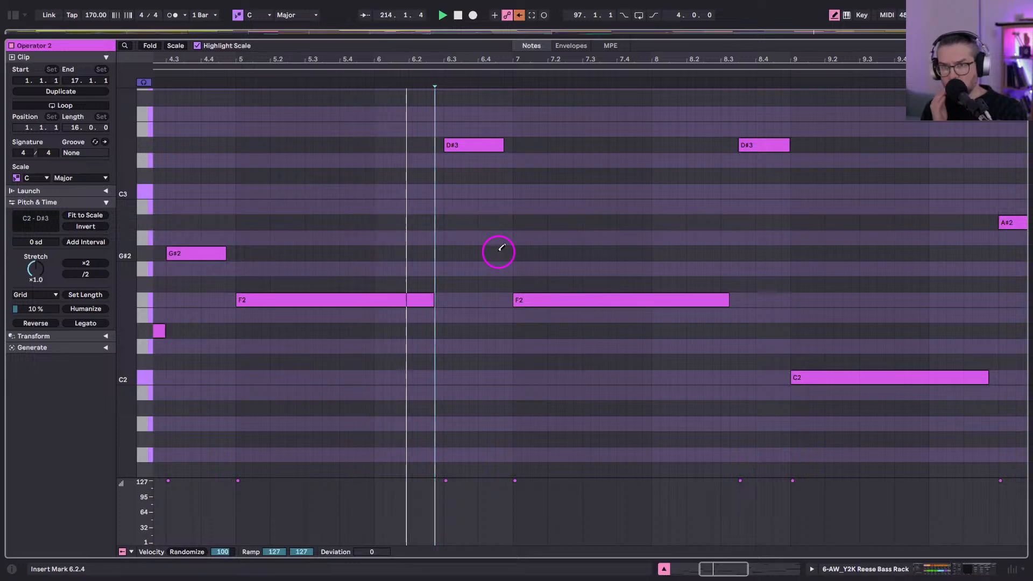
# Set the new D#3 note to span 6.2.3 to 6.4.4 and shorten the F2 note before it to end at 6.2.2.
pyautogui.press('b')
pyautogui.click(456, 146)
pyautogui.press('space')
pyautogui.click(224, 72)
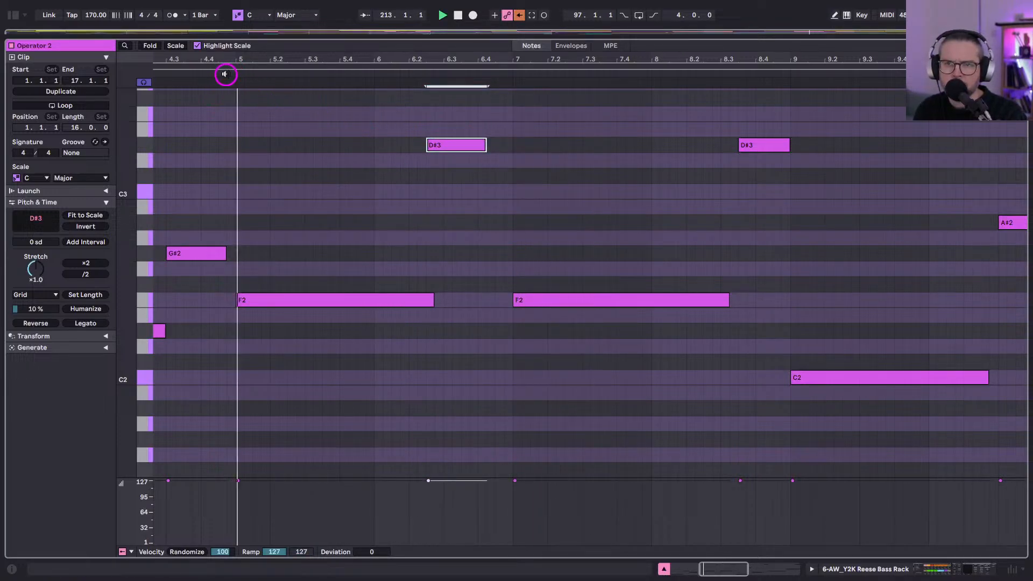
pyautogui.press('b')
pyautogui.click(421, 295)
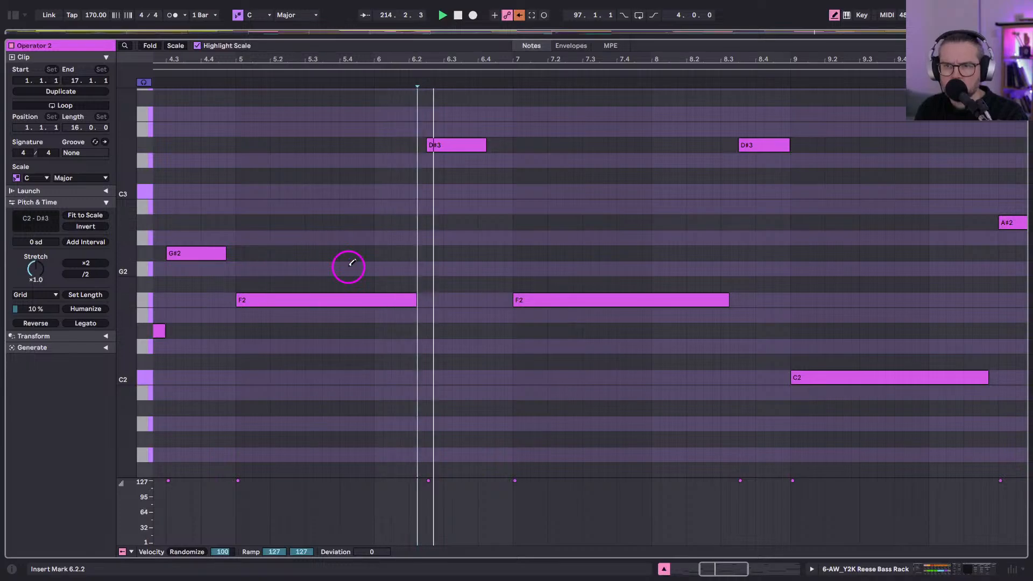
pyautogui.moveTo(486, 140); pyautogui.dragTo(506, 143)
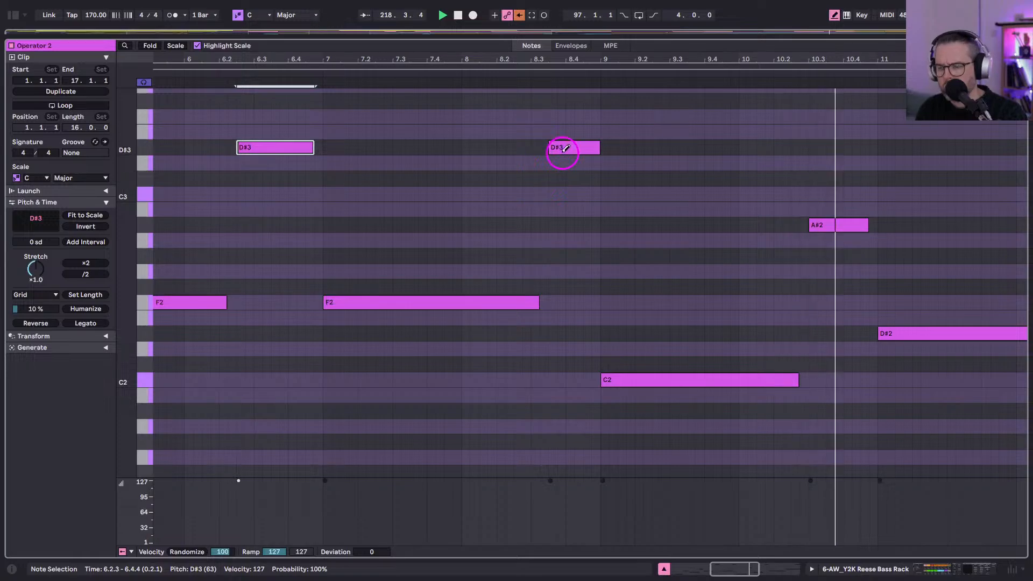
# Copy the reversed and forward cymbal pair at bars 191 to 195 on the 11 Cymbal Splash Paradise track to bar 219.
pyautogui.press('super+alt+e')
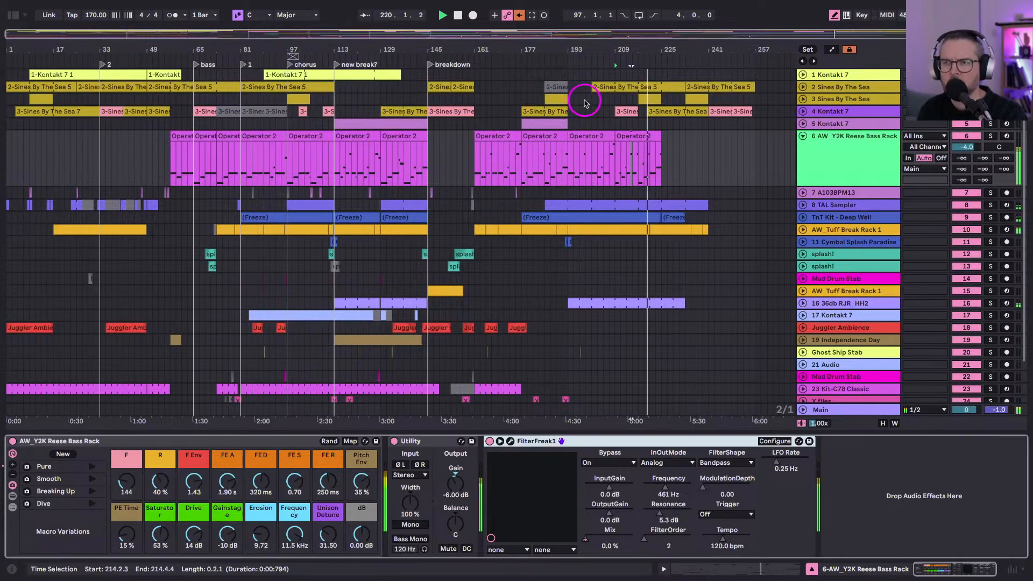
pyautogui.press('a')
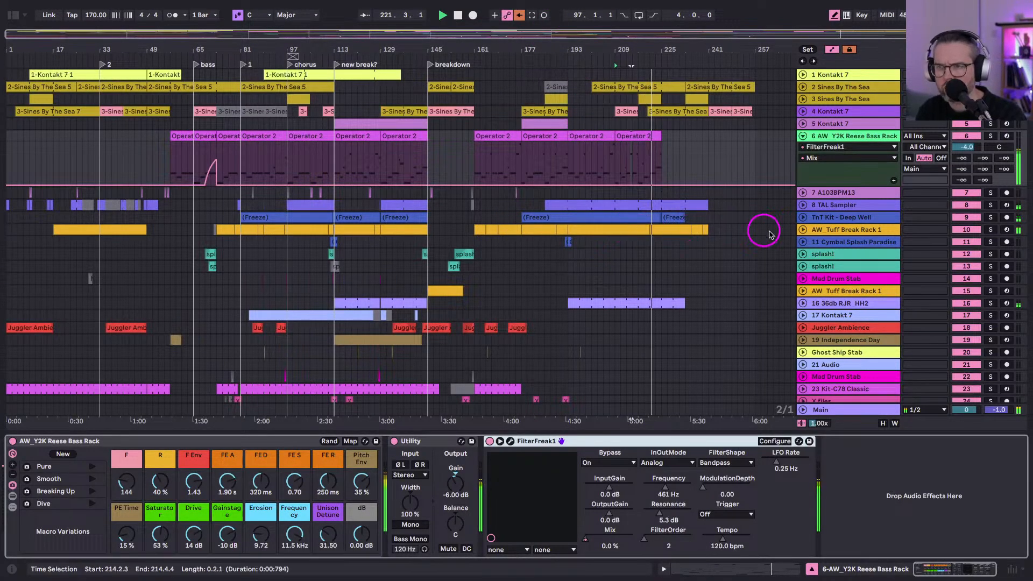
pyautogui.click(802, 242)
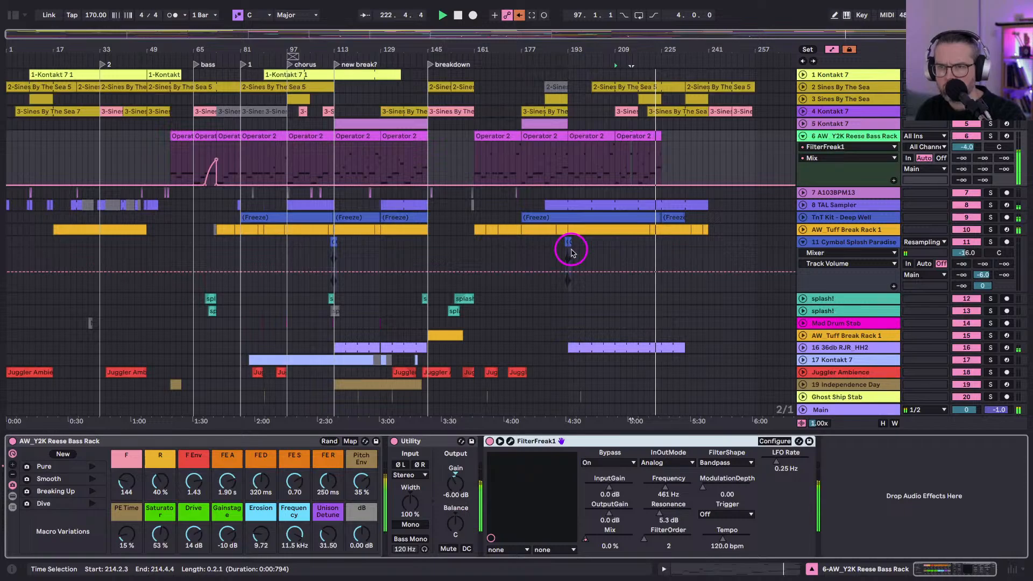
pyautogui.click(563, 254)
pyautogui.click(620, 258)
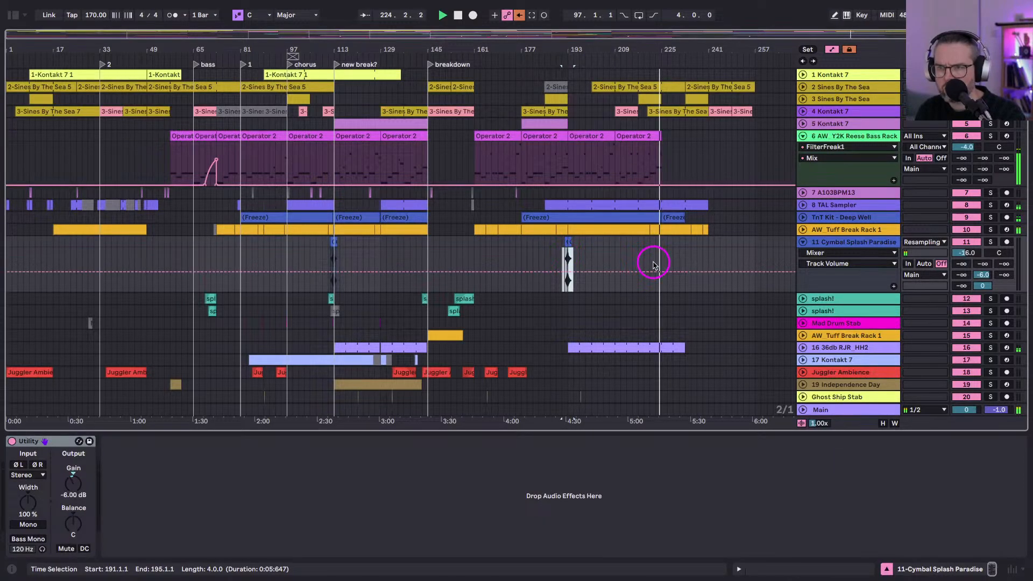
pyautogui.click(657, 263)
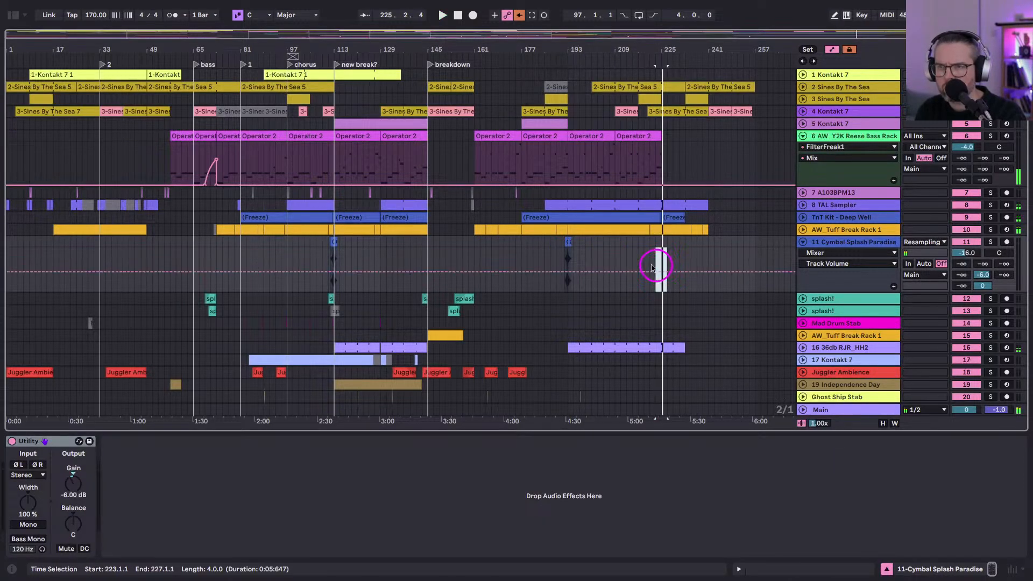
pyautogui.press('a')
pyautogui.click(566, 258)
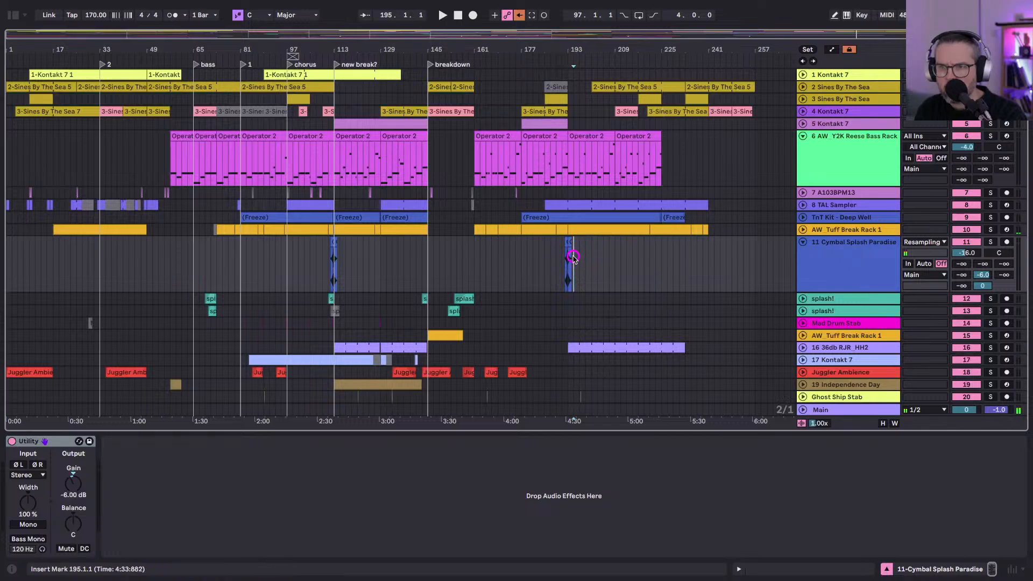
pyautogui.click(649, 262)
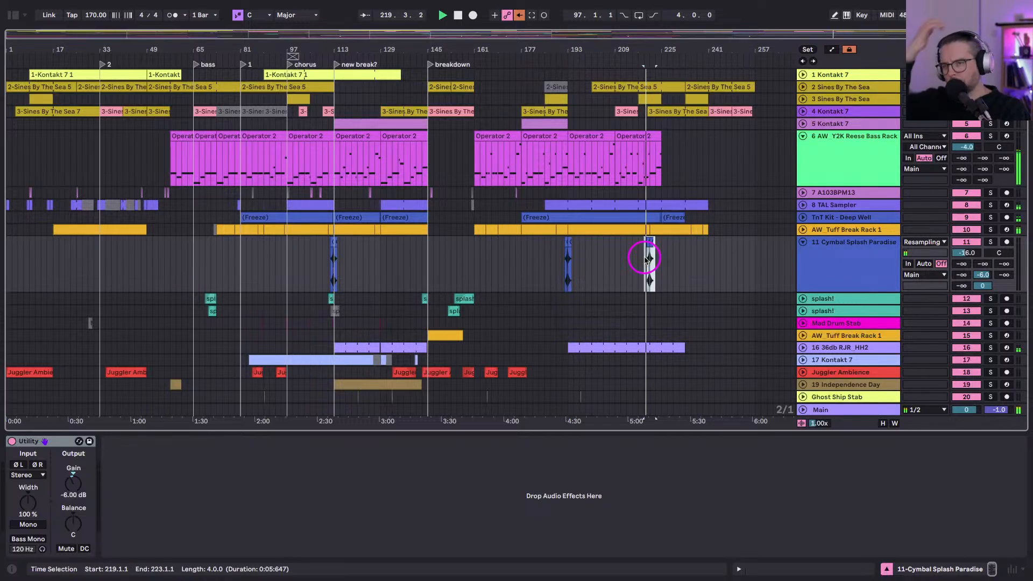
# Expand the first splash! track and paste a copy of its bar 154 to 161 clip at bar 233.
pyautogui.click(803, 298)
pyautogui.click(460, 301)
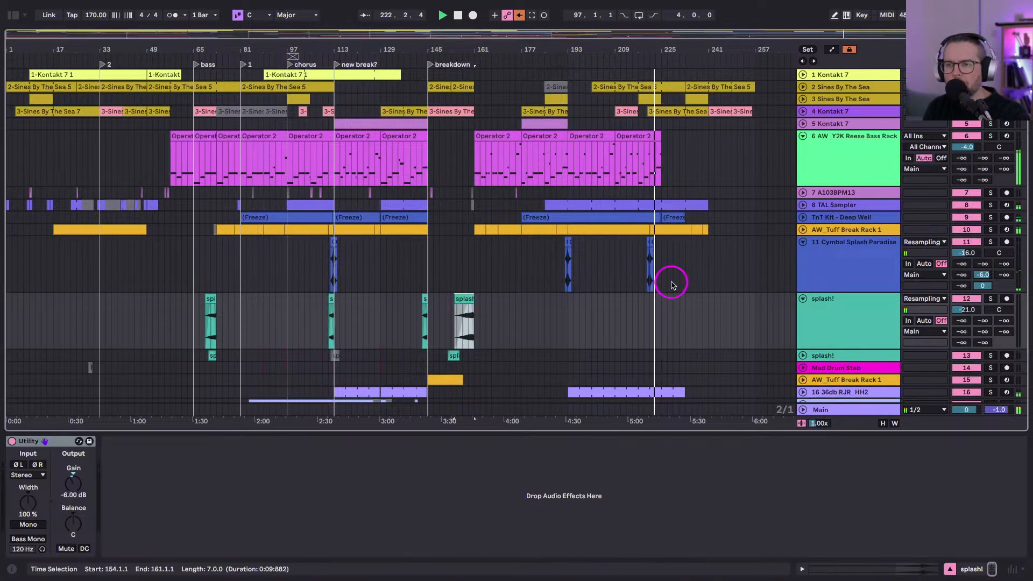
pyautogui.click(688, 314)
pyautogui.hotkey('ctrl', 'v')
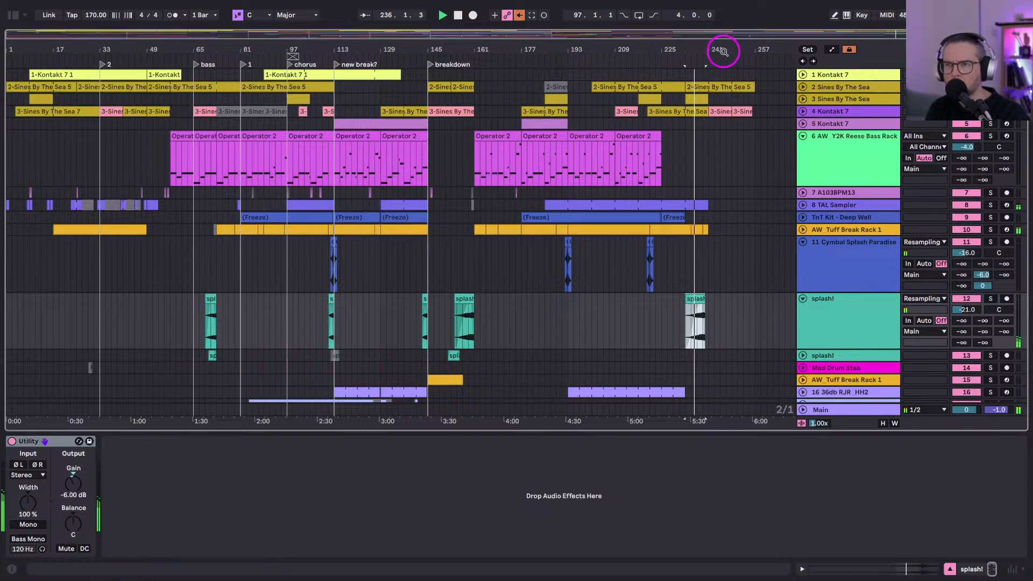
# Shift the pasted splash! clip to start at 233.2.1 and extend its end to about bar 246 to include the hit.
pyautogui.moveTo(724, 50); pyautogui.dragTo(722, 46)
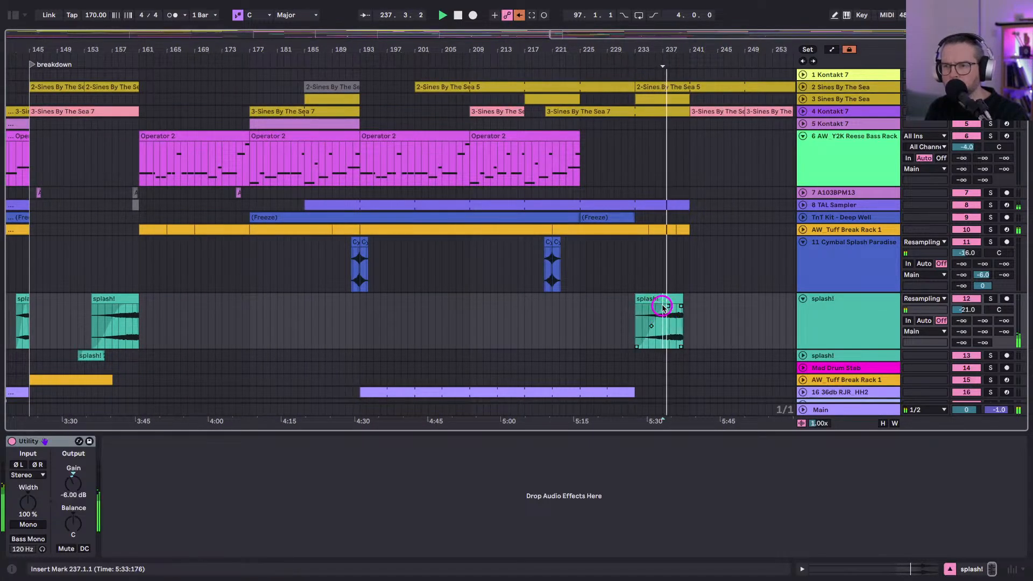
pyautogui.moveTo(655, 300); pyautogui.dragTo(666, 300)
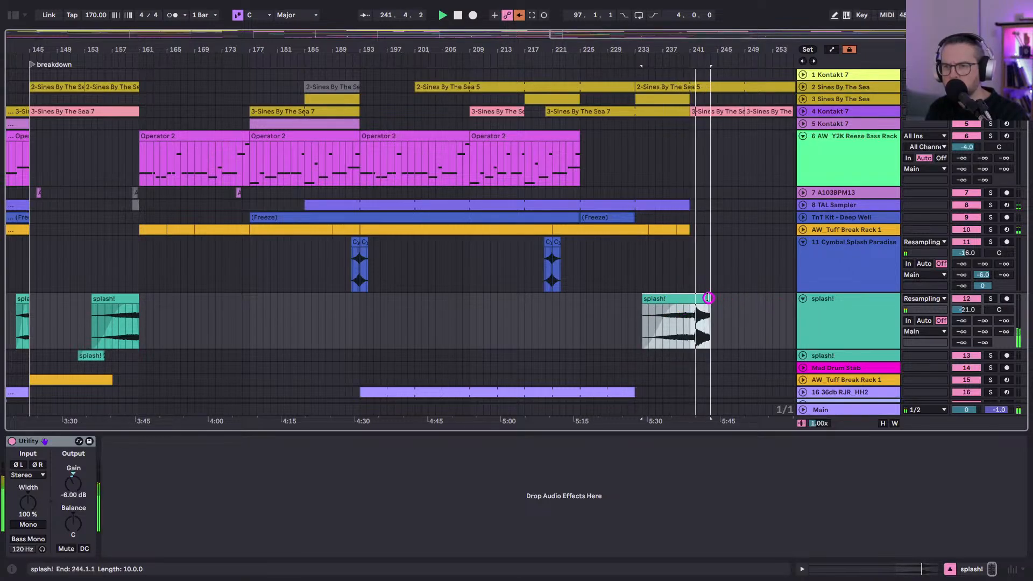
pyautogui.moveTo(669, 28); pyautogui.dragTo(739, 302)
pyautogui.hscroll(2, 707, 314)
pyautogui.hscroll(5, 707, 315)
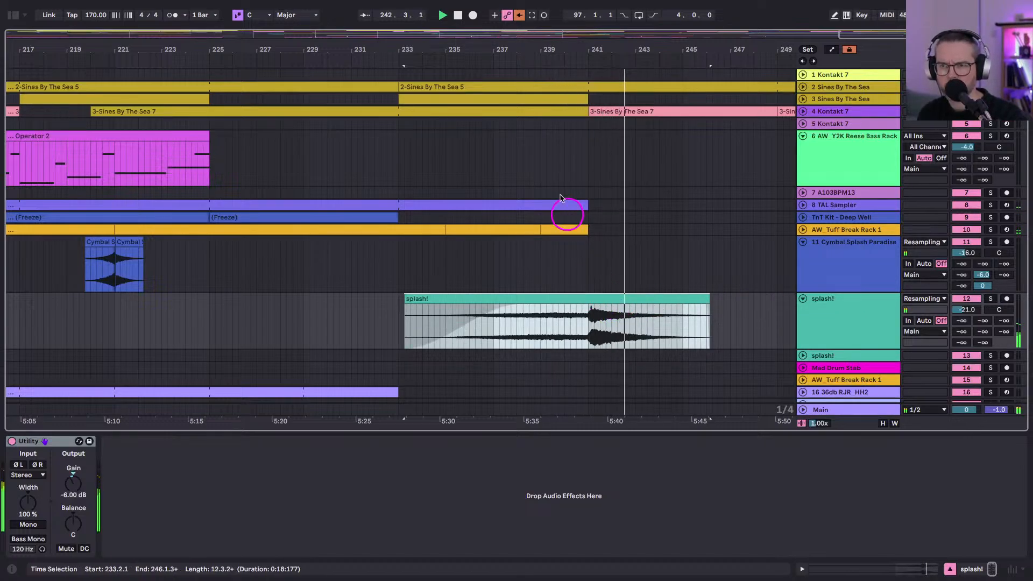
# Stop playback, nudge the splash! clip earlier so its hit lands on bar 241, and play across that point.
pyautogui.moveTo(586, 33); pyautogui.dragTo(583, 150)
pyautogui.press('space')
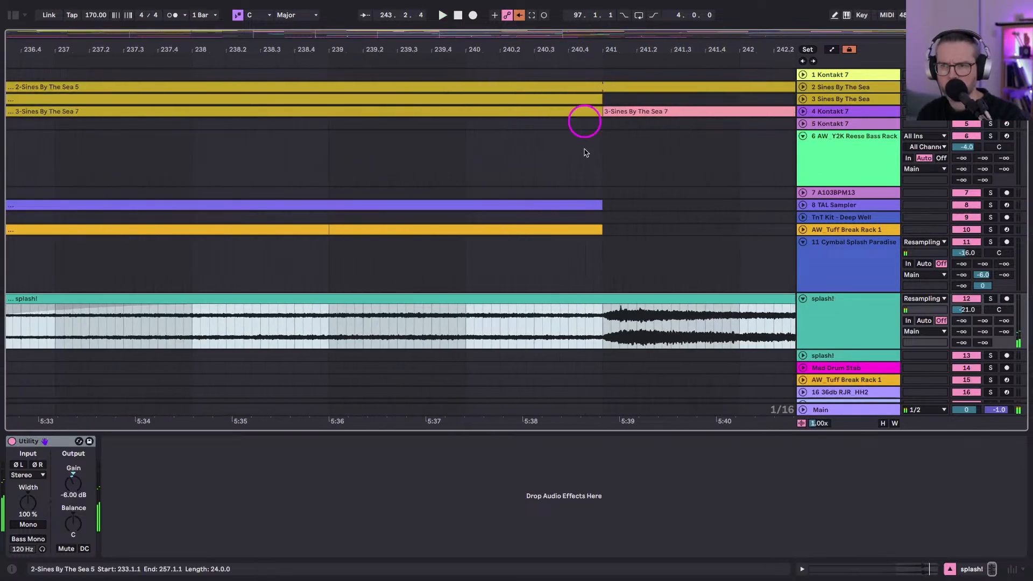
pyautogui.click(581, 299)
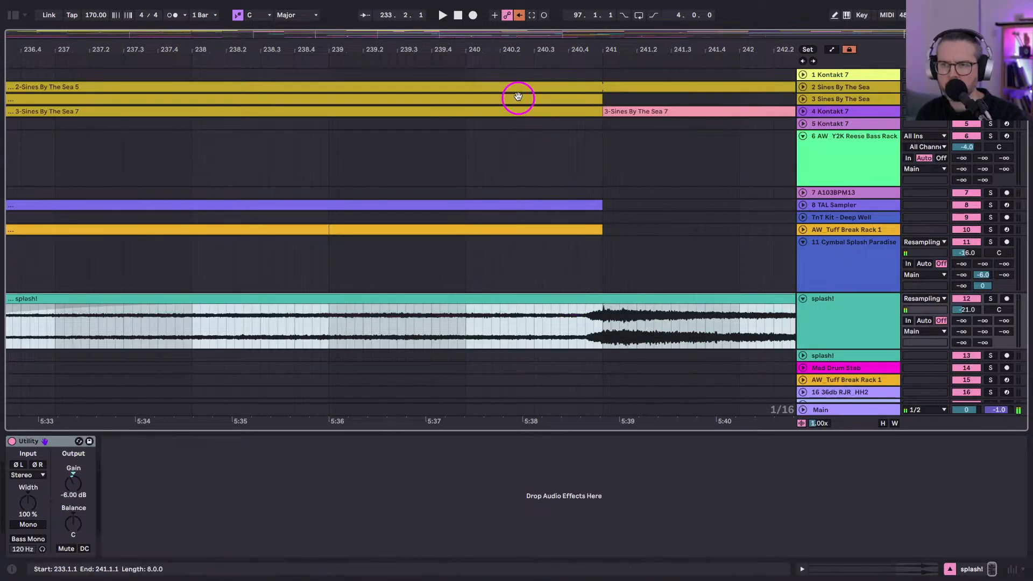
pyautogui.moveTo(522, 50); pyautogui.dragTo(522, 47)
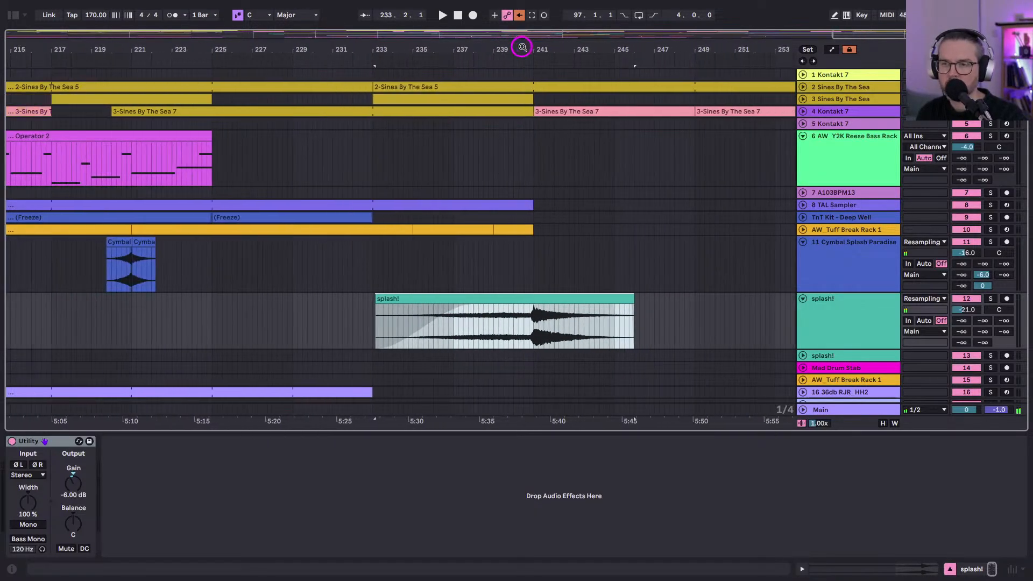
pyautogui.click(527, 324)
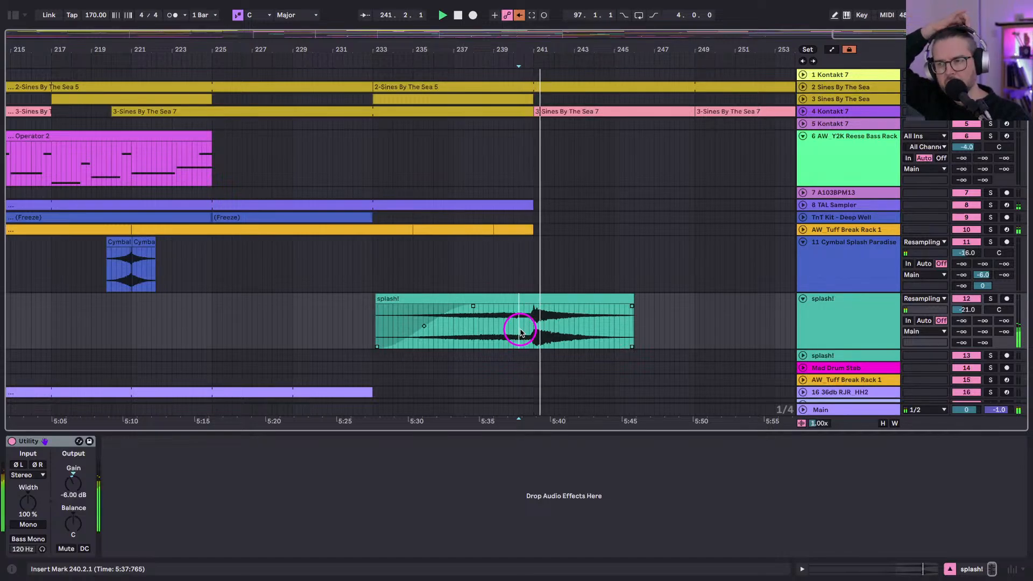
# Trim the splash! clip to end just before its hit, move it to end at bar 241 and play it.
pyautogui.moveTo(629, 297); pyautogui.dragTo(534, 299)
pyautogui.click(523, 307)
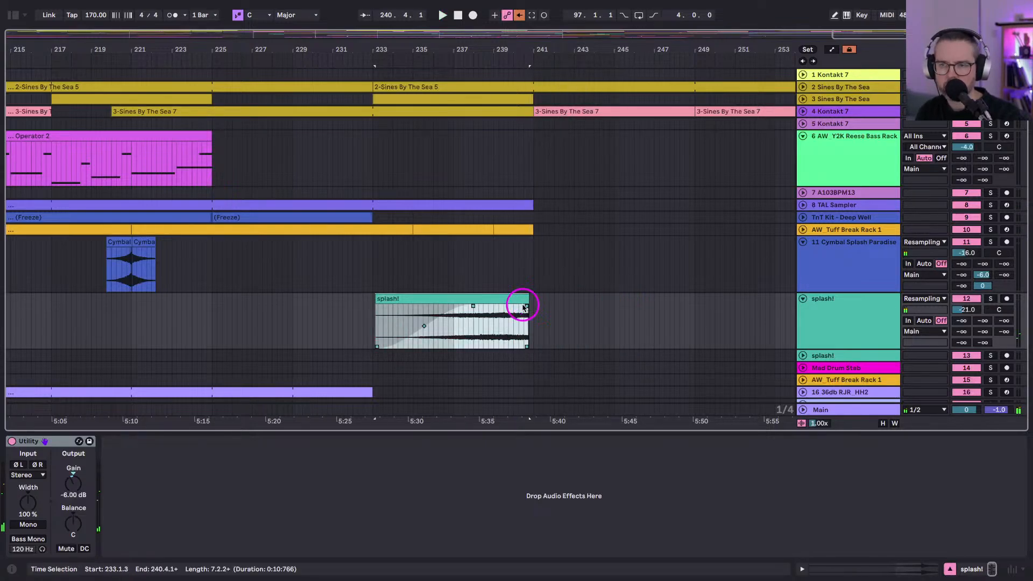
pyautogui.moveTo(521, 300); pyautogui.dragTo(519, 299)
pyautogui.click(507, 338)
pyautogui.press('space')
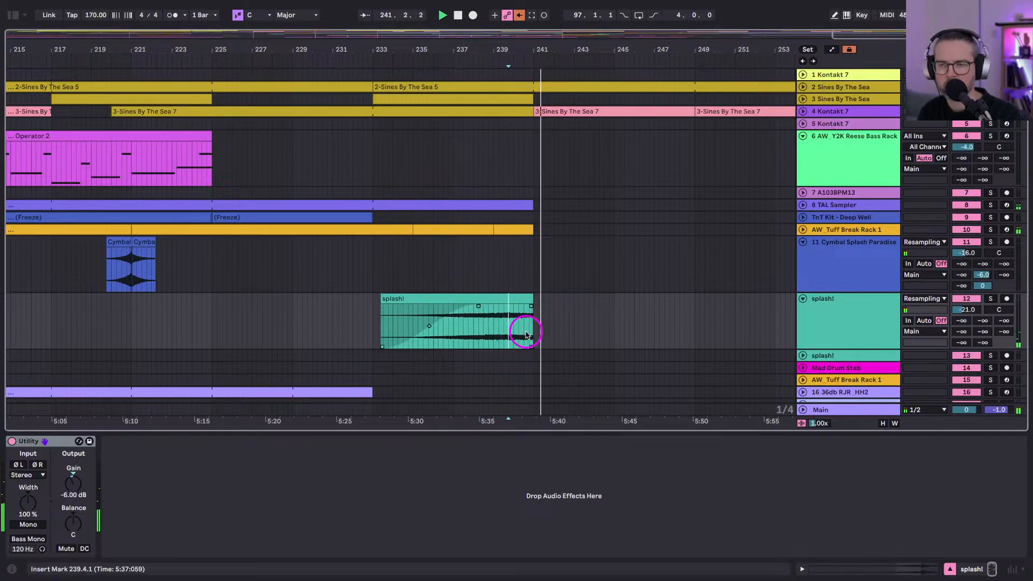
# Delete the trimmed splash! clip that ends at bar 241.
pyautogui.click(501, 297)
pyautogui.press('Delete')
pyautogui.moveTo(458, 47); pyautogui.dragTo(652, 44)
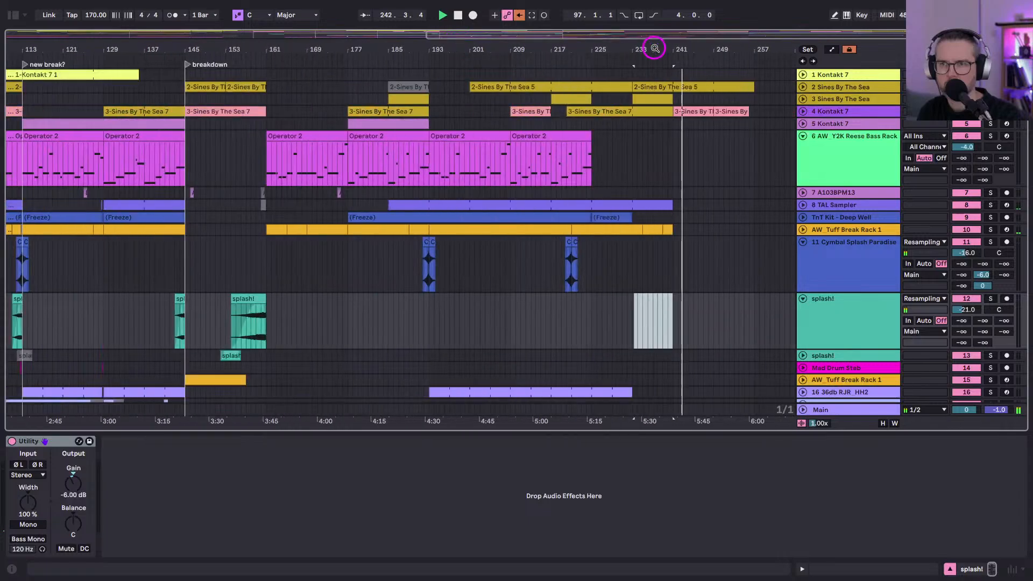
# Expand the 4 Kontakt 7 track and look over the whole arrangement.
pyautogui.click(802, 112)
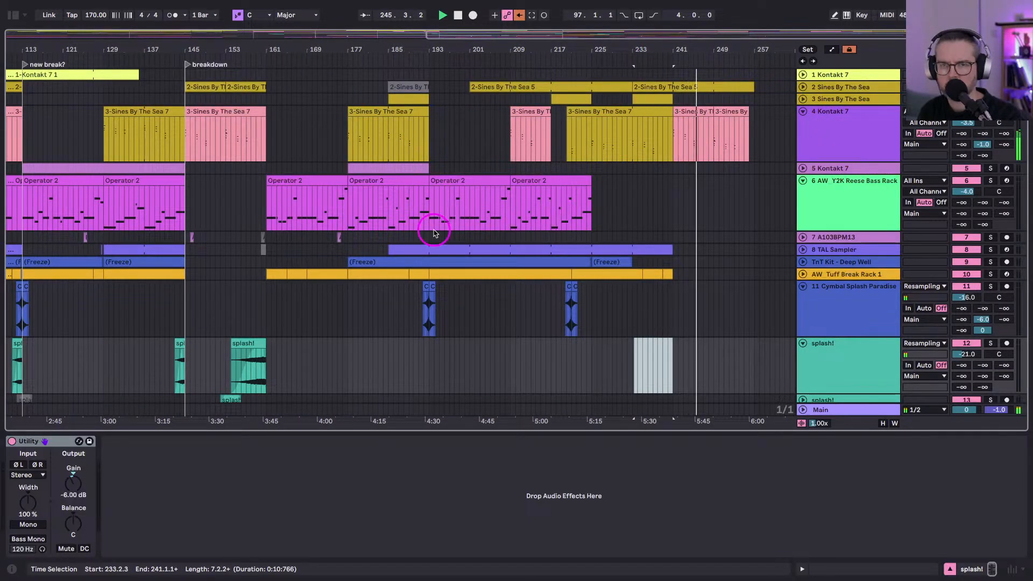
pyautogui.moveTo(415, 30); pyautogui.dragTo(536, 72)
pyautogui.click(468, 243)
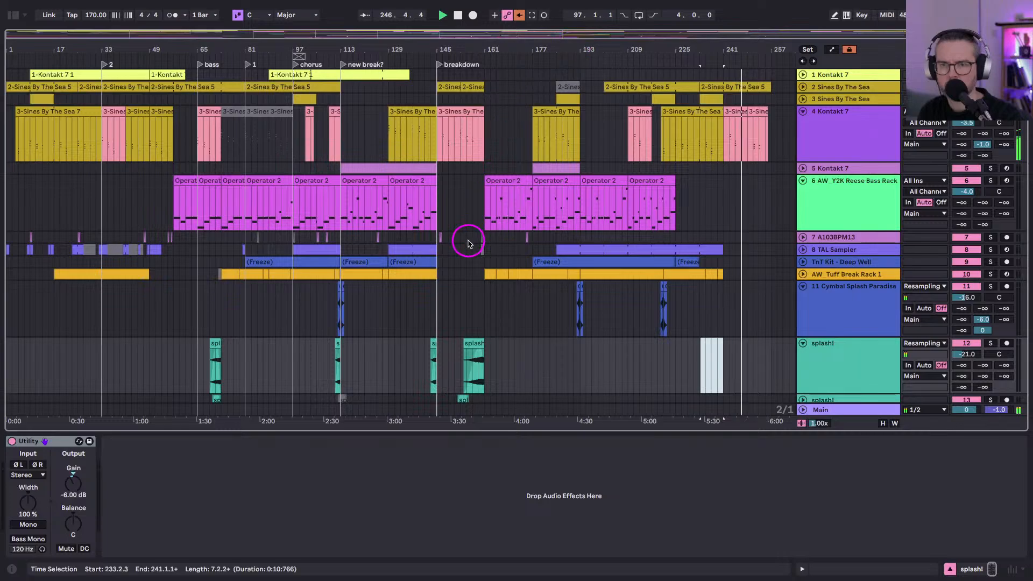
pyautogui.scroll(-5, 468, 242)
# Switch to Notes and tick off "Bass line notes - work on" and "Dark minimal drop - too much elements" in the Reality Function checklist.
pyautogui.hotkey('ctrl', 'Left')
pyautogui.click(206, 167)
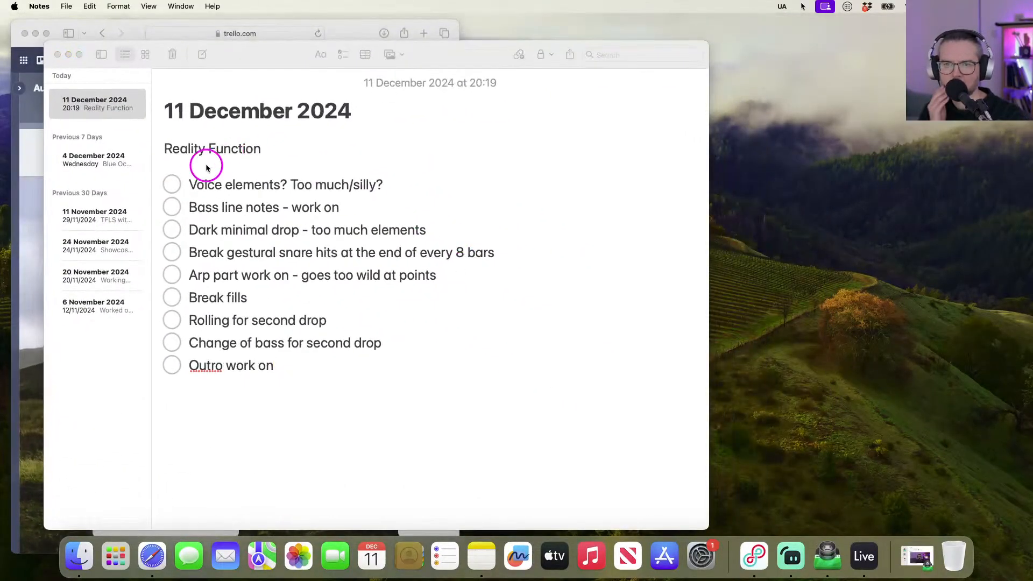
pyautogui.click(174, 208)
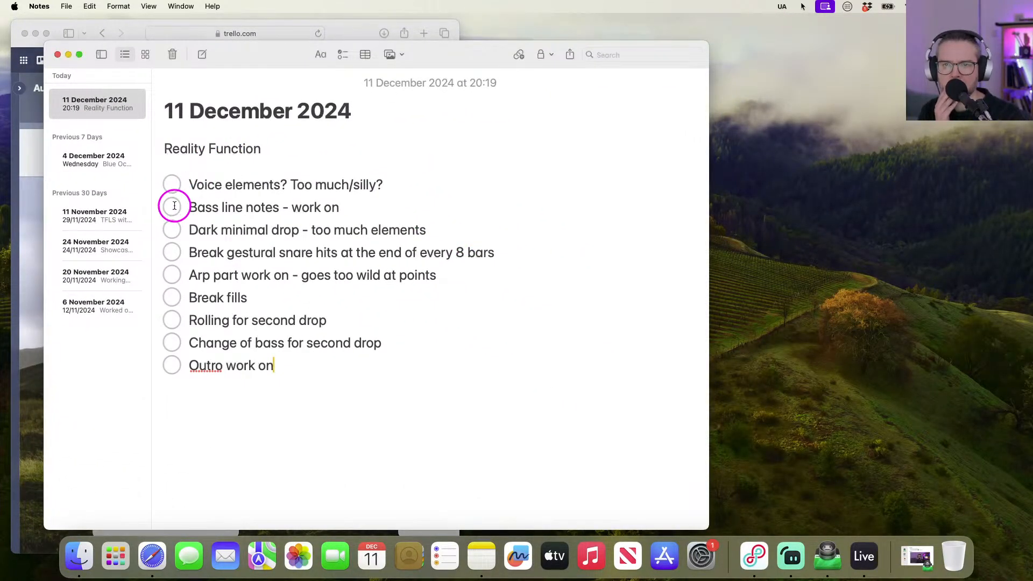
pyautogui.click(172, 207)
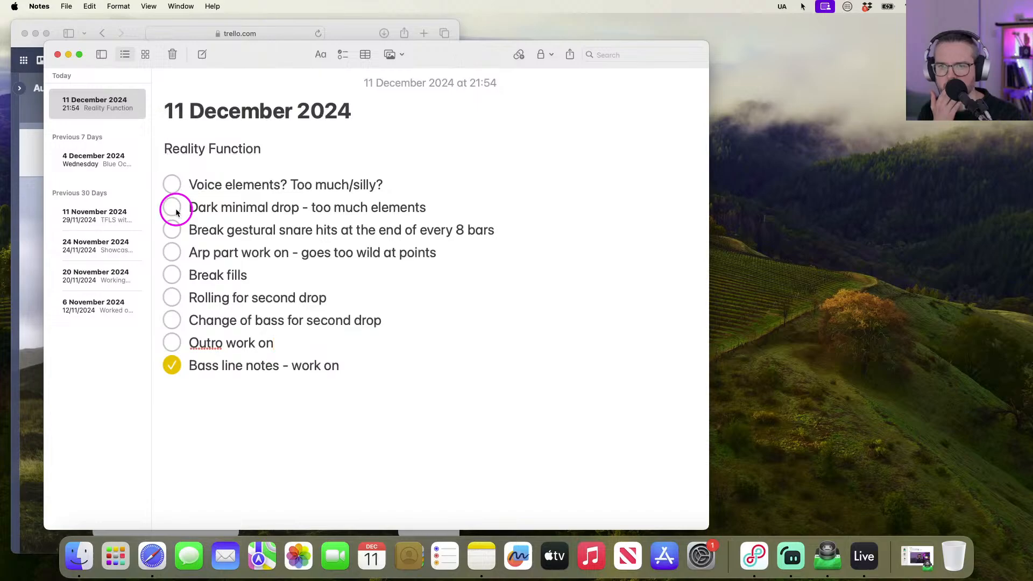
pyautogui.click(174, 209)
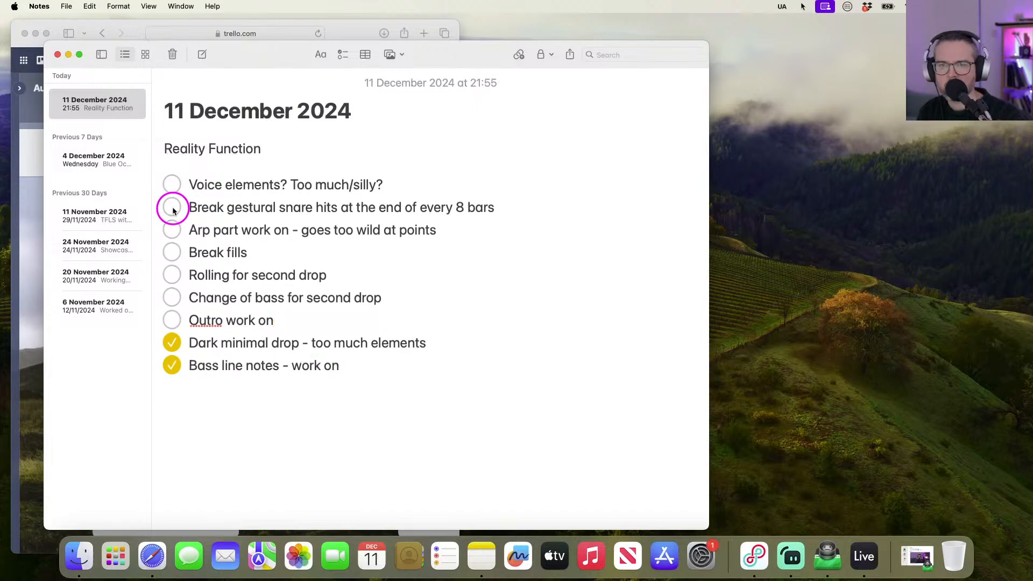
# Switch back to Ableton Live and play the track from bar 1 while viewing its opening bars.
pyautogui.hotkey('ctrl', 'Up')
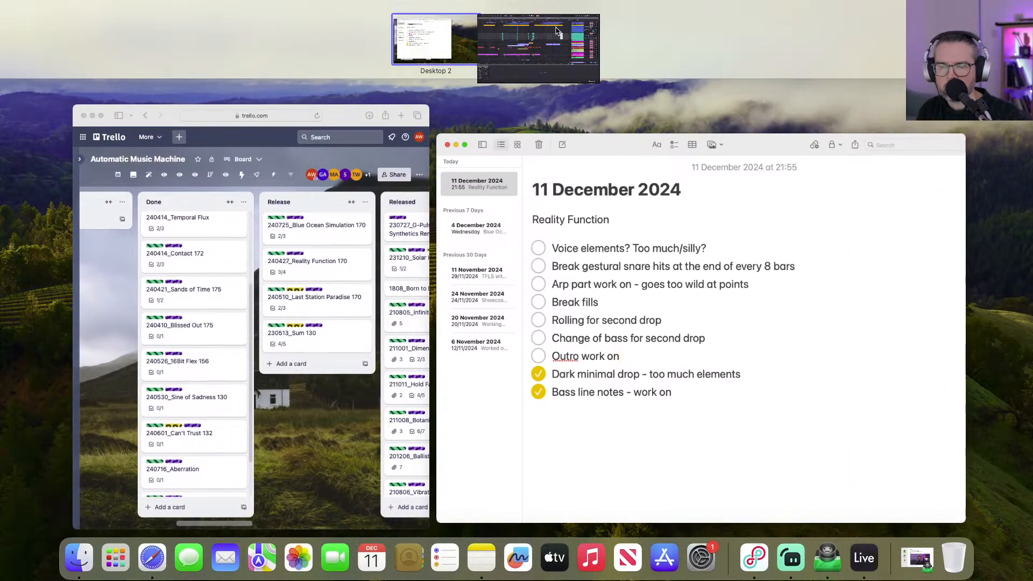
pyautogui.click(454, 70)
pyautogui.click(458, 16)
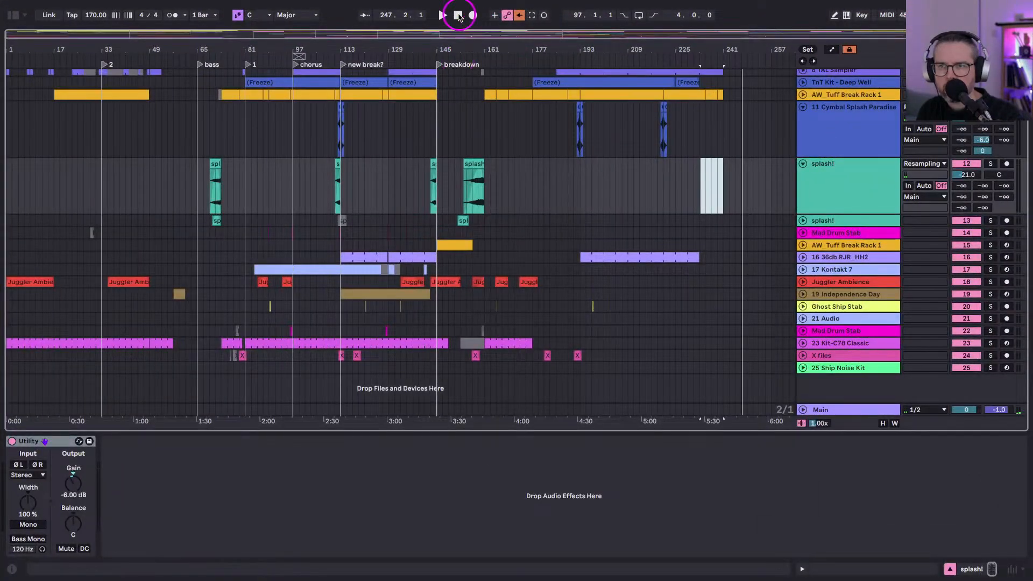
pyautogui.click(458, 16)
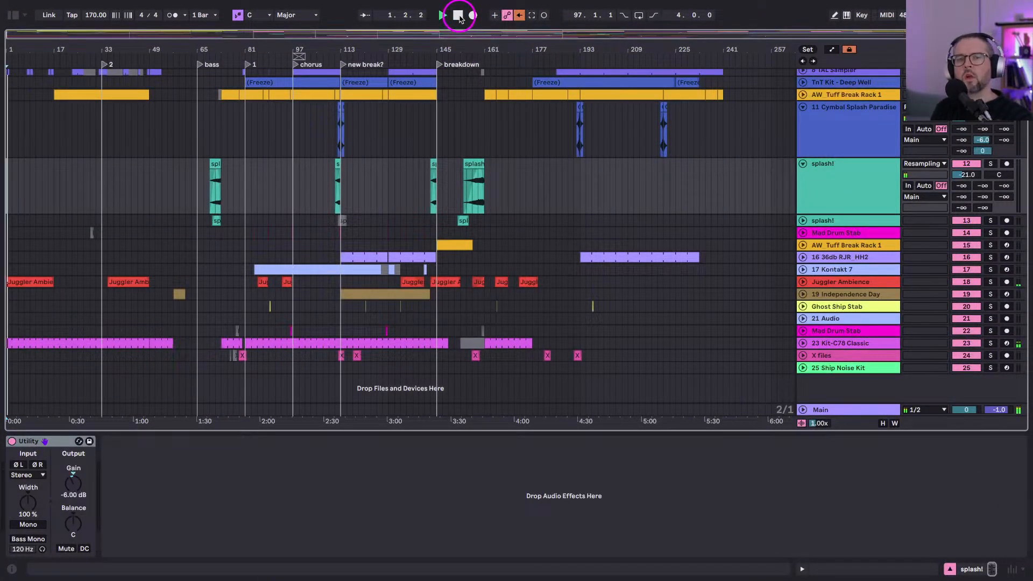
pyautogui.scroll(1, 219, 251)
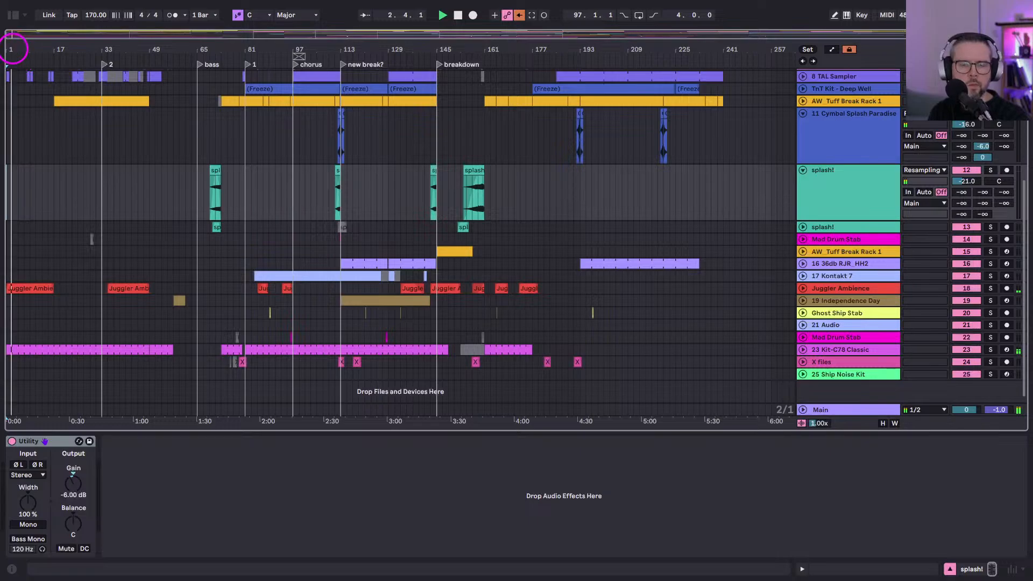
pyautogui.moveTo(10, 49); pyautogui.dragTo(10, 75)
pyautogui.scroll(5, 19, 150)
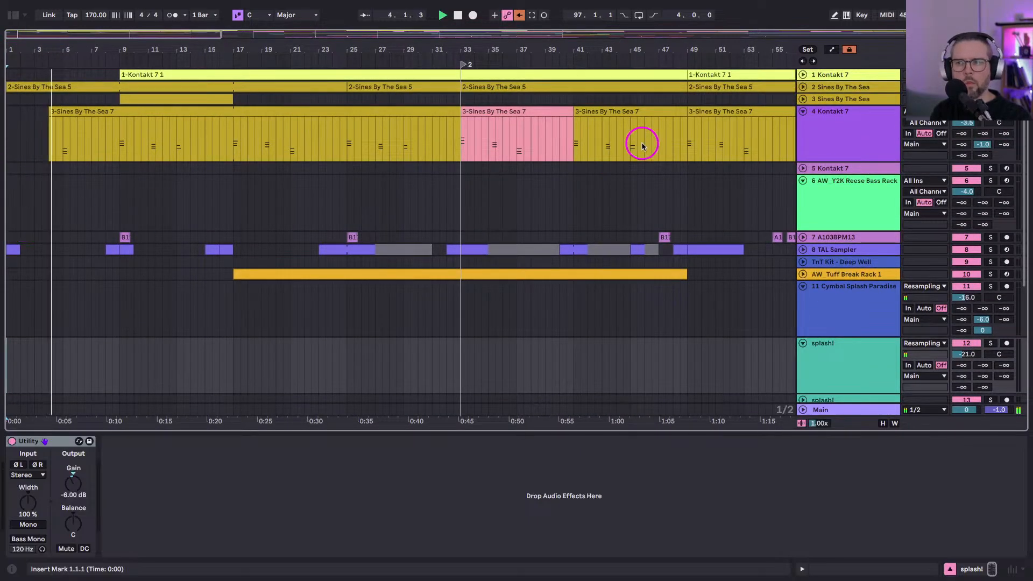
# Expand the 2 Sines By The Sea track and examine its devices and those of 4 Kontakt 7 during the intro.
pyautogui.click(802, 87)
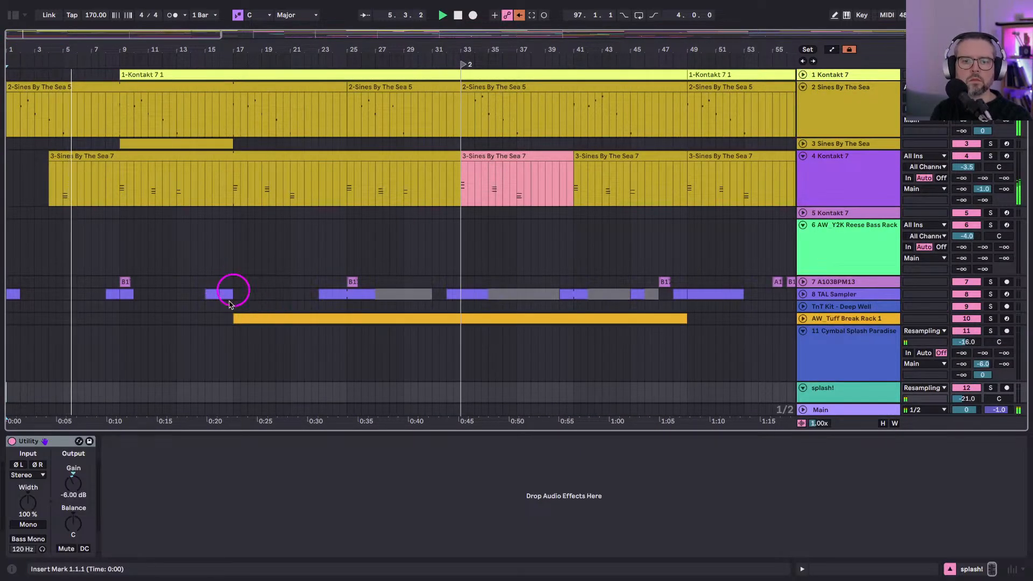
pyautogui.click(818, 111)
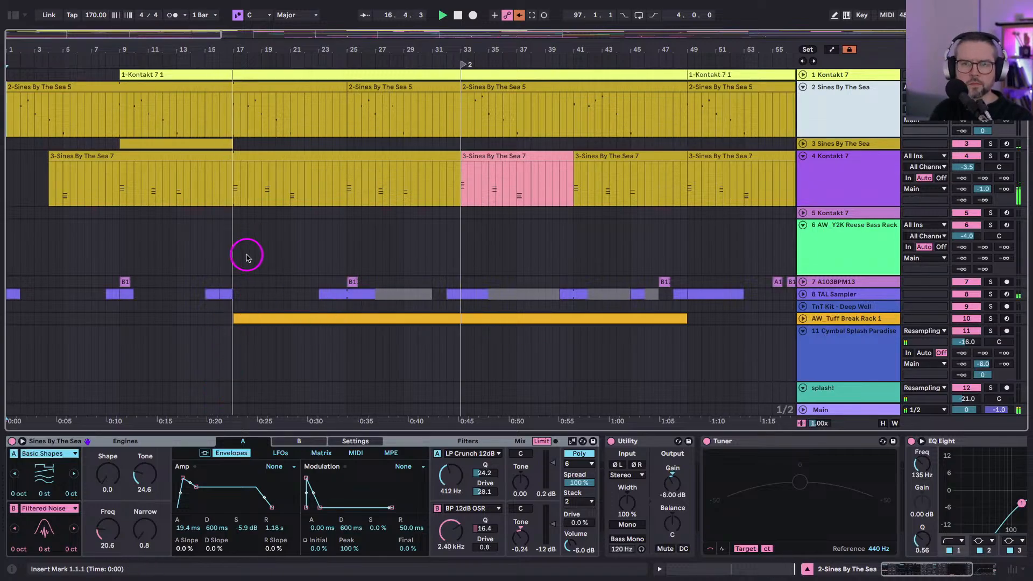
pyautogui.scroll(-1, 247, 268)
pyautogui.scroll(-10, 247, 268)
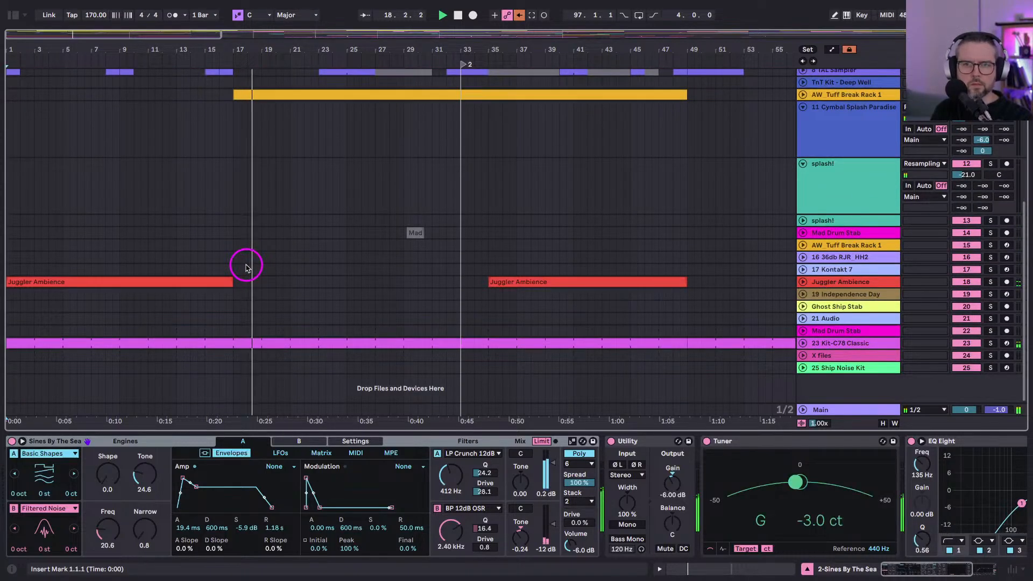
pyautogui.scroll(10, 246, 268)
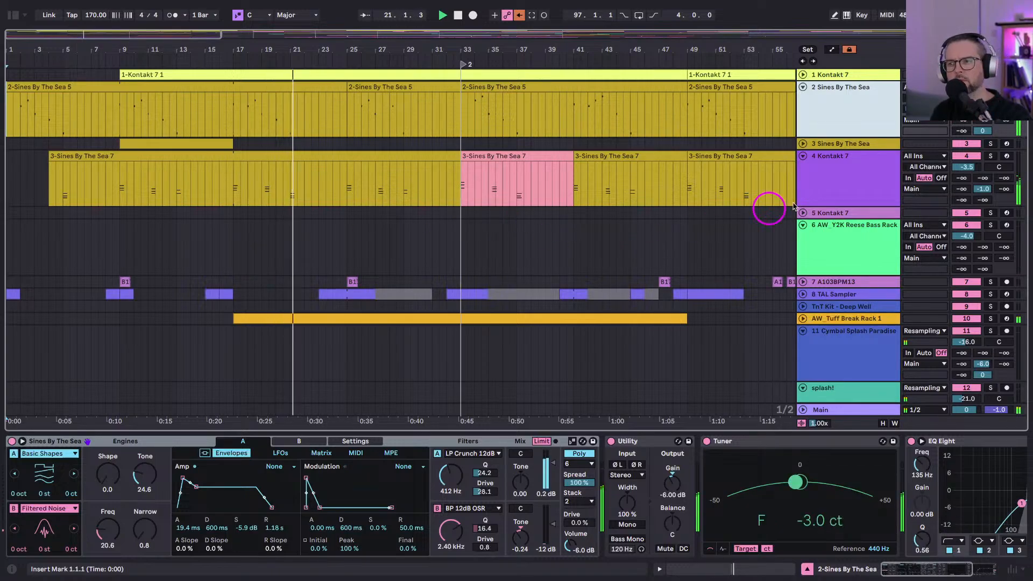
pyautogui.click(972, 161)
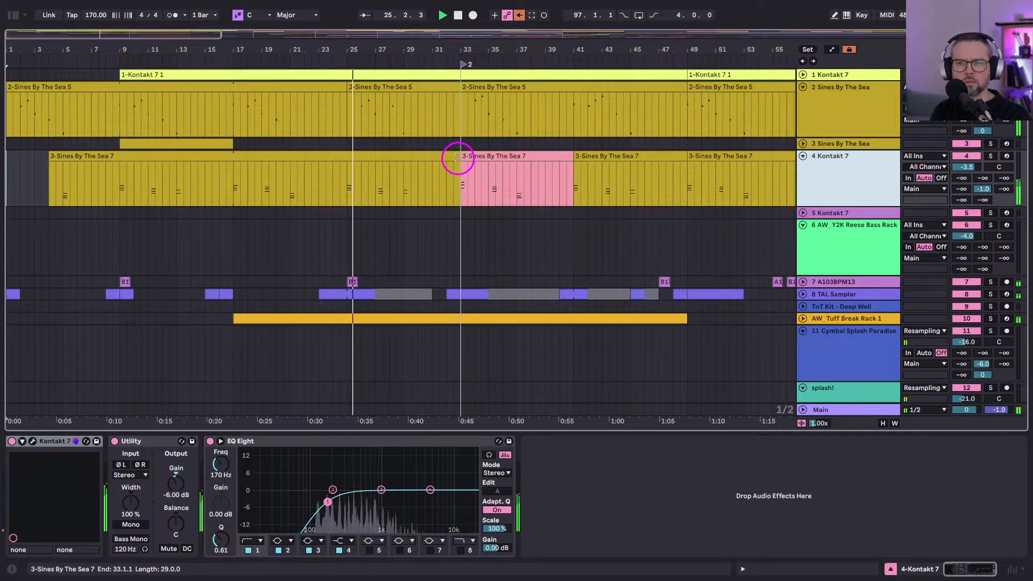
# Shorten the first 4 Kontakt 7 clip to end at bar 27 and deactivate the 1 Kontakt 7 clip material from 28.3.1 to 34.1.1.
pyautogui.moveTo(456, 158); pyautogui.dragTo(374, 164)
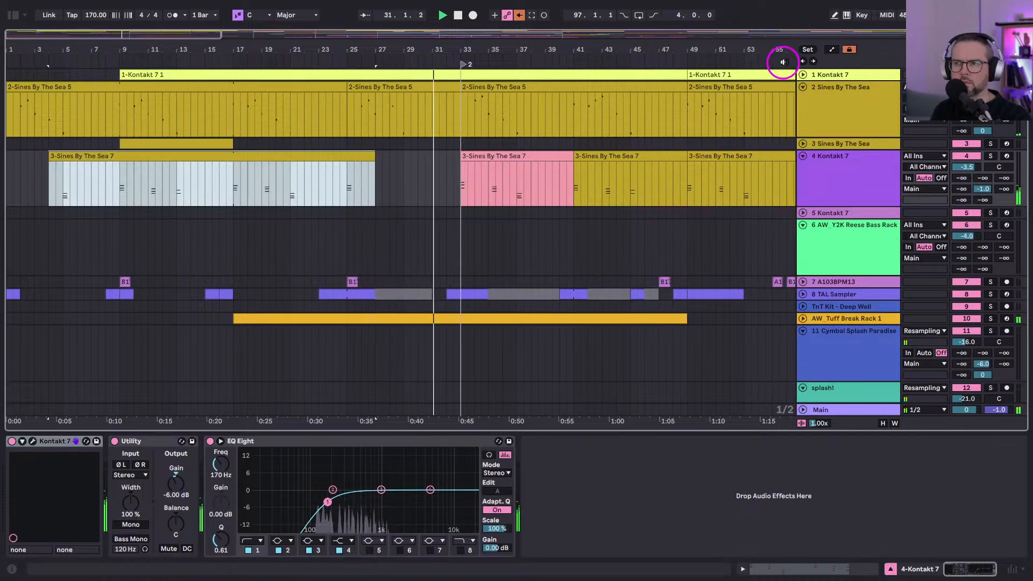
pyautogui.click(802, 74)
pyautogui.moveTo(477, 47); pyautogui.dragTo(317, 49)
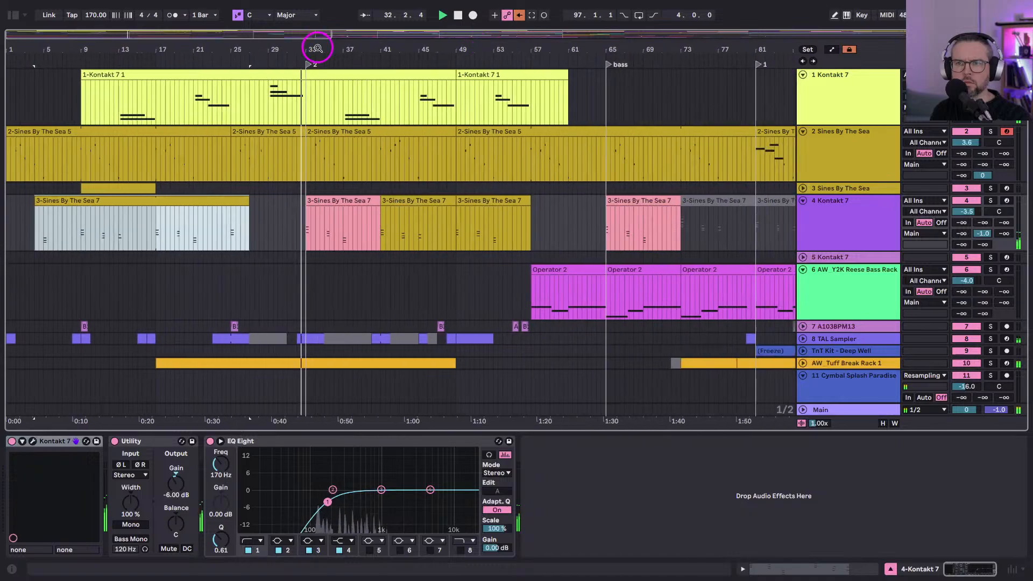
pyautogui.click(270, 110)
pyautogui.moveTo(278, 111); pyautogui.dragTo(316, 108)
pyautogui.hotkey('ctrl', 'e')
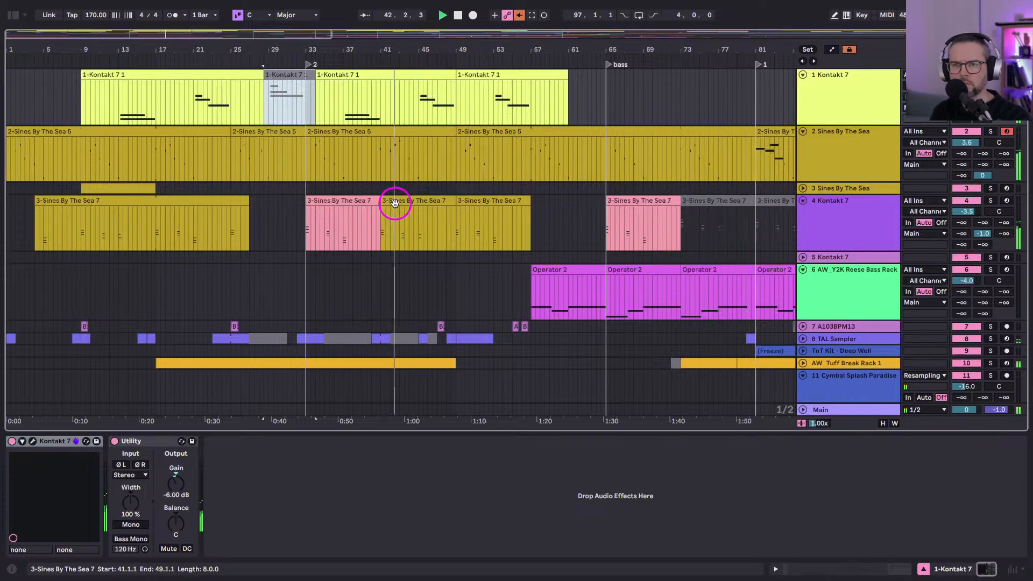
# Expand the AW_Tuff Break Rack 1 track and look over the break's ending and the splash! clip before bar 73.
pyautogui.scroll(-5, 394, 202)
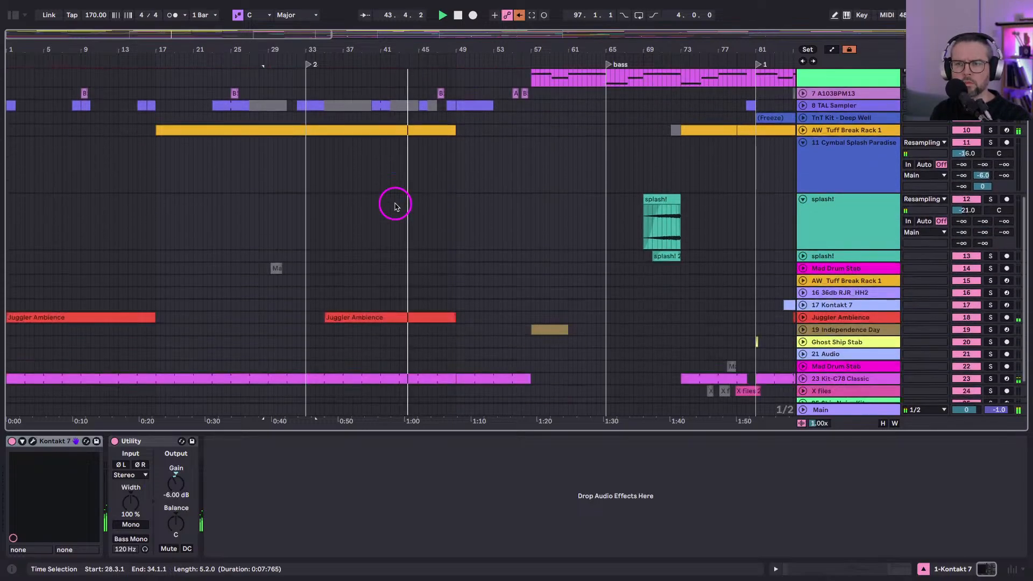
pyautogui.click(803, 132)
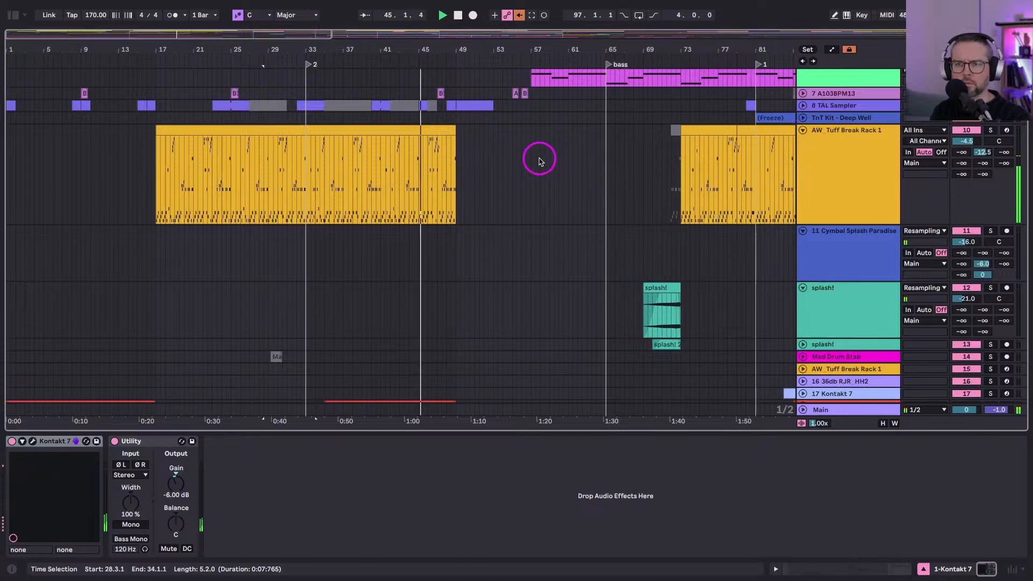
pyautogui.scroll(4, 538, 159)
pyautogui.moveTo(445, 44); pyautogui.dragTo(387, 40)
pyautogui.scroll(-5, 688, 208)
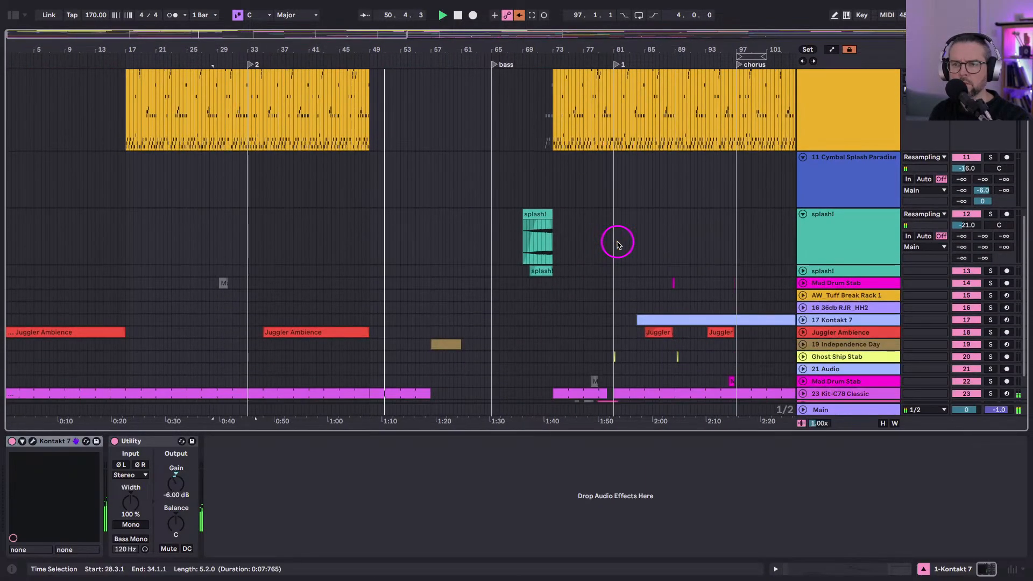
pyautogui.click(536, 223)
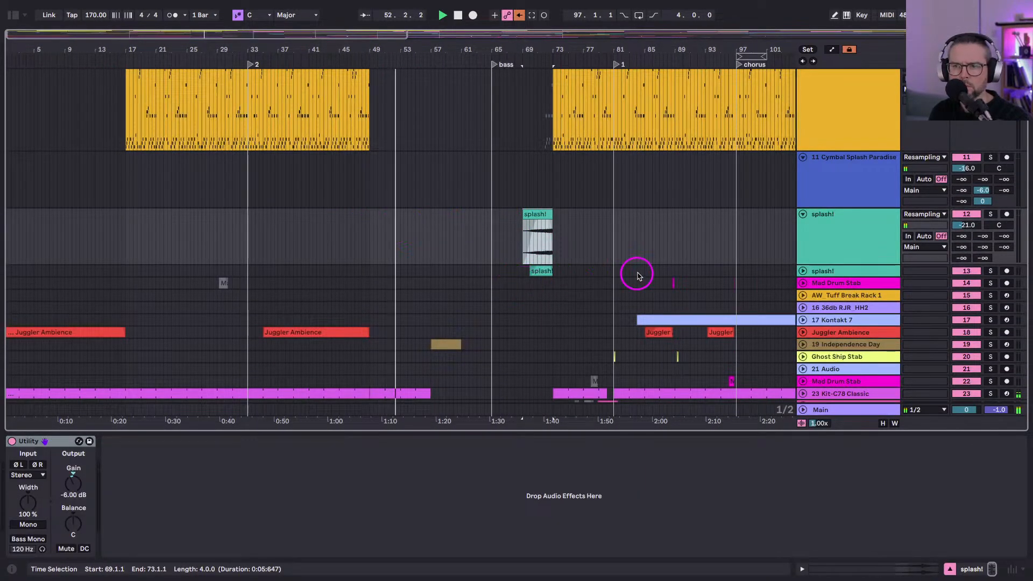
# Copy the cymbal splash at bars 111 to 115 on 11 Cymbal Splash Paradise to bar 47 of the same track.
pyautogui.hscroll(8, 570, 265)
pyautogui.scroll(3, 570, 265)
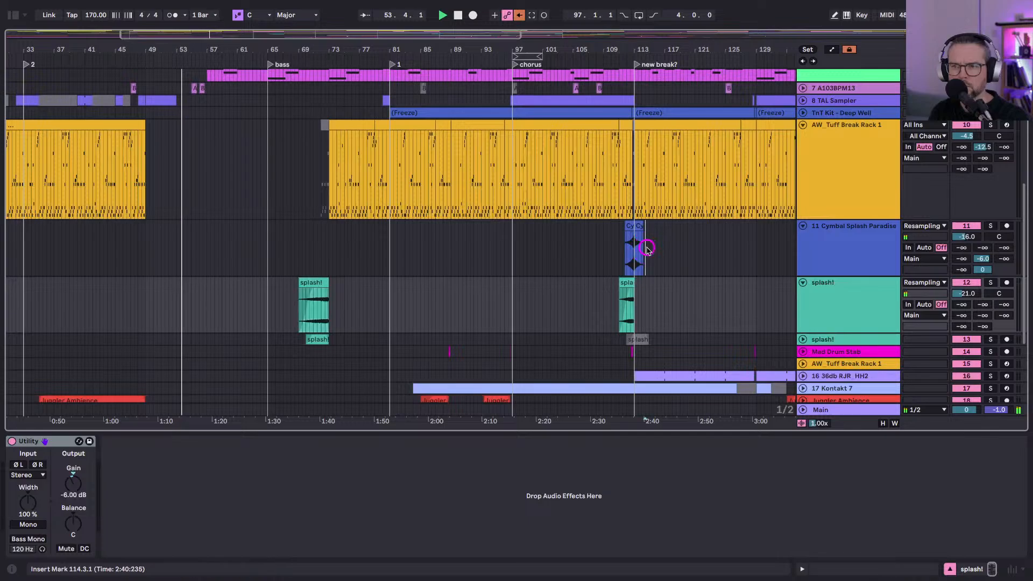
pyautogui.click(646, 248)
pyautogui.moveTo(647, 248)
pyautogui.mouseDown()
pyautogui.moveTo(619, 246)
pyautogui.moveTo(627, 244)
pyautogui.mouseUp()
pyautogui.hscroll(-8, 618, 249)
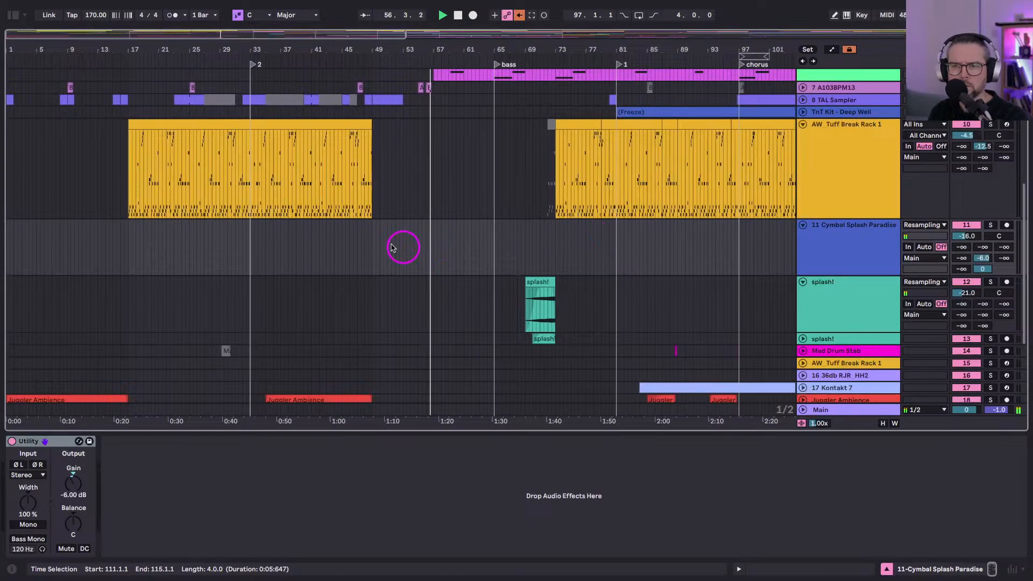
pyautogui.click(355, 240)
pyautogui.hotkey('ctrl', 'v')
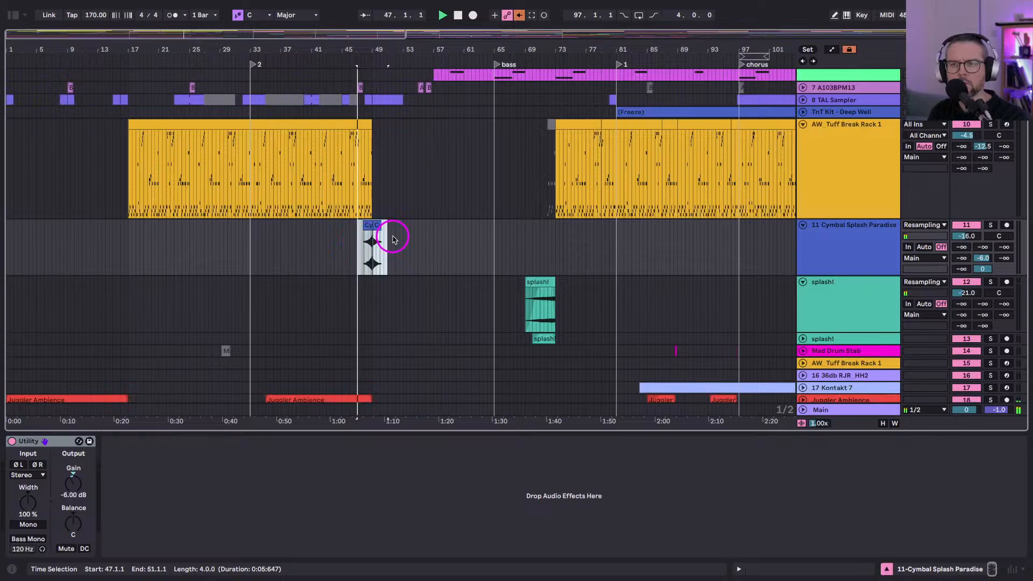
# Select the 2 Sines By The Sea track and review the tracks during playback from the break's ending toward the bass section.
pyautogui.scroll(5, 393, 239)
pyautogui.click(753, 178)
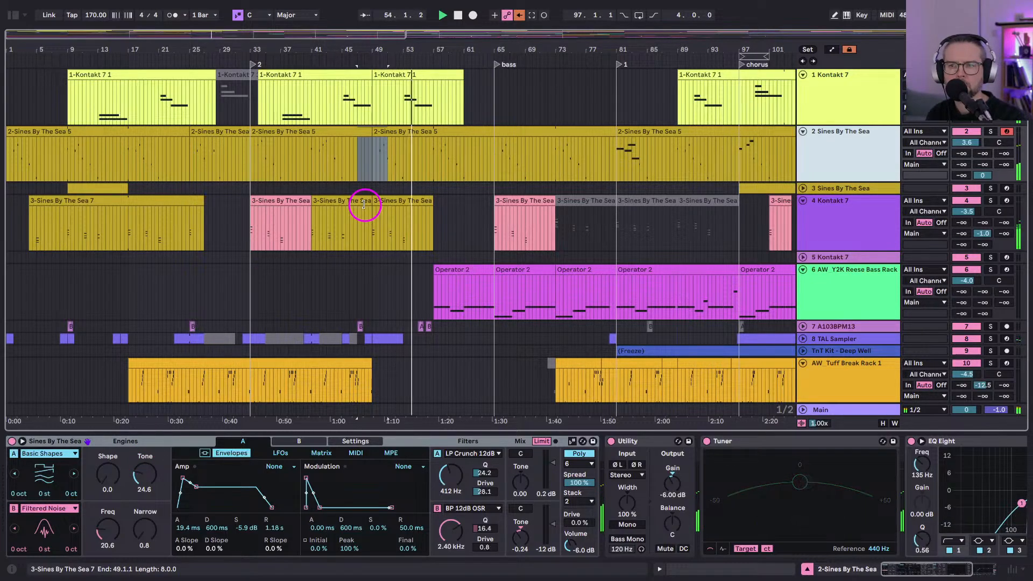
pyautogui.scroll(-2, 364, 207)
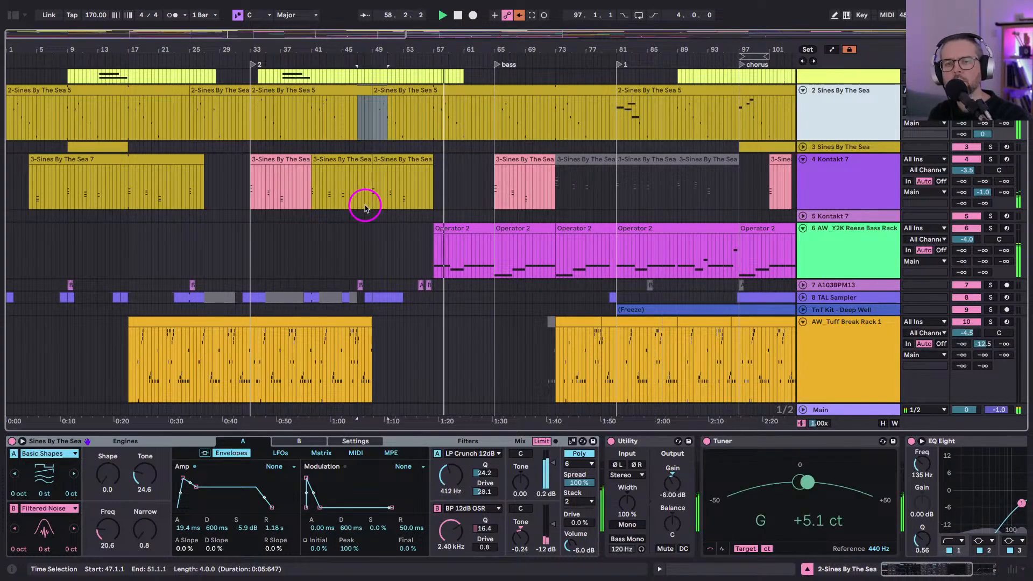
pyautogui.scroll(-1, 365, 208)
pyautogui.scroll(-2, 365, 208)
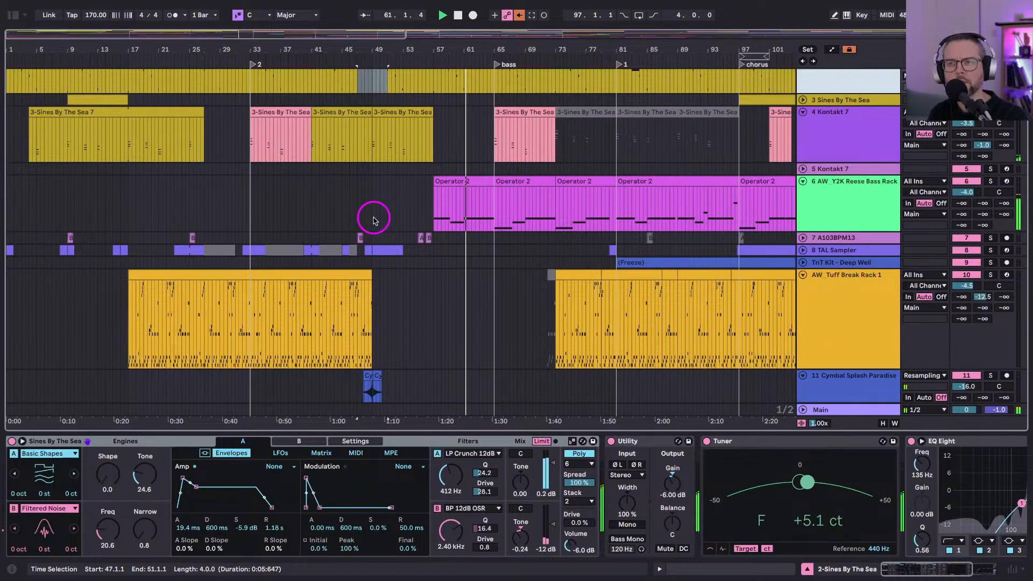
pyautogui.scroll(5, 373, 219)
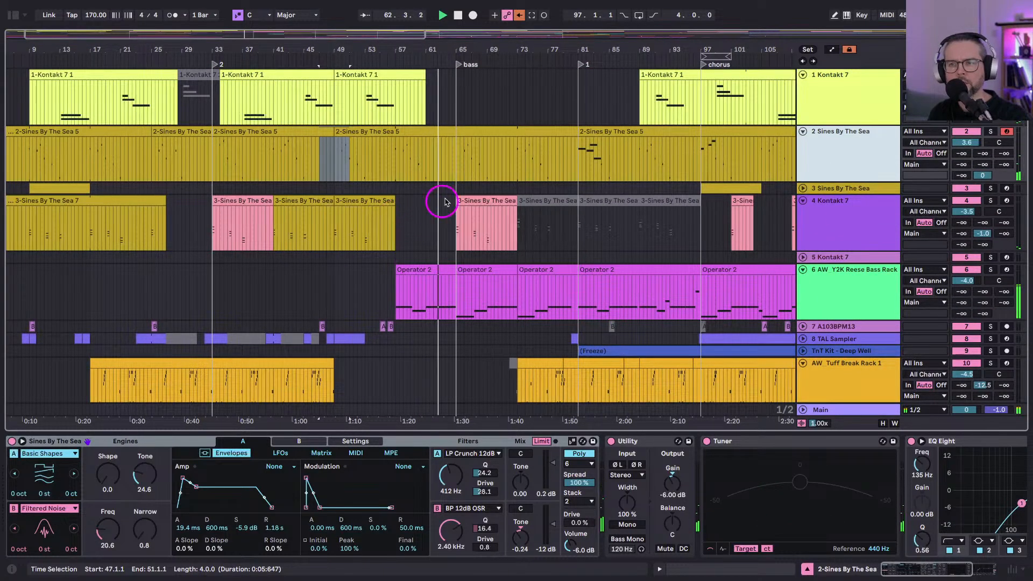
# Extend the first Operator 2 clip on 6 AW_Y2K Reese Bass Rack so it starts at bar 53.
pyautogui.scroll(-2, 468, 184)
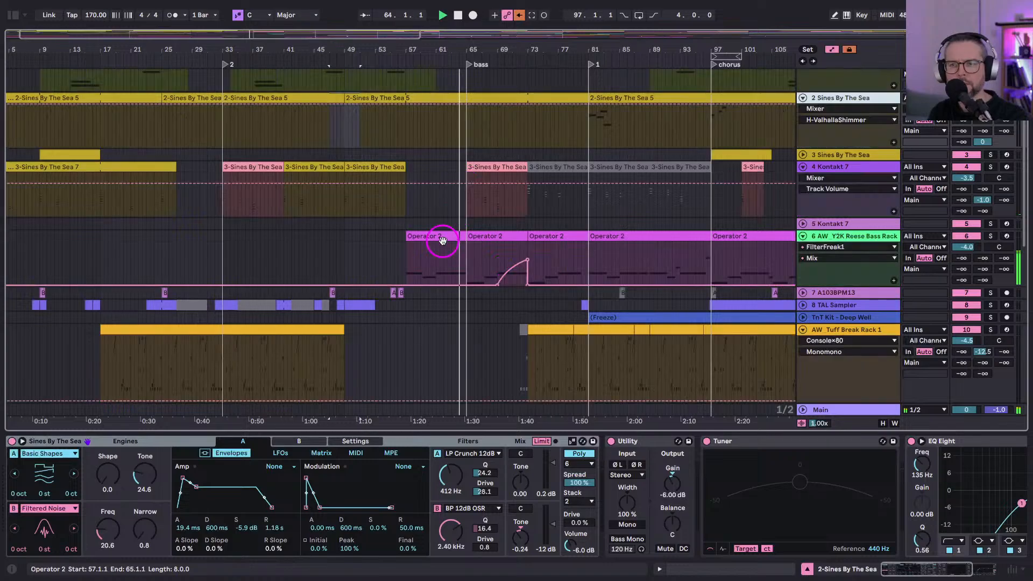
pyautogui.click(848, 259)
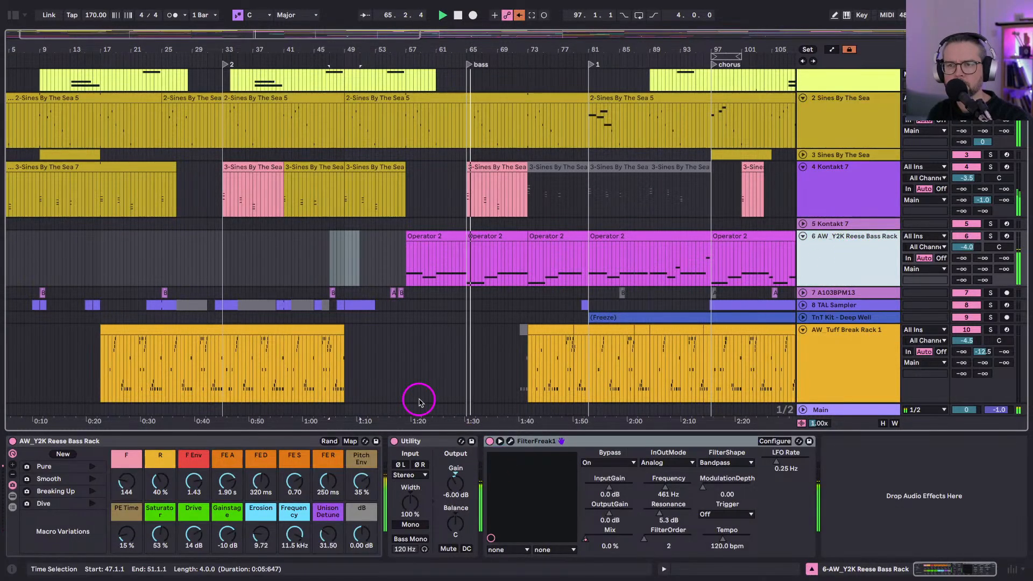
pyautogui.click(378, 266)
pyautogui.moveTo(407, 237); pyautogui.dragTo(375, 237)
pyautogui.click(396, 249)
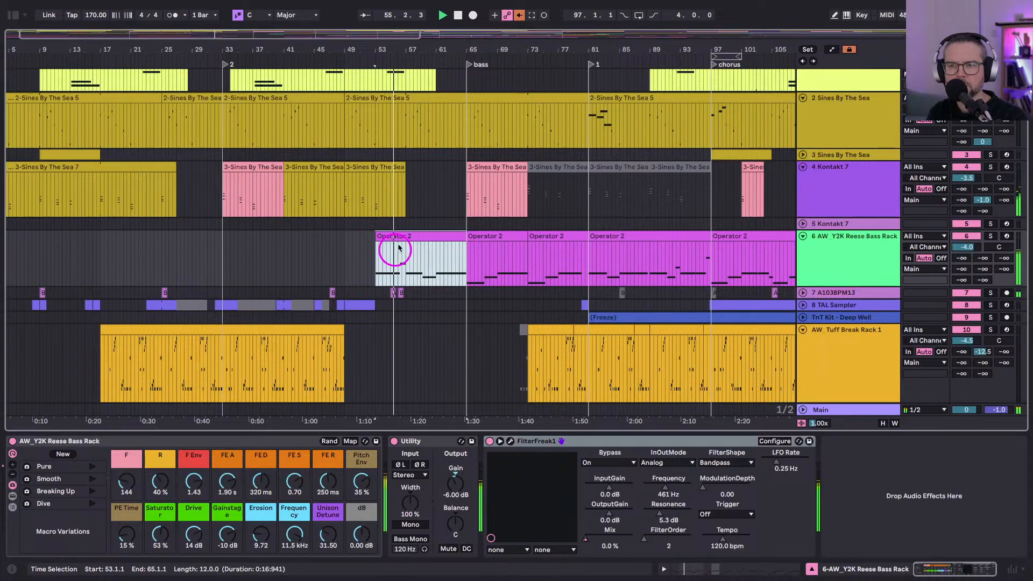
# Remove the A#2 note from the extended Operator 2 clip and lengthen the opening F2 note up to the D#2 note.
pyautogui.doubleClick(397, 239)
pyautogui.scroll(5, 388, 182)
pyautogui.doubleClick(398, 294)
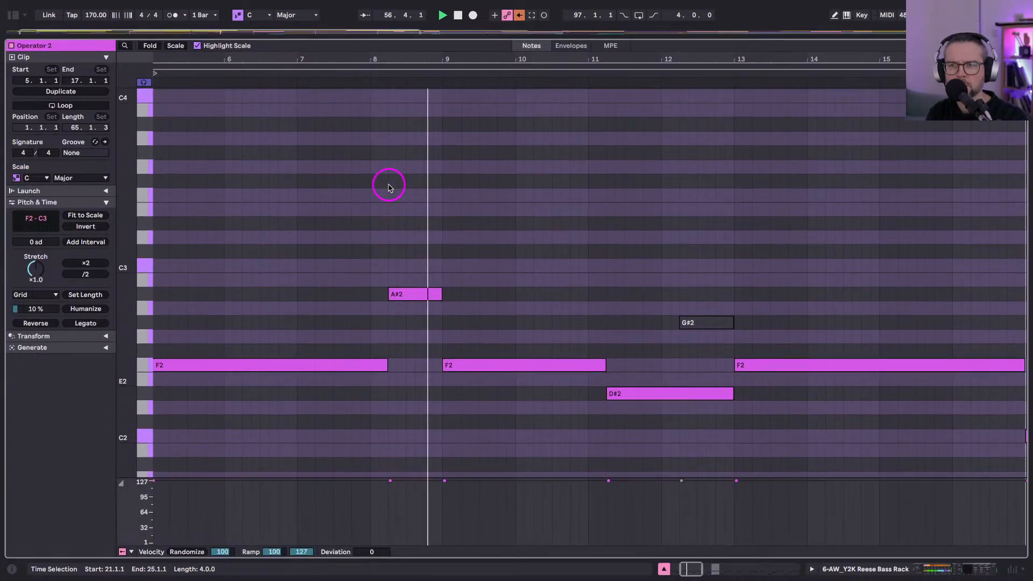
pyautogui.doubleClick(401, 295)
pyautogui.click(385, 370)
pyautogui.moveTo(386, 369); pyautogui.dragTo(605, 373)
pyautogui.hotkey('shift', 'Tab')
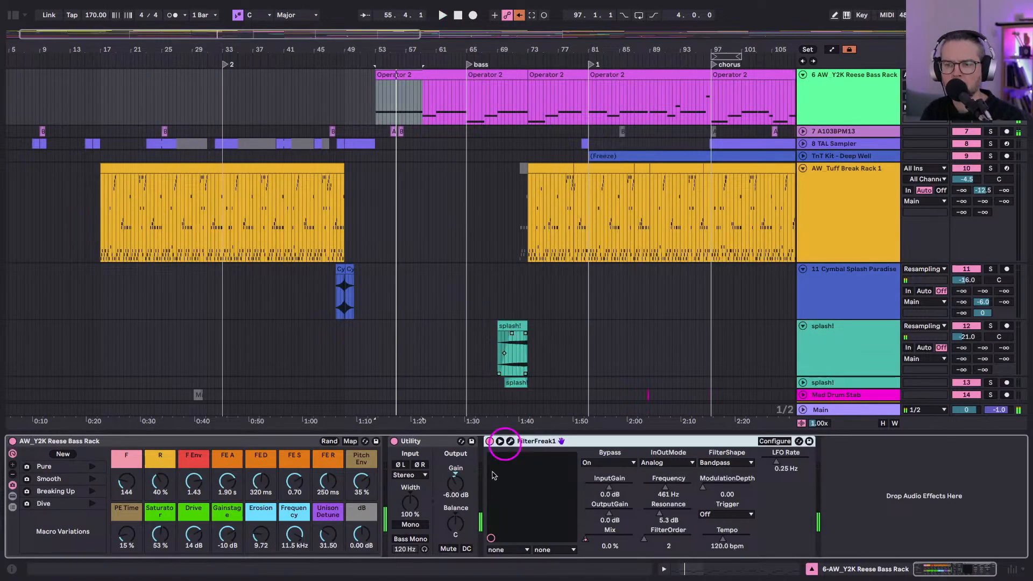
# Draw the bass rack's FilterFreak1 Mix automation at 1.00 from bar 53 to about bar 59 and play it back.
pyautogui.click(586, 539)
pyautogui.press('a')
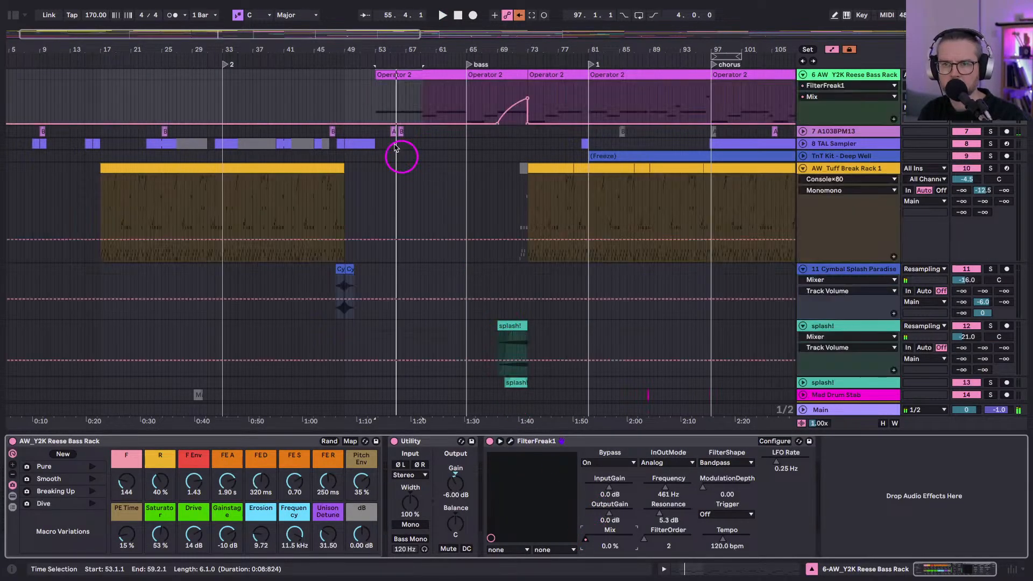
pyautogui.click(381, 80)
pyautogui.moveTo(403, 40); pyautogui.dragTo(401, 129)
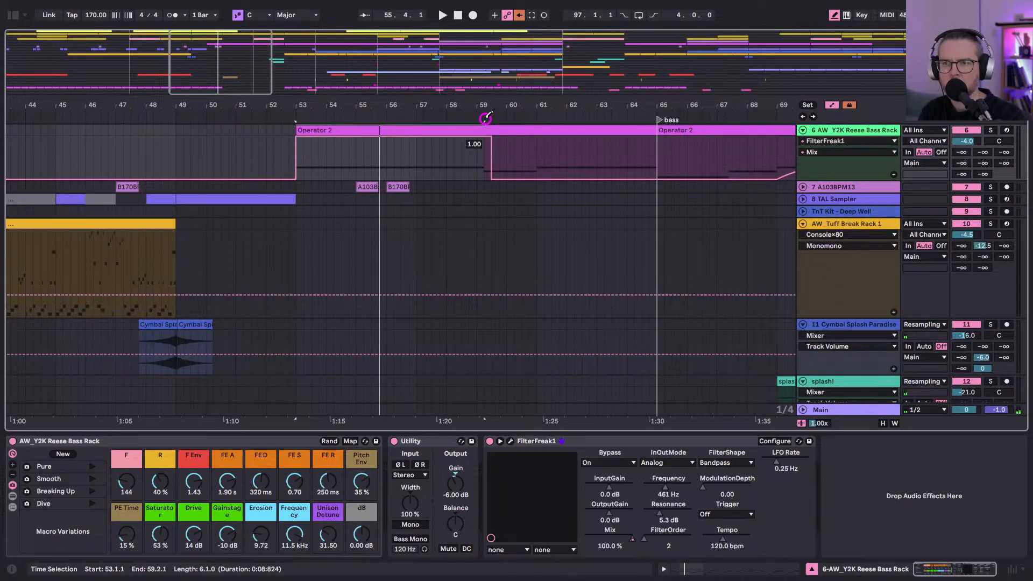
pyautogui.press('space')
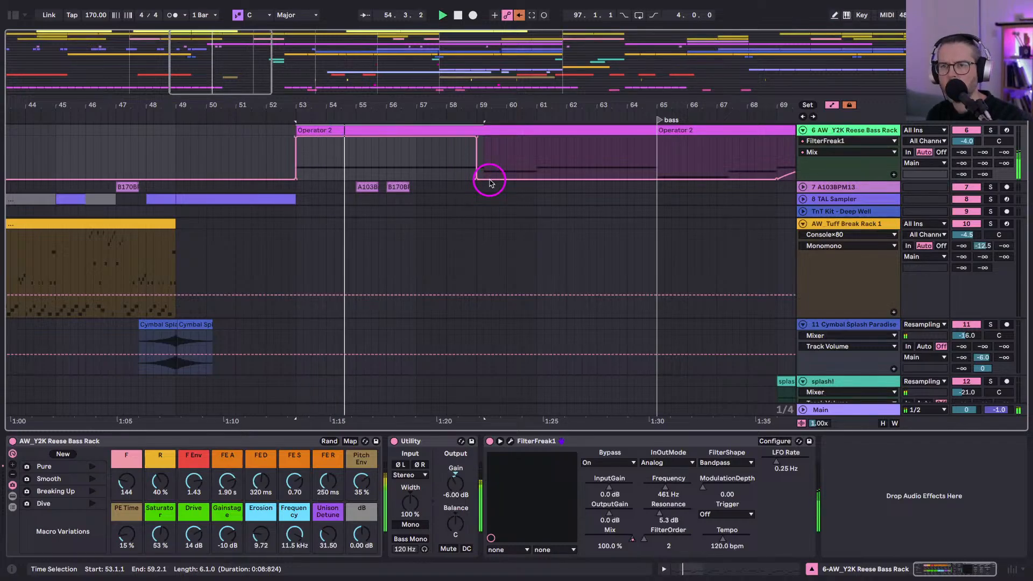
# Reshape the FilterFreak1 Mix automation to hold until about bar 55.3, then fall steadily to 0.00 at 59.2.
pyautogui.moveTo(476, 137); pyautogui.dragTo(334, 138)
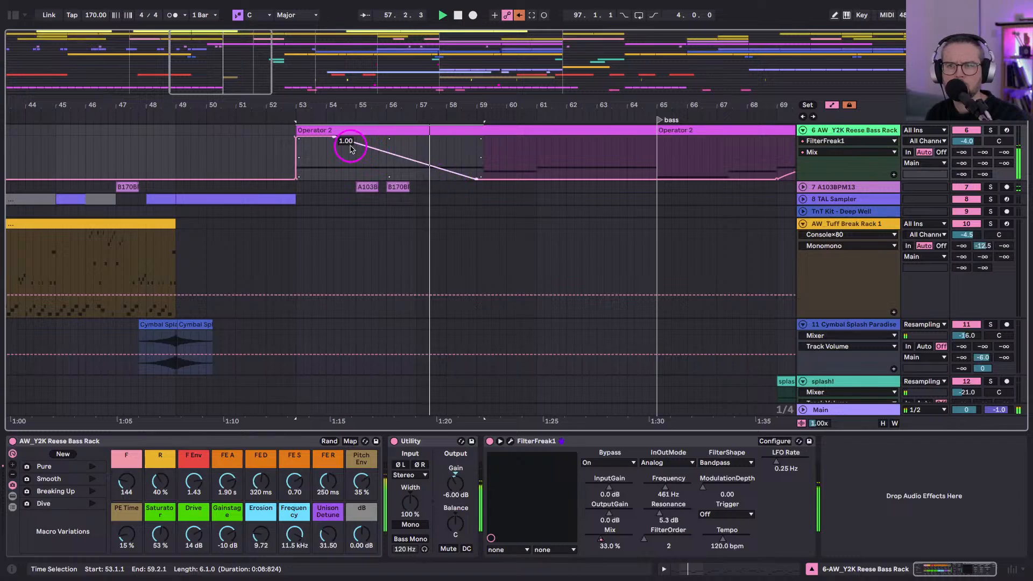
pyautogui.moveTo(334, 137); pyautogui.dragTo(371, 136)
pyautogui.click(475, 177)
pyautogui.click(478, 184)
pyautogui.click(477, 180)
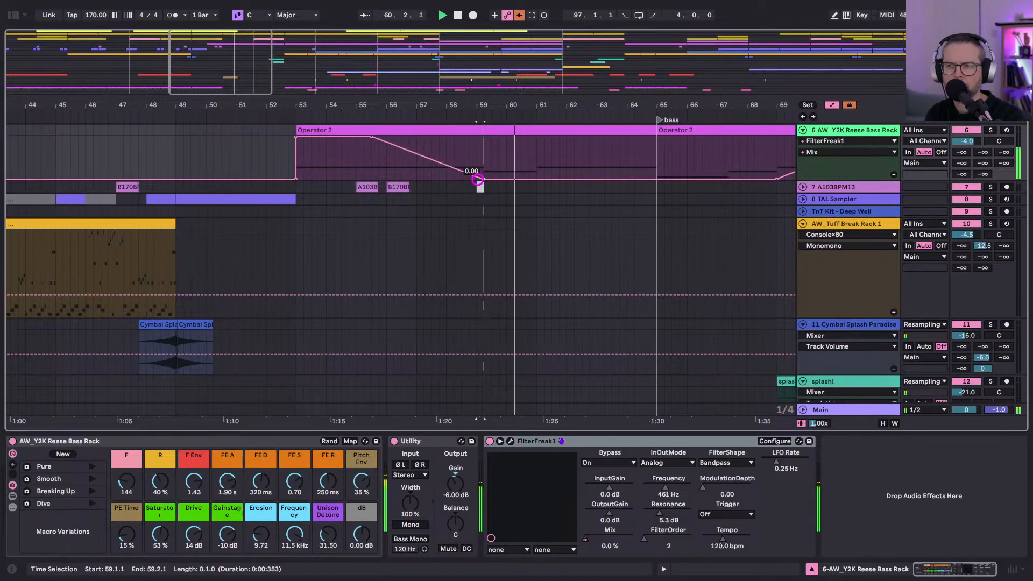
# Examine the bass notes in the Operator 2 clip spanning bars 53 to 65.
pyautogui.click(532, 134)
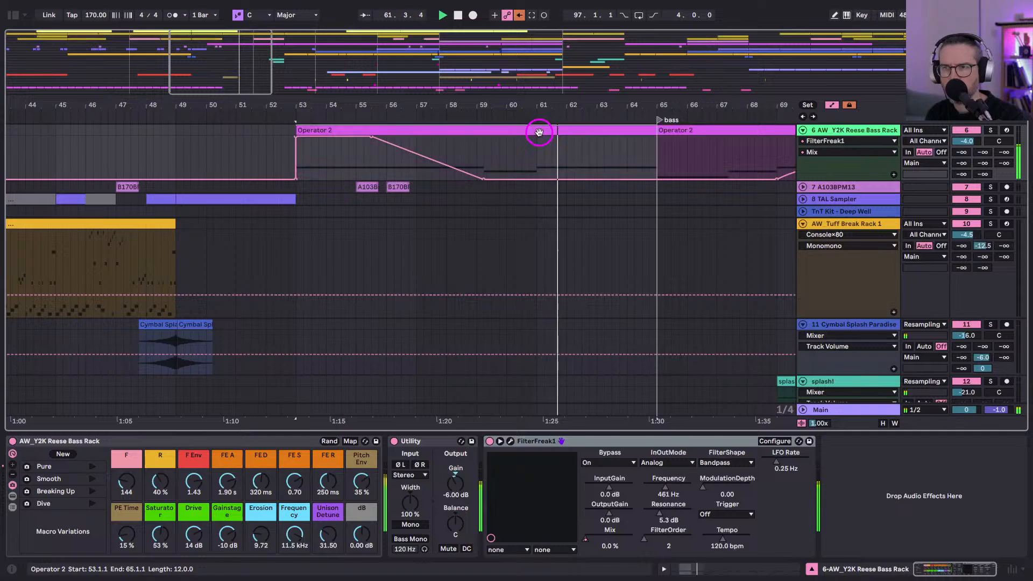
pyautogui.hotkey('ctrl', 'alt', 'e')
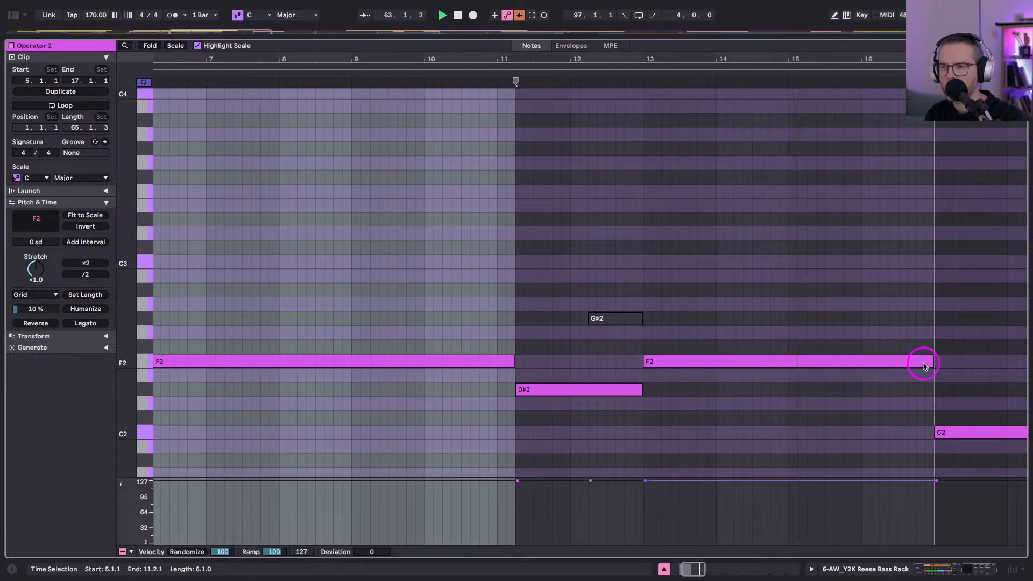
pyautogui.hotkey('ctrl', 'alt', 'e')
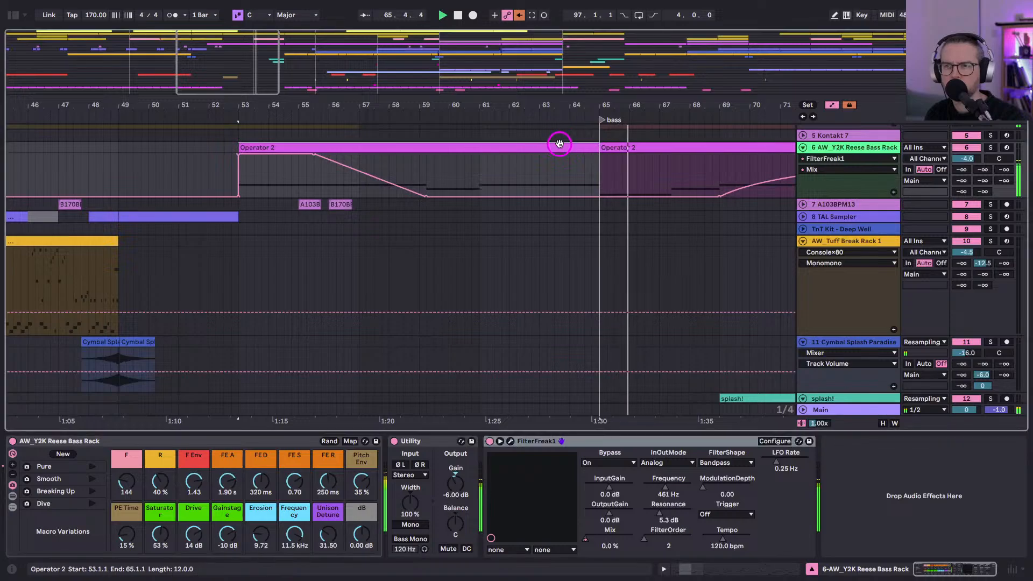
pyautogui.hotkey('ctrl', 'alt', 'e')
pyautogui.hotkey('shift', 'Tab')
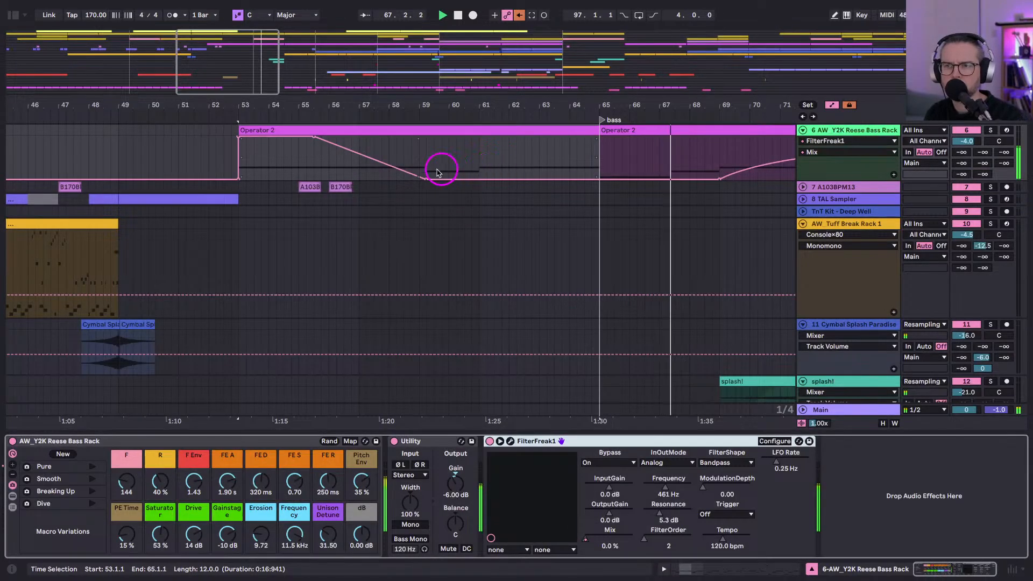
# Add a FilterFreak1 Mix automation ramp rising from bar 61 to bar 65 while playing from bar 59.
pyautogui.click(420, 167)
pyautogui.press('space')
pyautogui.press('space')
pyautogui.press('b')
pyautogui.press('b')
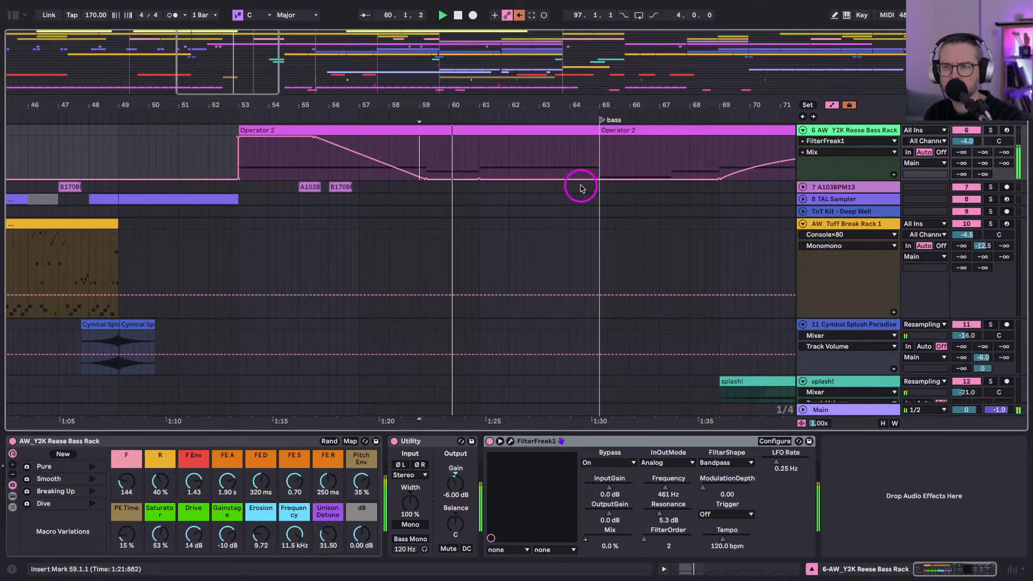
pyautogui.moveTo(590, 179); pyautogui.dragTo(592, 168)
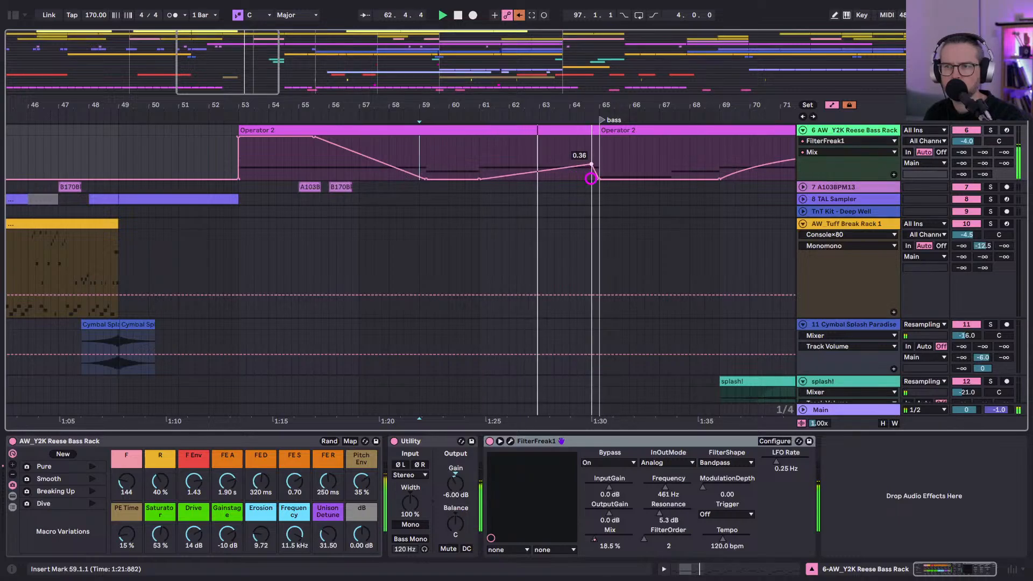
pyautogui.moveTo(591, 164); pyautogui.dragTo(598, 158)
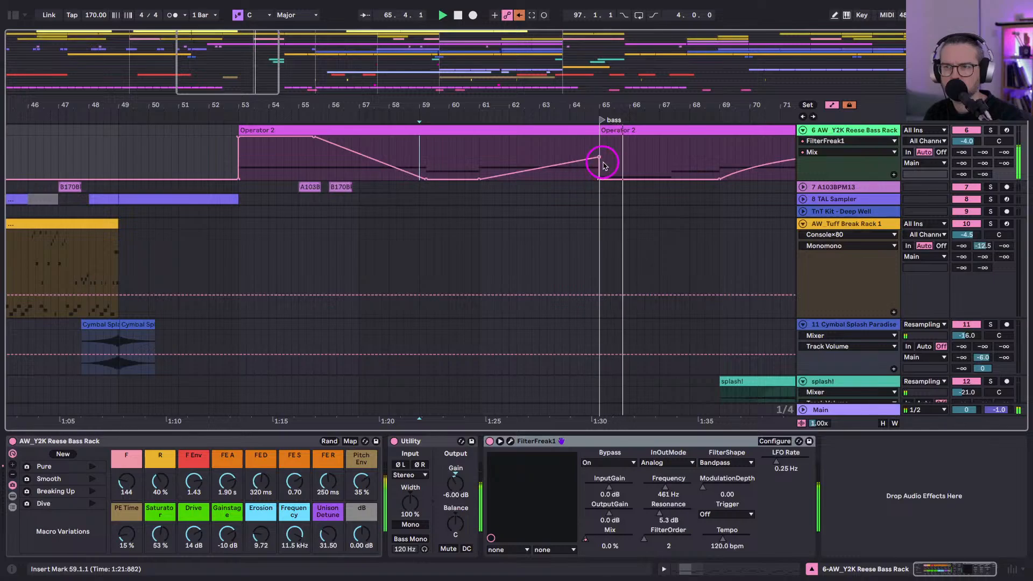
# Delete the zero breakpoint at bar 65 for a gradual fall to bar 69, and raise the Mix automation peak to about 0.63.
pyautogui.click(599, 178)
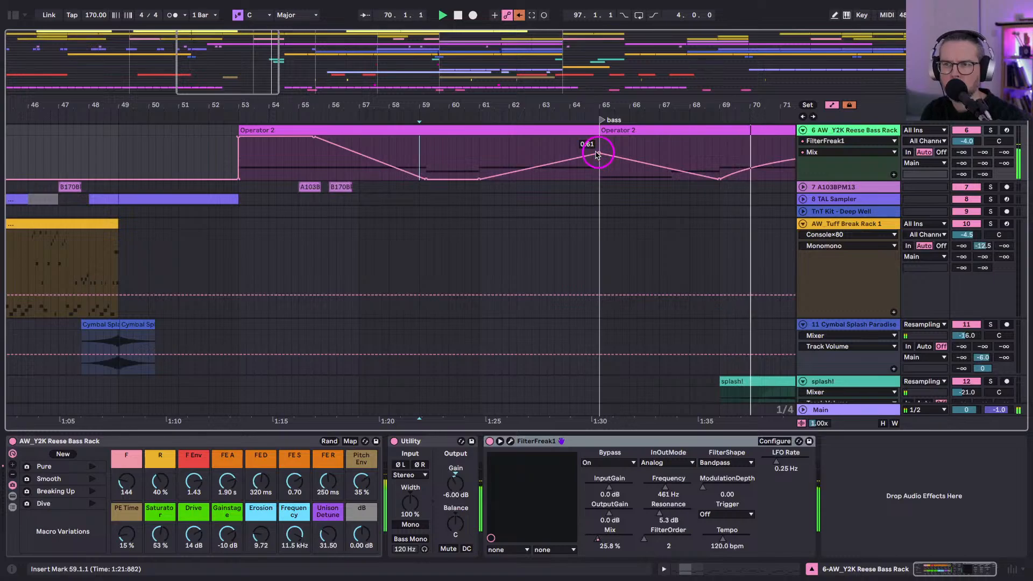
pyautogui.click(486, 156)
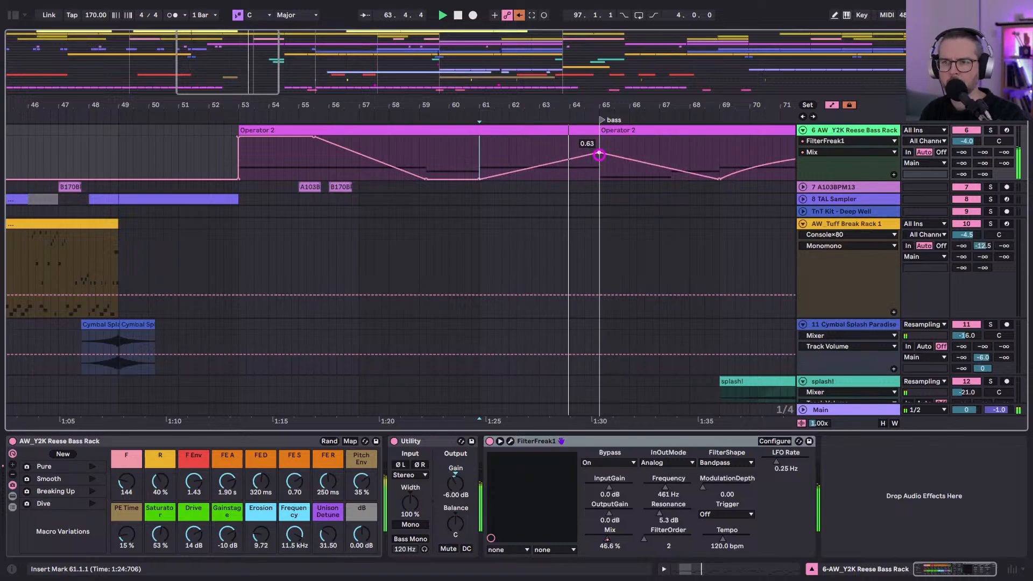
pyautogui.press('a')
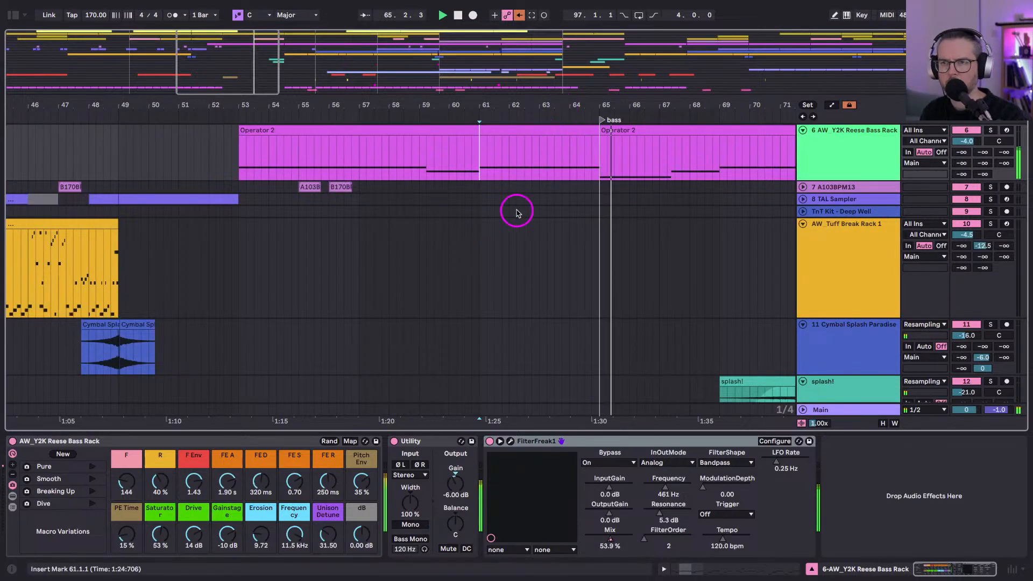
pyautogui.moveTo(445, 104); pyautogui.dragTo(445, 101)
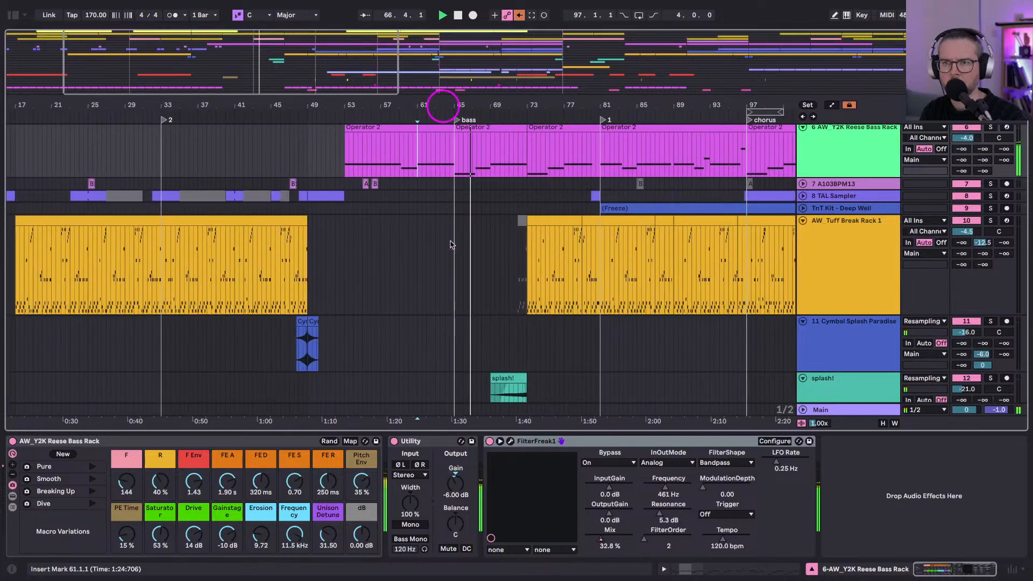
pyautogui.scroll(5, 449, 238)
pyautogui.press('a')
pyautogui.press('space')
pyautogui.press('a')
pyautogui.click(562, 257)
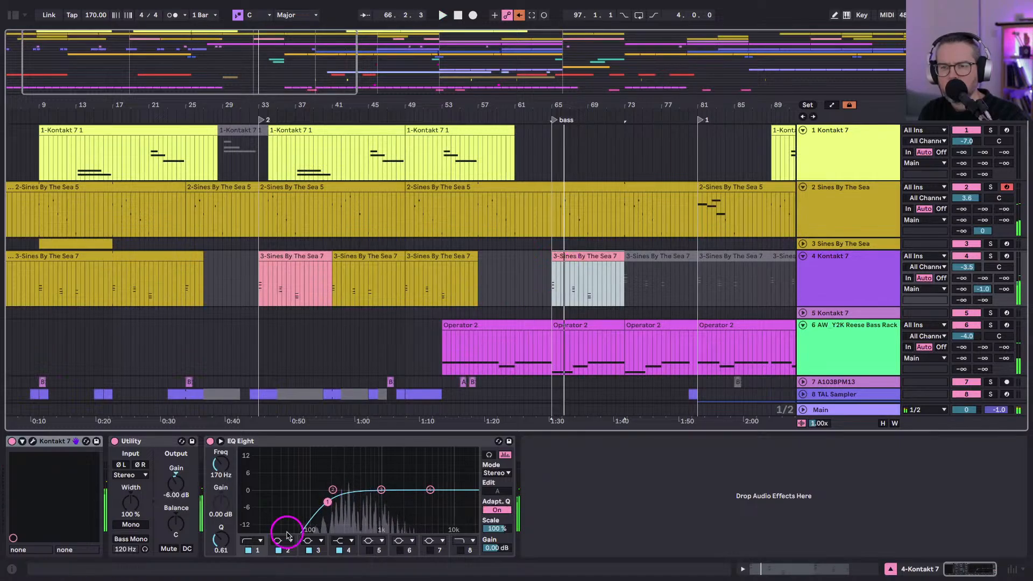
pyautogui.click(347, 545)
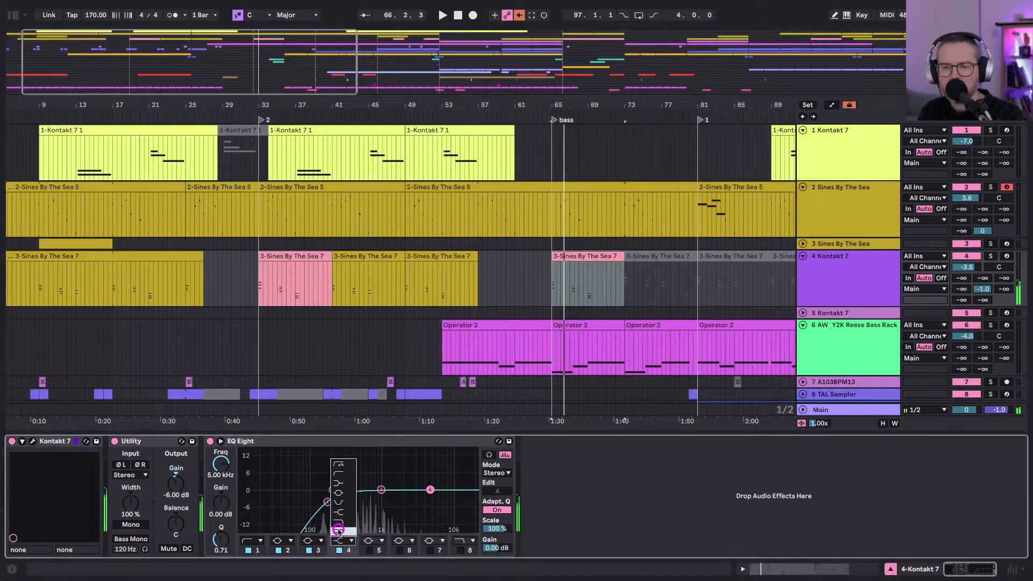
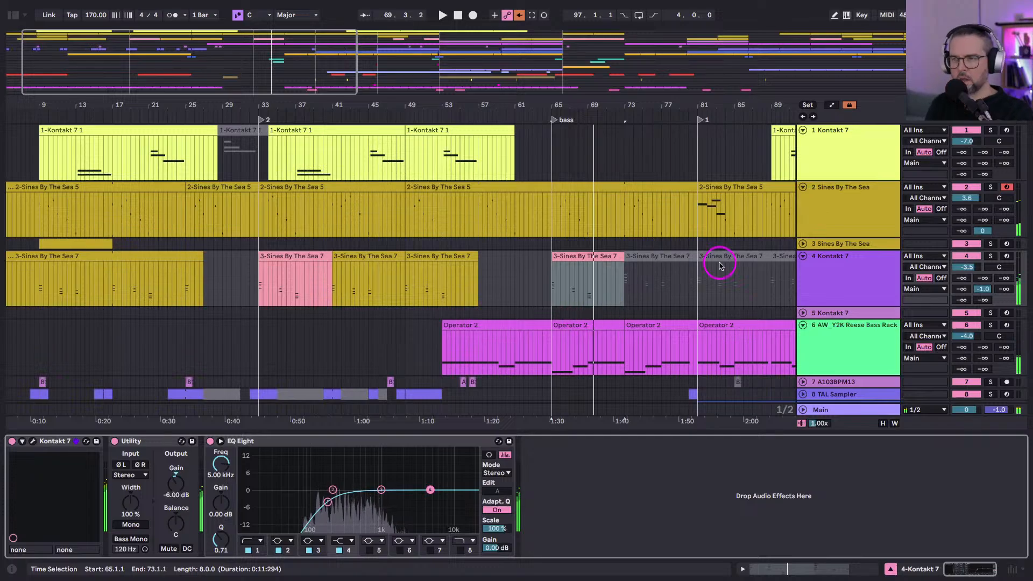
# Duplicate the 4 Kontakt 7 track with all its clips and devices.
pyautogui.click(821, 277)
pyautogui.press('-')
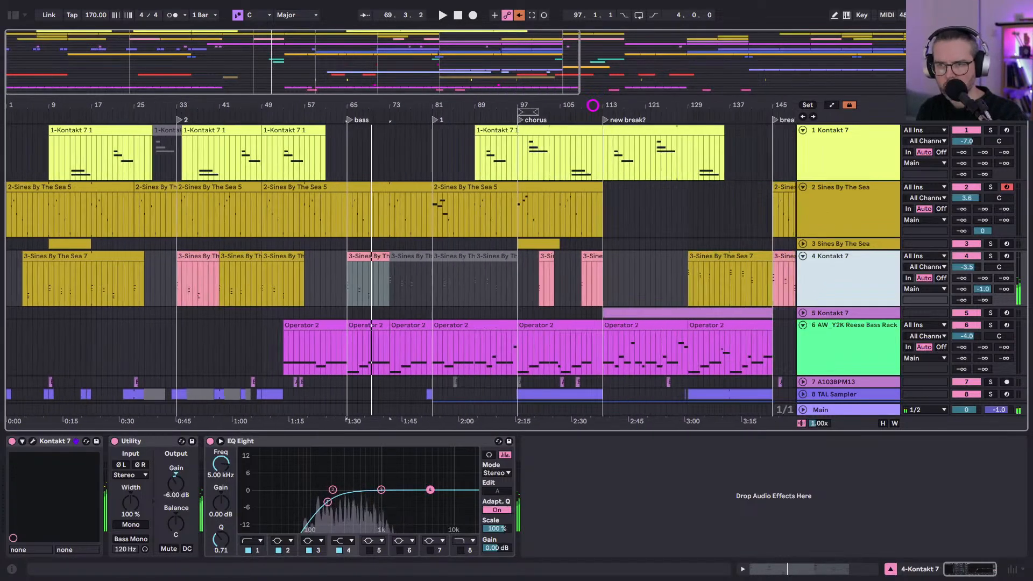
pyautogui.click(390, 247)
pyautogui.scroll(-2, 368, 283)
pyautogui.click(401, 268)
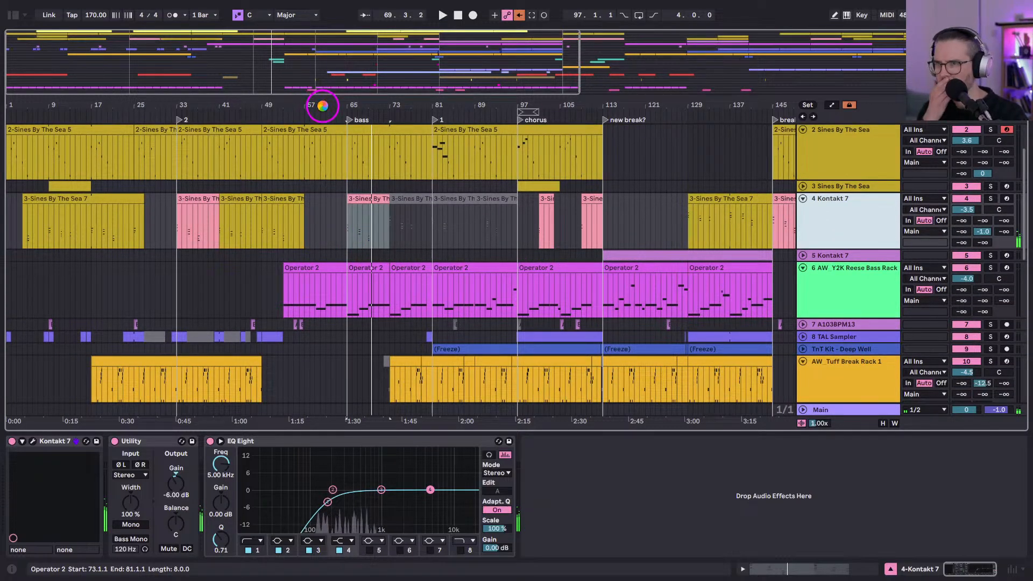
pyautogui.hotkey('ctrl', 'd')
# Delete the clips between bars 3 and 59 on the duplicated 5 Kontakt 7 track.
pyautogui.moveTo(323, 106); pyautogui.dragTo(184, 103)
pyautogui.click(131, 258)
pyautogui.moveTo(186, 264); pyautogui.dragTo(12, 267)
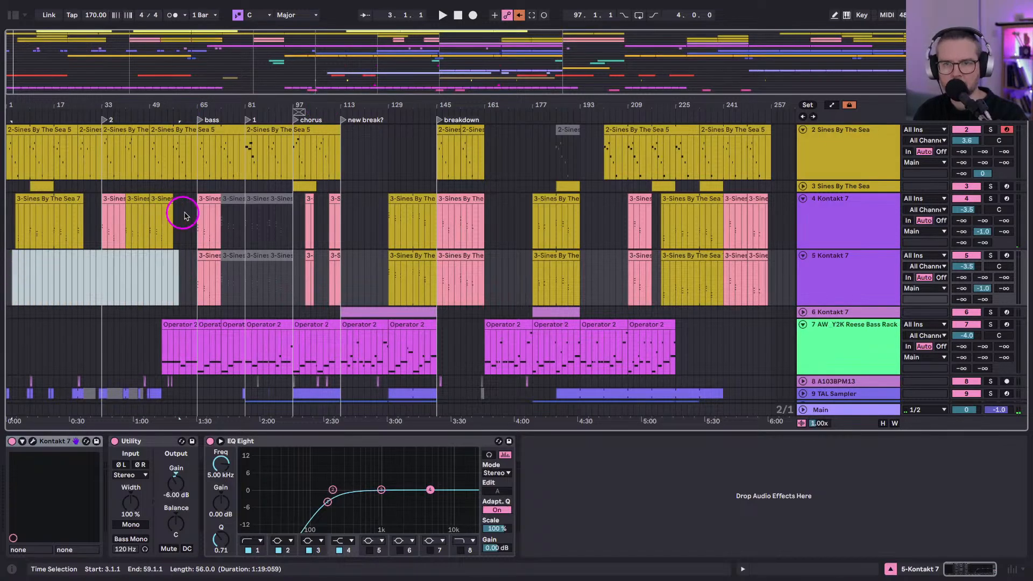
pyautogui.press('Delete')
# Delete the clips at bars 65 and 73 from the original 4 Kontakt 7 track.
pyautogui.click(209, 201)
pyautogui.press('Delete')
pyautogui.click(231, 200)
pyautogui.press('Delete')
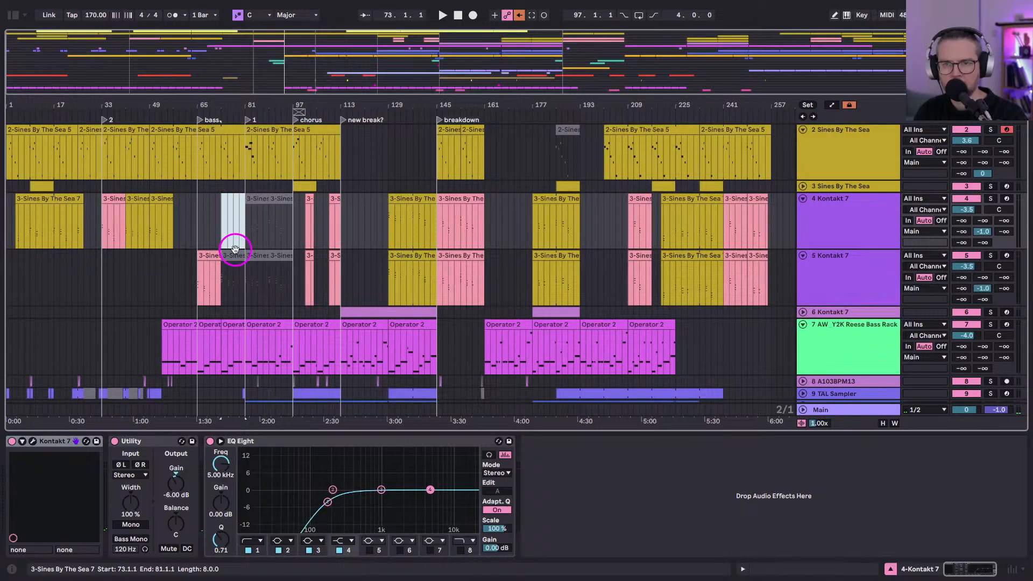
# Delete the bar 73 clip and everything from bar 79 to 261 on 5 Kontakt 7, leaving only the bar 65 clip.
pyautogui.click(235, 253)
pyautogui.press('Delete')
pyautogui.click(240, 212)
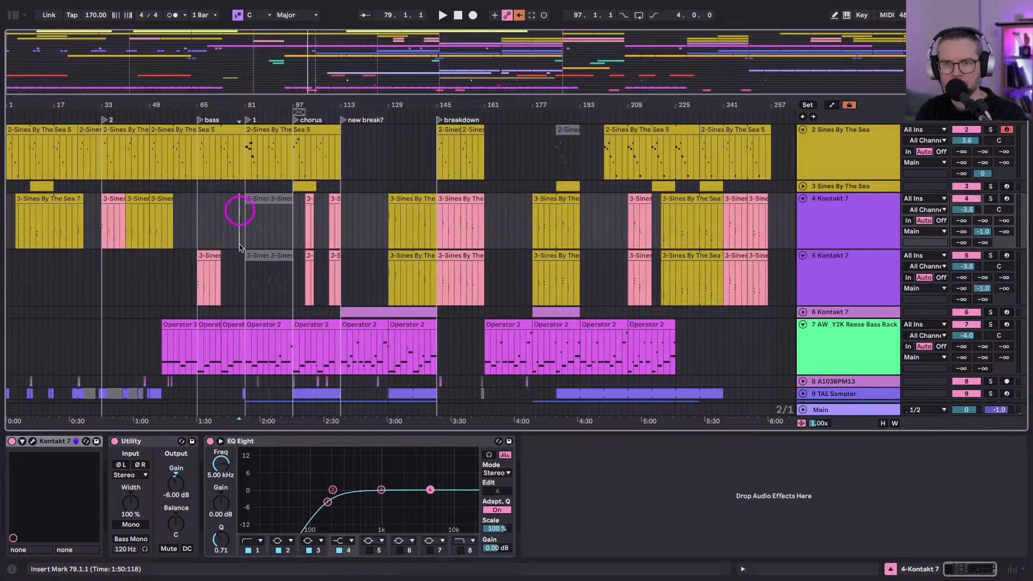
pyautogui.moveTo(240, 269); pyautogui.dragTo(780, 260)
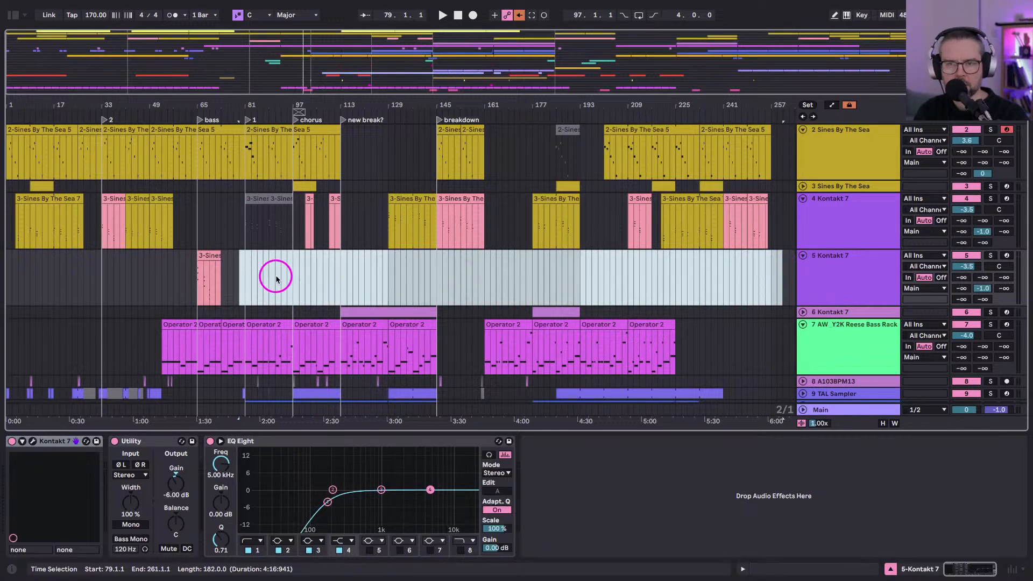
# Make EQ Eight band 4 on 5 Kontakt 7 a high-cut filter, lower its frequency, and set band 1 to 255 Hz during playback.
pyautogui.click(209, 257)
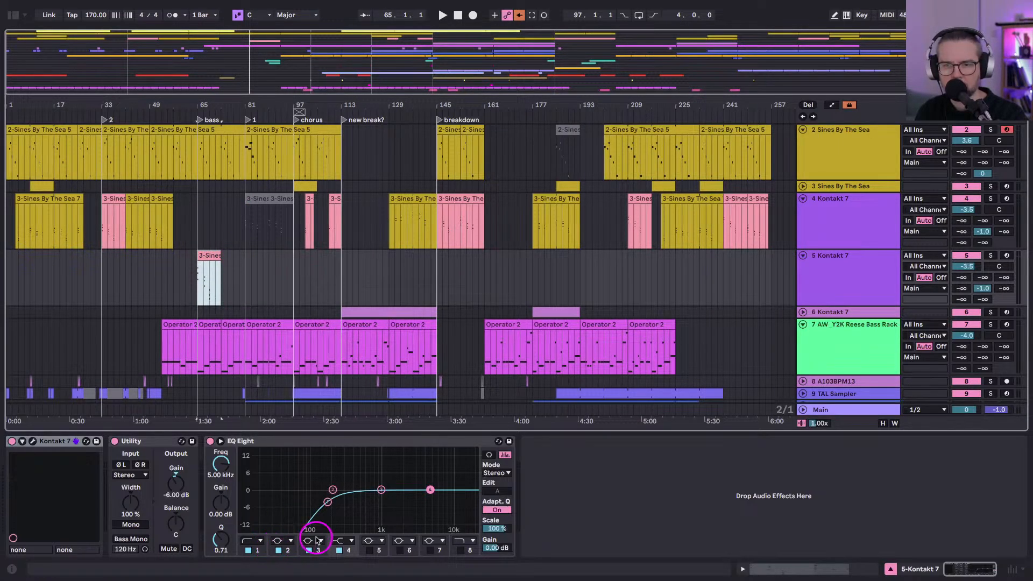
pyautogui.click(337, 542)
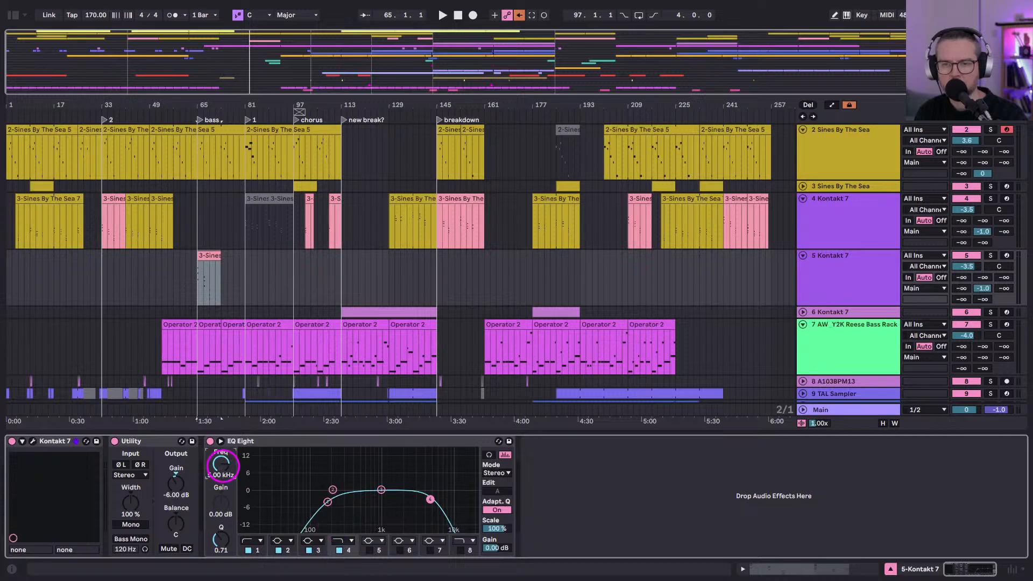
pyautogui.press('space')
pyautogui.moveTo(218, 466); pyautogui.dragTo(217, 462)
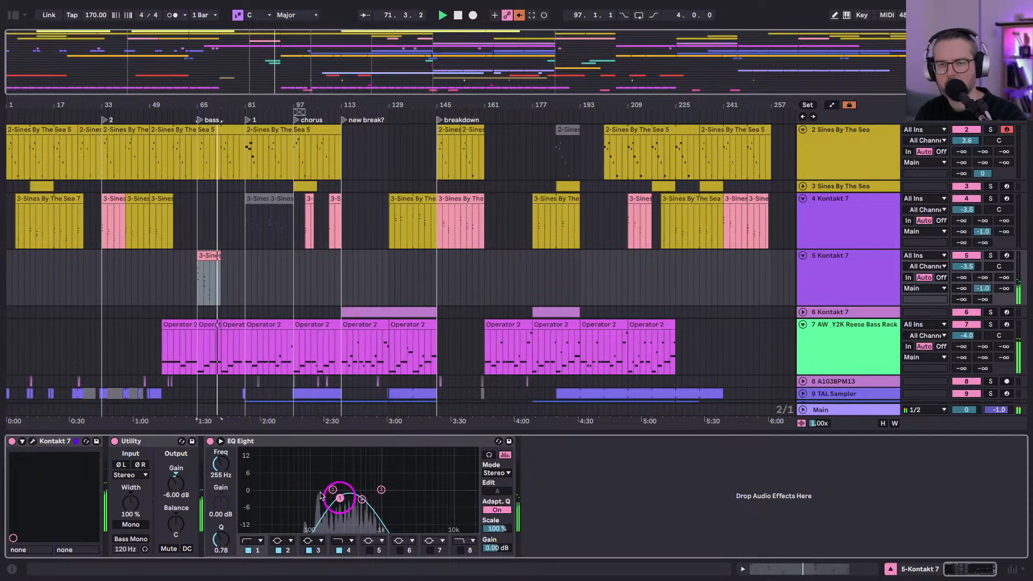
# Extend the end of the bar 65 clip on 5 Kontakt 7 to 77.3.1.
pyautogui.press('a')
pyautogui.moveTo(179, 99); pyautogui.dragTo(184, 108)
pyautogui.press('a')
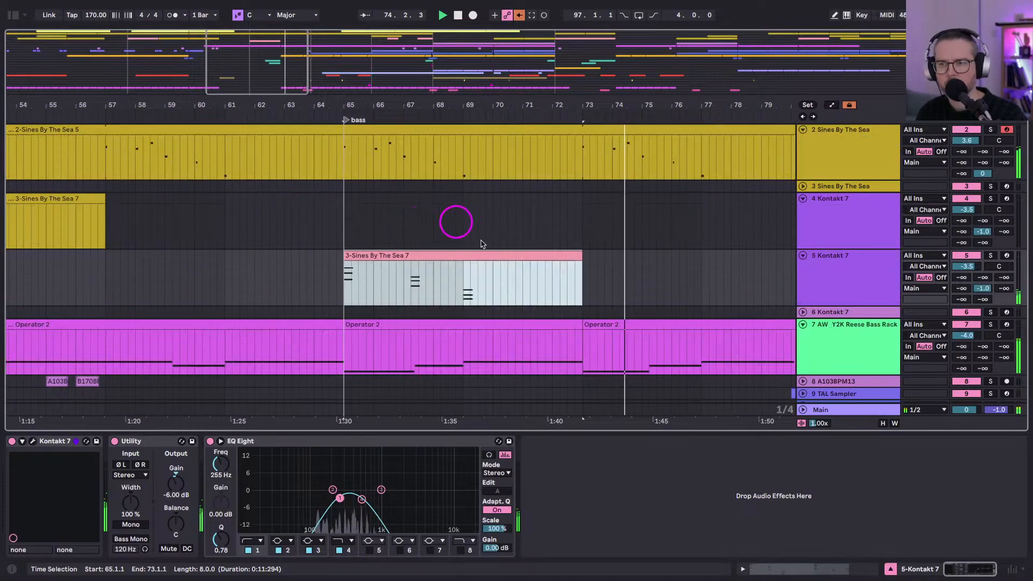
pyautogui.moveTo(570, 265); pyautogui.dragTo(688, 267)
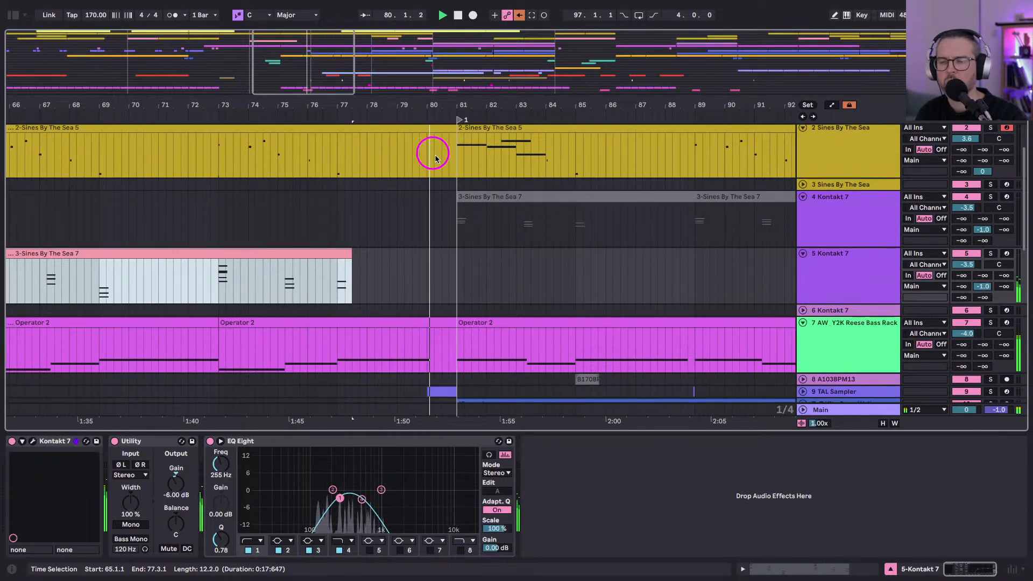
# Try deactivating the held-note section from 80.4.1 to 85.2.1 on the 2 Sines By The Sea track.
pyautogui.moveTo(450, 167); pyautogui.dragTo(582, 167)
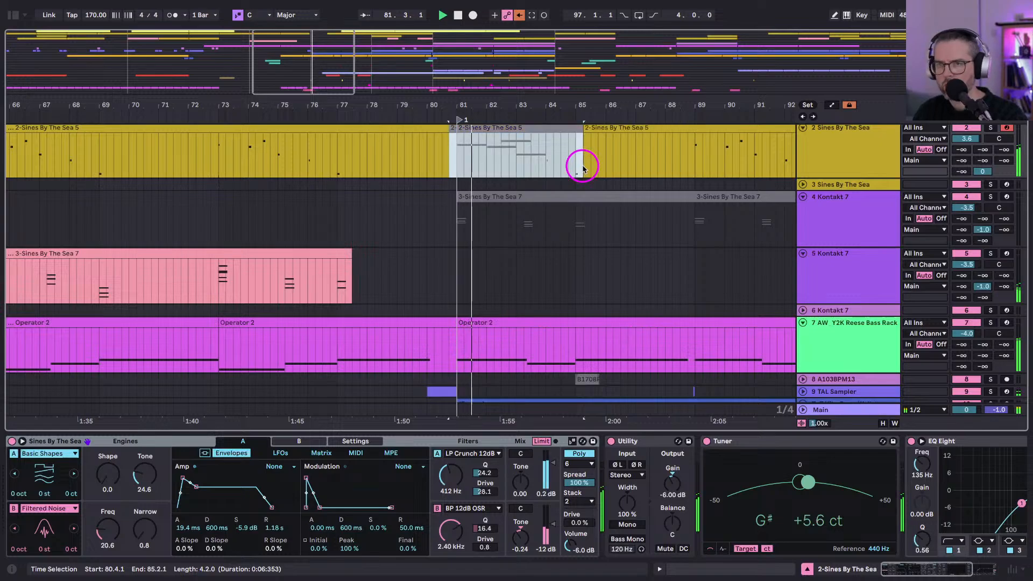
pyautogui.scroll(2, 452, 194)
pyautogui.hscroll(3, 431, 151)
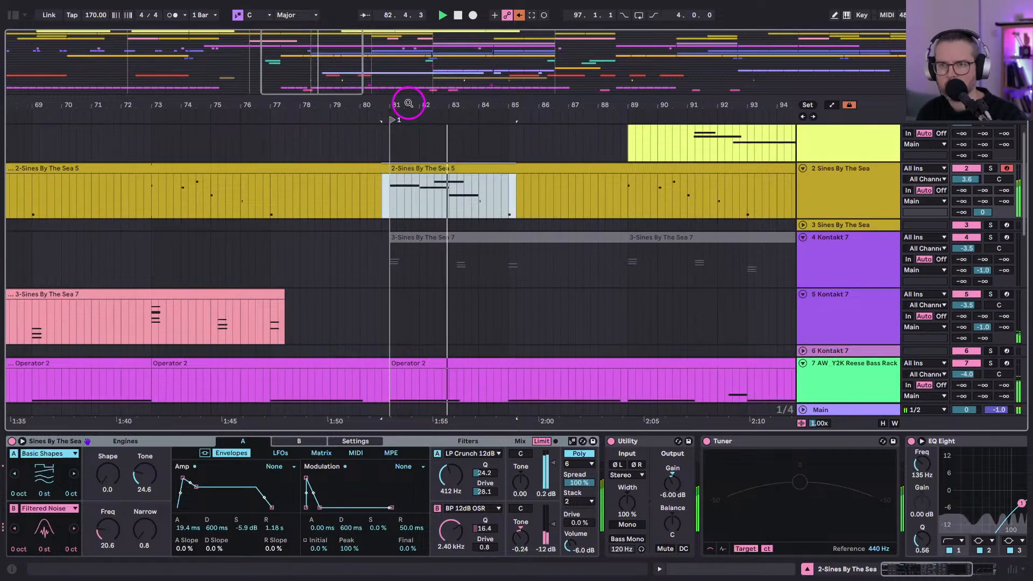
pyautogui.moveTo(408, 104); pyautogui.dragTo(405, 98)
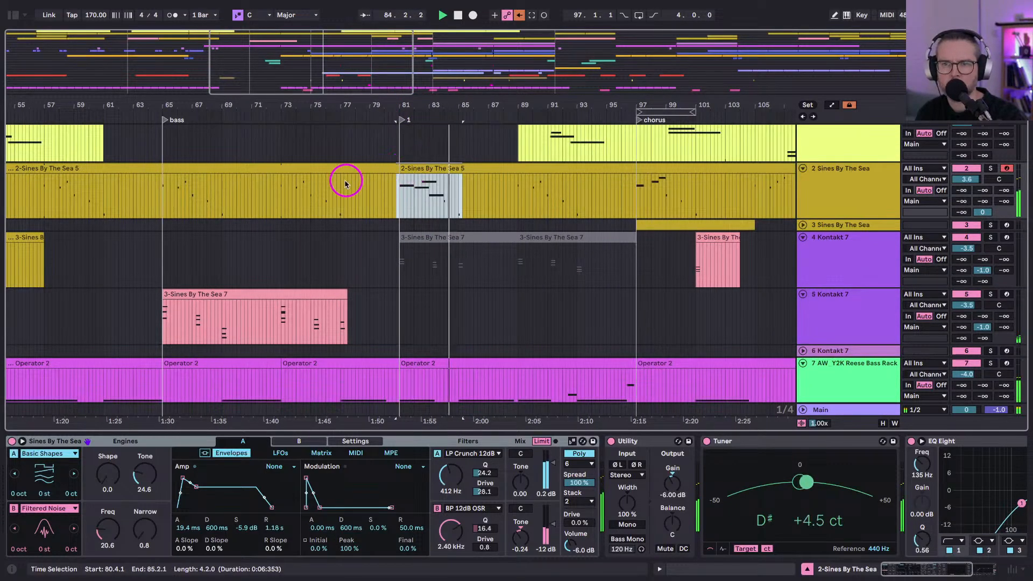
# Extend the 2-Sines By The Sea 5 clip that starts at bar 49 over the held notes to 86.3.1, and play from 80.4.1.
pyautogui.click(397, 196)
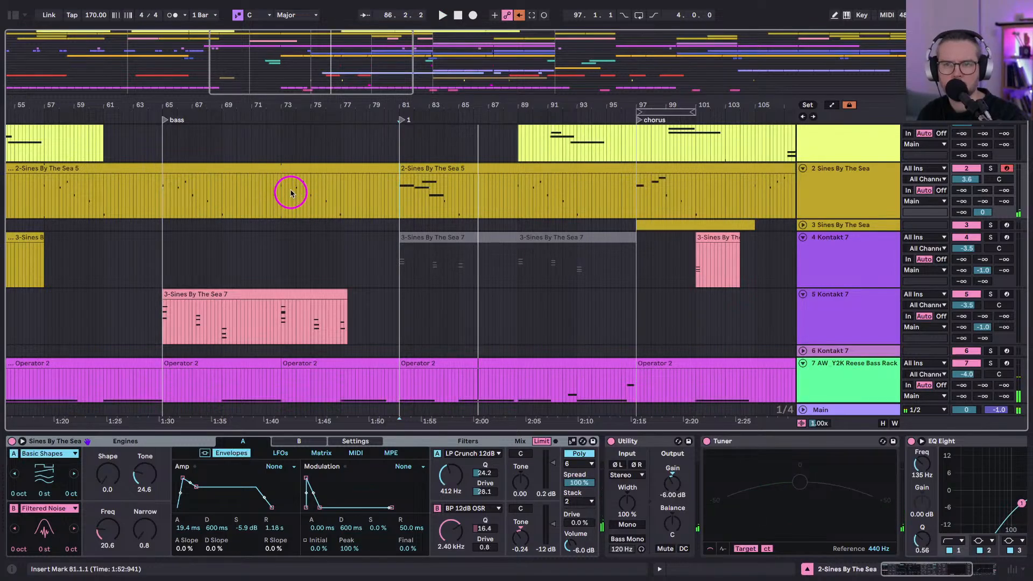
pyautogui.click(287, 171)
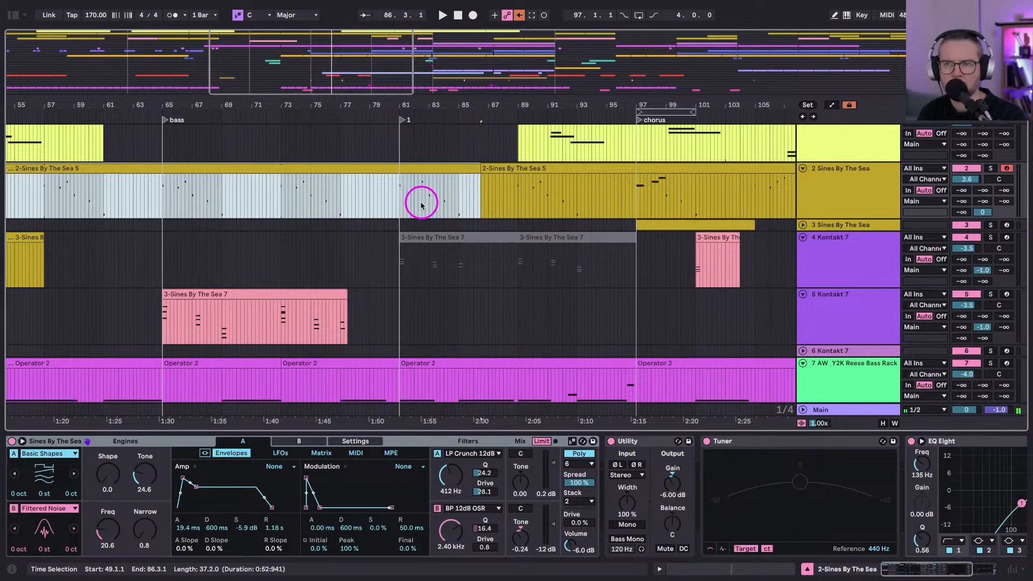
pyautogui.click(394, 198)
pyautogui.press('space')
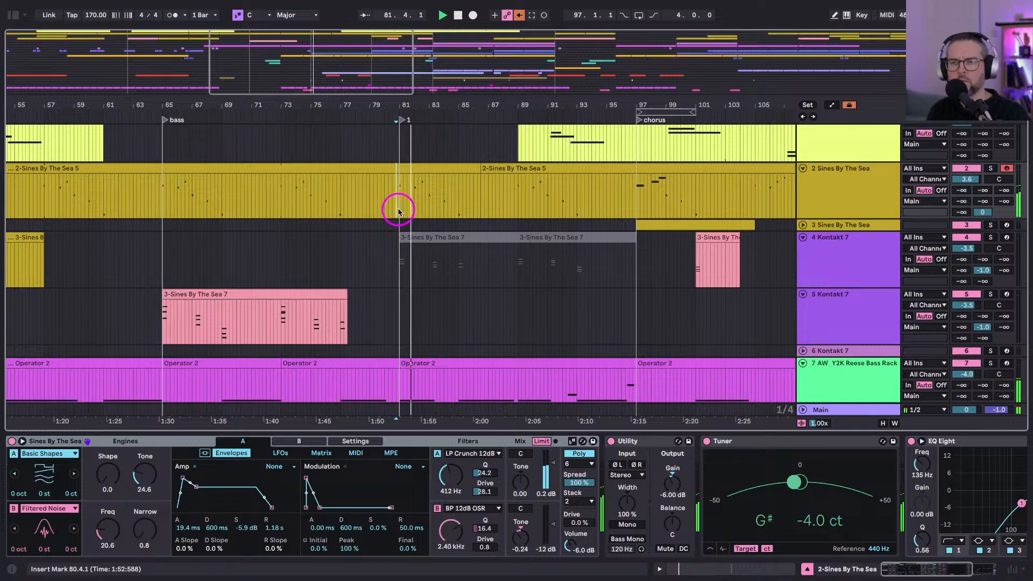
# Check the 2 Sines By The Sea notes from bar 81 to 86.3.1 and audition the transition from bar 77.
pyautogui.moveTo(410, 203); pyautogui.dragTo(478, 202)
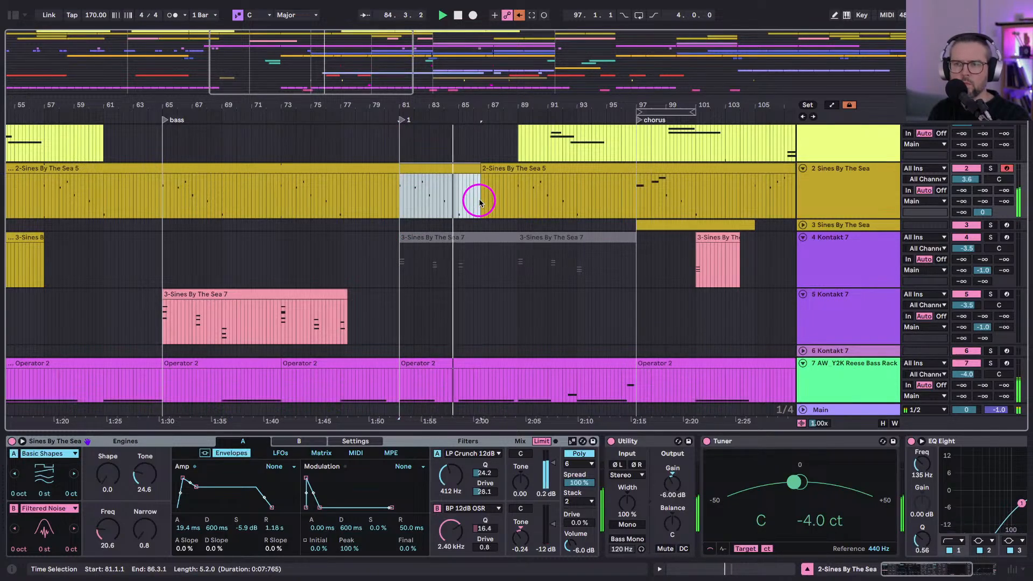
pyautogui.doubleClick(434, 167)
pyautogui.hotkey('shift', 'Tab')
pyautogui.press('space')
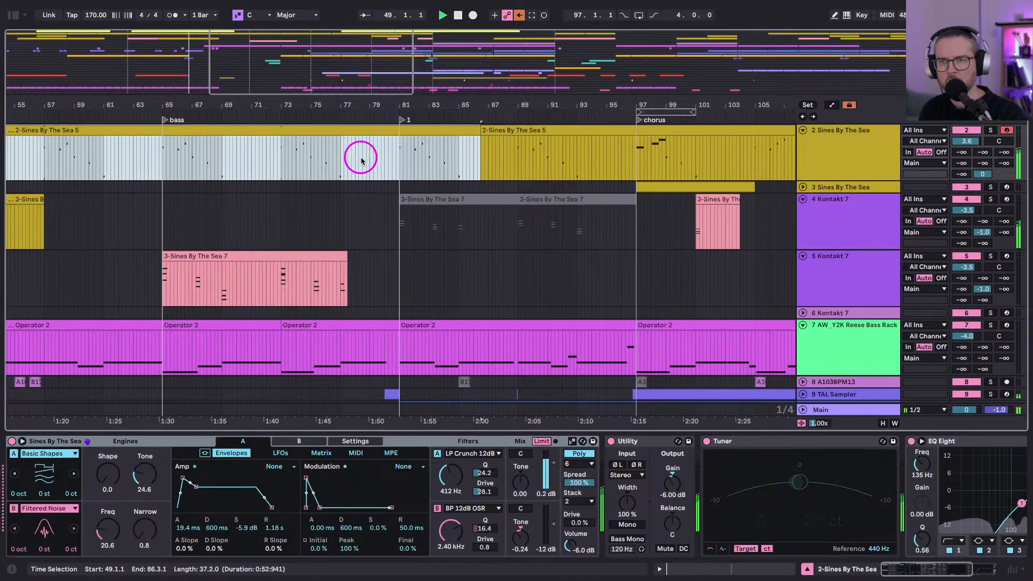
pyautogui.scroll(-2, 357, 157)
pyautogui.hscroll(-2, 357, 157)
pyautogui.scroll(4, 371, 194)
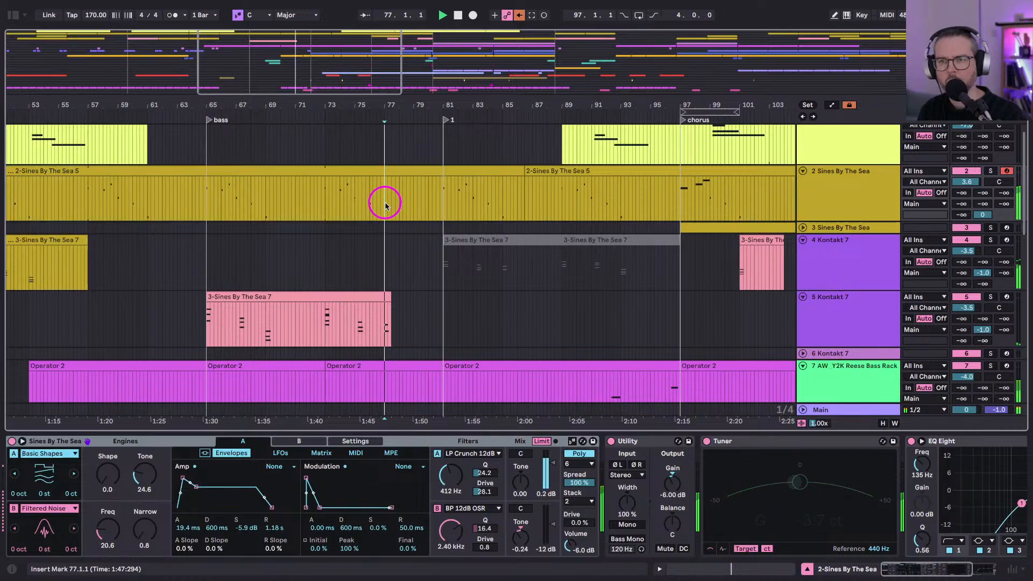
# Unfold the TnT Kit - Deep Well and TAL Sampler tracks, and select the A103BPM13 track's clip at bar 85.
pyautogui.scroll(-8, 386, 201)
pyautogui.scroll(2, 365, 259)
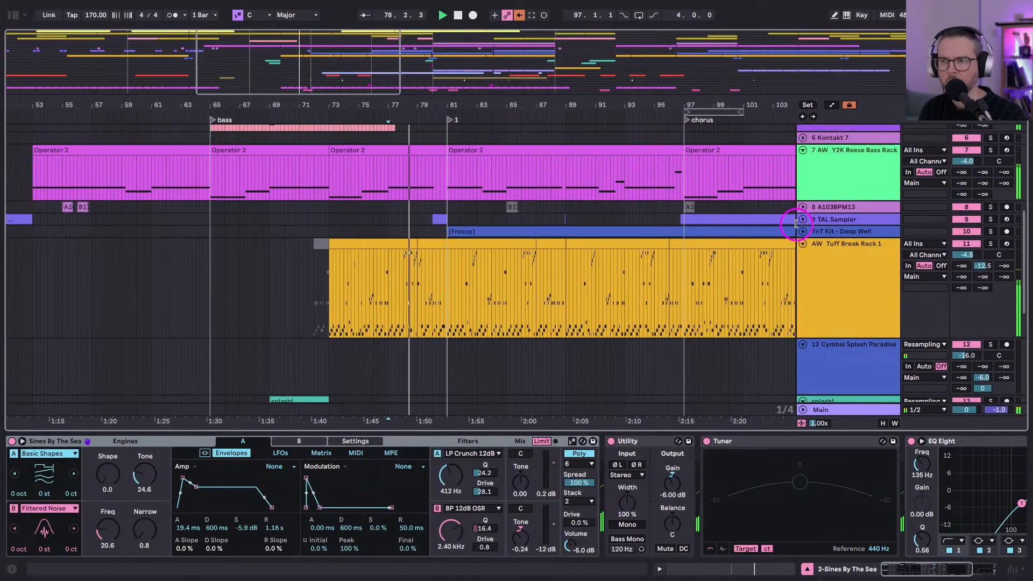
pyautogui.moveTo(477, 238); pyautogui.dragTo(479, 282)
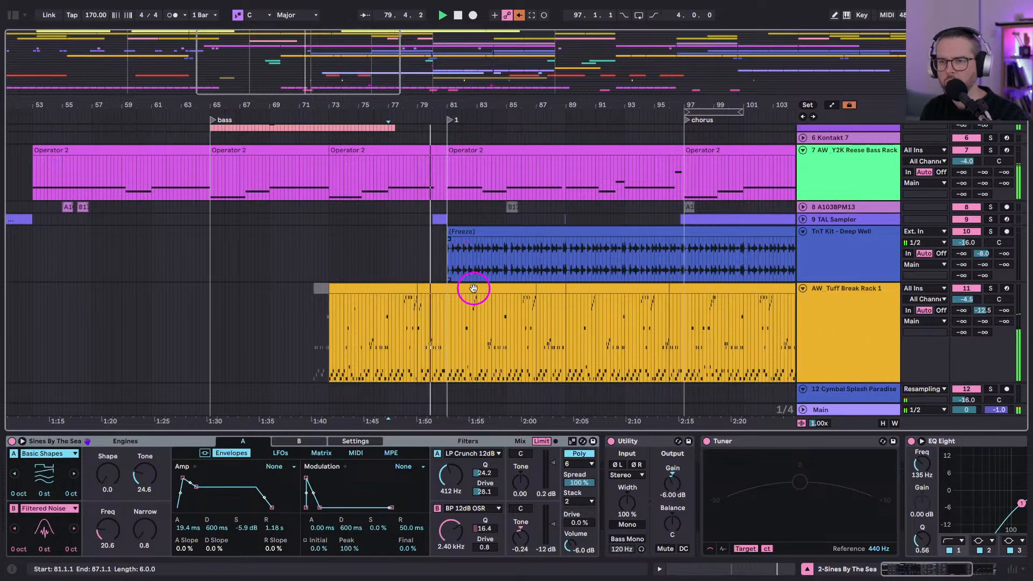
pyautogui.hscroll(3, 473, 288)
pyautogui.click(431, 236)
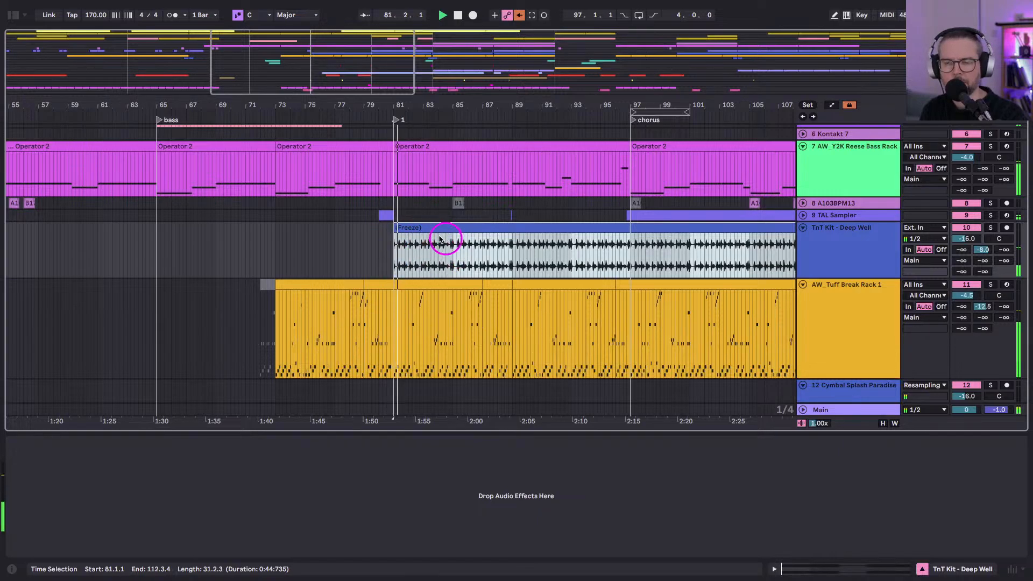
pyautogui.click(803, 221)
pyautogui.click(521, 260)
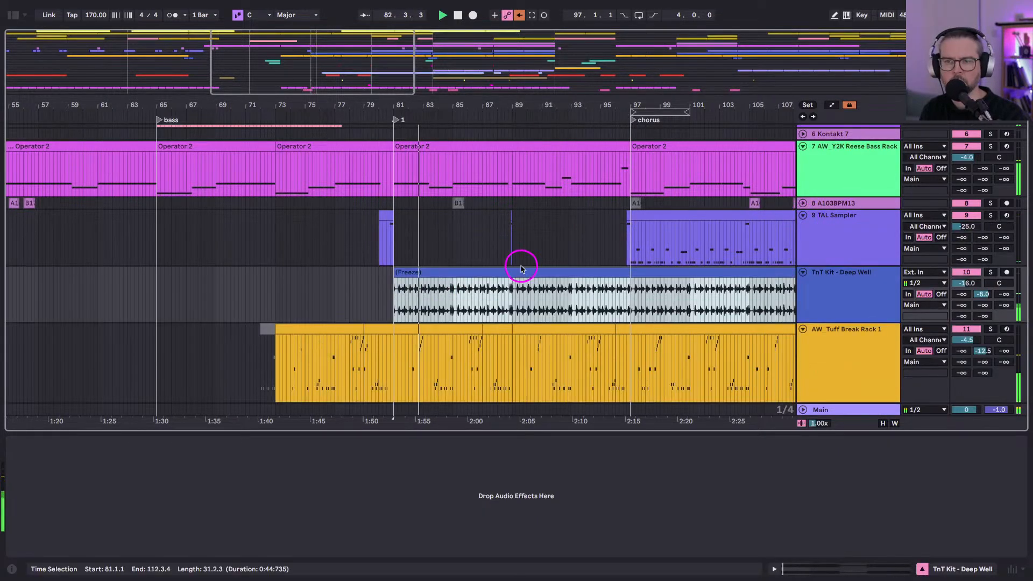
pyautogui.click(458, 202)
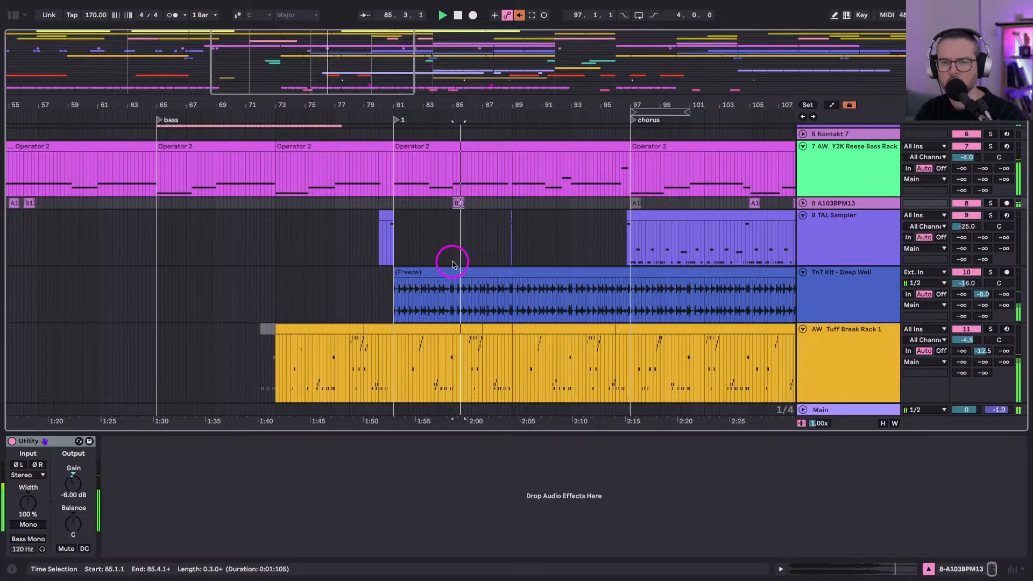
# Unfold the 18 Kontakt 7, Juggler Ambience and upper Mad Drum Stab tracks, and select the stab clip at 88.3.3.
pyautogui.scroll(-10, 452, 263)
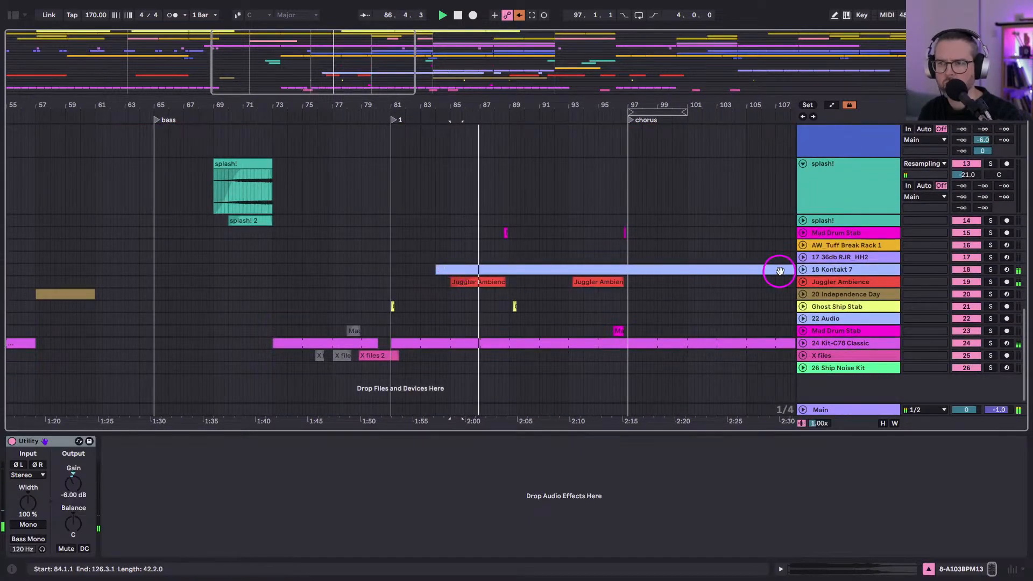
pyautogui.click(803, 269)
pyautogui.scroll(-3, 570, 300)
pyautogui.moveTo(419, 304); pyautogui.dragTo(429, 304)
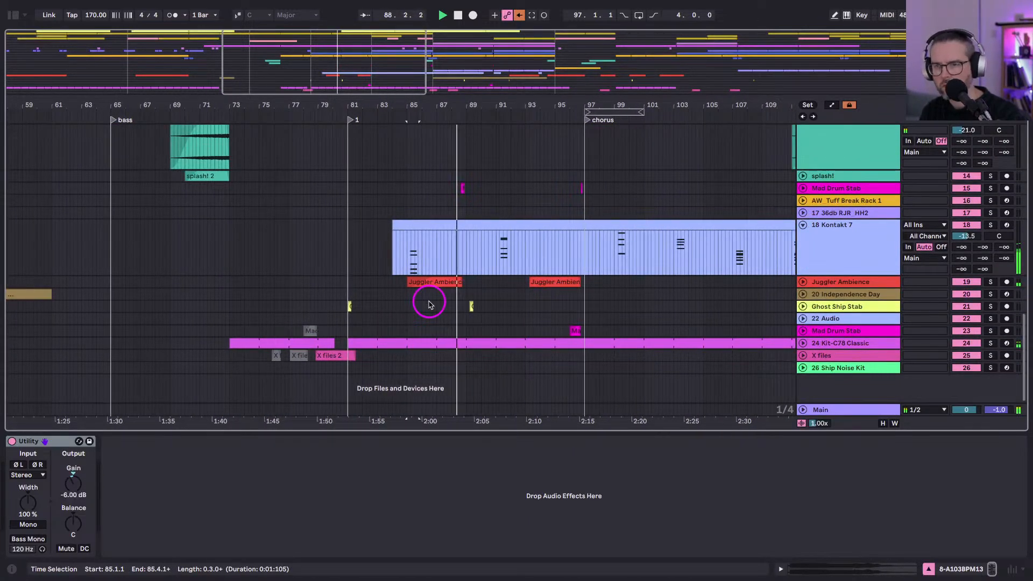
pyautogui.click(803, 282)
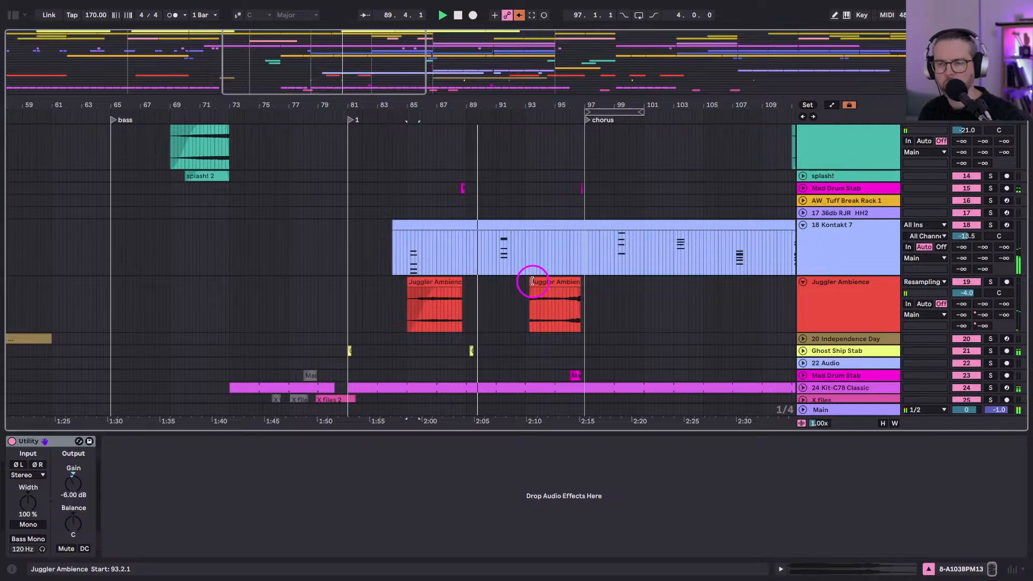
pyautogui.click(802, 188)
pyautogui.click(462, 202)
pyautogui.hscroll(3, 464, 227)
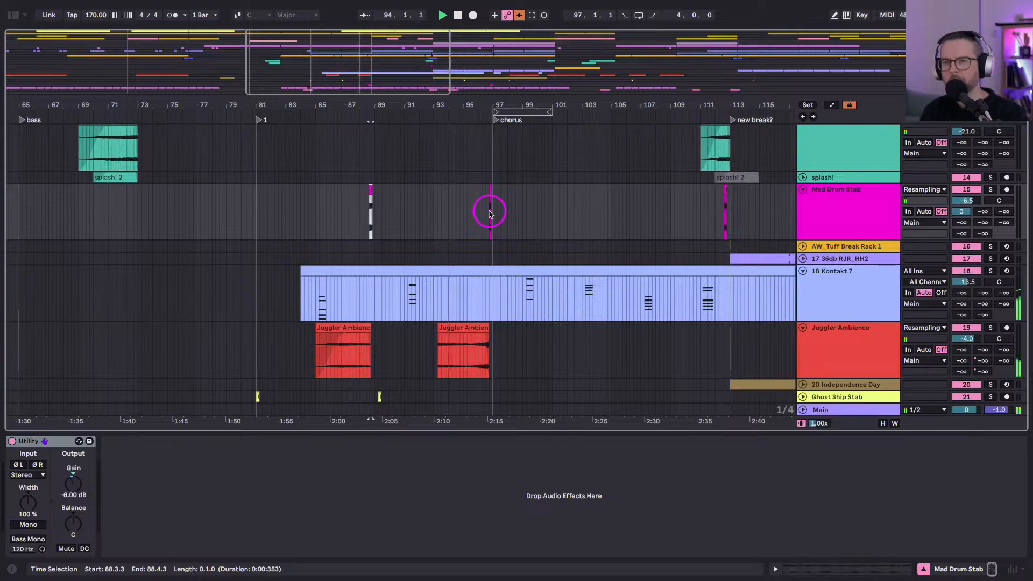
# Deactivate the clip just before the chorus on the upper Mad Drum Stab track, and replay from 93.4.1.
pyautogui.moveTo(537, 96); pyautogui.dragTo(537, 38)
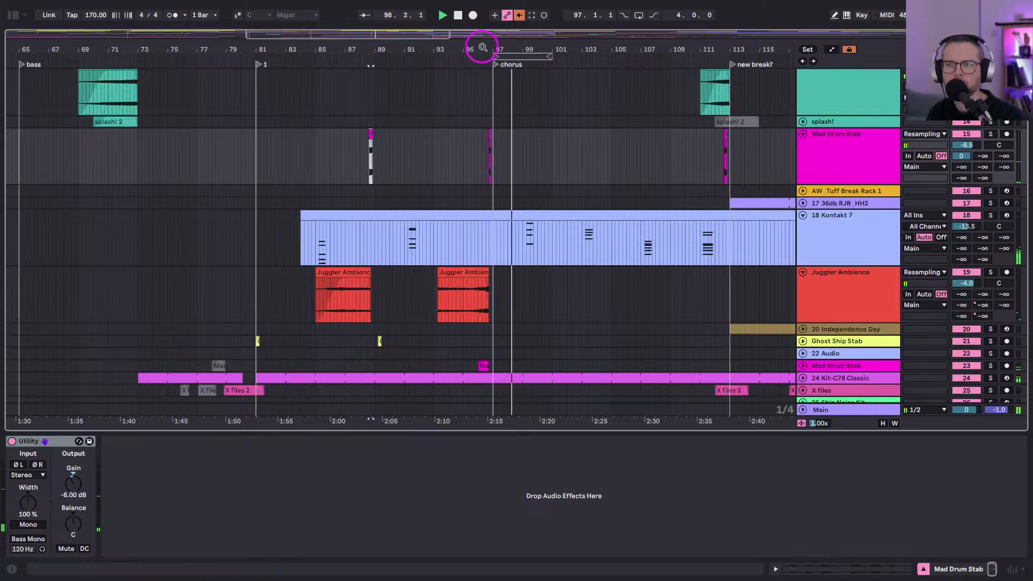
pyautogui.moveTo(479, 47); pyautogui.dragTo(507, 136)
pyautogui.click(473, 152)
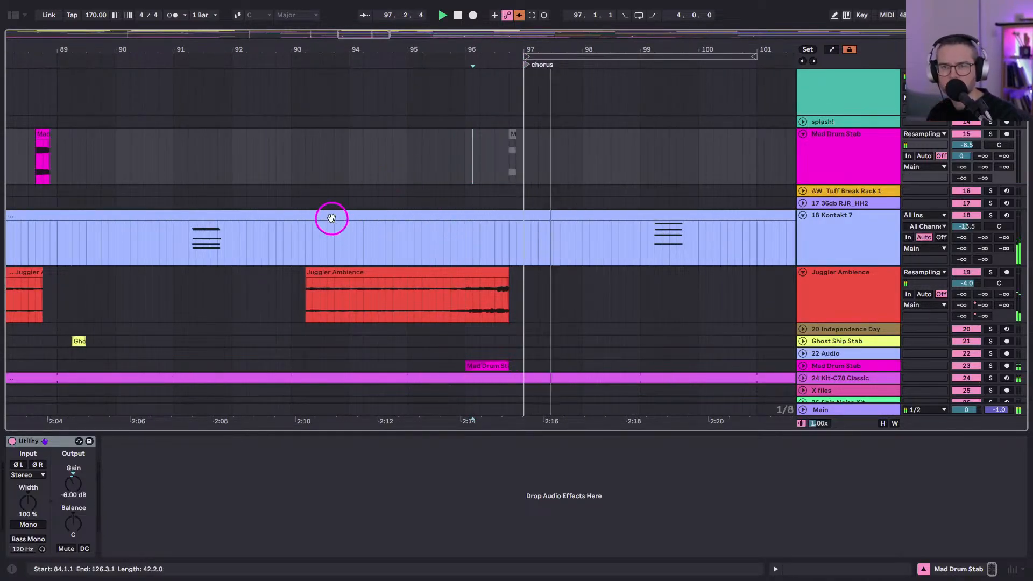
pyautogui.click(336, 166)
pyautogui.scroll(10, 457, 272)
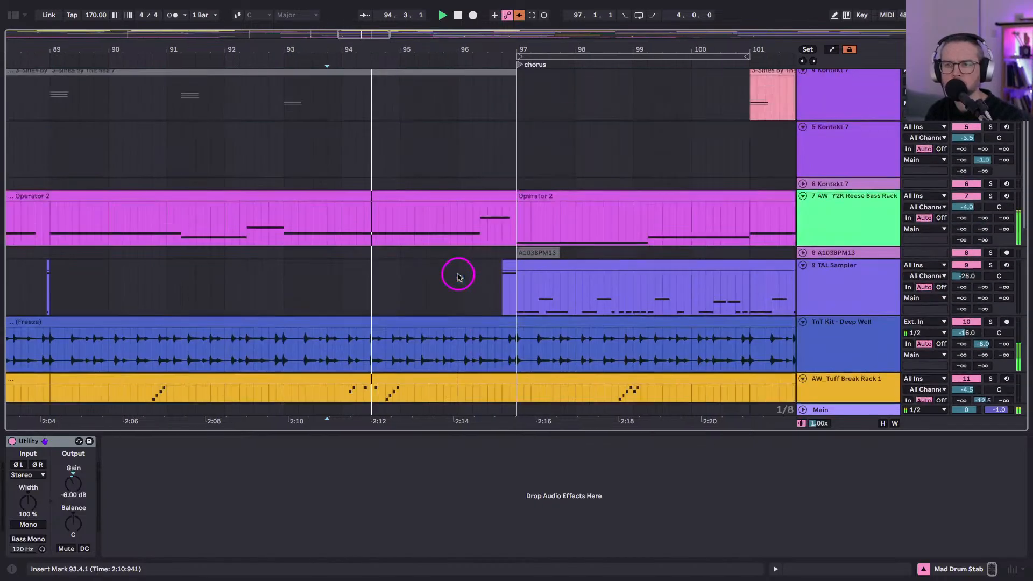
# Cut a gap in the TnT Kit - Deep Well clip from 96.4.1 to 97.1.1, and trim the TAL Sampler clip to start at 97.1.1.
pyautogui.scroll(-1, 458, 273)
pyautogui.moveTo(499, 289); pyautogui.dragTo(521, 290)
pyautogui.press('super+e')
pyautogui.click(512, 261)
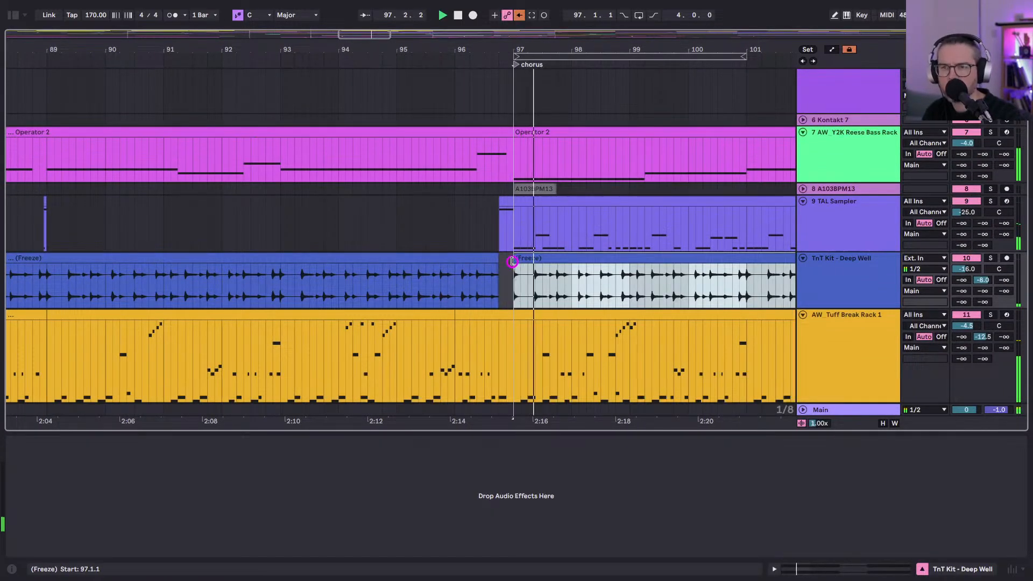
pyautogui.moveTo(499, 204); pyautogui.dragTo(514, 203)
pyautogui.click(463, 229)
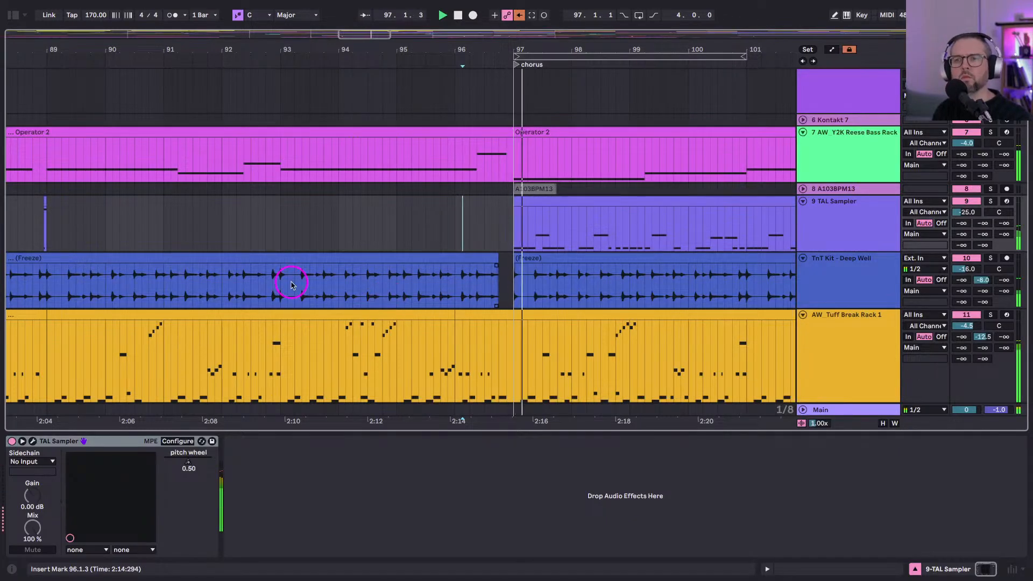
pyautogui.moveTo(499, 261)
pyautogui.mouseDown()
pyautogui.moveTo(484, 258)
pyautogui.moveTo(495, 258)
pyautogui.mouseUp()
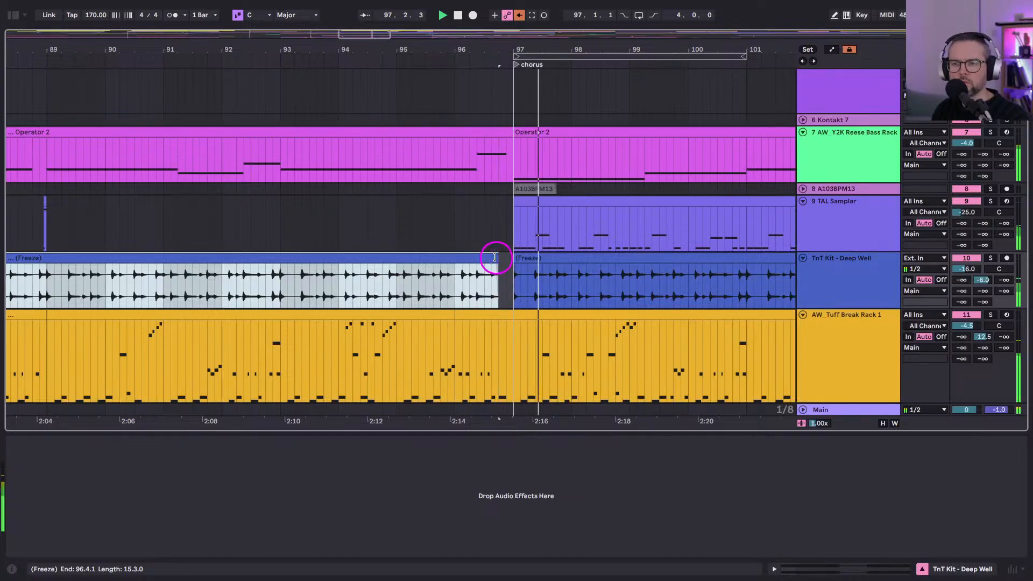
# Trim the TAL Sampler chorus clip to end at 112.4.1 and delete the short TnT Kit - Deep Well clip just before the new break.
pyautogui.scroll(-5, 495, 258)
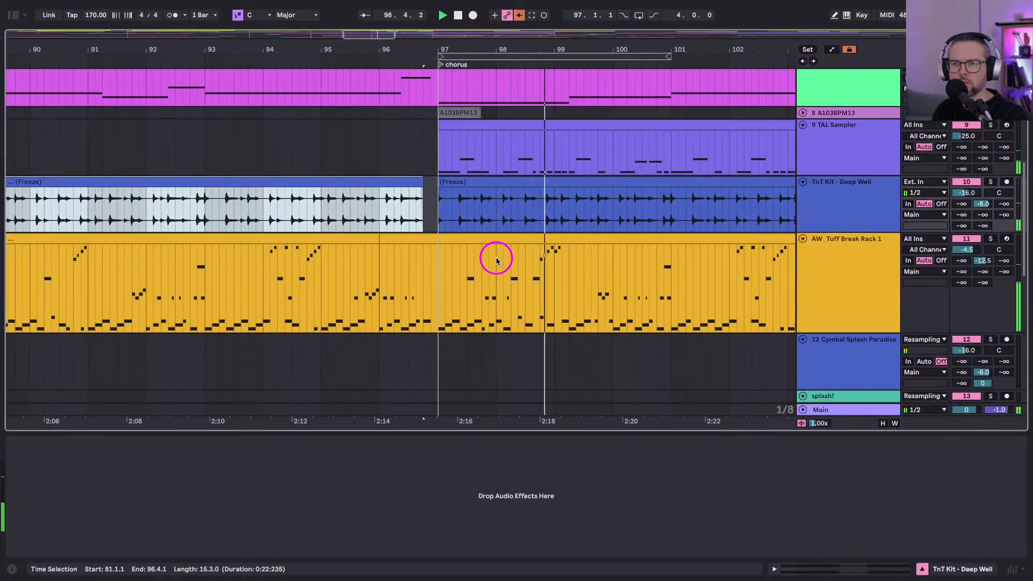
pyautogui.scroll(5, 495, 259)
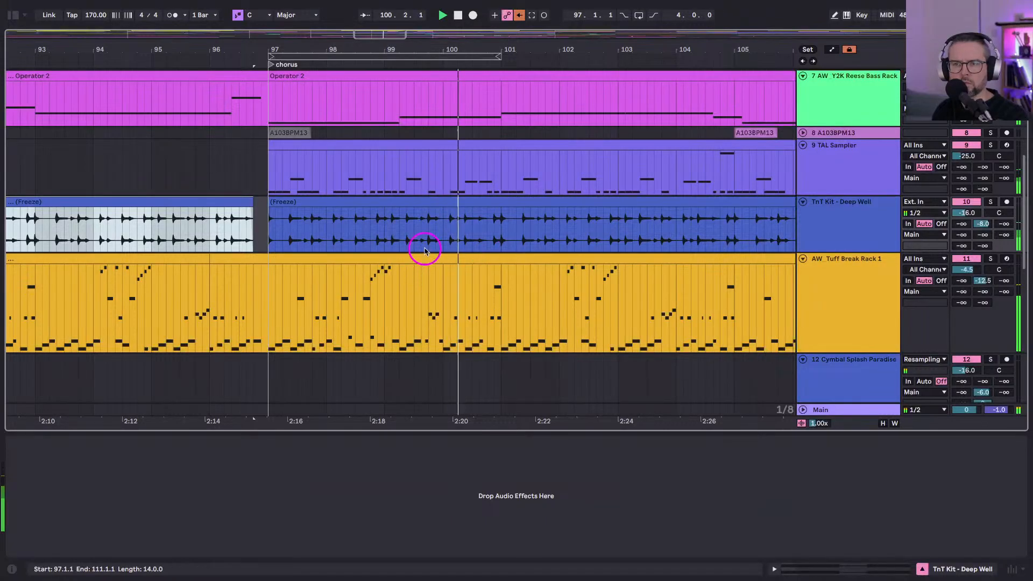
pyautogui.moveTo(385, 47); pyautogui.dragTo(379, 21)
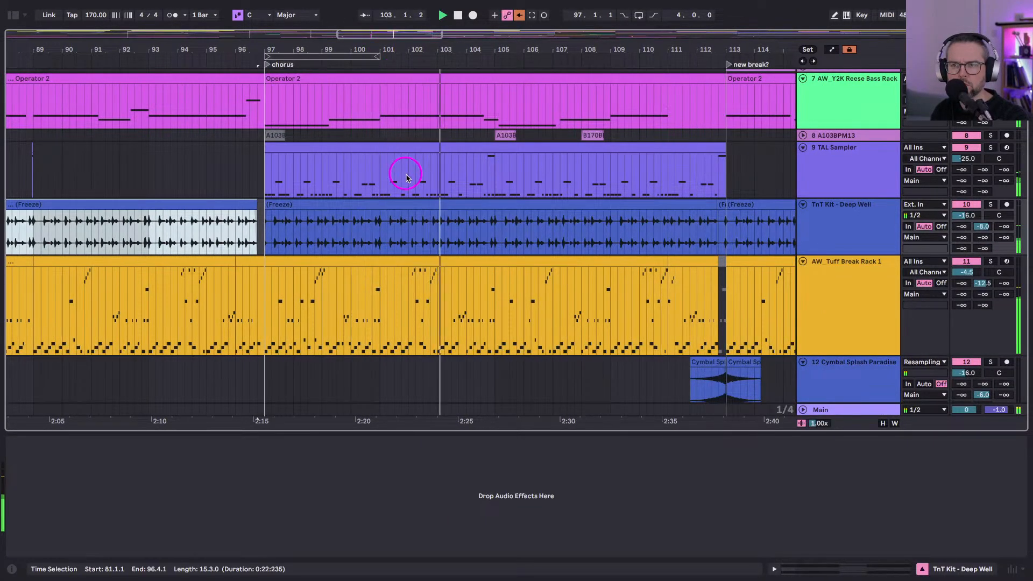
pyautogui.click(722, 150)
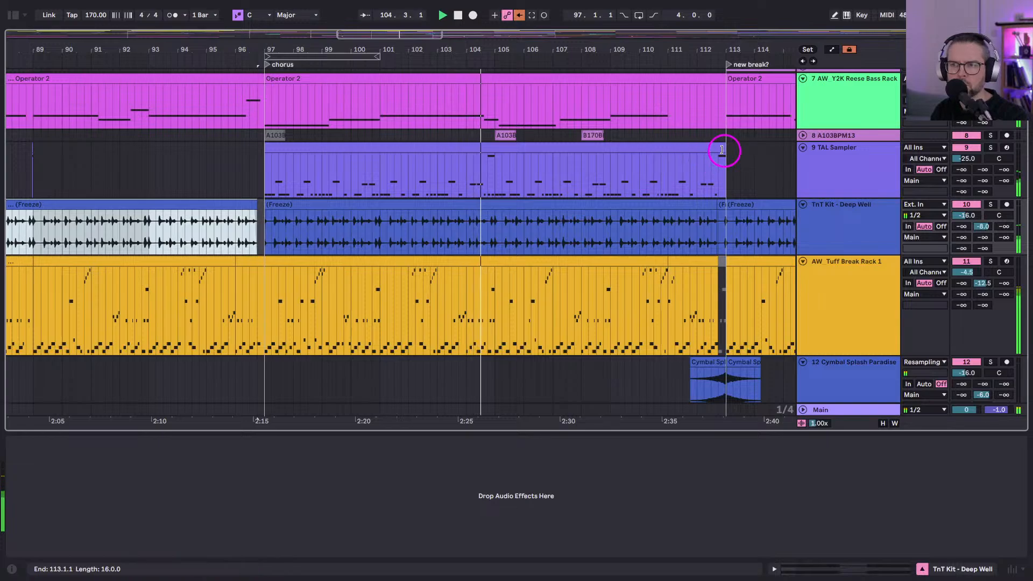
pyautogui.moveTo(720, 148); pyautogui.dragTo(716, 148)
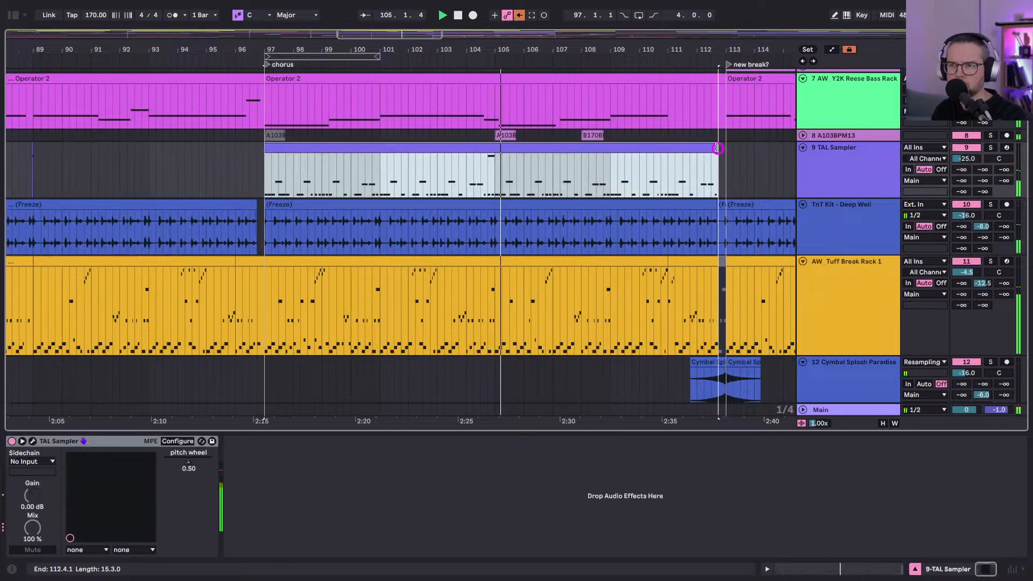
pyautogui.click(720, 206)
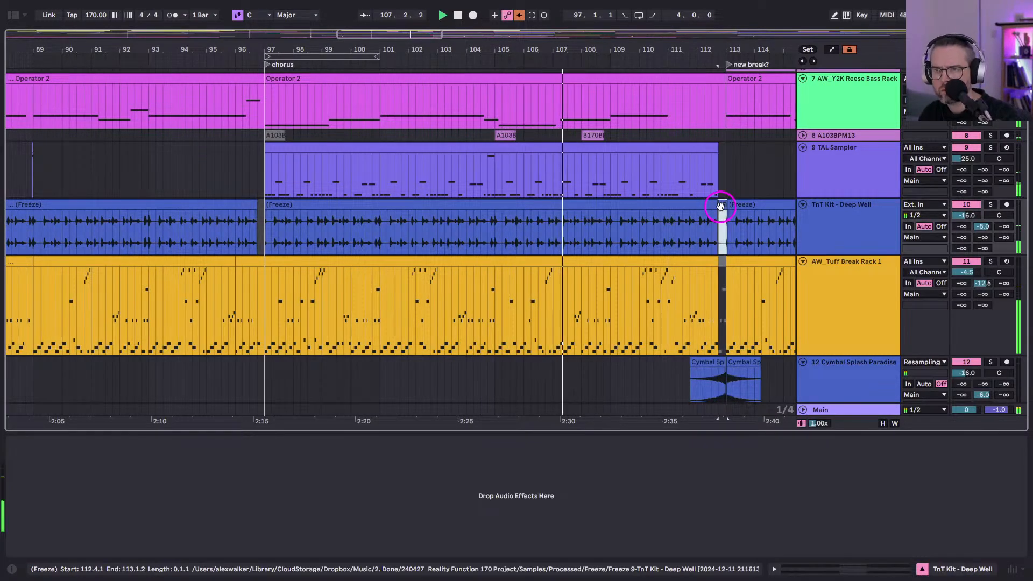
pyautogui.press('Delete')
pyautogui.moveTo(715, 205); pyautogui.dragTo(620, 207)
pyautogui.hscroll(3, 619, 207)
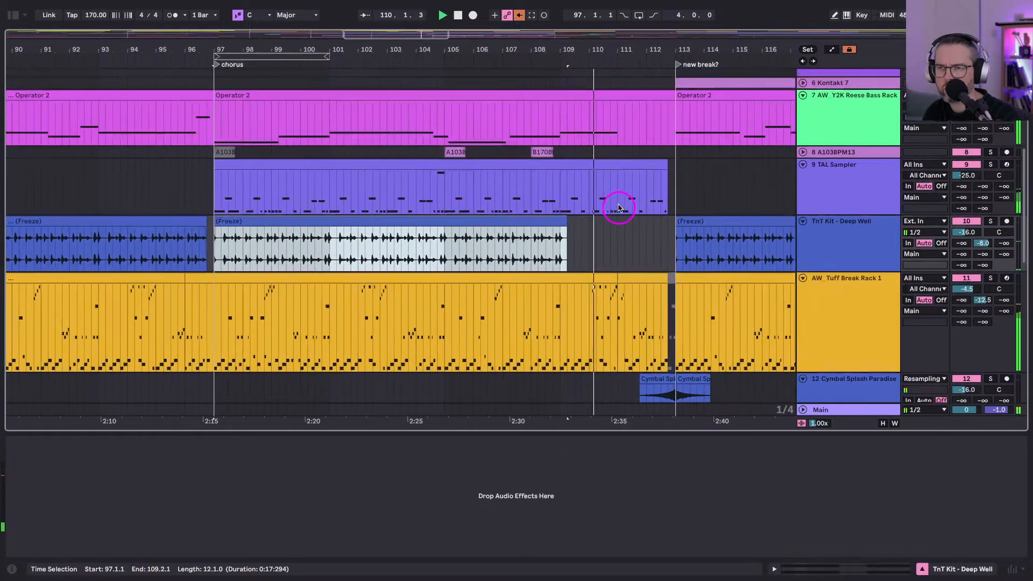
pyautogui.hotkey('ctrl', 'z')
# Trim the TAL Sampler and TnT Kit - Deep Well chorus clips to end at 111.1.1, and replay the end of the chorus.
pyautogui.moveTo(667, 165); pyautogui.dragTo(617, 164)
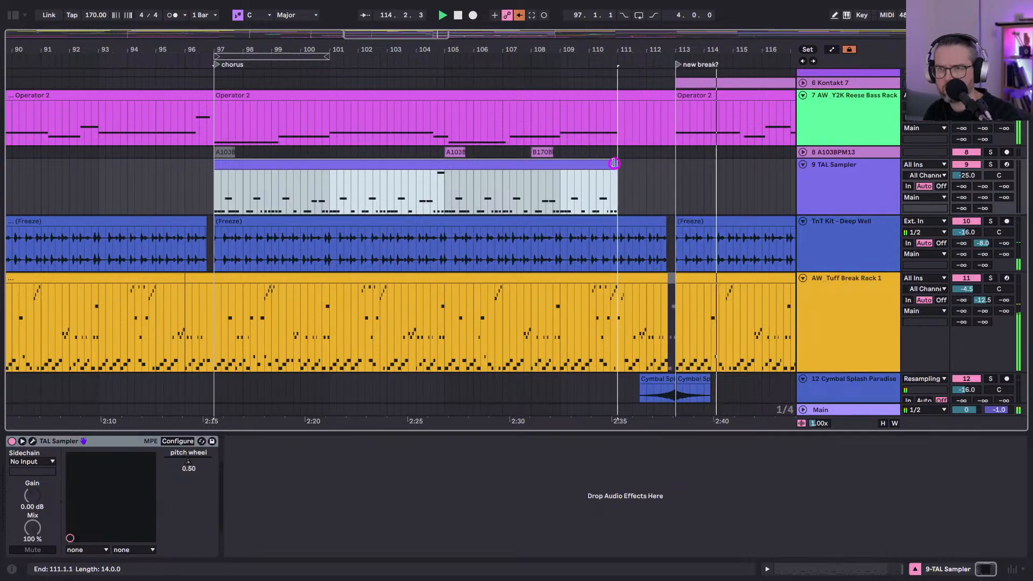
pyautogui.moveTo(667, 218); pyautogui.dragTo(615, 218)
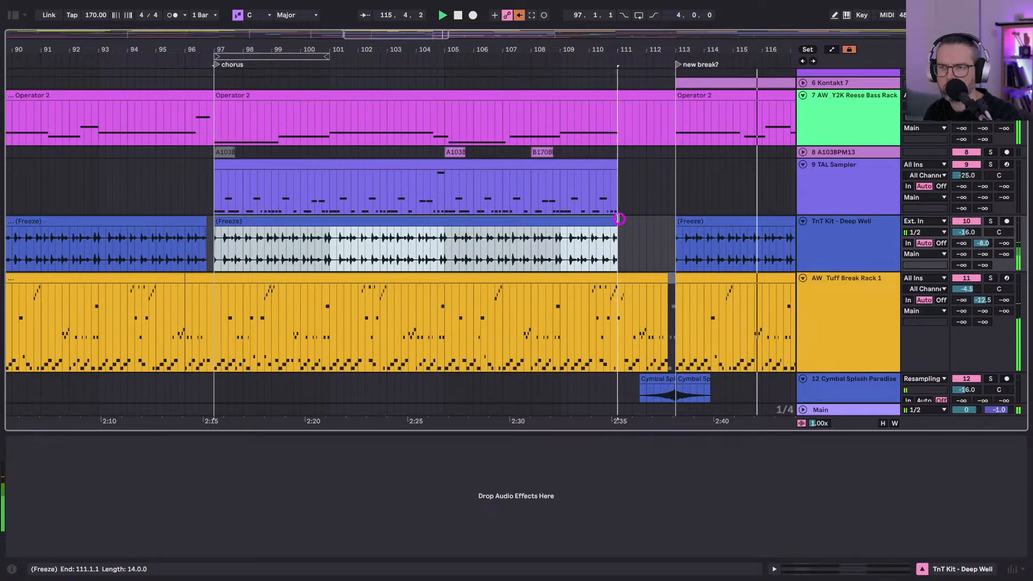
pyautogui.click(582, 257)
# Open the AW_Tuff Break Rack 1 clip that starts at bar 111 for note editing.
pyautogui.hscroll(5, 584, 256)
pyautogui.scroll(3, 583, 256)
pyautogui.hscroll(-3, 672, 205)
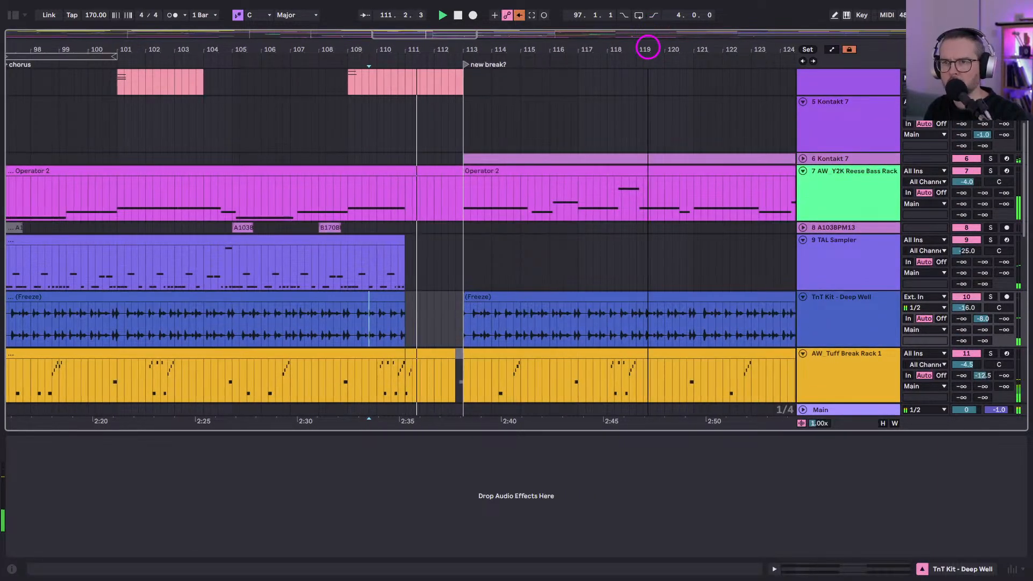
pyautogui.scroll(-3, 646, 45)
pyautogui.scroll(-4, 573, 293)
pyautogui.scroll(1, 565, 290)
pyautogui.click(553, 265)
pyautogui.doubleClick(556, 269)
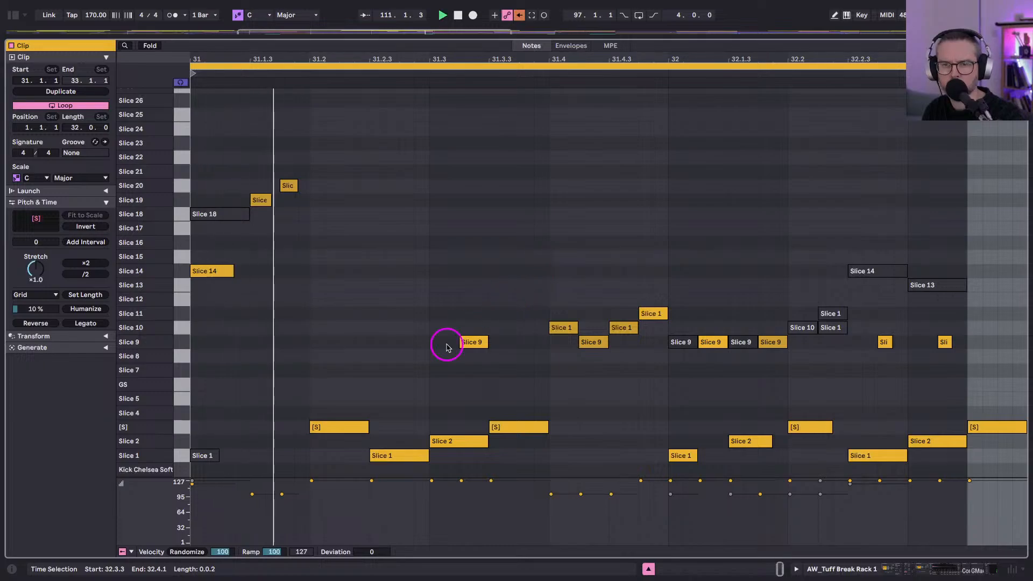
# Replace the Slice 14 note at 31.1.1 with Slice 1 notes at 31.1.1 and 31.1.3, and deactivate the Slice 19 note.
pyautogui.hscroll(-3, 446, 347)
pyautogui.click(393, 269)
pyautogui.press('space')
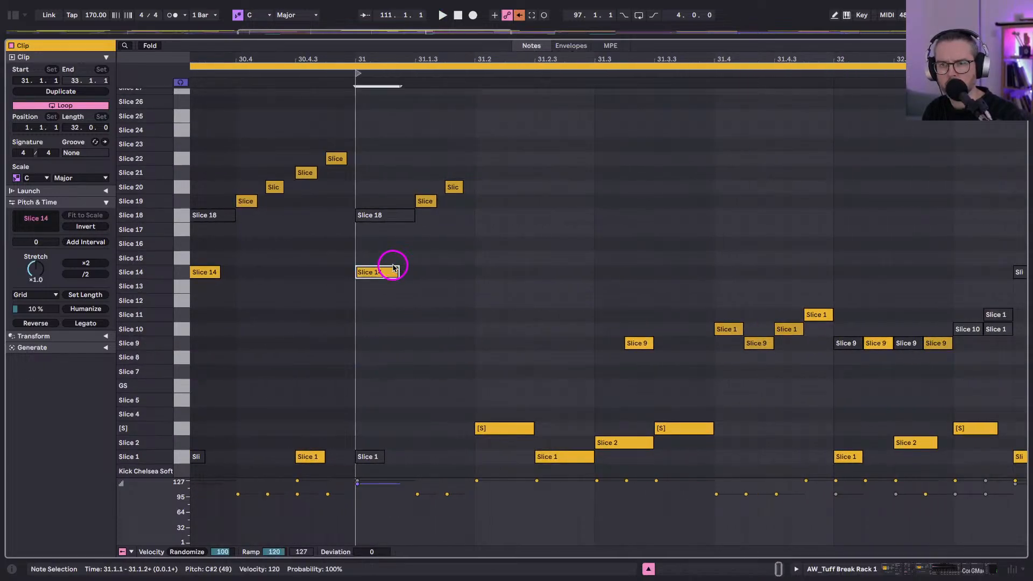
pyautogui.hotkey('ctrl', 'd')
pyautogui.click(429, 203)
pyautogui.press('space')
pyautogui.press('space')
pyautogui.click(449, 456)
pyautogui.press('space')
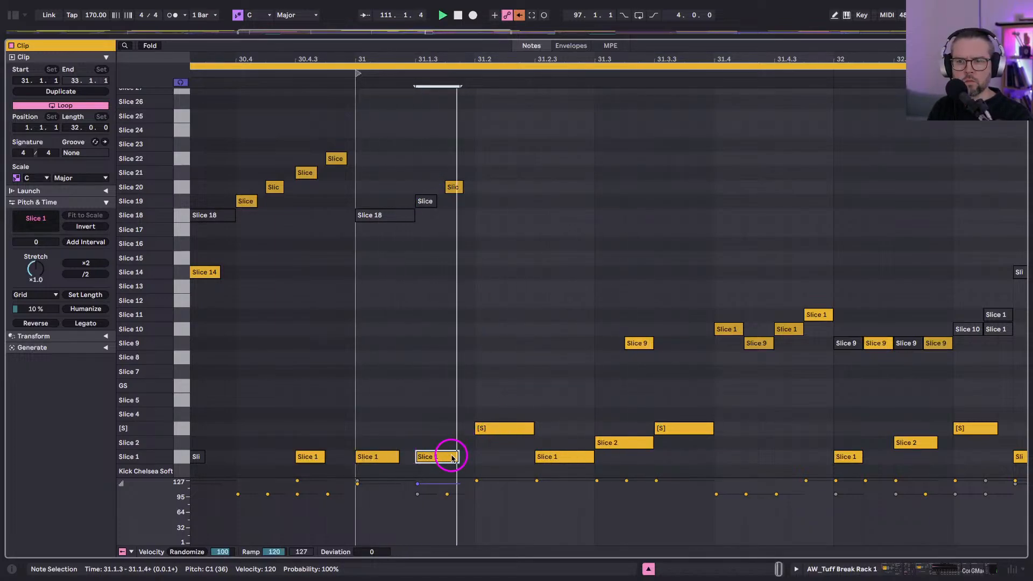
# Audition the pattern from 31.1.1 and draw short Slice 9 notes at 31.2.4, 31.3.2 and 31.3.4.
pyautogui.click(490, 429)
pyautogui.press('space')
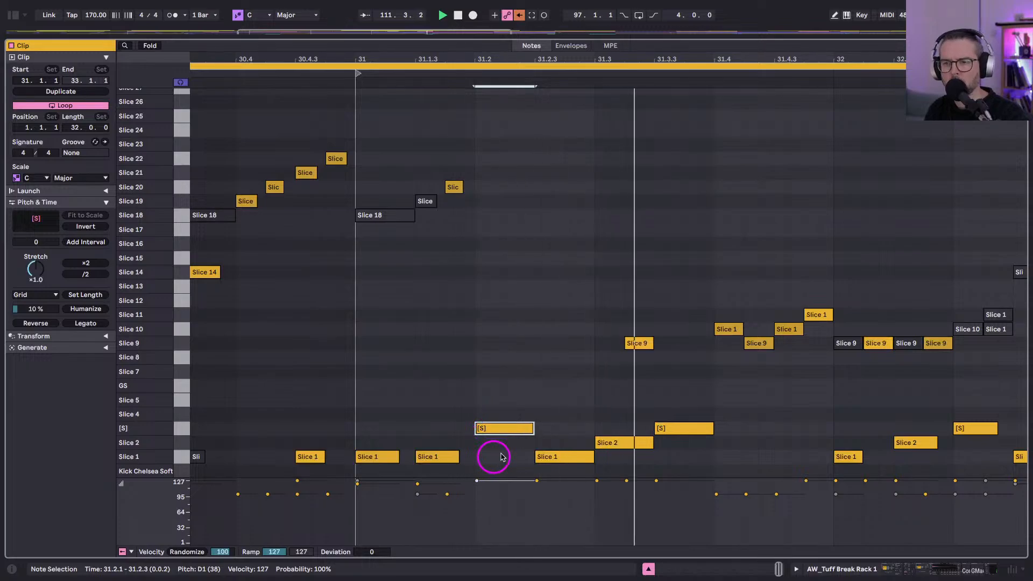
pyautogui.press('space')
pyautogui.rightClick(551, 457)
pyautogui.click(528, 442)
pyautogui.click(573, 330)
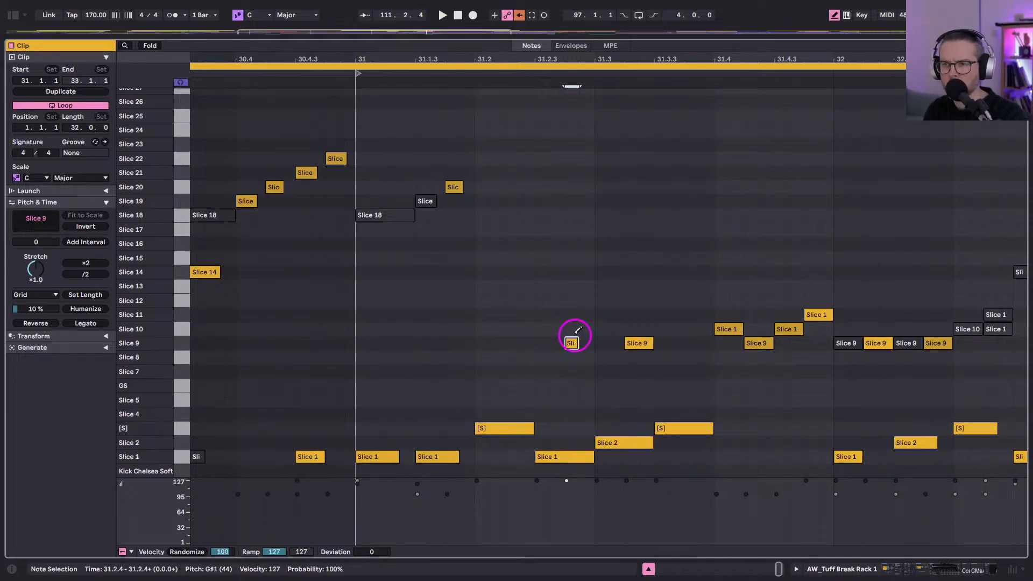
pyautogui.click(690, 343)
pyautogui.click(648, 343)
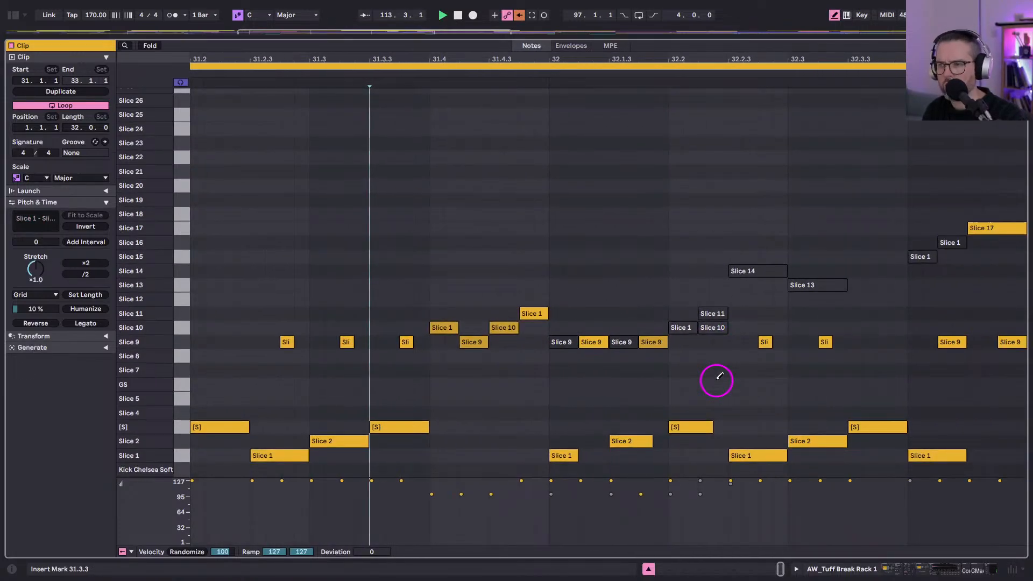
# Erase the Slice 9 and Slice 17 notes in beat 32.4 and deactivate the Slice 1 note at 32.4.1.
pyautogui.click(950, 342)
pyautogui.click(1007, 341)
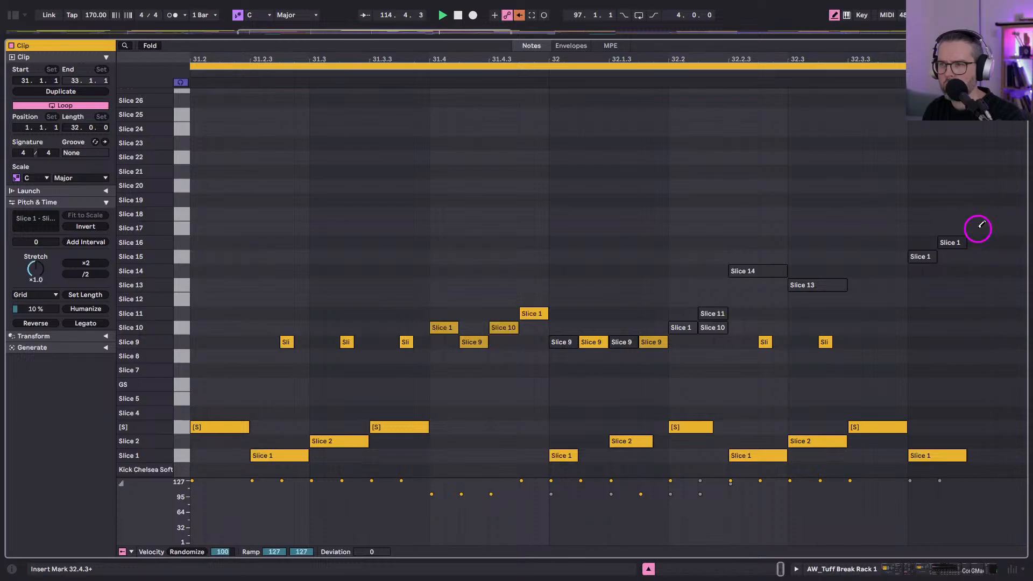
pyautogui.press('b')
pyautogui.click(923, 456)
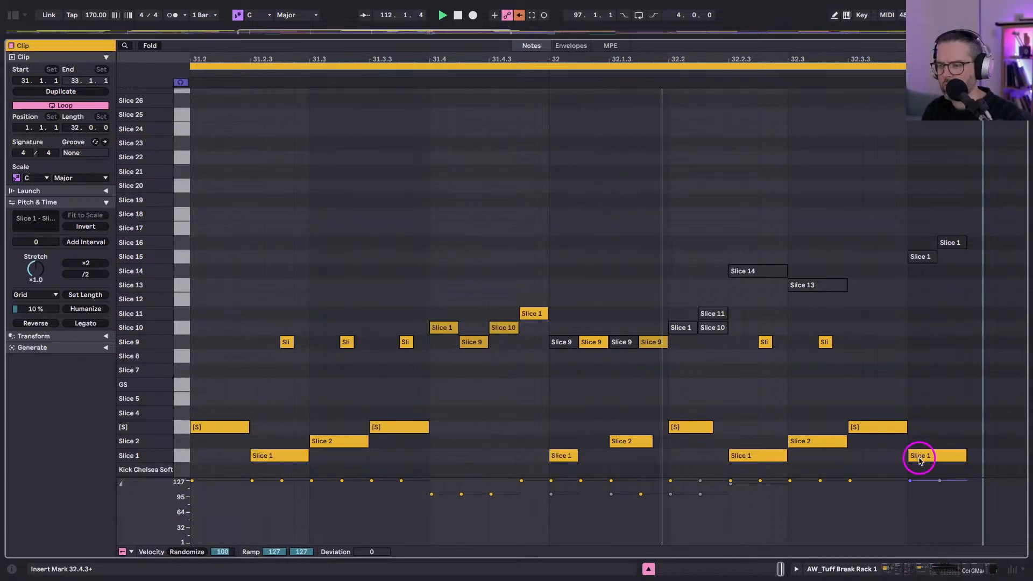
# Replay the transition from bar 111 in the arrangement, and delete the Slice 9 note at 31.3.4 in the break clip.
pyautogui.hotkey('shift', 'Tab')
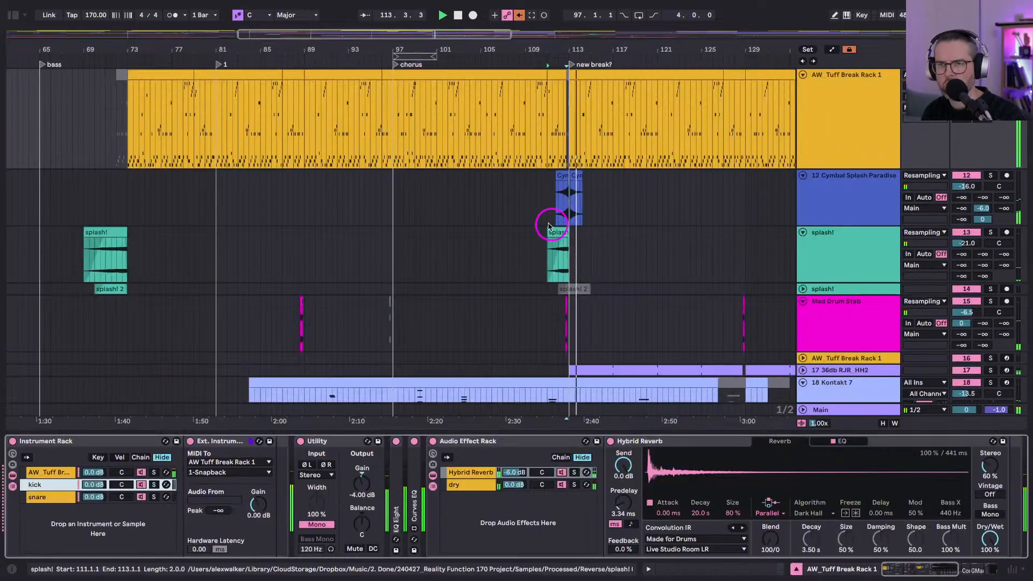
pyautogui.scroll(5, 574, 47)
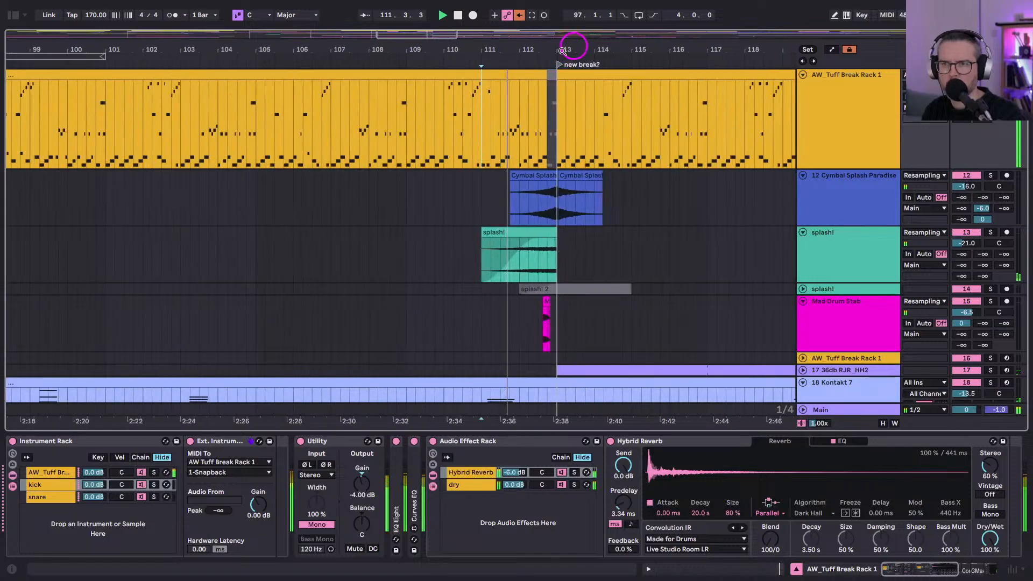
pyautogui.hotkey('shift', 'Tab')
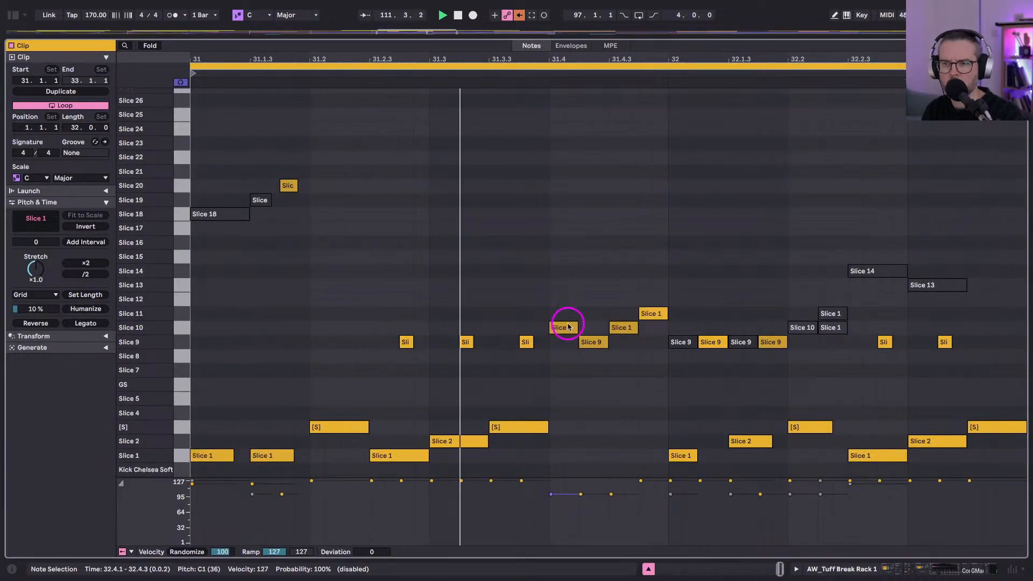
pyautogui.doubleClick(527, 344)
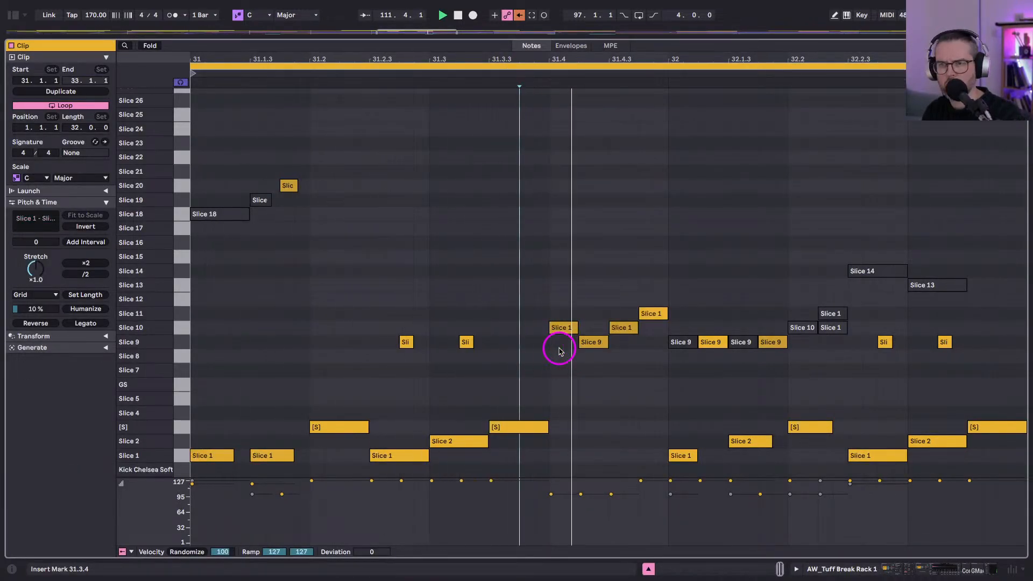
# Shorten the Slice 9, 10 and 11 notes in beat 31.4 and deactivate the two Slice 10 notes.
pyautogui.moveTo(649, 303); pyautogui.dragTo(554, 383)
pyautogui.hotkey('shift', 'Left')
pyautogui.click(560, 381)
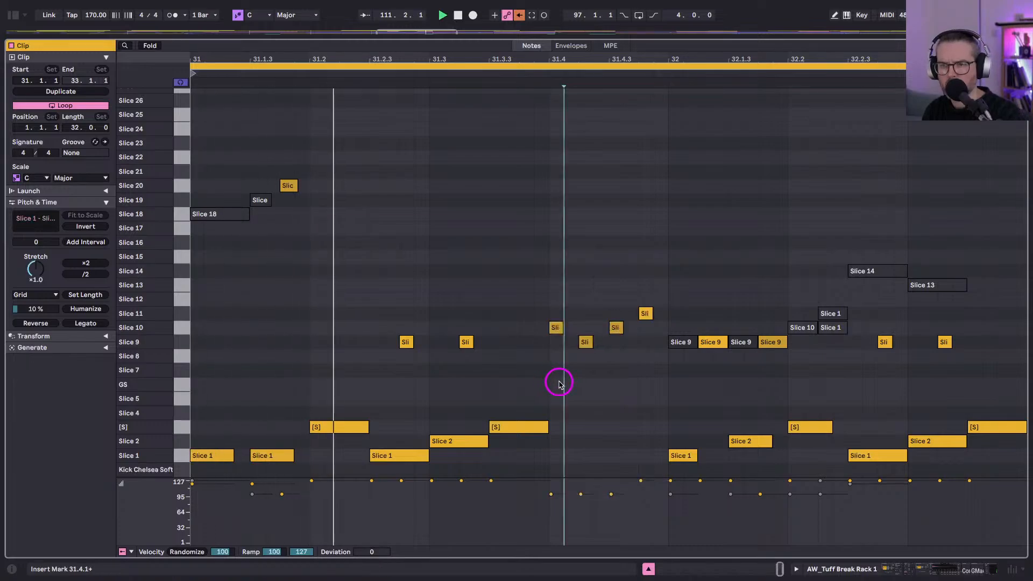
pyautogui.click(557, 329)
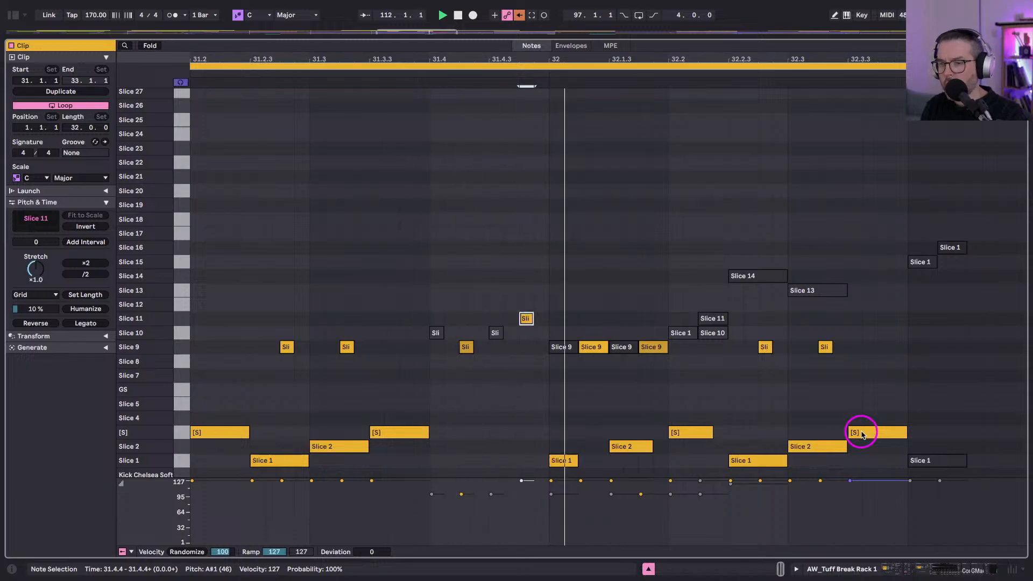
# Duplicate the [S] note at 32.3.3 to 32.4.1, shorten the original and lengthen the copy, and return to the arrangement.
pyautogui.click(862, 434)
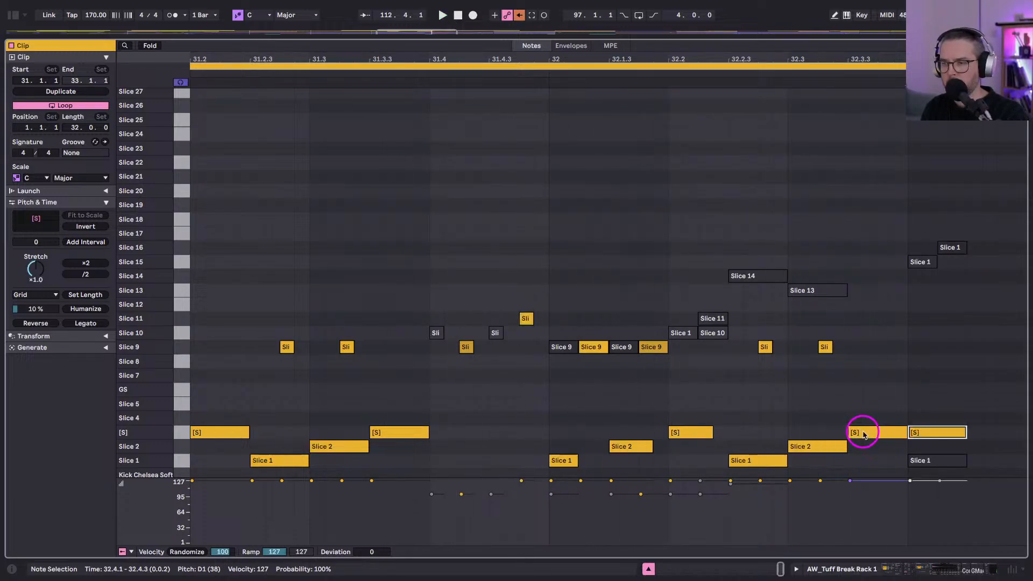
pyautogui.hotkey('ctrl', 'z')
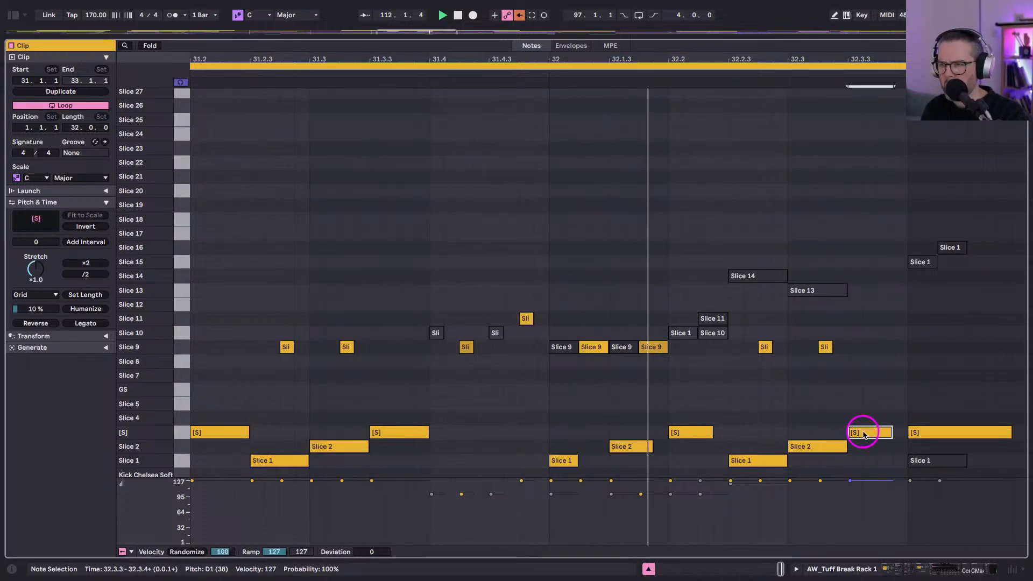
pyautogui.hotkey('shift', 'Tab')
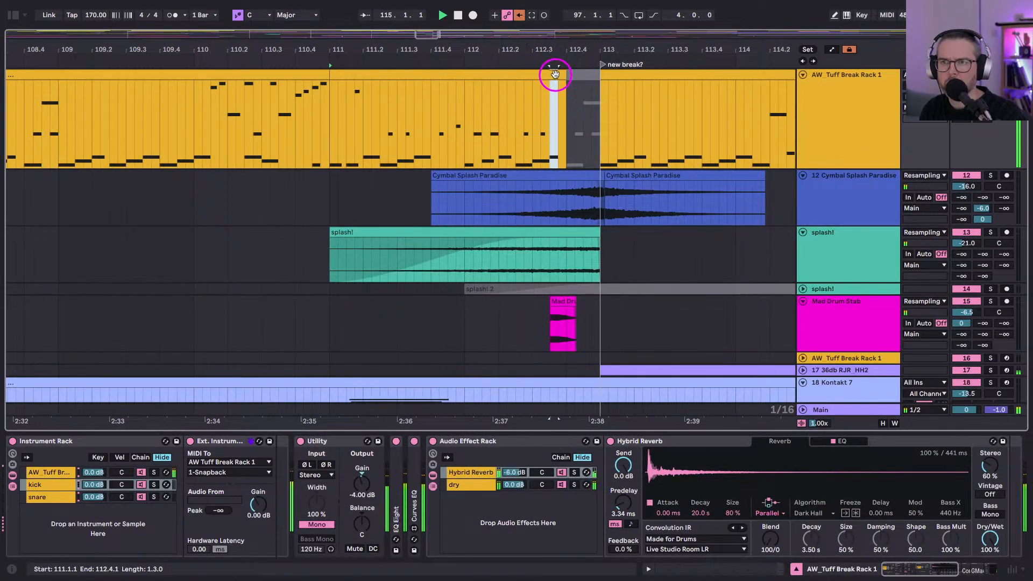
# Extend the active AW_Tuff Break Rack 1 clip before the new break to 112.4.3, and replay from bar 111.
pyautogui.click(555, 75)
pyautogui.click(480, 122)
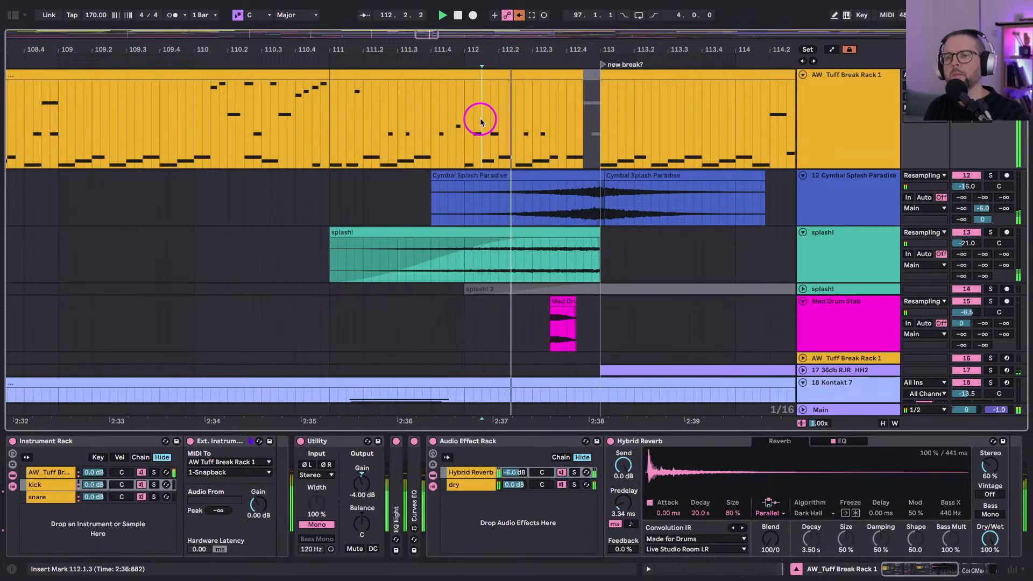
pyautogui.click(332, 122)
# Shorten the Mad Drum Stab clip before the new break to end at 112.4.1, and replay the transition from bar 111.
pyautogui.moveTo(568, 297); pyautogui.dragTo(585, 298)
pyautogui.hotkey('ctrl', 'z')
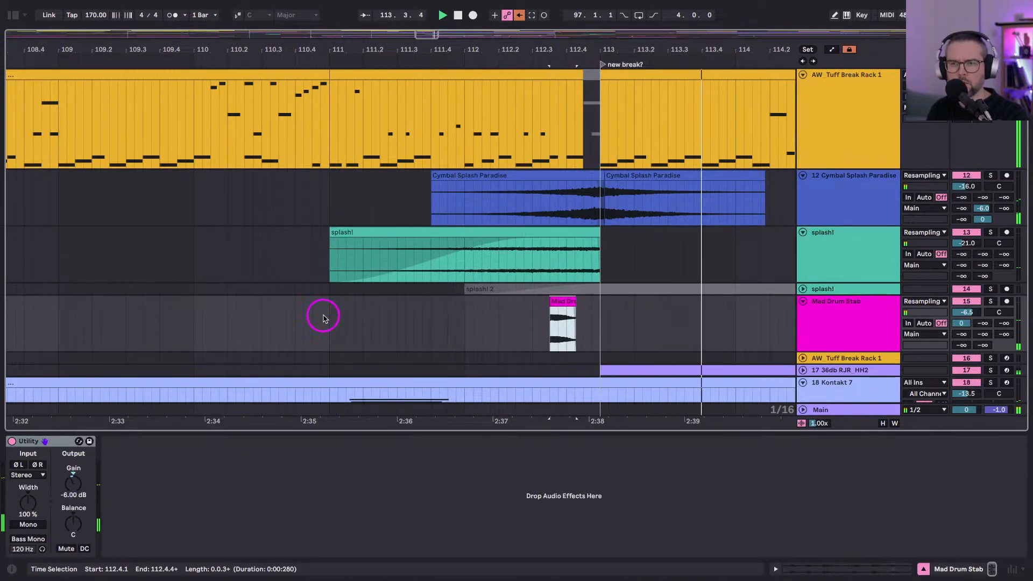
pyautogui.click(329, 317)
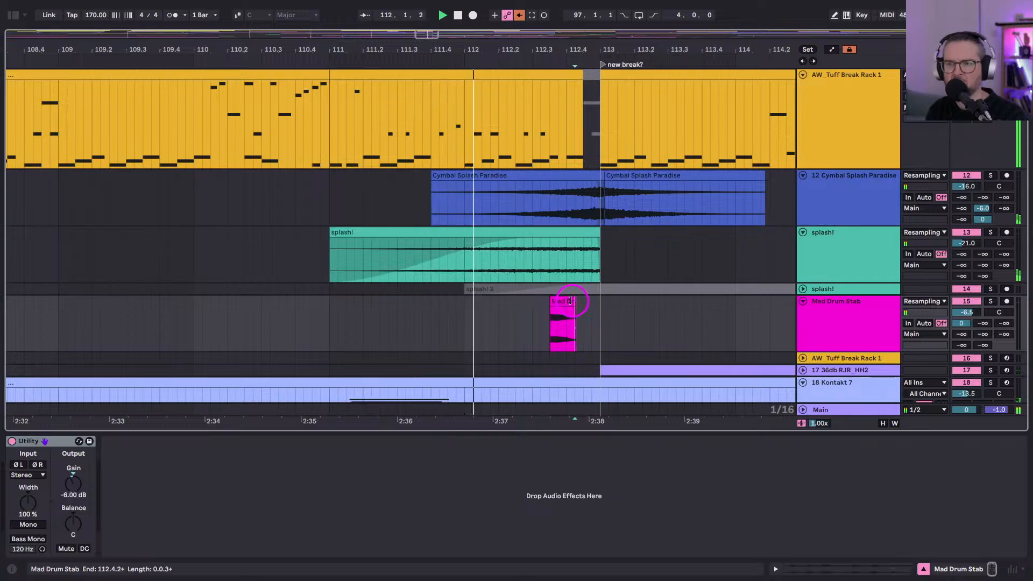
pyautogui.moveTo(566, 323); pyautogui.dragTo(550, 322)
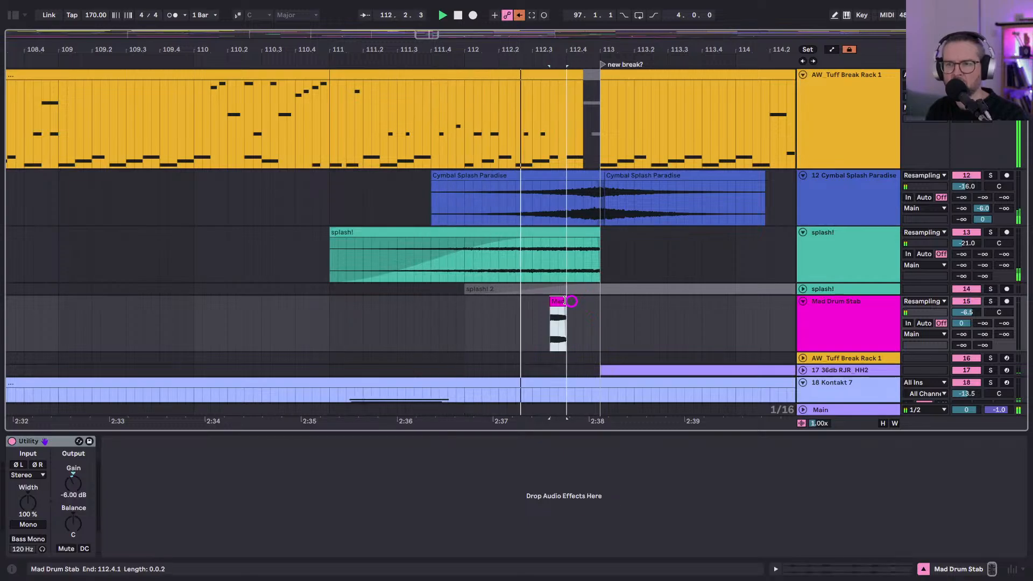
pyautogui.click(325, 323)
pyautogui.hscroll(5, 526, 175)
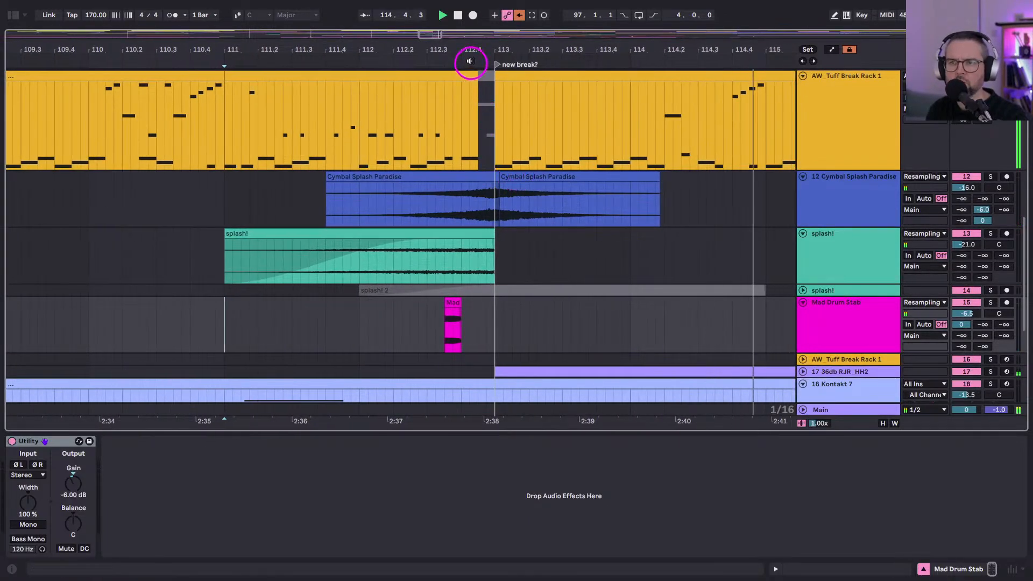
# Copy the AW_Tuff Break Rack 1 clip spanning 111.1.1 to 112.4.3 to 125.1.1 on the same track.
pyautogui.moveTo(463, 48); pyautogui.dragTo(497, 69)
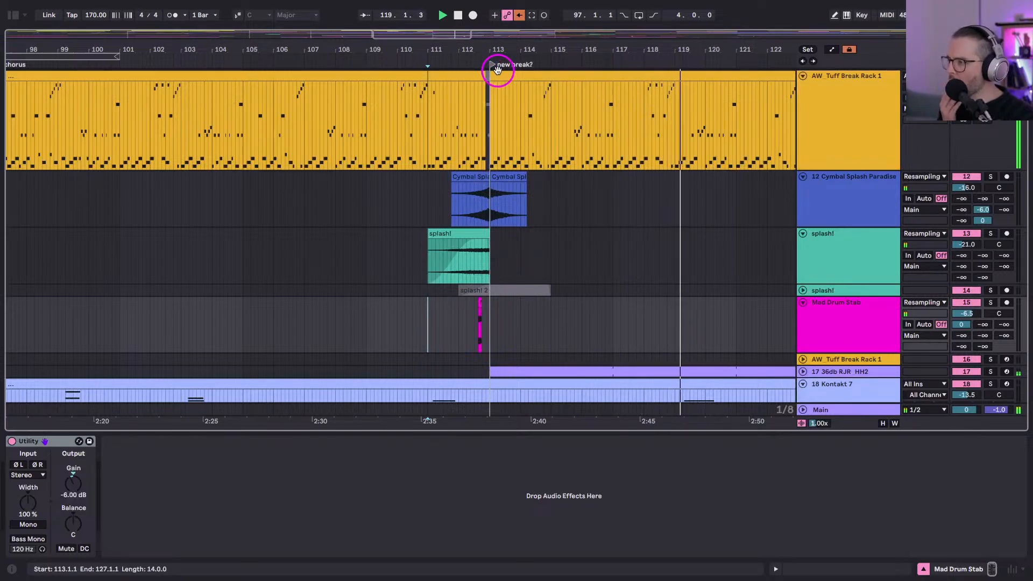
pyautogui.hscroll(5, 461, 178)
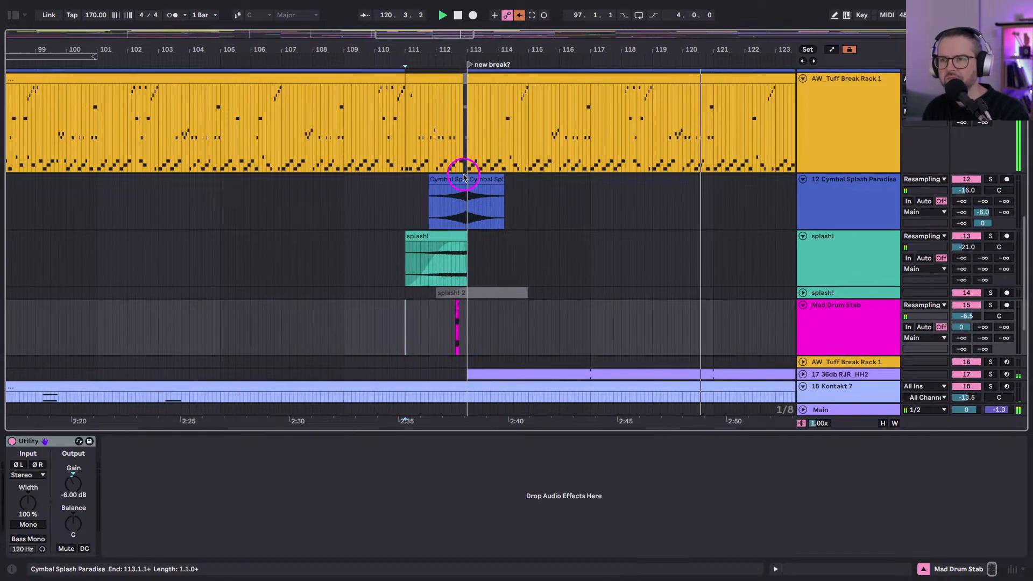
pyautogui.scroll(1, 462, 183)
pyautogui.hscroll(2, 463, 192)
pyautogui.scroll(1, 462, 192)
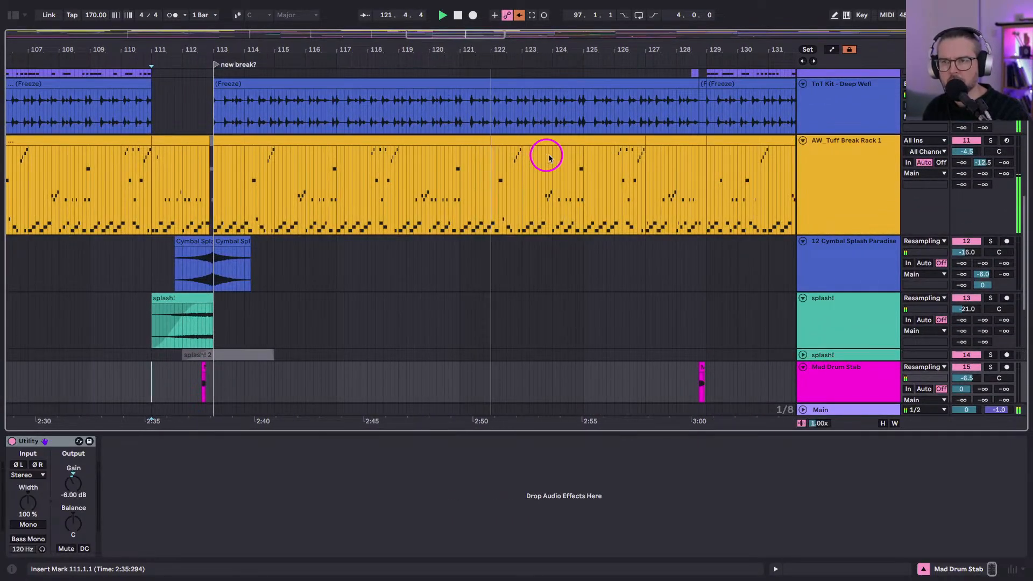
pyautogui.click(158, 141)
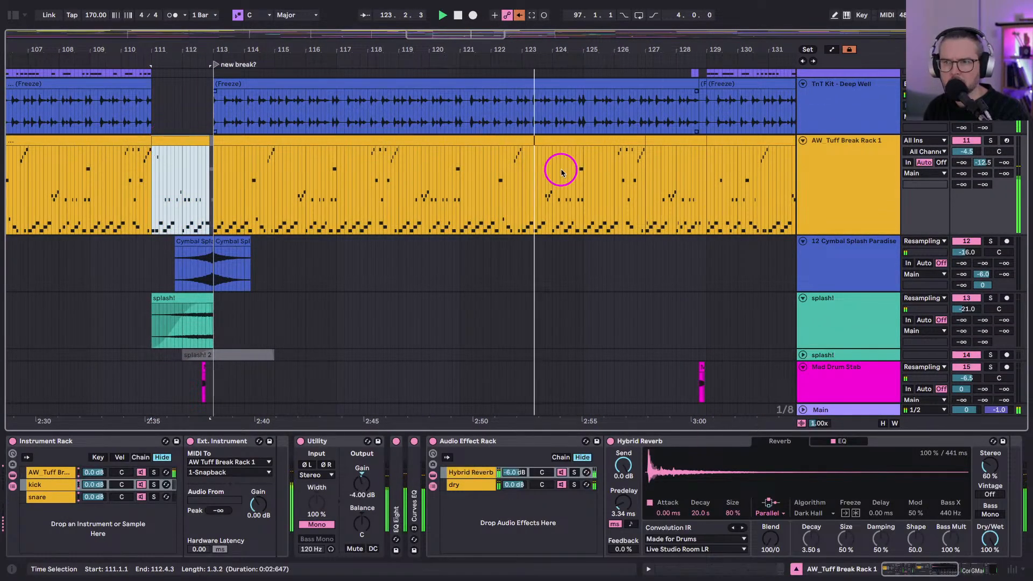
pyautogui.click(583, 187)
pyautogui.moveTo(583, 188); pyautogui.dragTo(641, 188)
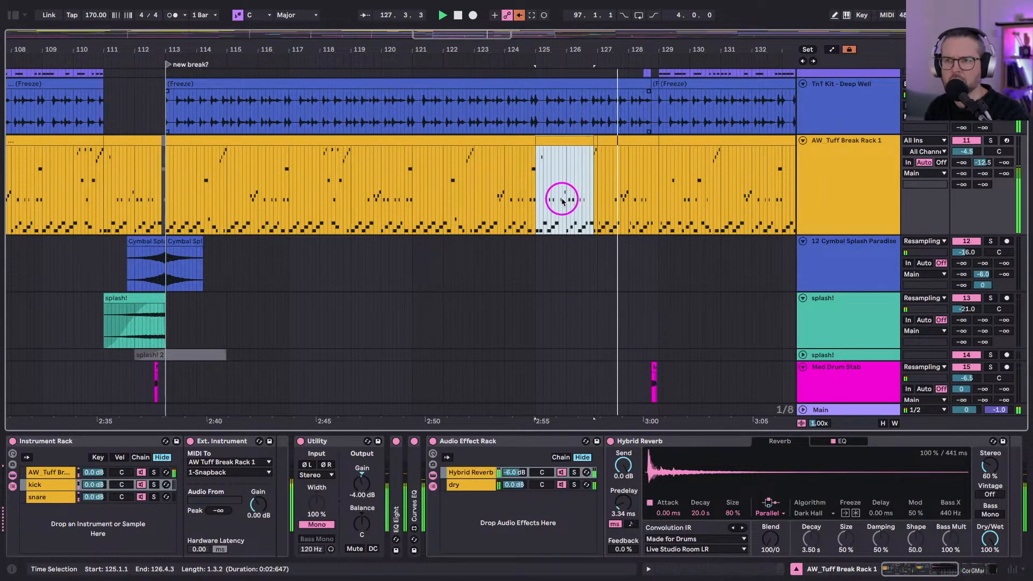
# Delete the freeze tail at 128.4.1 on TnT Kit - Deep Well and shorten the Operator 2 bass clip to end there too.
pyautogui.scroll(2, 561, 201)
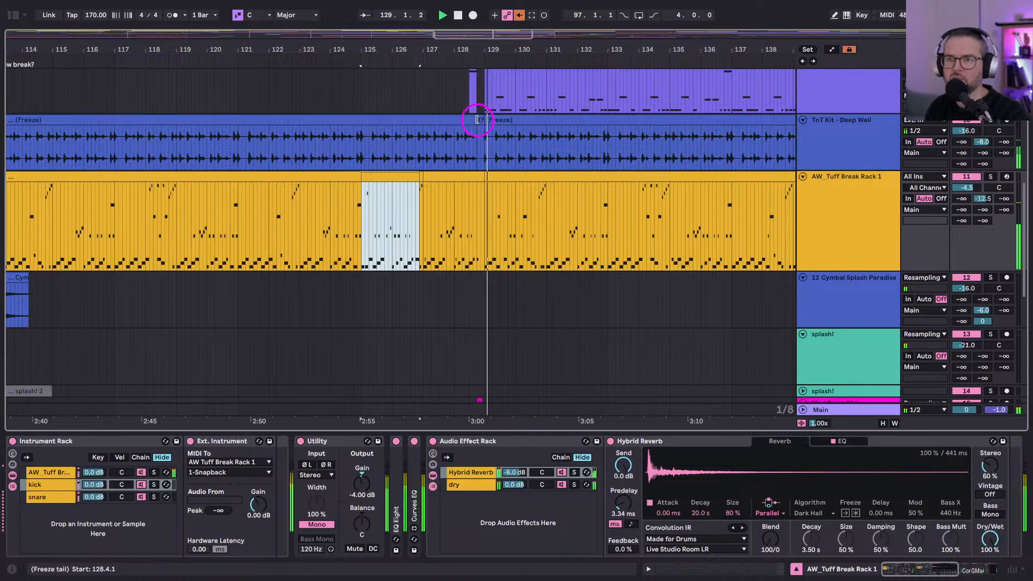
pyautogui.click(482, 144)
pyautogui.scroll(8, 455, 274)
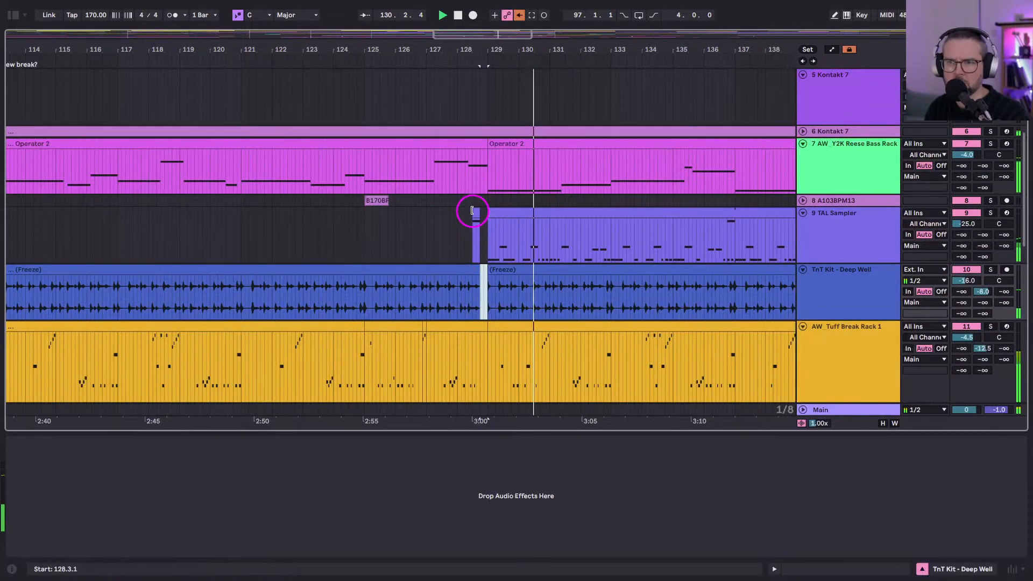
pyautogui.click(475, 237)
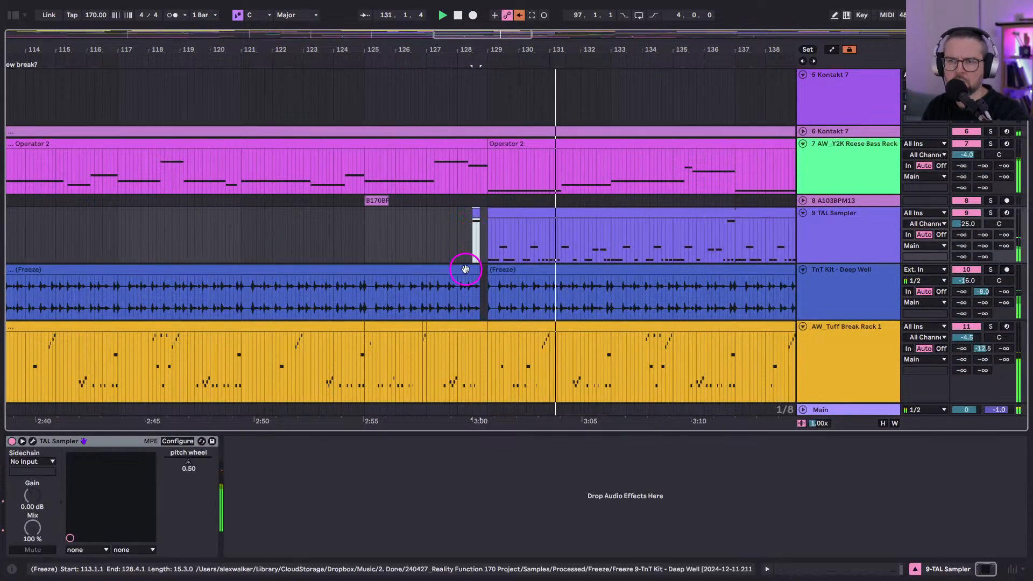
pyautogui.click(480, 145)
pyautogui.click(441, 43)
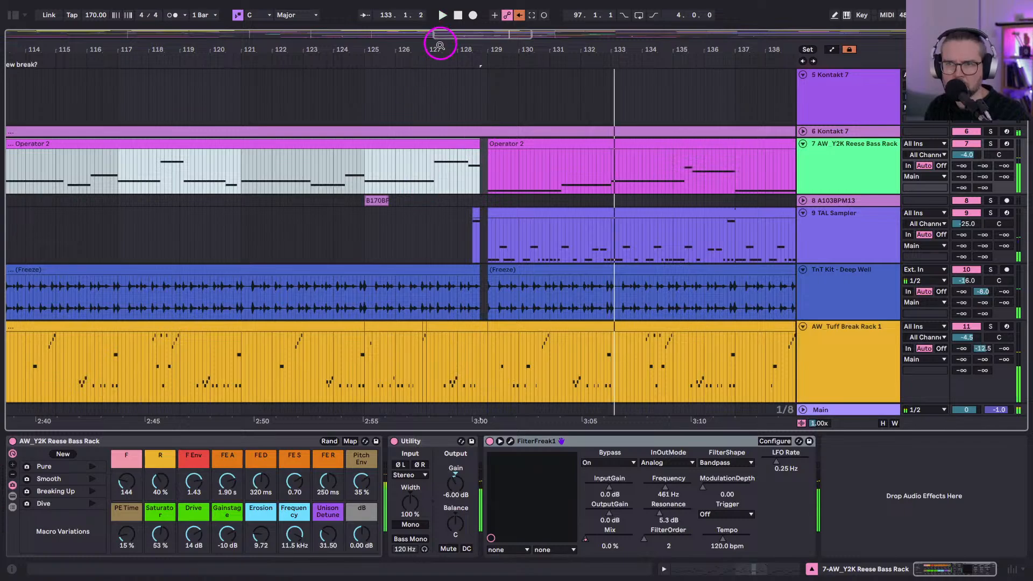
# Open the Operator 2 clip that starts at bar 113 and extend its first F2 note to 35.2.3.
pyautogui.moveTo(428, 47); pyautogui.dragTo(427, 38)
pyautogui.doubleClick(323, 150)
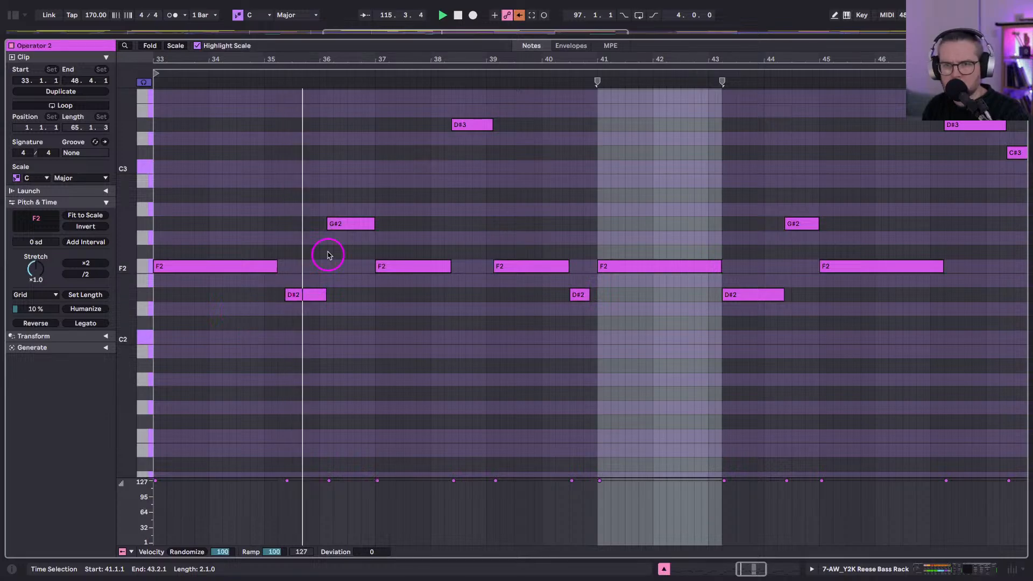
pyautogui.click(270, 268)
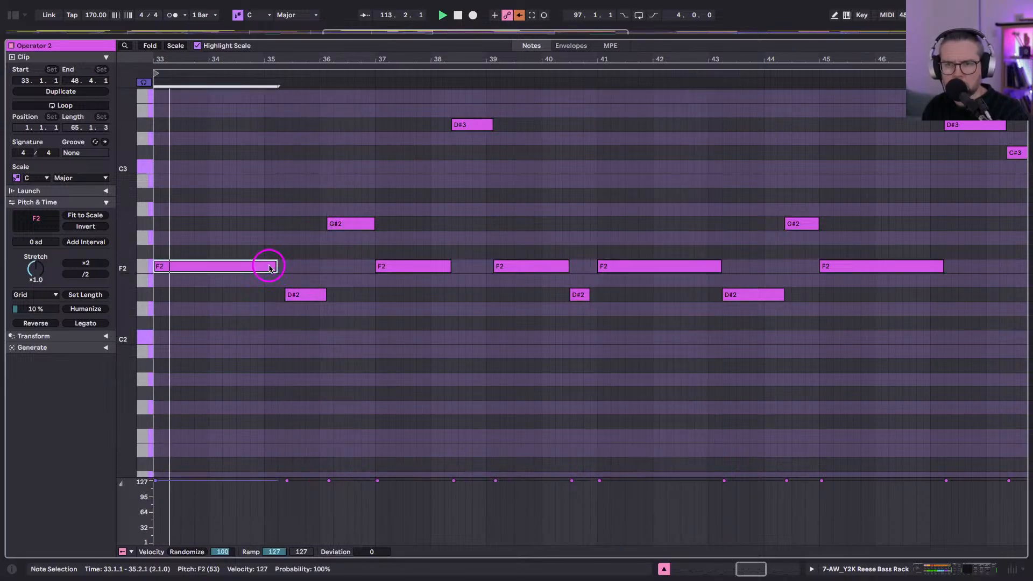
pyautogui.moveTo(270, 268); pyautogui.dragTo(277, 268)
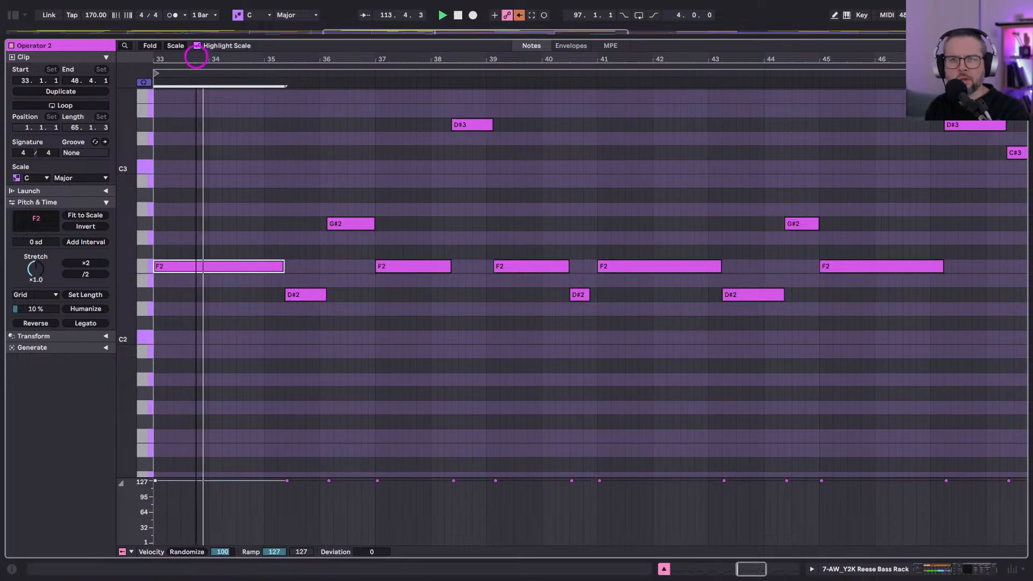
# Remove the short D#2 note at 40.3.1 and lengthen the preceding F2 note to 40.4.3.
pyautogui.scroll(3, 272, 243)
pyautogui.hscroll(-3, 272, 243)
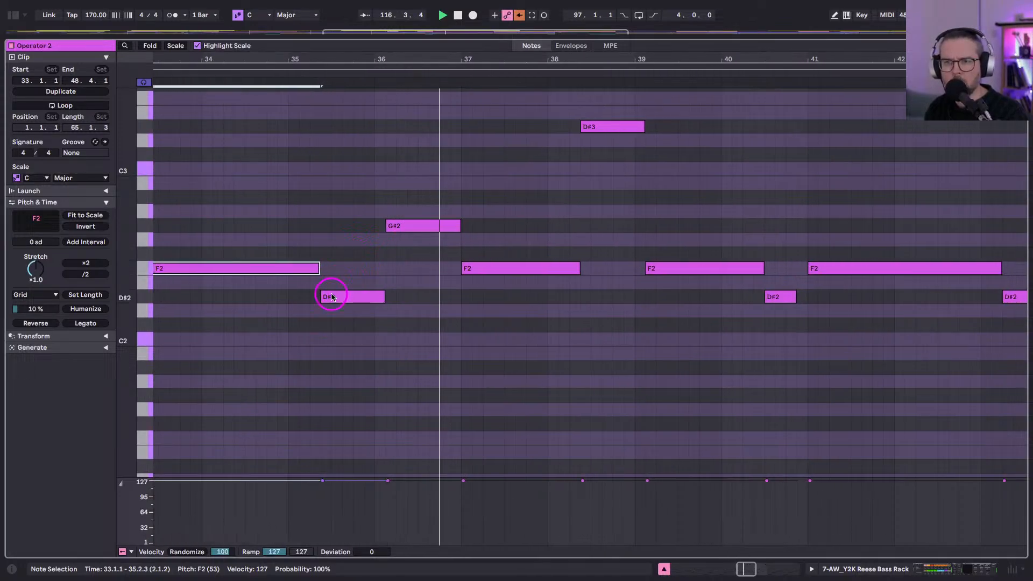
pyautogui.scroll(2, 613, 176)
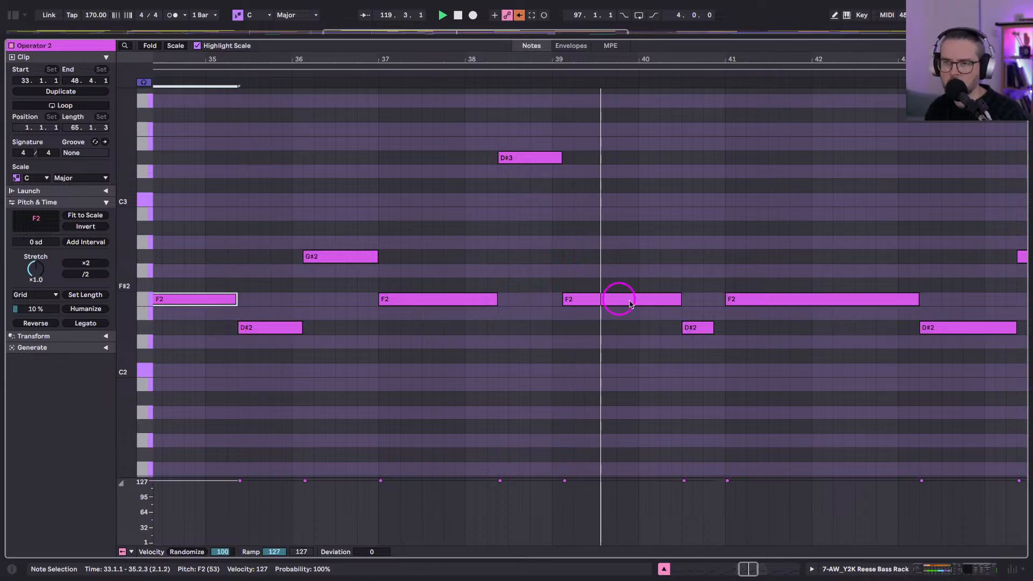
pyautogui.scroll(1, 695, 339)
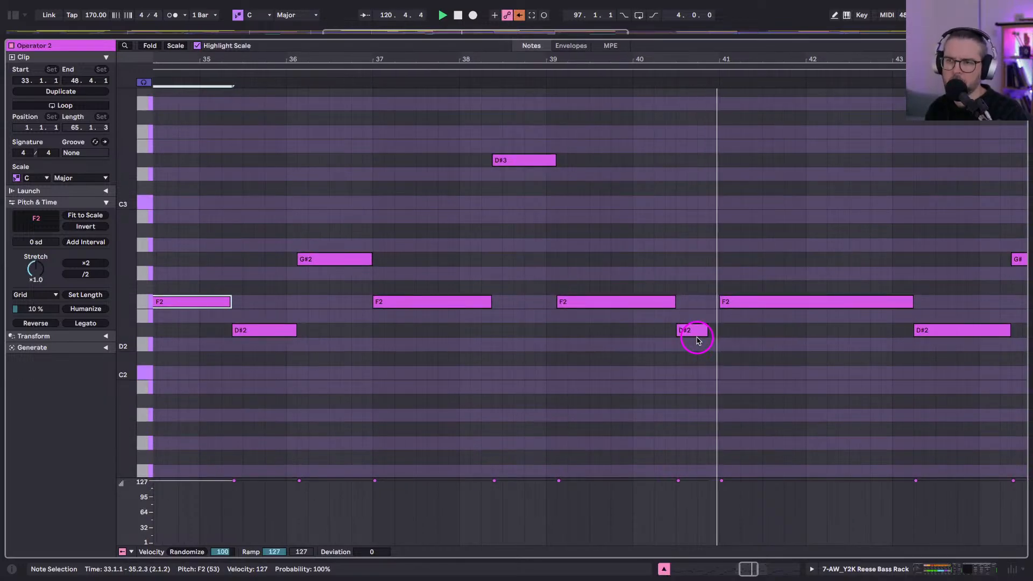
pyautogui.click(694, 335)
pyautogui.hotkey('shift', 'Right')
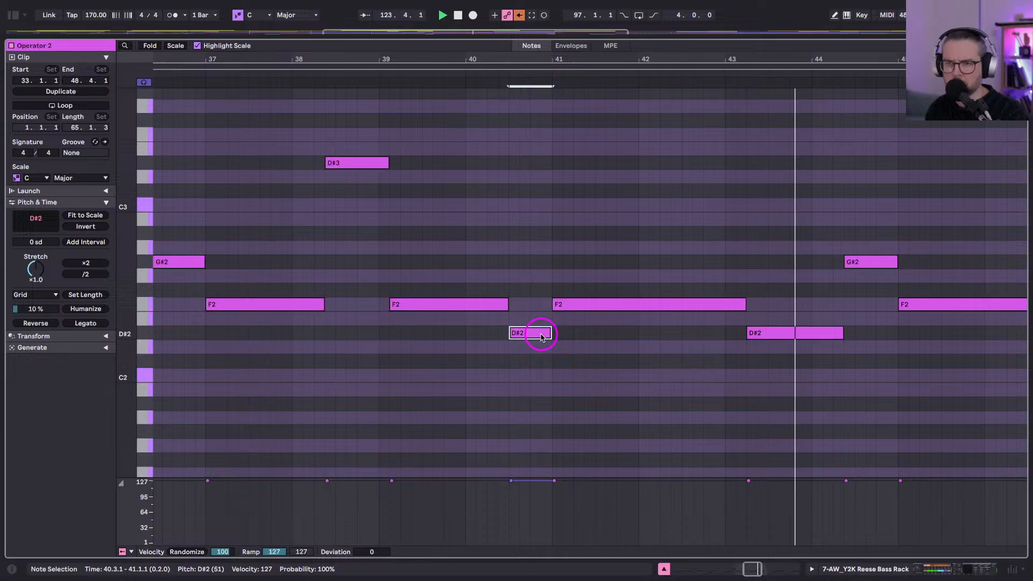
pyautogui.press('Up')
pyautogui.press('Up')
pyautogui.press('Up')
pyautogui.press('Down')
pyautogui.moveTo(508, 305); pyautogui.dragTo(541, 306)
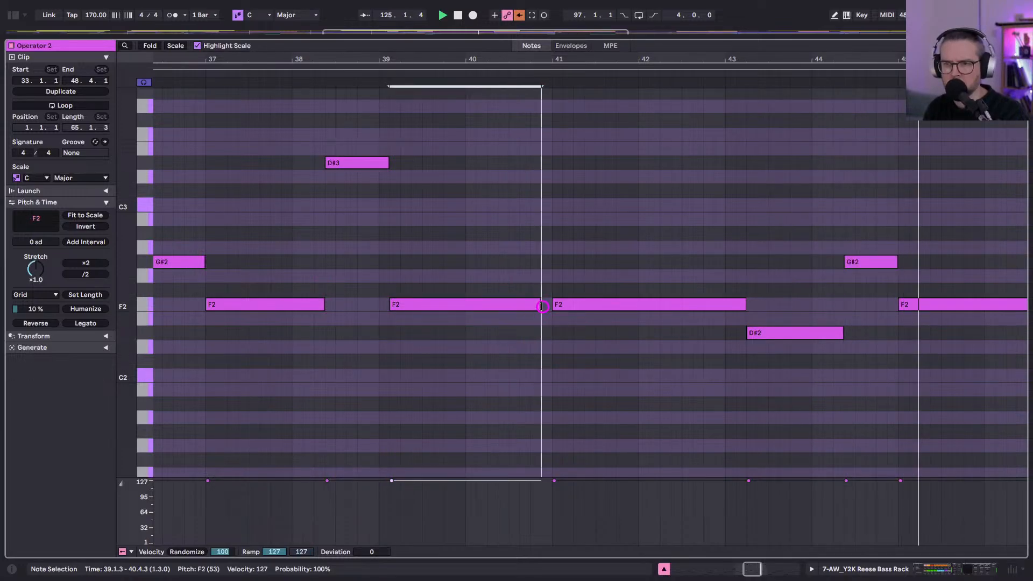
# Replay the arrangement from bar 113 and return to the Operator 2 clip's notes.
pyautogui.press('Tab')
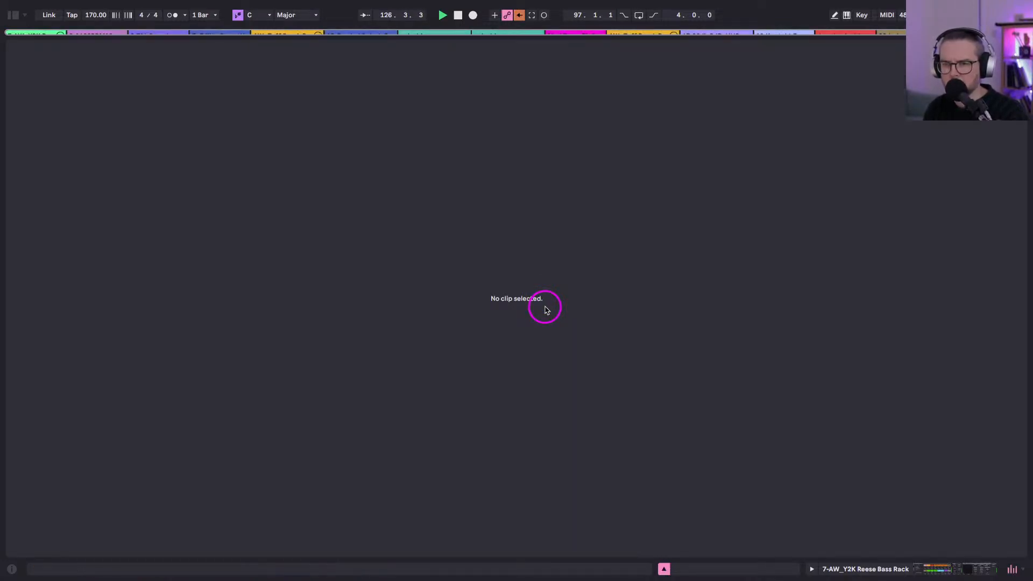
pyautogui.hotkey('shift', 'Tab')
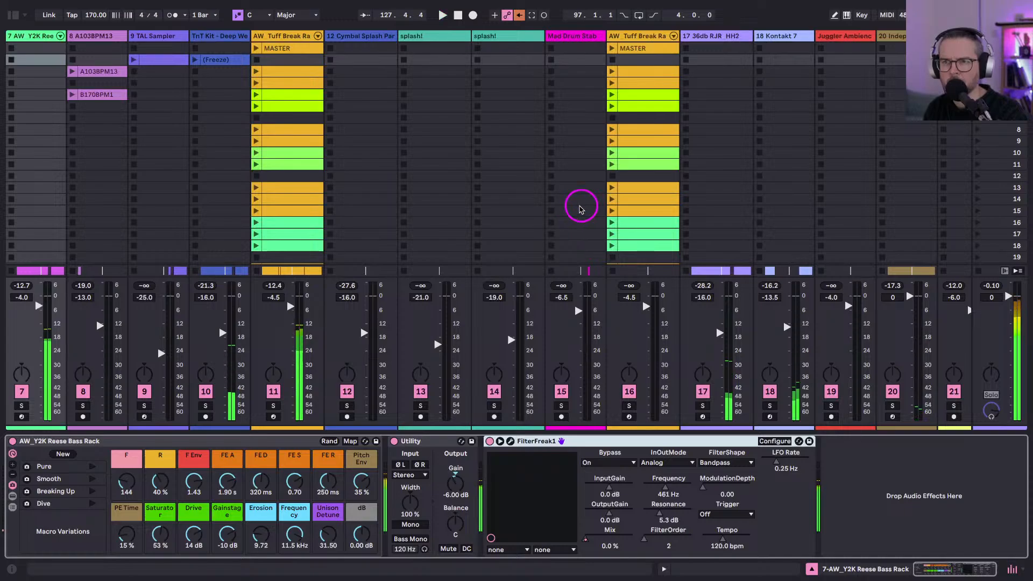
pyautogui.press('Tab')
pyautogui.click(434, 73)
pyautogui.press('Tab')
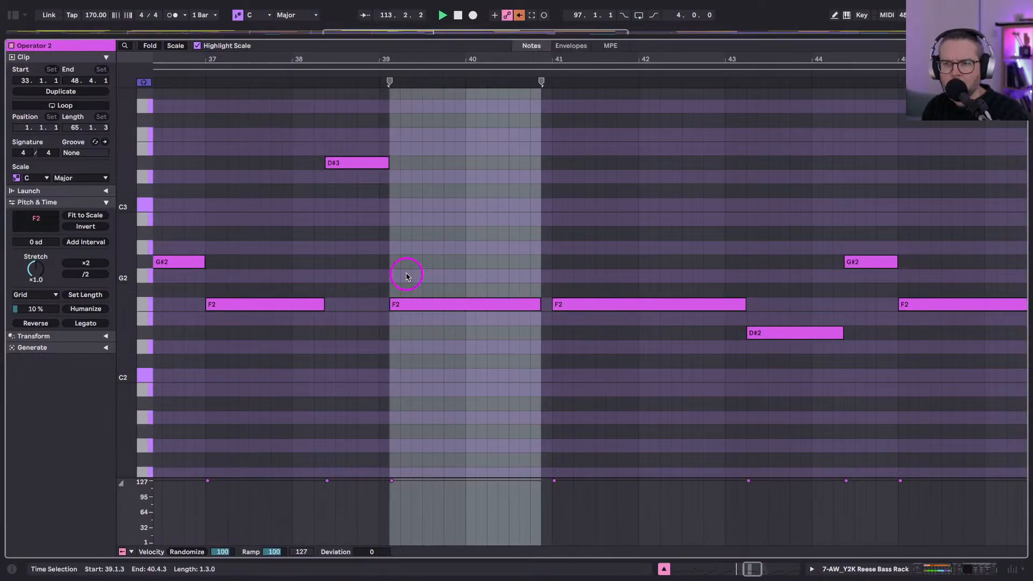
# Lengthen the F2 note at 39.1.3 slightly so it ends at 40.4.4.
pyautogui.press('b')
pyautogui.hscroll(-3, 470, 284)
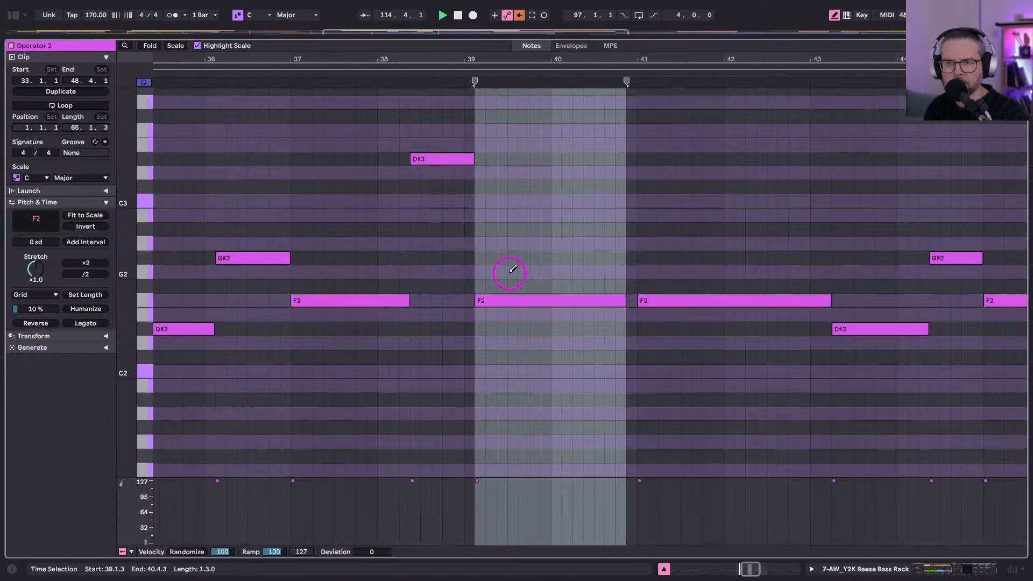
pyautogui.press('b')
pyautogui.hscroll(-10, 508, 271)
pyautogui.click(778, 348)
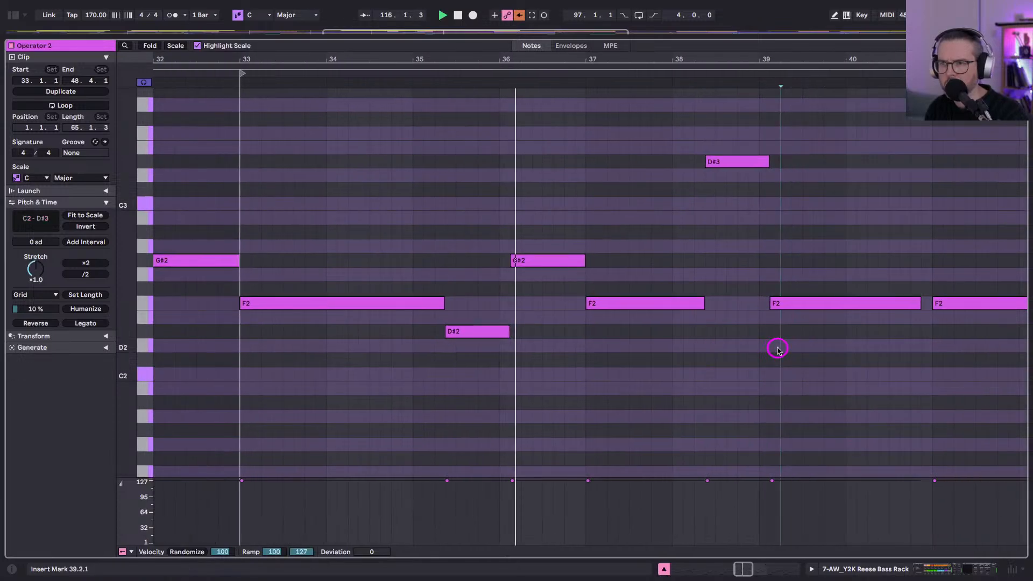
pyautogui.hscroll(3, 787, 303)
pyautogui.click(787, 305)
pyautogui.hotkey('shift', 'Right')
pyautogui.hscroll(6, 786, 302)
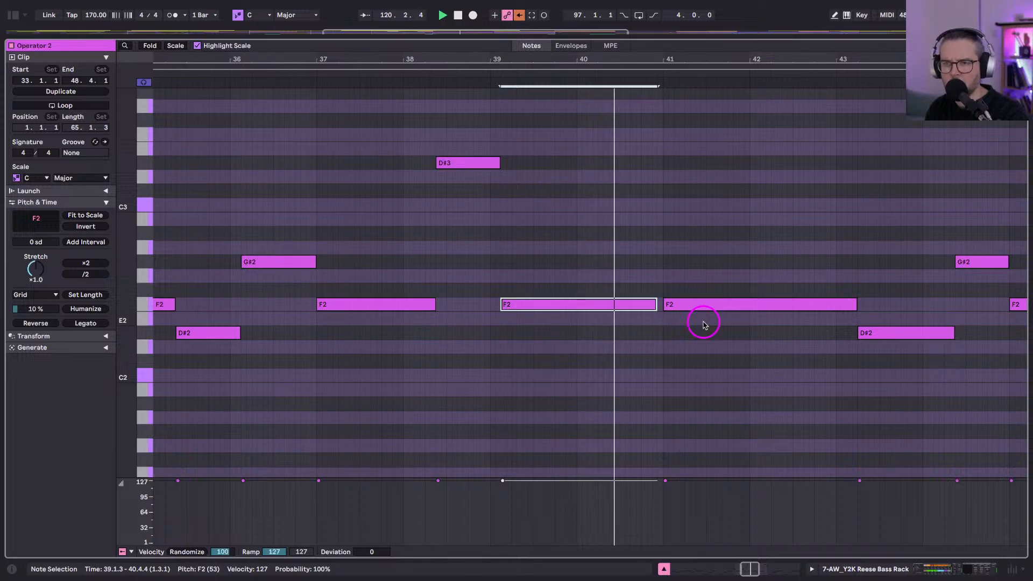
# Raise the C#3 note at 48.2.3 to F3 and replay the end of the clip.
pyautogui.hscroll(6, 667, 323)
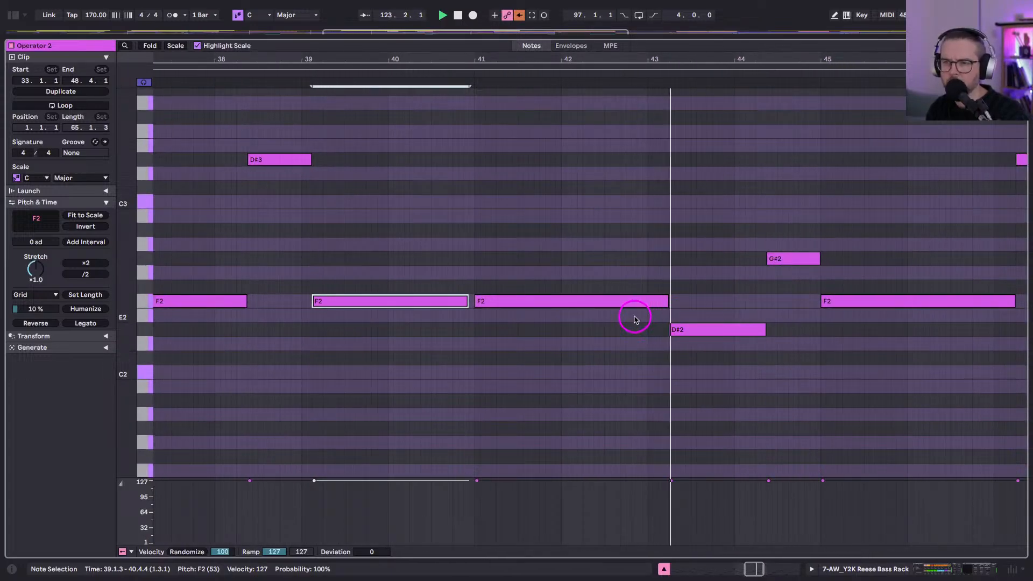
pyautogui.hscroll(5, 750, 312)
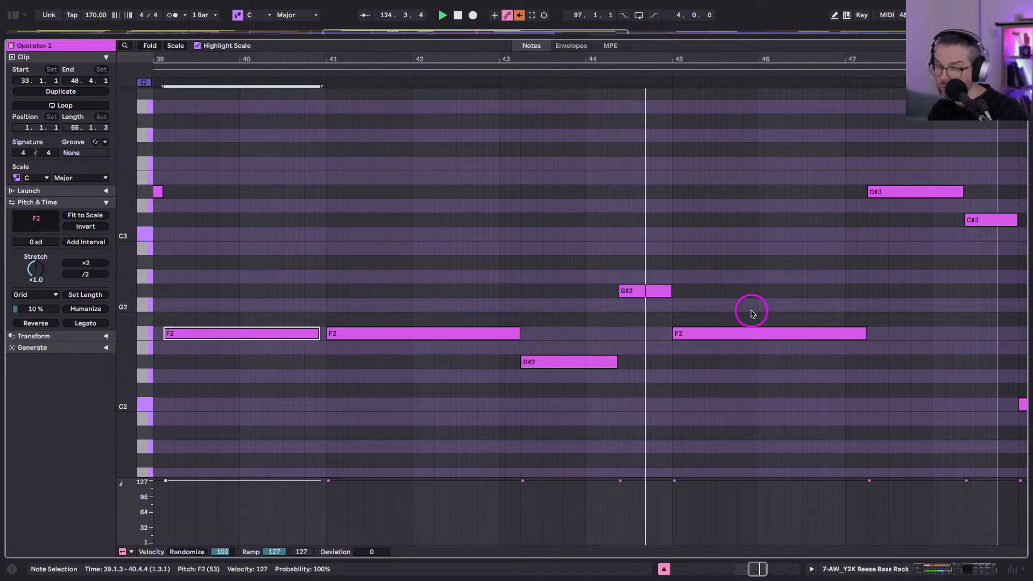
pyautogui.hscroll(4, 816, 247)
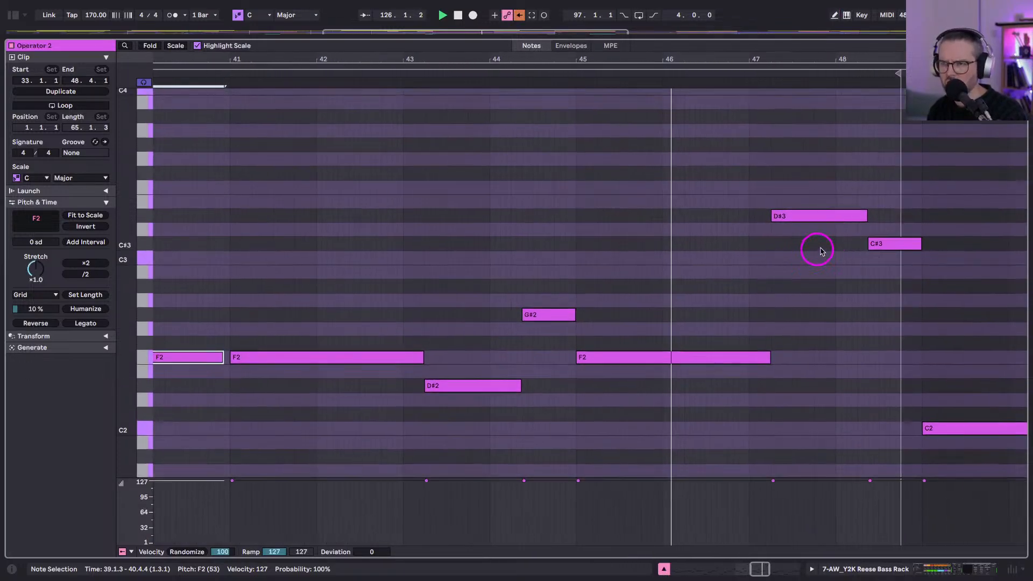
pyautogui.click(880, 244)
pyautogui.press('Up')
pyautogui.press('Up')
pyautogui.press('Up')
pyautogui.press('Up')
pyautogui.press('Up')
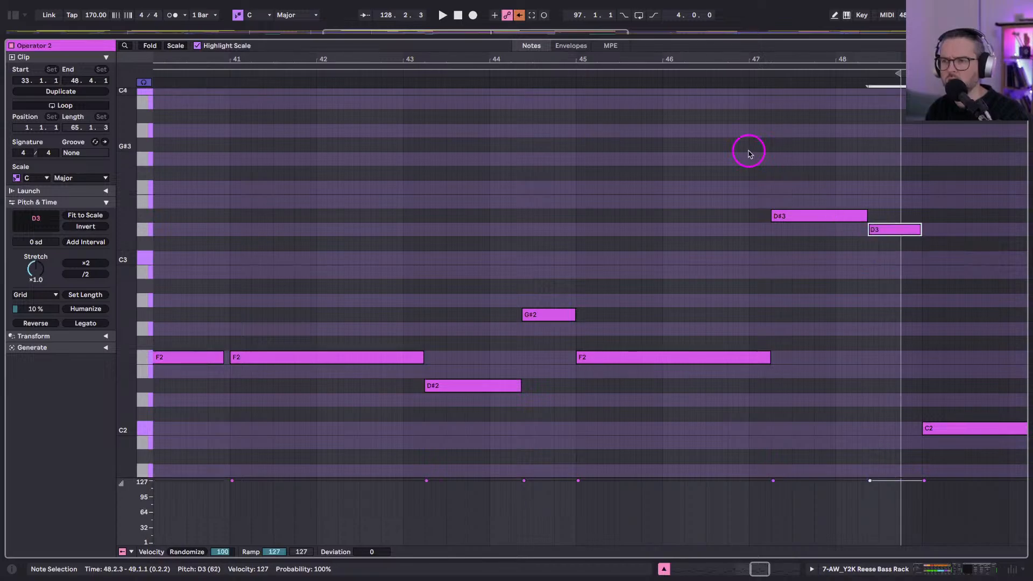
pyautogui.press('Down')
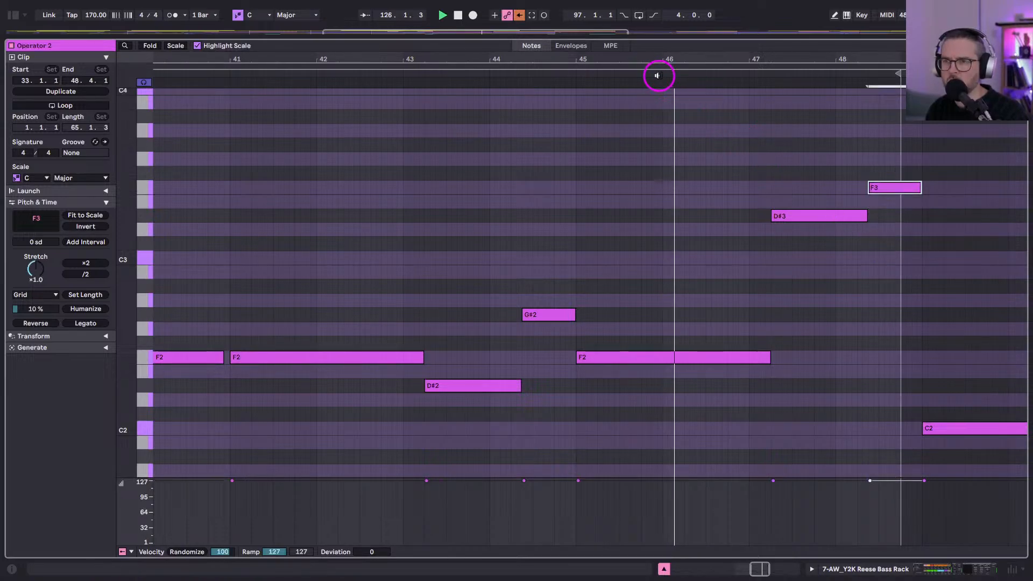
# Shorten the F3 note at 48.2.3 to end at 48.4.1.
pyautogui.press('Left')
pyautogui.hotkey('shift', 'Left')
pyautogui.hotkey('shift', 'Left')
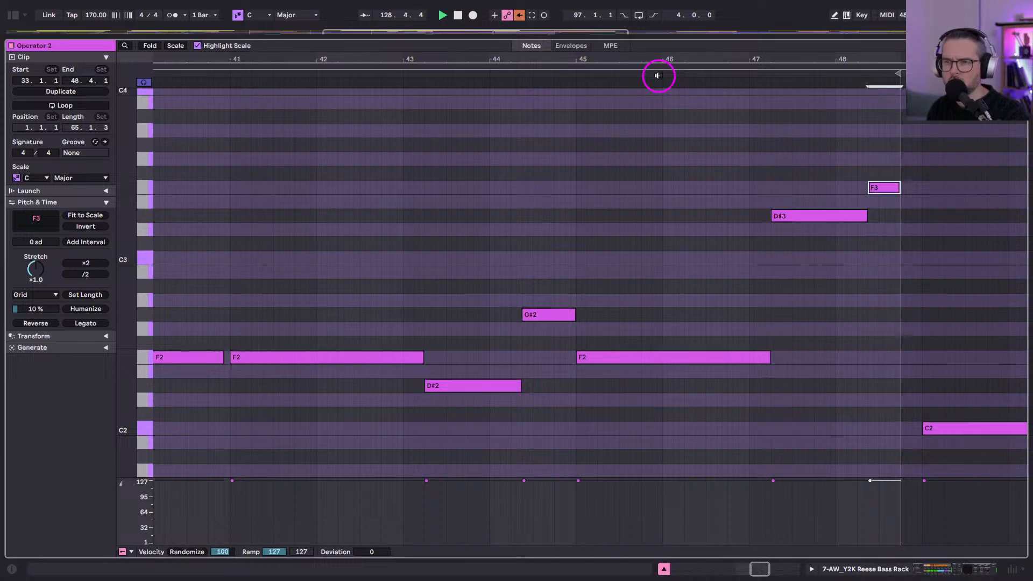
# Return to the arrangement and extend the Operator 2 clip of the new break to 129.1.1.
pyautogui.hotkey('shift', 'Tab')
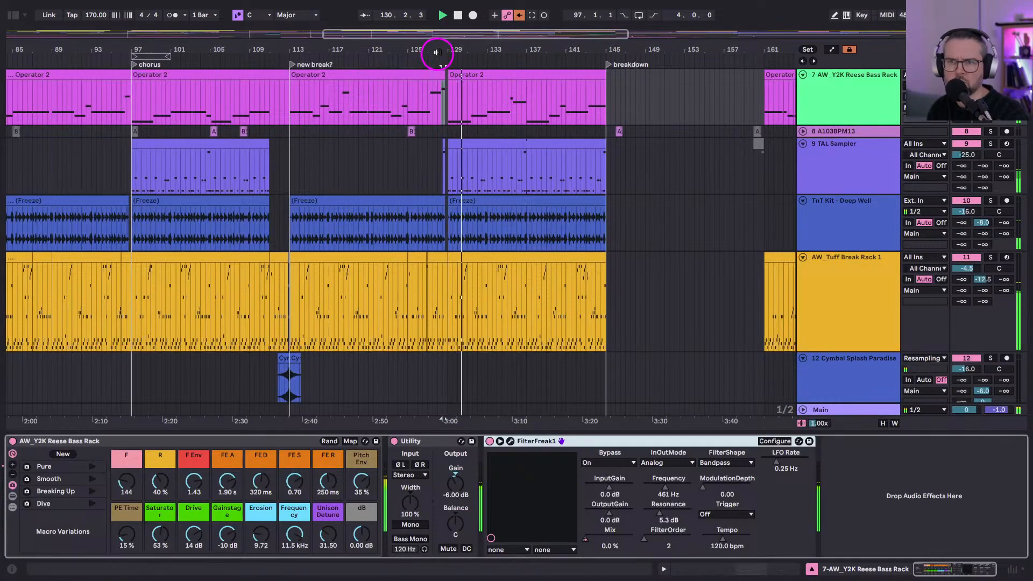
pyautogui.moveTo(438, 46); pyautogui.dragTo(438, 108)
pyautogui.click(484, 77)
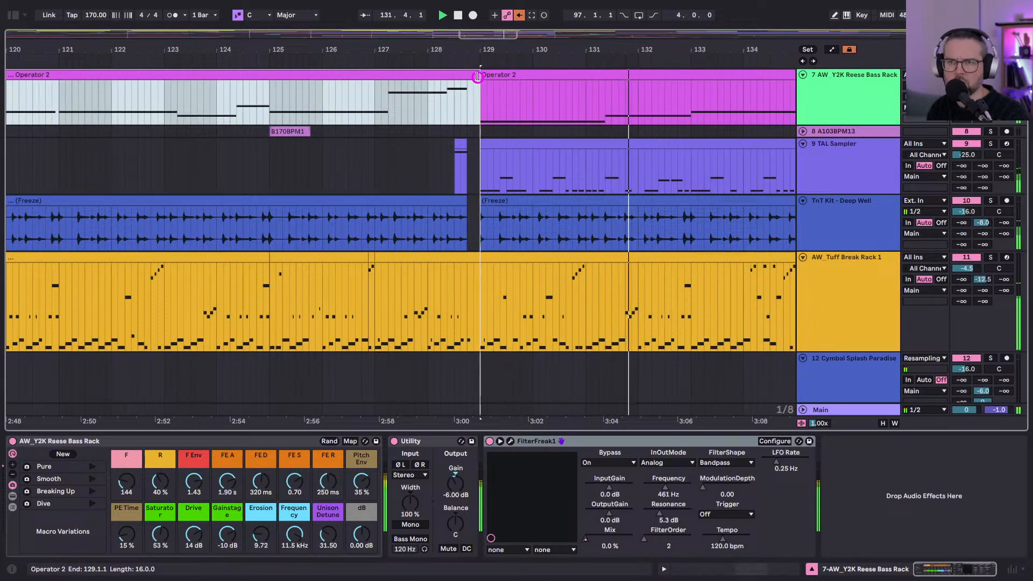
# Set the clip's last F3 note to run from 48.2.4 to 49.1.1, replay the ending and return to the arrangement.
pyautogui.hotkey('shift', 'Tab')
pyautogui.click(1004, 187)
pyautogui.press('space')
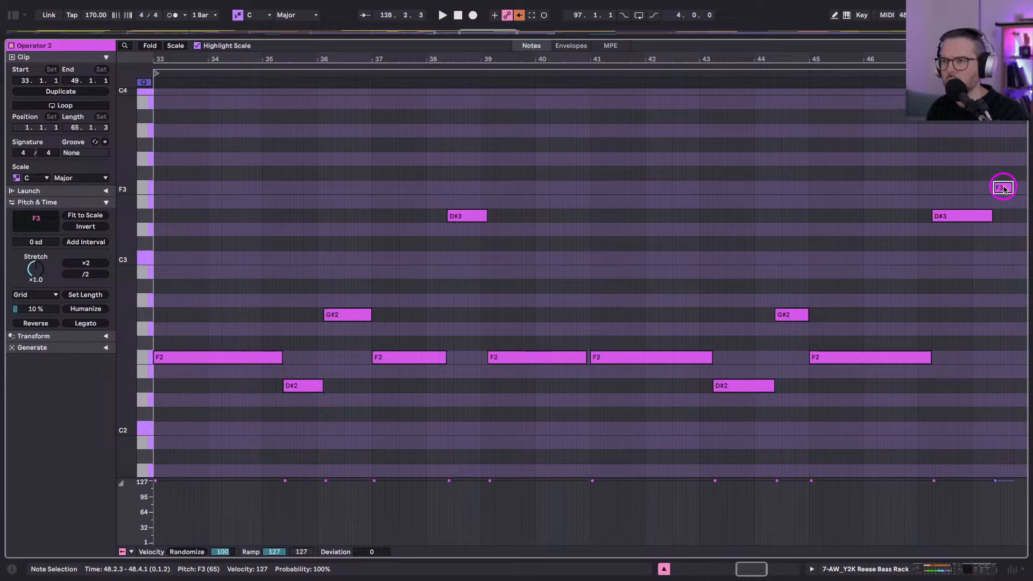
pyautogui.click(890, 72)
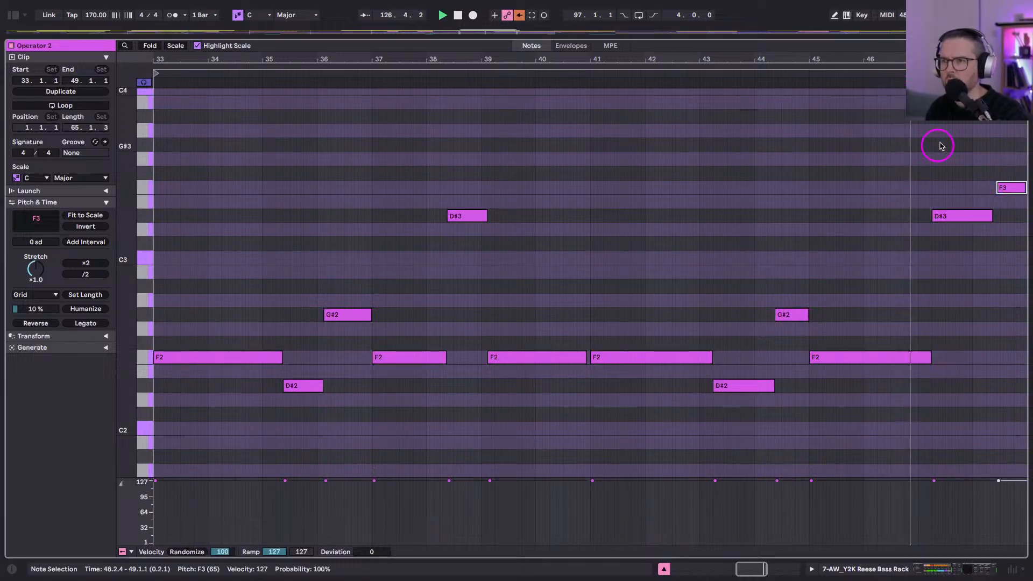
pyautogui.press('+')
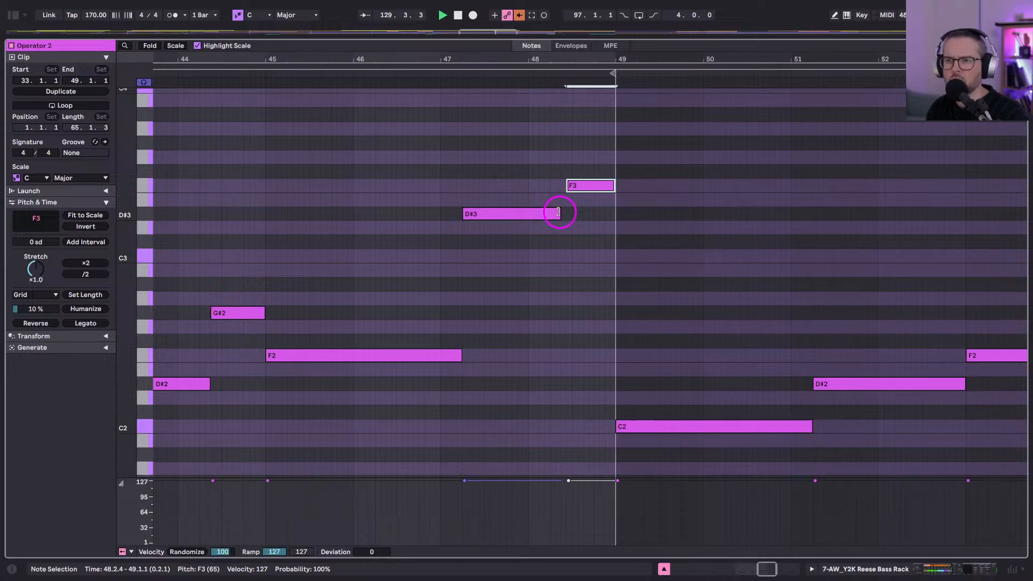
pyautogui.hotkey('shift', 'Tab')
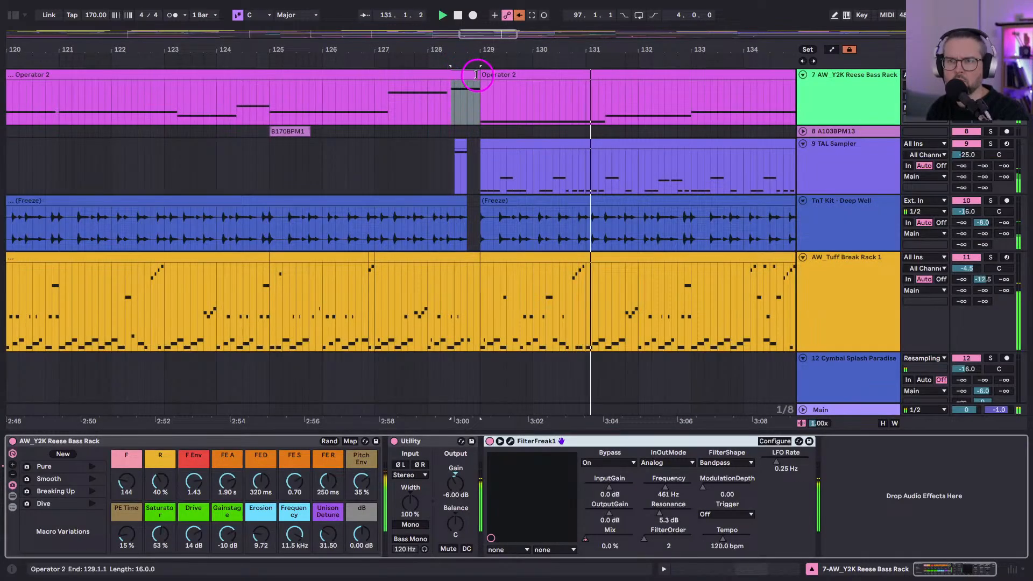
# Shorten the long clip on the 1 Kontakt 7 track to end at 113.1.1 and replay from 109.3.1.
pyautogui.moveTo(458, 47); pyautogui.dragTo(458, 45)
pyautogui.scroll(2, 484, 194)
pyautogui.scroll(6, 483, 195)
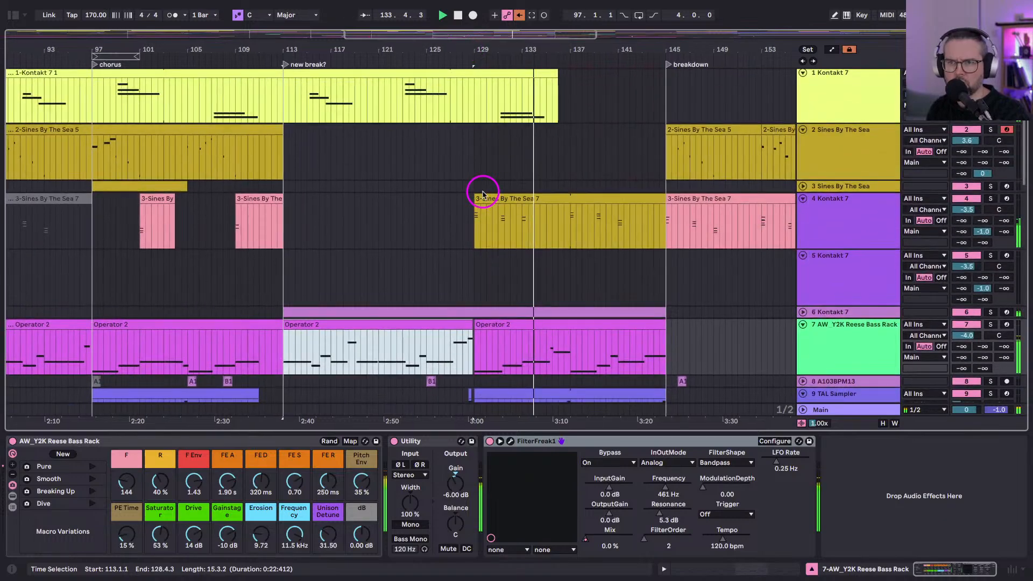
pyautogui.moveTo(556, 81); pyautogui.dragTo(278, 81)
pyautogui.press('space')
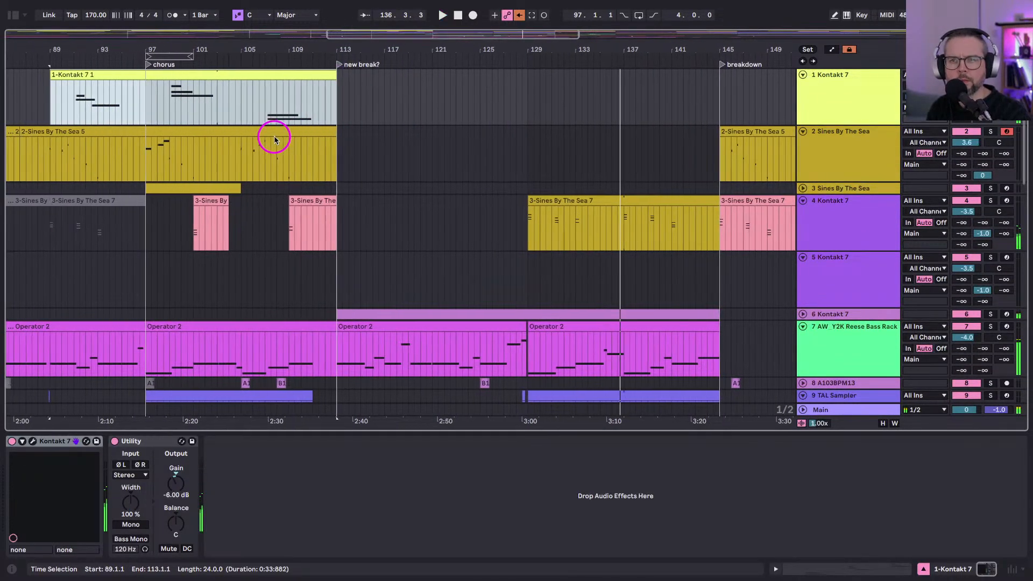
pyautogui.click(295, 98)
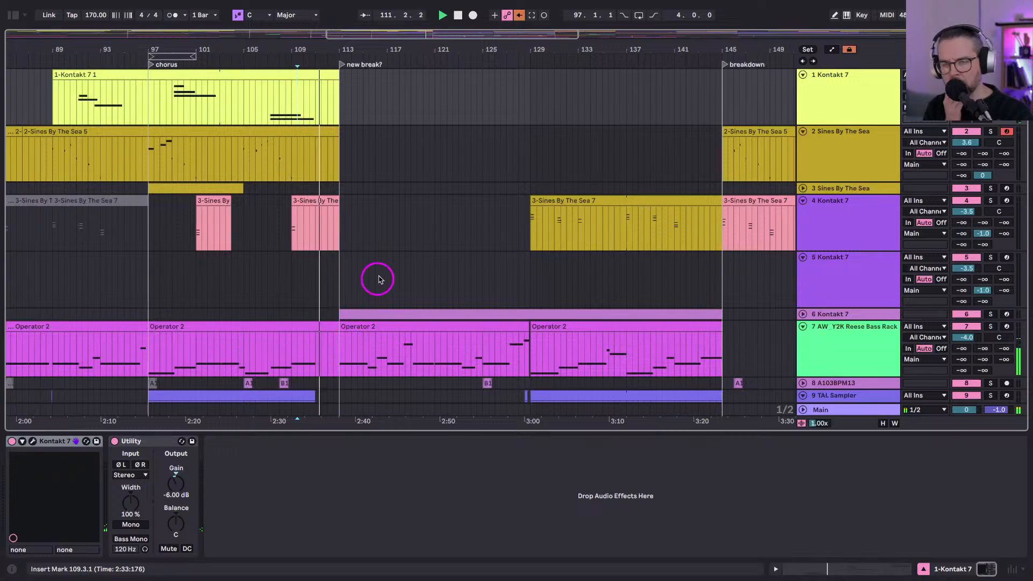
# Unfold the Ghost Ship Stab and X files tracks and inspect the stab at 121.2.1 and the X files devices.
pyautogui.scroll(-5, 380, 278)
pyautogui.scroll(-5, 380, 277)
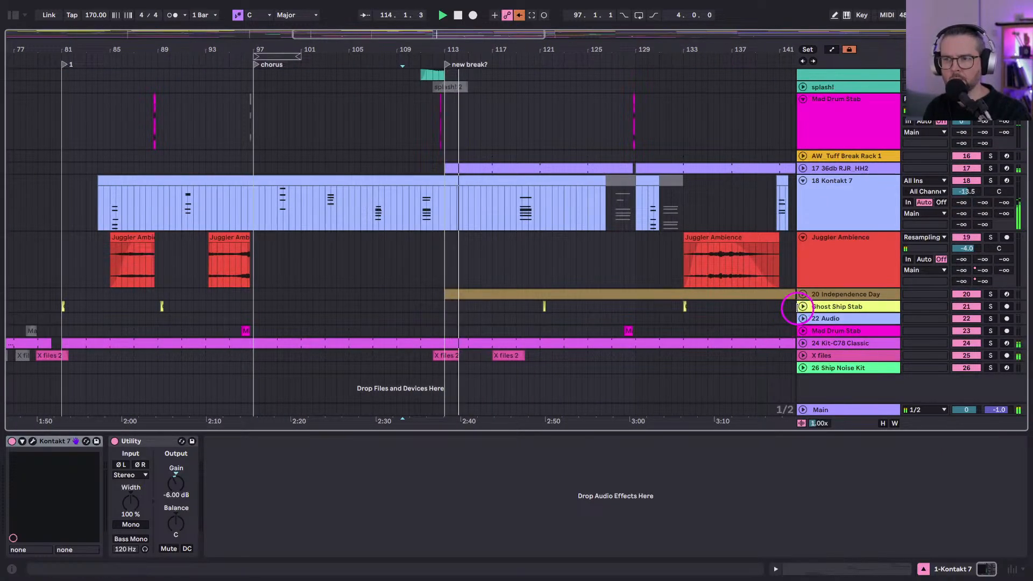
pyautogui.click(802, 306)
pyautogui.click(544, 308)
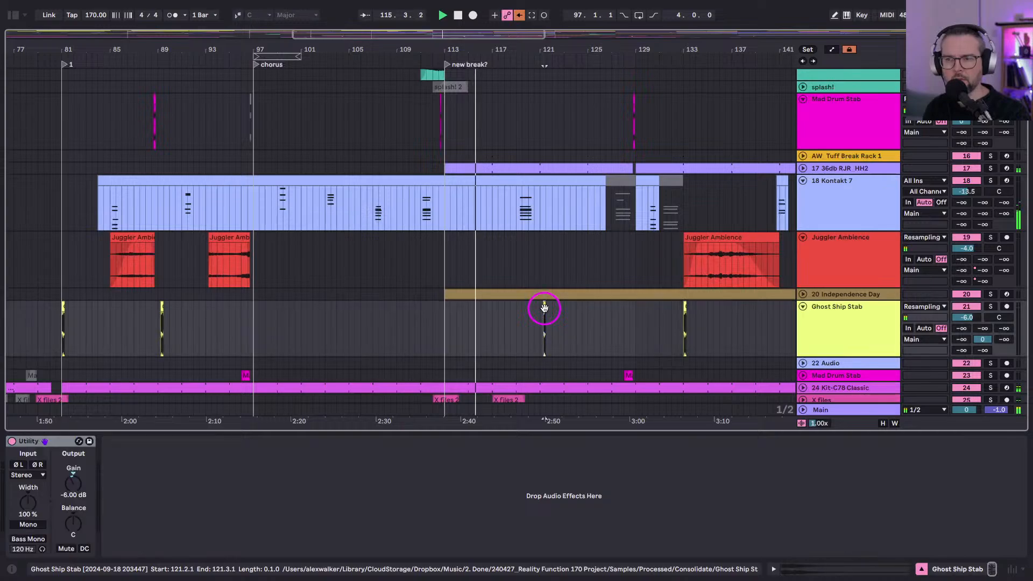
pyautogui.scroll(-2, 656, 350)
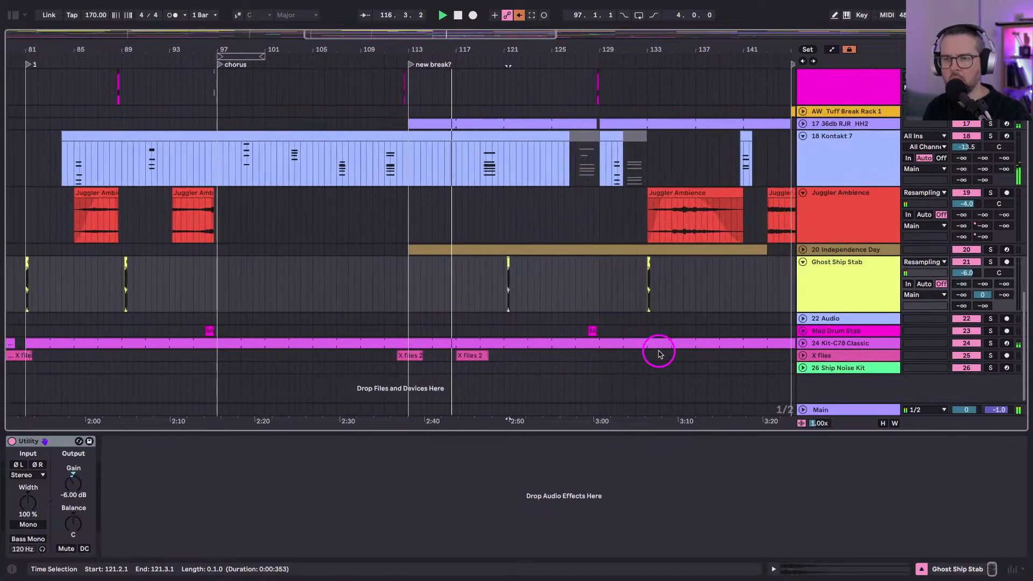
pyautogui.click(802, 356)
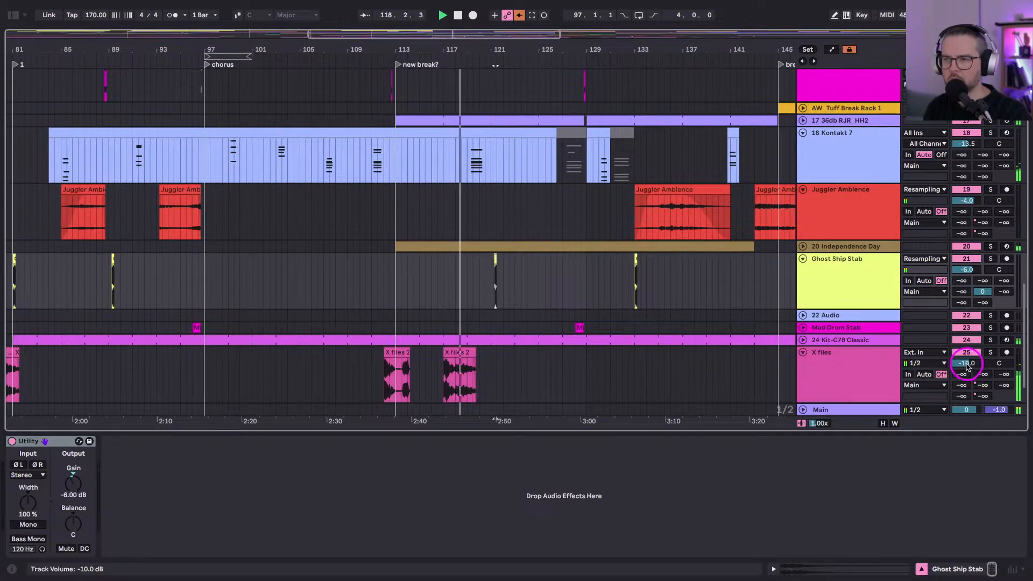
pyautogui.click(853, 369)
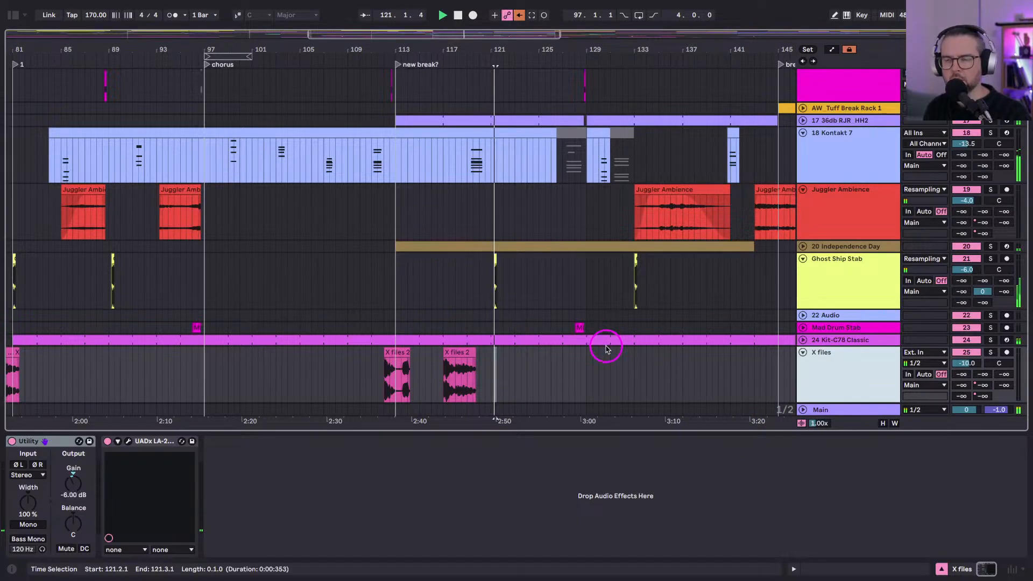
# Shorten the long clip on the 18 Kontakt 7 track to end at bar 119 and delete the muted clip just before bar 129.
pyautogui.scroll(3, 440, 204)
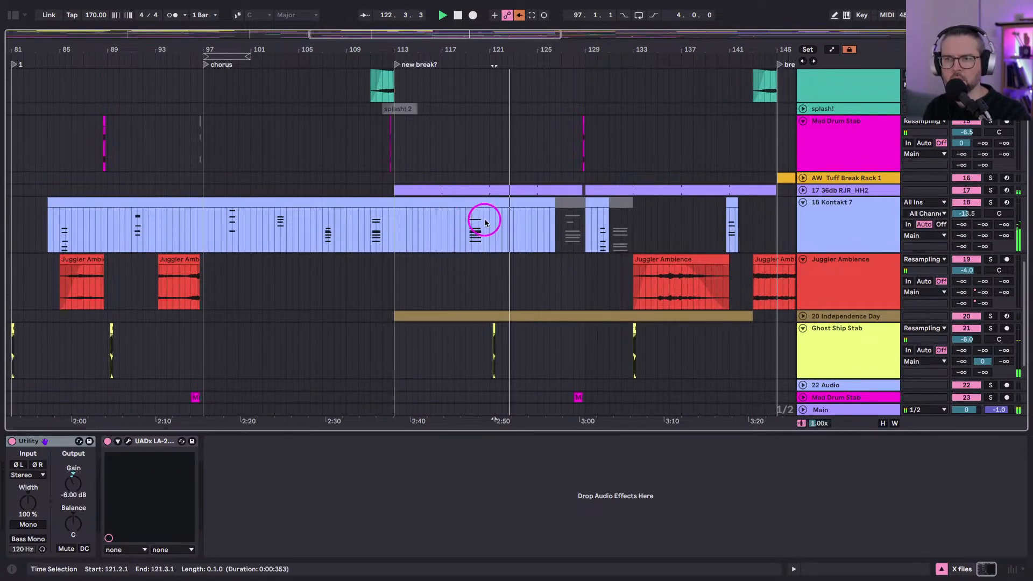
pyautogui.click(550, 203)
pyautogui.moveTo(550, 203); pyautogui.dragTo(466, 204)
pyautogui.click(567, 204)
pyautogui.press('Delete')
# Delete the remaining 18 Kontakt 7 clips of the new break at 129.1.1, 131.1.1 and 140.4.1.
pyautogui.click(592, 210)
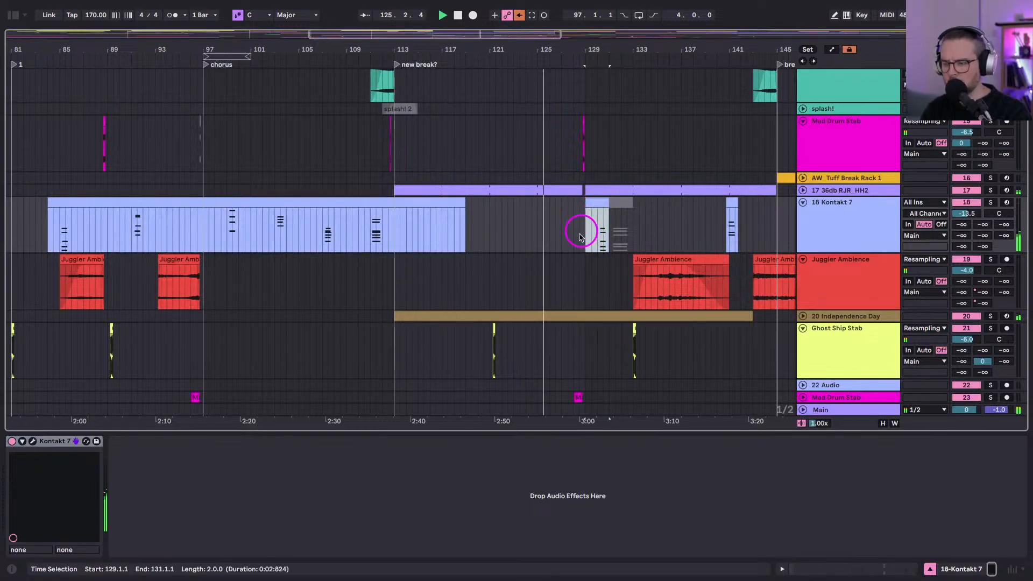
pyautogui.press('Delete')
pyautogui.click(621, 207)
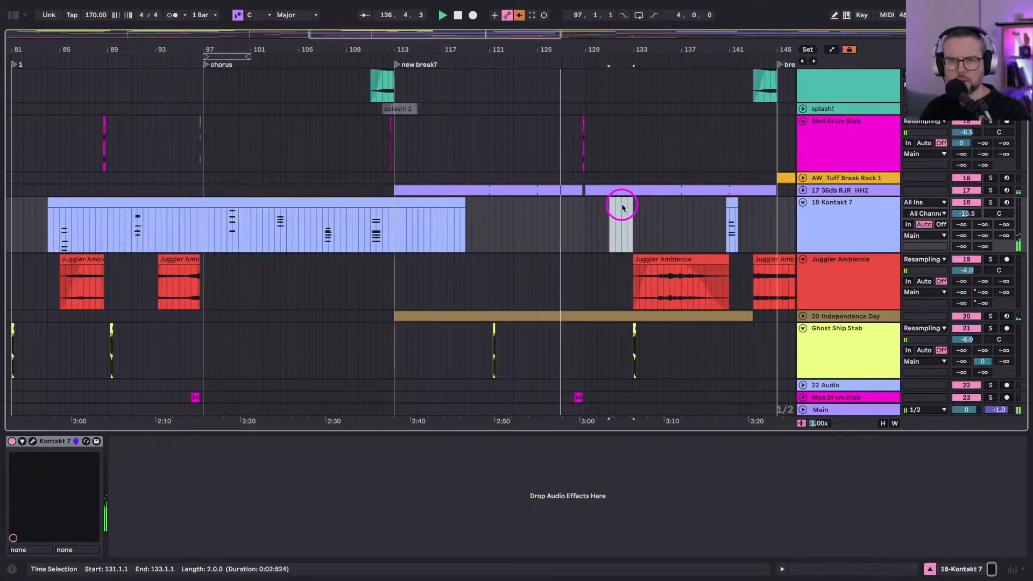
pyautogui.press('Delete')
pyautogui.click(732, 207)
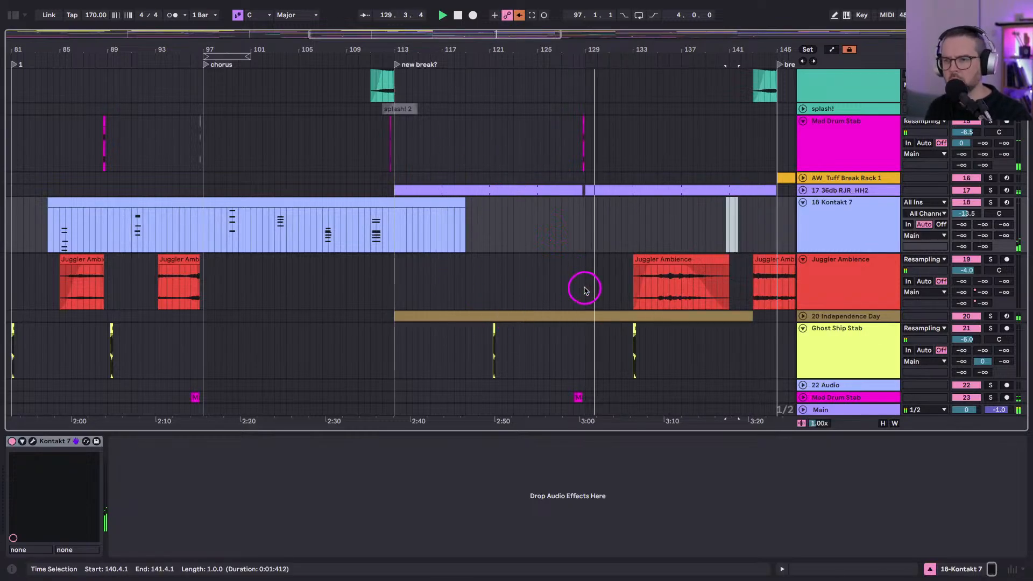
# Try a copy of the first Cymbal Splash Paradise clip at 128.1.1 and play the transition.
pyautogui.scroll(-5, 584, 290)
pyautogui.scroll(10, 544, 282)
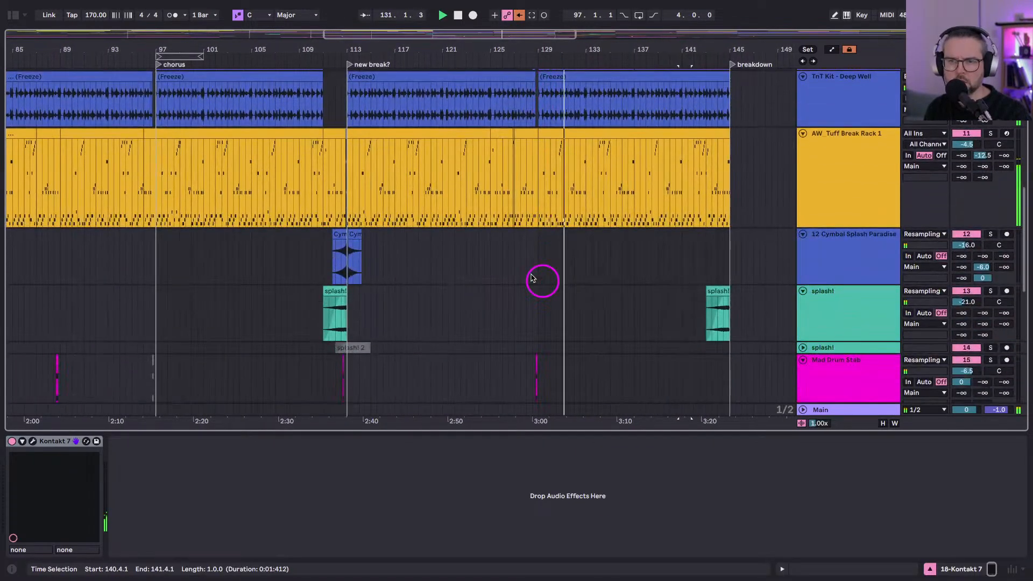
pyautogui.click(340, 242)
pyautogui.click(526, 262)
pyautogui.hotkey('ctrl', 'v')
pyautogui.press('space')
pyautogui.press('space')
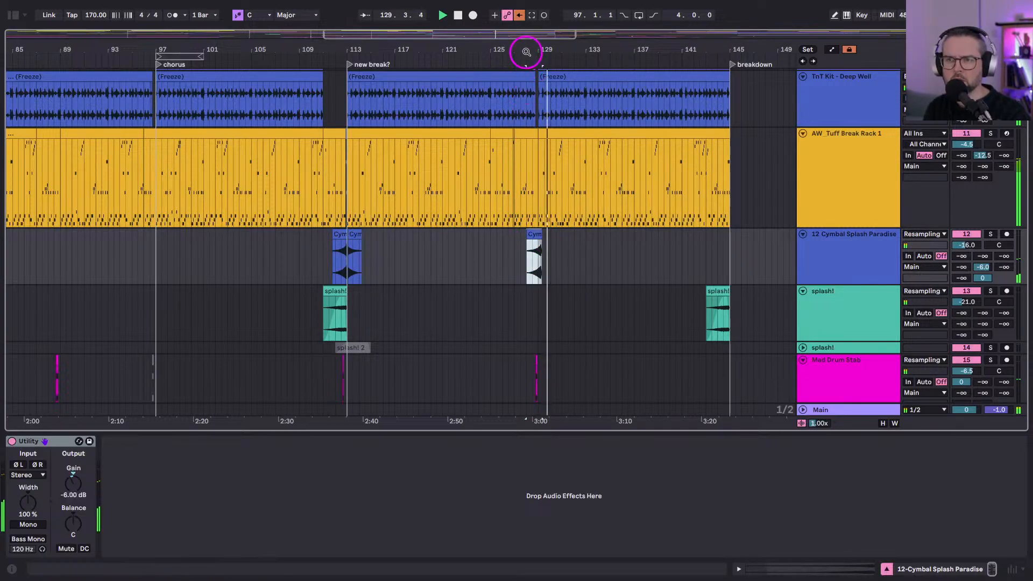
# Trim the copied cymbal clip to end at 129.1.1 and delete it.
pyautogui.scroll(5, 527, 49)
pyautogui.moveTo(569, 237); pyautogui.dragTo(561, 237)
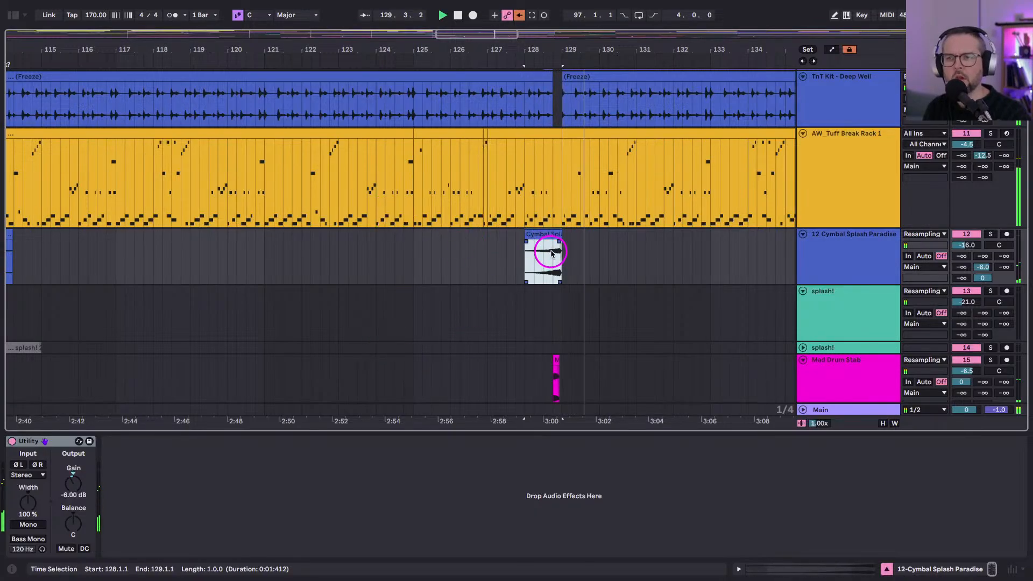
pyautogui.click(545, 237)
pyautogui.press('Delete')
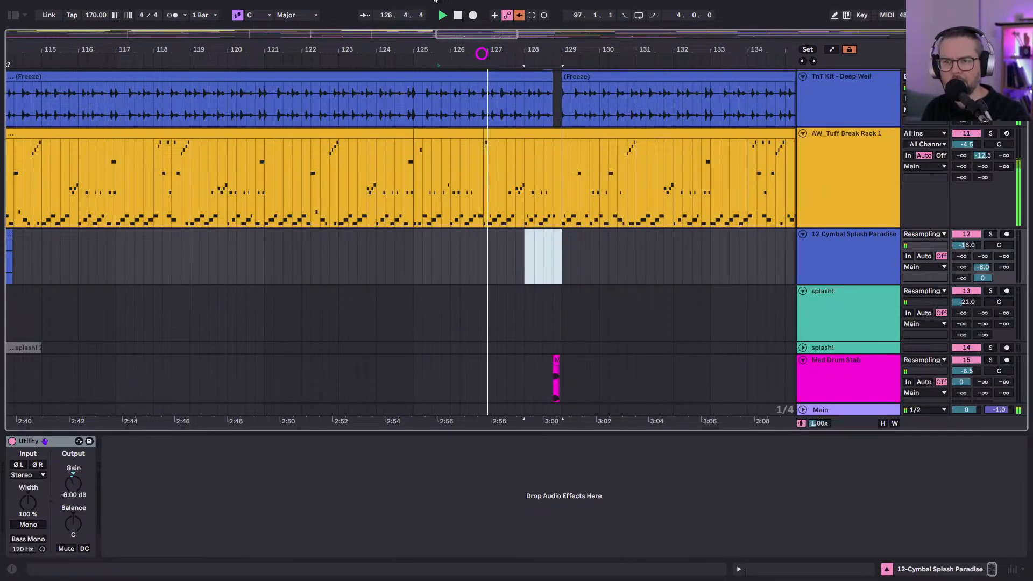
# Open the notes of the AW_Tuff Break Rack 1 clip at 129.1.1 and deactivate its Slice 14 note at 17.2.4.
pyautogui.moveTo(440, 57); pyautogui.dragTo(430, 49)
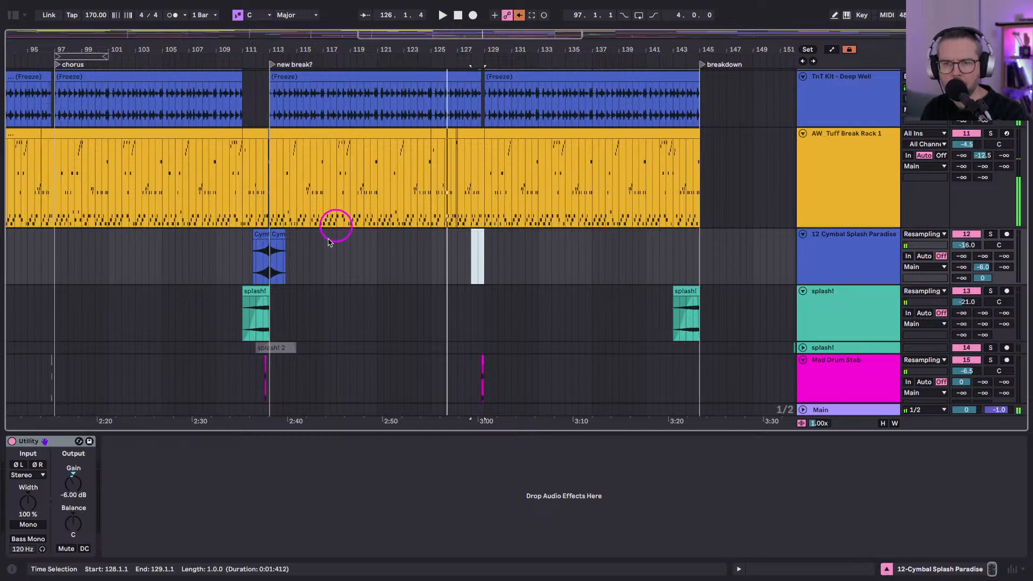
pyautogui.scroll(-10, 358, 307)
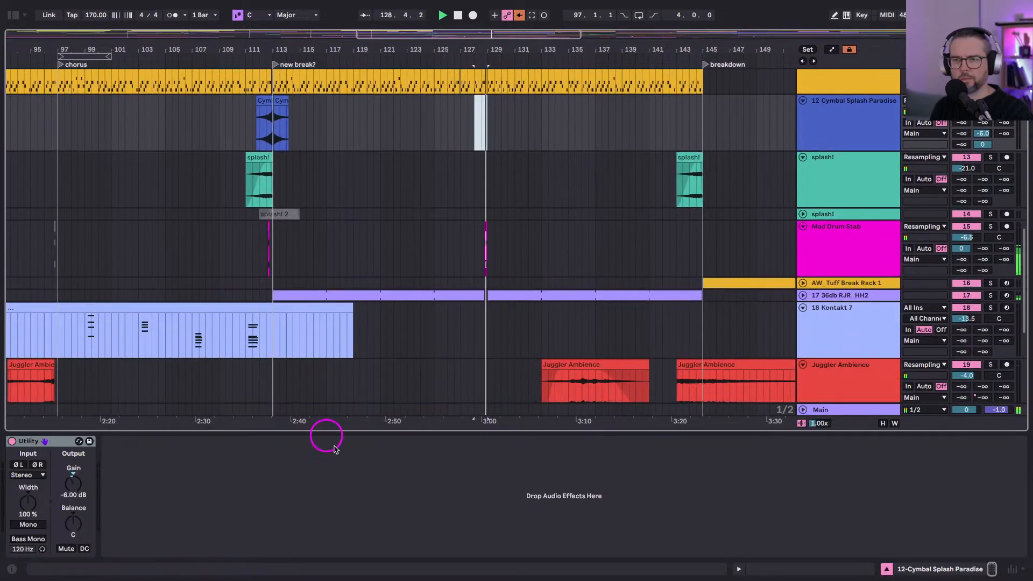
pyautogui.scroll(10, 500, 311)
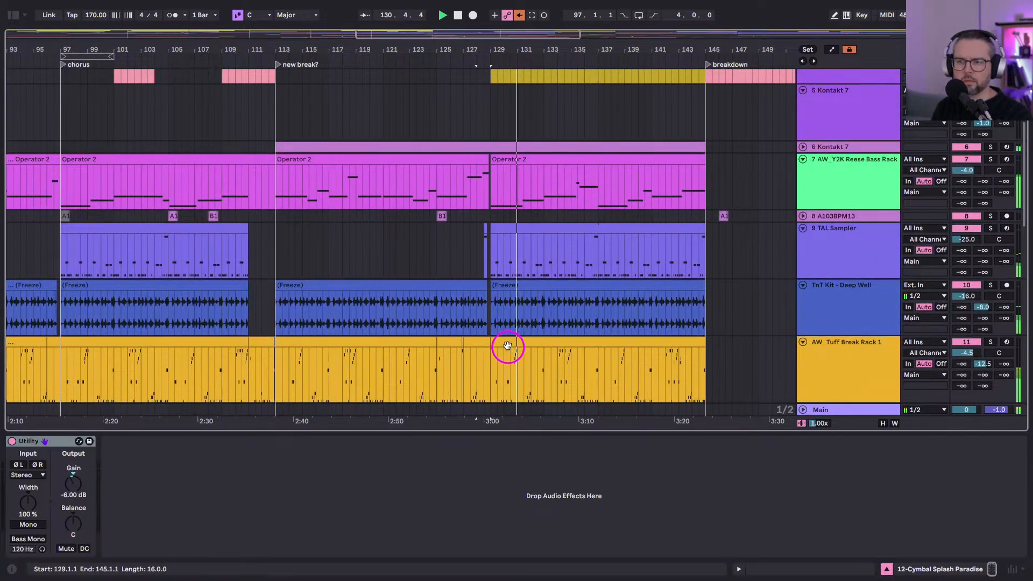
pyautogui.doubleClick(507, 345)
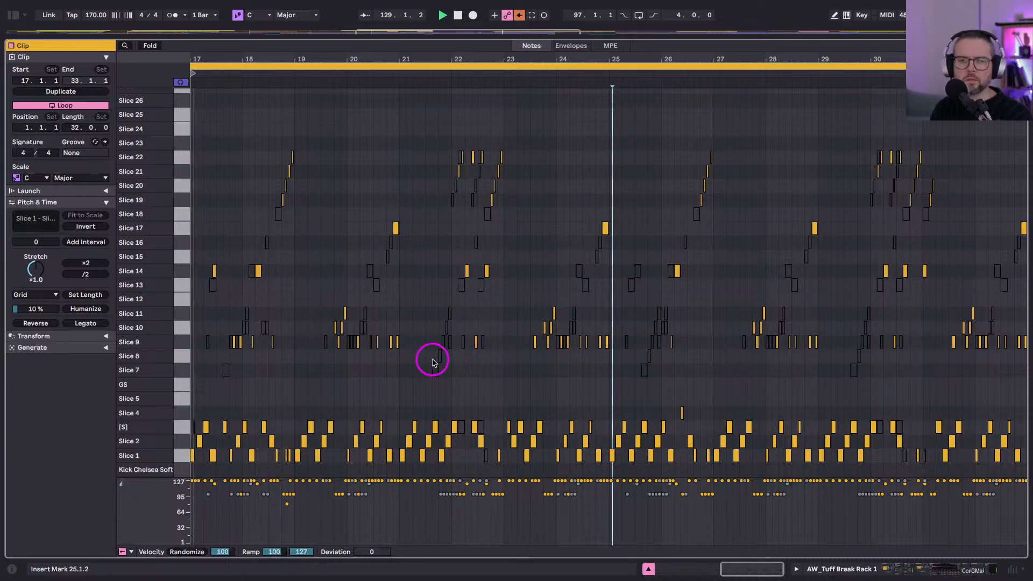
pyautogui.moveTo(191, 57); pyautogui.dragTo(201, 75)
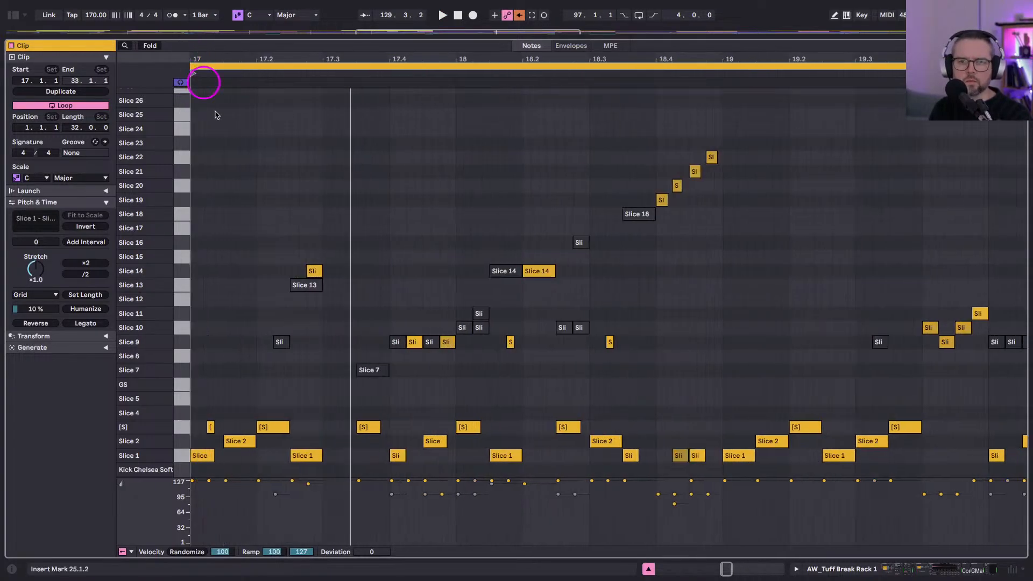
pyautogui.click(311, 271)
pyautogui.press('space')
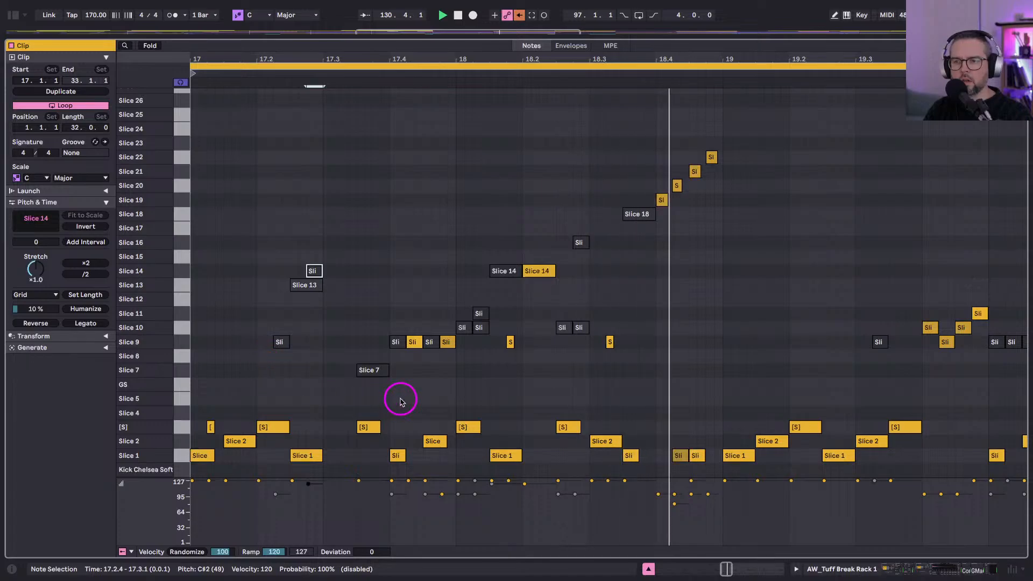
# Deactivate the [S] note at 18.2.3, the Slice 1 note at 18.4.2 and the Slice 19 and 21 fill notes, and return to the arrangement.
pyautogui.click(564, 439)
pyautogui.click(564, 433)
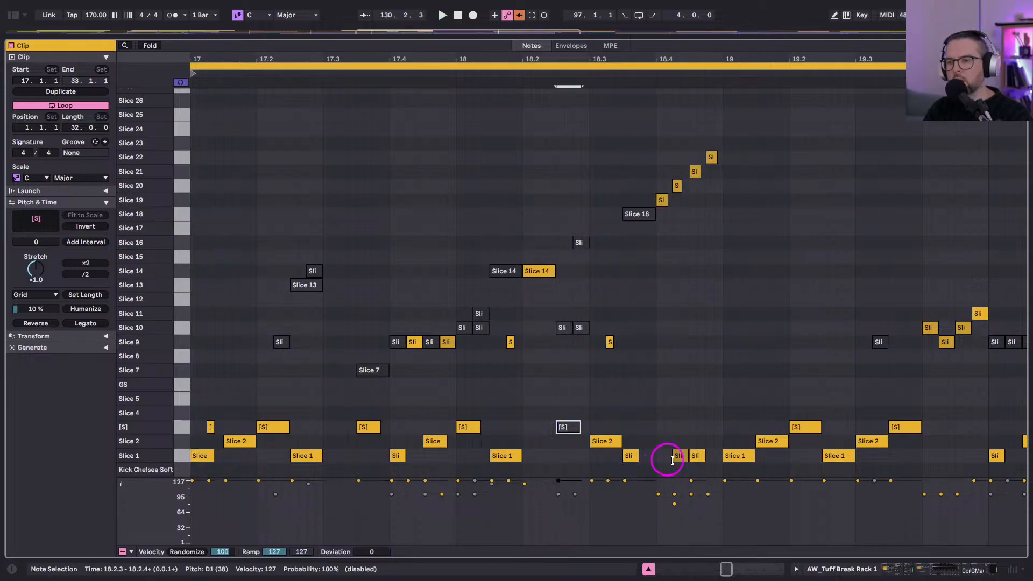
pyautogui.click(680, 456)
pyautogui.click(662, 200)
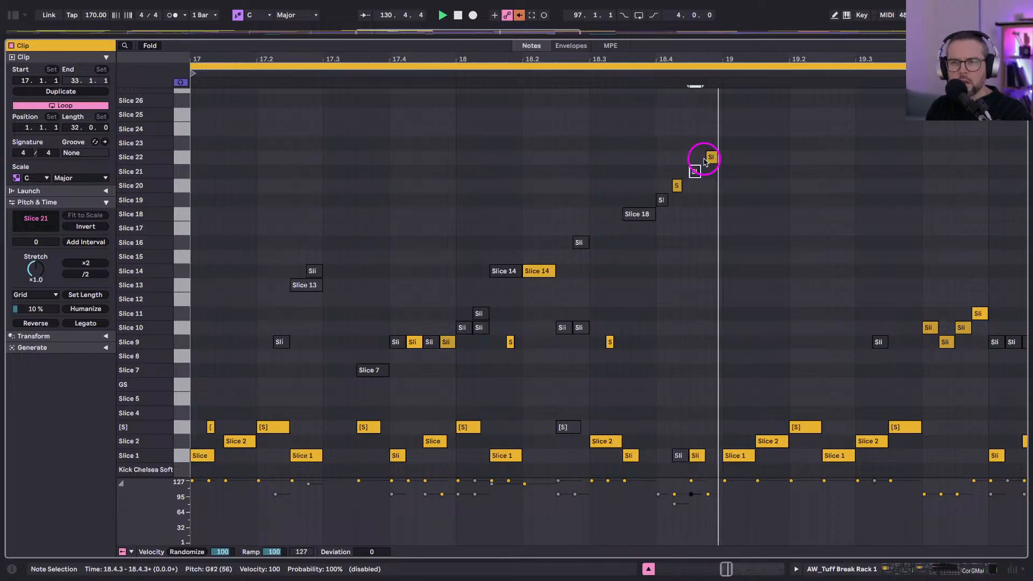
pyautogui.hotkey('shift', 'Tab')
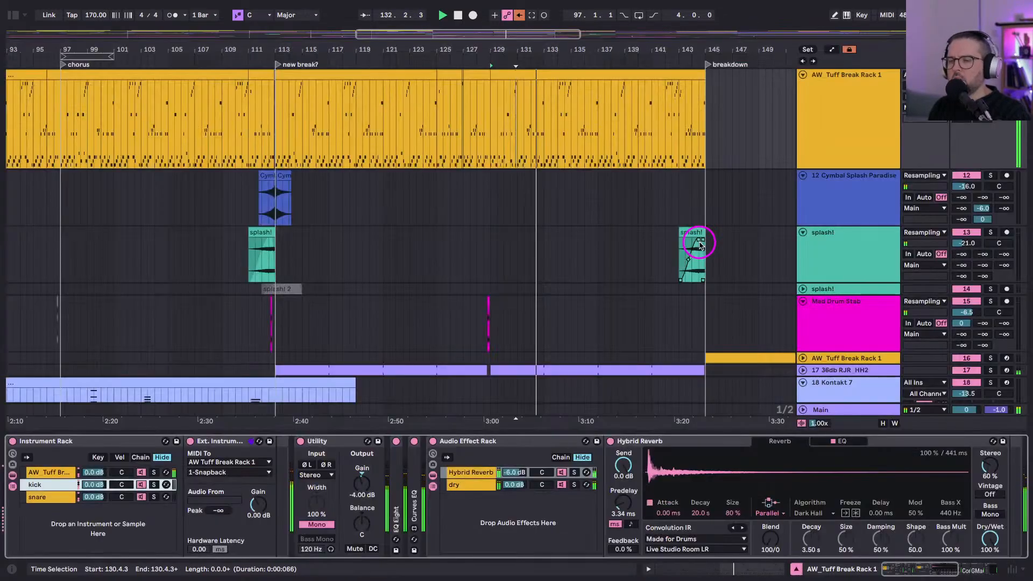
# Deactivate the TAL Sampler clip from 129.1.1 to 145.1.1 in the second half of the new break.
pyautogui.scroll(5, 436, 248)
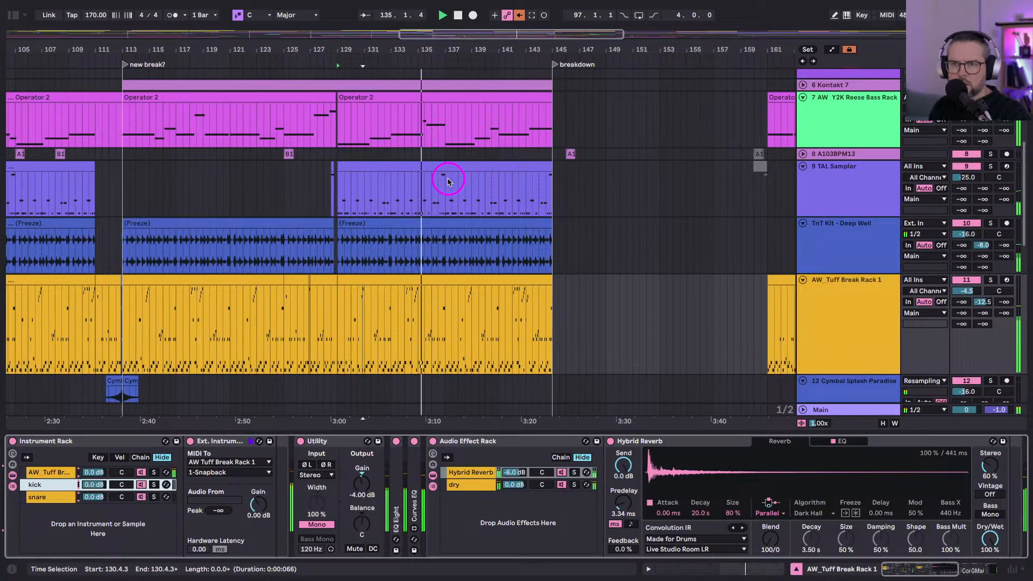
pyautogui.scroll(-3, 442, 172)
pyautogui.click(445, 173)
pyautogui.click(536, 129)
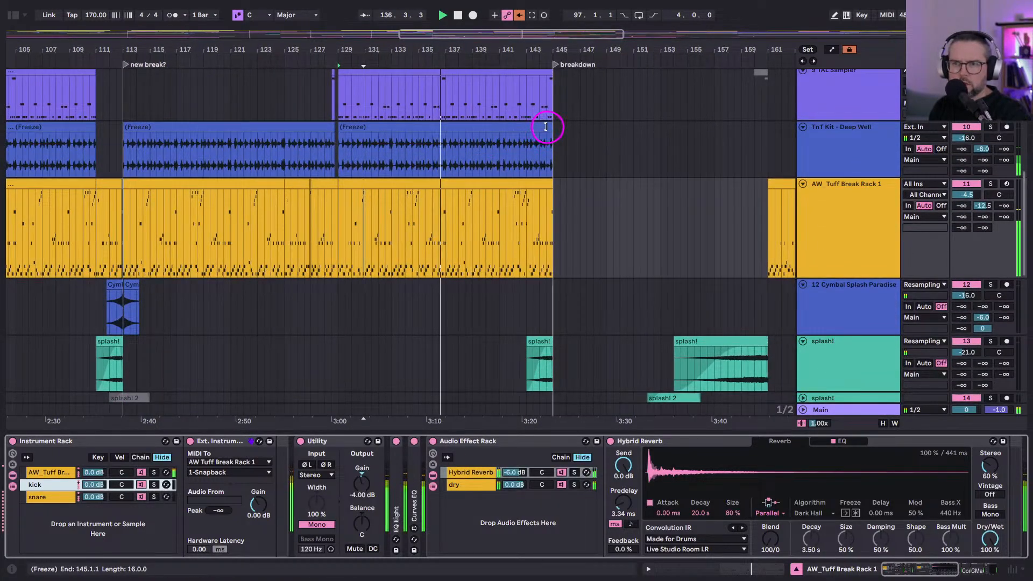
pyautogui.scroll(-2, 507, 215)
pyautogui.scroll(-3, 507, 216)
pyautogui.scroll(6, 503, 218)
pyautogui.click(418, 317)
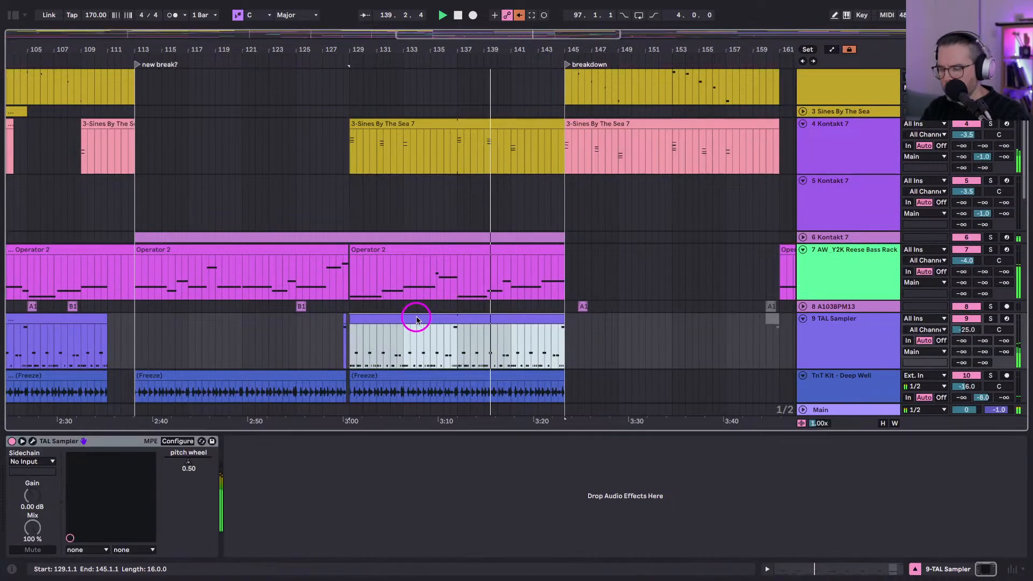
pyautogui.scroll(-2, 388, 338)
pyautogui.scroll(-4, 390, 340)
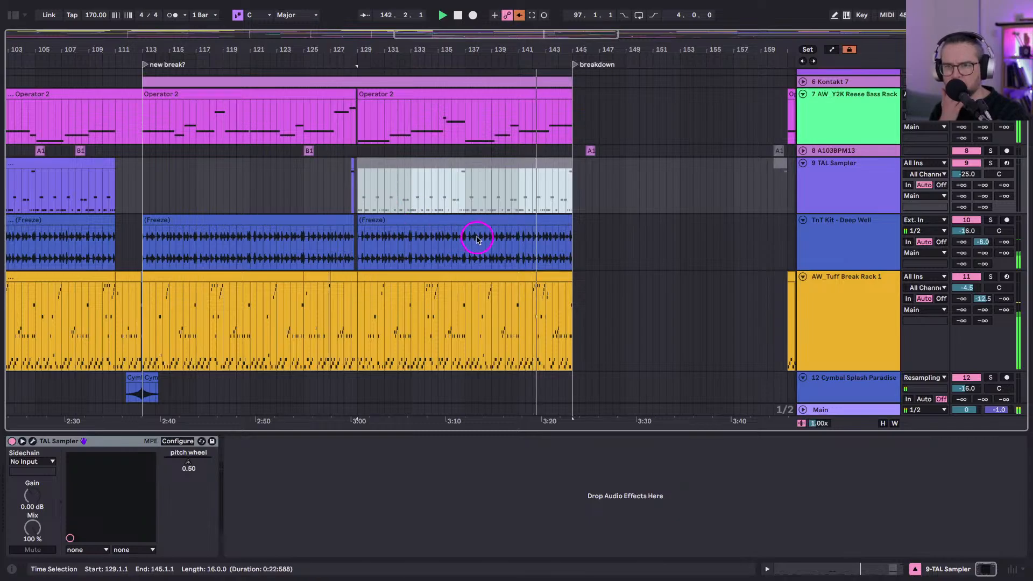
# Try muting the frozen TnT Kit - Deep Well clip at 129.1.1, reactivate it and reselect the TAL Sampler clip.
pyautogui.click(493, 220)
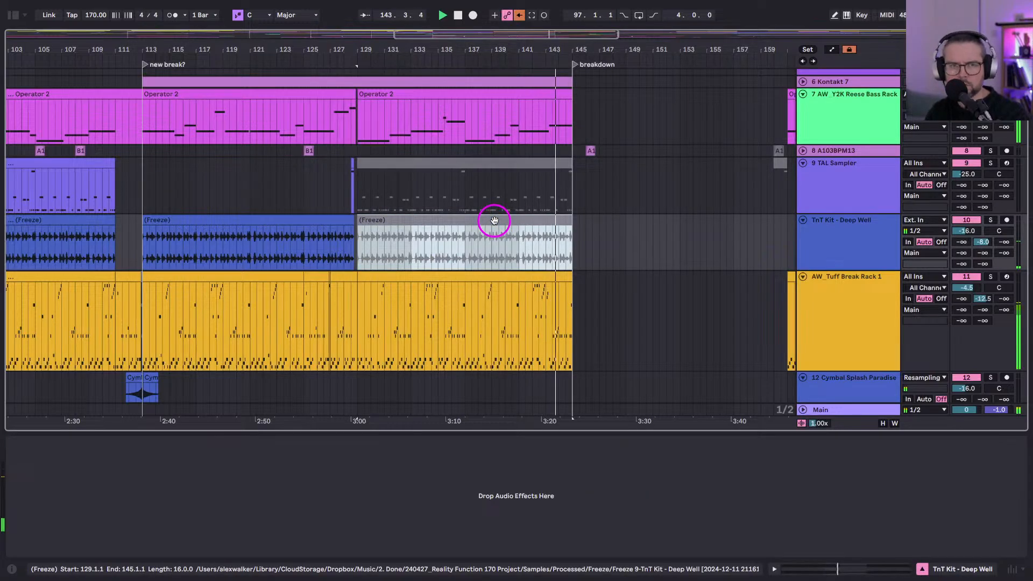
pyautogui.click(494, 221)
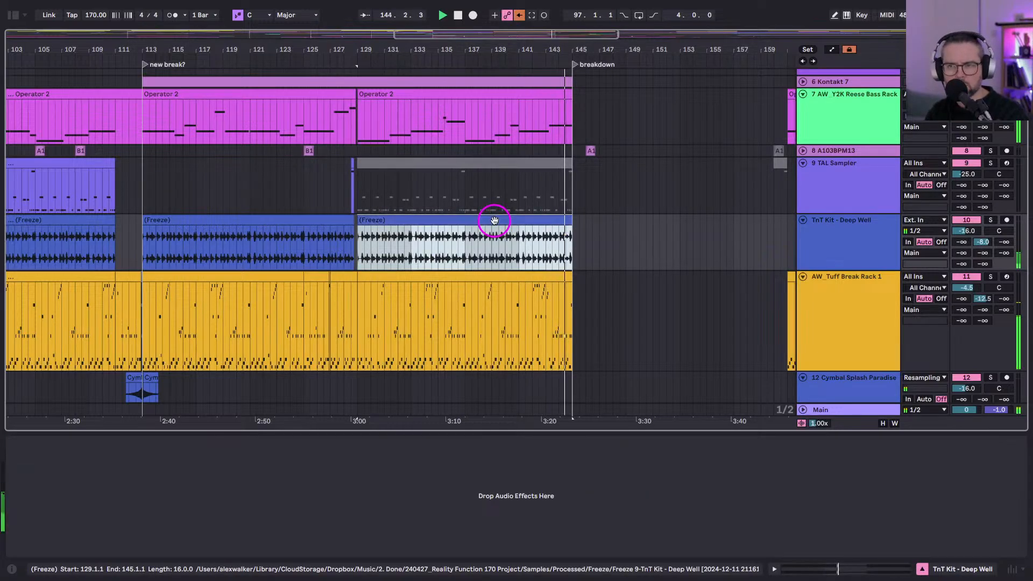
pyautogui.click(481, 158)
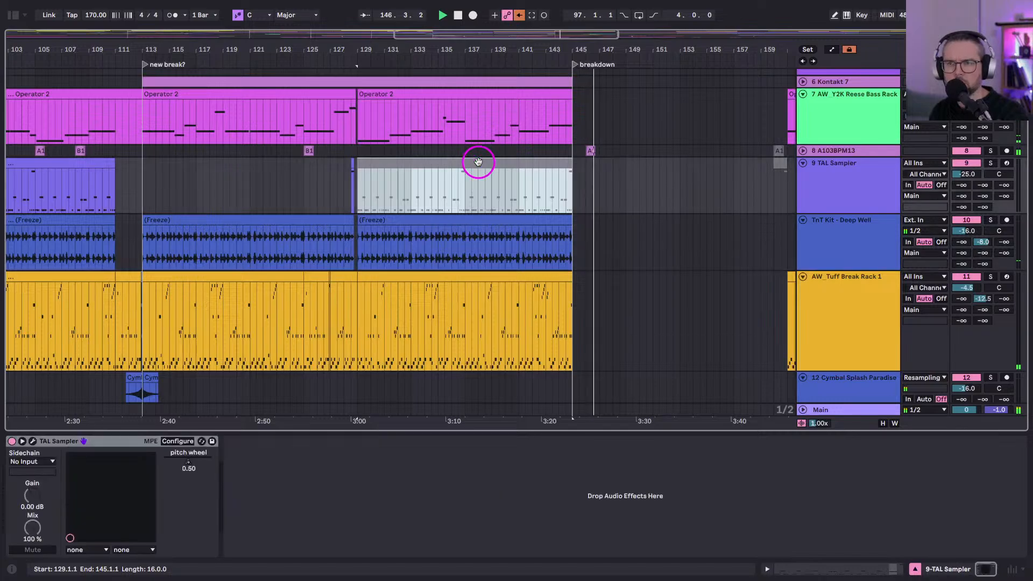
# Split the breakdown's 3-Sines By The Sea 7 clip on the 4 Kontakt 7 track at 153.1.1 and check the second half's notes.
pyautogui.scroll(-2, 525, 229)
pyautogui.scroll(10, 525, 229)
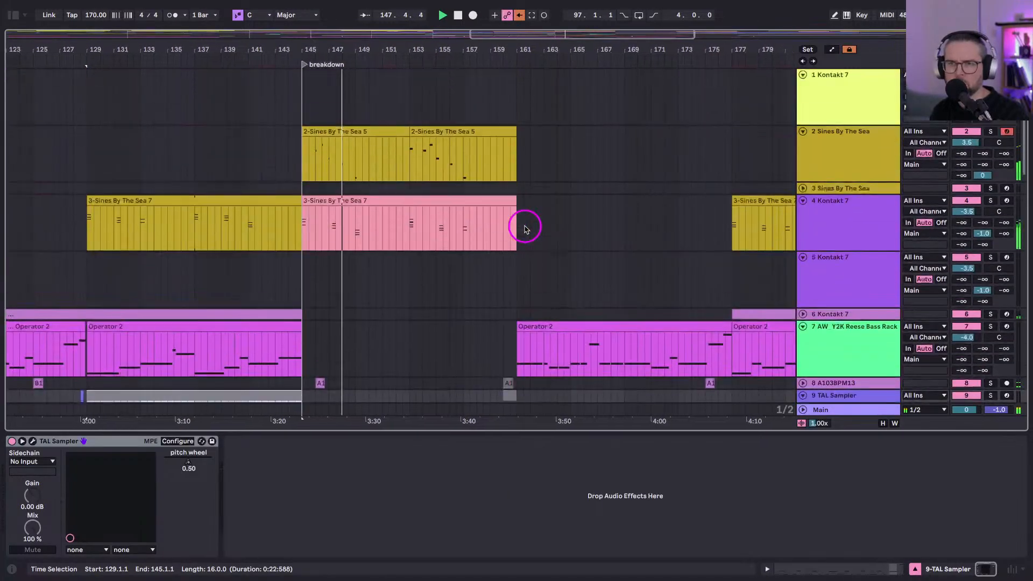
pyautogui.click(414, 231)
pyautogui.moveTo(409, 233); pyautogui.dragTo(514, 235)
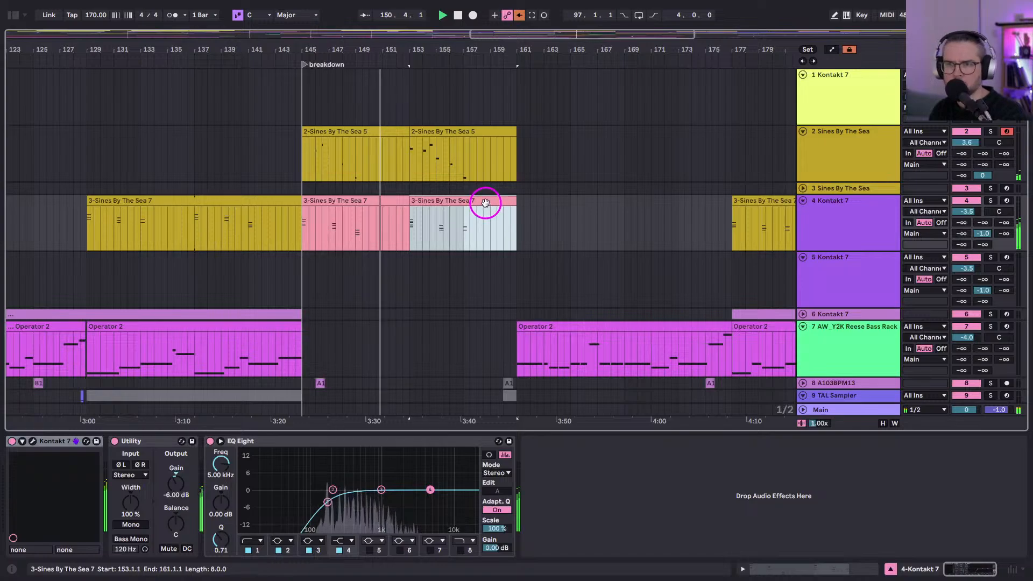
pyautogui.doubleClick(484, 203)
pyautogui.scroll(2, 486, 205)
pyautogui.hotkey('shift', 'Tab')
pyautogui.scroll(5, 351, 228)
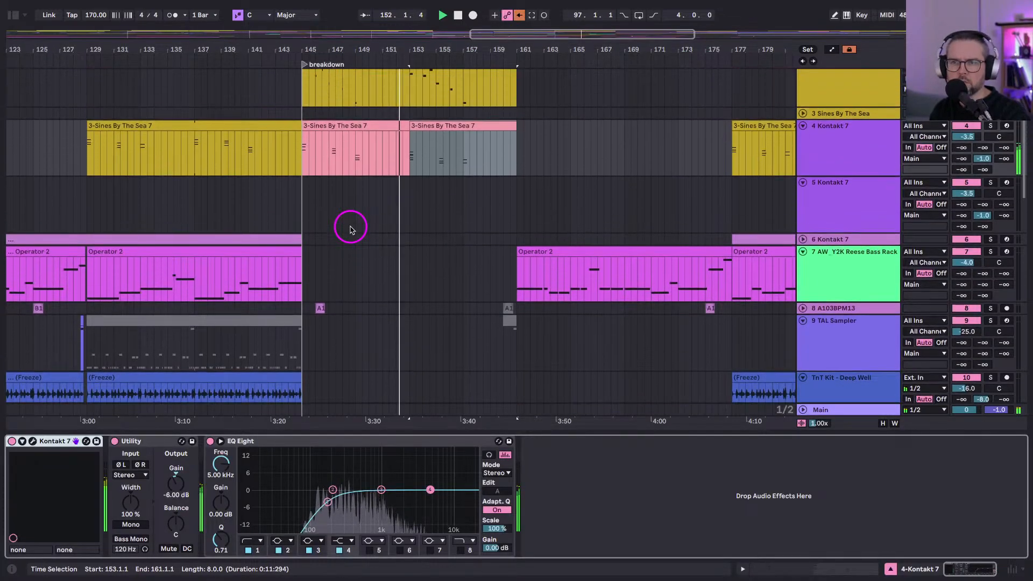
# Try a copy of the eight-bar 3 Sines By The Sea clip at 153.1.1 in the breakdown, then delete it.
pyautogui.moveTo(422, 39); pyautogui.dragTo(603, 143)
pyautogui.click(565, 188)
pyautogui.click(394, 191)
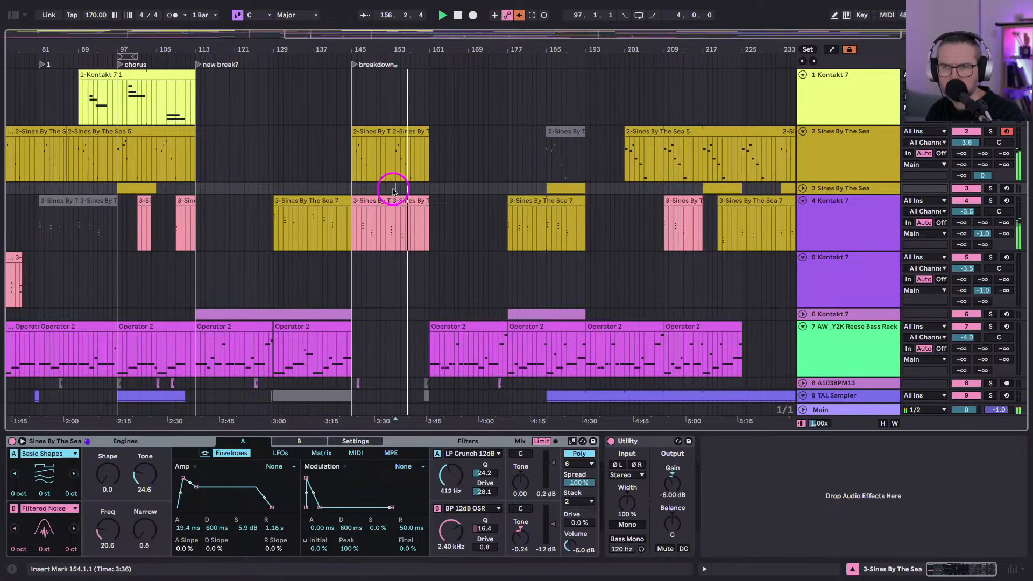
pyautogui.moveTo(393, 189); pyautogui.dragTo(429, 190)
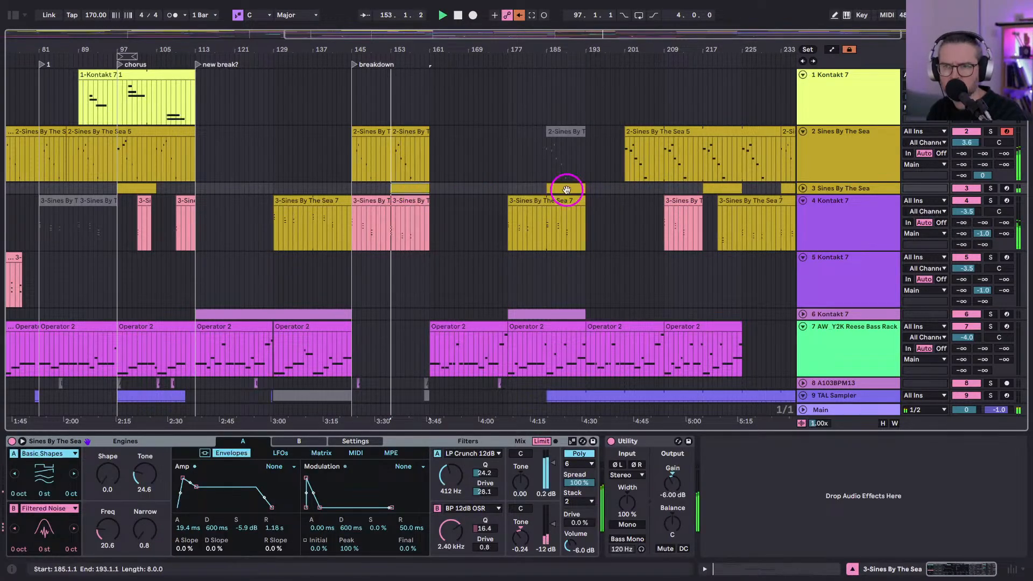
pyautogui.click(802, 188)
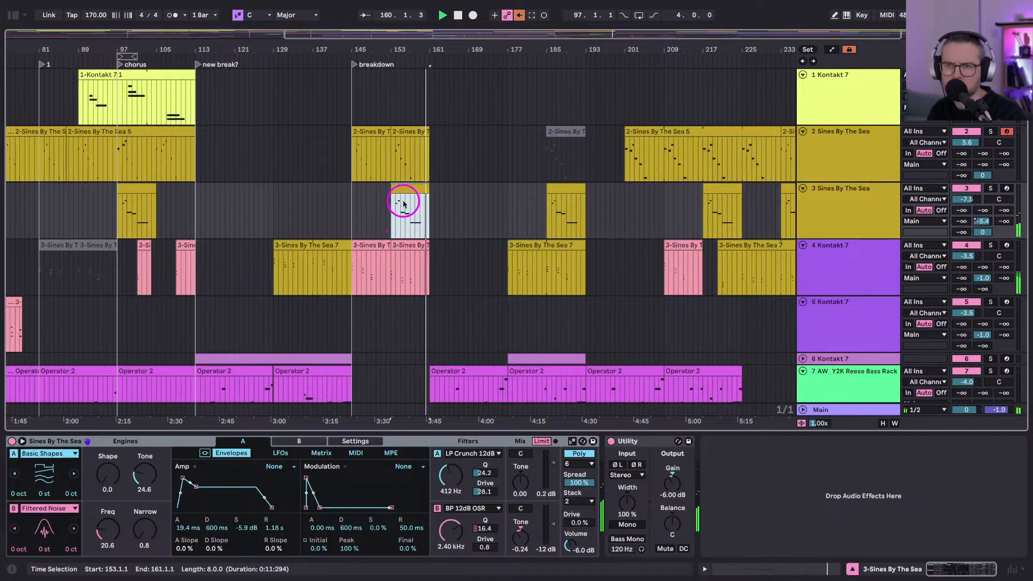
pyautogui.press('Delete')
pyautogui.scroll(-10, 392, 316)
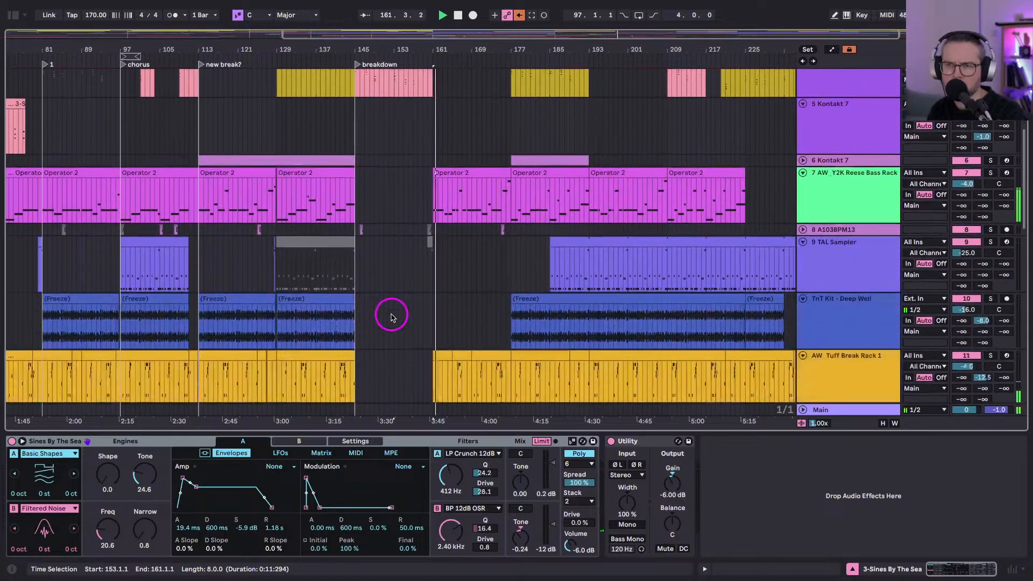
pyautogui.hscroll(-3, 391, 316)
pyautogui.scroll(5, 391, 316)
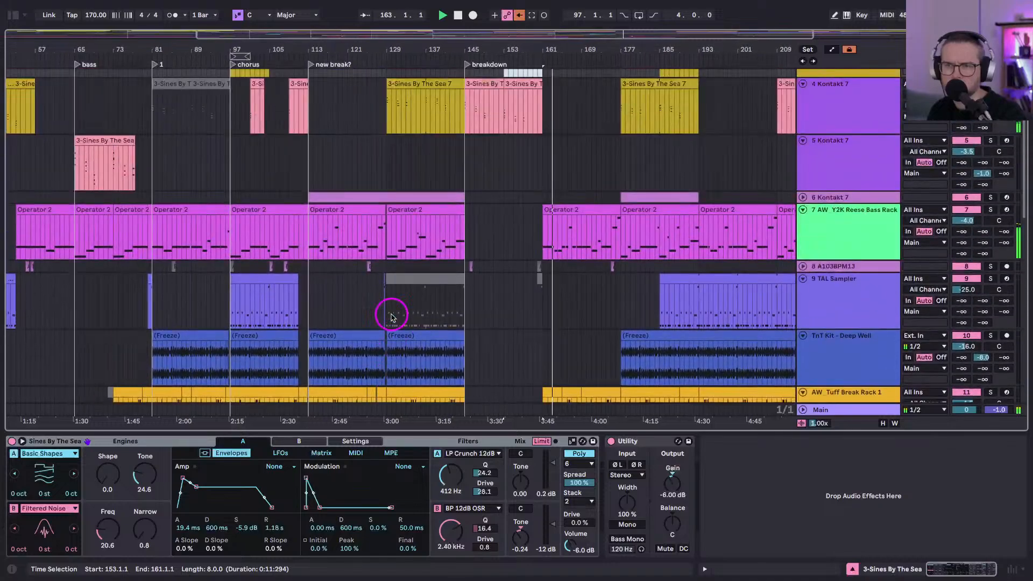
# Replay from 145.1.1 and move the 3-Sines By The Sea 7 clip at 153.1.1 from 4 Kontakt 7 to the 5 Kontakt 7 track.
pyautogui.click(460, 116)
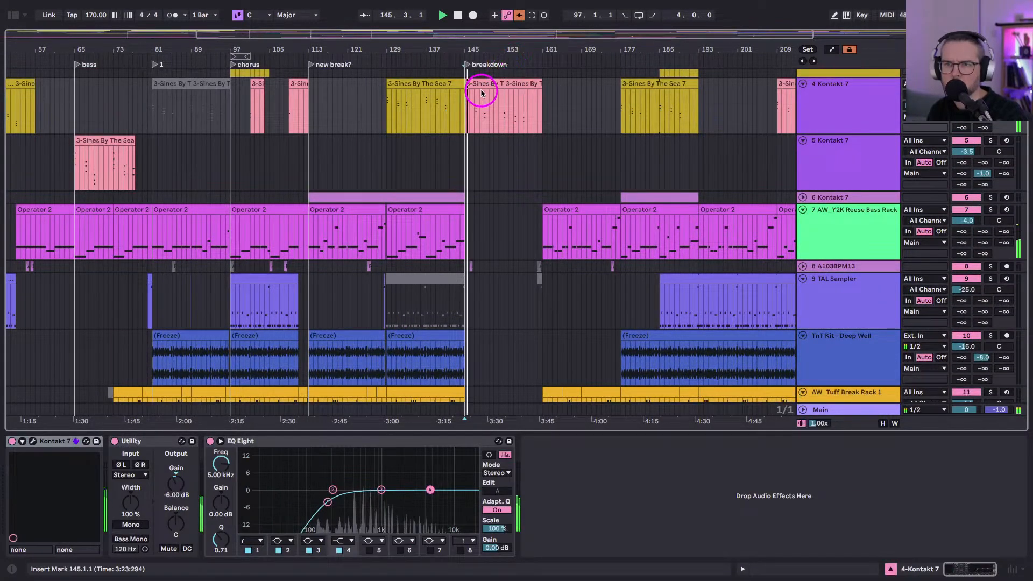
pyautogui.scroll(8, 491, 44)
pyautogui.scroll(2, 539, 131)
pyautogui.click(539, 131)
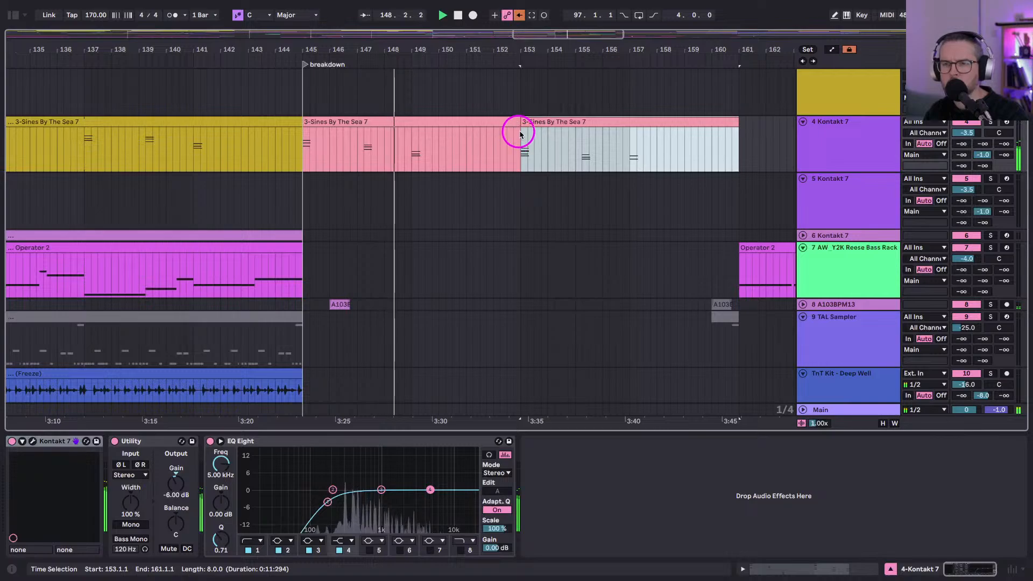
pyautogui.moveTo(636, 132); pyautogui.dragTo(622, 192)
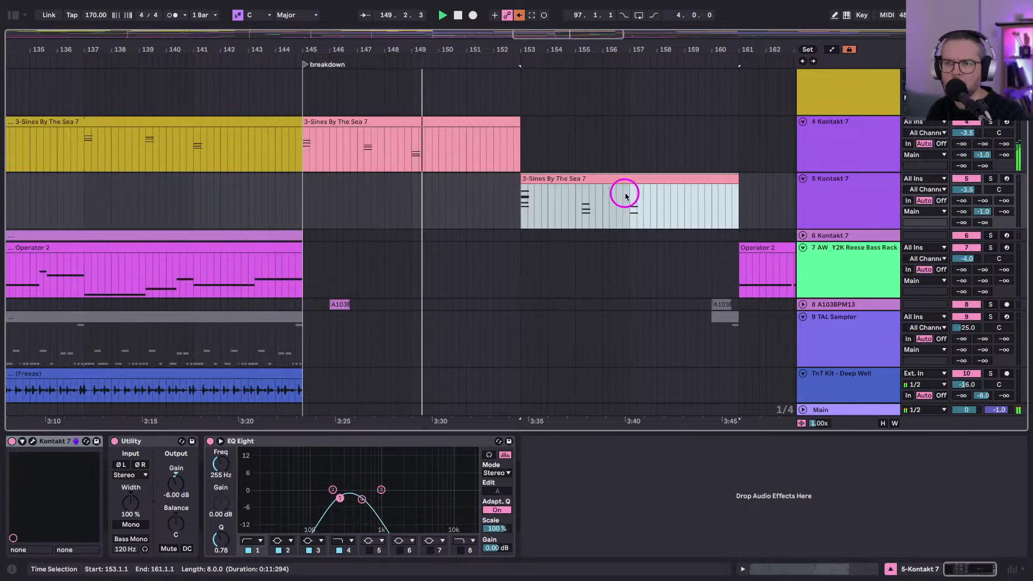
# Trim the end of the 3-Sines By The Sea 7 clip on 5 Kontakt 7 back to 157.2.1.
pyautogui.click(735, 180)
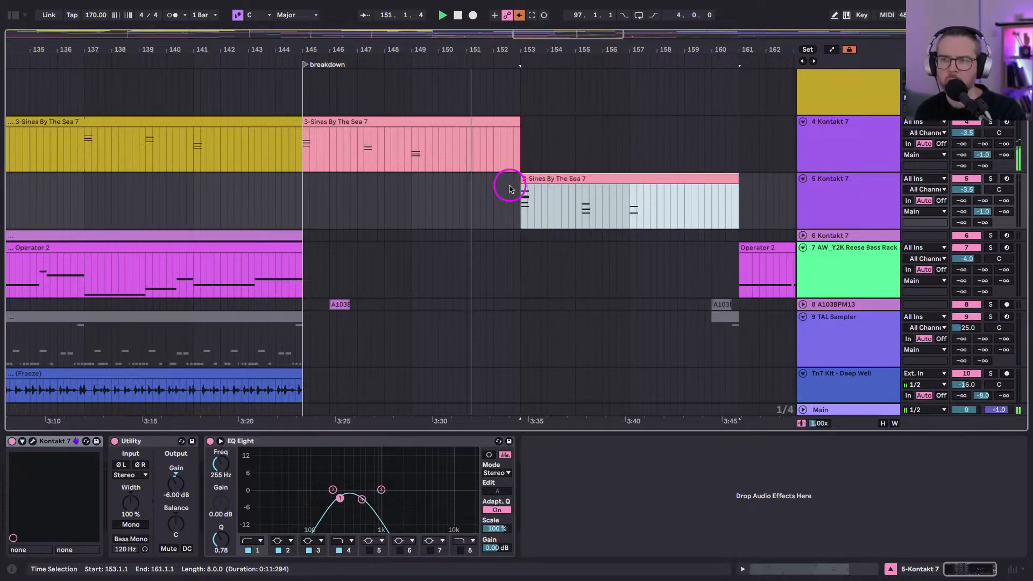
pyautogui.click(585, 178)
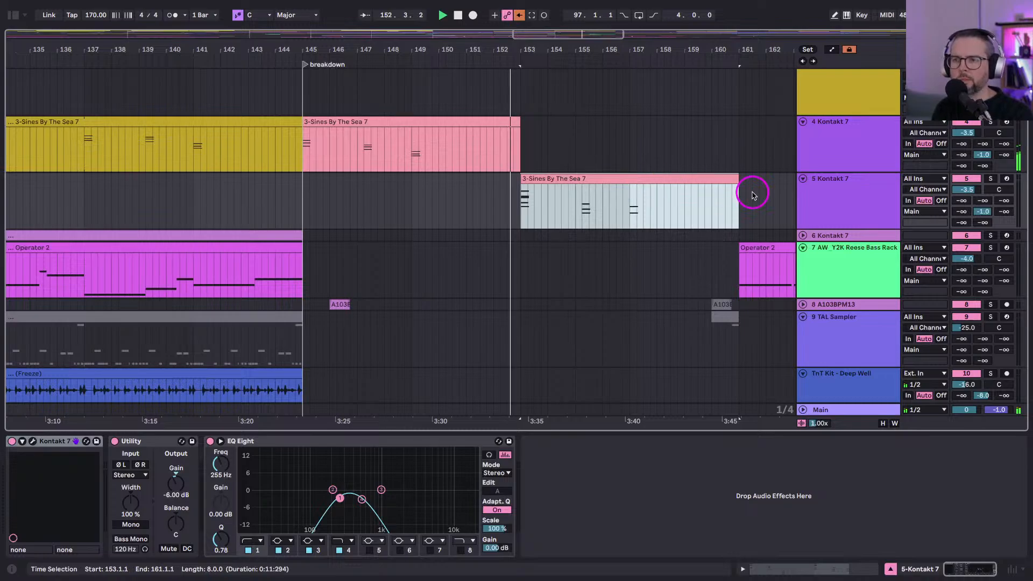
pyautogui.click(642, 175)
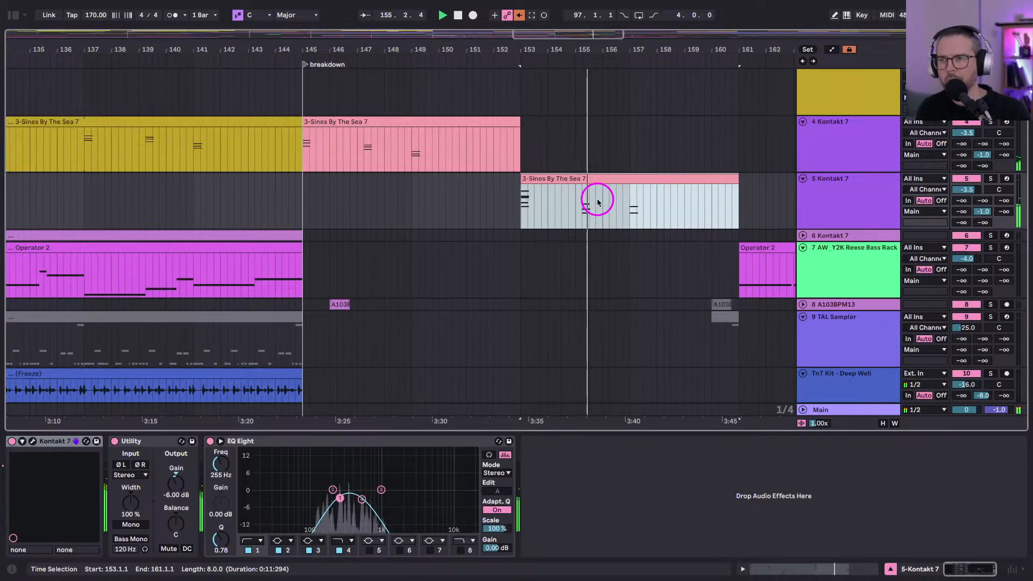
pyautogui.moveTo(735, 180); pyautogui.dragTo(639, 180)
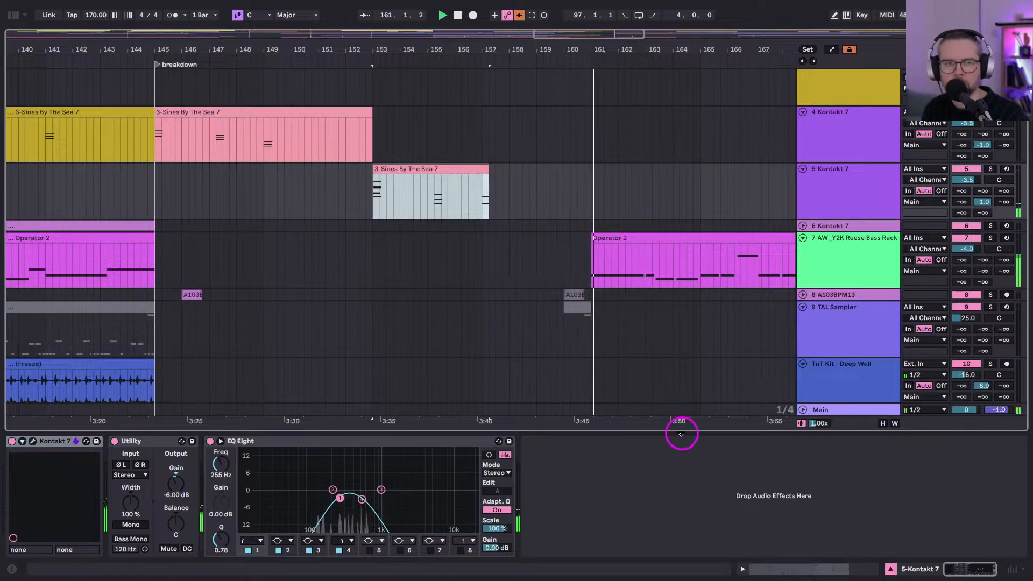
# Raise the gain of the Juggler Ambience clip at 157.1.1 to 6.3 dB and return to the arrangement.
pyautogui.scroll(-10, 701, 295)
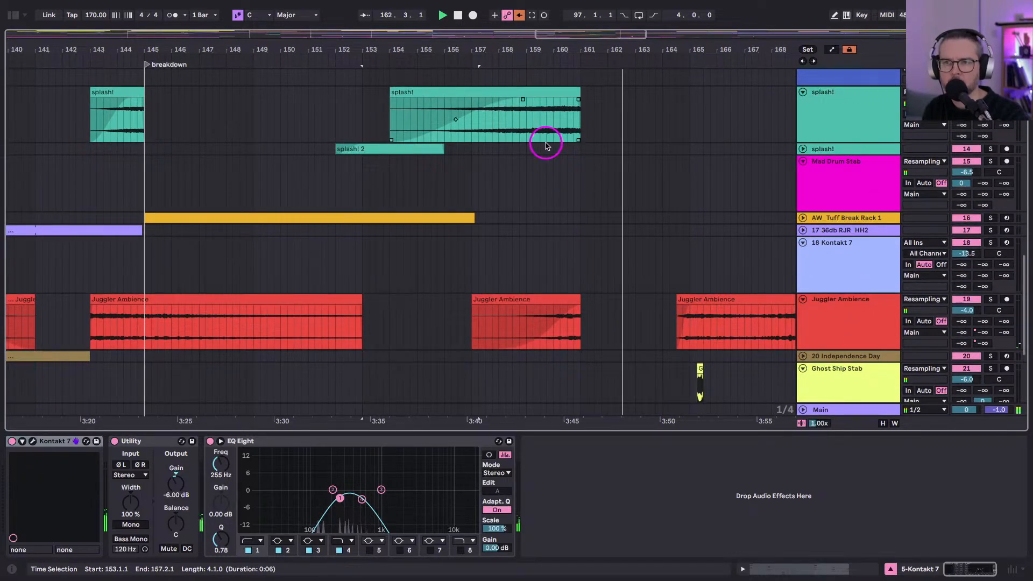
pyautogui.doubleClick(535, 243)
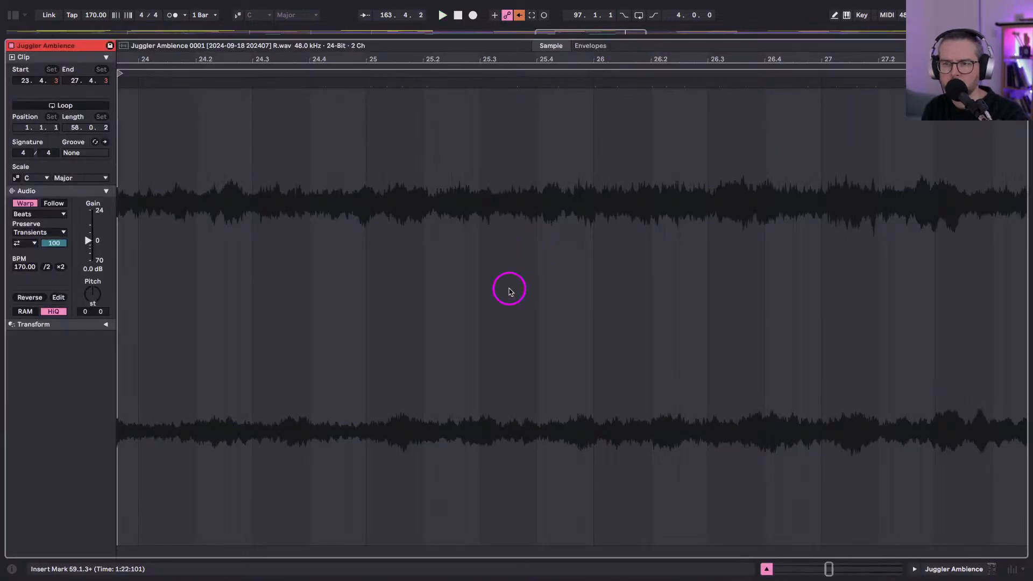
pyautogui.click(146, 326)
pyautogui.moveTo(87, 245); pyautogui.dragTo(86, 241)
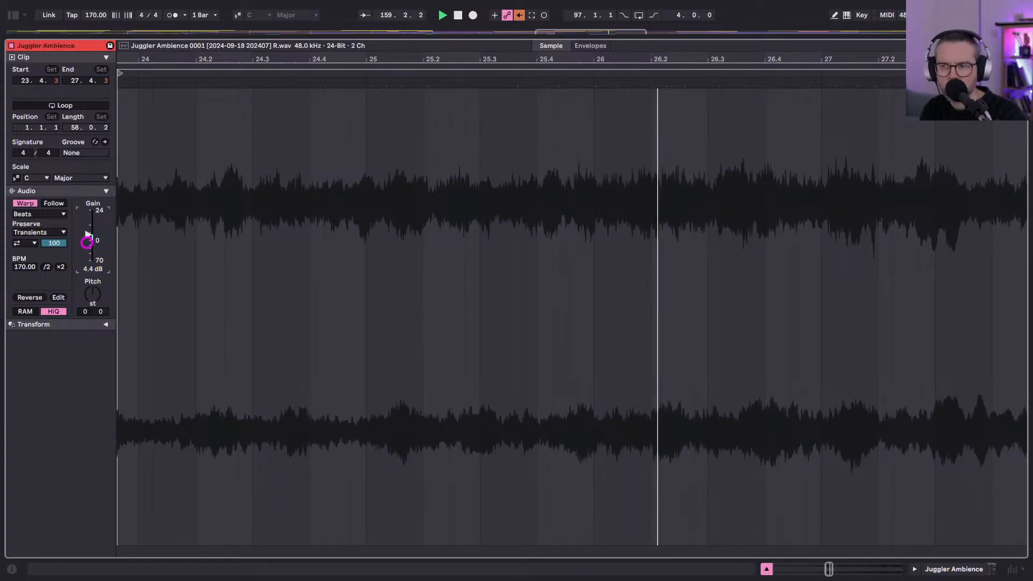
pyautogui.moveTo(87, 234); pyautogui.dragTo(87, 234)
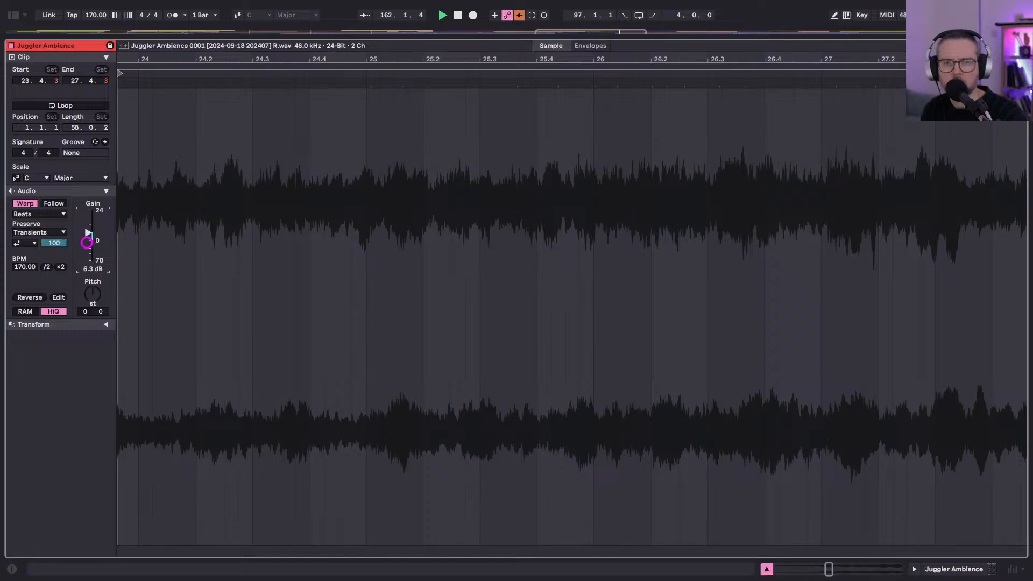
pyautogui.hotkey('shift', 'Tab')
# Copy the 35-bar 18 Kontakt 7 clip from 84.1.1 and paste it at 173.1.1 on the same track.
pyautogui.hscroll(3, 364, 191)
pyautogui.scroll(2, 364, 192)
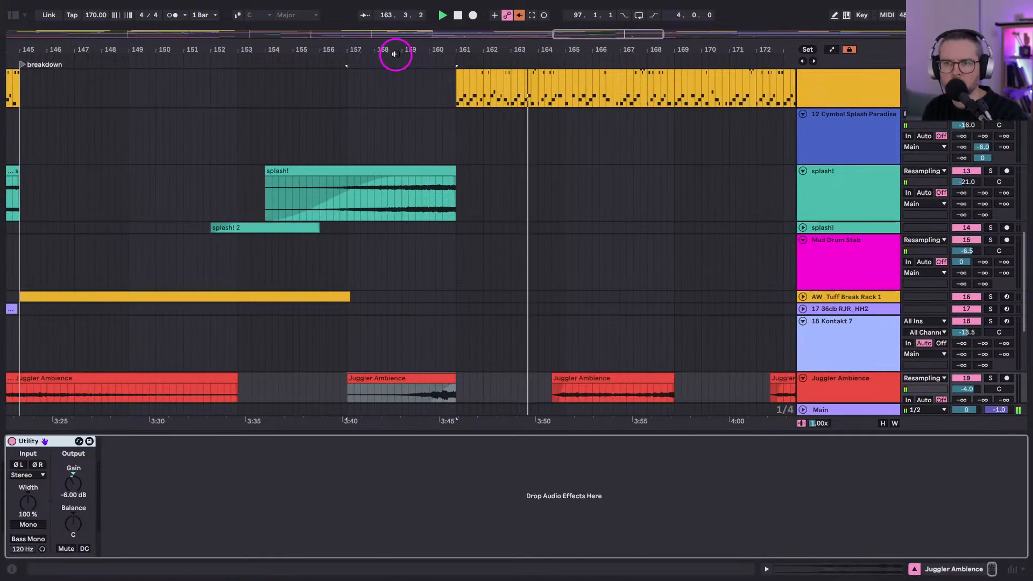
pyautogui.moveTo(393, 45); pyautogui.dragTo(397, 43)
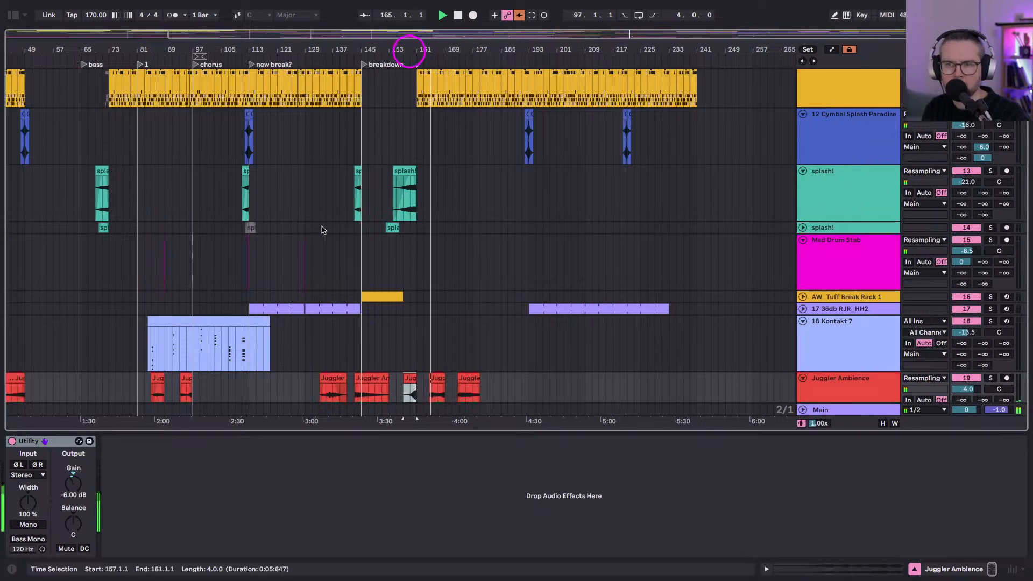
pyautogui.scroll(5, 322, 228)
pyautogui.scroll(2, 323, 225)
pyautogui.scroll(-10, 323, 226)
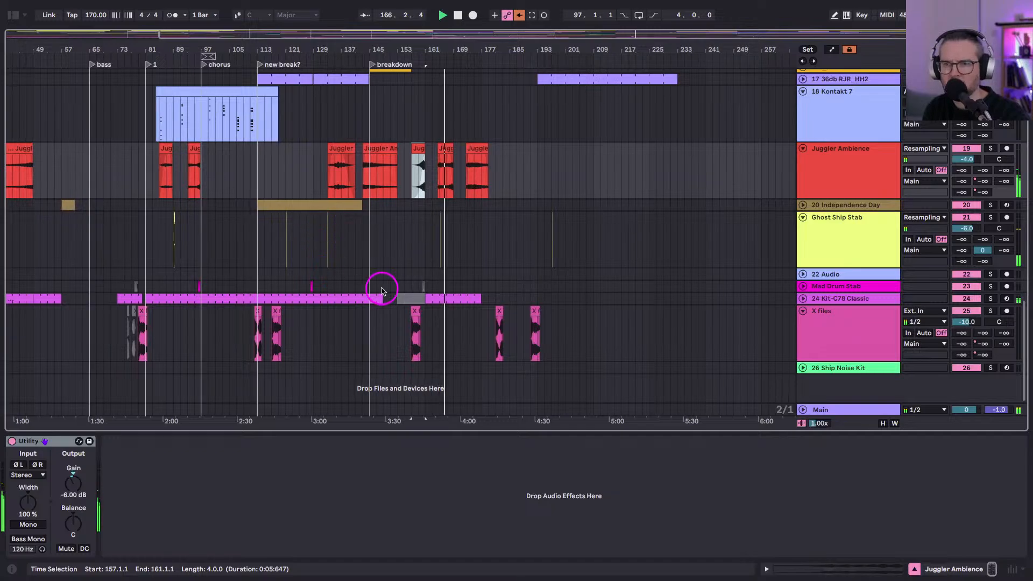
pyautogui.click(437, 54)
pyautogui.moveTo(433, 49); pyautogui.dragTo(433, 47)
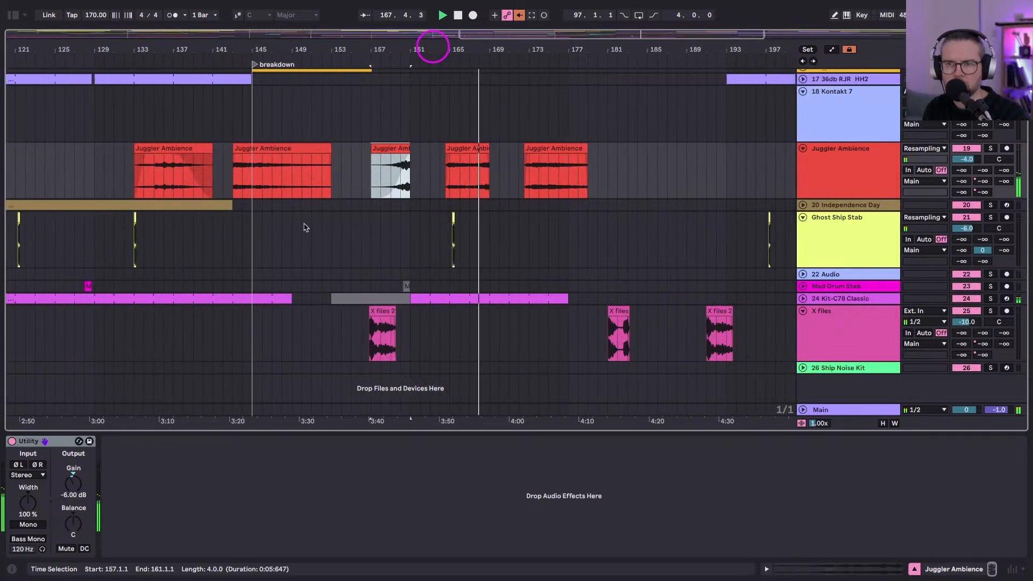
pyautogui.scroll(5, 305, 226)
pyautogui.moveTo(315, 53); pyautogui.dragTo(387, 43)
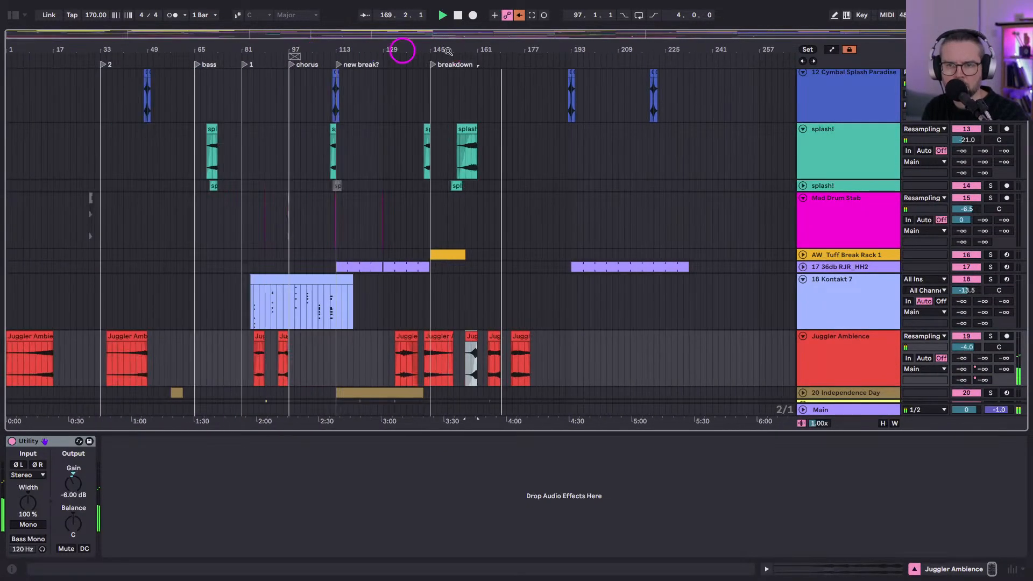
pyautogui.click(318, 280)
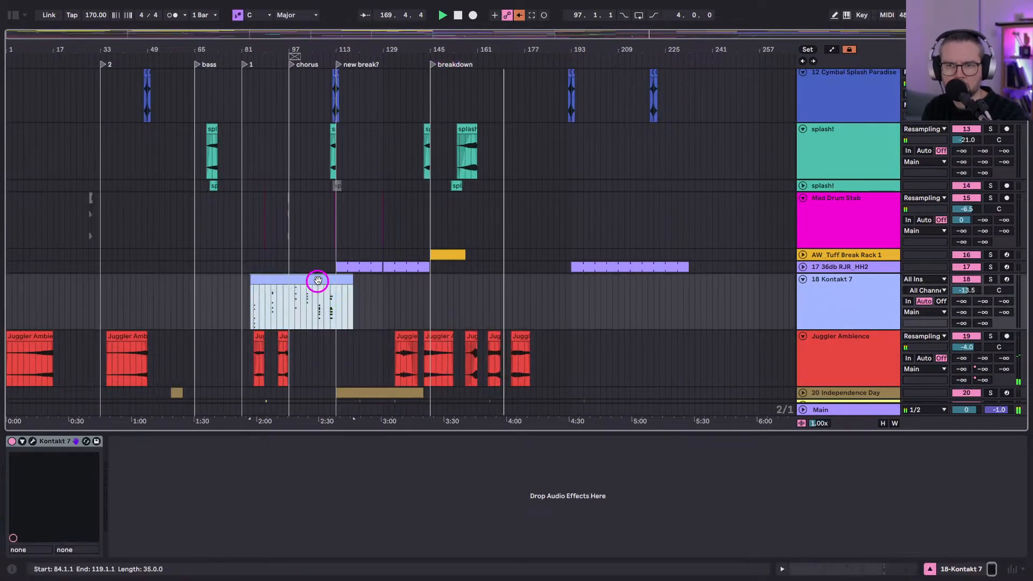
pyautogui.click(511, 299)
pyautogui.press('super+v')
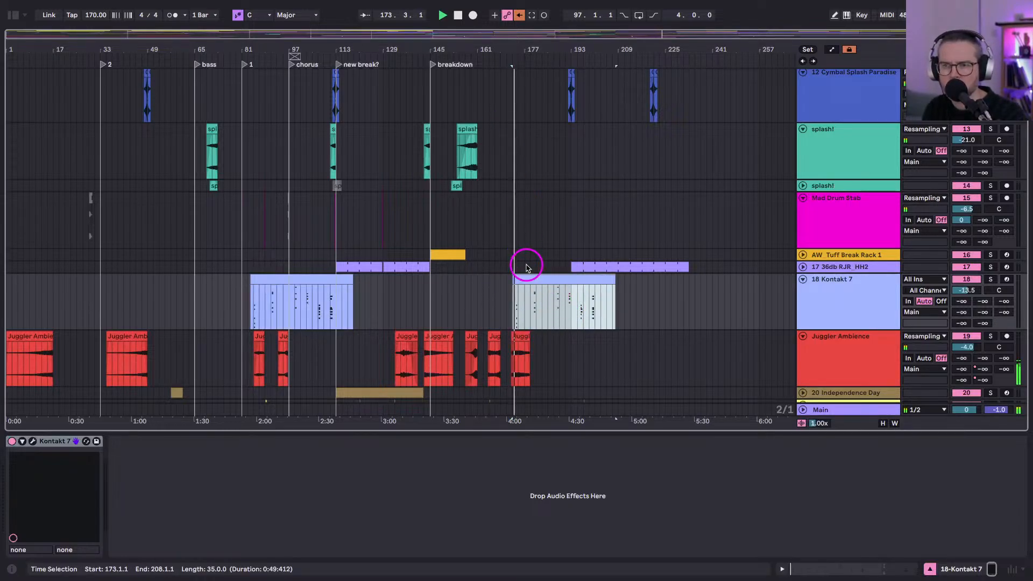
# Try moving the pasted 18 Kontakt 7 clip to 177.1.1 and undo the move.
pyautogui.moveTo(523, 282); pyautogui.dragTo(535, 284)
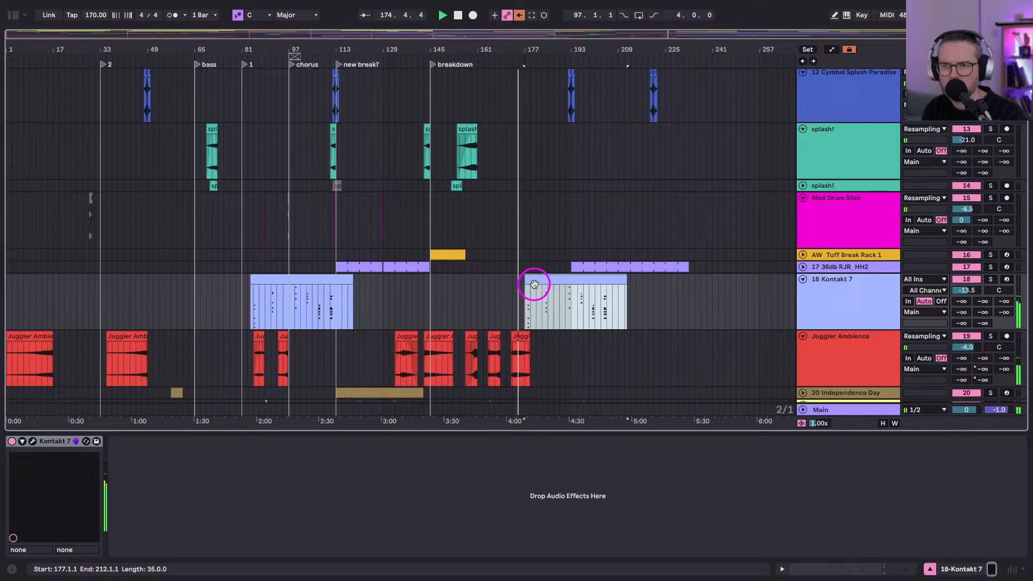
pyautogui.press('super+z')
pyautogui.moveTo(524, 41); pyautogui.dragTo(523, 47)
pyautogui.click(414, 302)
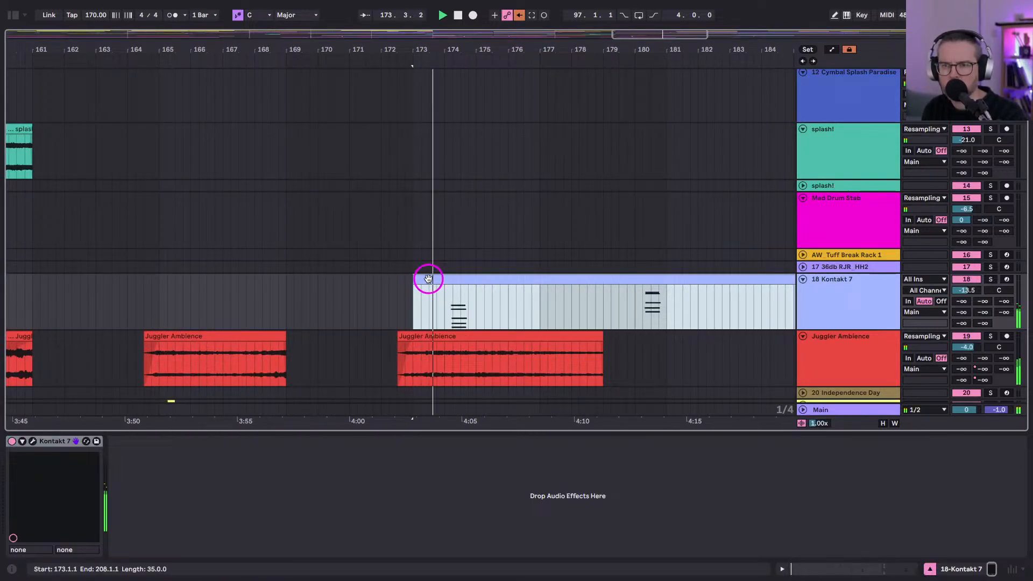
# In the pasted 18 Kontakt 7 clip, shorten the F4 to A#5 chord at 1.1.4 so it ends at 1.2.4.
pyautogui.doubleClick(429, 279)
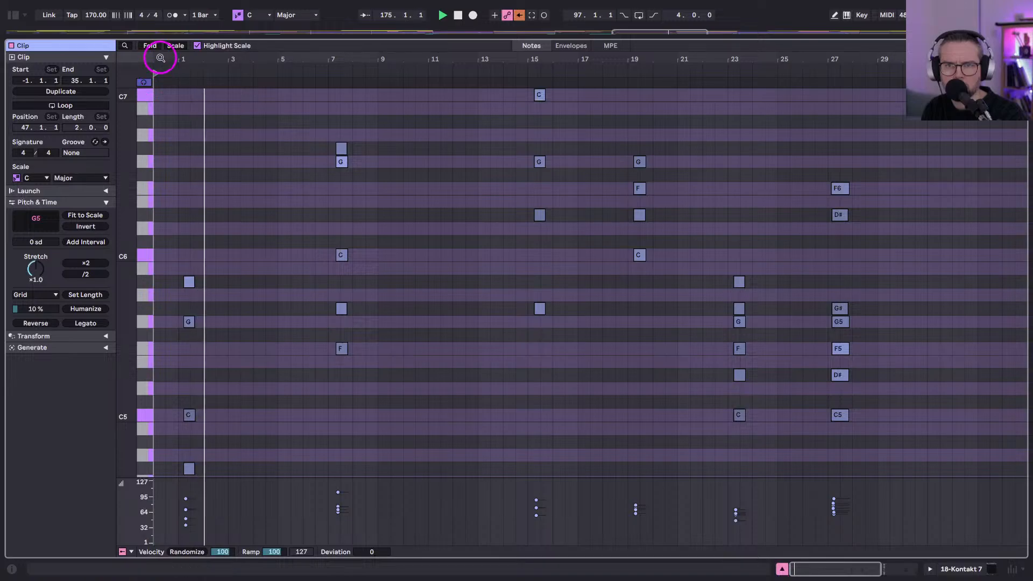
pyautogui.moveTo(159, 59); pyautogui.dragTo(271, 284)
pyautogui.scroll(-5, 341, 328)
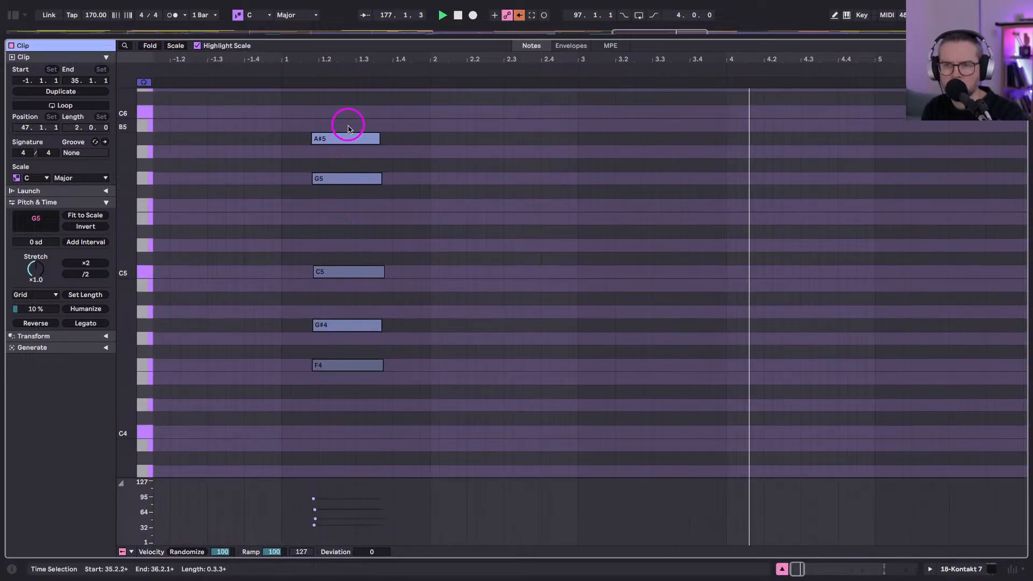
pyautogui.press('space')
pyautogui.moveTo(348, 128); pyautogui.dragTo(359, 427)
pyautogui.hotkey('shift', 'Left')
pyautogui.hotkey('shift', 'Left')
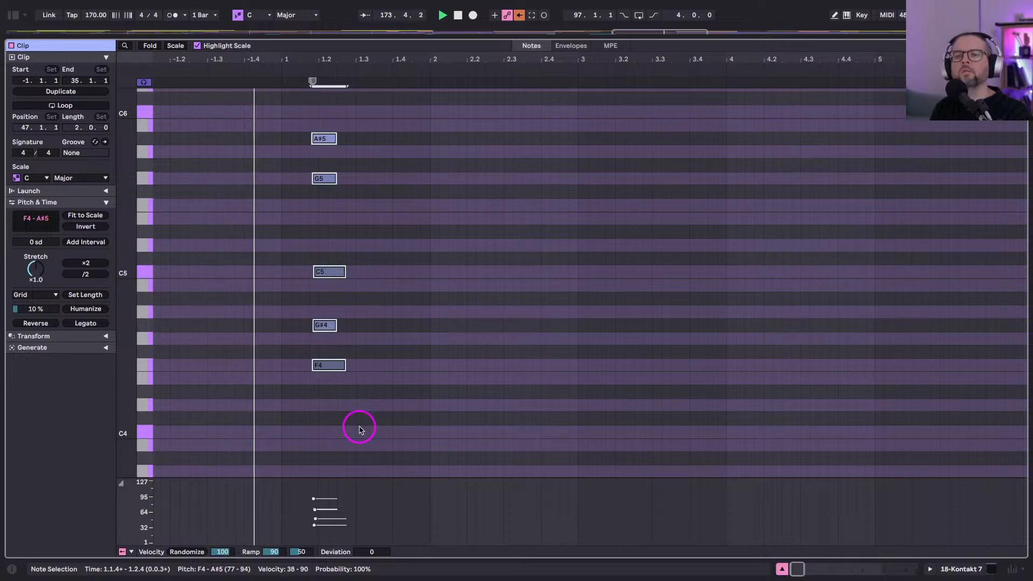
# Shorten the G6 and G#6 notes of the chord at 7.2.2 so they end at 7.3.2.
pyautogui.hotkey('shift', 'Tab')
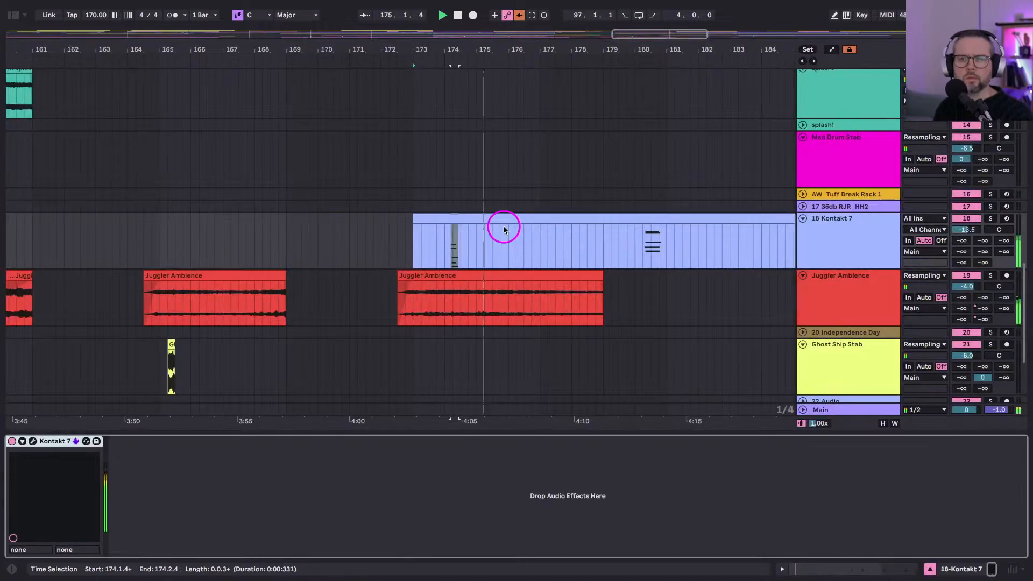
pyautogui.hscroll(5, 549, 219)
pyautogui.hotkey('shift', 'Tab')
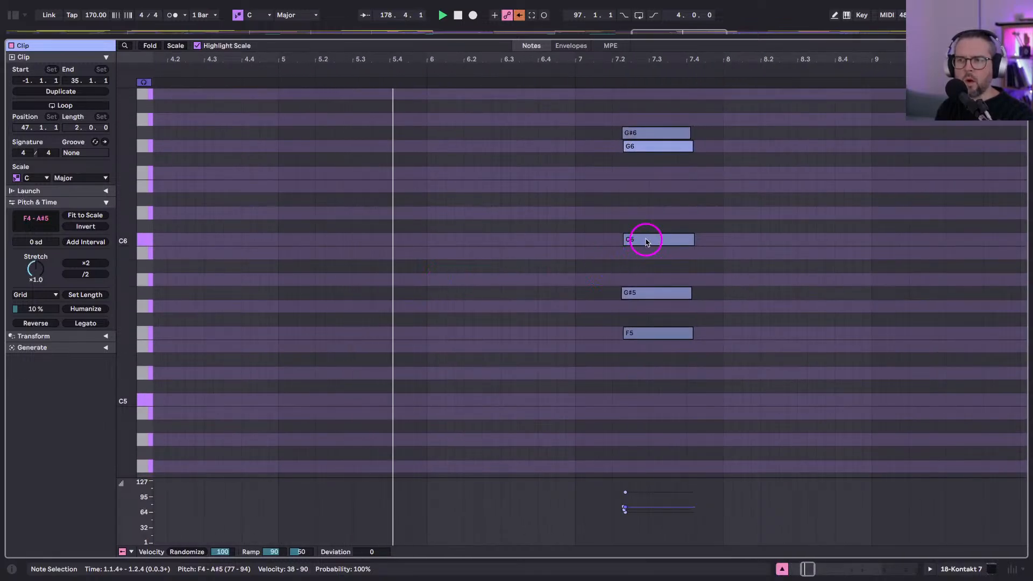
pyautogui.moveTo(635, 115); pyautogui.dragTo(646, 161)
pyautogui.hotkey('shift', 'Left')
pyautogui.hotkey('shift', 'Left')
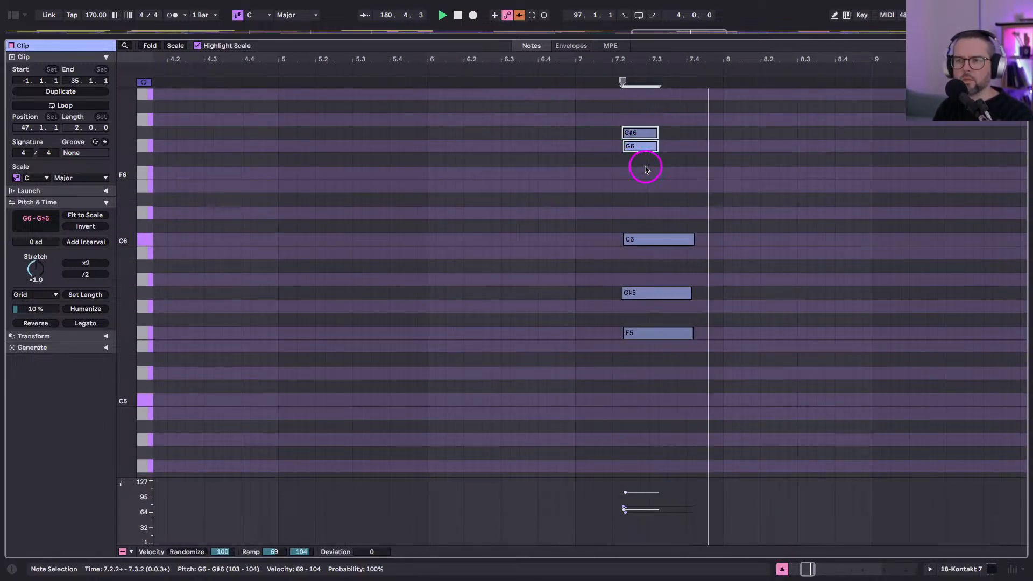
# Shorten the G#5 to C7 chord at 15.1.4 so it ends at 15.2.4, and transpose it down one octave.
pyautogui.hscroll(5, 645, 168)
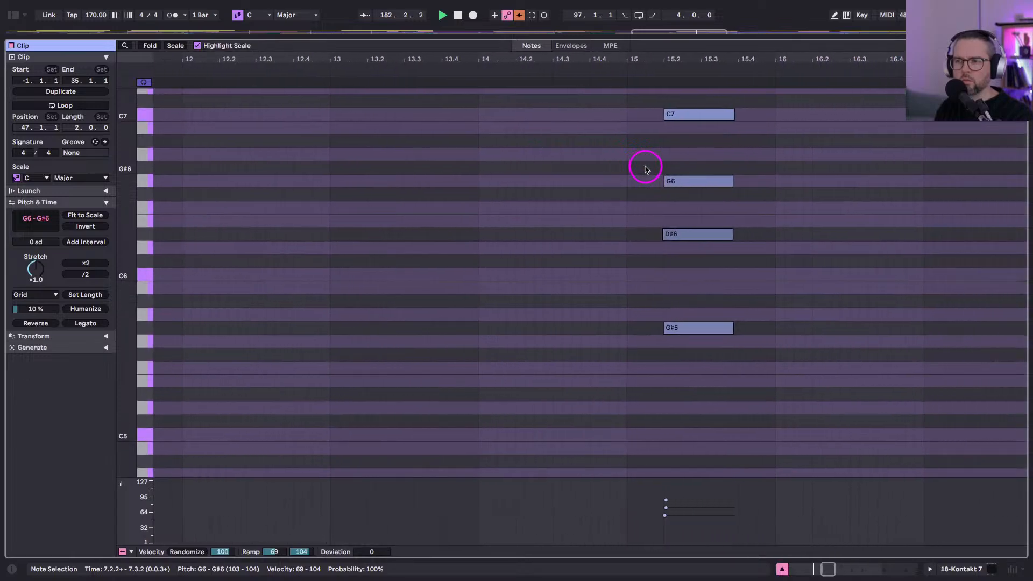
pyautogui.scroll(2, 645, 167)
pyautogui.moveTo(646, 127); pyautogui.dragTo(671, 425)
pyautogui.hotkey('shift', 'Left')
pyautogui.hotkey('shift', 'Left')
pyautogui.hotkey('shift', 'Left')
pyautogui.hotkey('shift', 'Left')
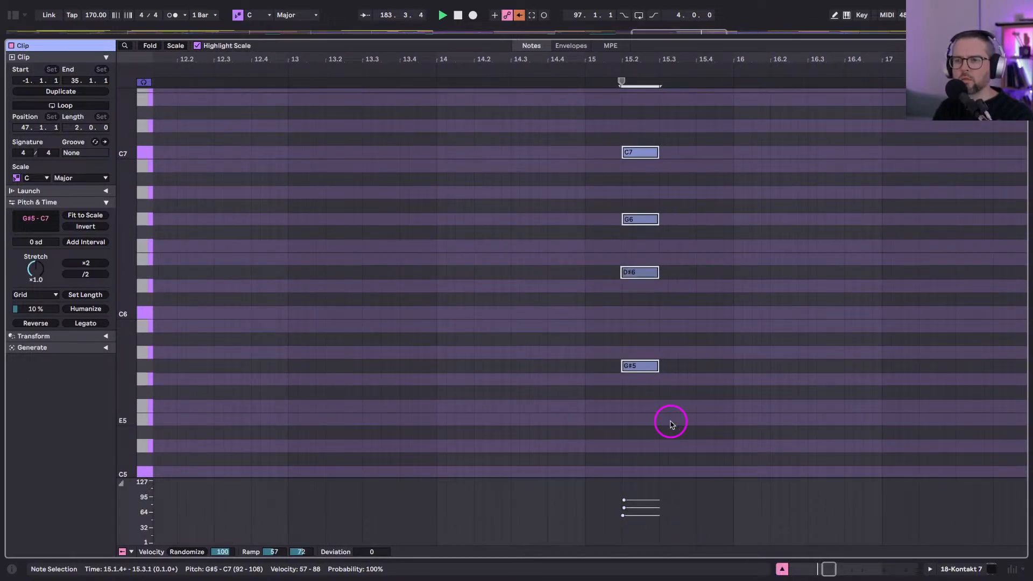
pyautogui.hotkey('shift', 'Down')
pyautogui.scroll(-5, 616, 353)
# Shorten the C6 to G6 chord at 19.1.4 so it ends at 19.2.4, and transpose it down one octave.
pyautogui.hscroll(3, 616, 353)
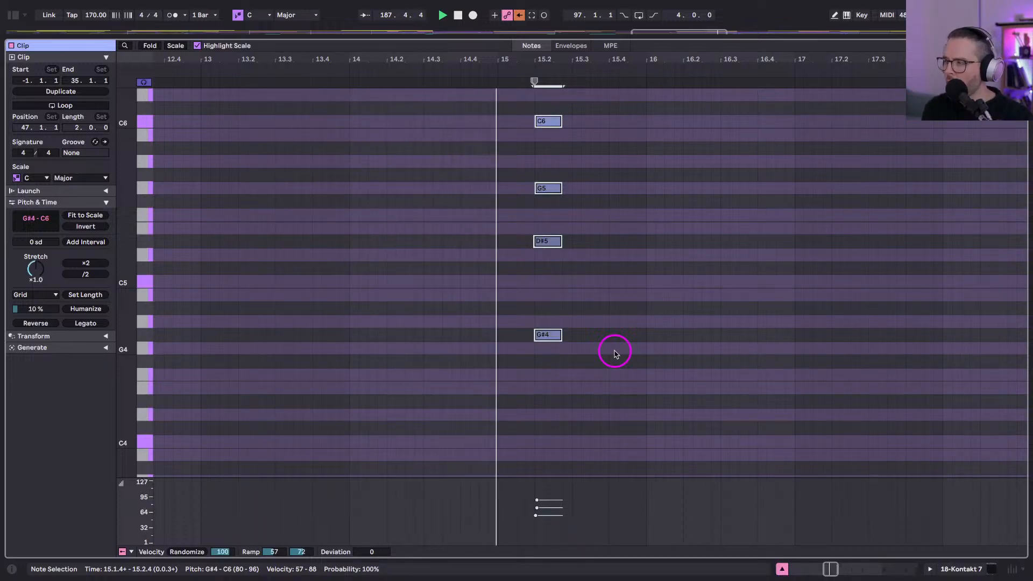
pyautogui.hscroll(10, 617, 293)
pyautogui.scroll(5, 618, 293)
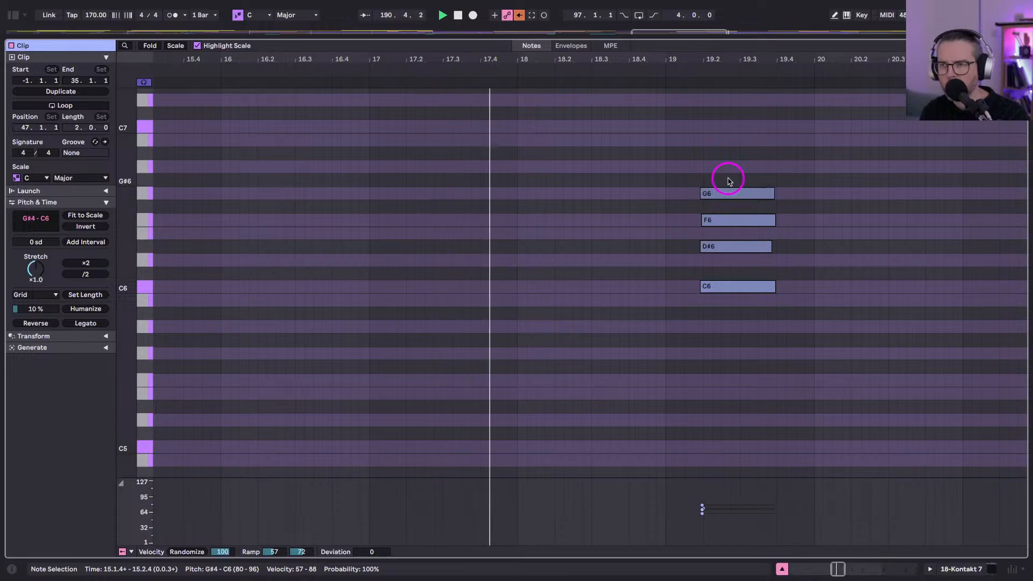
pyautogui.moveTo(726, 176); pyautogui.dragTo(743, 329)
pyautogui.hotkey('shift', 'Left')
pyautogui.hotkey('shift', 'Left')
pyautogui.hotkey('shift', 'Left')
pyautogui.hotkey('shift', 'Left')
pyautogui.hotkey('shift', 'Left')
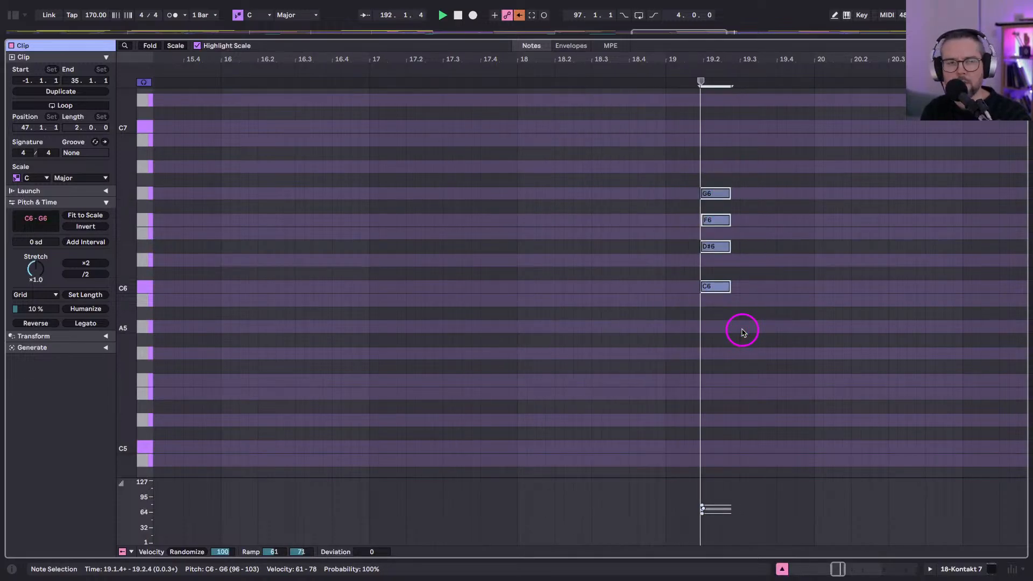
pyautogui.hotkey('shift', 'Down')
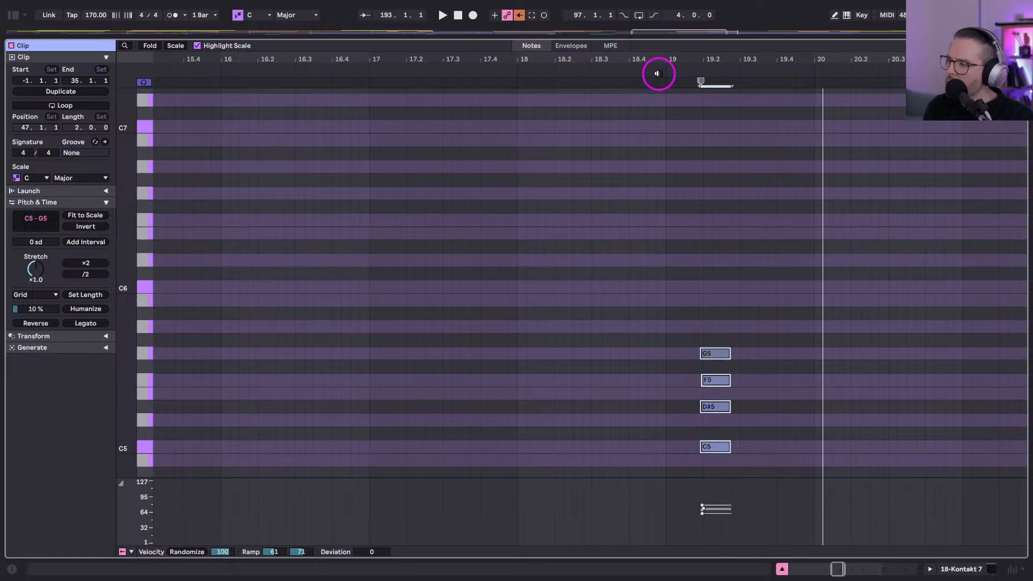
# Shorten the C5 to F6 chord at 27.1.3 in the later 18 Kontakt 7 clip so its longest notes end at 27.3.2.
pyautogui.hscroll(5, 701, 196)
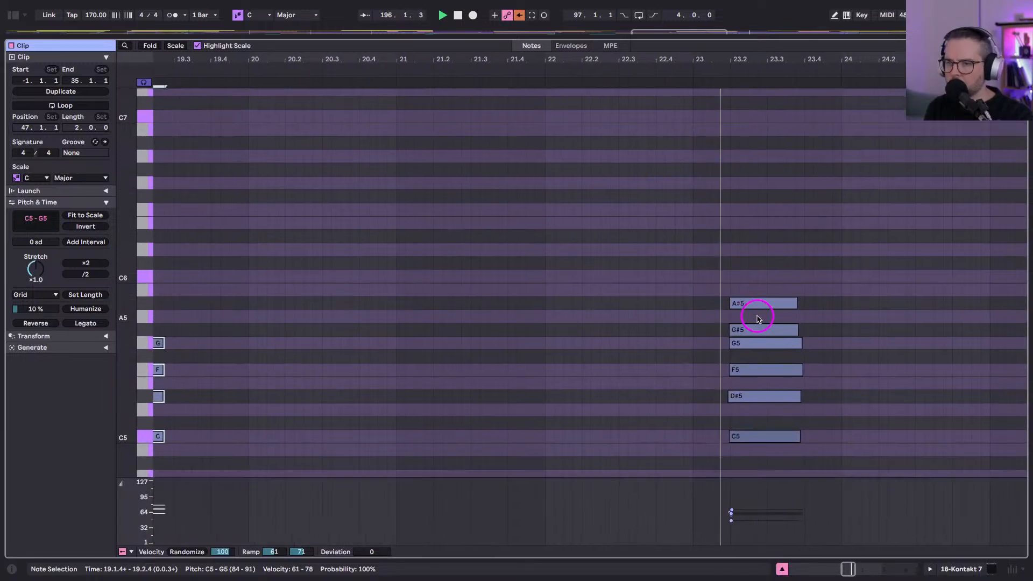
pyautogui.hotkey('shift', 'Tab')
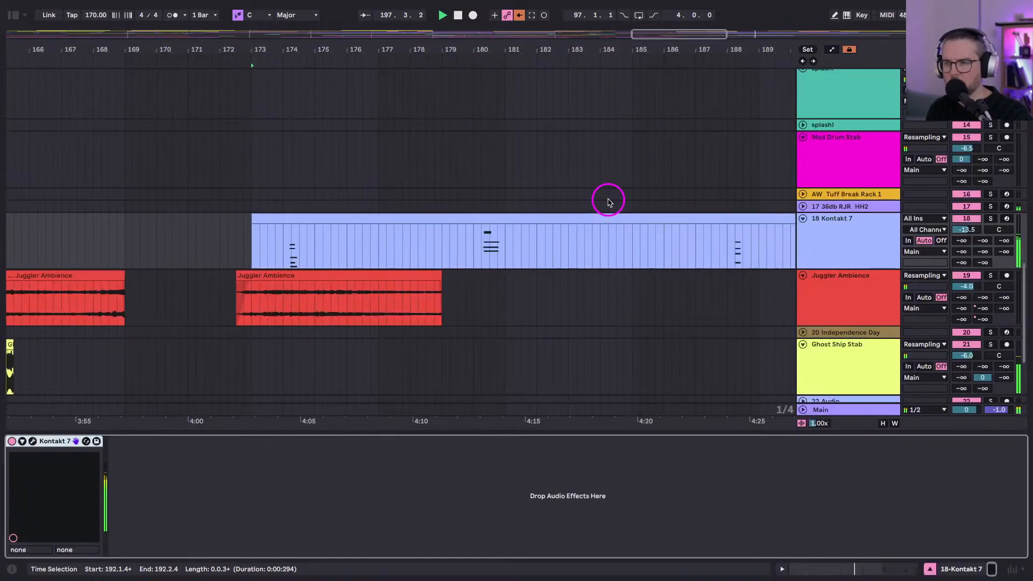
pyautogui.moveTo(536, 33); pyautogui.dragTo(541, 50)
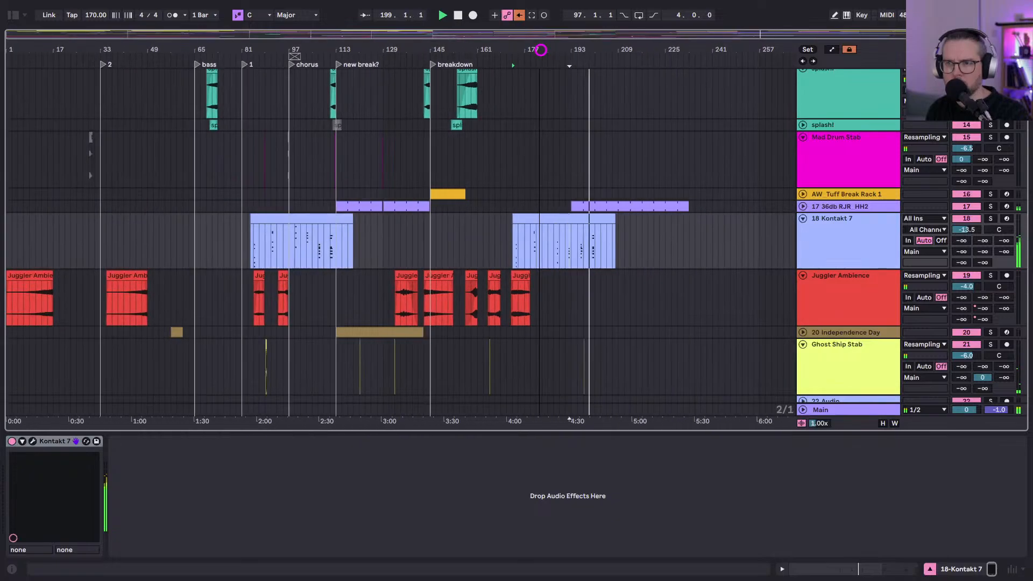
pyautogui.doubleClick(595, 224)
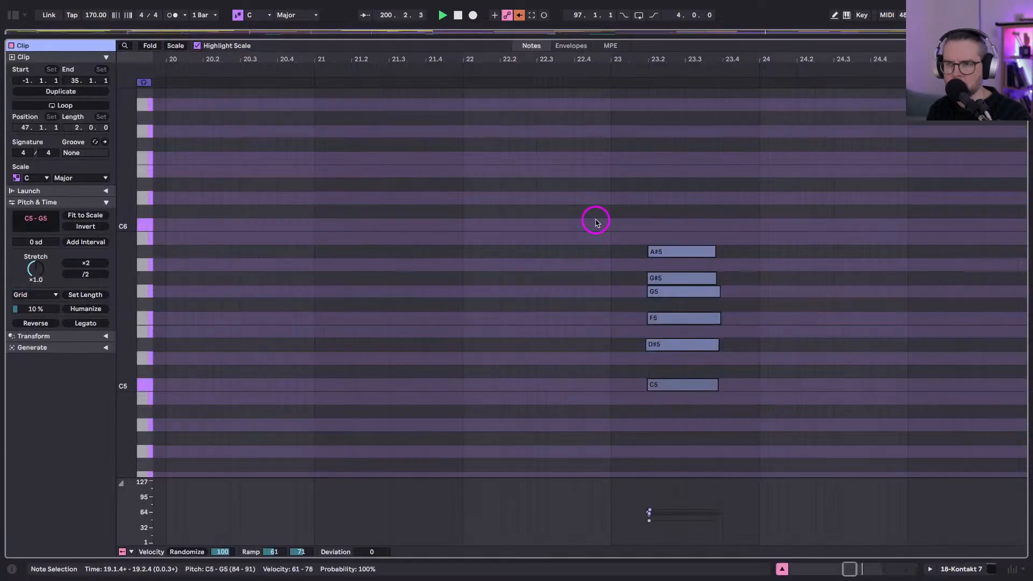
pyautogui.moveTo(558, 121); pyautogui.dragTo(576, 430)
pyautogui.hotkey('shift', 'Left')
pyautogui.hotkey('shift', 'Left')
pyautogui.hotkey('shift', 'Left')
pyautogui.hotkey('shift', 'Left')
pyautogui.hotkey('shift', 'Left')
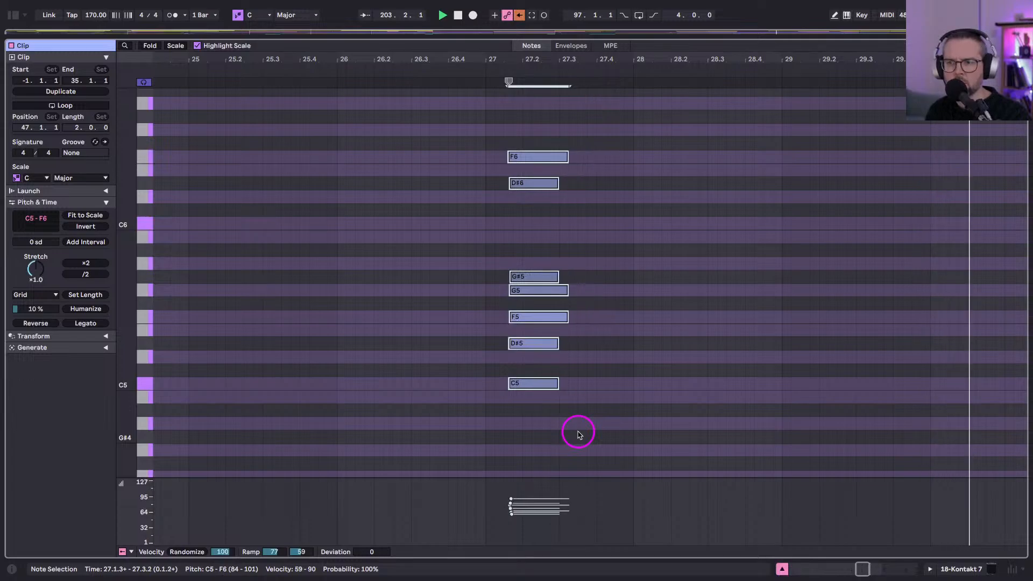
# Play back the shortened chord, return to the arrangement and fold all of its tracks.
pyautogui.click(394, 76)
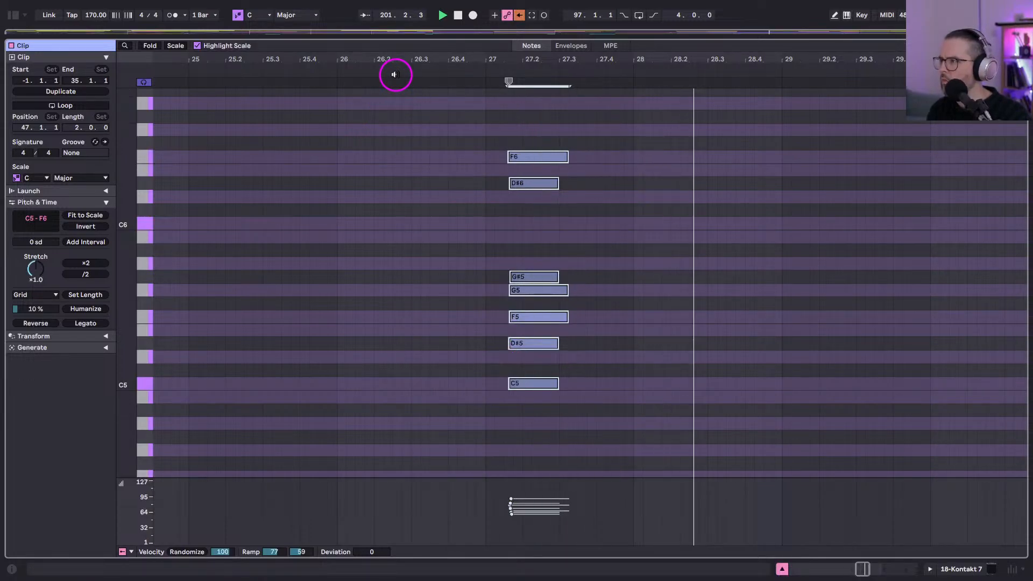
pyautogui.hotkey('shift', 'Tab')
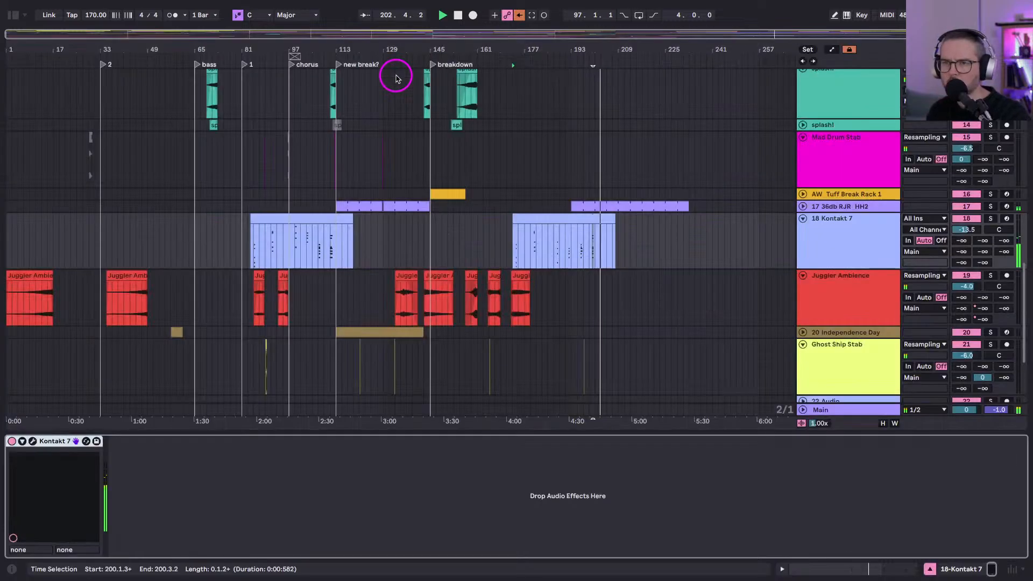
pyautogui.scroll(10, 812, 215)
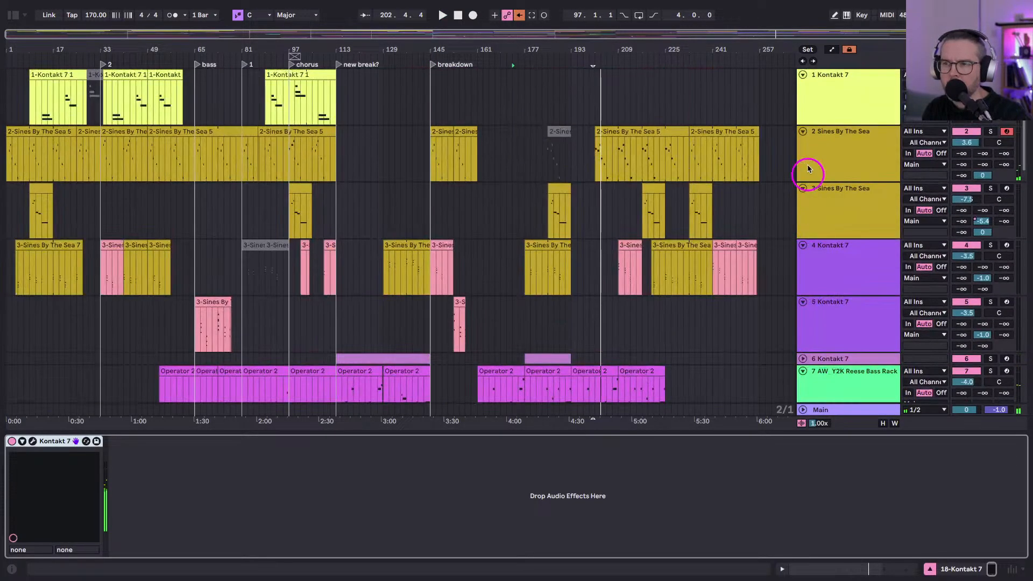
pyautogui.keyDown('alt'); pyautogui.click(801, 134); pyautogui.keyUp('alt')
# Switch to Notes and check off every open Reality Function task except "Voice elements? Too much/silly?".
pyautogui.hotkey('ctrl', 'Left')
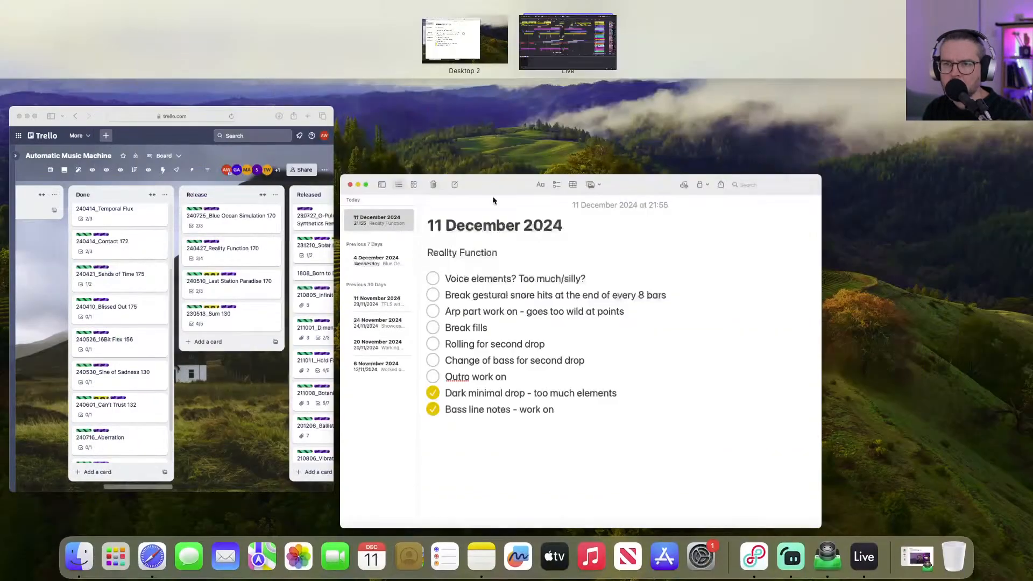
pyautogui.click(492, 330)
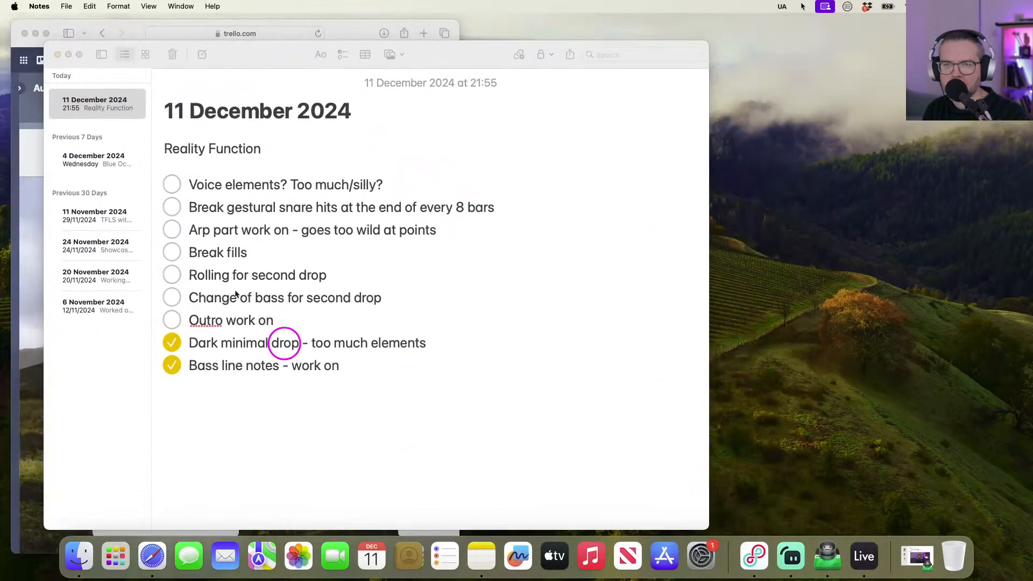
pyautogui.click(170, 299)
pyautogui.click(172, 298)
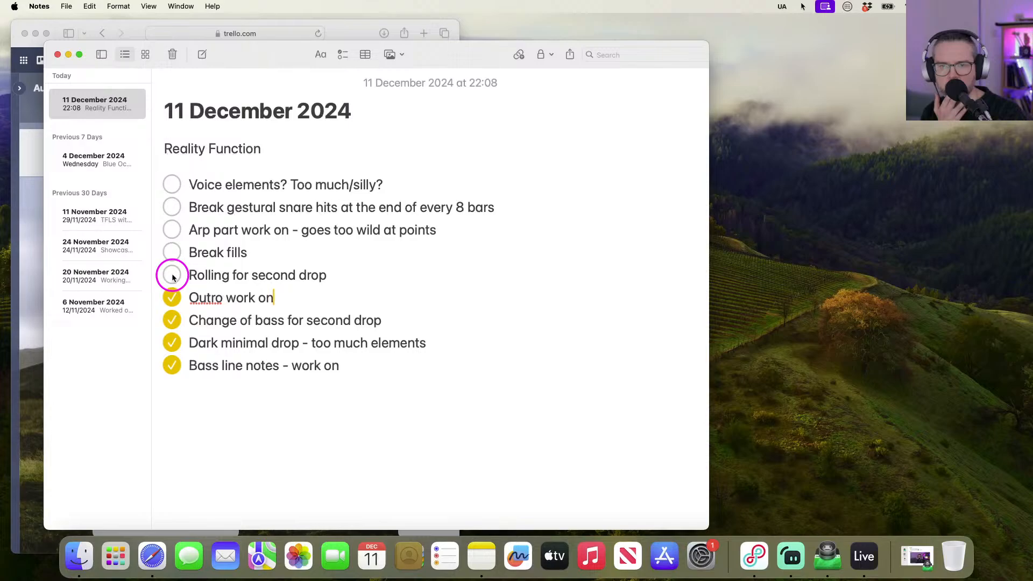
pyautogui.click(172, 276)
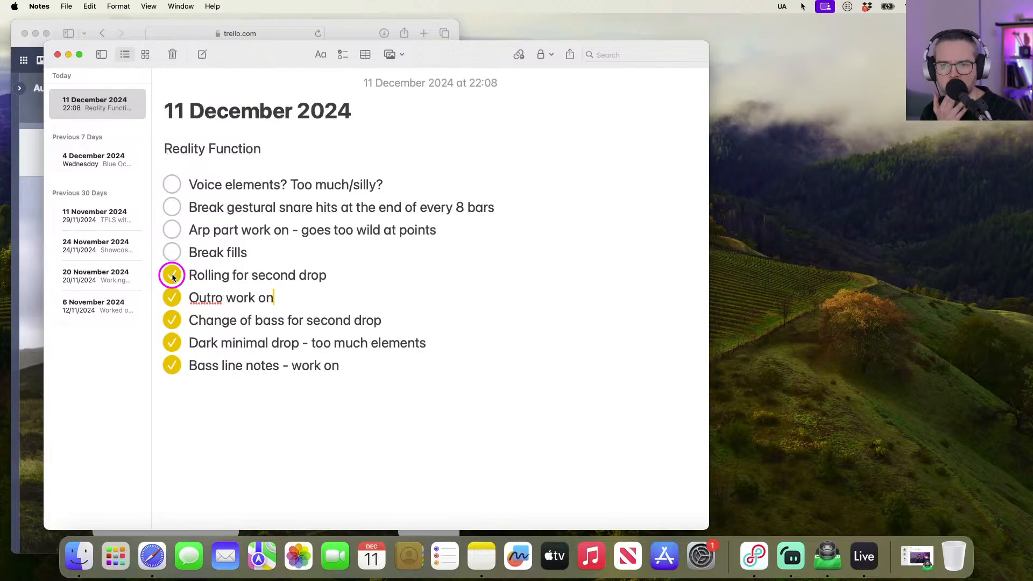
pyautogui.click(173, 254)
pyautogui.click(172, 231)
pyautogui.click(172, 208)
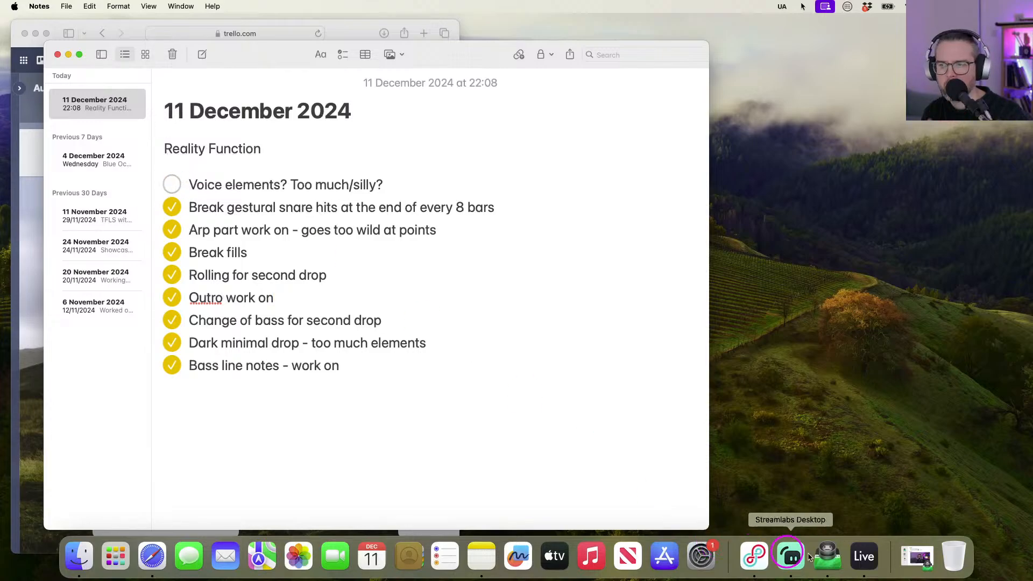
# Switch back to Live and return the stopped arrangement to its start at 1.1.1.
pyautogui.click(864, 555)
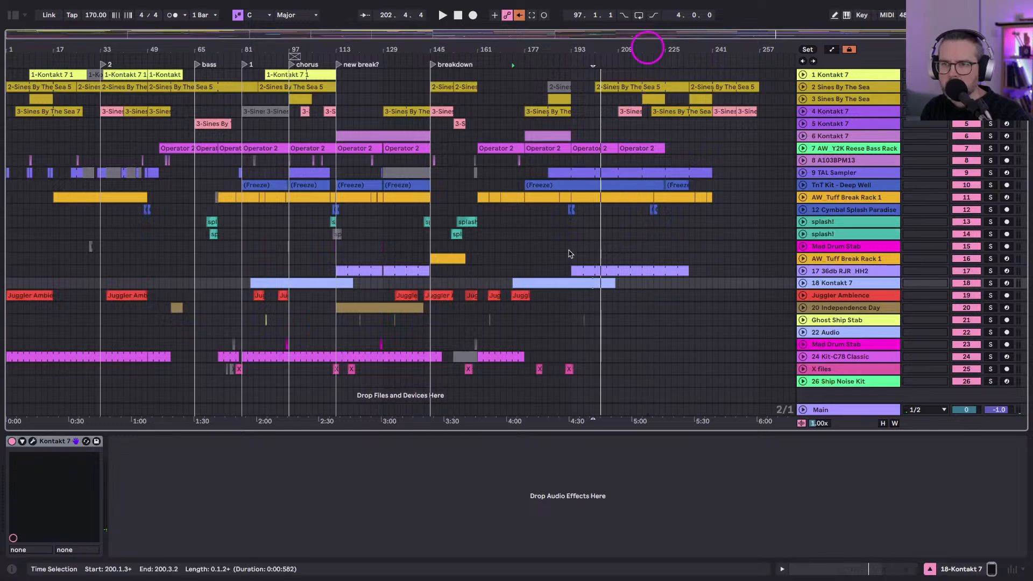
pyautogui.scroll(-1, 569, 253)
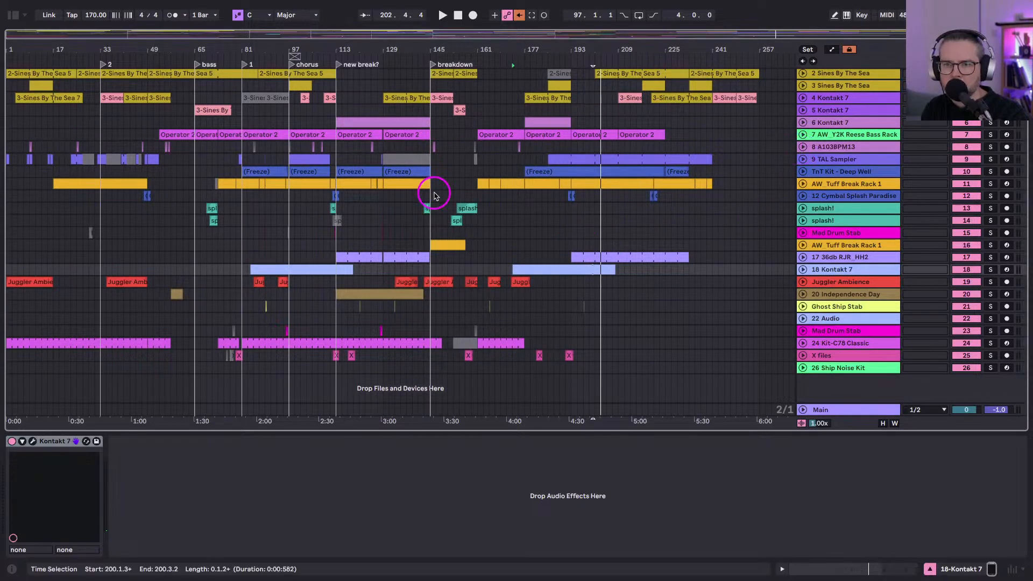
pyautogui.click(458, 15)
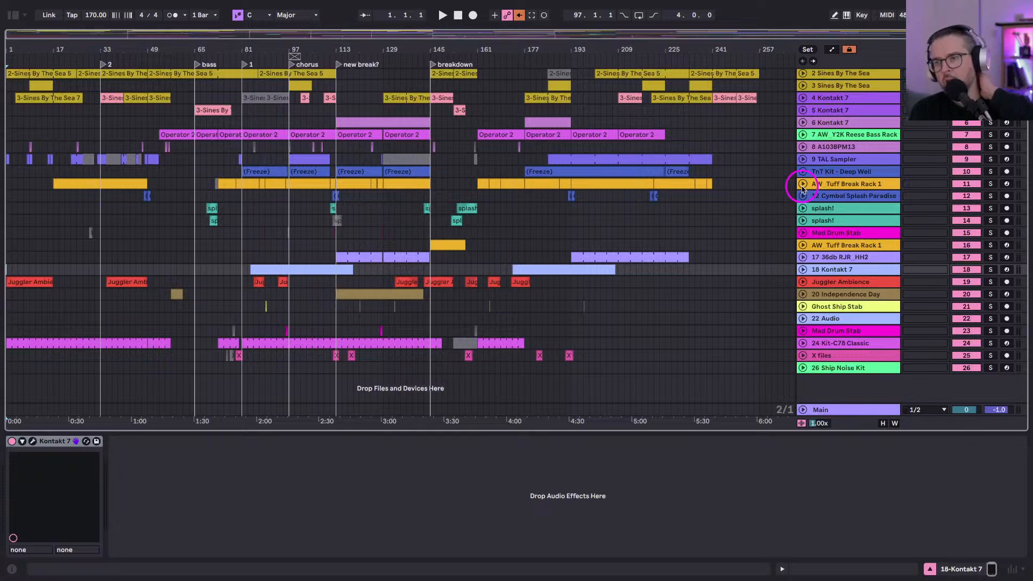
pyautogui.click(457, 15)
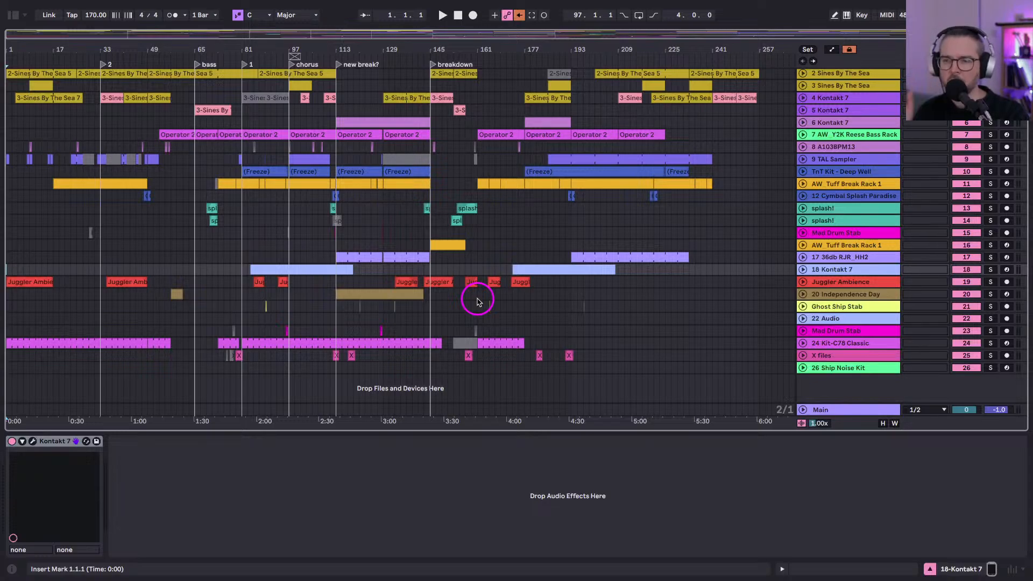
pyautogui.hotkey('ctrl', 'Up')
pyautogui.click(288, 222)
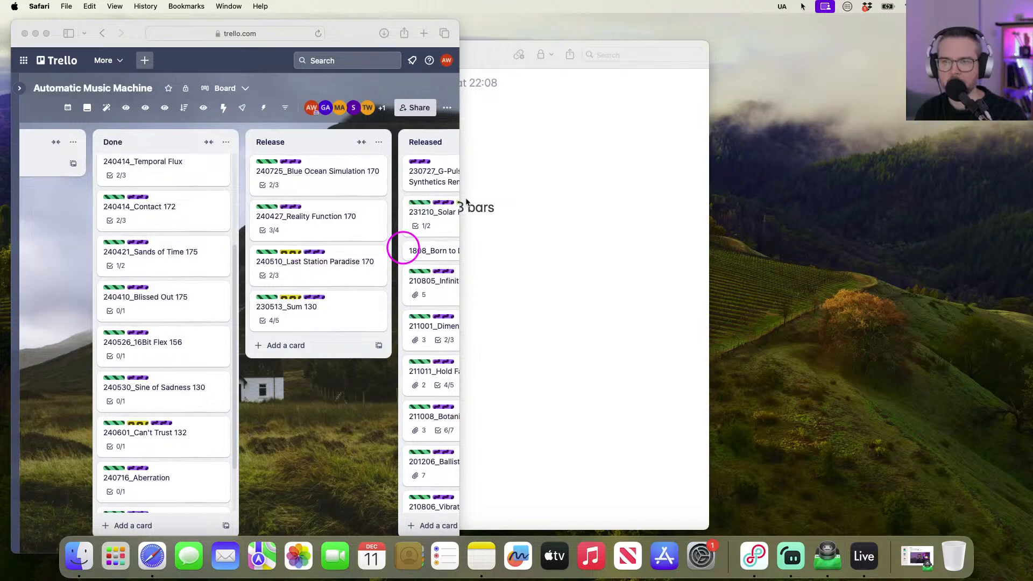
pyautogui.click(465, 207)
pyautogui.hotkey('ctrl', 'Up')
pyautogui.click(461, 123)
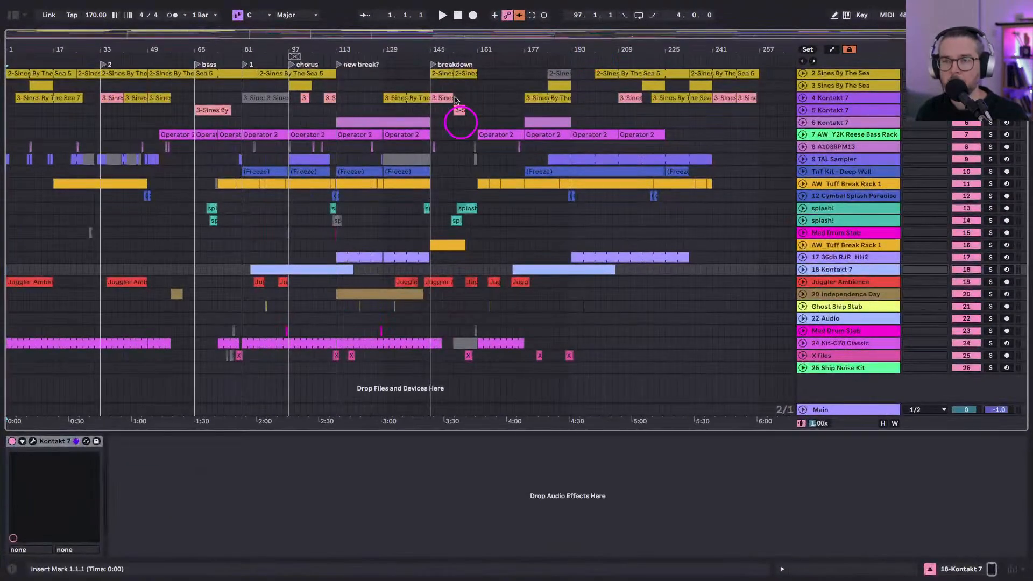
pyautogui.click(462, 48)
pyautogui.click(525, 337)
pyautogui.click(456, 15)
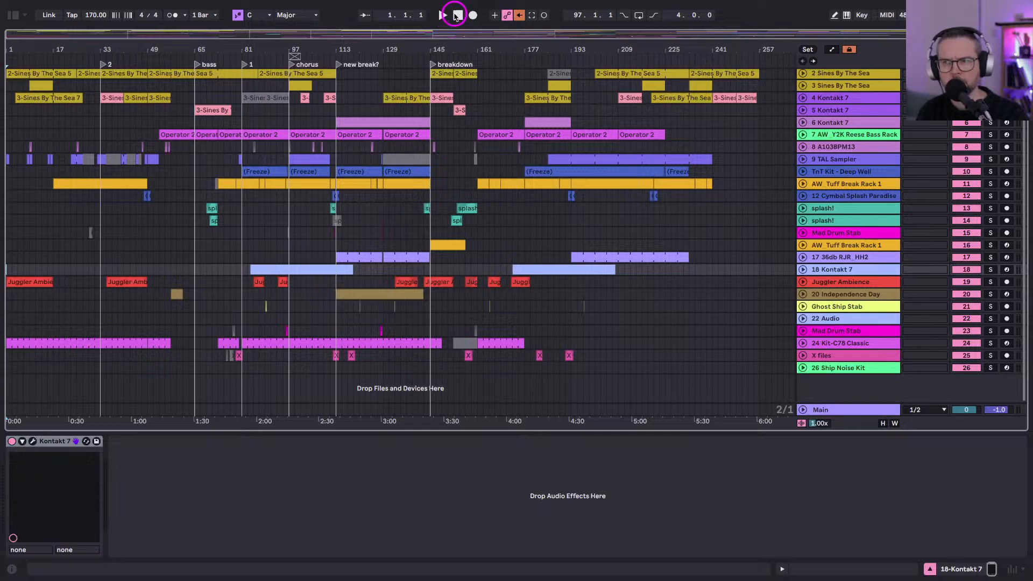
# Export the Main track as MP3 only, with PCM encoding off, saved as 241211_Reality Function 170 in the Done folder.
pyautogui.moveTo(443, 4)
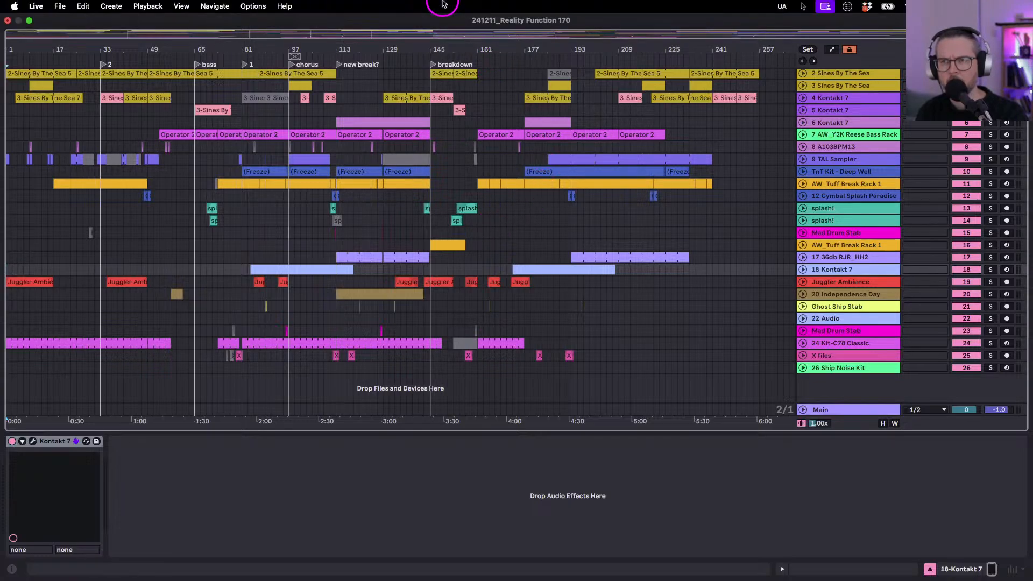
pyautogui.click(60, 6)
pyautogui.click(86, 211)
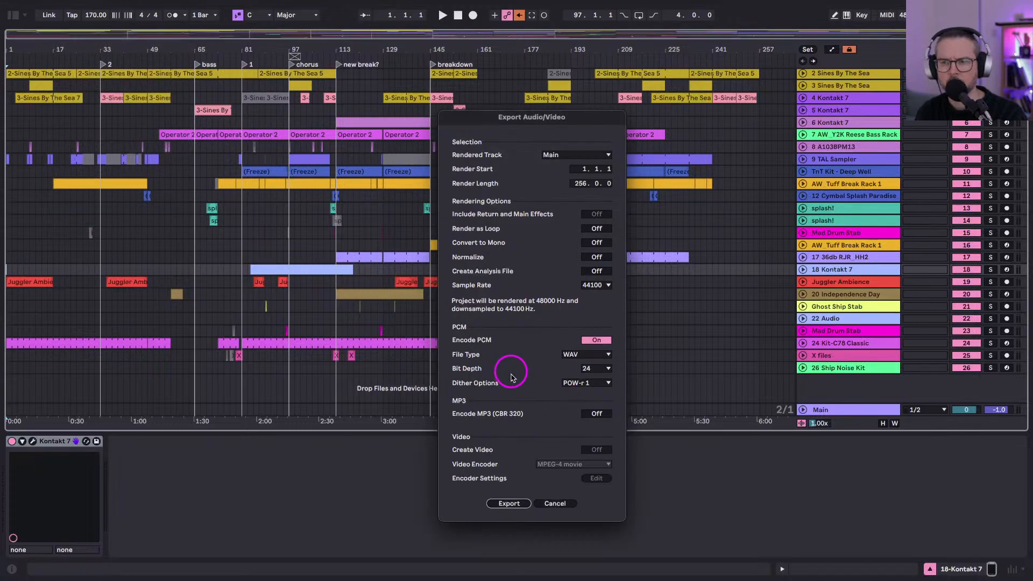
pyautogui.click(594, 345)
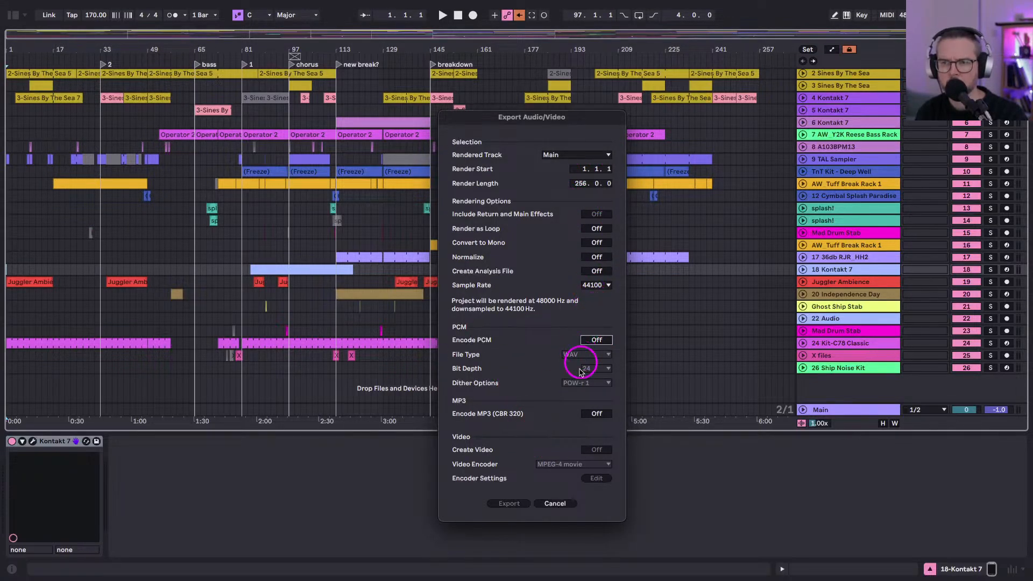
pyautogui.click(595, 416)
pyautogui.click(508, 503)
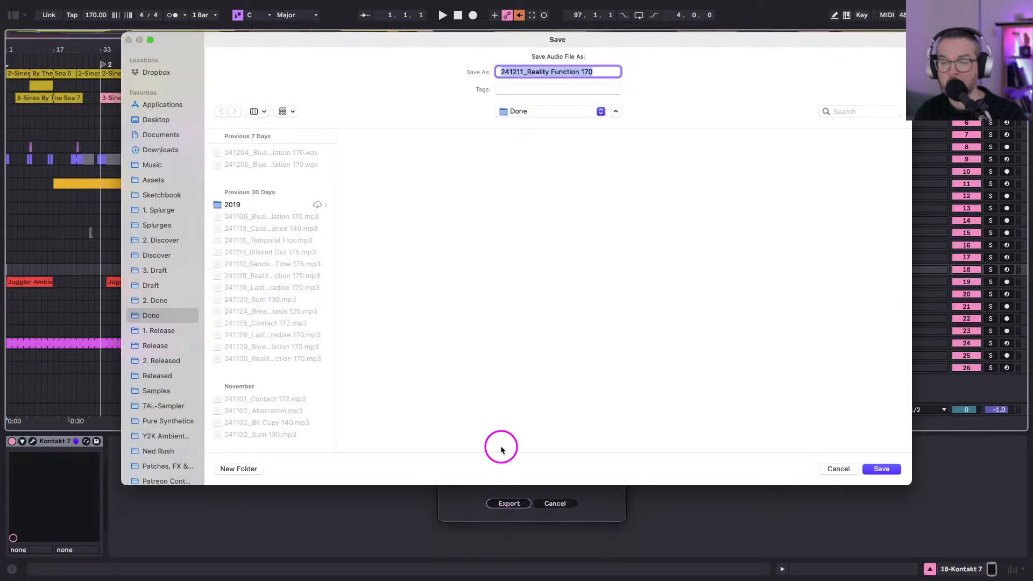
pyautogui.click(872, 468)
# In Trello's 240427_Reality Function 170 card, check off 241130 and add the checklist item 241211, then bring Notes back to the front.
pyautogui.hotkey('ctrl', 'Left')
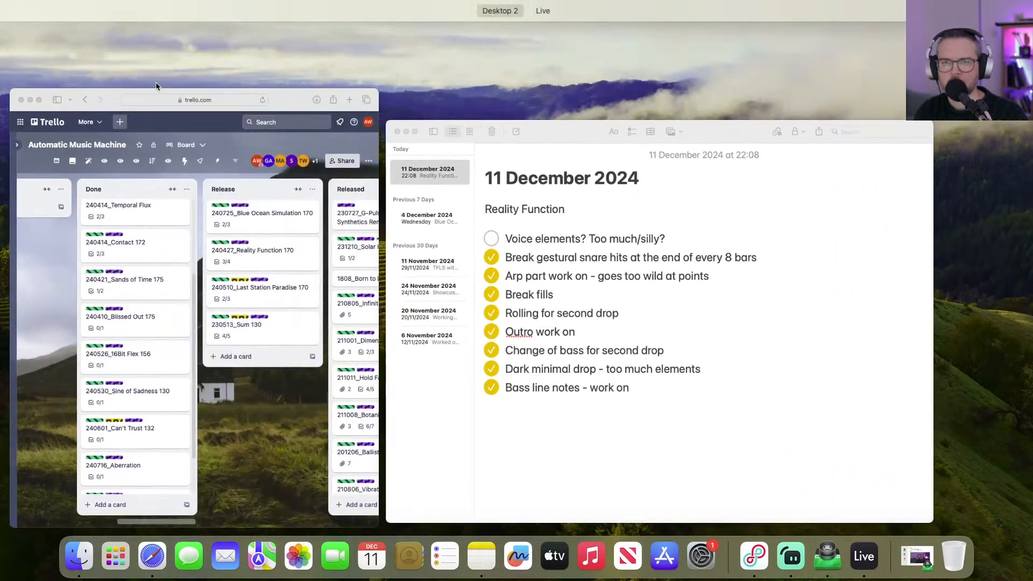
pyautogui.click(138, 119)
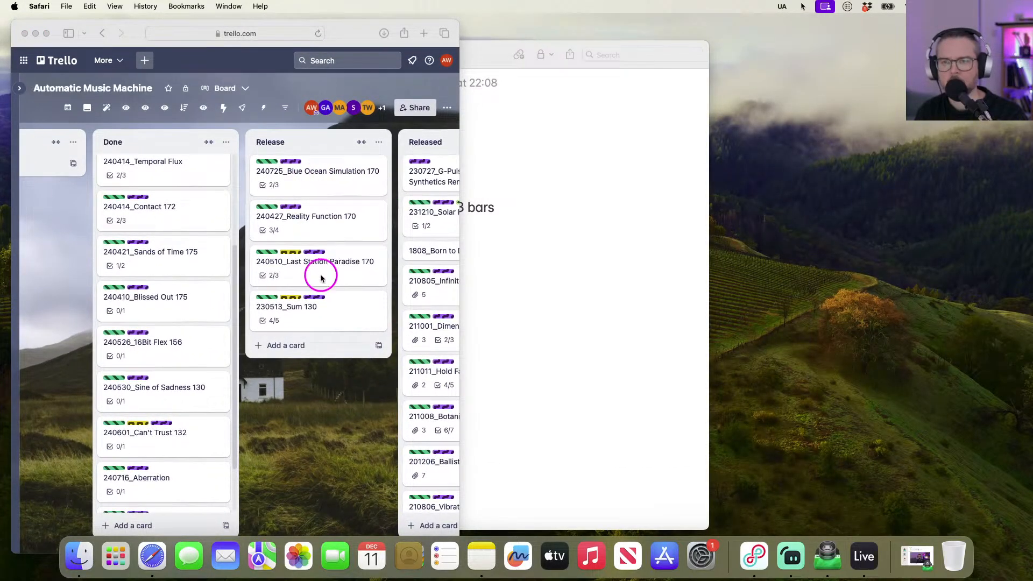
pyautogui.click(330, 226)
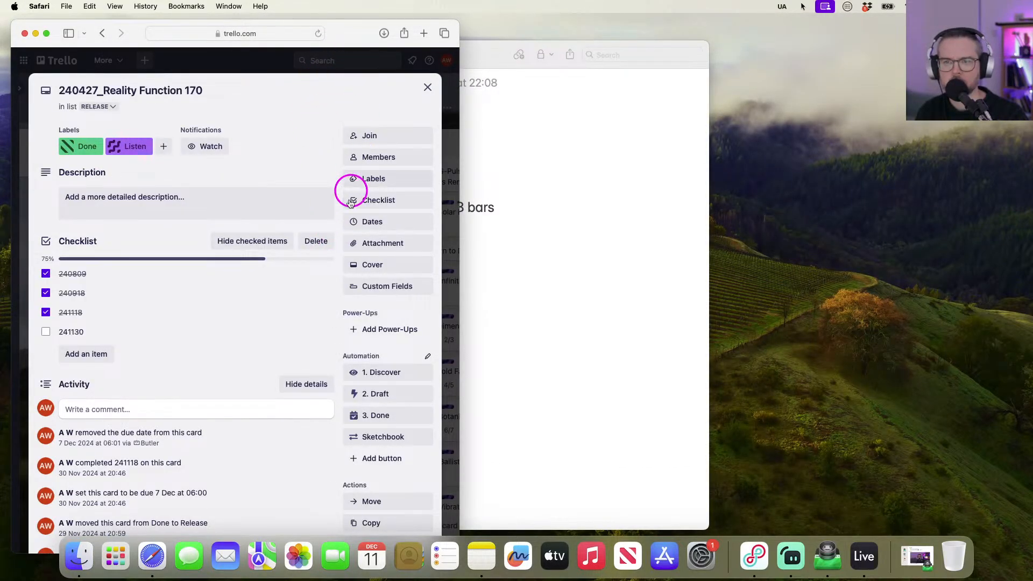
pyautogui.click(46, 332)
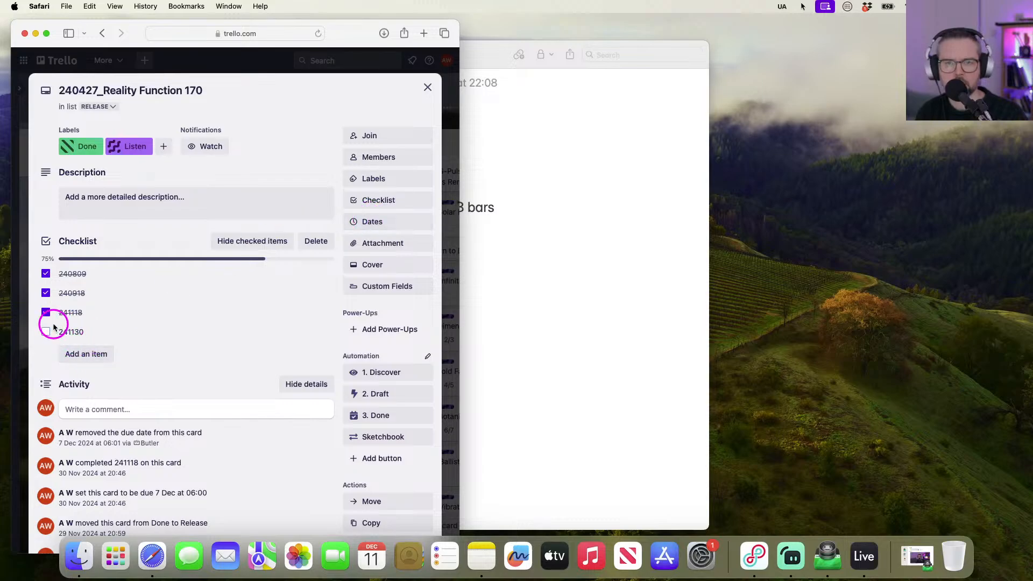
pyautogui.click(80, 354)
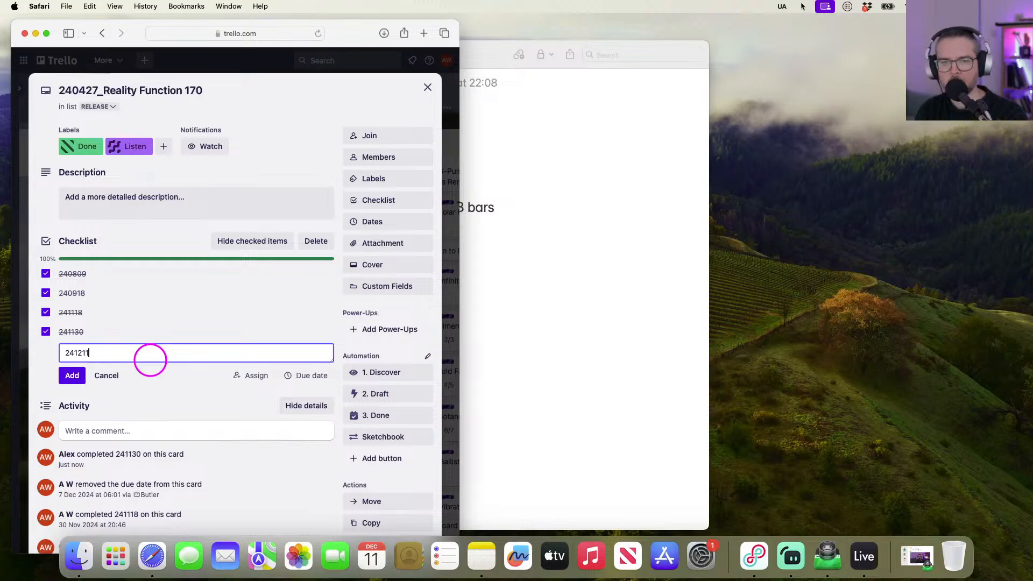
pyautogui.press('Return')
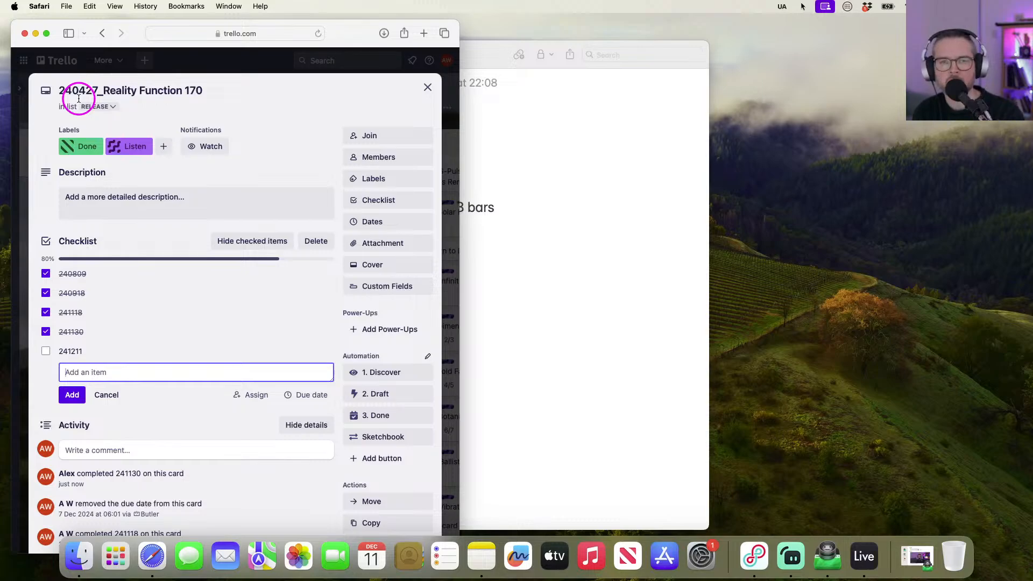
pyautogui.click(481, 53)
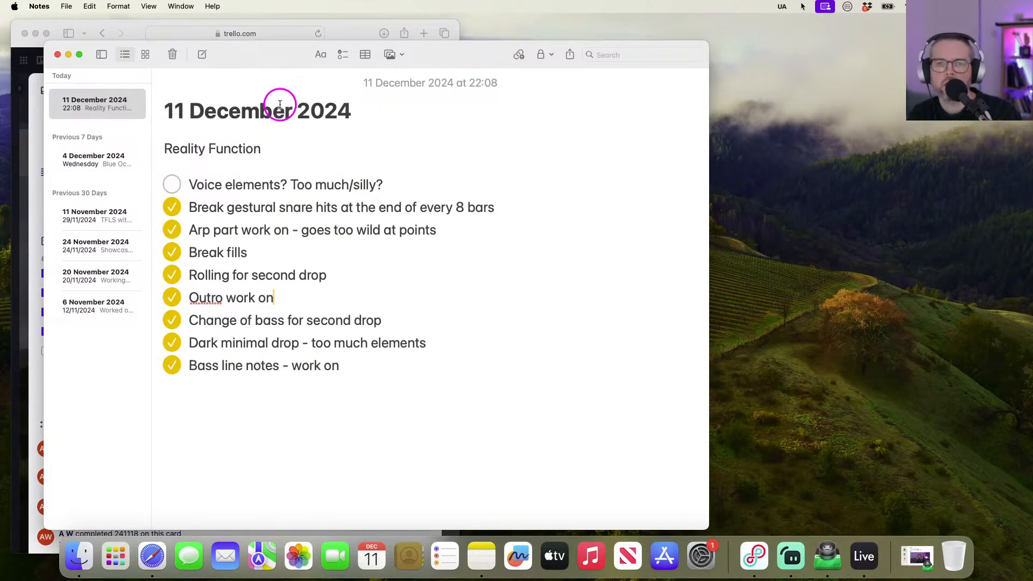
# Move the Notes window aside to uncover more of Trello's 240427_Reality Function 170 card, and bring the Trello window to the front.
pyautogui.moveTo(260, 57); pyautogui.dragTo(320, 42)
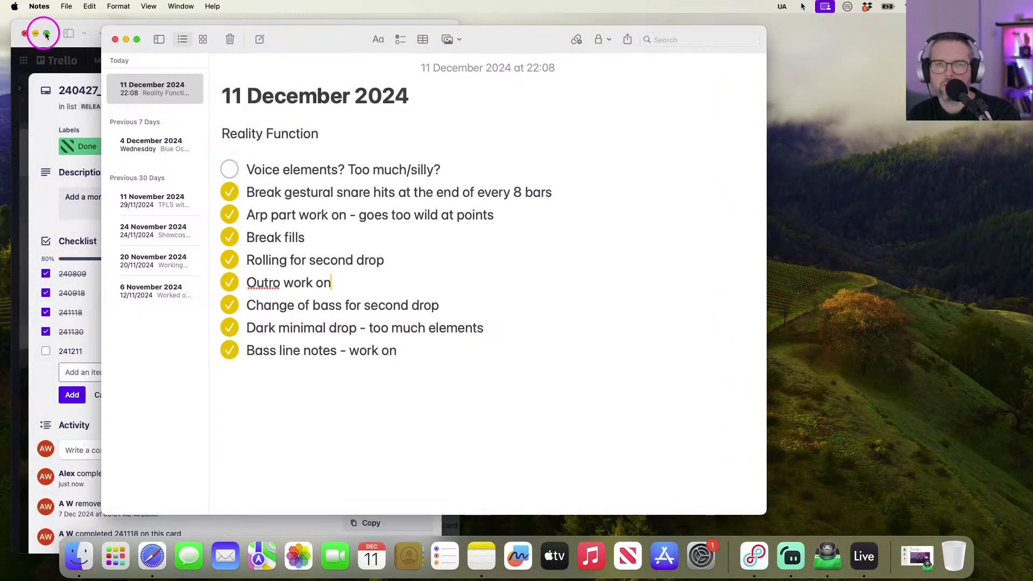
pyautogui.click(67, 21)
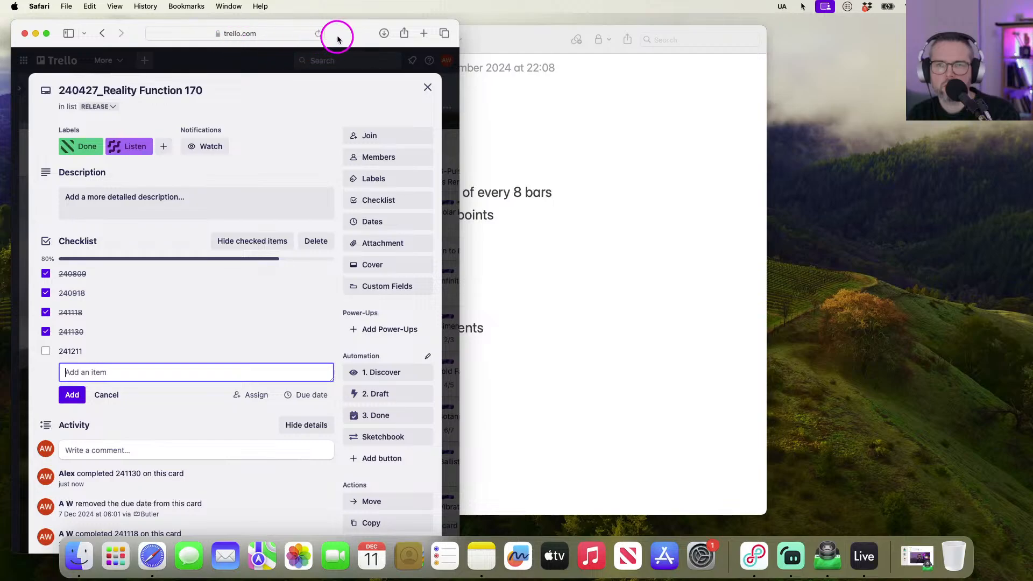
pyautogui.moveTo(337, 40); pyautogui.dragTo(352, 39)
# Switch to Live and play the Reality Function arrangement from its start at 1.1.1.
pyautogui.hotkey('ctrl', 'Up')
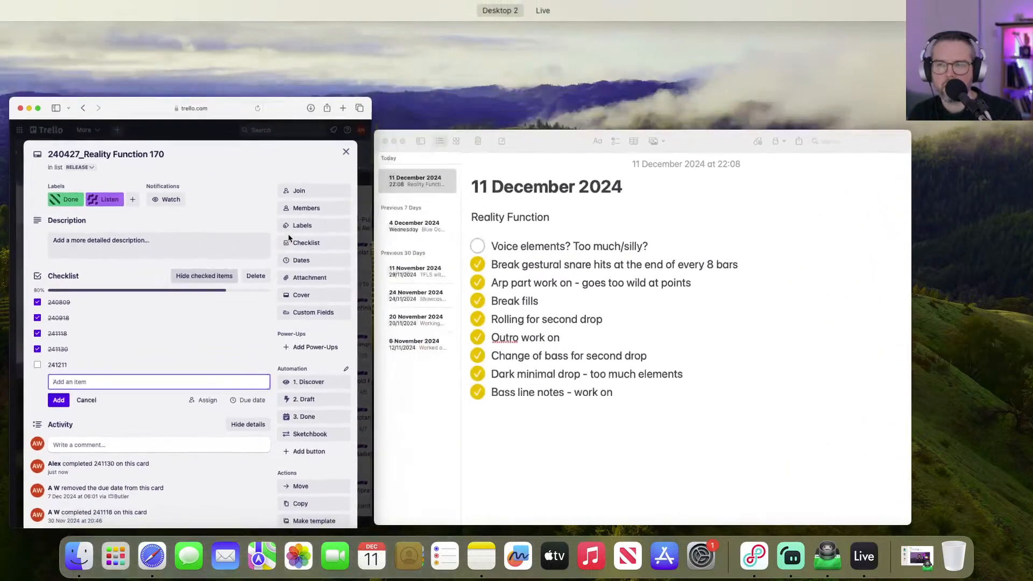
pyautogui.click(618, 32)
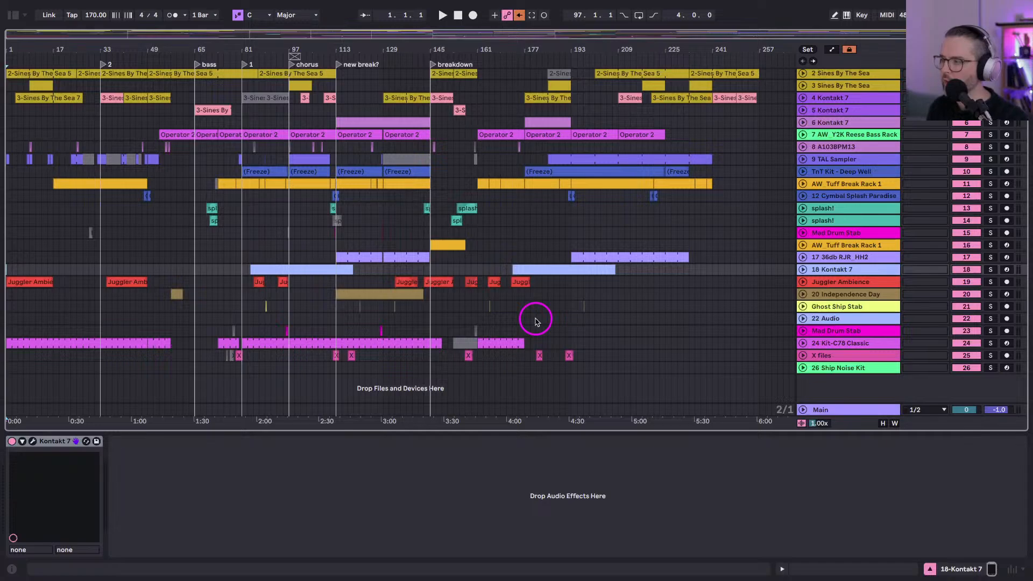
pyautogui.click(511, 50)
pyautogui.moveTo(511, 50); pyautogui.dragTo(419, 53)
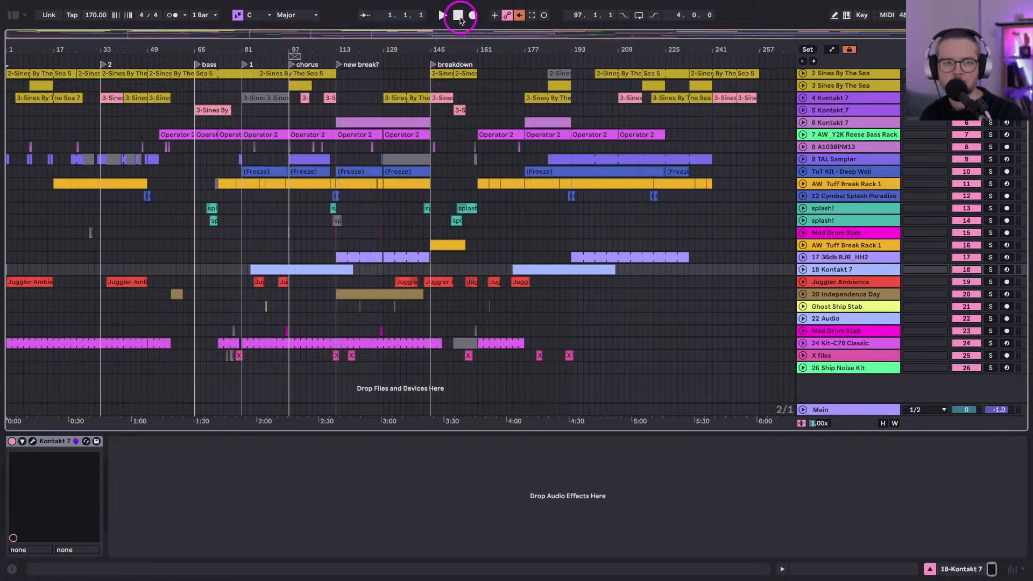
pyautogui.moveTo(462, 5)
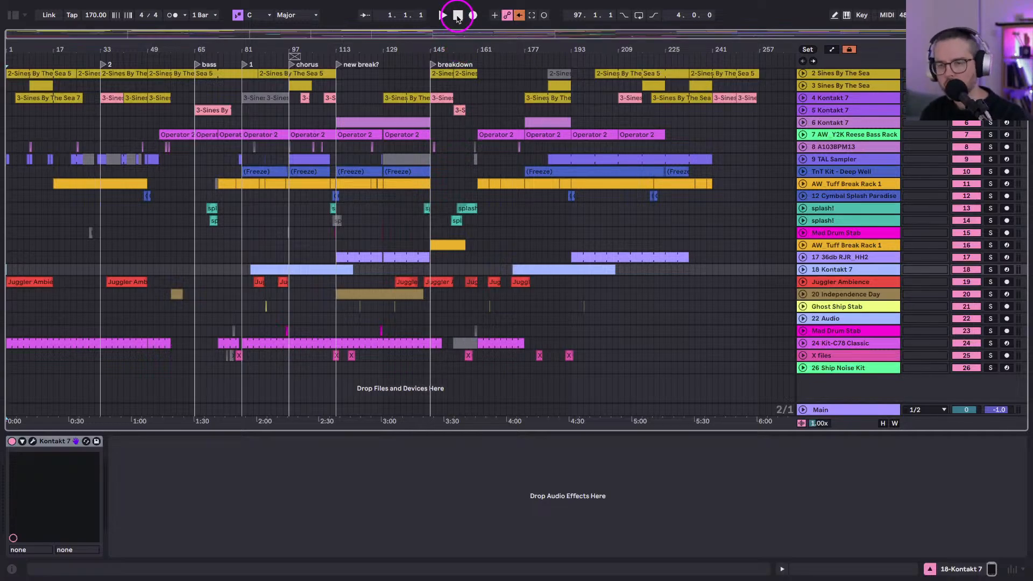
pyautogui.press('space')
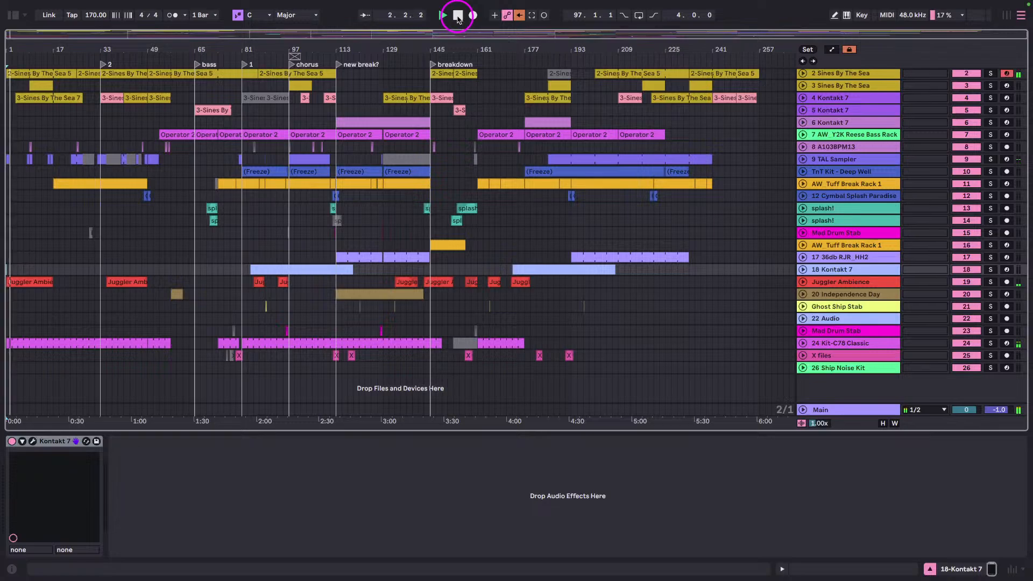